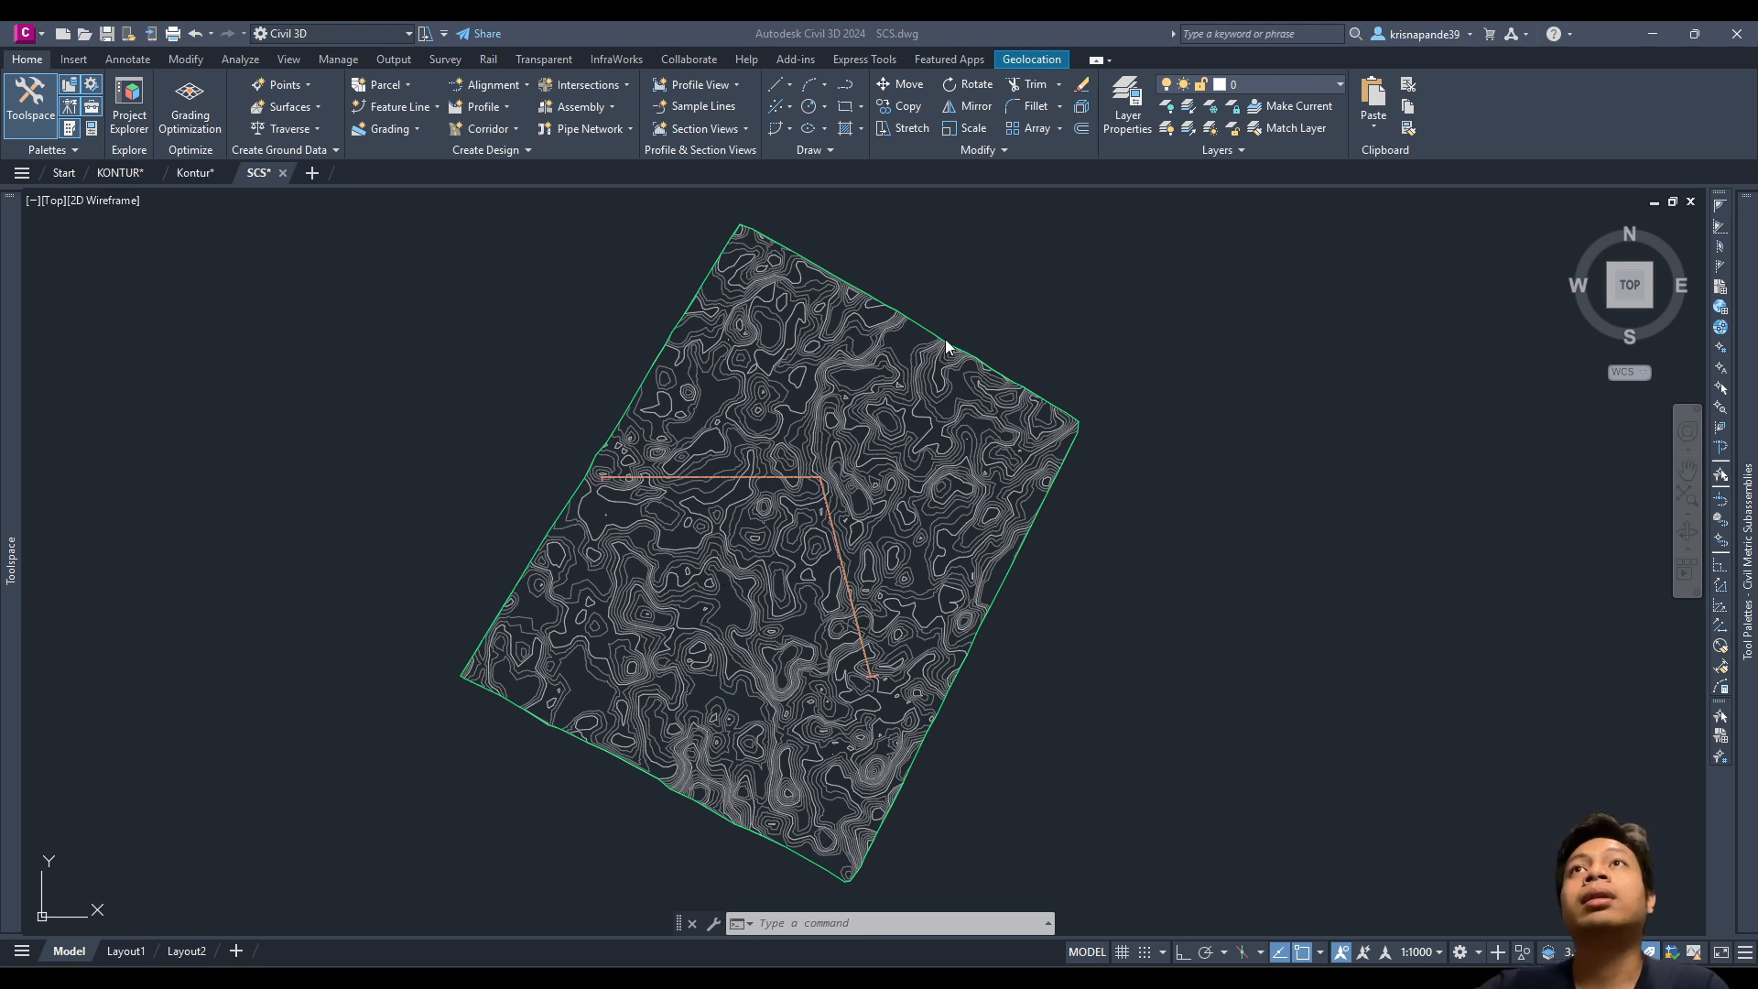
# Step: Pan and zoom around the contour map to bring the road alignment into view
pyautogui.moveTo(730, 445); pyautogui.dragTo(773, 459, button='middle')
pyautogui.scroll(2, 842, 492)
pyautogui.moveTo(932, 499)
pyautogui.mouseDown(button='middle')
pyautogui.moveTo(568, 503)
pyautogui.moveTo(902, 420)
pyautogui.mouseUp(button='middle')
pyautogui.scroll(2, 539, 509)
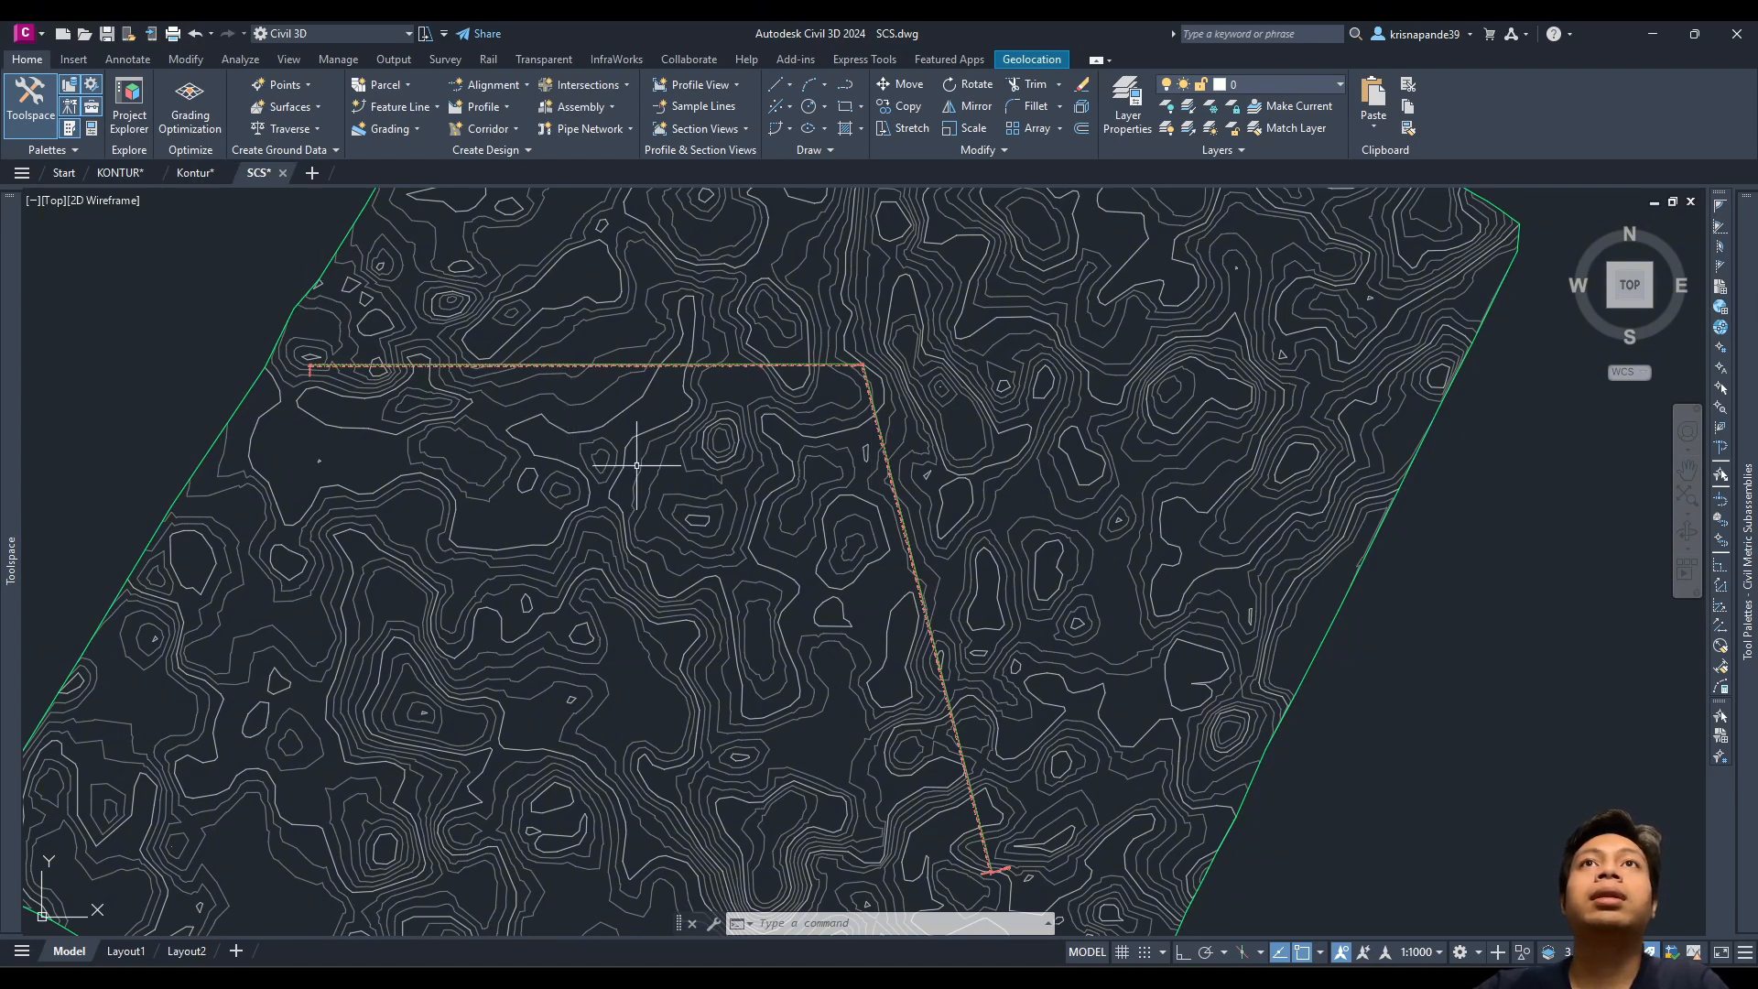
pyautogui.scroll(2, 769, 503)
pyautogui.scroll(-2, 970, 381)
pyautogui.scroll(-1, 886, 384)
pyautogui.scroll(4, 513, 366)
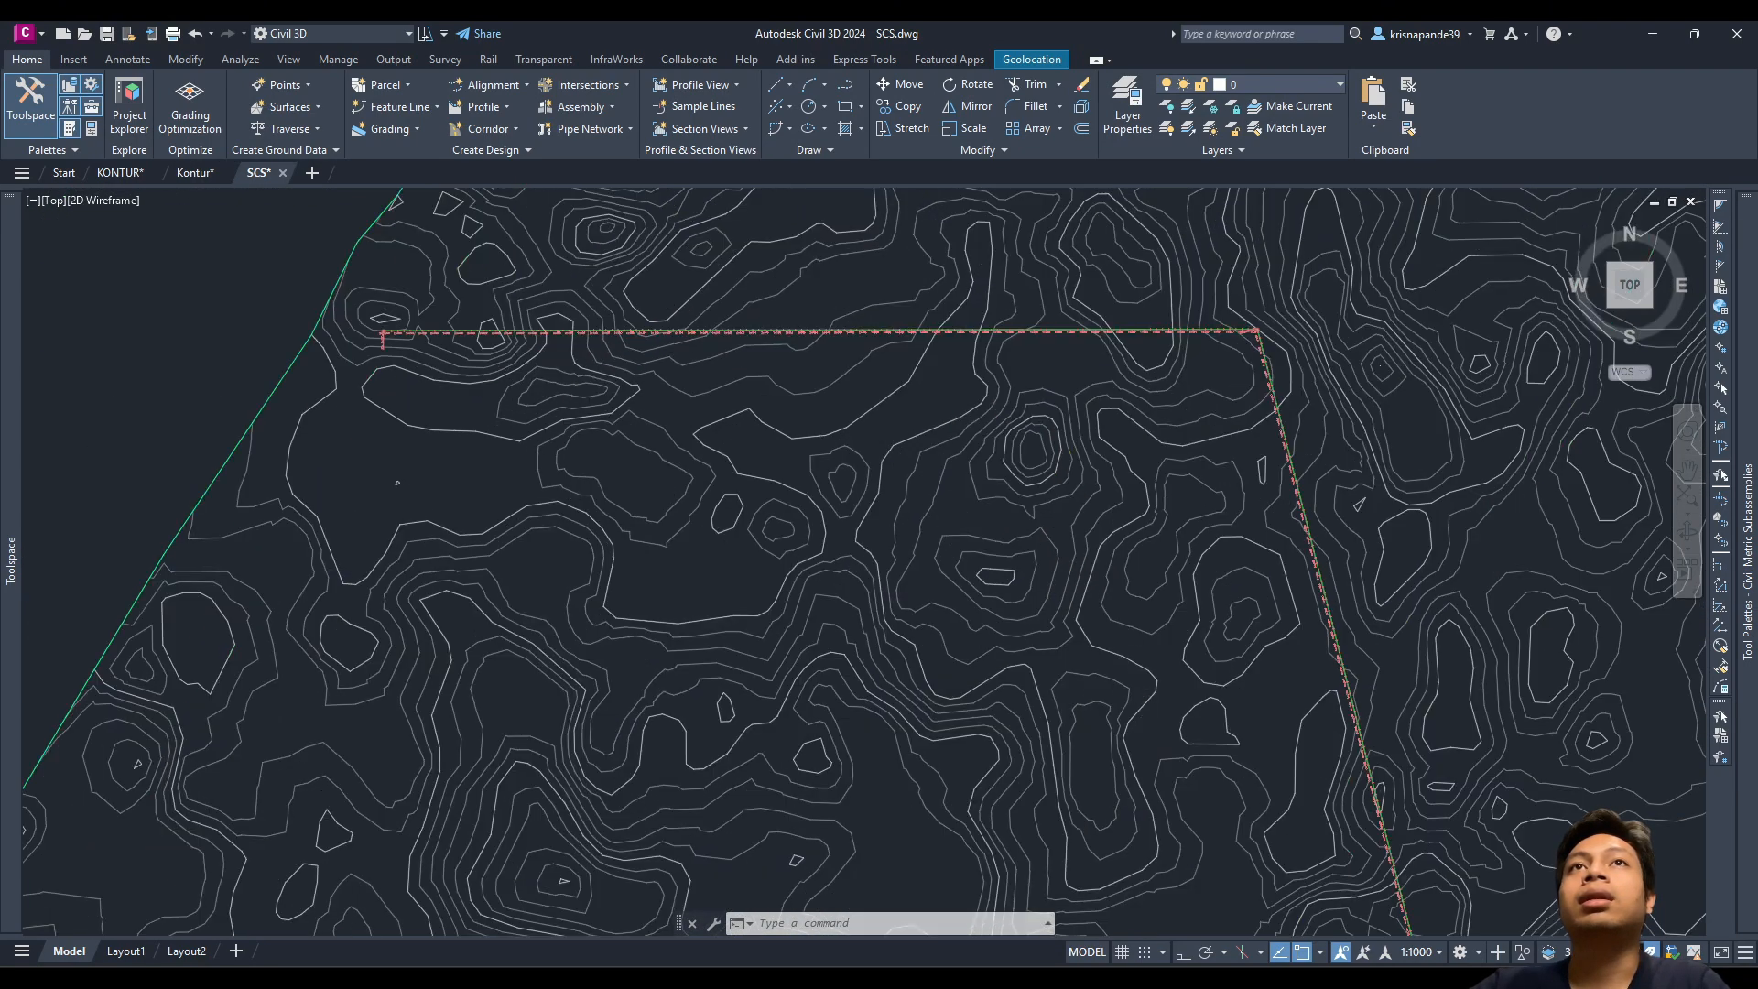
pyautogui.scroll(-5, 491, 377)
pyautogui.moveTo(987, 417); pyautogui.dragTo(731, 428, button='middle')
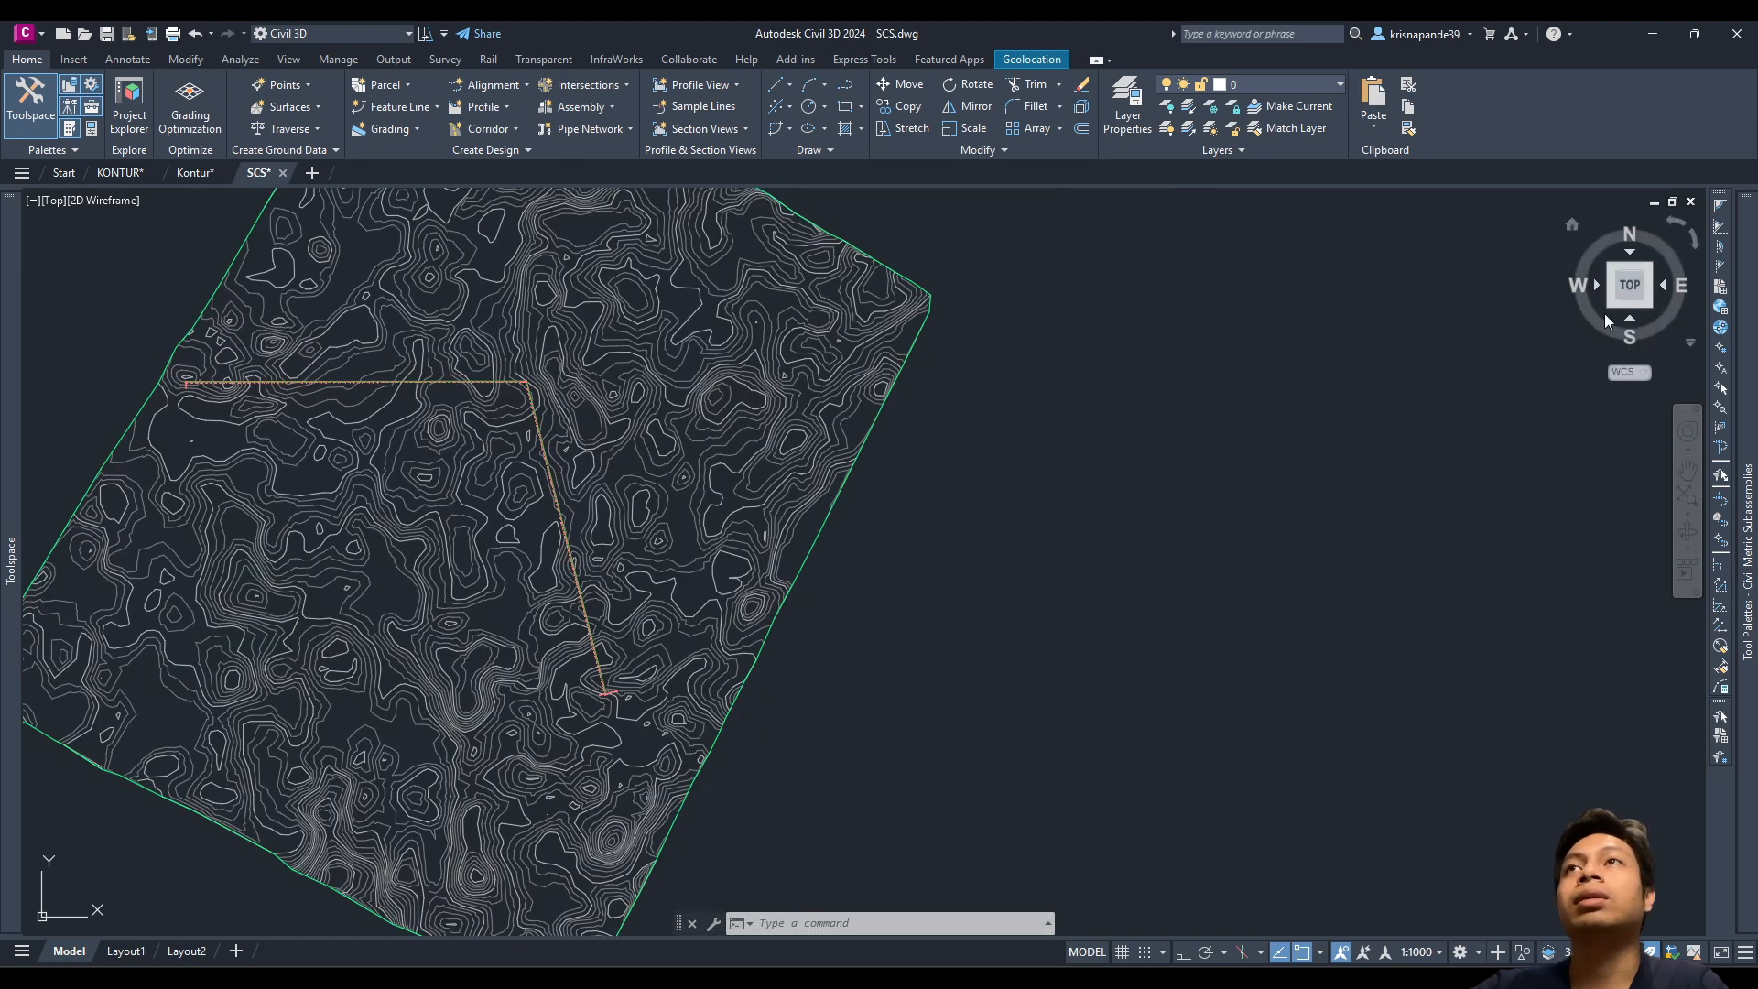
pyautogui.moveTo(671, 370)
pyautogui.mouseDown(button='middle')
pyautogui.moveTo(870, 357)
pyautogui.moveTo(974, 380)
pyautogui.mouseUp(button='middle')
pyautogui.scroll(2, 721, 421)
pyautogui.scroll(2, 541, 371)
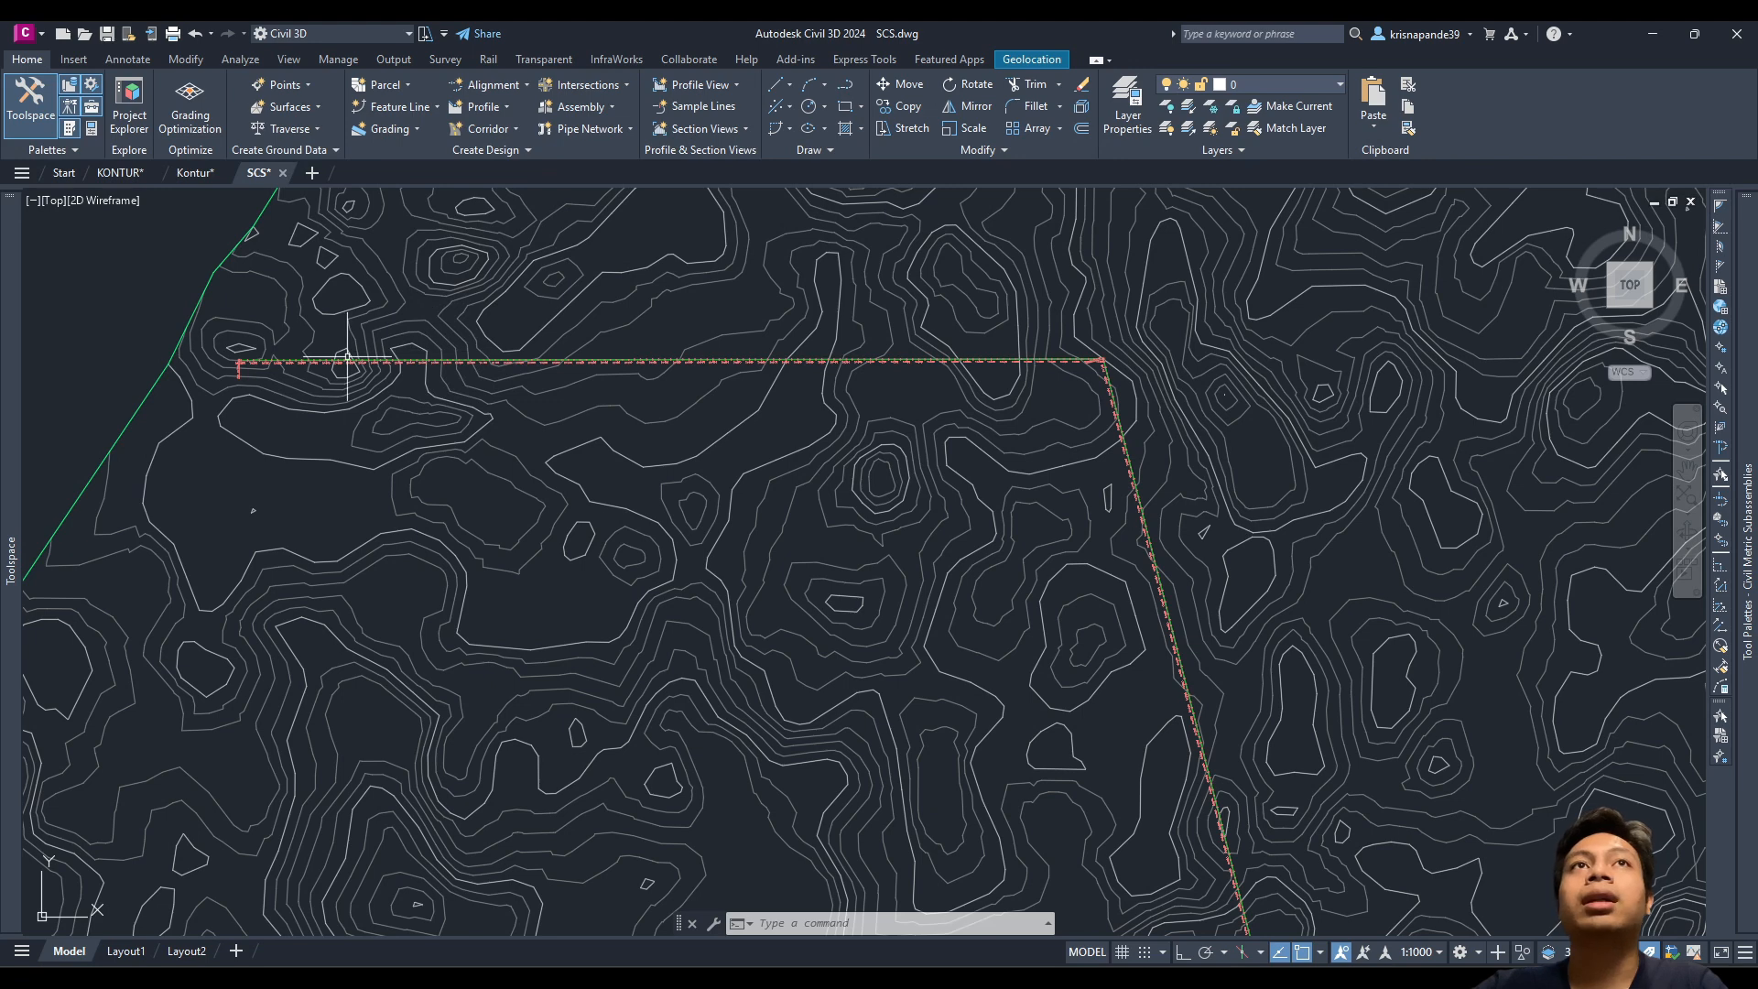
pyautogui.scroll(2, 392, 361)
pyautogui.scroll(-2, 392, 362)
pyautogui.scroll(-2, 1163, 407)
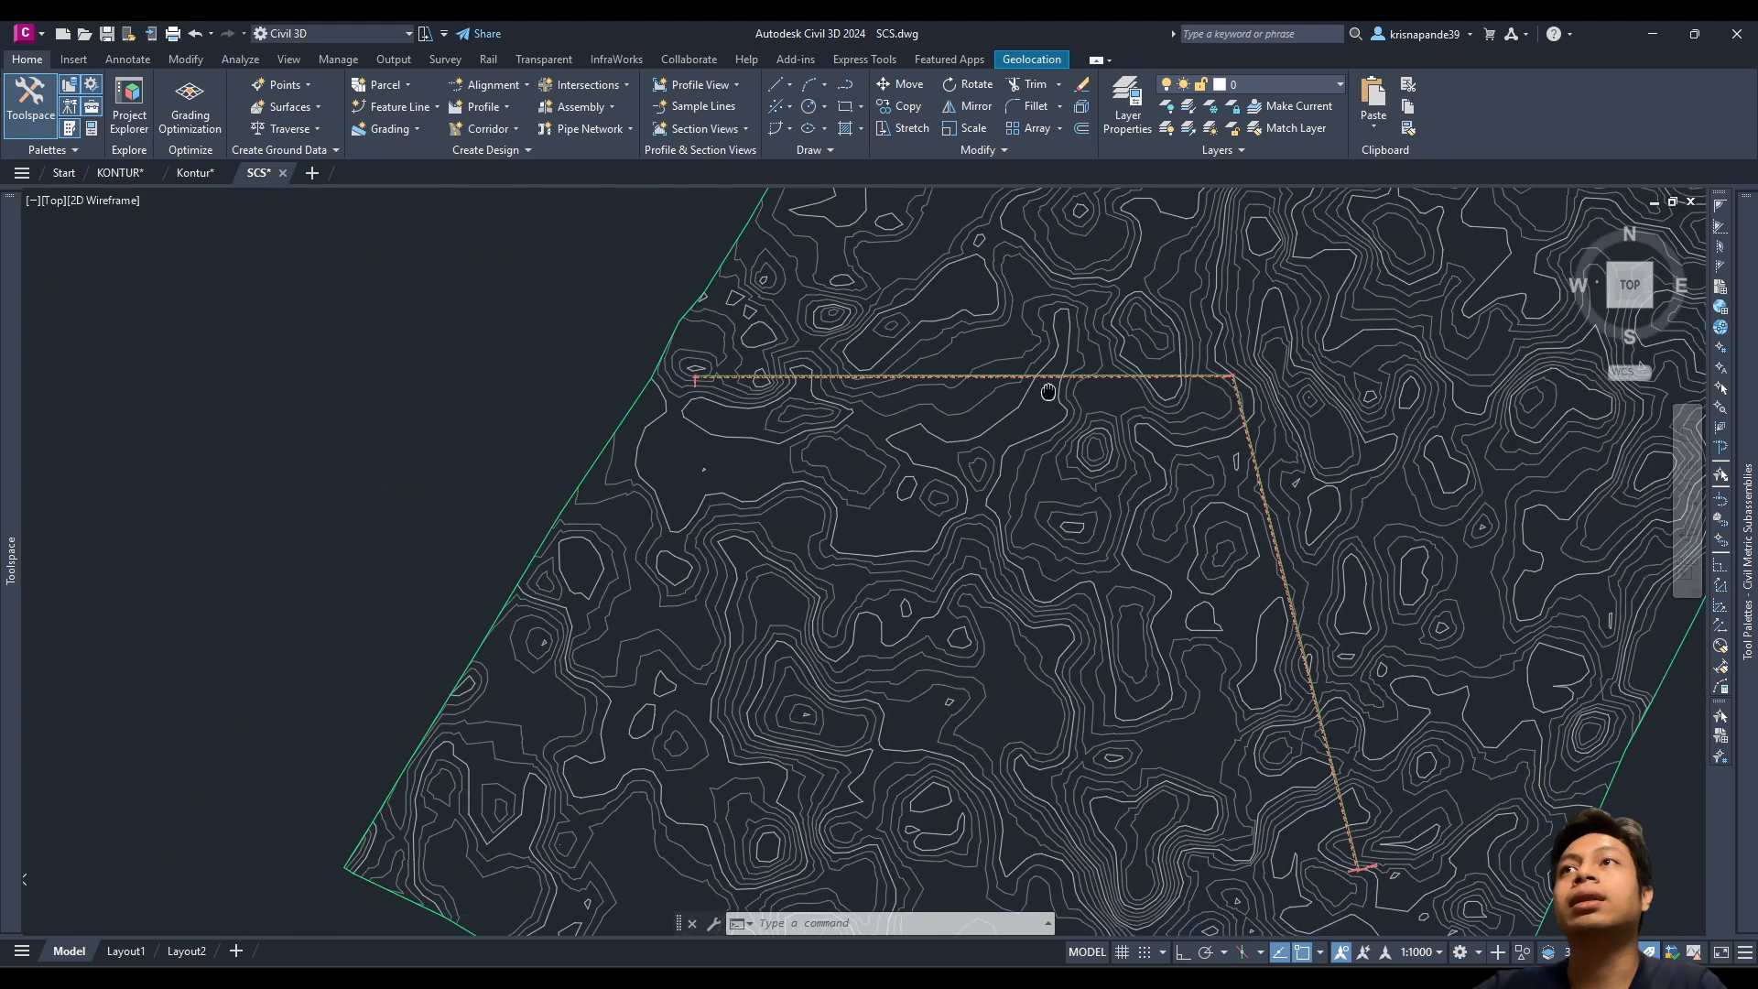
pyautogui.moveTo(1163, 421); pyautogui.dragTo(934, 393, button='middle')
pyautogui.moveTo(1020, 436); pyautogui.dragTo(999, 456, button='middle')
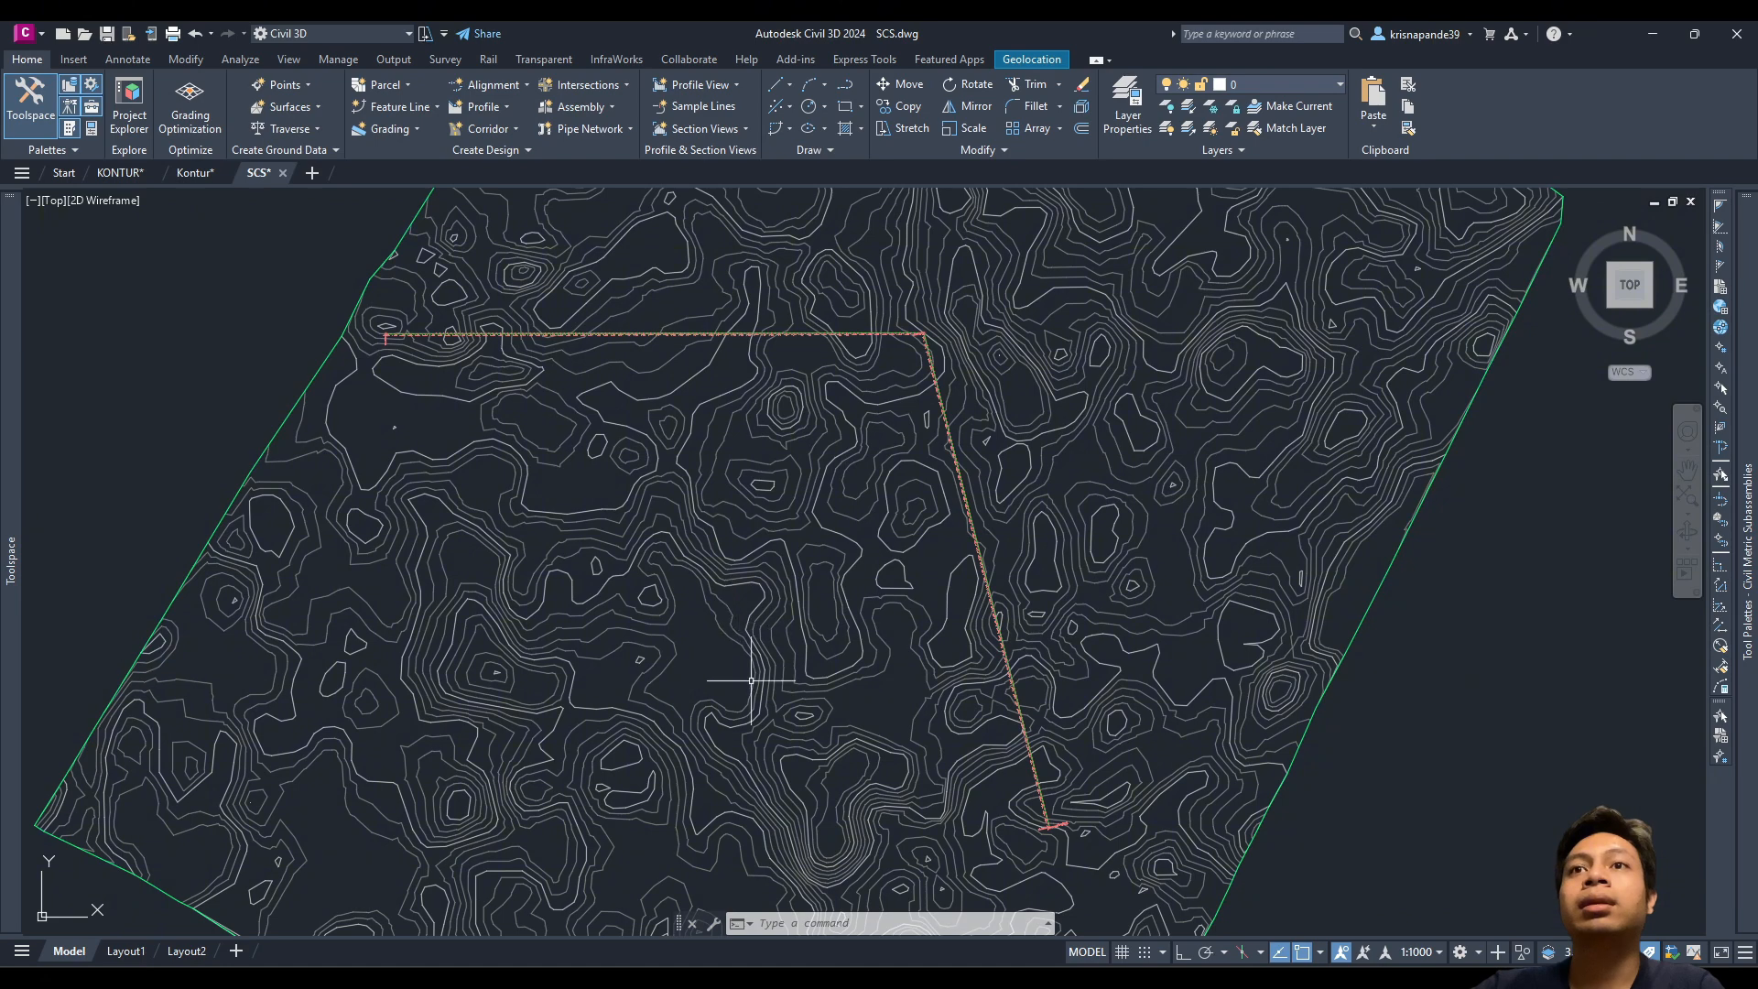
pyautogui.scroll(-2, 751, 682)
pyautogui.scroll(6, 789, 437)
pyautogui.scroll(-3, 710, 628)
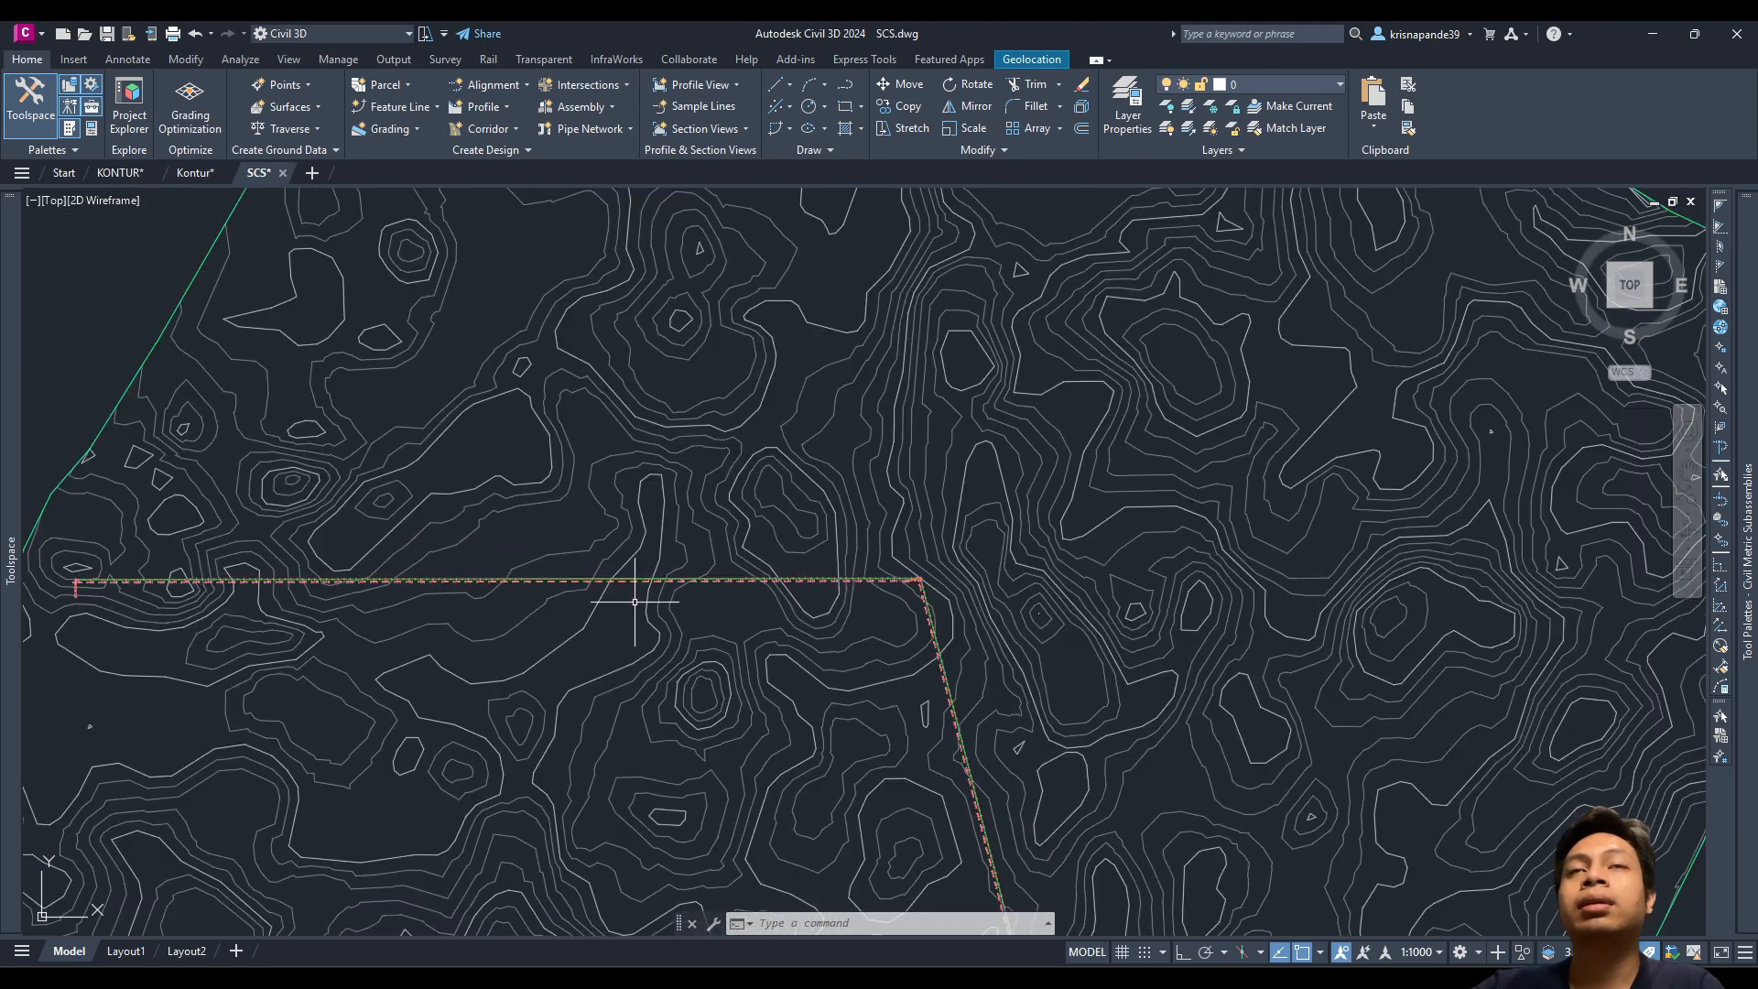
pyautogui.moveTo(640, 596); pyautogui.dragTo(832, 430, button='middle')
pyautogui.scroll(5, 600, 432)
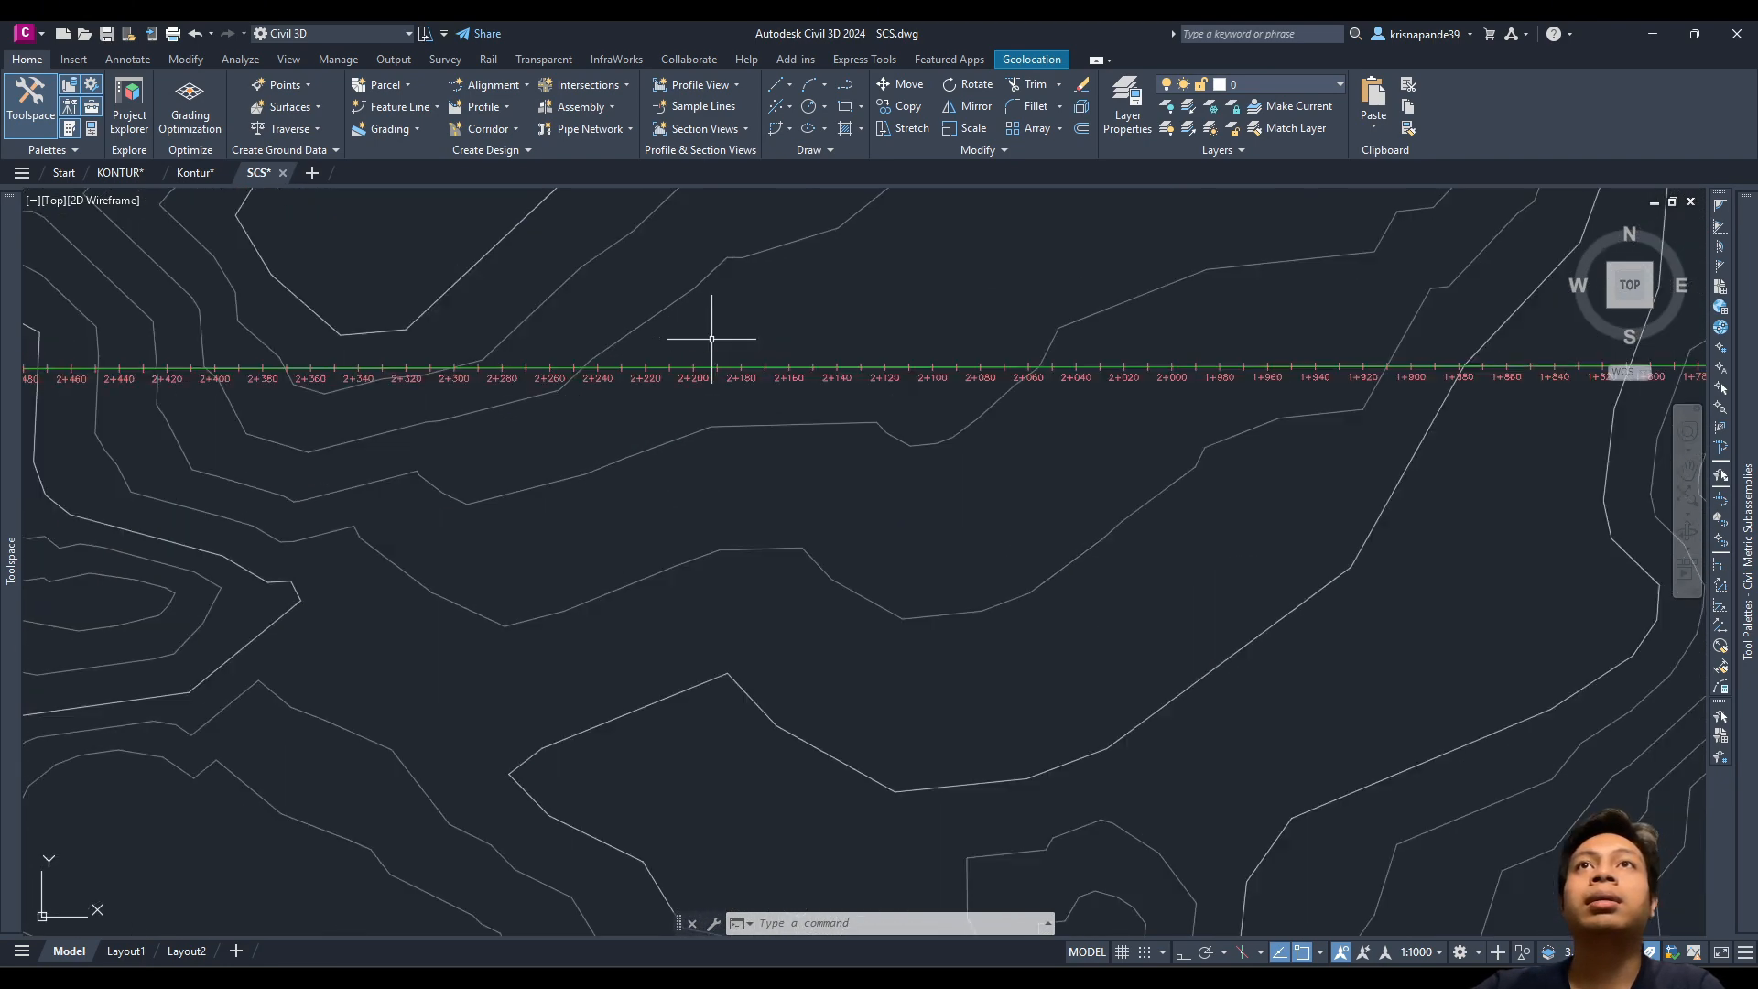
pyautogui.moveTo(710, 342); pyautogui.dragTo(750, 423, button='middle')
# Step: Select the alignment and try the free spiral-curve-spiral layout tool, then cancel it
pyautogui.click(754, 441)
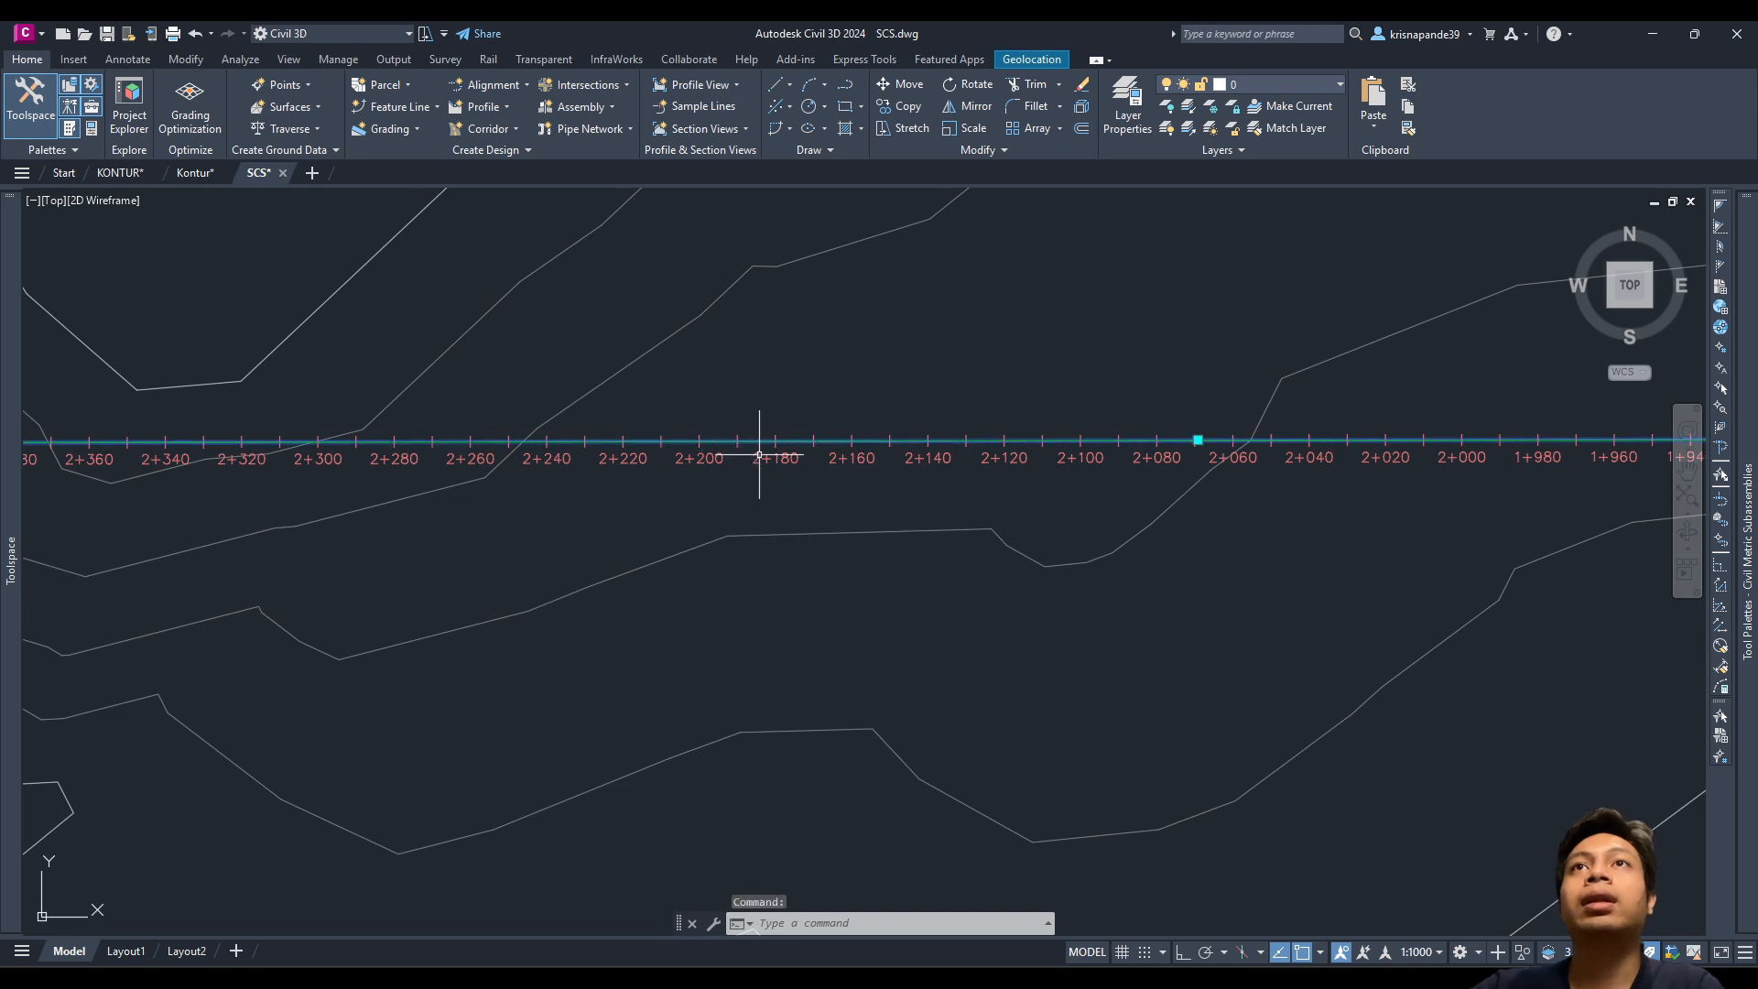
pyautogui.scroll(-5, 772, 463)
pyautogui.moveTo(805, 495)
pyautogui.mouseDown(button='middle')
pyautogui.moveTo(765, 420)
pyautogui.moveTo(623, 309)
pyautogui.mouseUp(button='middle')
pyautogui.scroll(-2, 743, 408)
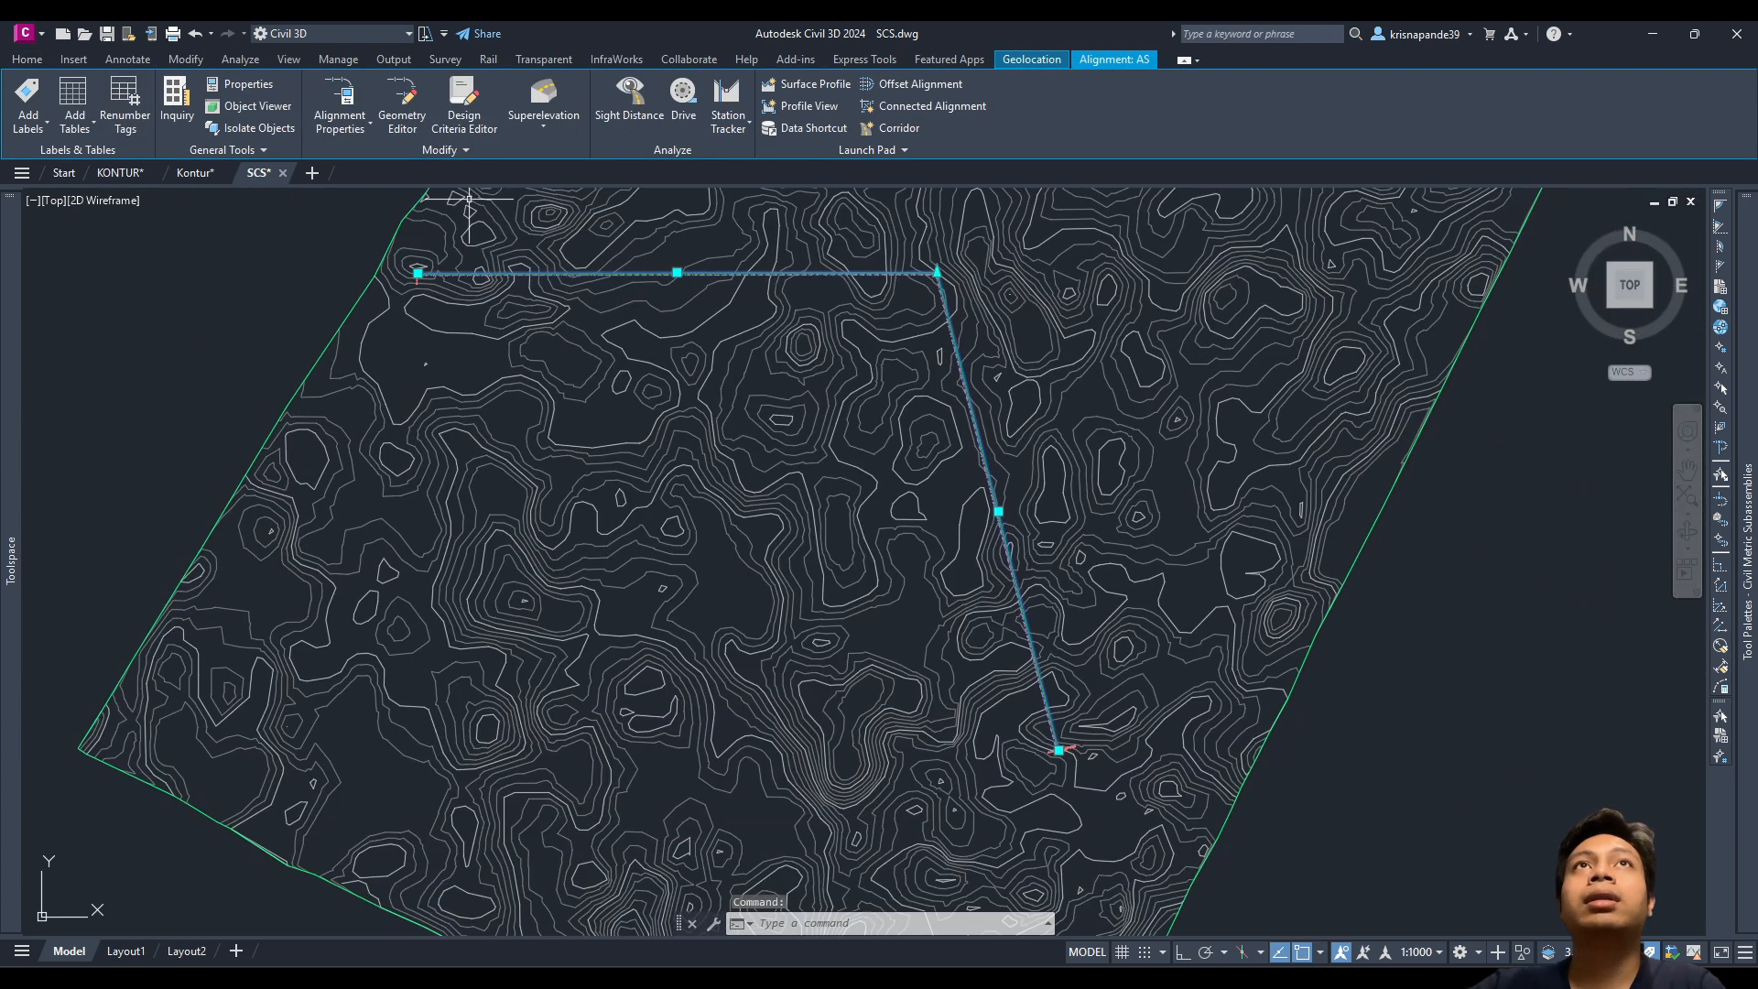
pyautogui.click(382, 94)
pyautogui.moveTo(450, 242); pyautogui.dragTo(673, 371)
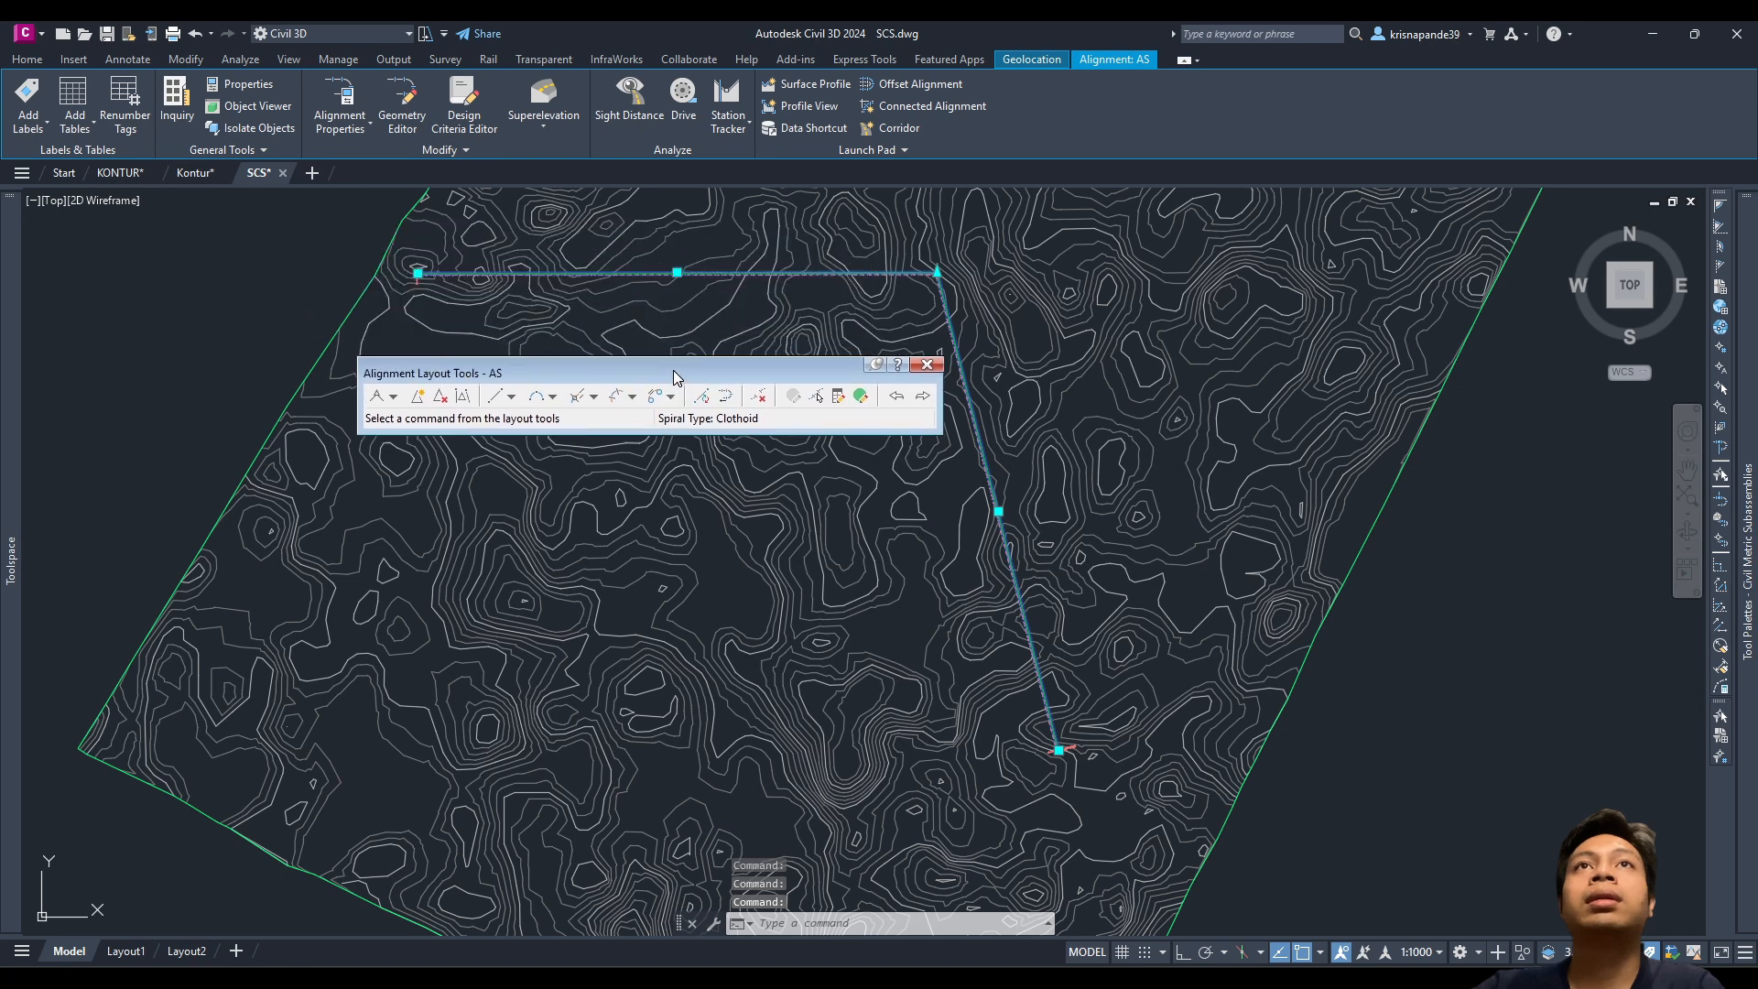
pyautogui.click(632, 396)
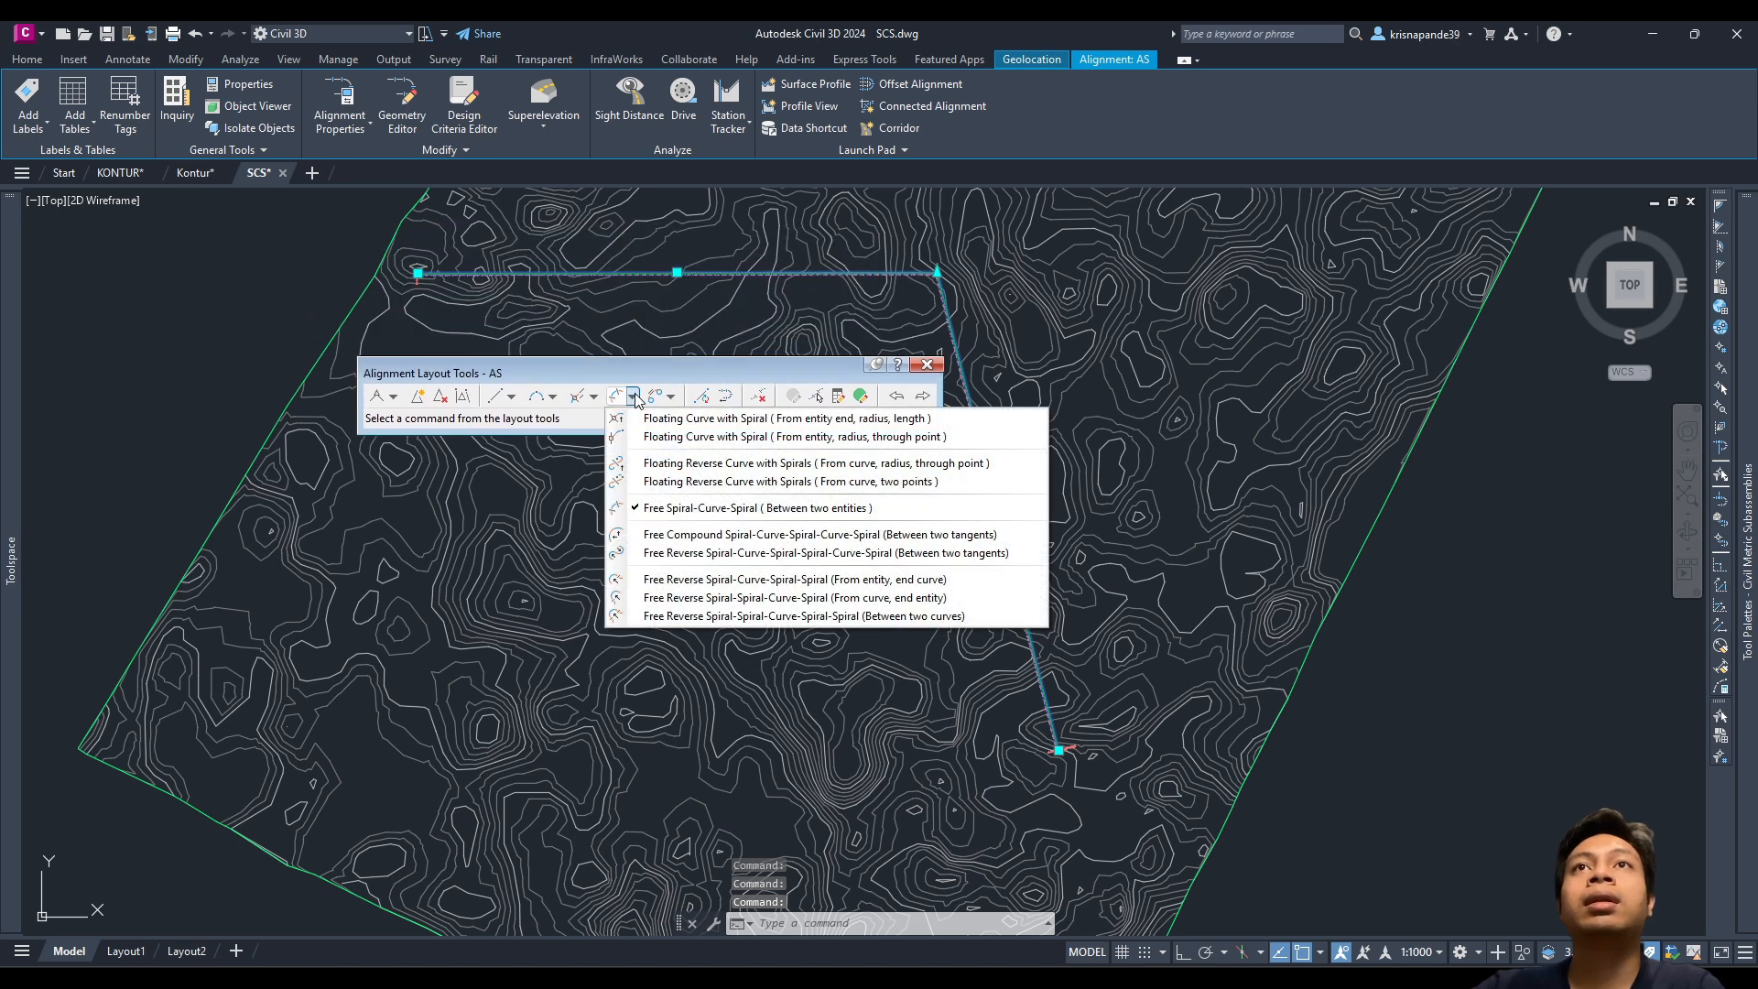
pyautogui.click(659, 509)
pyautogui.moveTo(719, 378)
pyautogui.mouseDown()
pyautogui.moveTo(756, 457)
pyautogui.moveTo(718, 532)
pyautogui.moveTo(611, 460)
pyautogui.moveTo(592, 315)
pyautogui.mouseUp()
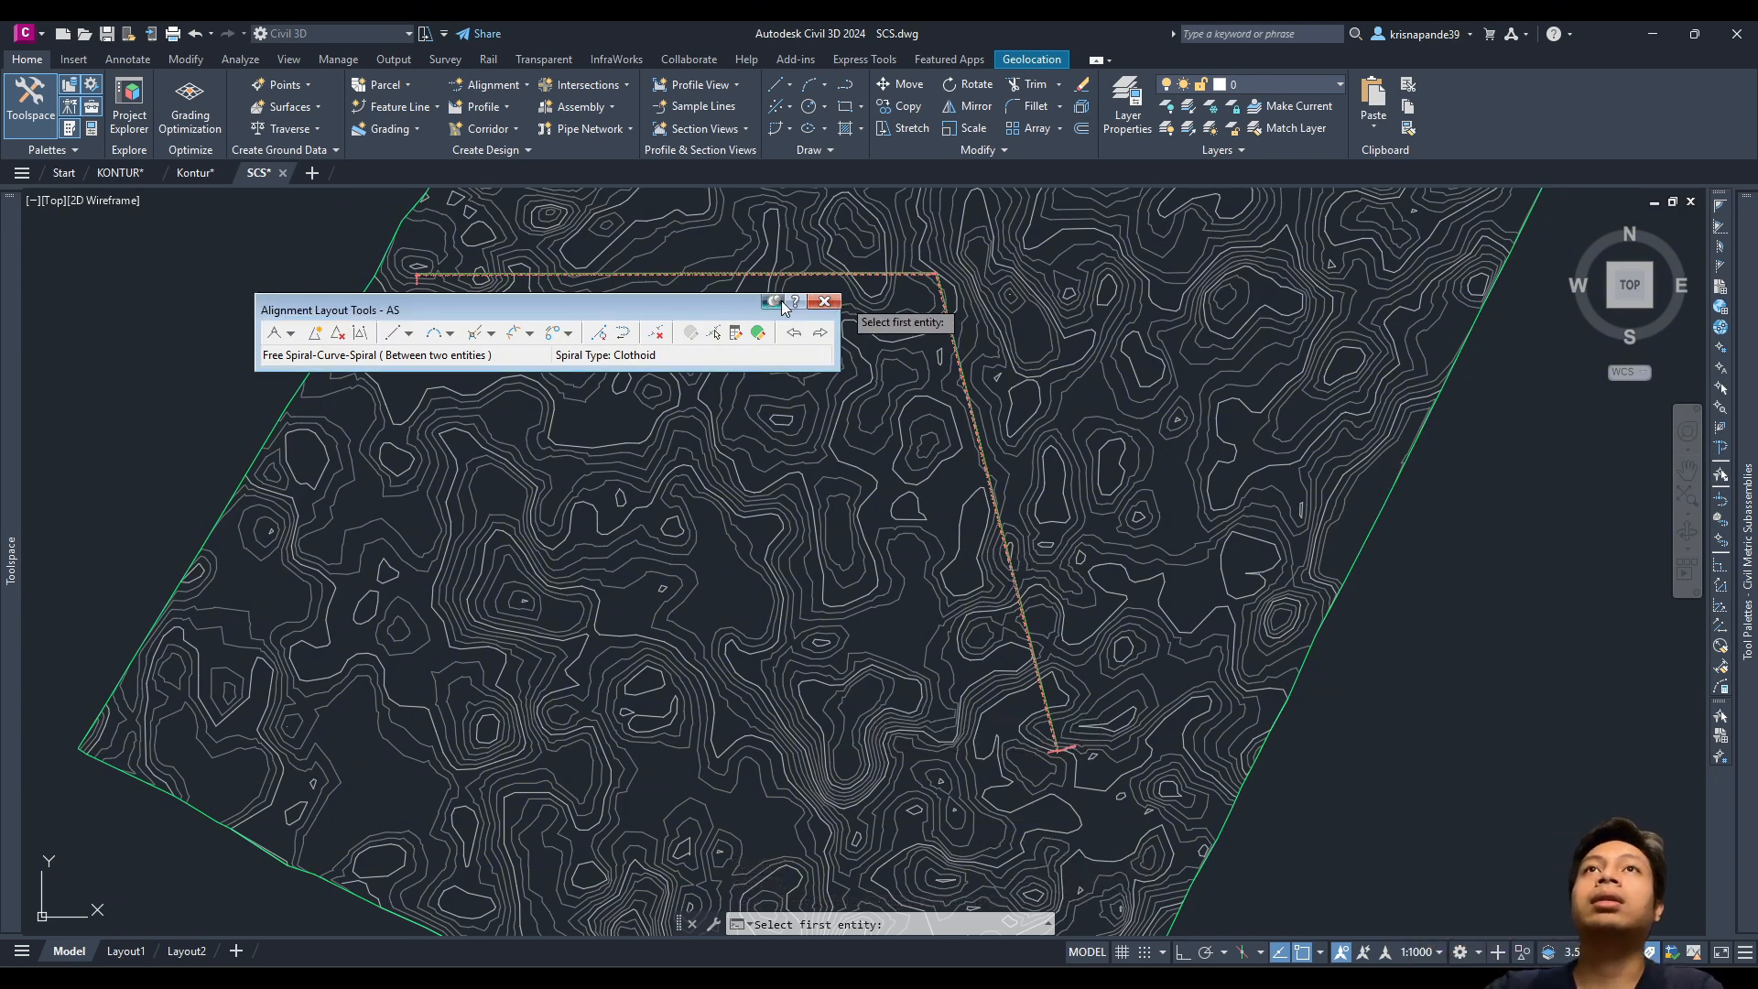
pyautogui.moveTo(732, 310); pyautogui.dragTo(749, 366)
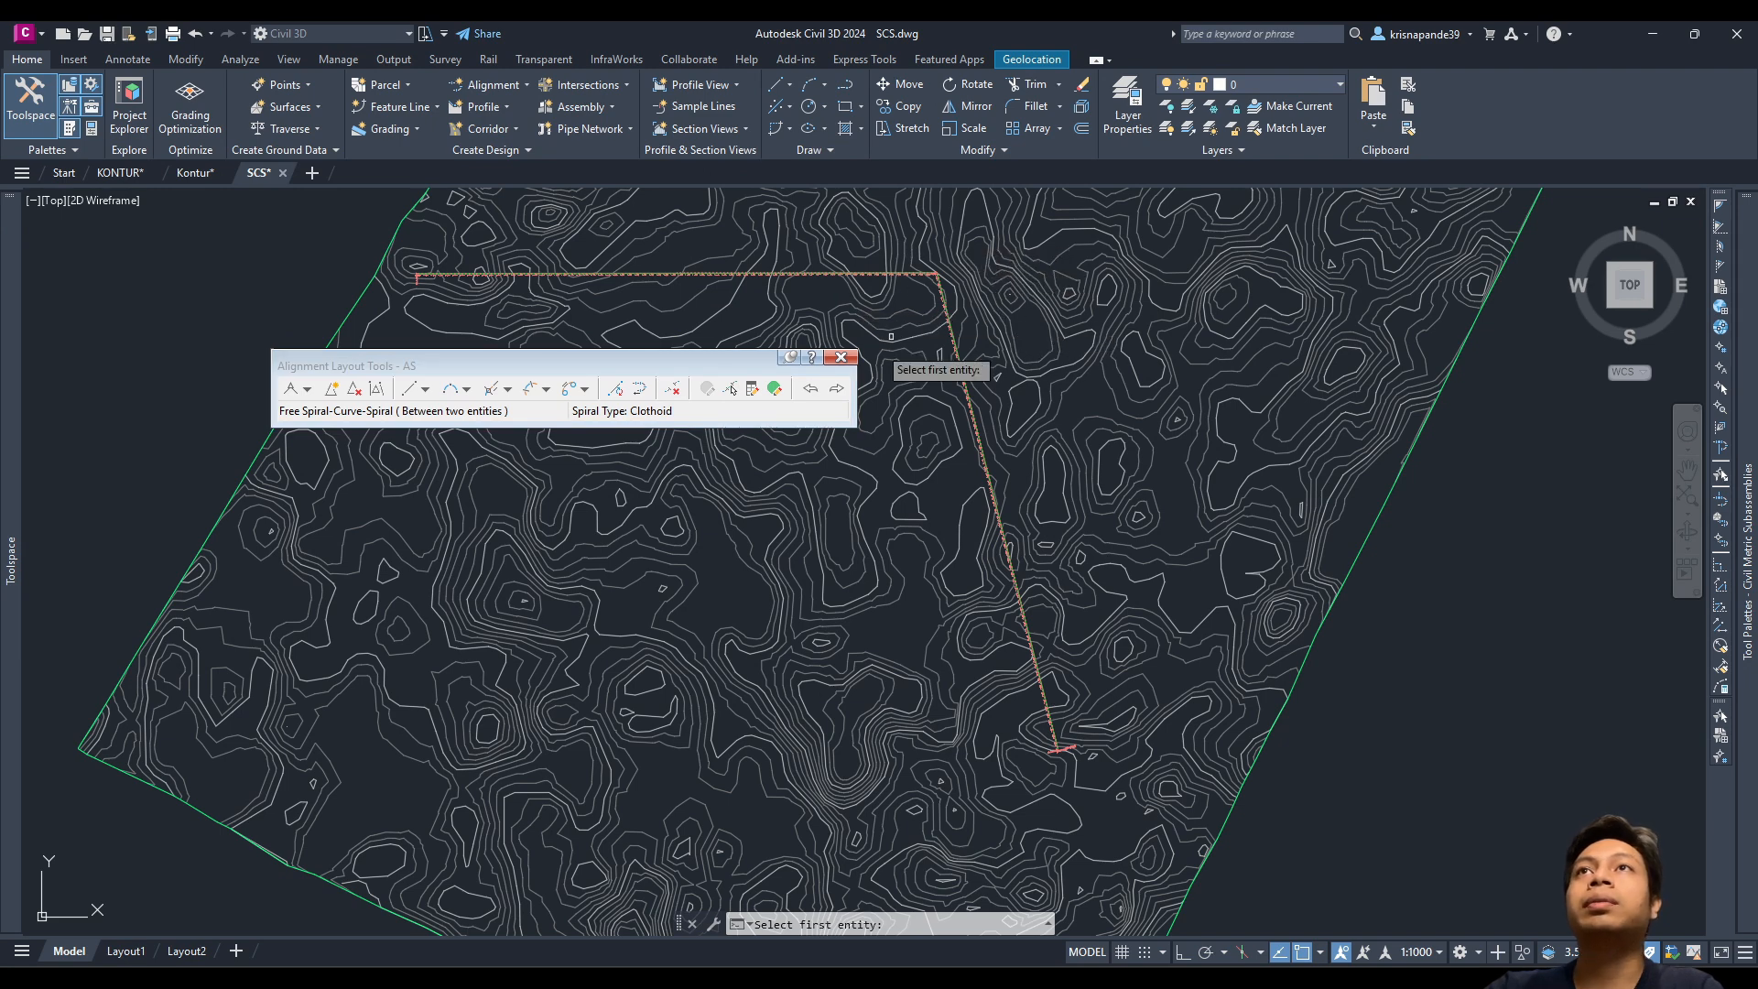
pyautogui.click(841, 357)
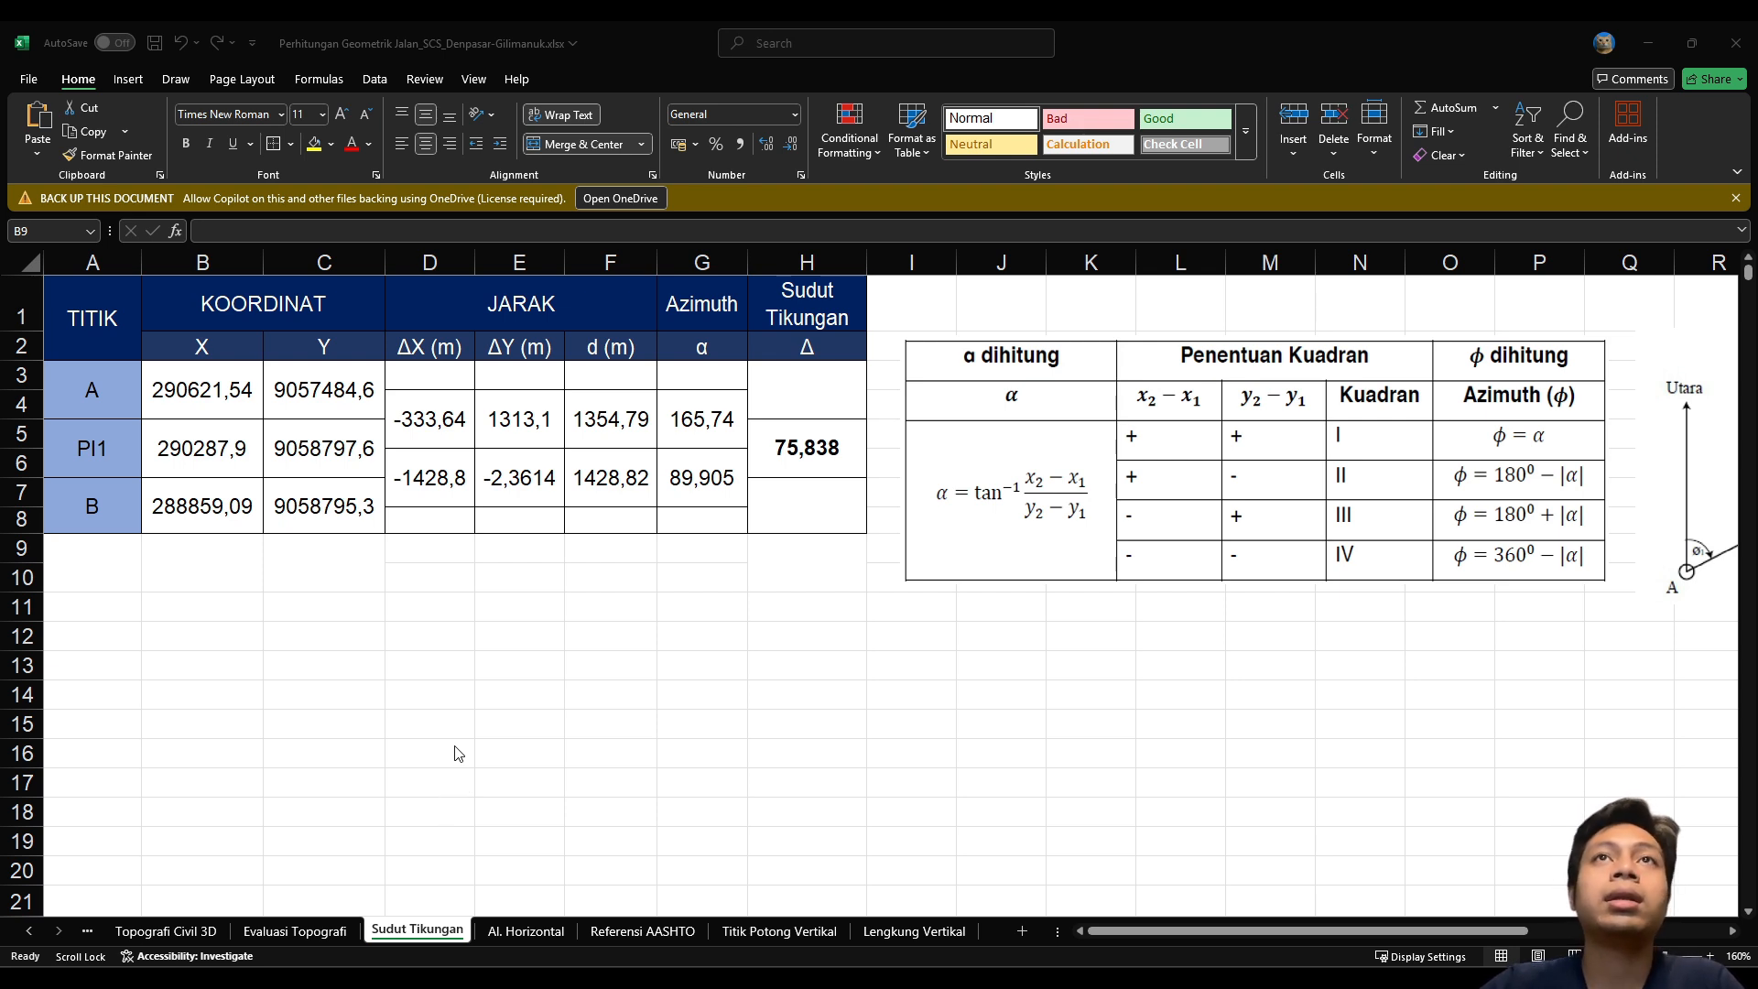
# Step: Check the 5,17% average slope row and Tabel 4-2 on the Evaluasi Topografi sheet
pyautogui.click(332, 934)
pyautogui.click(322, 932)
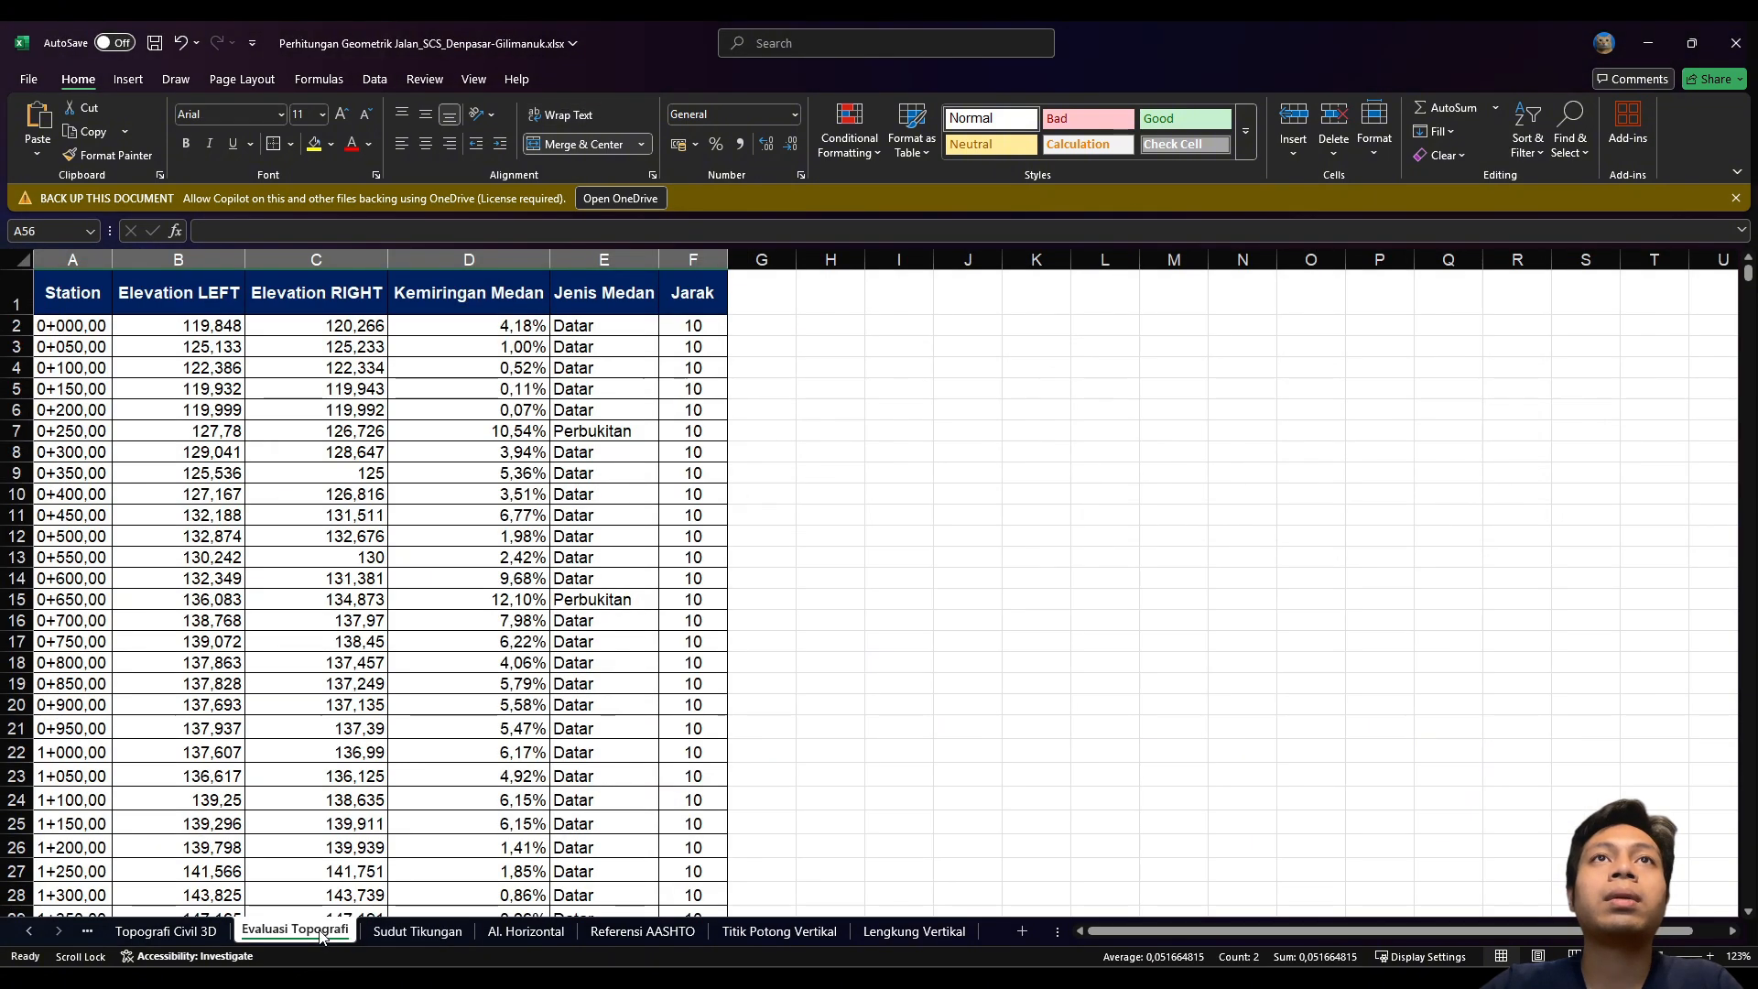
pyautogui.scroll(-18, 383, 742)
pyautogui.scroll(4, 408, 756)
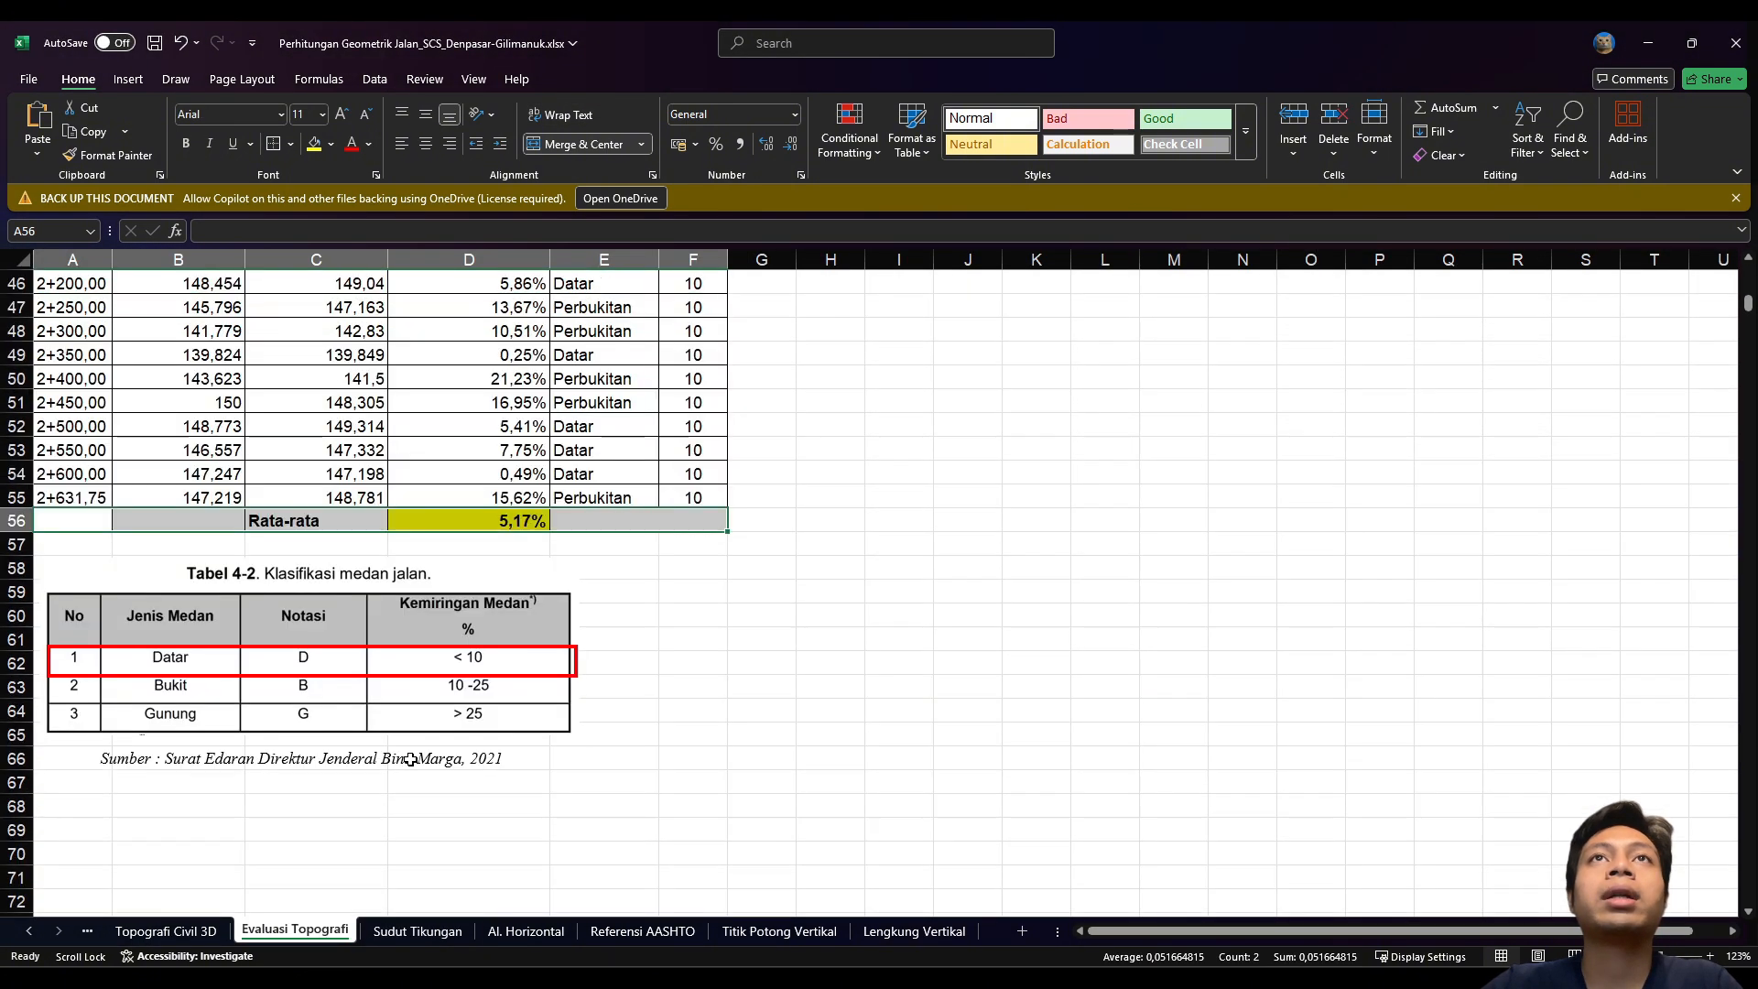
pyautogui.click(805, 633)
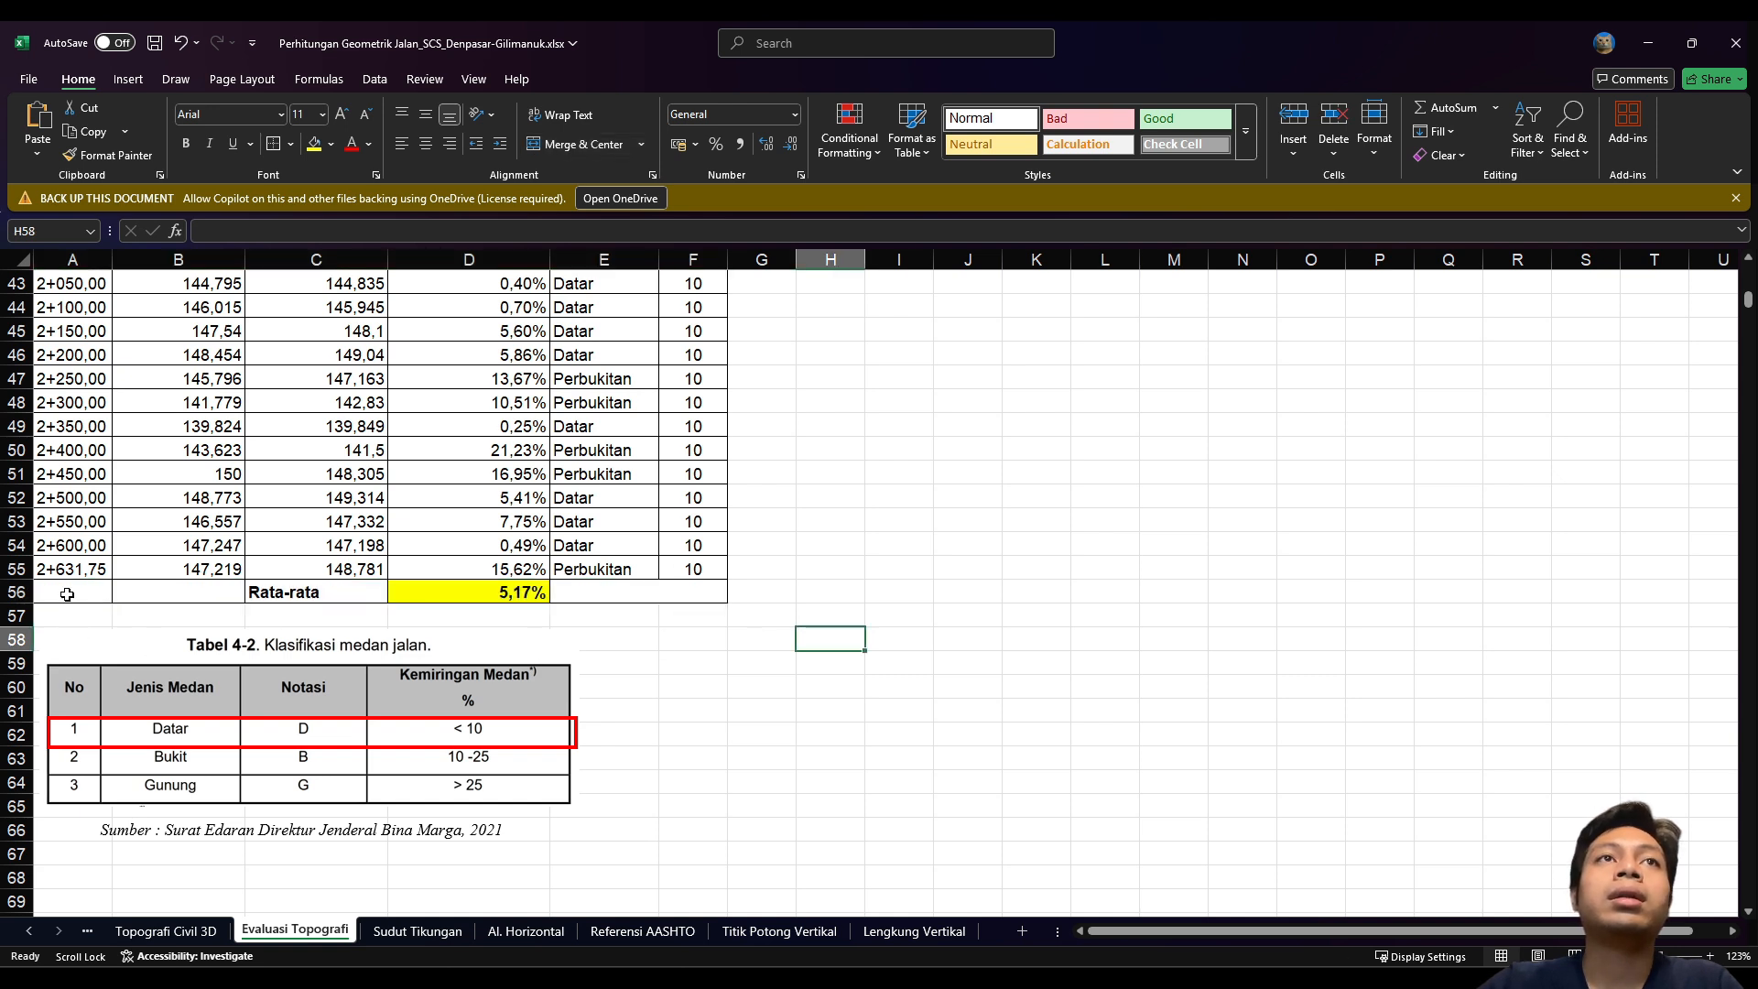
pyautogui.moveTo(65, 594)
pyautogui.mouseDown()
pyautogui.moveTo(635, 591)
pyautogui.moveTo(65, 592)
pyautogui.mouseUp()
pyautogui.click(866, 593)
pyautogui.click(160, 753)
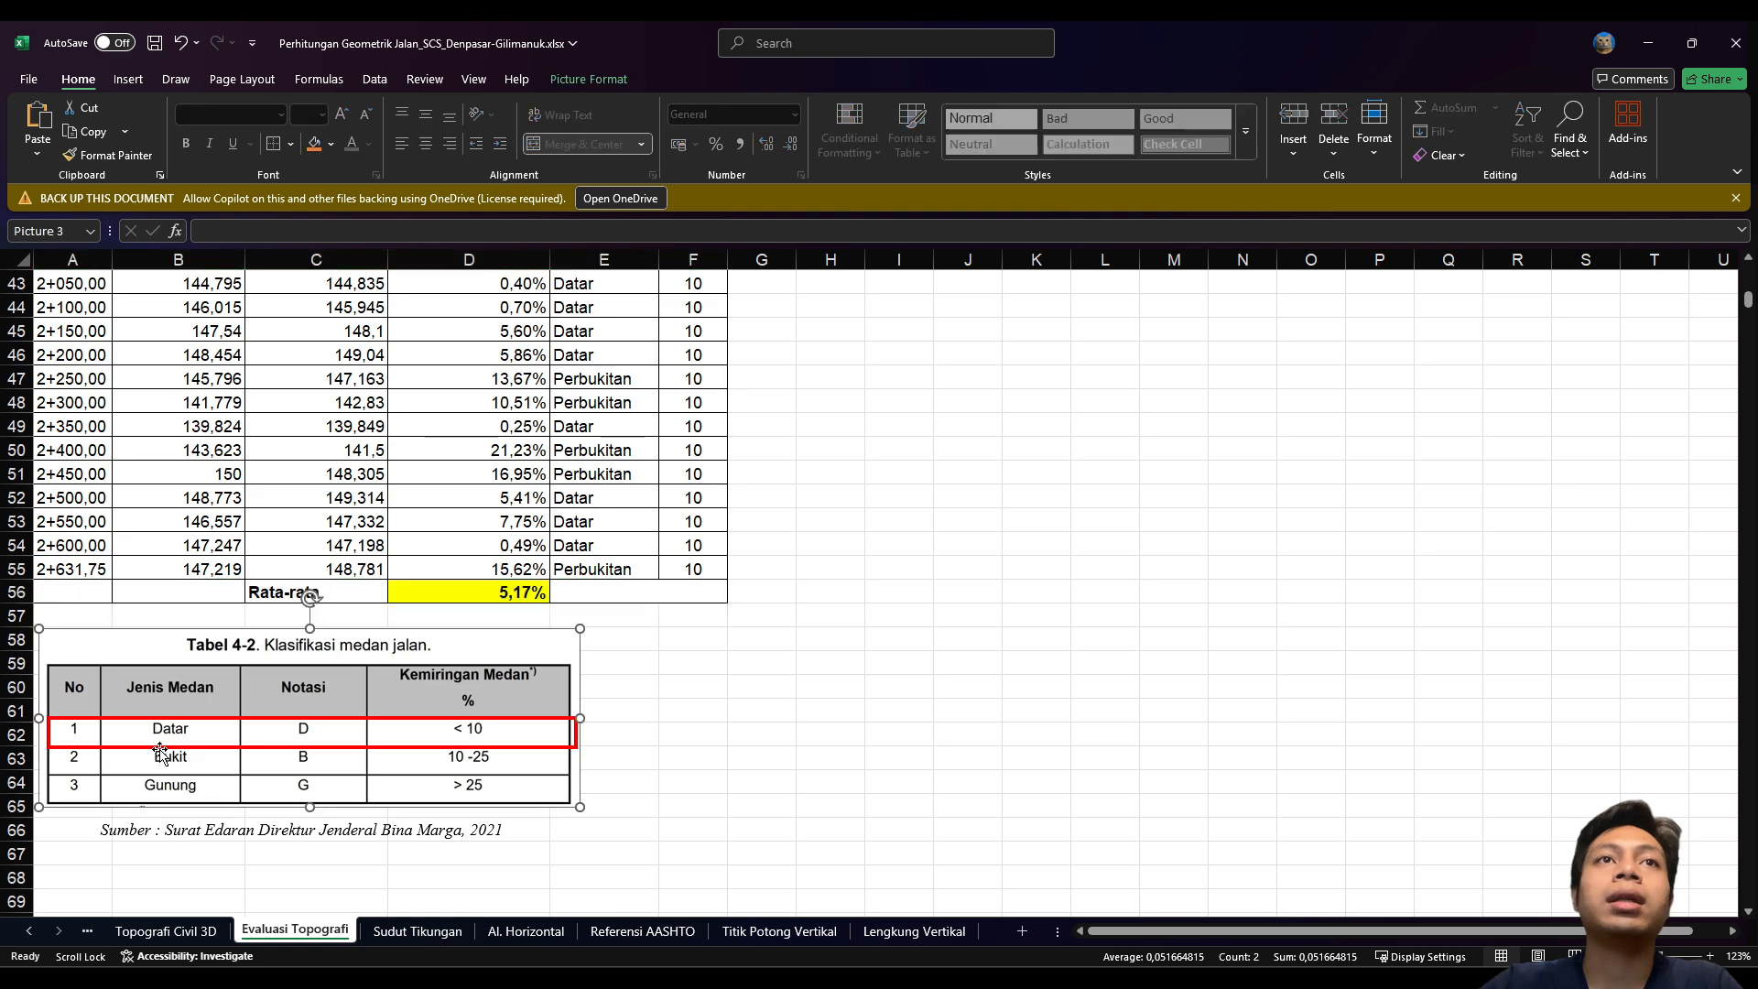
# Step: Check the 75,838 turning angle on Sudut Tikungan, then return to SCS.dwg in Civil 3D
pyautogui.click(417, 932)
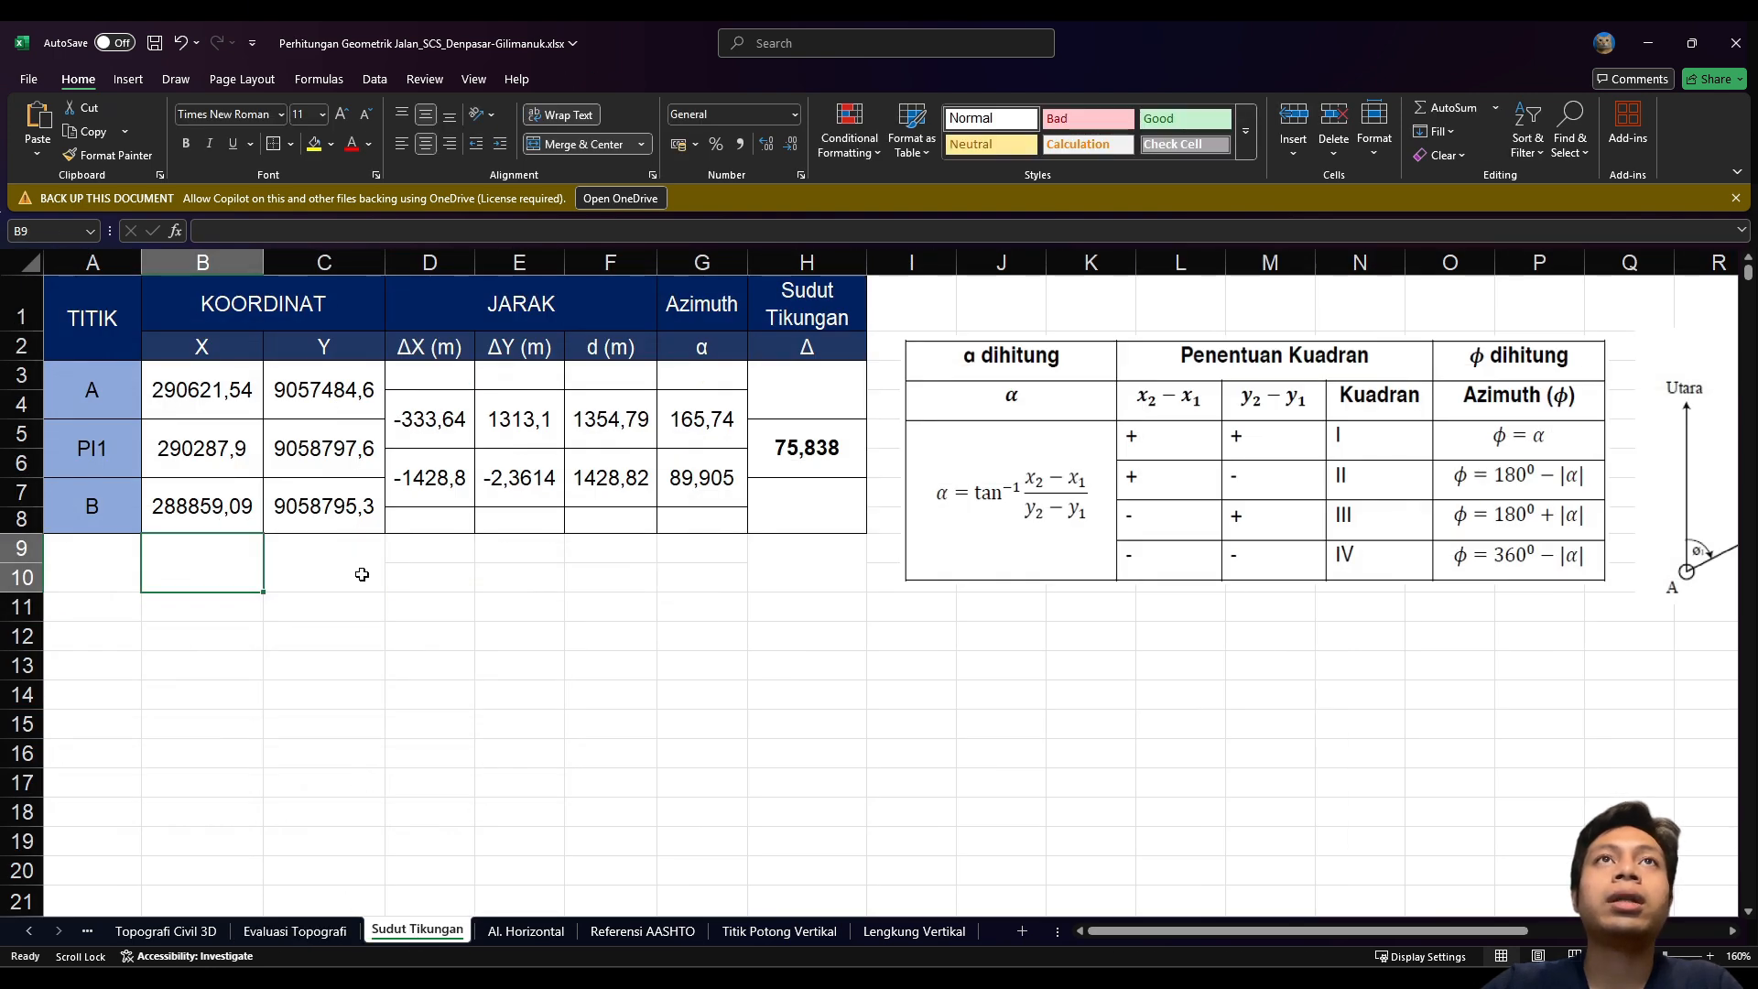
pyautogui.click(362, 574)
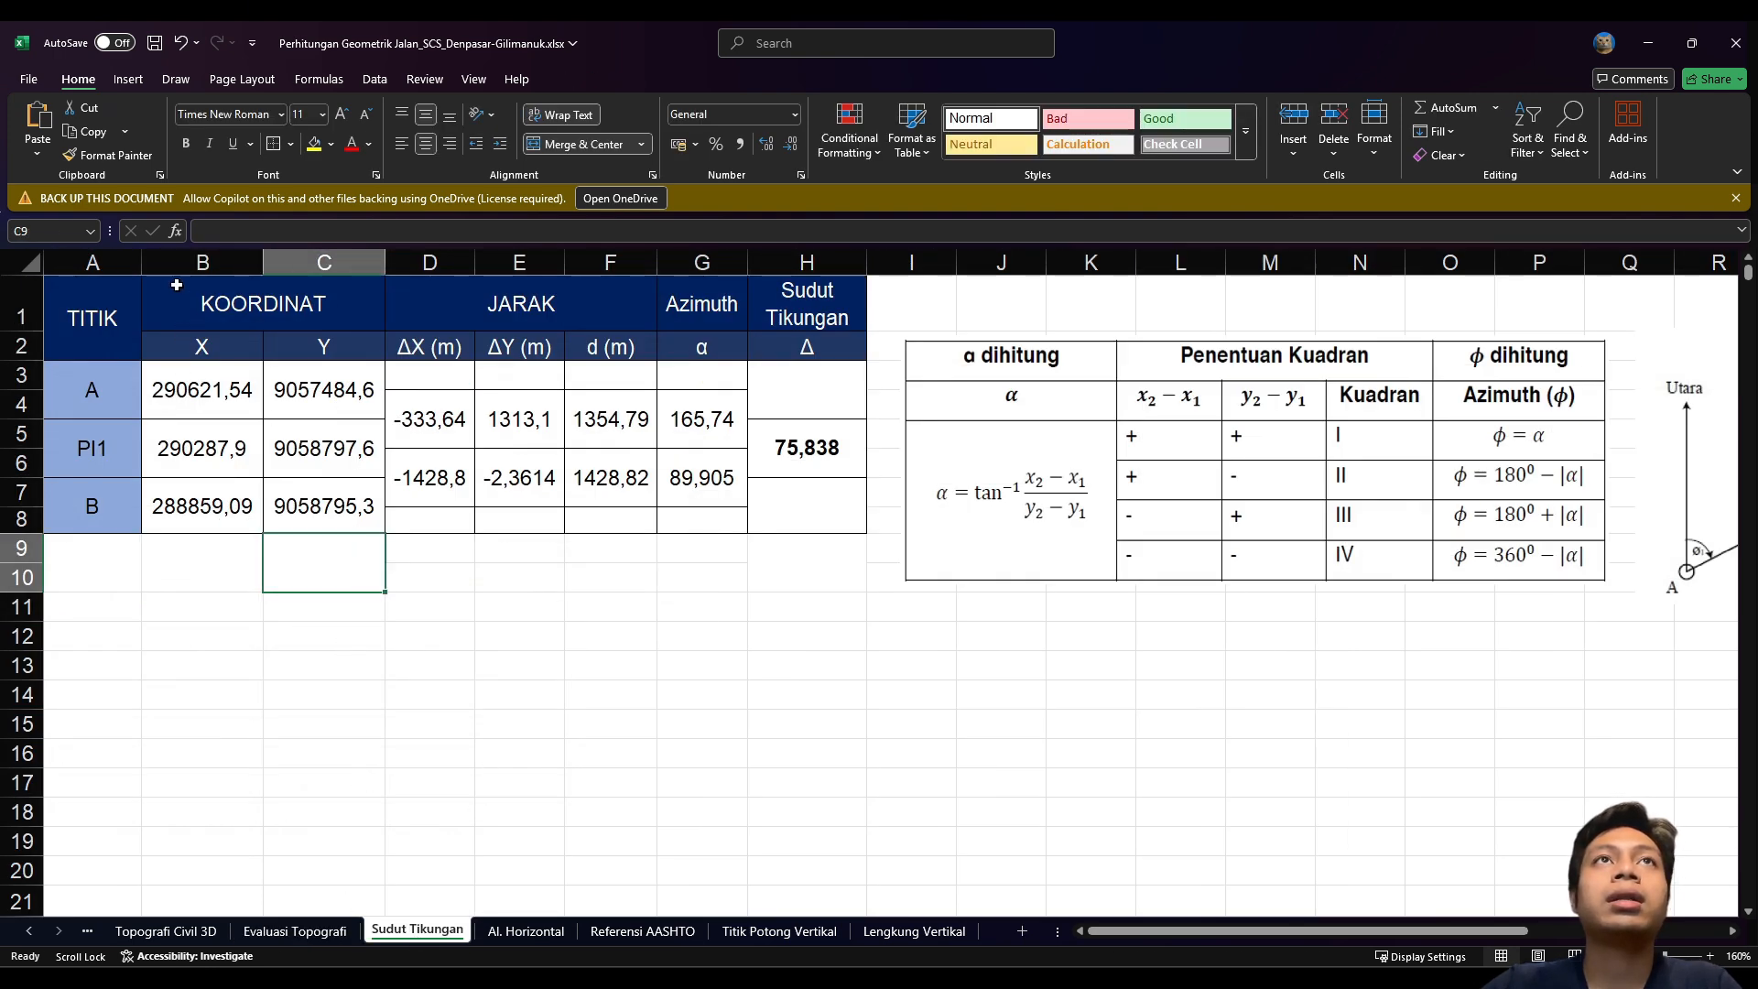
pyautogui.click(406, 679)
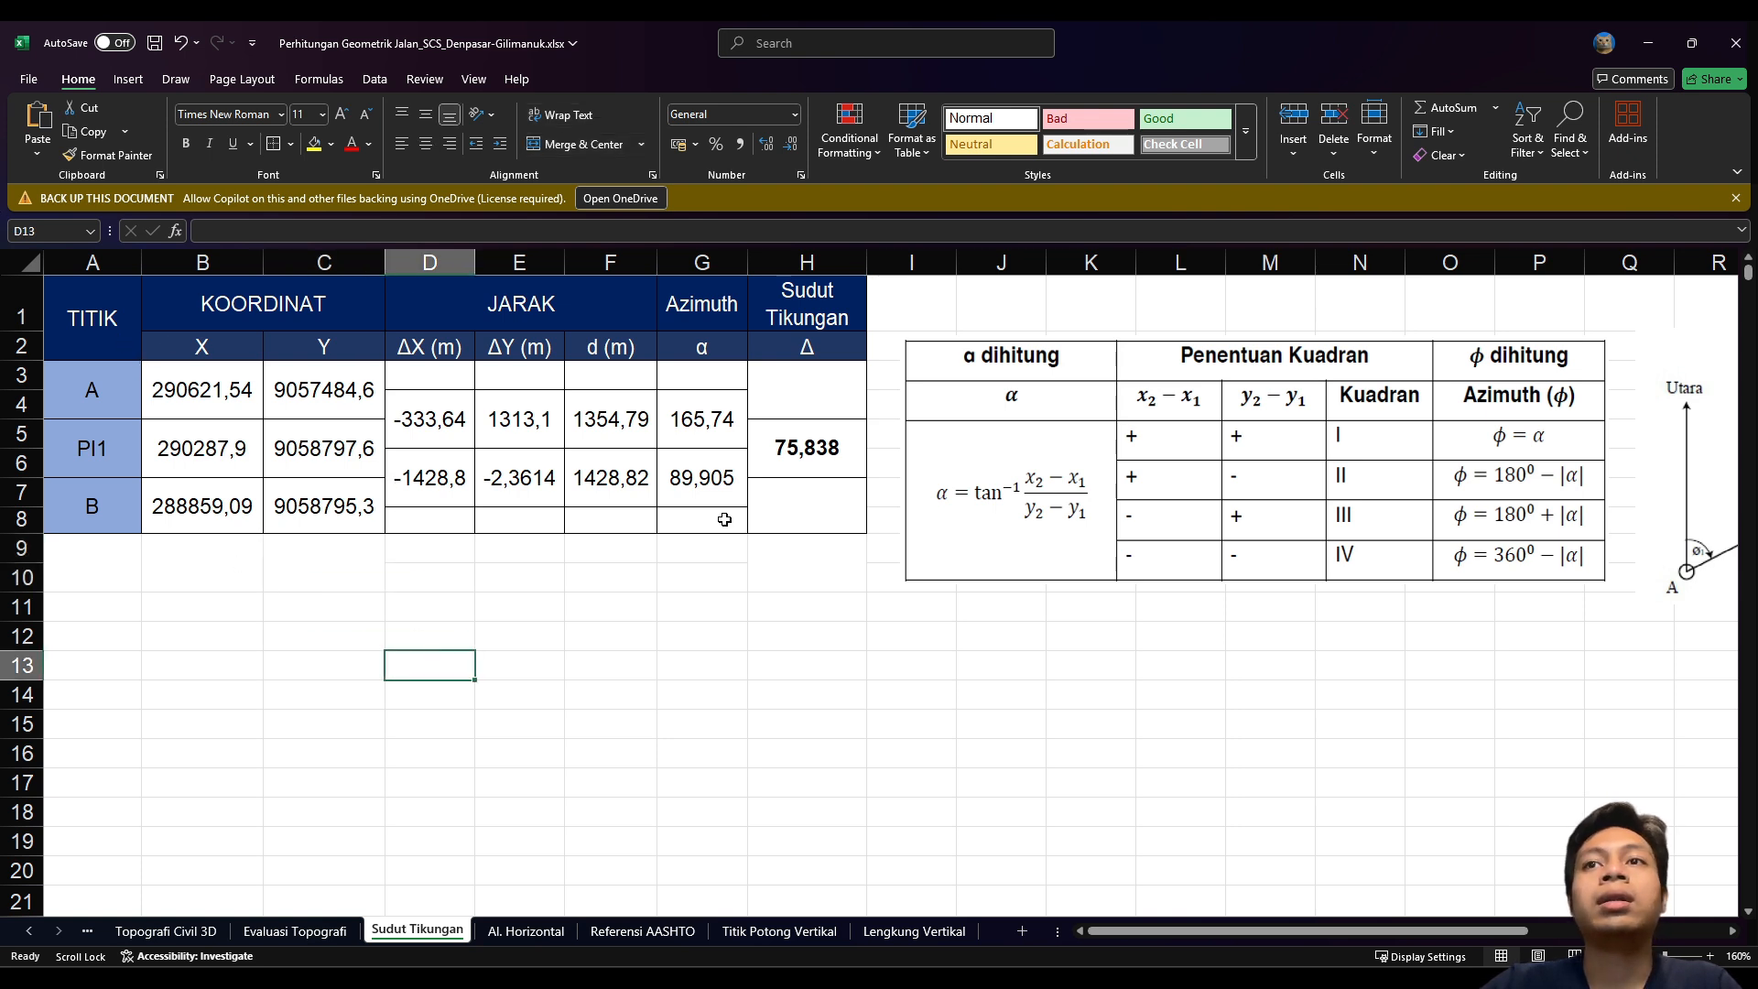
pyautogui.click(880, 978)
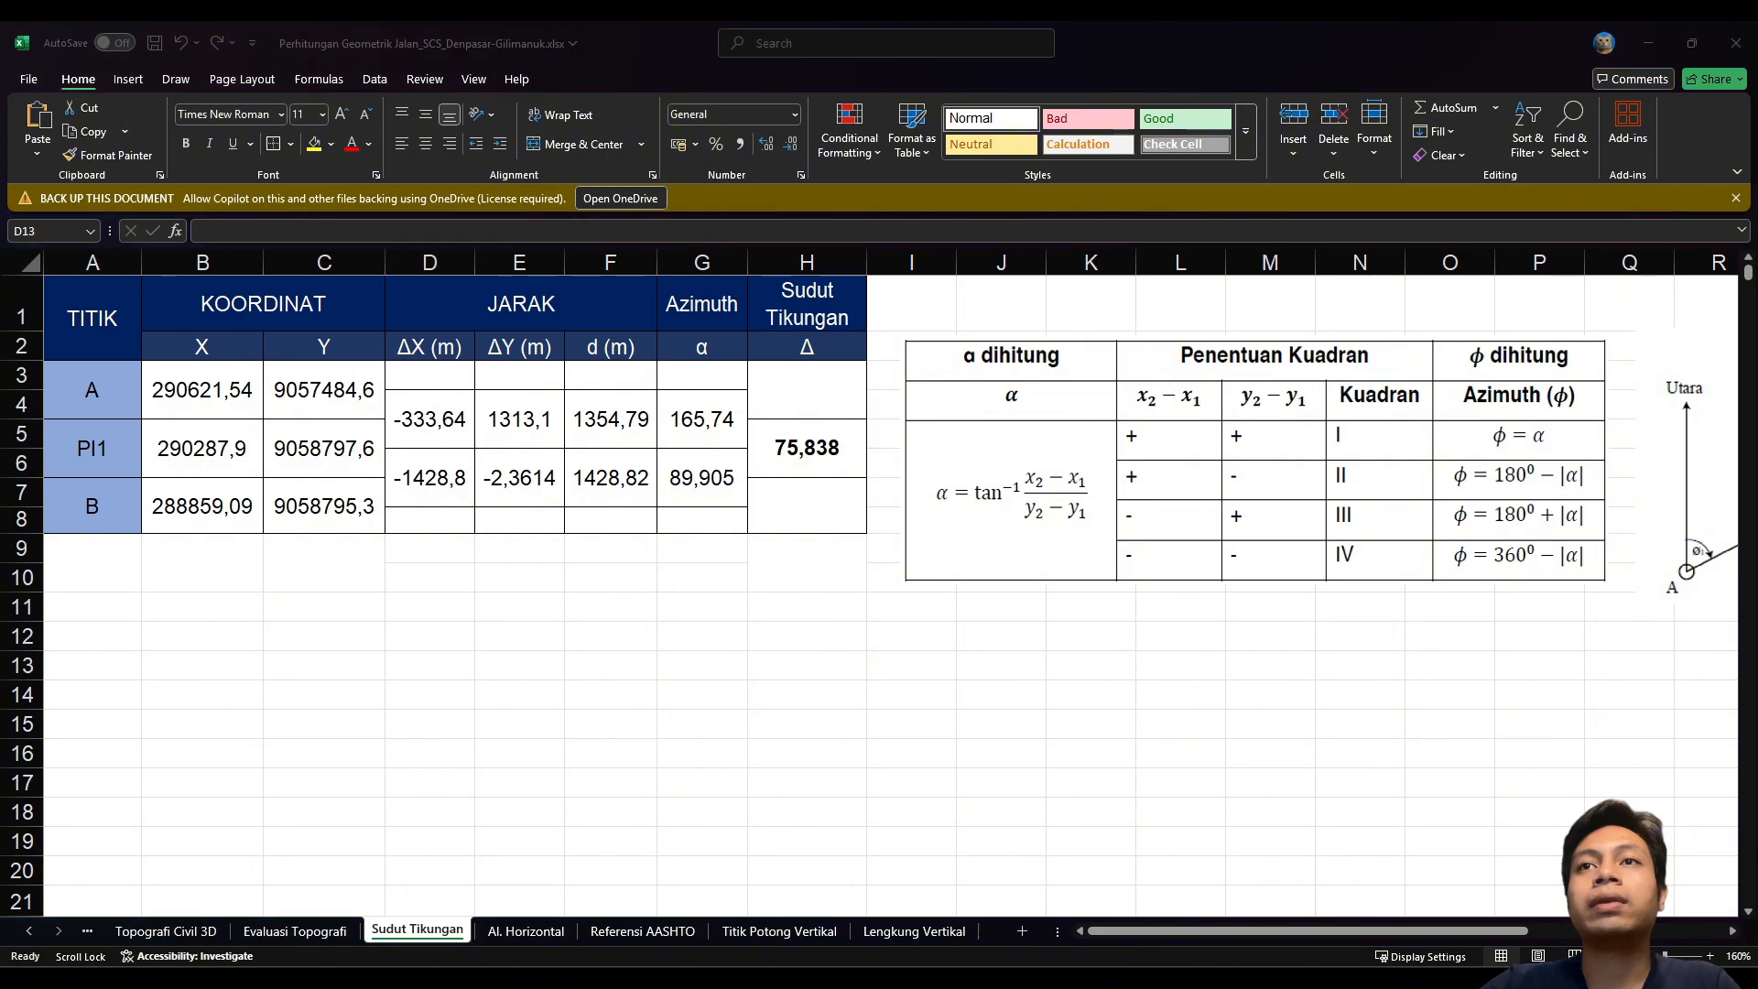
pyautogui.click(1012, 874)
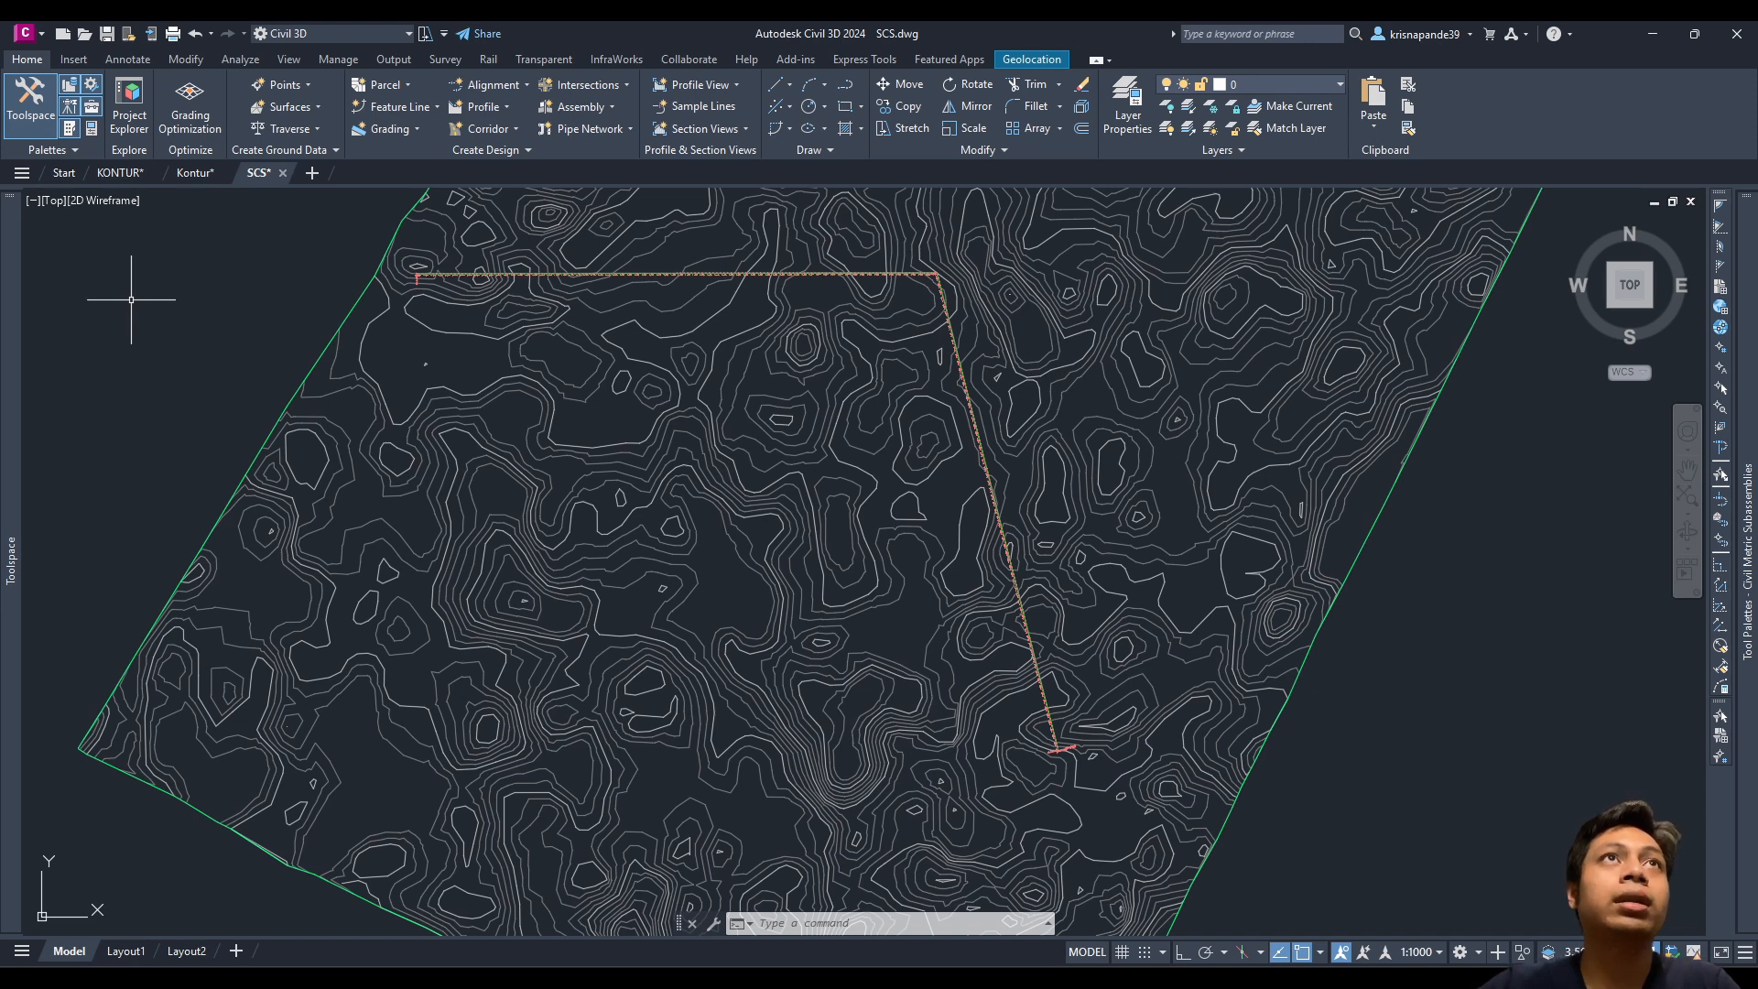
# Step: Run the Alignment PI Station Report for alignment AS from the Alignment reports group
pyautogui.moveTo(13, 568)
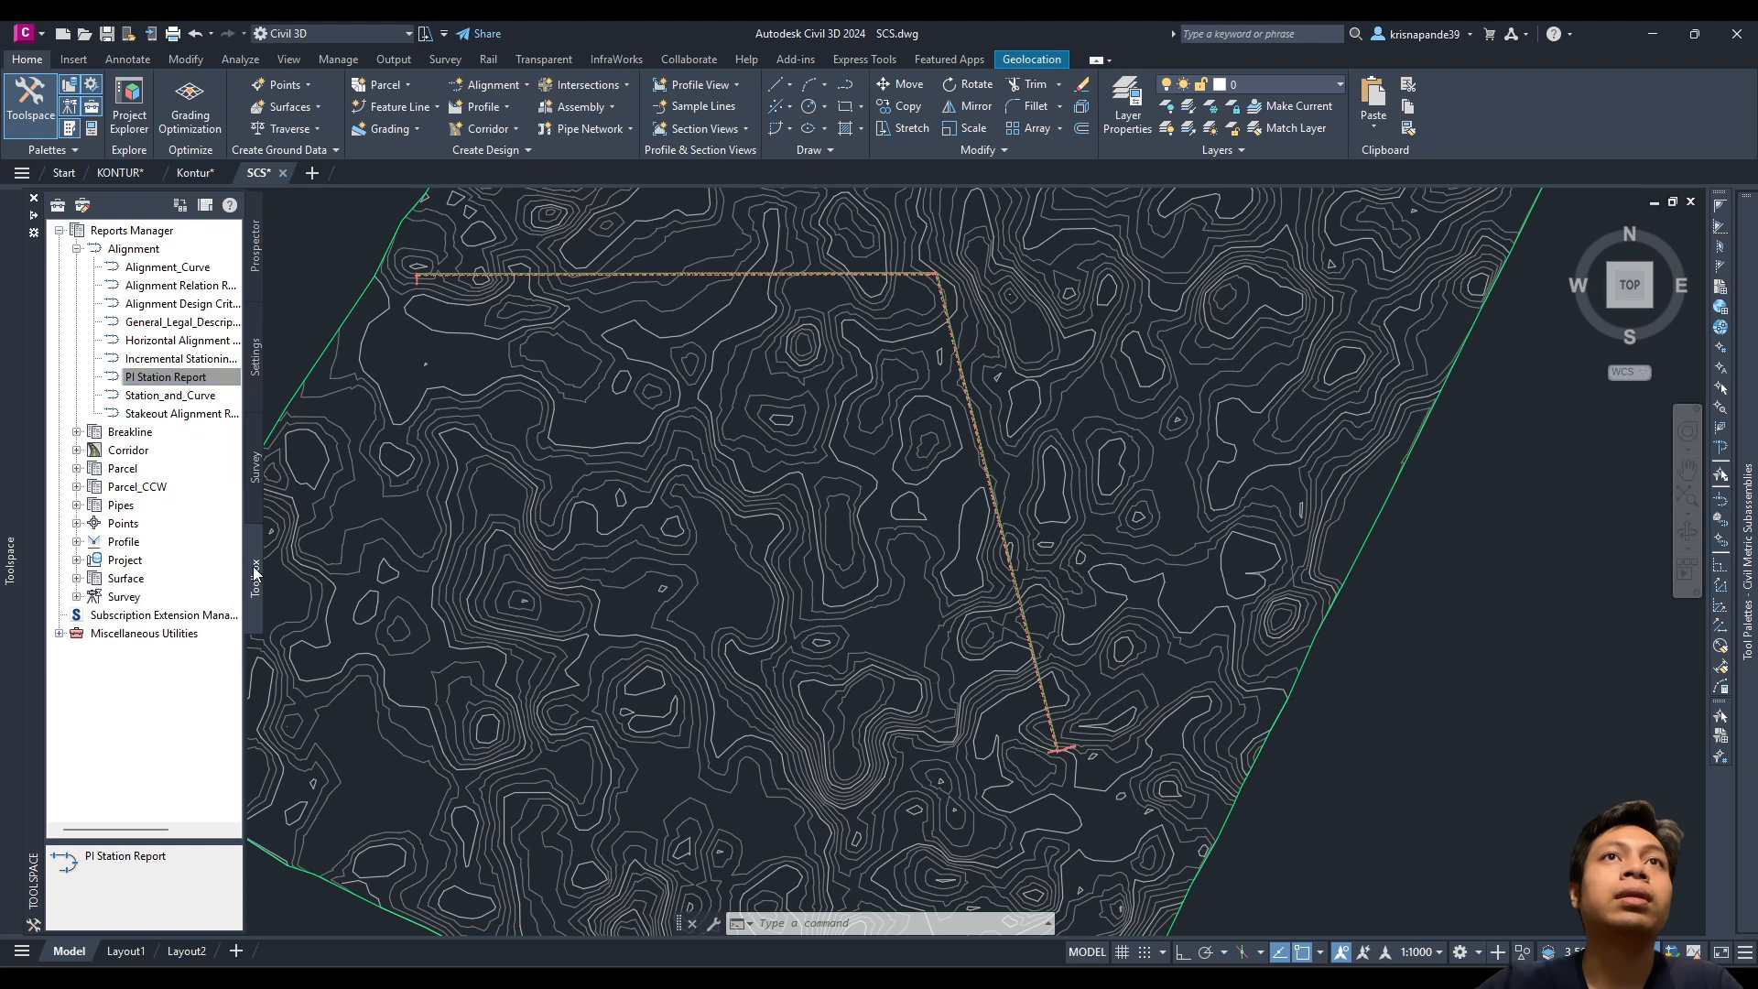
pyautogui.click(78, 250)
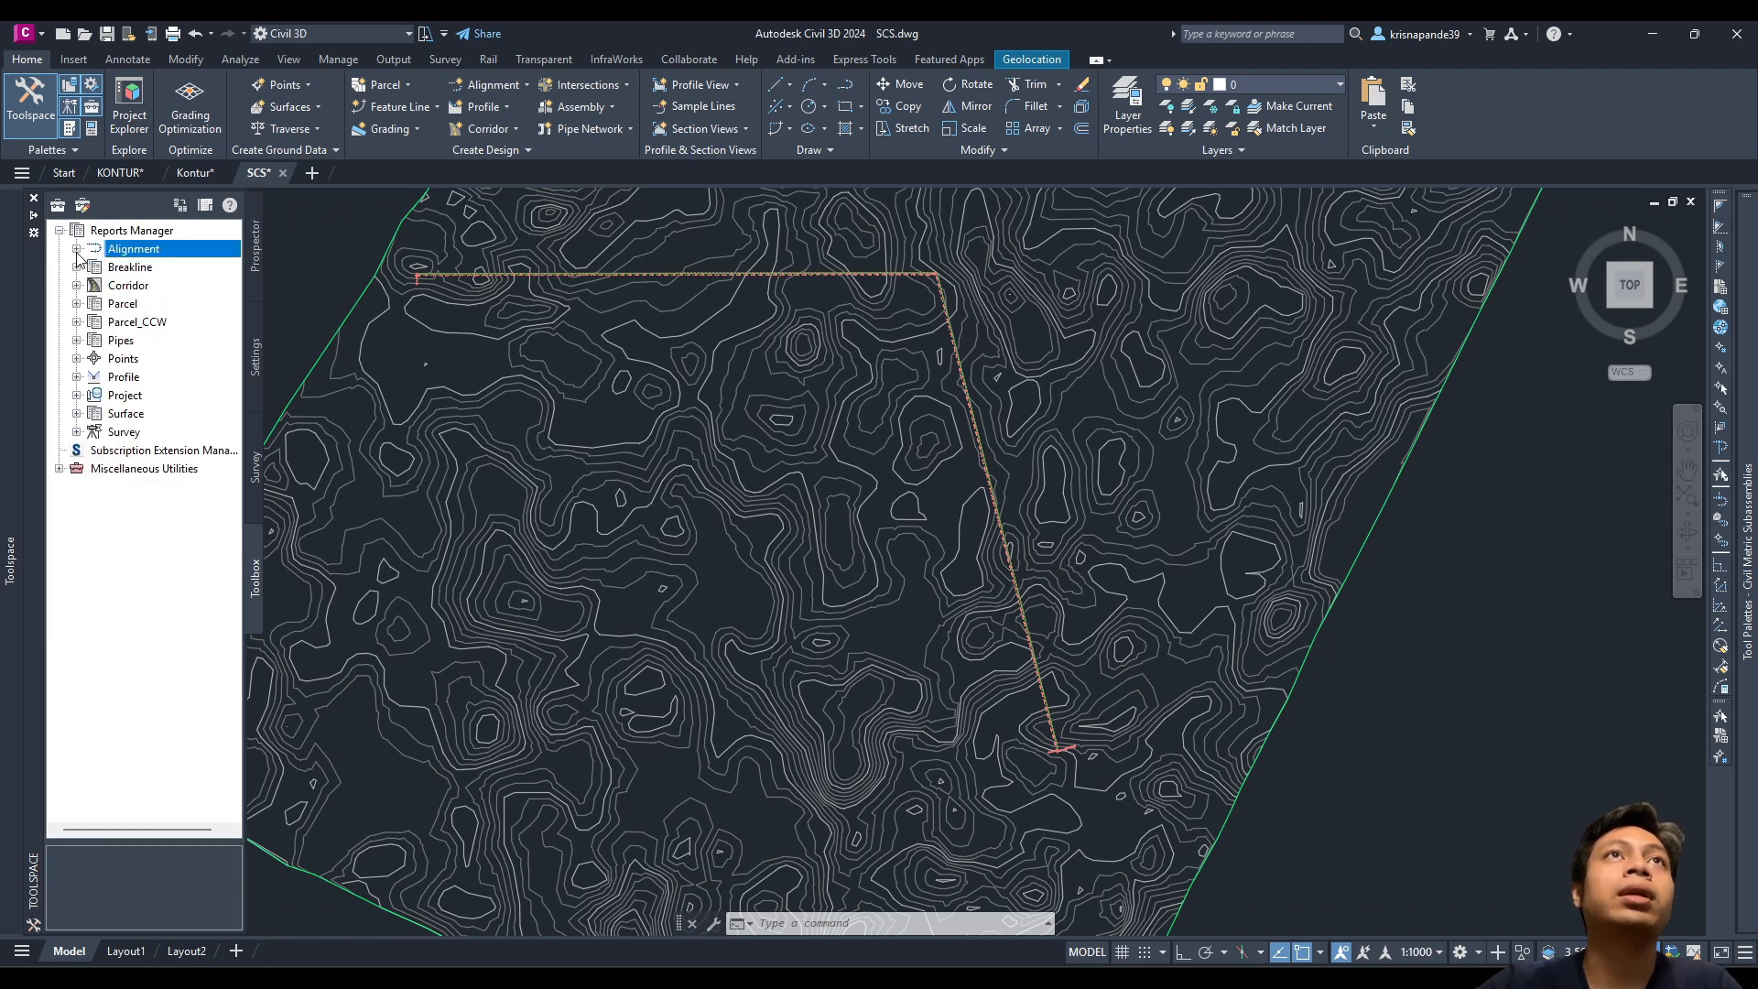
pyautogui.click(77, 251)
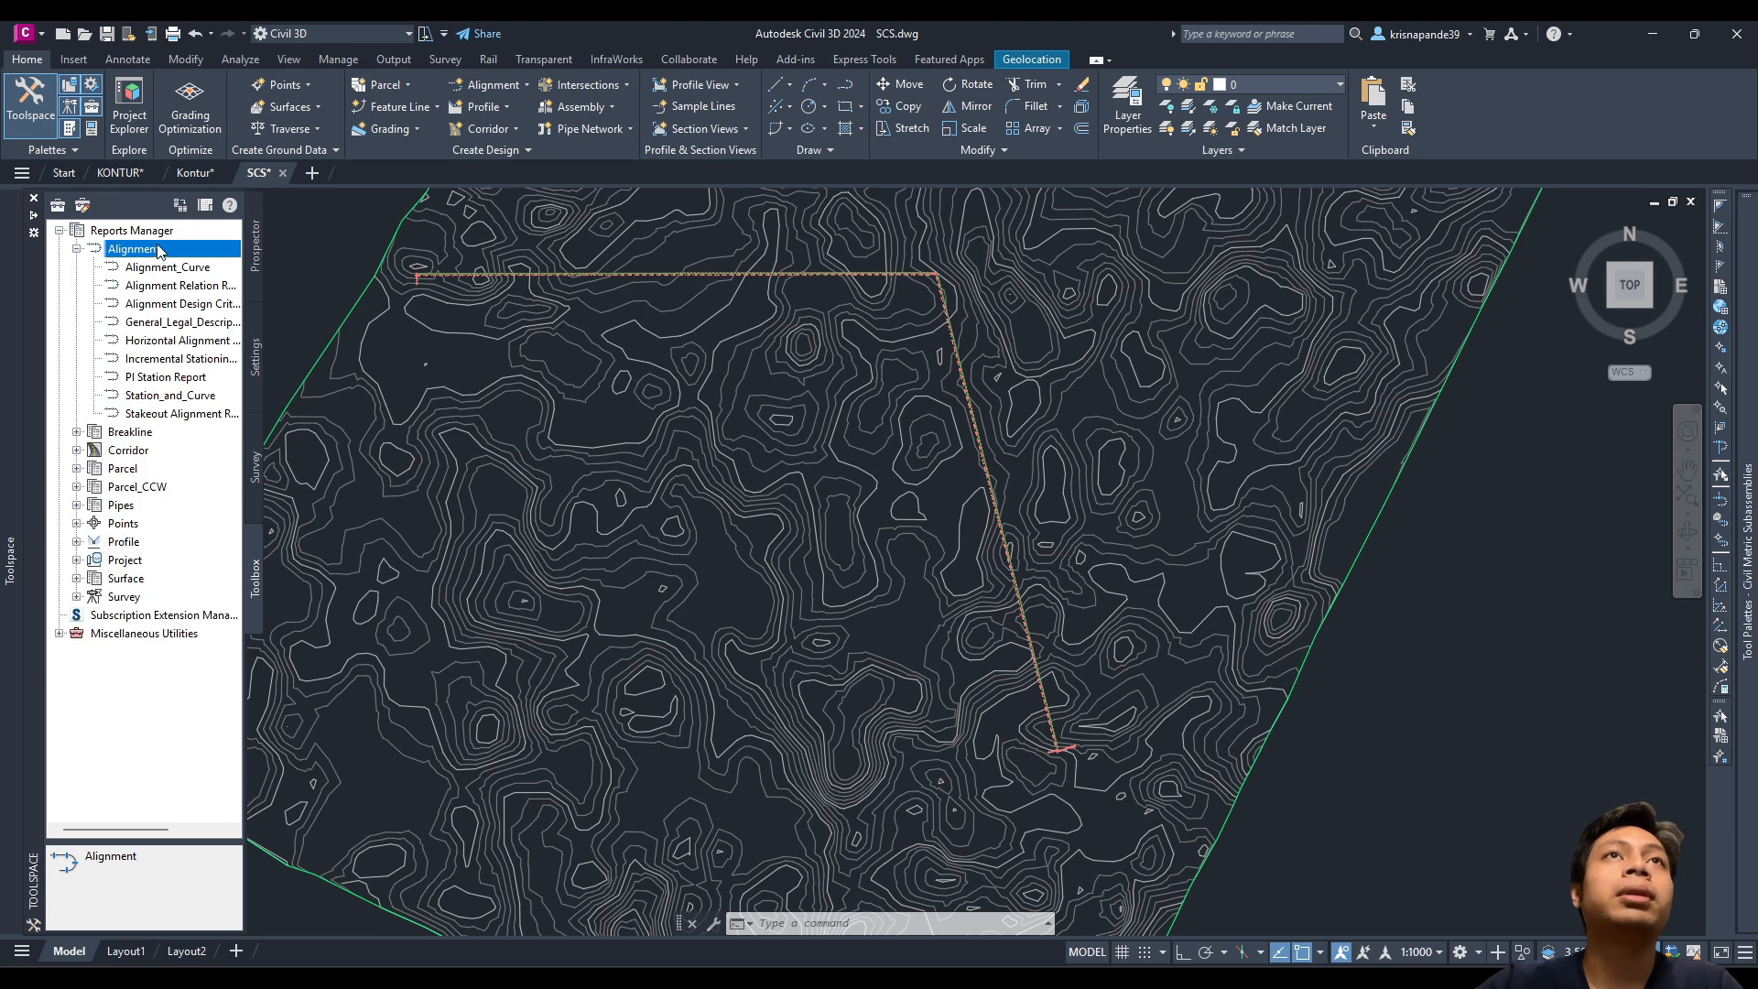
pyautogui.click(149, 378)
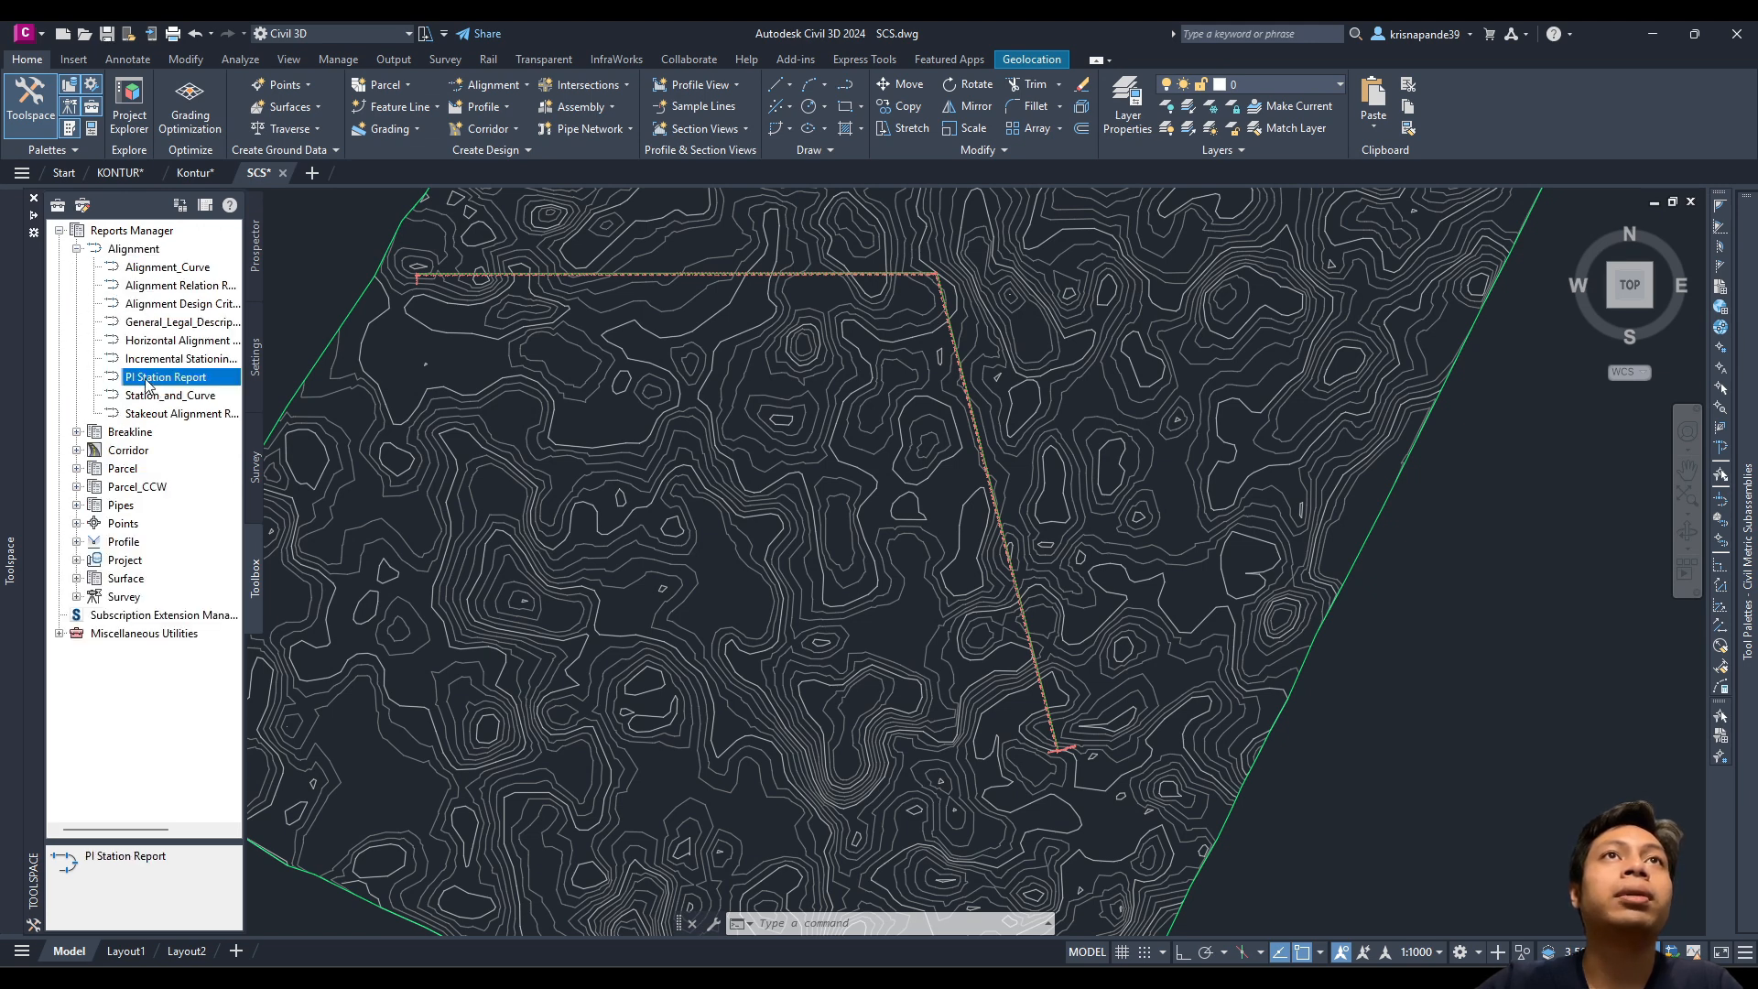
pyautogui.rightClick(147, 382)
pyautogui.click(179, 391)
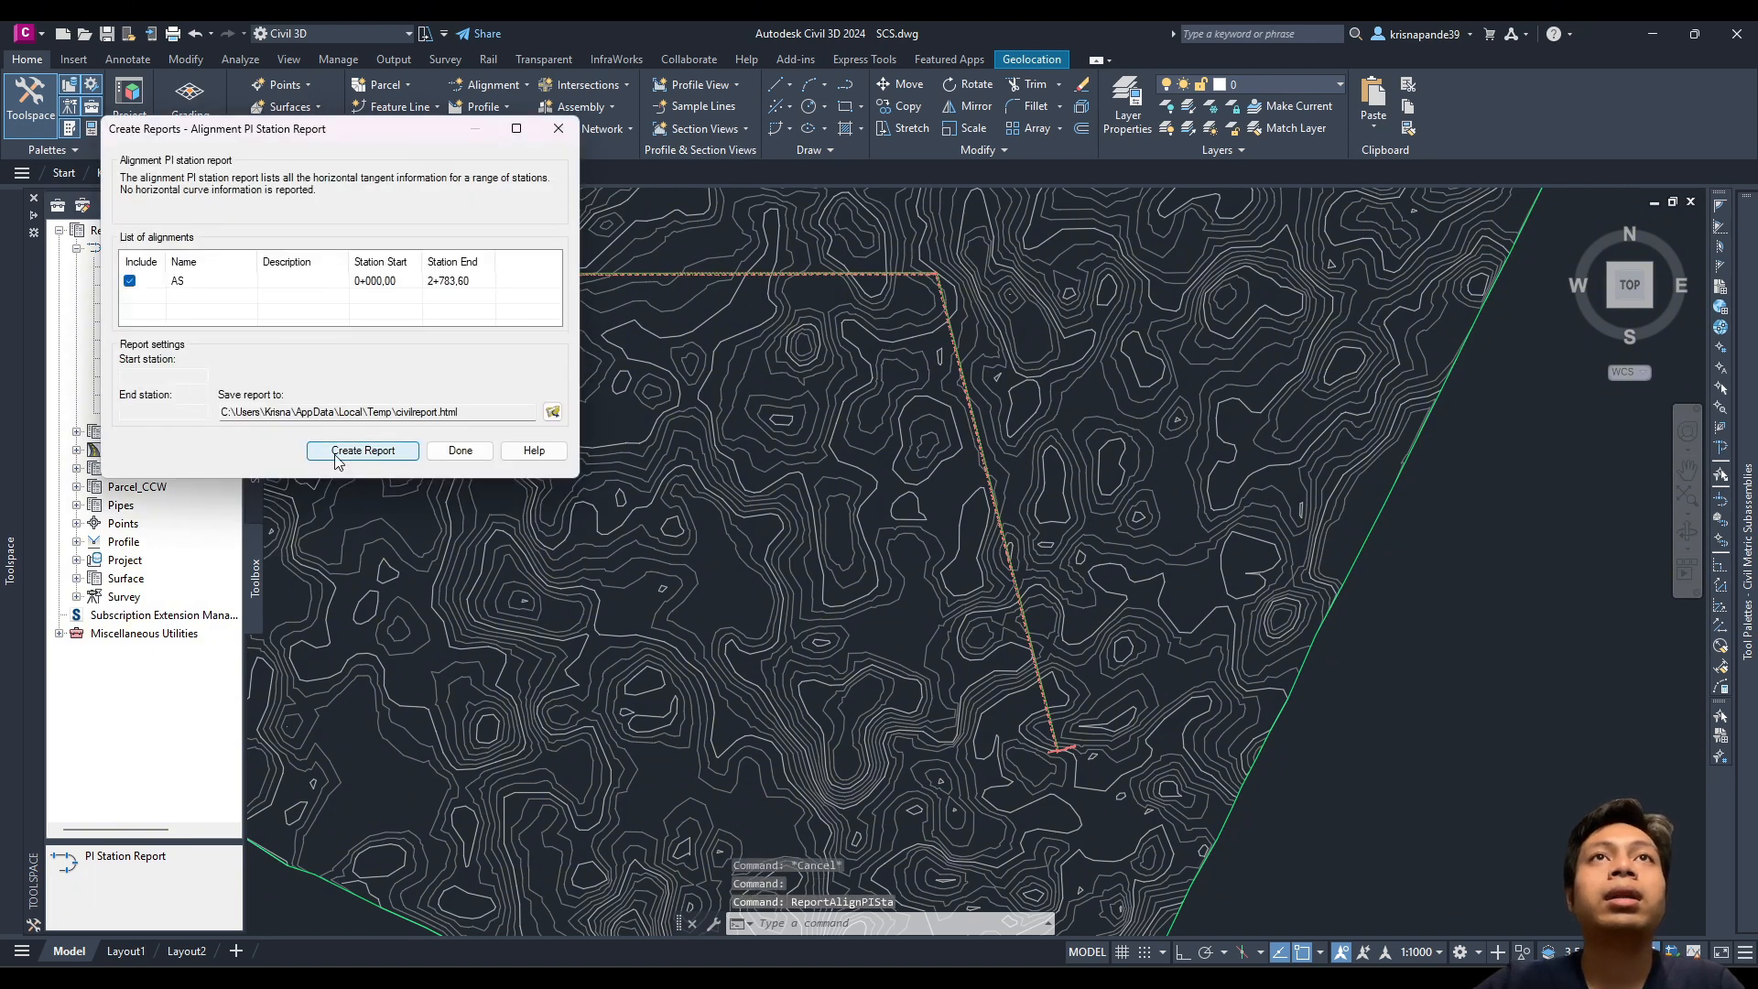
pyautogui.click(362, 450)
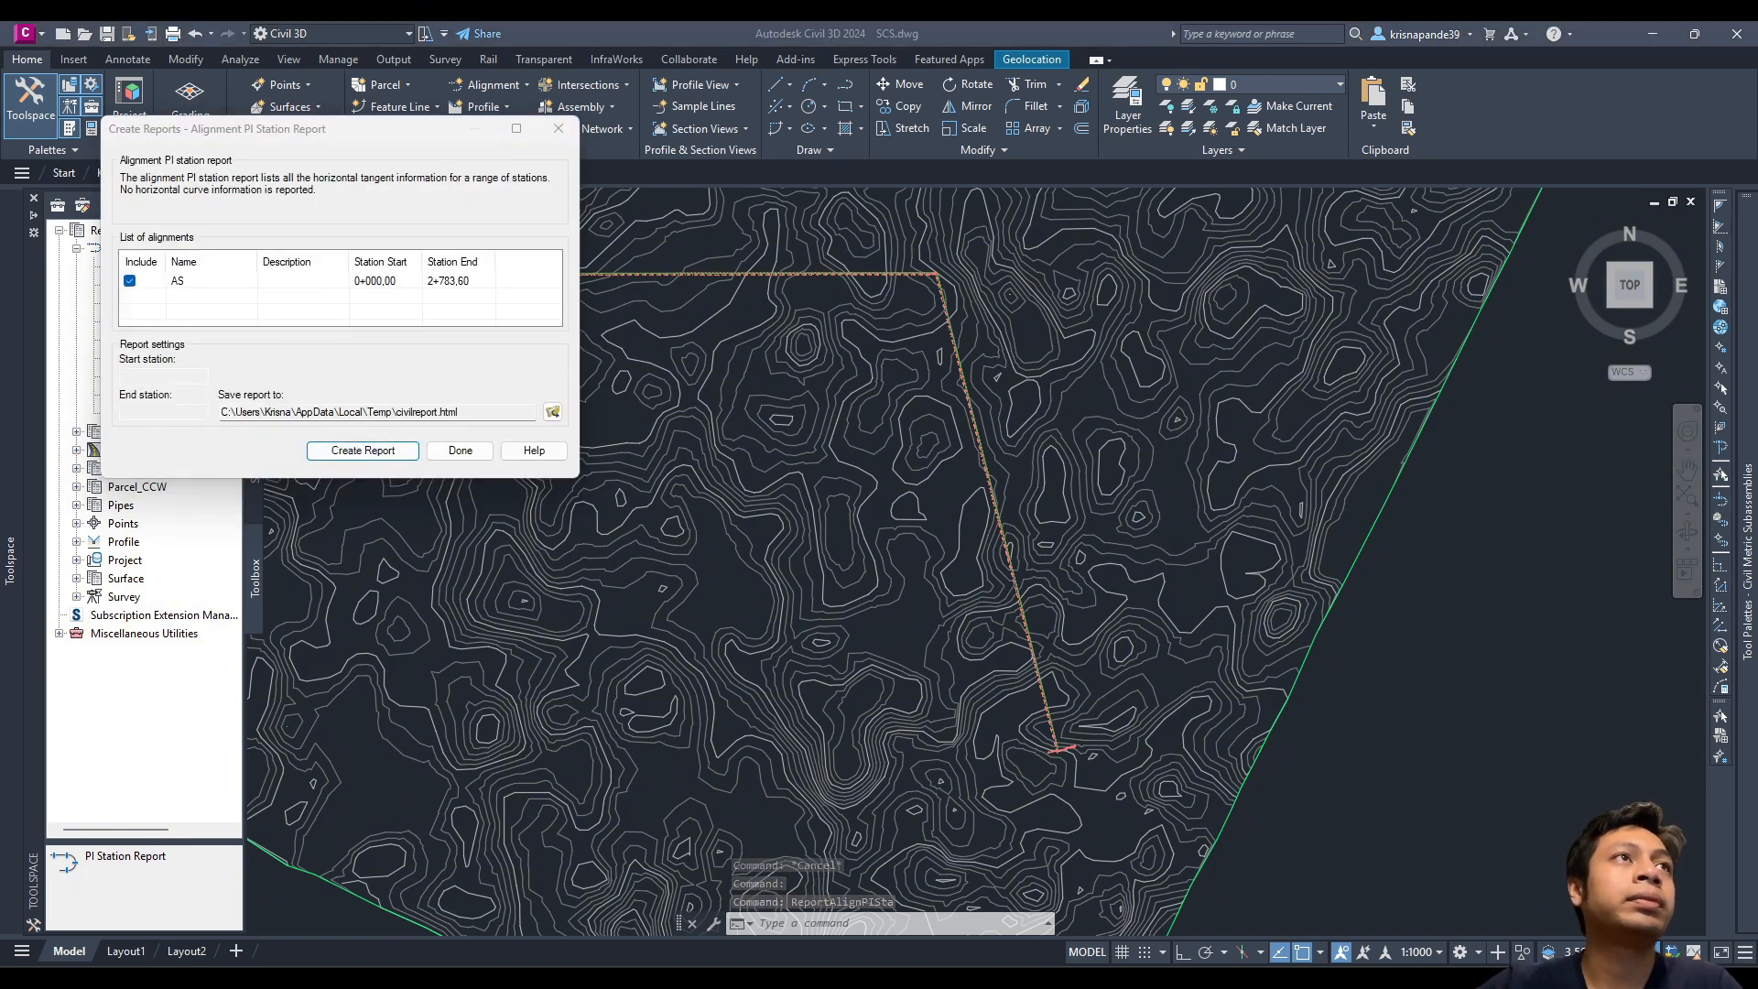
# Step: Maximise civilreport.html, highlight its PI Northing and Easting values, then switch back to Excel
pyautogui.moveTo(0, 284); pyautogui.dragTo(829, 20)
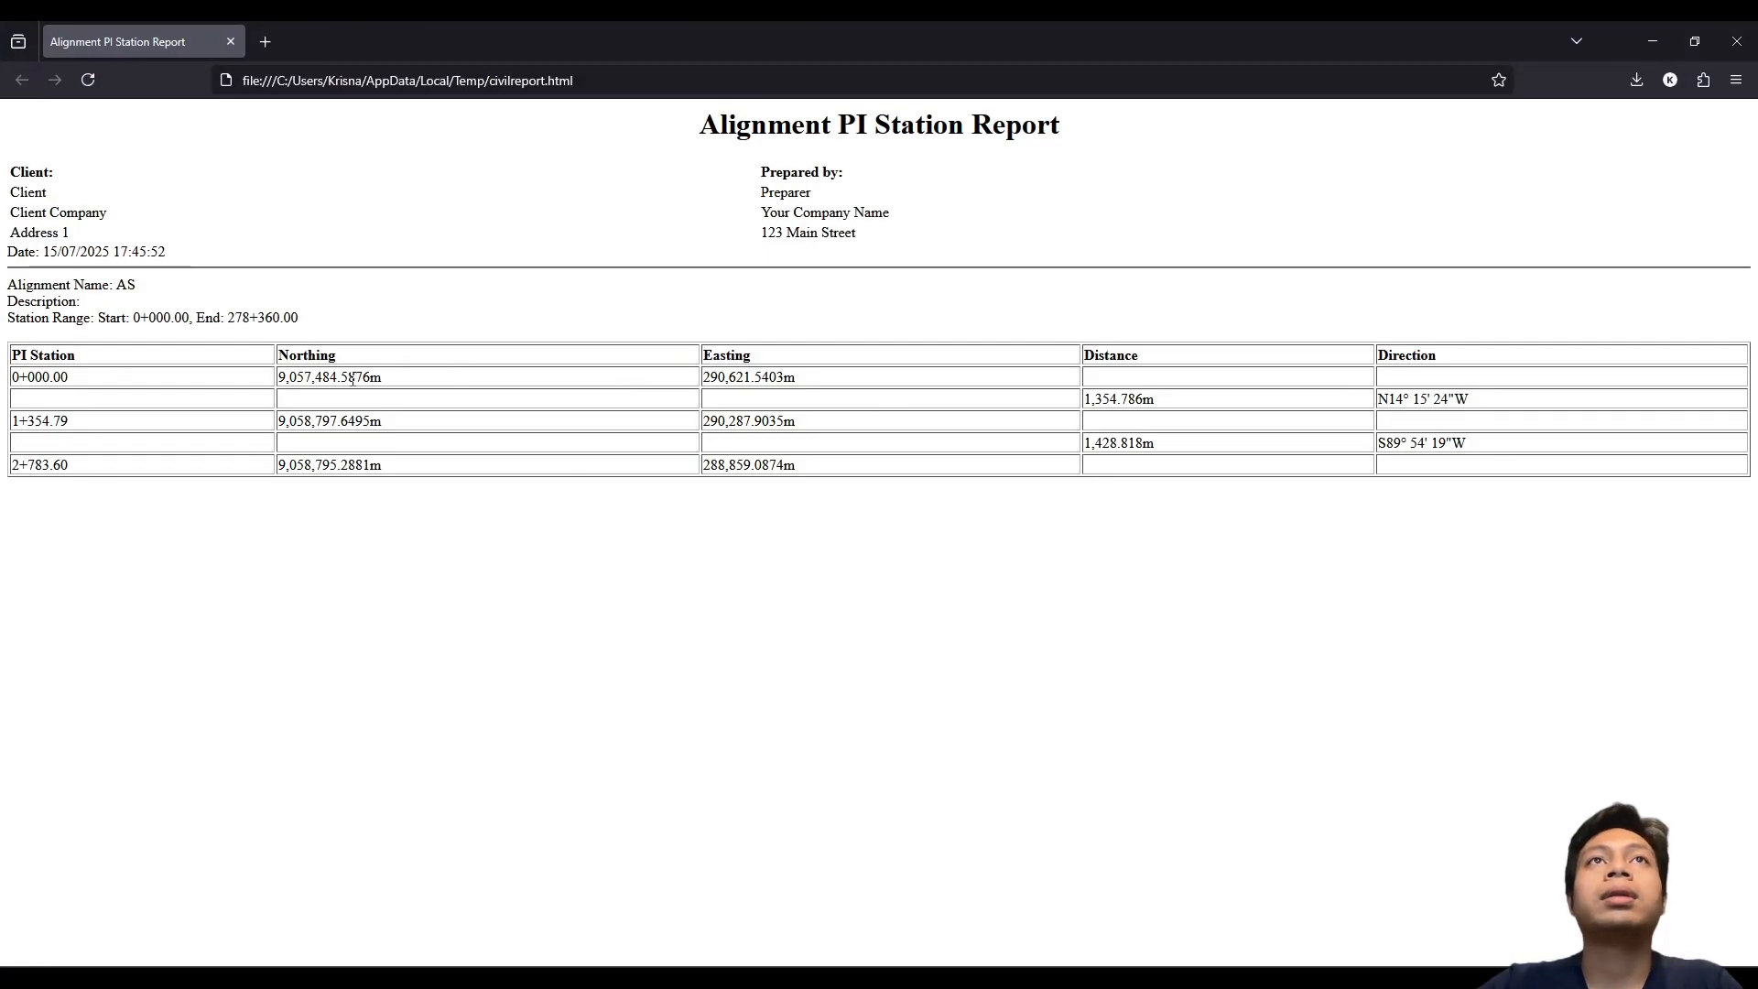
pyautogui.moveTo(346, 363); pyautogui.dragTo(774, 369)
pyautogui.click(774, 370)
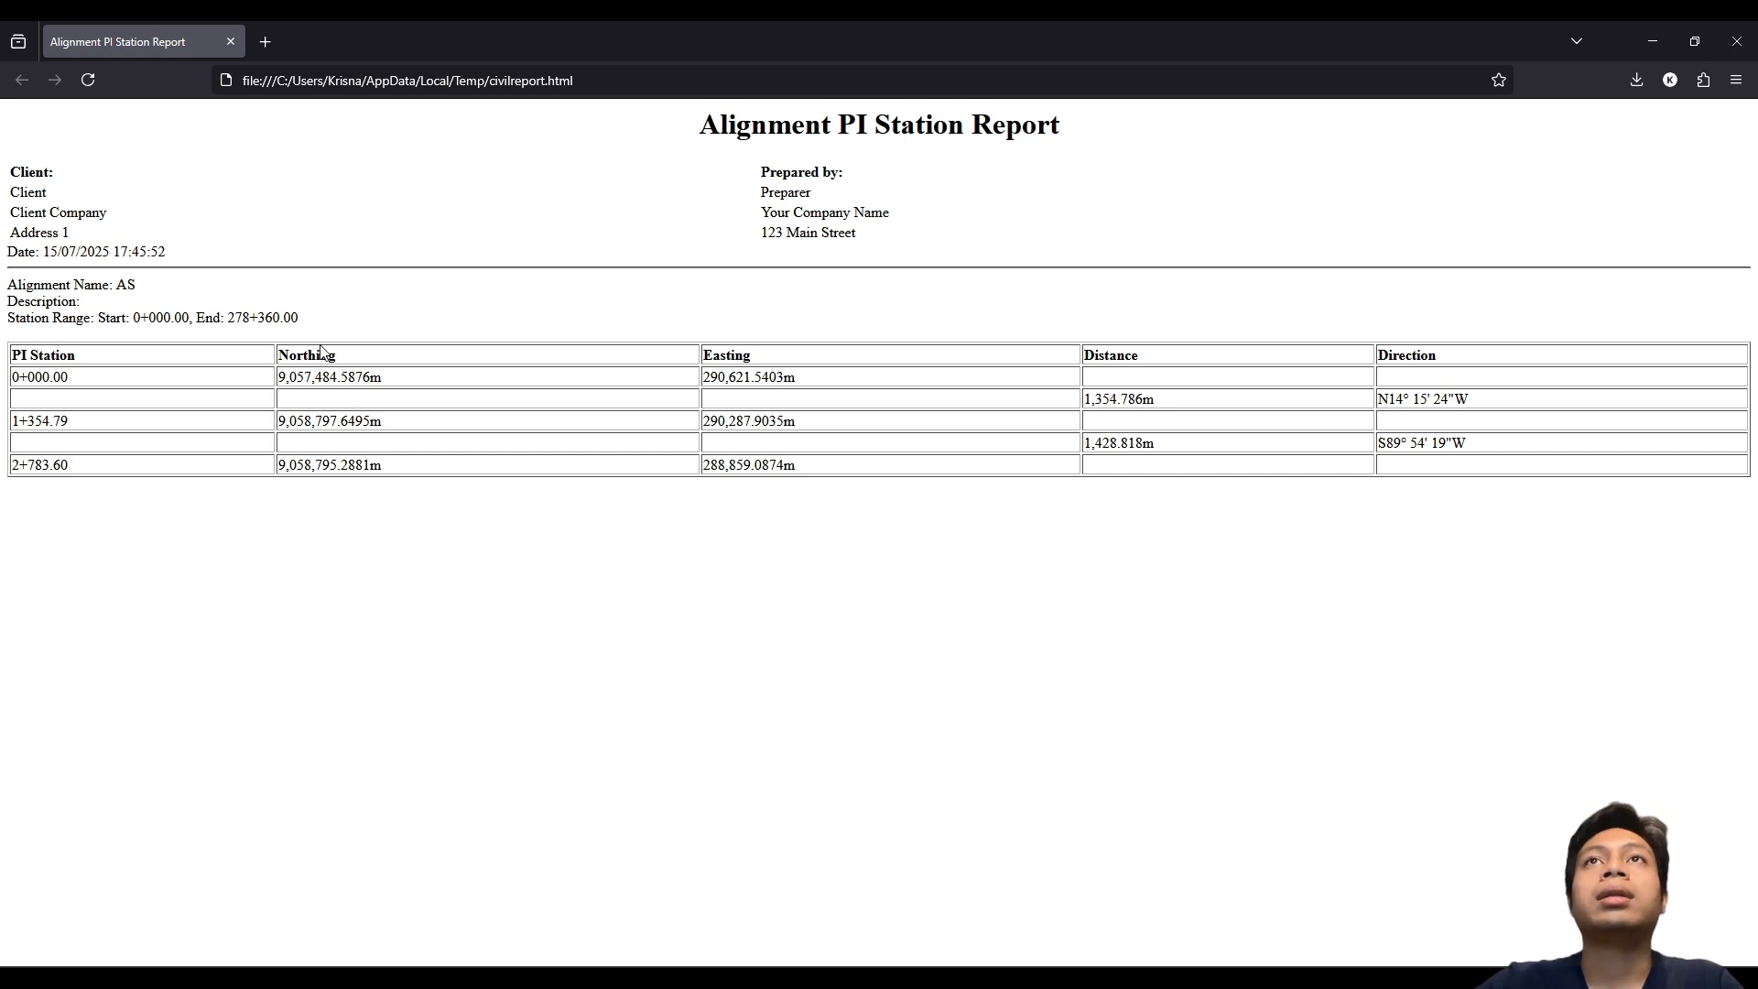
pyautogui.moveTo(394, 364); pyautogui.dragTo(258, 369)
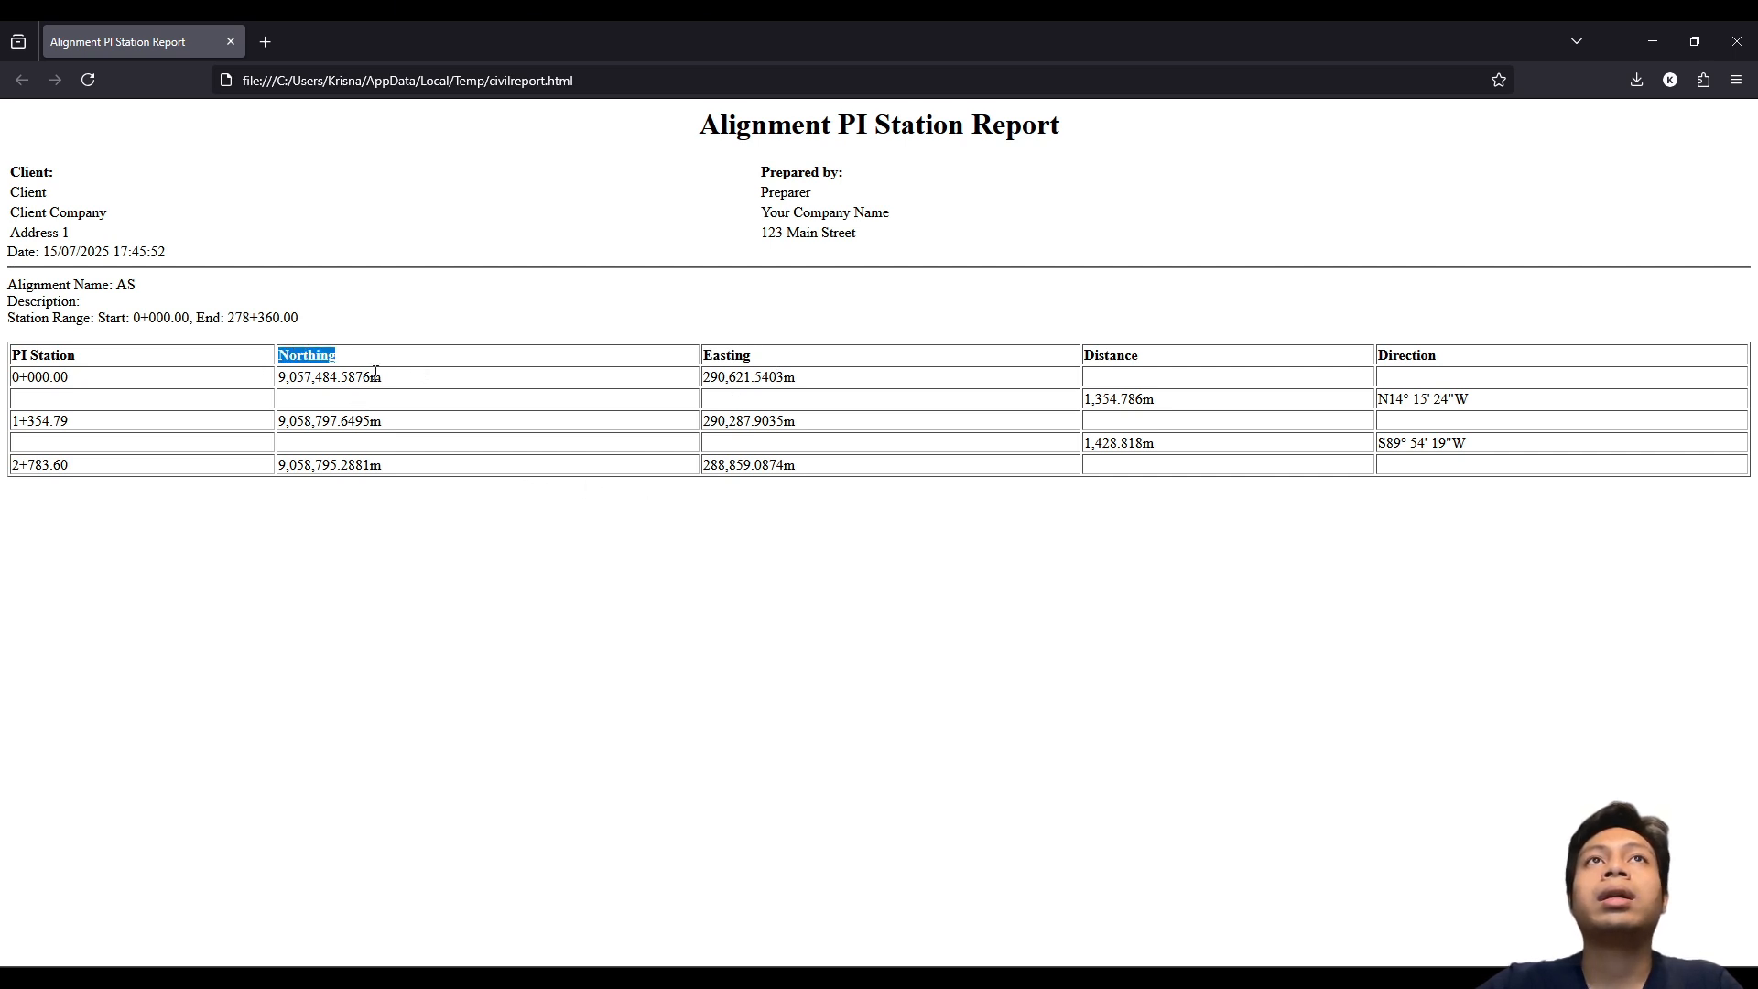
pyautogui.moveTo(443, 379); pyautogui.dragTo(296, 373)
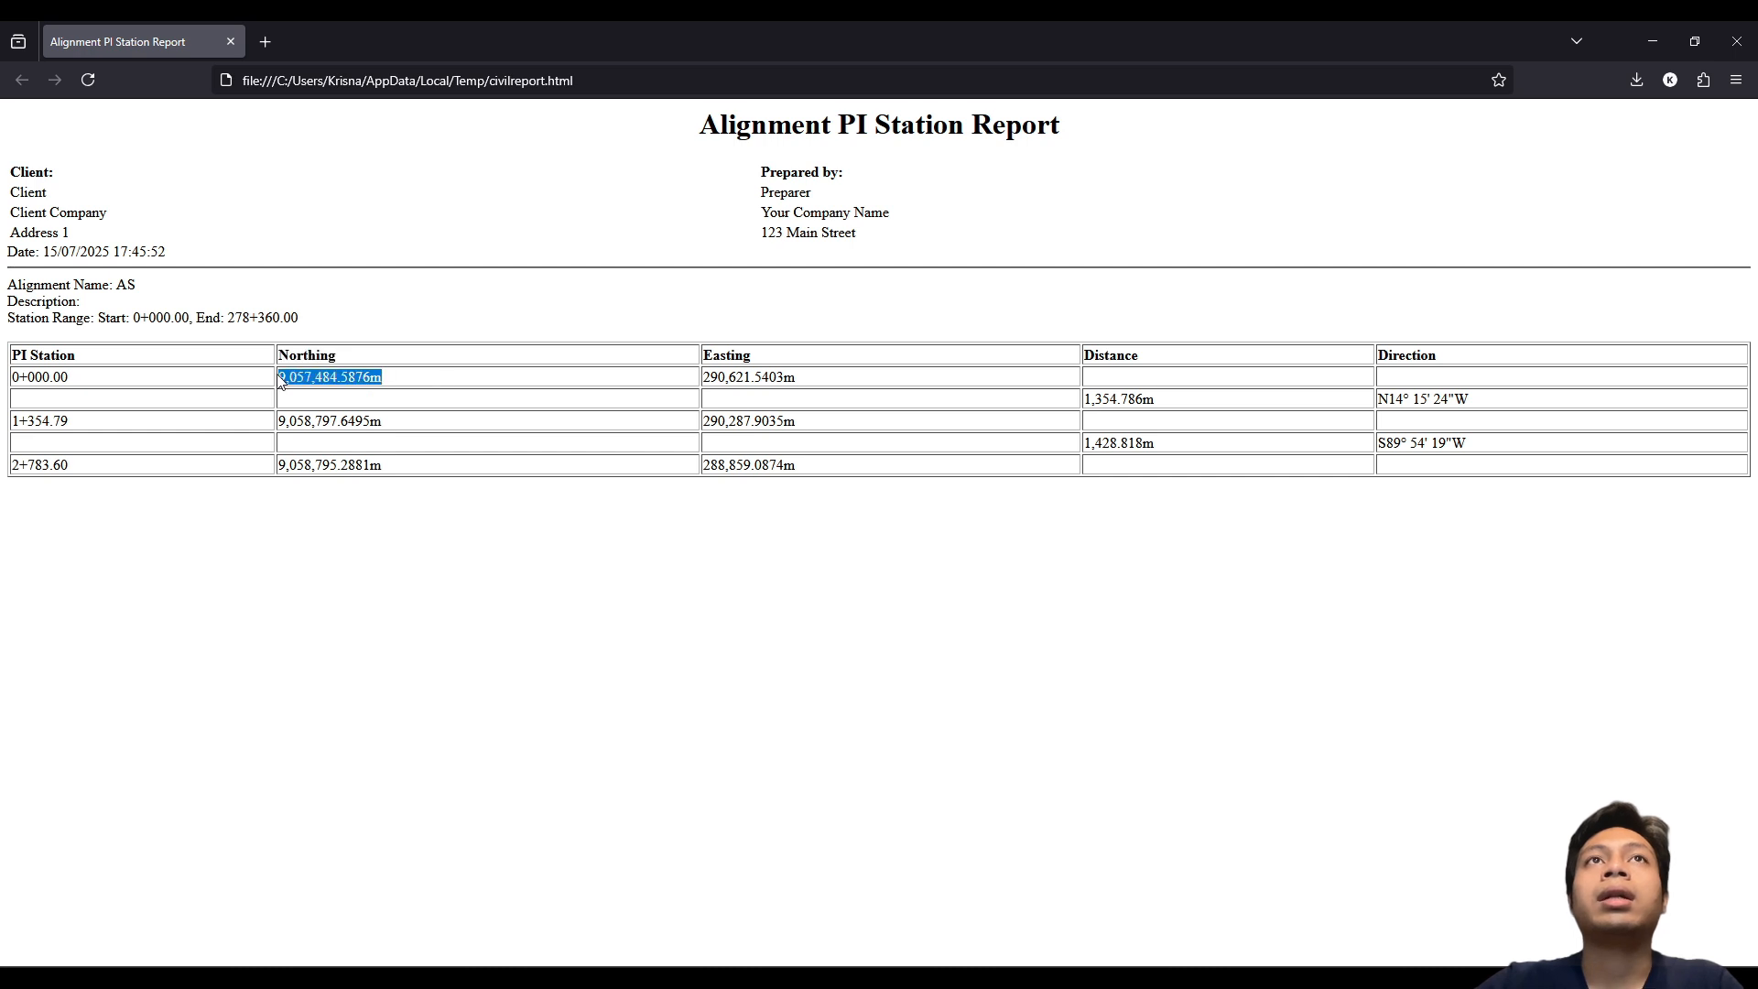
pyautogui.moveTo(761, 359); pyautogui.dragTo(714, 353)
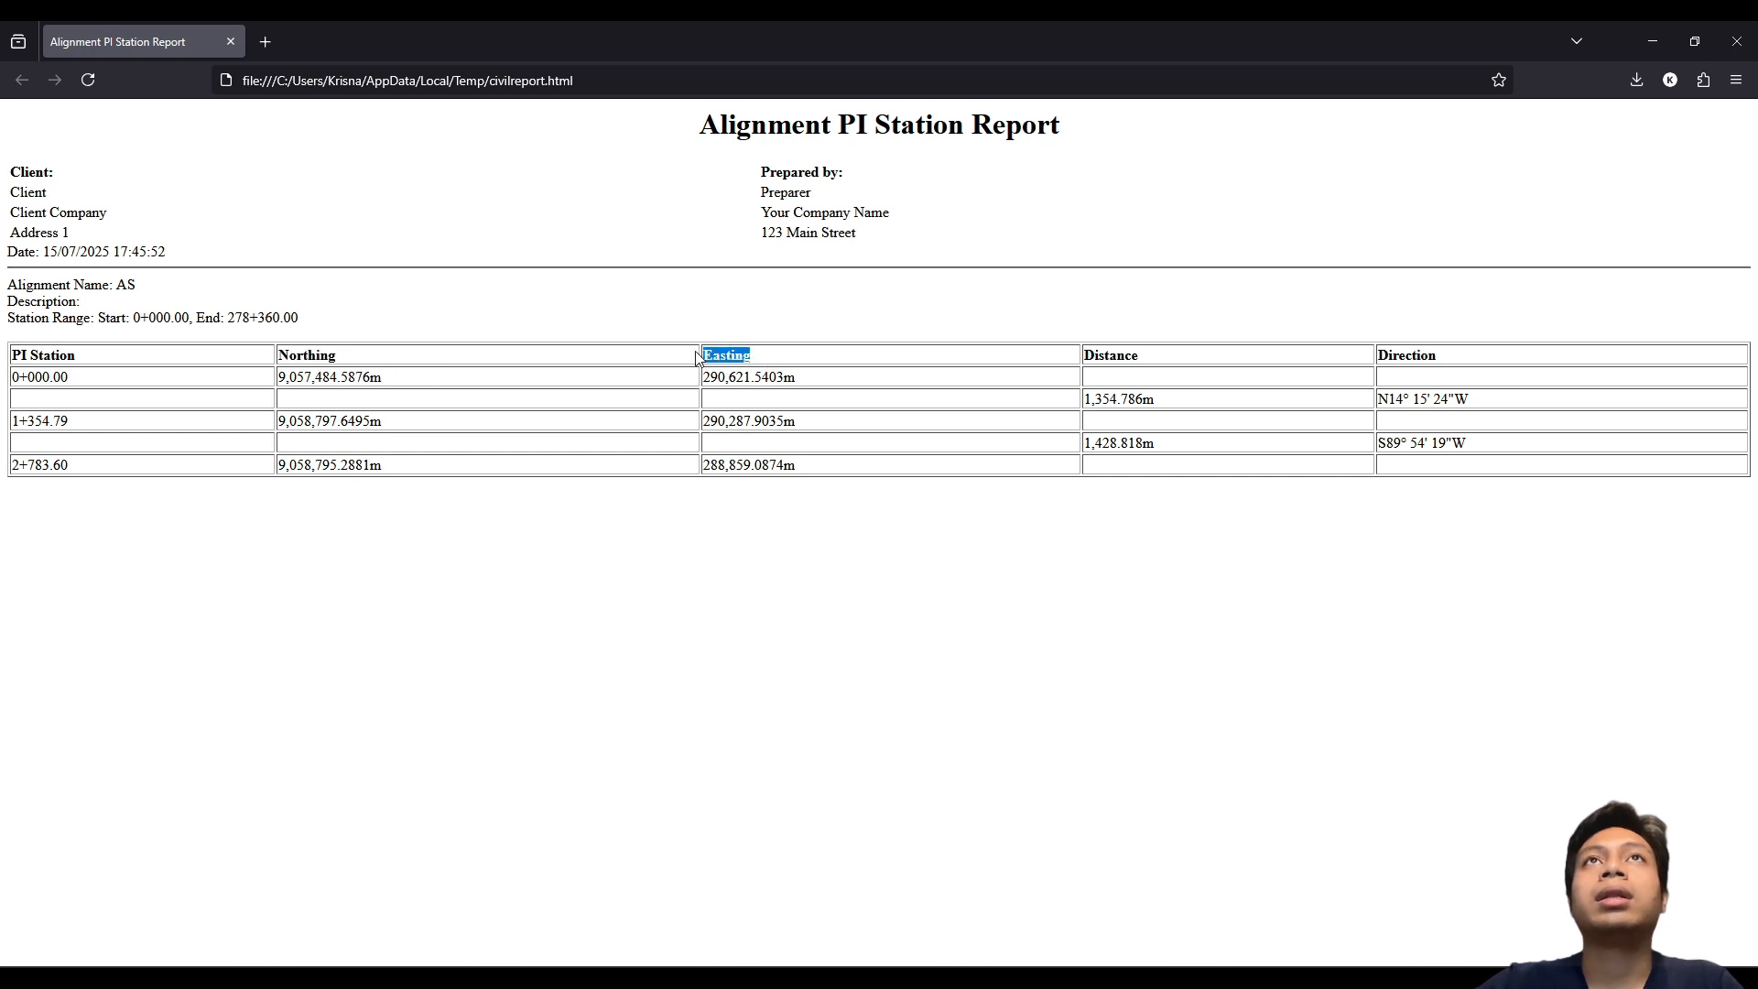
pyautogui.moveTo(347, 365); pyautogui.dragTo(465, 390)
pyautogui.moveTo(805, 342); pyautogui.dragTo(901, 371)
pyautogui.click(764, 378)
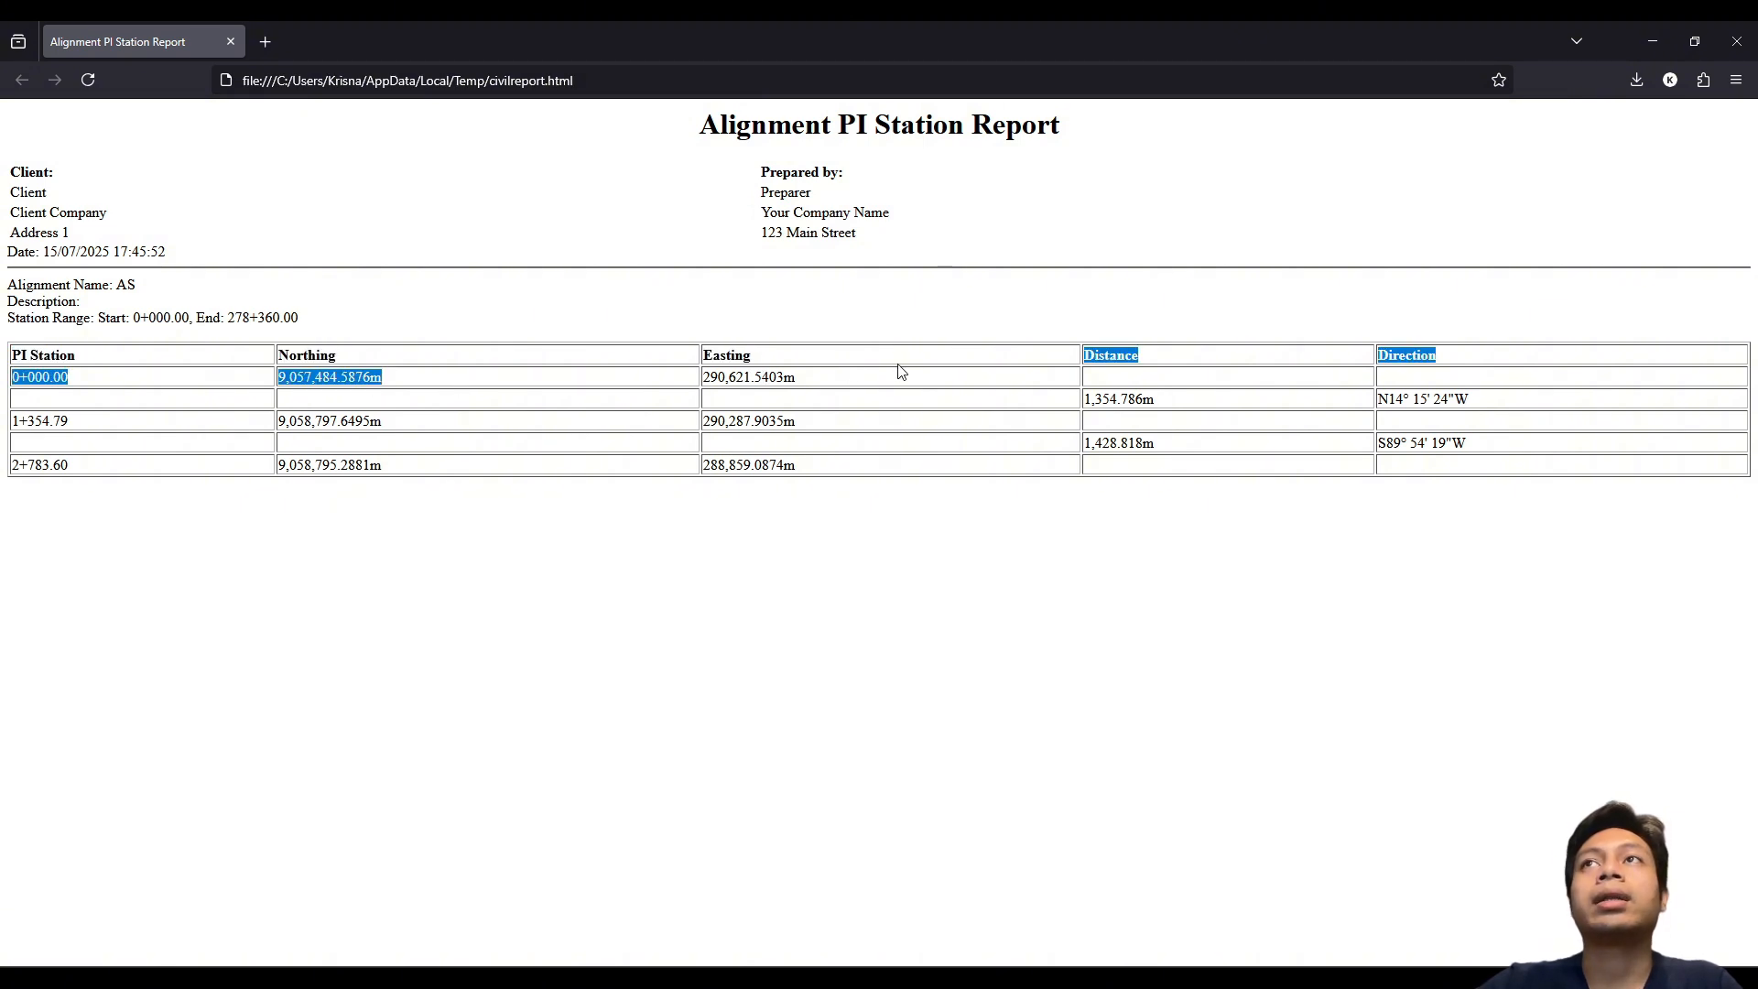
pyautogui.click(1119, 445)
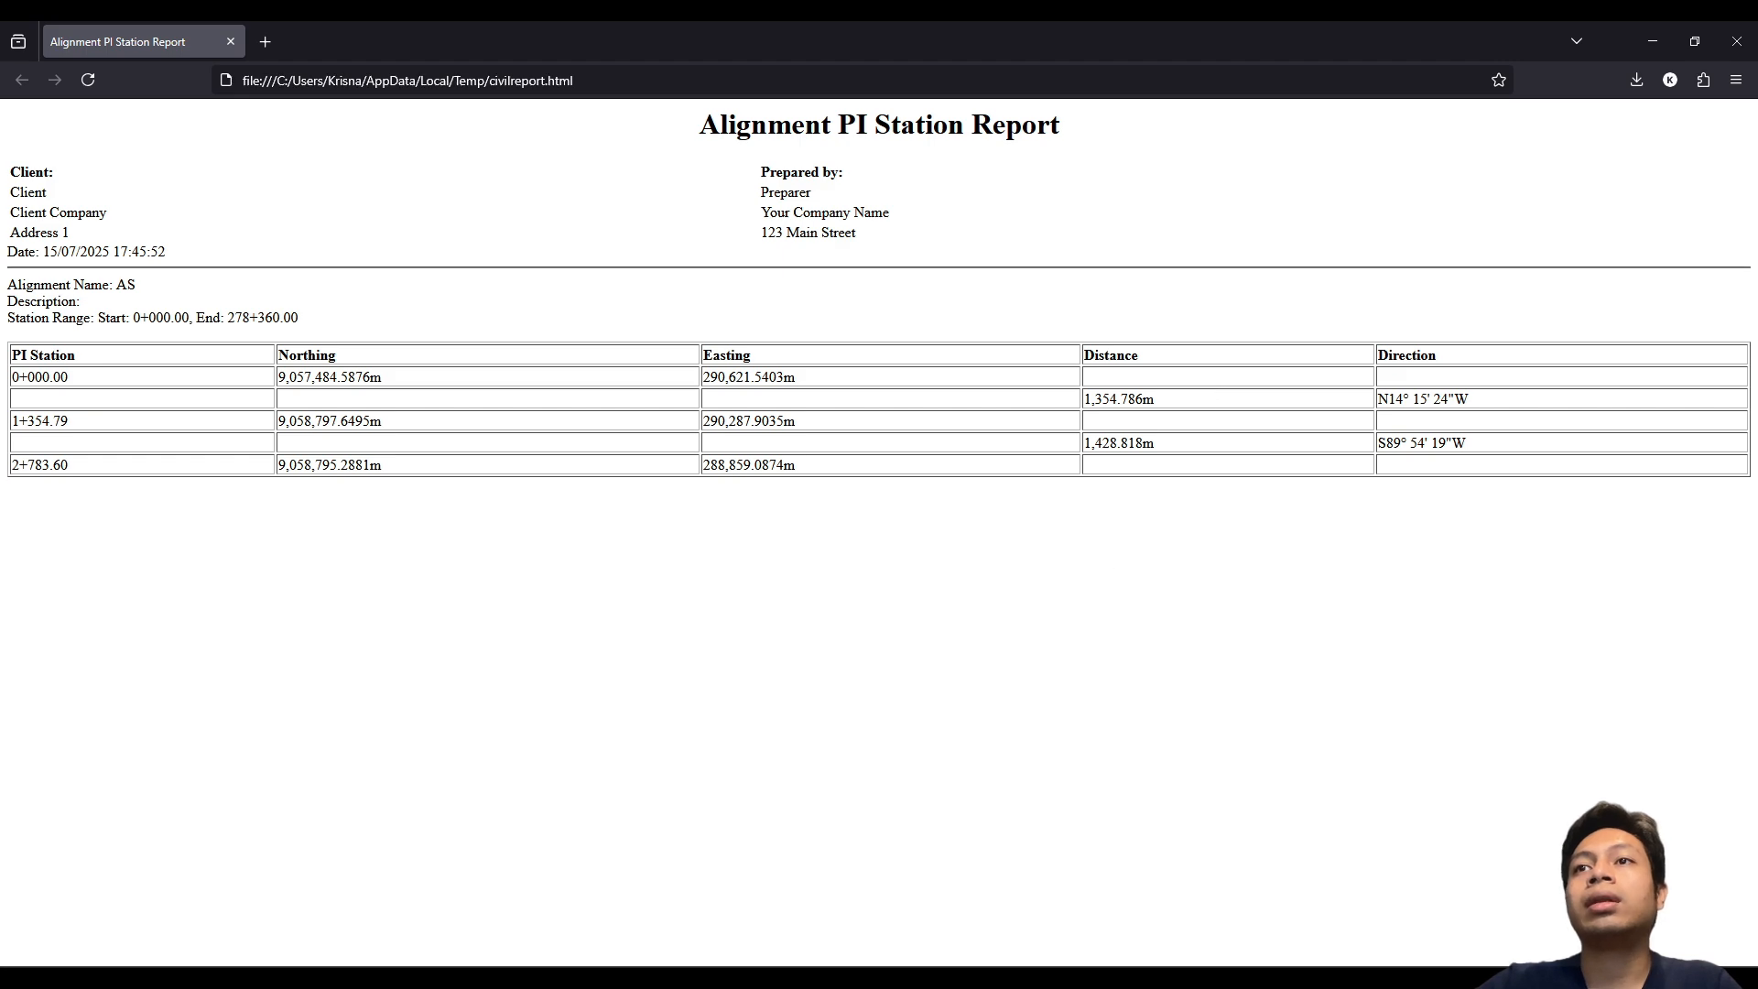
pyautogui.hotkey('alt', 'Tab')
# Step: Inspect the X/Y coordinates of A, PI1 and B and the H5 deflection angle
pyautogui.click(199, 401)
pyautogui.click(273, 394)
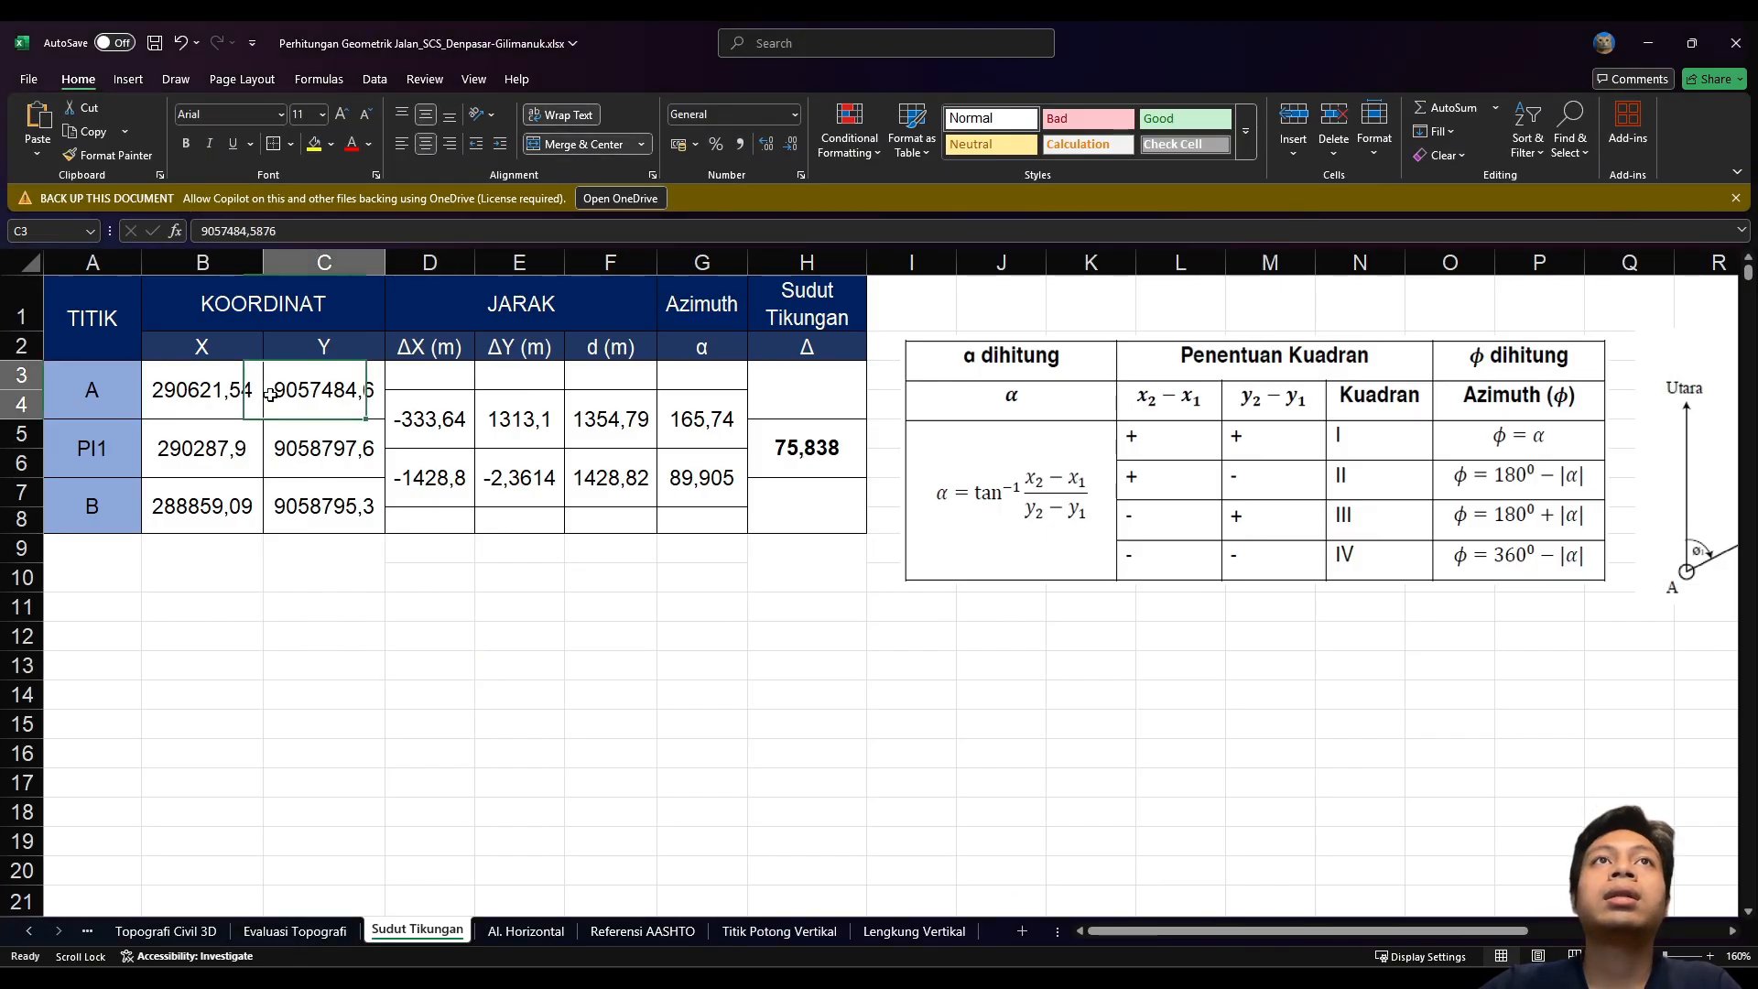
pyautogui.click(286, 445)
pyautogui.click(229, 449)
pyautogui.click(204, 499)
pyautogui.click(303, 497)
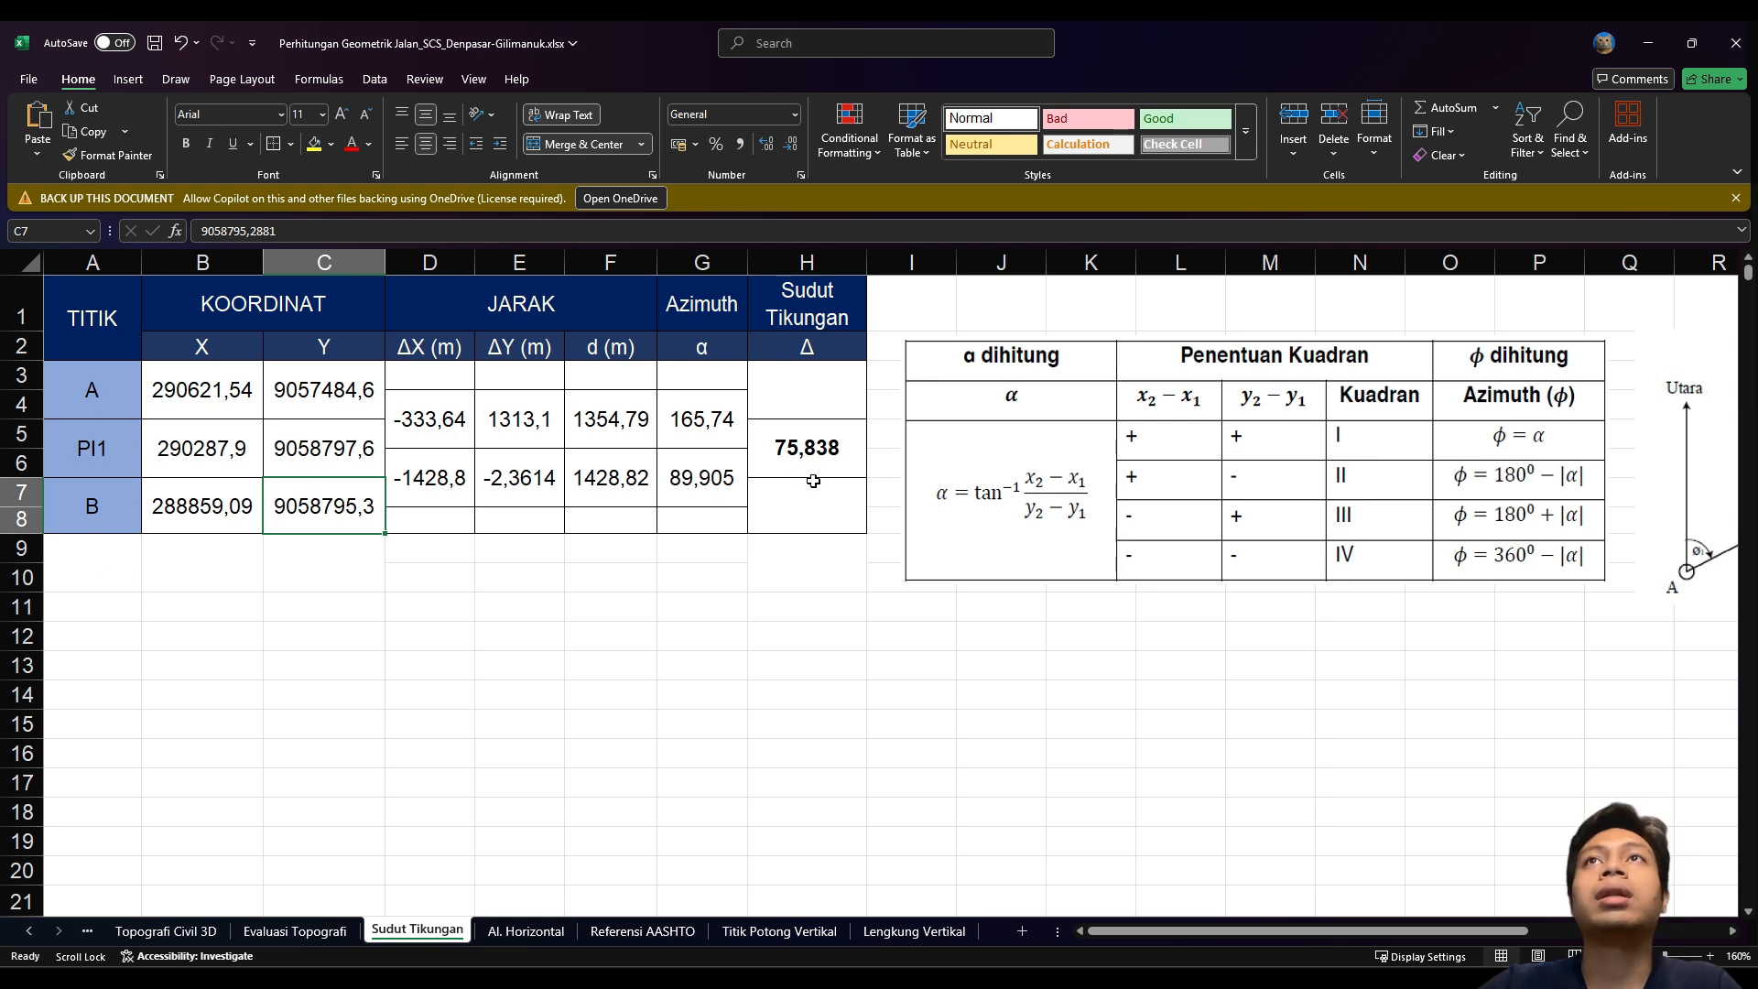
pyautogui.click(820, 414)
pyautogui.click(818, 430)
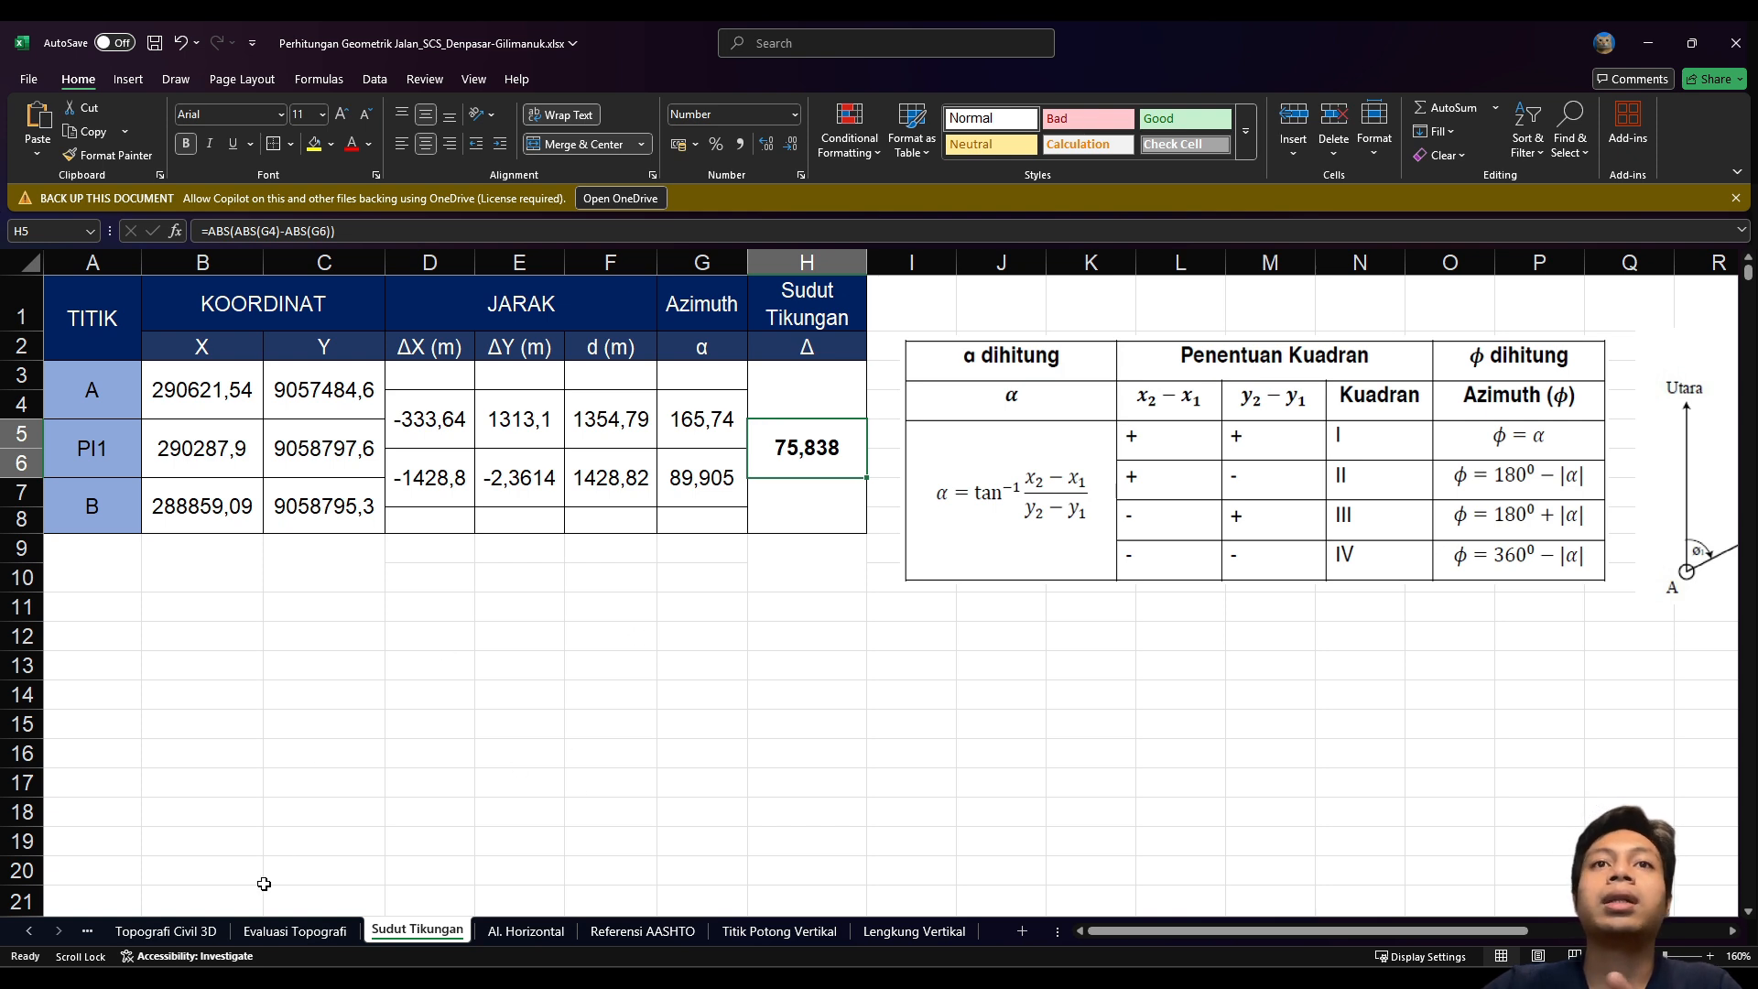
pyautogui.click(524, 930)
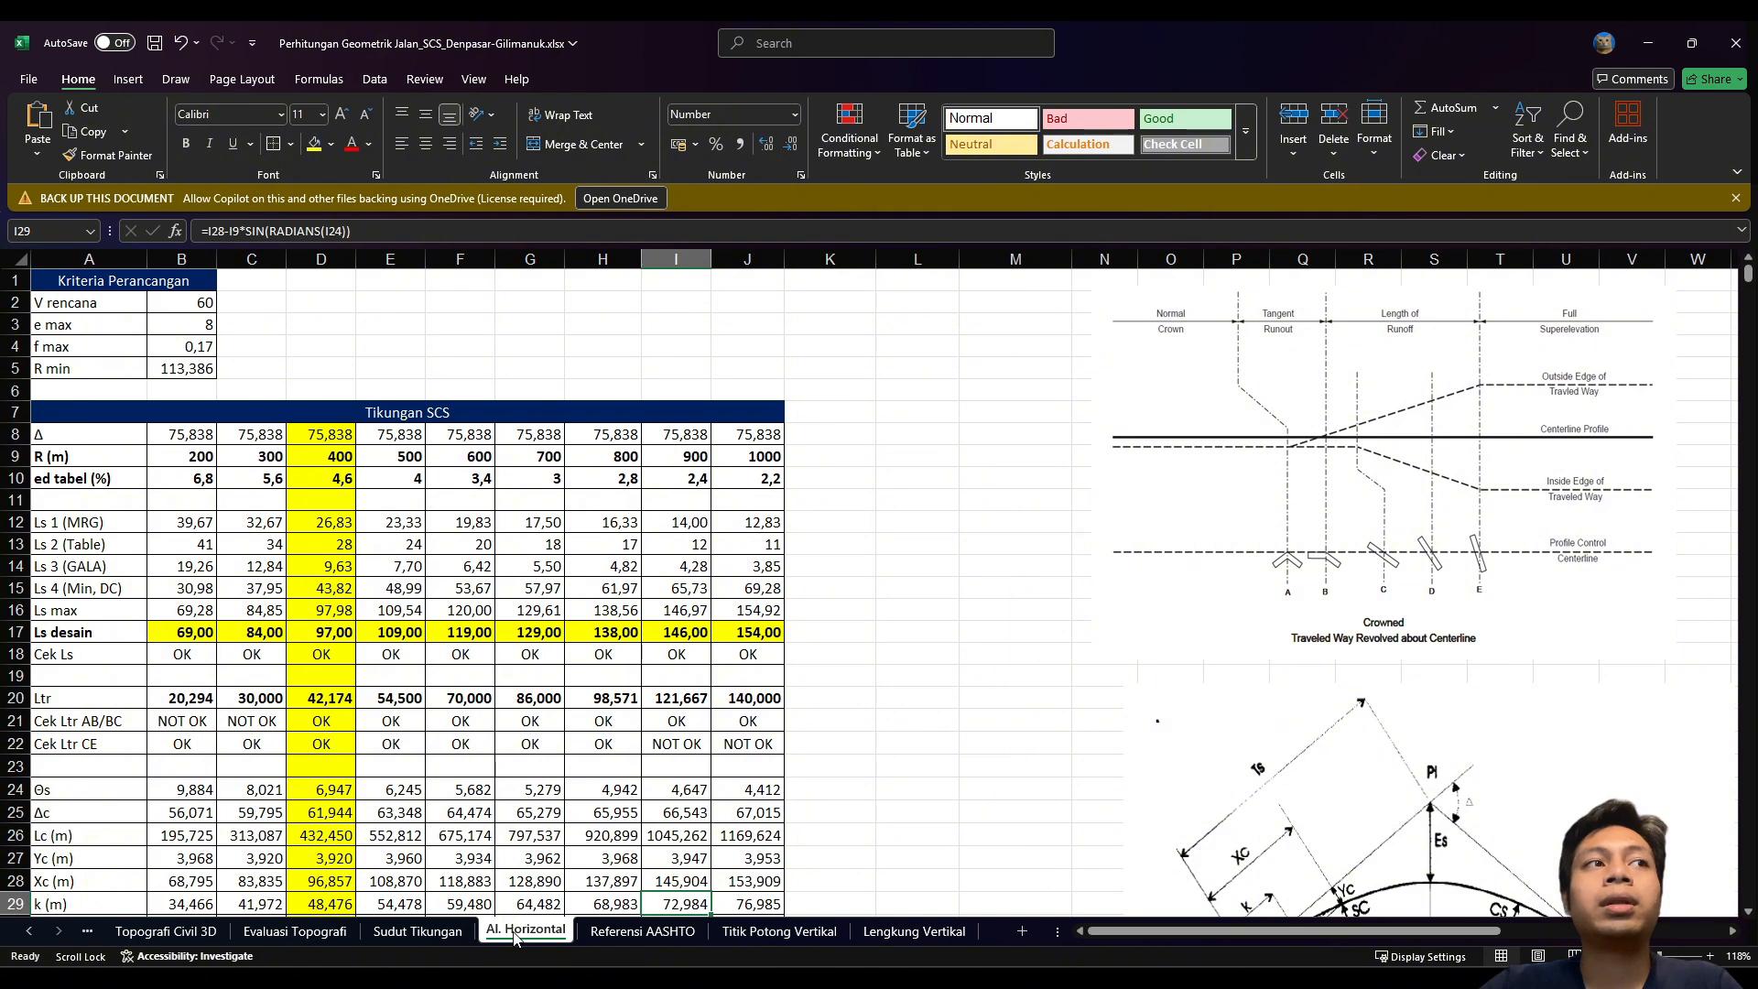
# Step: Review V rencana 60, e max 8, f max 0,17 and the R min formula in B2–B5
pyautogui.click(152, 306)
pyautogui.click(110, 299)
pyautogui.click(169, 304)
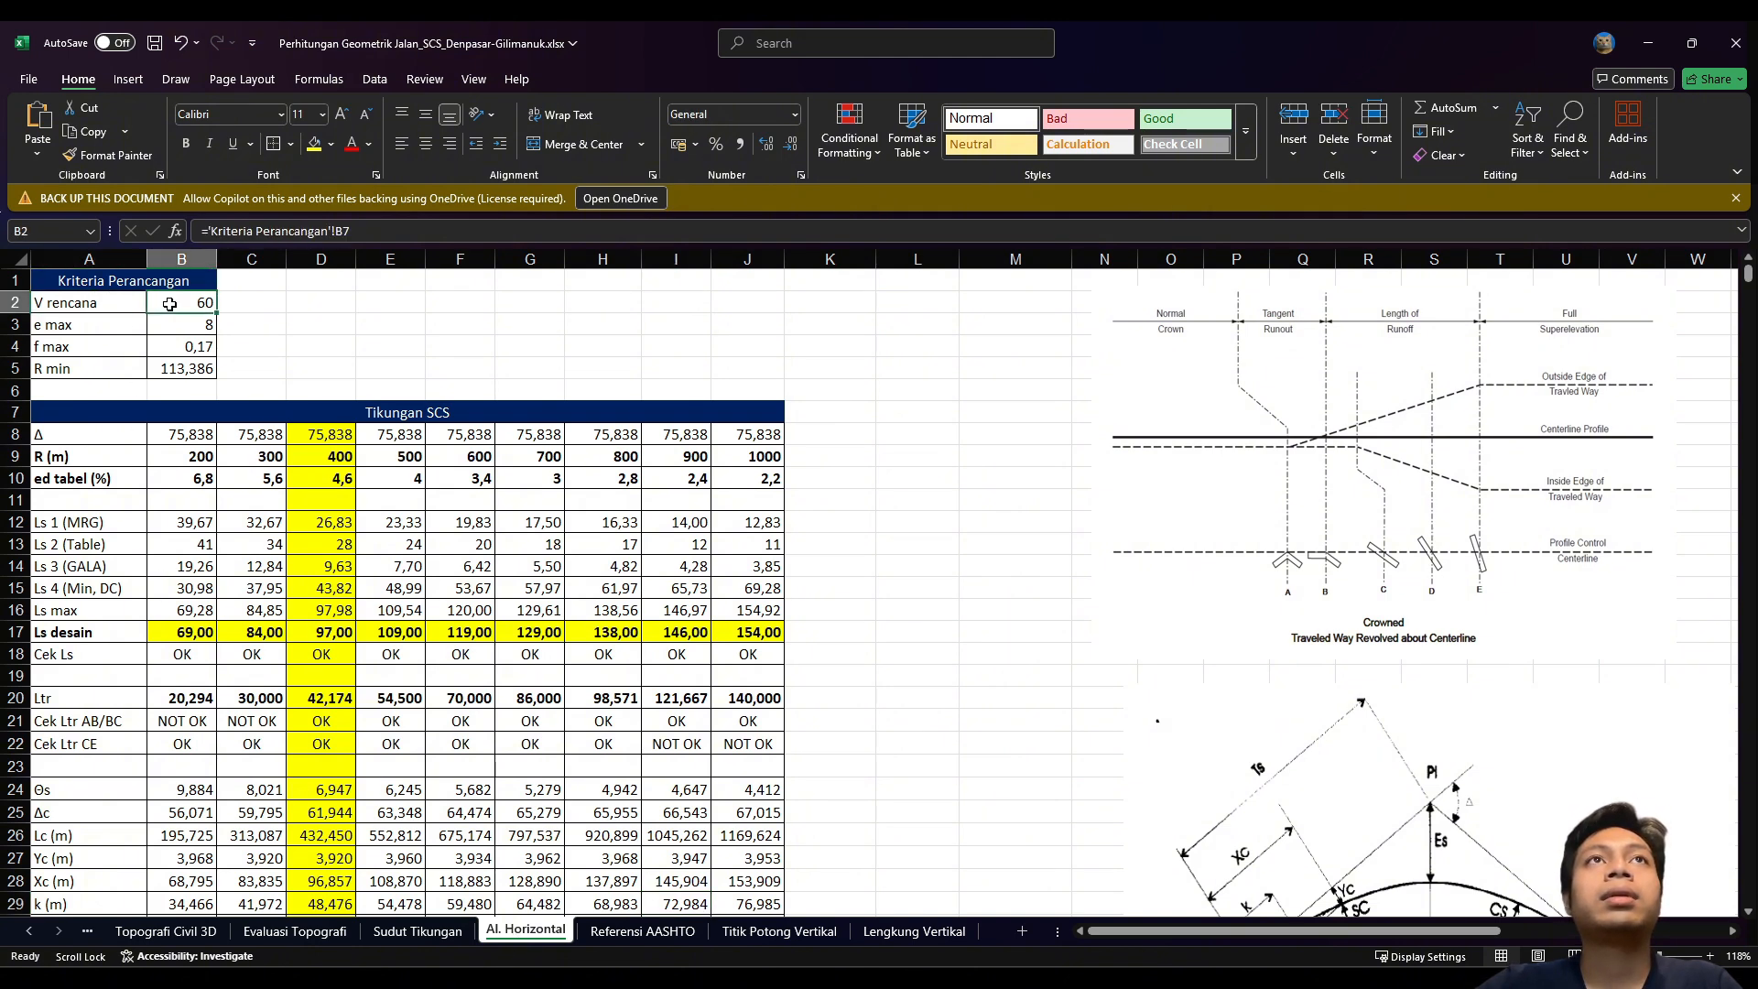
pyautogui.click(88, 328)
pyautogui.click(180, 330)
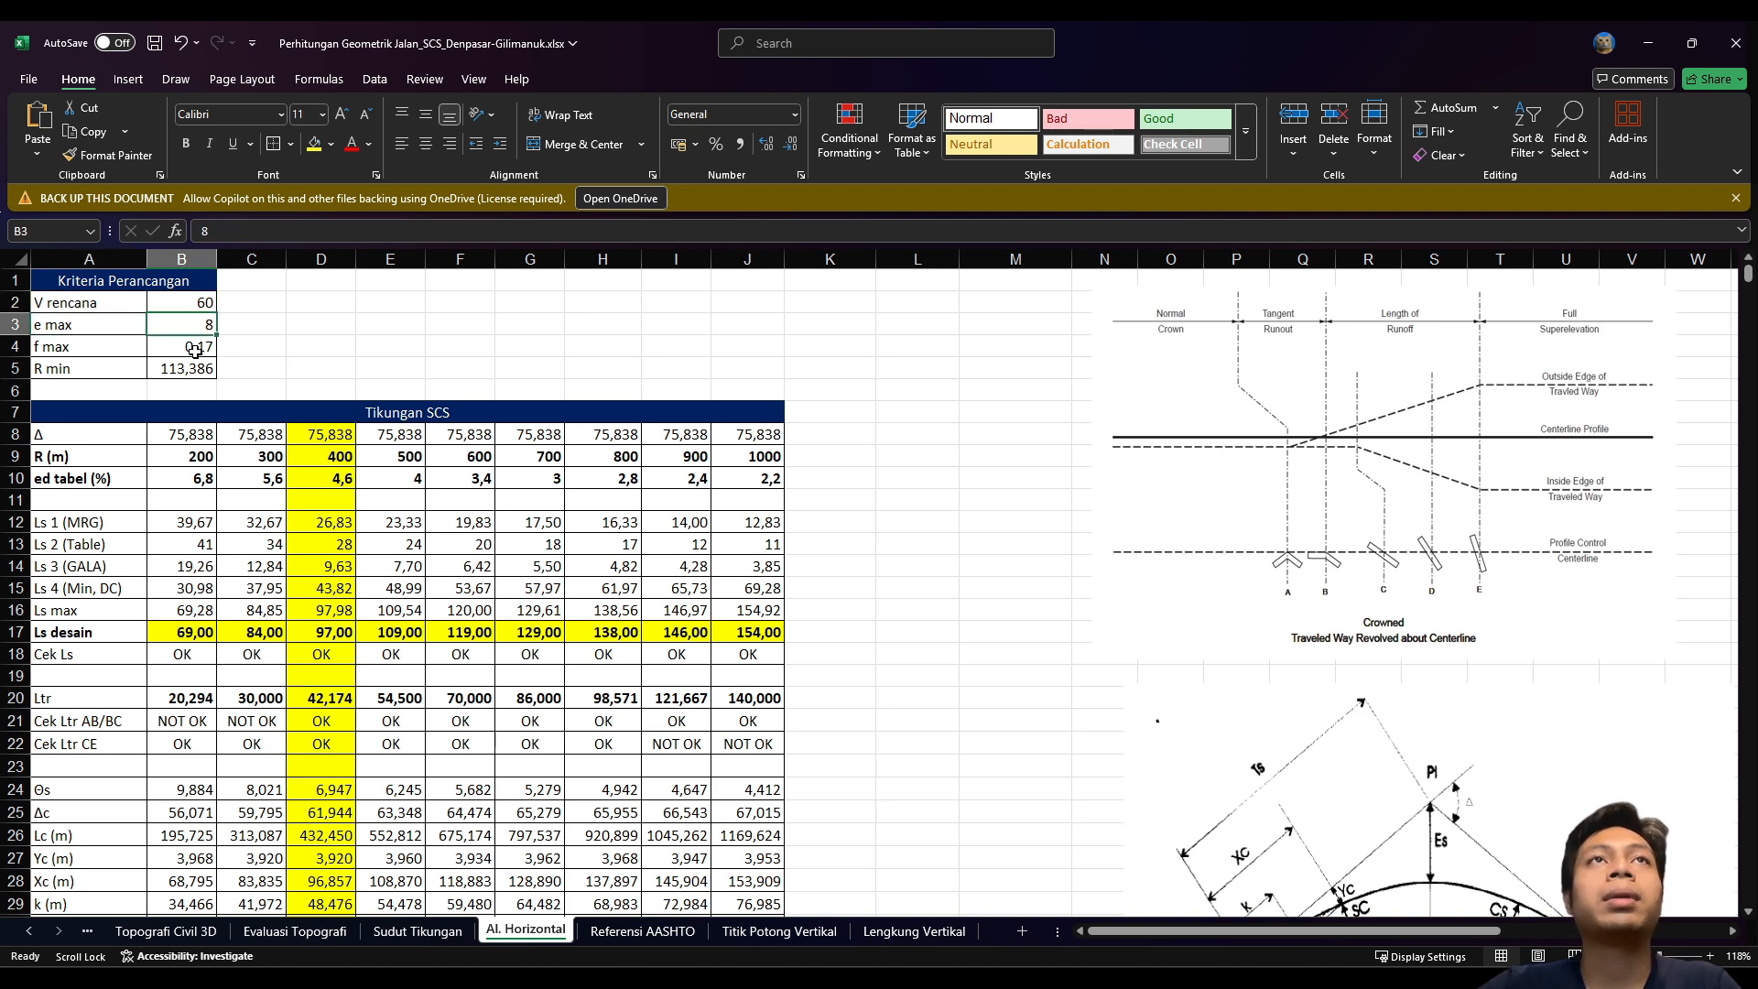
pyautogui.click(128, 356)
pyautogui.click(183, 353)
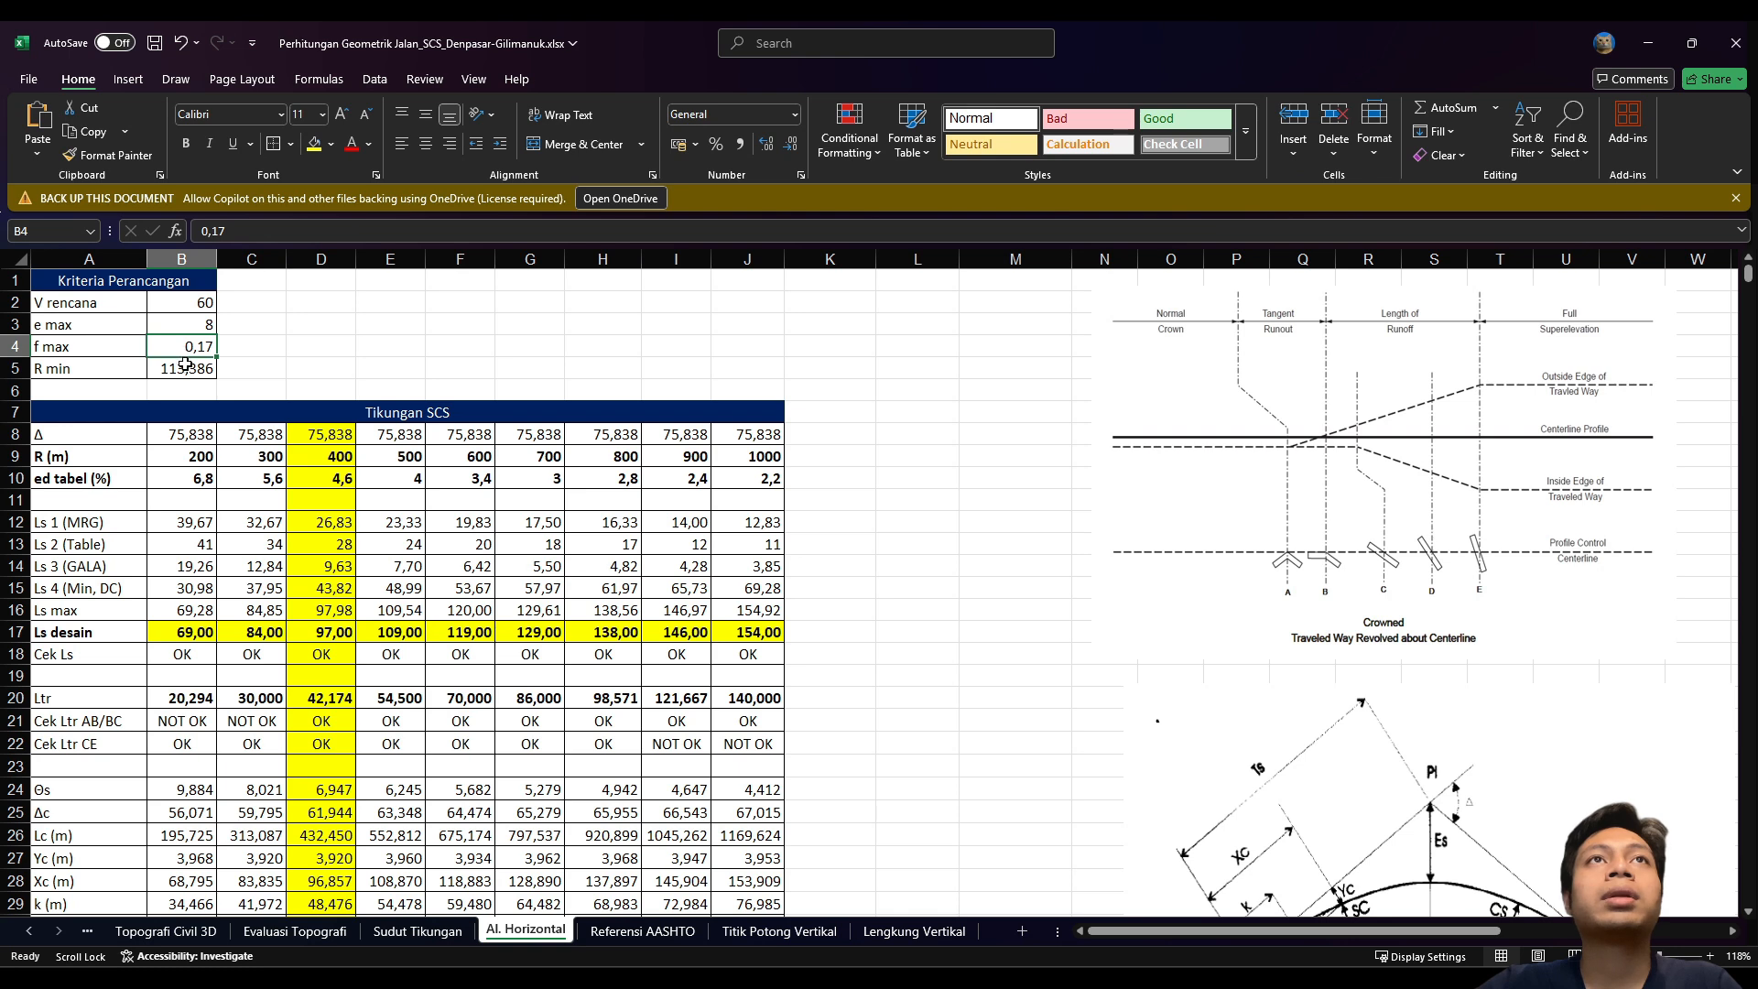
pyautogui.click(114, 370)
pyautogui.click(180, 371)
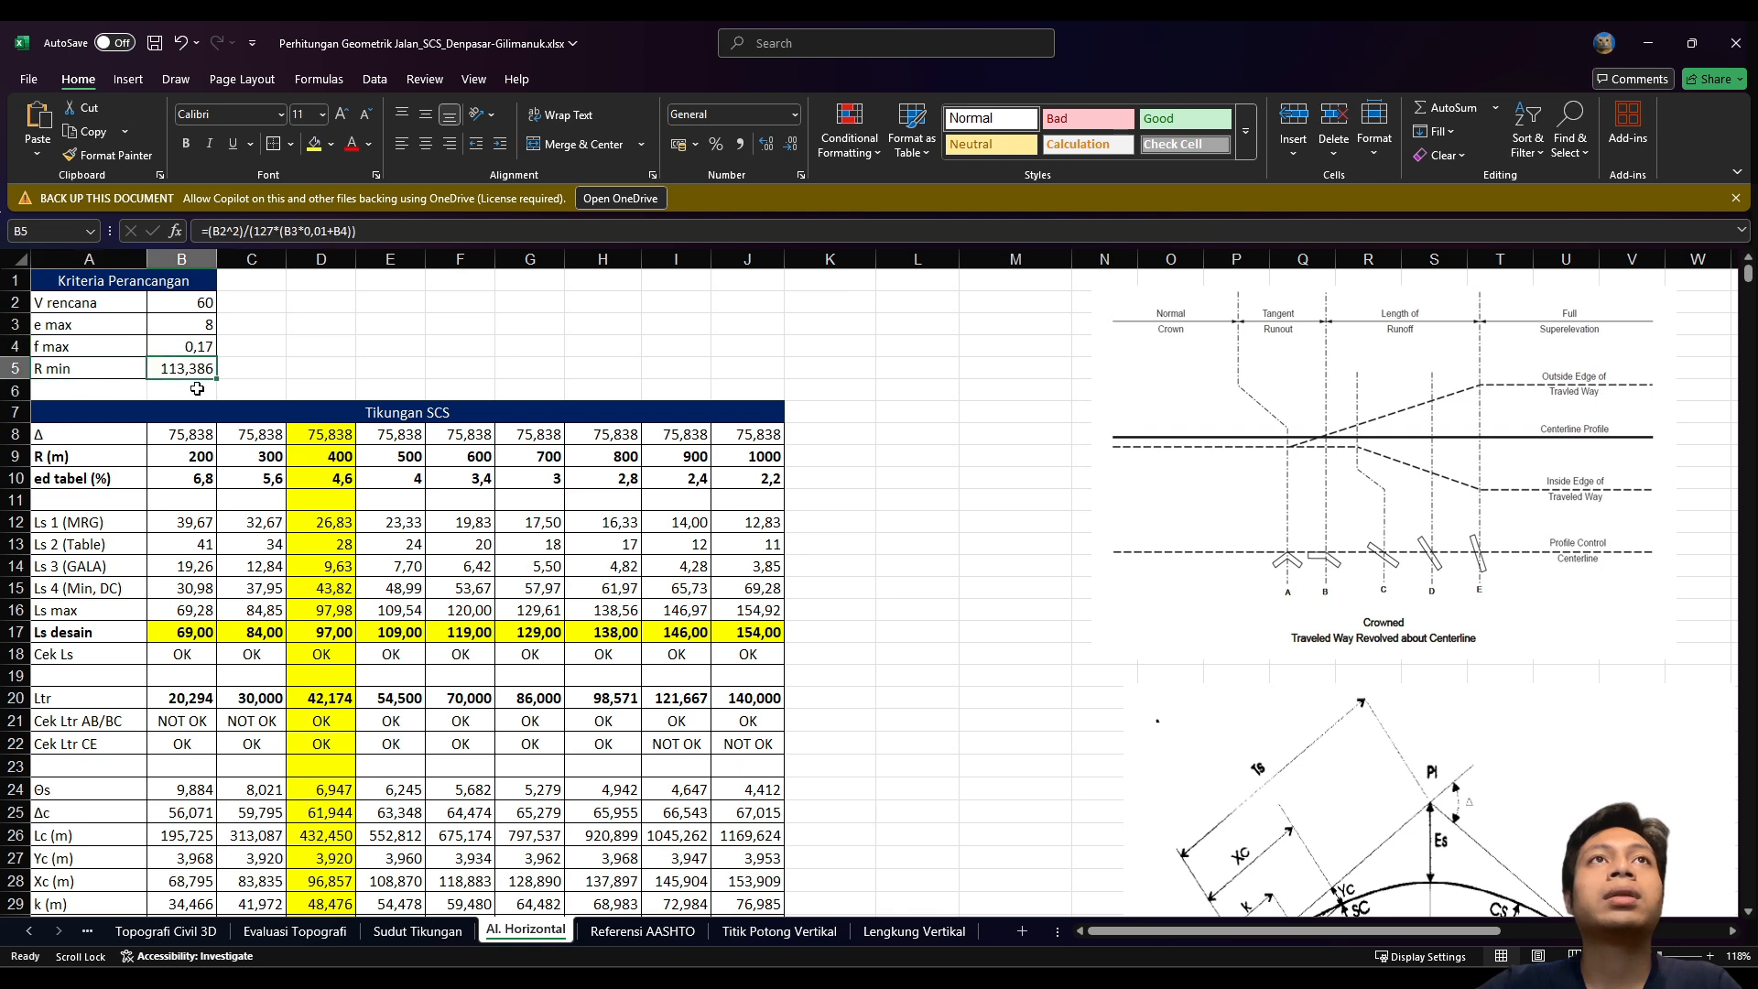
pyautogui.click(195, 343)
pyautogui.click(44, 348)
pyautogui.click(213, 350)
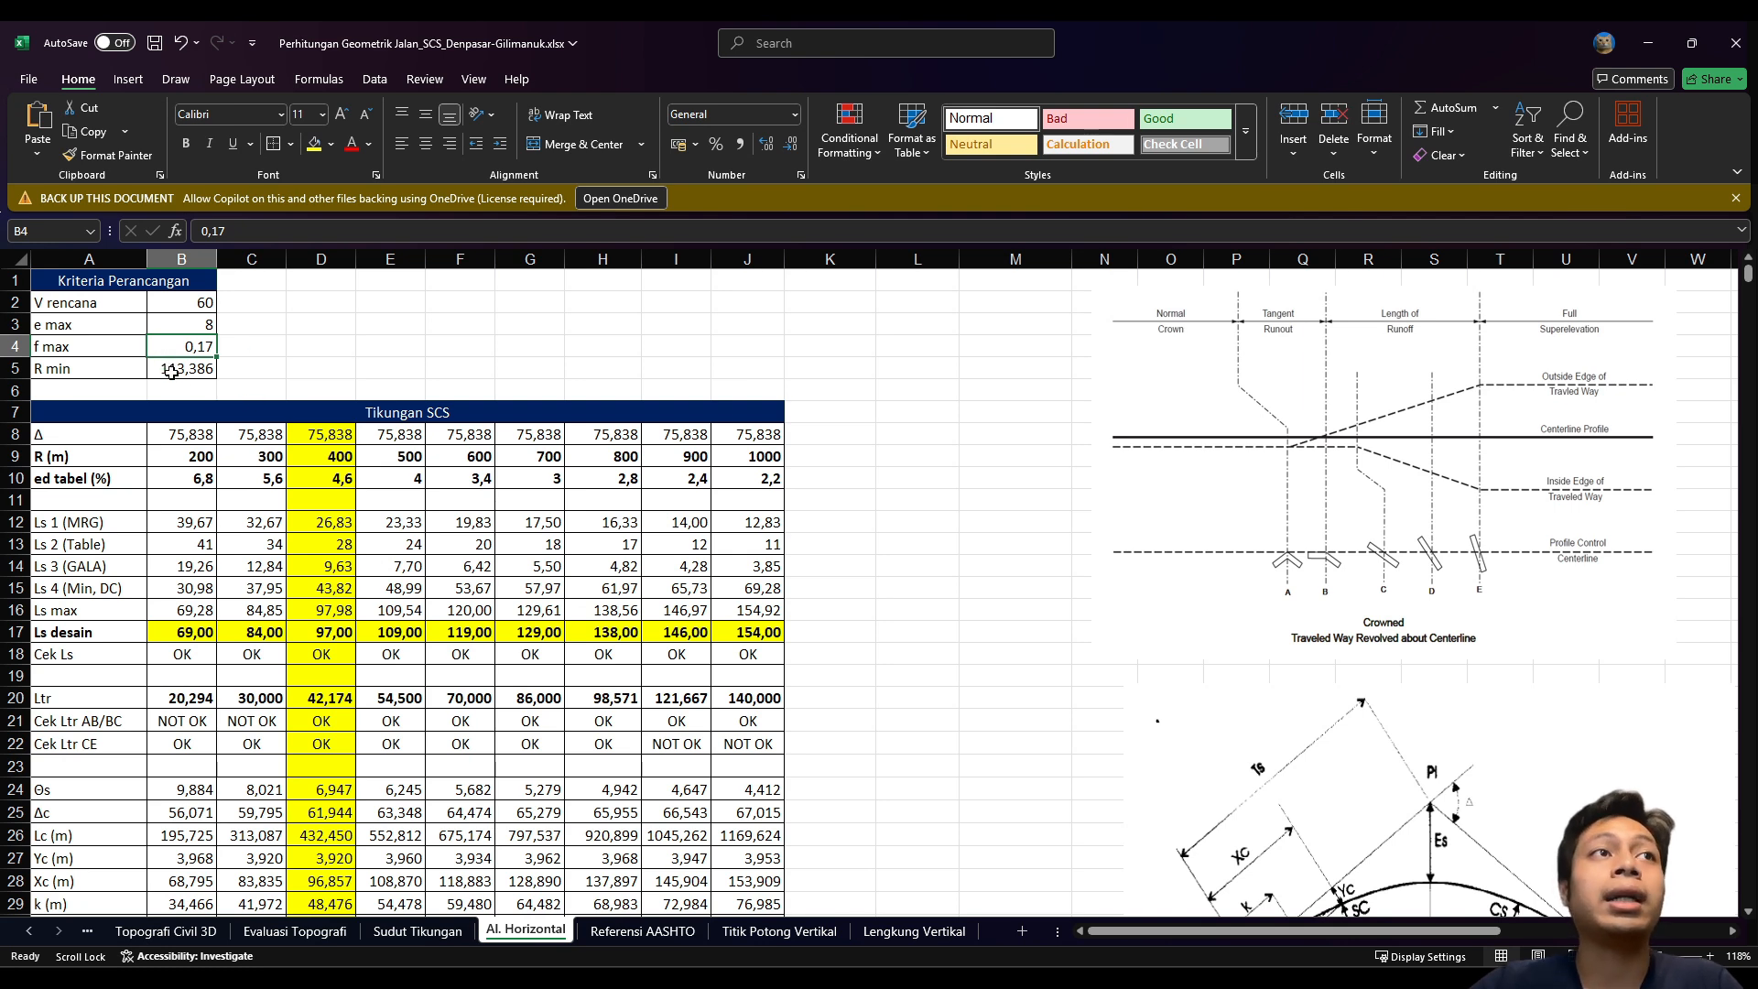
pyautogui.click(650, 934)
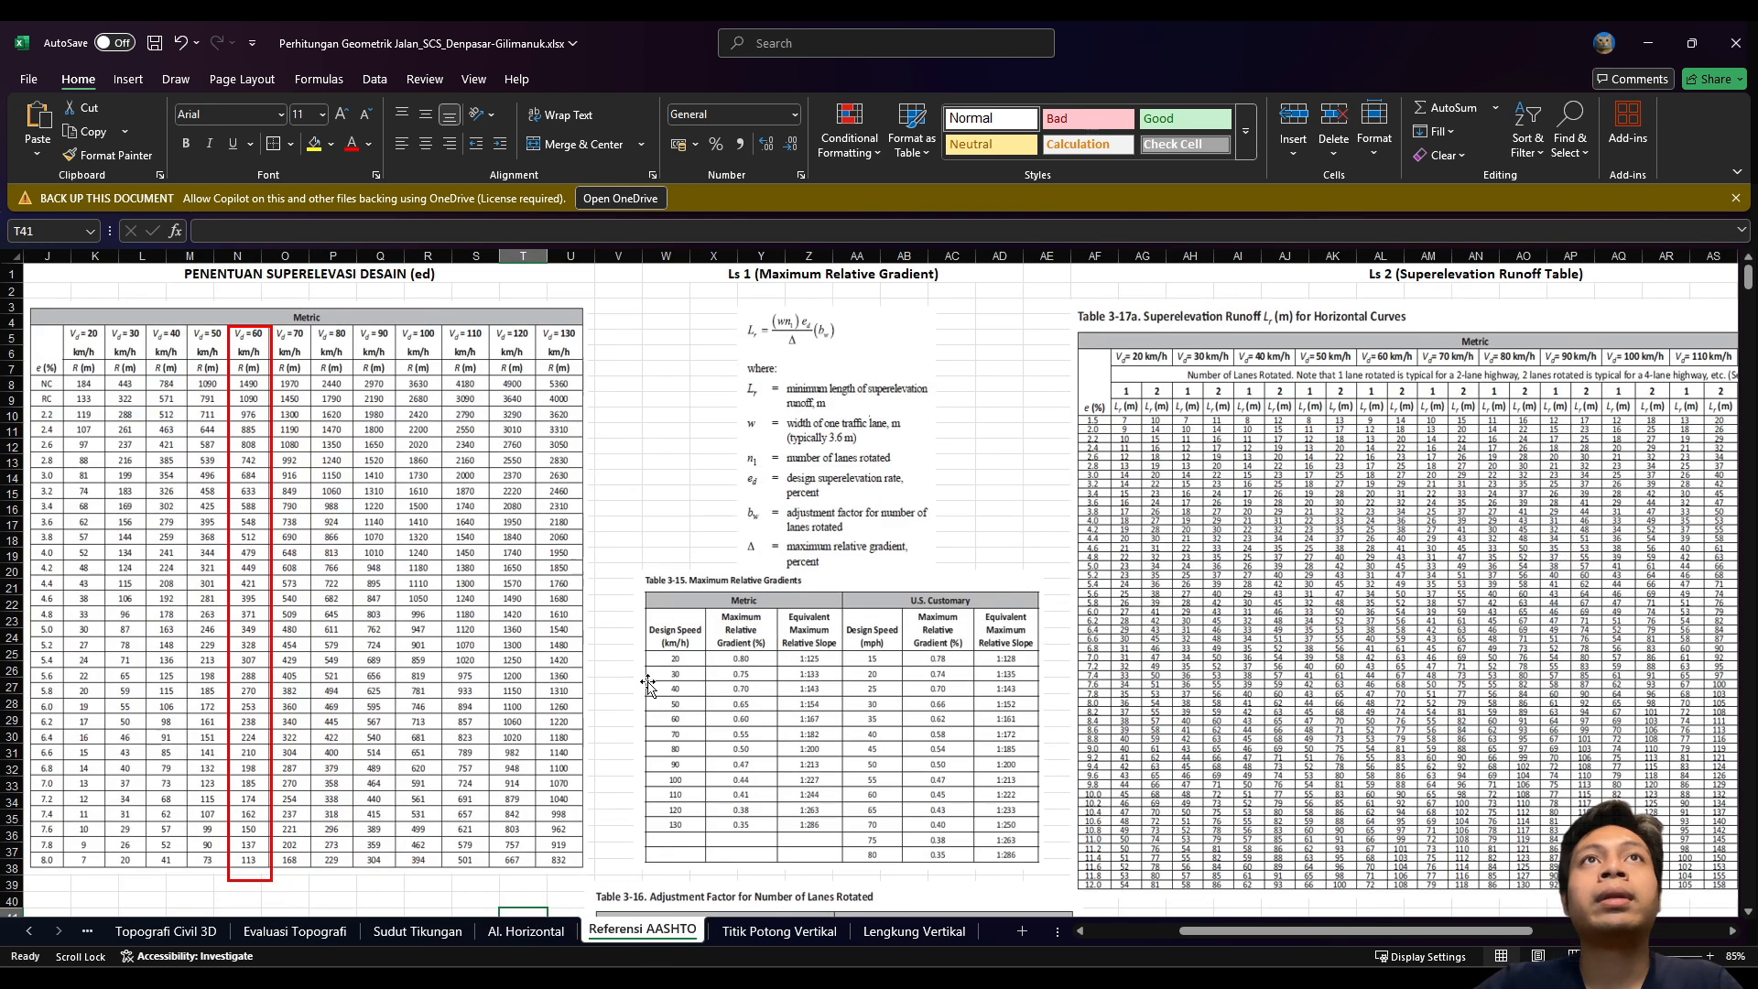
# Step: Scroll through the AASHTO minimum-radius and superelevation tables on Referensi AASHTO
pyautogui.scroll(-1, 821, 555)
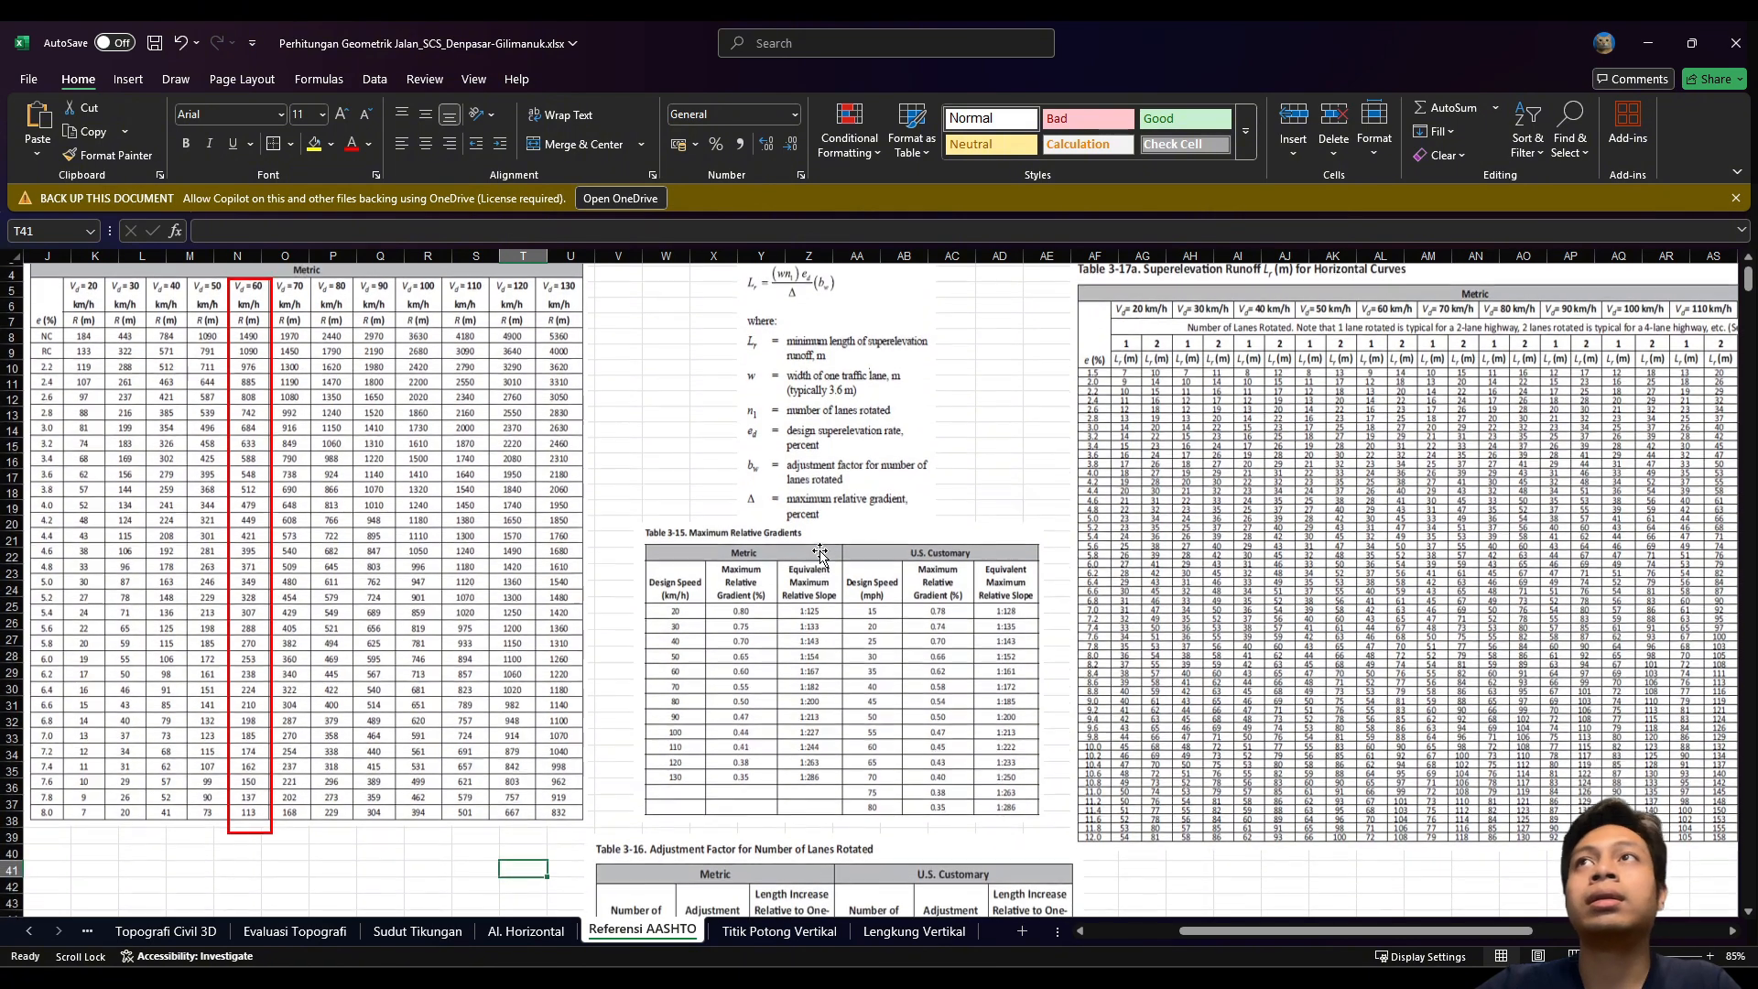
pyautogui.scroll(1, 820, 555)
pyautogui.hscroll(-3, 820, 555)
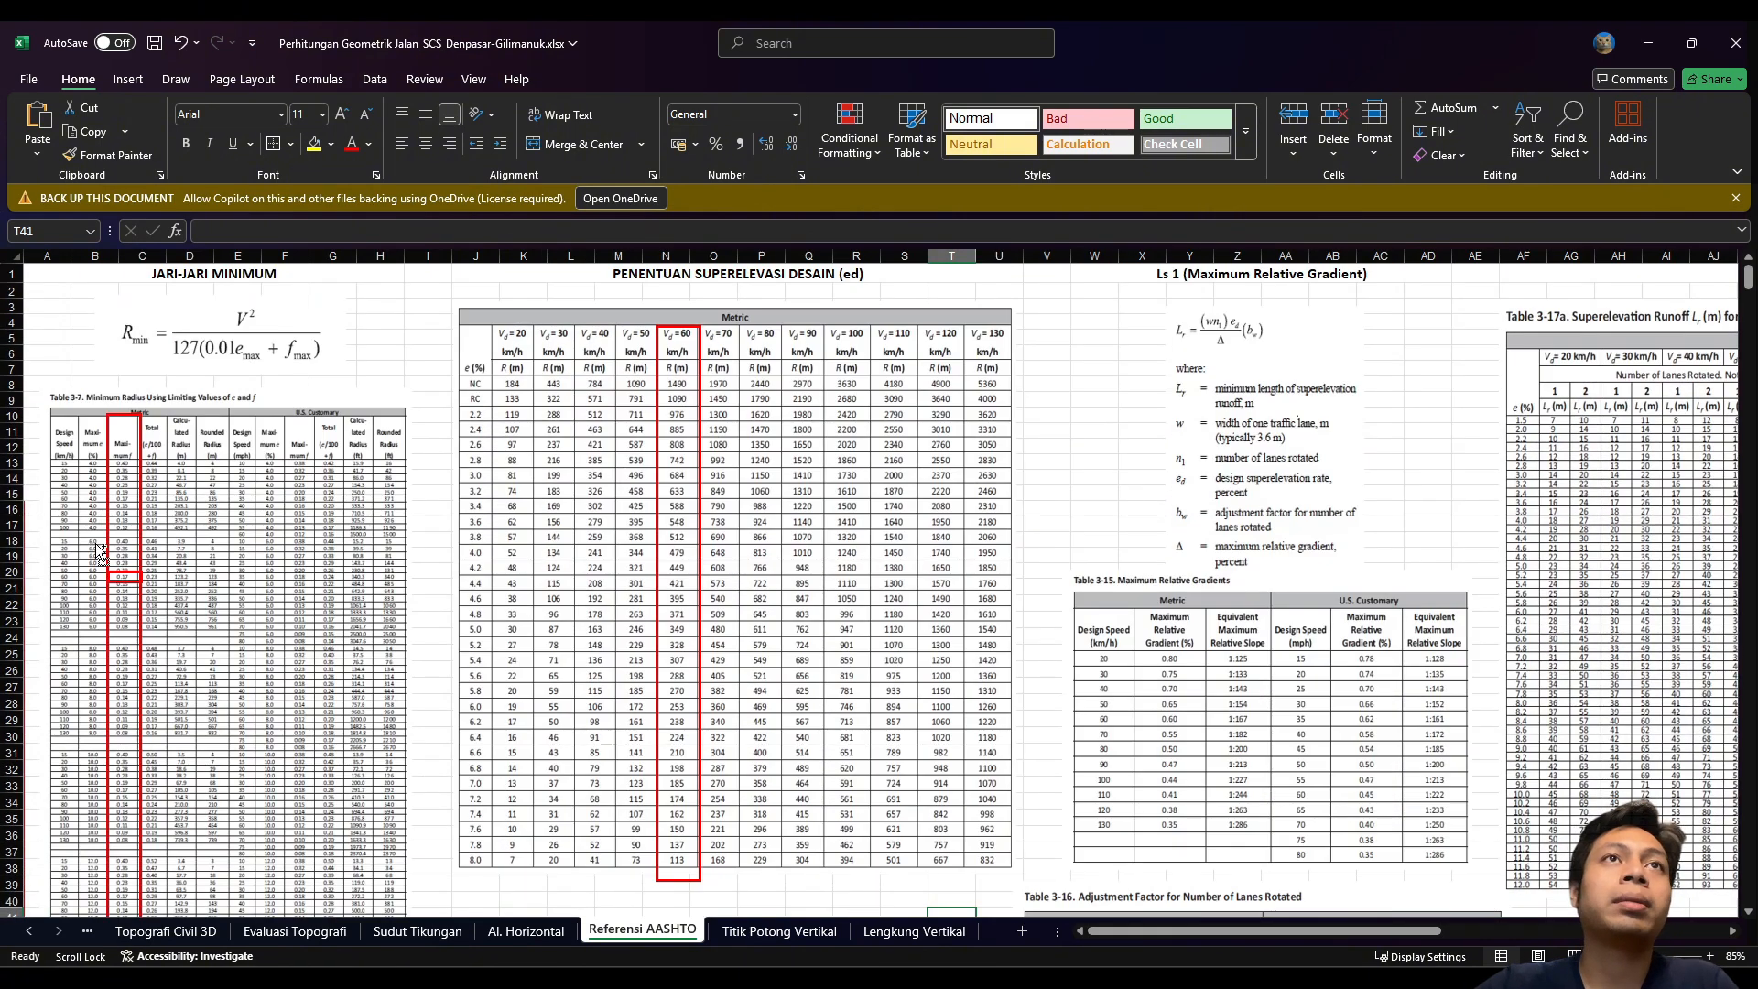
pyautogui.keyDown('ctrl'); pyautogui.scroll(3, 101, 550); pyautogui.keyUp('ctrl')
pyautogui.hscroll(-2, 102, 552)
pyautogui.scroll(5, 137, 531)
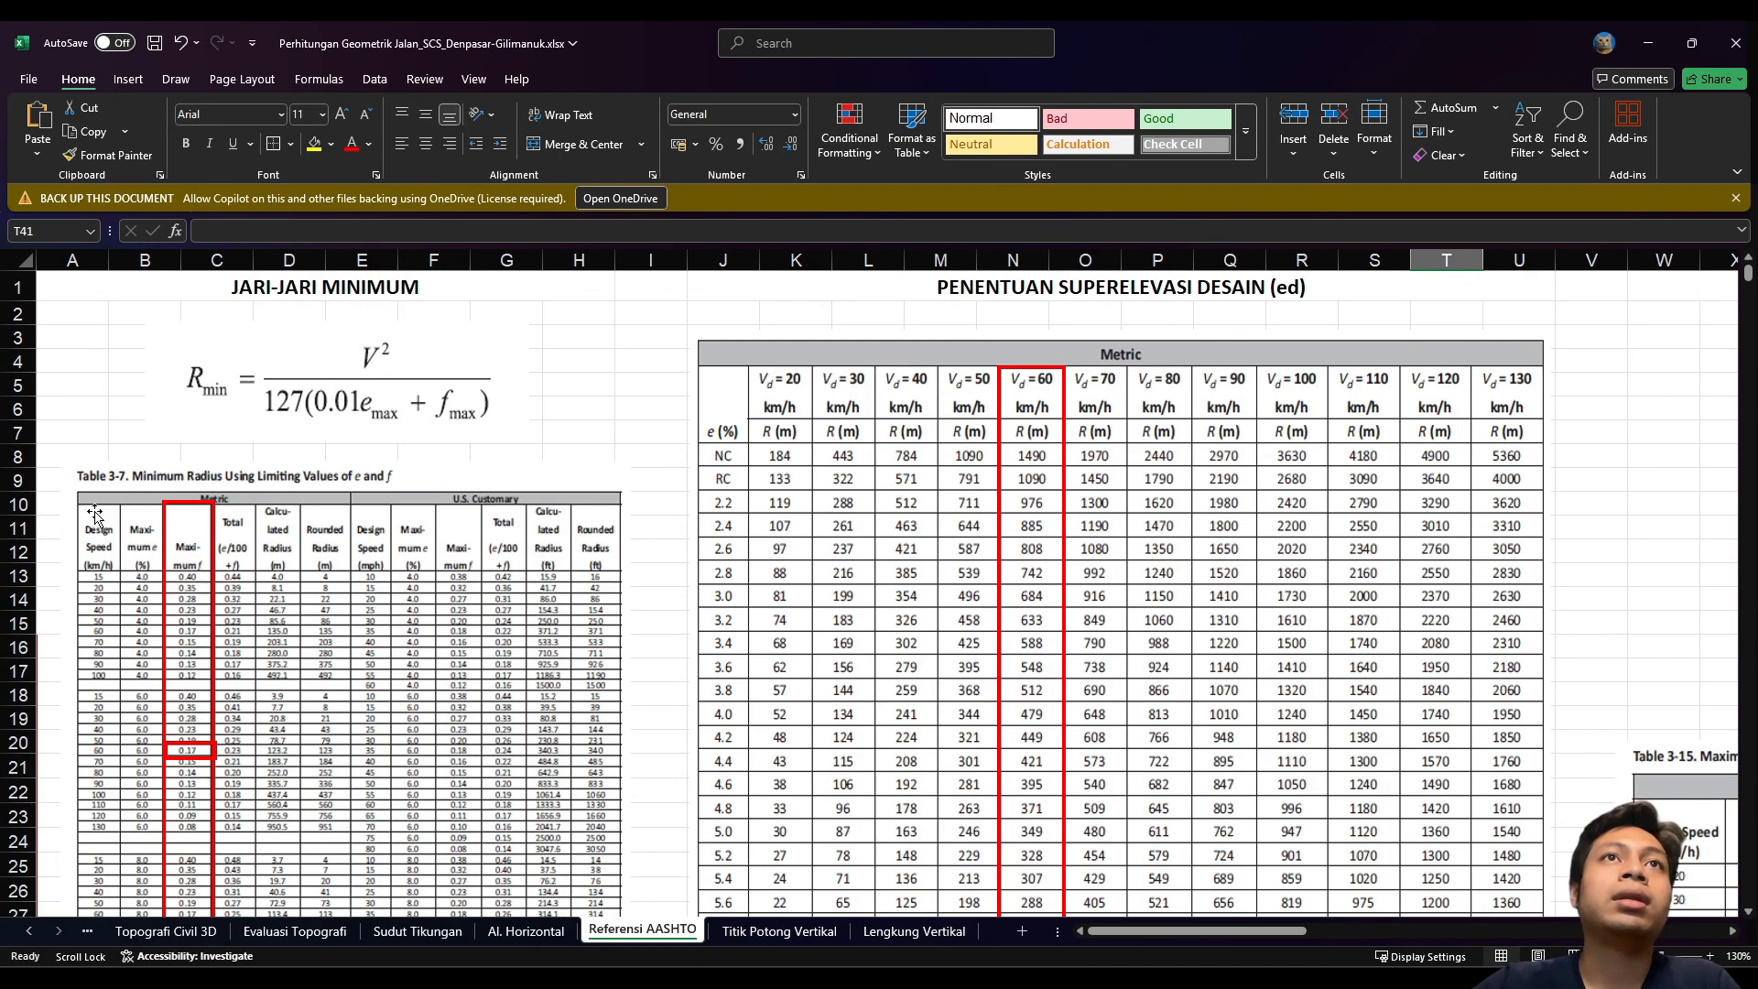
pyautogui.scroll(-1, 150, 498)
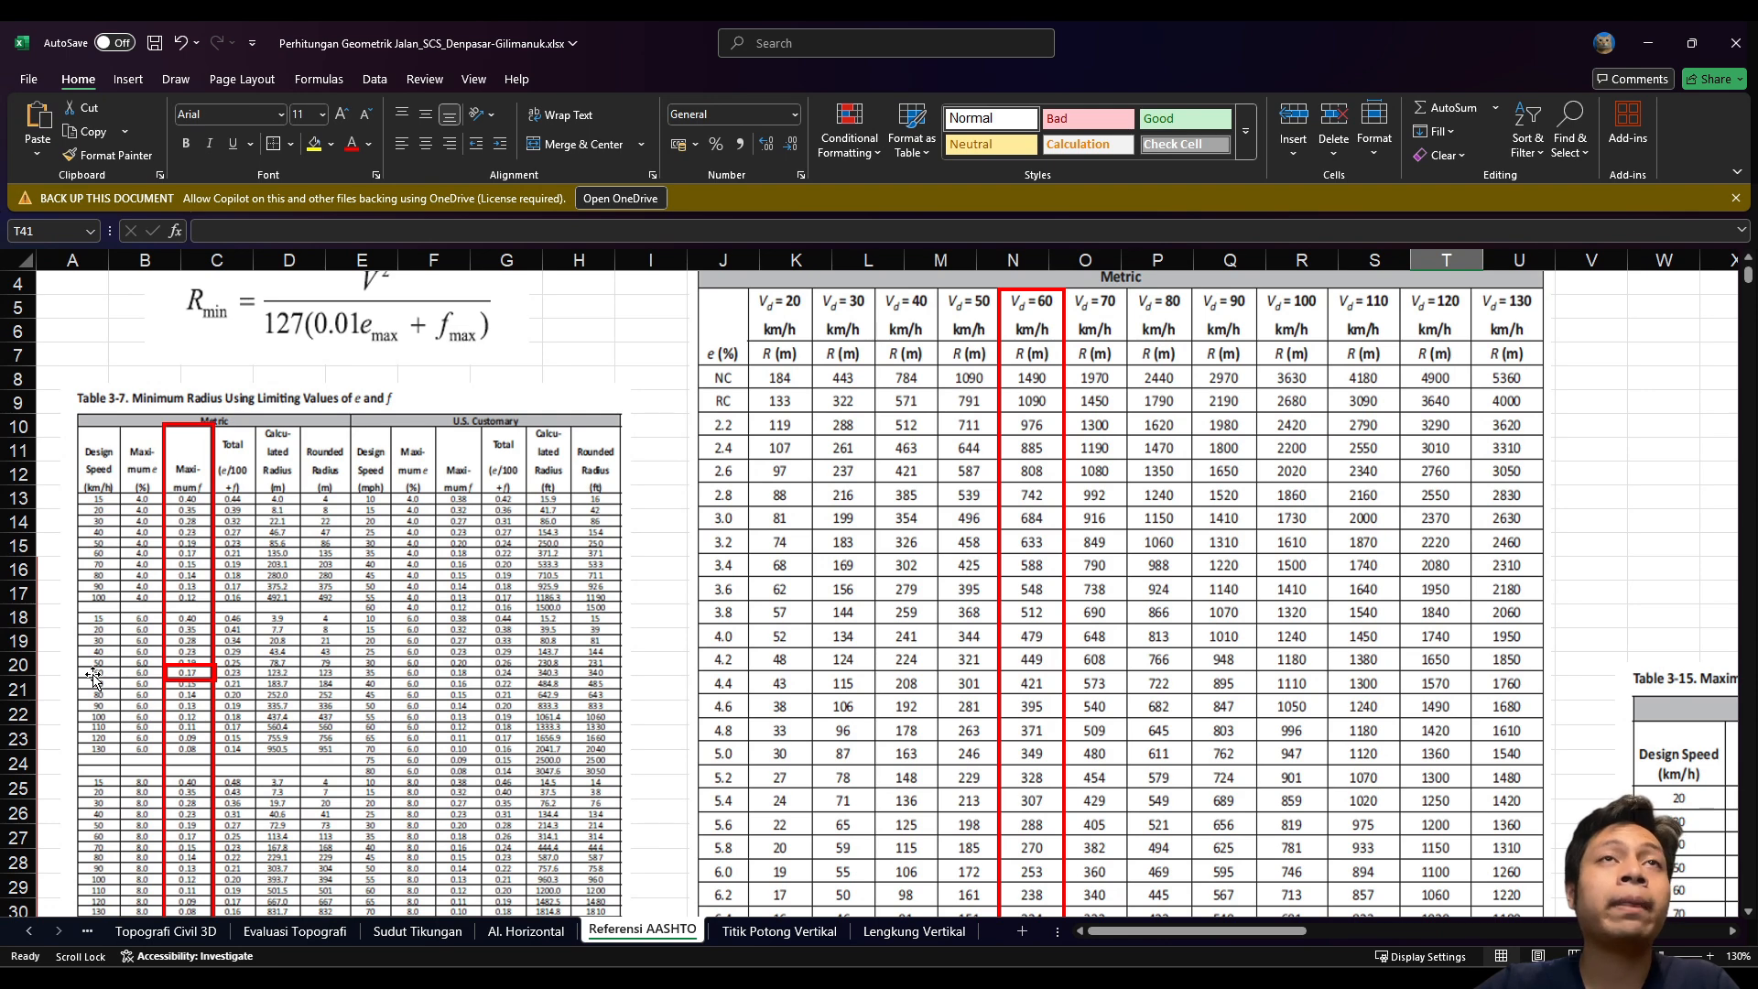
pyautogui.scroll(-1, 183, 643)
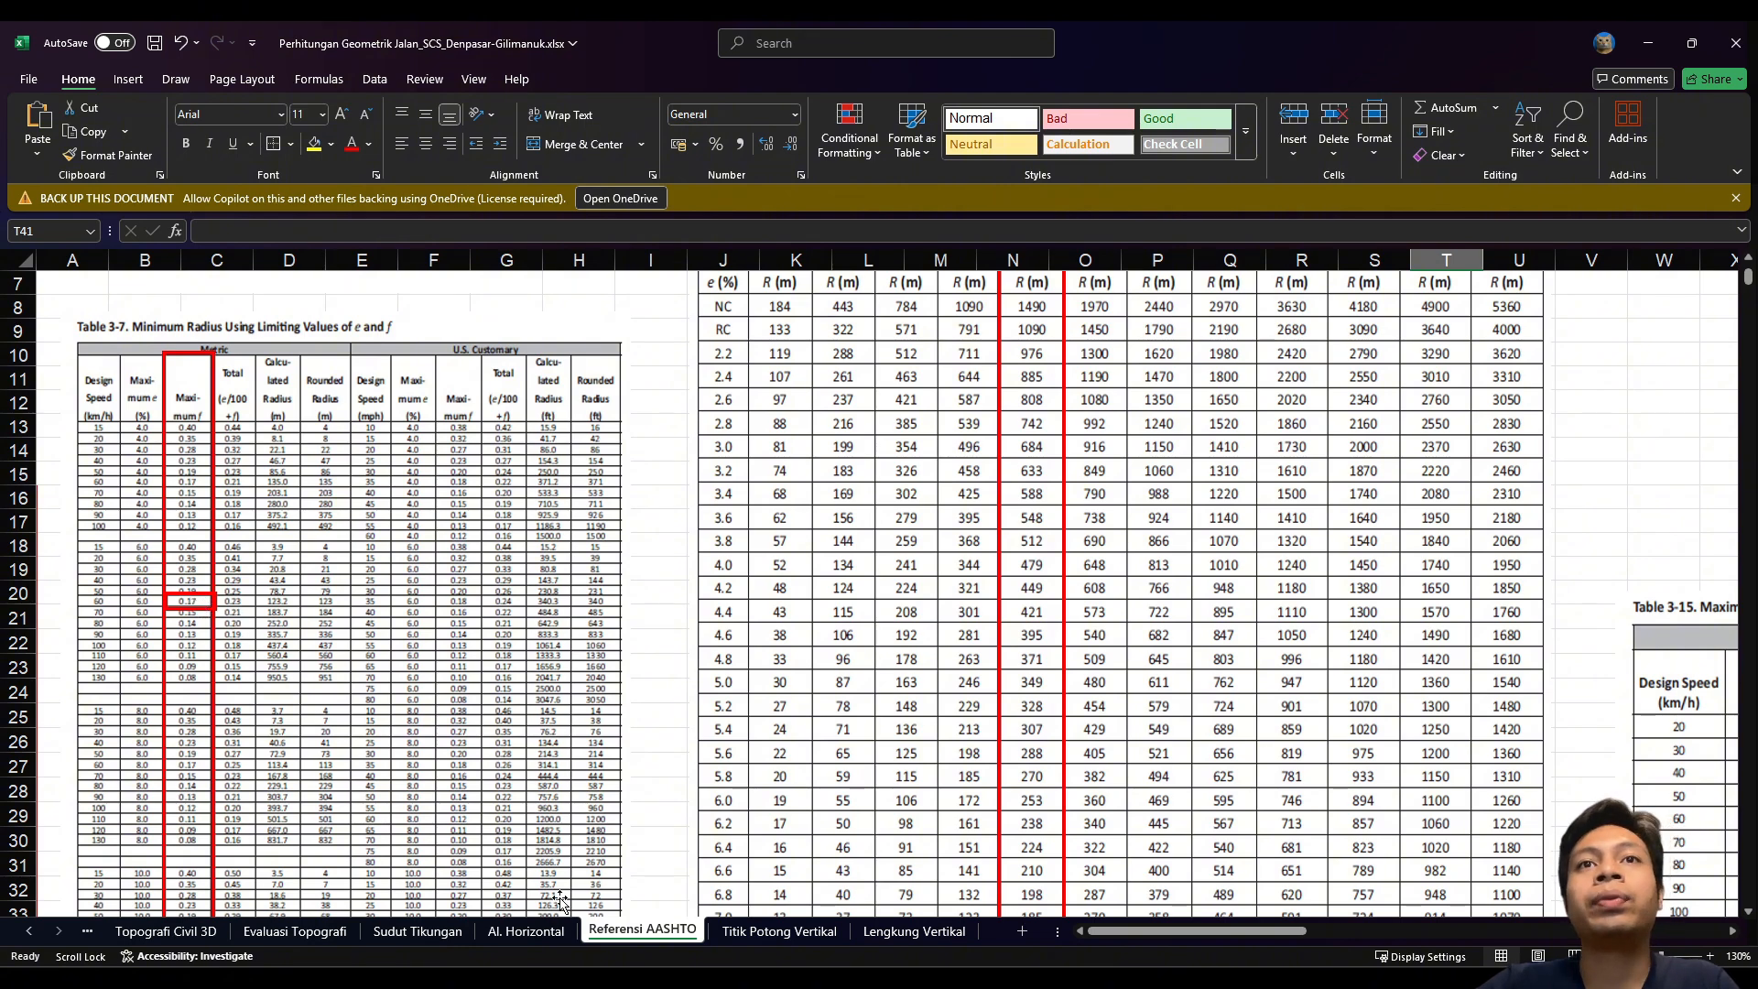
pyautogui.click(538, 930)
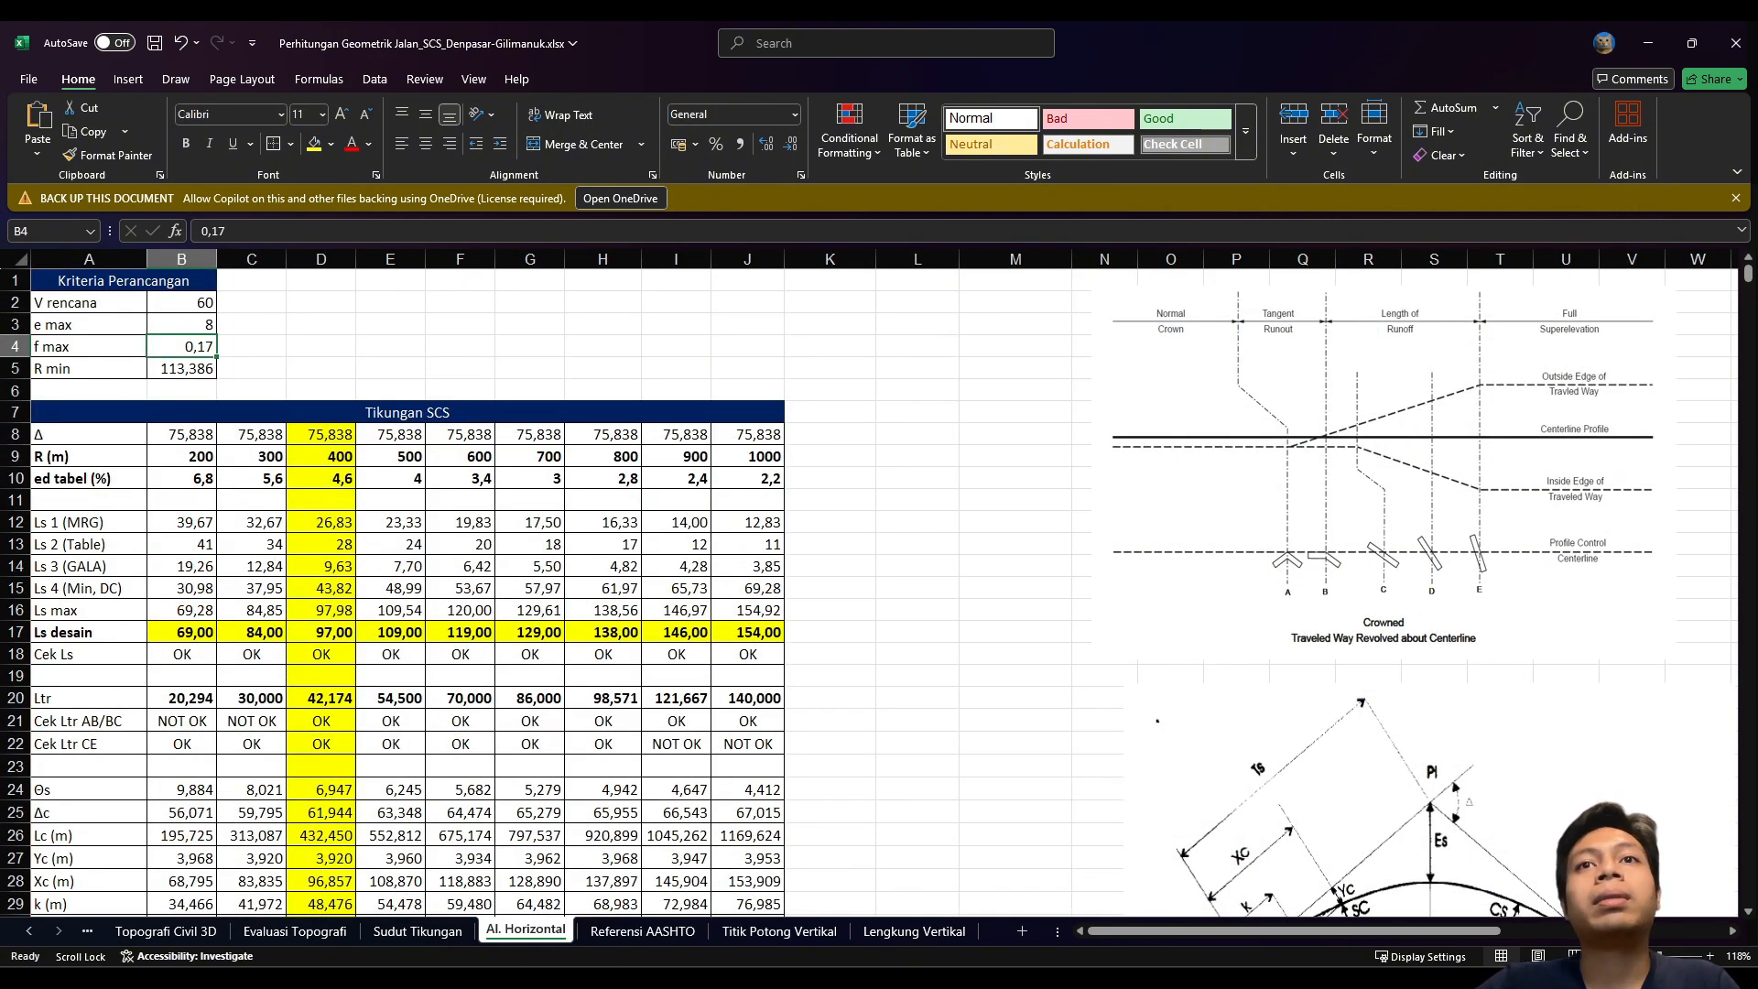
pyautogui.click(642, 930)
# Step: Point out the Rmin formula picture, then go back to the Al. Horizontal sheet
pyautogui.scroll(3, 654, 658)
pyautogui.scroll(-1, 654, 658)
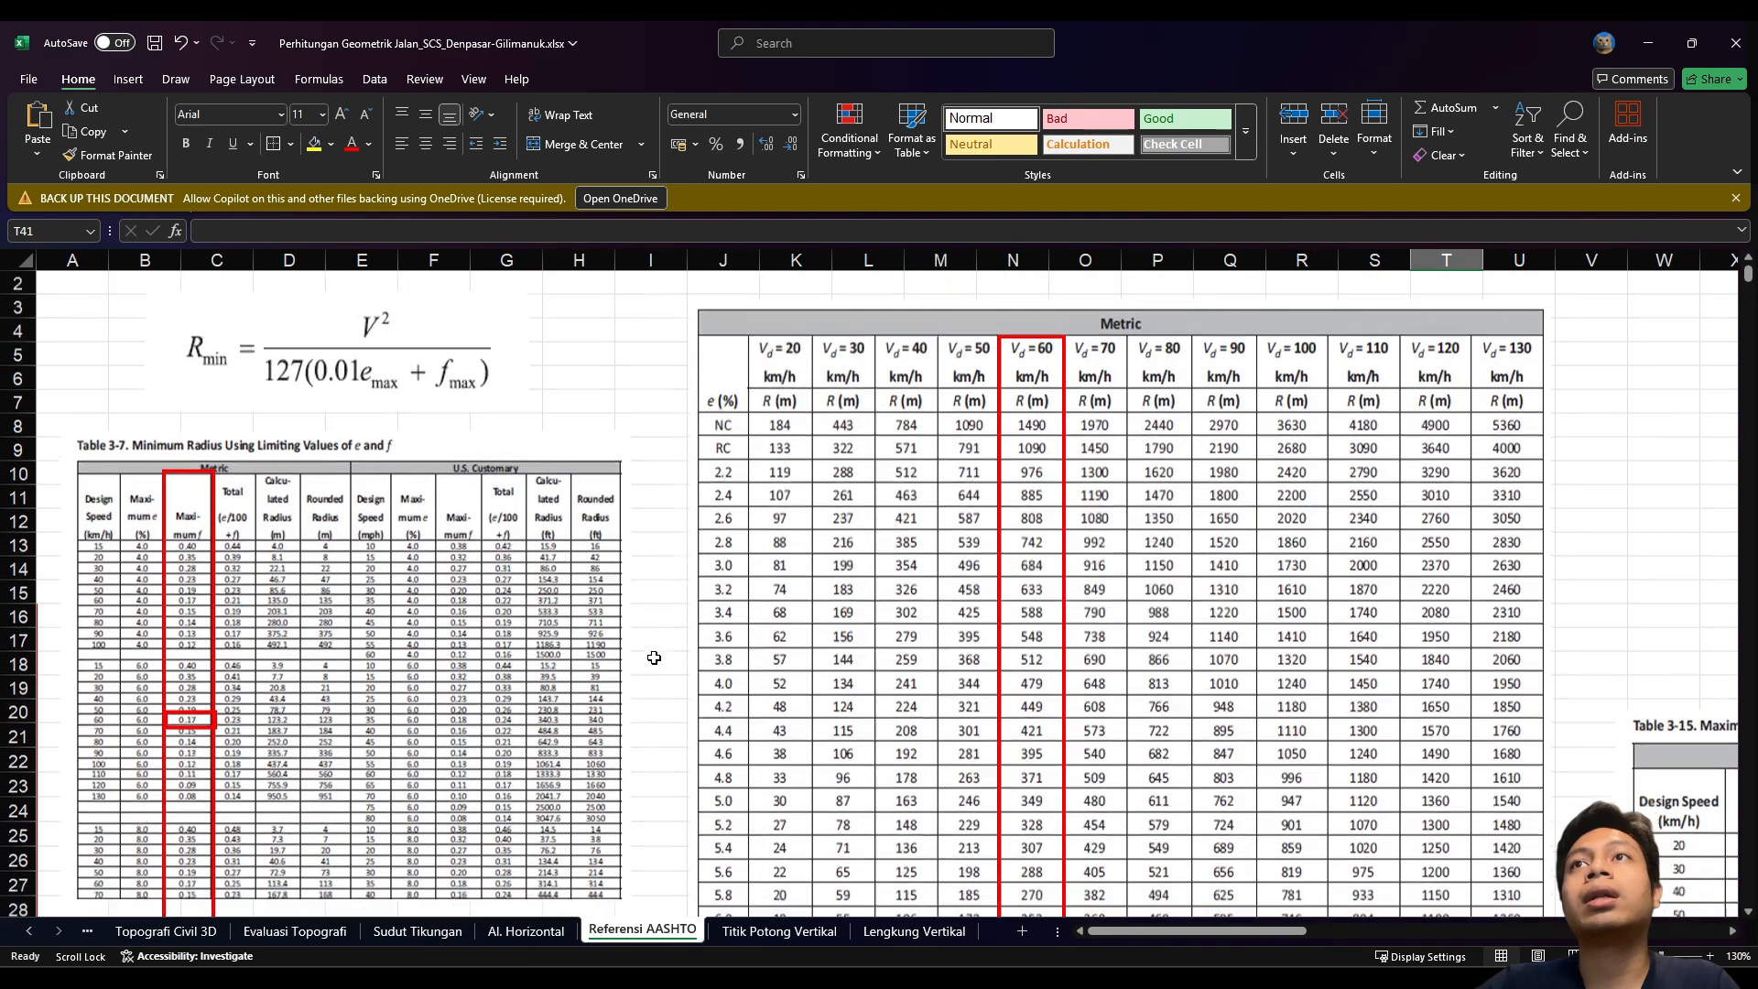
pyautogui.scroll(-9, 653, 658)
pyautogui.scroll(6, 654, 658)
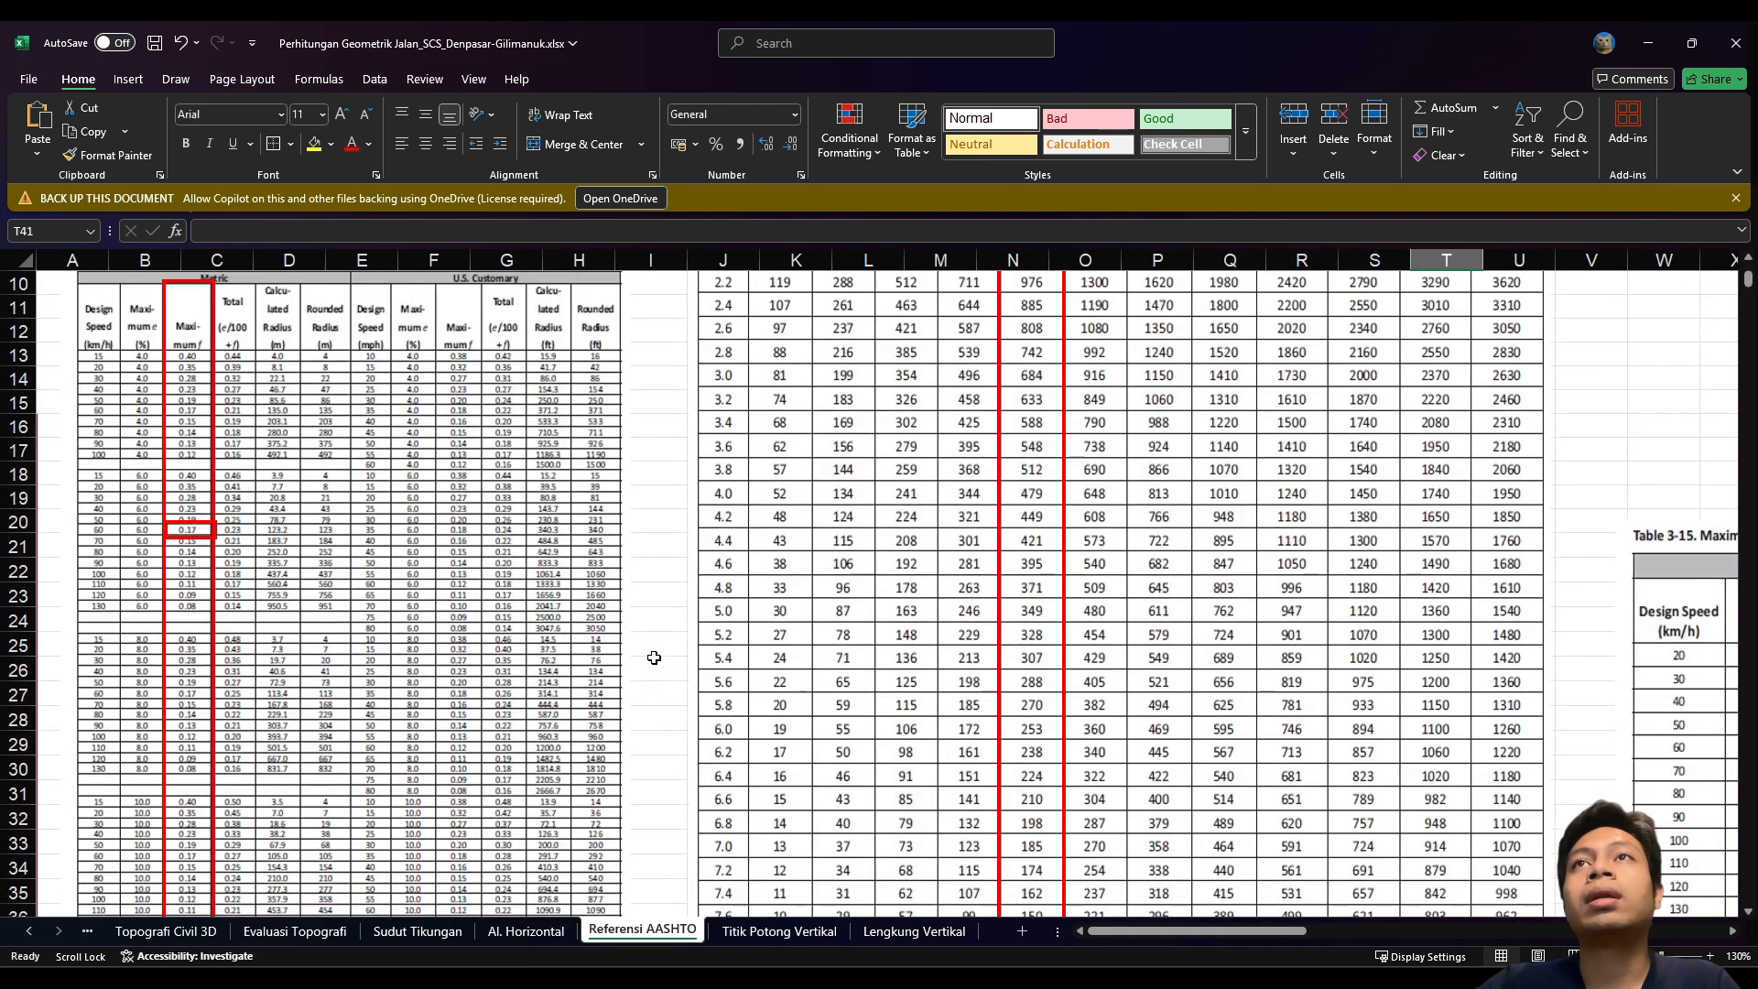
pyautogui.scroll(3, 654, 658)
pyautogui.scroll(-4, 654, 658)
pyautogui.scroll(1, 654, 657)
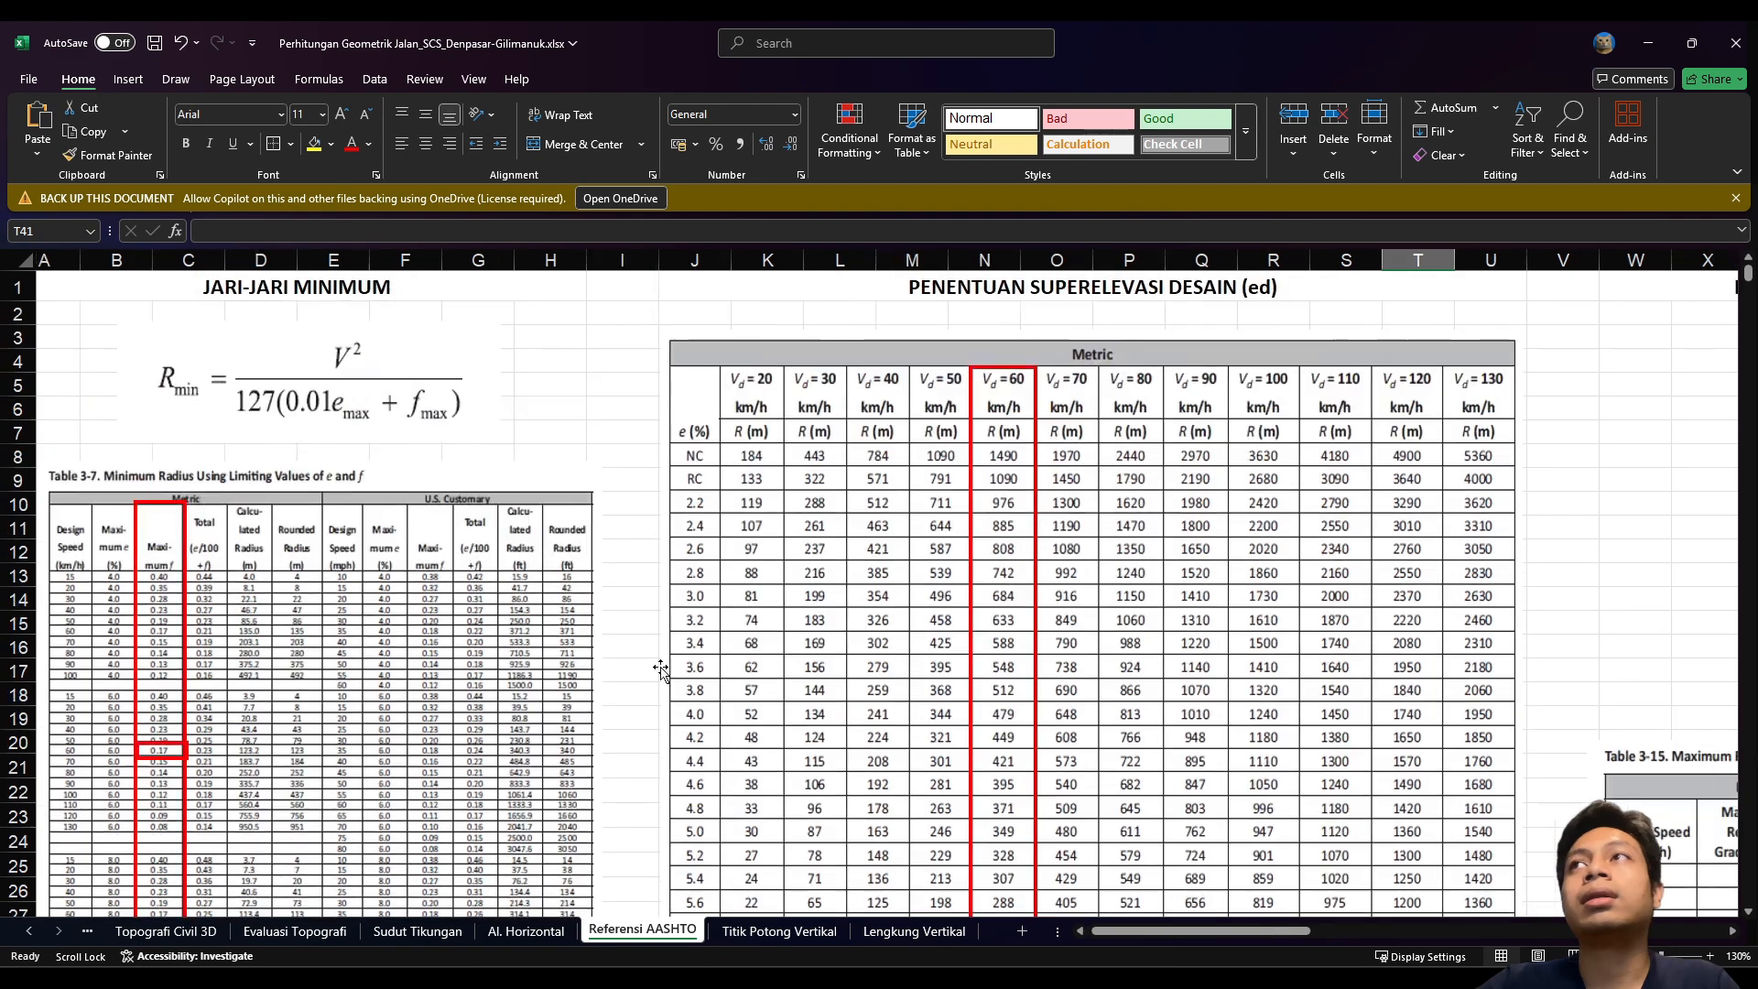
pyautogui.click(268, 404)
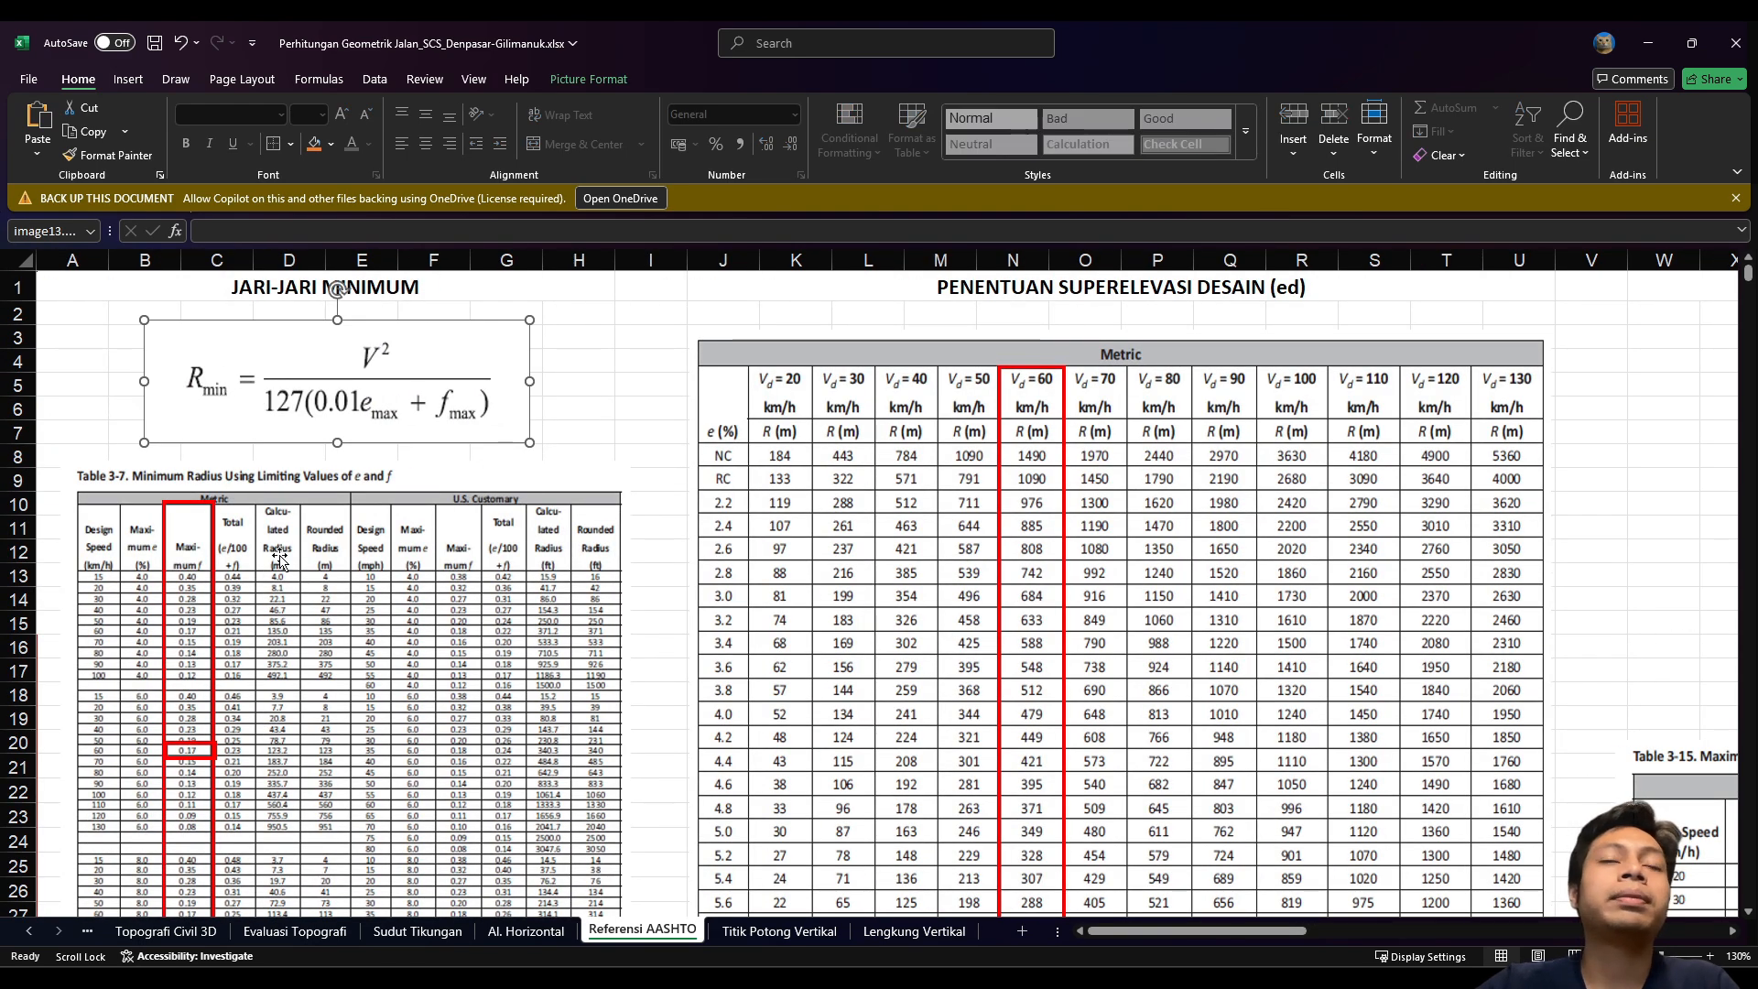
pyautogui.click(526, 931)
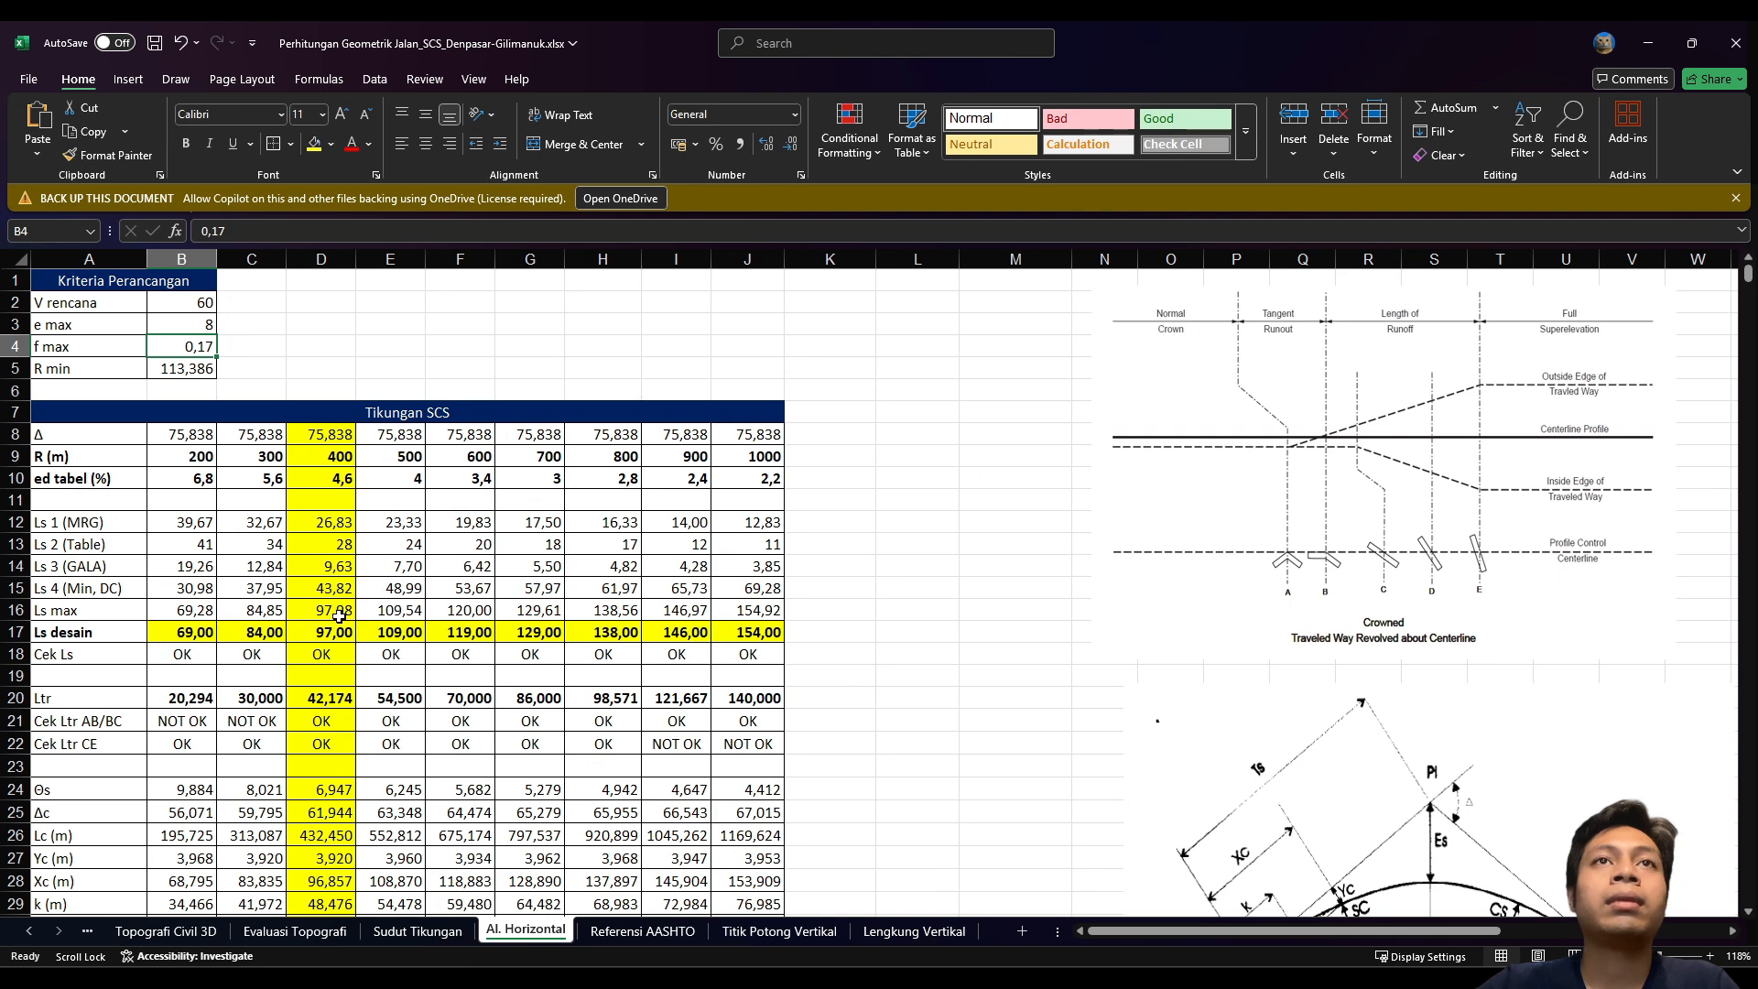
# Step: Start a formula in B5 browsing the other sheets, then cancel it, keeping R min unchanged
pyautogui.click(171, 365)
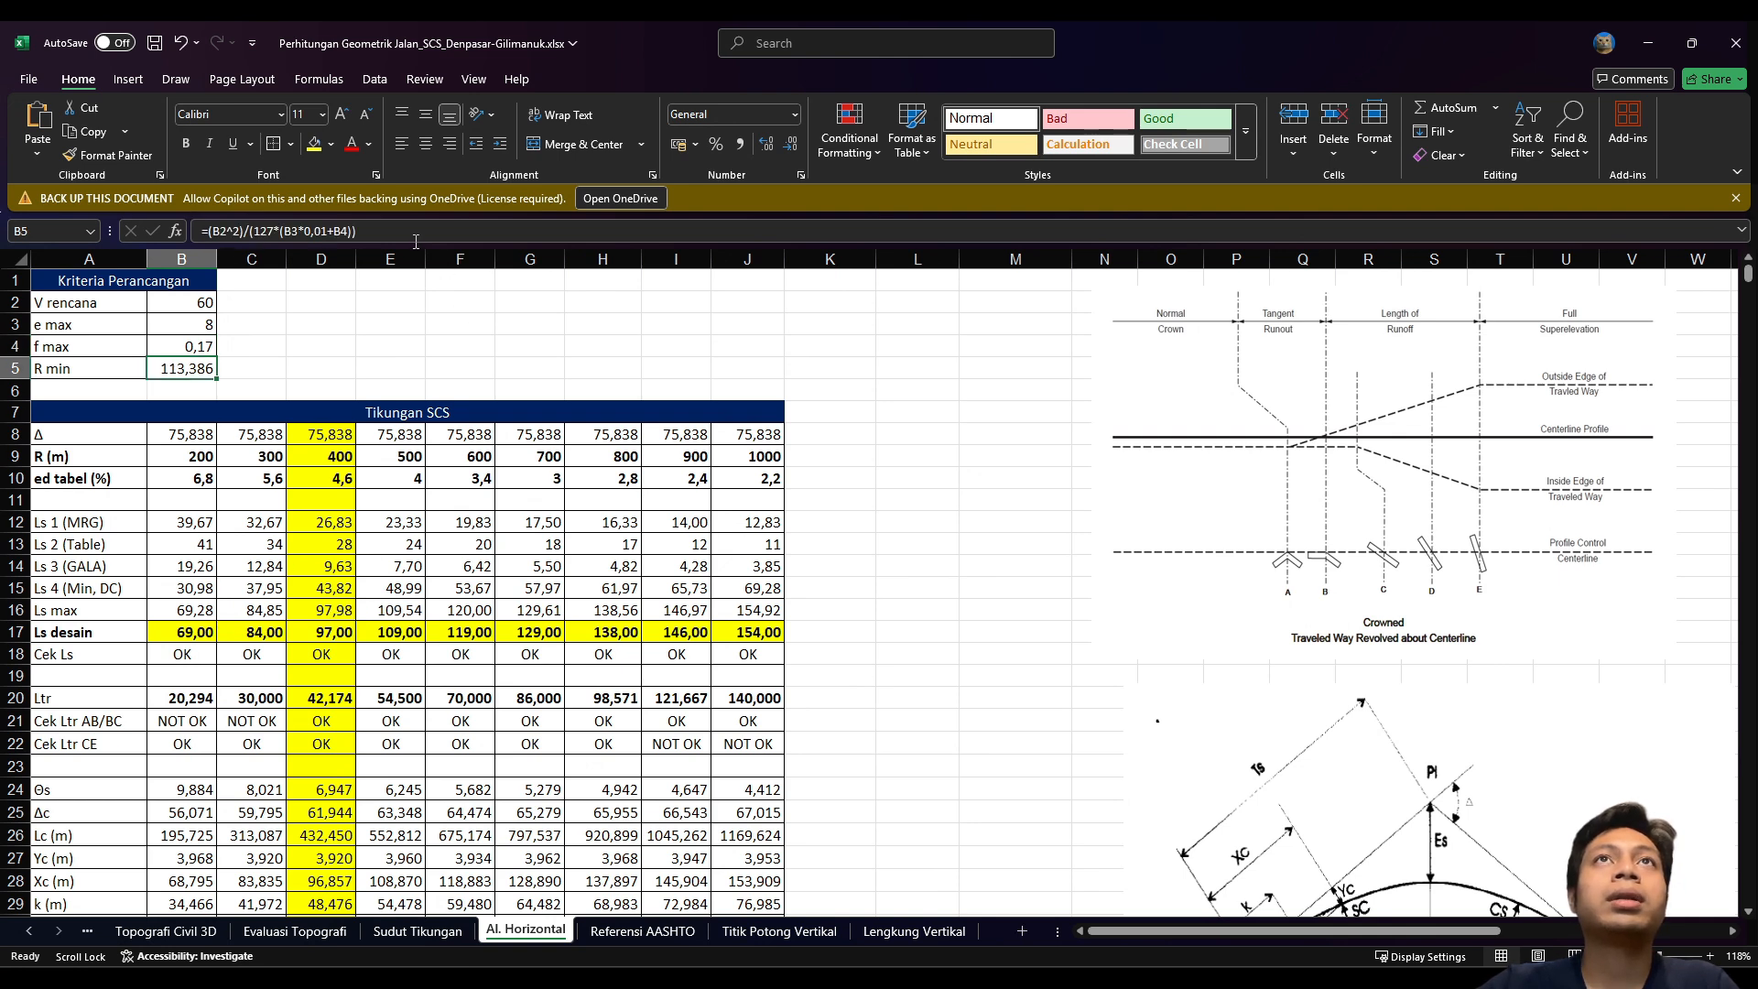
pyautogui.write('=')
pyautogui.click(643, 930)
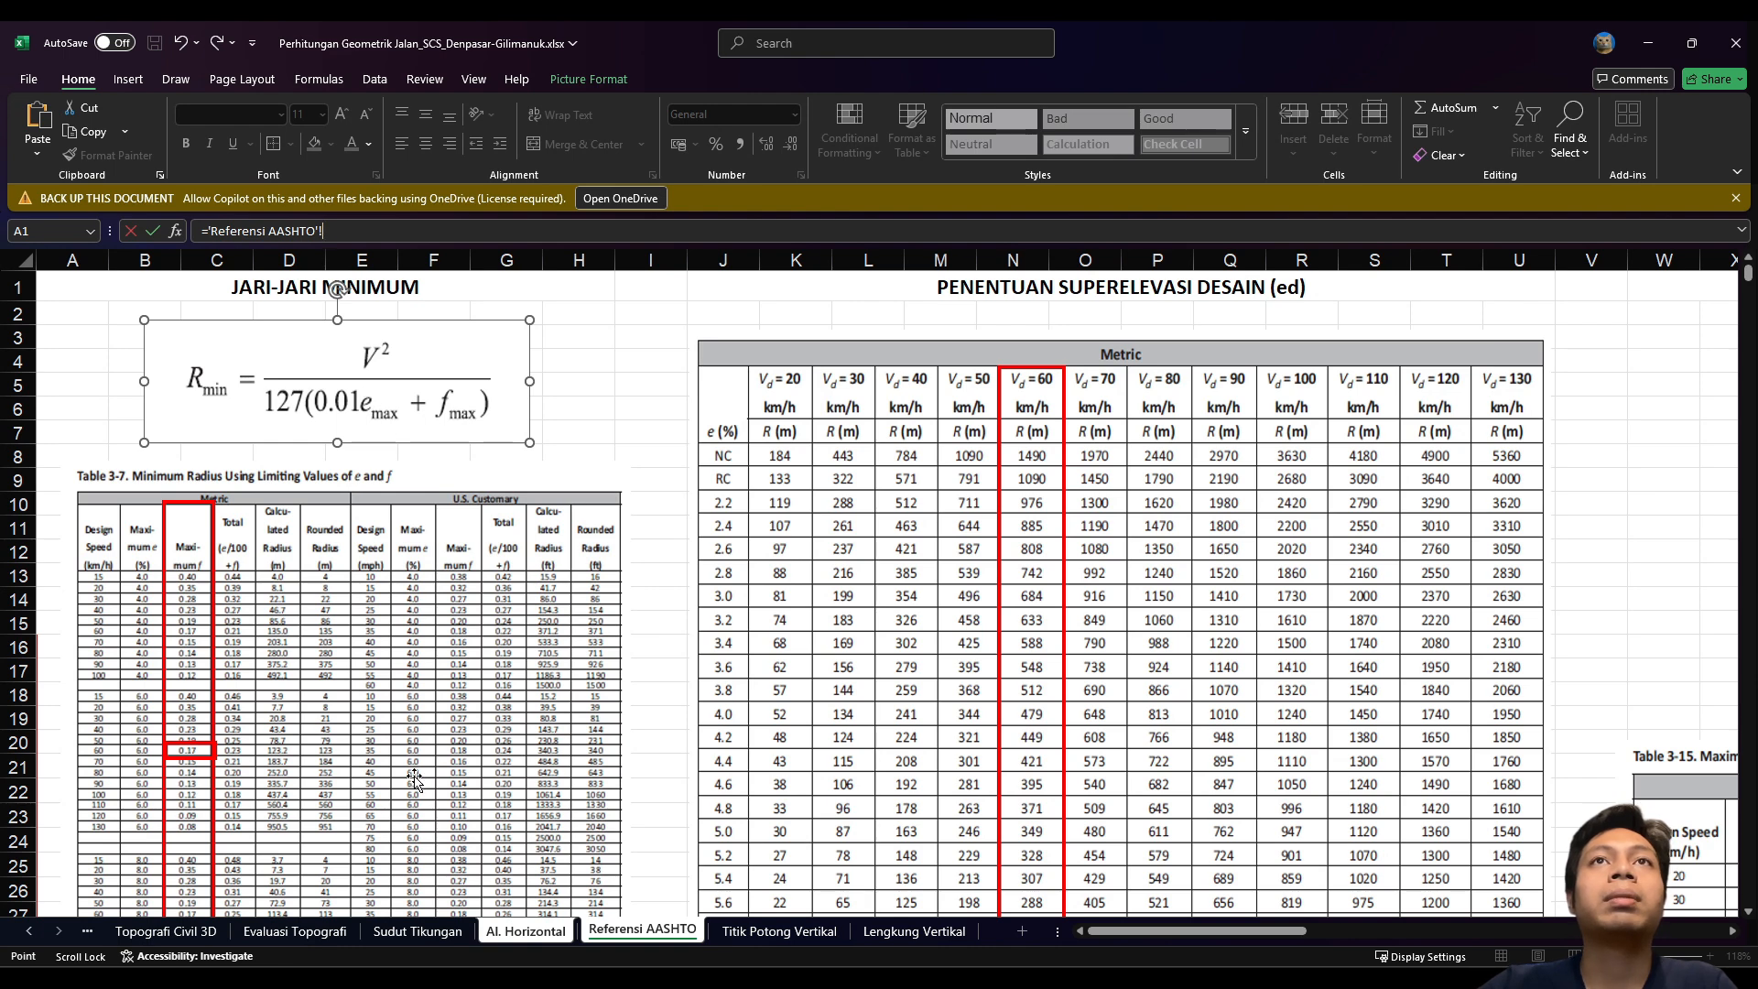
pyautogui.click(413, 931)
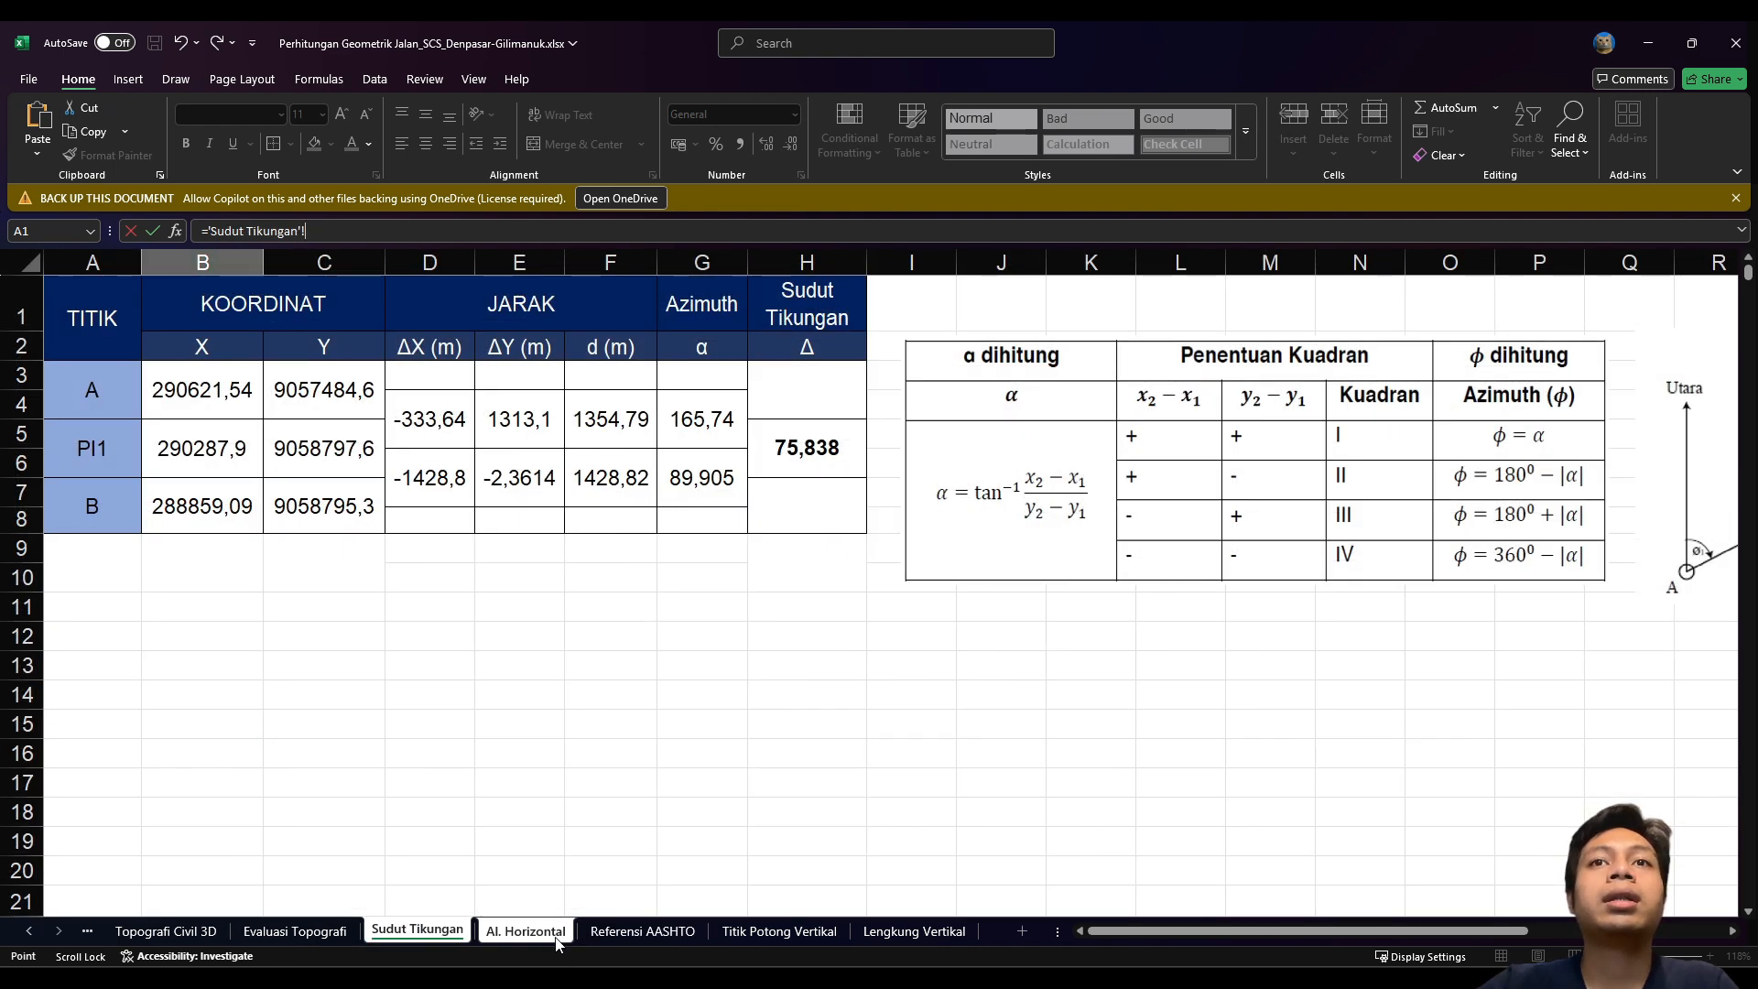
pyautogui.click(527, 930)
pyautogui.press('Escape')
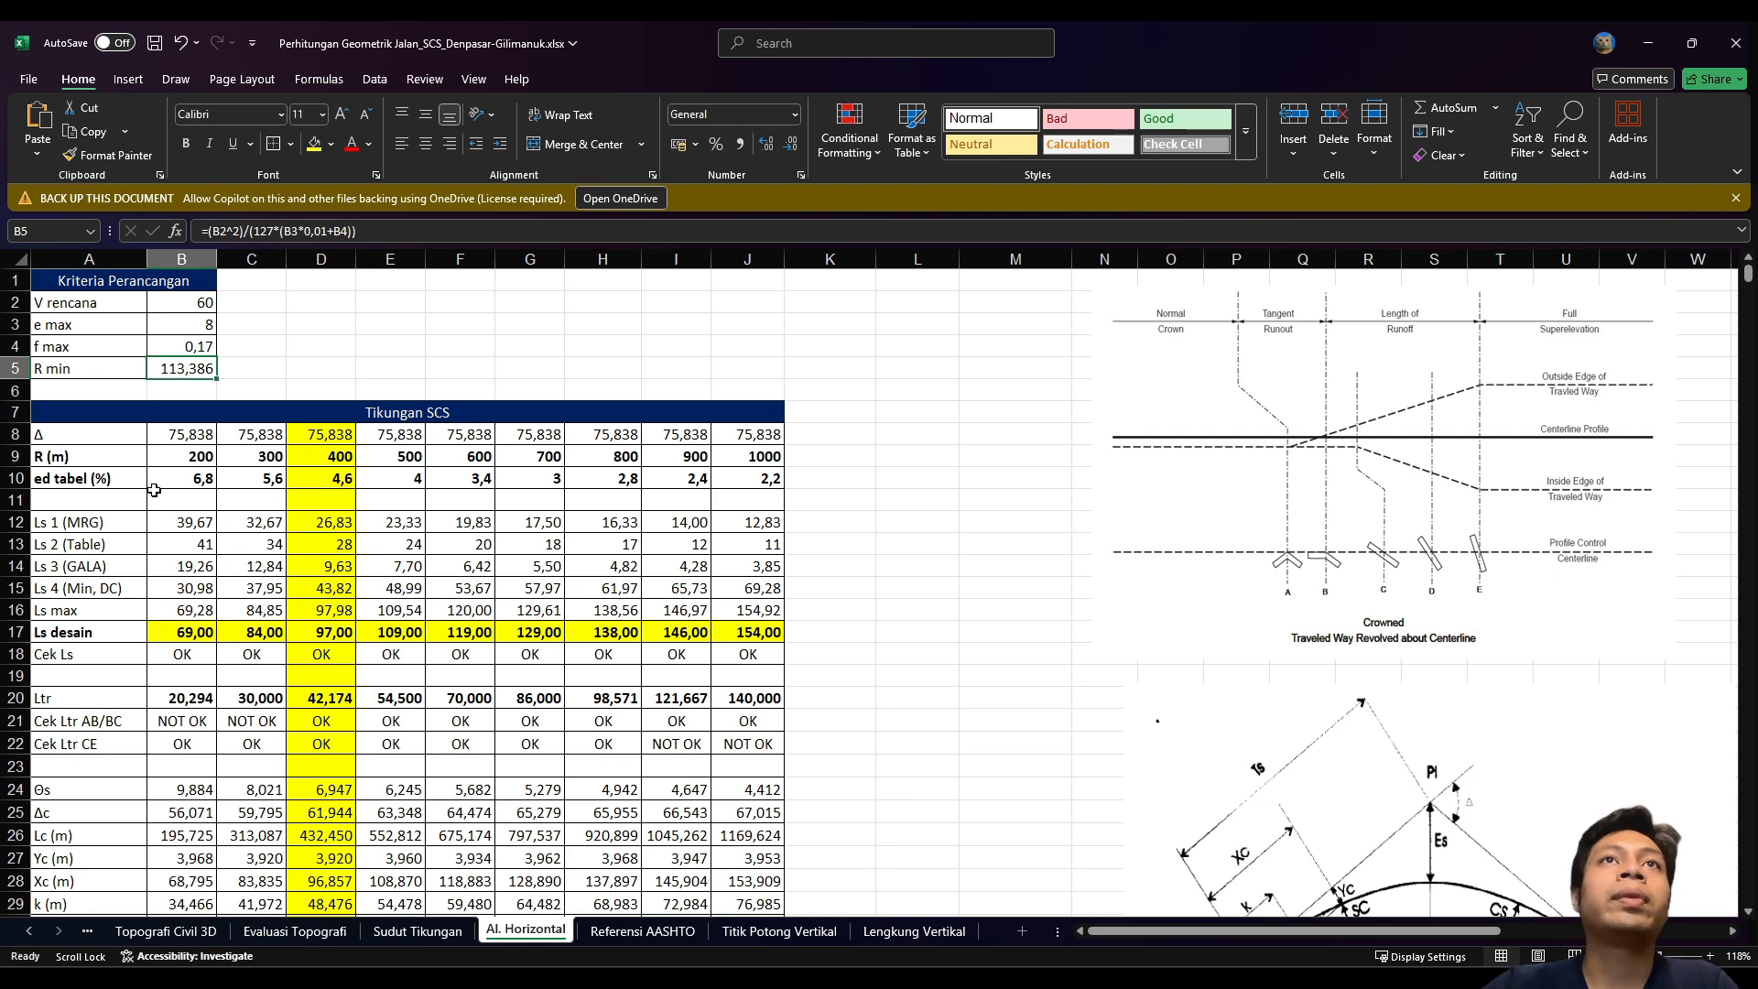
# Step: Trace the design speed, design Ls in D17 and the row 8 Δ bend angle sources
pyautogui.click(179, 297)
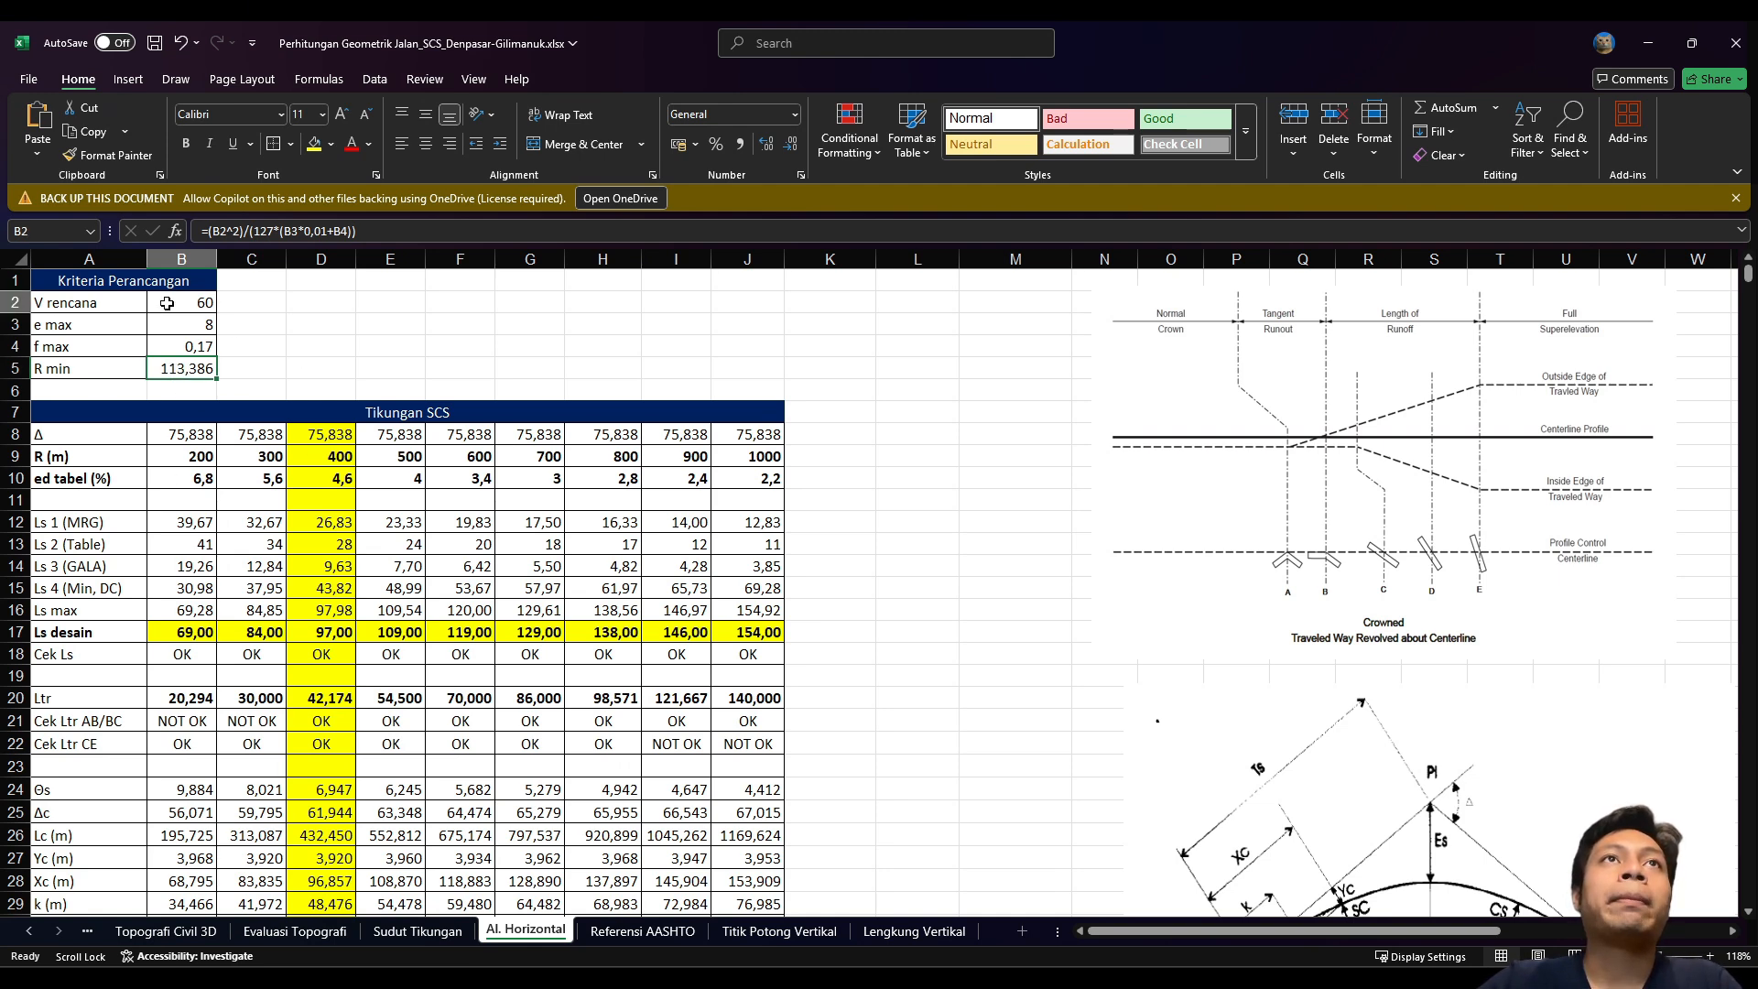
pyautogui.scroll(-5, 213, 477)
pyautogui.scroll(5, 214, 477)
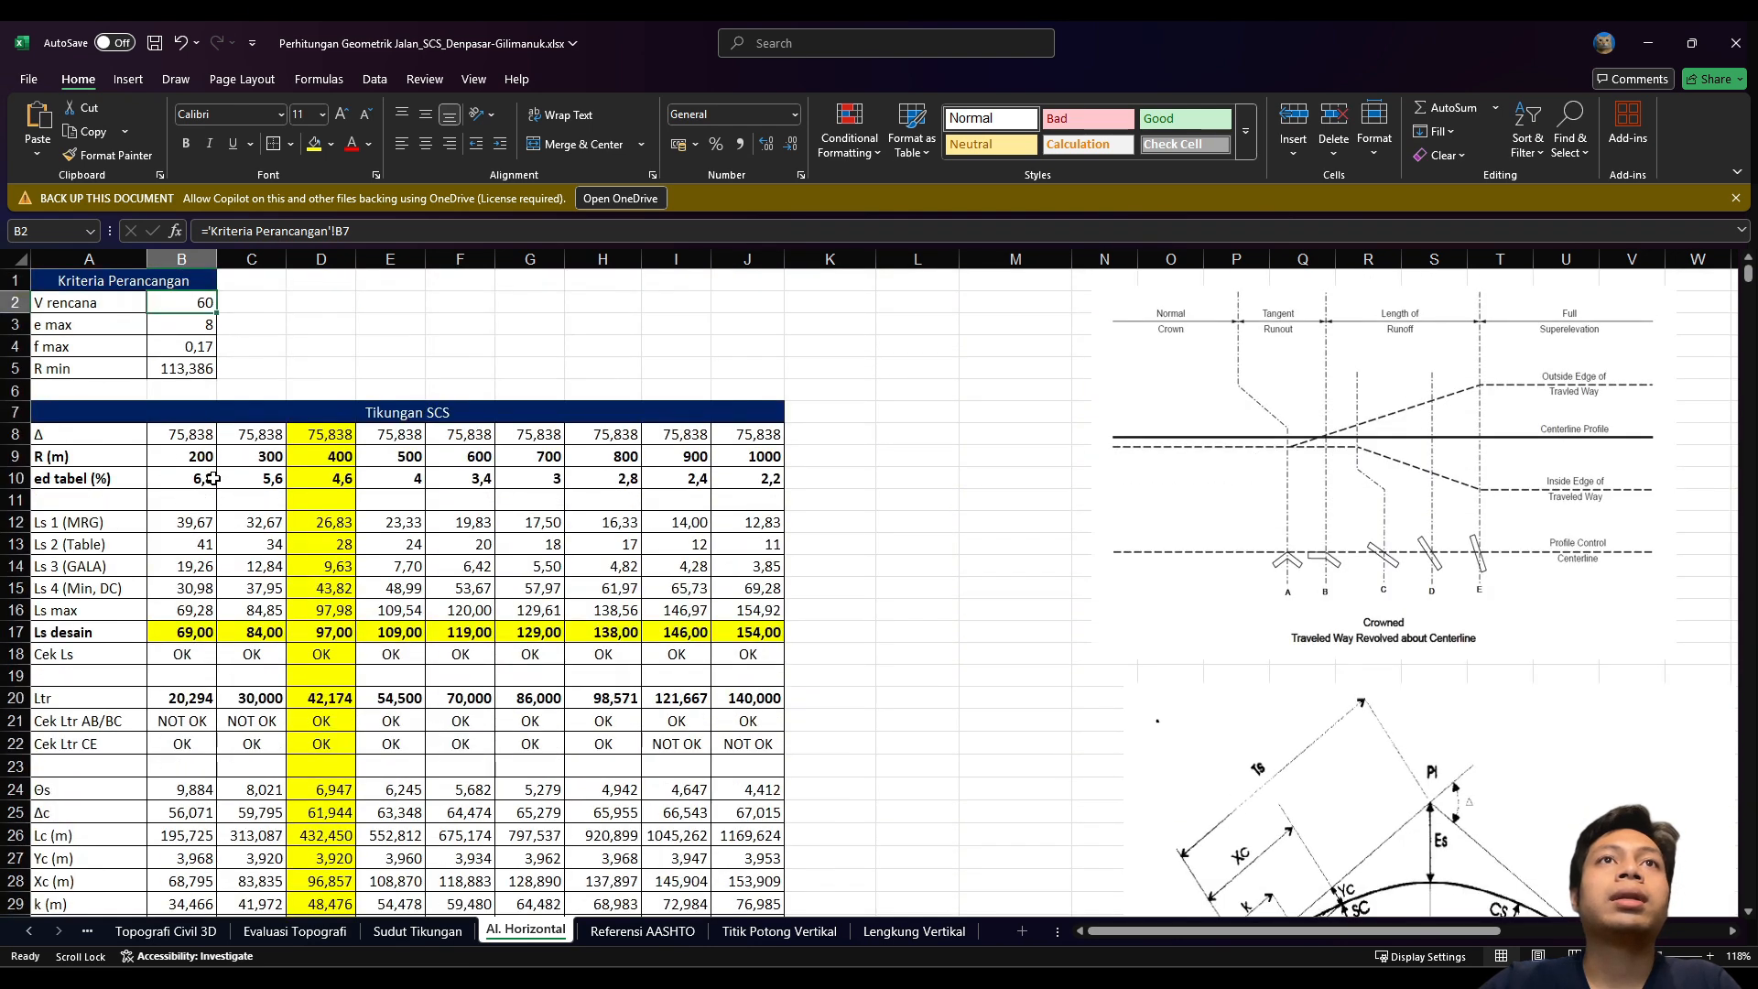
pyautogui.click(331, 631)
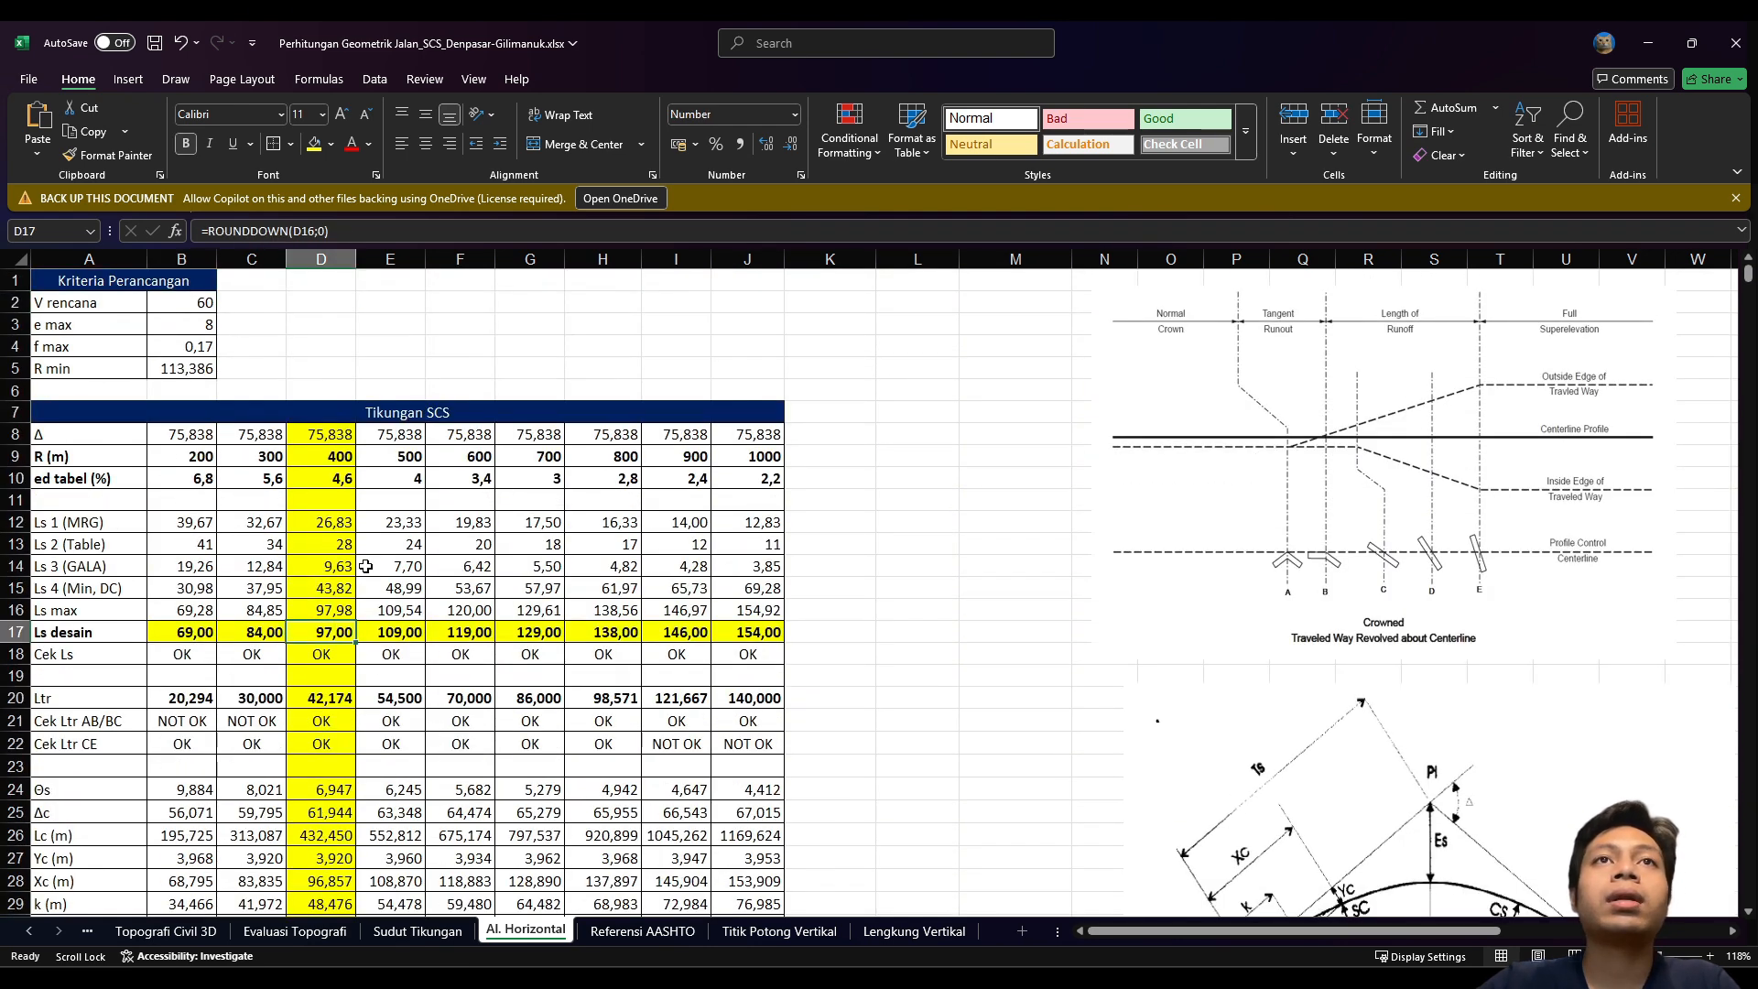
pyautogui.click(303, 436)
pyautogui.click(103, 434)
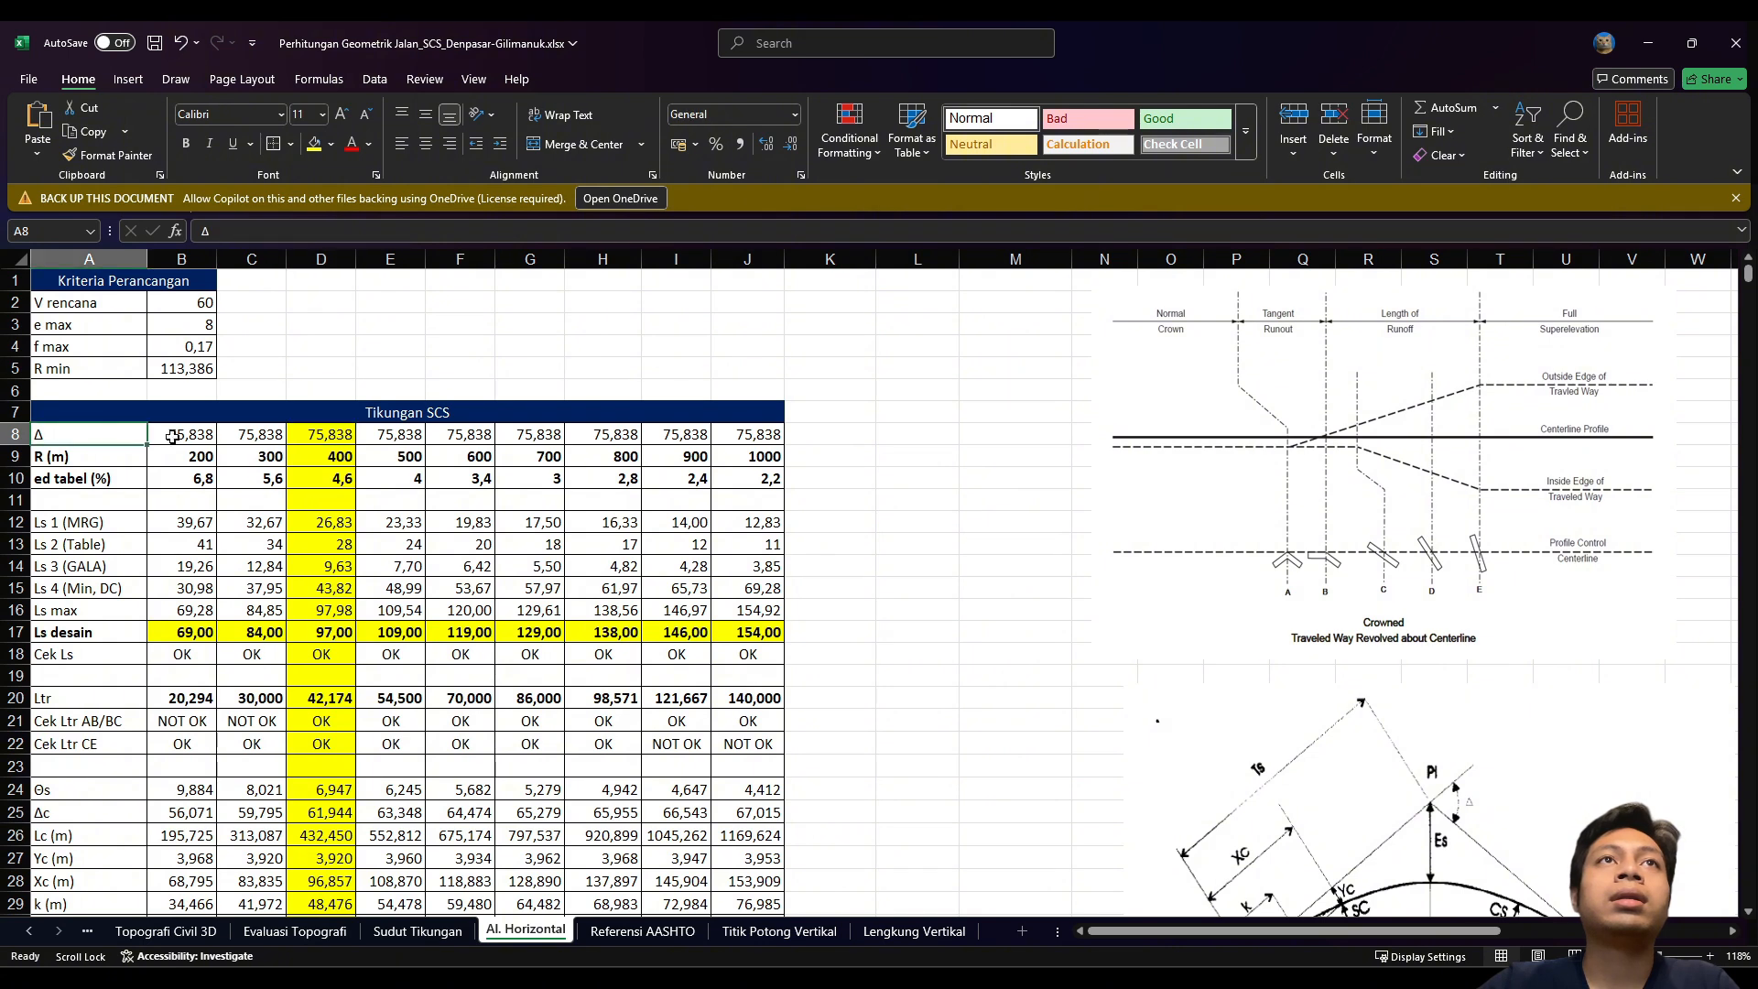
pyautogui.click(277, 440)
pyautogui.click(326, 439)
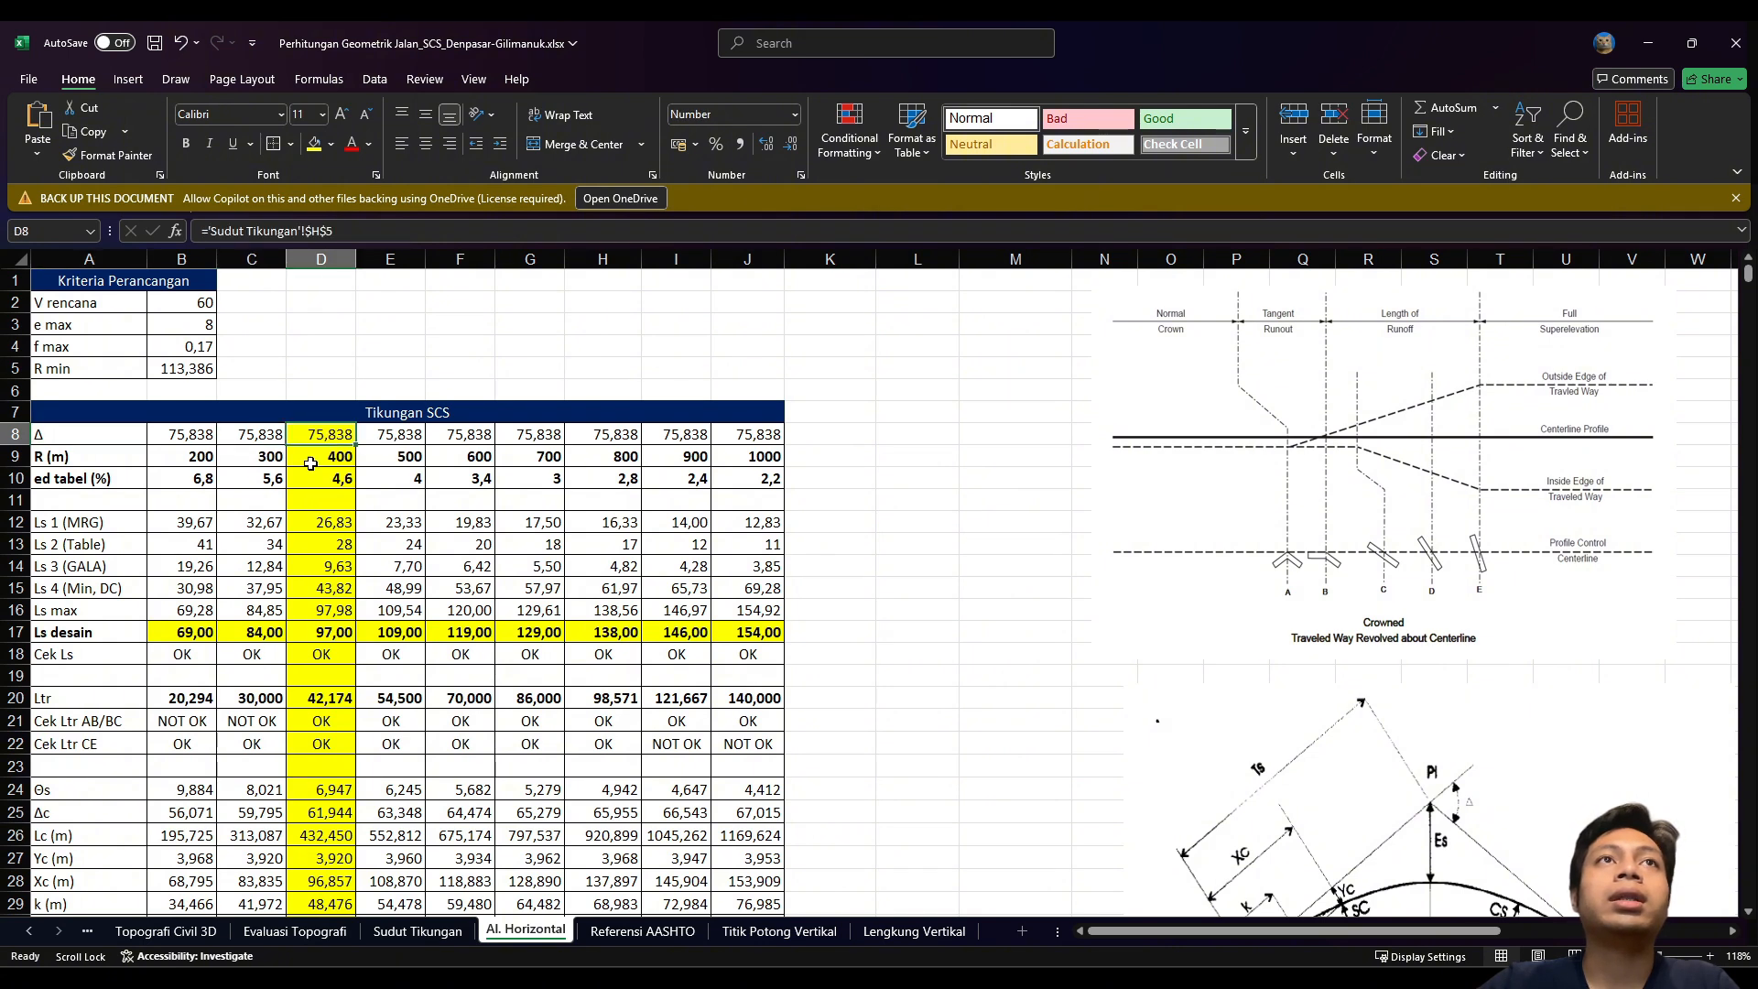
pyautogui.click(129, 440)
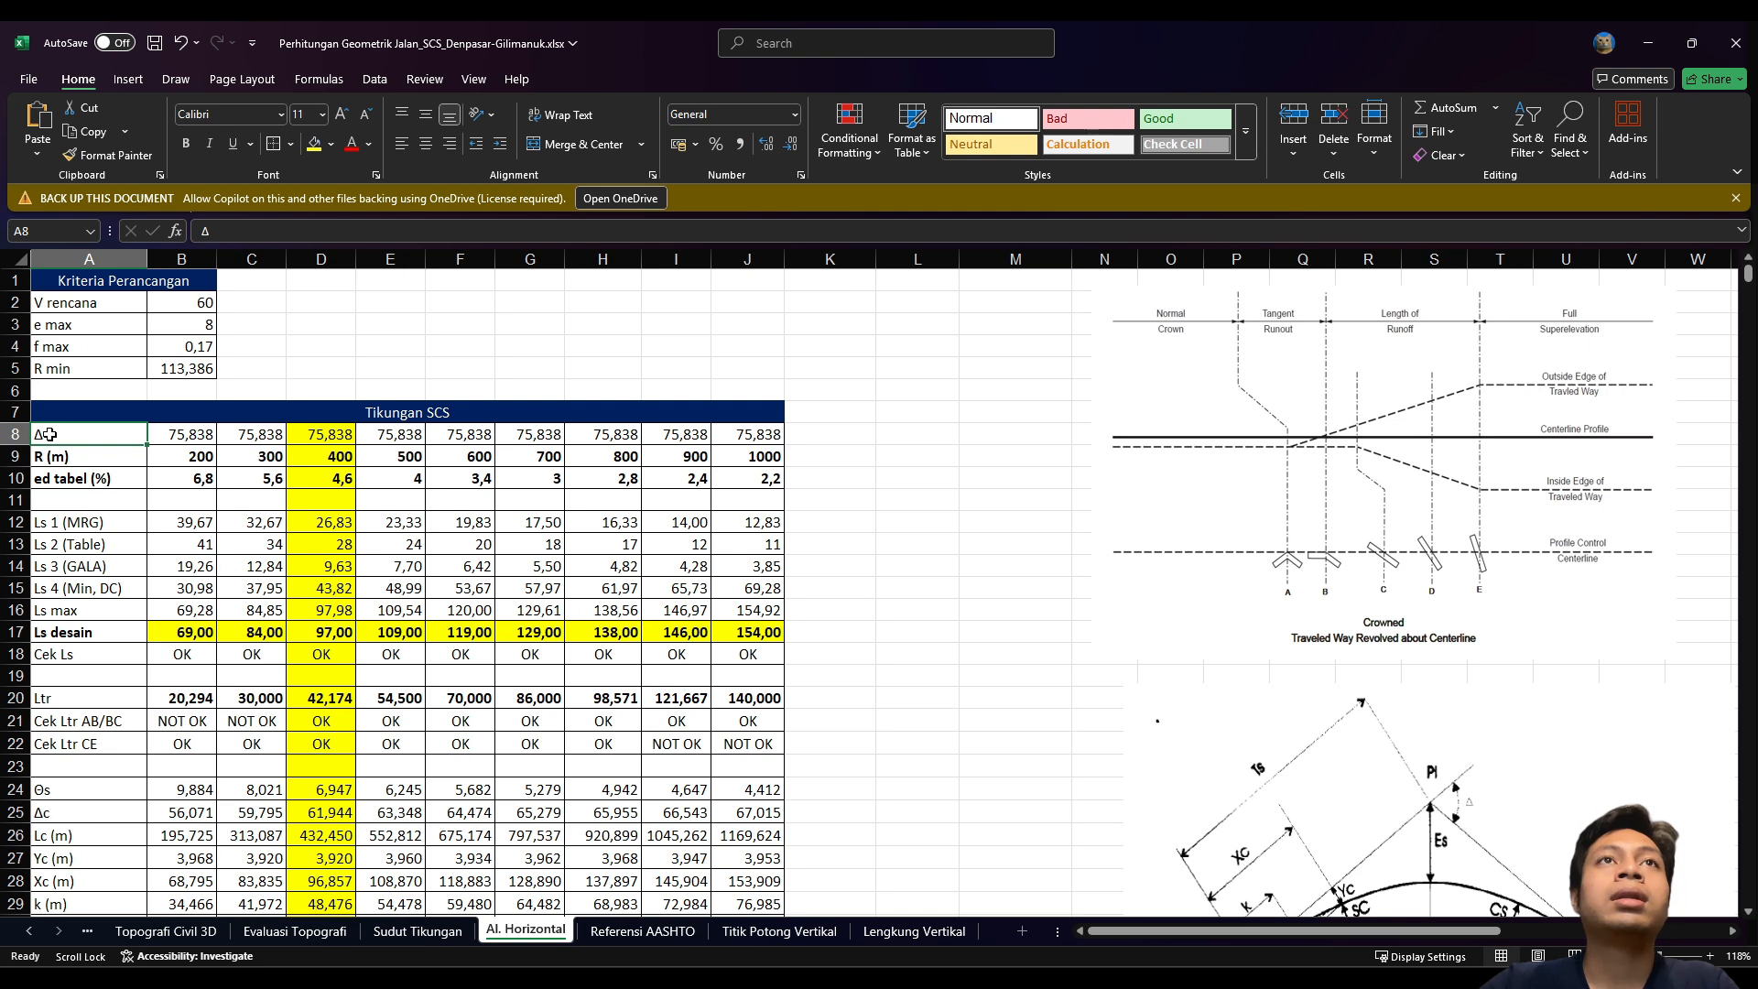
pyautogui.click(403, 930)
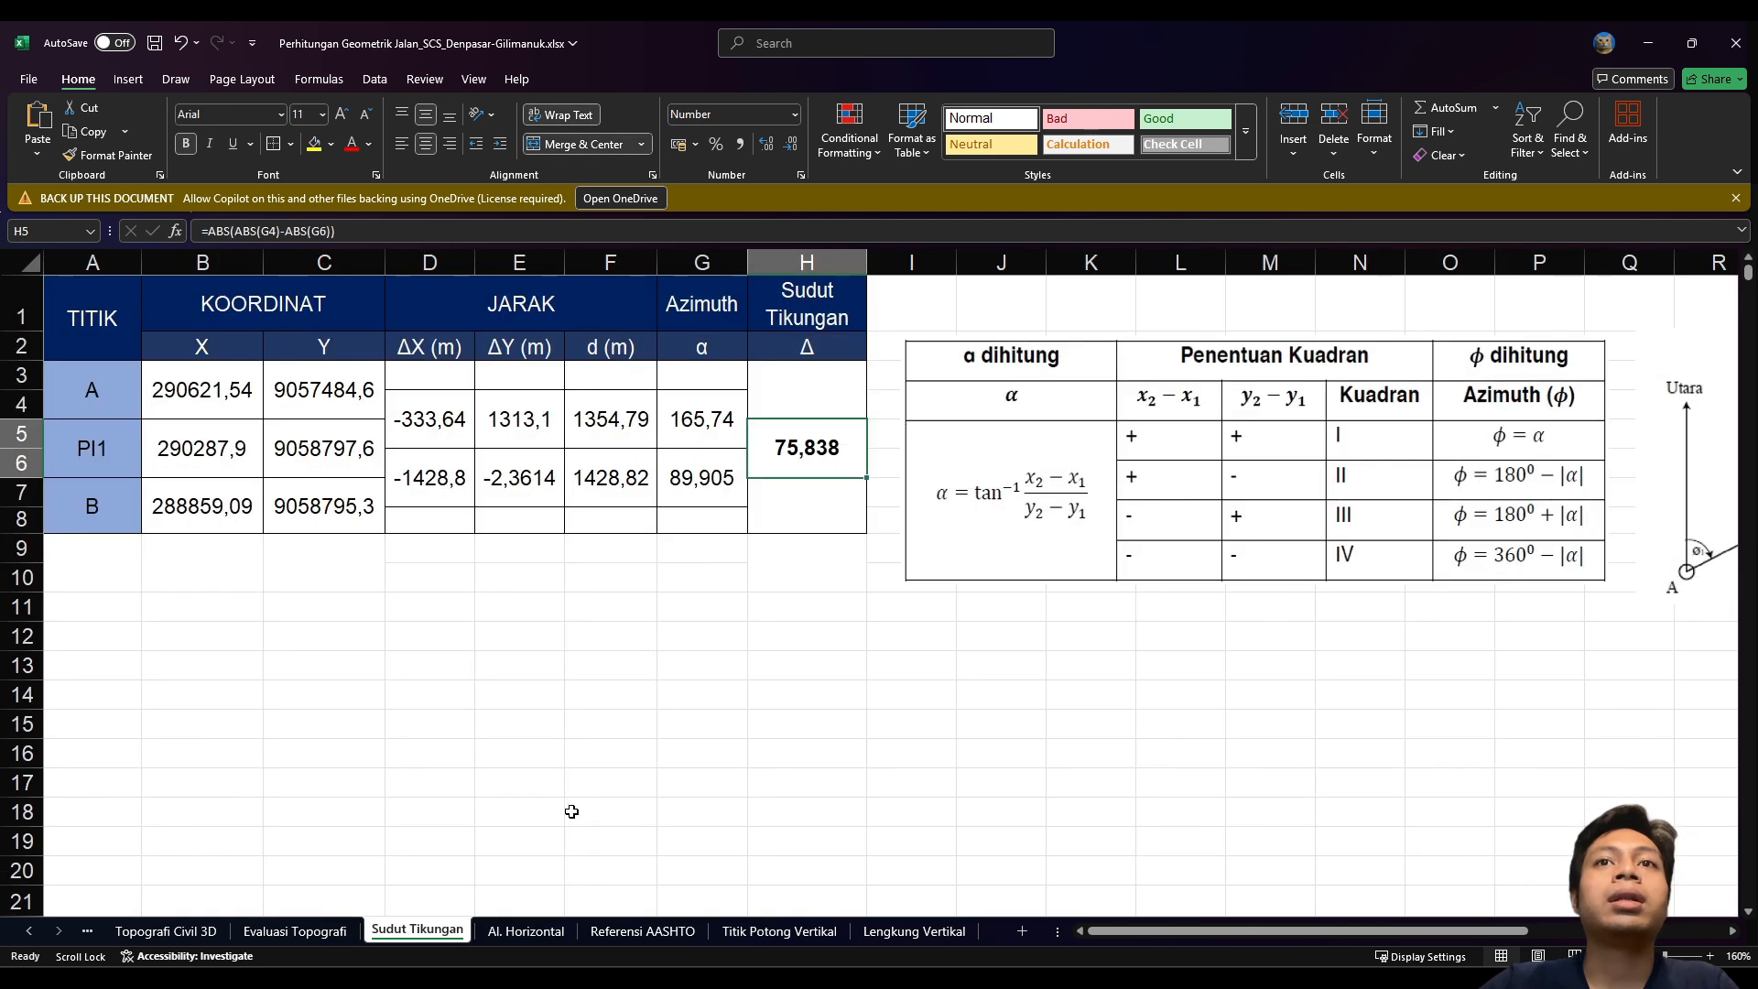
# Step: On Al. Horizontal, review the row 9 radii (200–1000 m) and the 6,8 design superelevation in B10
pyautogui.click(701, 607)
pyautogui.click(91, 452)
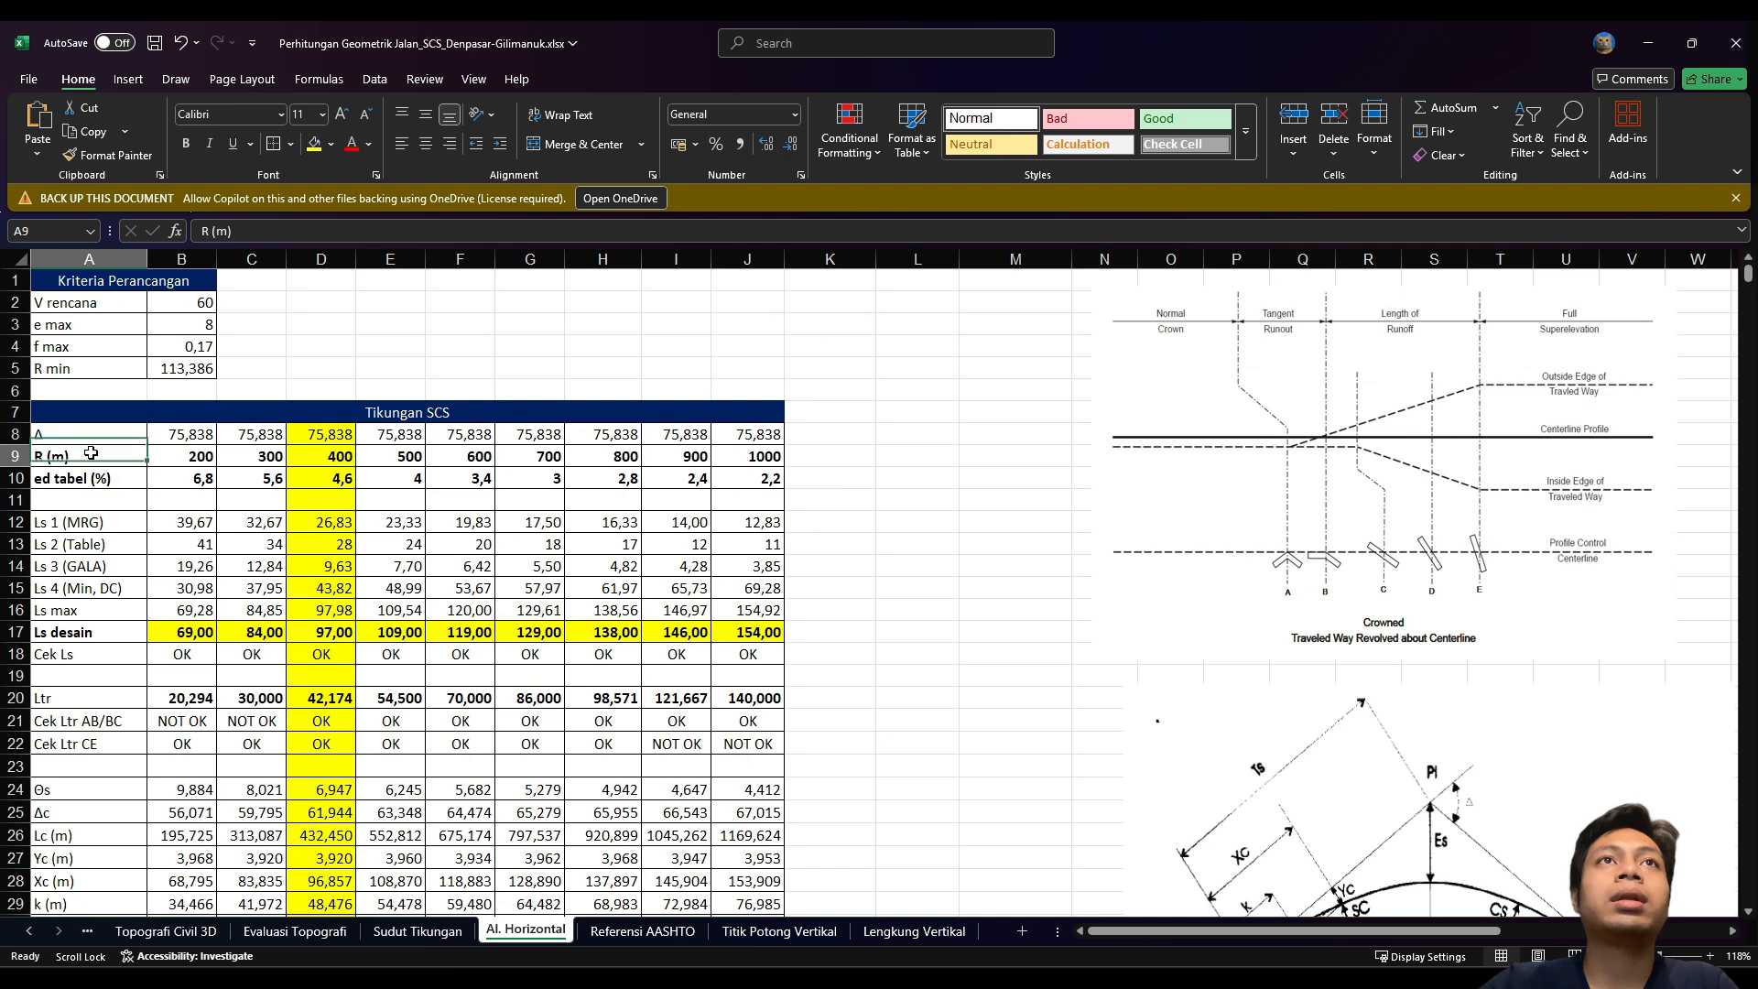
pyautogui.click(183, 455)
pyautogui.click(261, 455)
pyautogui.click(304, 456)
pyautogui.click(446, 455)
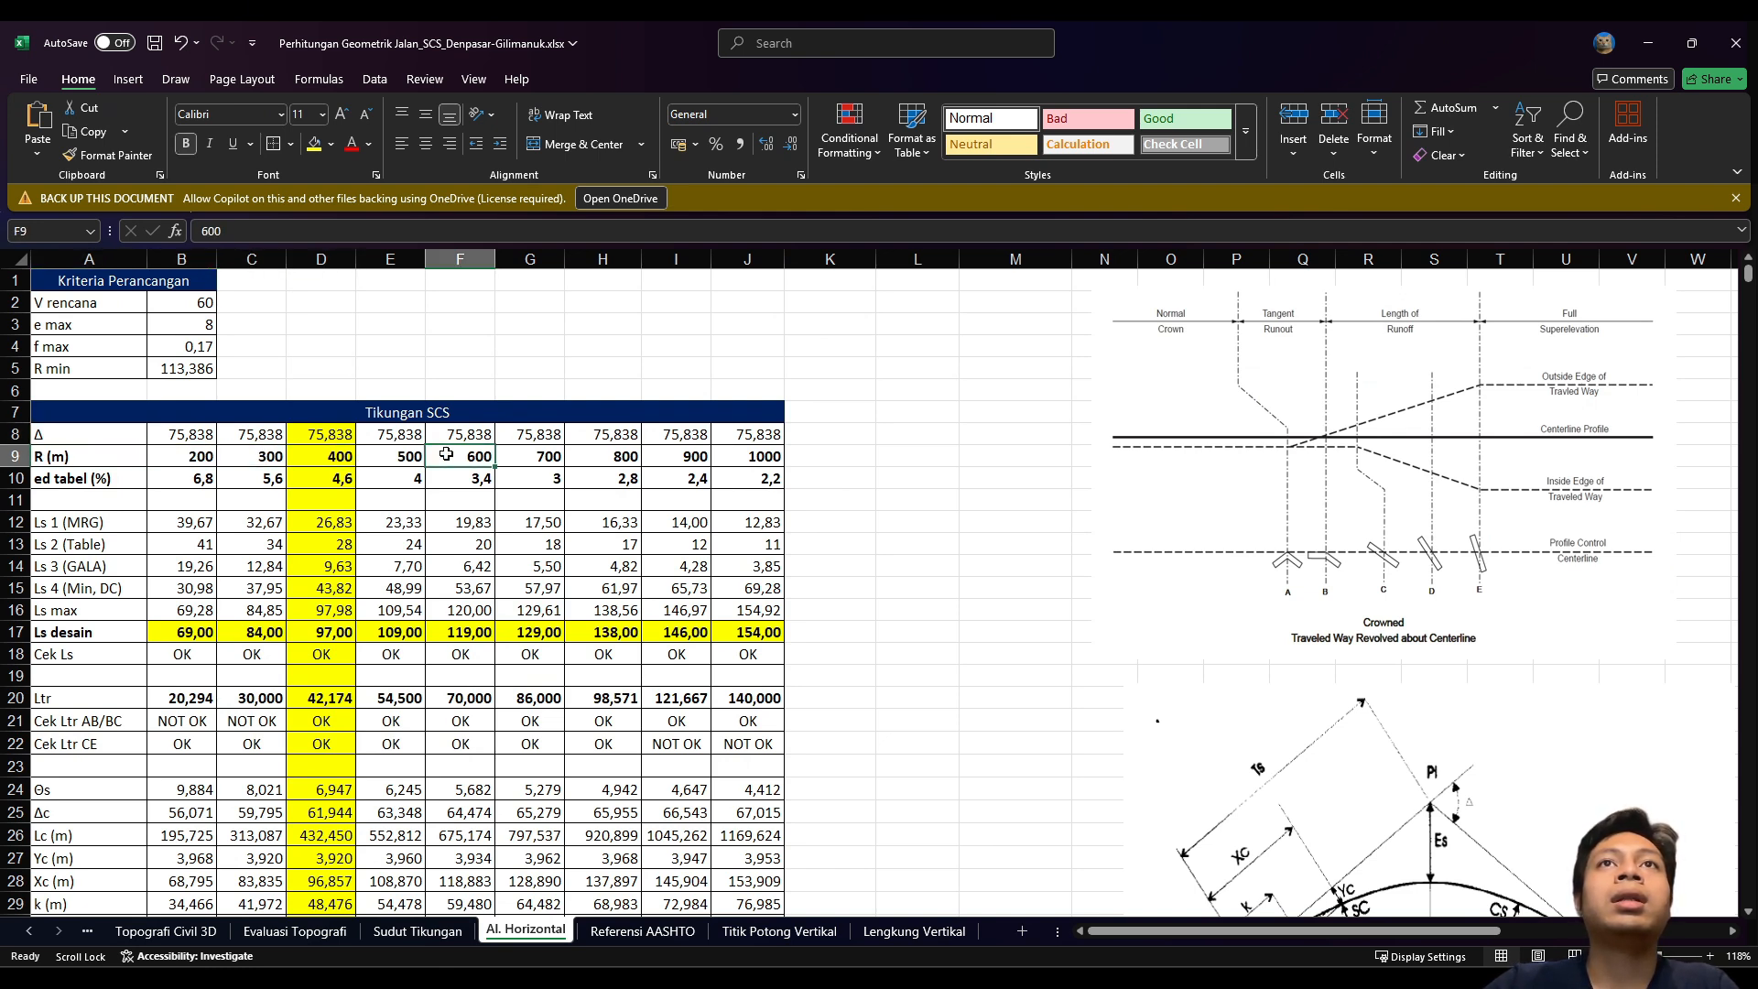
pyautogui.click(733, 462)
pyautogui.click(308, 457)
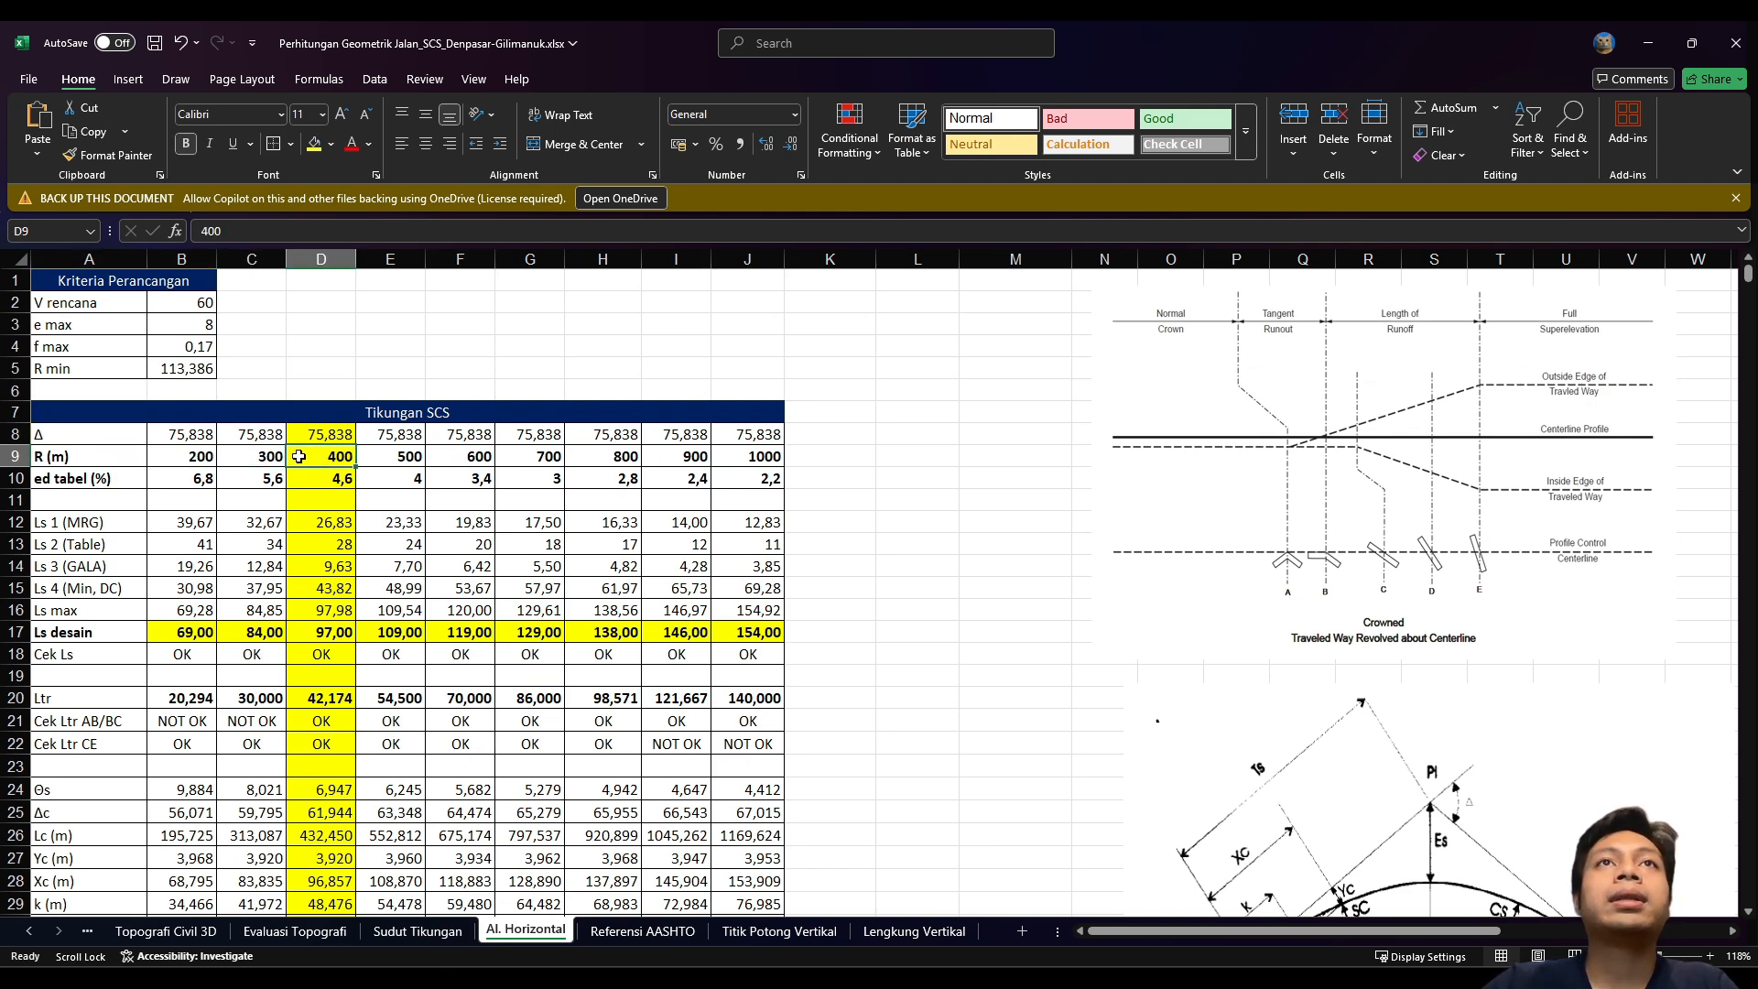
pyautogui.click(182, 458)
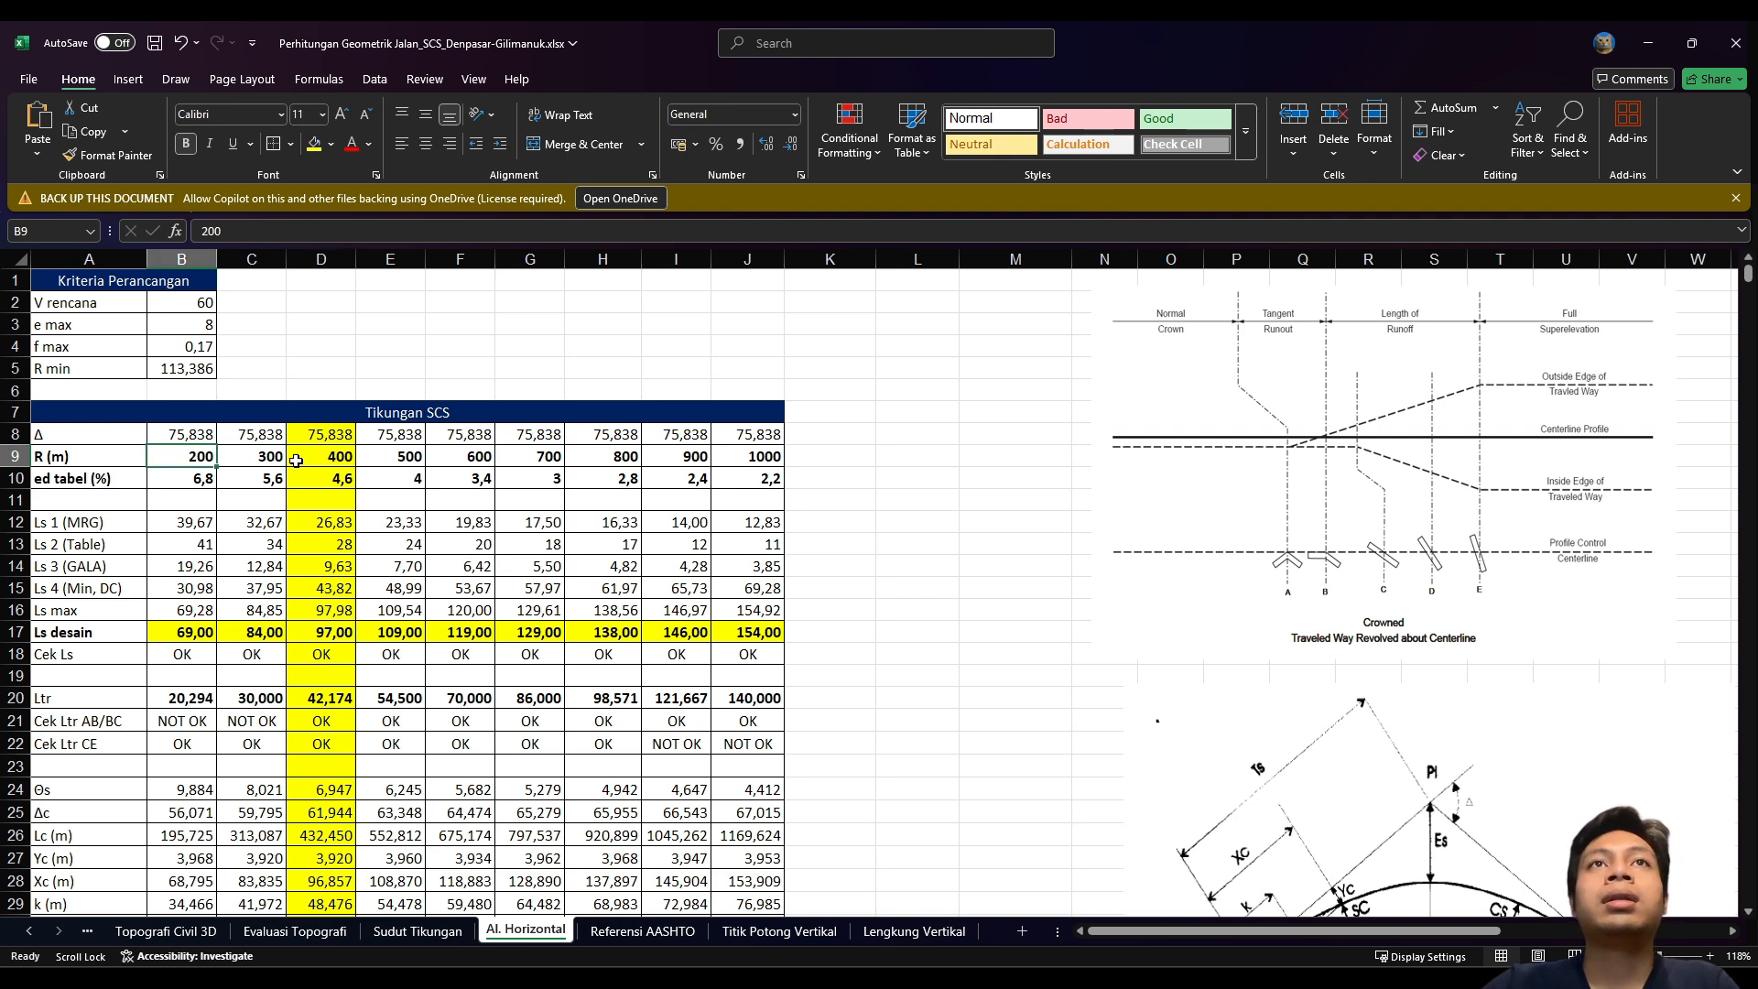
pyautogui.click(178, 478)
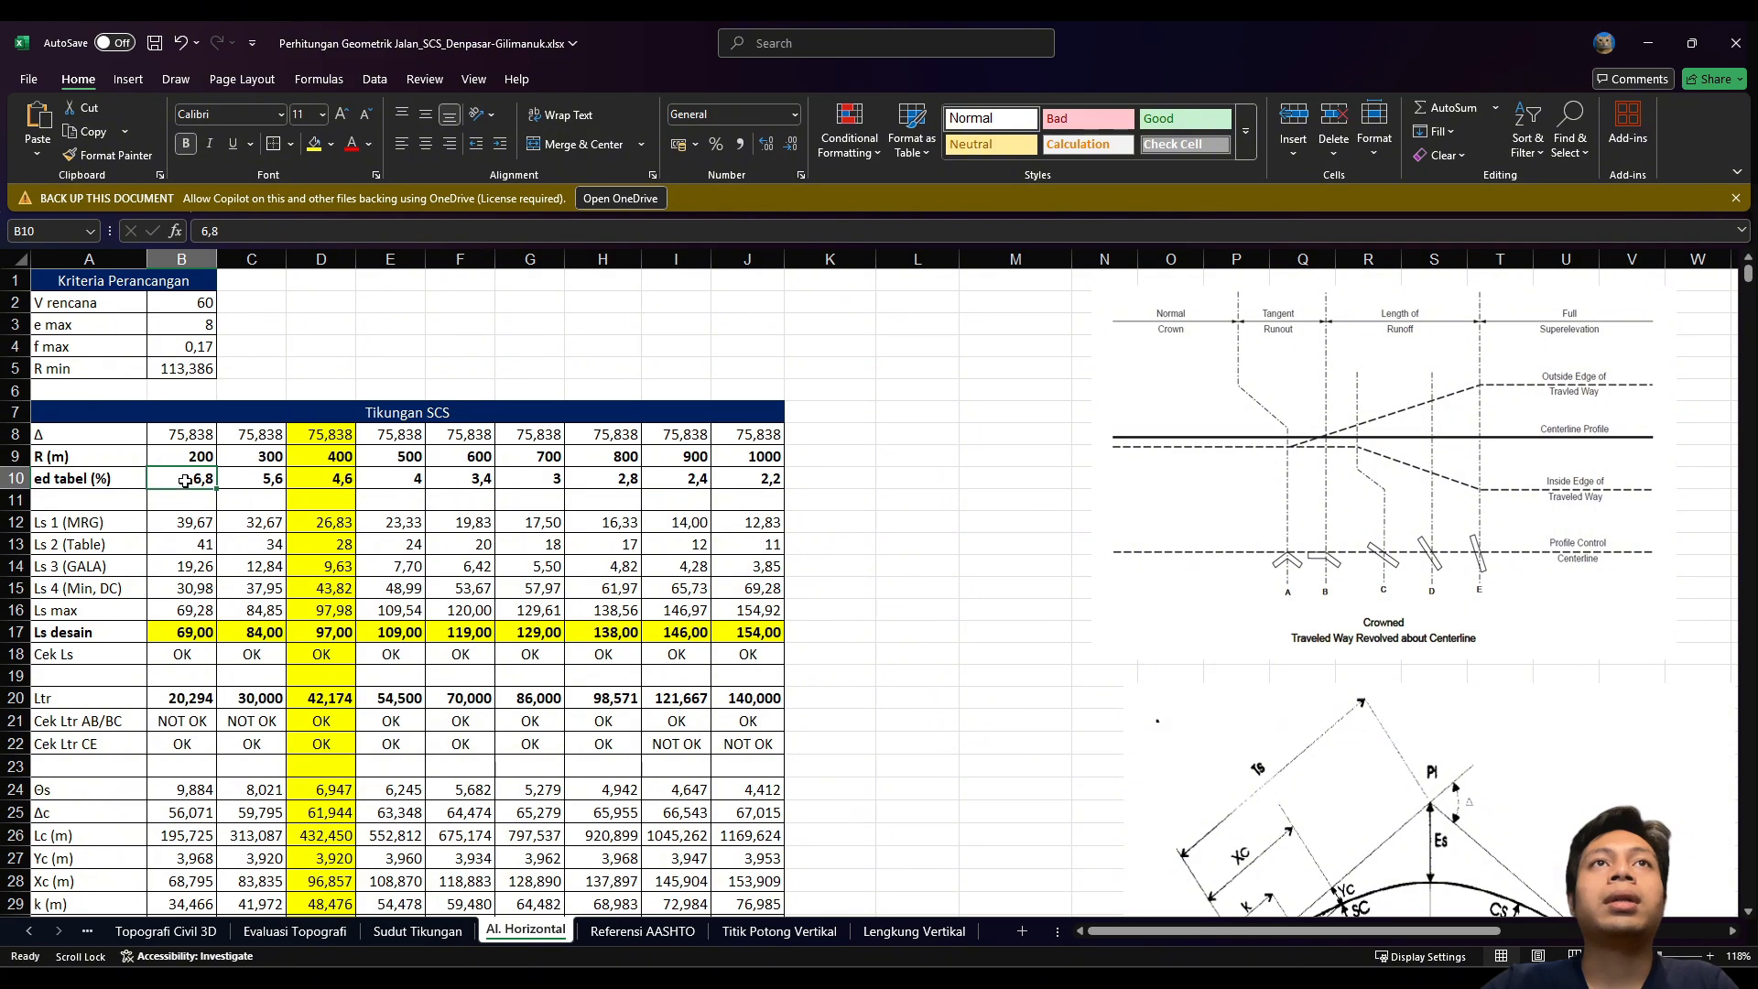
# Step: Scroll through the Referensi AASHTO superelevation tables, then return to Al. Horizontal's 800 m radius
pyautogui.click(682, 931)
pyautogui.scroll(-3, 1099, 552)
pyautogui.scroll(-6, 1099, 552)
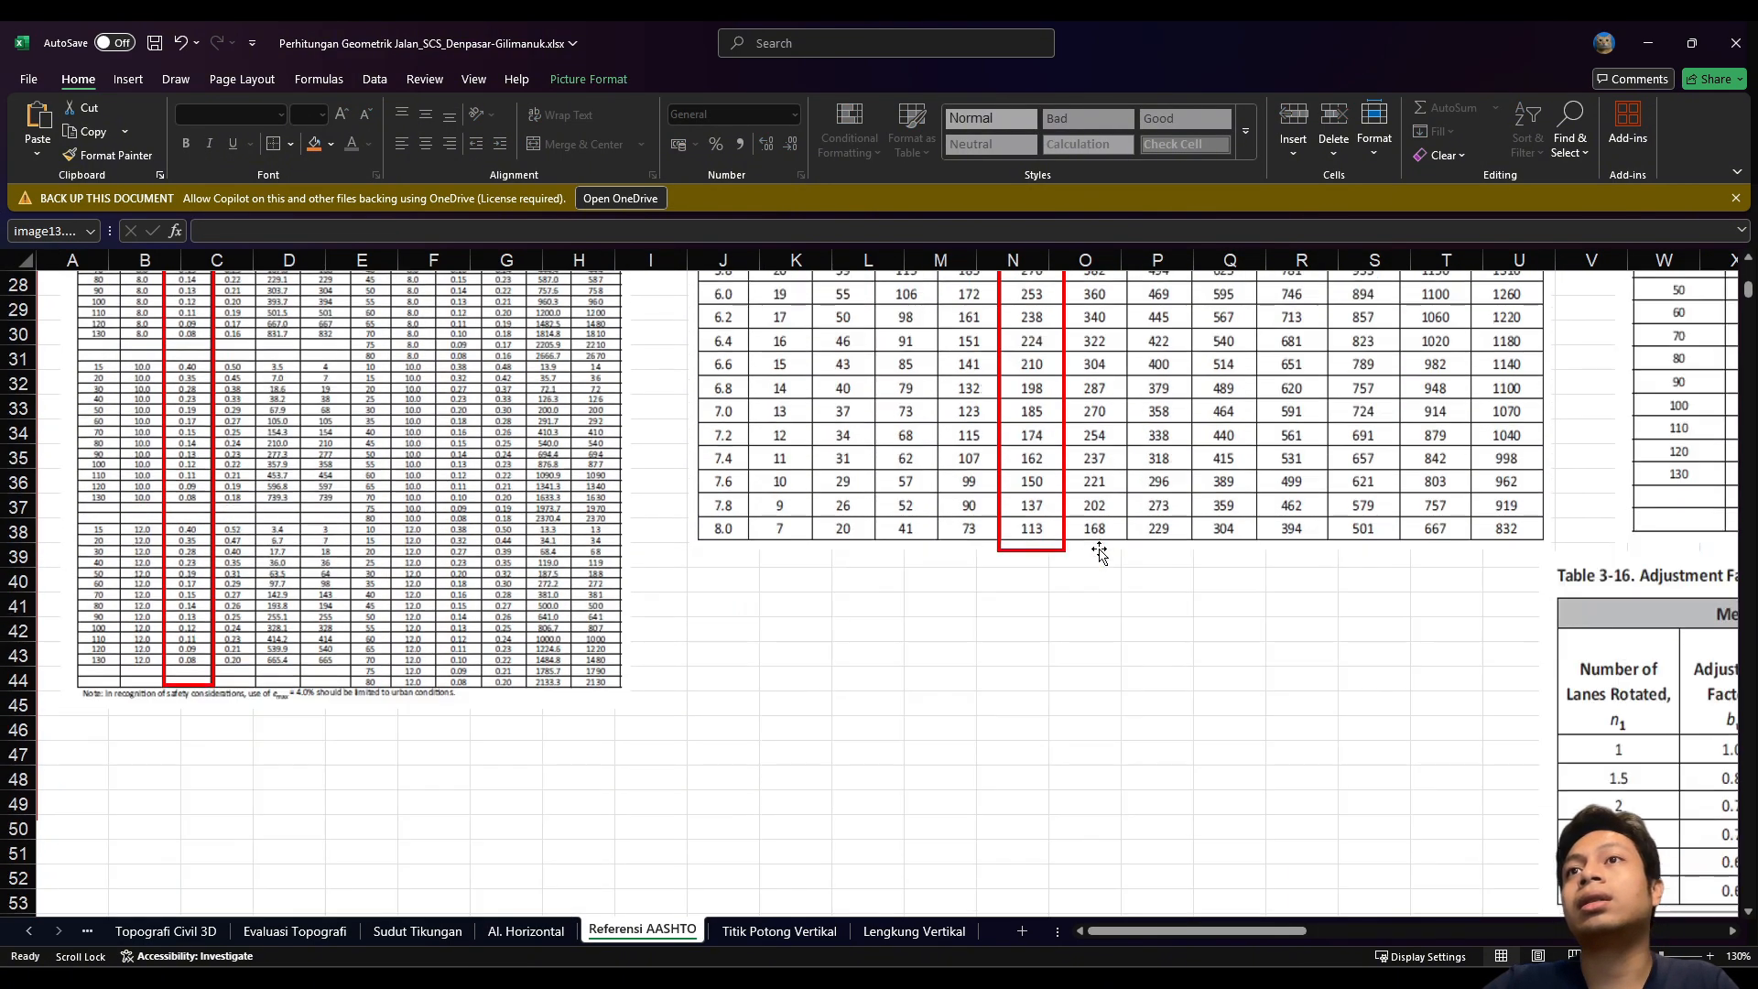
pyautogui.scroll(9, 1098, 552)
pyautogui.scroll(-4, 1099, 552)
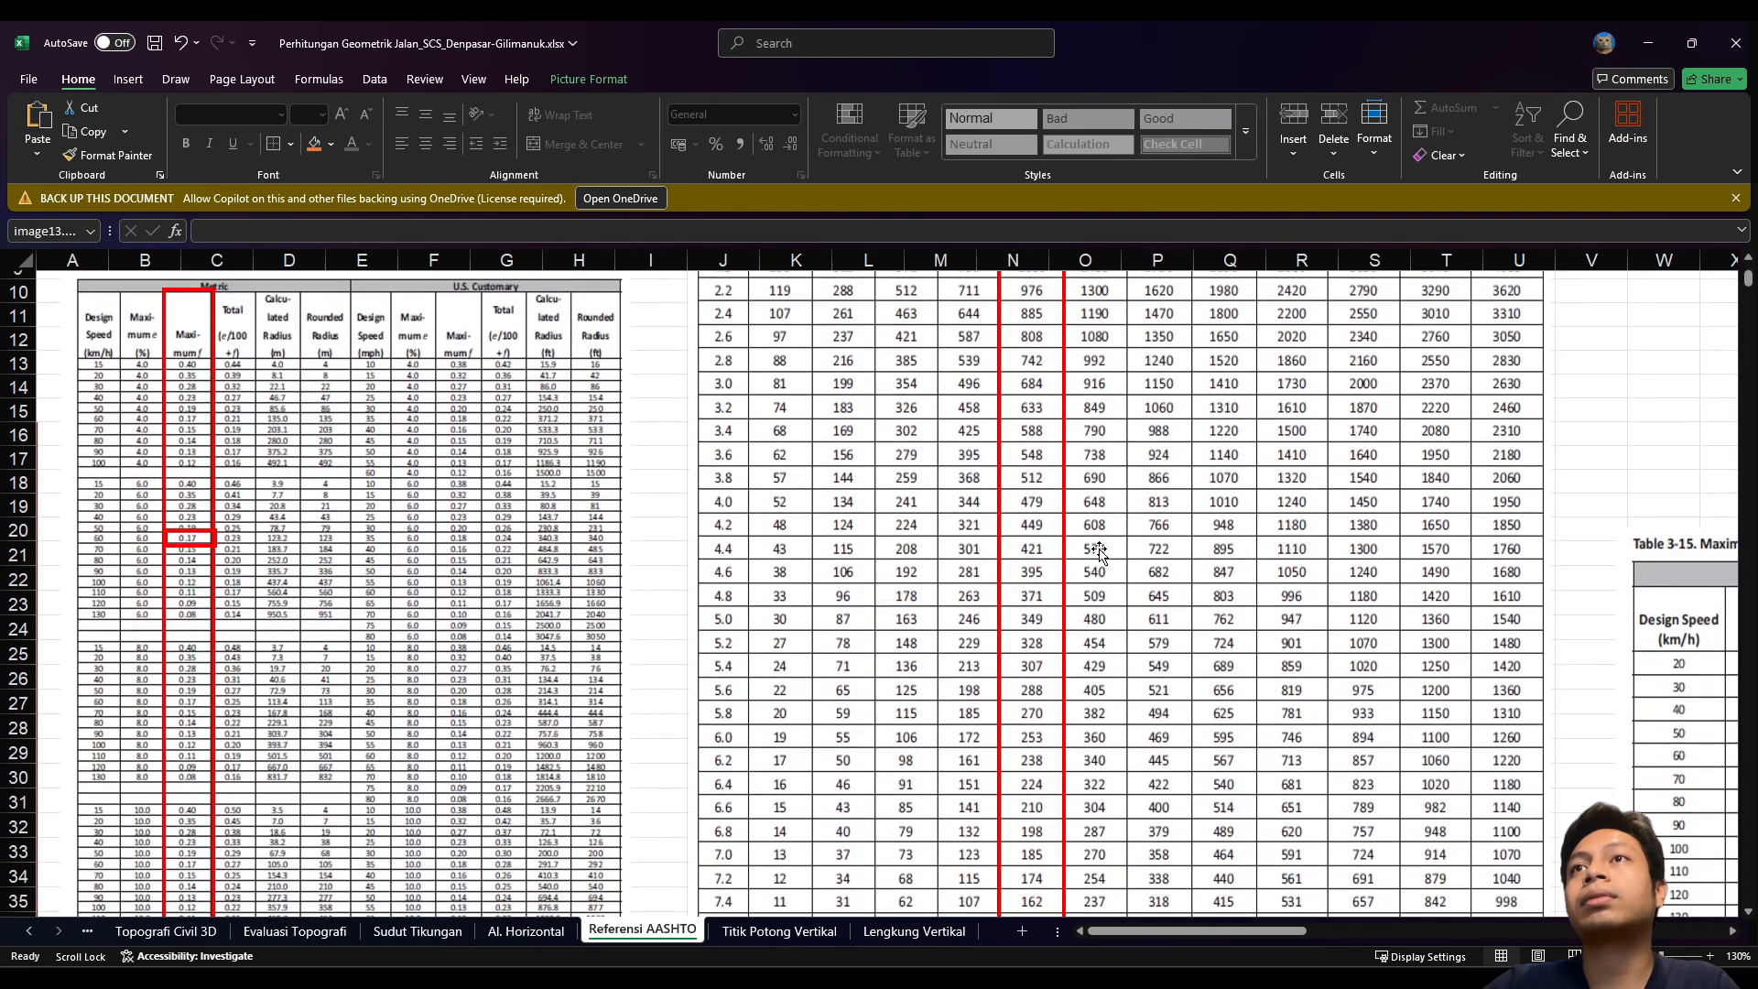
pyautogui.scroll(4, 1095, 553)
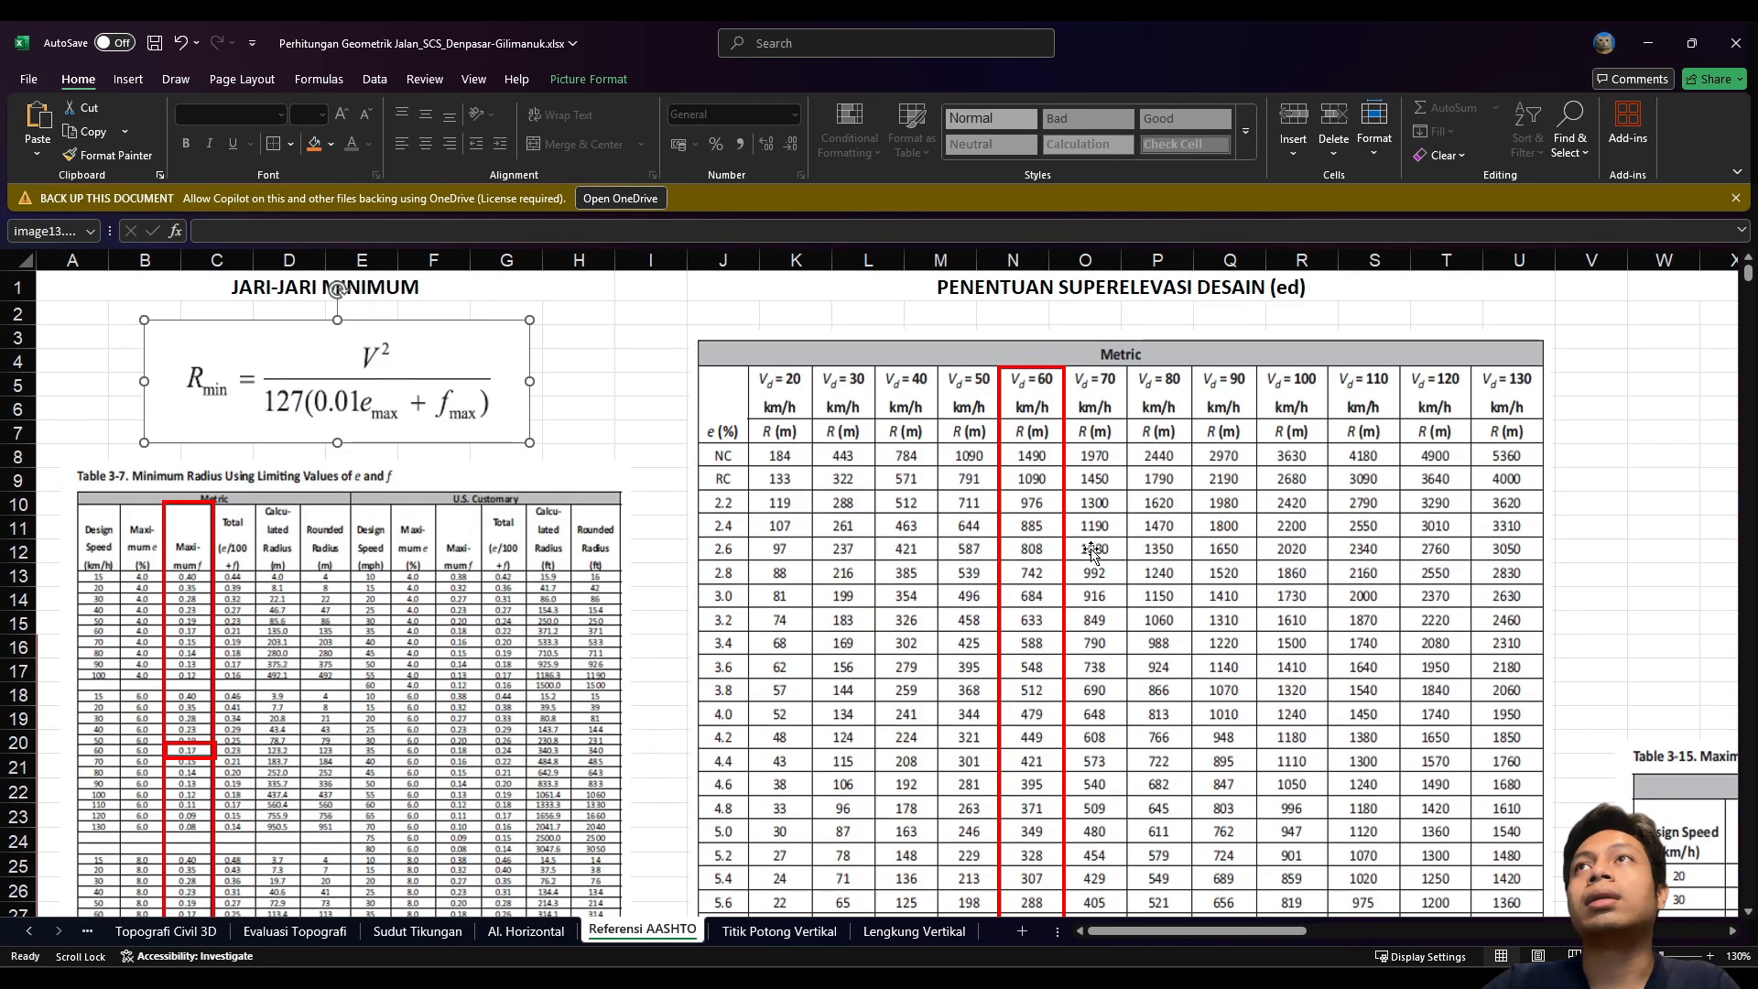
pyautogui.hscroll(1, 1044, 552)
pyautogui.scroll(-1, 943, 389)
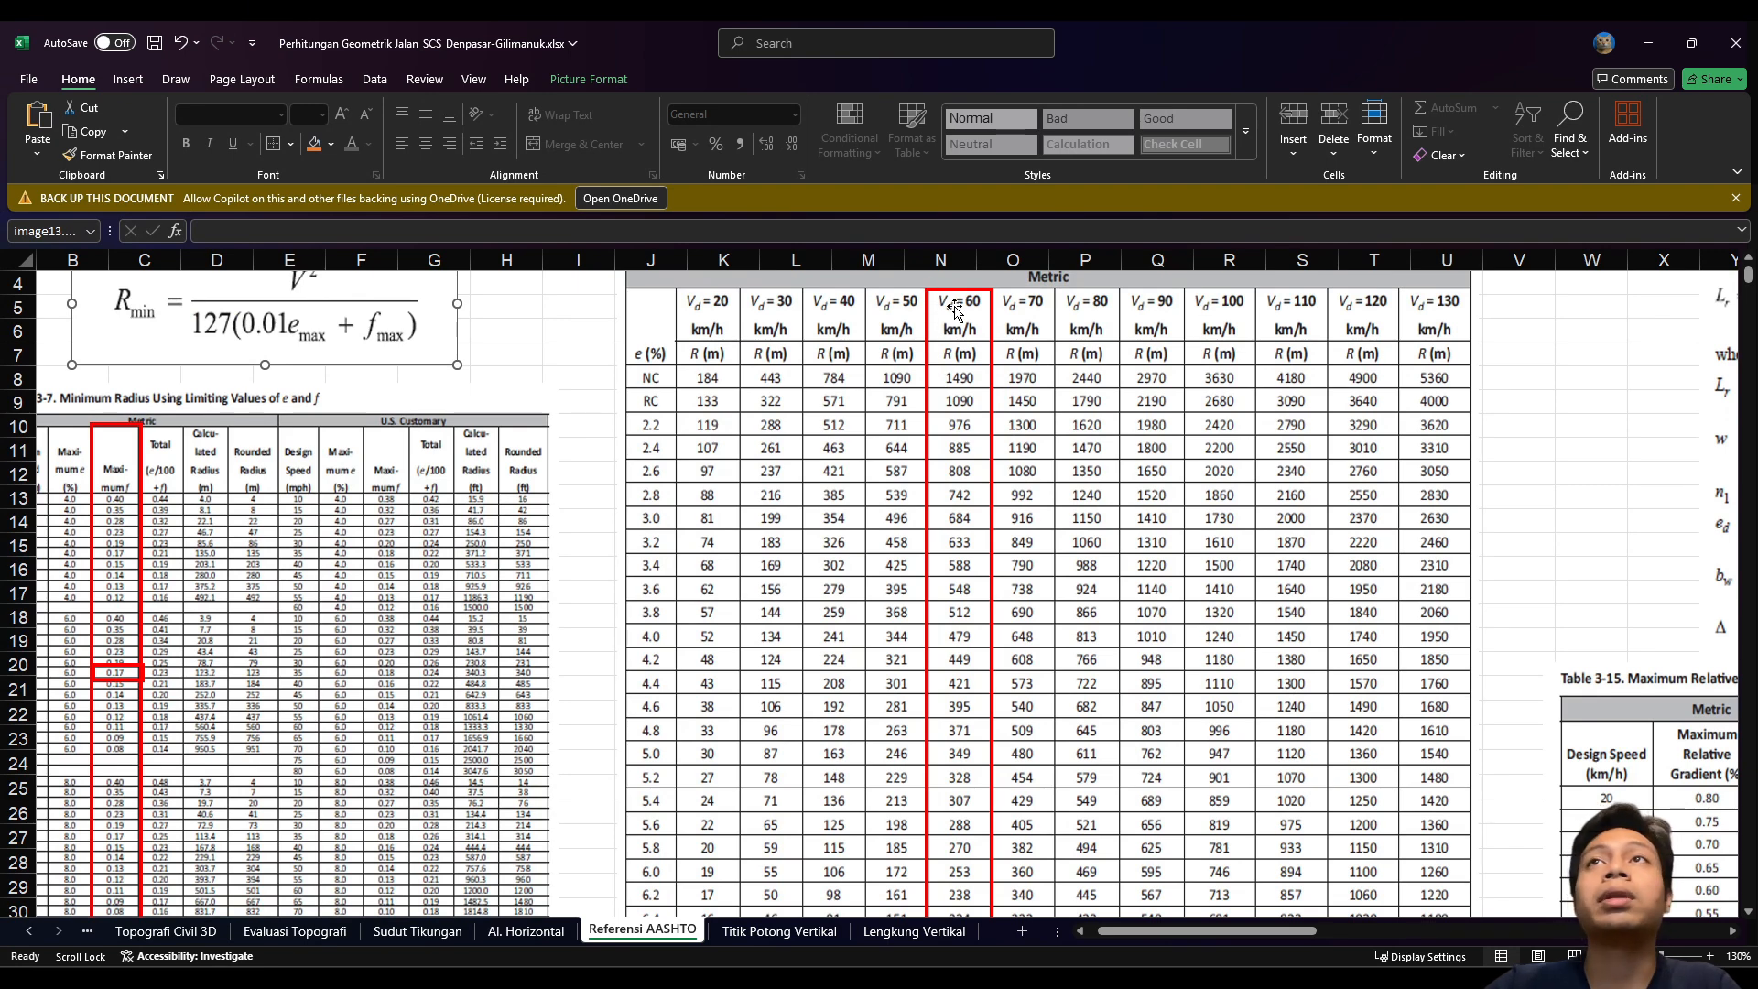
pyautogui.scroll(-1, 962, 596)
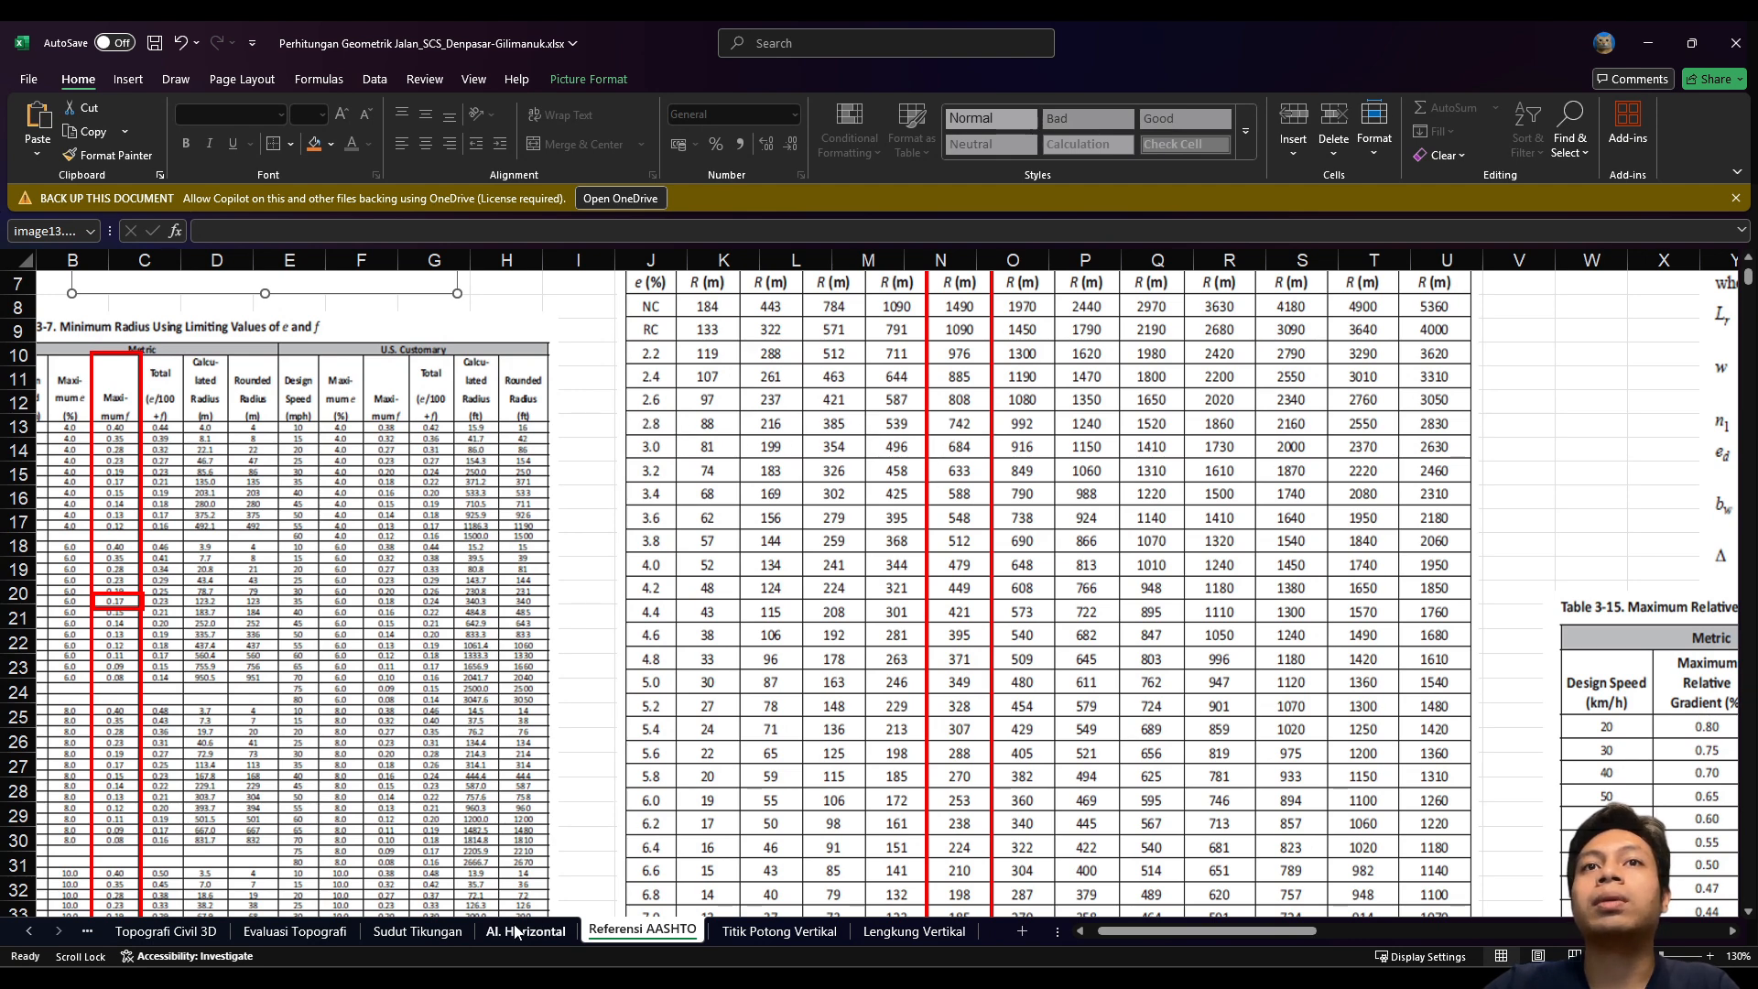
pyautogui.click(540, 931)
pyautogui.click(597, 460)
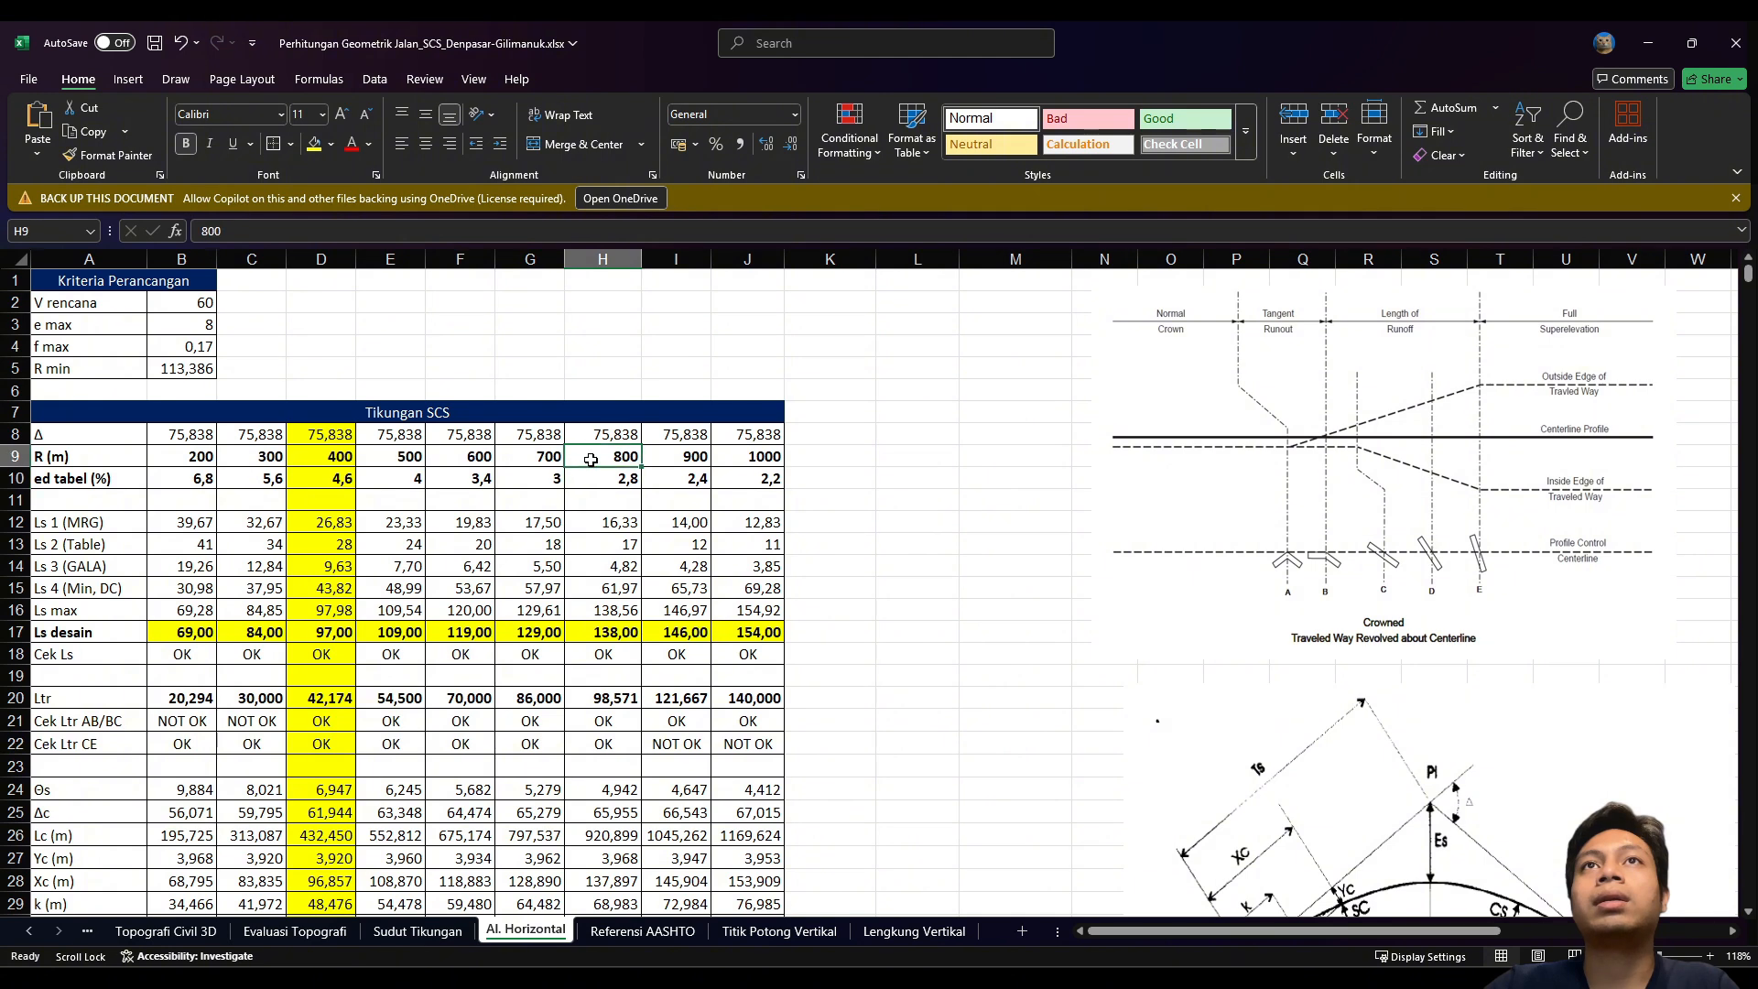
# Step: Go back to Al. Horizontal and select the 400 m radius in D9
pyautogui.click(642, 932)
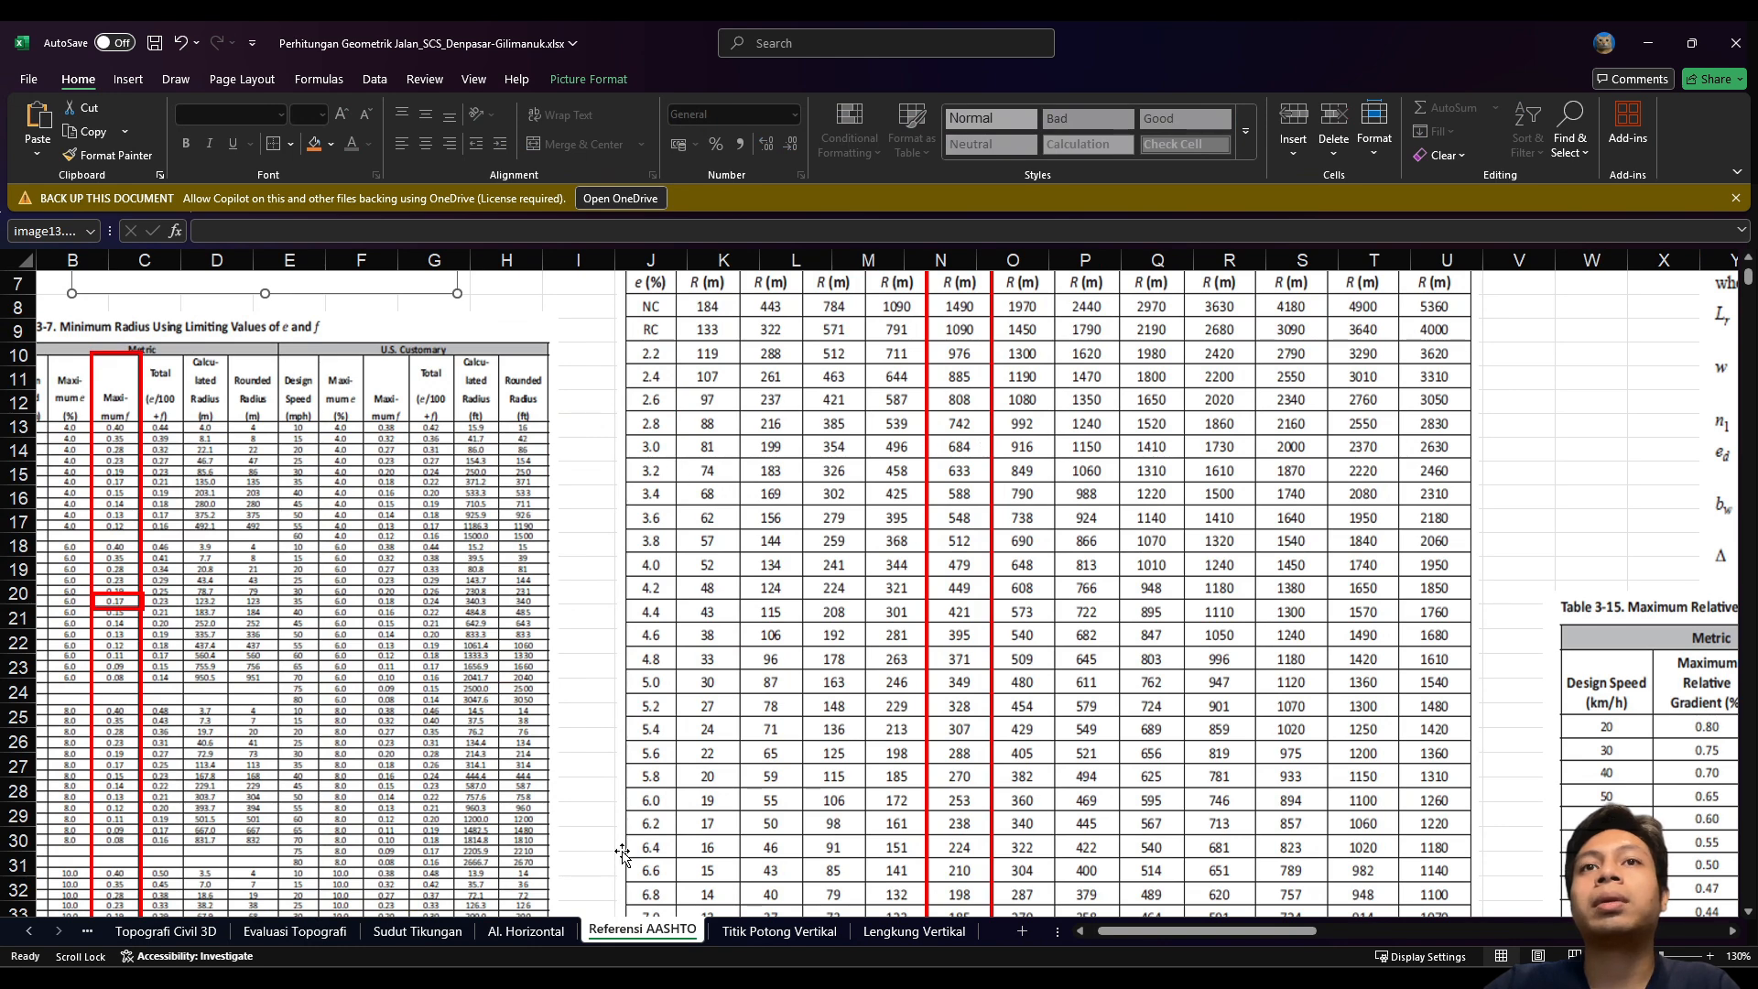
pyautogui.hotkey('ctrl', 'pageup')
pyautogui.click(542, 455)
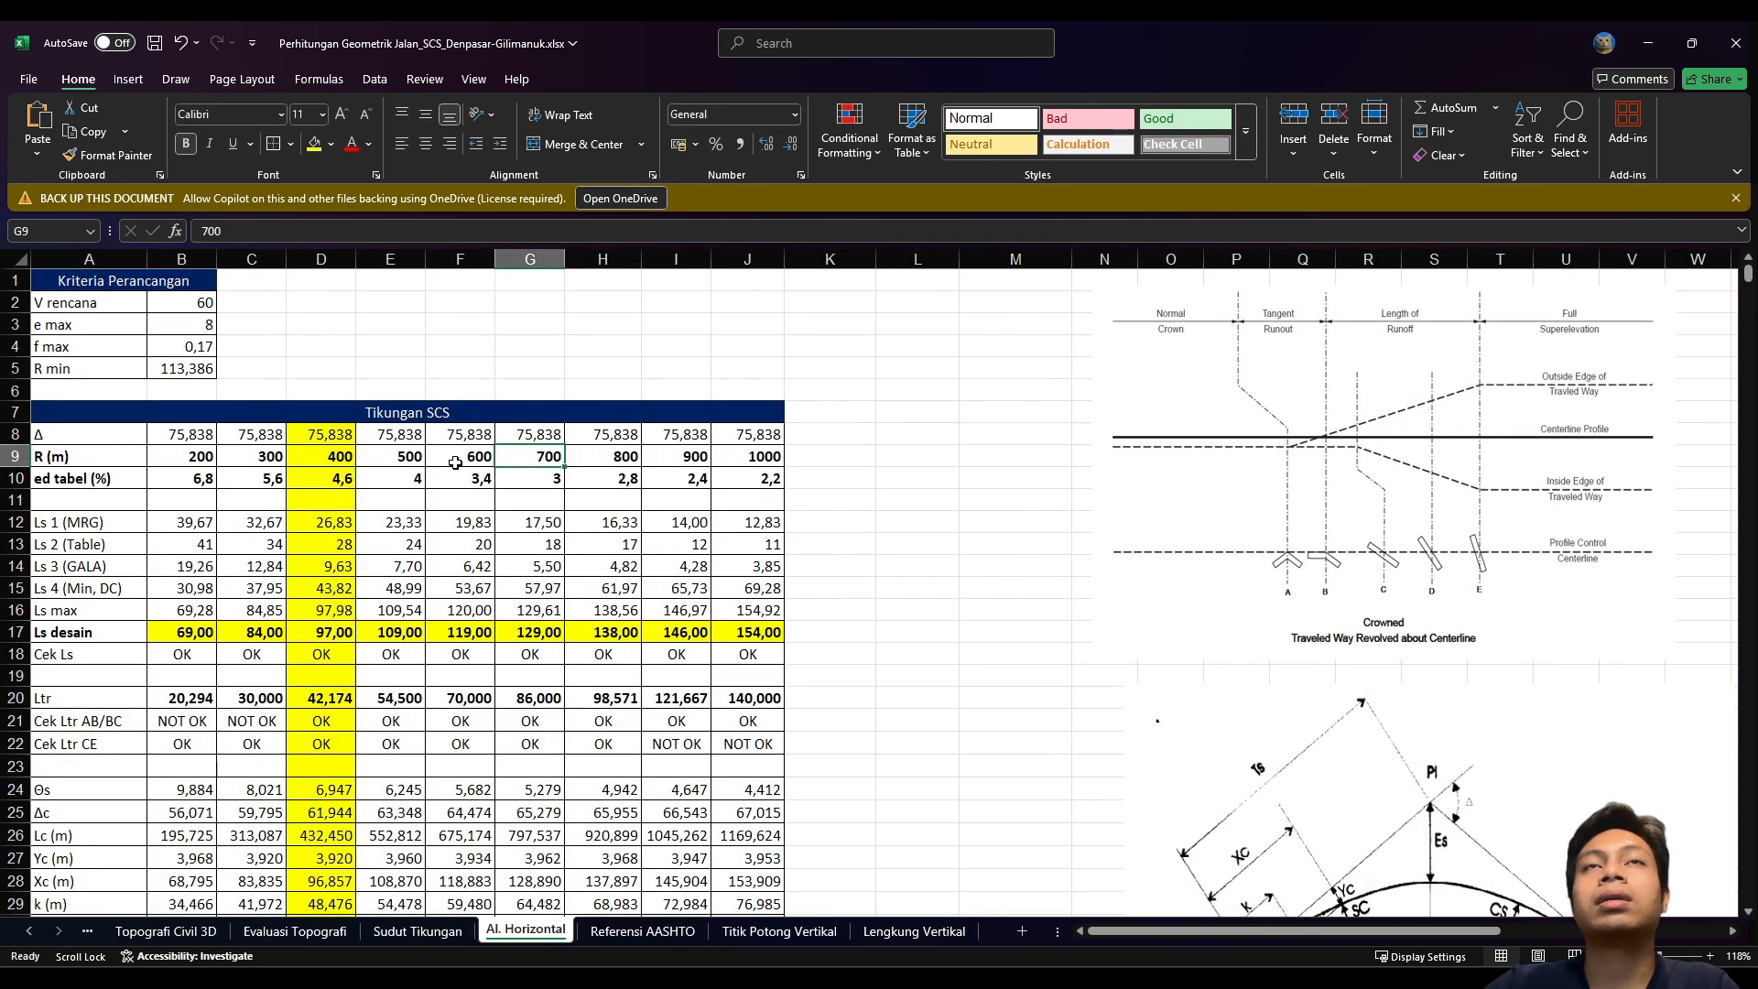
pyautogui.click(456, 463)
pyautogui.click(318, 462)
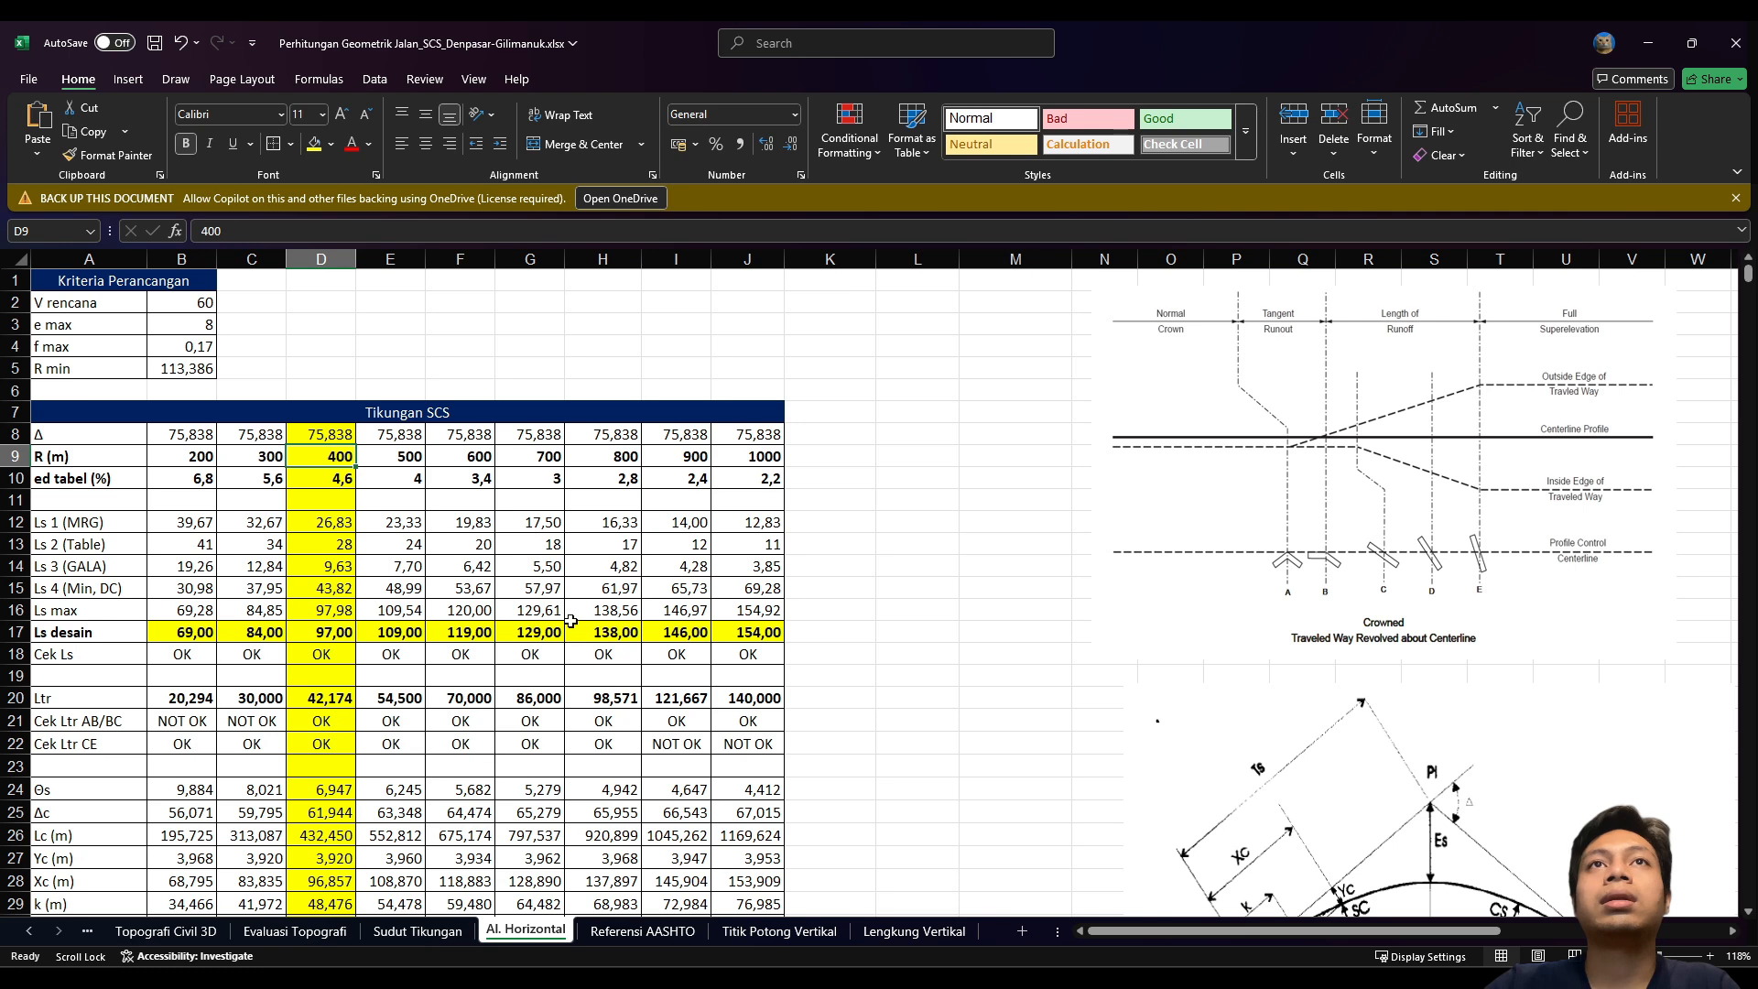
pyautogui.scroll(-1, 205, 526)
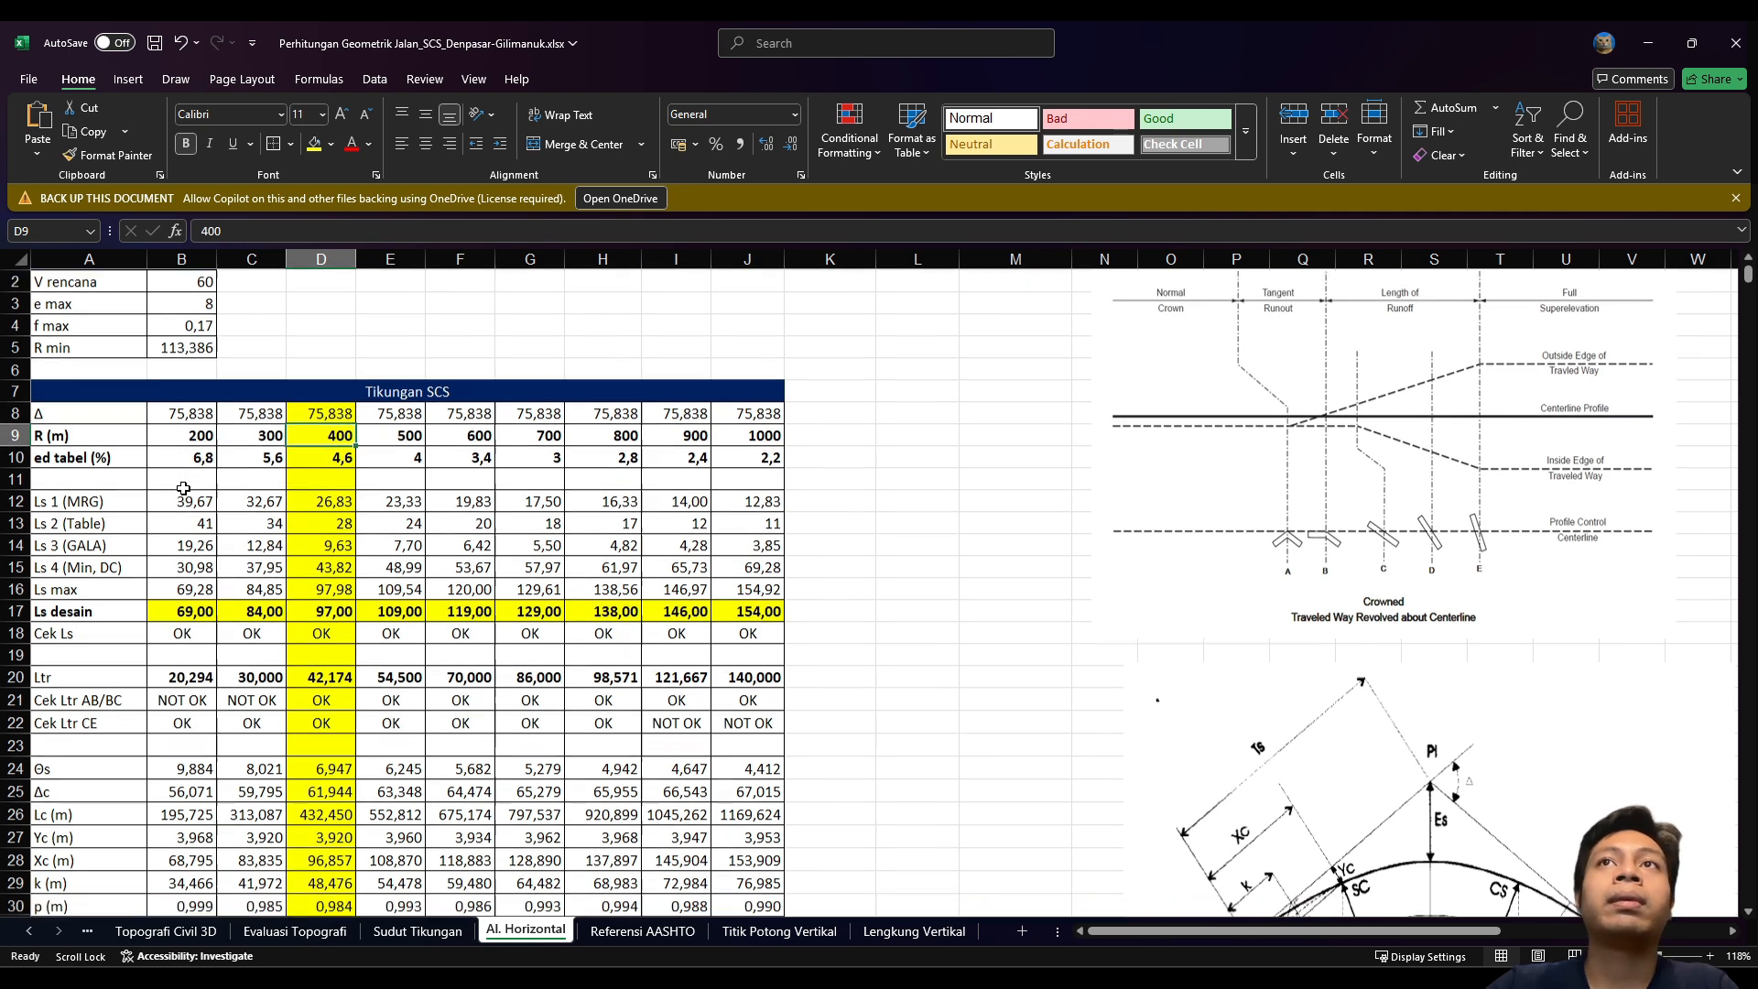
pyautogui.scroll(1, 204, 505)
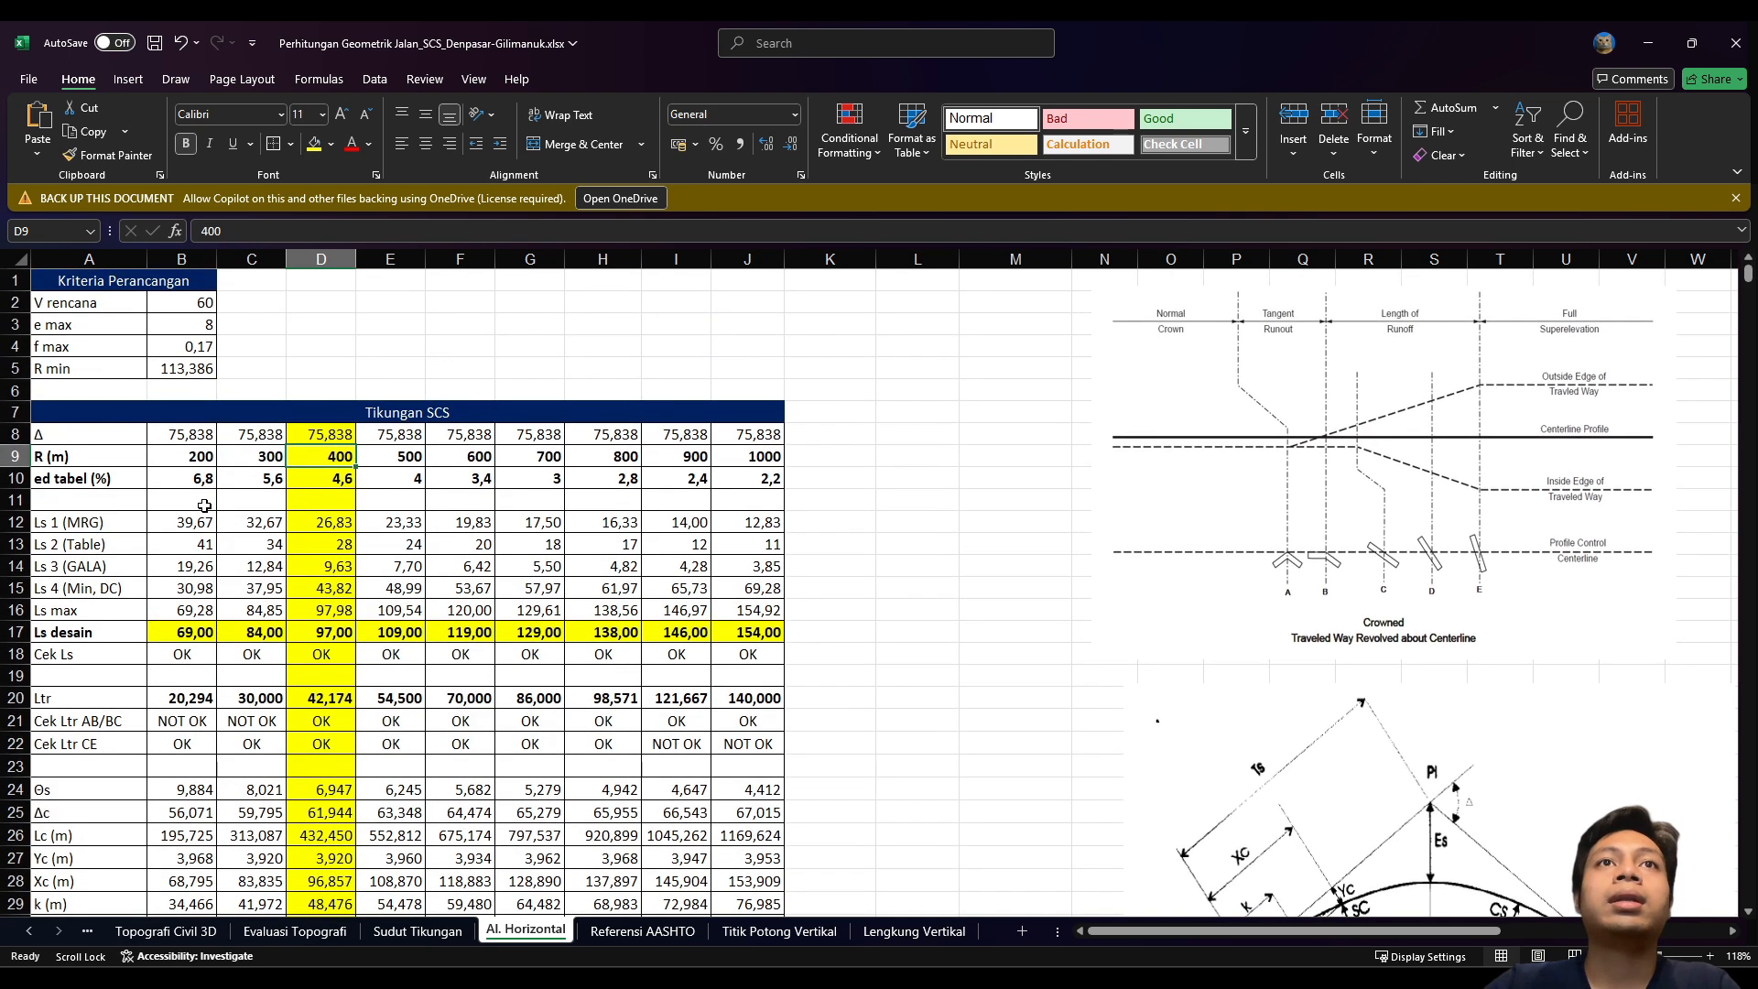
# Step: Recalculate the Ls 1 formula in D12 (26,83) and the Ls 3 formula in D14 (9,63)
pyautogui.click(315, 523)
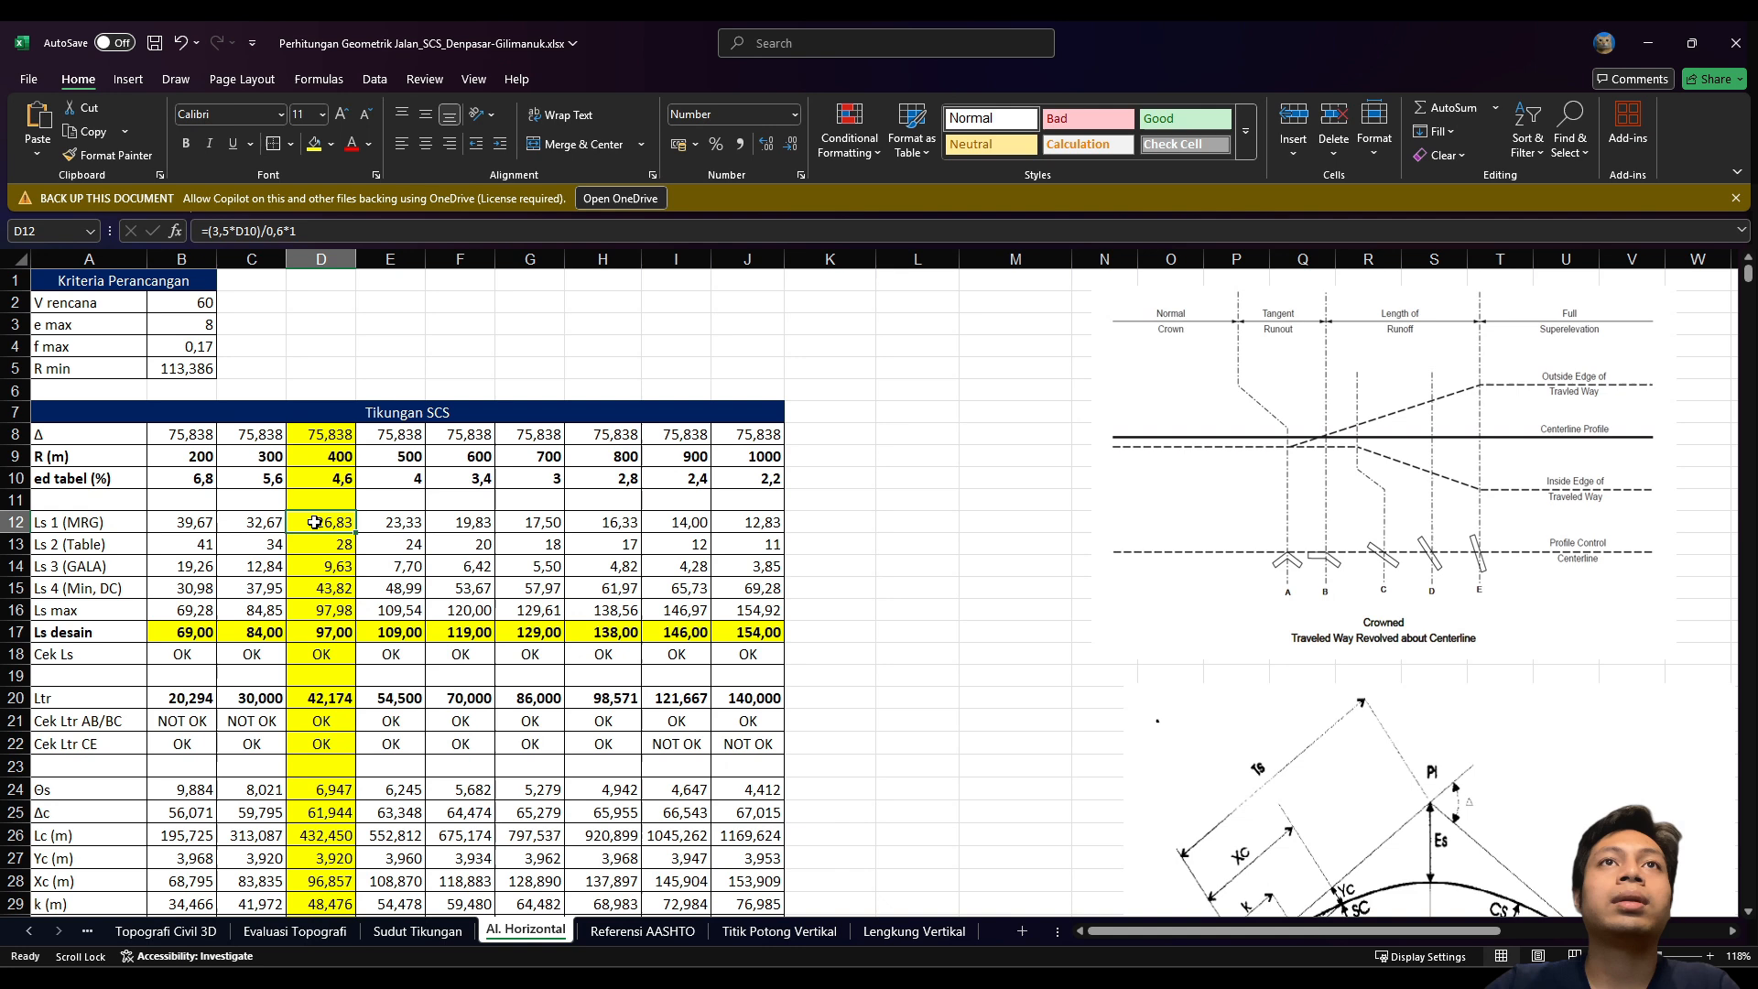
pyautogui.click(355, 229)
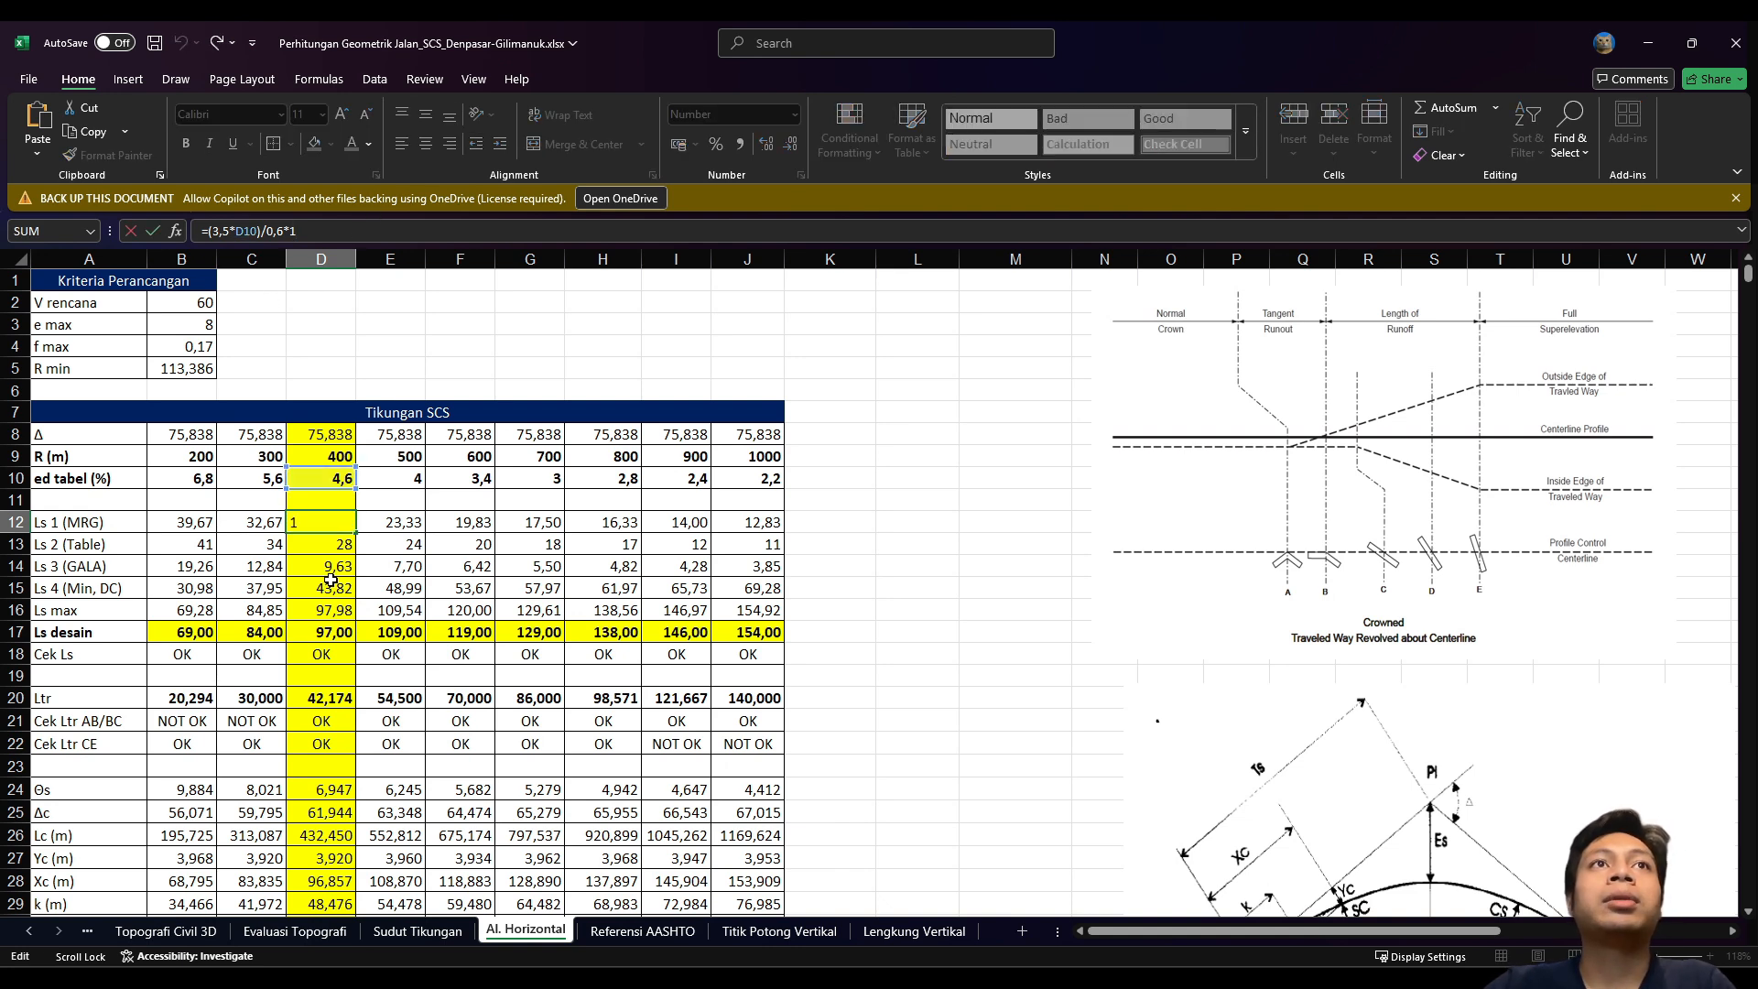
pyautogui.press('Return')
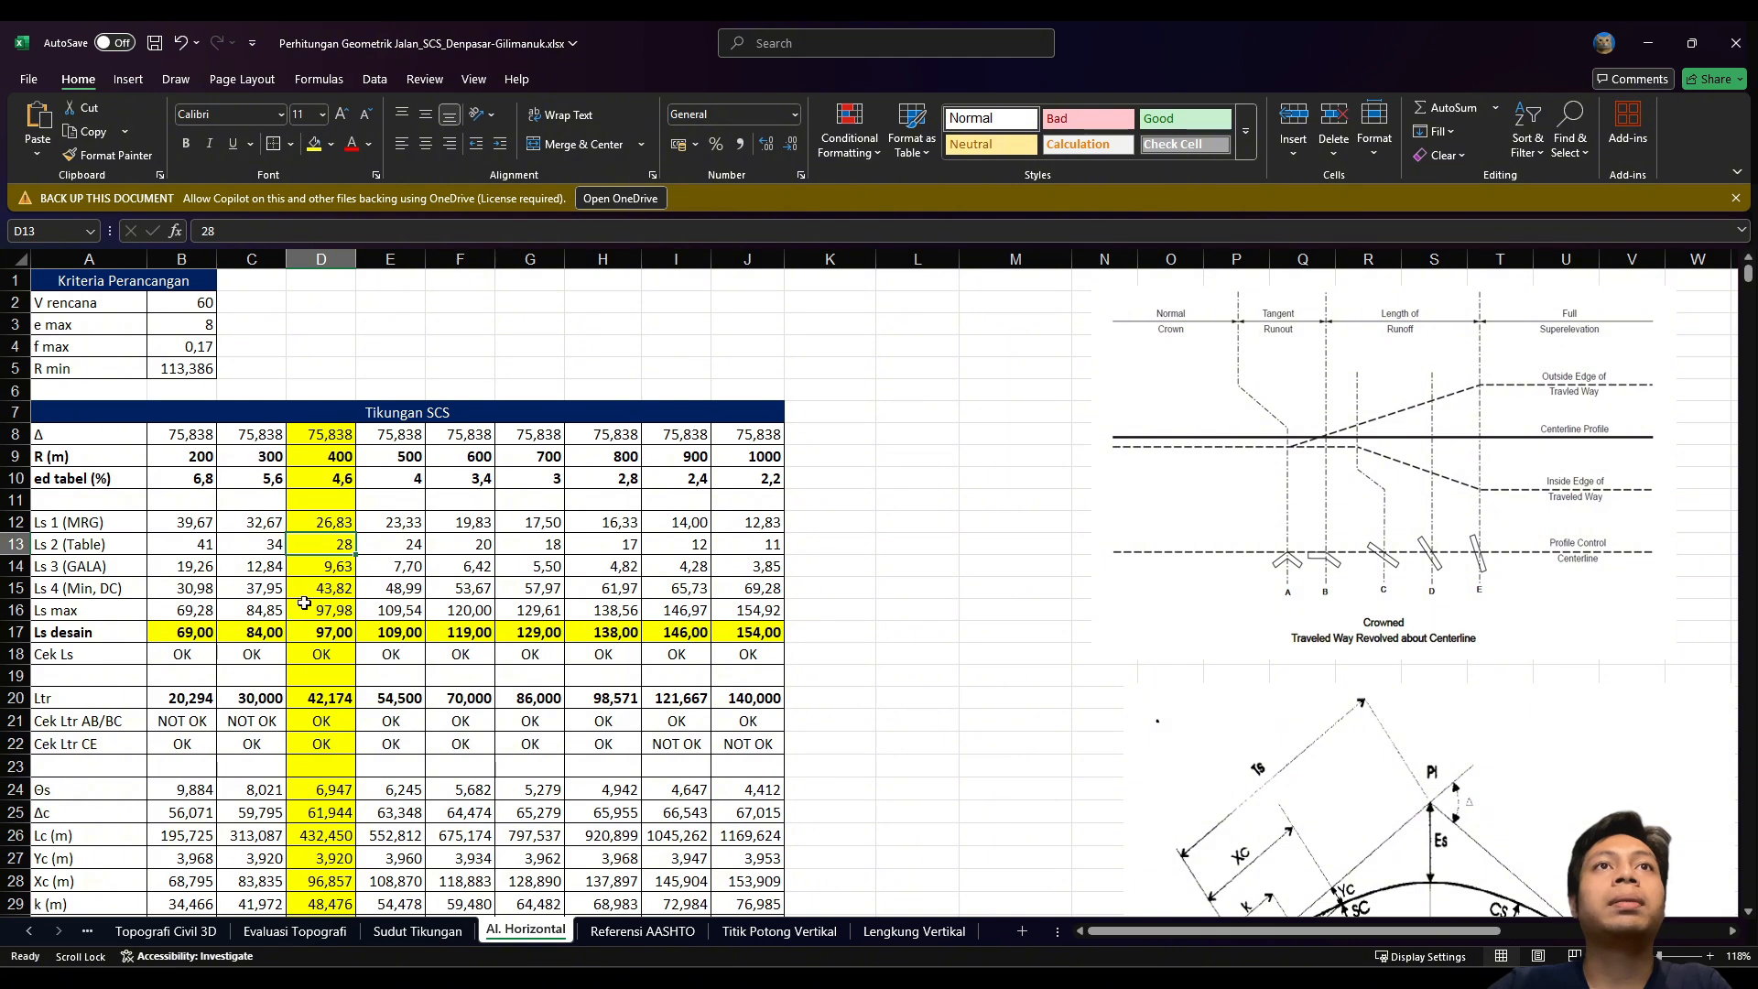
pyautogui.click(326, 565)
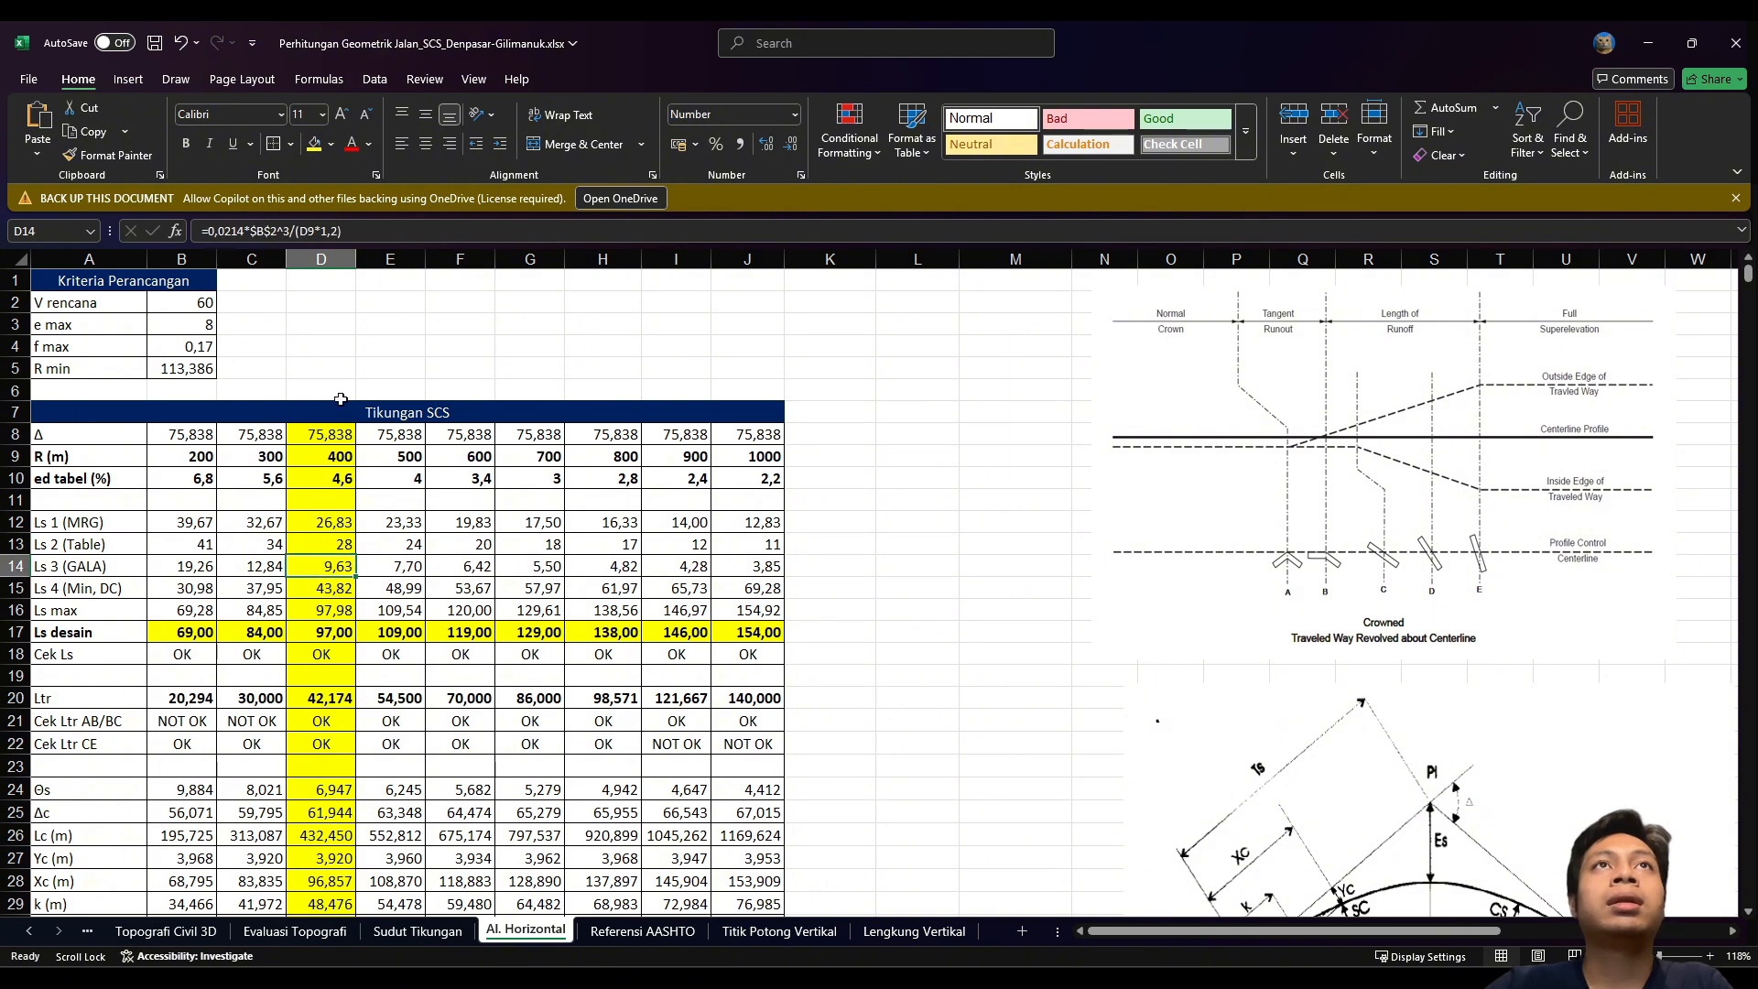
pyautogui.click(355, 230)
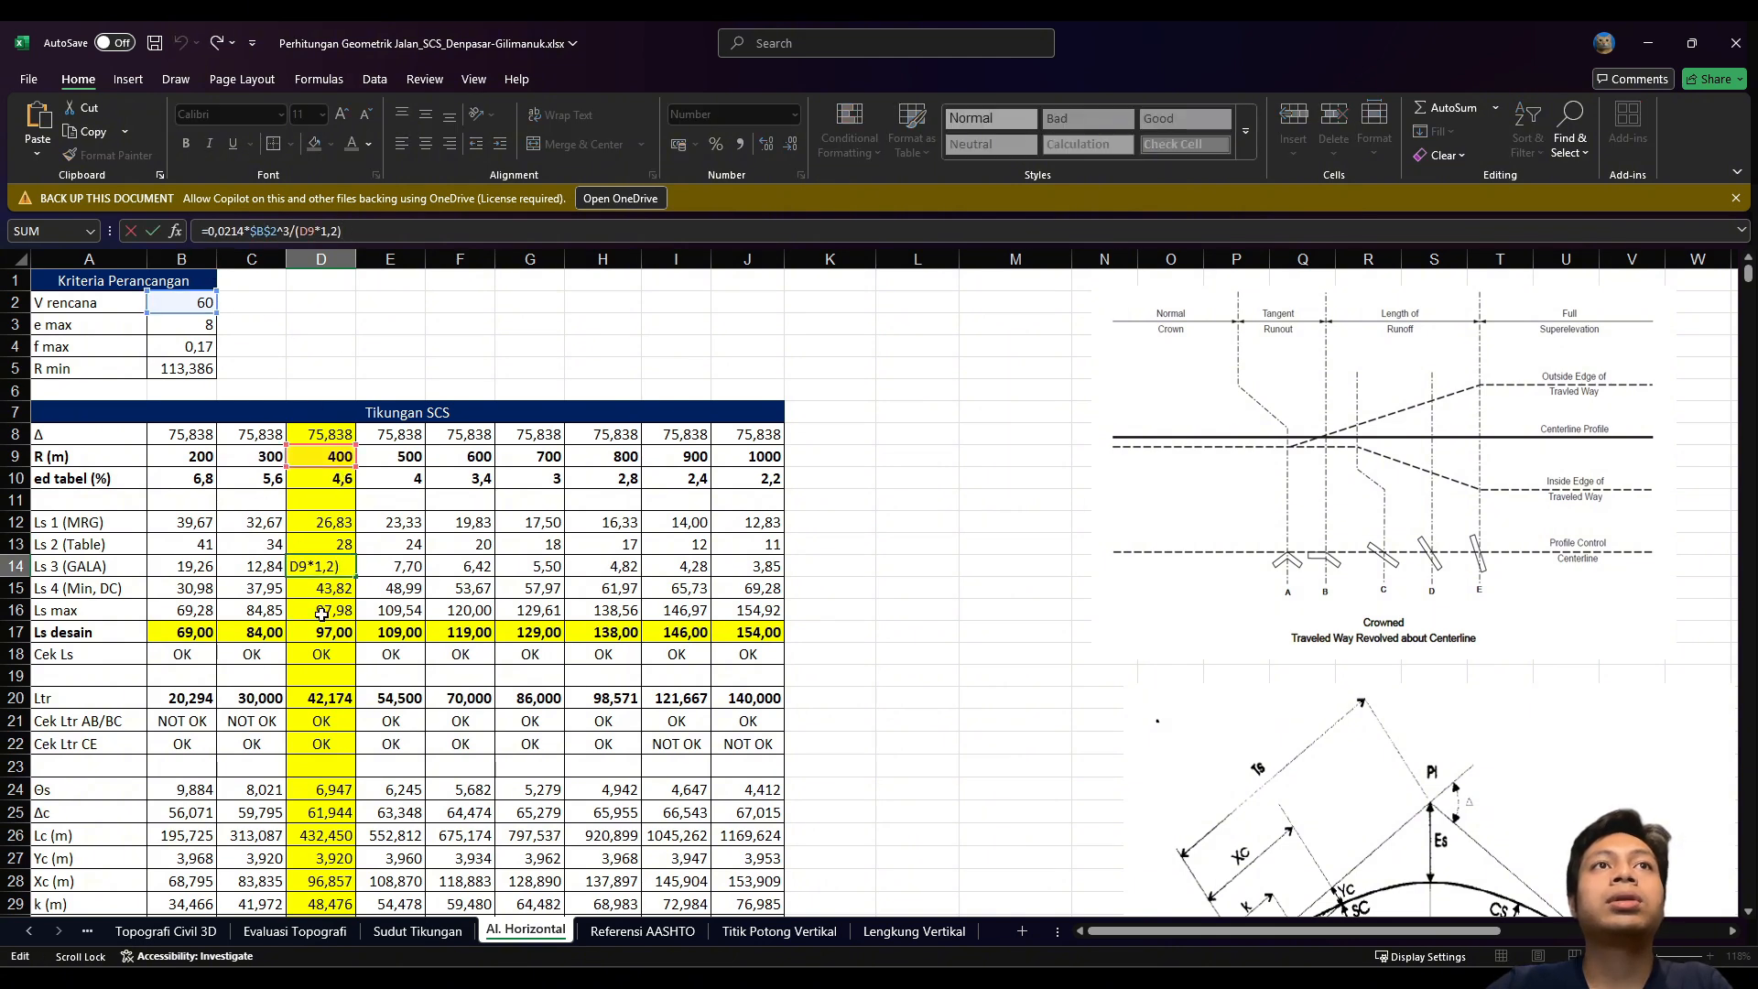
pyautogui.press('Return')
# Step: Check Ls 4 (43,82) and Ls max (97,98), then the D17 ROUNDDOWN Ls desain of 97,00
pyautogui.click(339, 238)
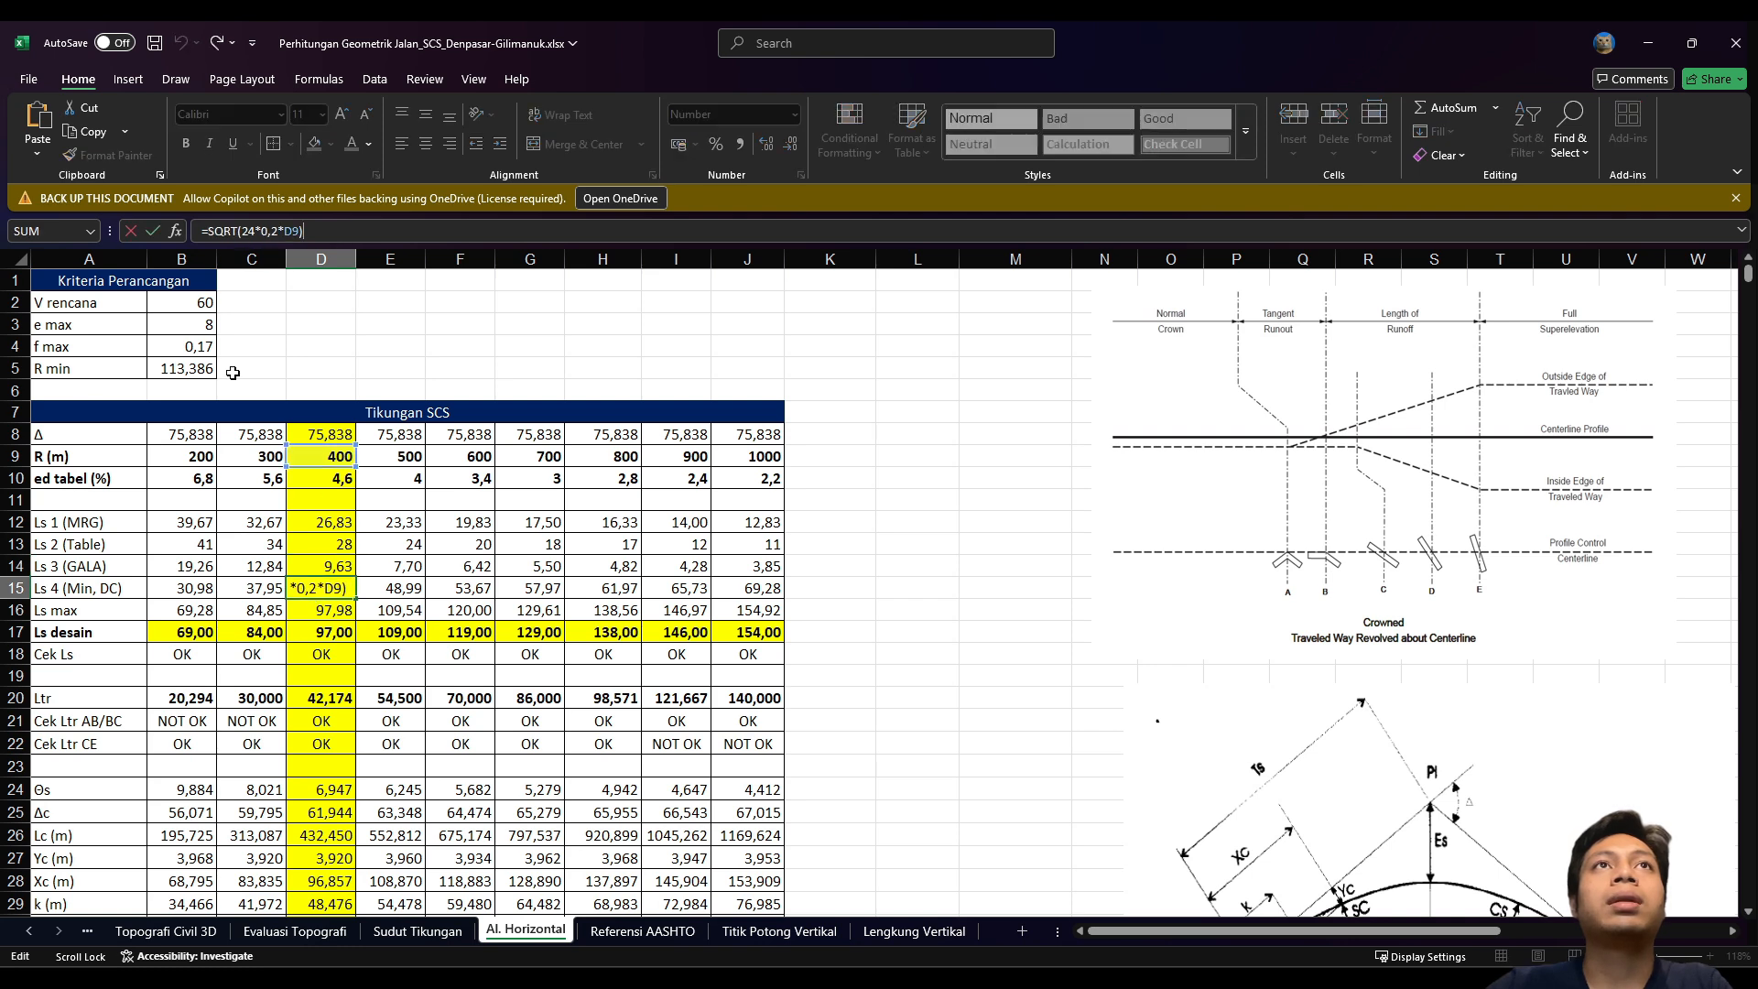
pyautogui.press('Escape')
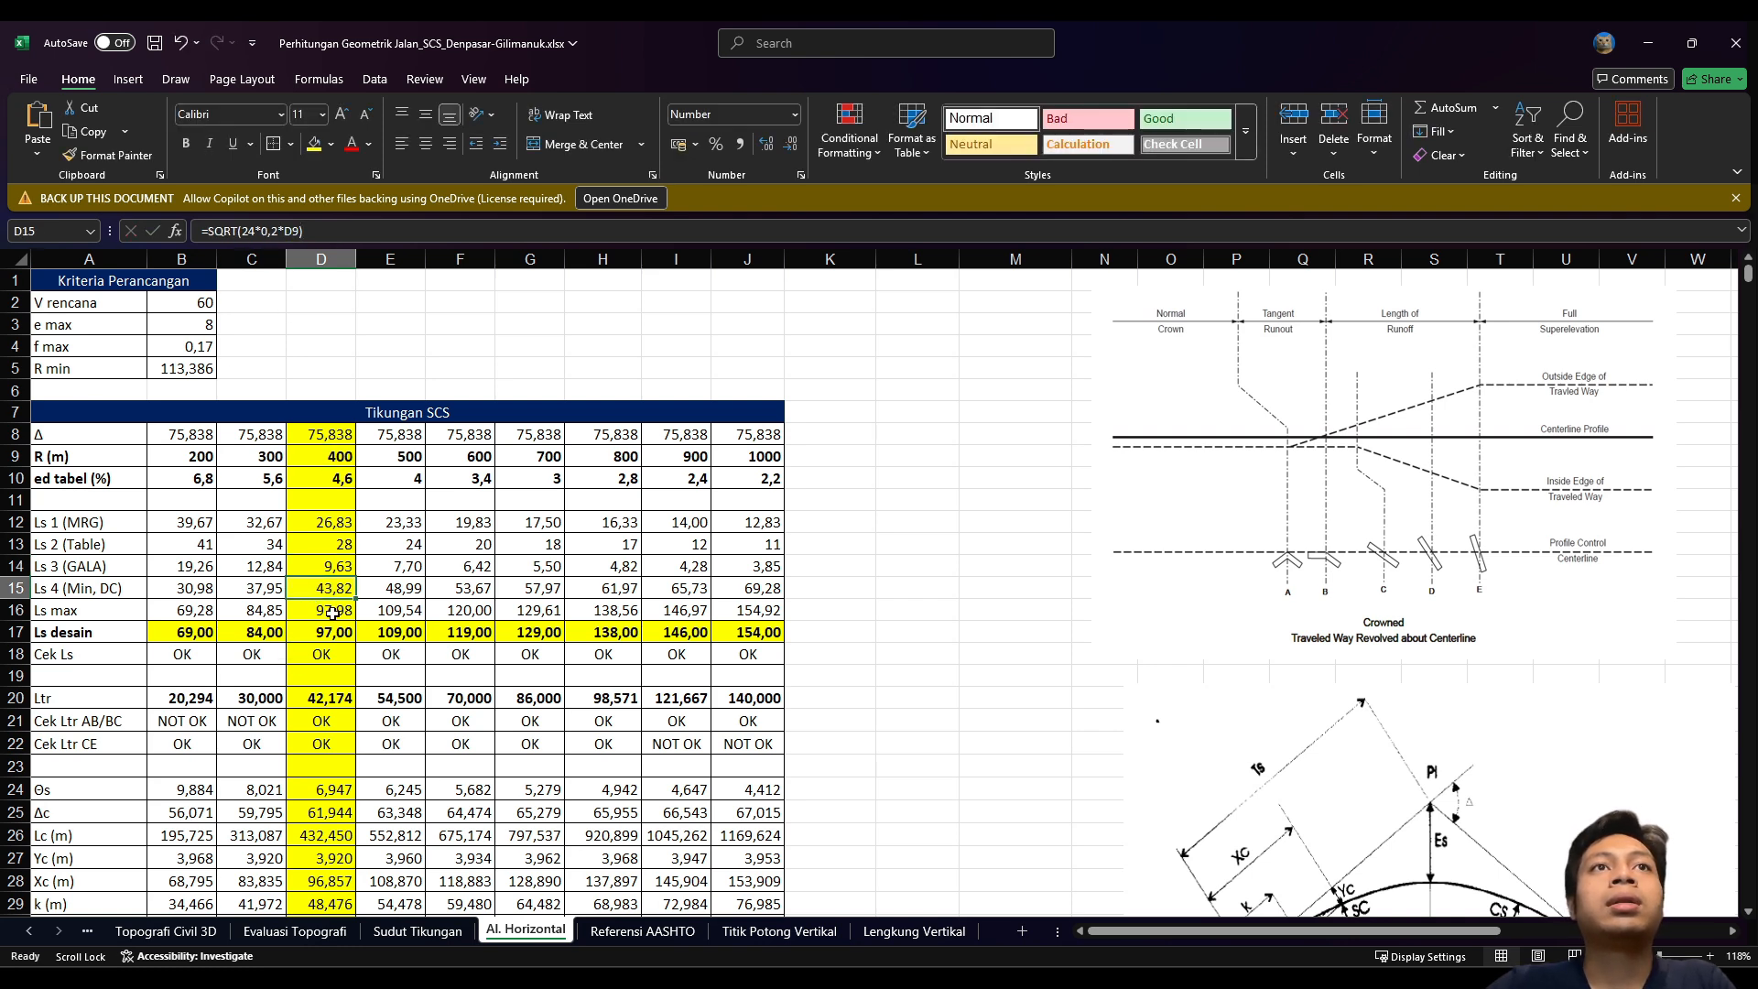
pyautogui.click(333, 614)
pyautogui.click(329, 233)
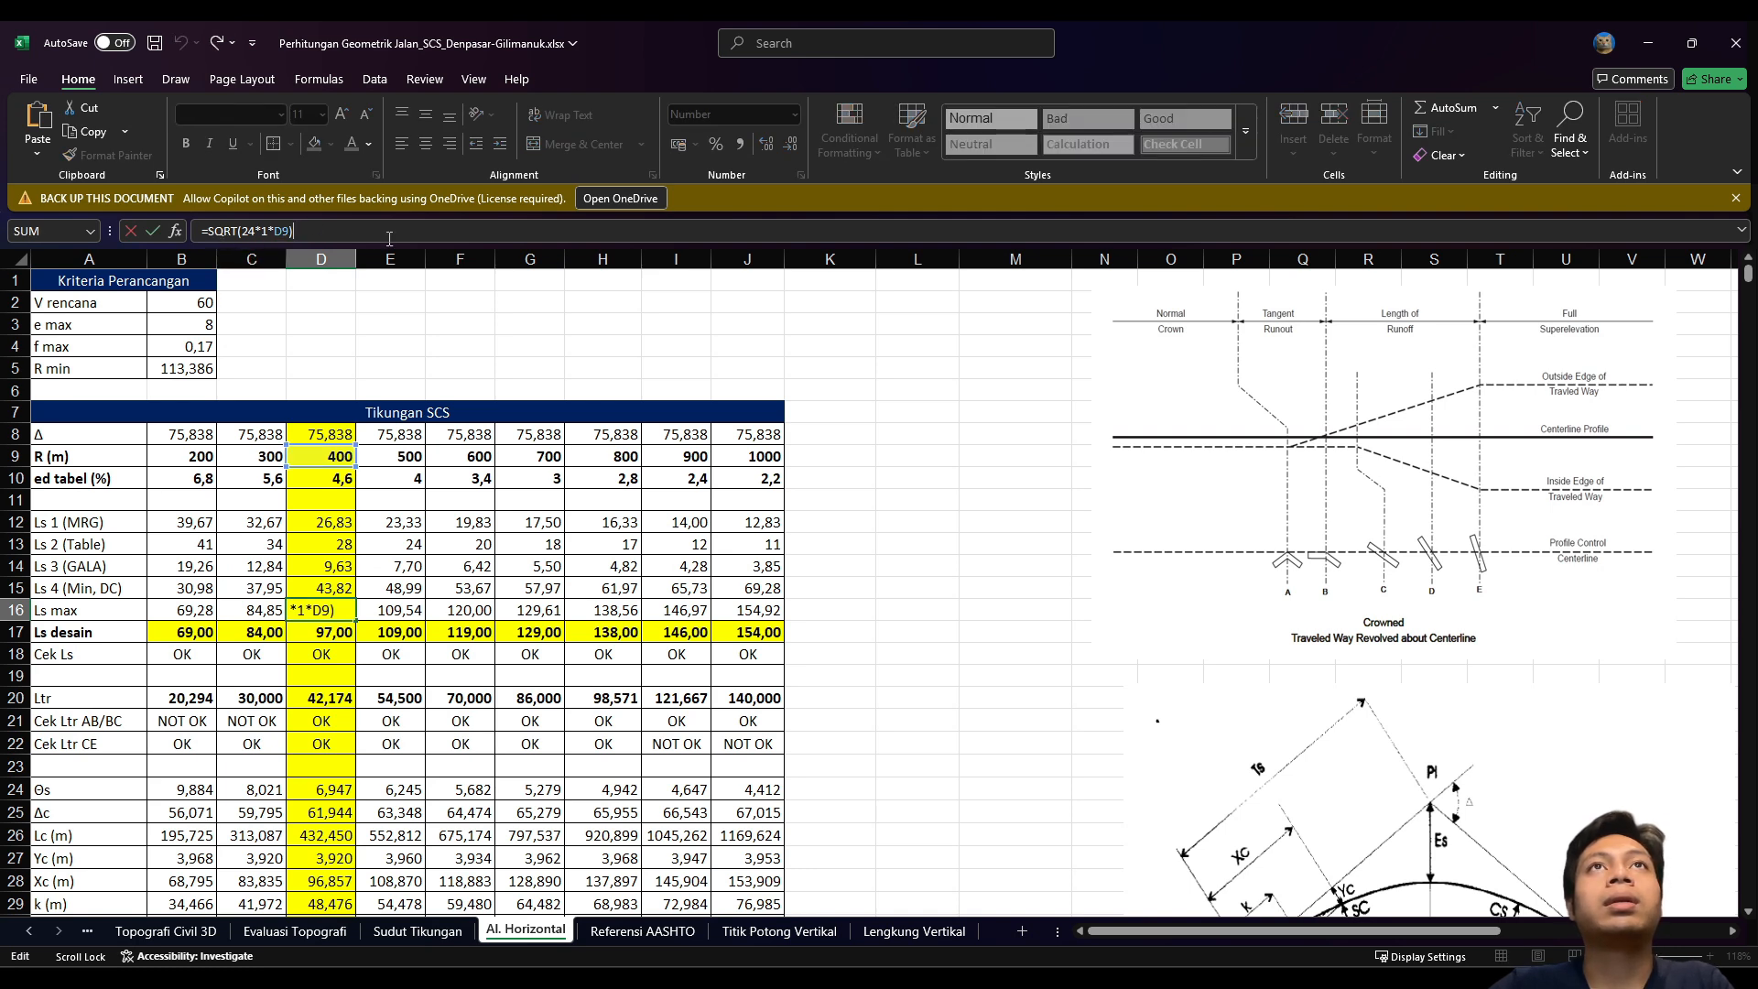
pyautogui.press('Escape')
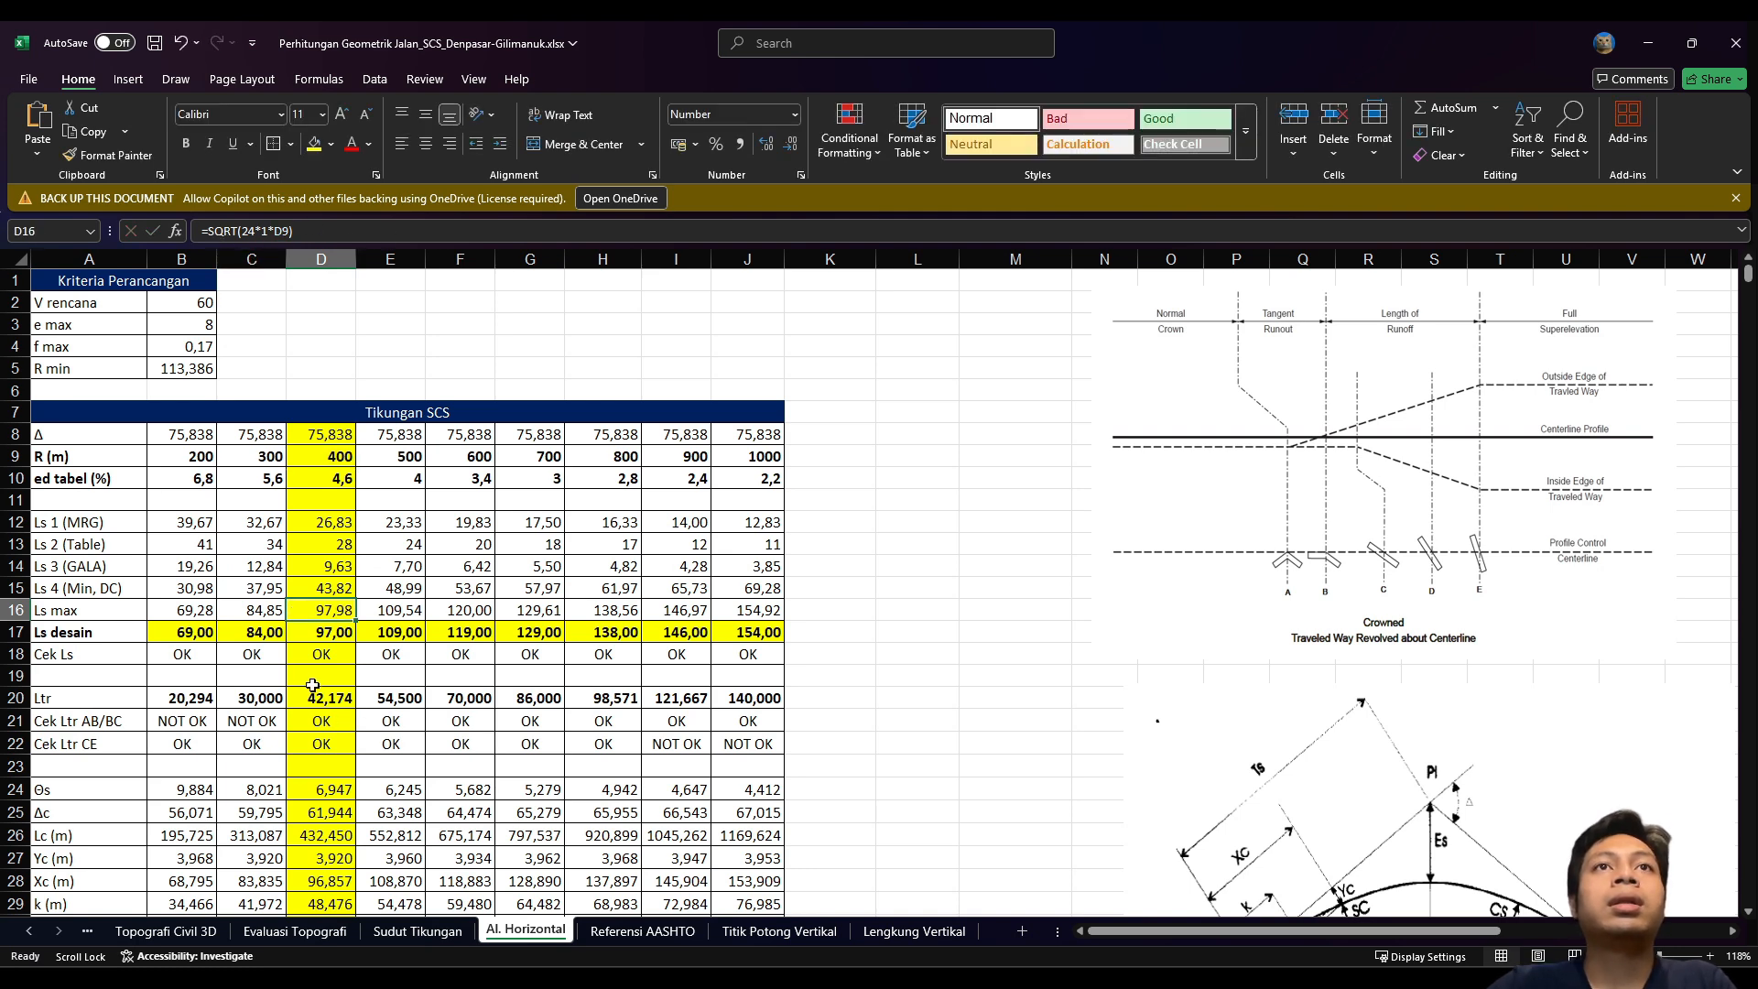
pyautogui.click(311, 635)
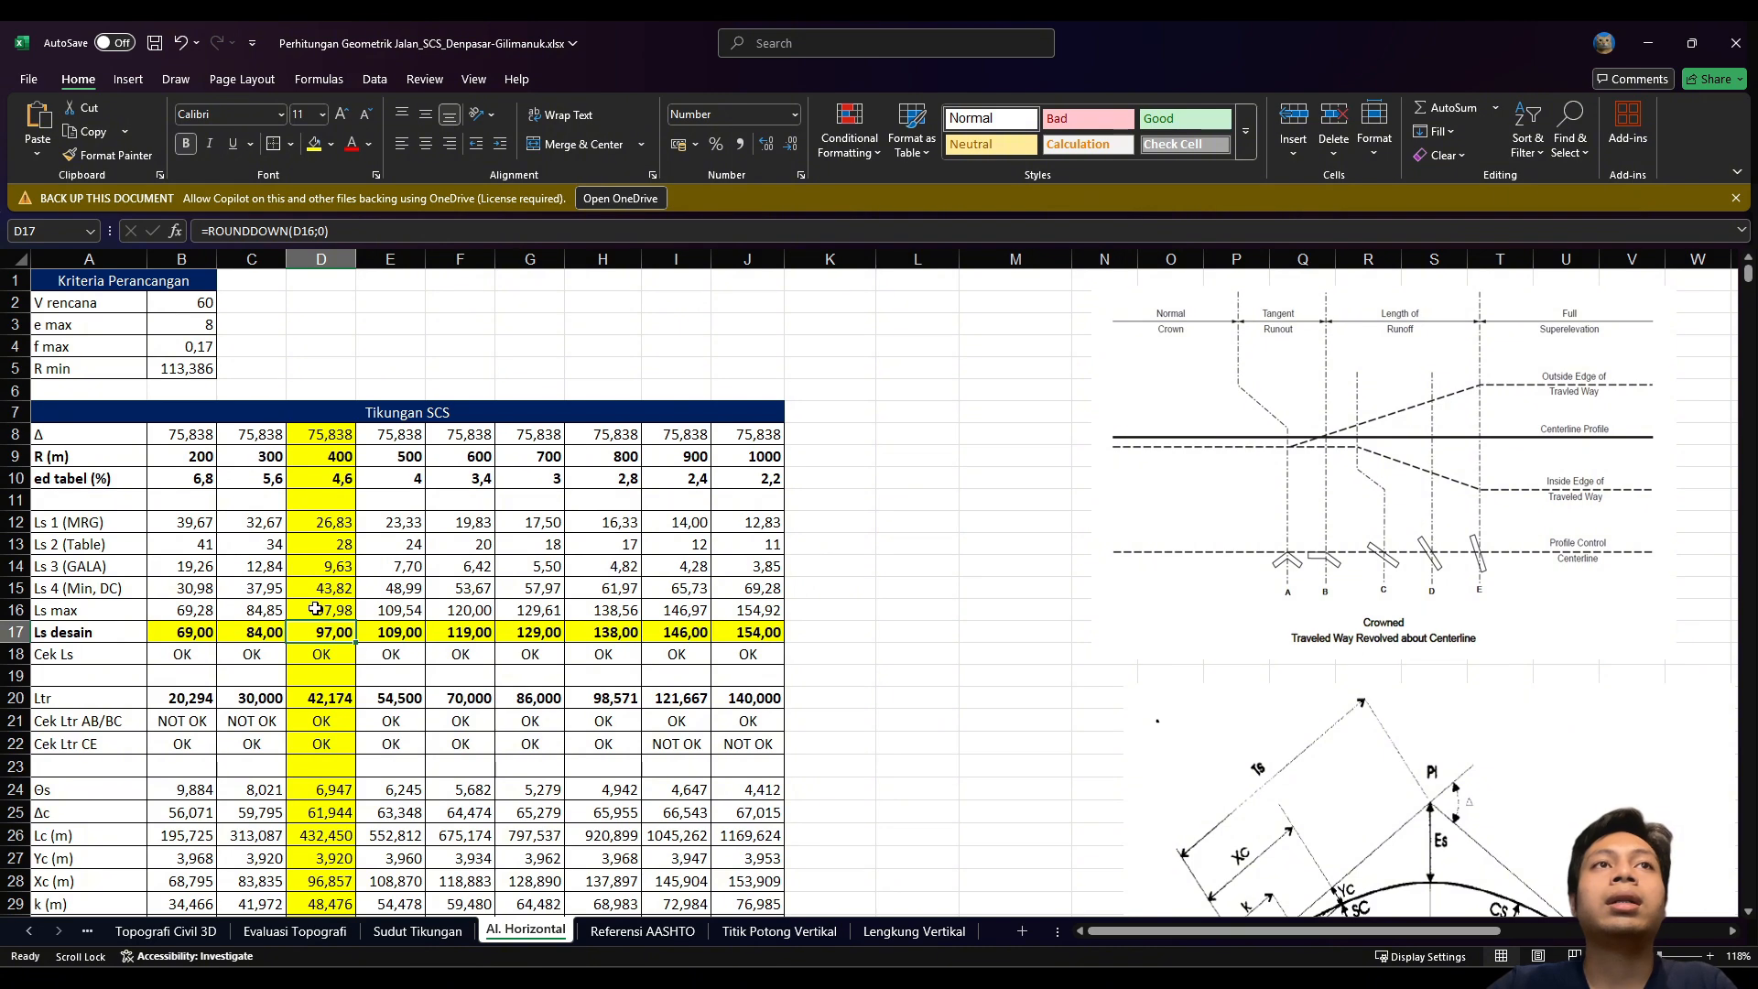
pyautogui.scroll(-4, 306, 623)
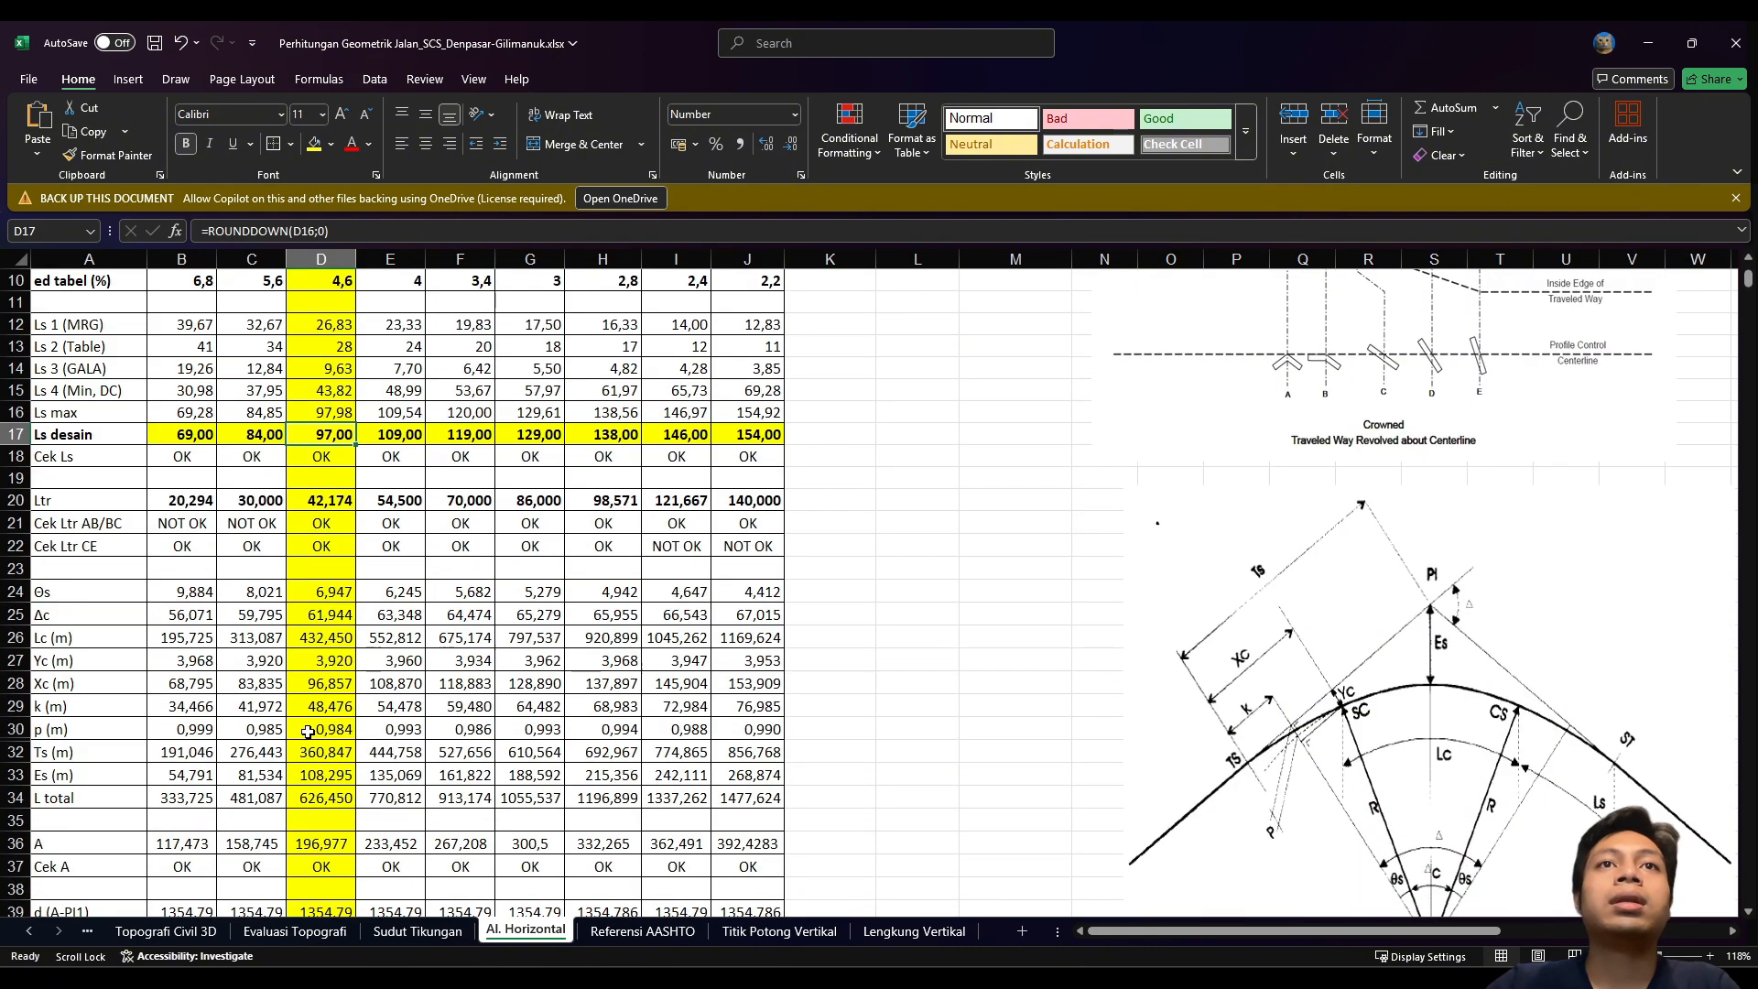
pyautogui.scroll(2, 308, 733)
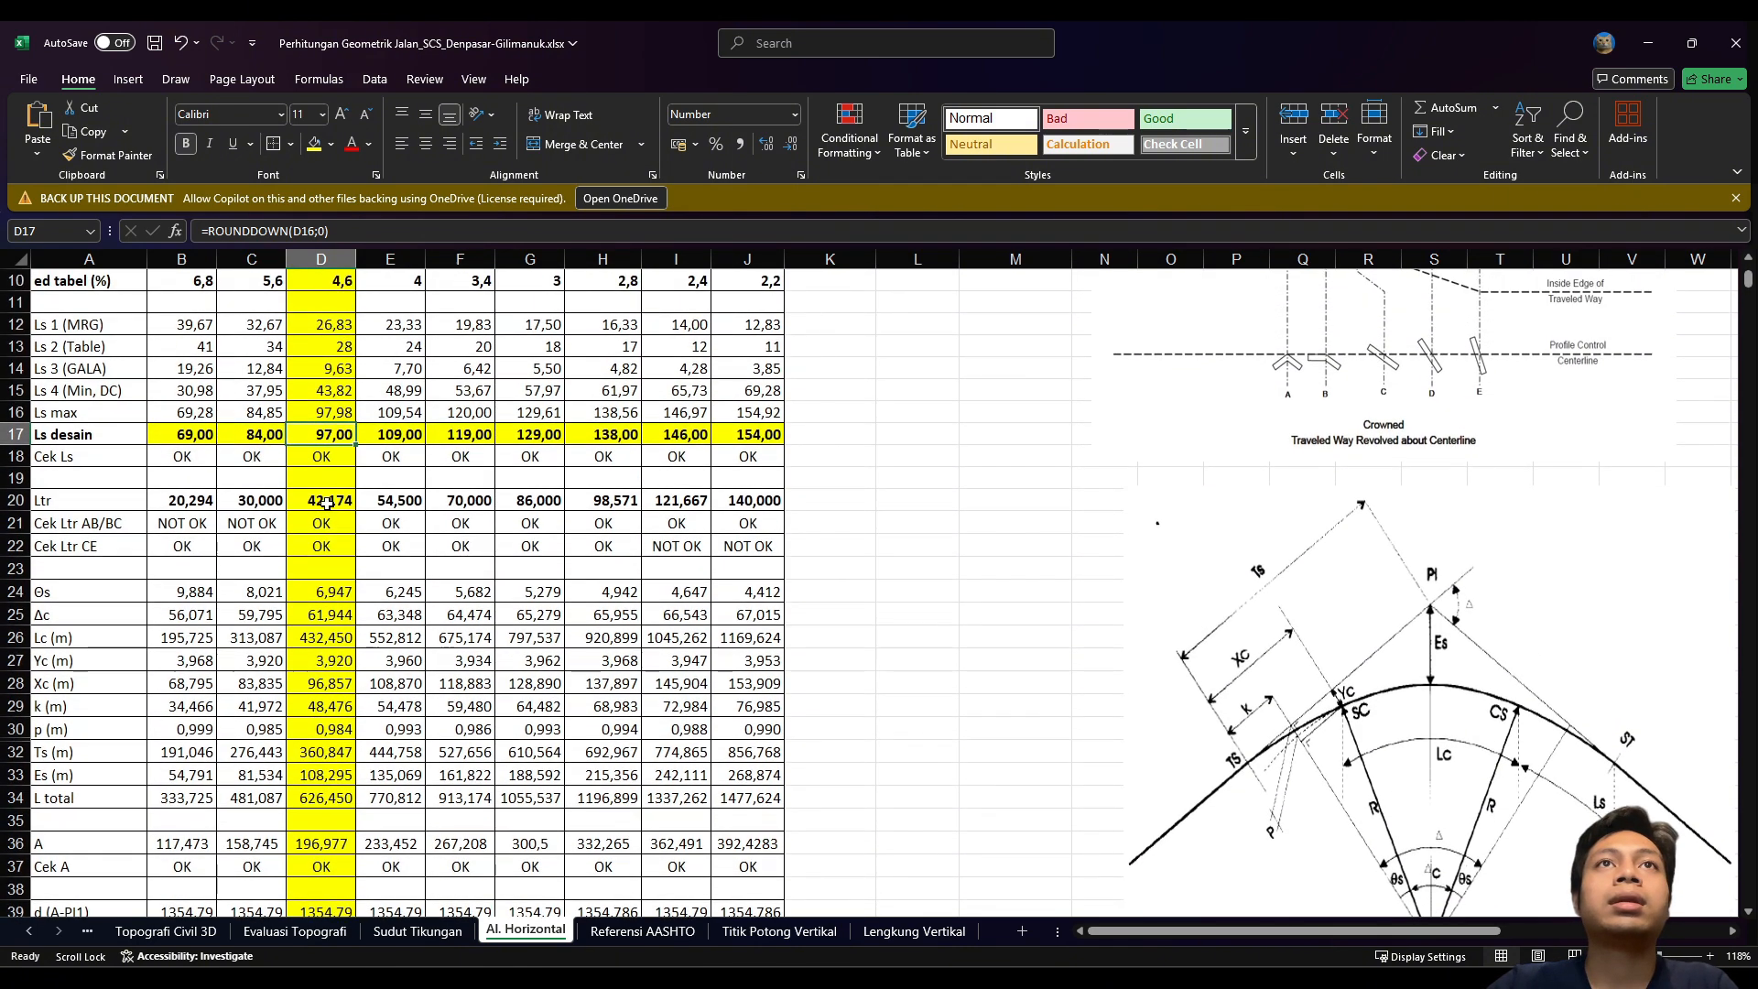
pyautogui.scroll(-1, 380, 593)
pyautogui.scroll(2, 380, 594)
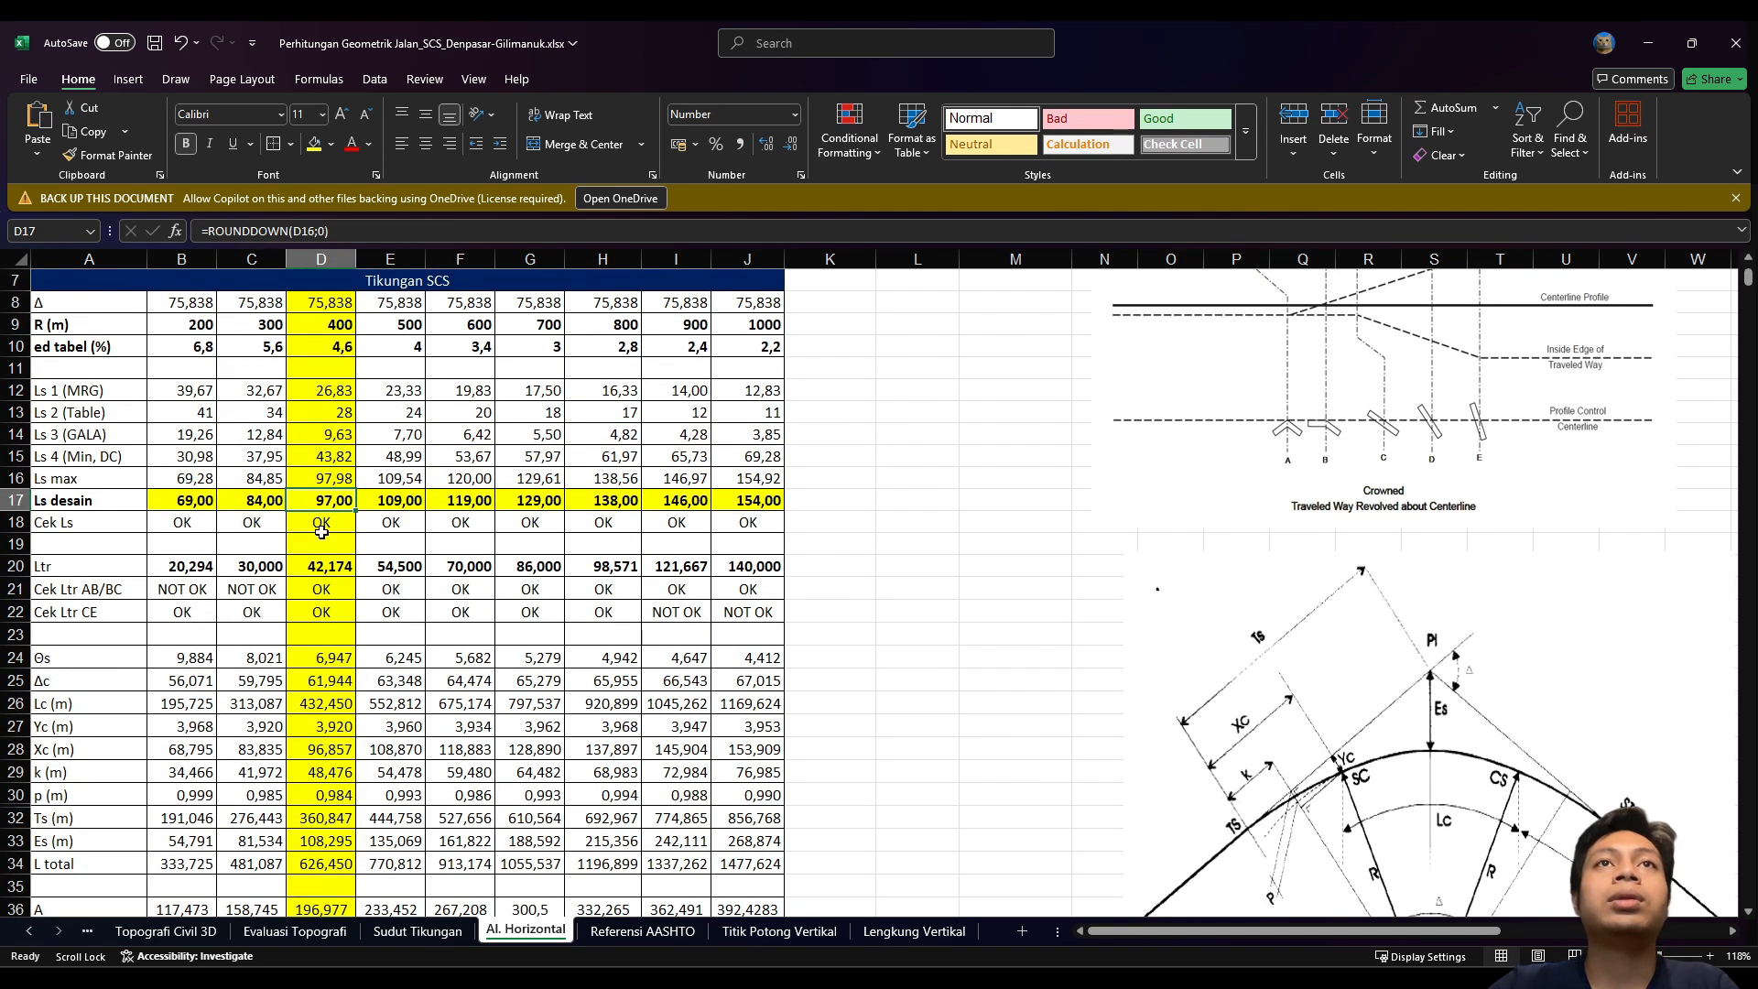
pyautogui.scroll(-3, 312, 641)
pyautogui.scroll(1, 330, 824)
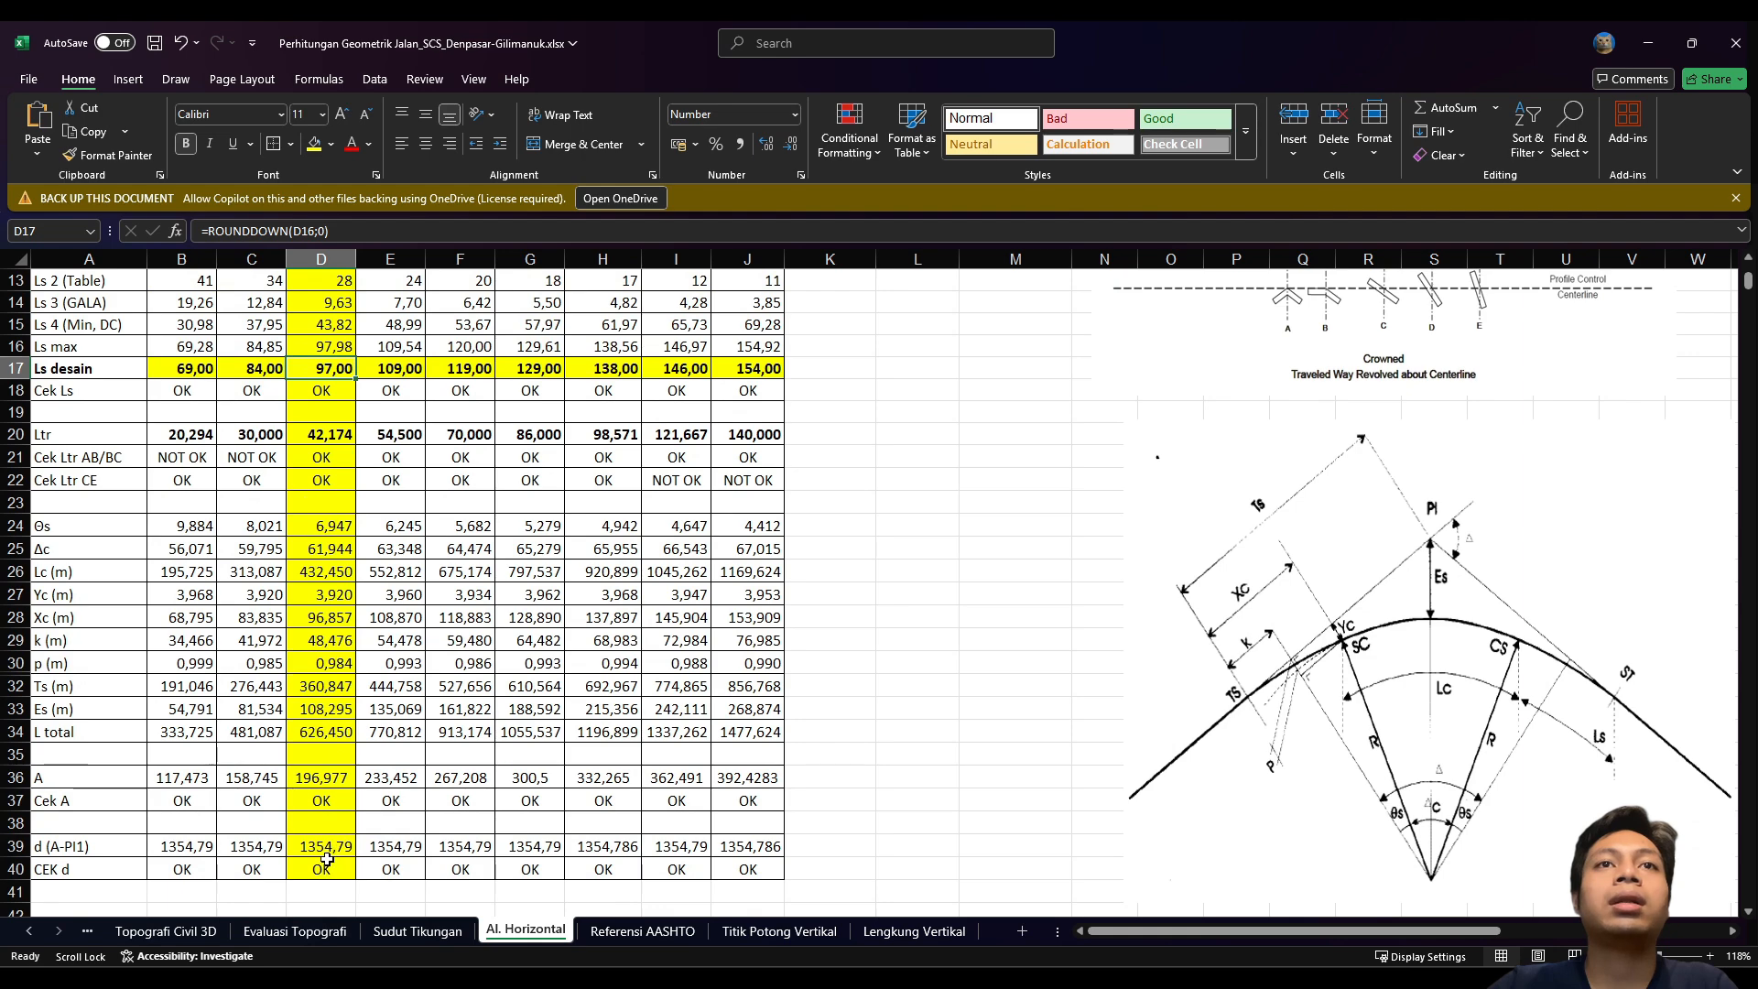
pyautogui.scroll(1, 342, 406)
pyautogui.scroll(-1, 343, 422)
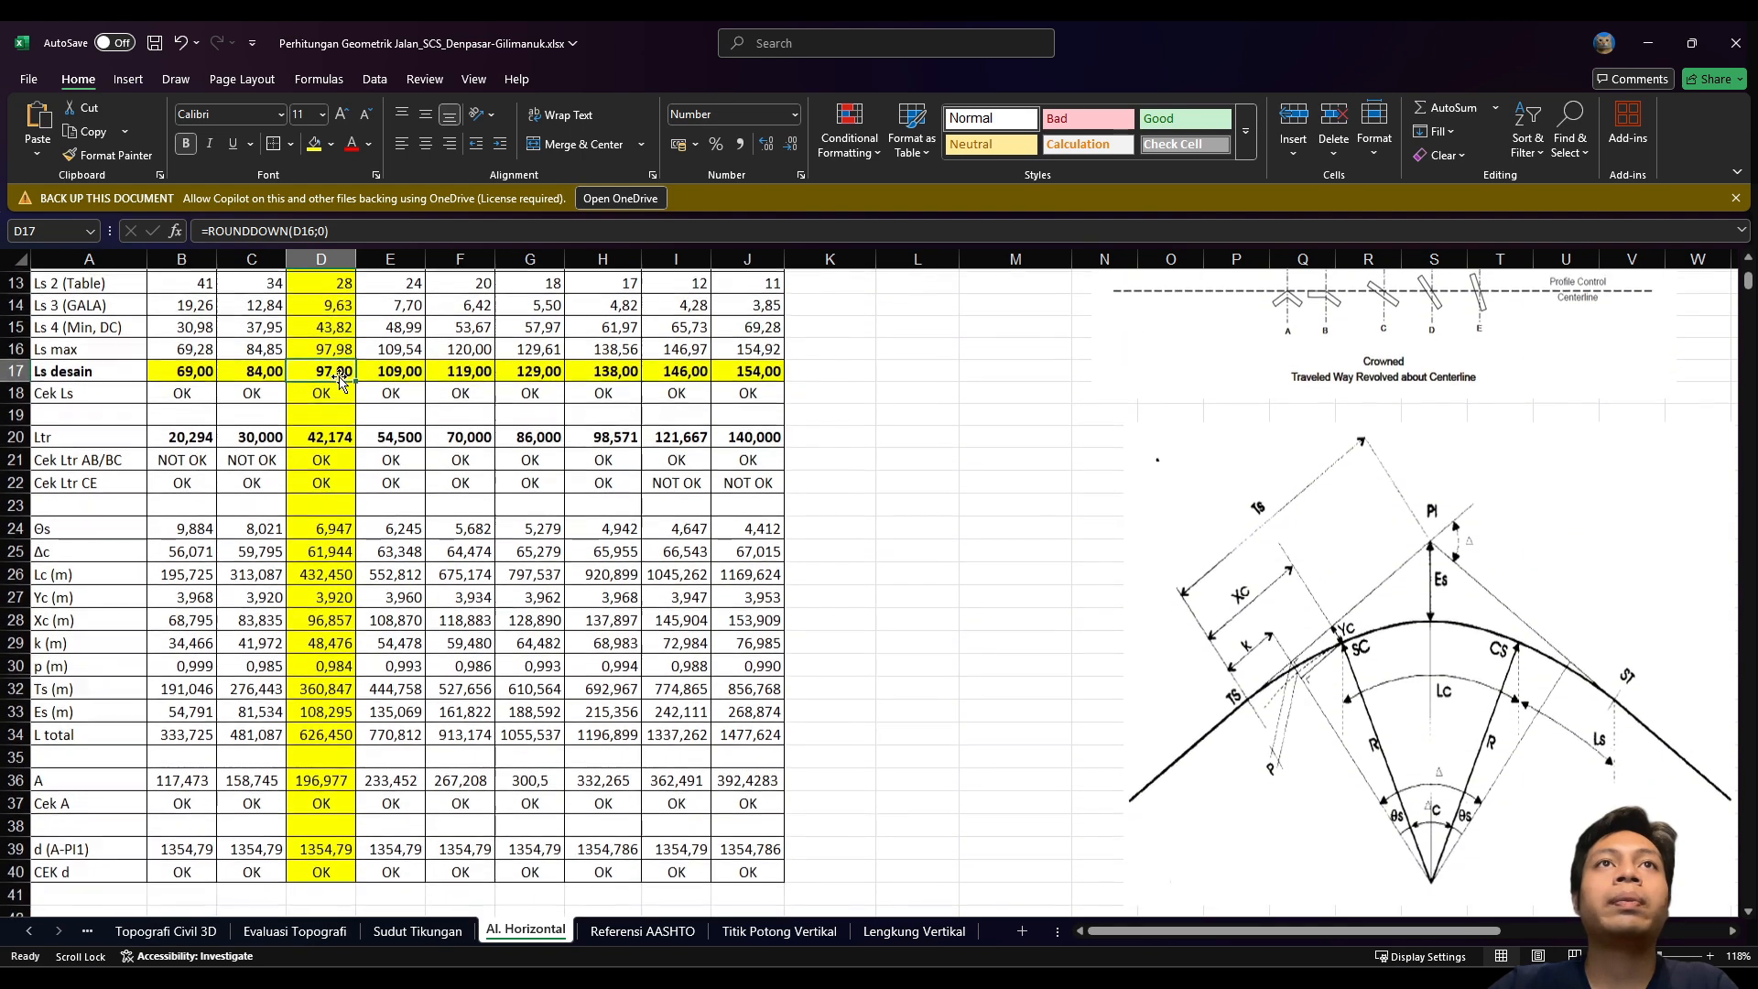
pyautogui.scroll(2, 340, 457)
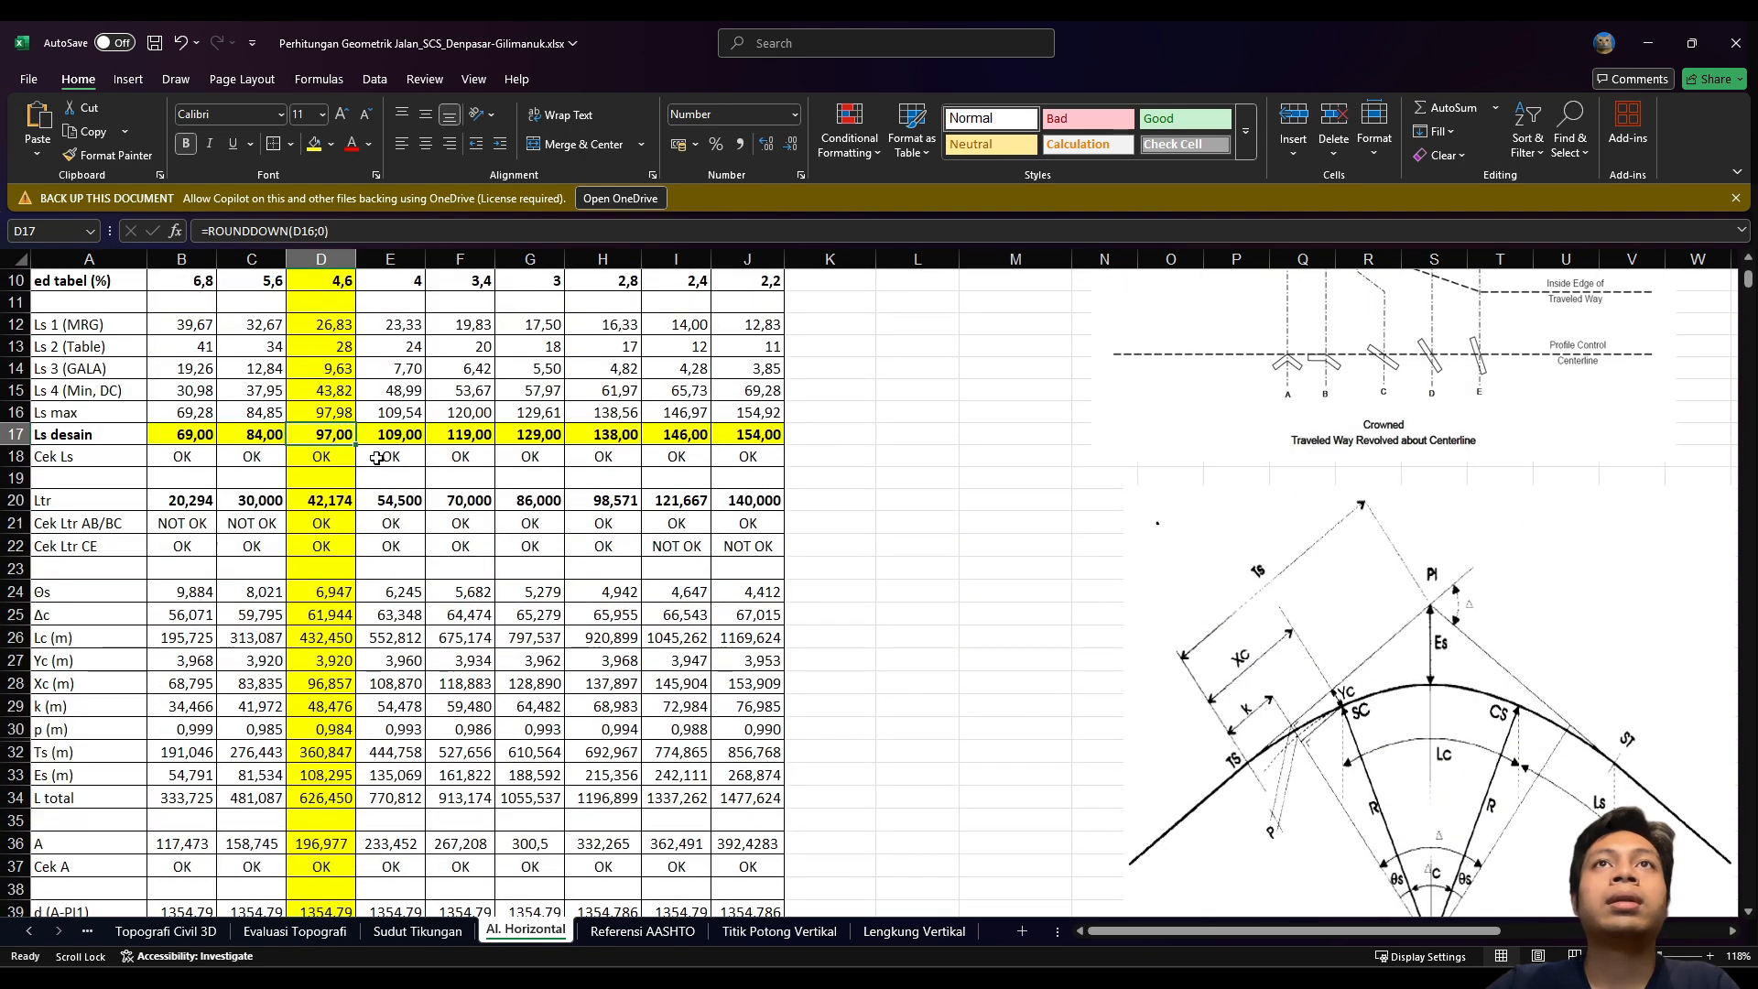
pyautogui.press('F2')
pyautogui.press('Escape')
pyautogui.click(314, 456)
pyautogui.click(317, 437)
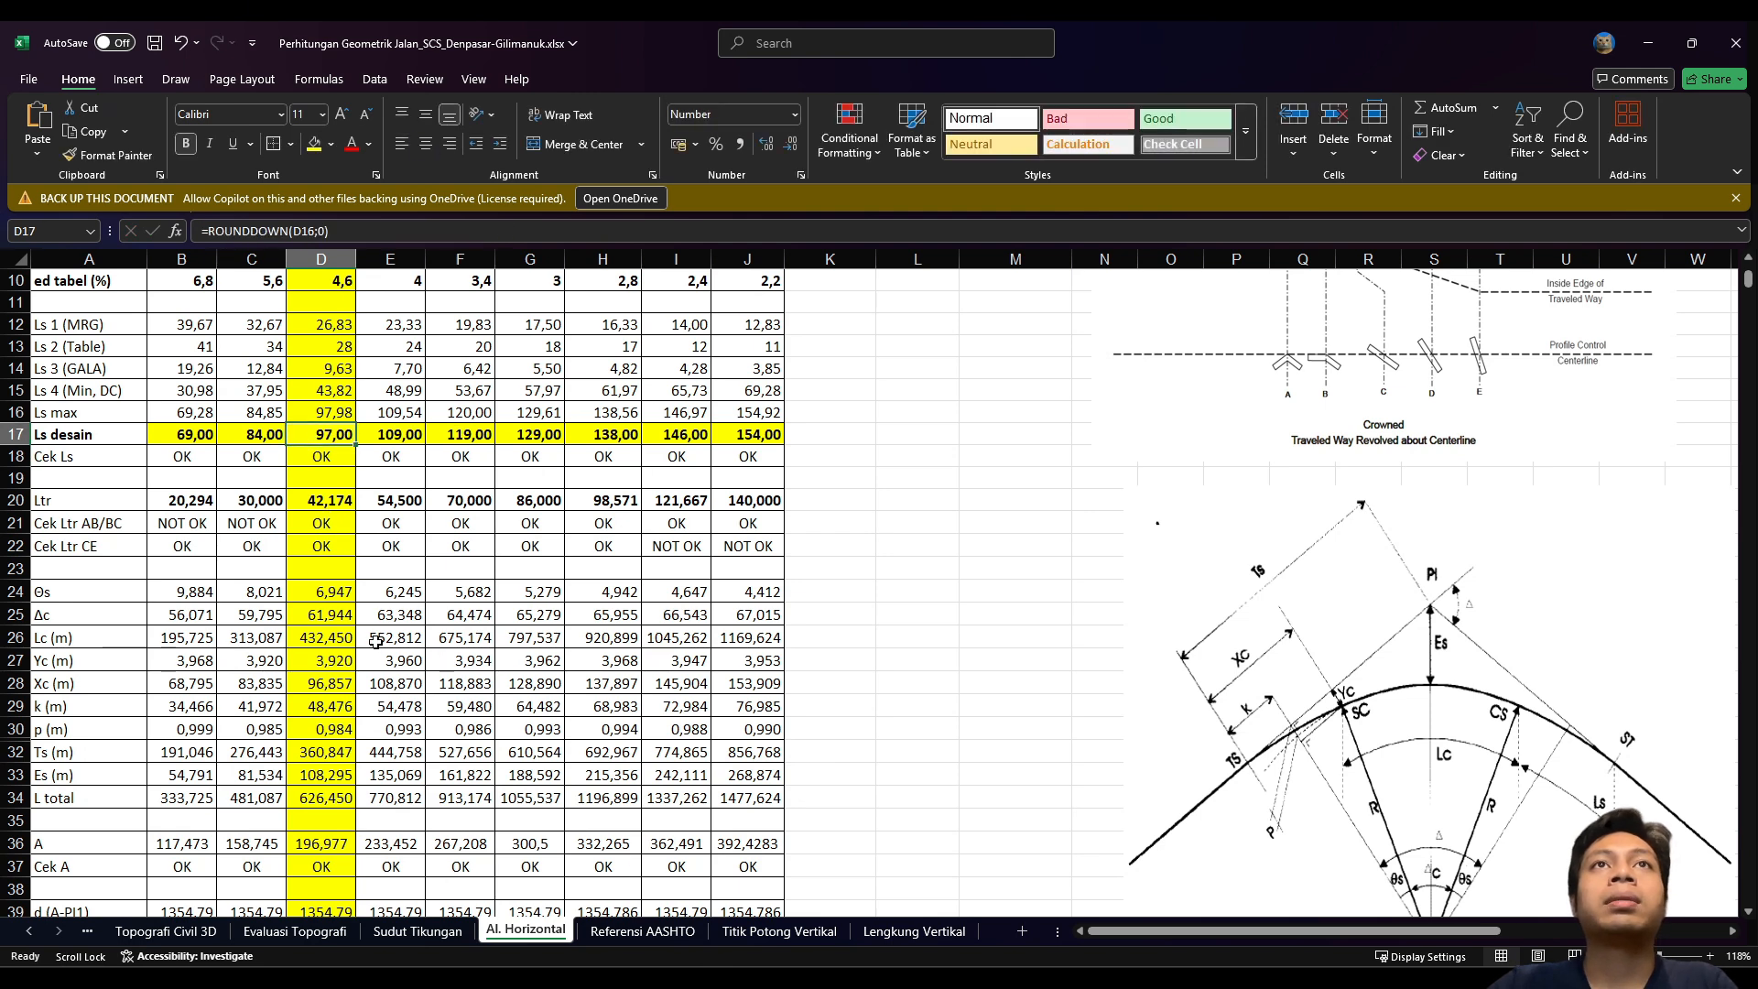
pyautogui.scroll(3, 376, 641)
pyautogui.press('Down')
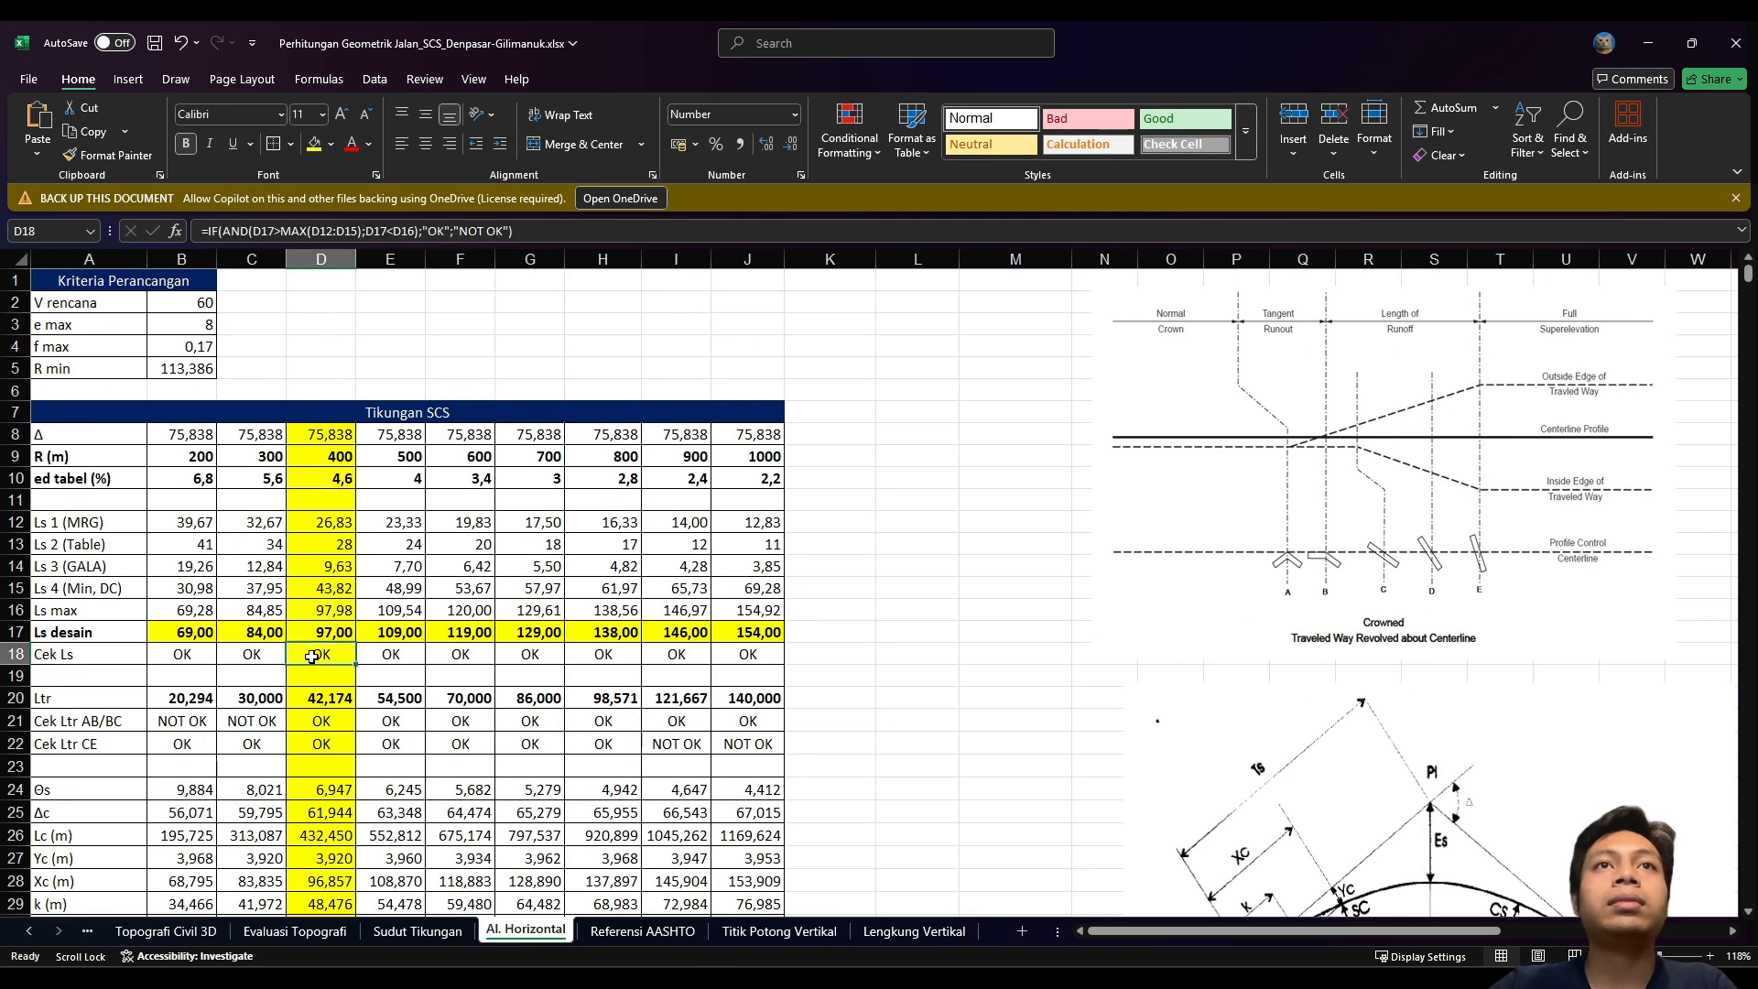
pyautogui.click(314, 700)
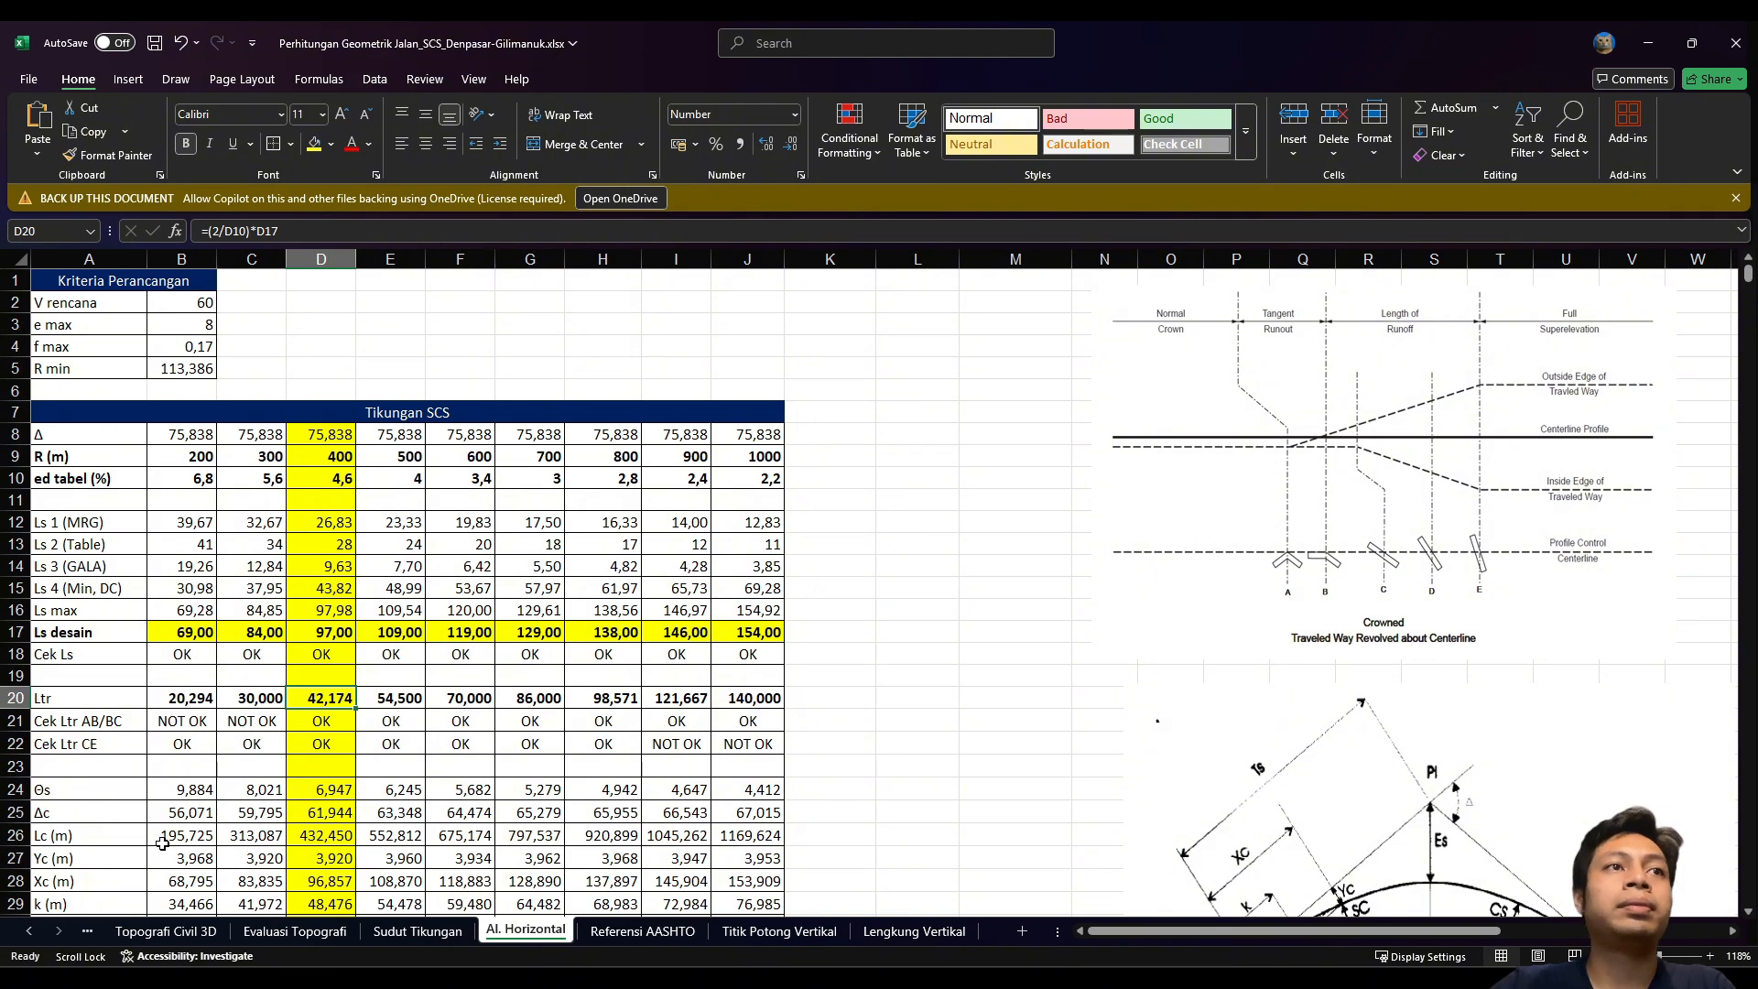
# Step: In SCS.dwg, select alignment AS and open its Geometry Editor layout tools
pyautogui.hotkey('alt', 'Tab')
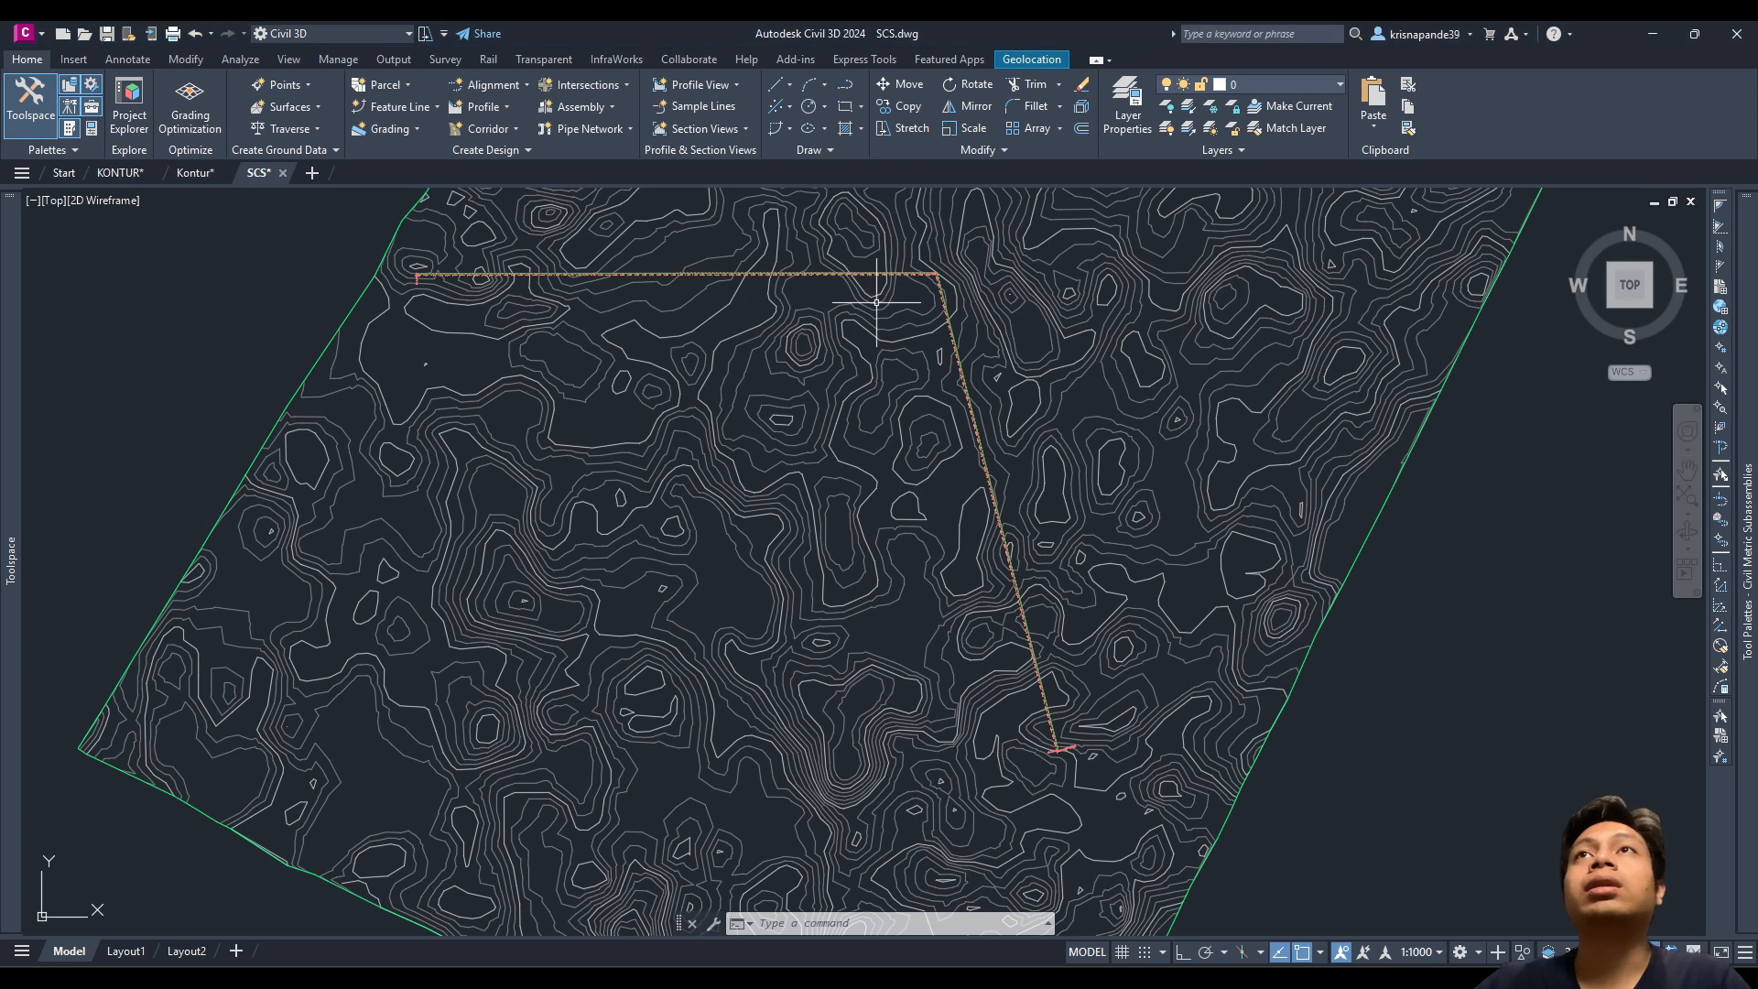
pyautogui.moveTo(877, 303); pyautogui.dragTo(891, 339, button='middle')
pyautogui.scroll(2, 891, 339)
pyautogui.scroll(1, 726, 287)
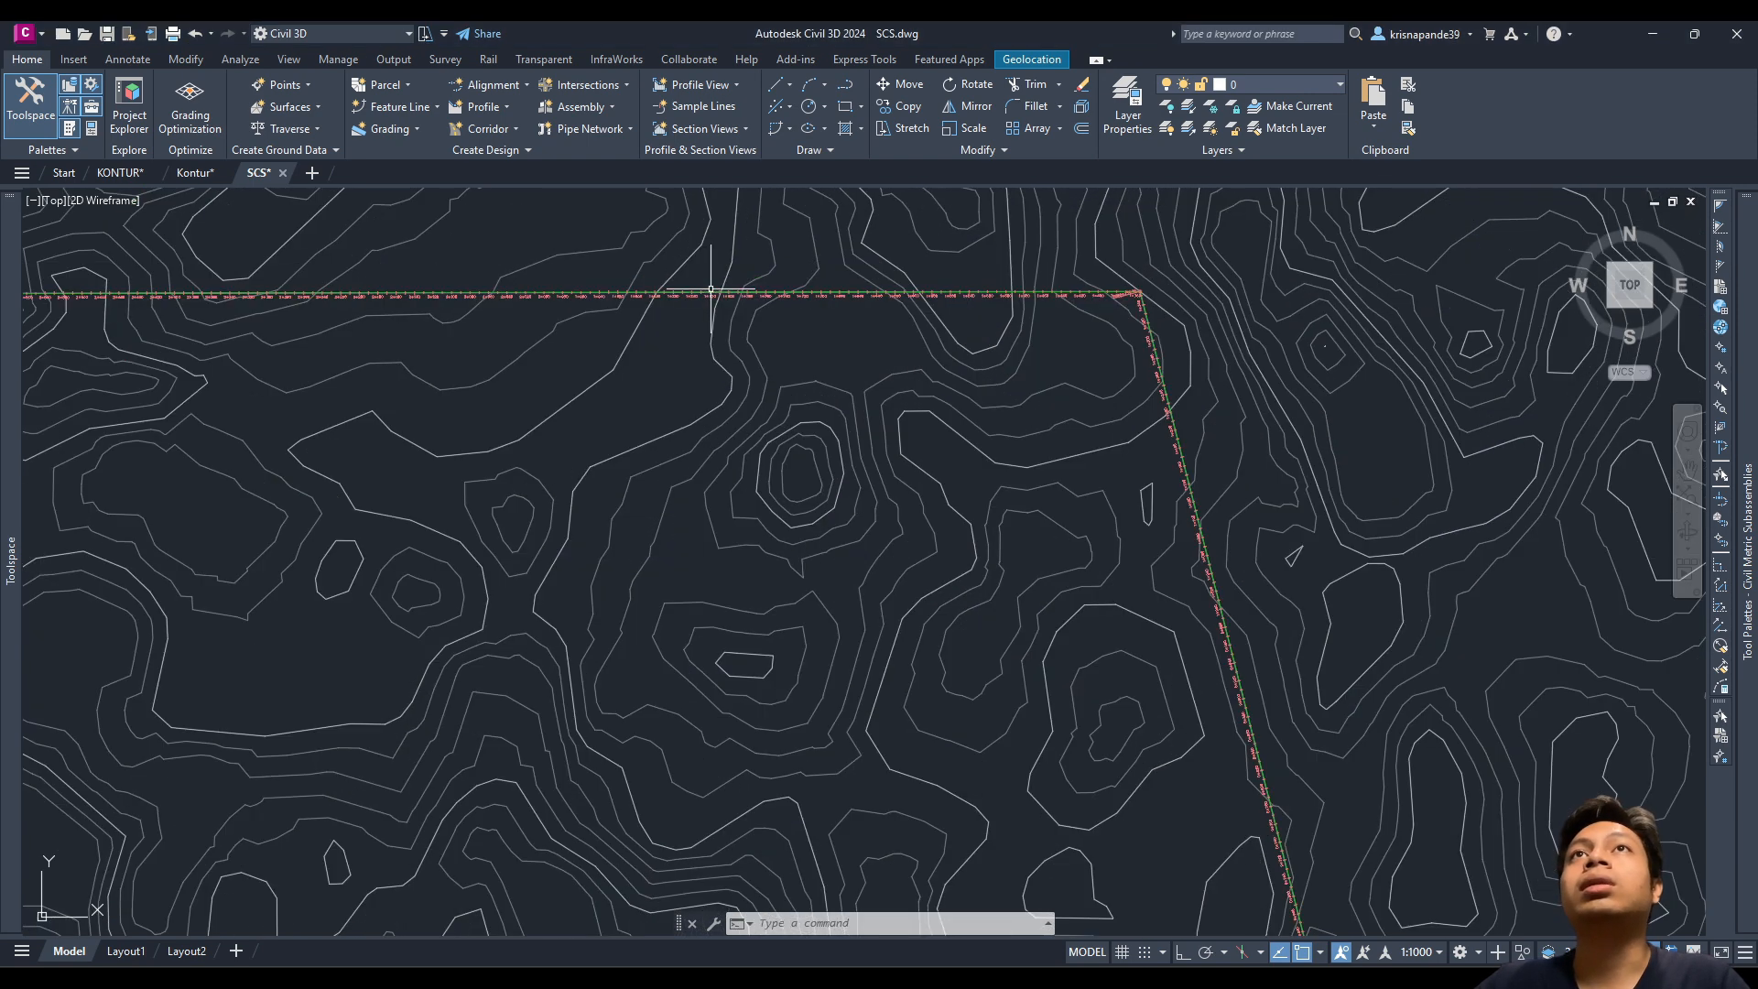
pyautogui.scroll(-1, 738, 313)
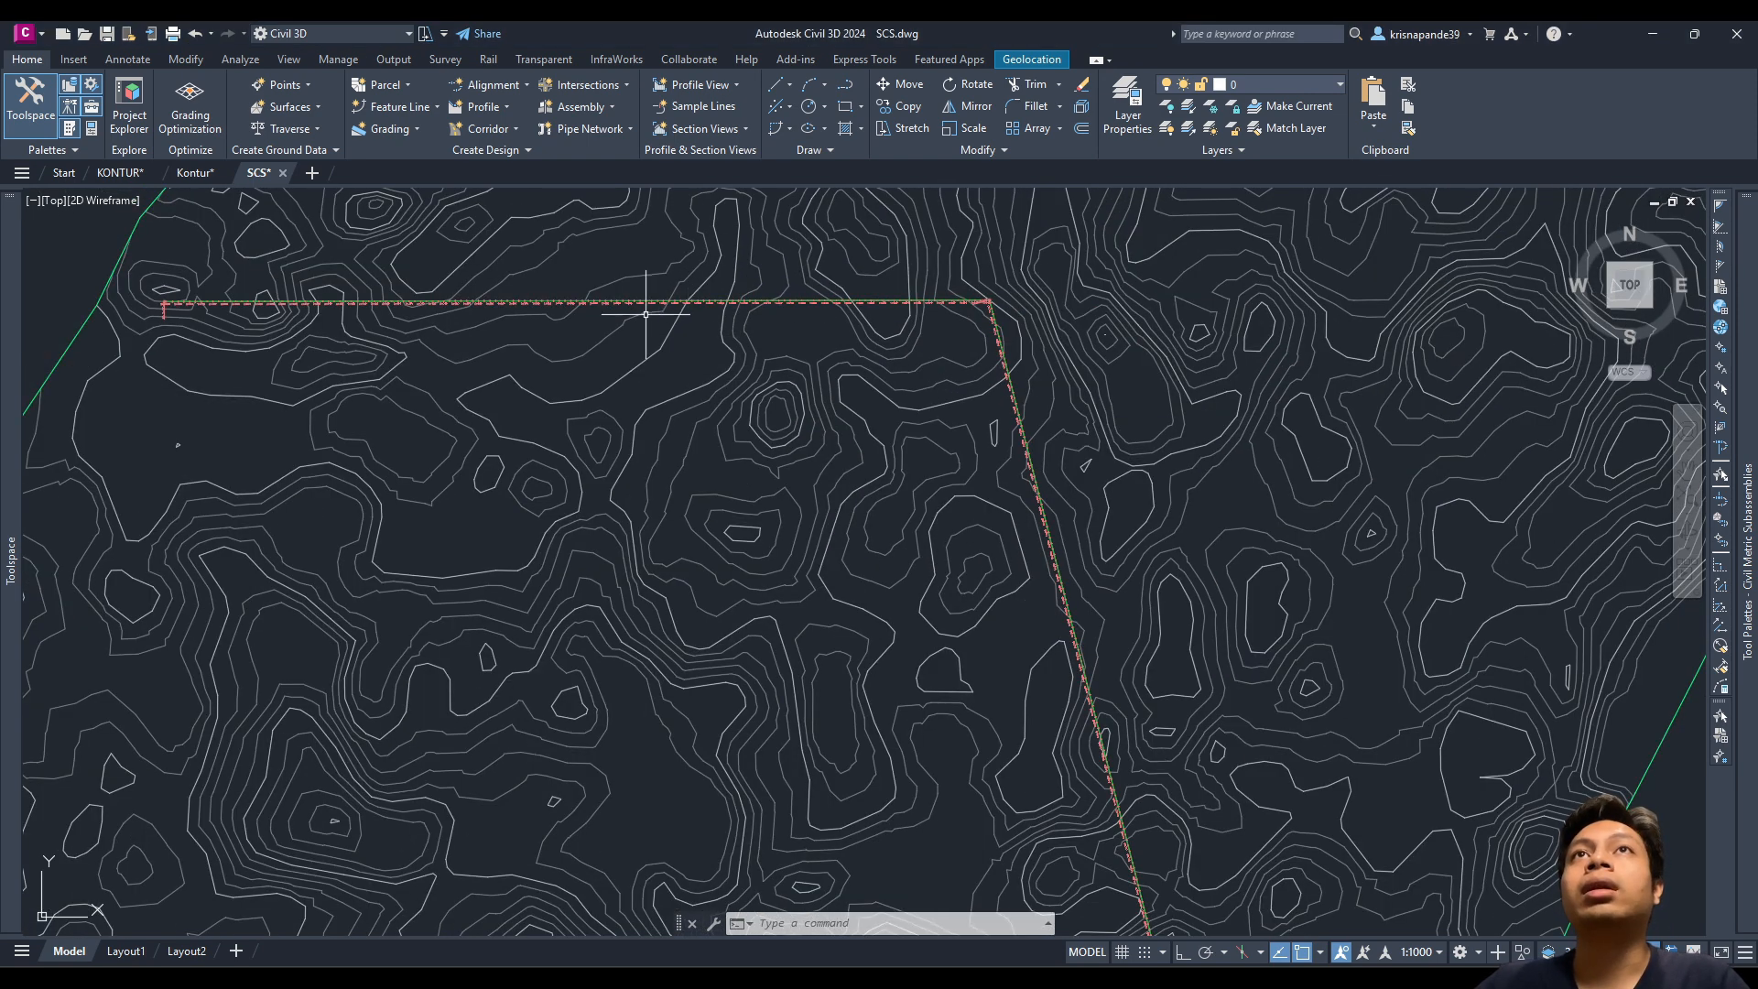
pyautogui.scroll(3, 583, 296)
pyautogui.scroll(3, 563, 283)
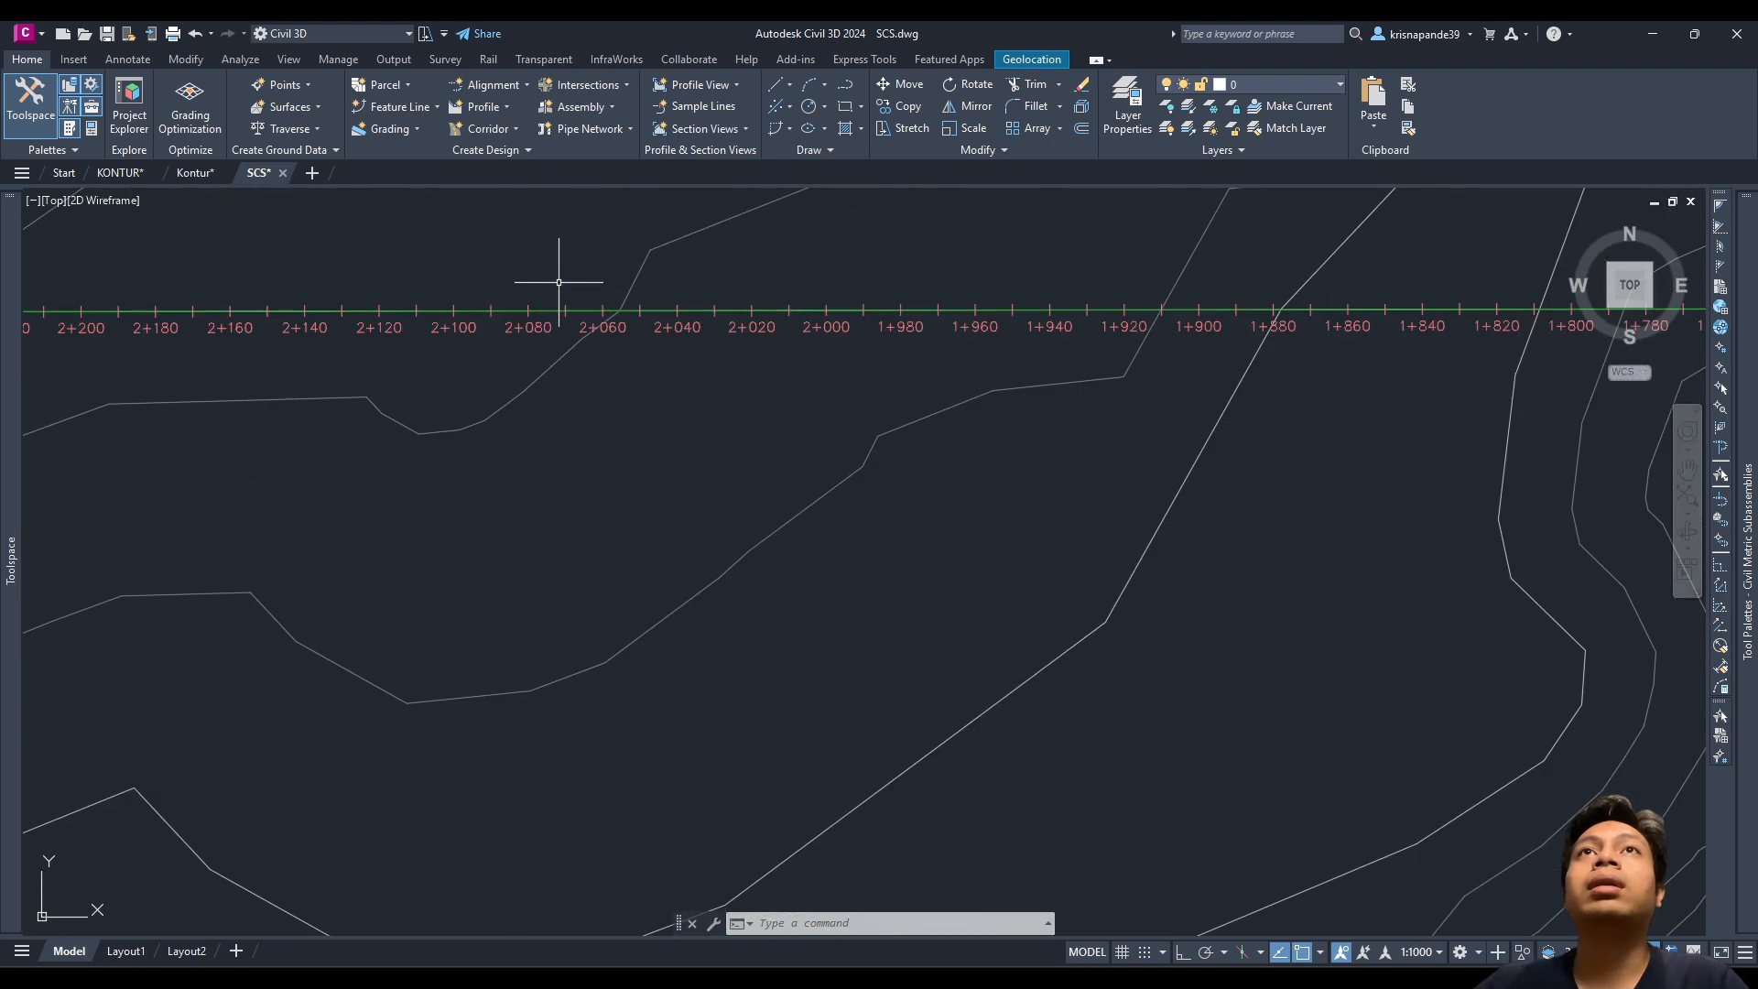
pyautogui.click(589, 310)
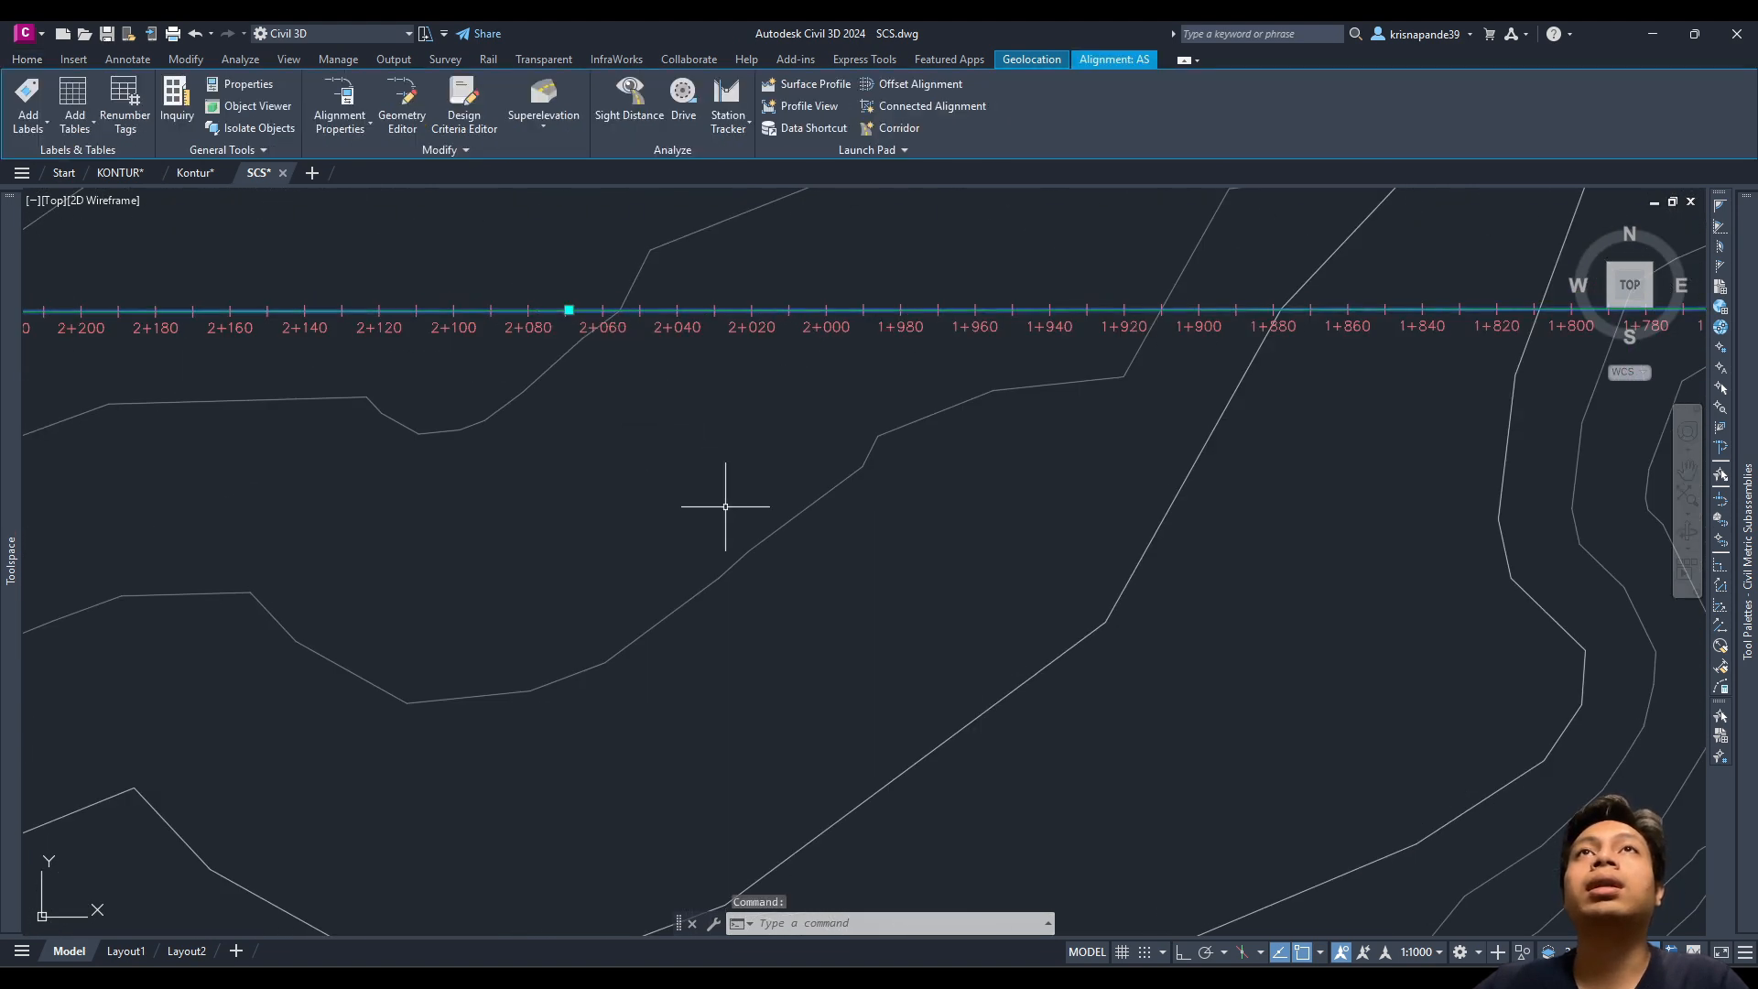
pyautogui.scroll(-2, 630, 453)
pyautogui.scroll(-2, 630, 453)
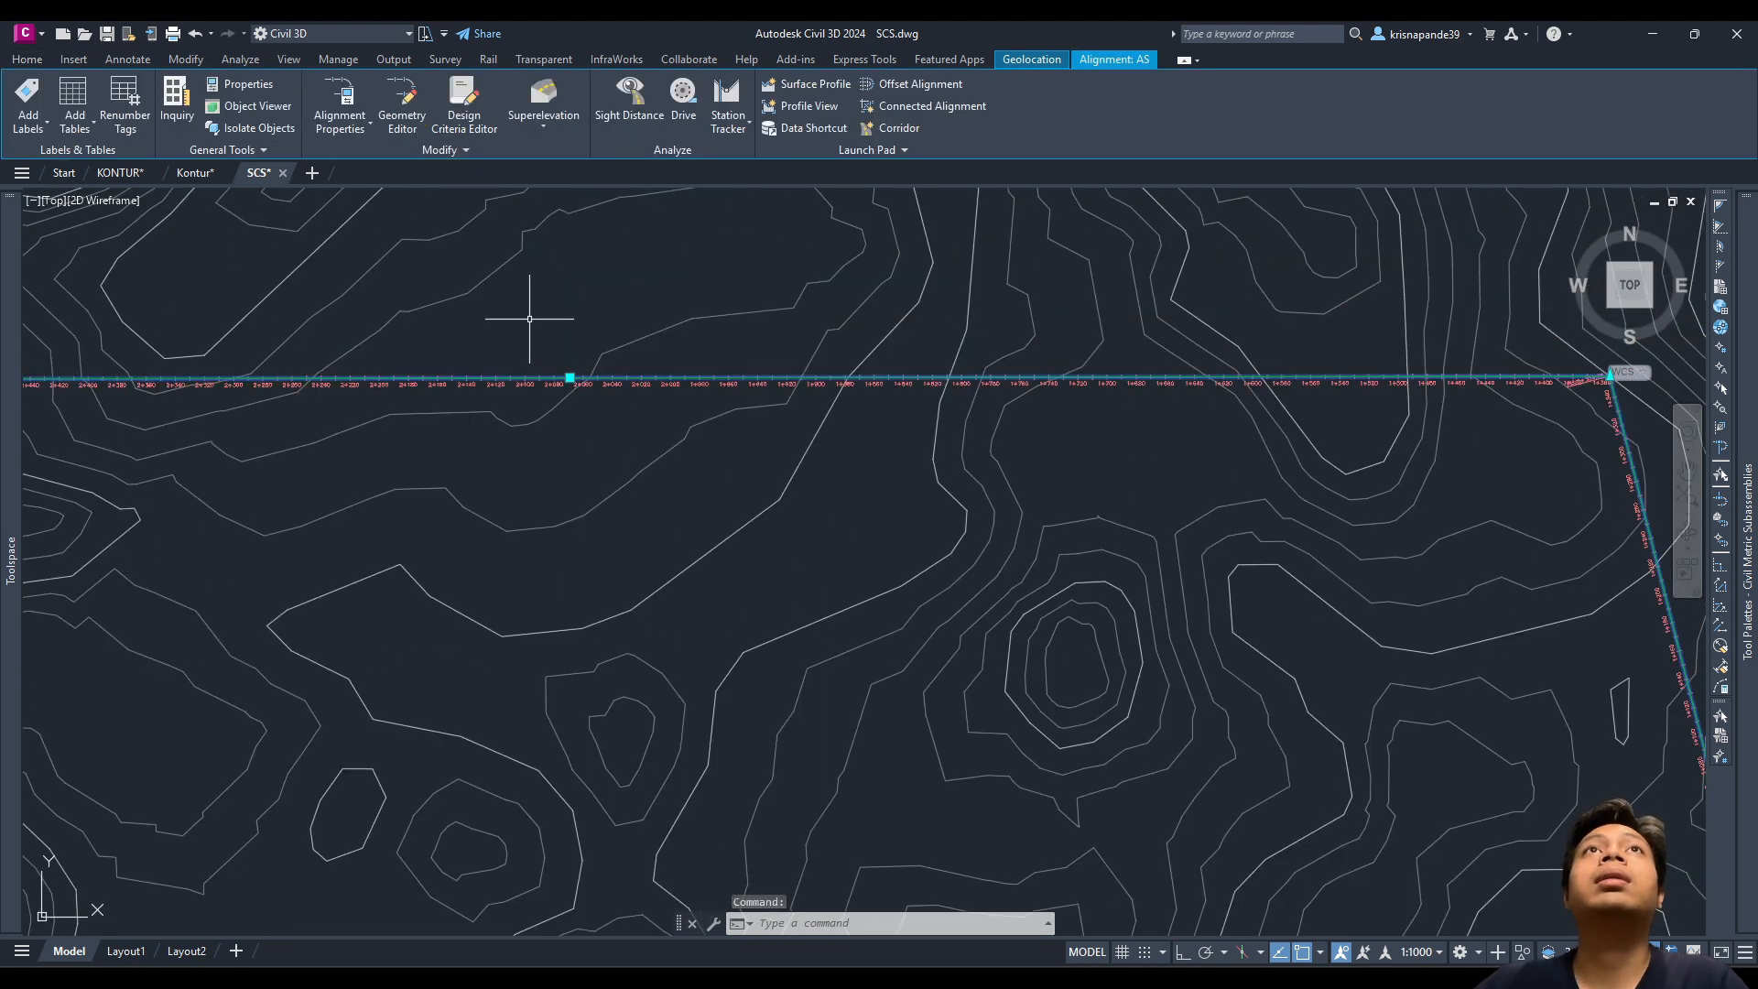
pyautogui.click(403, 100)
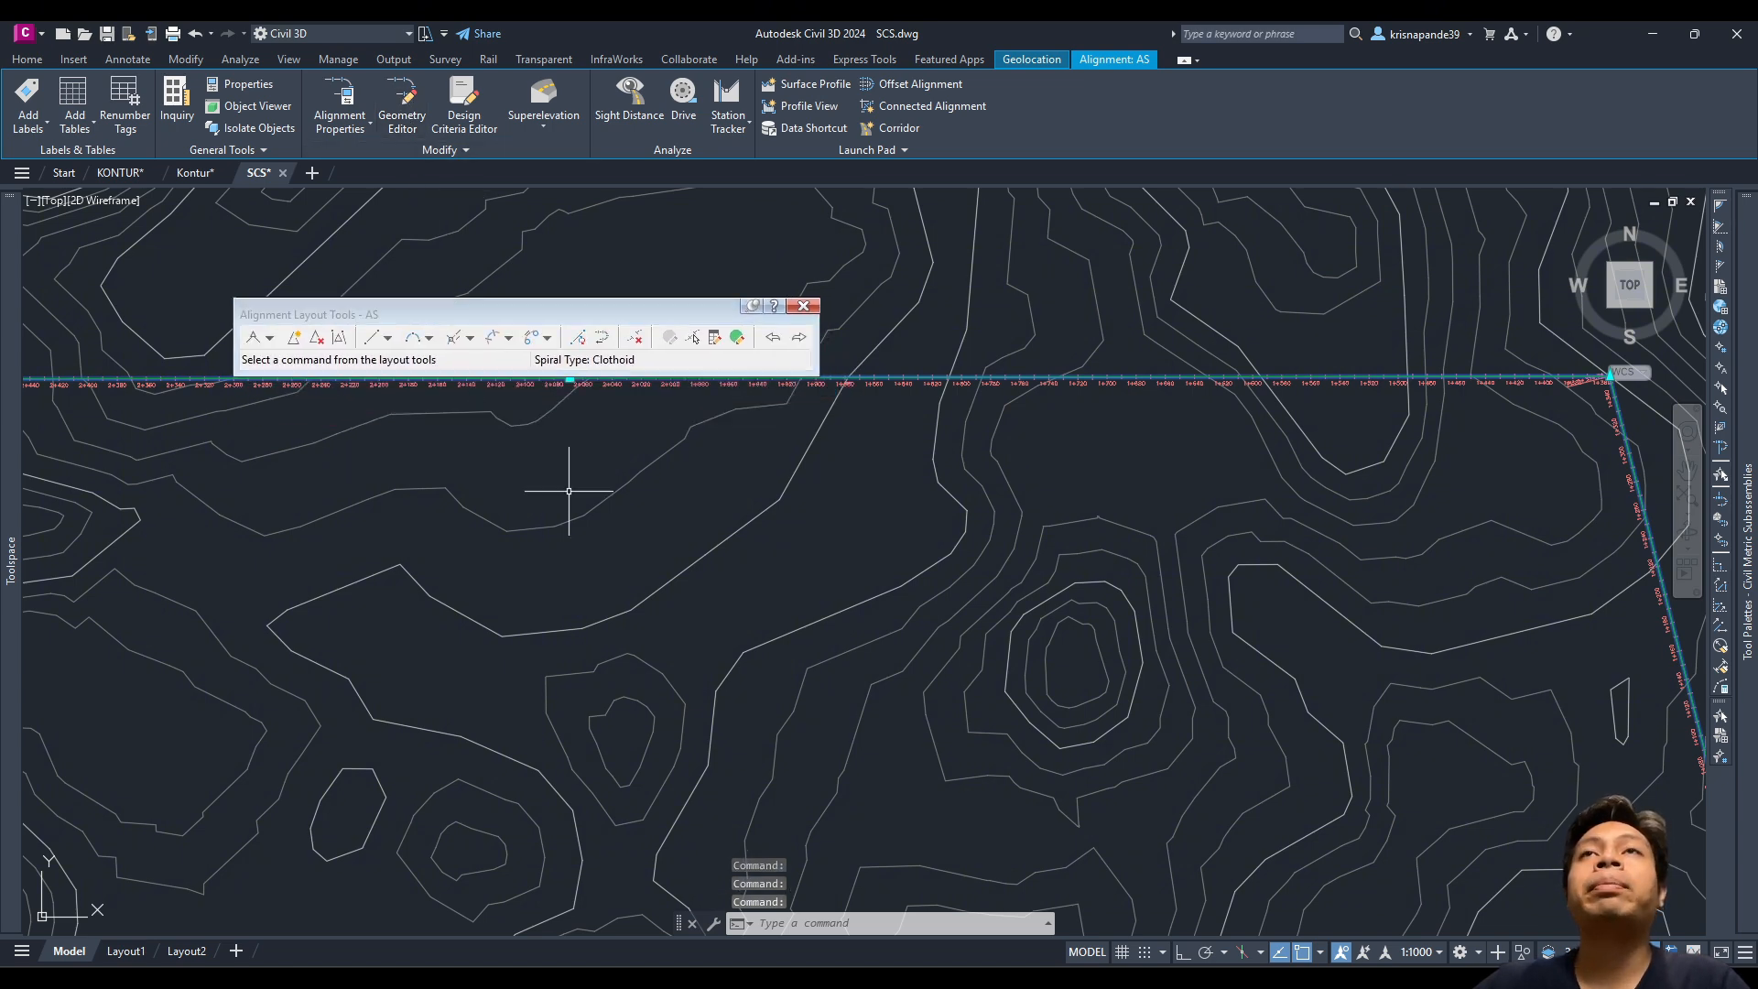
# Step: Start Free Spiral-Curve-Spiral (Between two entities) and pick alignment AS's two tangents
pyautogui.scroll(-3, 568, 492)
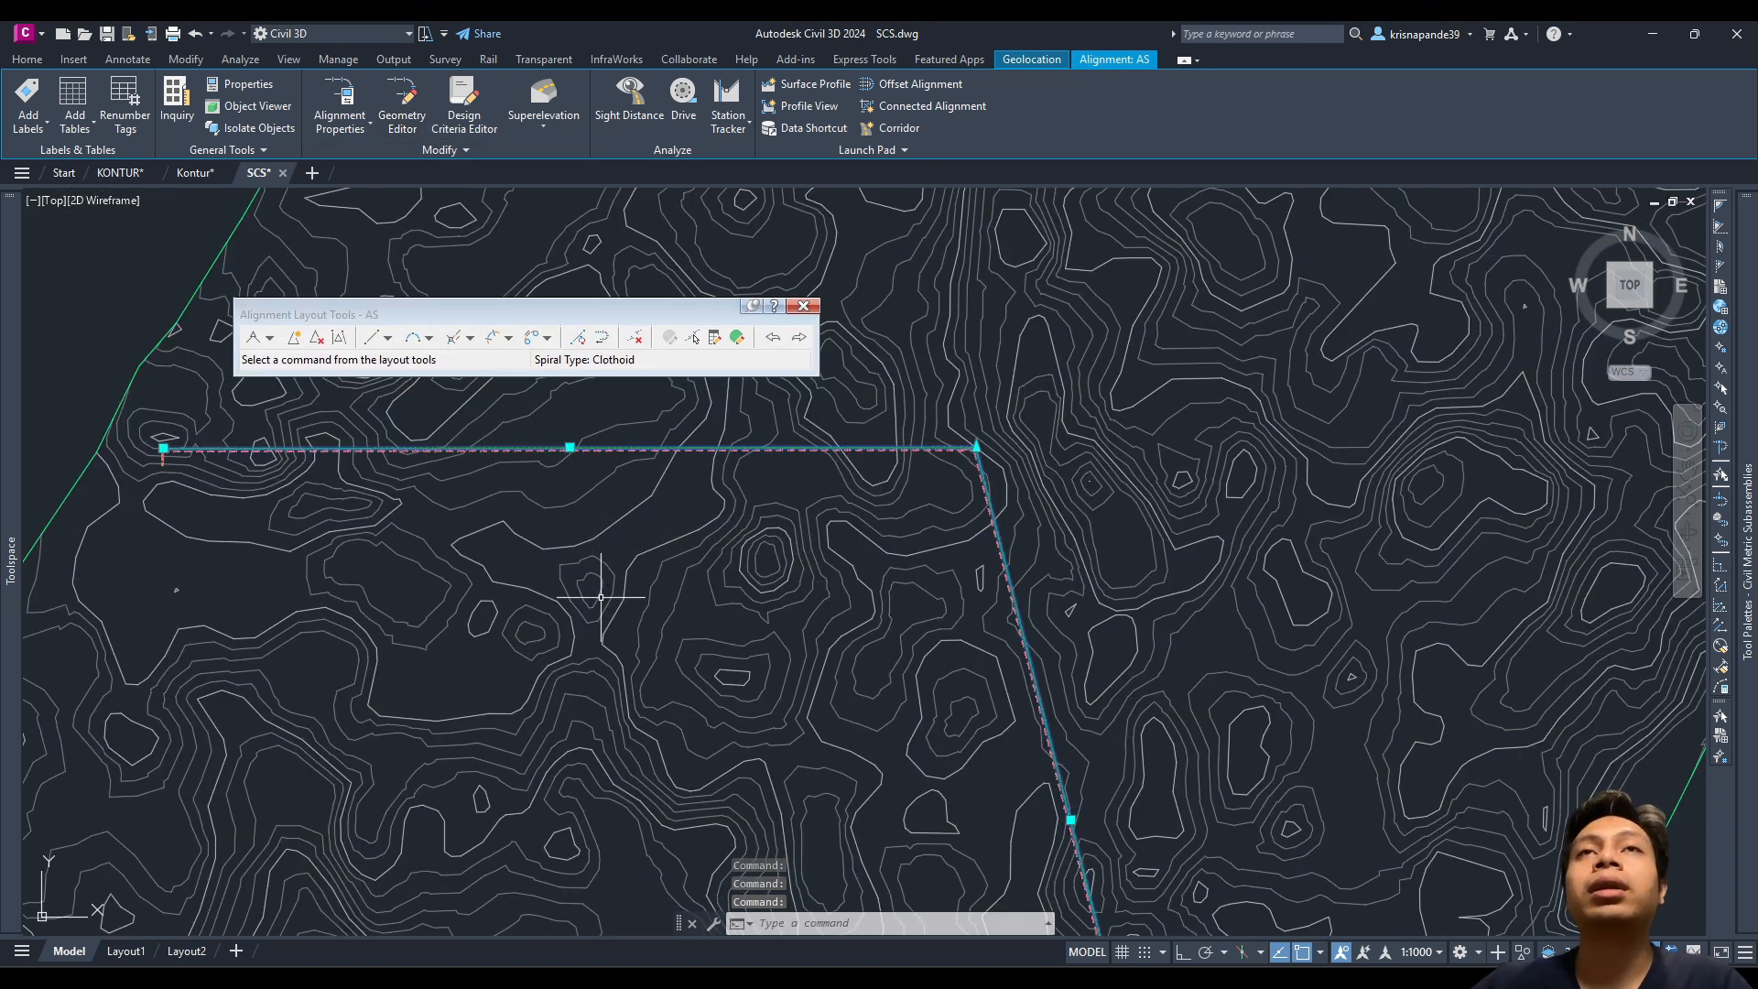
pyautogui.click(509, 339)
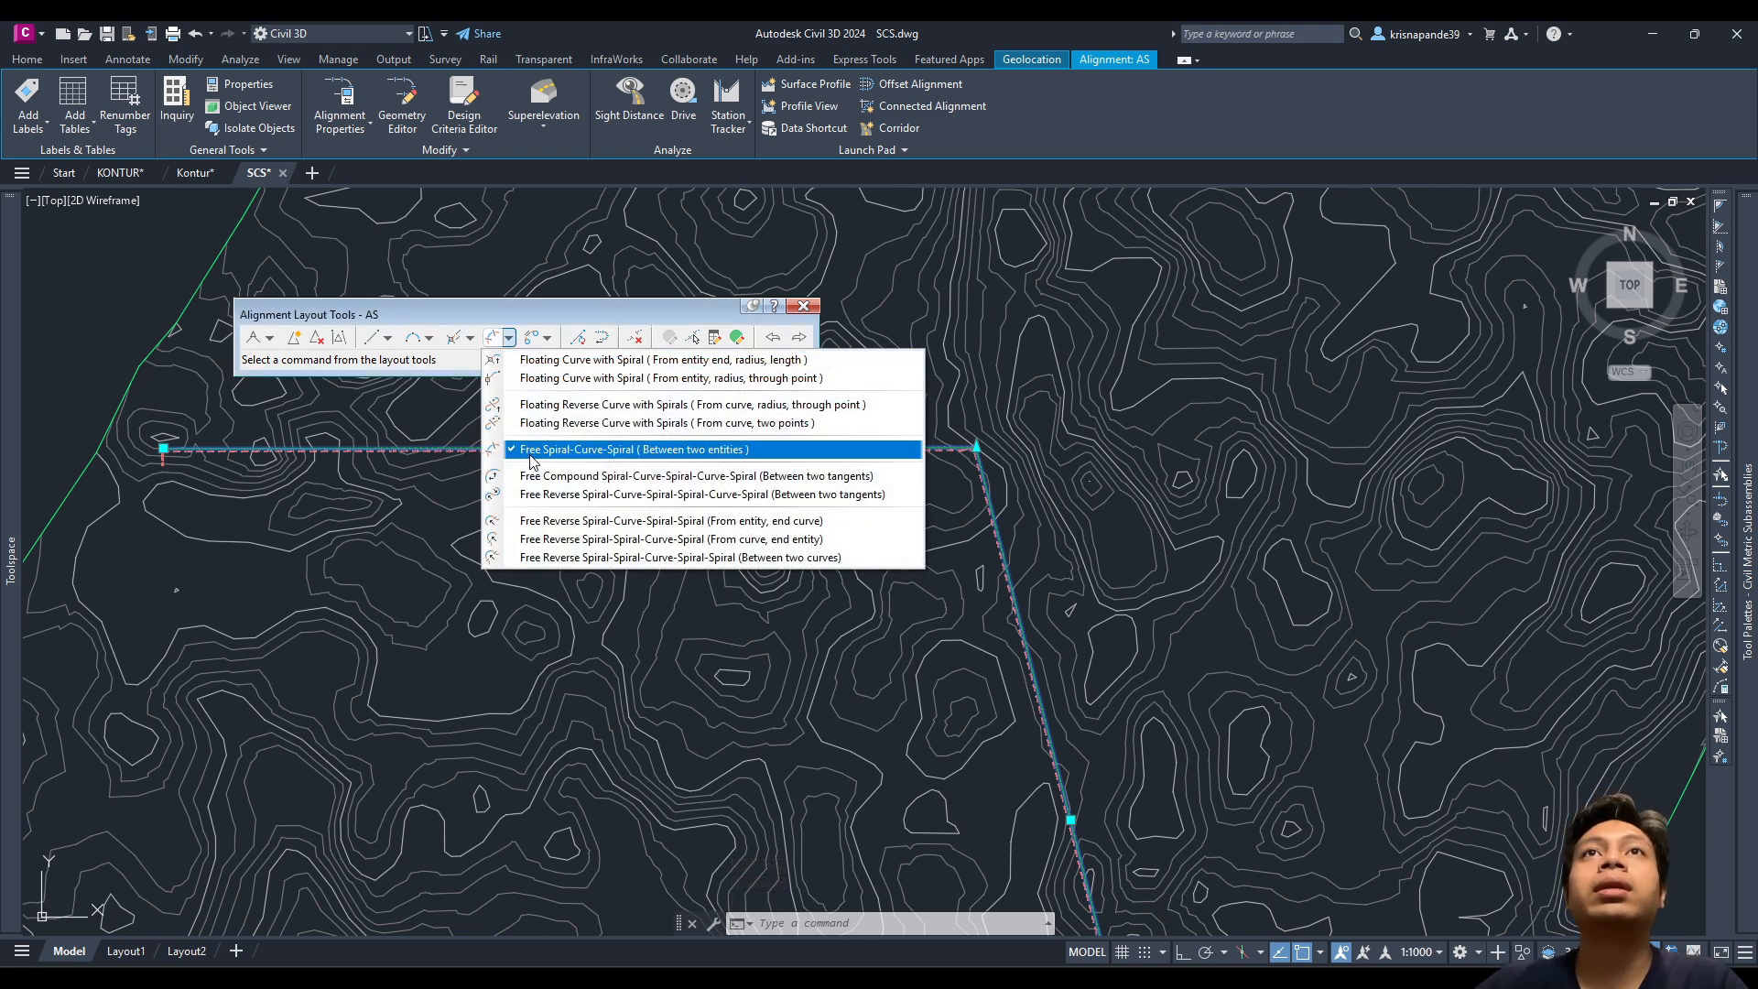
pyautogui.click(676, 449)
pyautogui.scroll(5, 1034, 439)
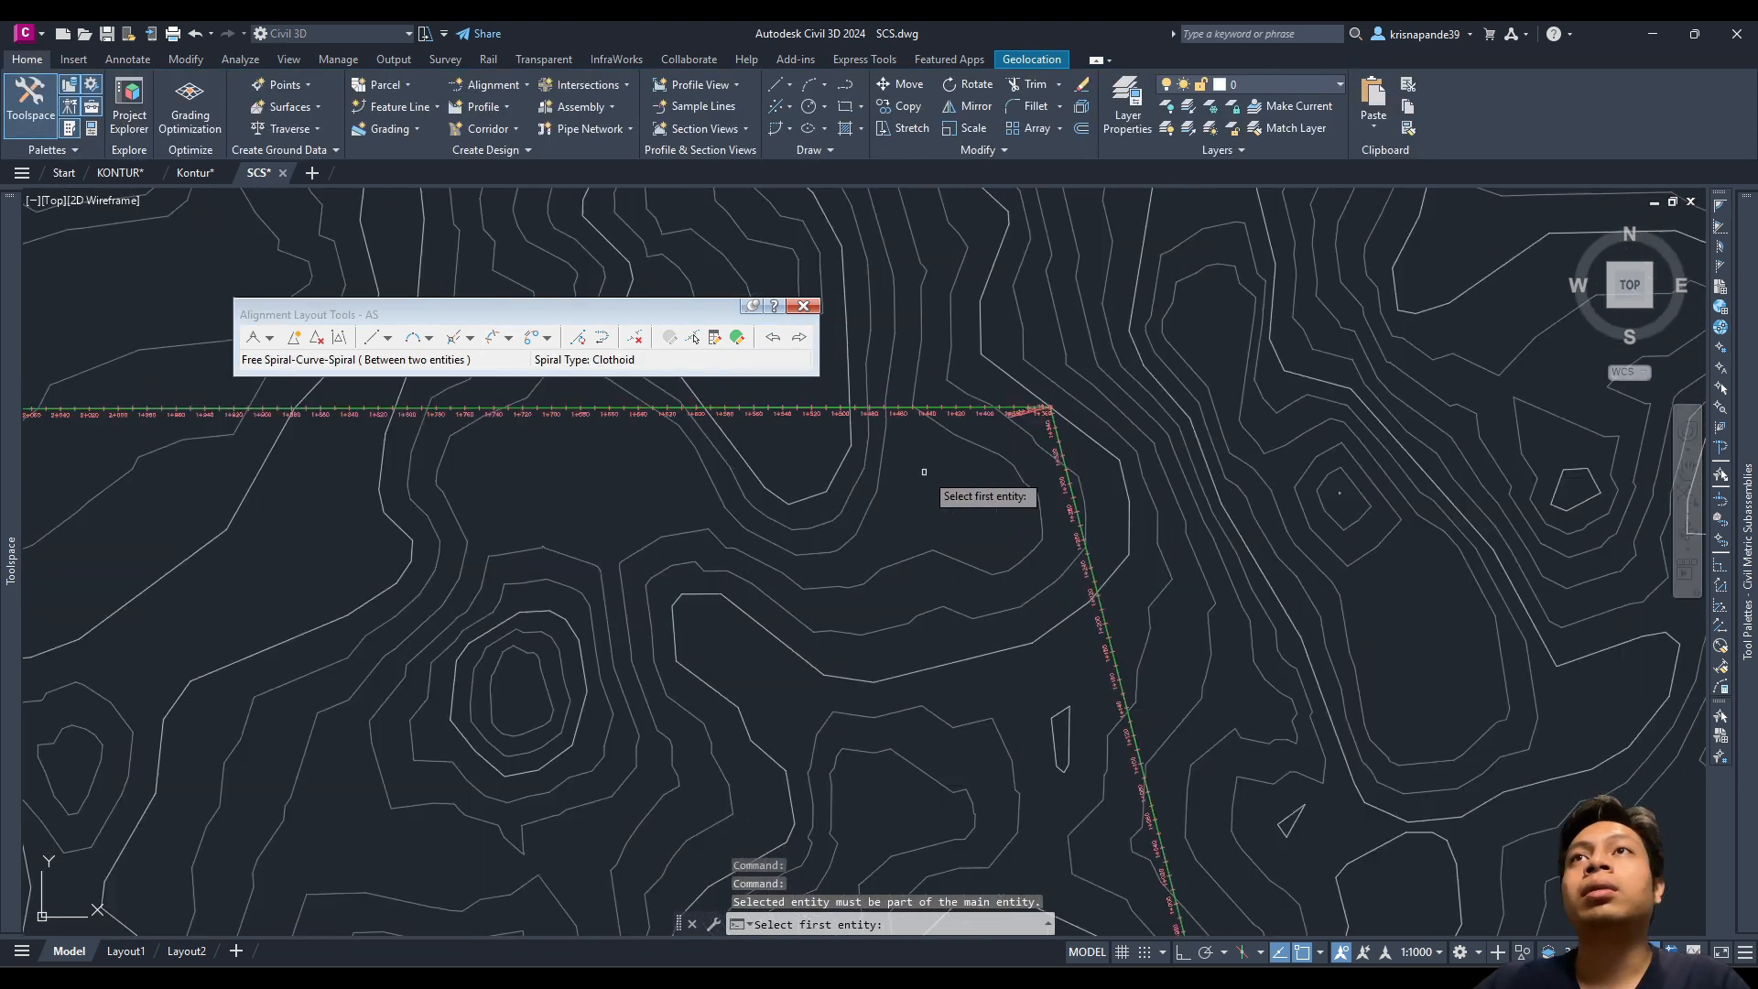
pyautogui.scroll(6, 1035, 439)
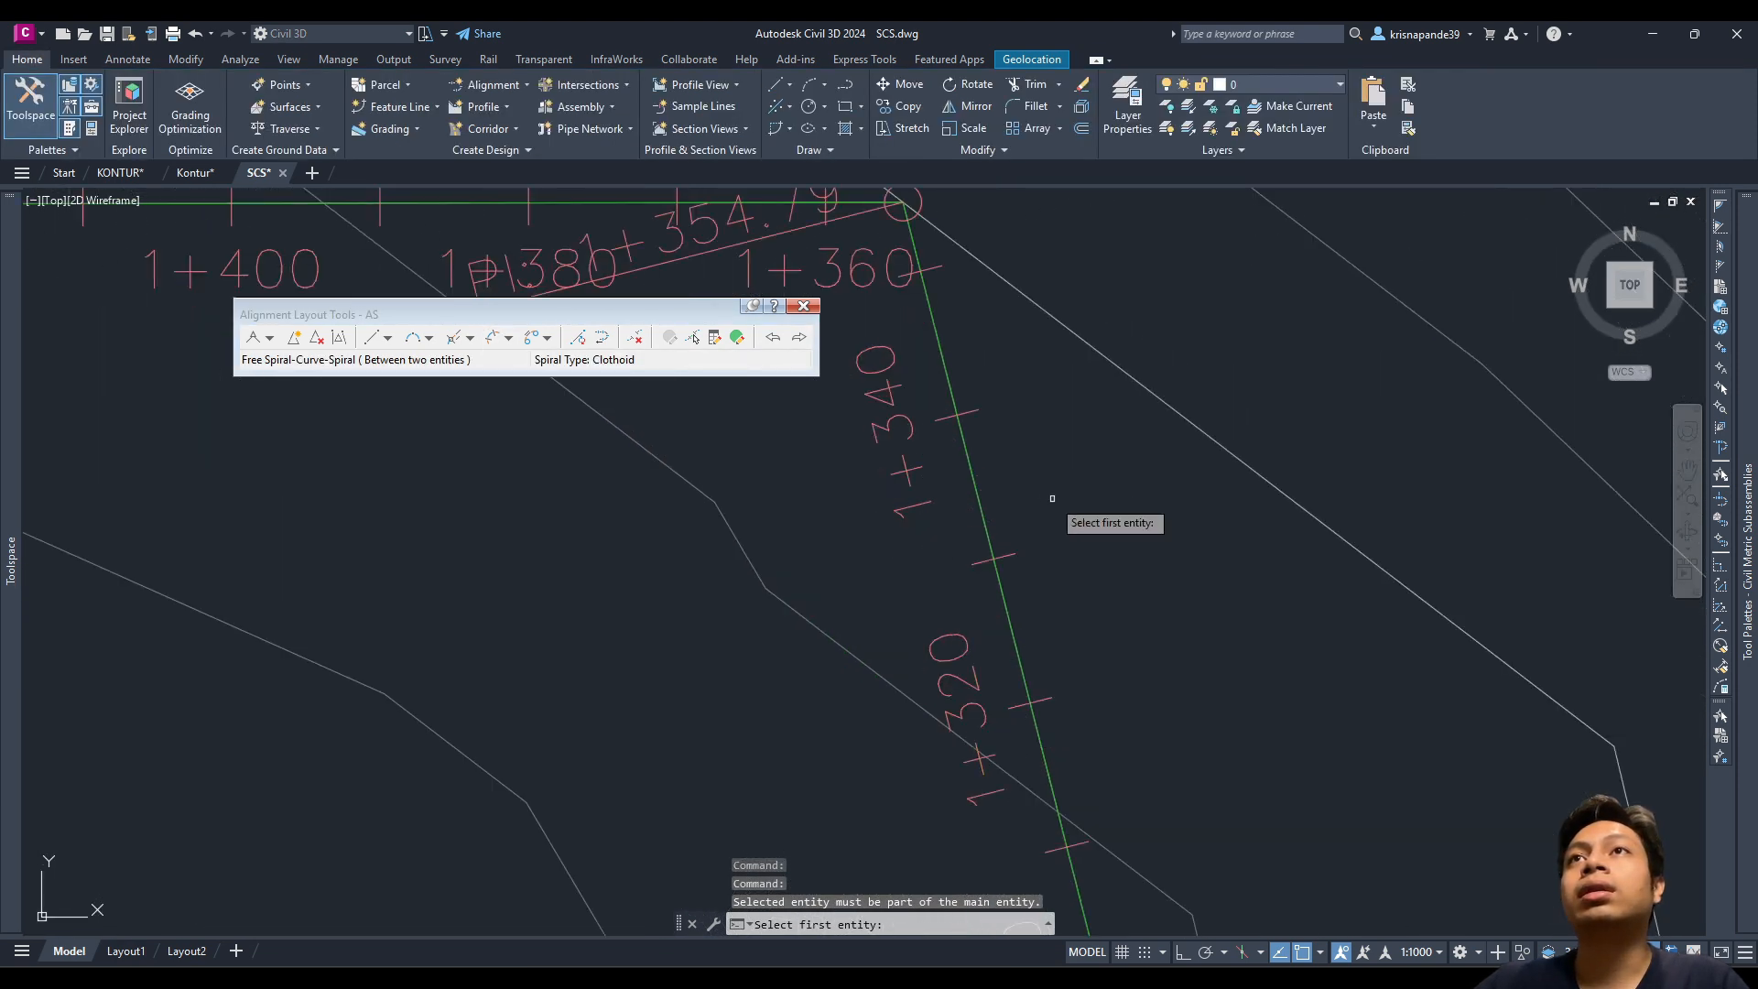
pyautogui.click(1053, 484)
pyautogui.click(965, 470)
pyautogui.scroll(-5, 715, 417)
pyautogui.scroll(5, 747, 545)
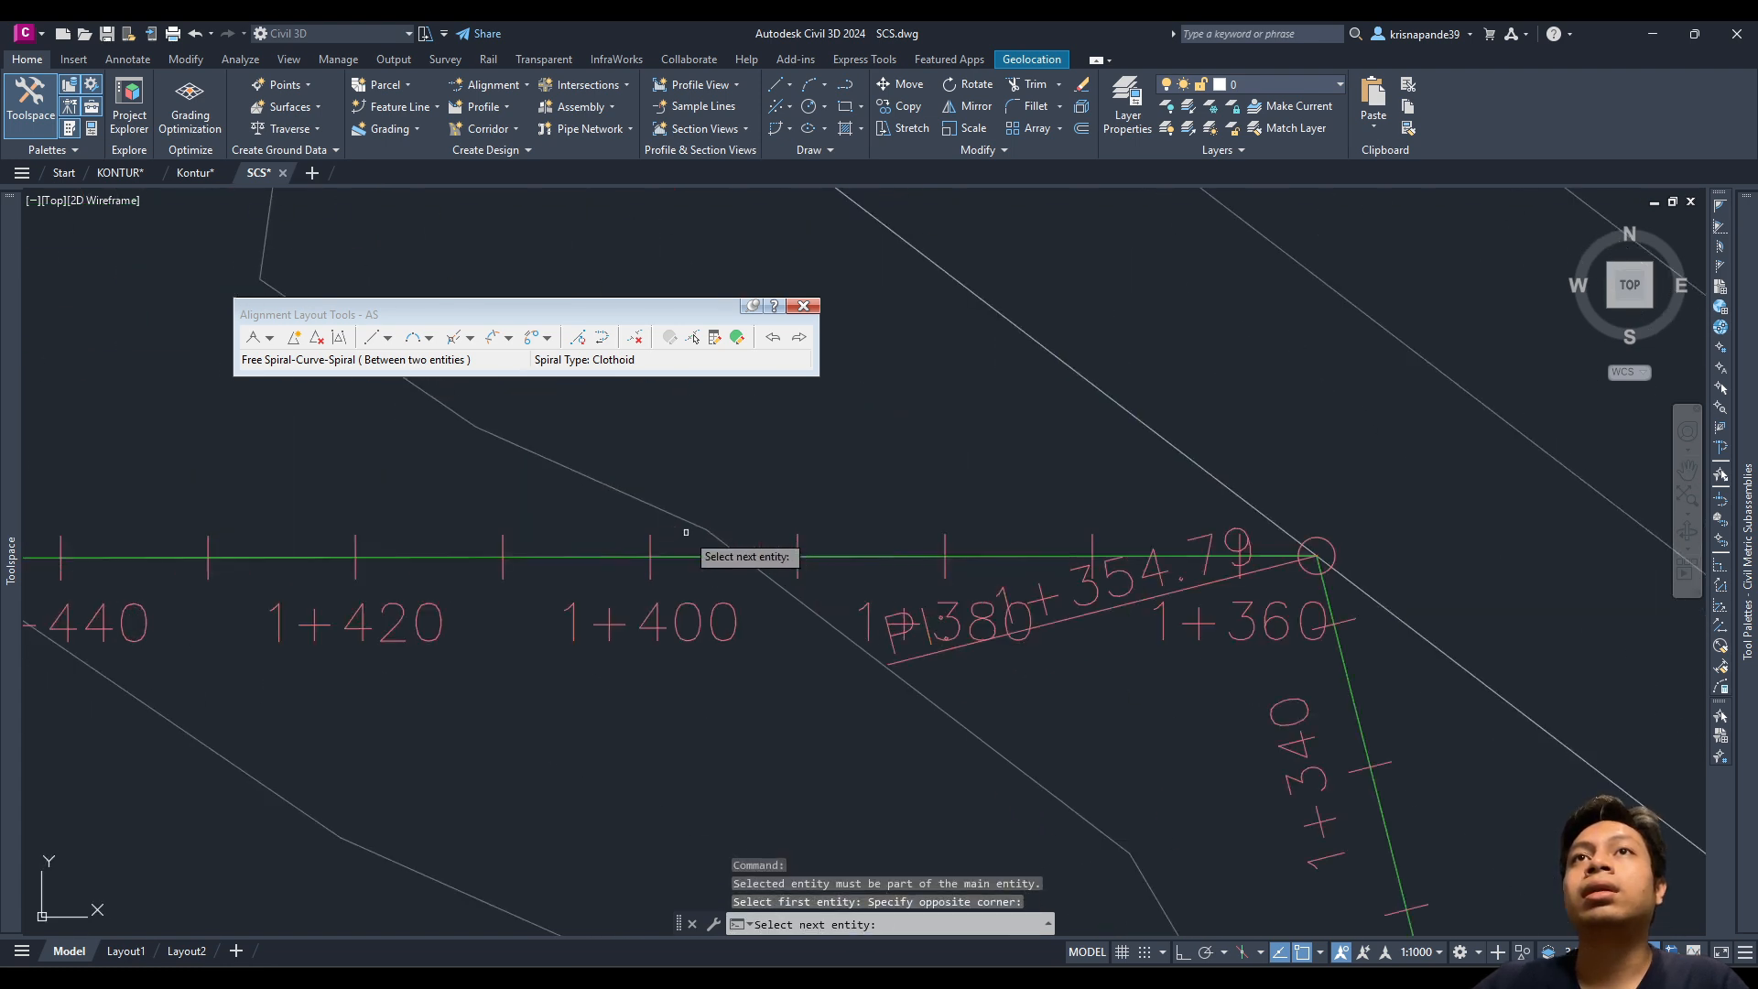
pyautogui.click(861, 575)
pyautogui.click(801, 502)
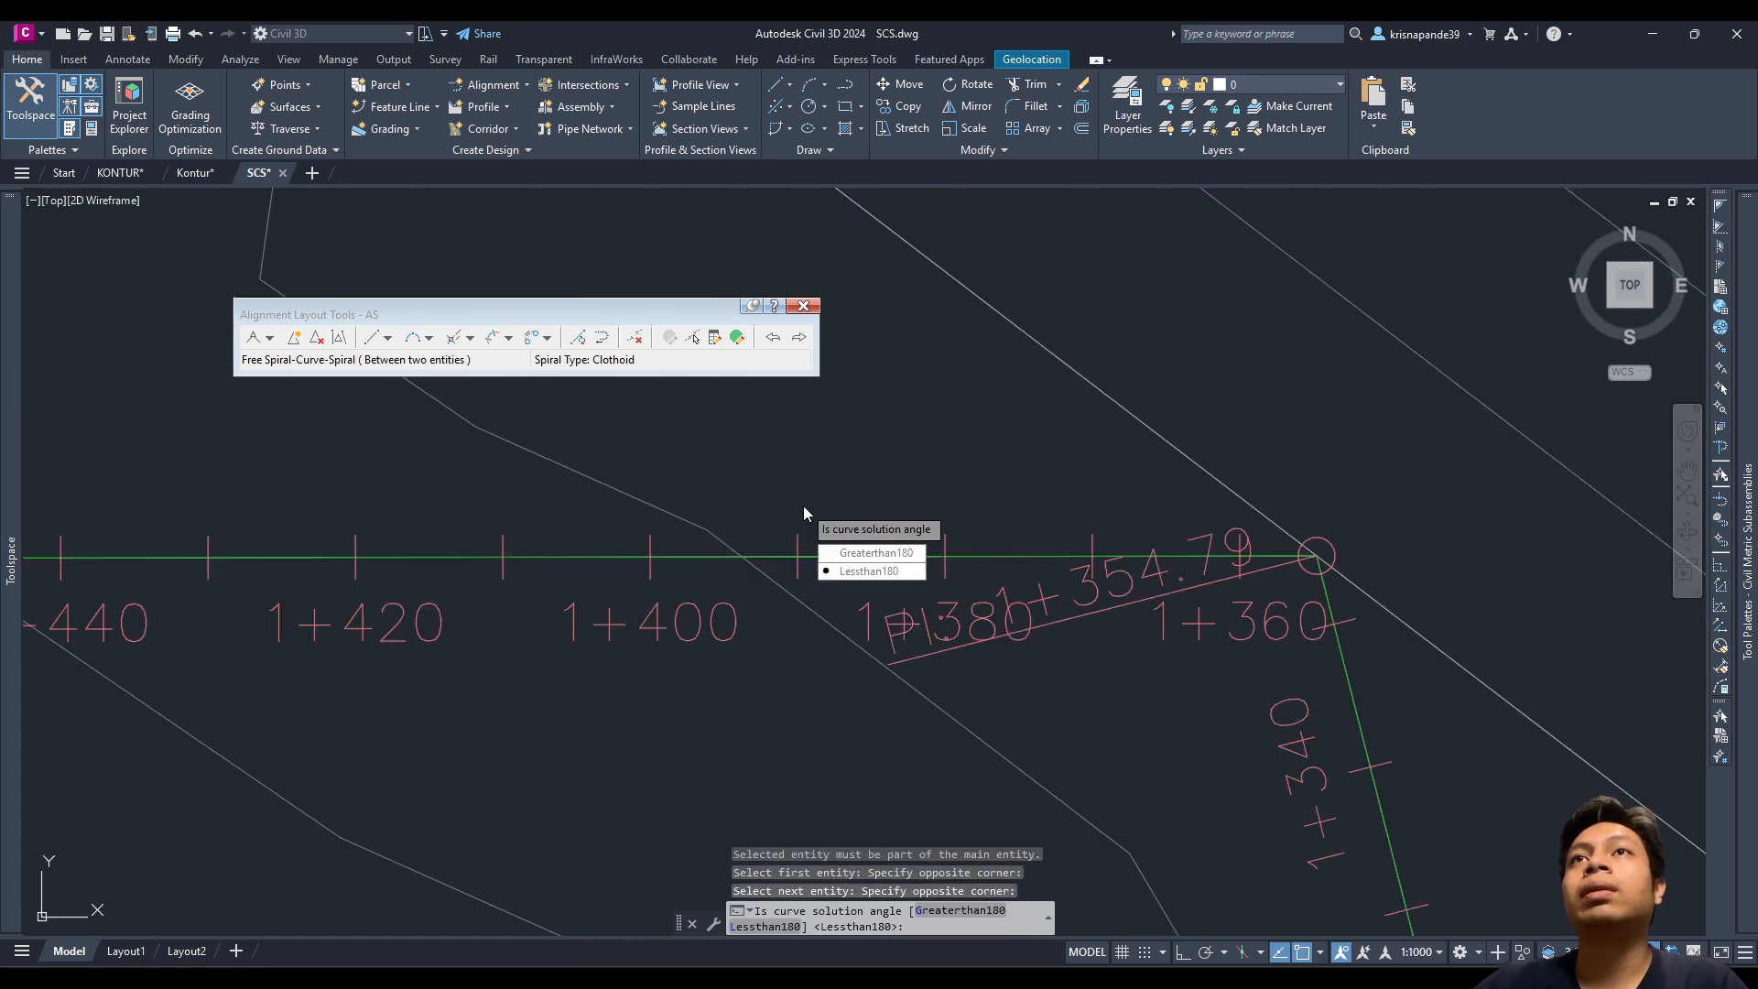
# Step: Choose Lessthan180, enter radius 400, and accept the 28 m spiral lengths
pyautogui.click(870, 571)
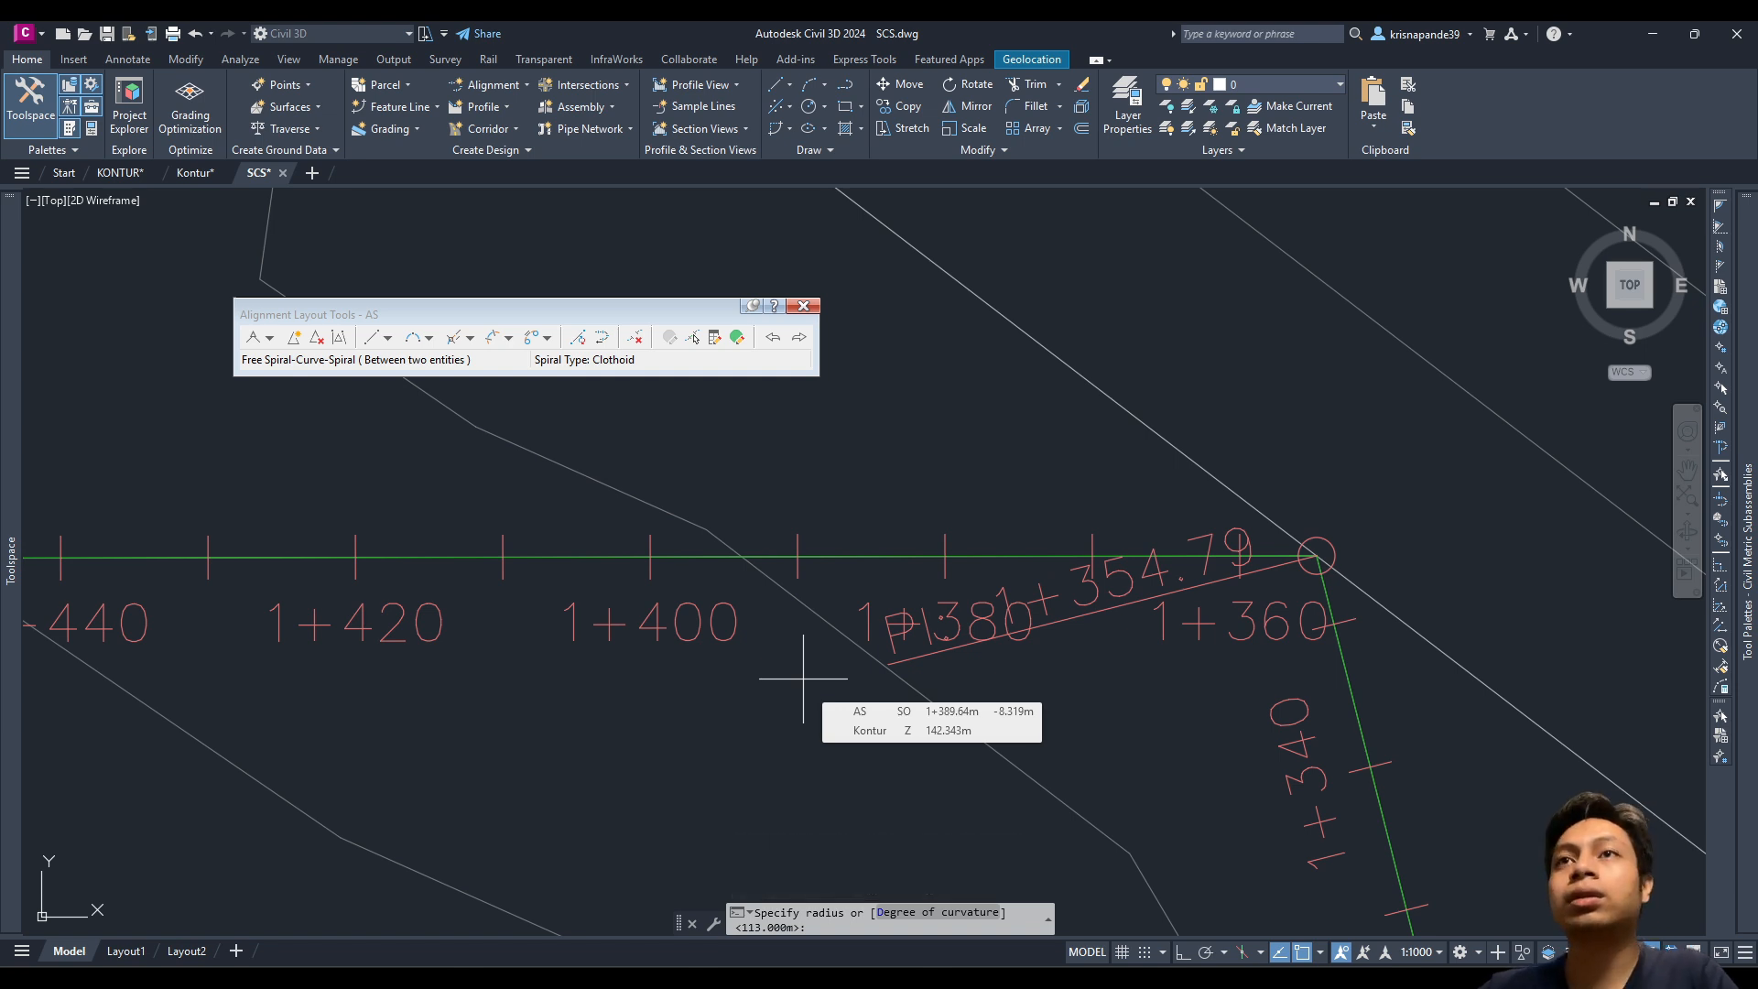
pyautogui.write('400')
pyautogui.press('Return')
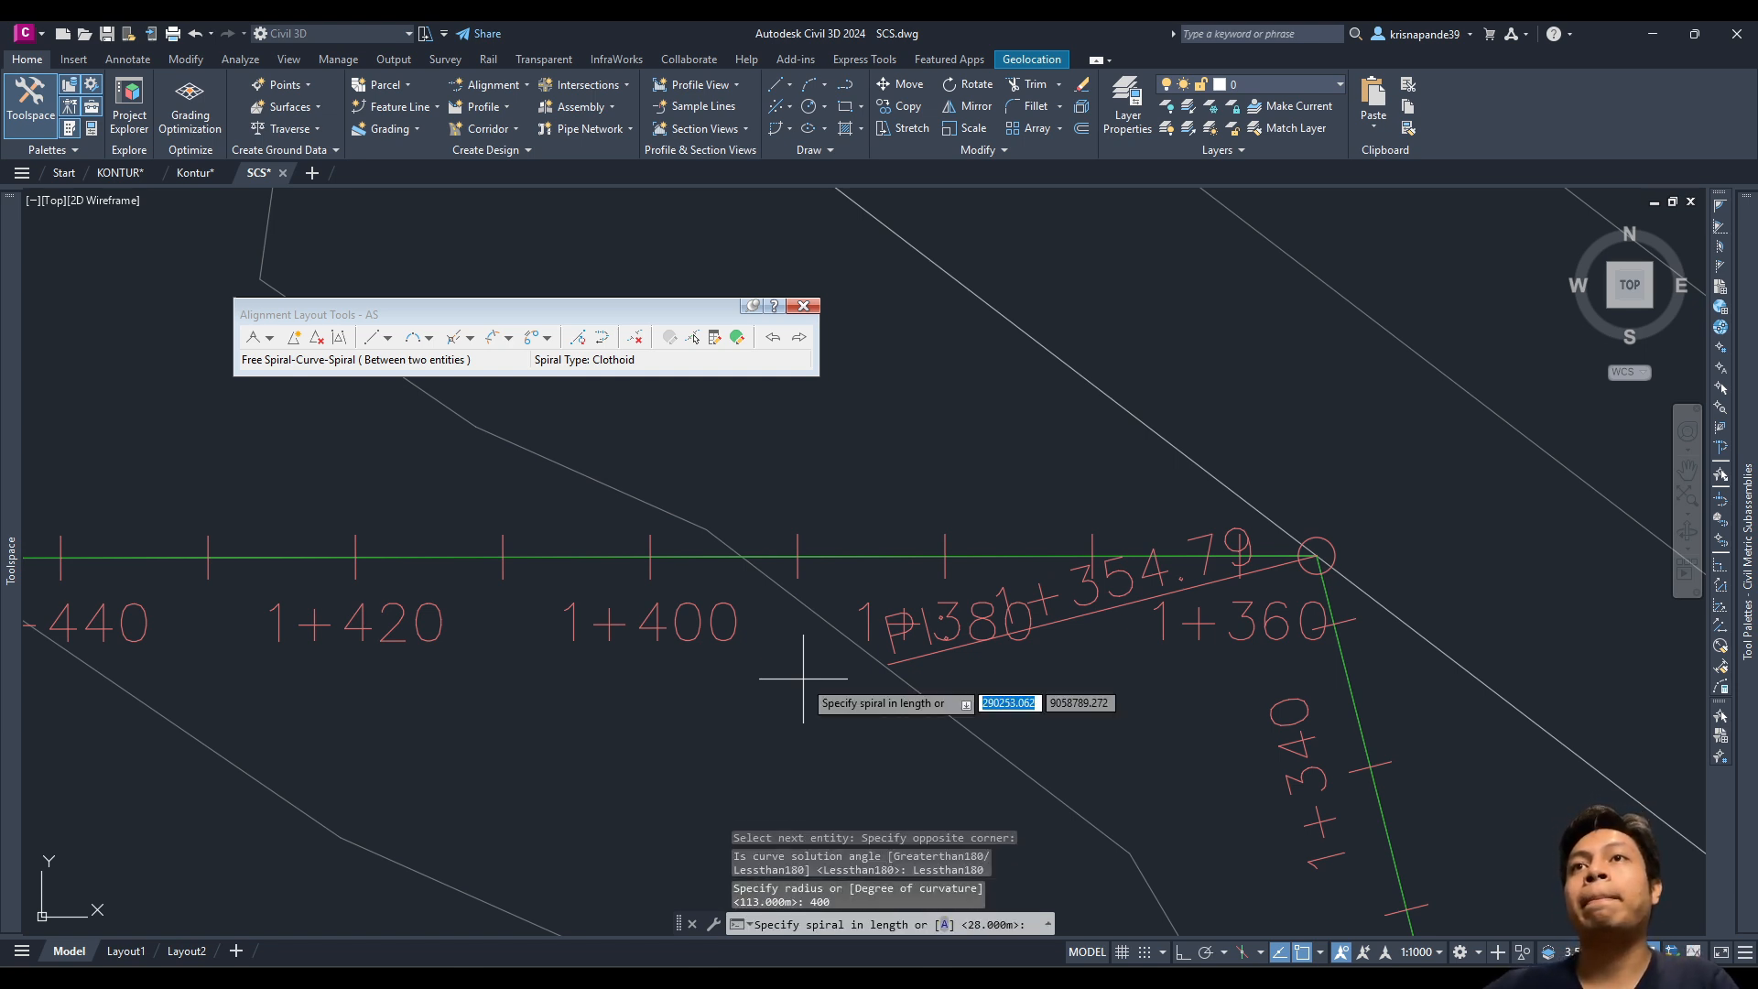
pyautogui.press('Return')
pyautogui.press('Return')
pyautogui.scroll(-10, 803, 679)
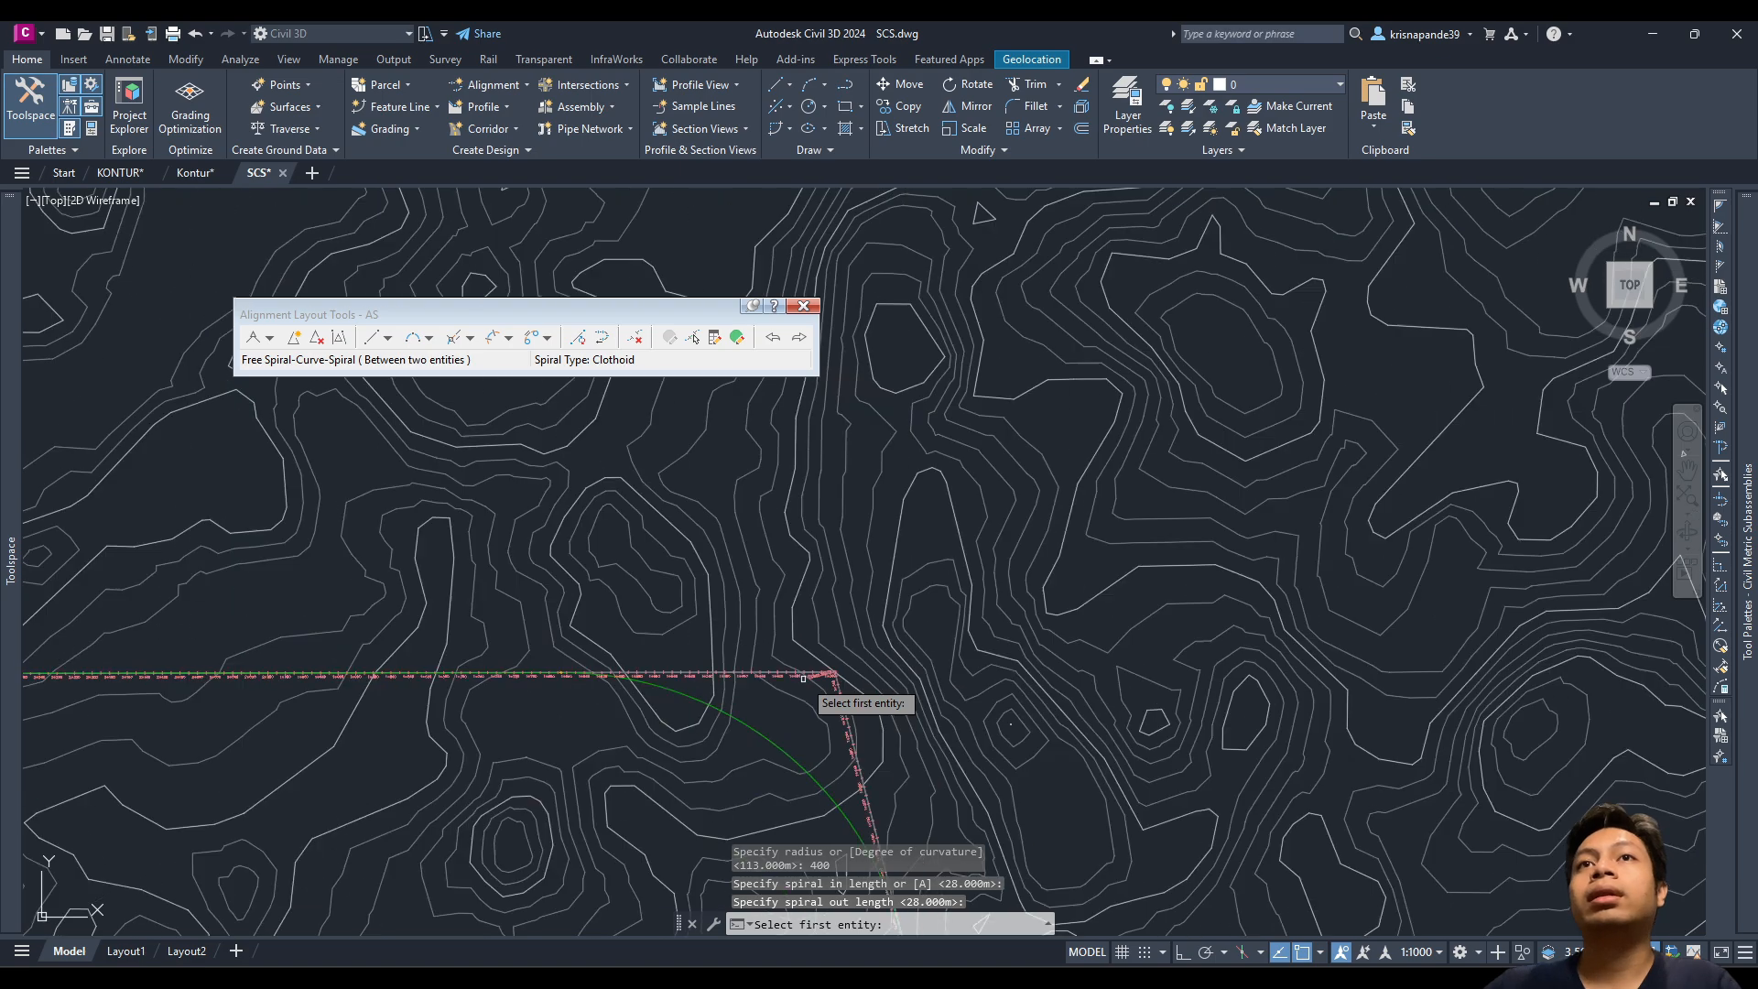
pyautogui.moveTo(695, 762); pyautogui.dragTo(696, 558, button='middle')
pyautogui.scroll(-2, 723, 531)
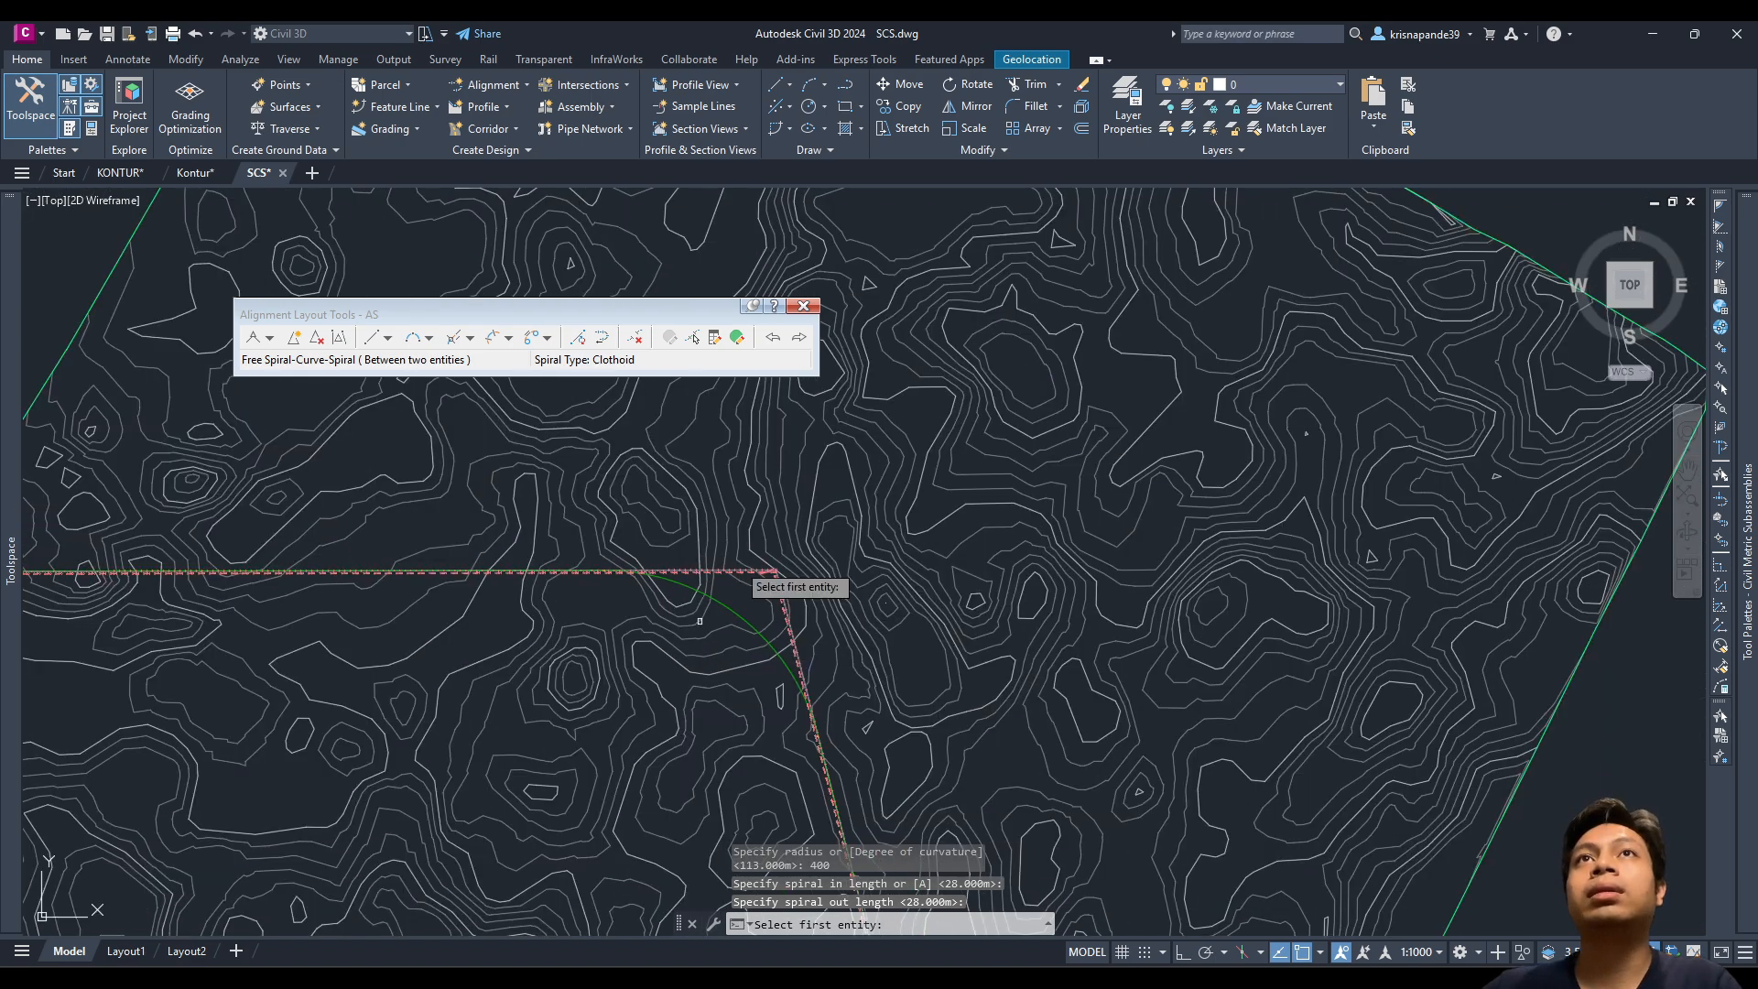
# Step: Close the layout tools and start Calculate/Edit Superelevation for alignment AS
pyautogui.click(801, 307)
pyautogui.scroll(-10, 719, 680)
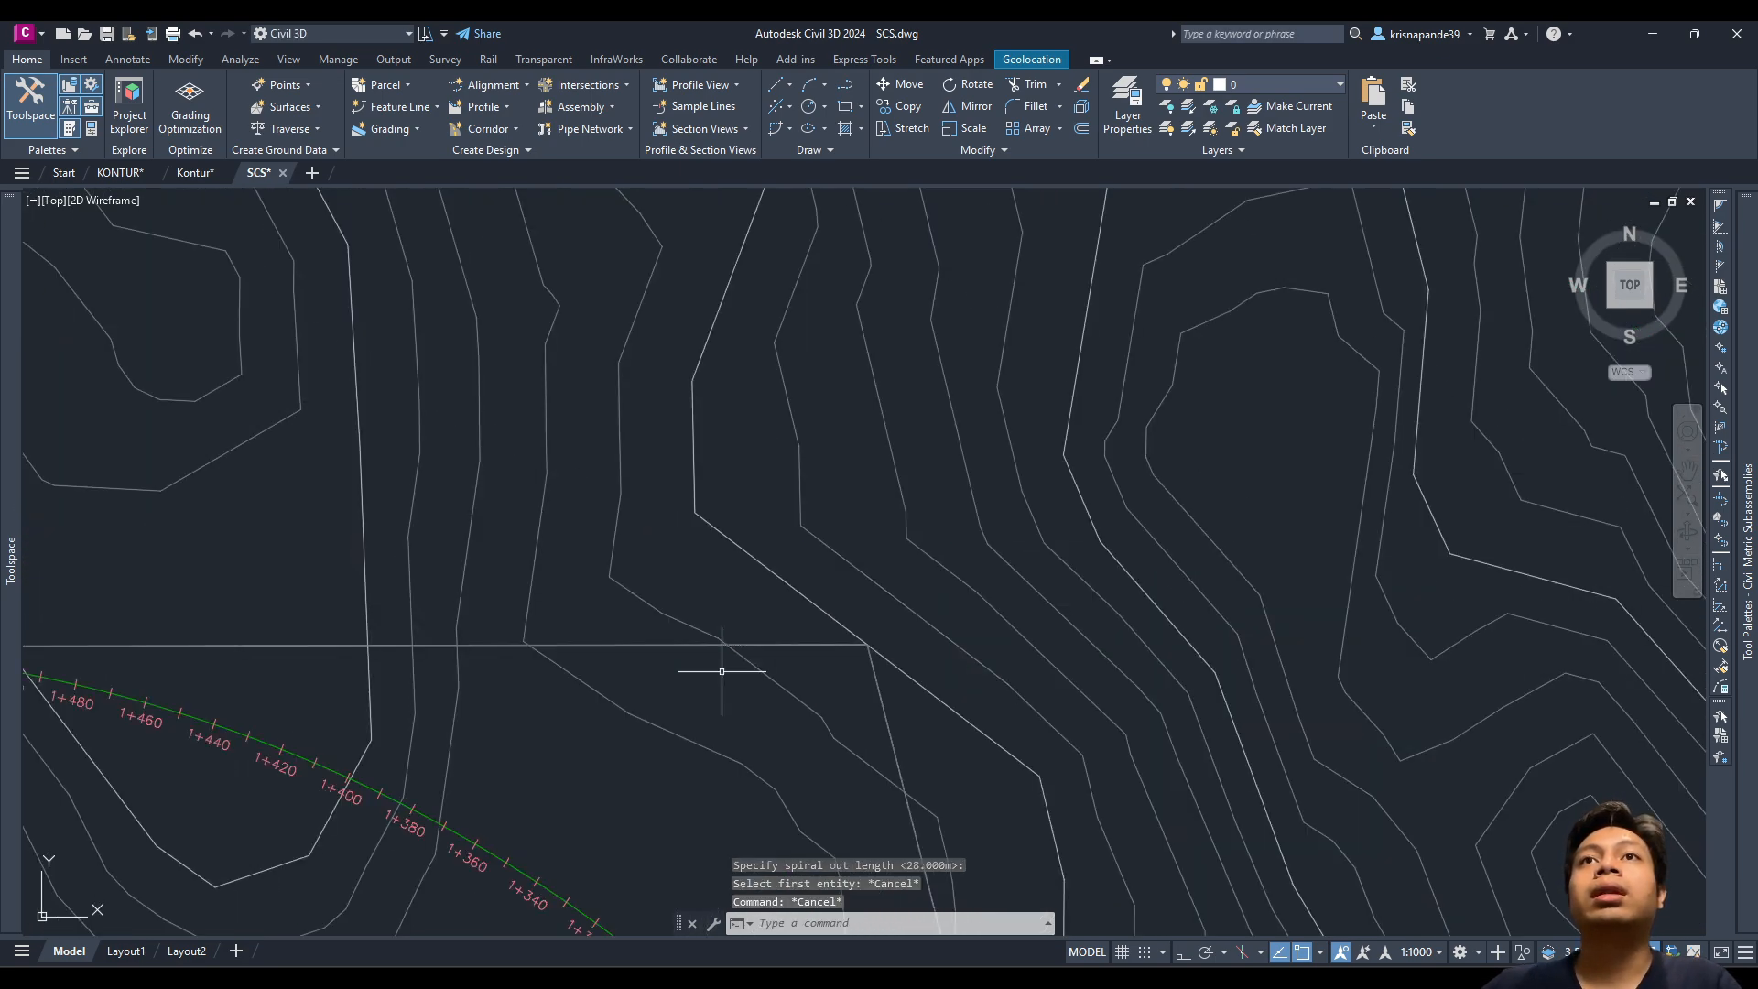
pyautogui.scroll(-5, 723, 563)
pyautogui.moveTo(727, 569); pyautogui.dragTo(785, 510, button='middle')
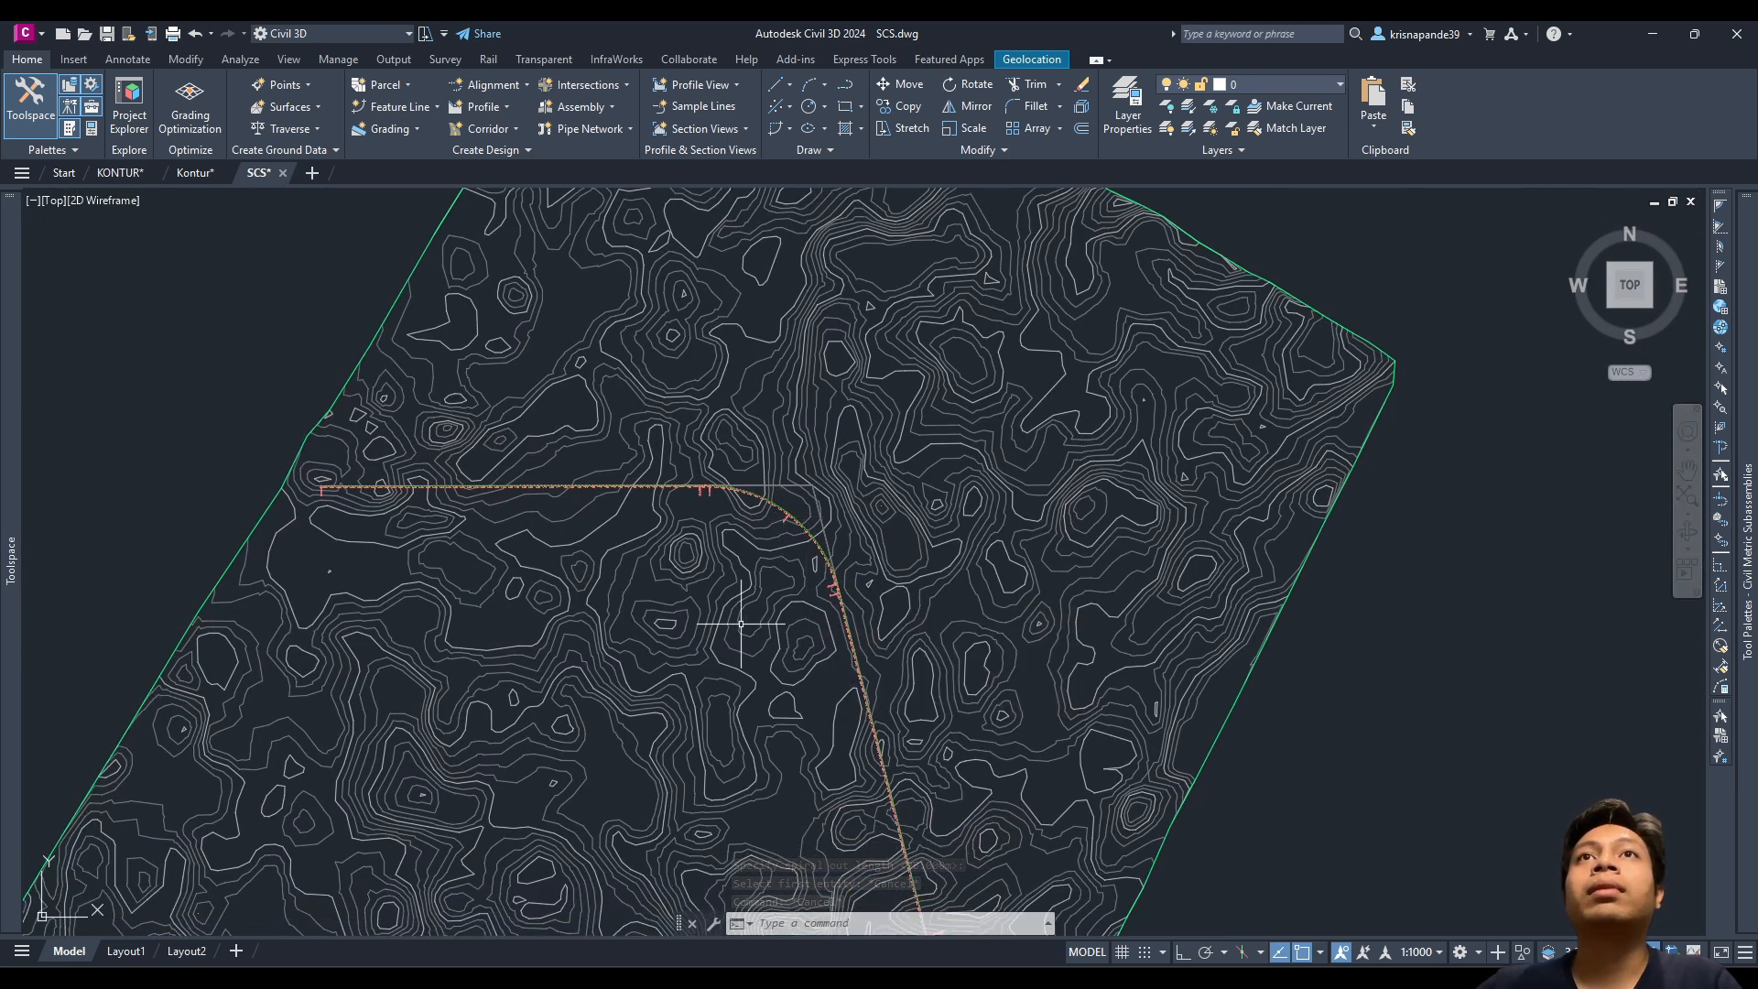
pyautogui.scroll(2, 745, 617)
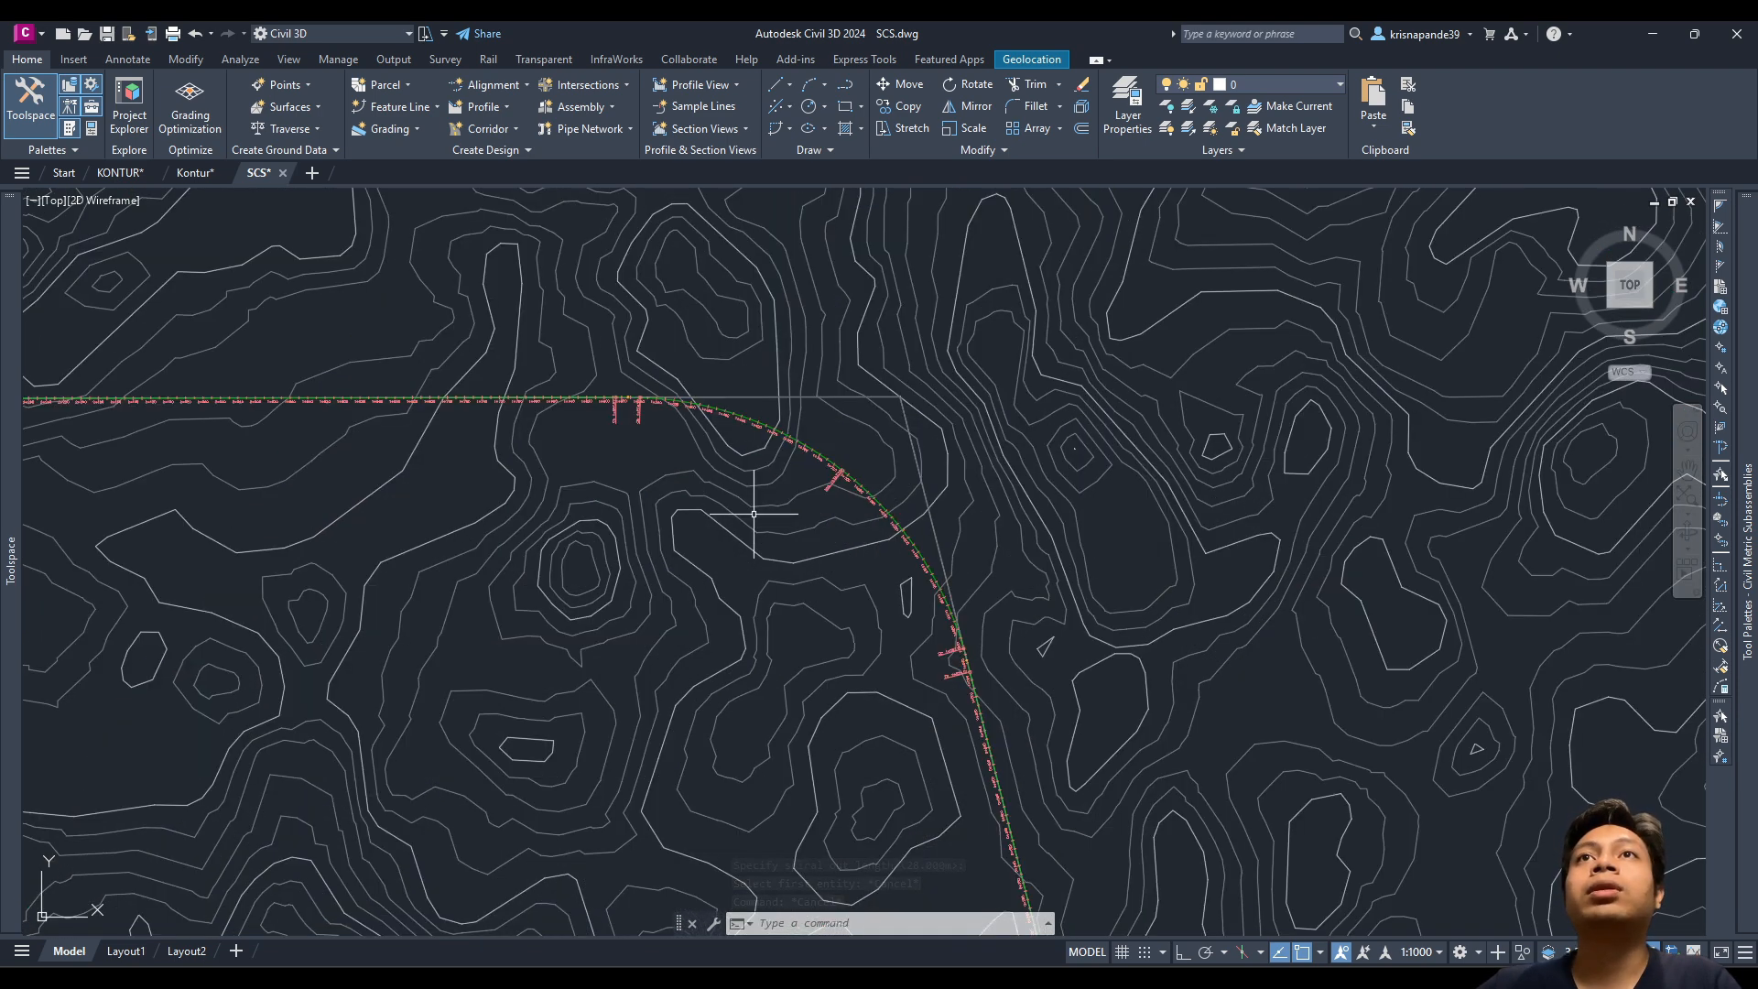
pyautogui.click(740, 396)
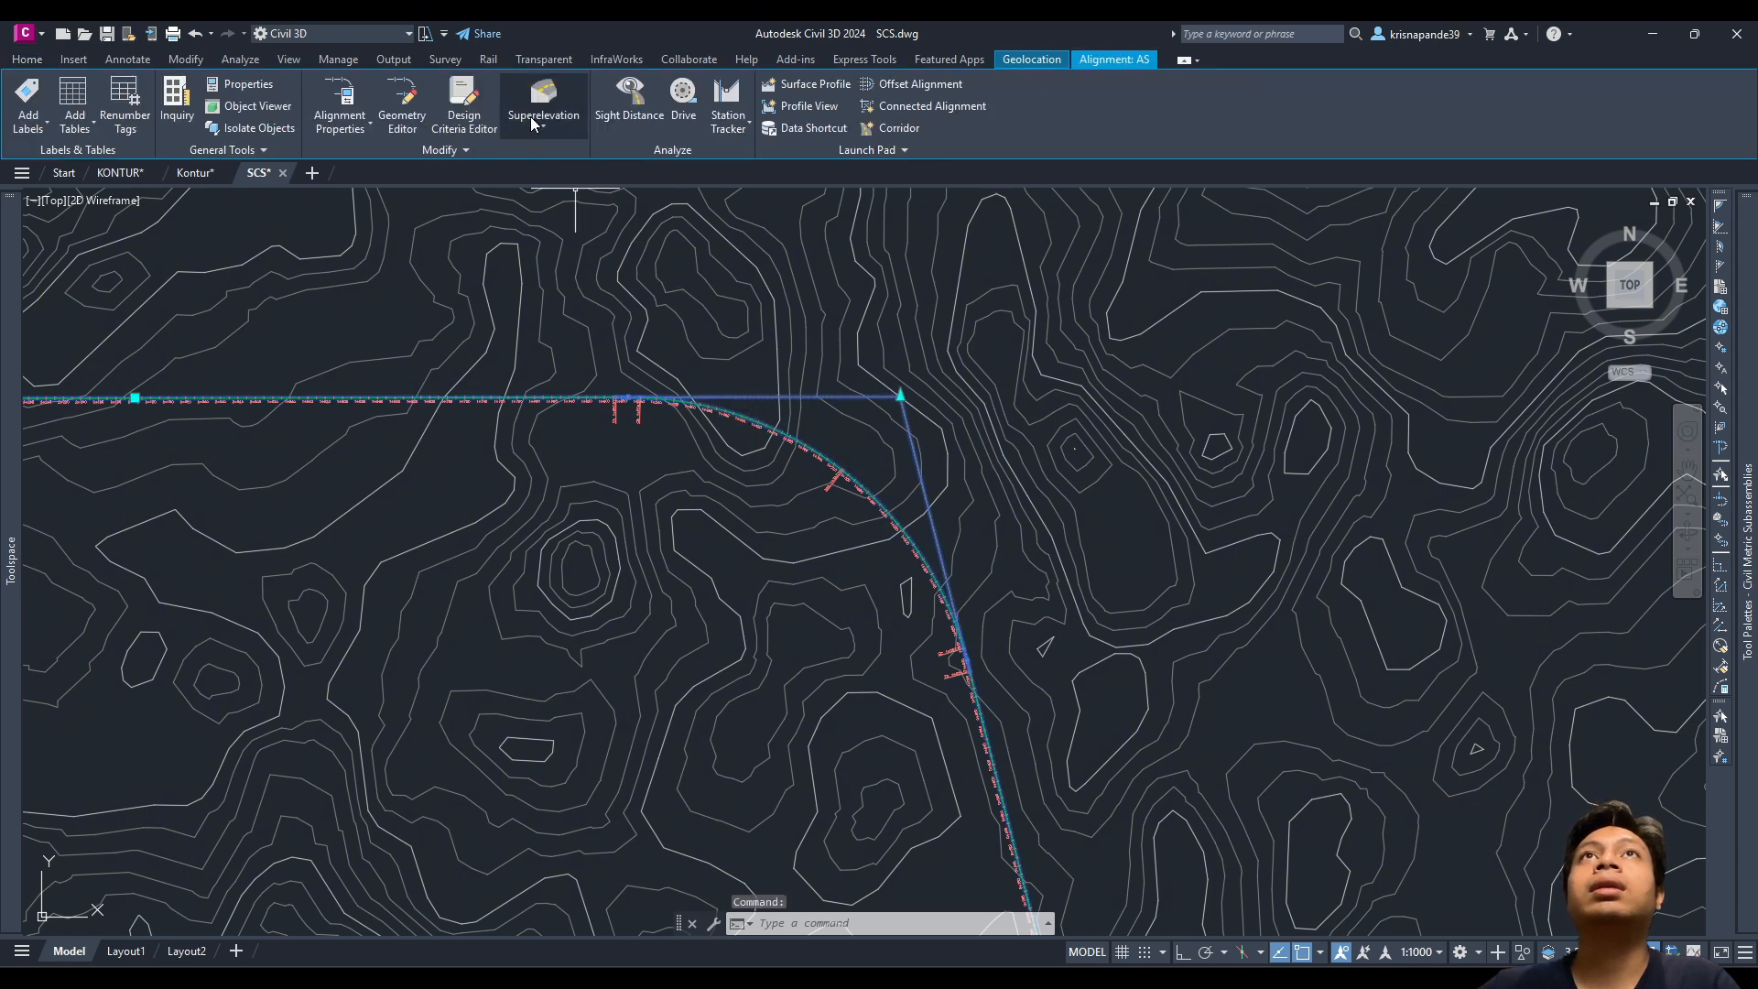
pyautogui.click(530, 116)
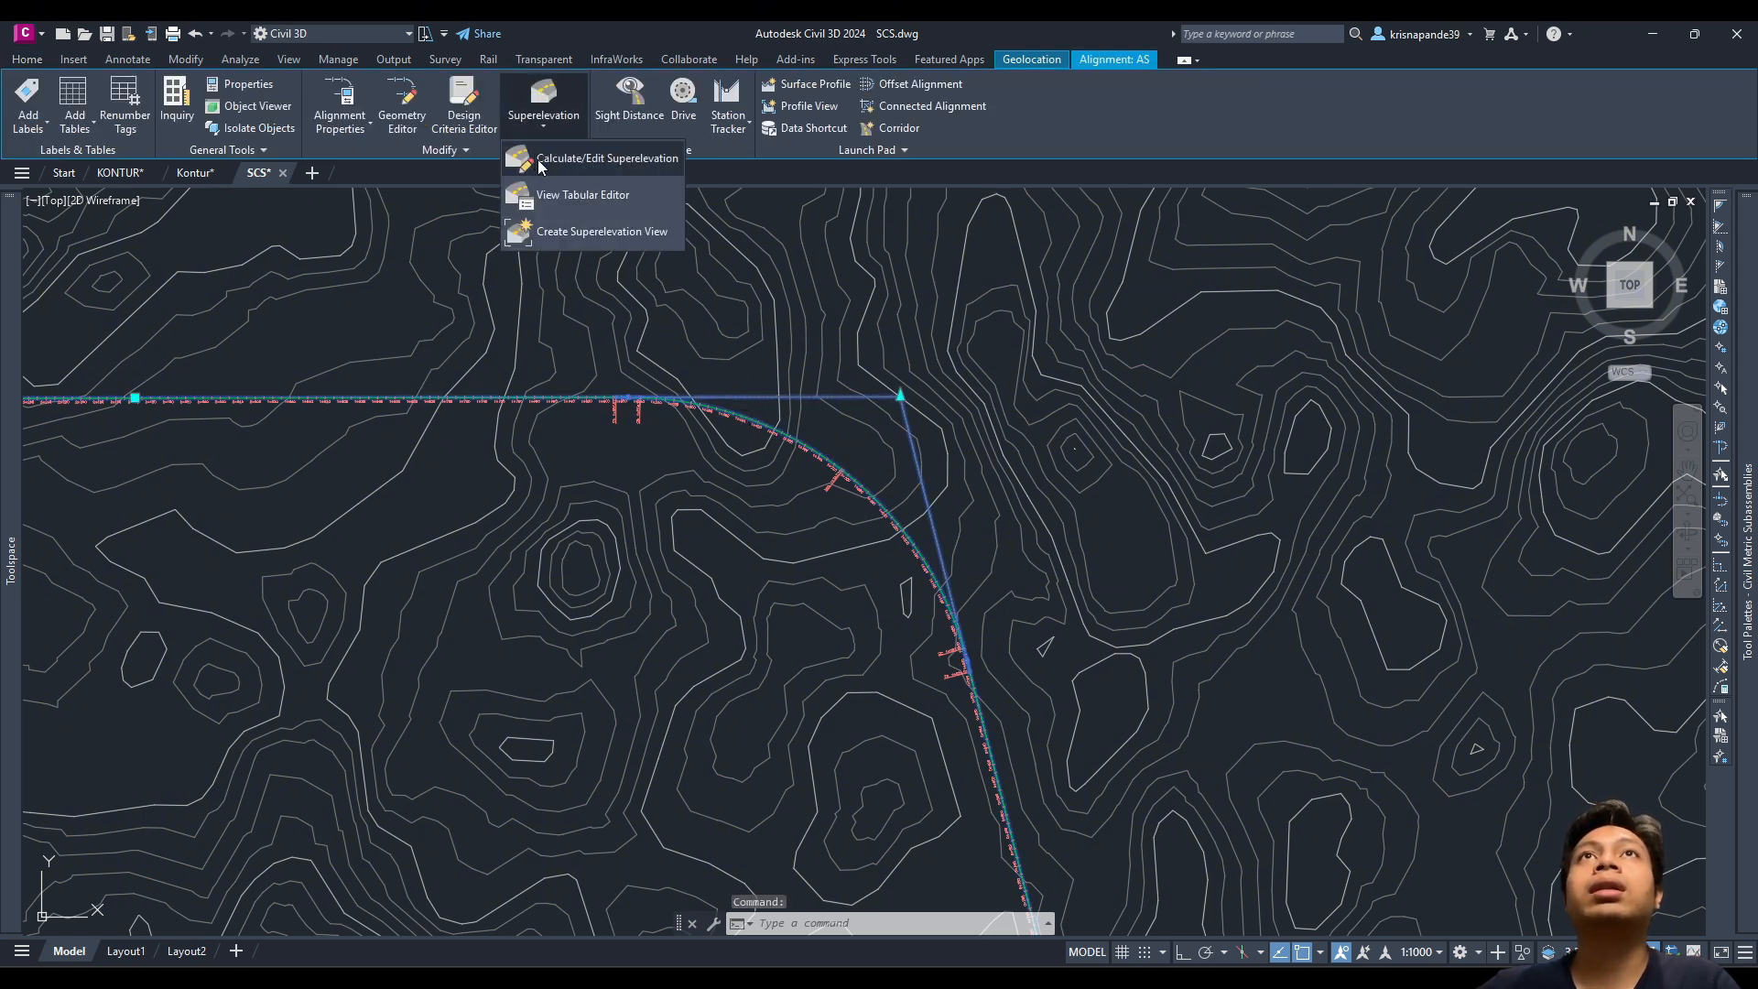
pyautogui.click(606, 161)
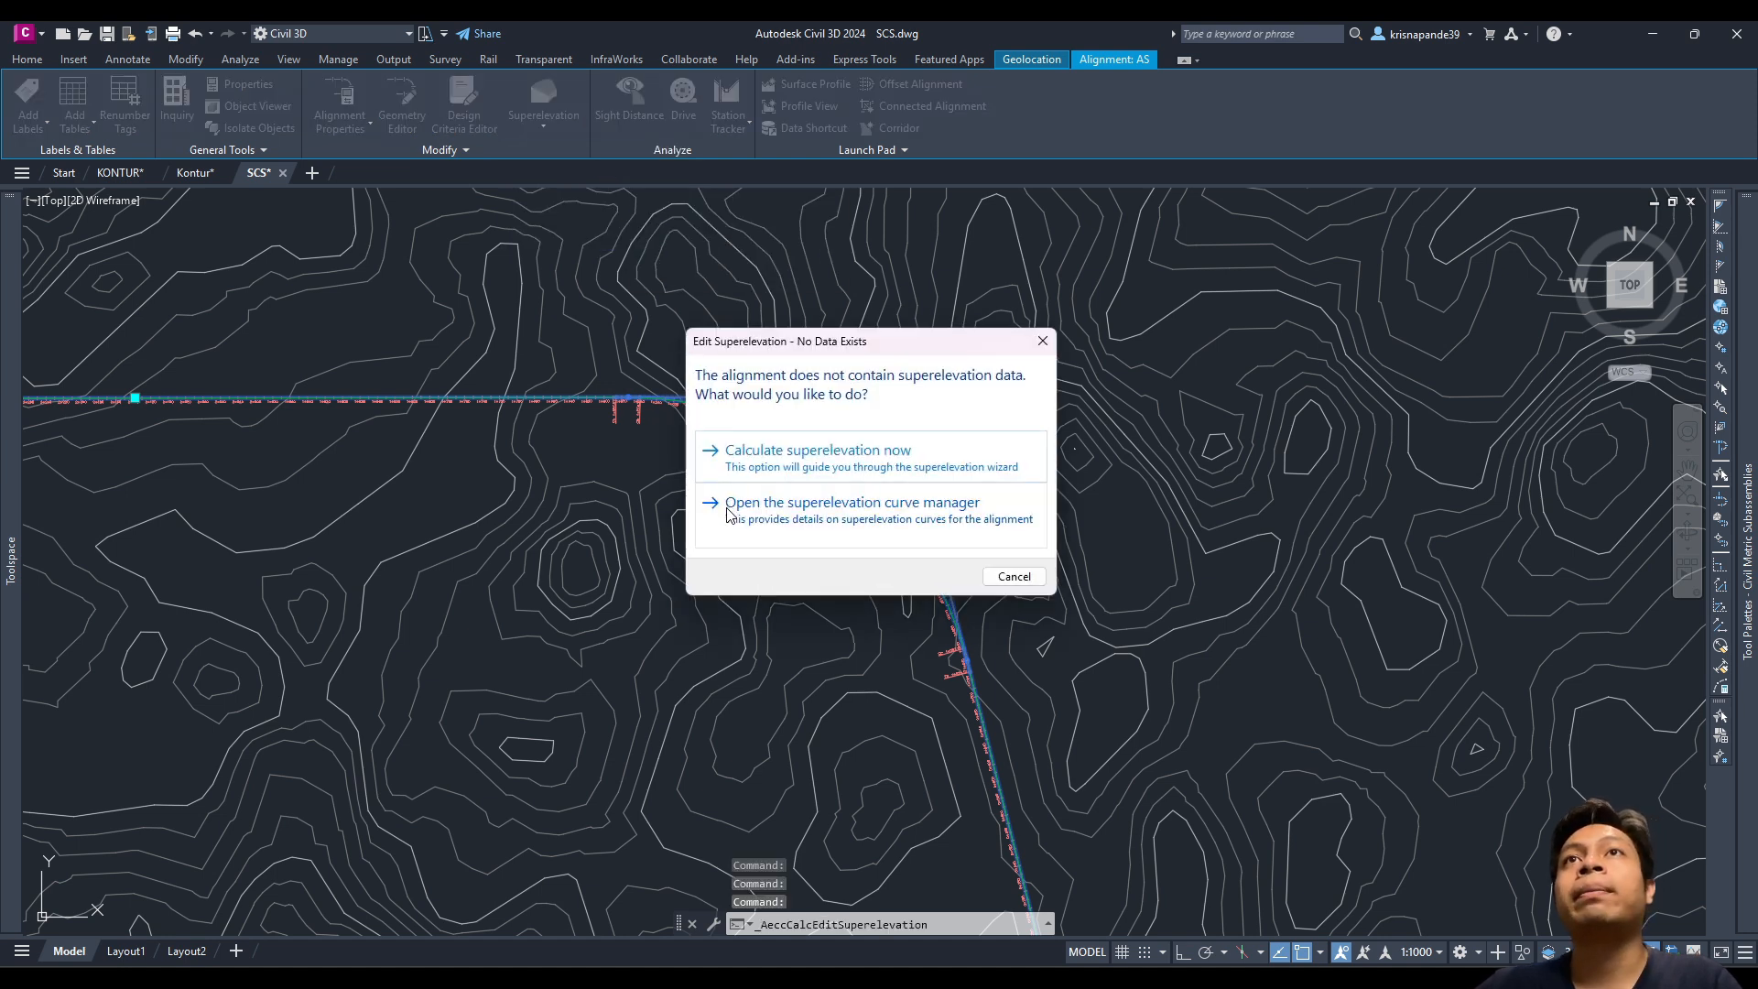
pyautogui.click(771, 468)
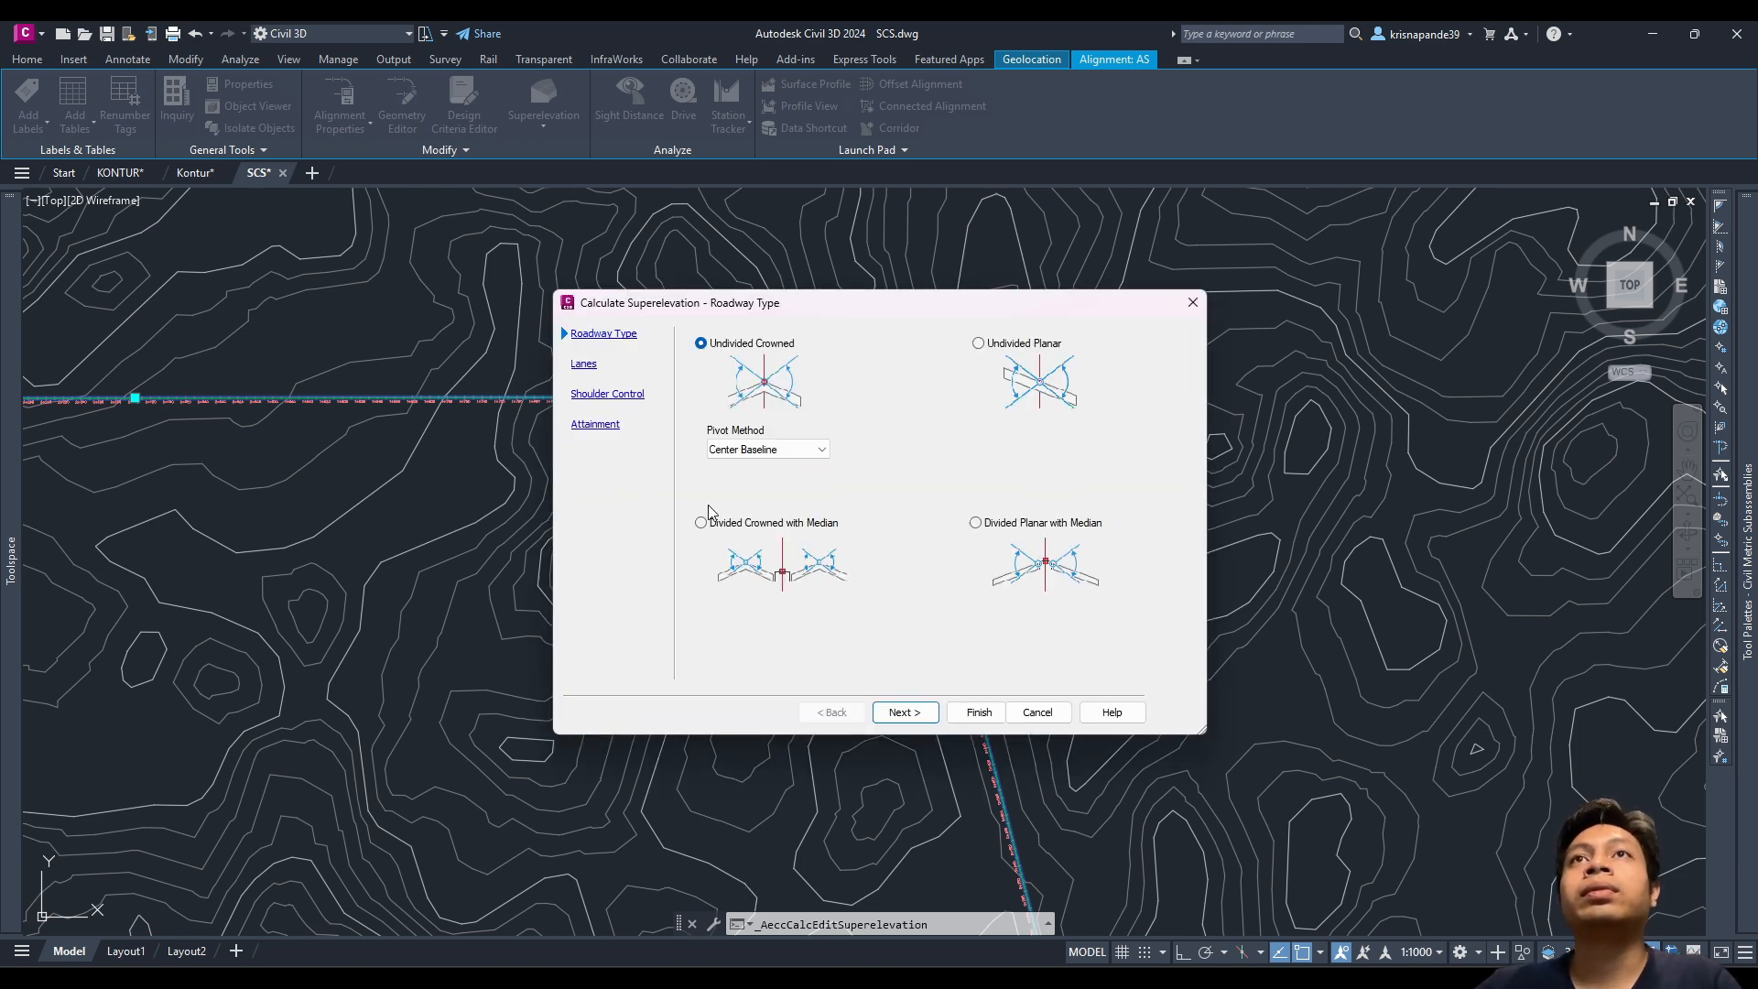
pyautogui.moveTo(985, 304)
pyautogui.mouseDown()
pyautogui.moveTo(951, 461)
pyautogui.moveTo(671, 510)
pyautogui.moveTo(914, 313)
pyautogui.moveTo(1110, 282)
pyautogui.moveTo(985, 308)
pyautogui.mouseUp()
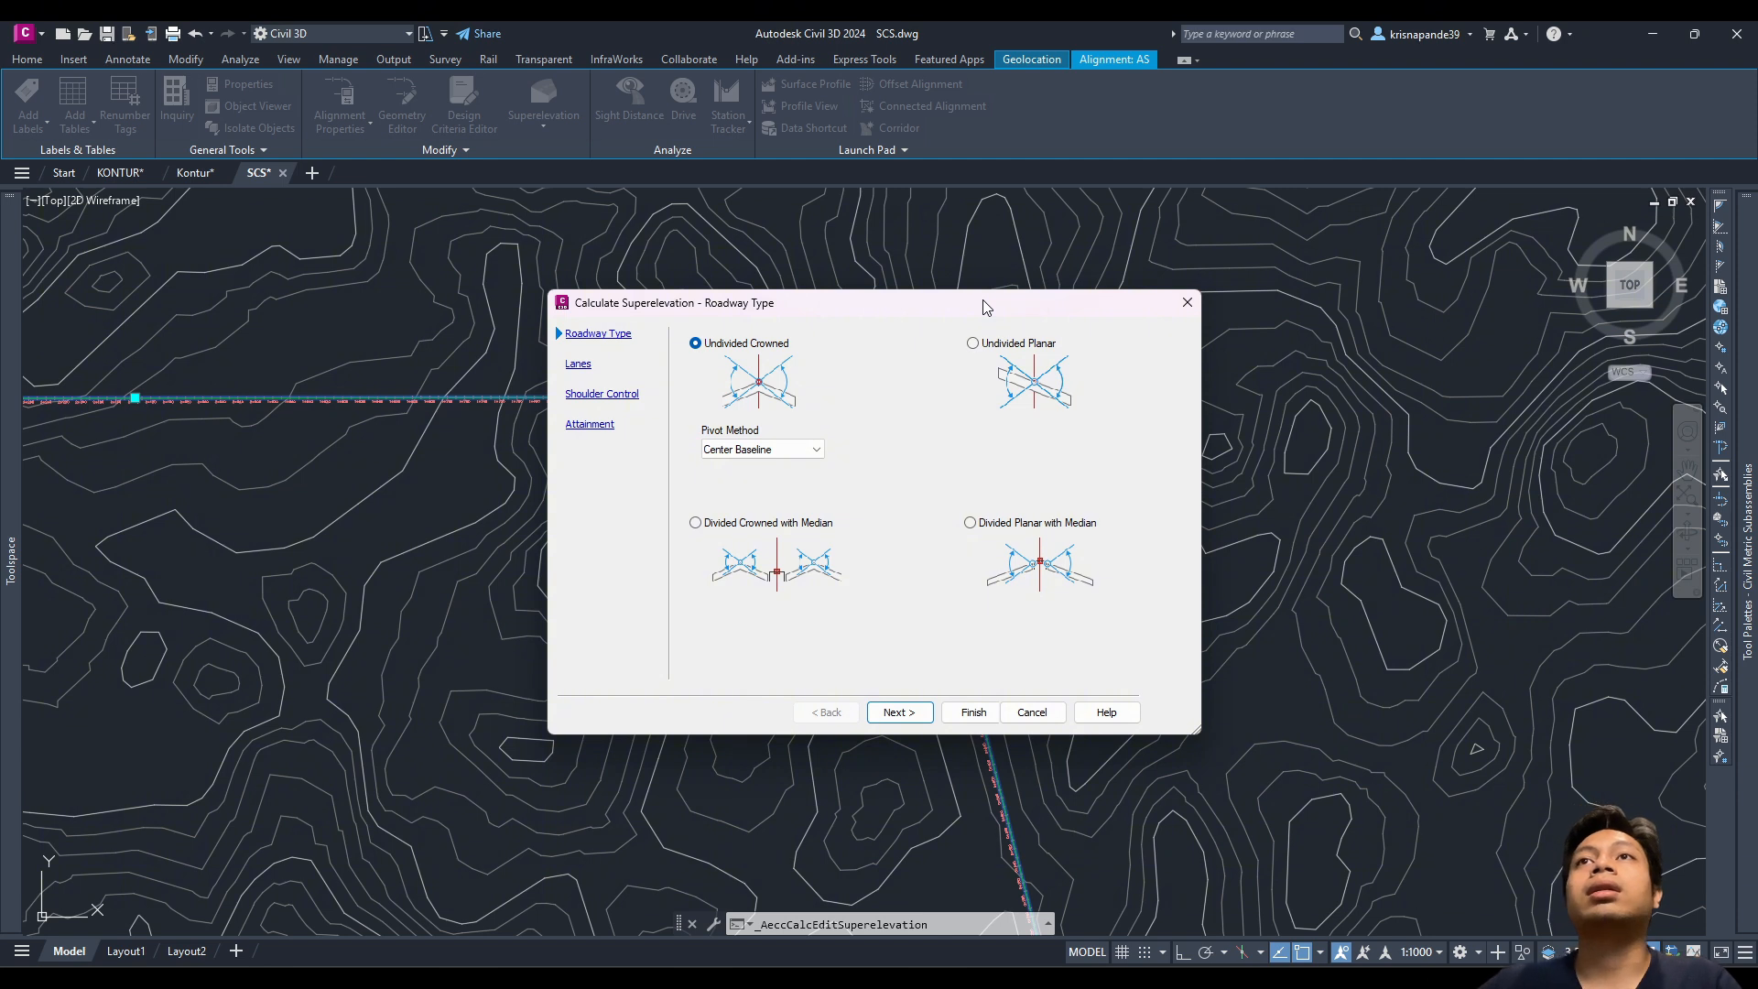
# Step: Set Undivided Crowned with Center Baseline pivot and one 3.750 m right lane, then switch to Excel
pyautogui.click(750, 449)
pyautogui.click(751, 448)
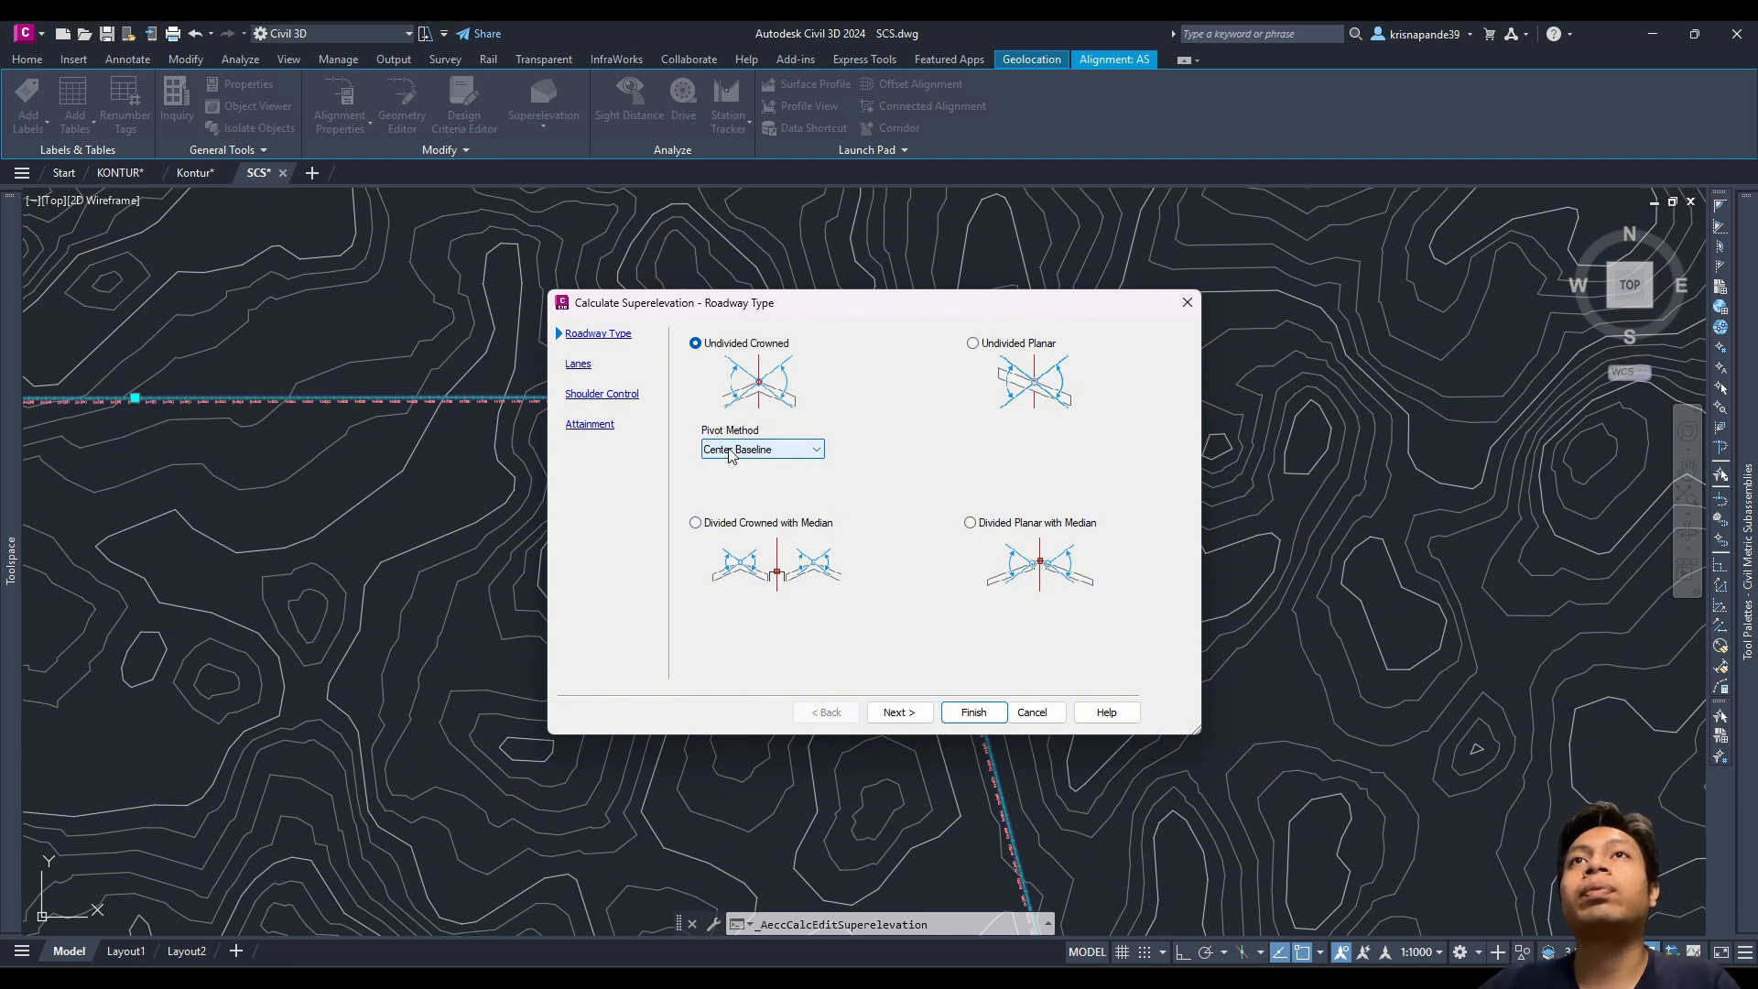
pyautogui.click(750, 447)
pyautogui.click(749, 468)
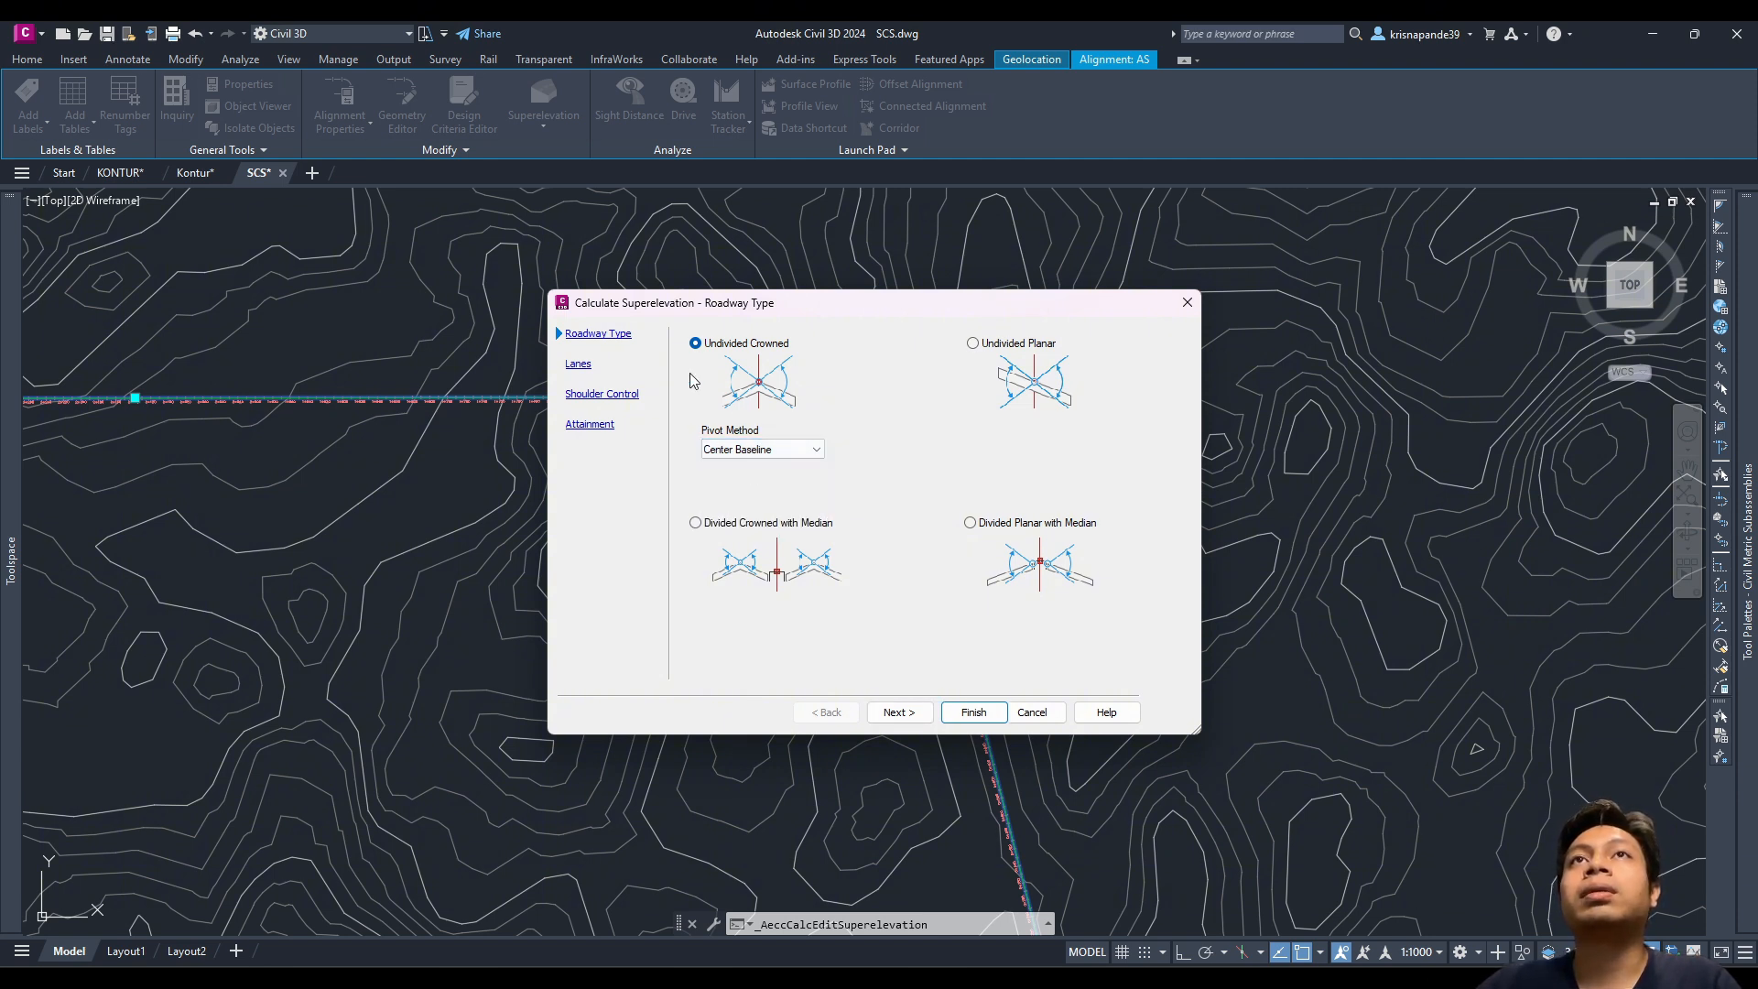
pyautogui.click(578, 364)
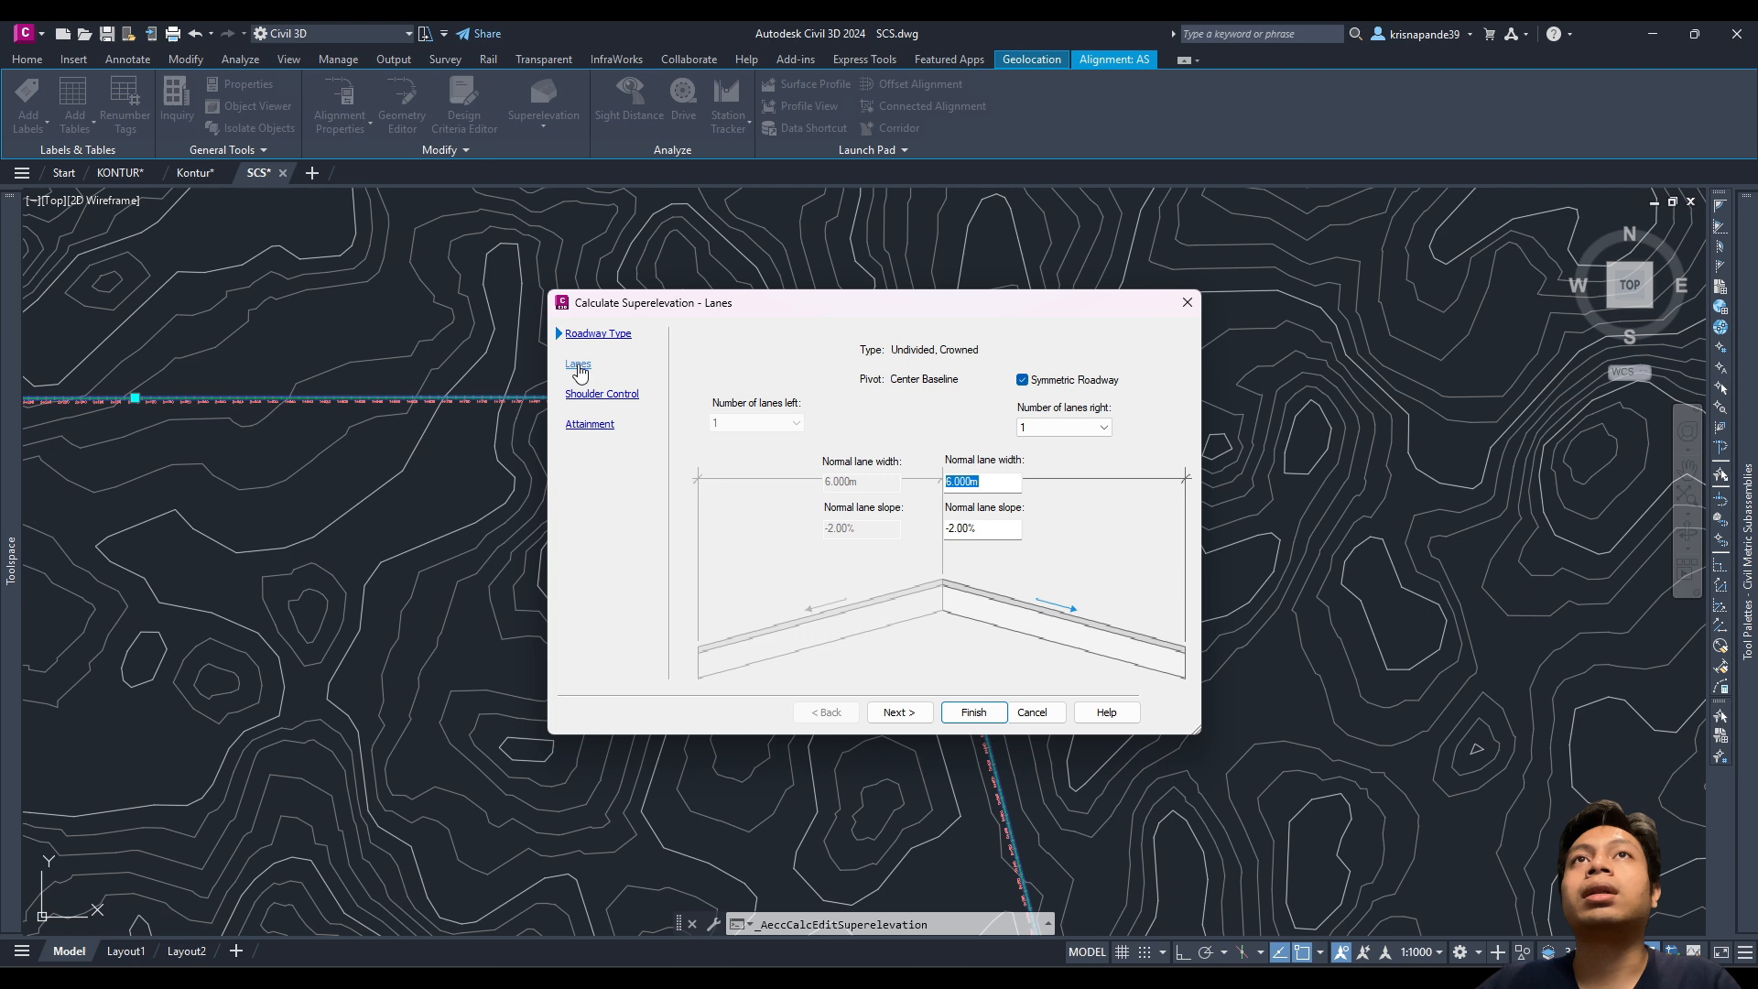
pyautogui.click(1079, 434)
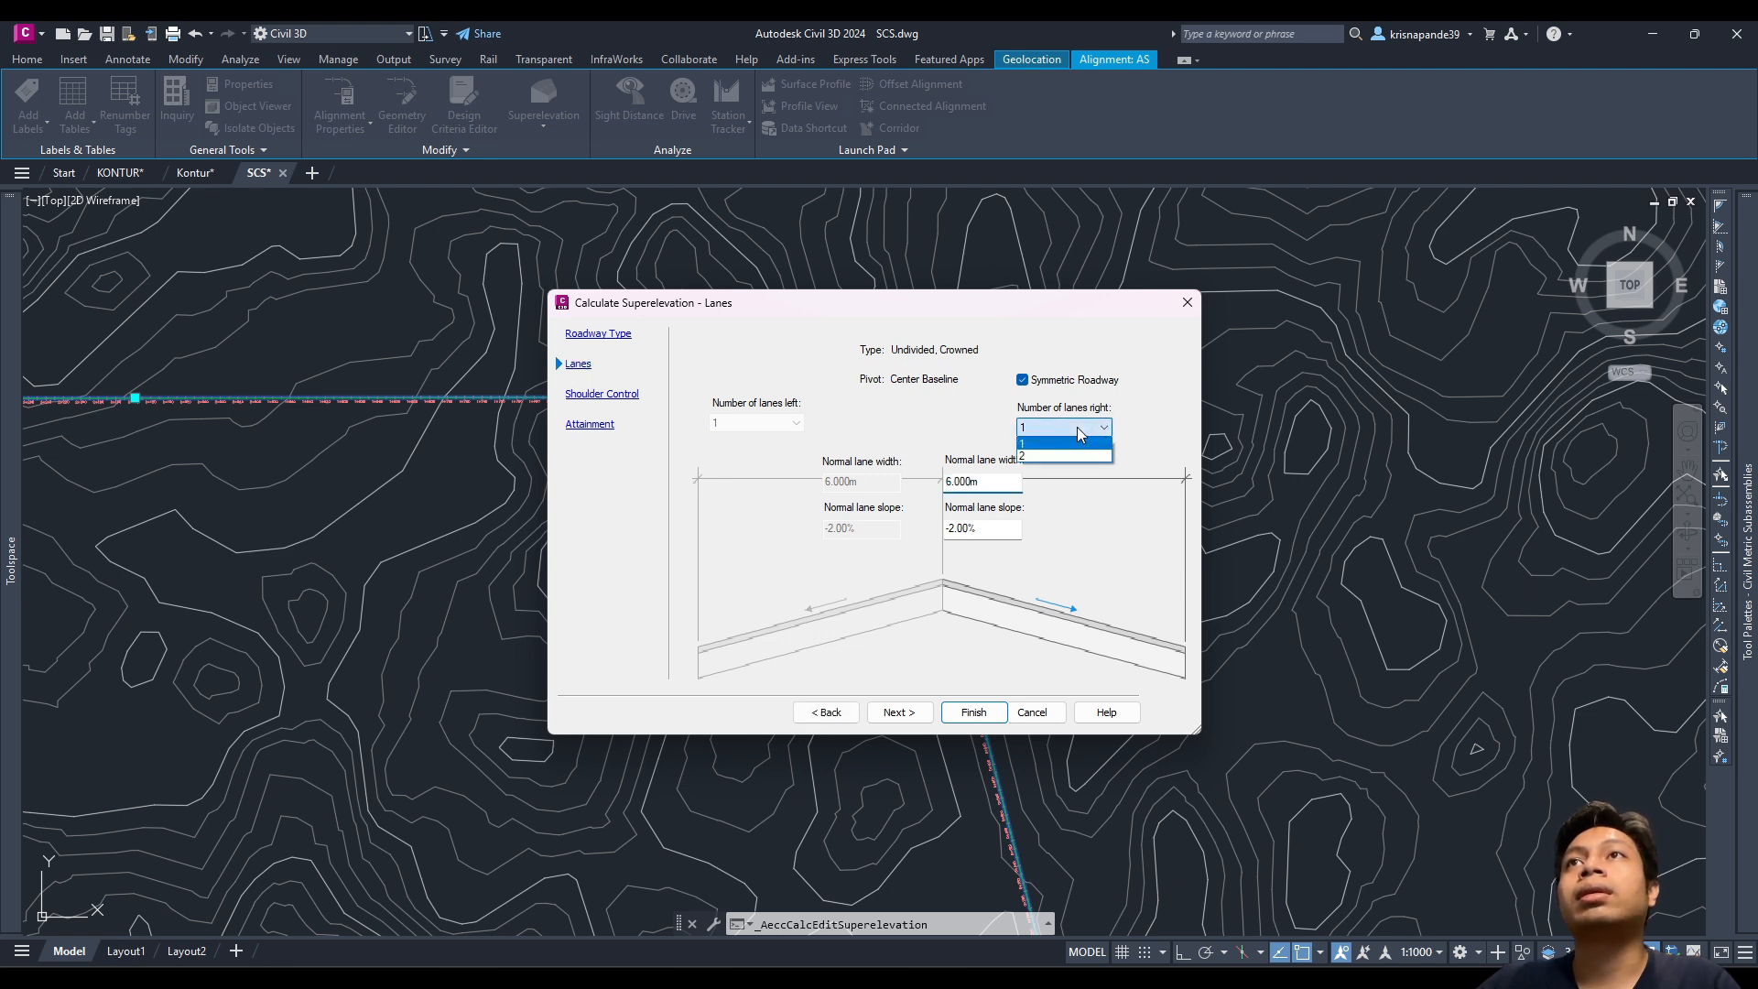
pyautogui.click(1062, 441)
pyautogui.click(956, 484)
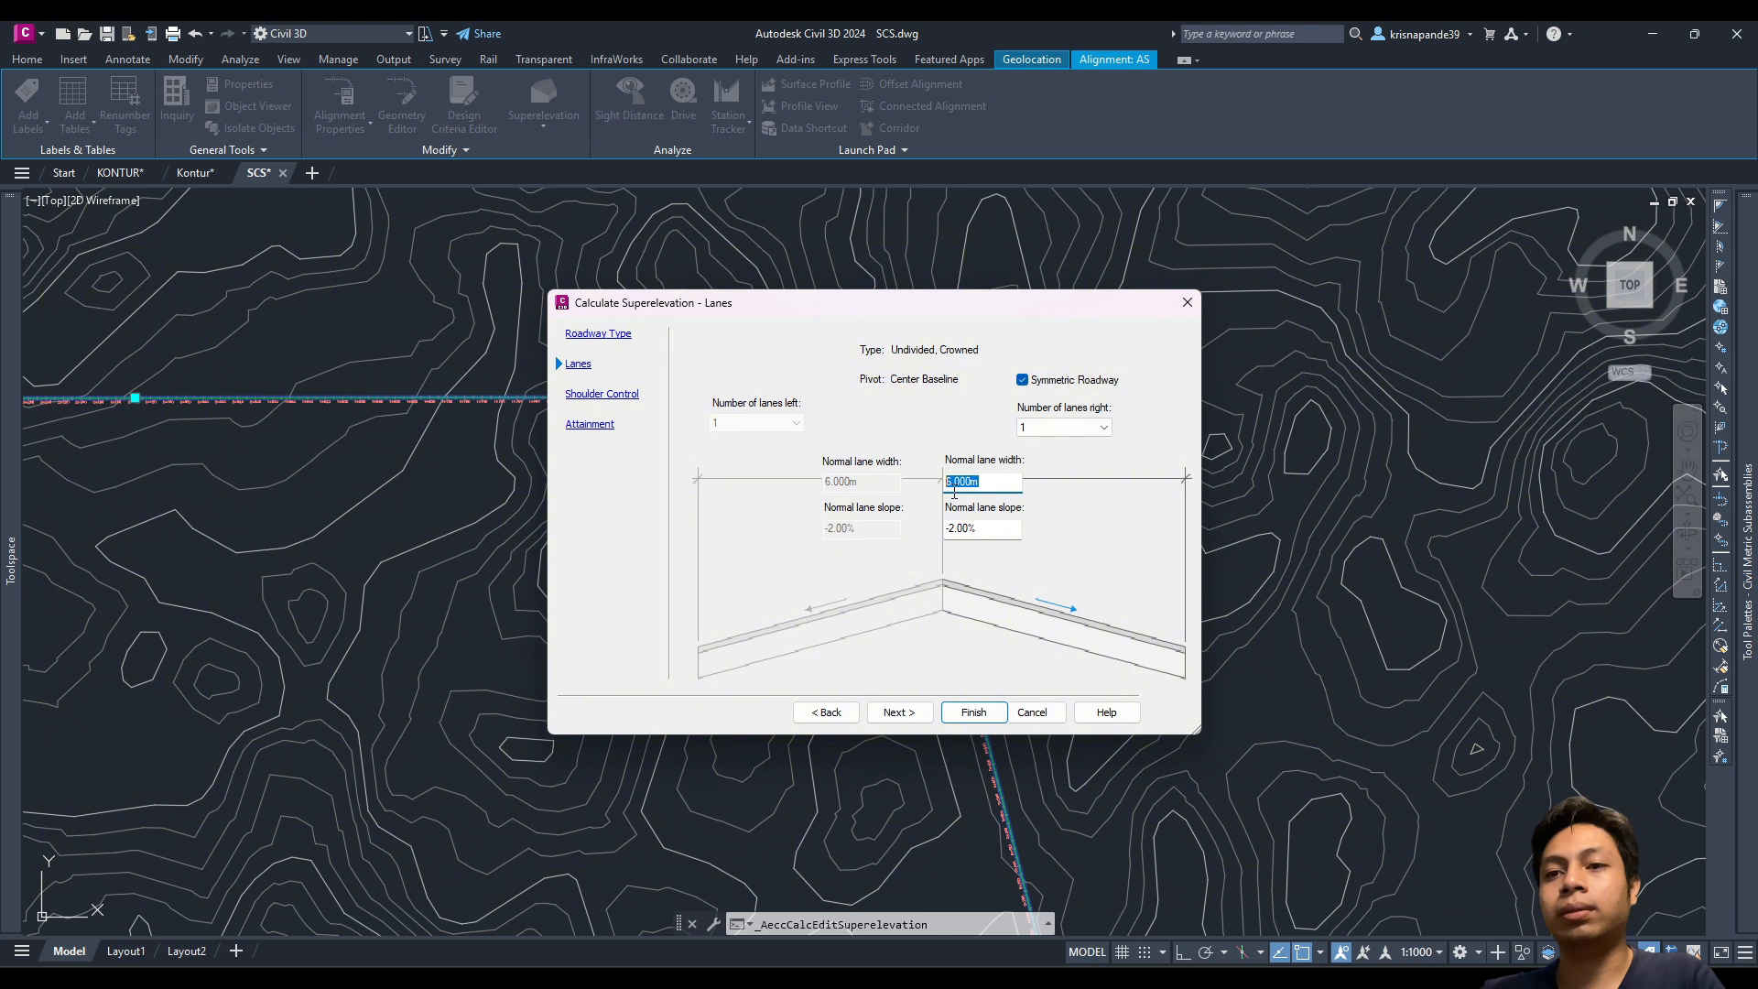
pyautogui.press('Tab')
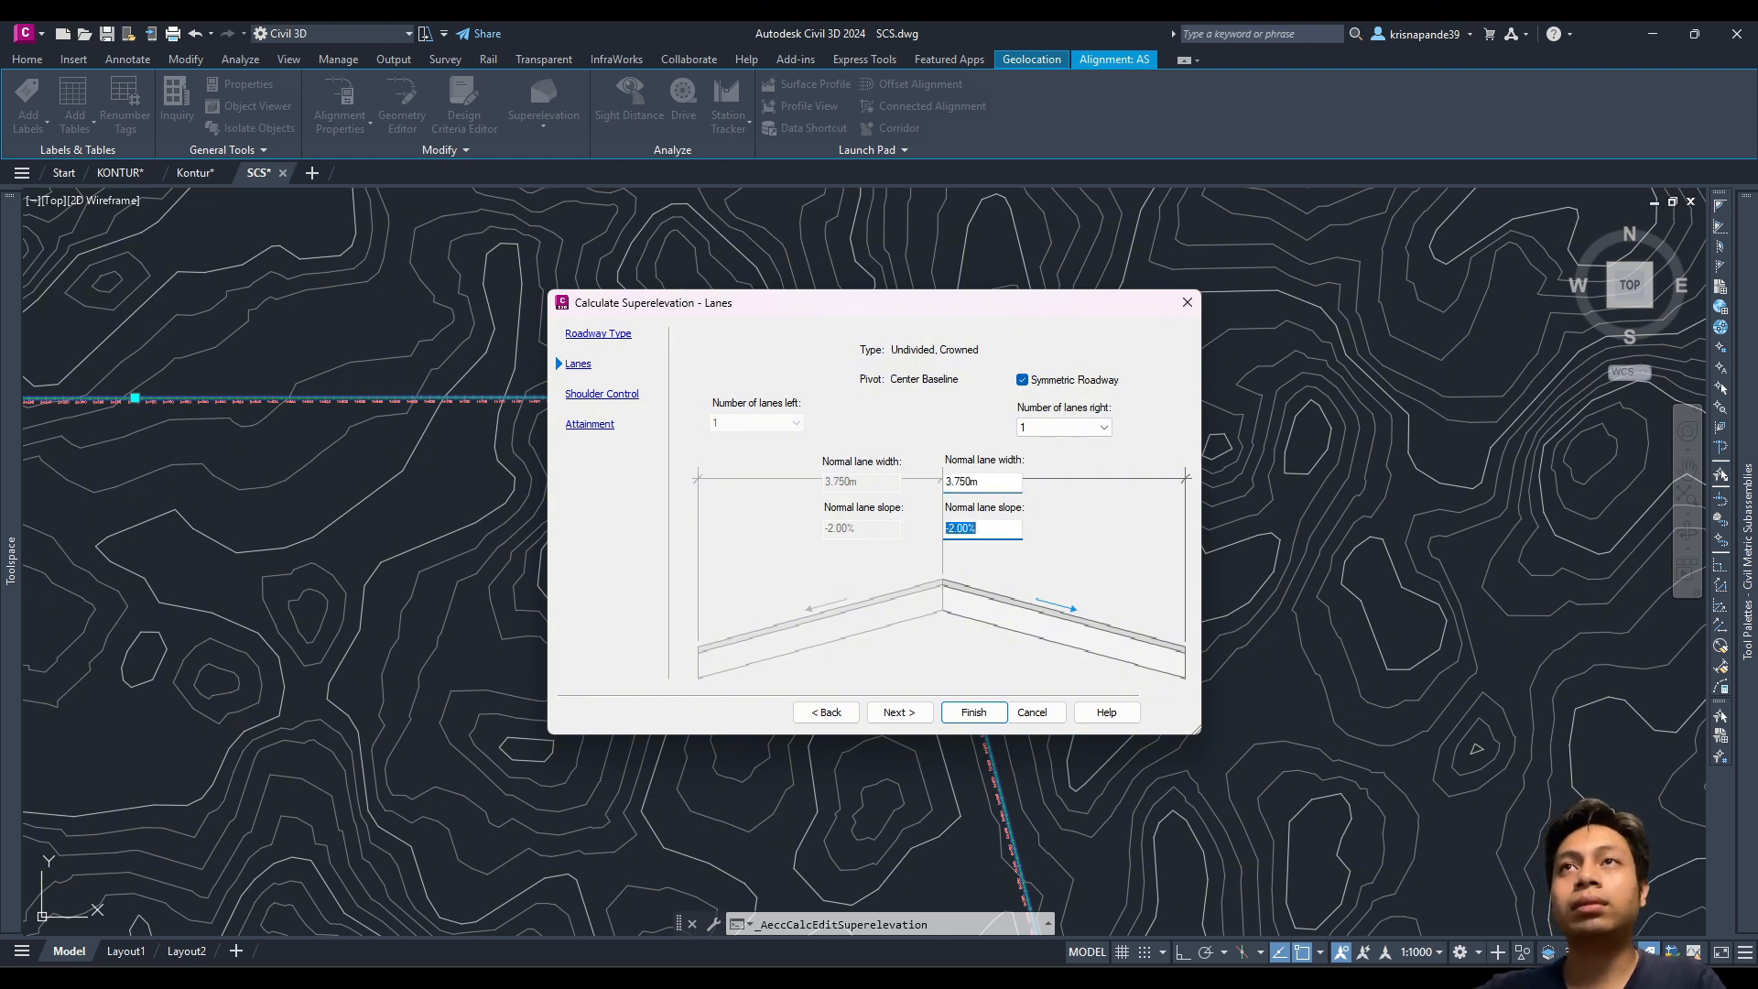
pyautogui.click(1004, 485)
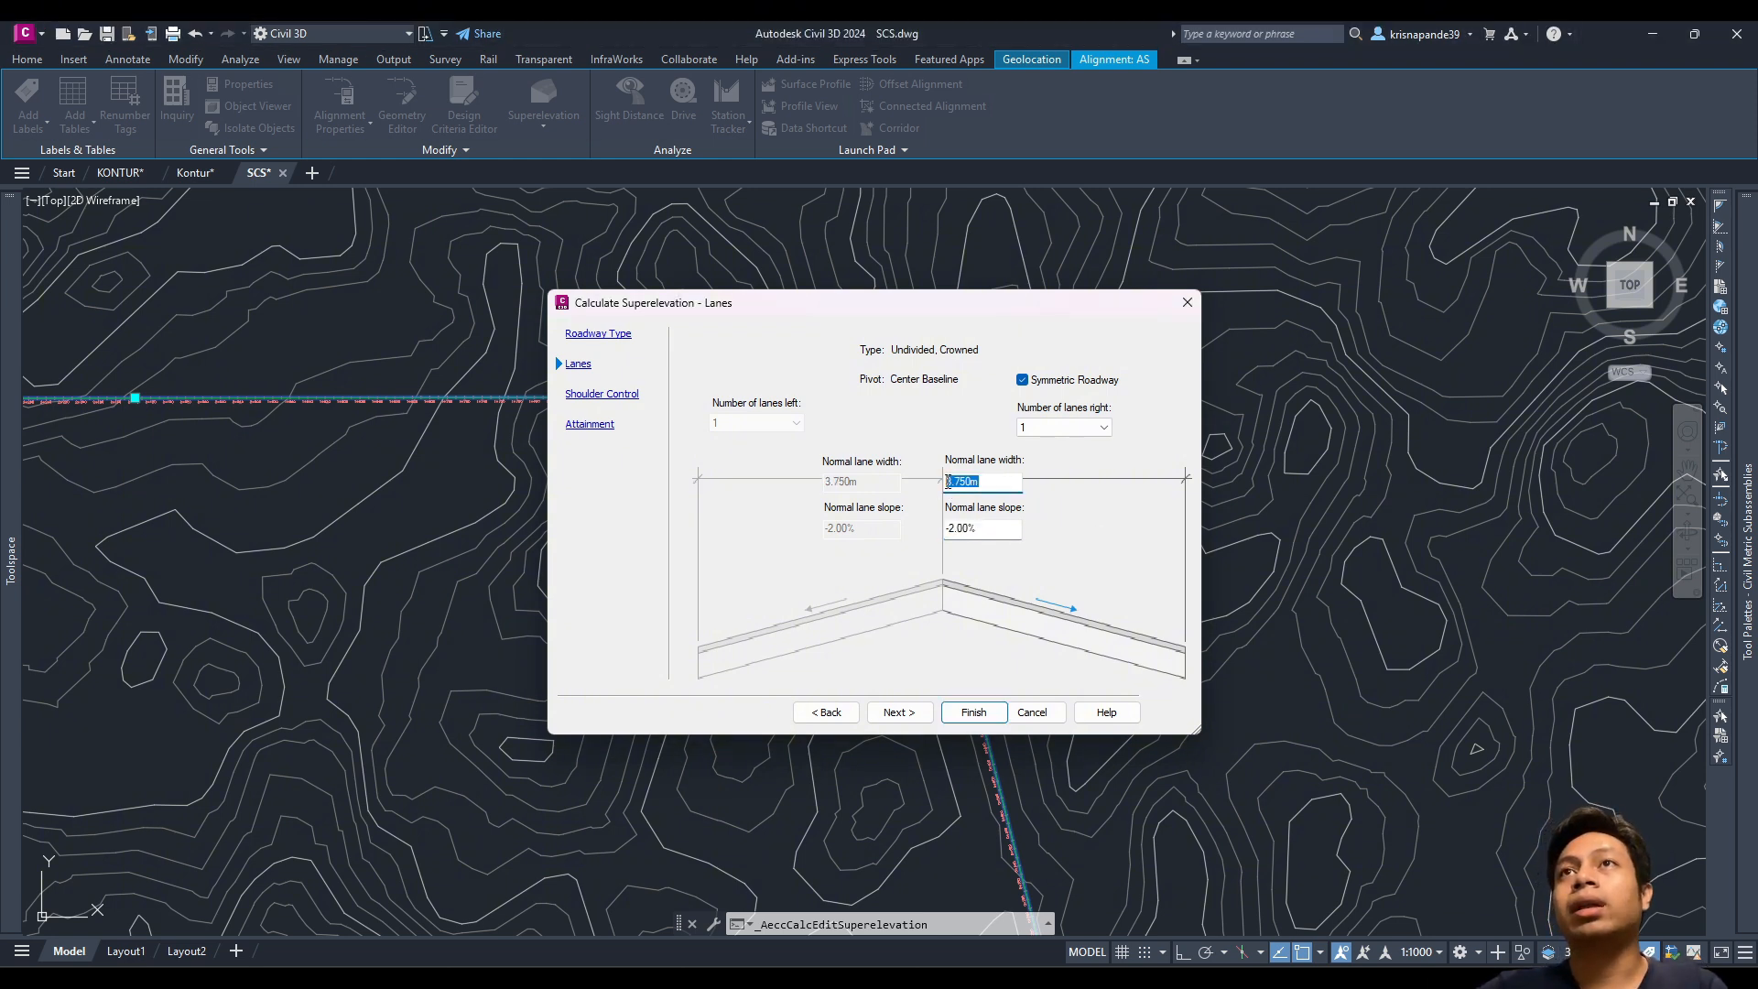
pyautogui.click(989, 483)
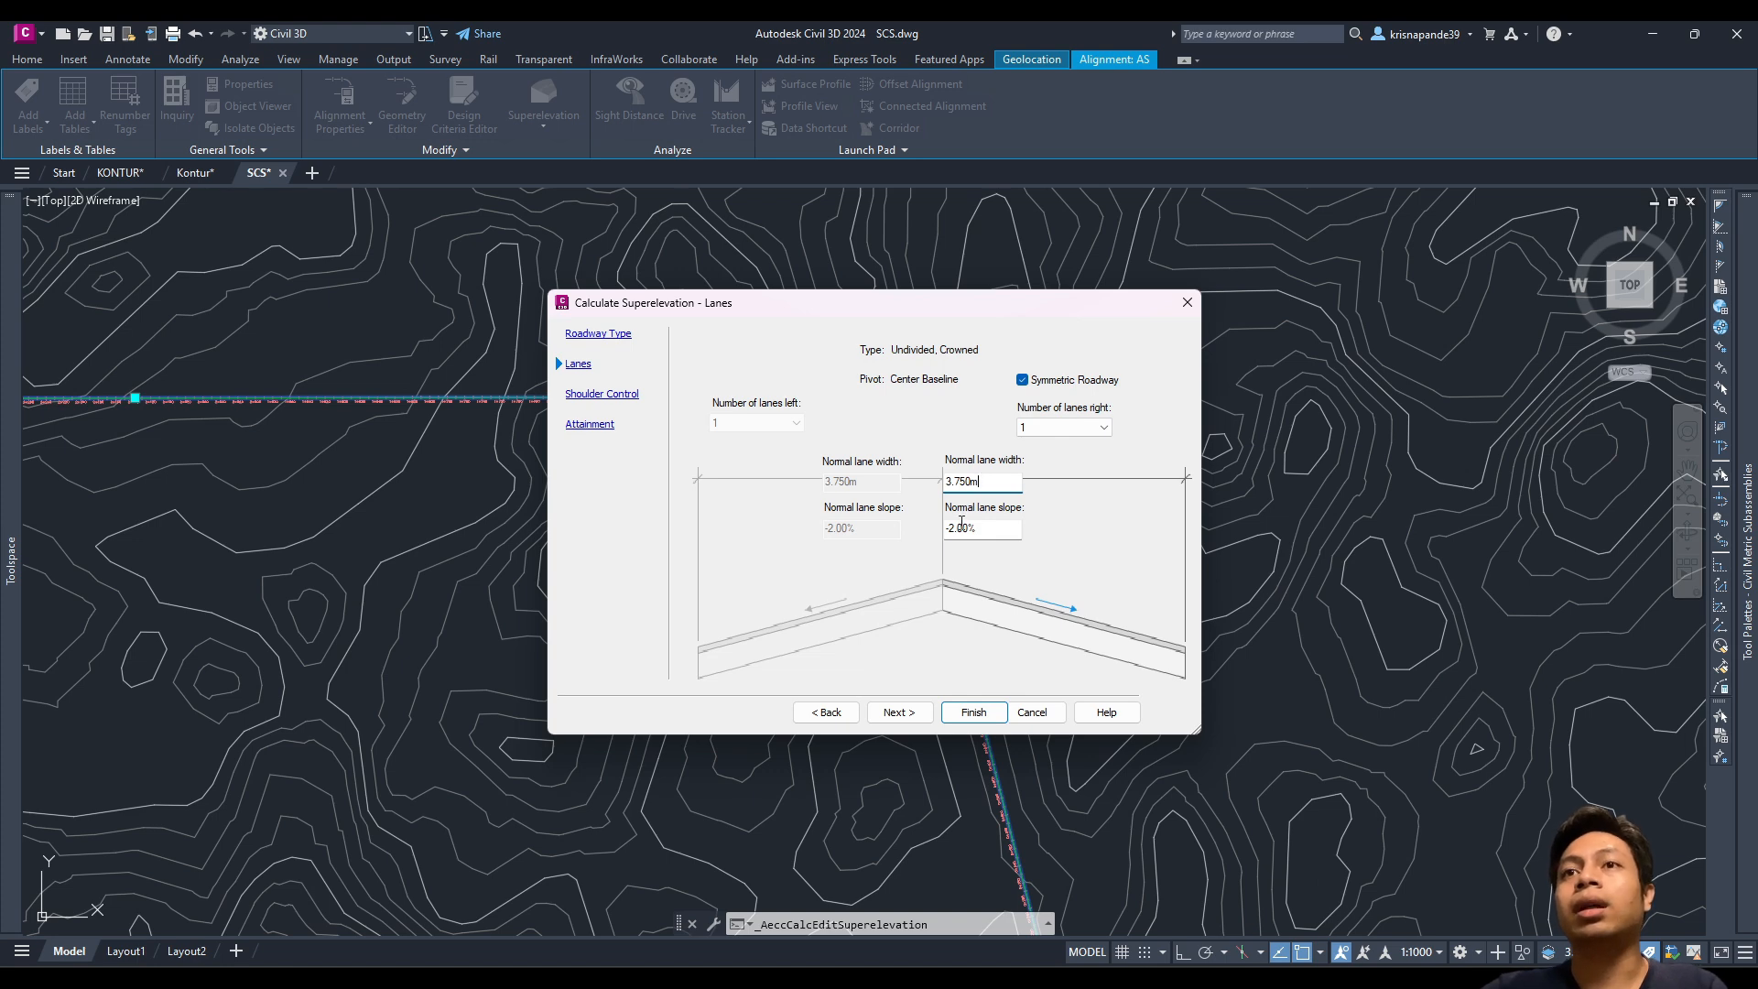
pyautogui.hotkey('alt', 'Tab')
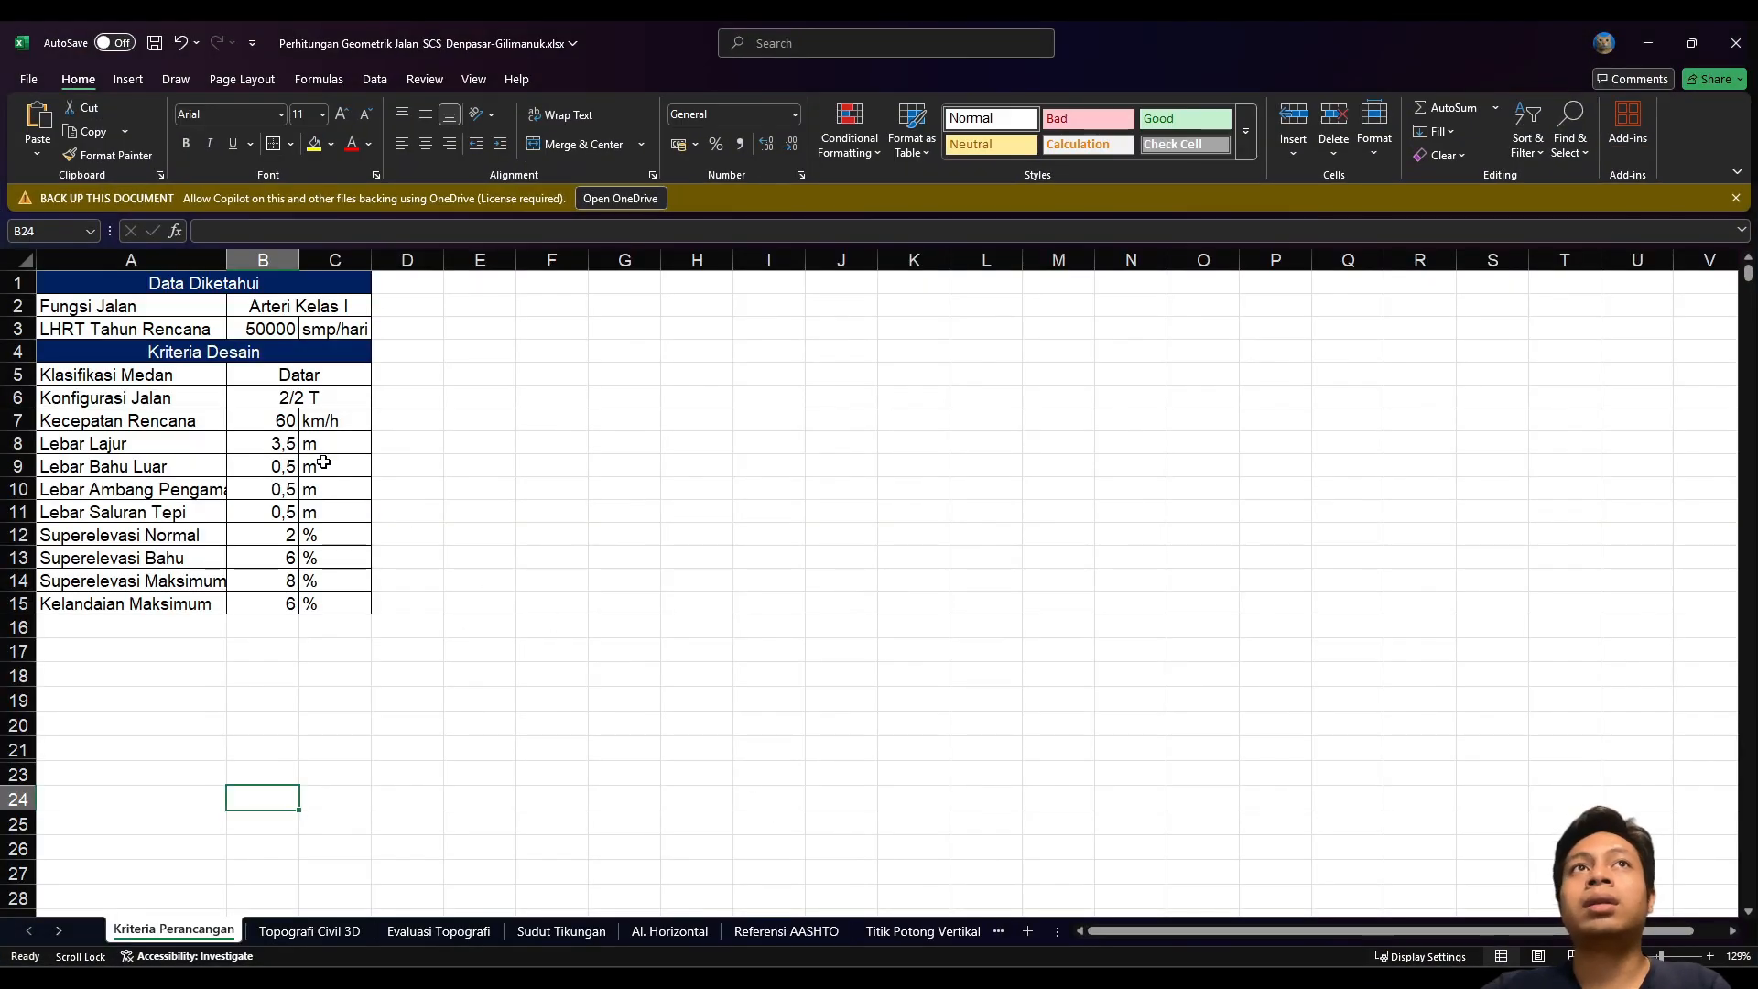
# Step: Read the 3,5 m lane, 0,5 m shoulder and 0,5 m side-drain widths, then minimize Excel
pyautogui.click(266, 469)
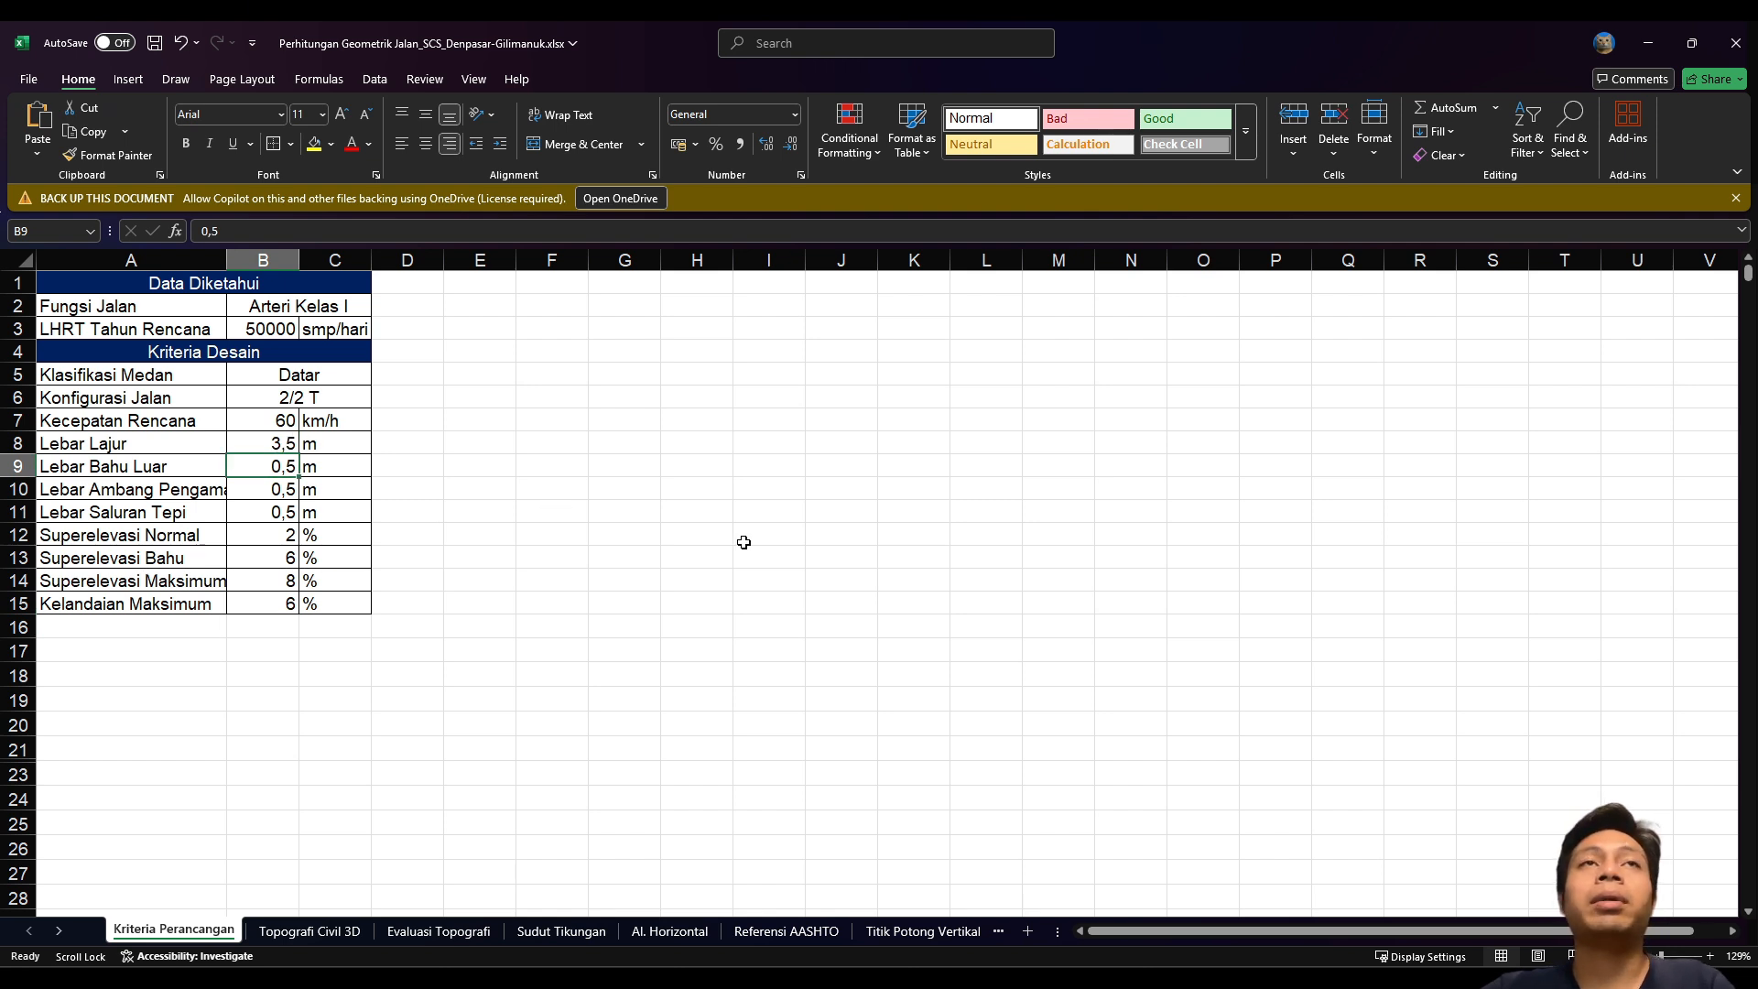
pyautogui.click(218, 455)
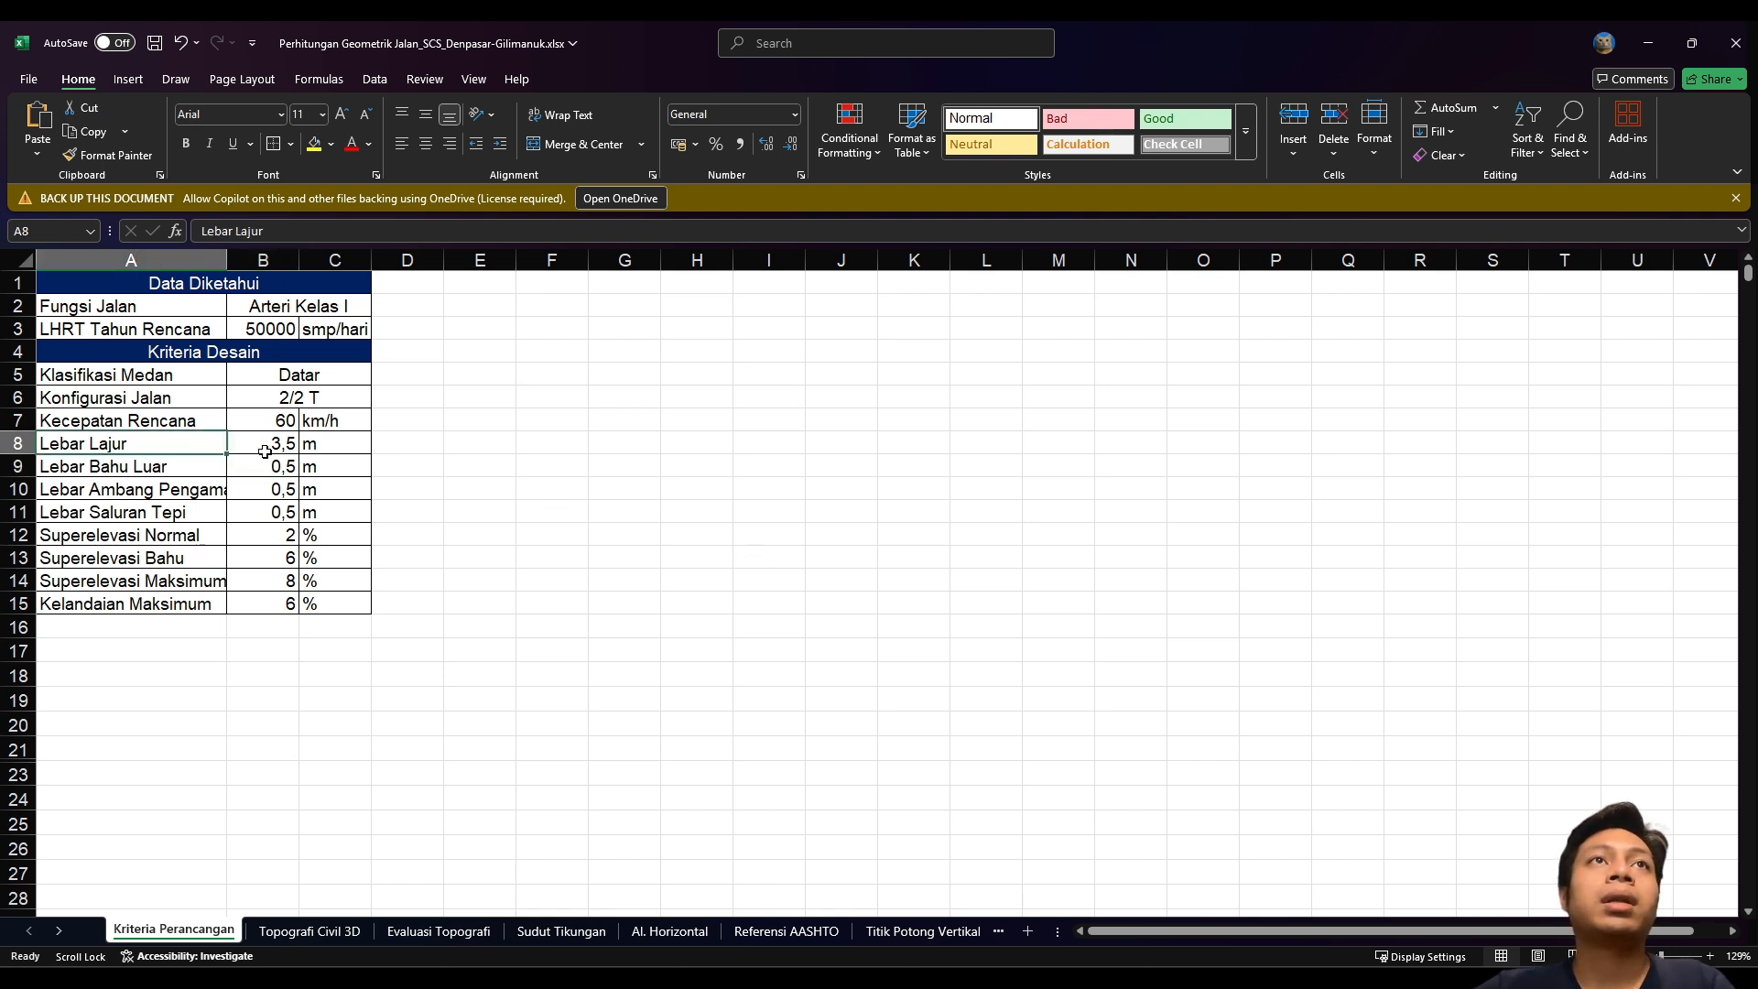
pyautogui.keyDown('ctrl'); pyautogui.scroll(3, 275, 448); pyautogui.keyUp('ctrl')
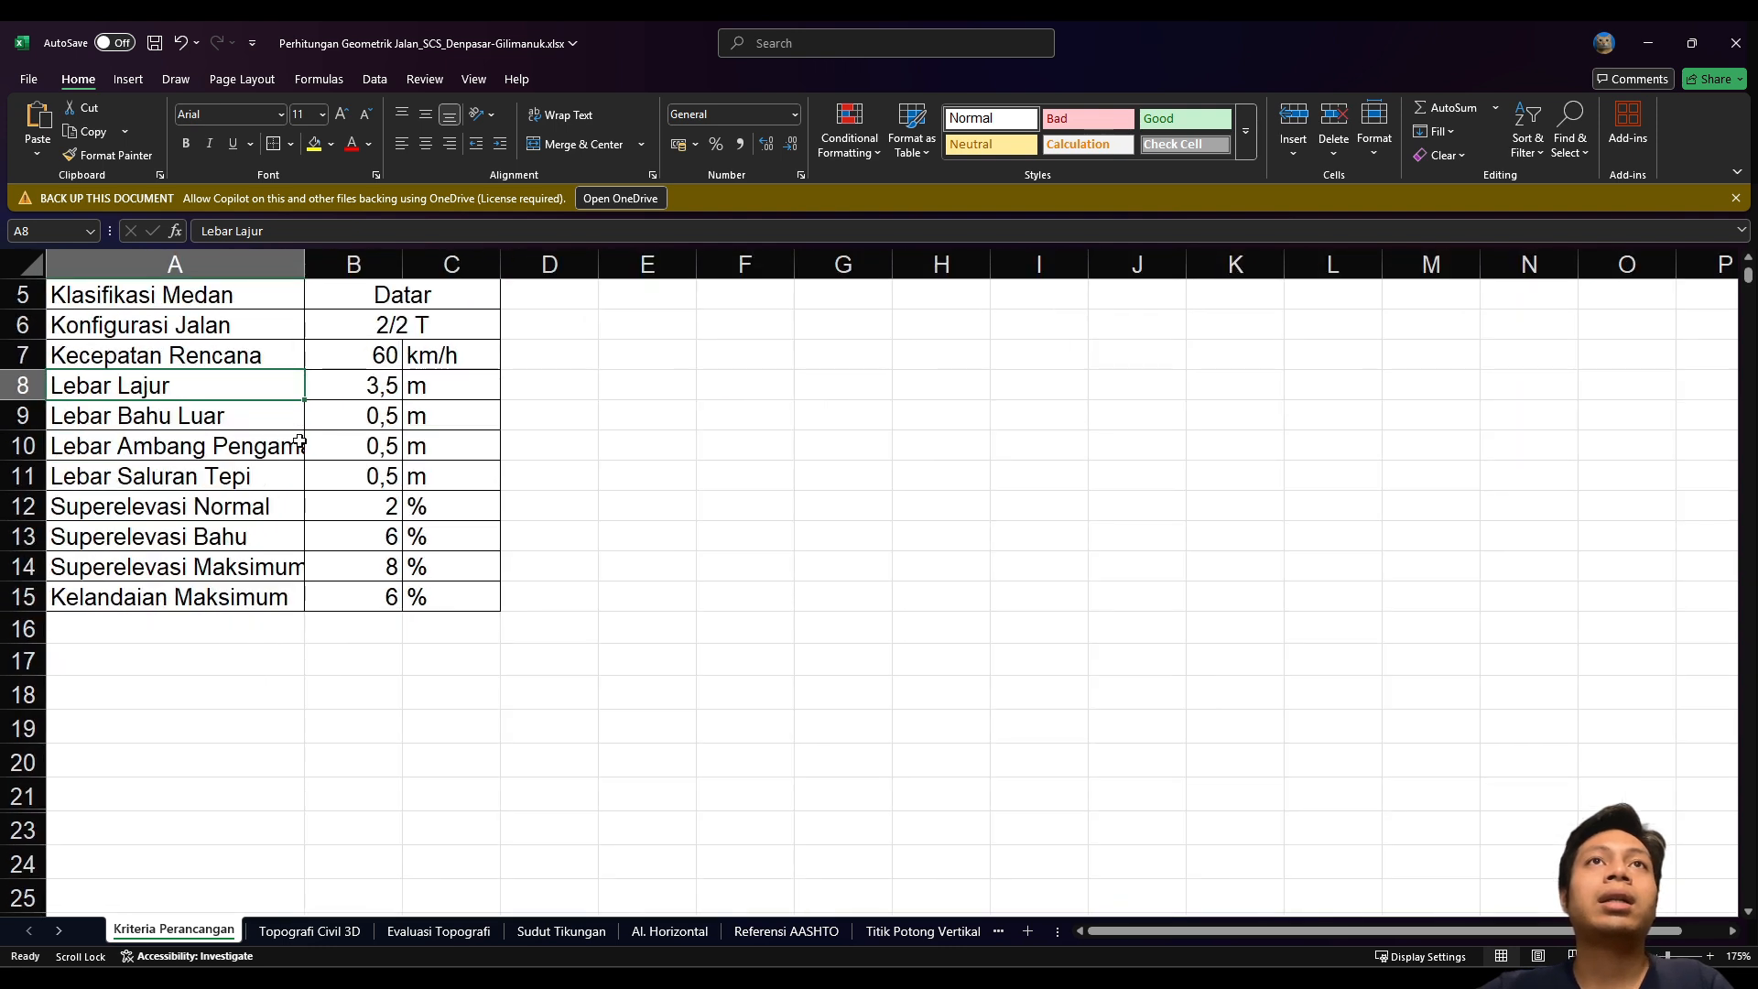
pyautogui.scroll(2, 362, 398)
pyautogui.click(355, 531)
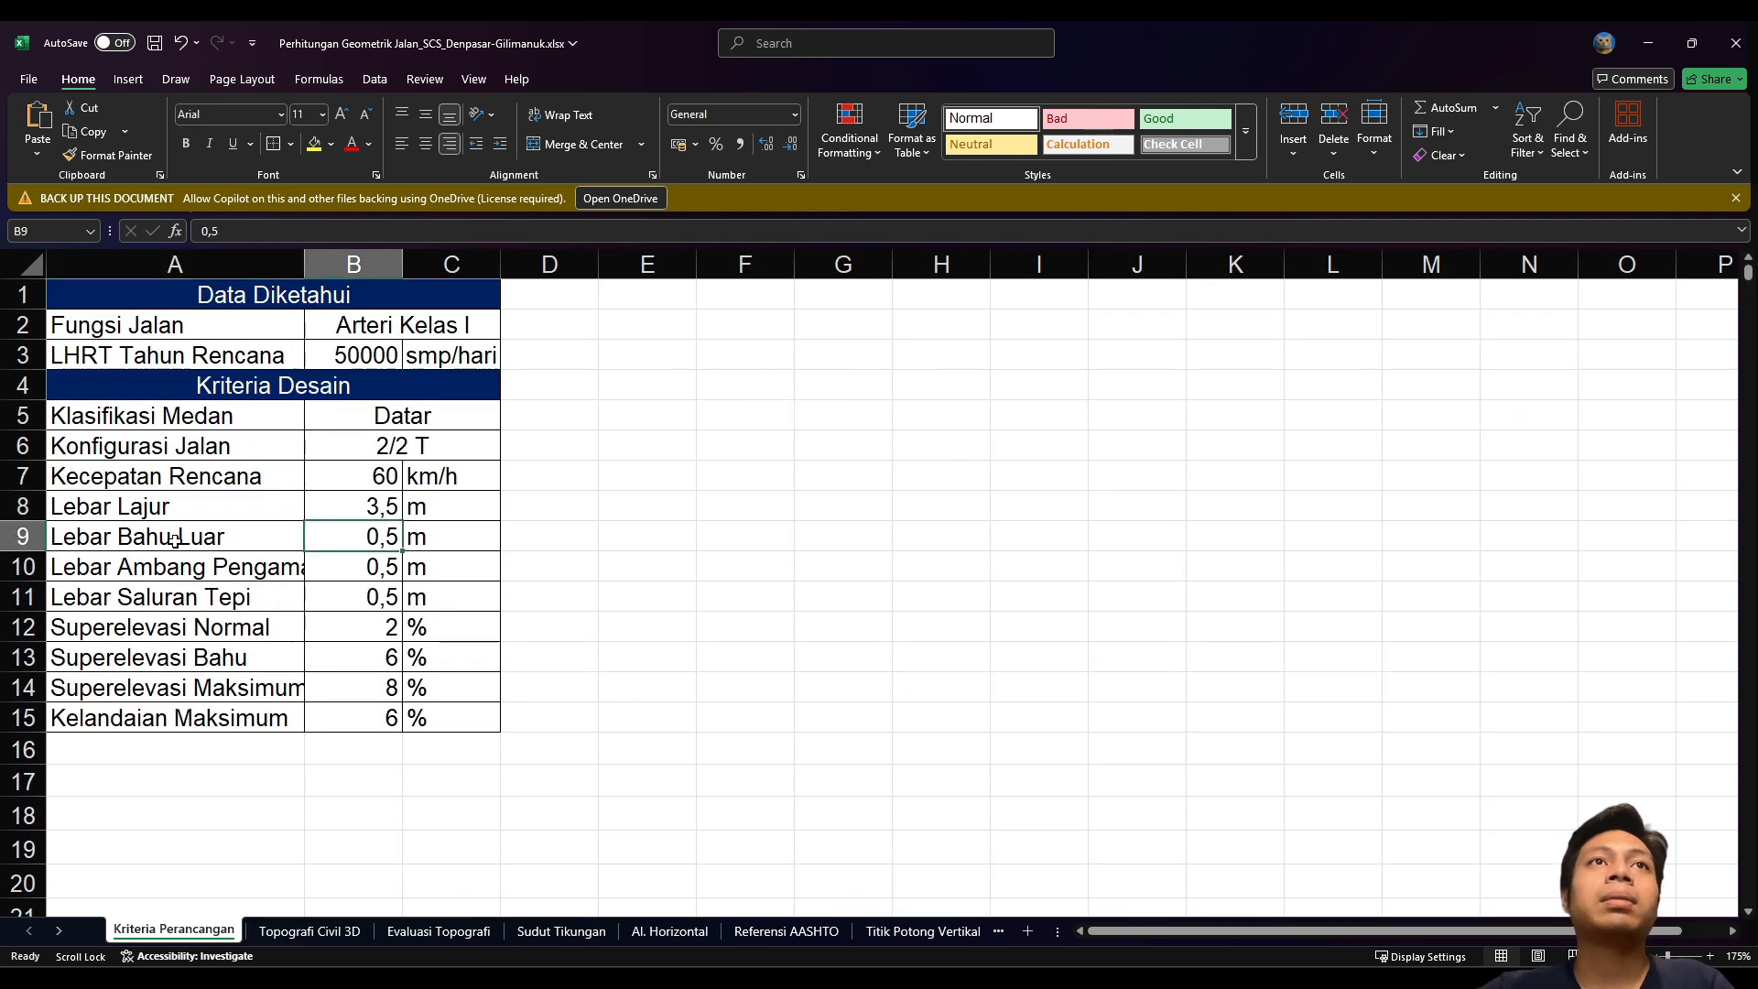
pyautogui.click(136, 543)
pyautogui.click(389, 545)
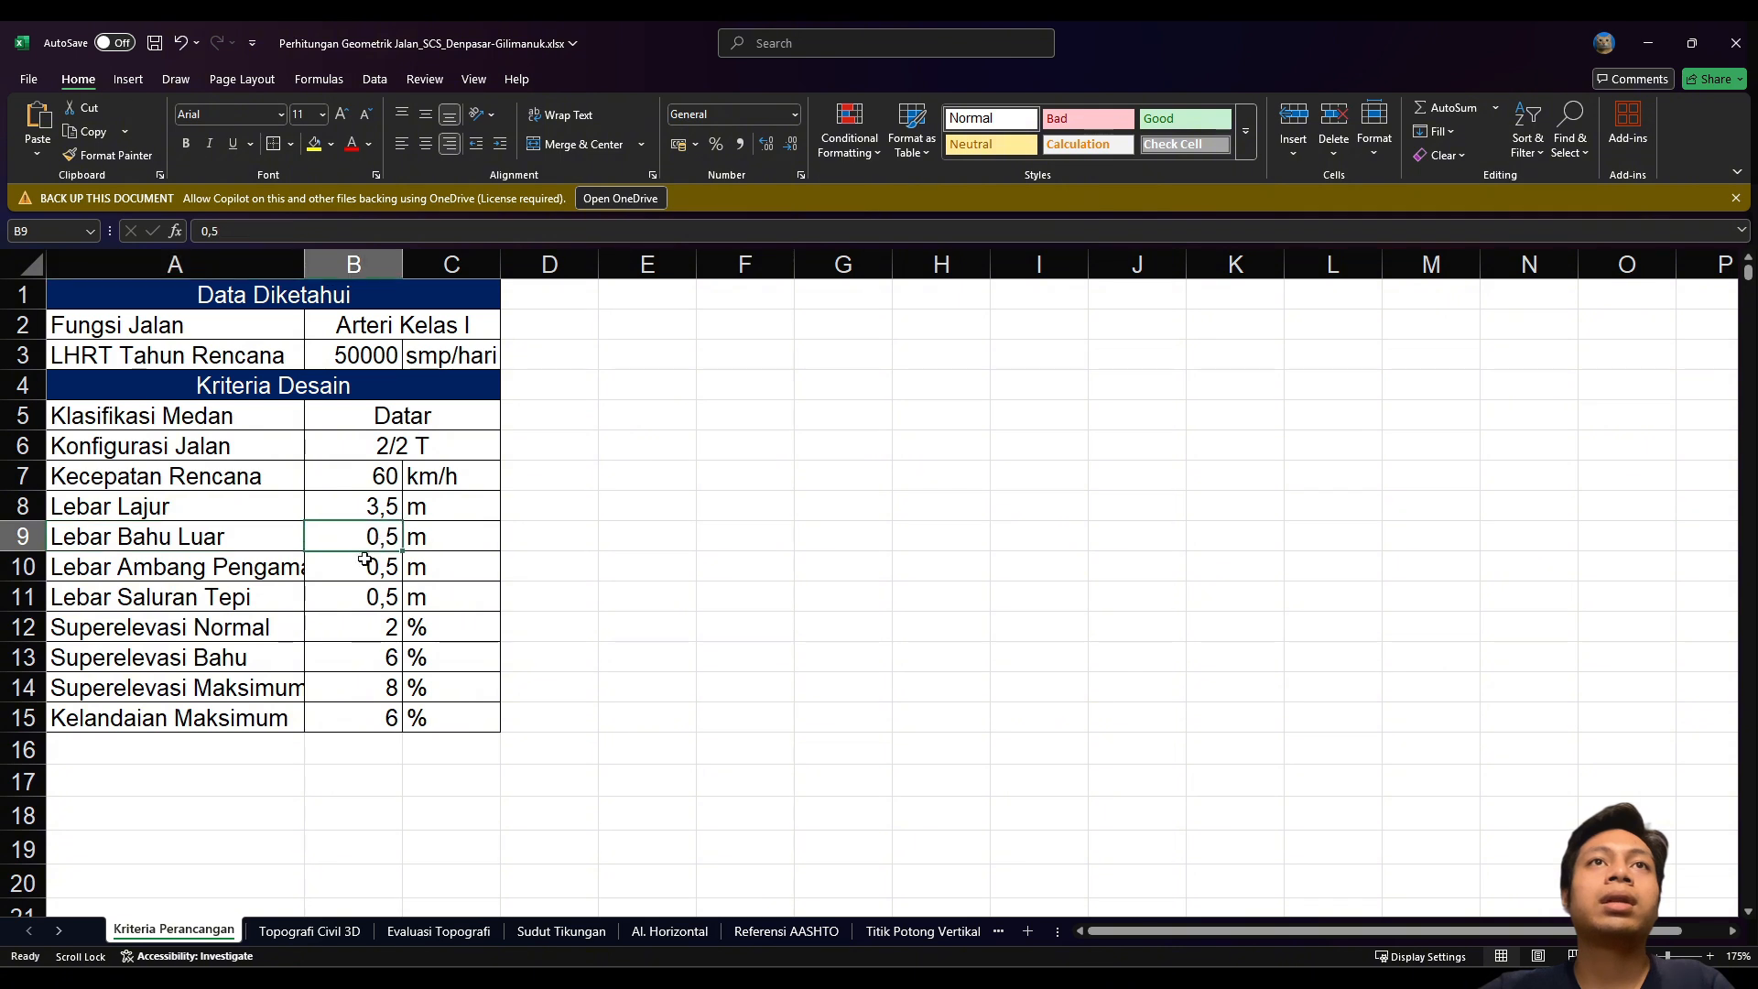
pyautogui.click(277, 575)
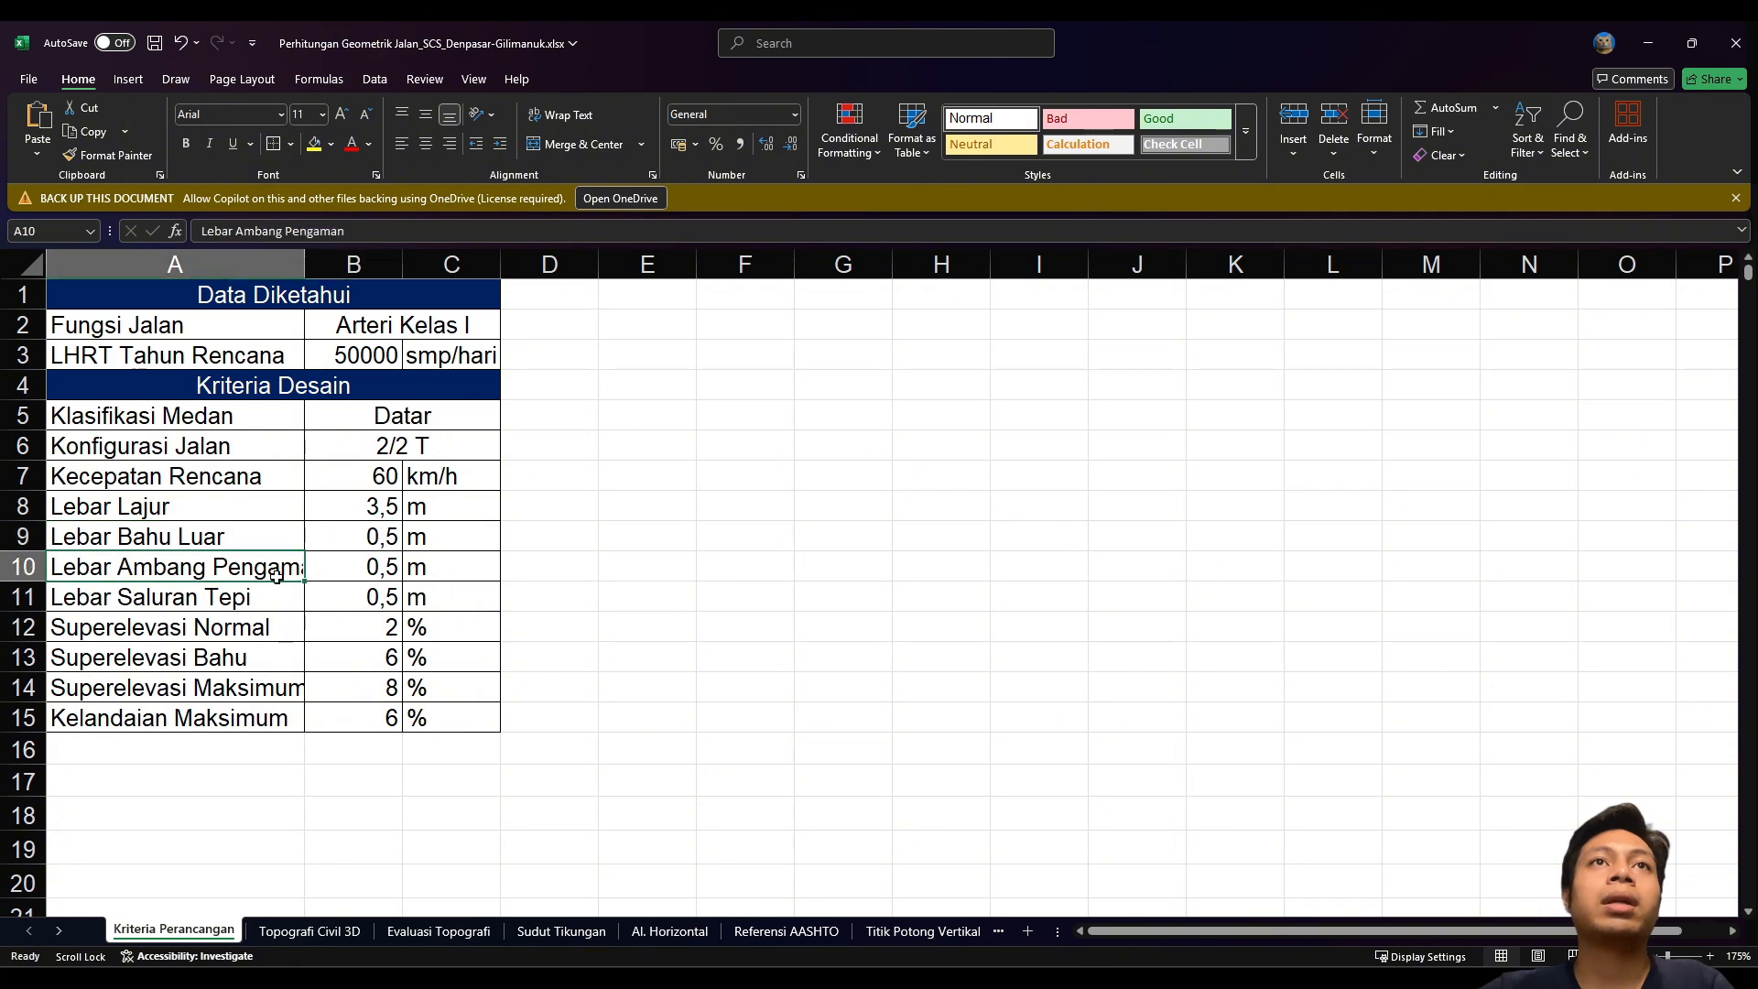
pyautogui.click(347, 570)
pyautogui.click(172, 606)
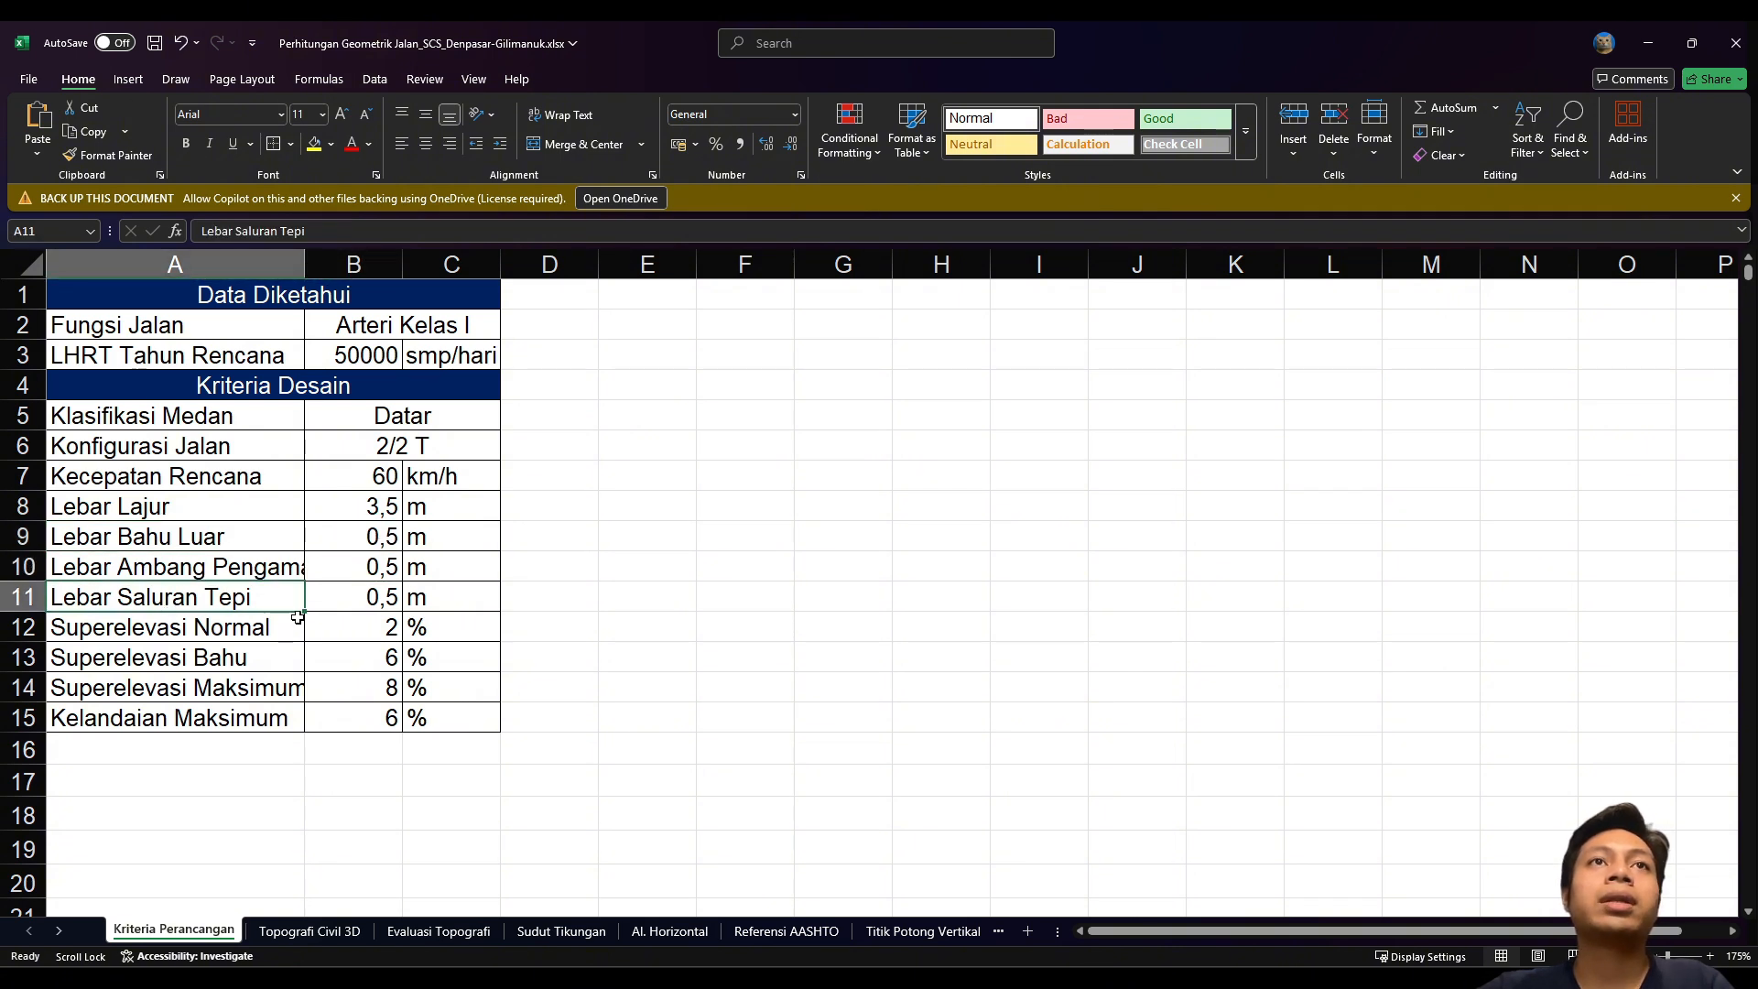
pyautogui.click(328, 608)
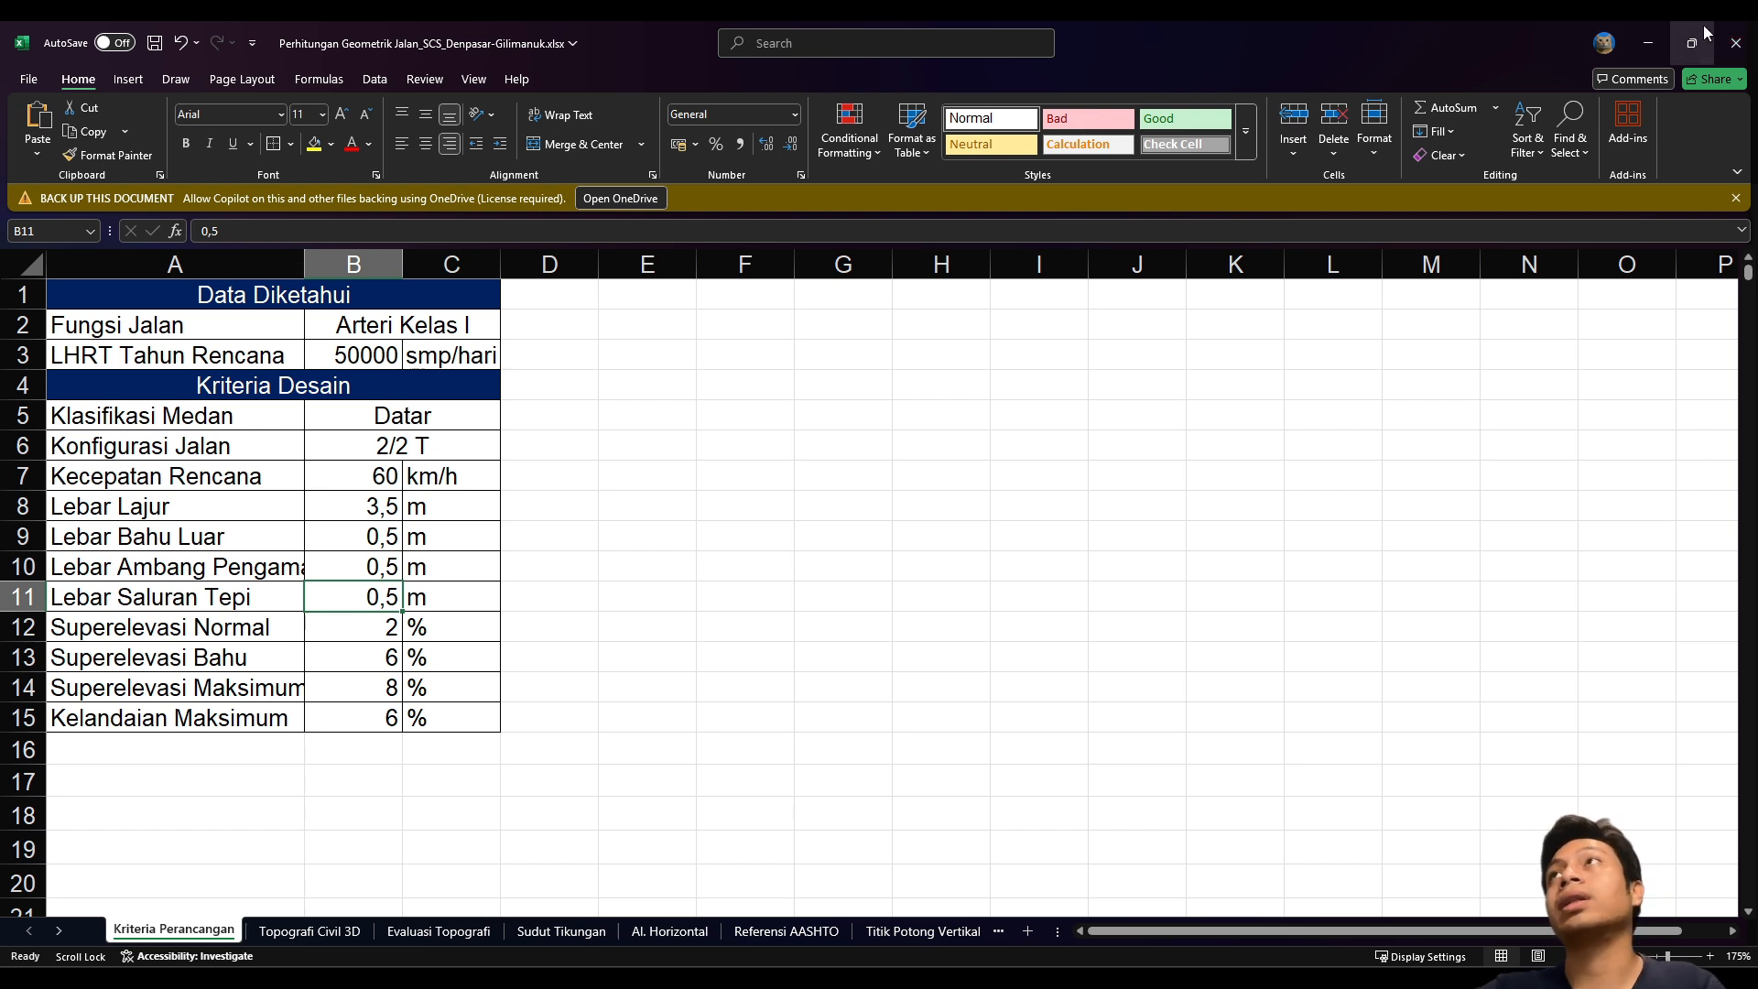
pyautogui.click(336, 515)
pyautogui.click(1648, 43)
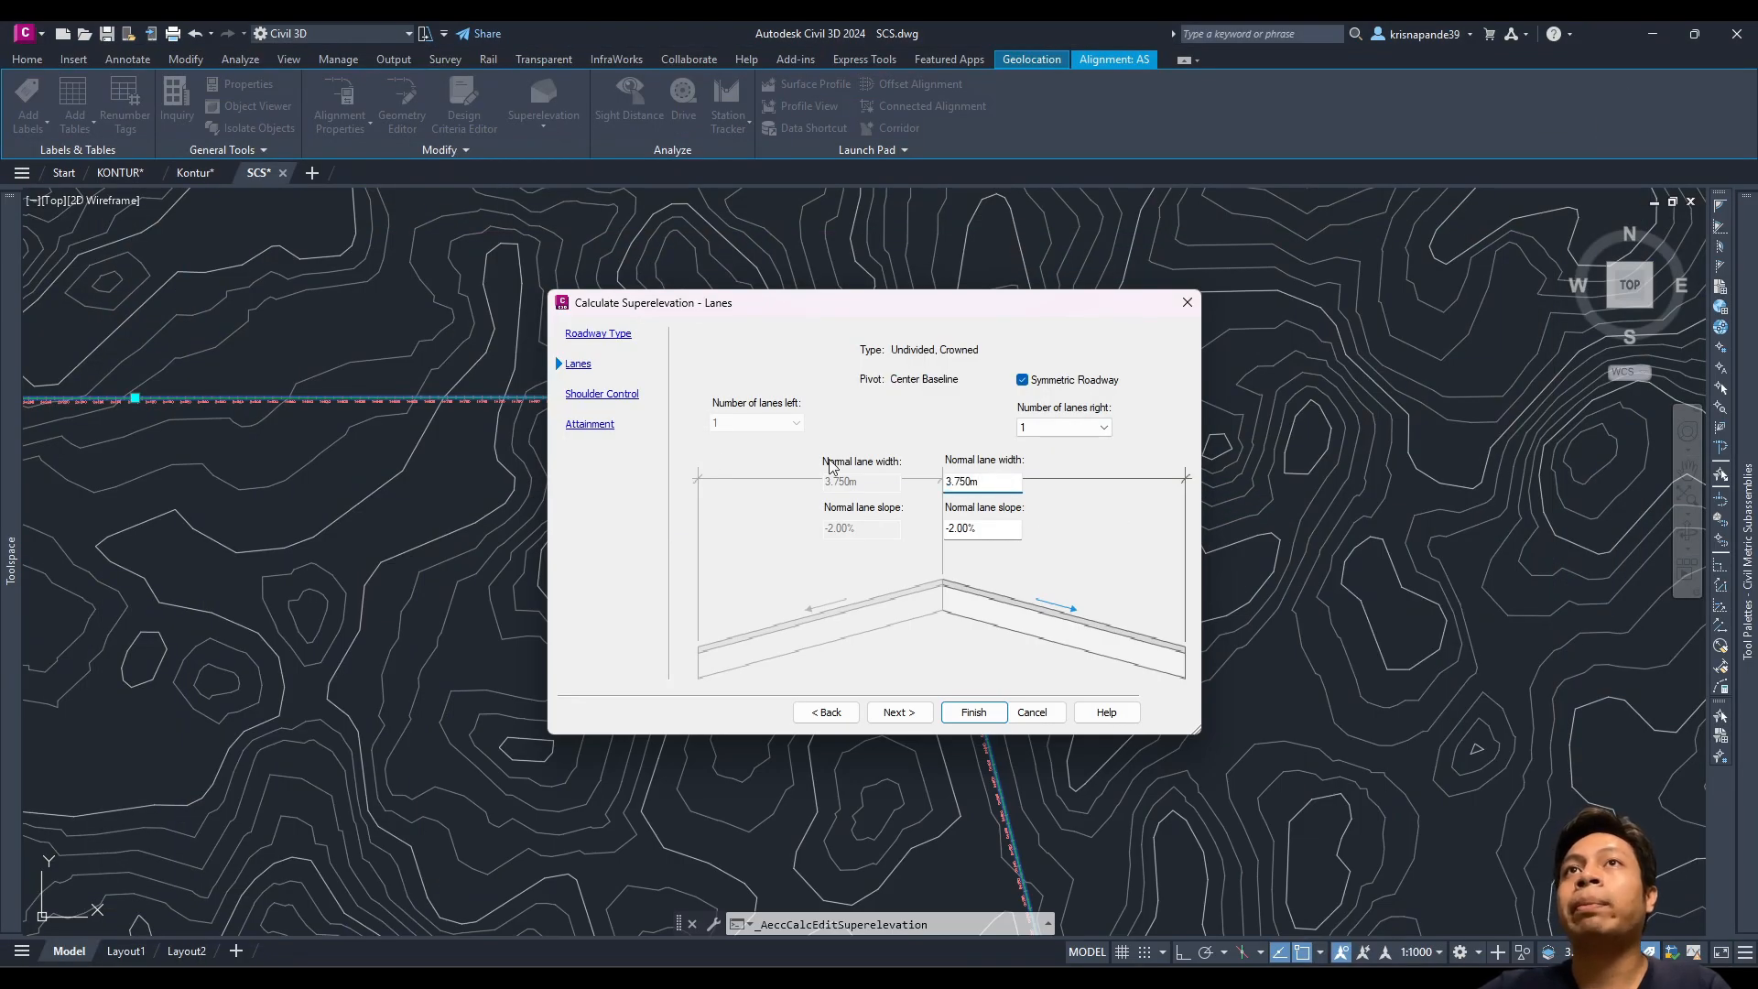
# Step: Turn off outside-shoulder calculation, keep AASHTO 2011 eMax 8% with 2 Lane transitions, and finish
pyautogui.click(612, 395)
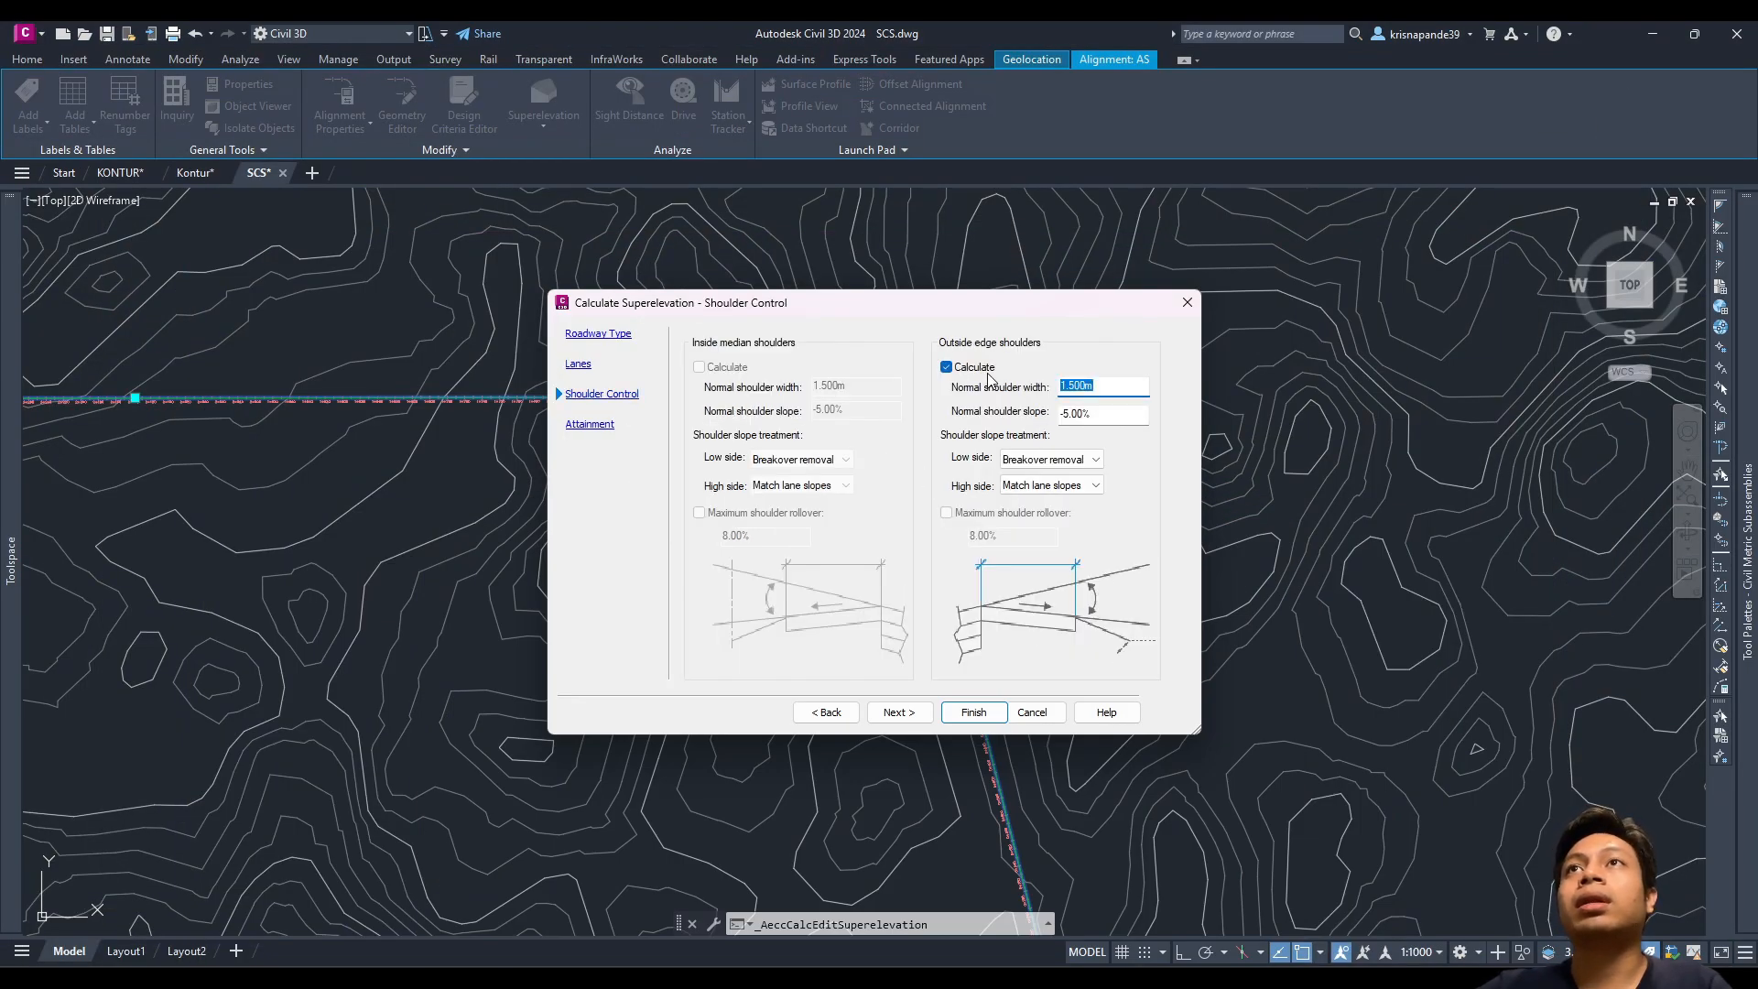
pyautogui.click(947, 367)
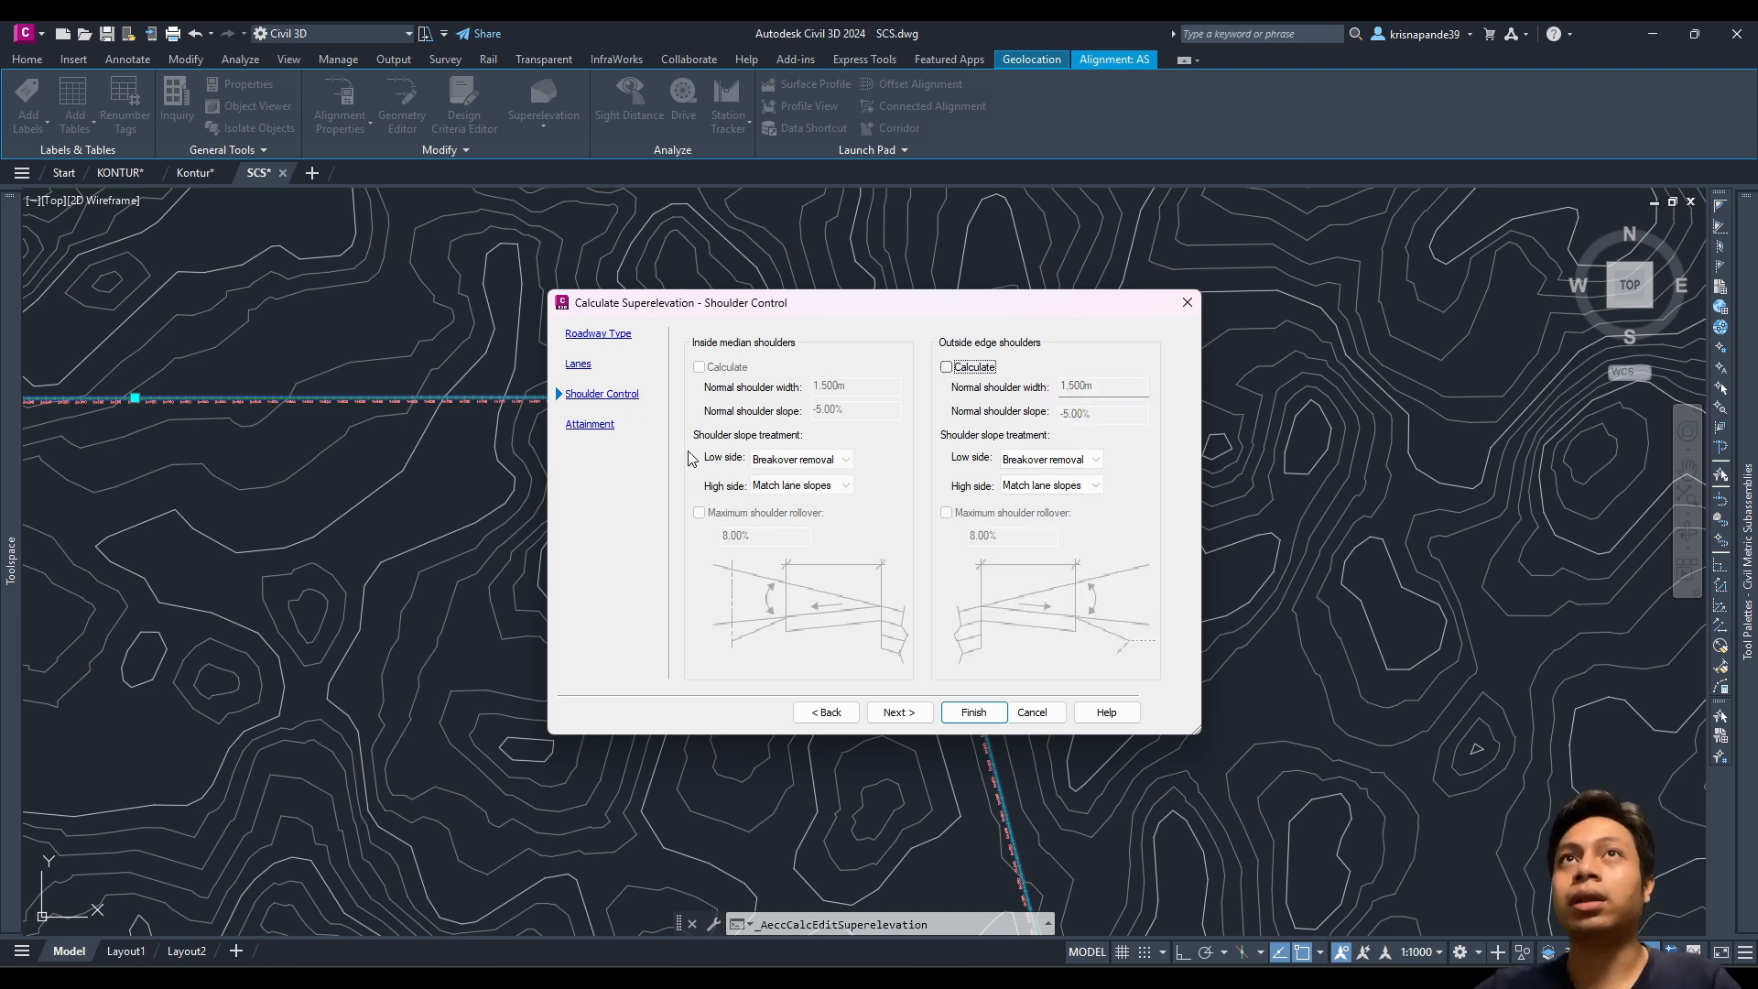
pyautogui.click(590, 424)
pyautogui.click(1083, 376)
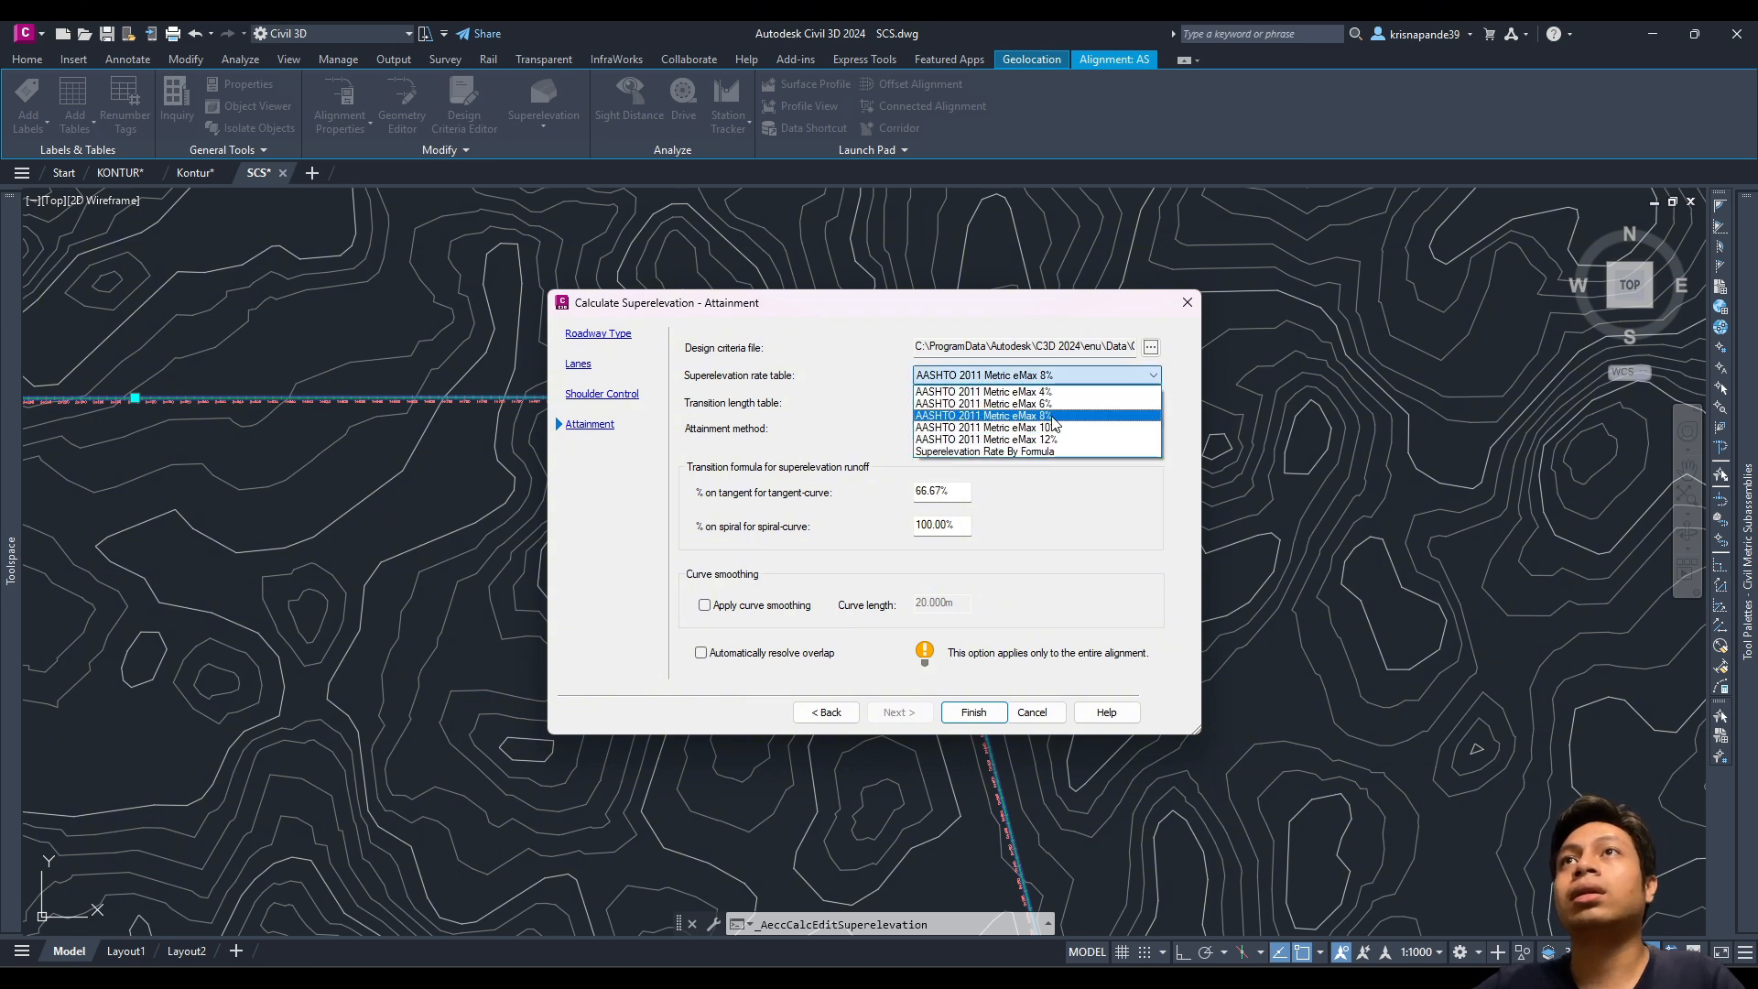
pyautogui.click(1047, 417)
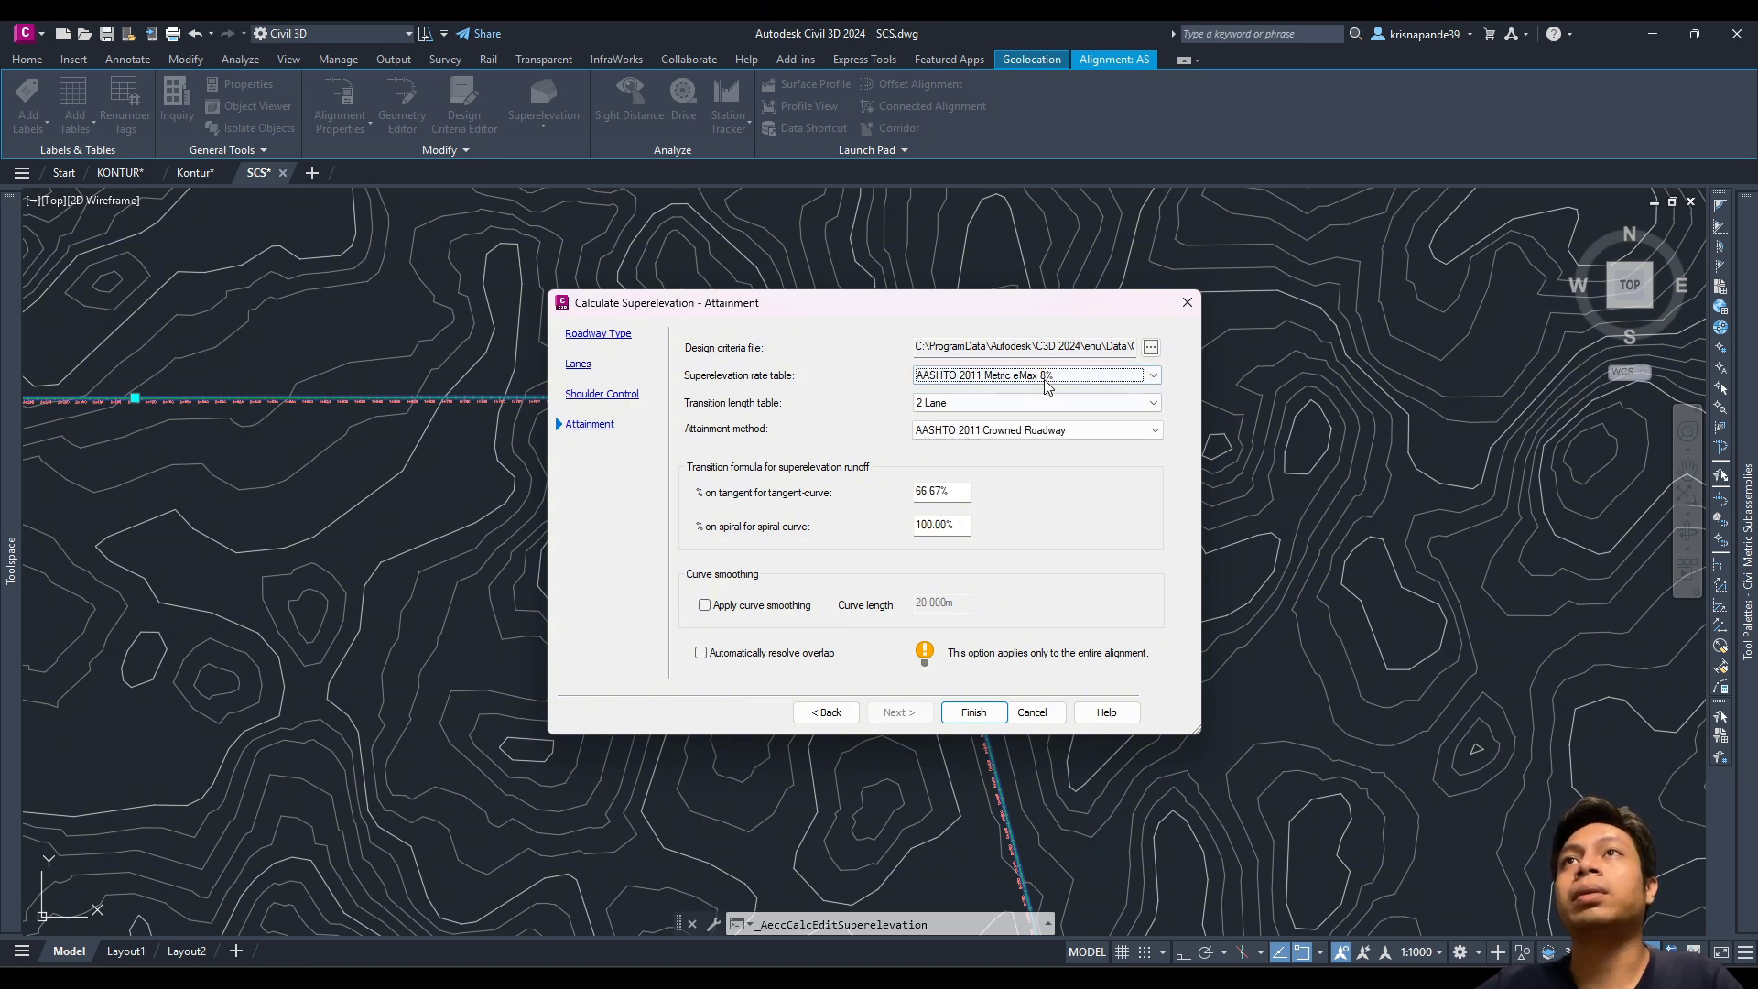
pyautogui.click(980, 404)
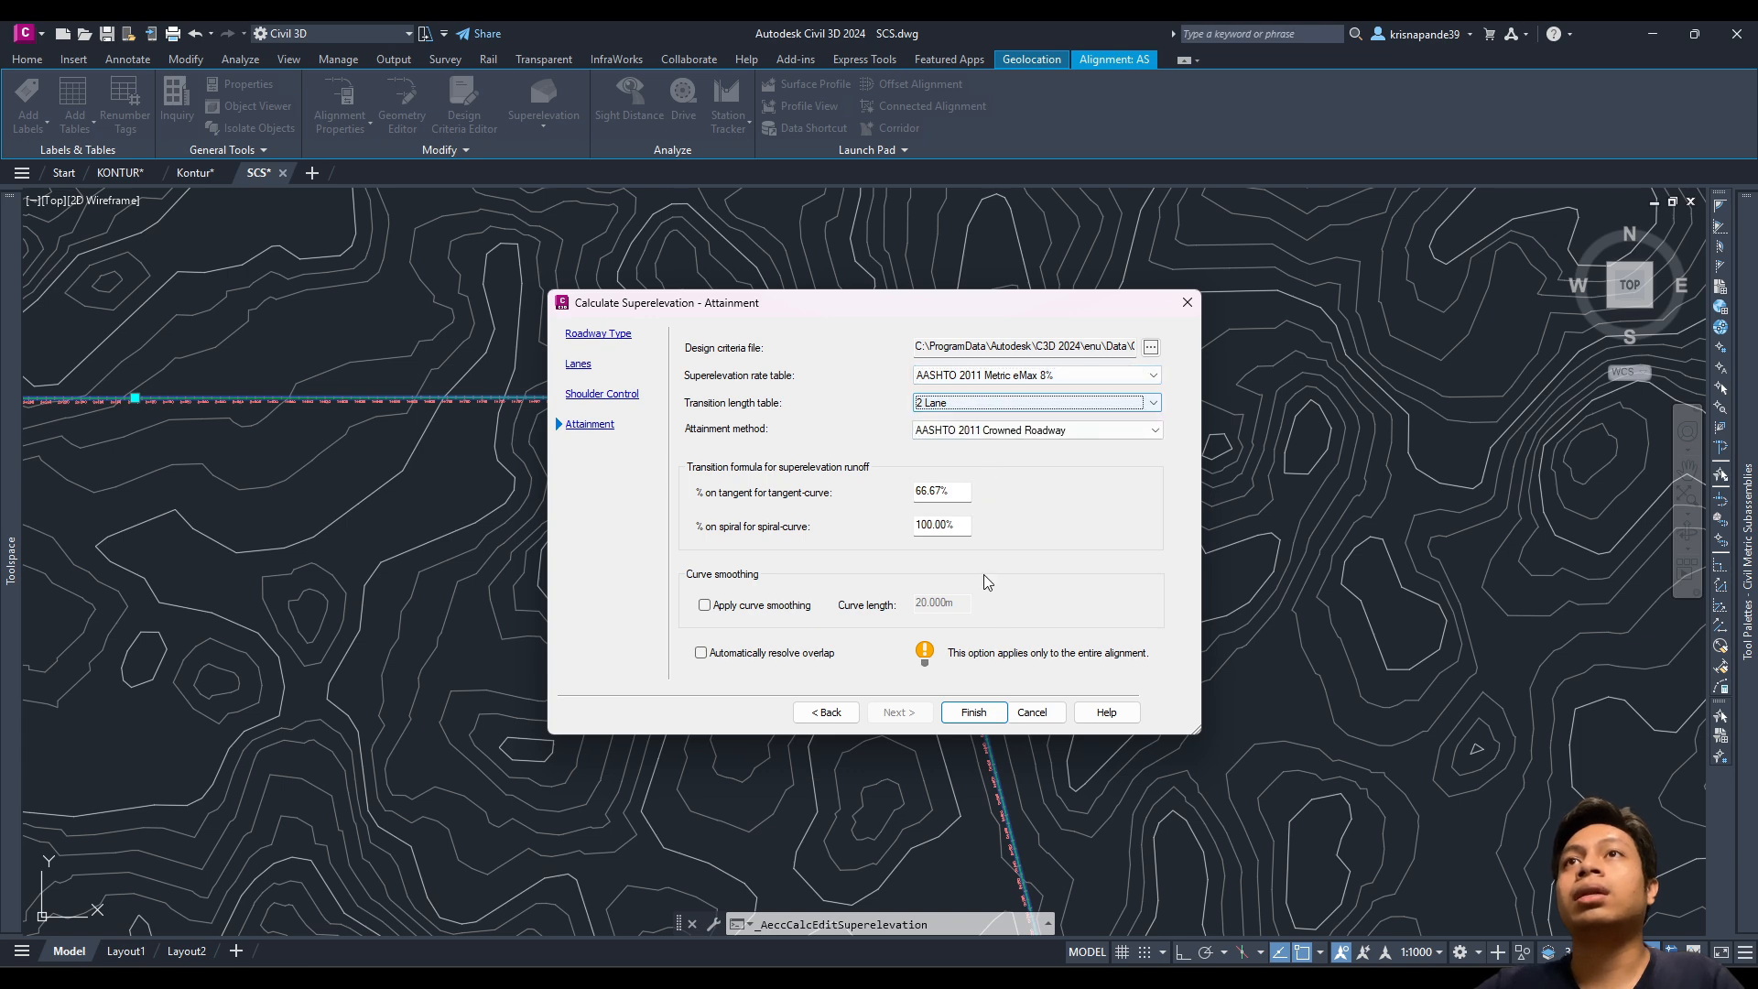
pyautogui.click(995, 714)
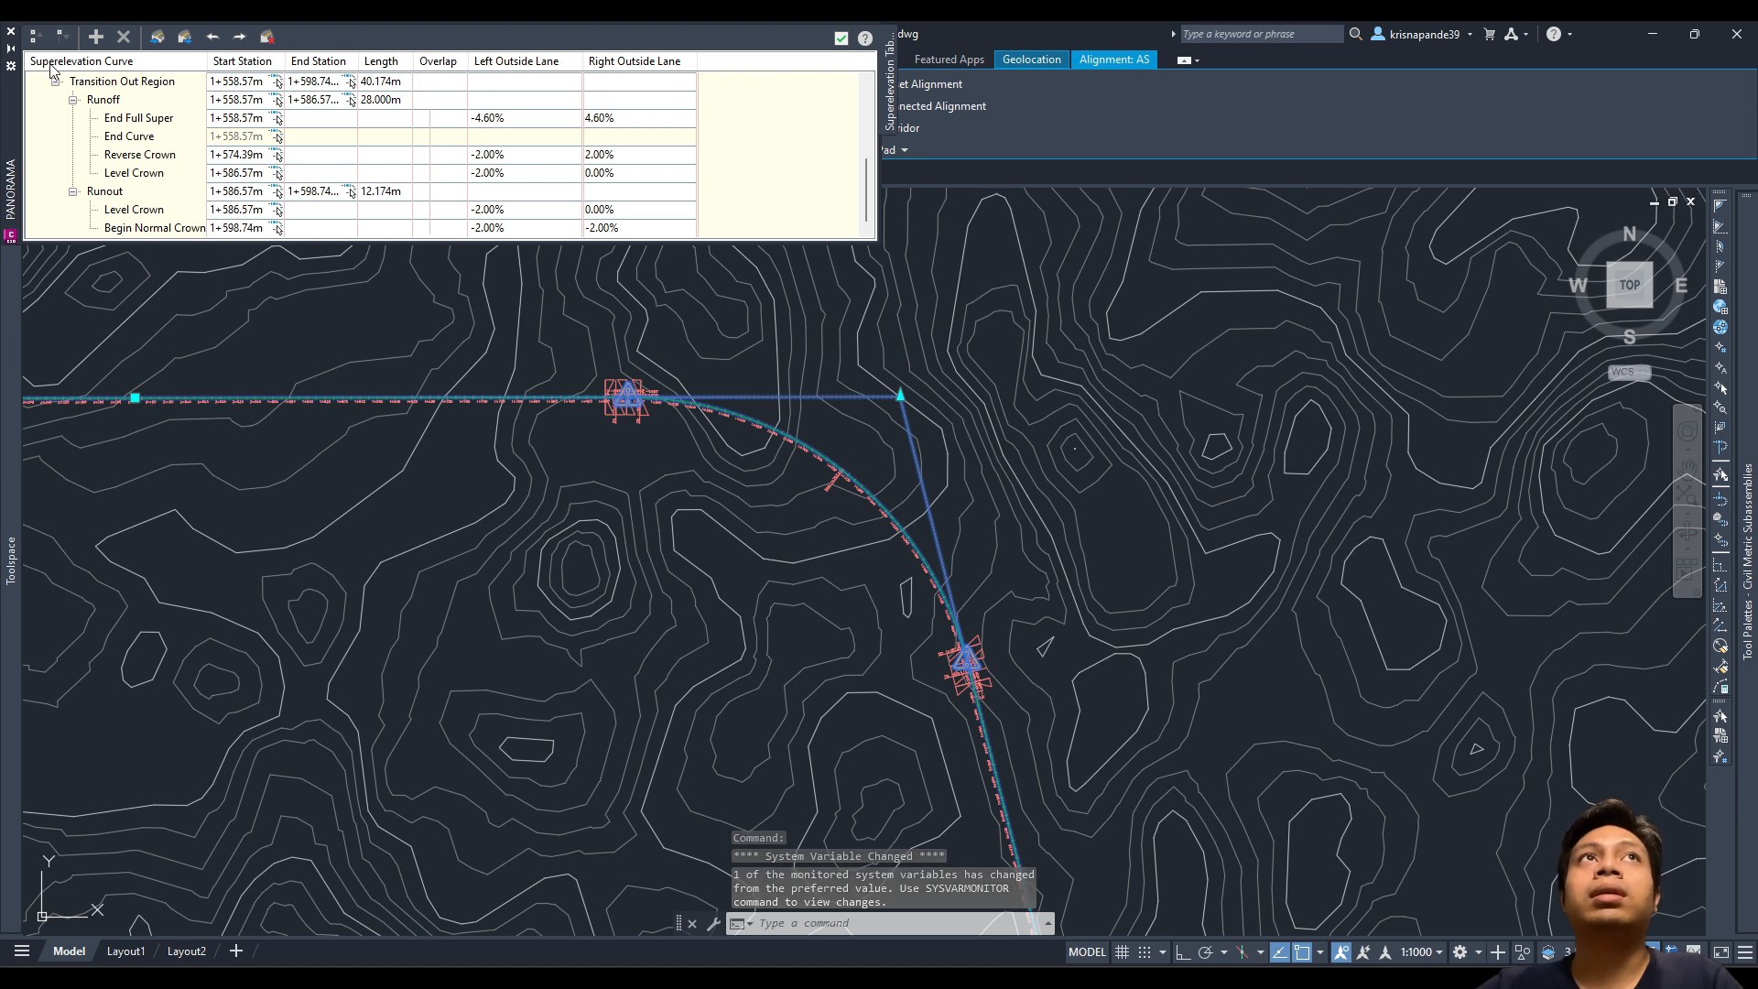
# Step: Close the Panorama superelevation table and recentre the view on alignment AS
pyautogui.click(843, 42)
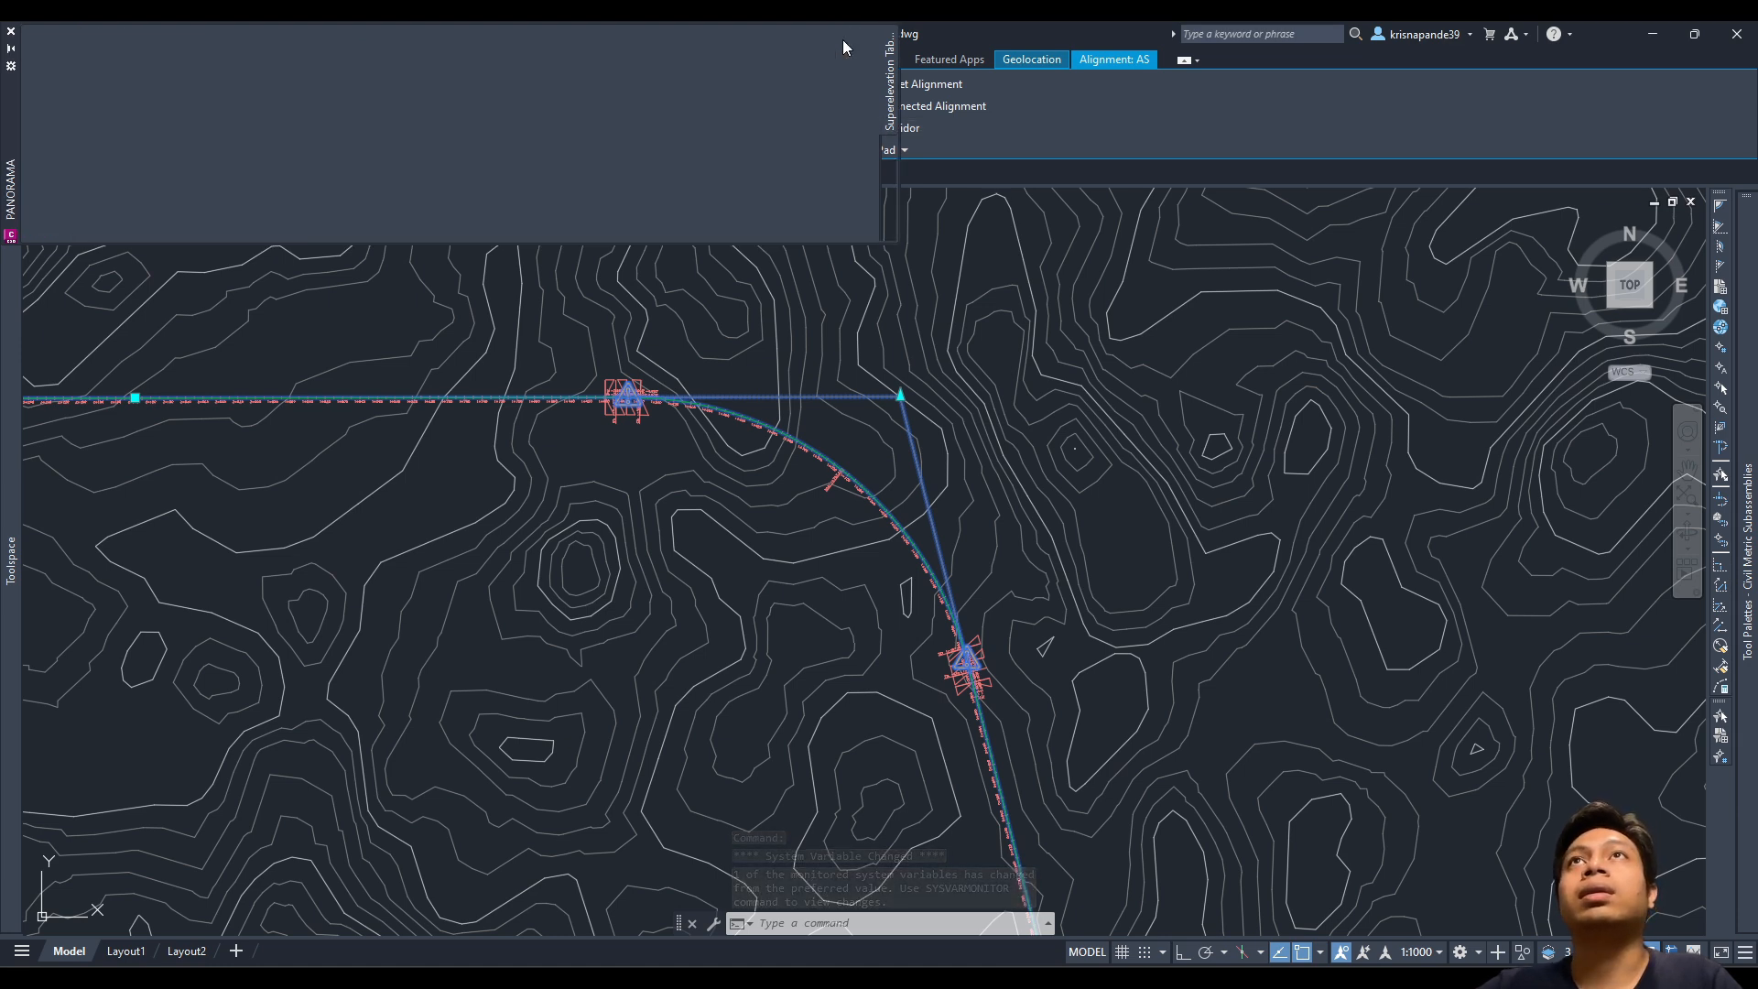
pyautogui.scroll(-10, 982, 782)
pyautogui.moveTo(933, 678); pyautogui.dragTo(887, 645, button='middle')
pyautogui.scroll(5, 887, 645)
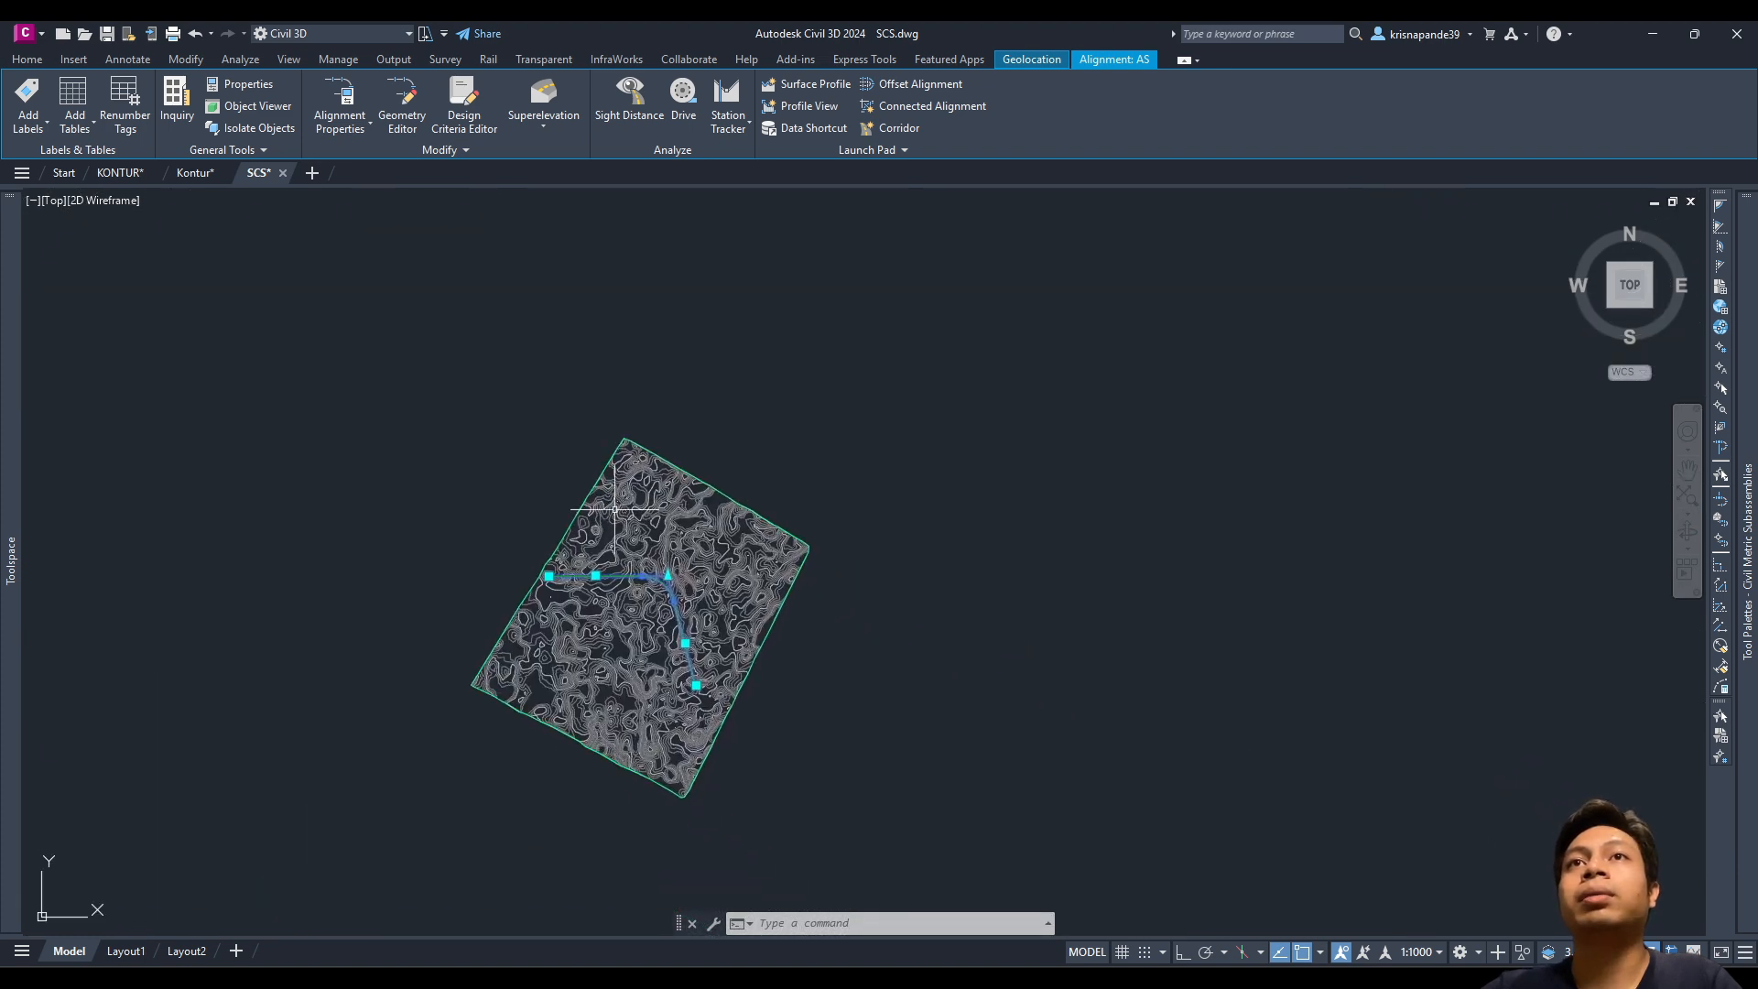
pyautogui.moveTo(759, 479); pyautogui.dragTo(735, 492, button='middle')
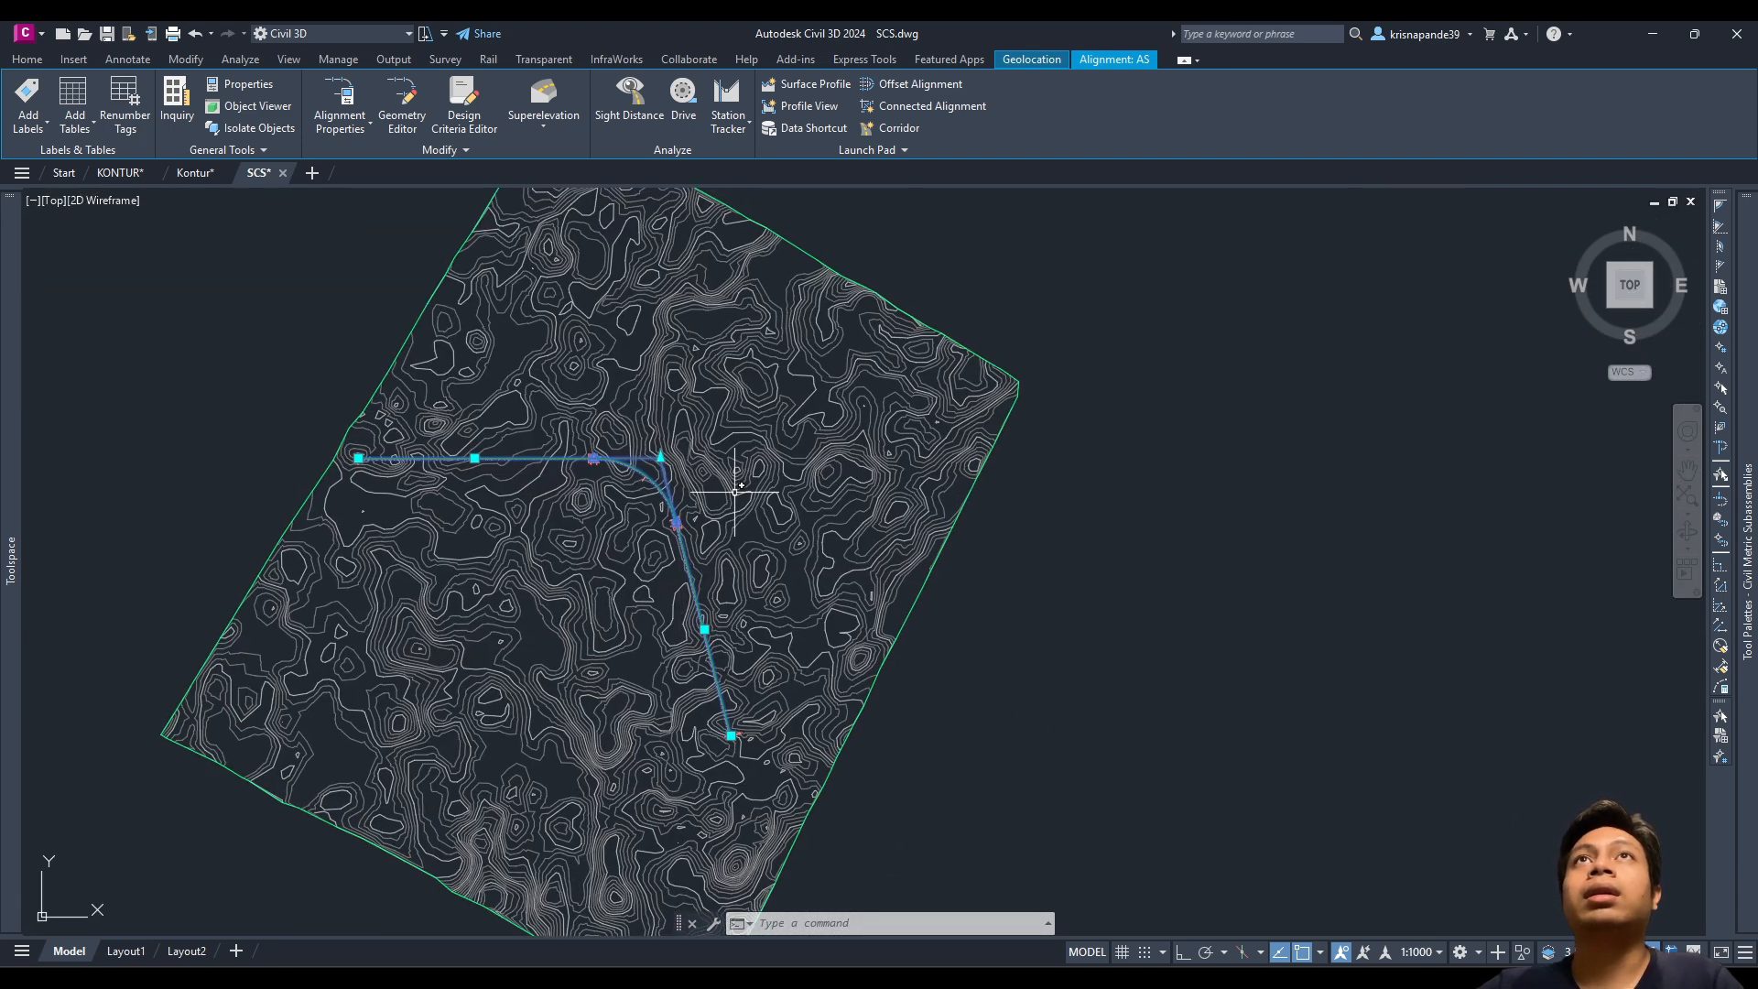
# Step: Create a superelevation view named 'SP VIEW SCS' for alignment AS
pyautogui.click(544, 121)
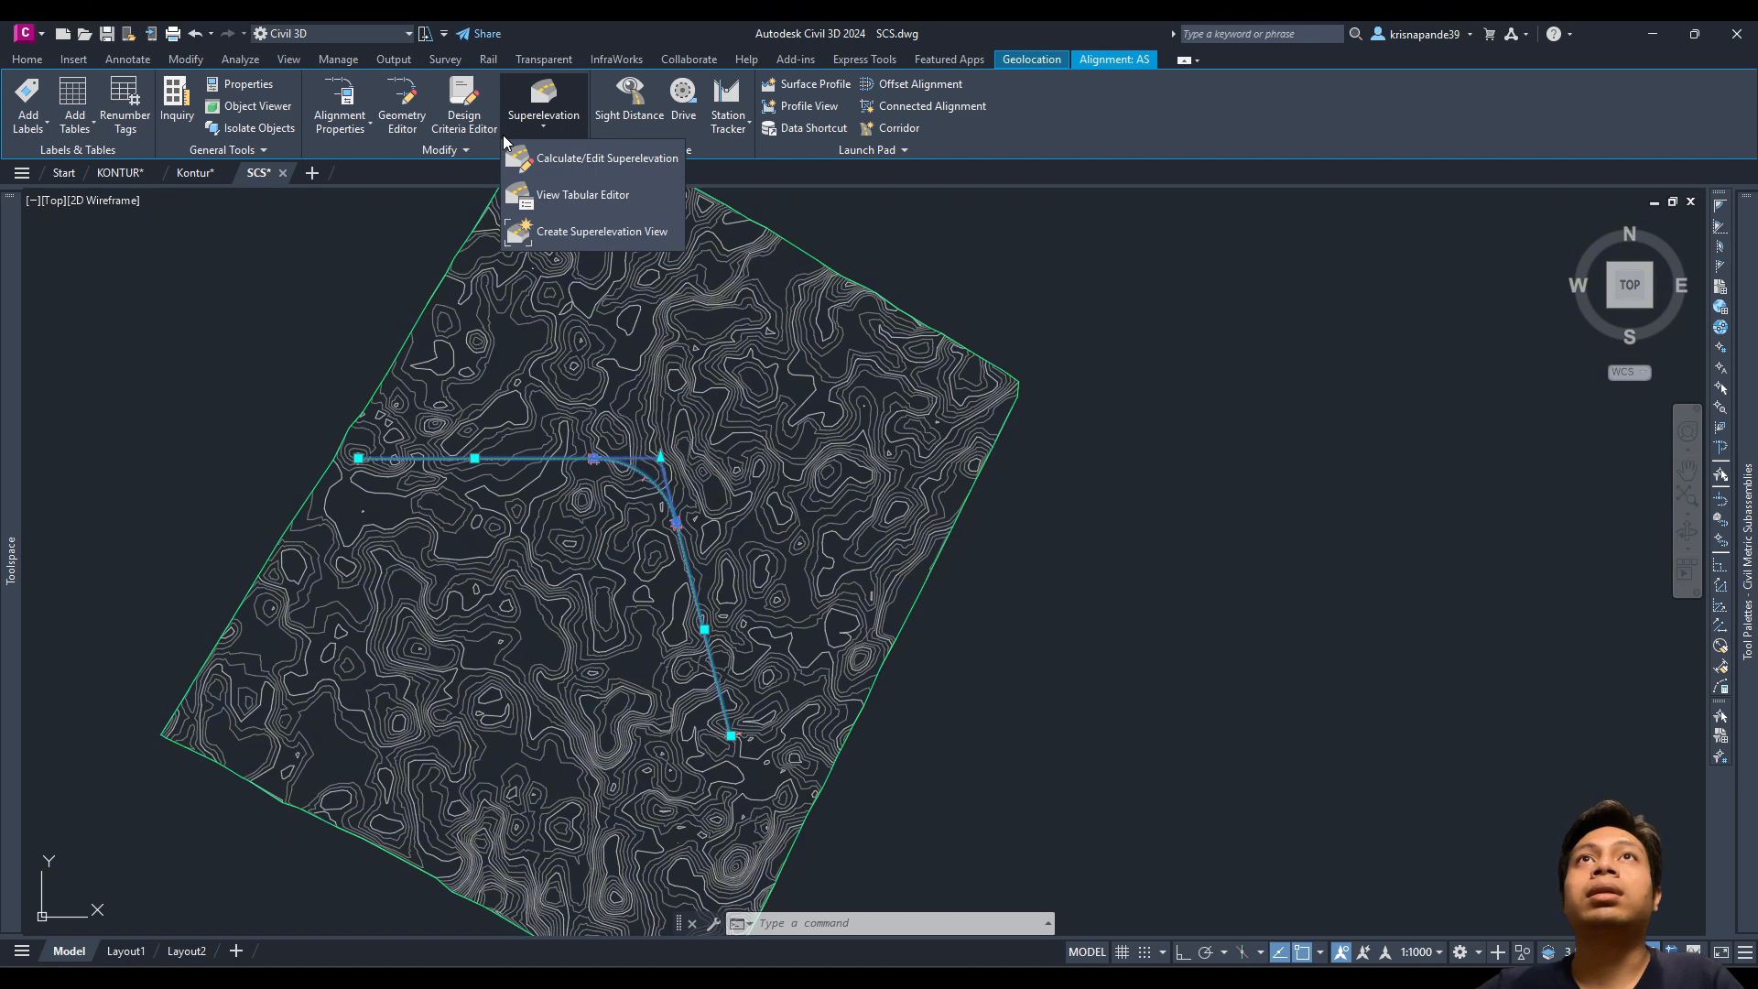
pyautogui.click(573, 234)
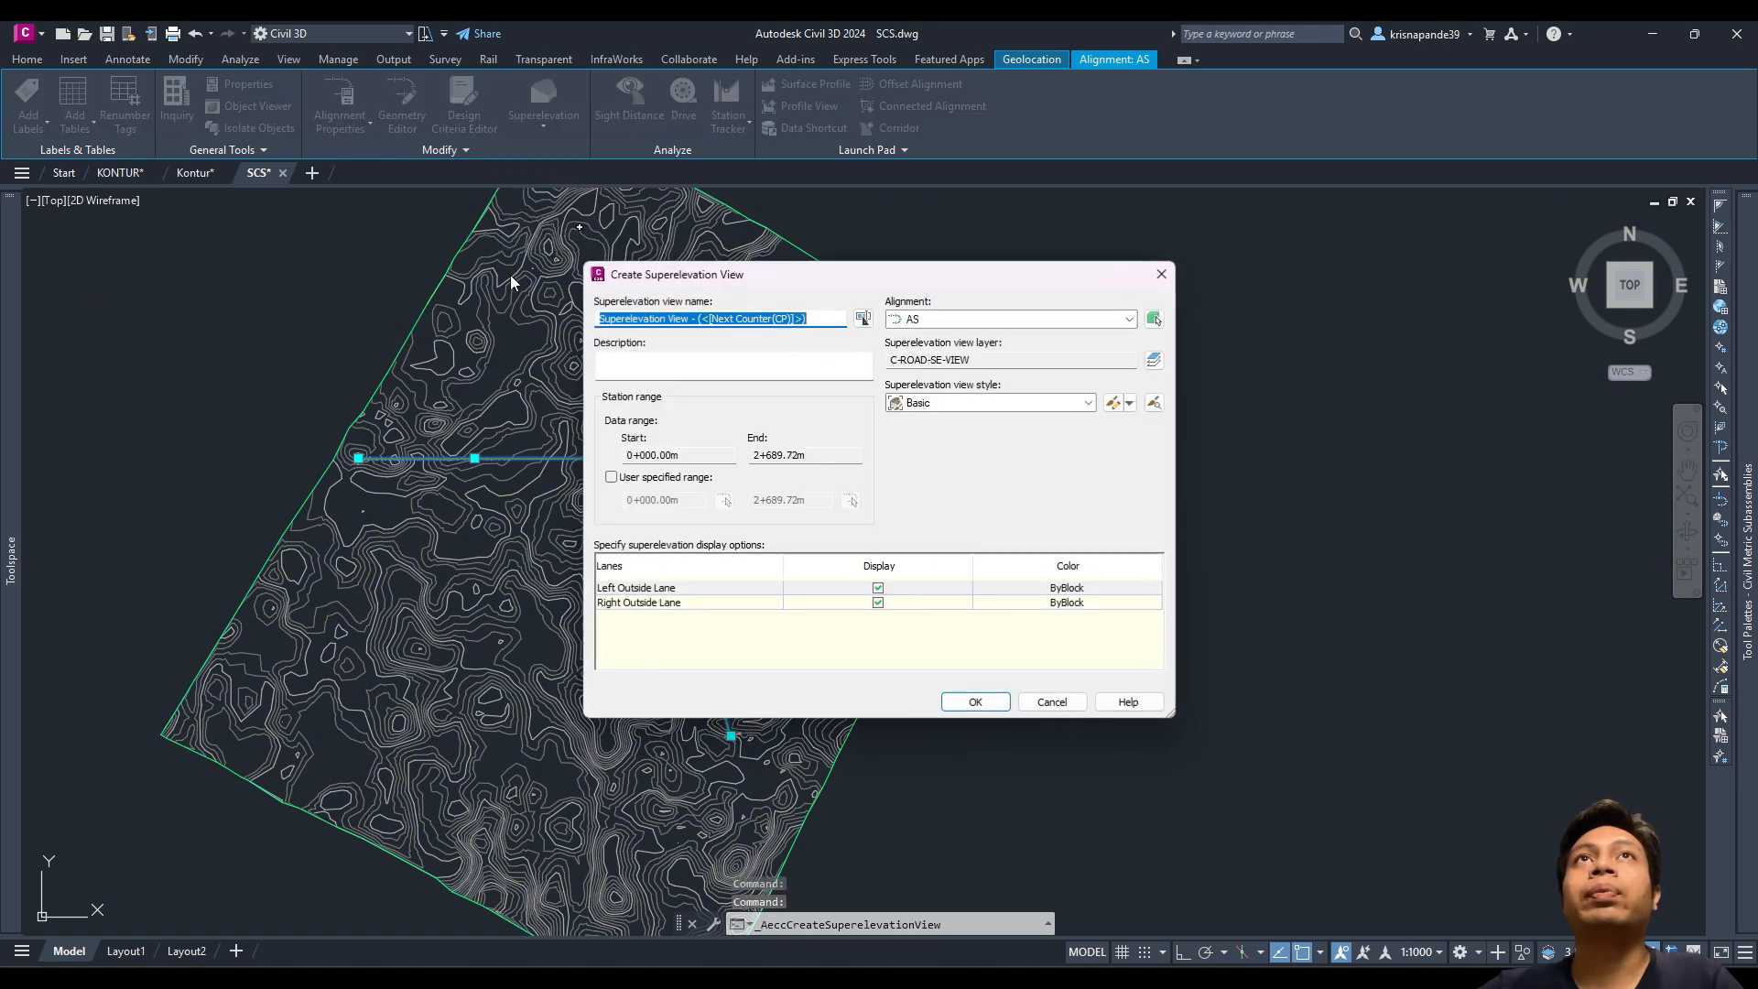
pyautogui.moveTo(748, 284); pyautogui.dragTo(766, 324)
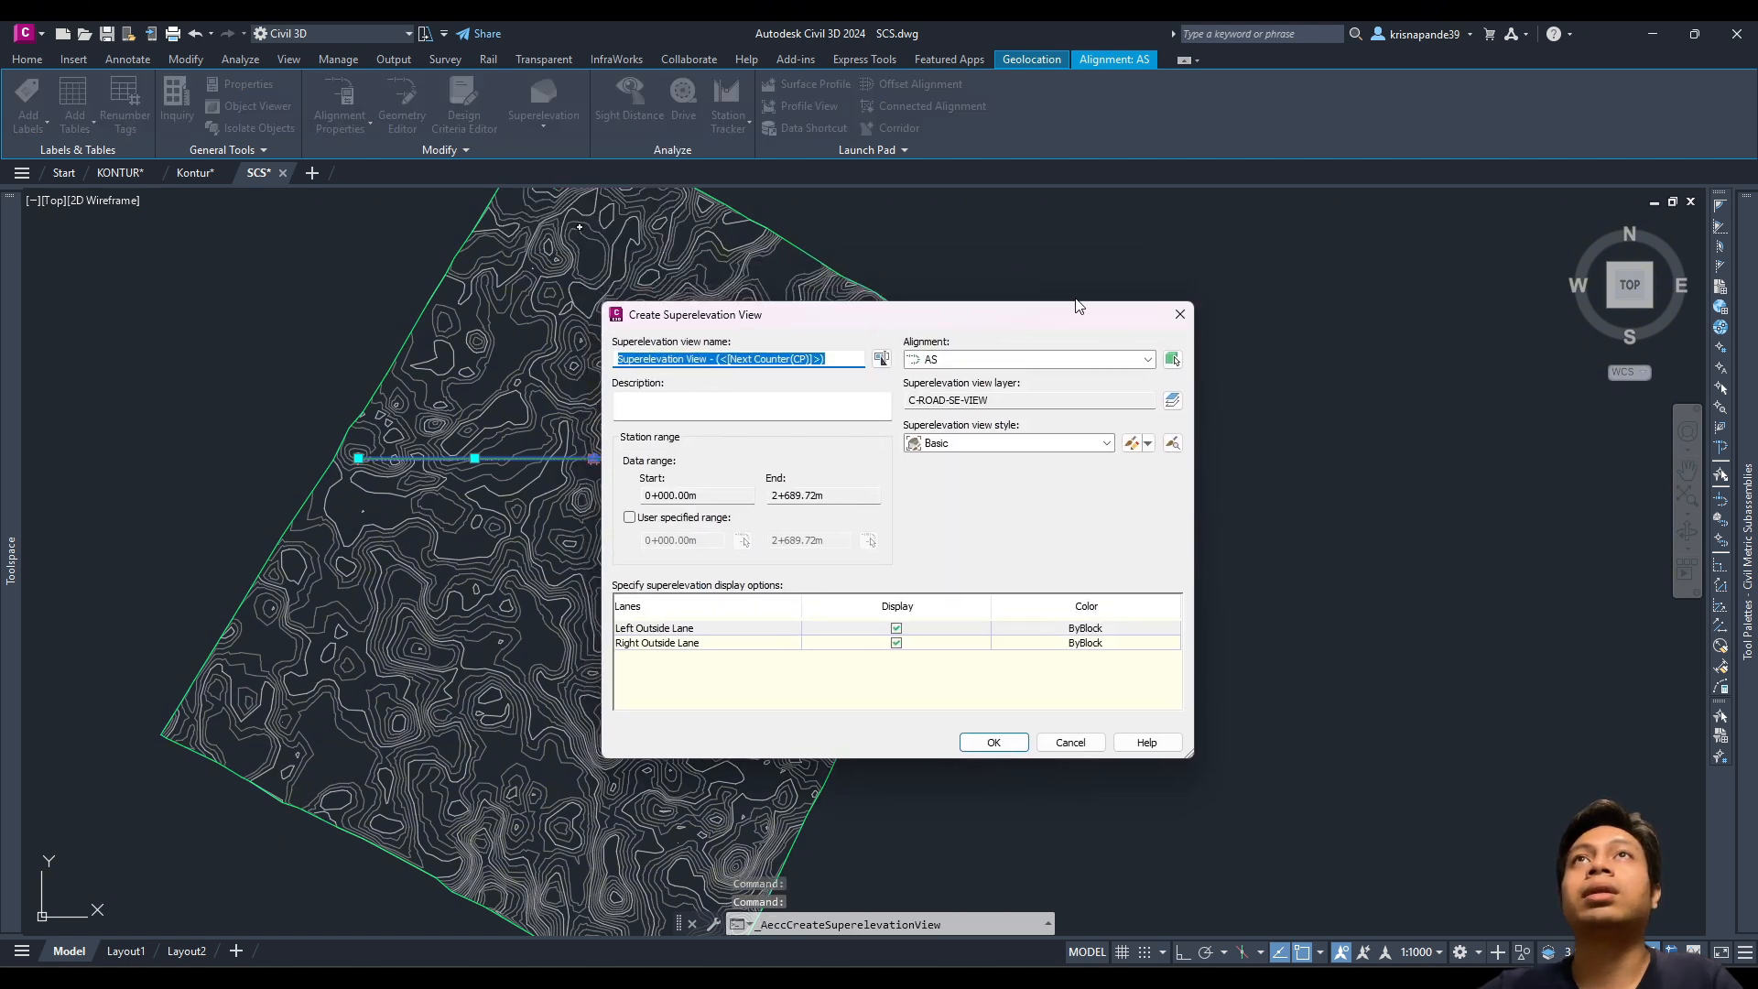
pyautogui.click(1181, 314)
pyautogui.click(568, 119)
pyautogui.click(596, 232)
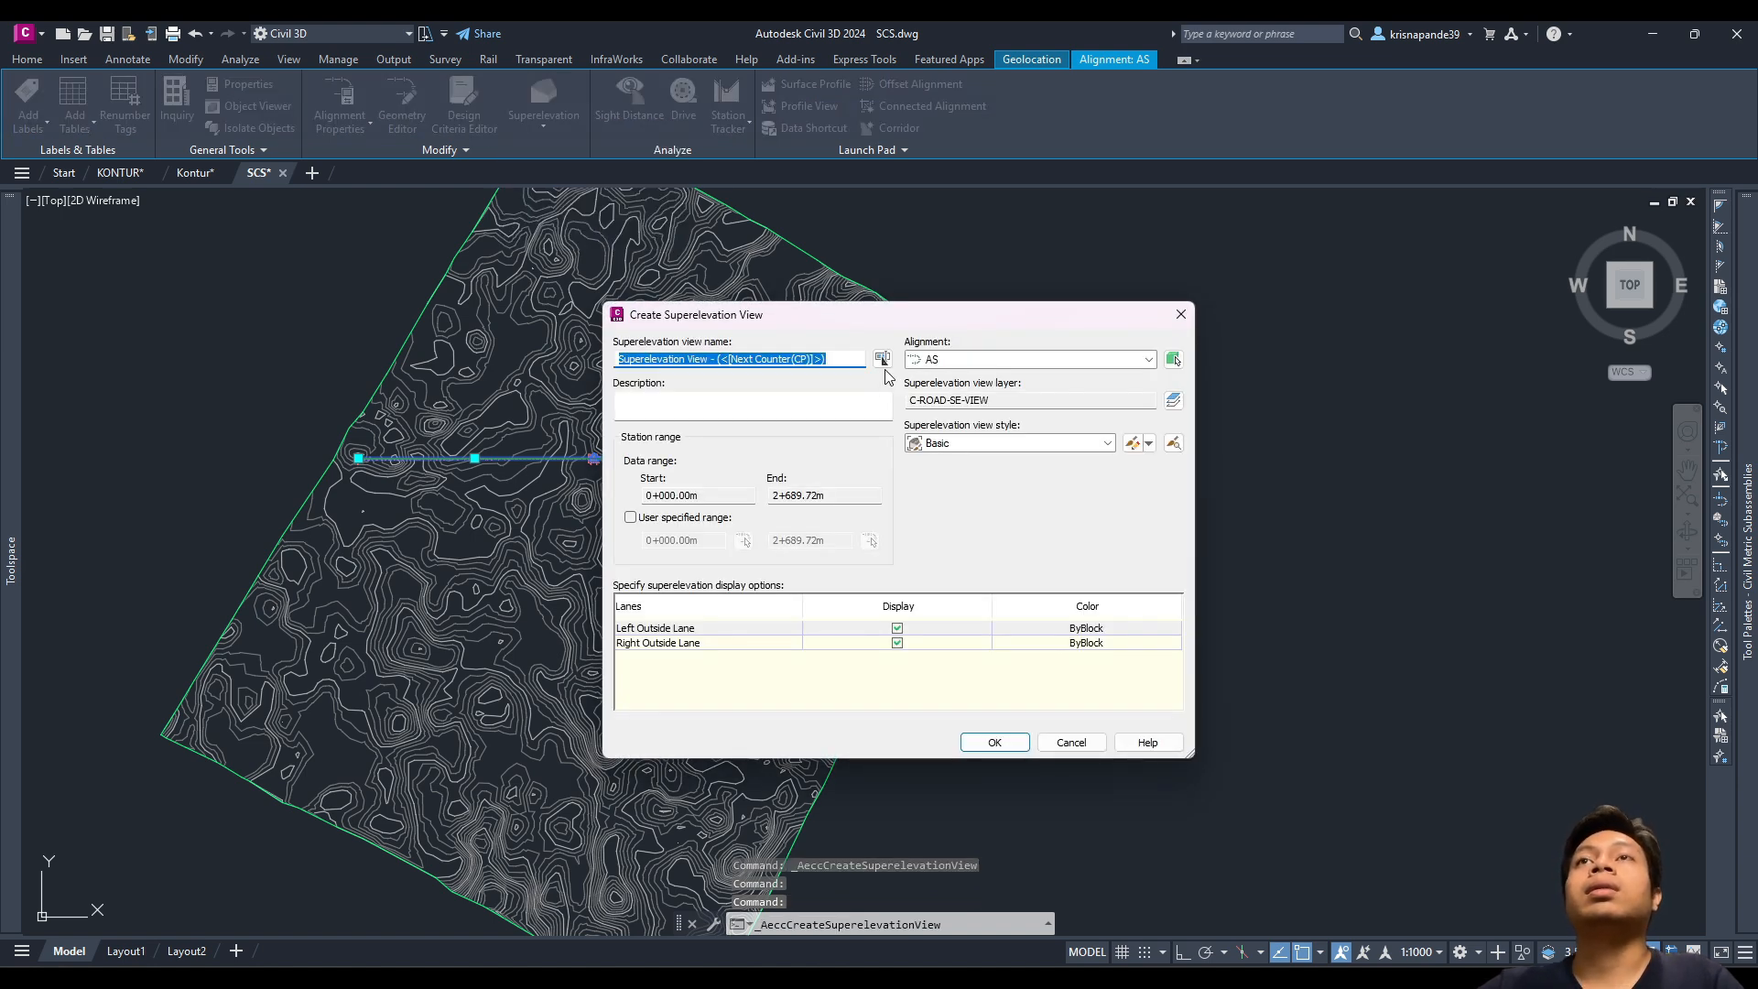
pyautogui.write('SP VIEW SCS')
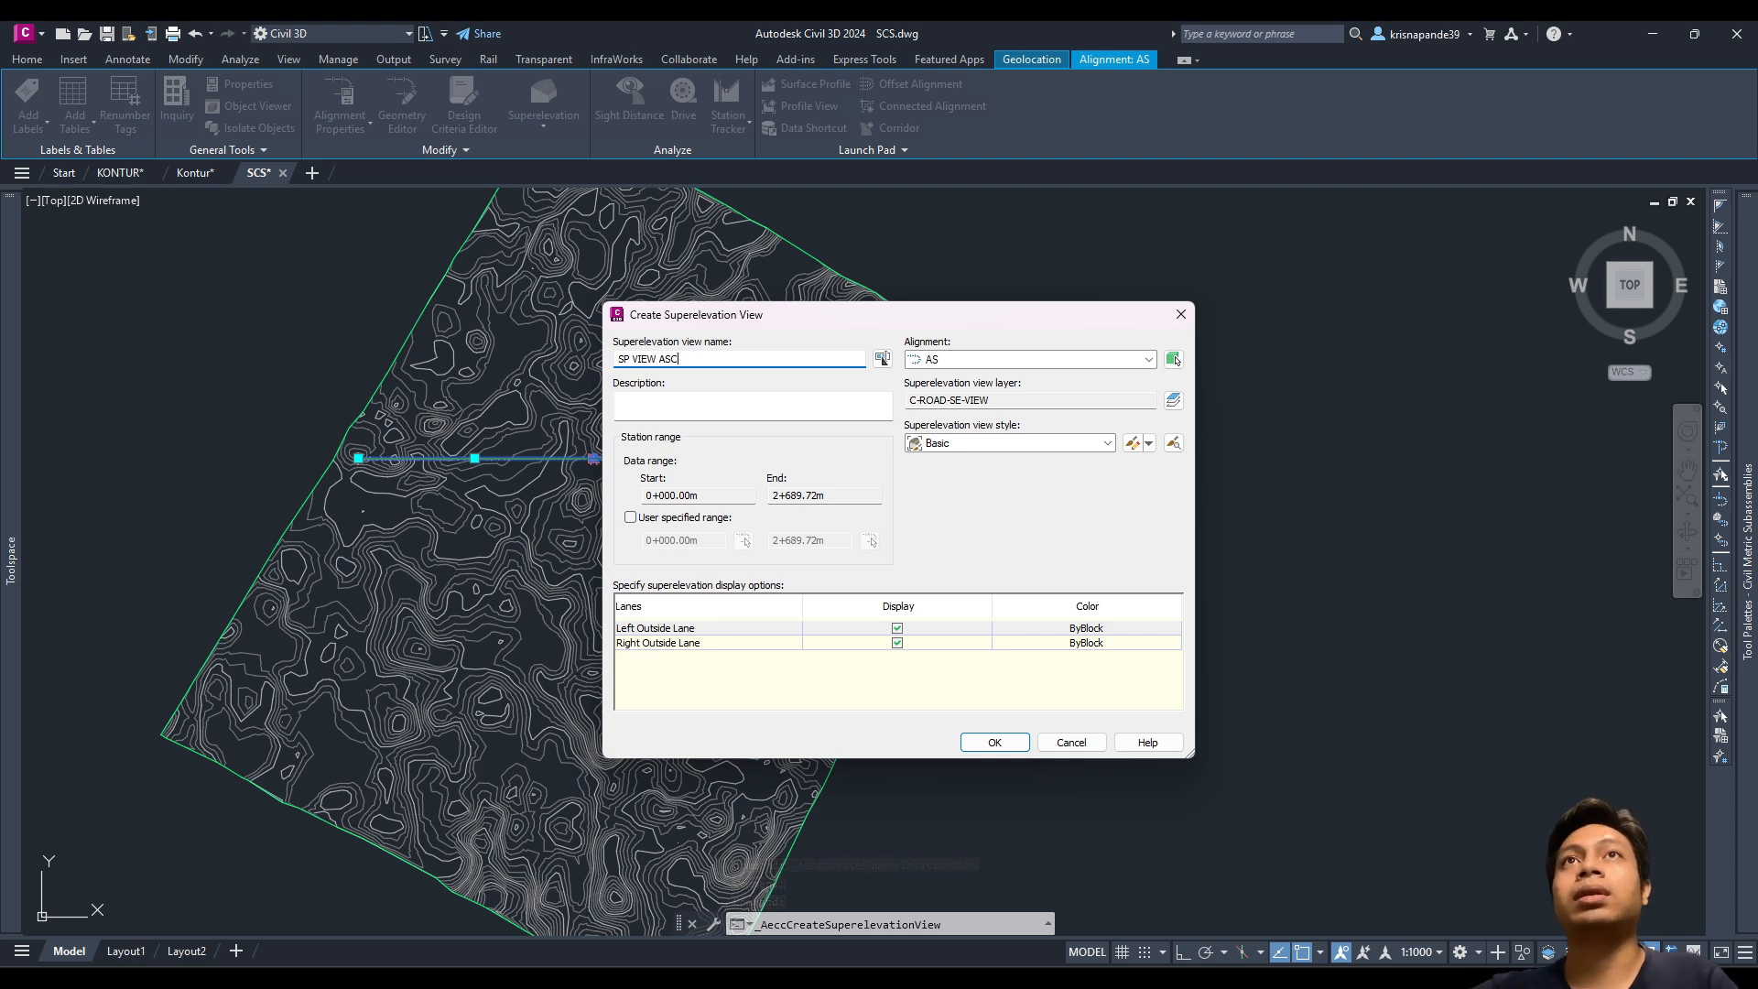
pyautogui.click(1051, 366)
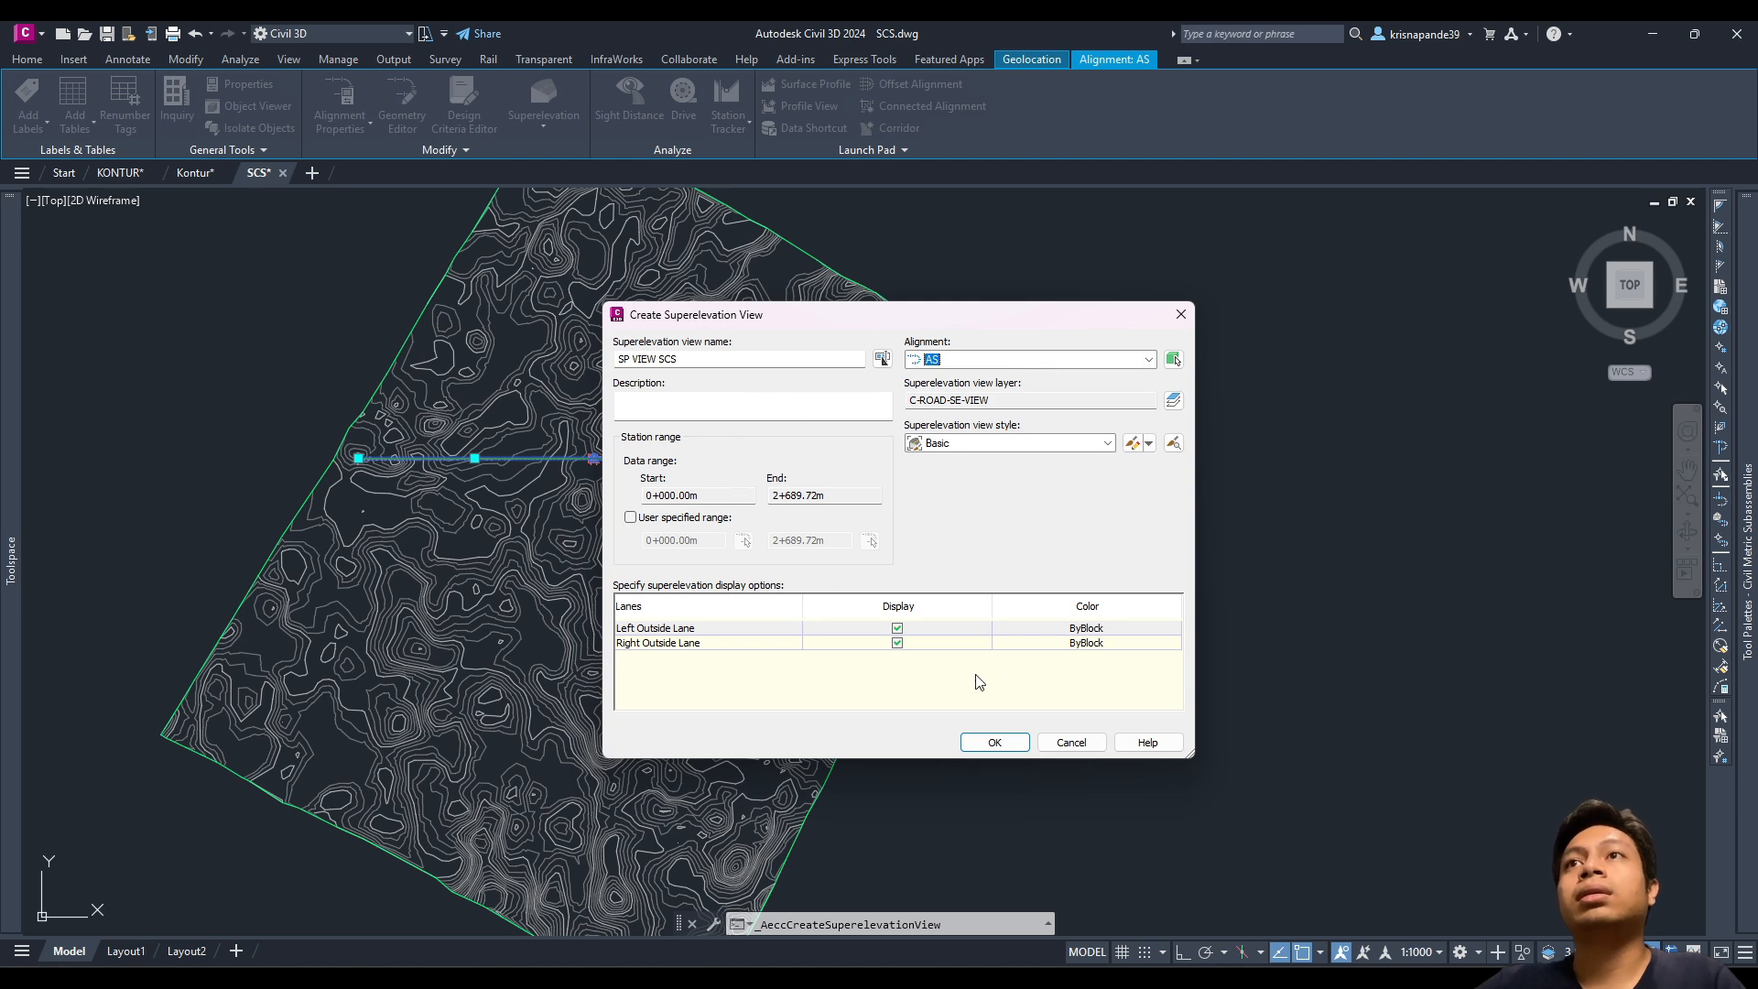
pyautogui.click(995, 744)
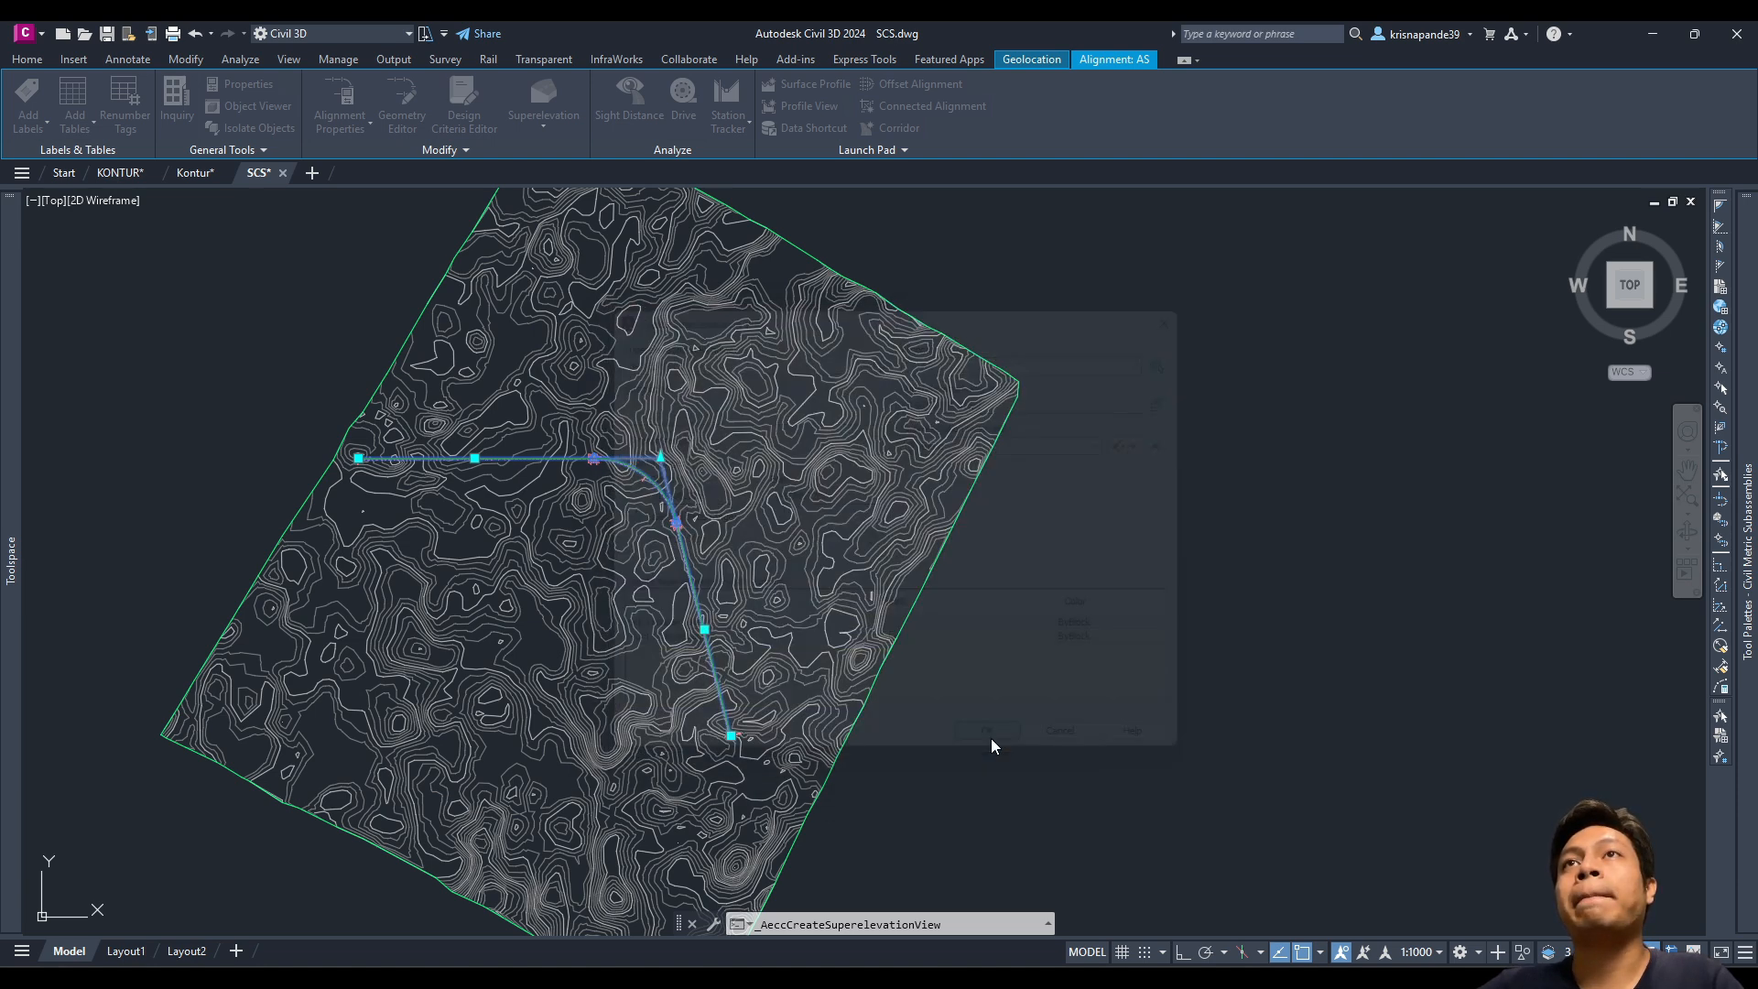
# Step: Pick the superelevation view origin in the empty space right of the contour surface
pyautogui.moveTo(1116, 491); pyautogui.dragTo(516, 478, button='middle')
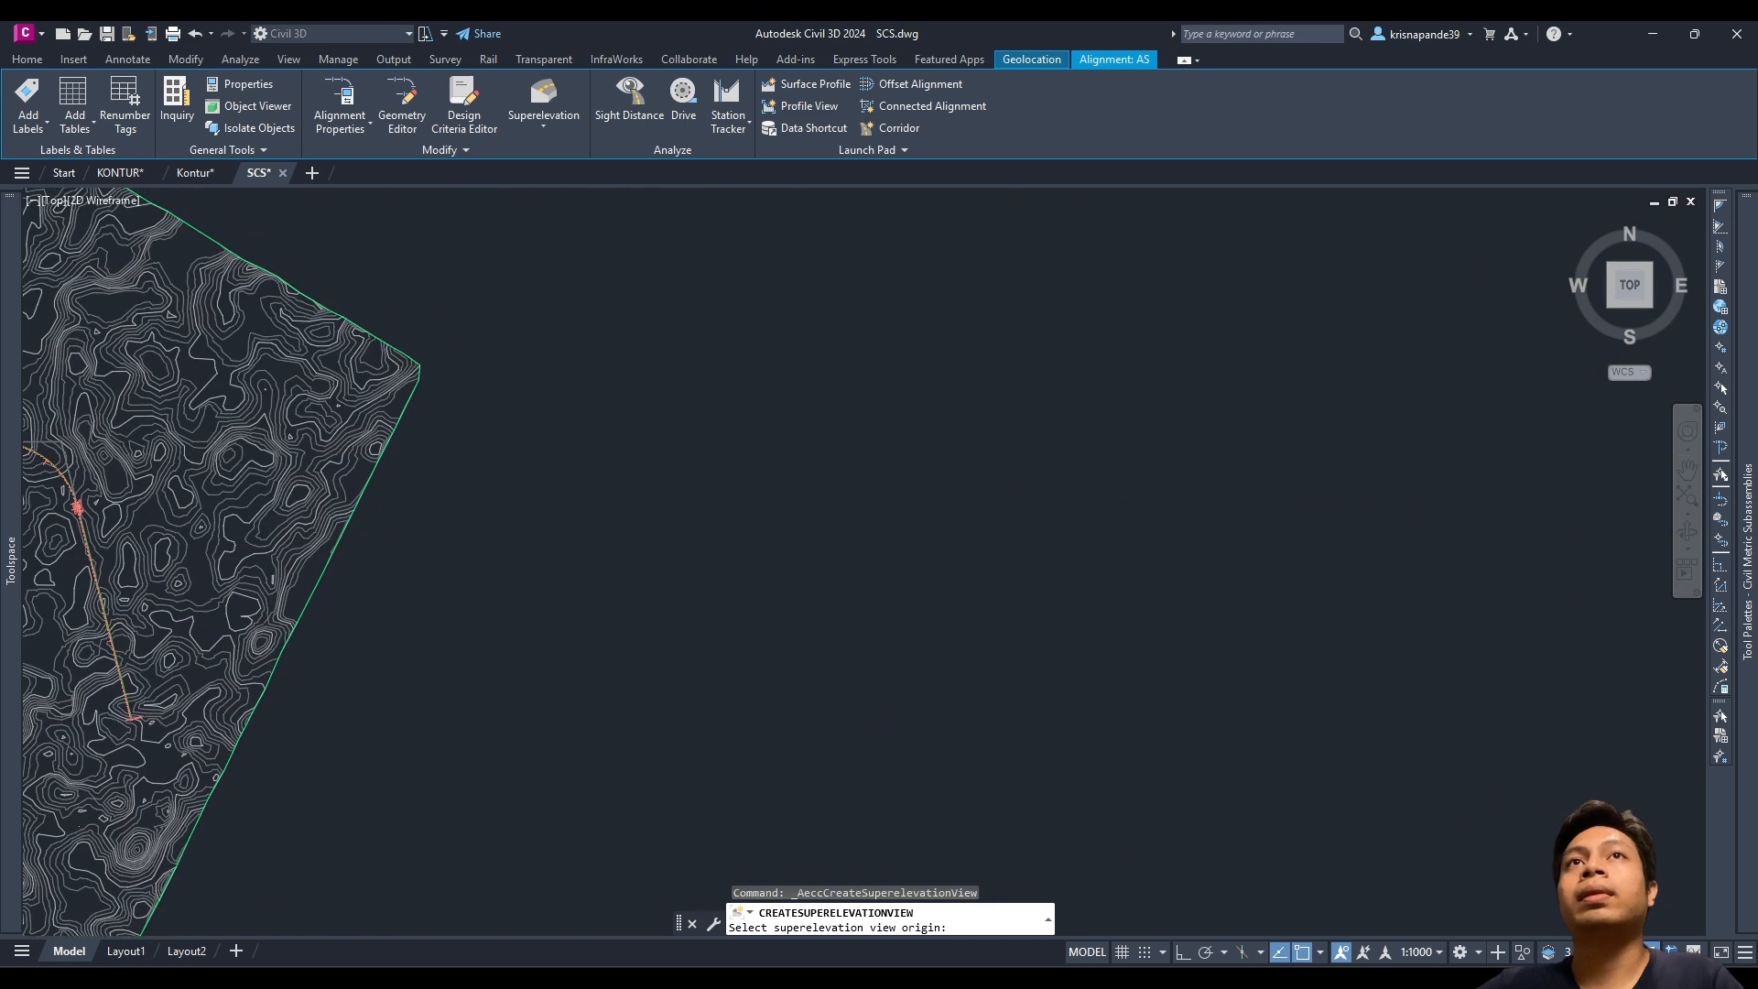
pyautogui.click(562, 518)
pyautogui.scroll(6, 848, 529)
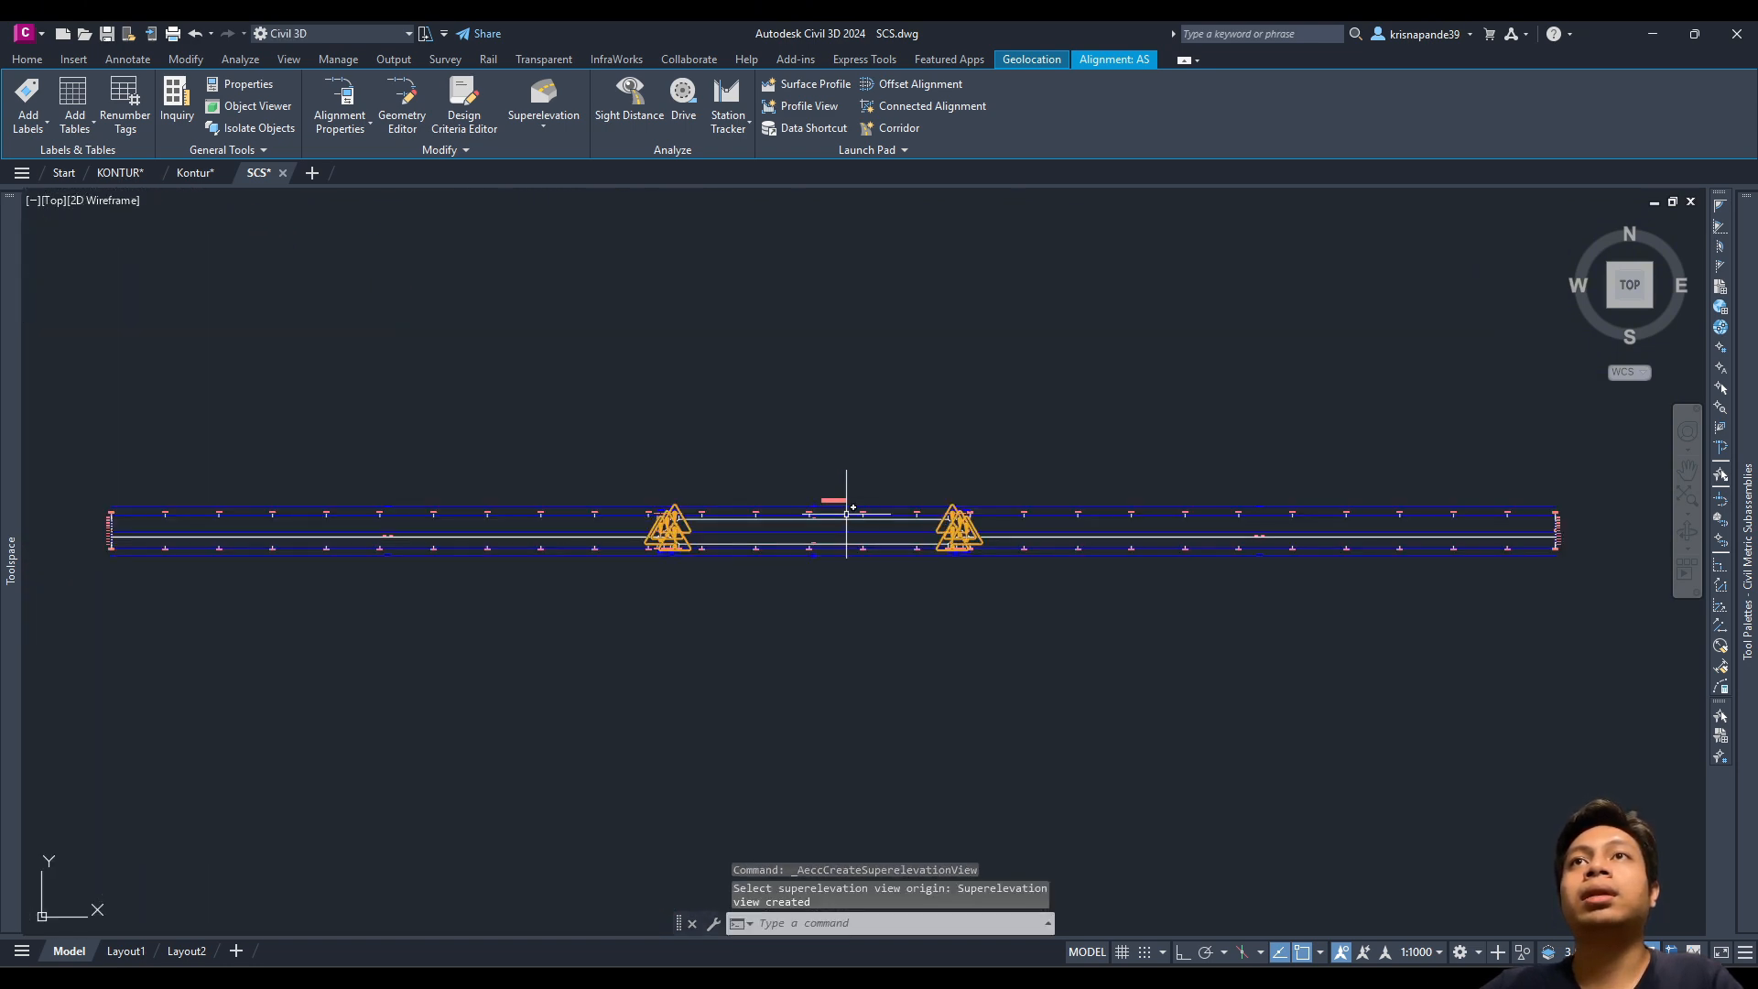
pyautogui.scroll(-2, 661, 563)
pyautogui.moveTo(918, 578); pyautogui.dragTo(946, 671, button='middle')
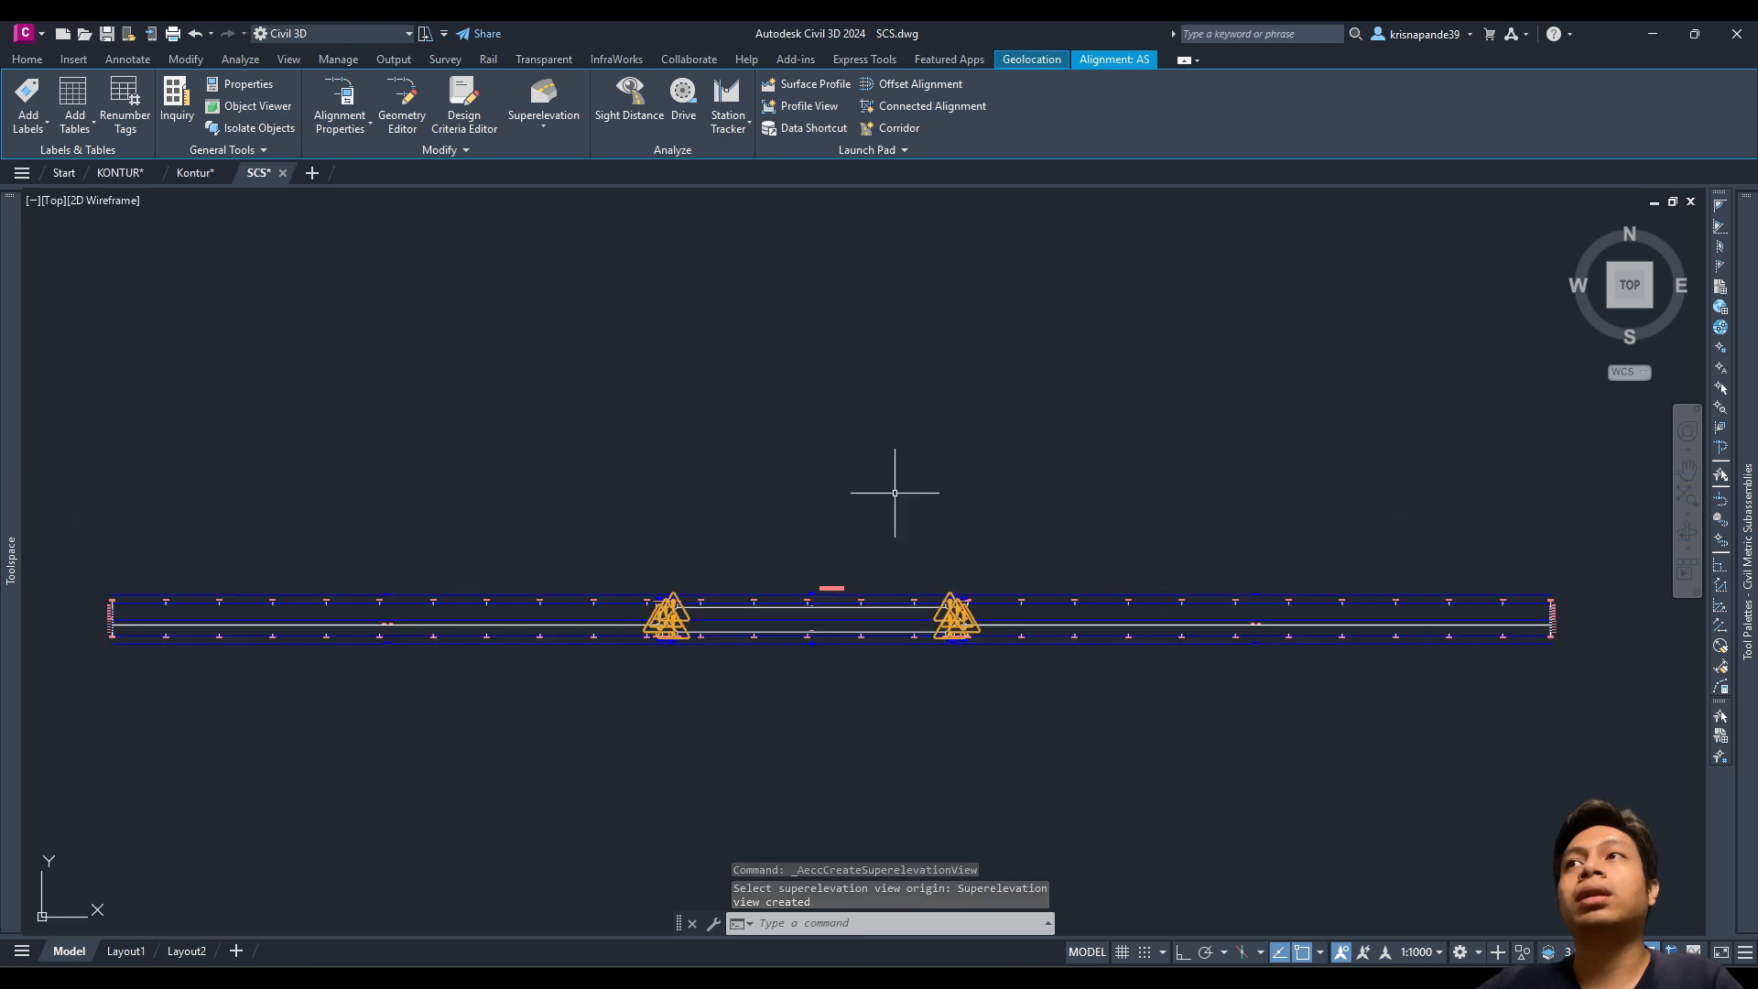
# Step: Zoom and pan to inspect SP VIEW SCS and its cross-slope design-check warnings
pyautogui.moveTo(685, 601)
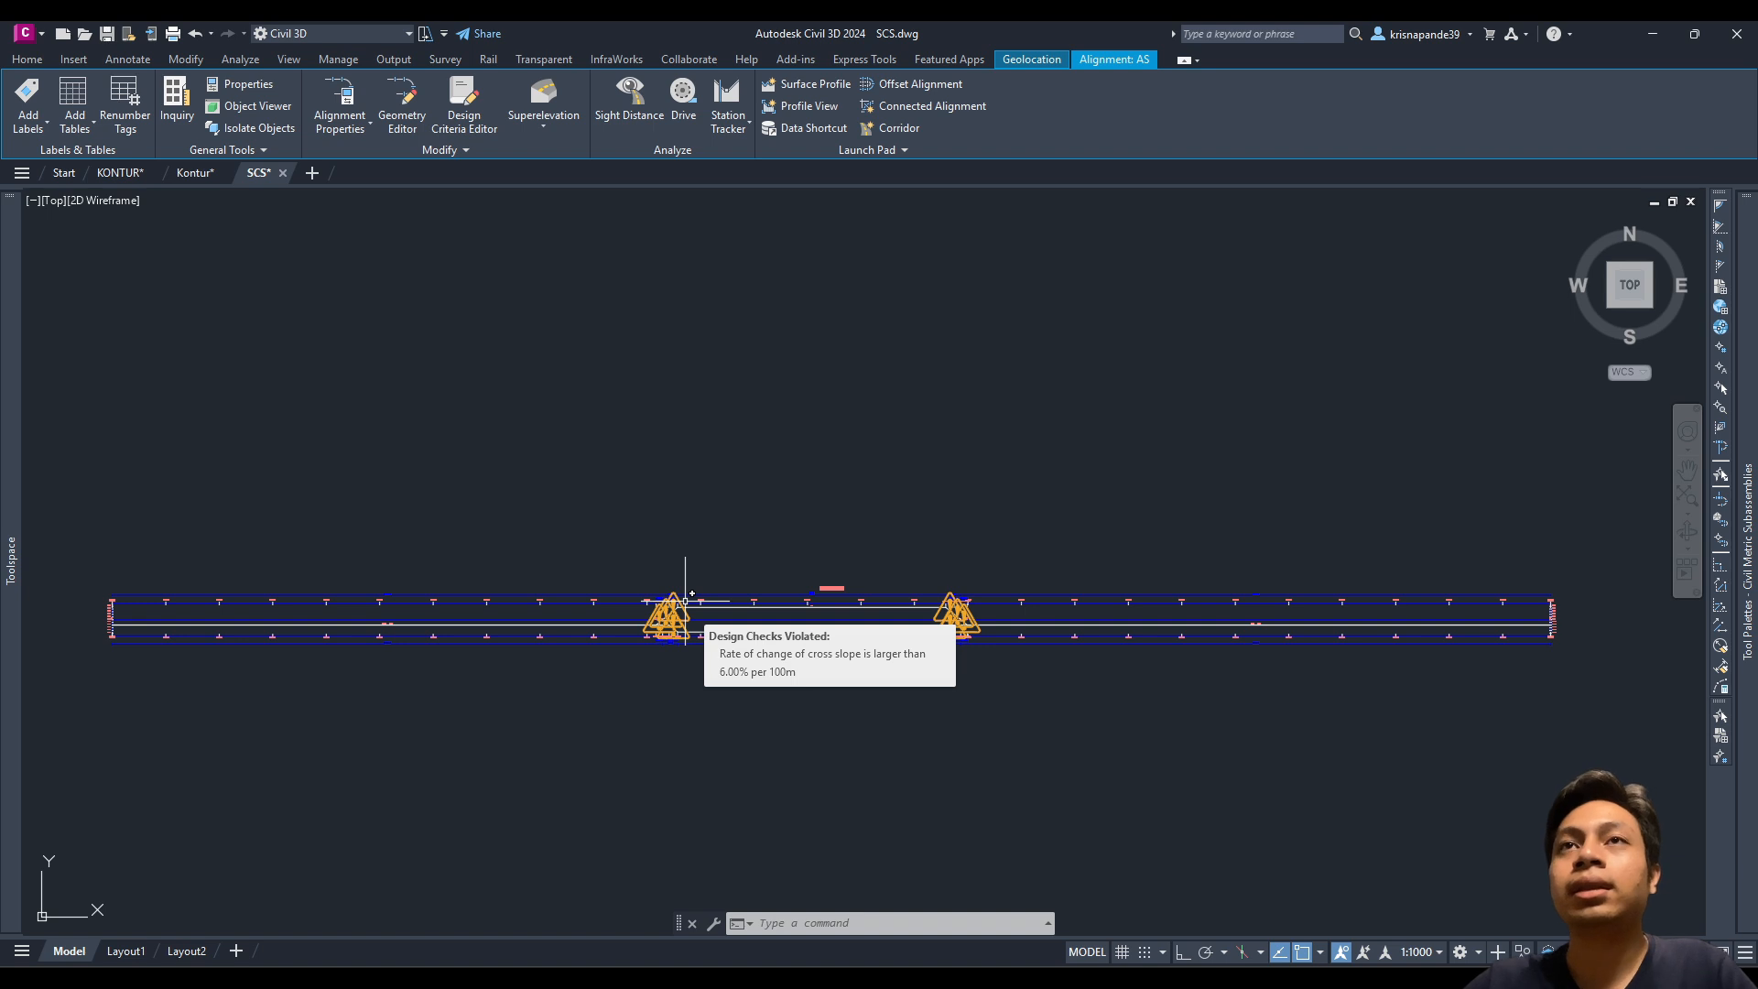
pyautogui.scroll(4, 682, 605)
pyautogui.scroll(-4, 675, 604)
pyautogui.moveTo(859, 595)
pyautogui.mouseDown(button='middle')
pyautogui.moveTo(833, 610)
pyautogui.moveTo(854, 607)
pyautogui.mouseUp(button='middle')
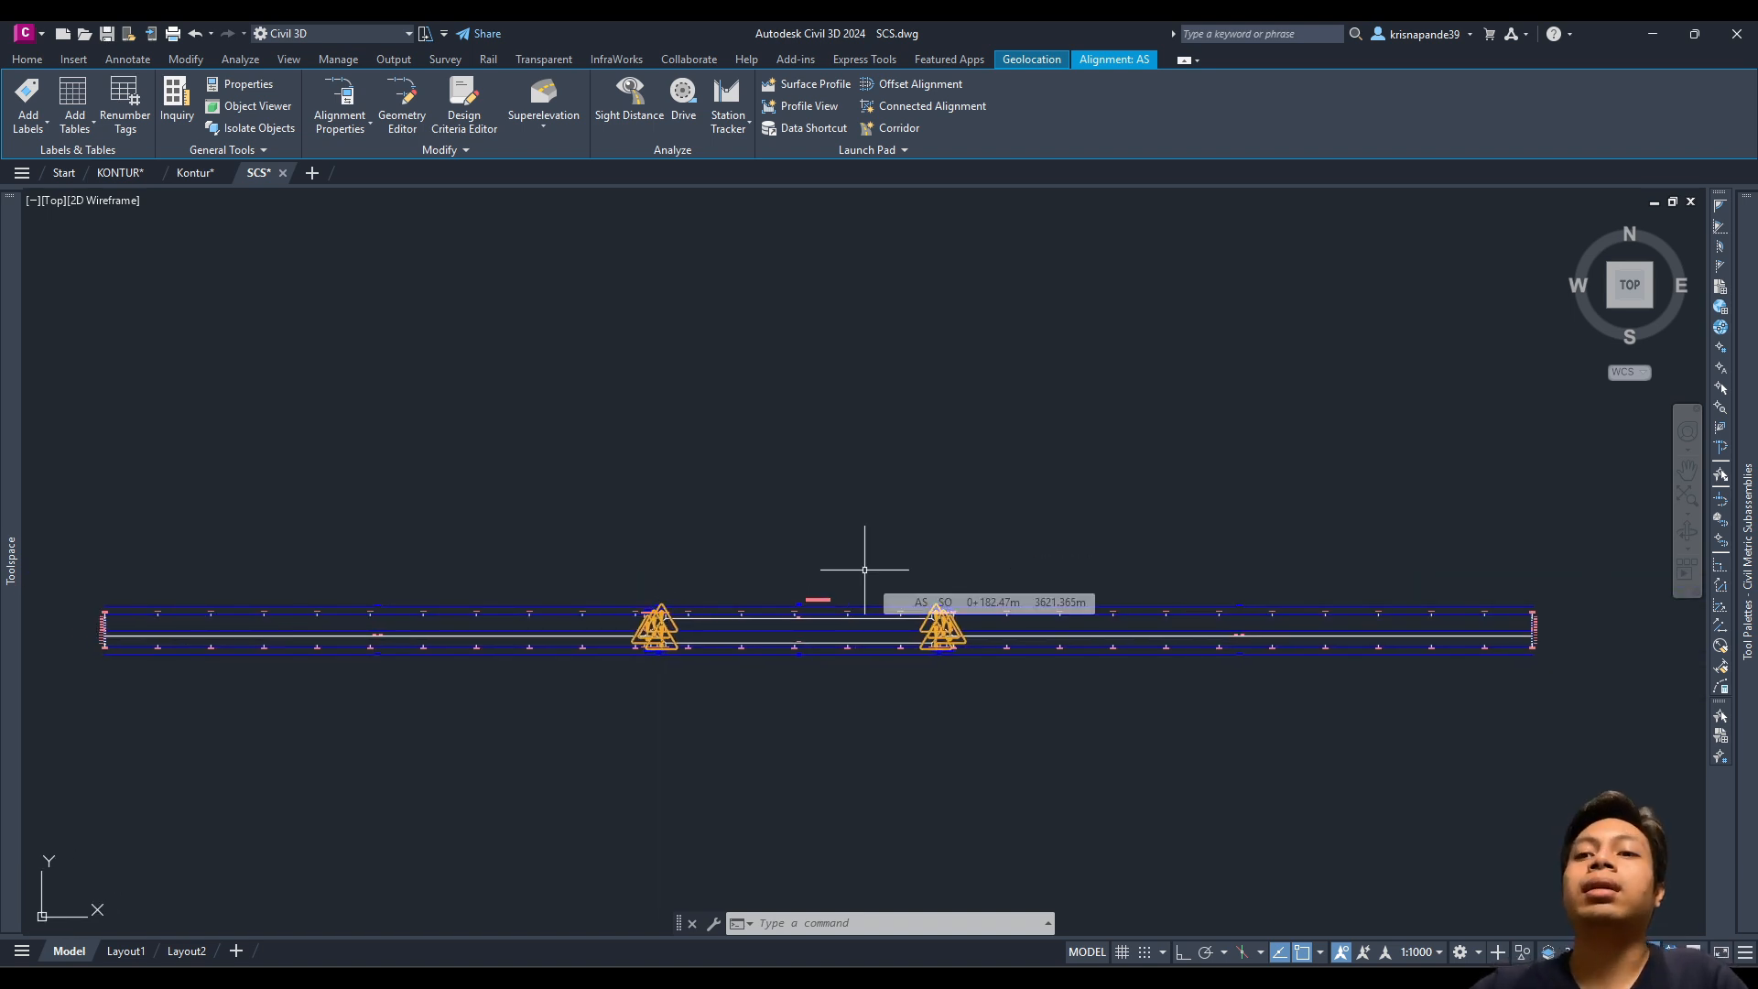
pyautogui.scroll(3, 713, 651)
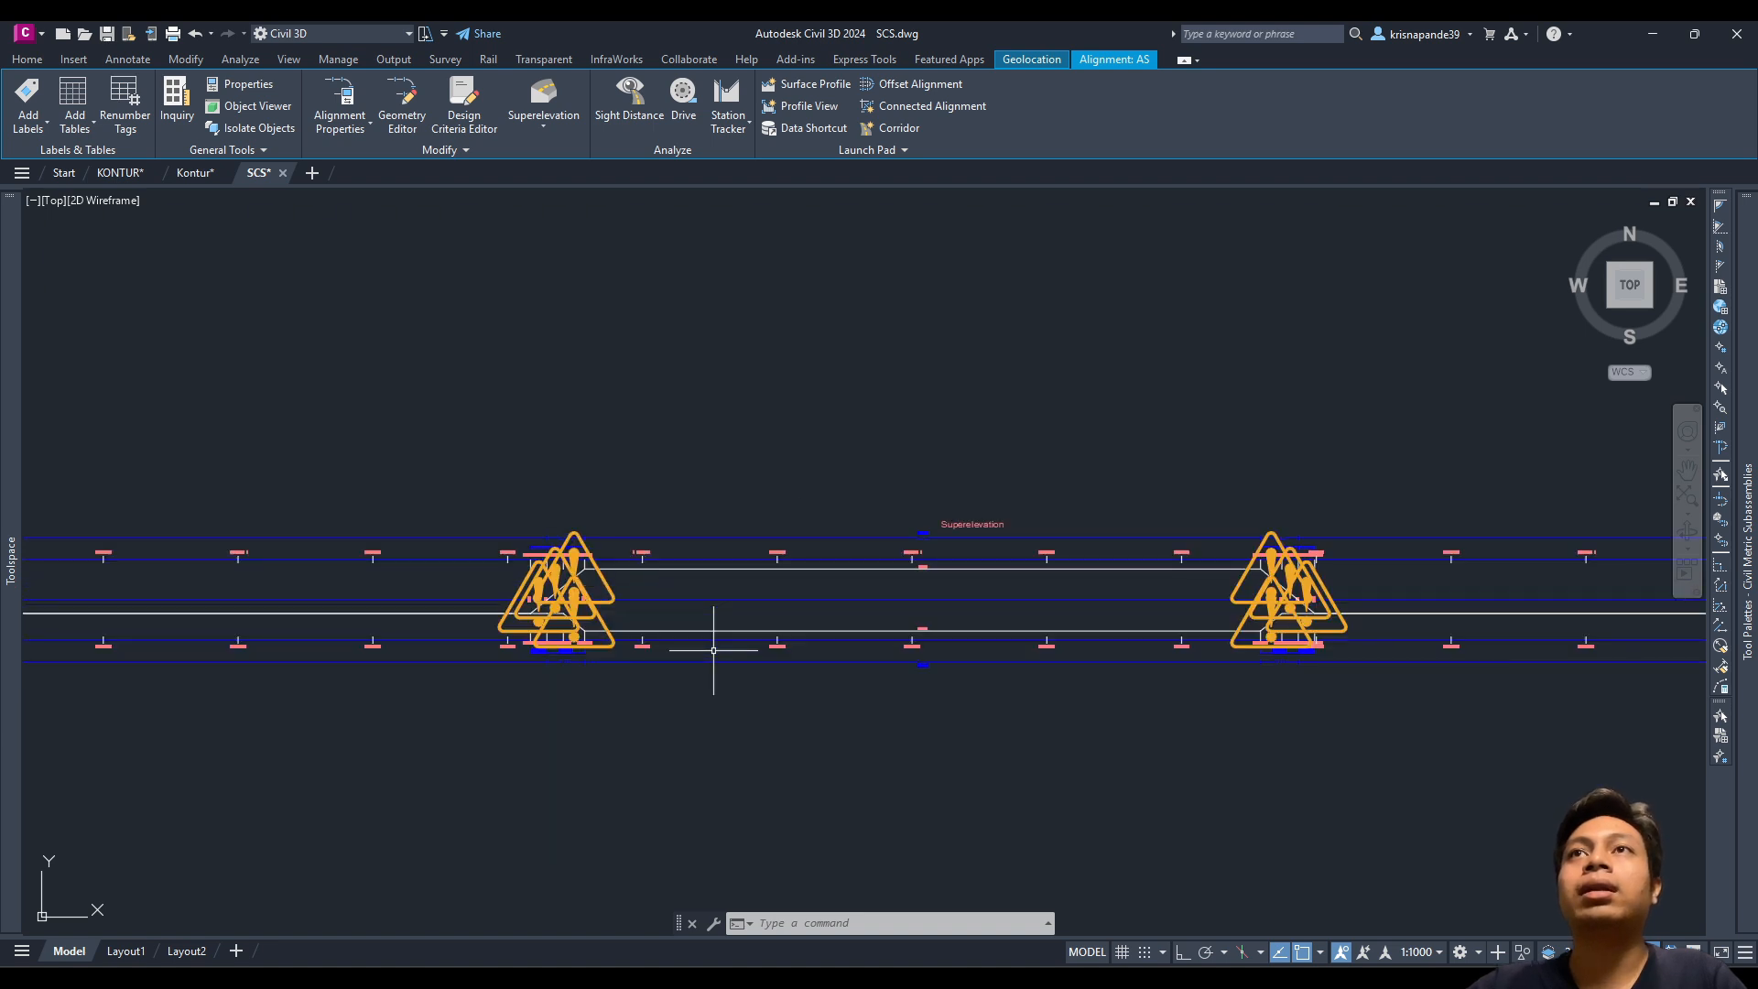
pyautogui.scroll(-4, 714, 651)
pyautogui.scroll(6, 801, 612)
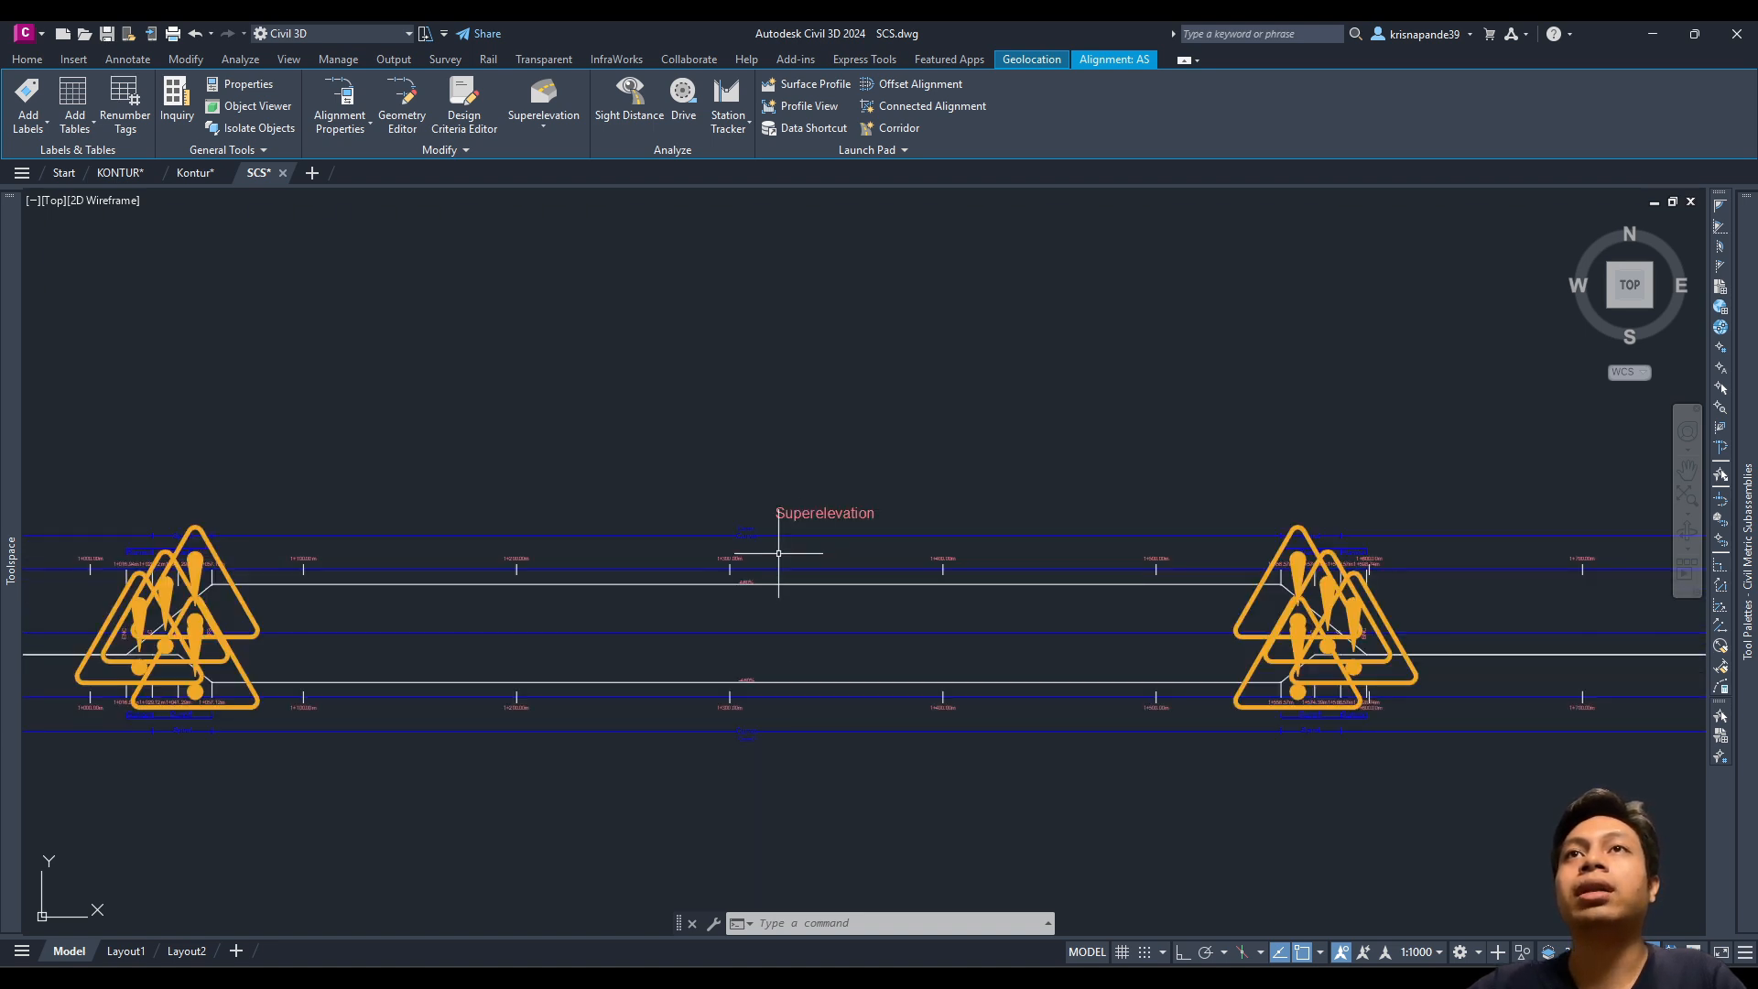
pyautogui.scroll(-4, 778, 554)
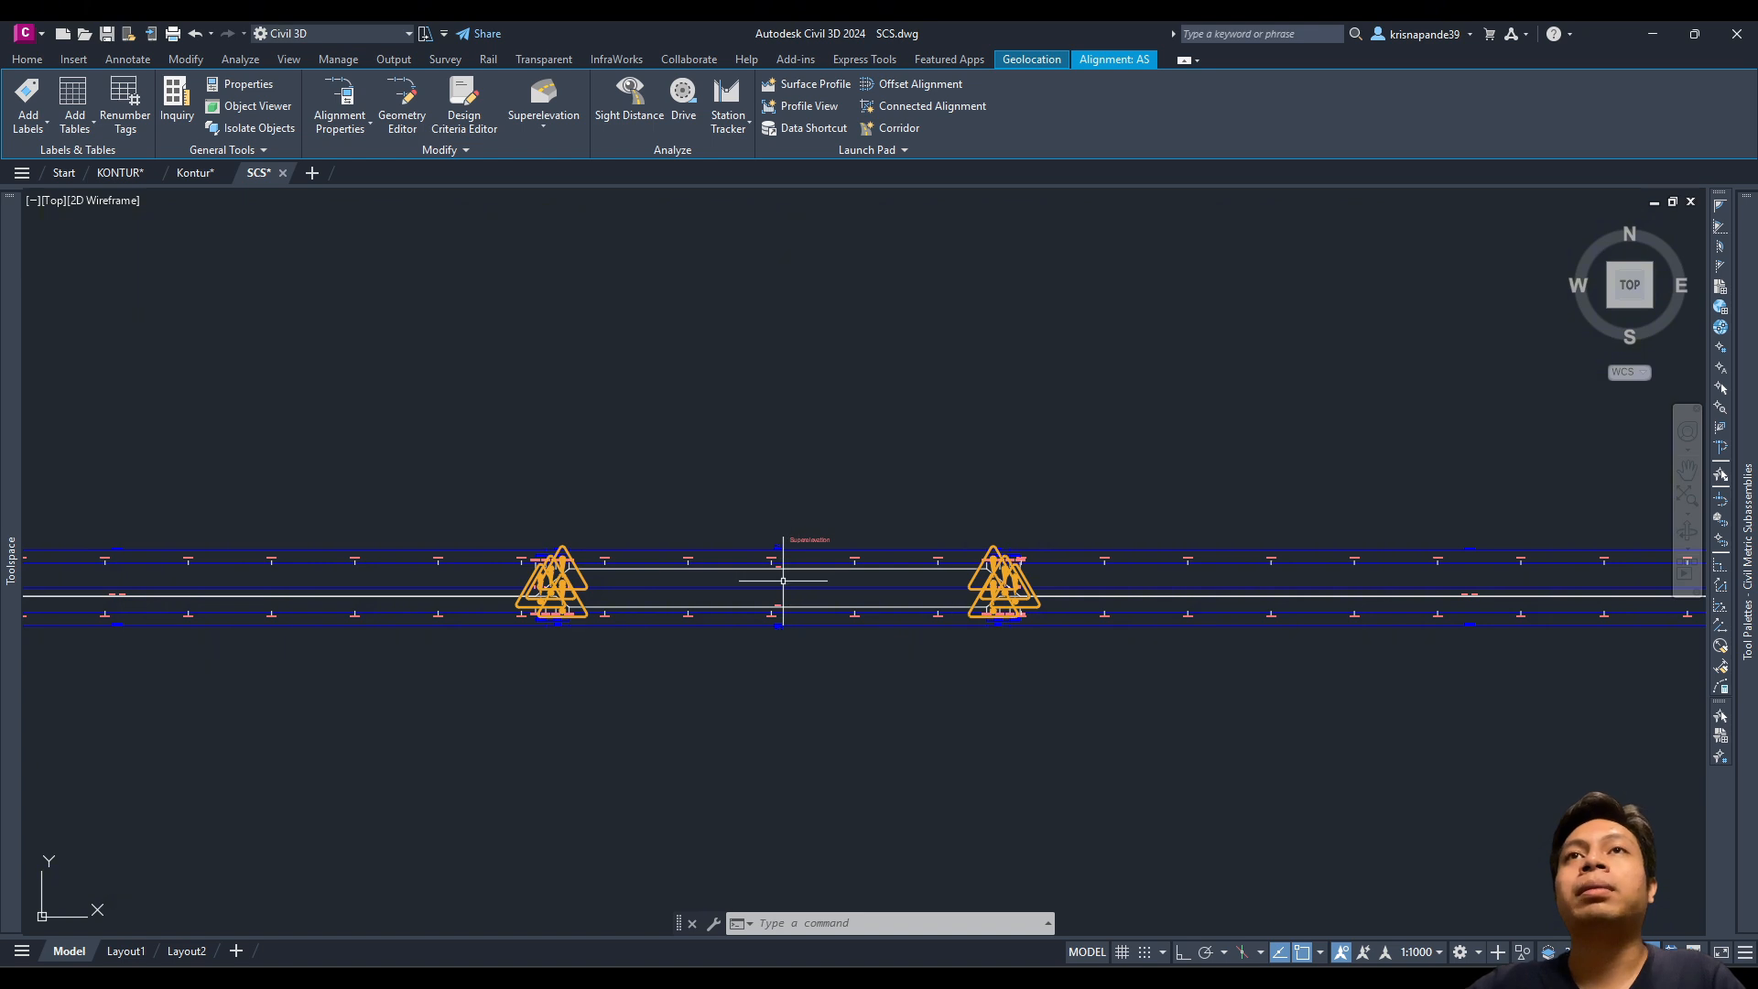
pyautogui.scroll(-3, 714, 883)
pyautogui.moveTo(710, 797); pyautogui.dragTo(743, 703, button='middle')
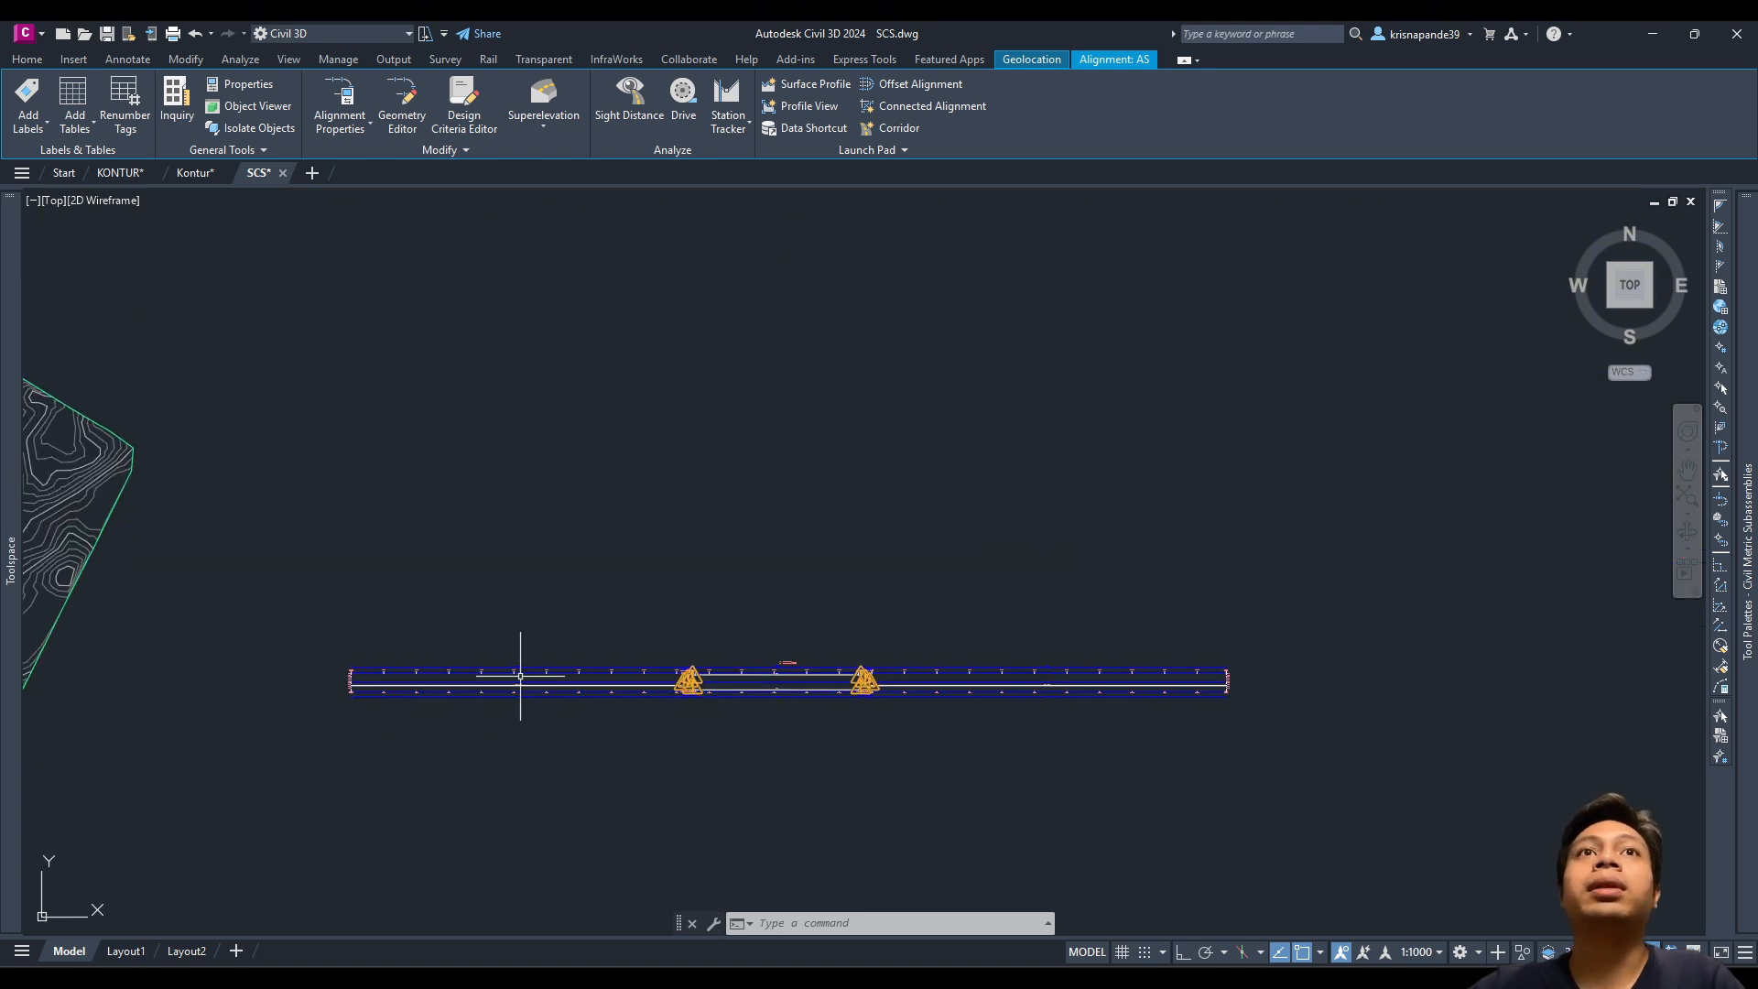
# Step: Pan and zoom to frame the Kontur surface, alignment curve and superelevation view
pyautogui.scroll(-2, 520, 676)
pyautogui.moveTo(421, 710); pyautogui.dragTo(669, 632, button='middle')
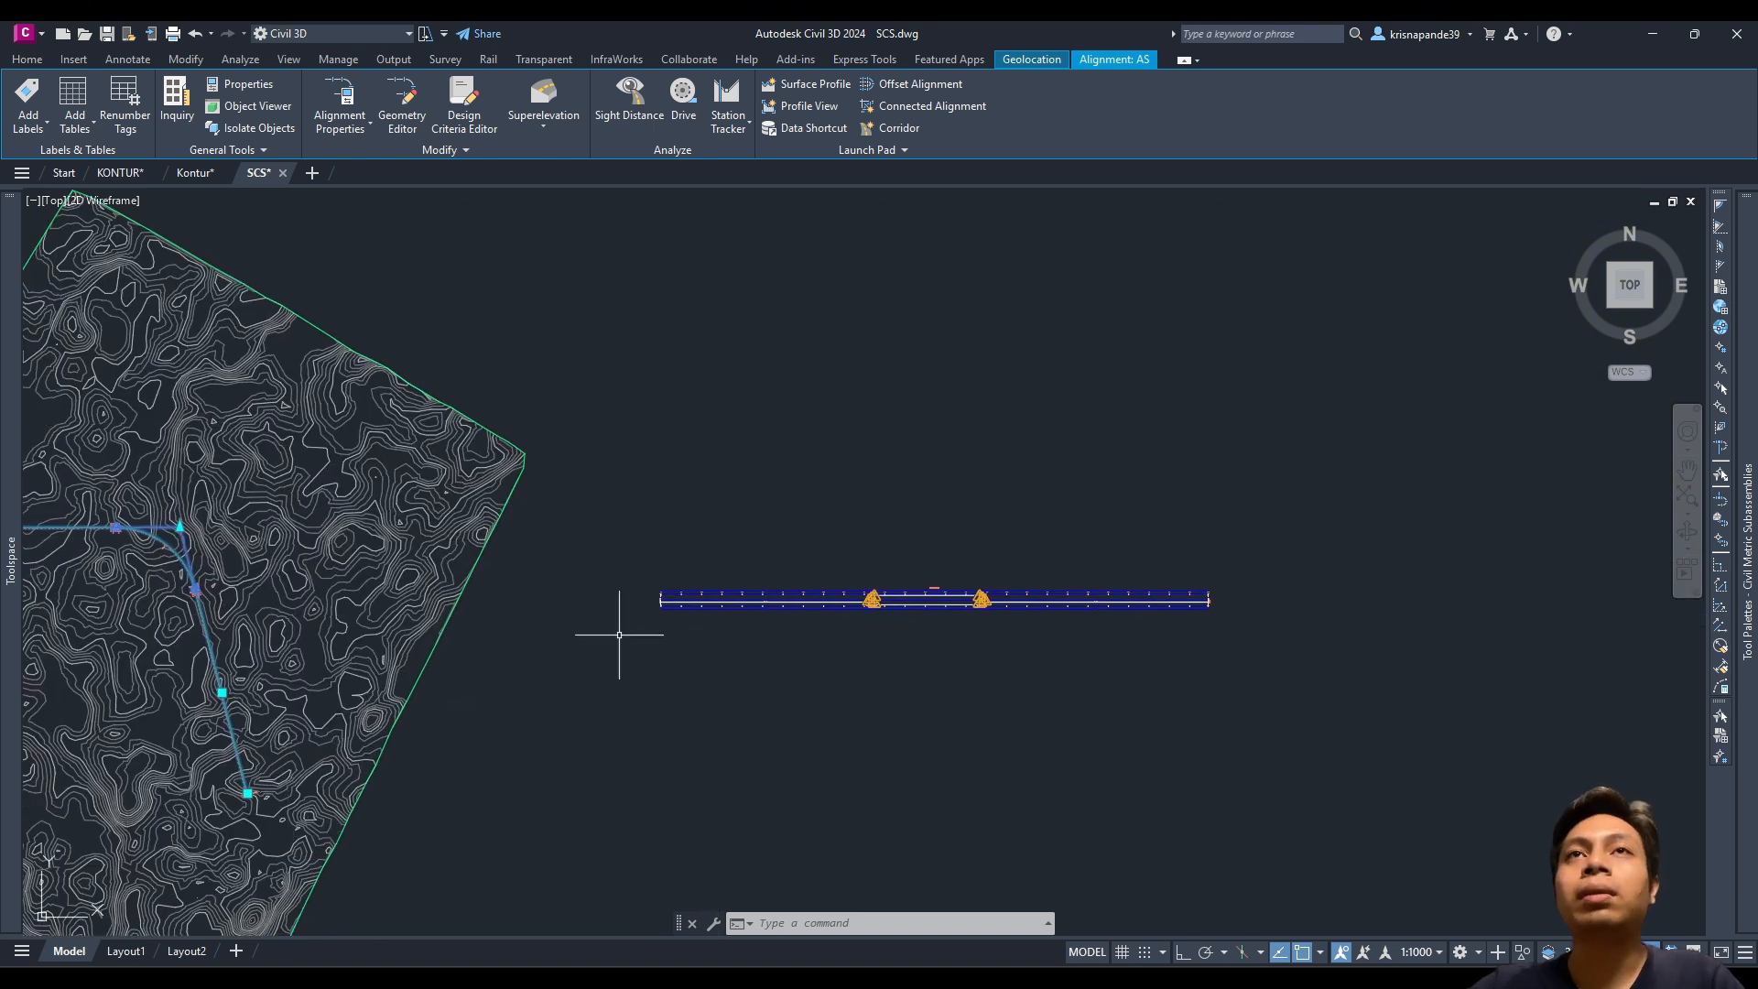
pyautogui.scroll(-2, 617, 632)
pyautogui.moveTo(370, 604); pyautogui.dragTo(538, 591, button='middle')
pyautogui.scroll(6, 524, 578)
pyautogui.moveTo(482, 532); pyautogui.dragTo(544, 574, button='middle')
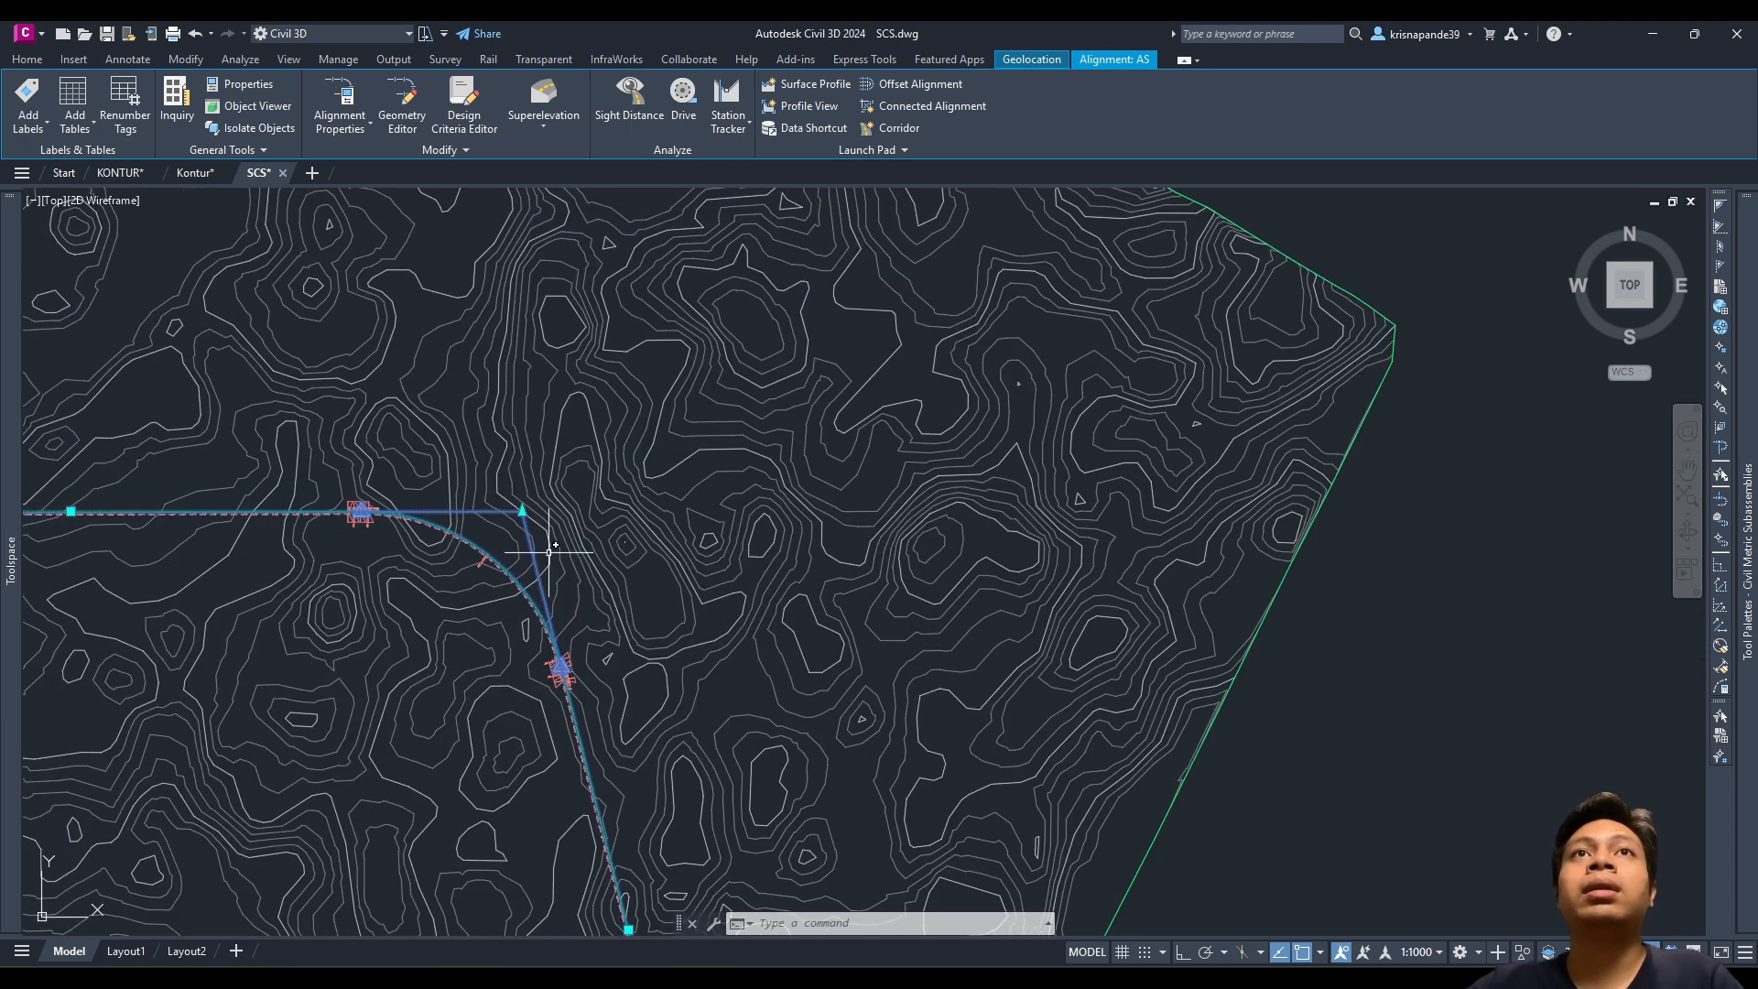
pyautogui.scroll(-2, 548, 558)
pyautogui.moveTo(1130, 510); pyautogui.dragTo(1075, 513, button='middle')
pyautogui.scroll(-2, 1072, 589)
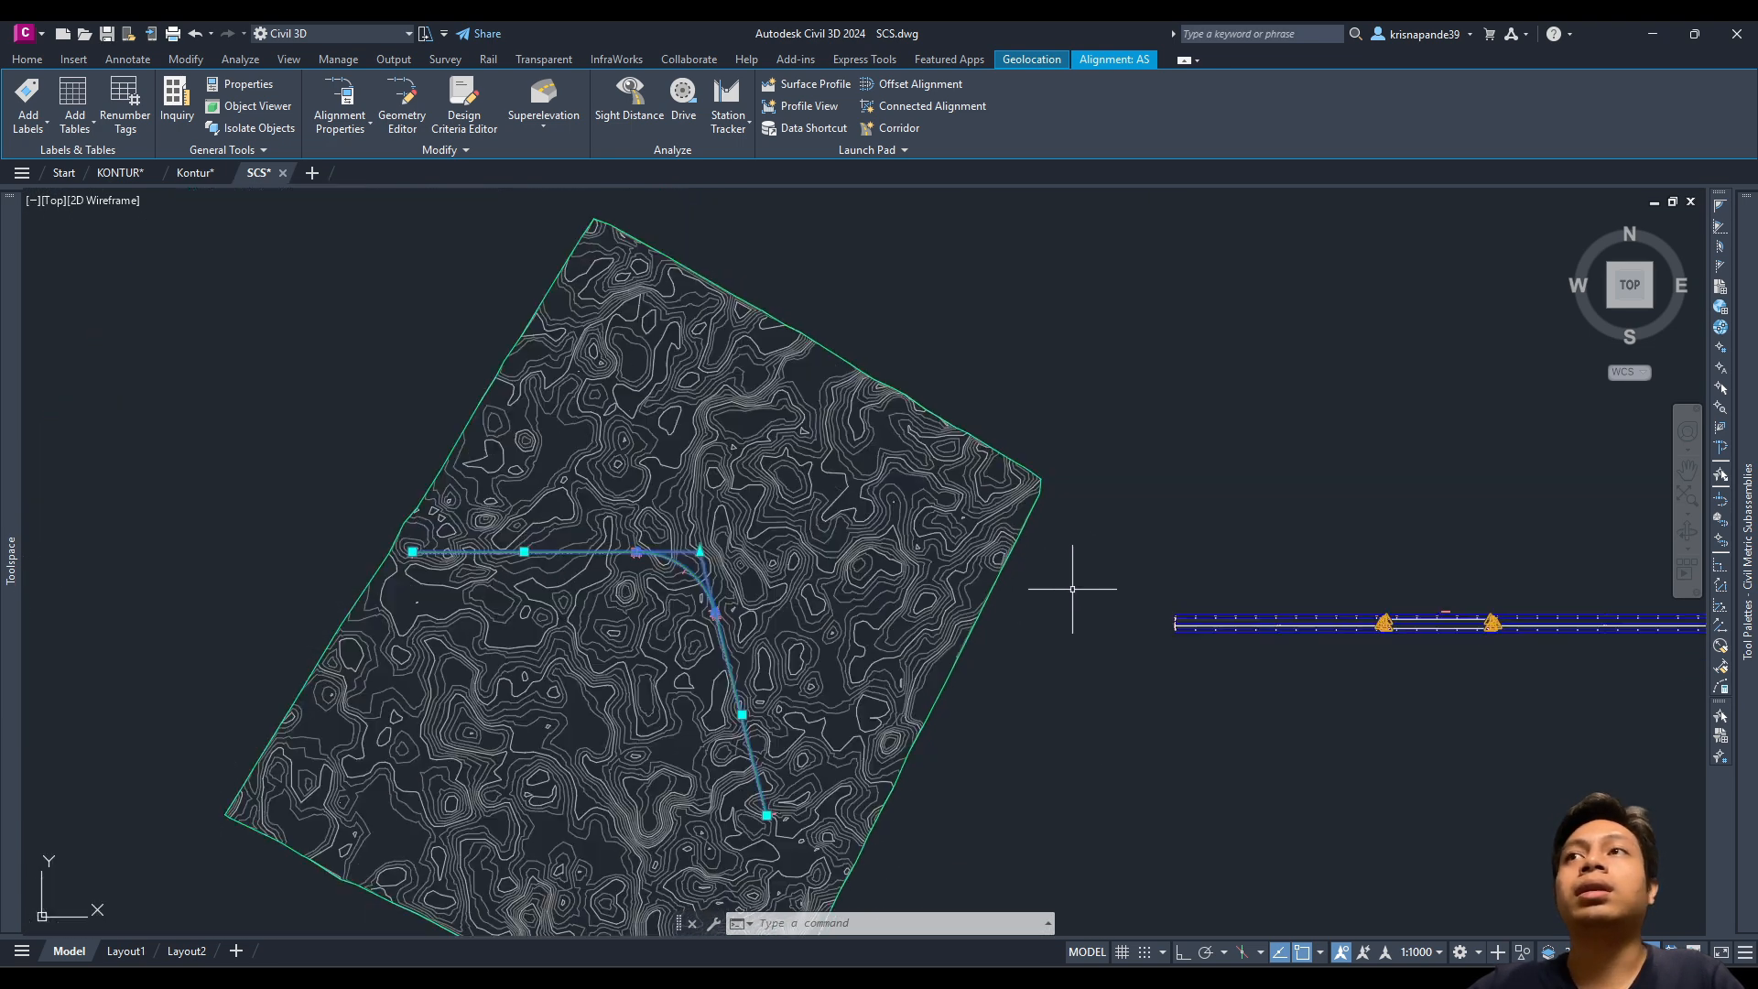
pyautogui.moveTo(1071, 589); pyautogui.dragTo(930, 588, button='middle')
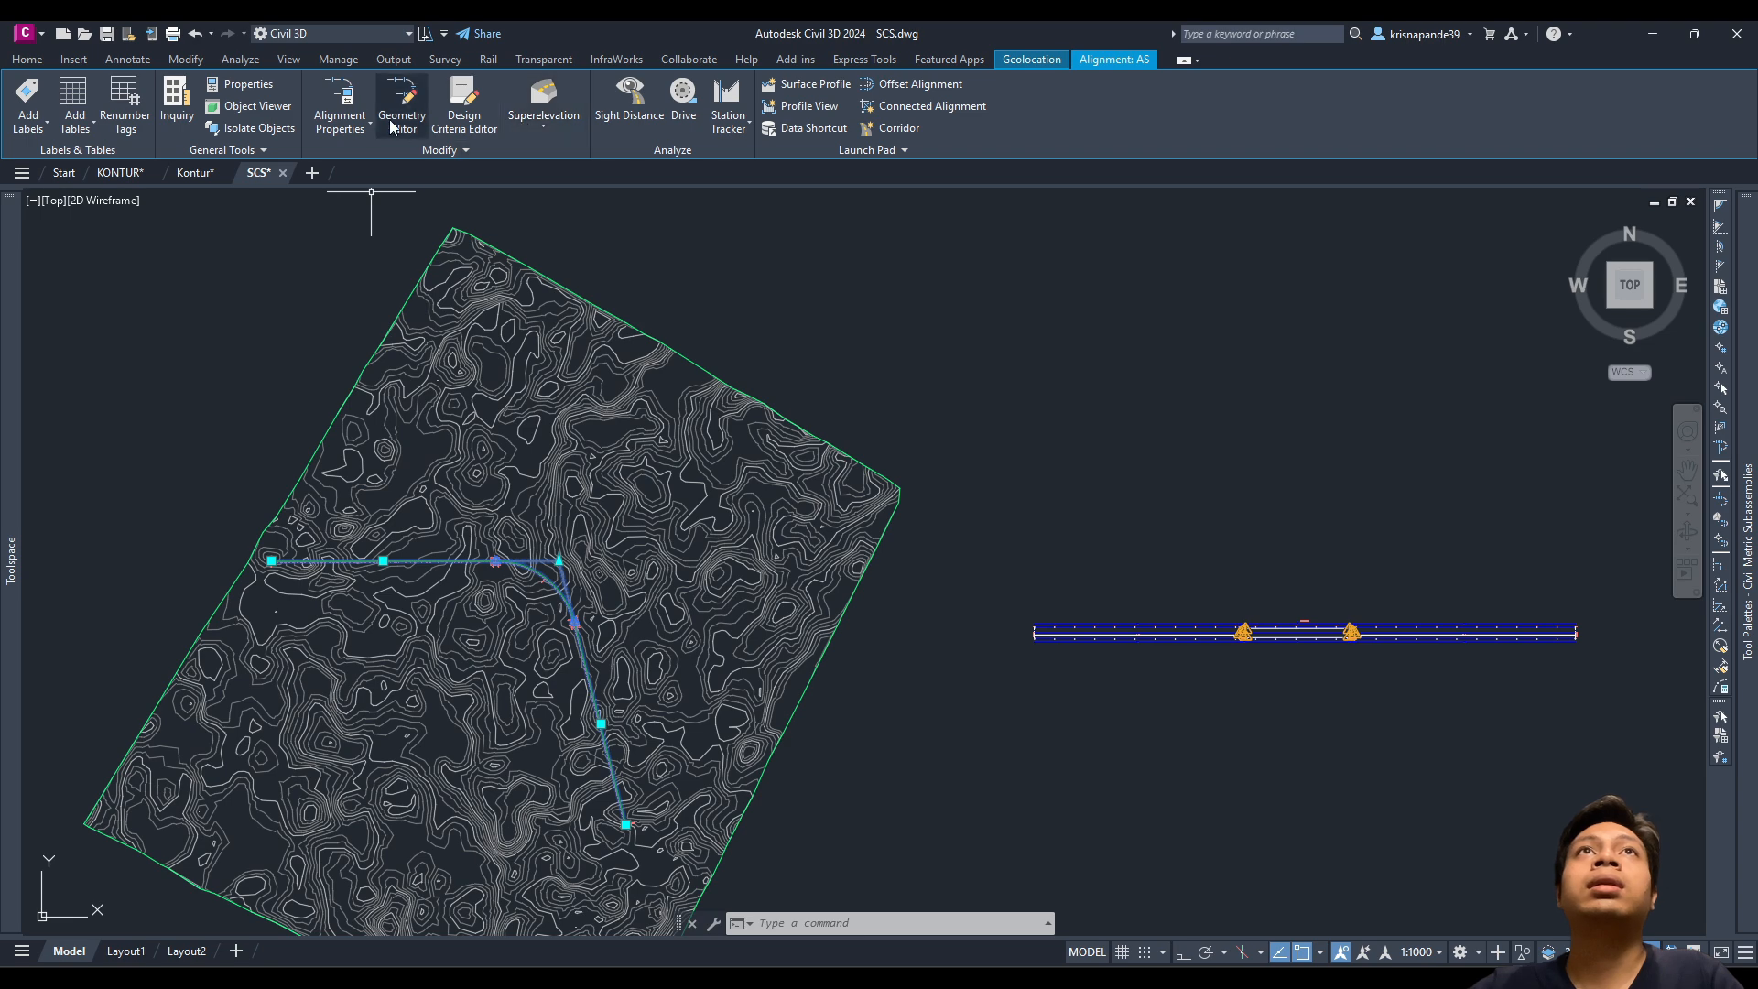
# Step: Add the Kontur surface profile for alignment AS and choose to draw it in a profile view
pyautogui.press('Escape')
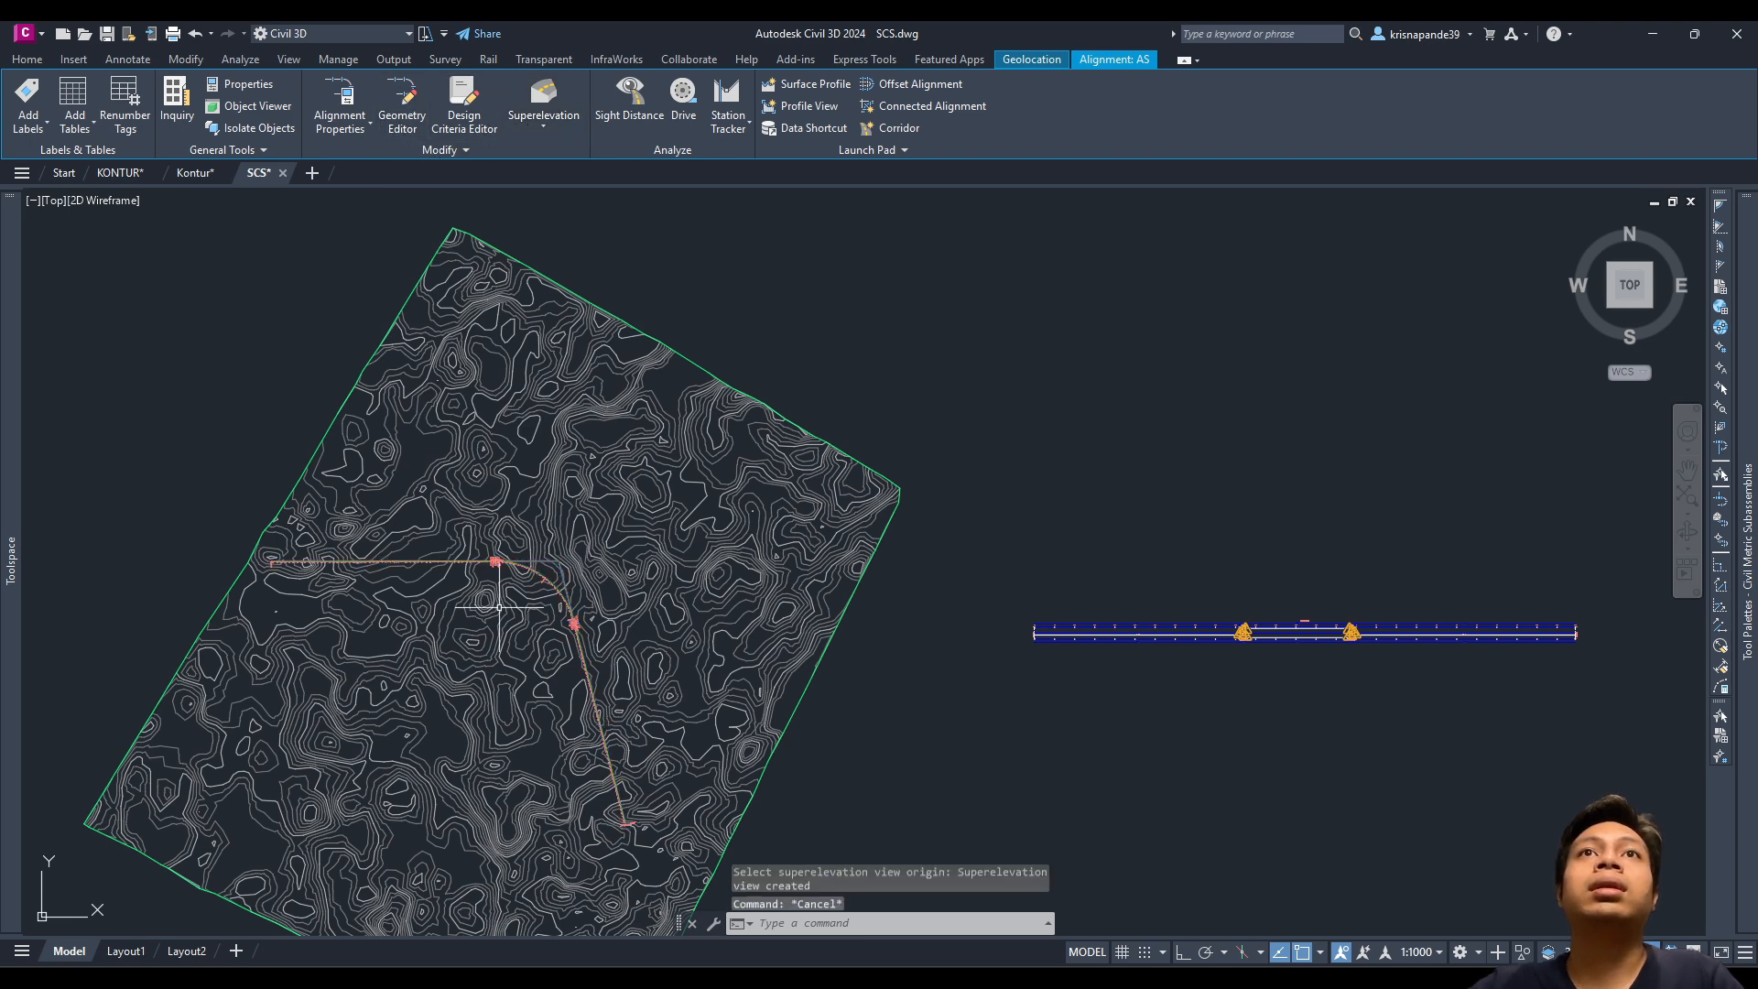
pyautogui.scroll(2, 507, 582)
pyautogui.click(485, 106)
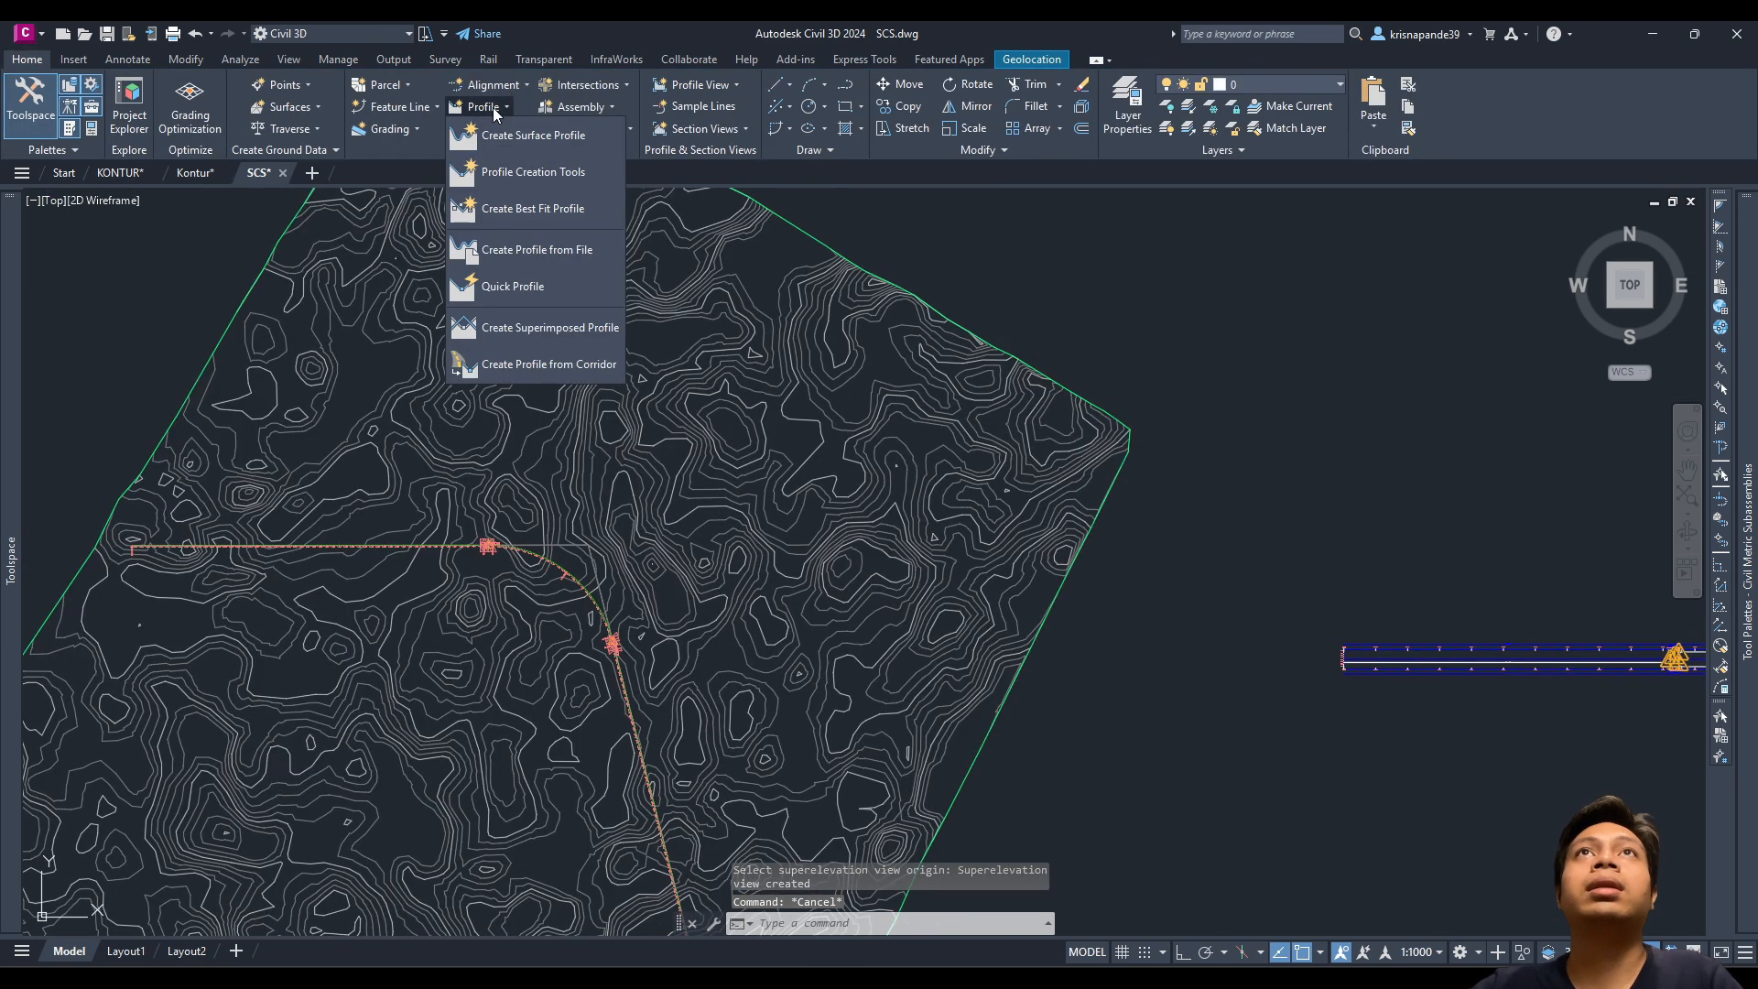
pyautogui.click(513, 138)
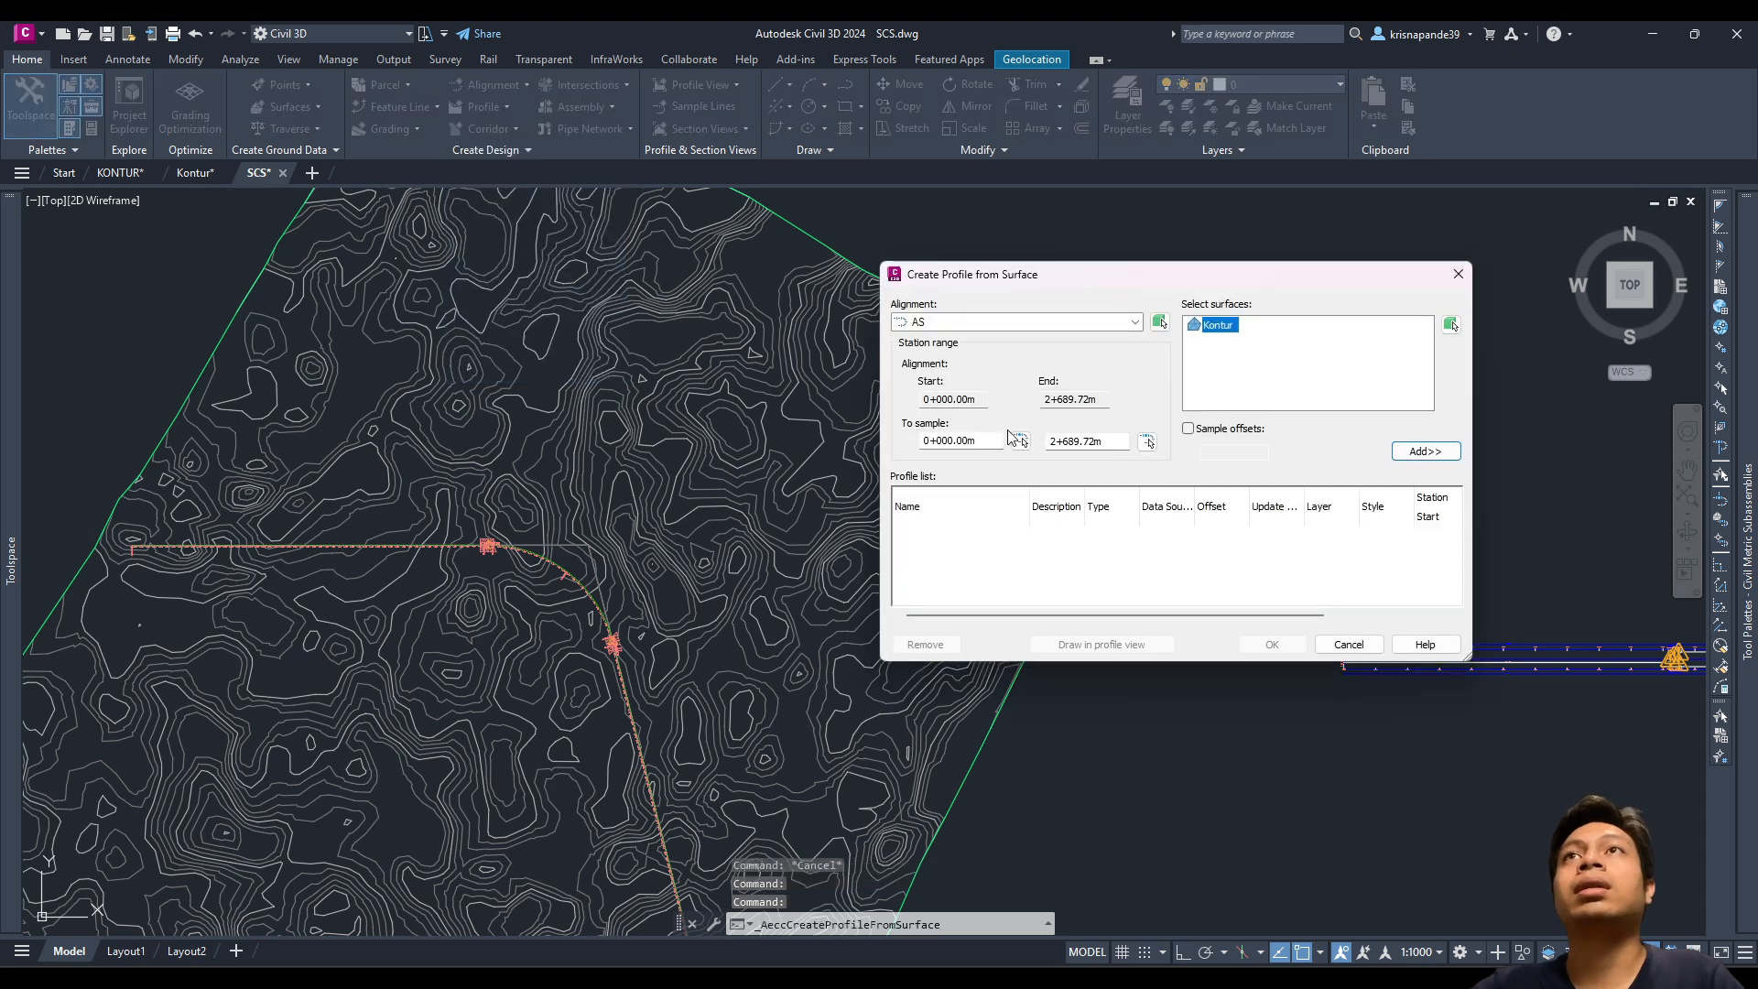
pyautogui.click(1422, 451)
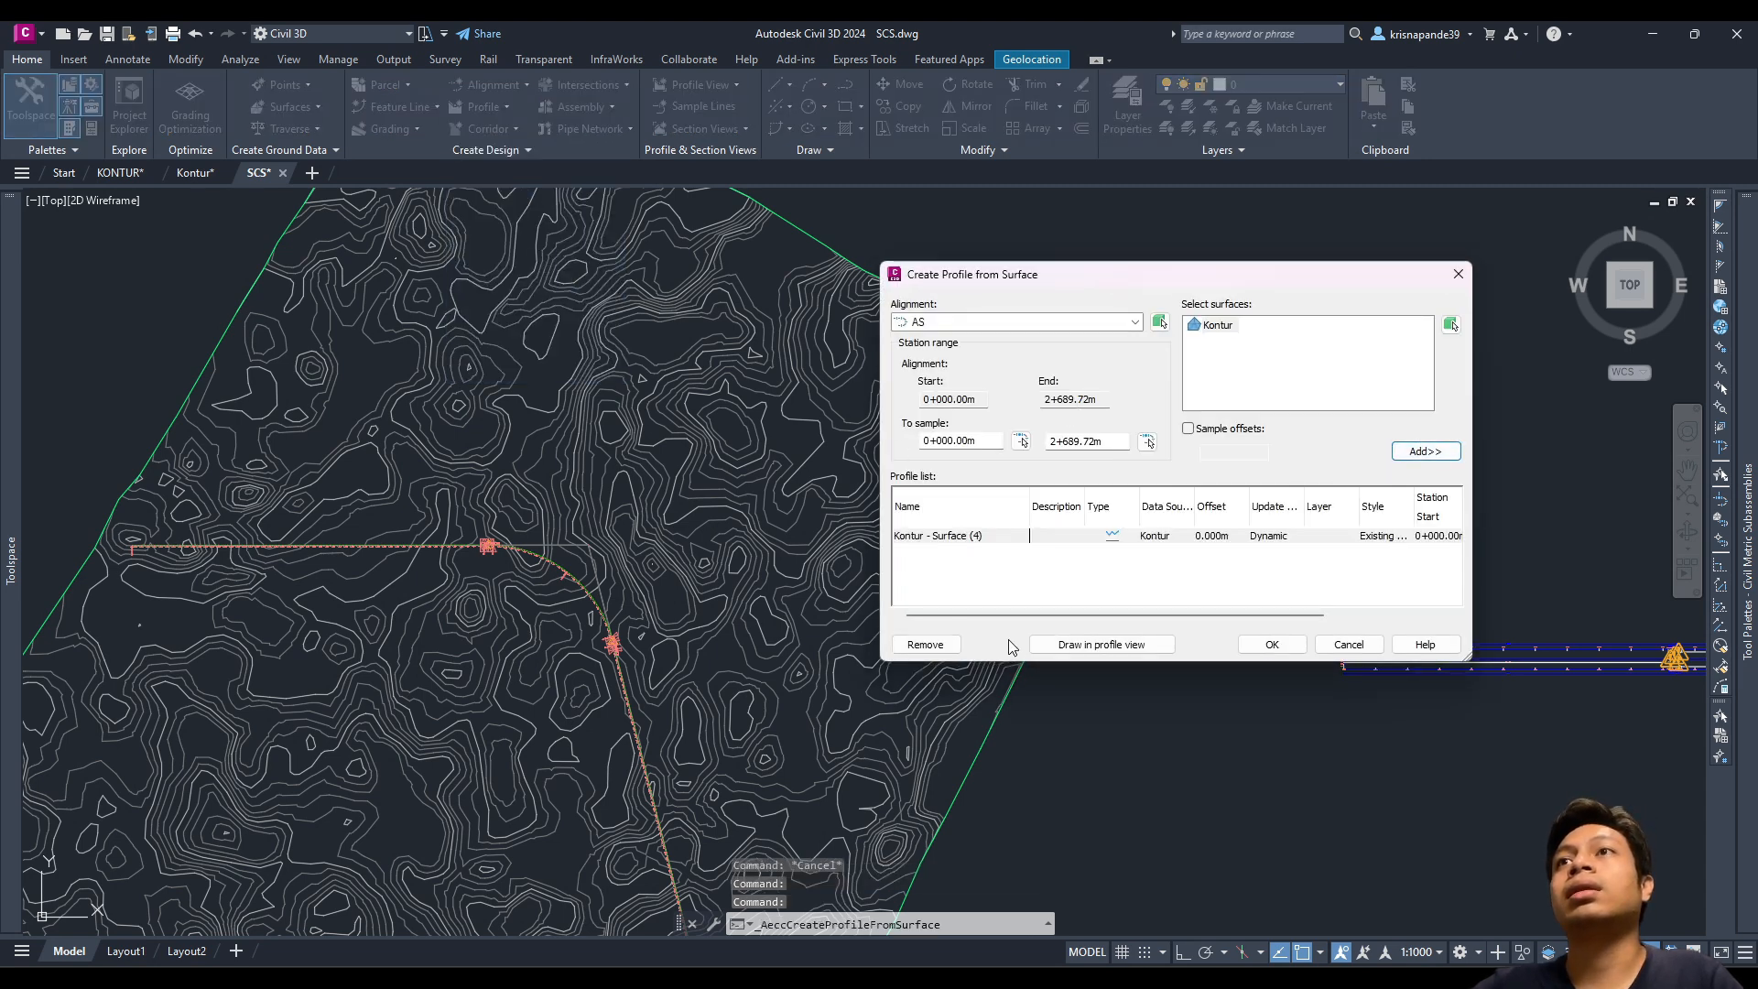
pyautogui.click(1082, 644)
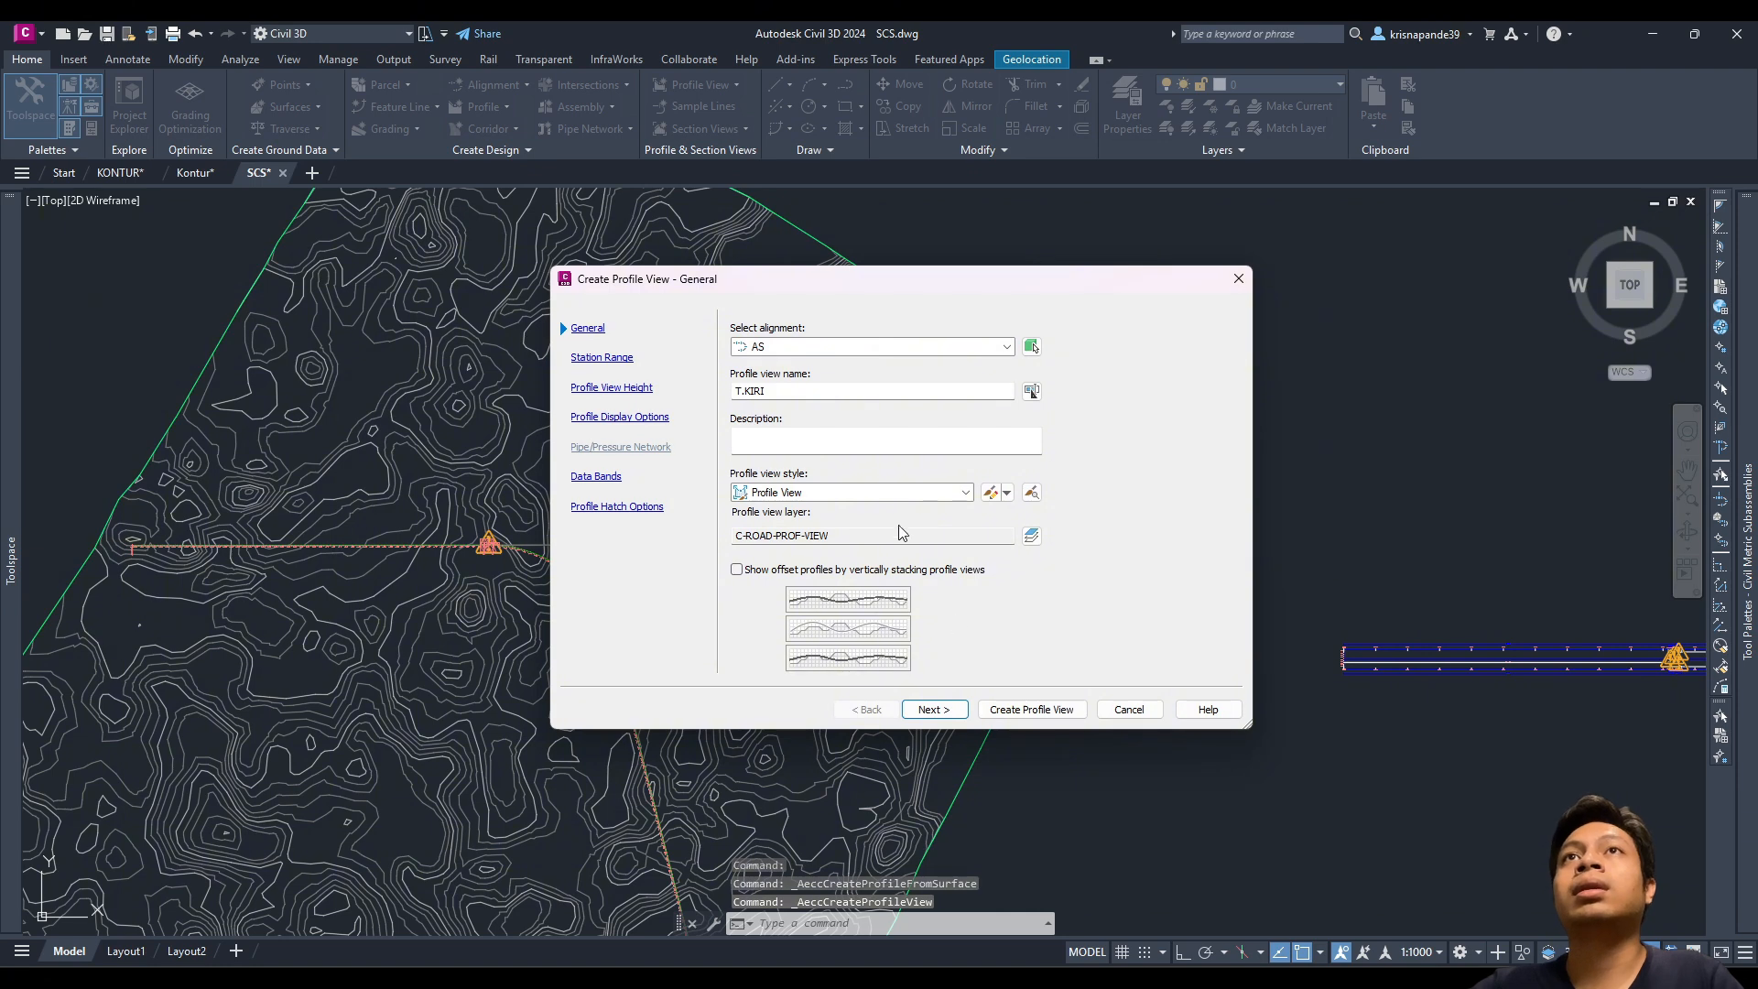
# Step: Rename the profile view to 'PV SCS' and create it with the remaining default settings
pyautogui.doubleClick(813, 388)
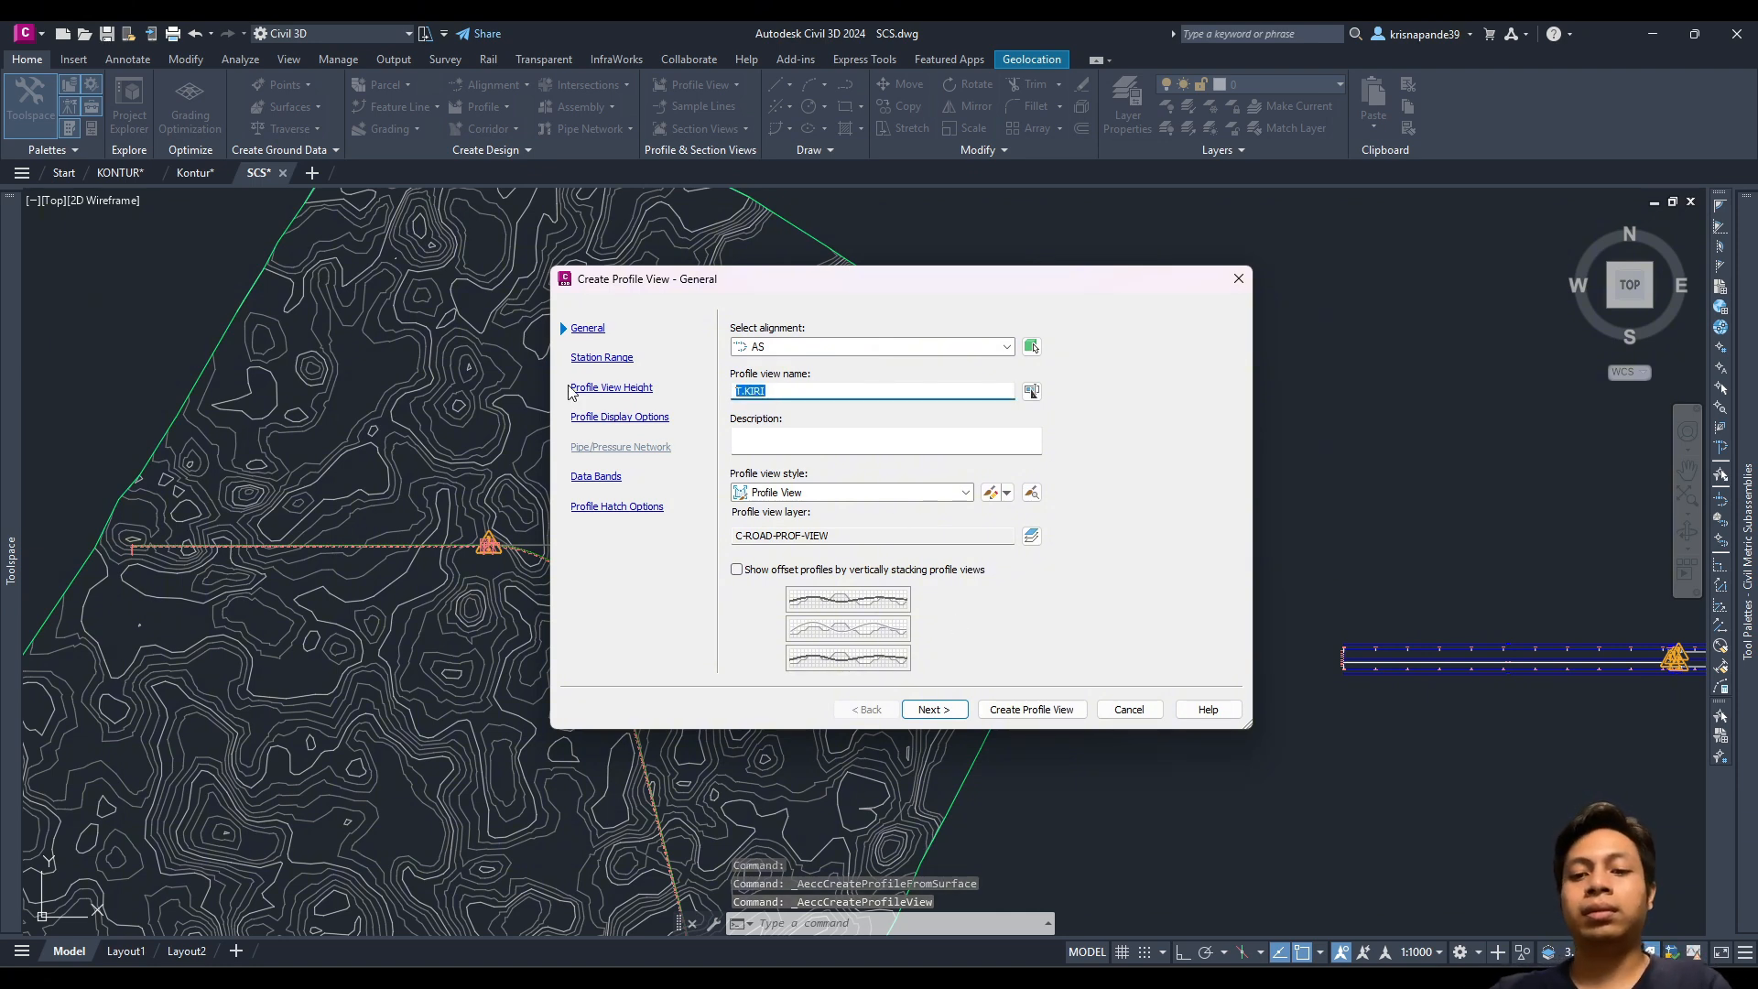
pyautogui.write('SCS')
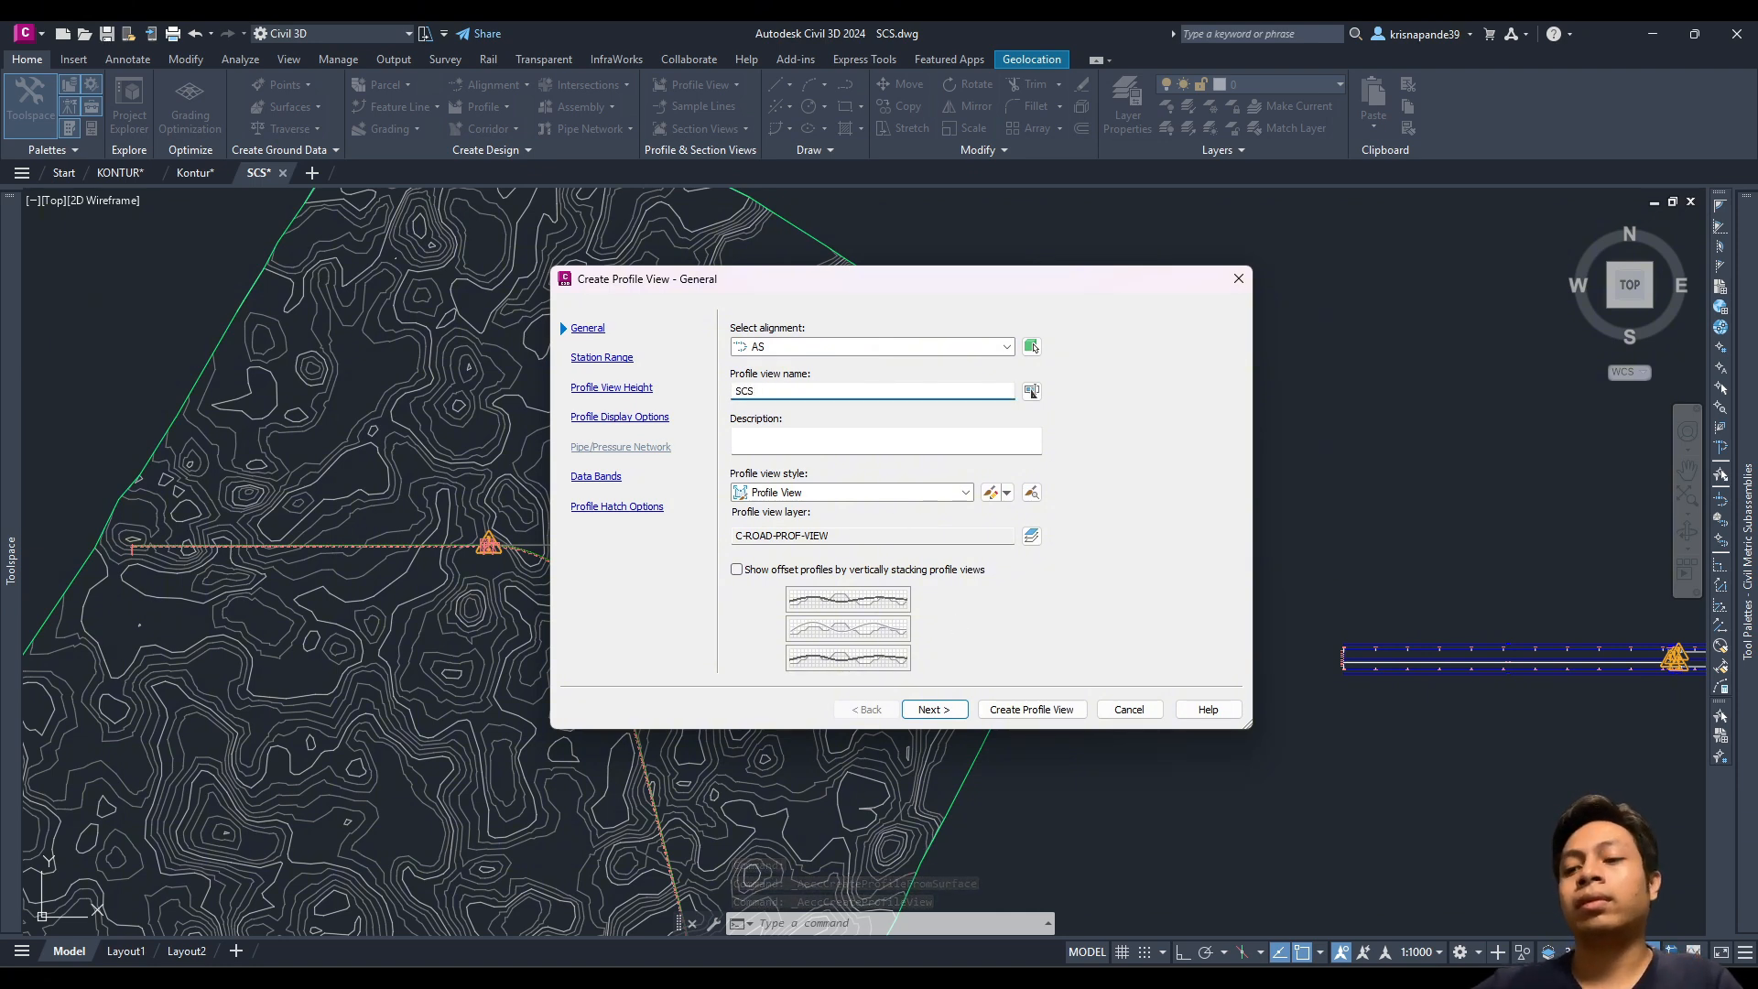
pyautogui.write('PV sC')
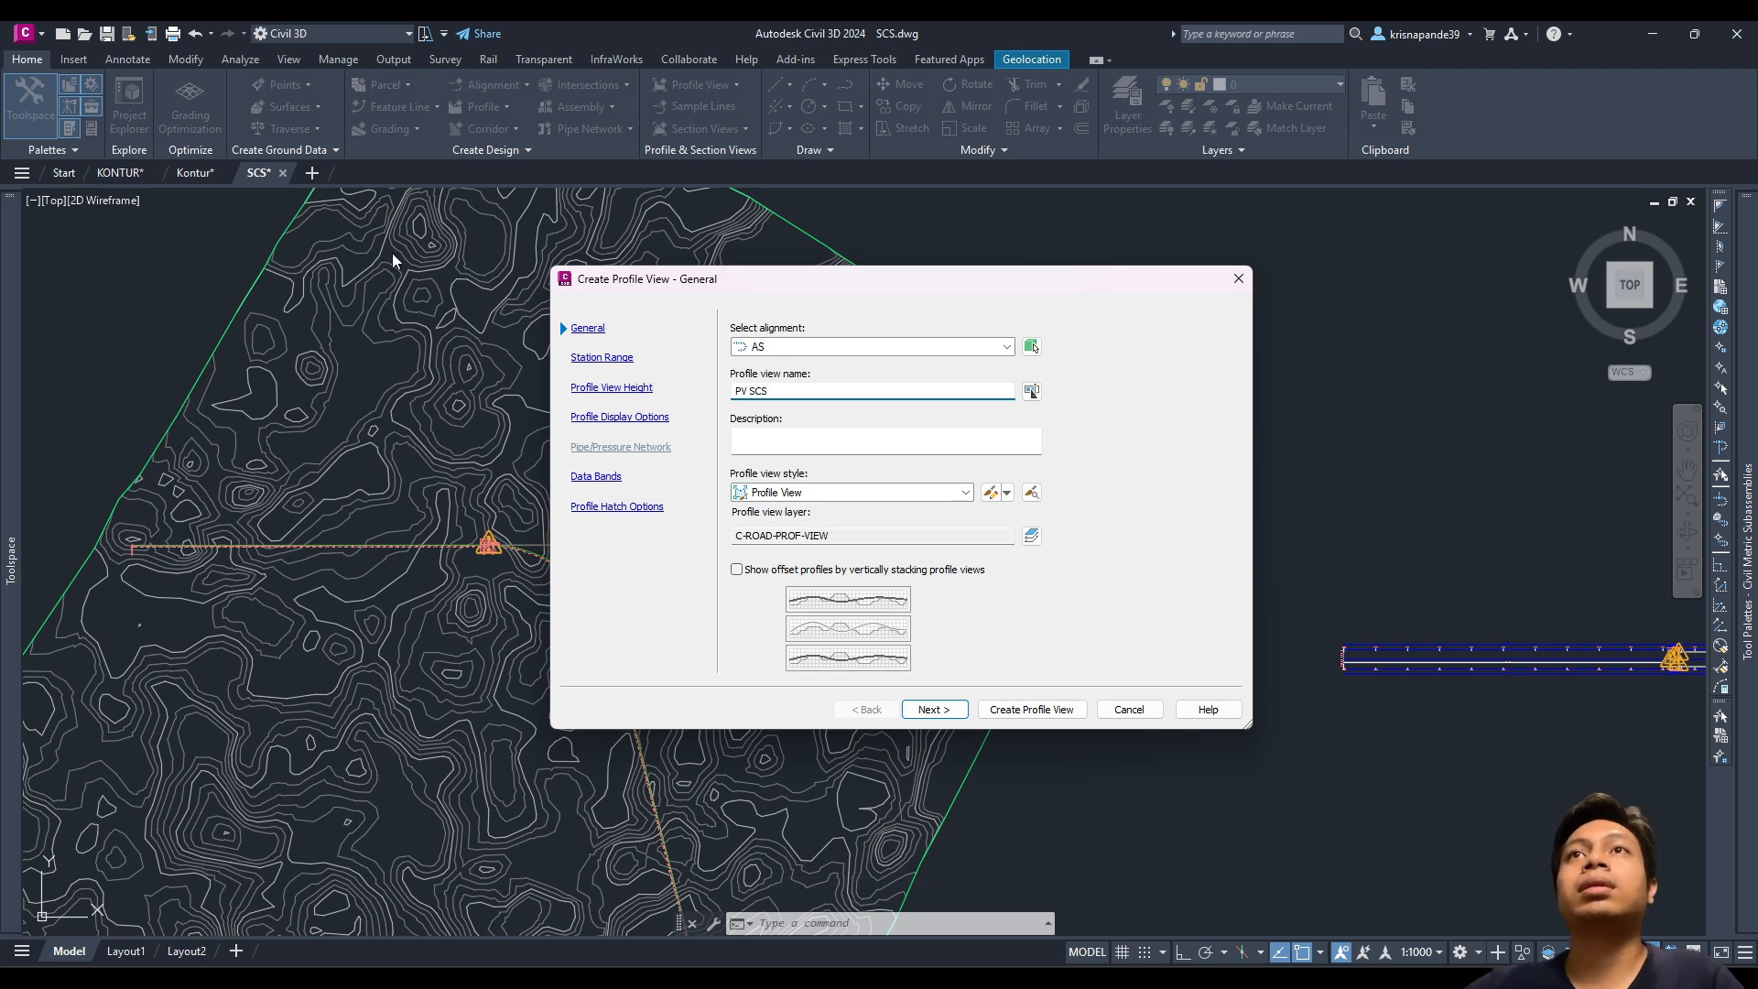
pyautogui.click(1009, 715)
pyautogui.scroll(4, 1669, 602)
# Step: Place PV SCS above the superelevation view, then select it to open its properties
pyautogui.moveTo(968, 577); pyautogui.dragTo(543, 615, button='middle')
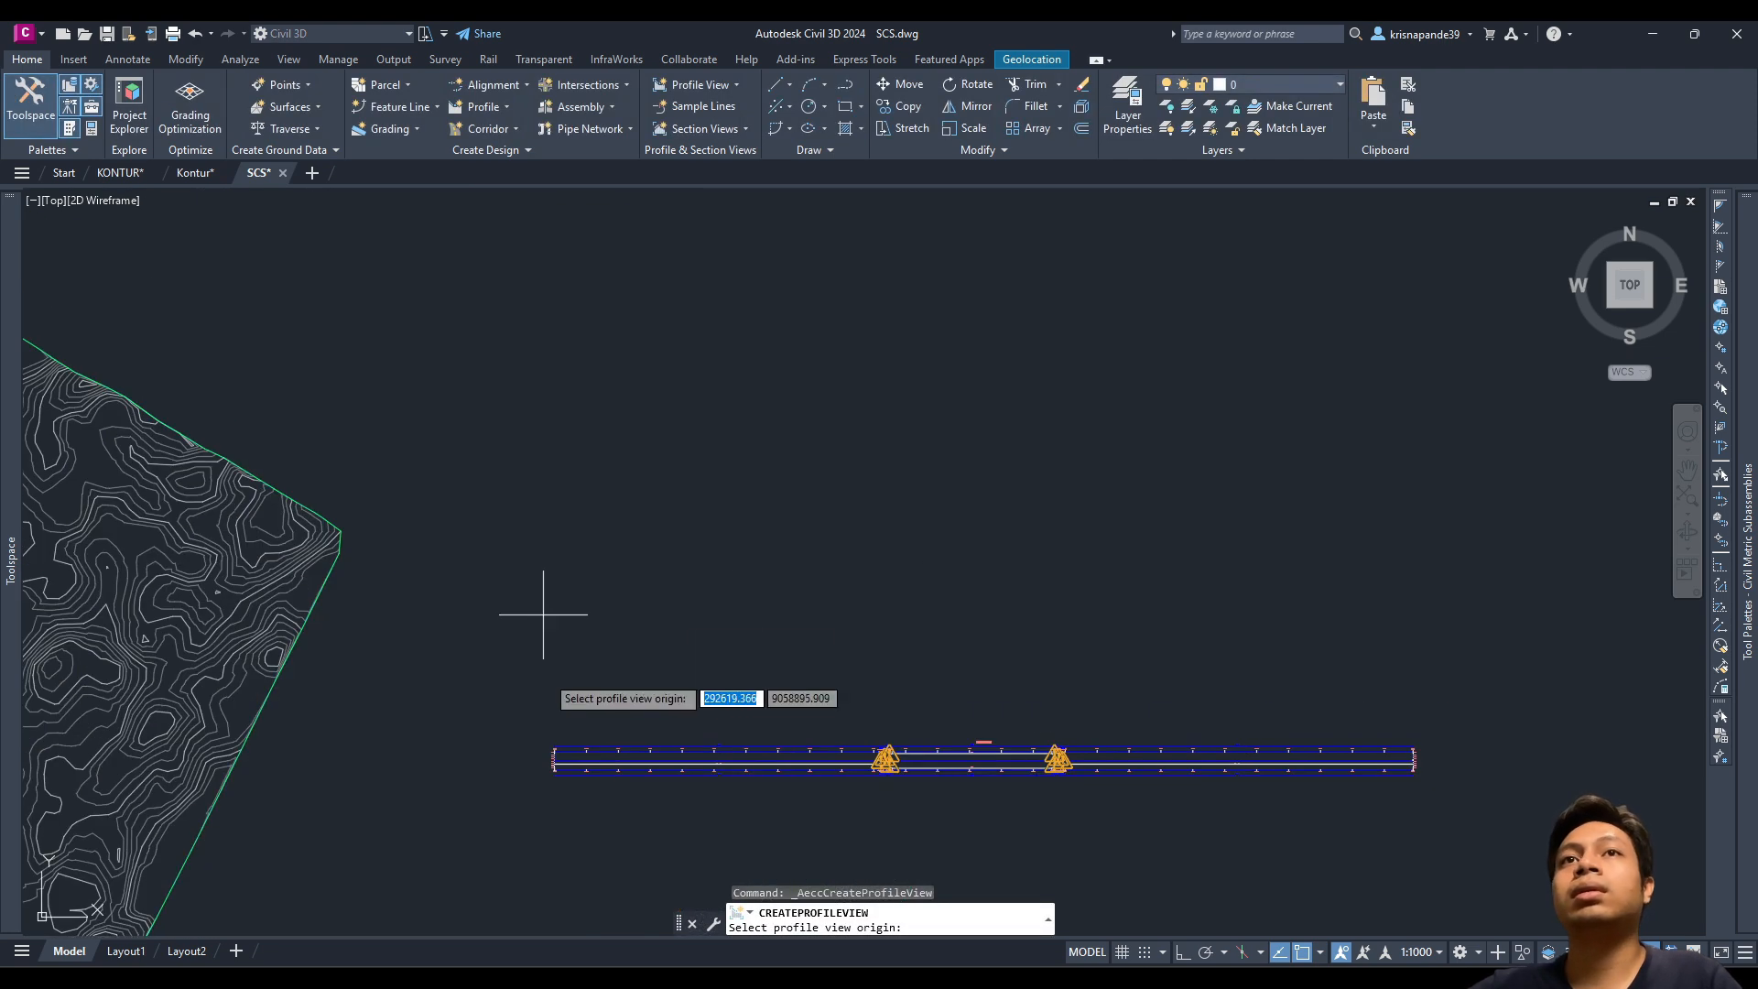
pyautogui.click(559, 581)
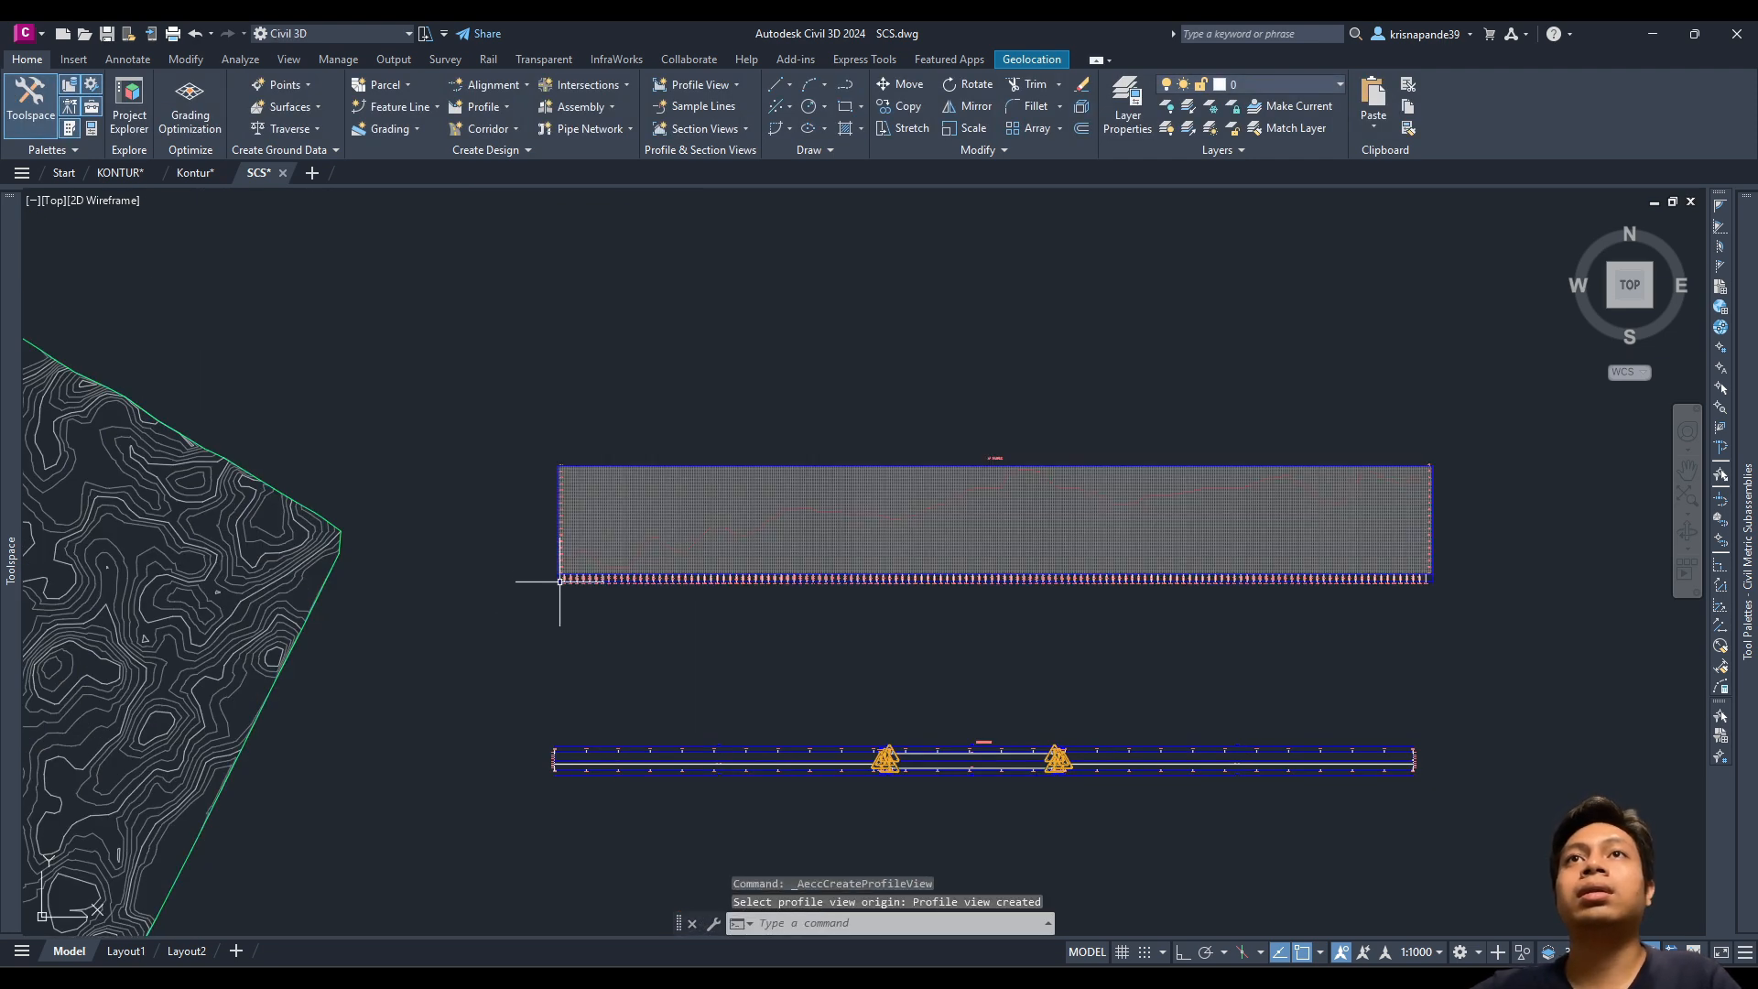
pyautogui.press('Escape')
pyautogui.click(640, 479)
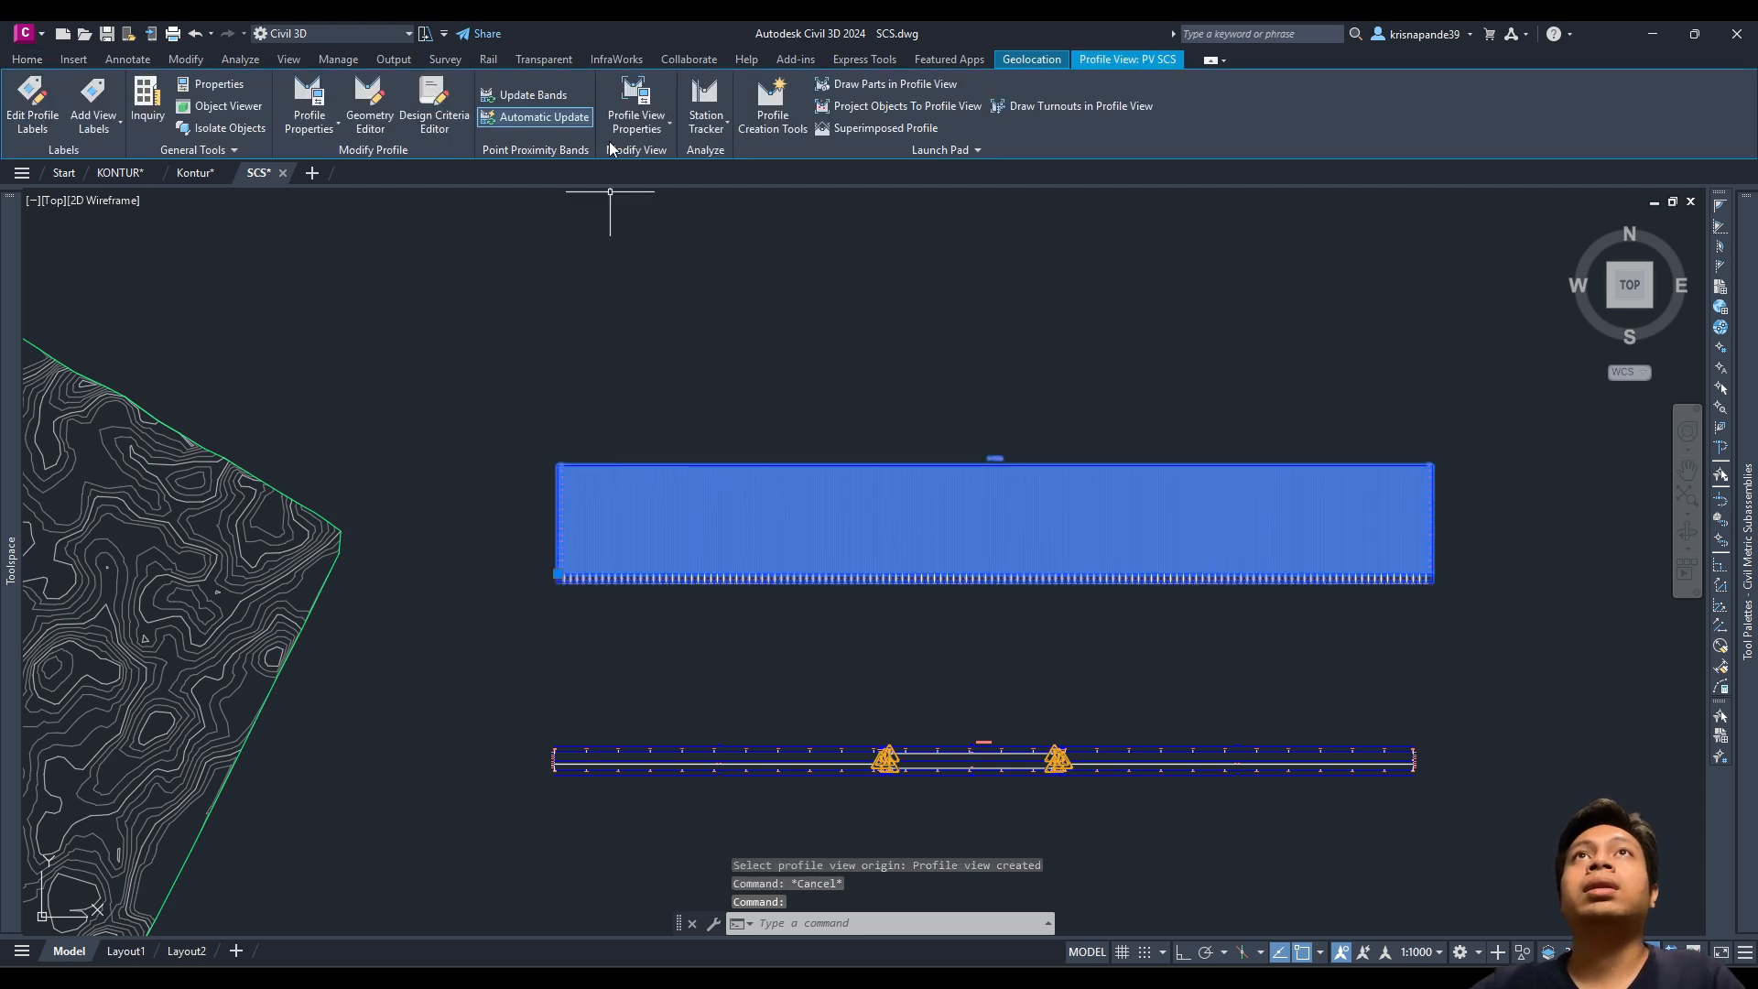
pyautogui.click(641, 99)
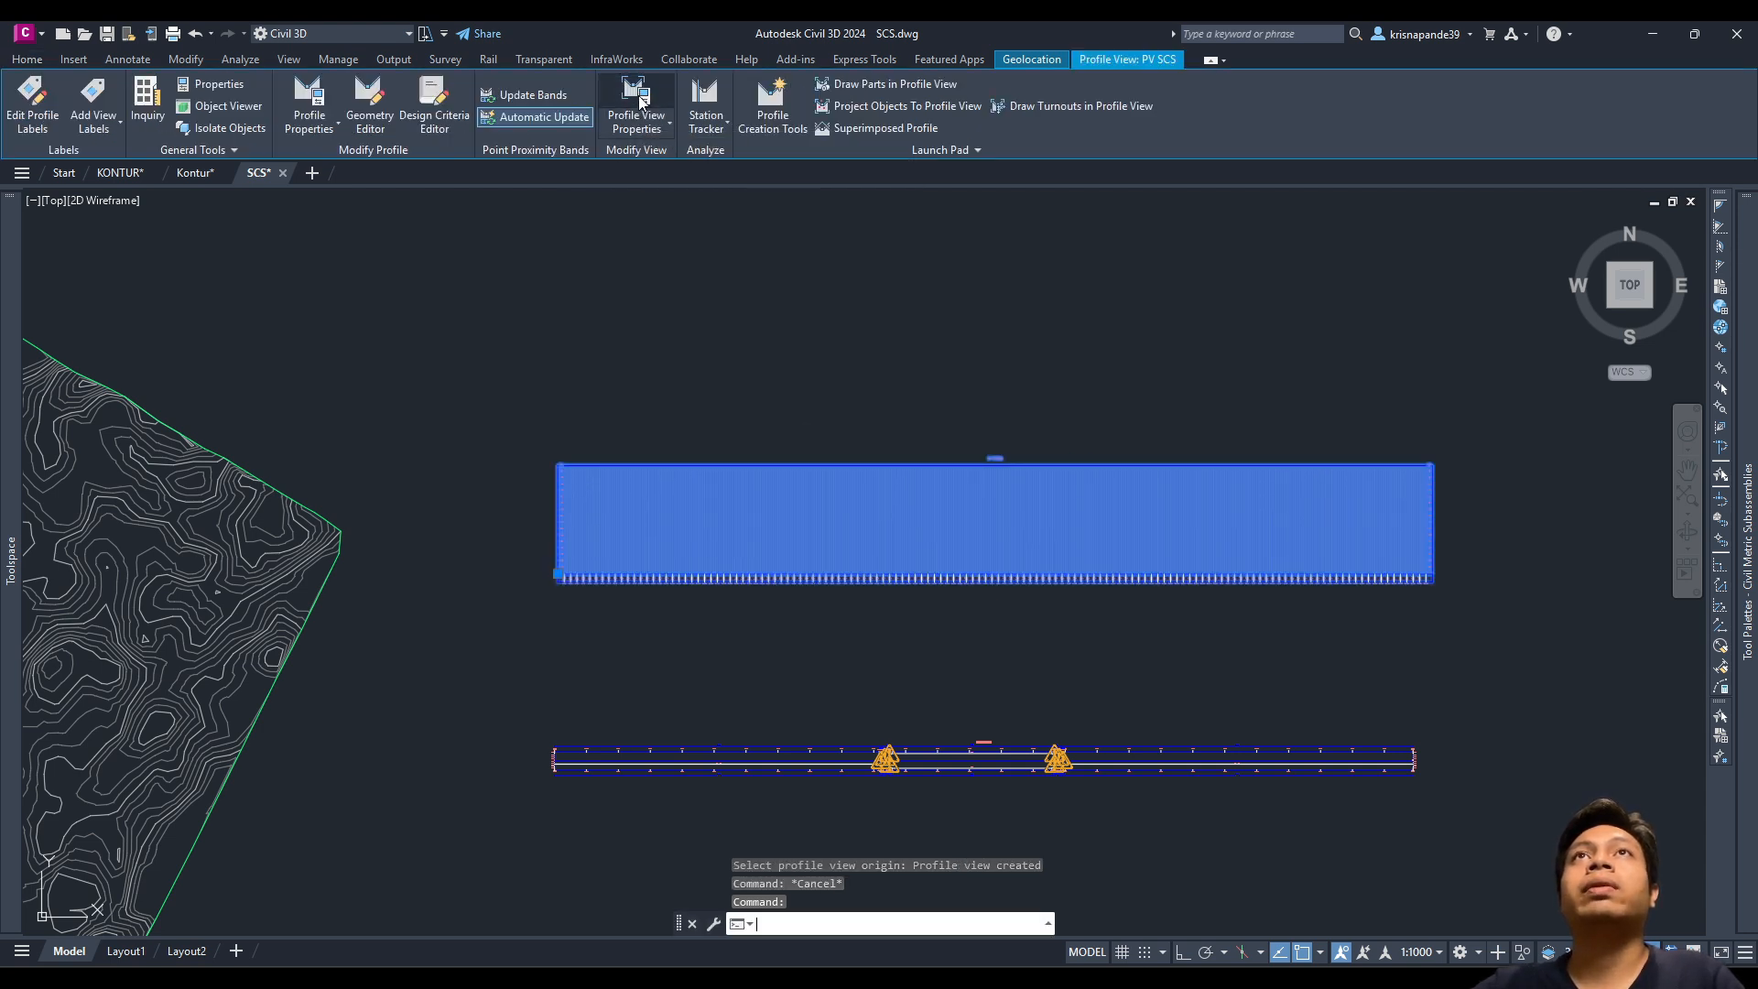
# Step: Open PV SCS properties, review its tabs, and inspect the band type list on Bands
pyautogui.doubleClick(710, 504)
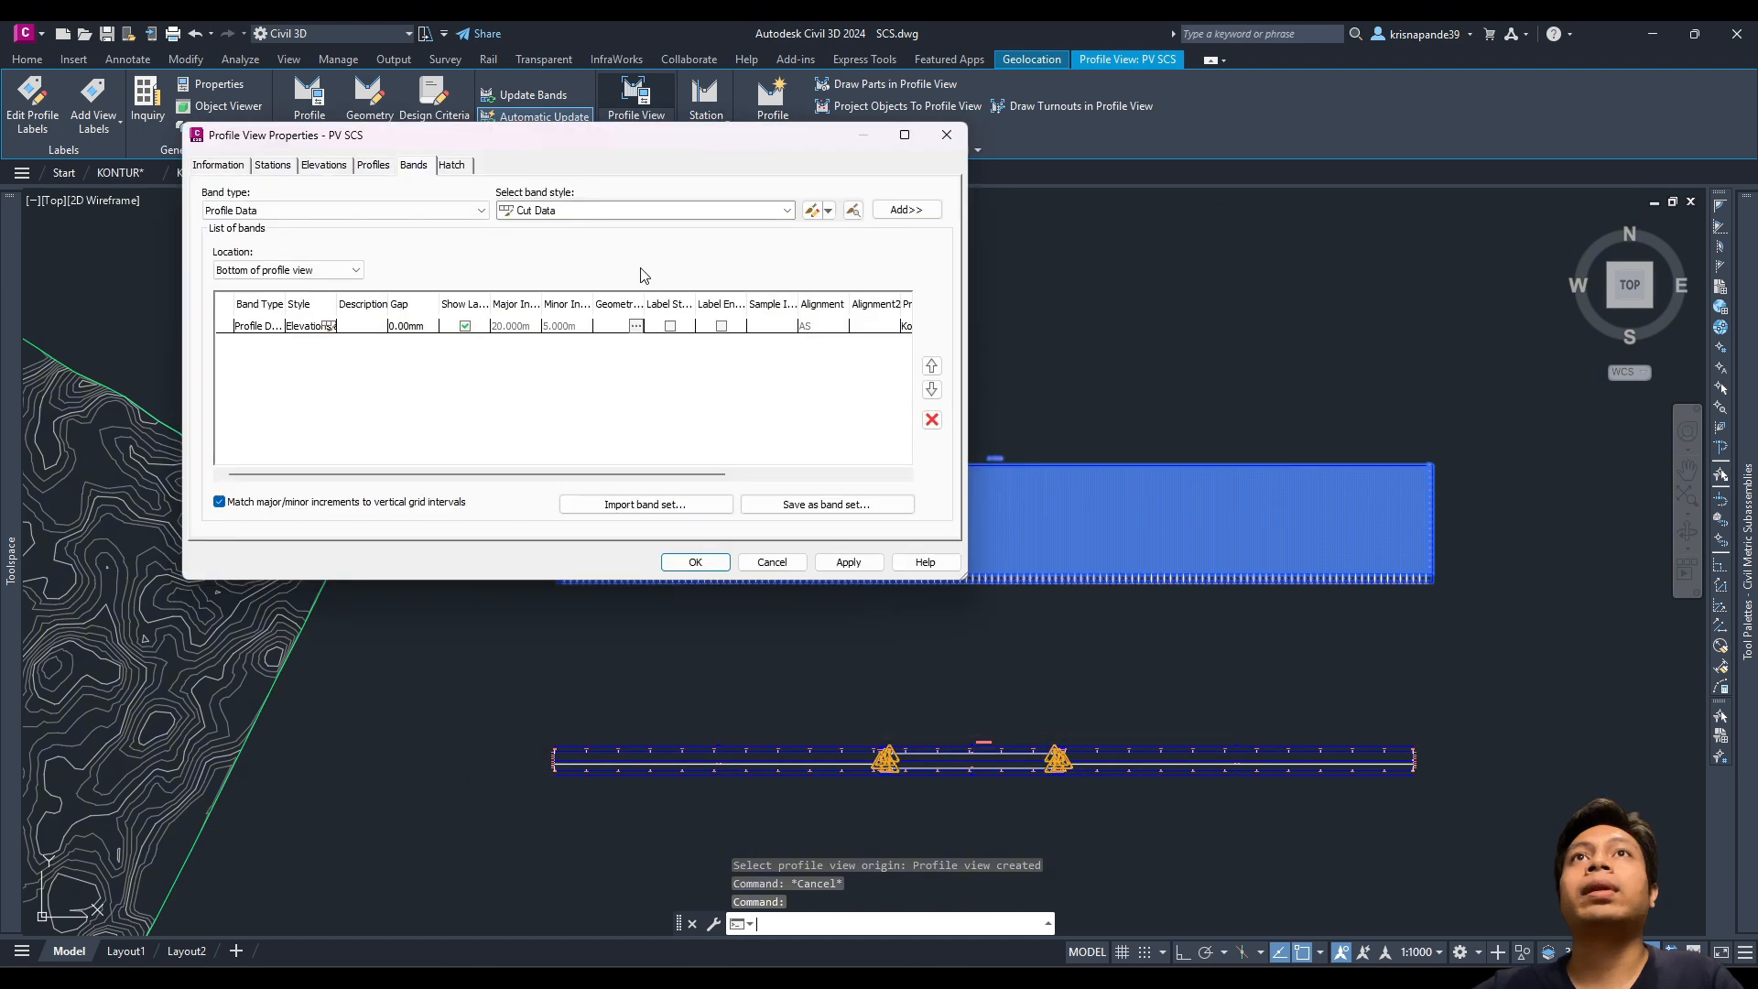
pyautogui.click(450, 166)
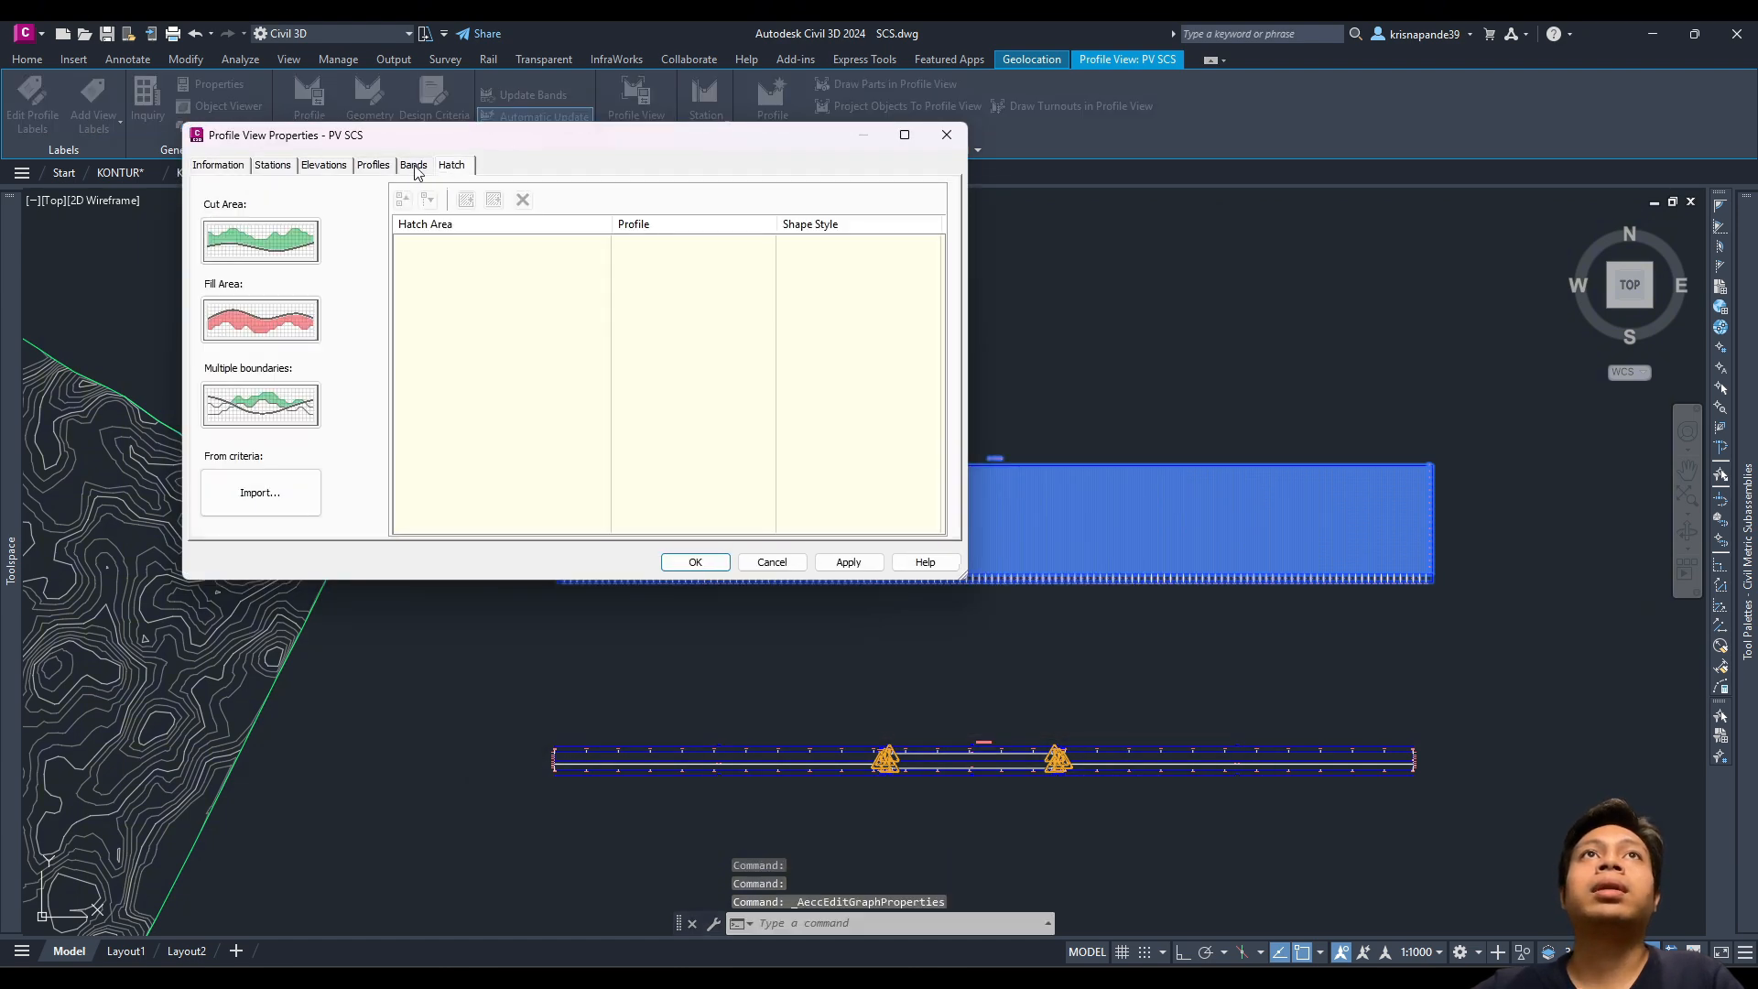
pyautogui.click(375, 166)
pyautogui.click(273, 166)
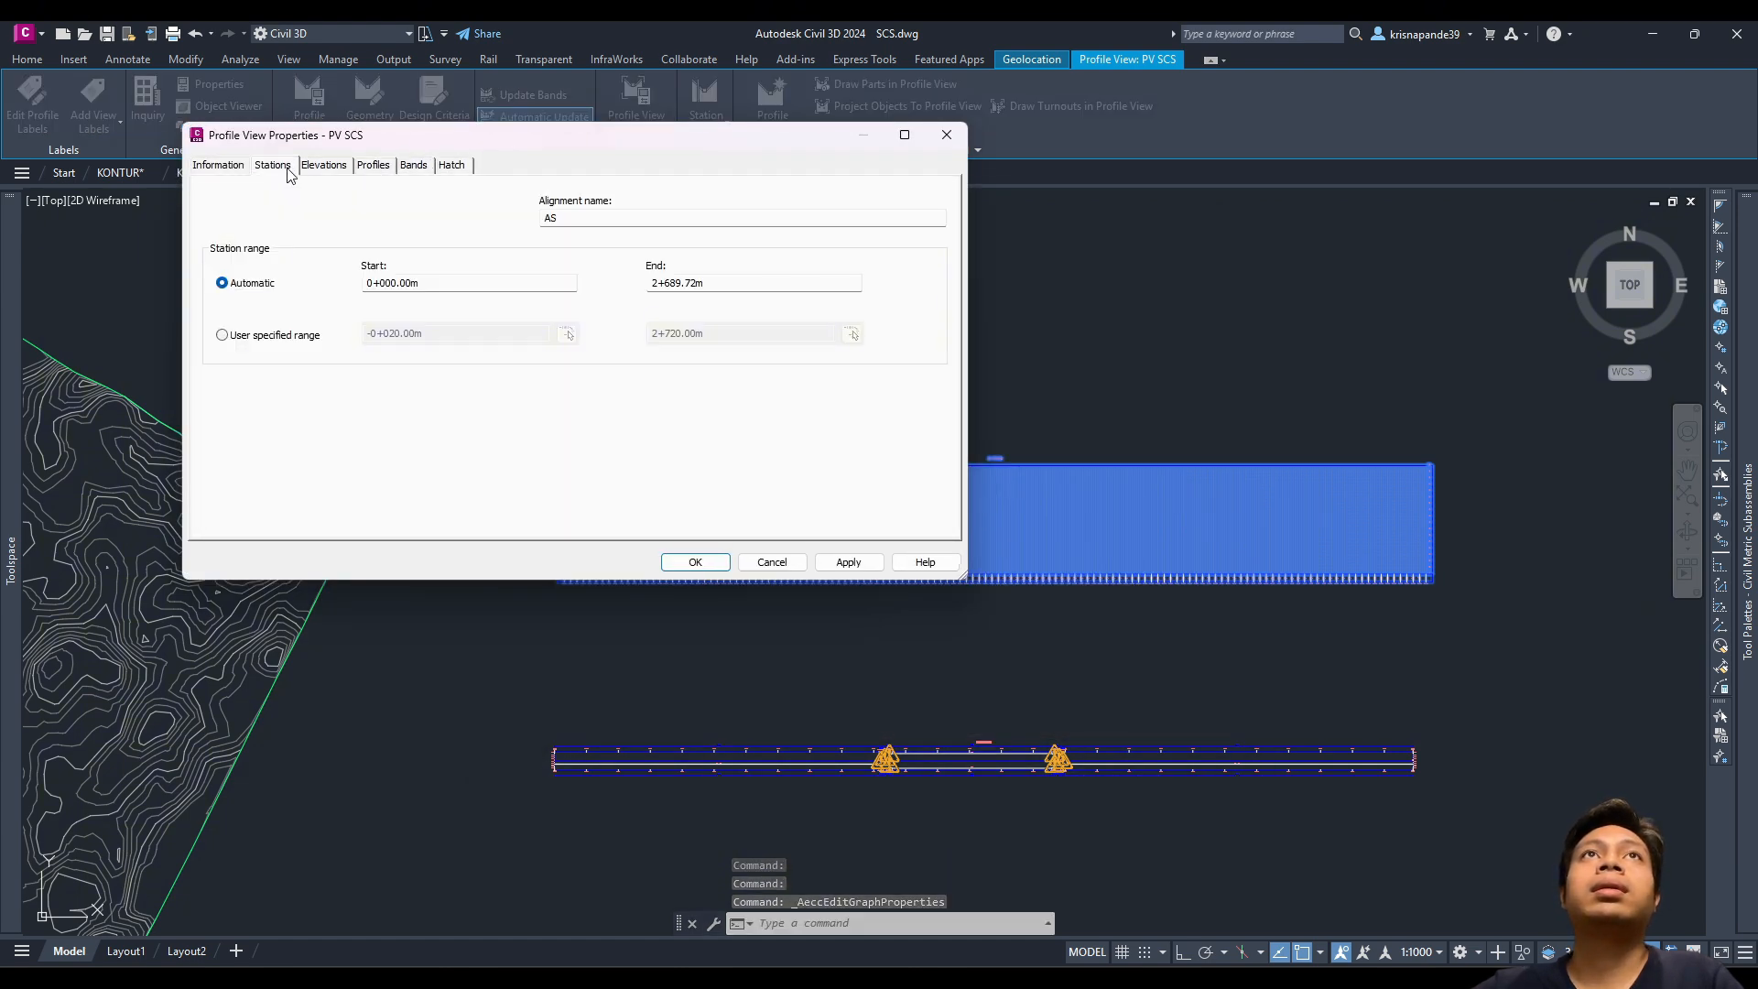
pyautogui.click(219, 167)
pyautogui.click(378, 174)
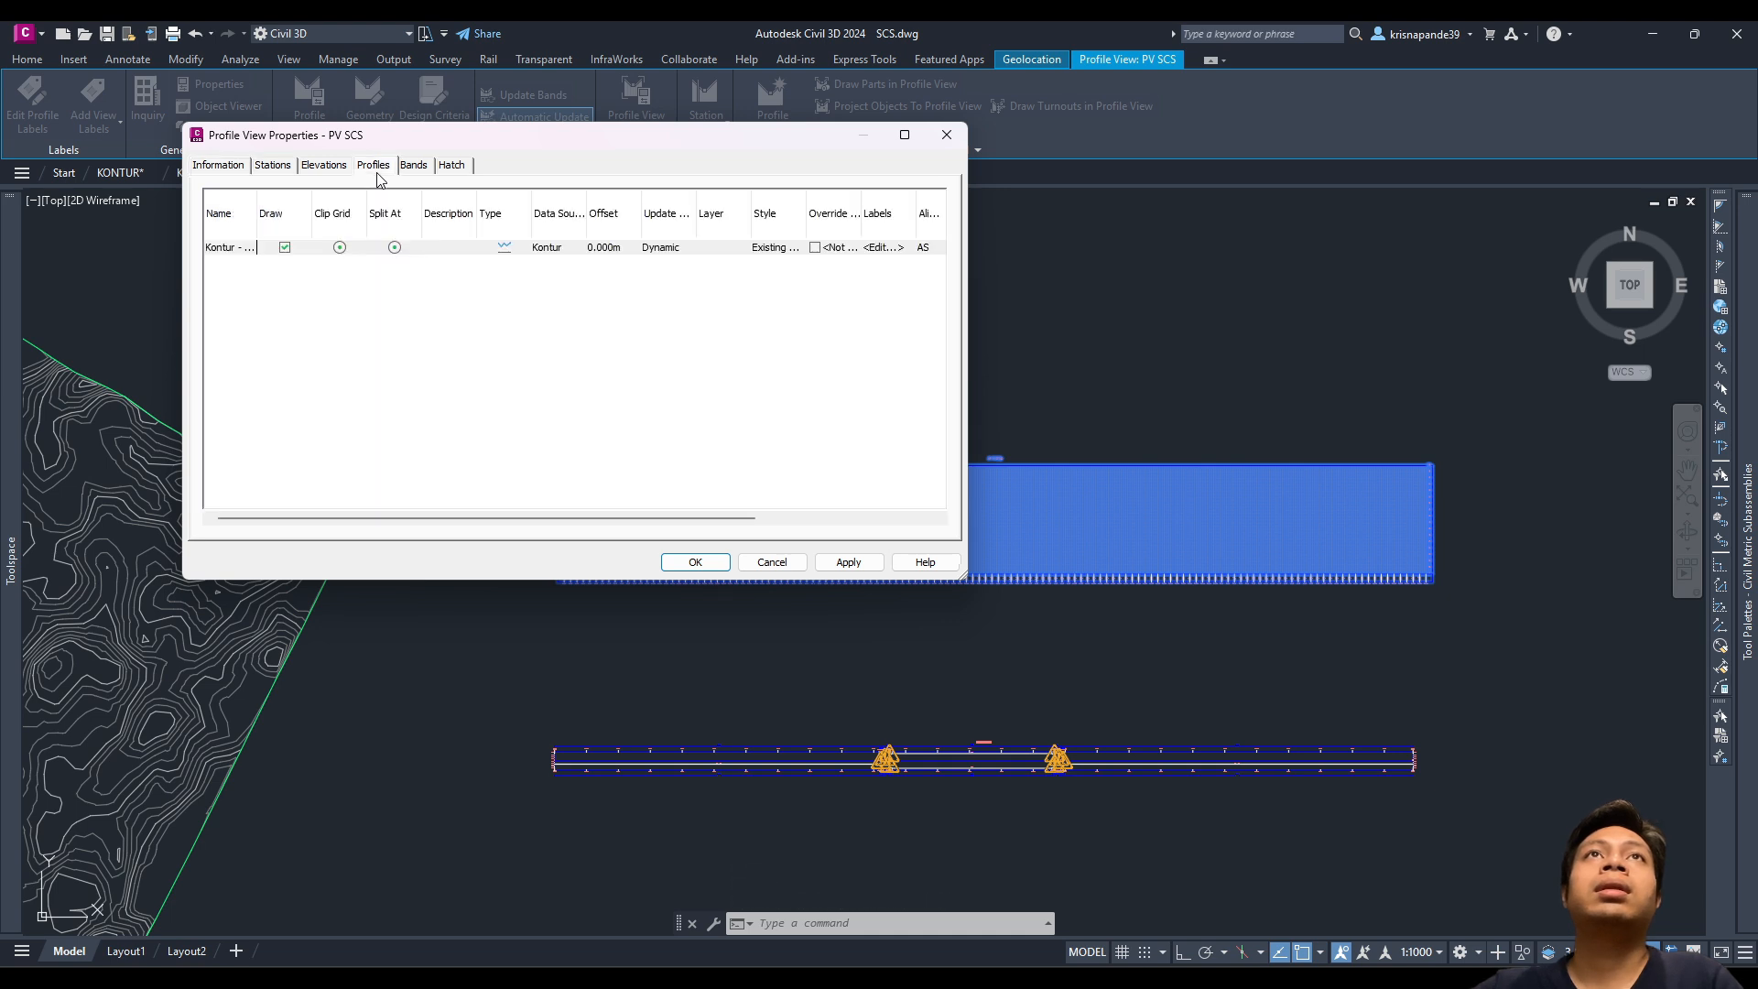
pyautogui.click(413, 168)
pyautogui.click(360, 210)
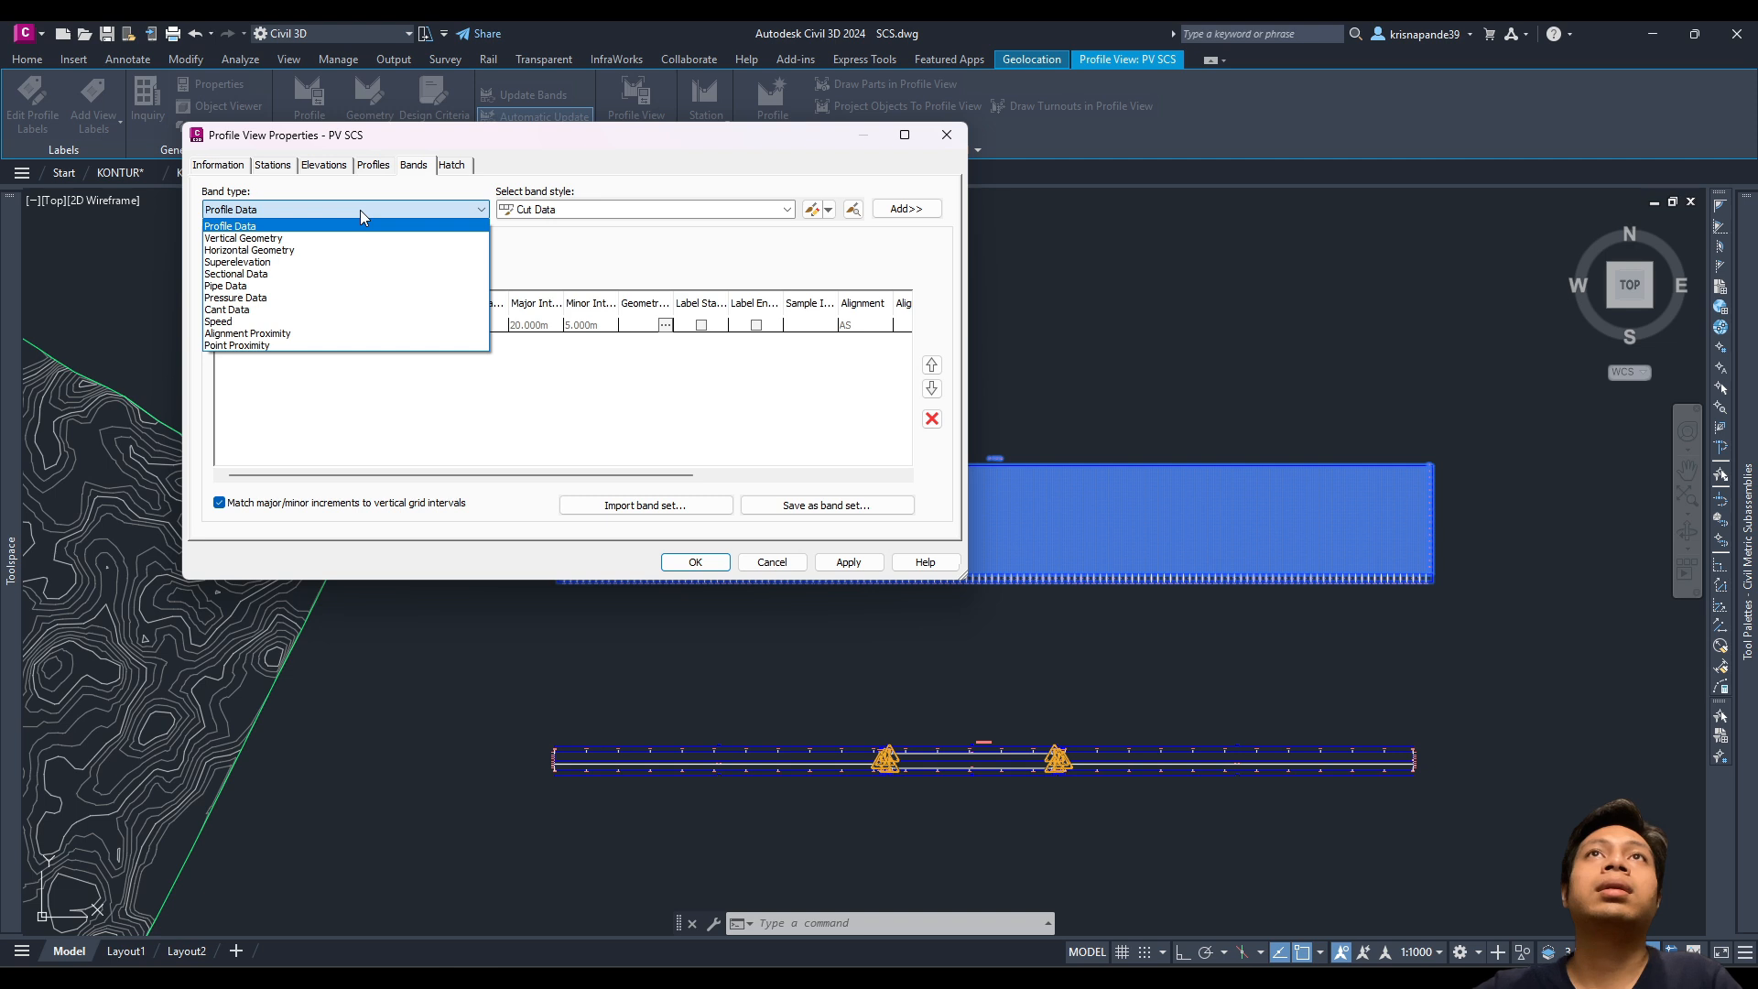
pyautogui.click(423, 226)
pyautogui.click(406, 210)
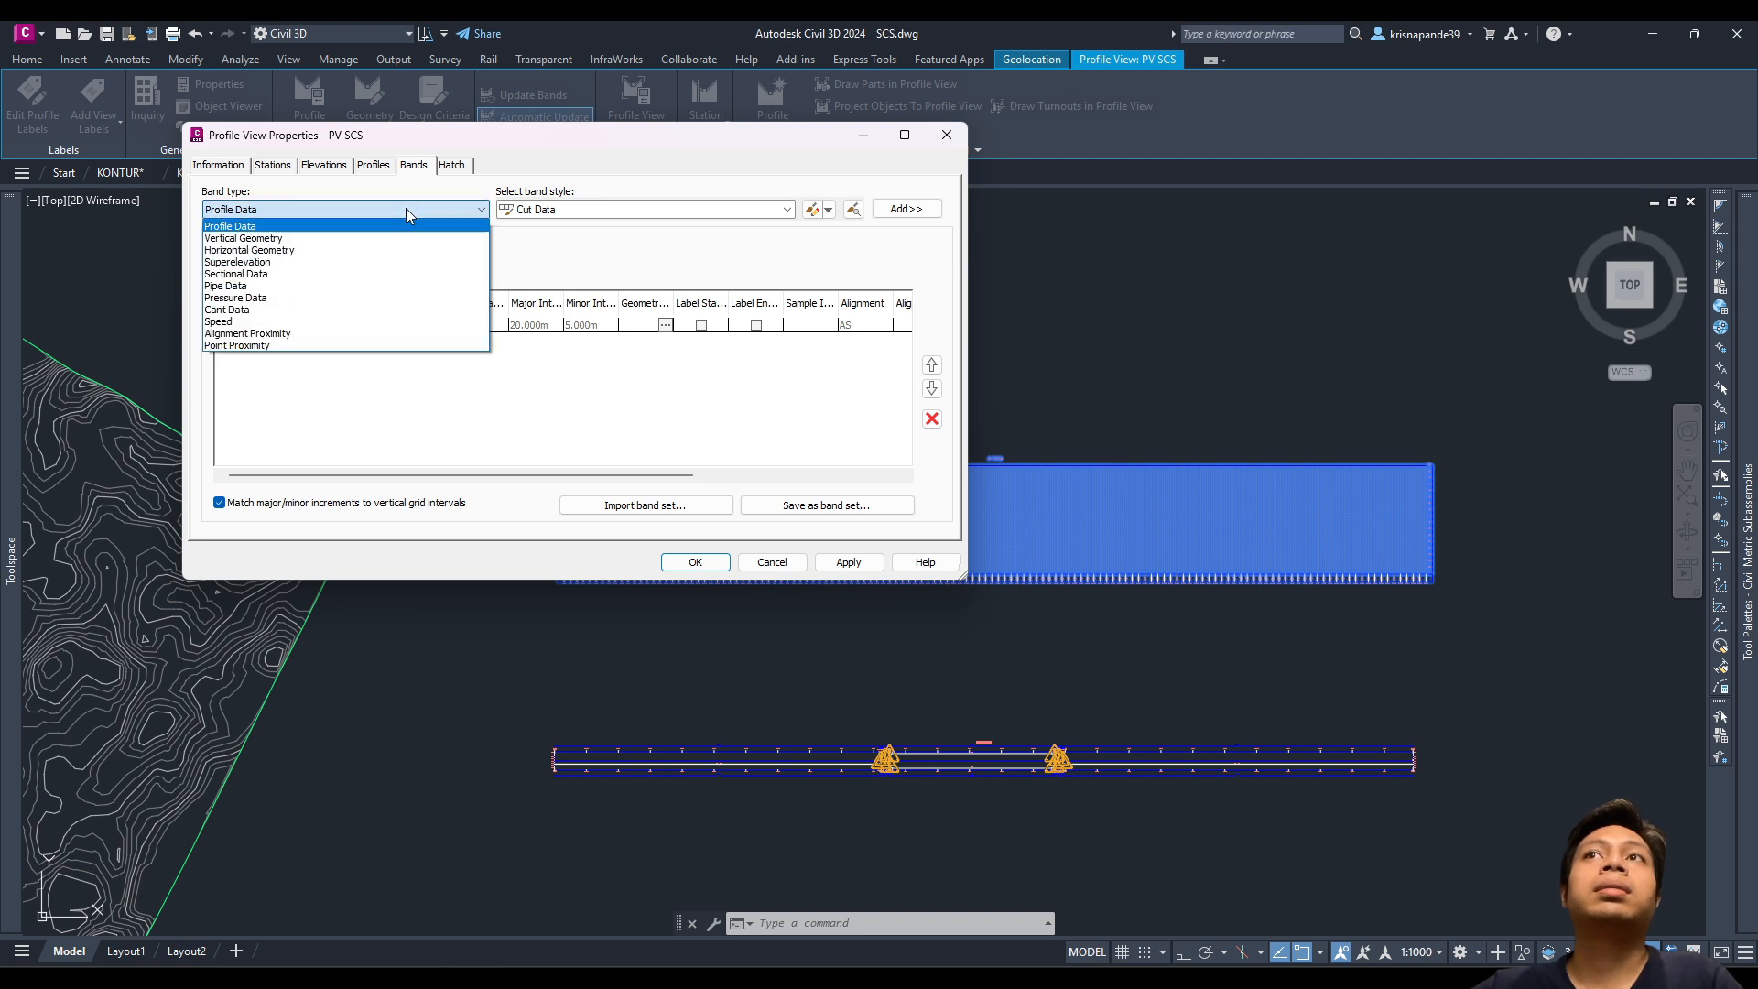
pyautogui.click(405, 207)
pyautogui.click(385, 216)
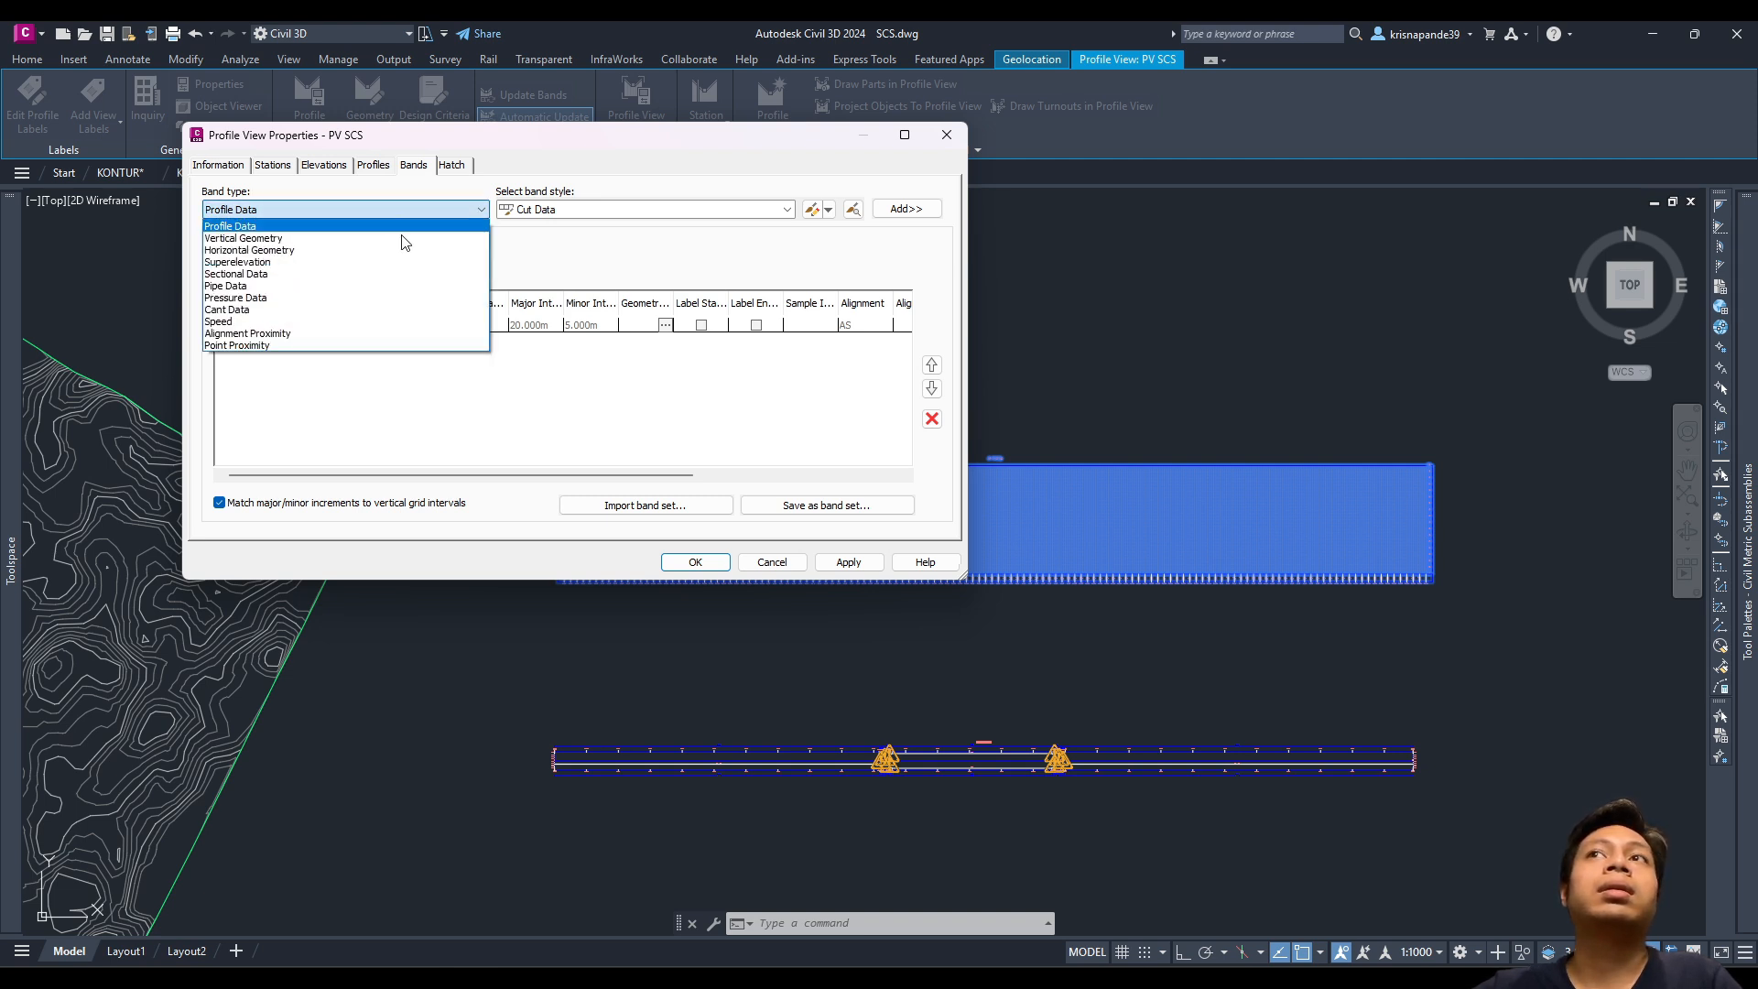
pyautogui.click(430, 226)
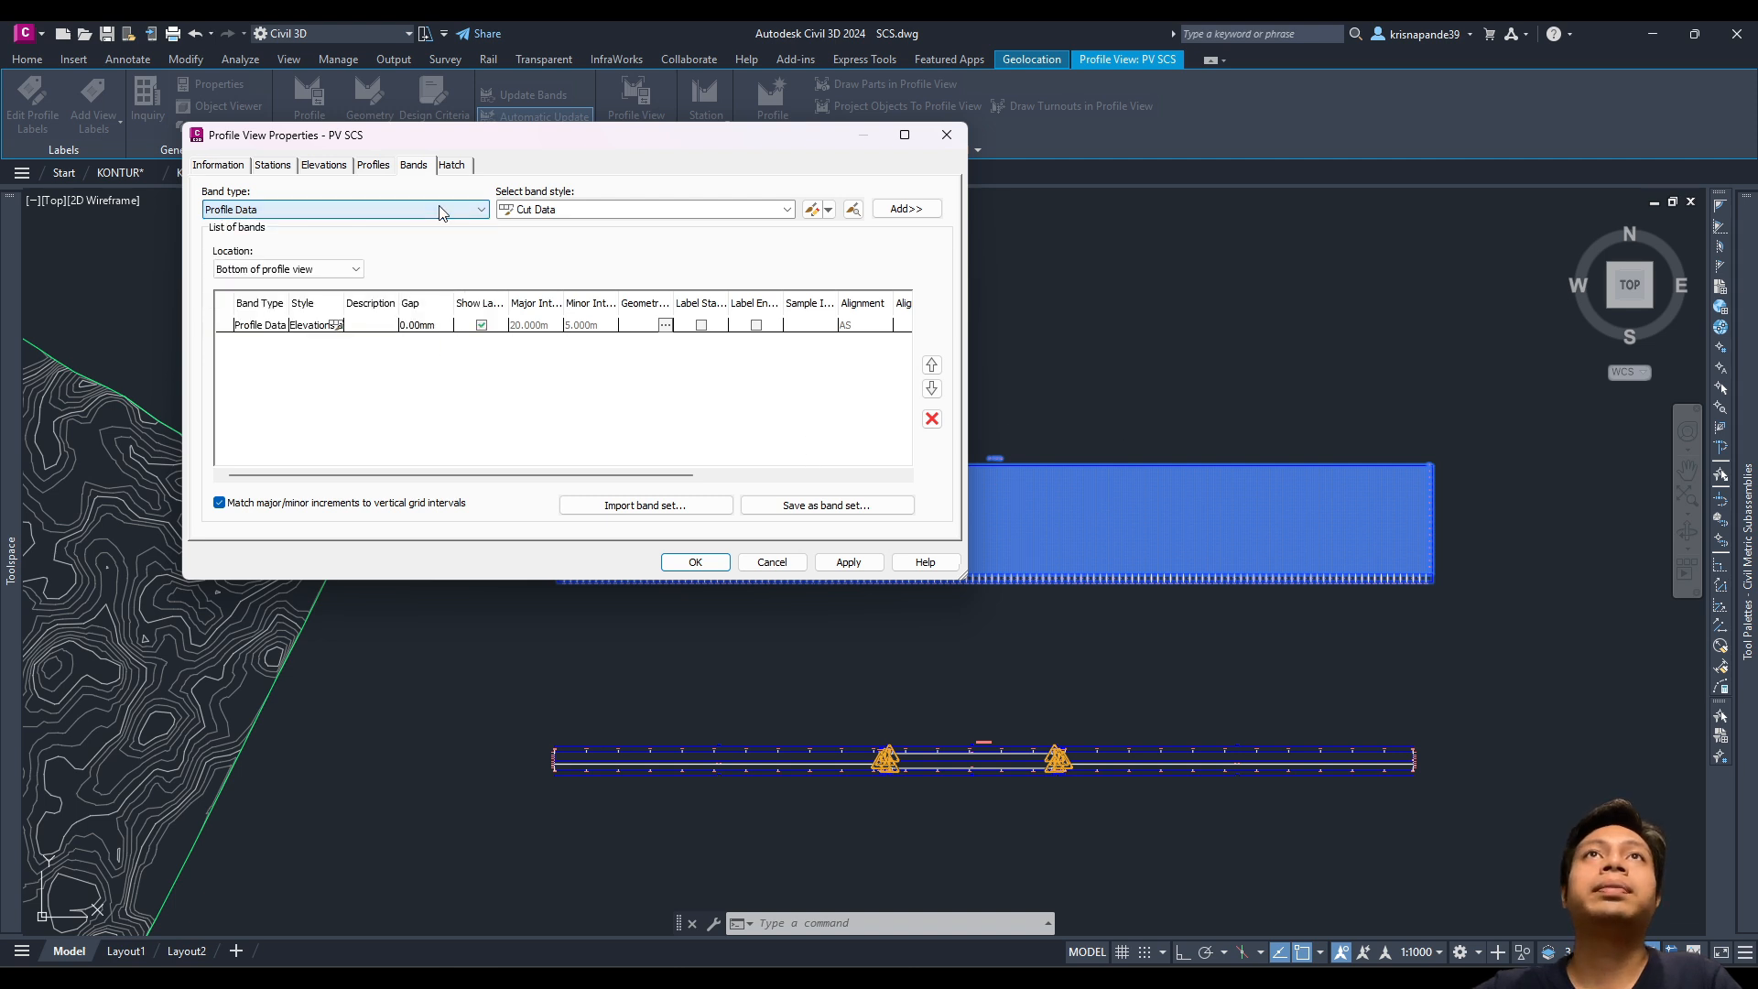
# Step: Delete the Profile Data band, add Horizontal Geometry and Superelevation bands, apply and confirm
pyautogui.click(275, 330)
pyautogui.click(933, 419)
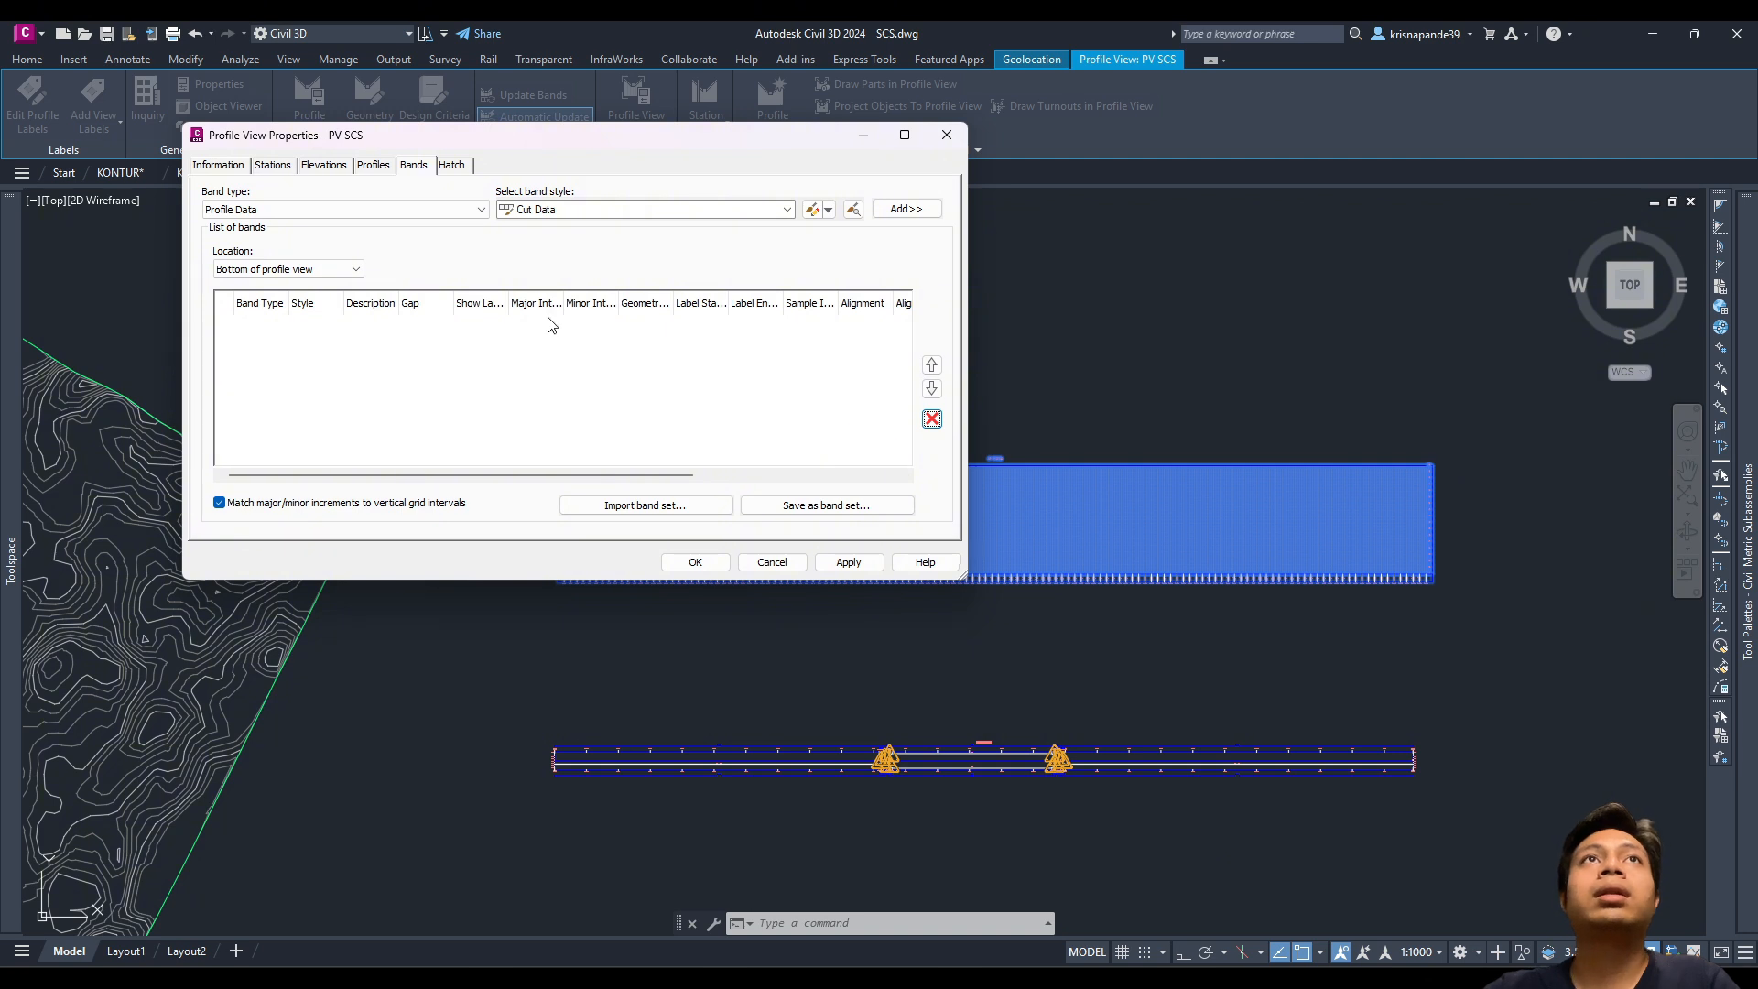
pyautogui.click(347, 211)
pyautogui.click(338, 246)
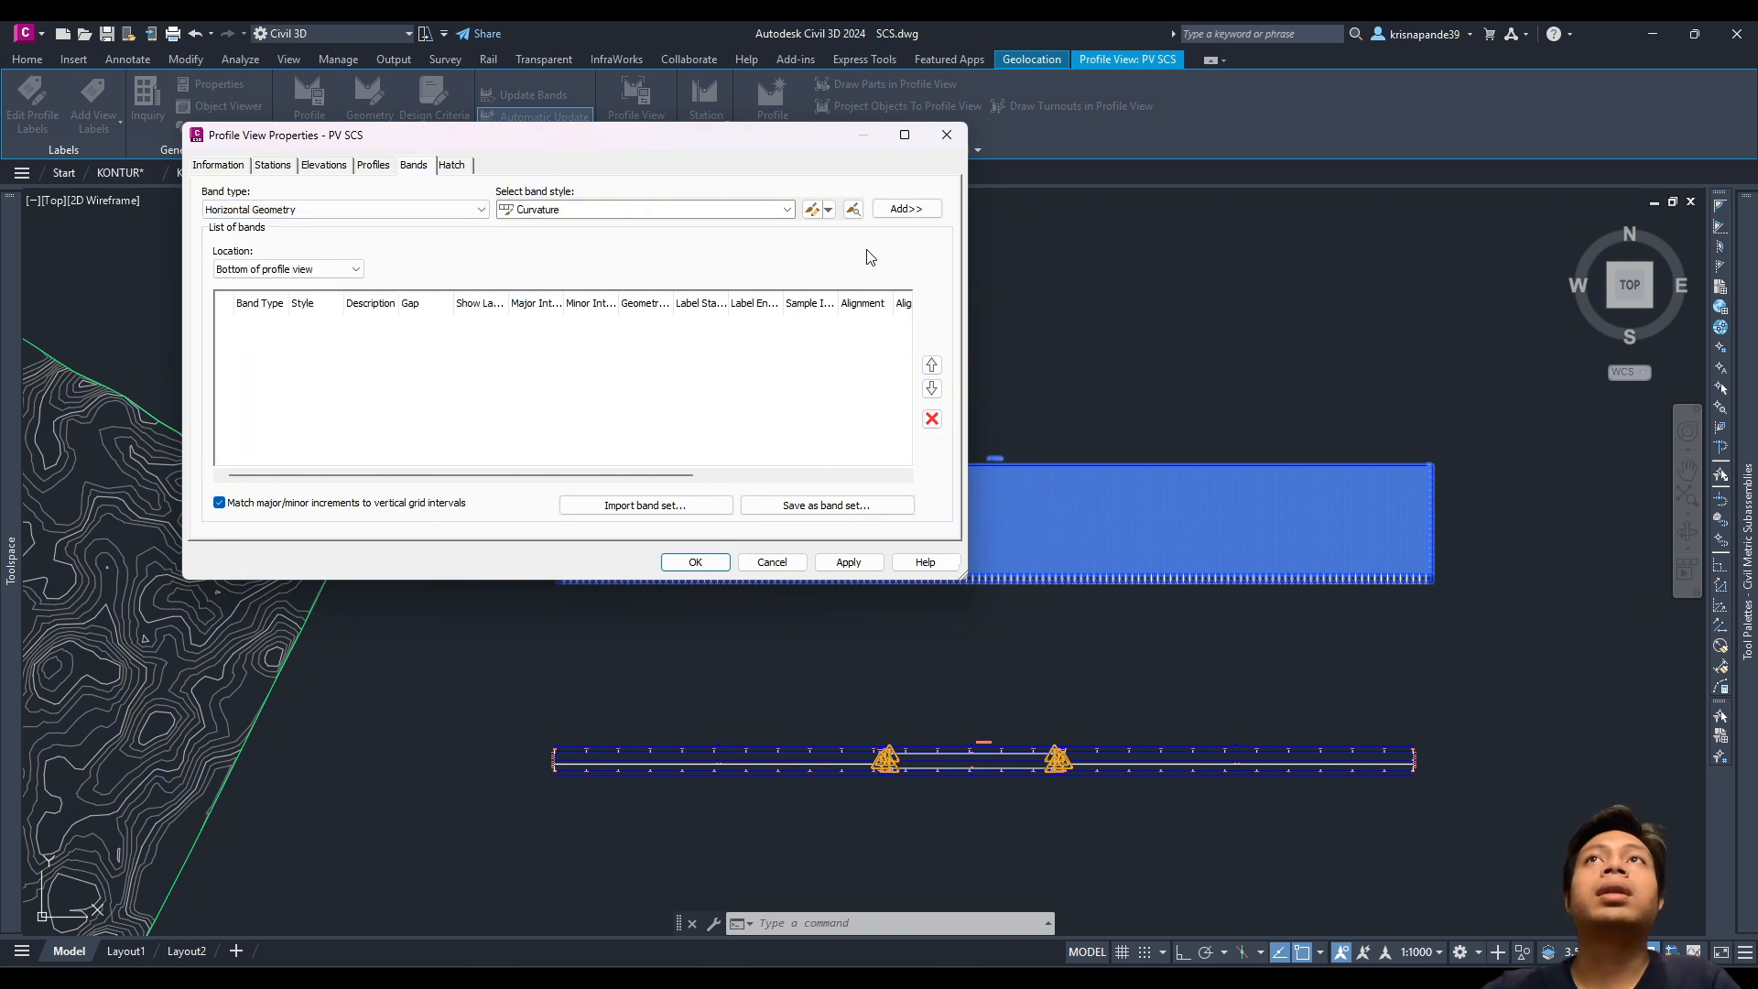
pyautogui.click(905, 208)
pyautogui.click(368, 210)
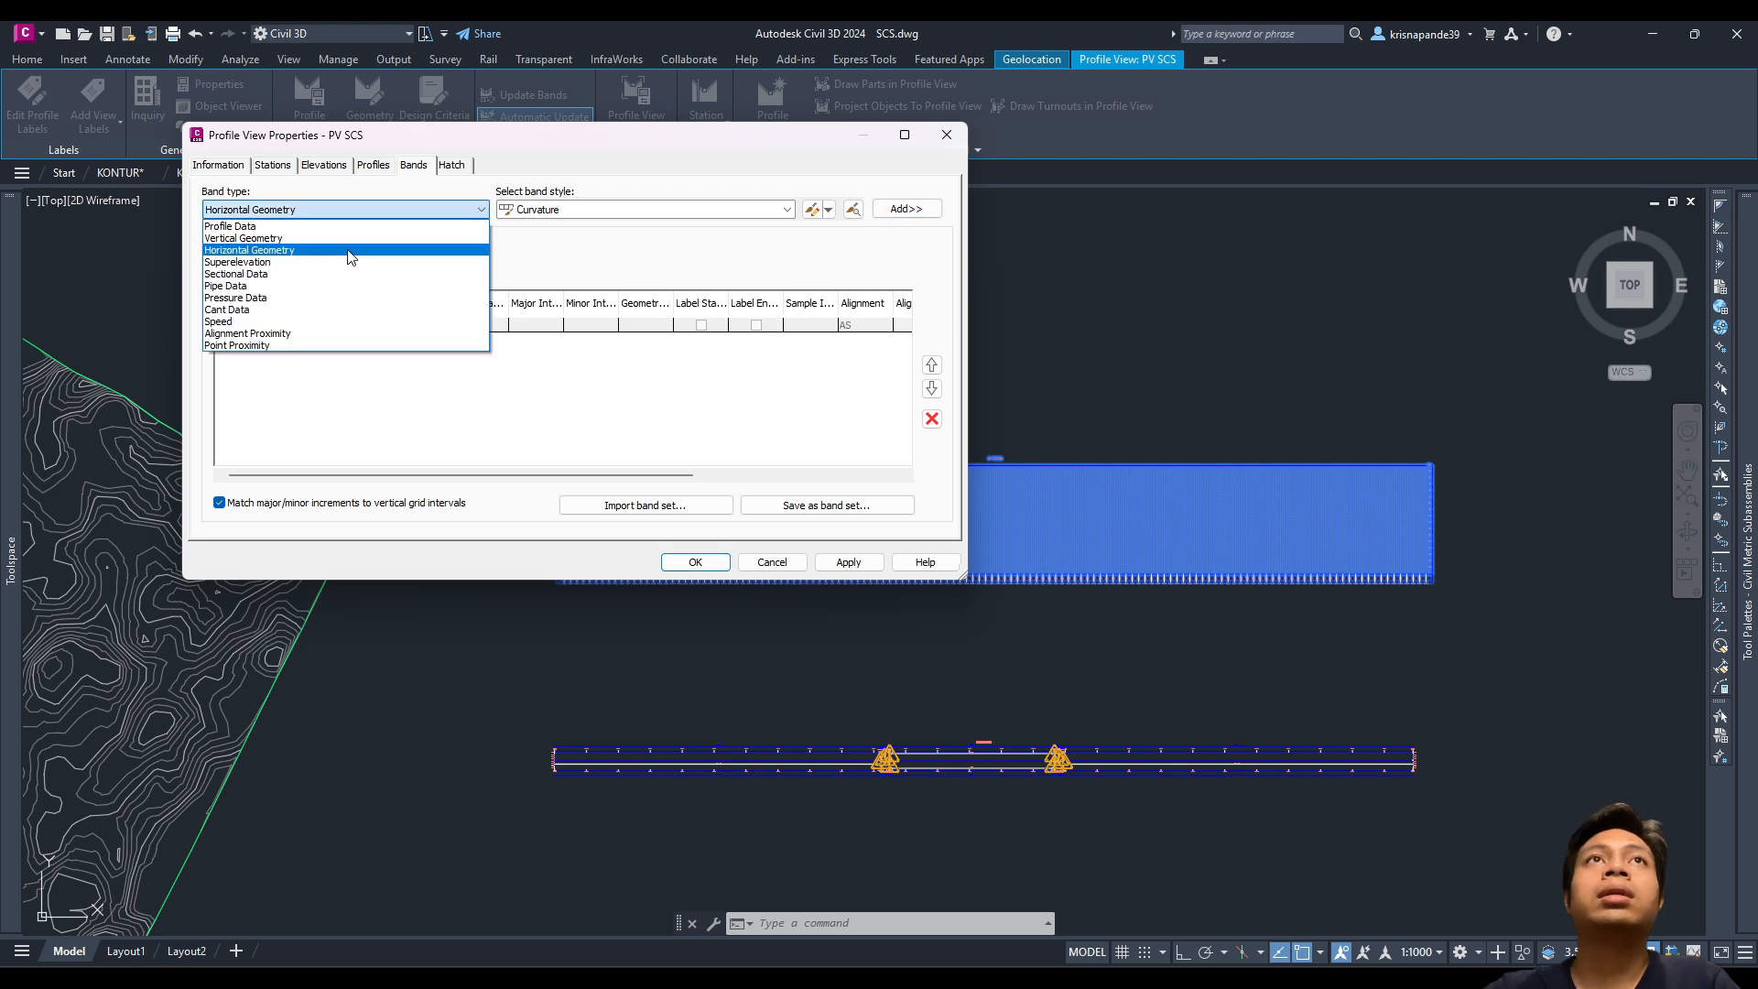
pyautogui.click(345, 263)
pyautogui.click(905, 209)
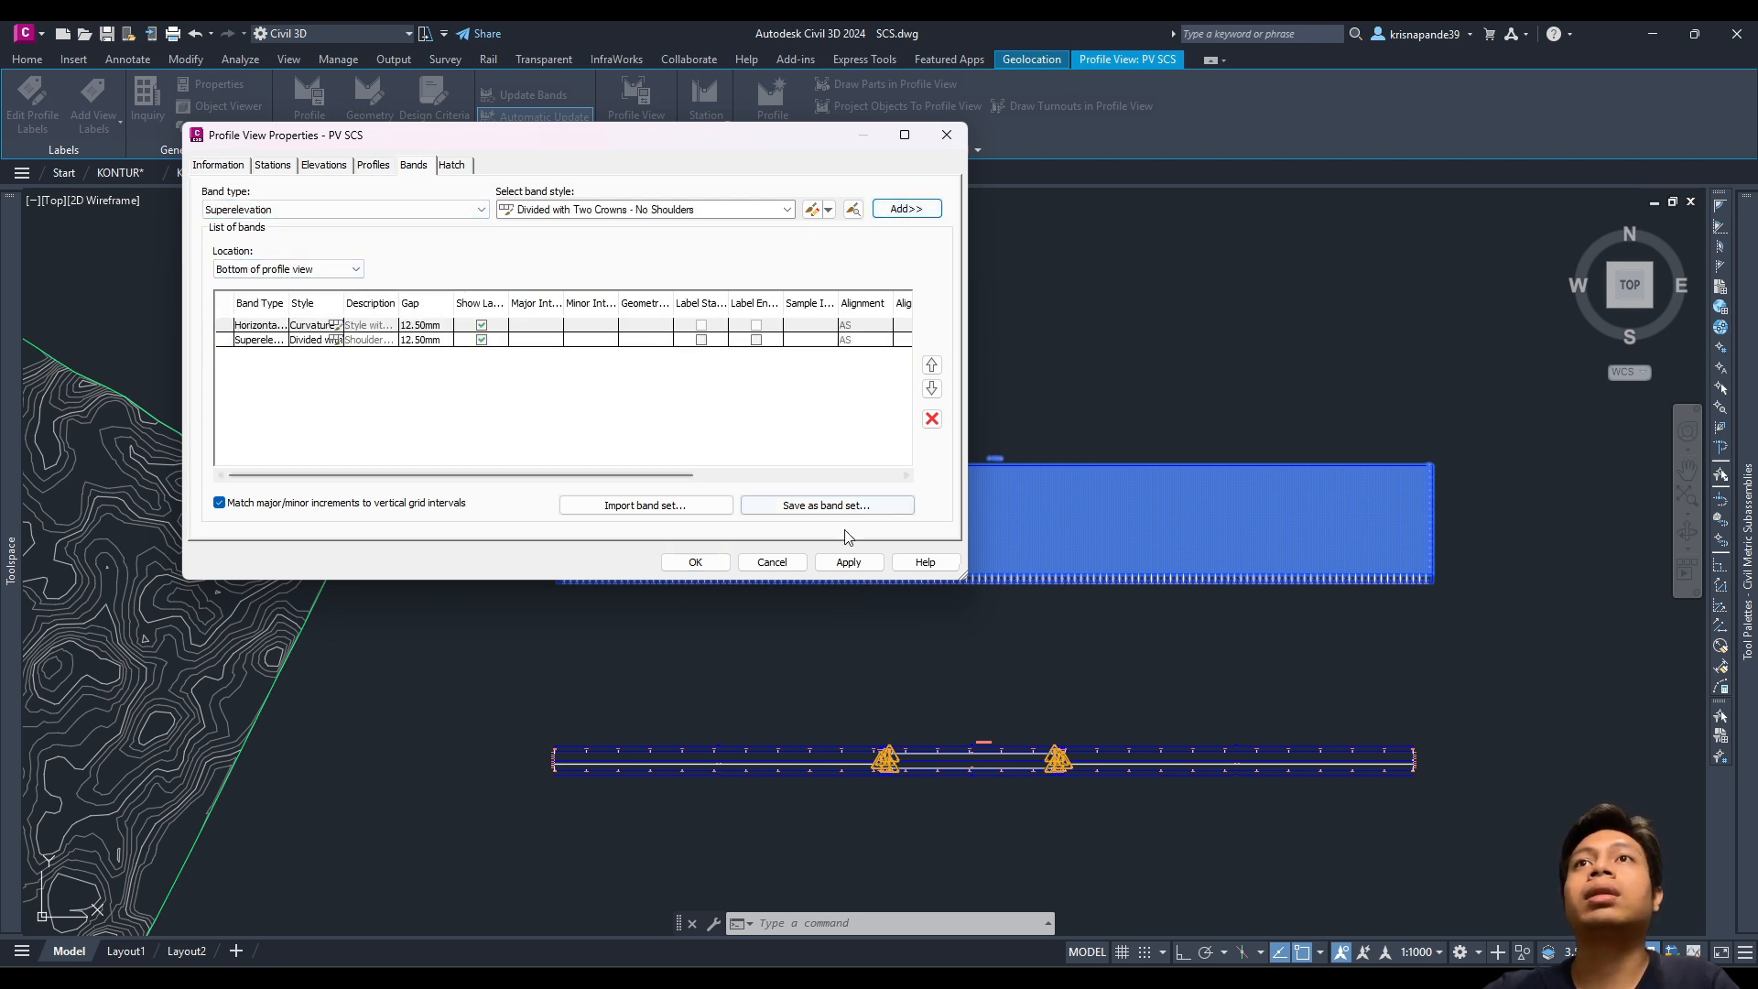
pyautogui.click(848, 561)
pyautogui.moveTo(598, 214); pyautogui.dragTo(1042, 467)
pyautogui.click(926, 870)
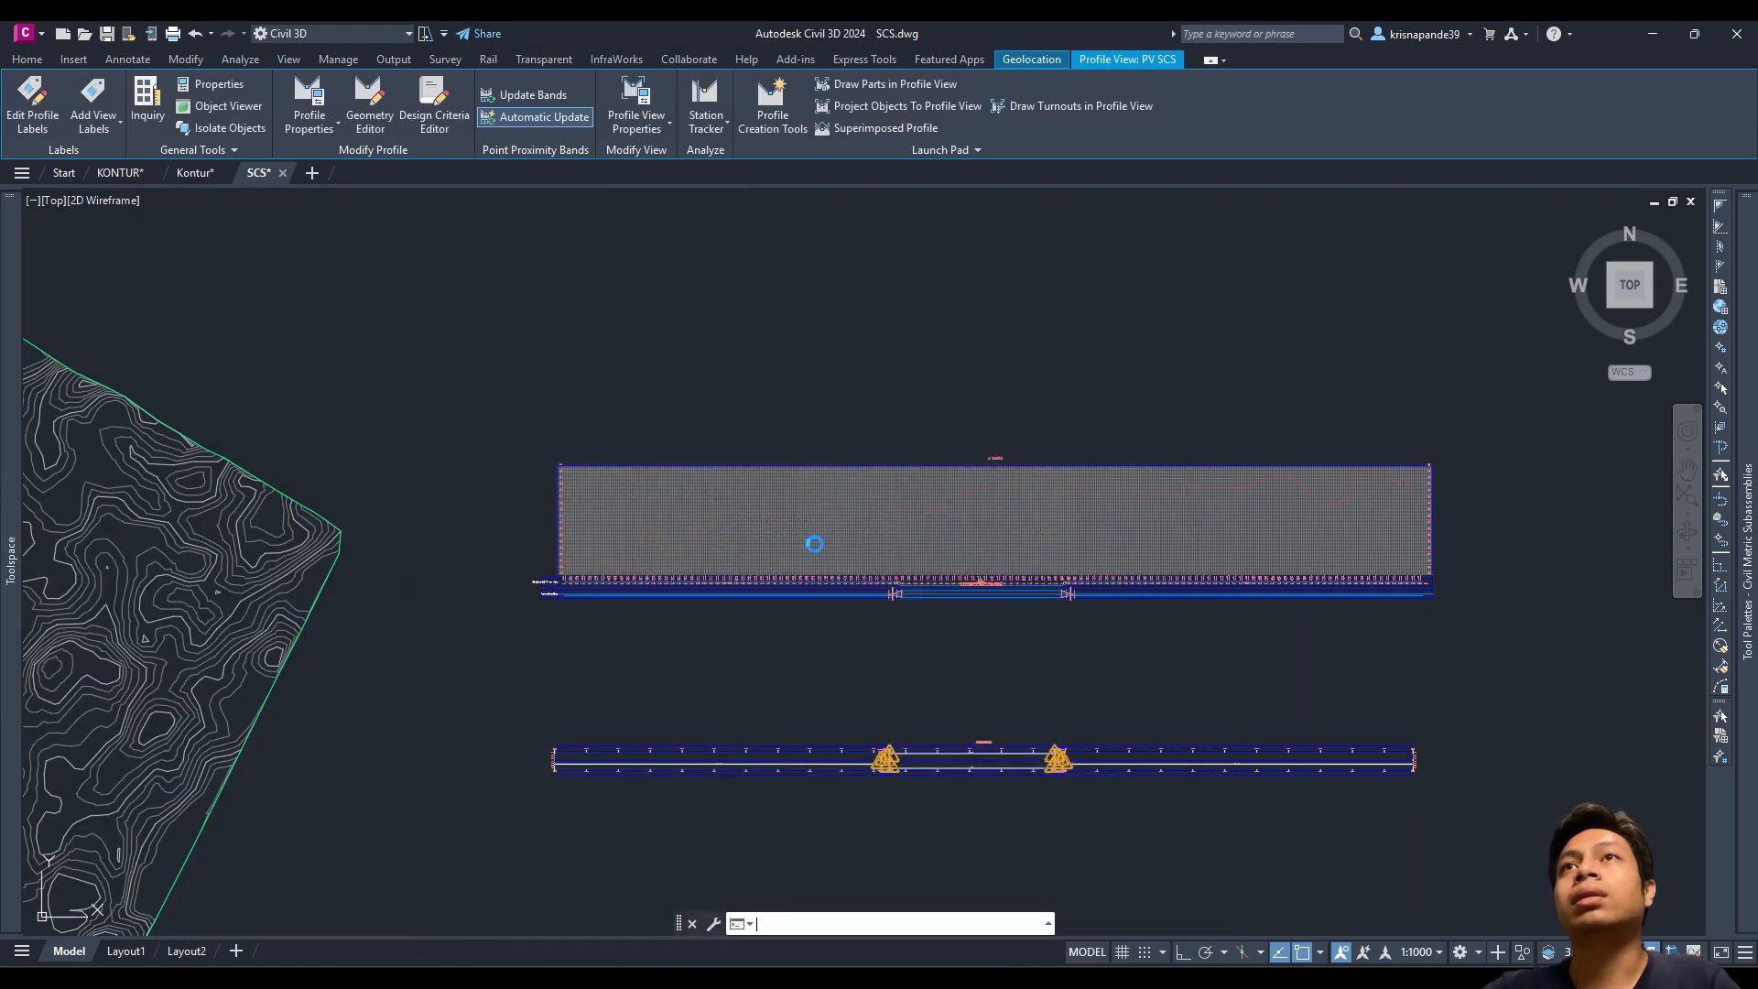
# Step: Start a vertical construction line with XL and the Ver option, then cancel it
pyautogui.scroll(4, 838, 568)
pyautogui.scroll(-2, 848, 568)
pyautogui.press('Escape')
pyautogui.scroll(-2, 943, 531)
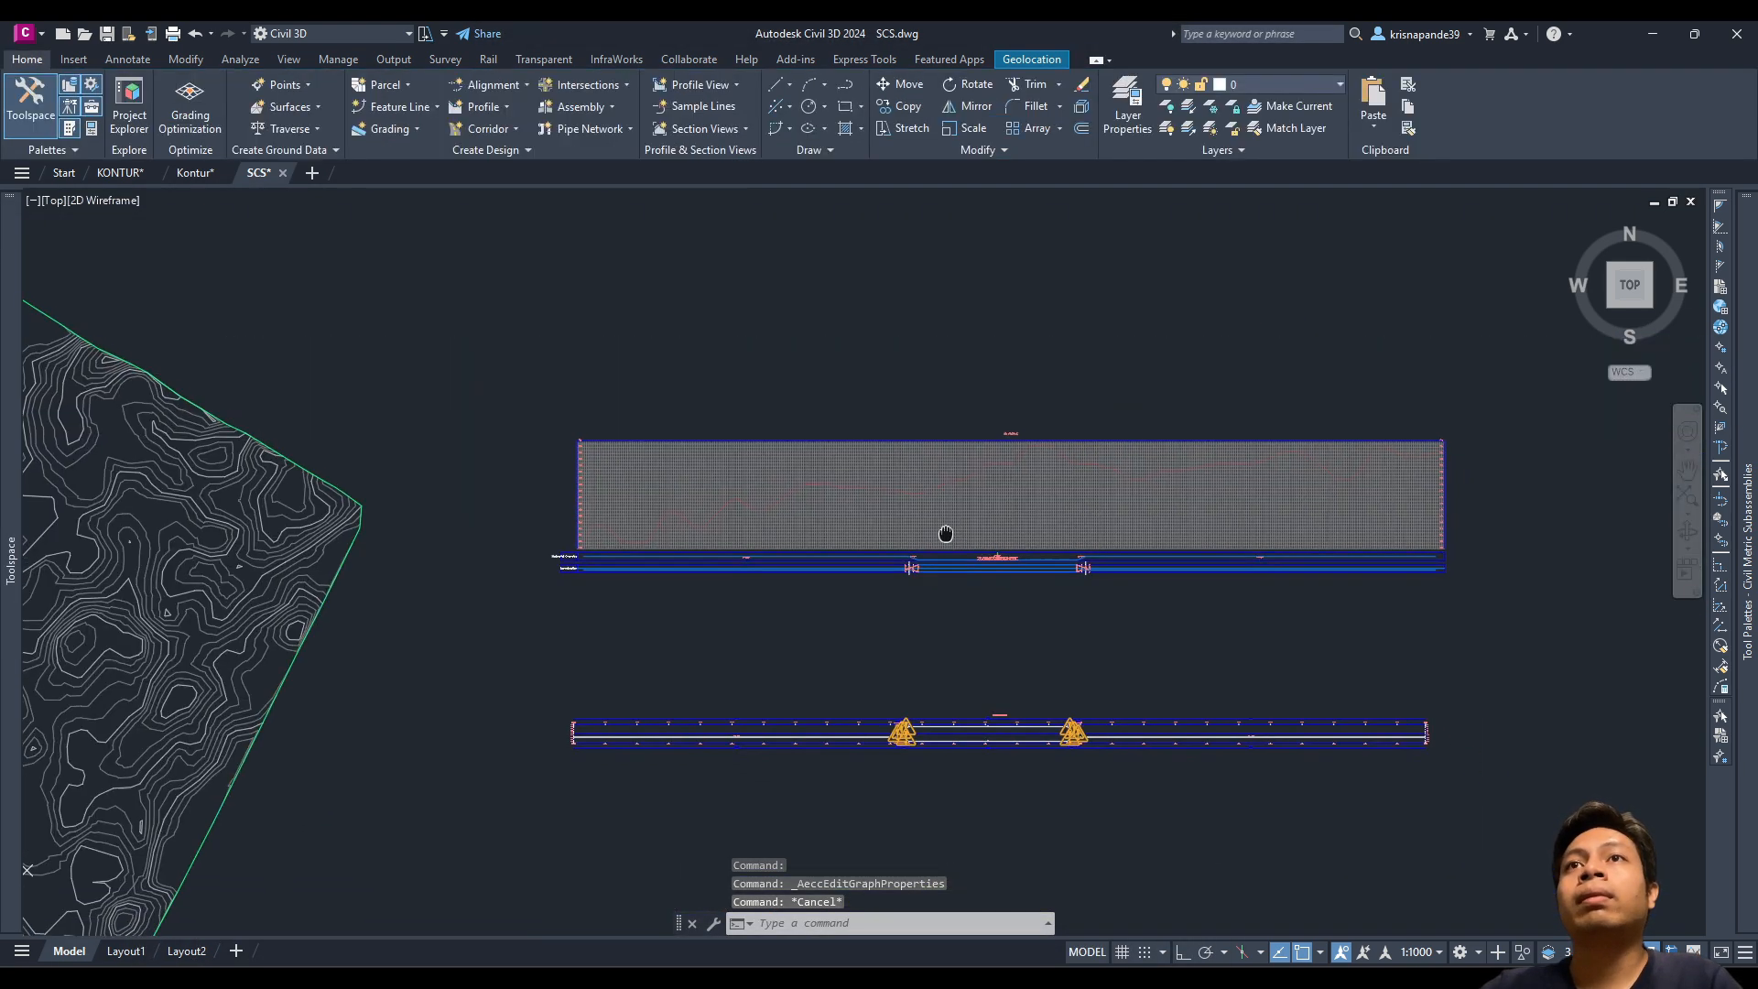
pyautogui.write('XL')
pyautogui.press('Return')
pyautogui.write('v')
pyautogui.press('Return')
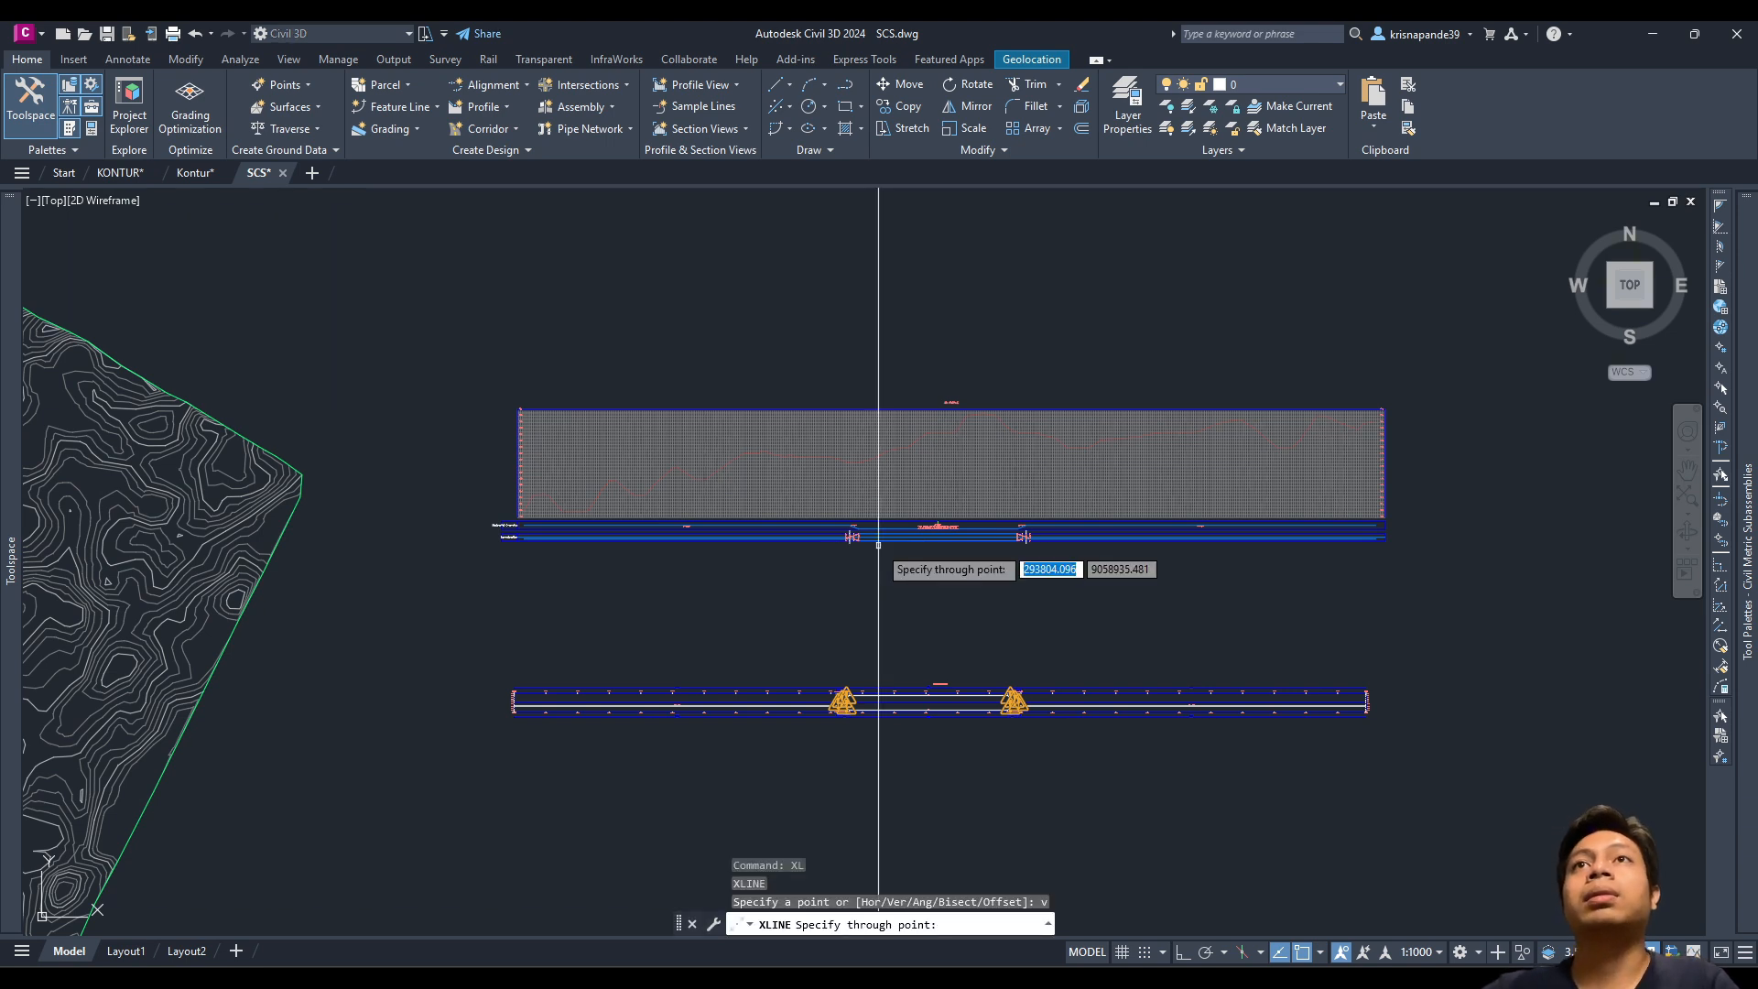
pyautogui.scroll(4, 512, 669)
pyautogui.scroll(6, 549, 815)
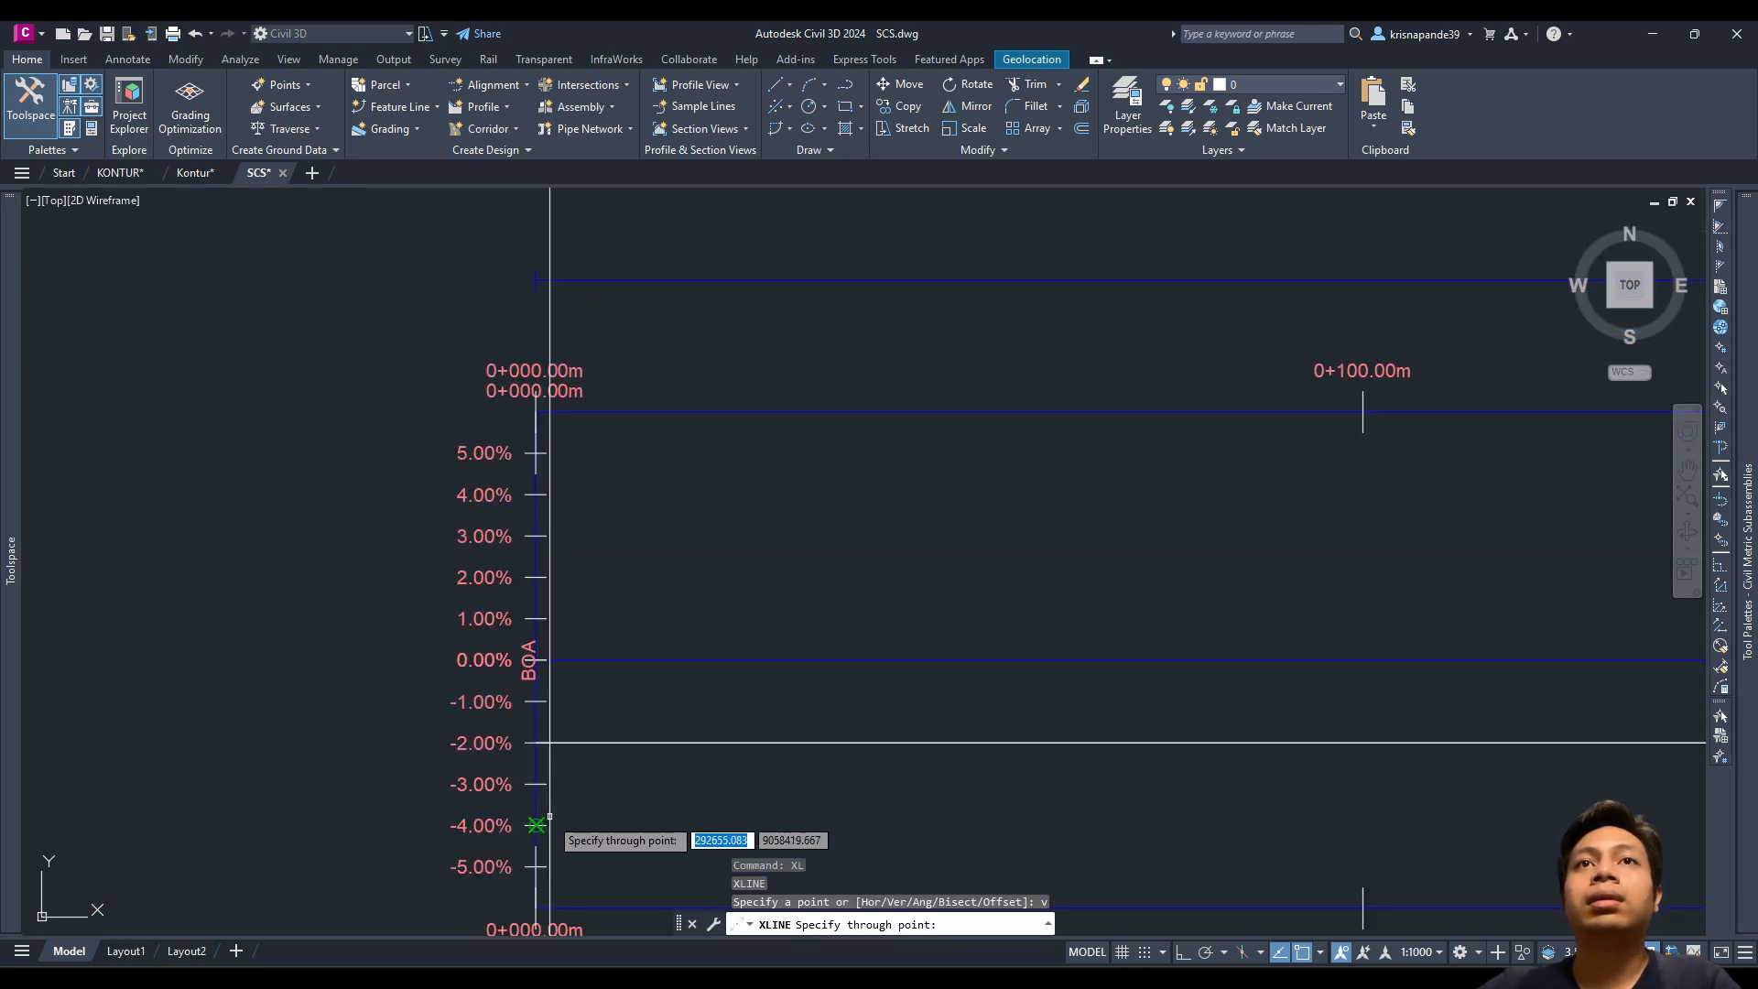
pyautogui.scroll(-4, 533, 820)
pyautogui.scroll(5, 533, 699)
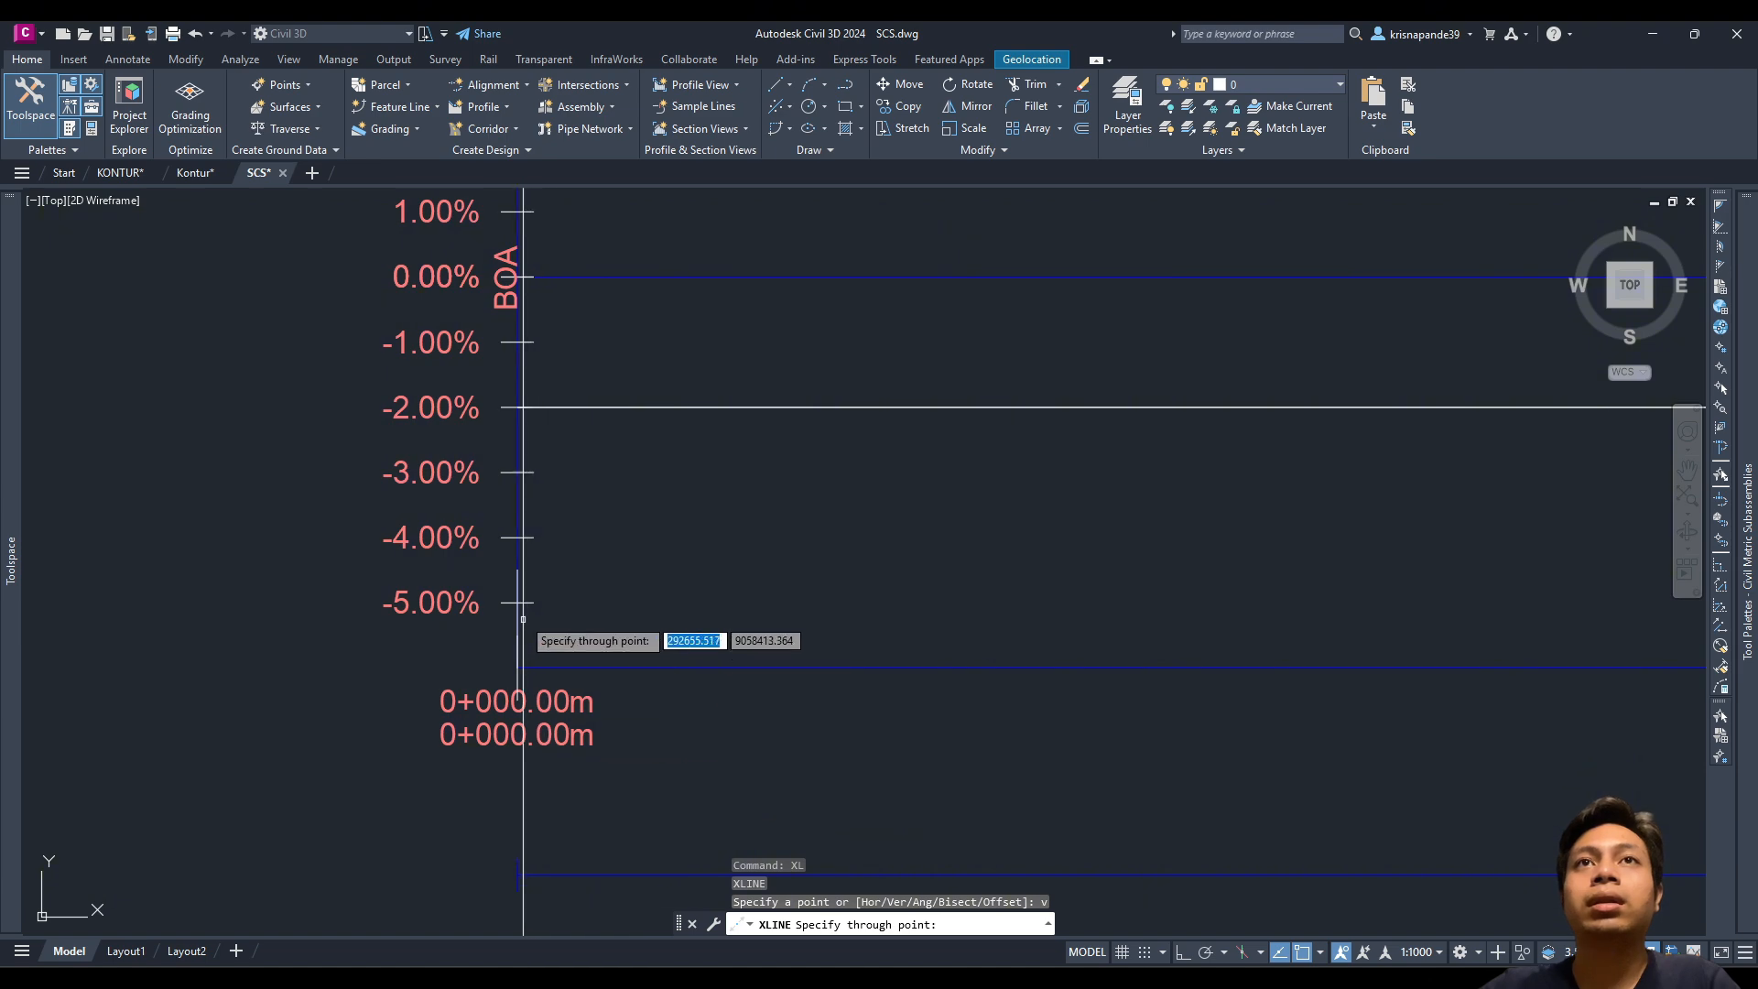
pyautogui.scroll(-9, 747, 517)
pyautogui.scroll(-4, 749, 641)
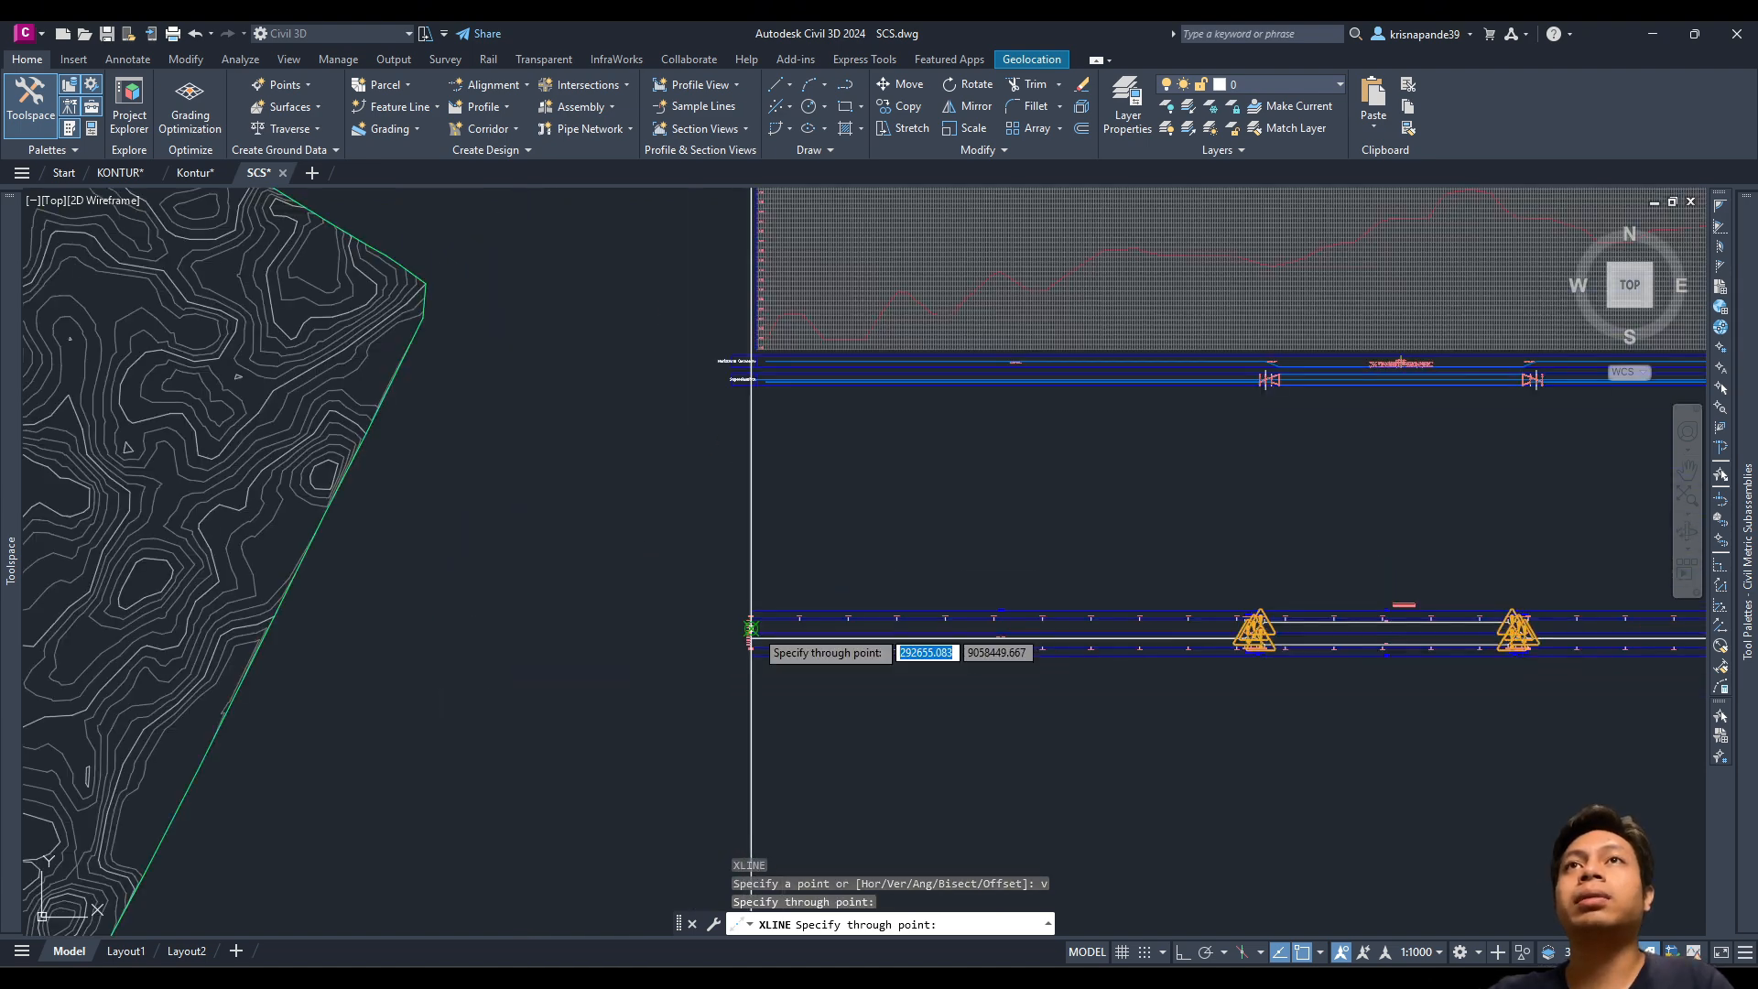
pyautogui.scroll(5, 749, 650)
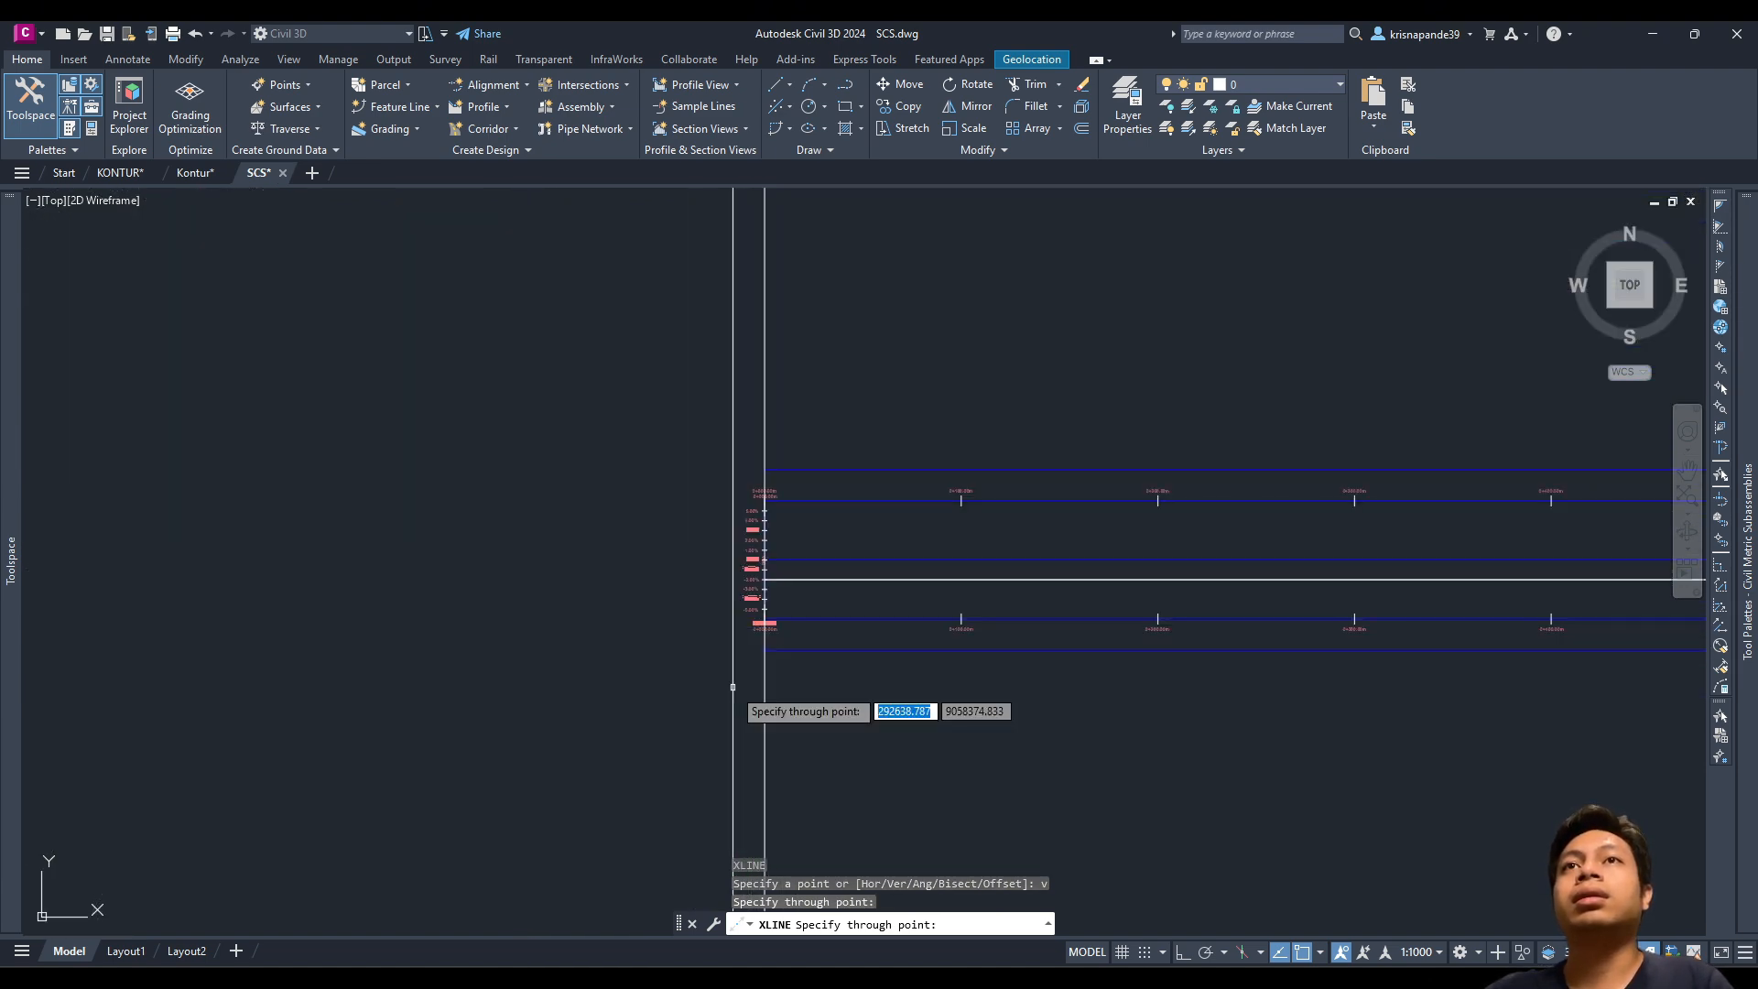
pyautogui.scroll(-3, 806, 549)
pyautogui.press('Escape')
# Step: Window-select the PV SCS profile view together with its bands
pyautogui.scroll(-6, 820, 549)
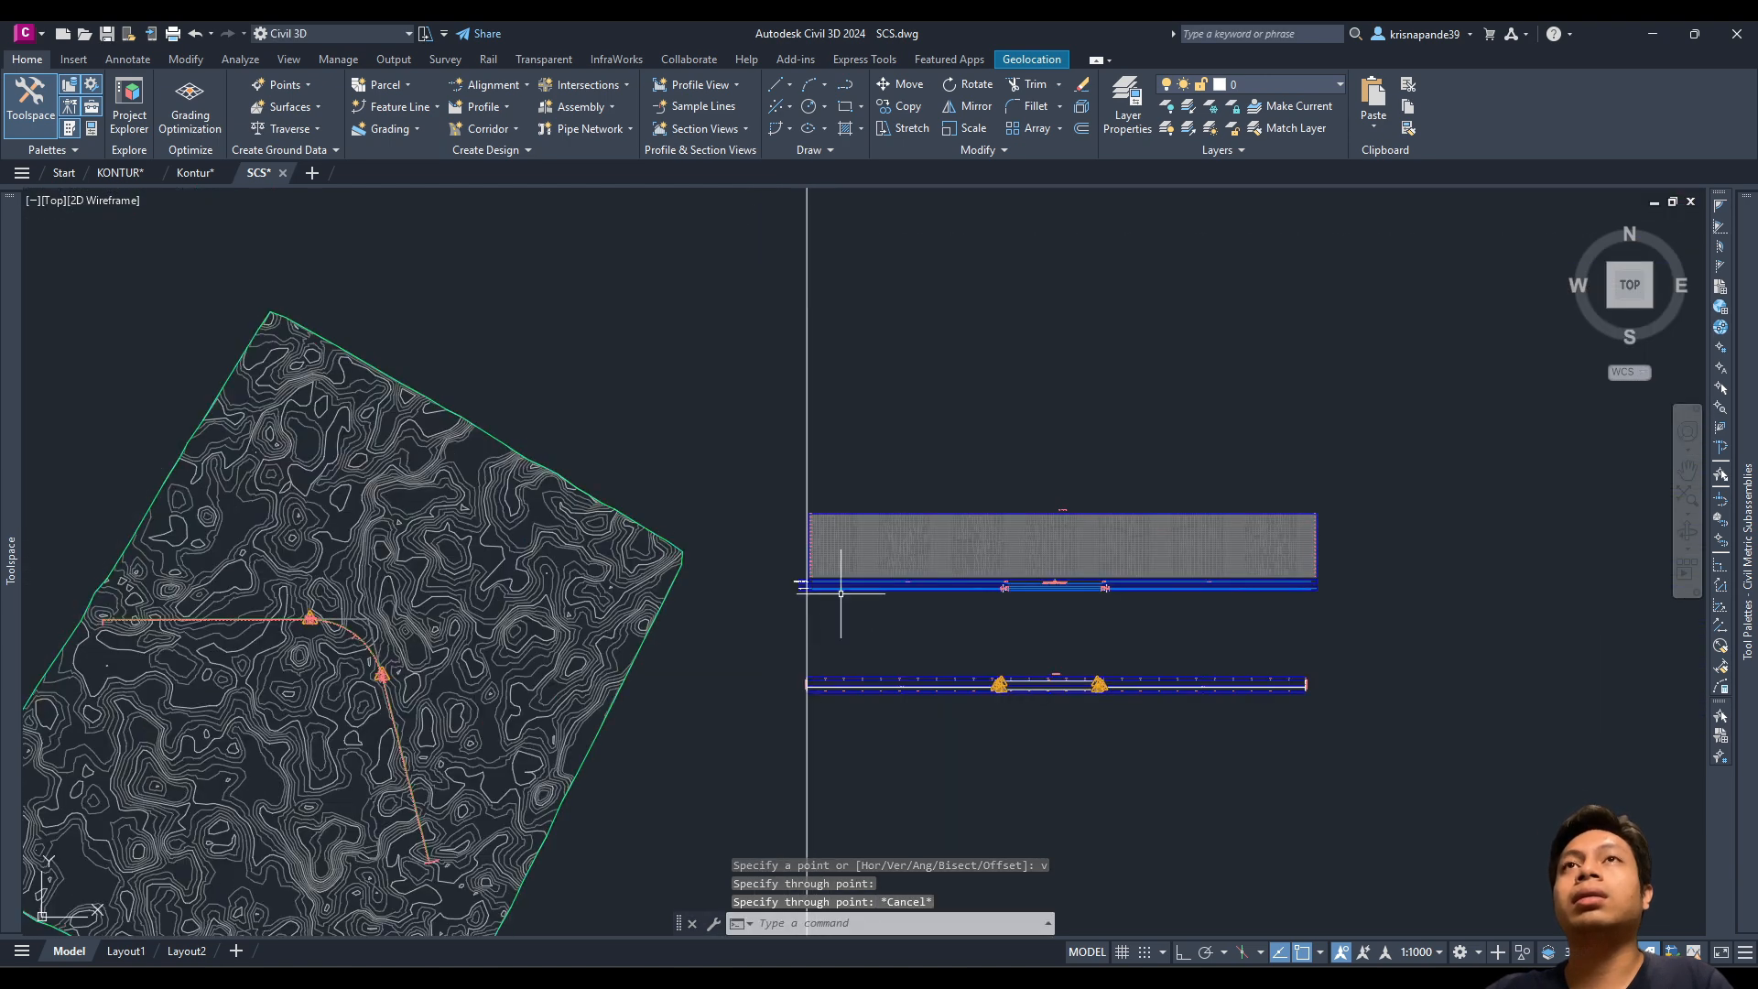
pyautogui.scroll(8, 824, 589)
pyautogui.click(871, 596)
pyautogui.click(837, 432)
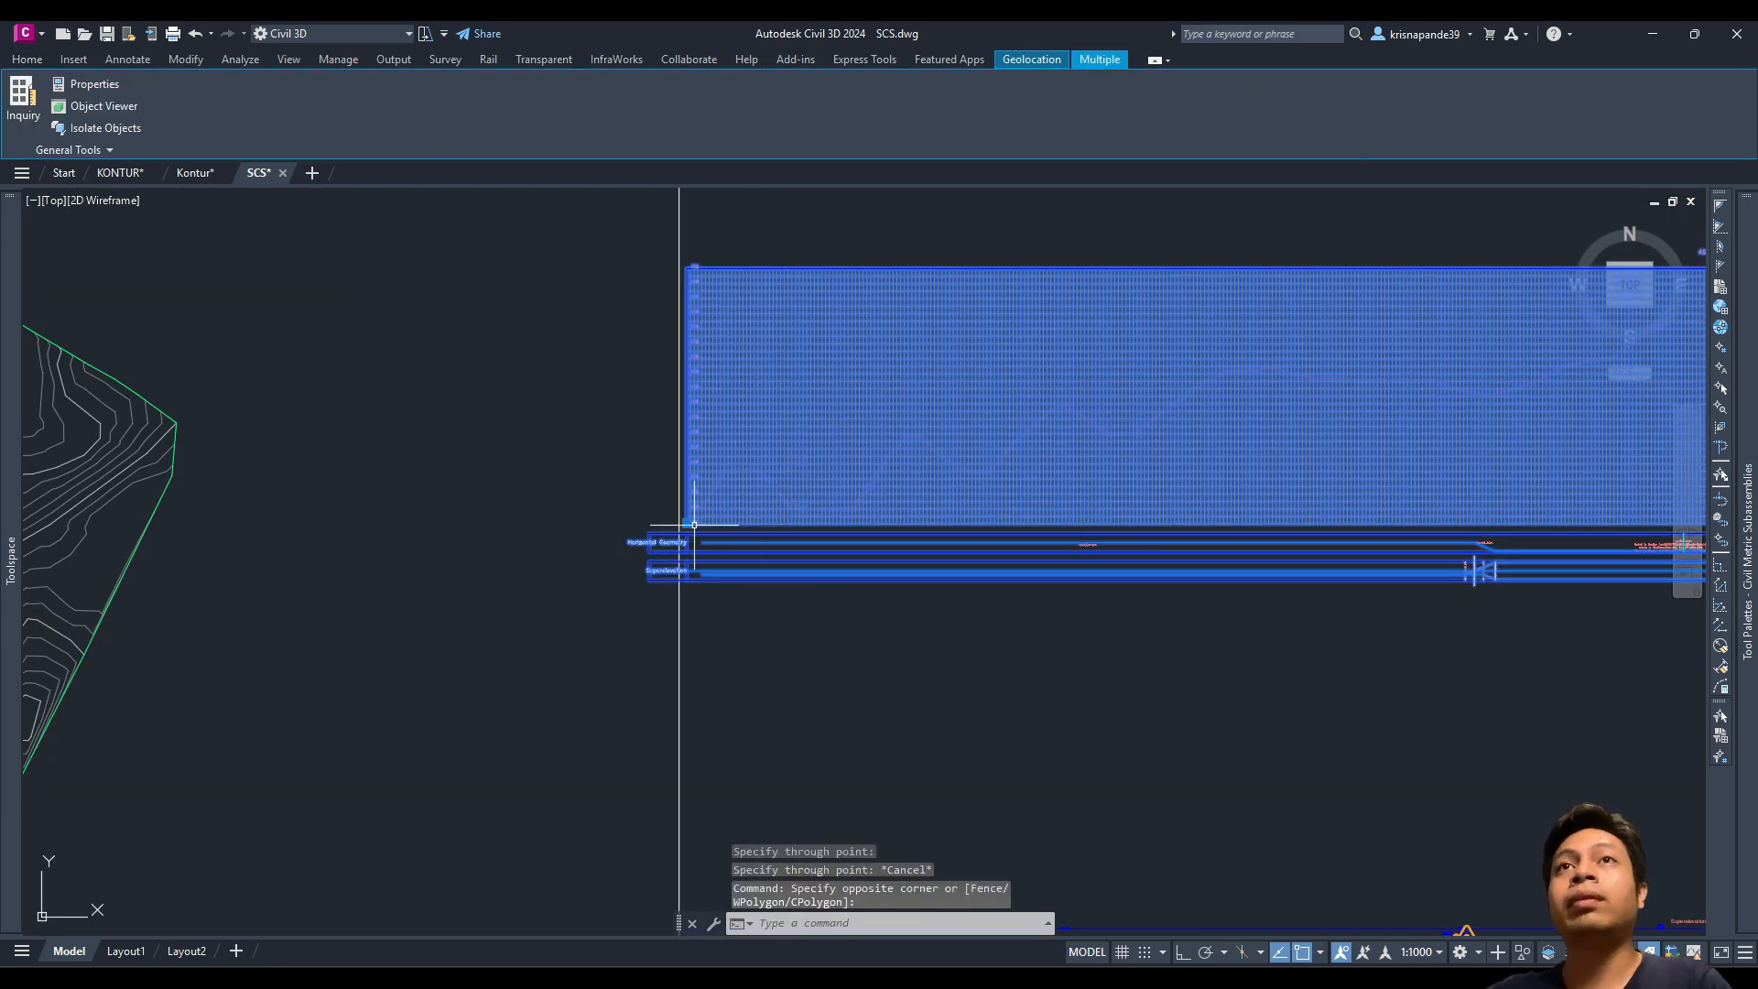
# Step: Begin a MOVE on the selected profile objects, cancel it, and select the PV SCS profile view
pyautogui.write('m')
pyautogui.press('Return')
pyautogui.scroll(4, 723, 549)
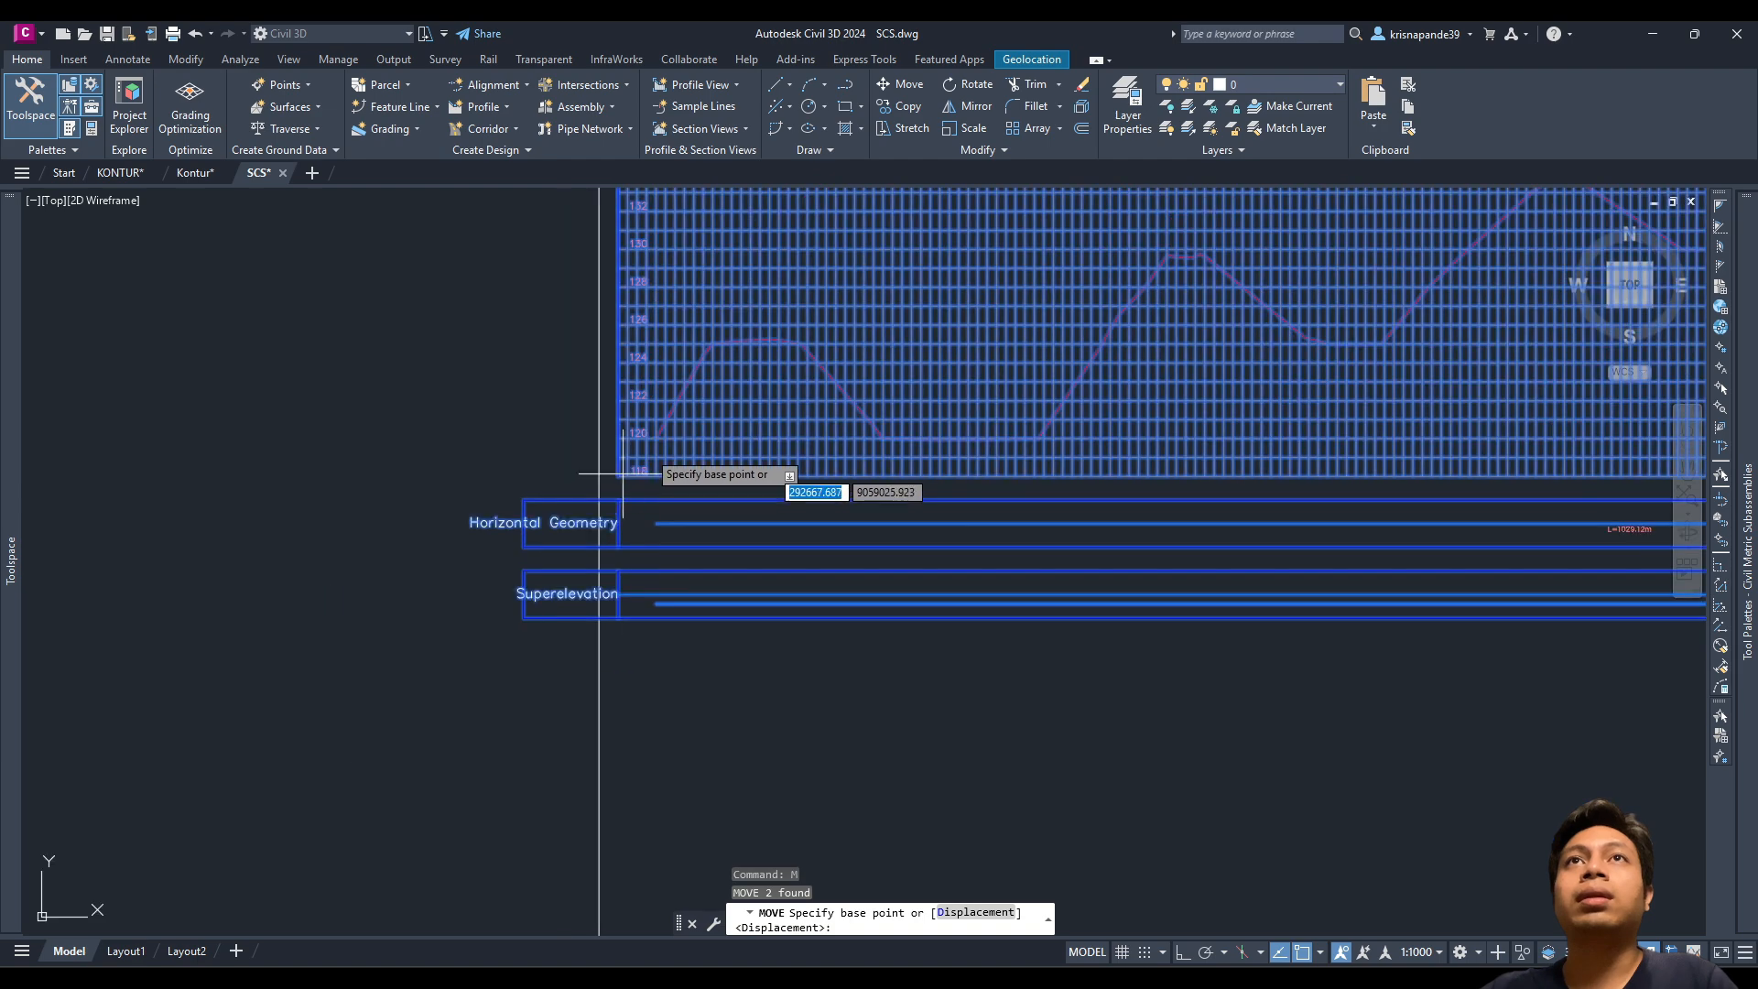
pyautogui.scroll(-5, 599, 475)
pyautogui.scroll(5, 655, 440)
pyautogui.scroll(-5, 943, 463)
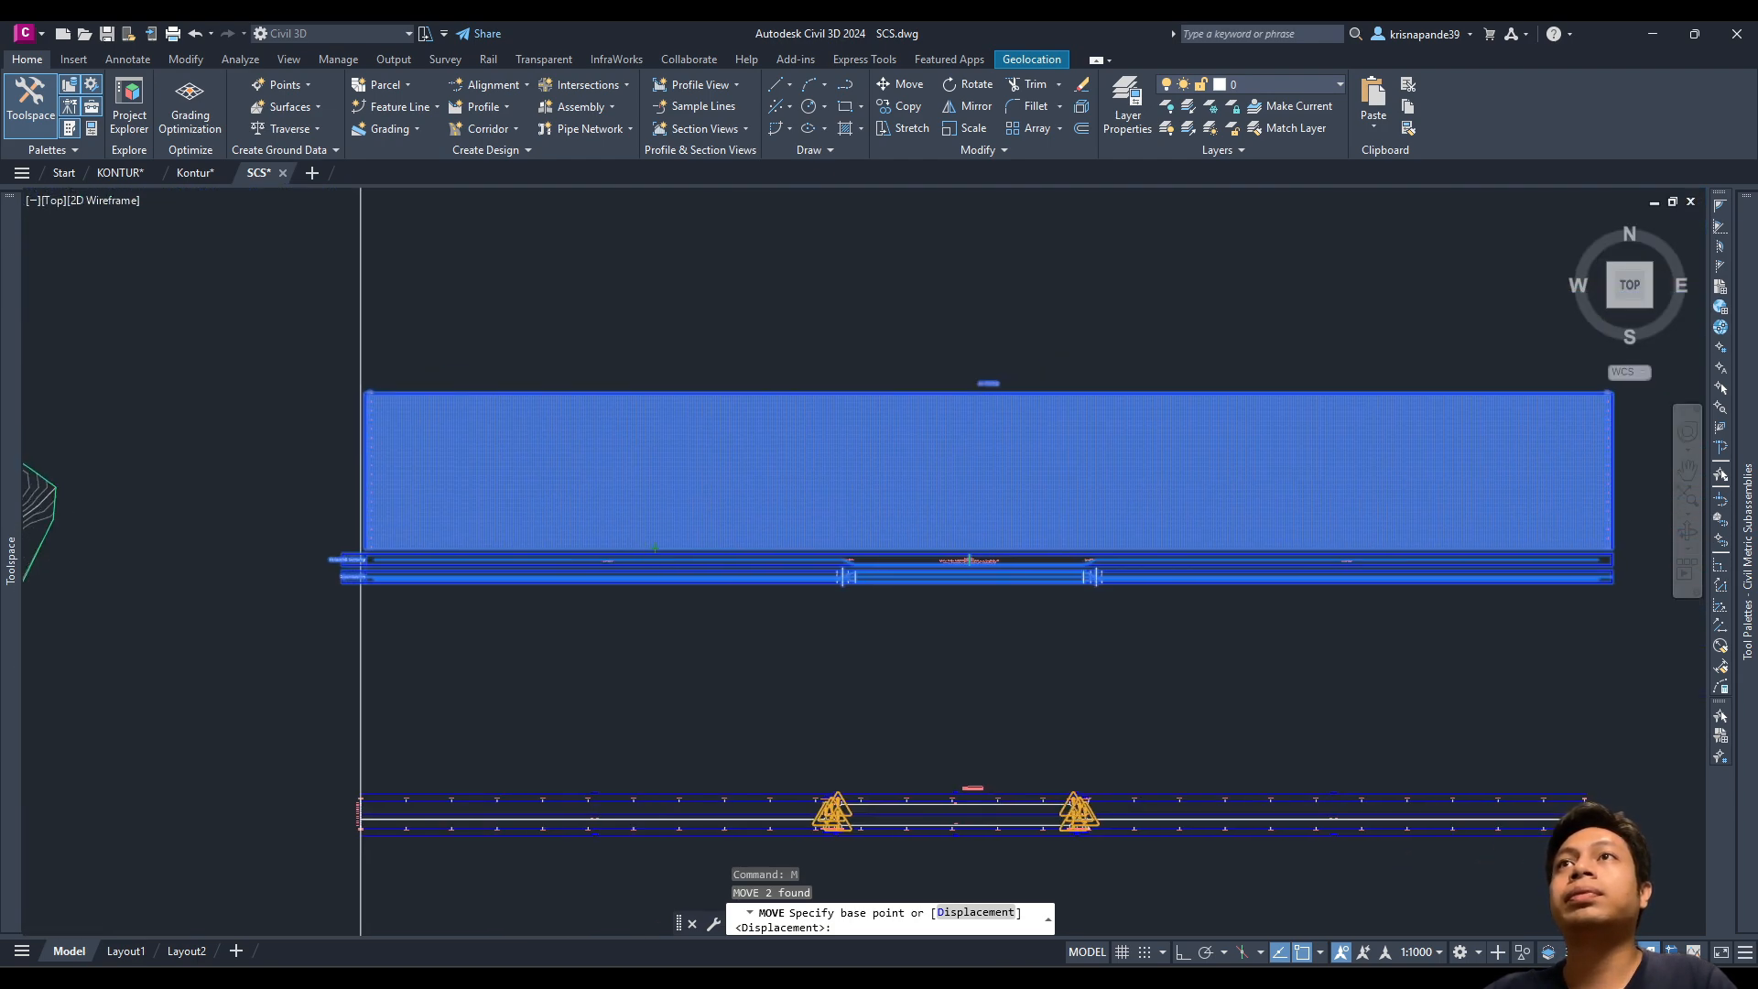
pyautogui.scroll(5, 1014, 471)
pyautogui.scroll(-5, 700, 687)
pyautogui.moveTo(673, 673); pyautogui.dragTo(1041, 501, button='middle')
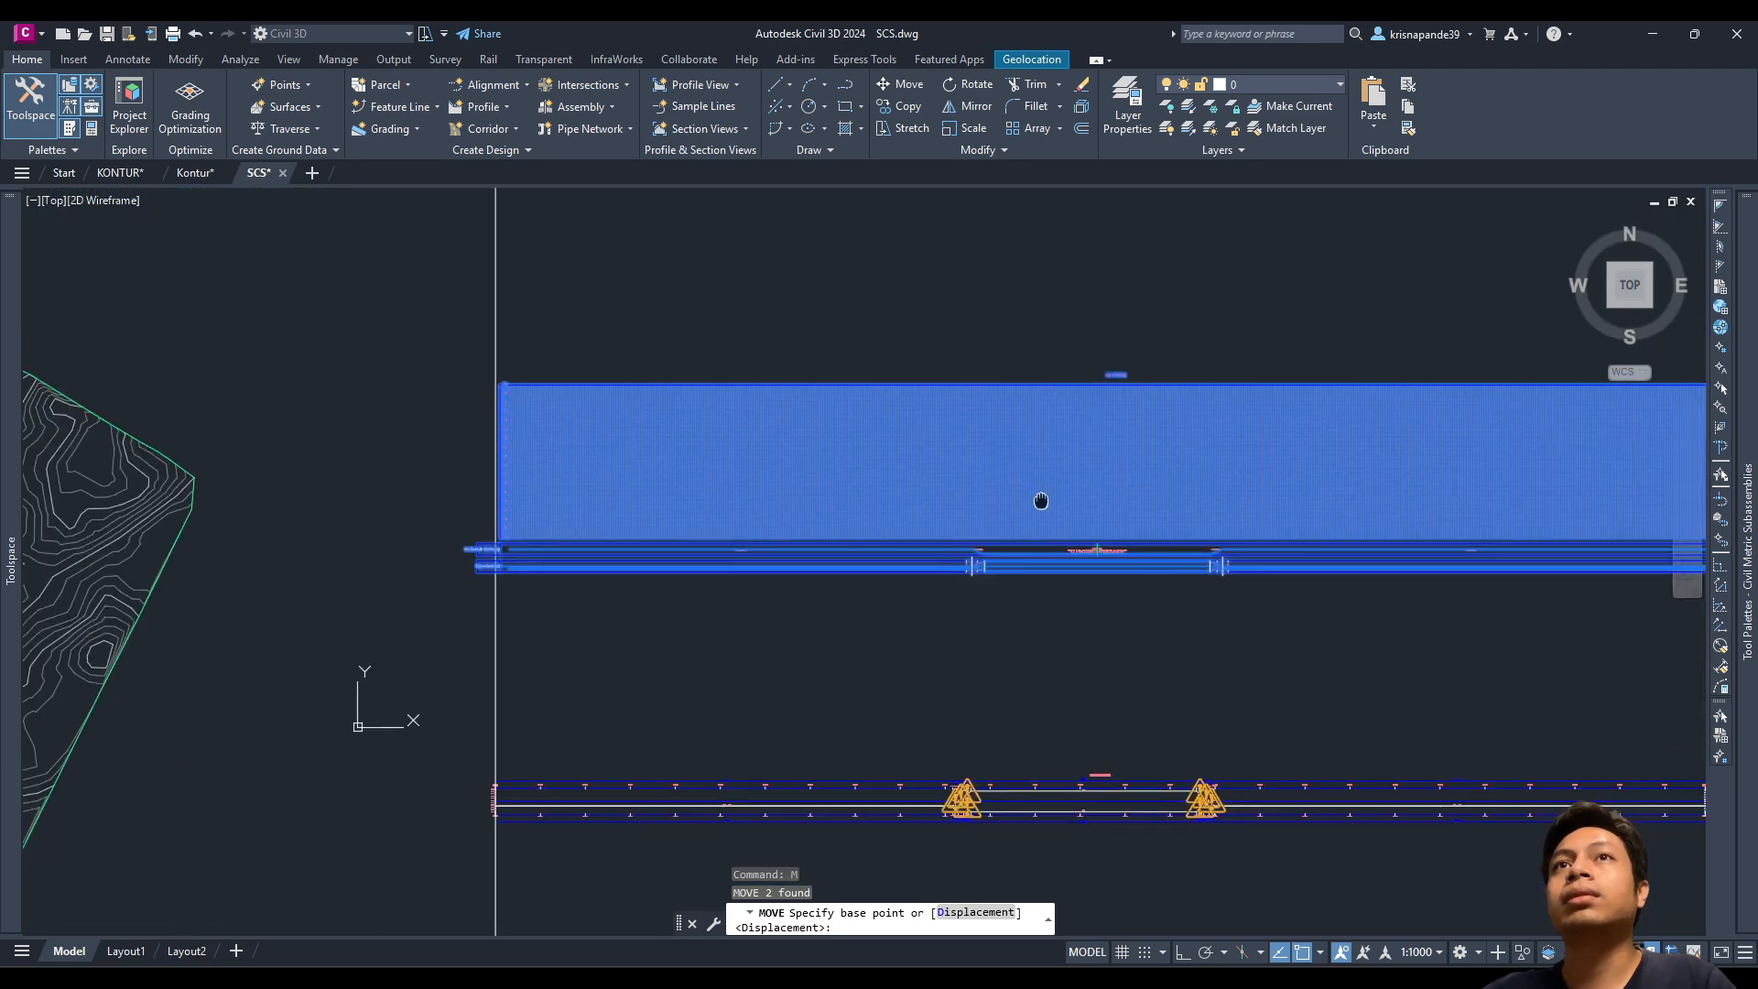
pyautogui.press('Escape')
pyautogui.click(722, 445)
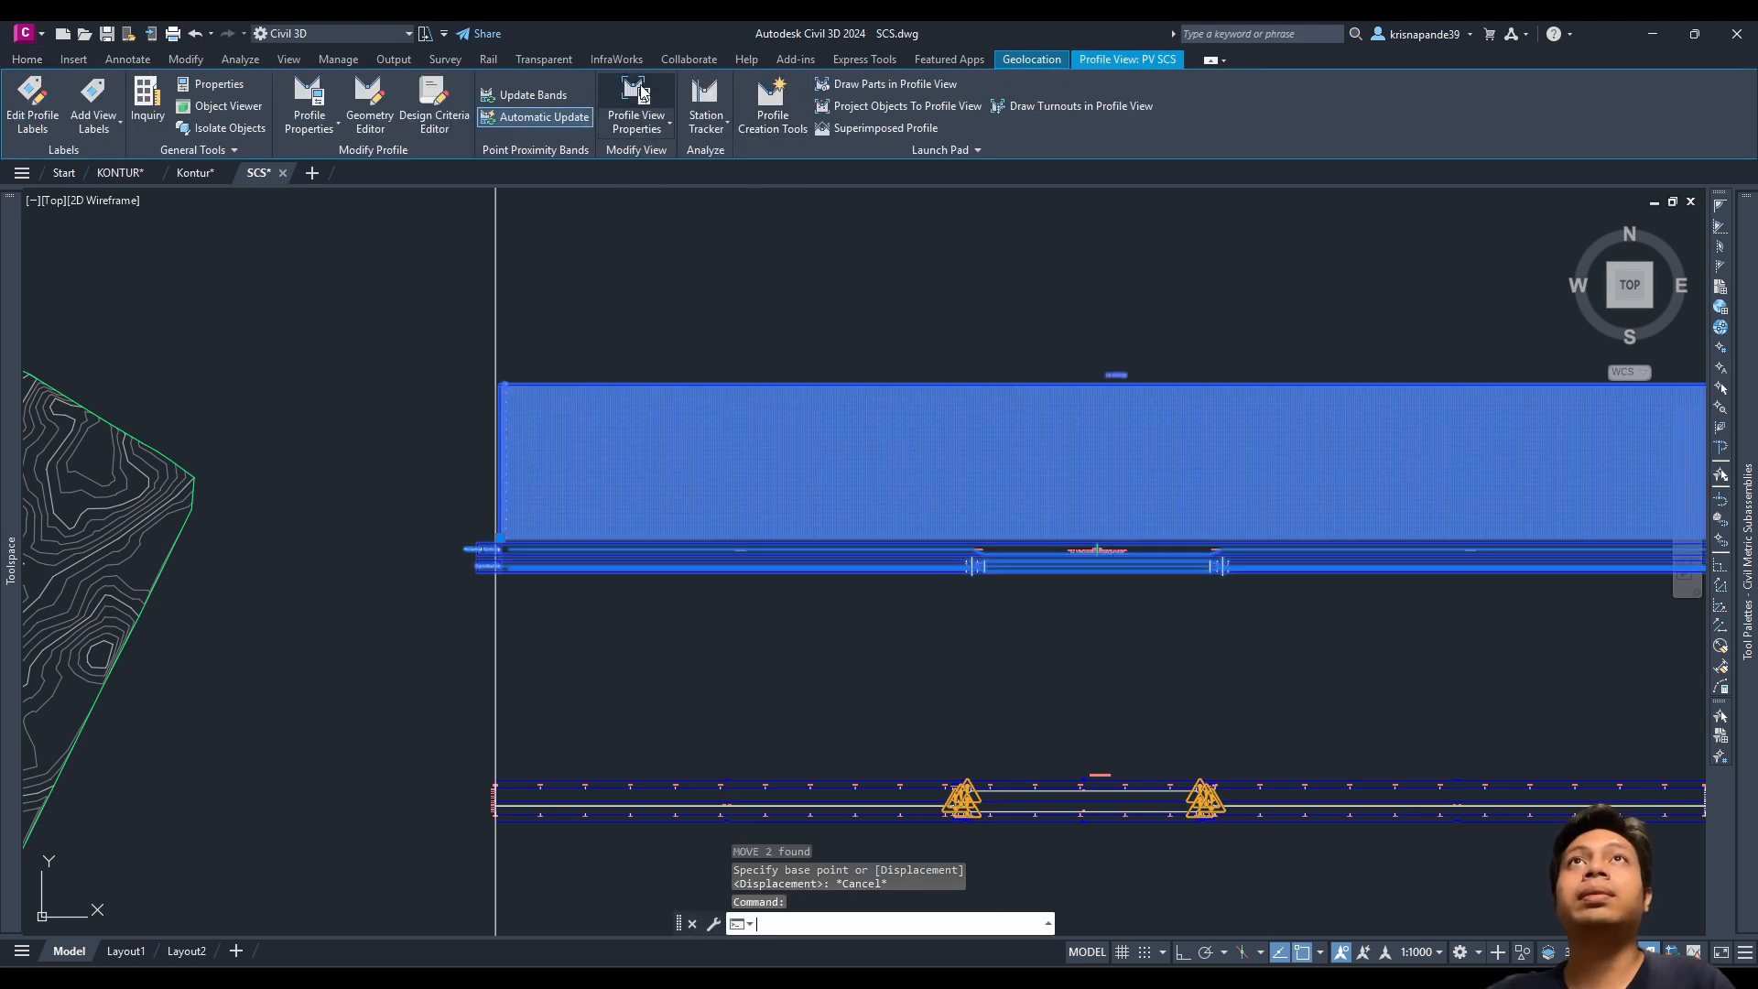
# Step: Review the Profile Data, Horizontal Geometry and Superelevation band rows, widen Band Type, and confirm
pyautogui.doubleClick(601, 396)
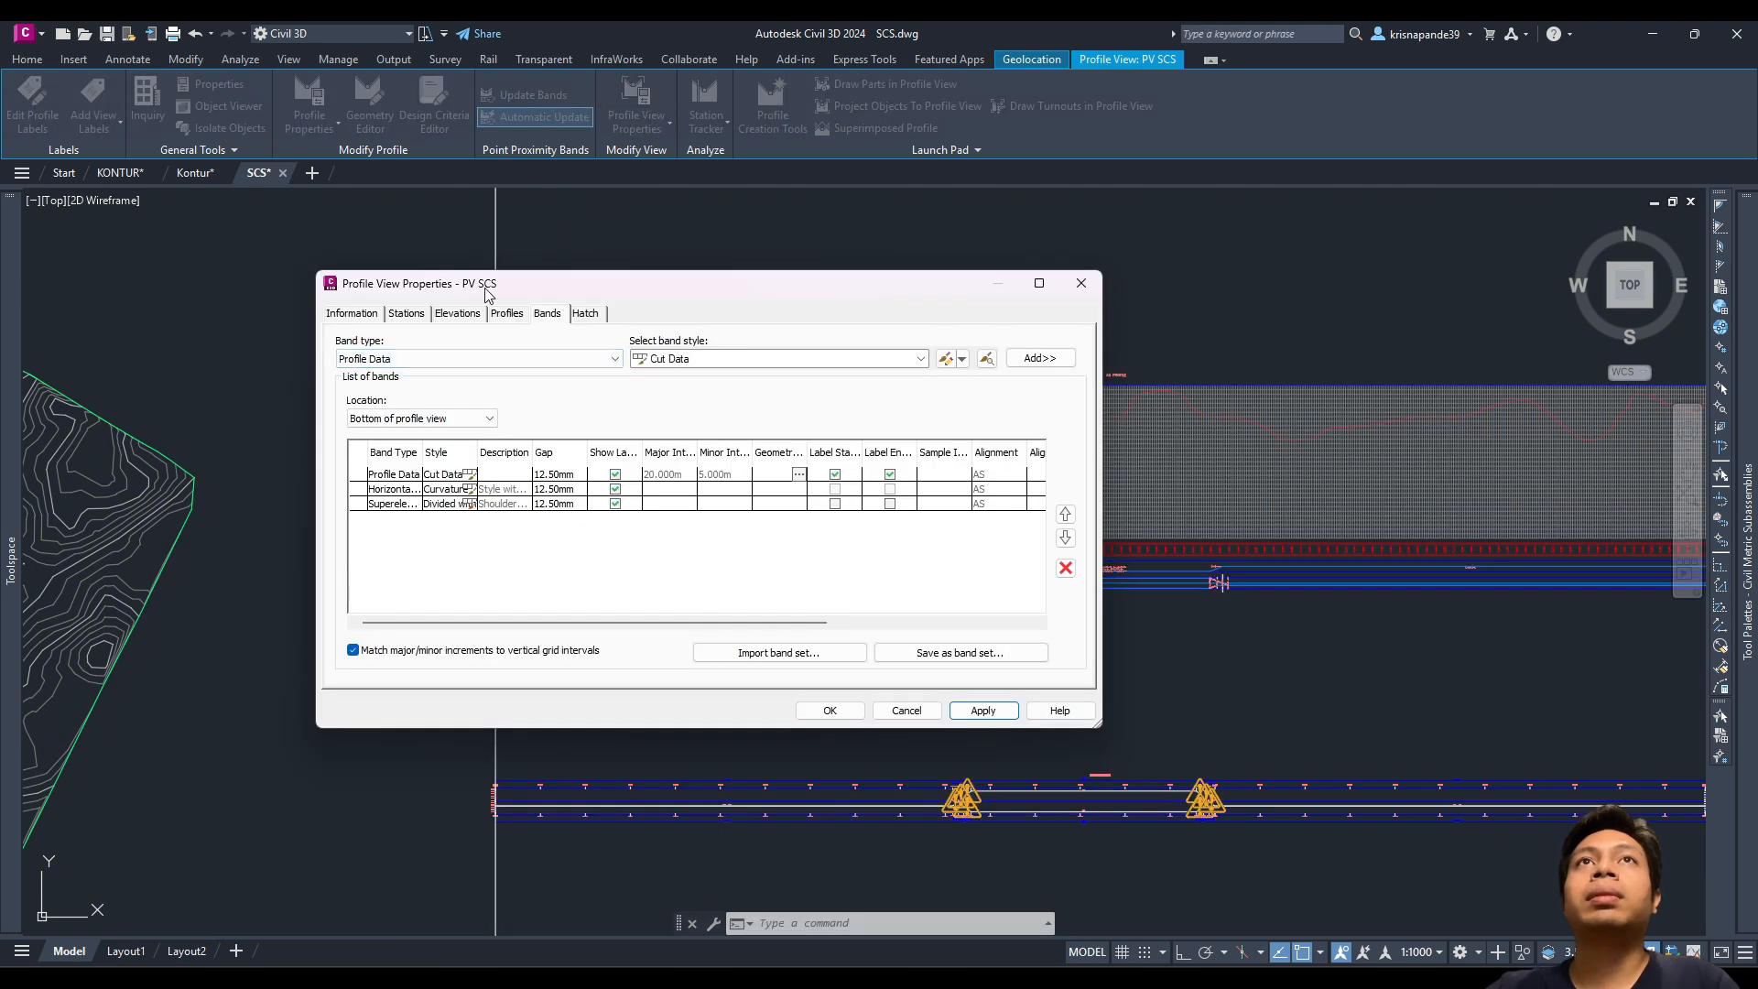
pyautogui.moveTo(486, 291); pyautogui.dragTo(478, 251)
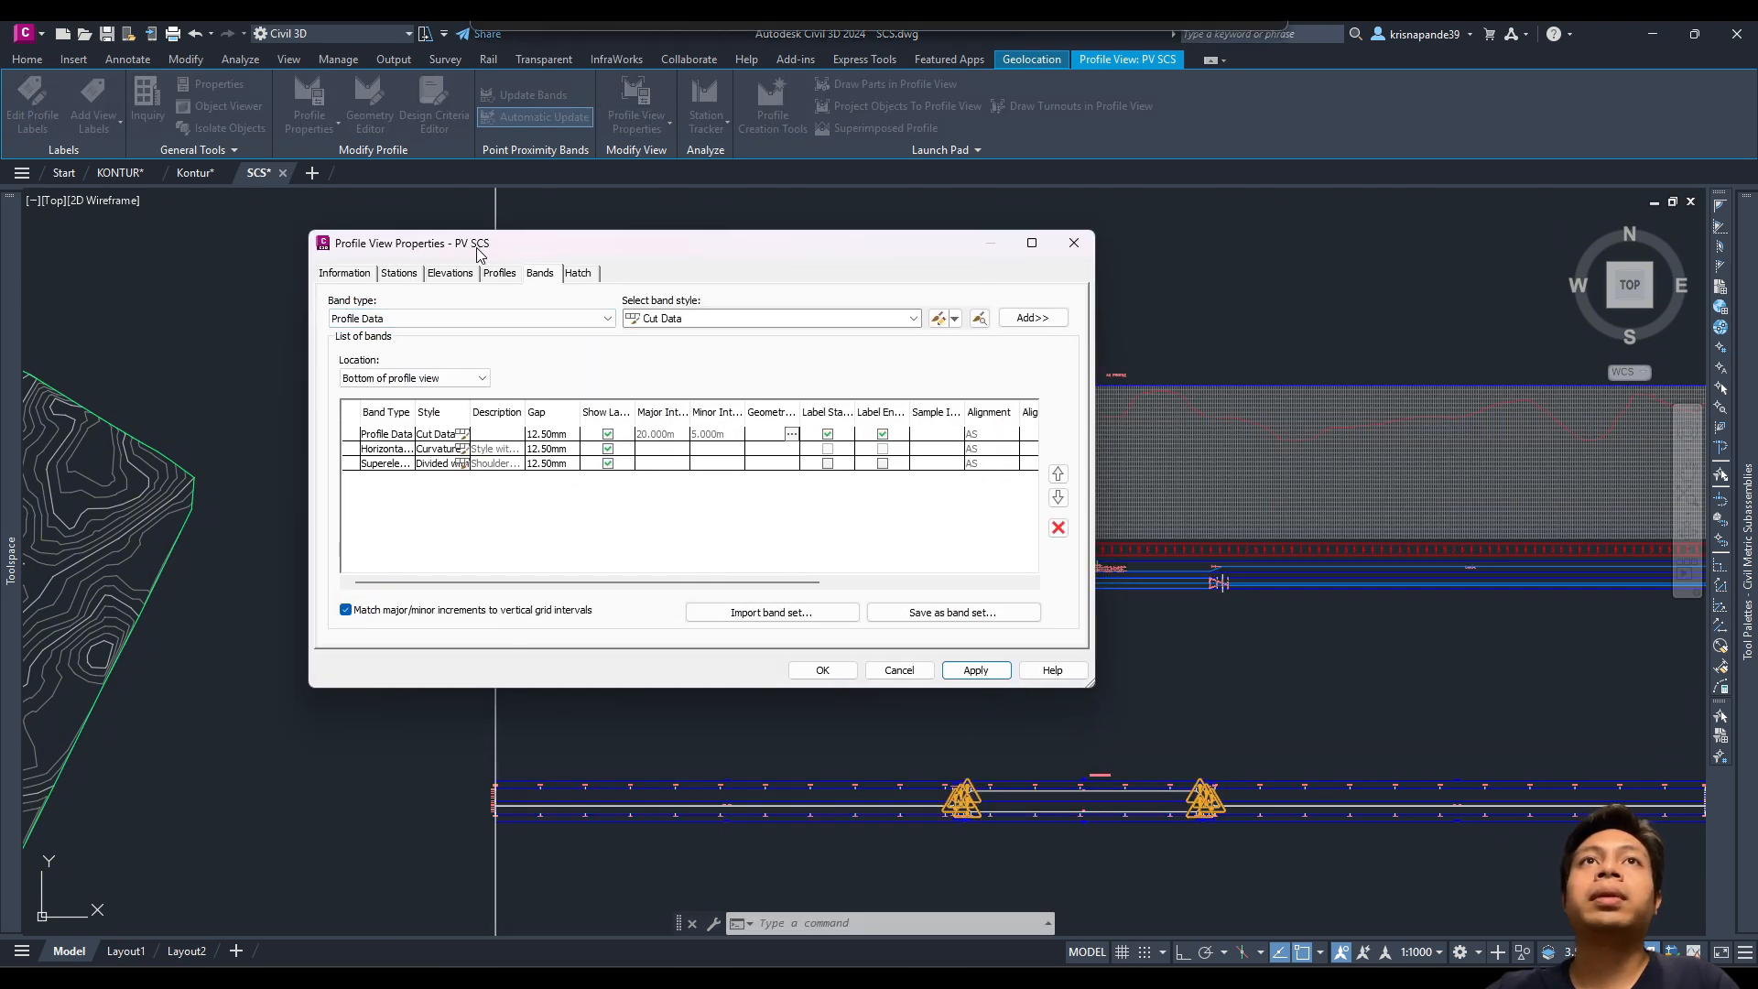
pyautogui.click(370, 437)
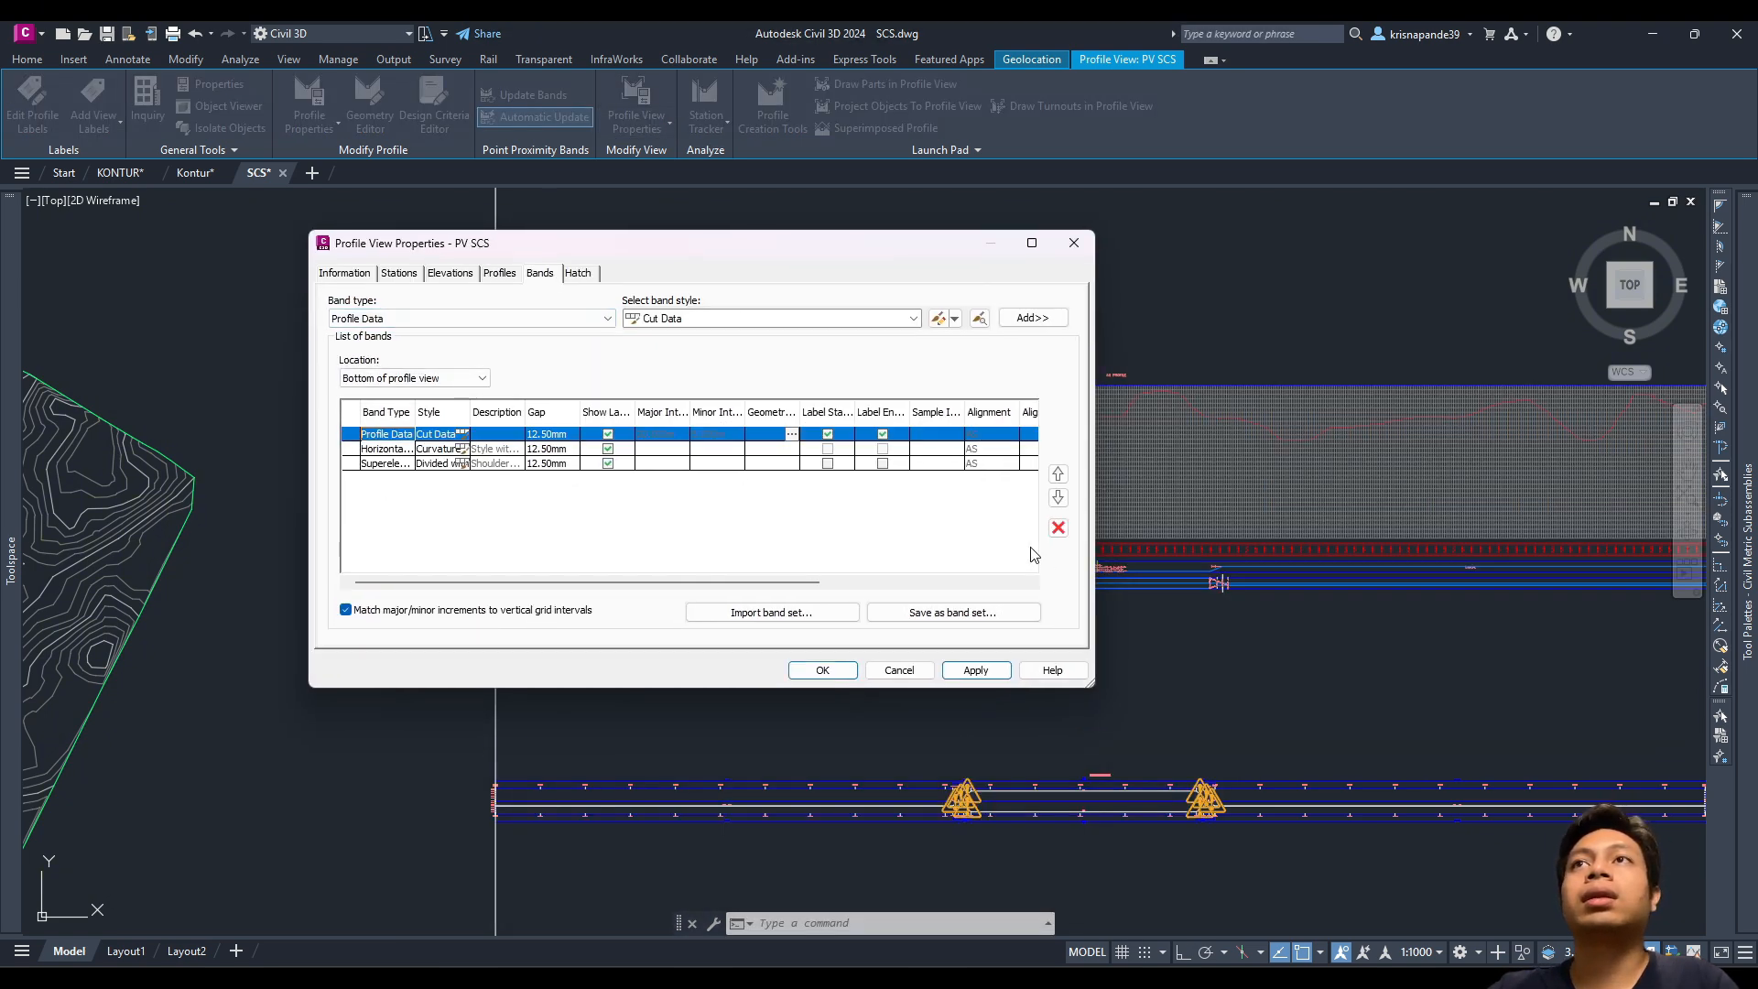
pyautogui.click(389, 450)
pyautogui.click(385, 434)
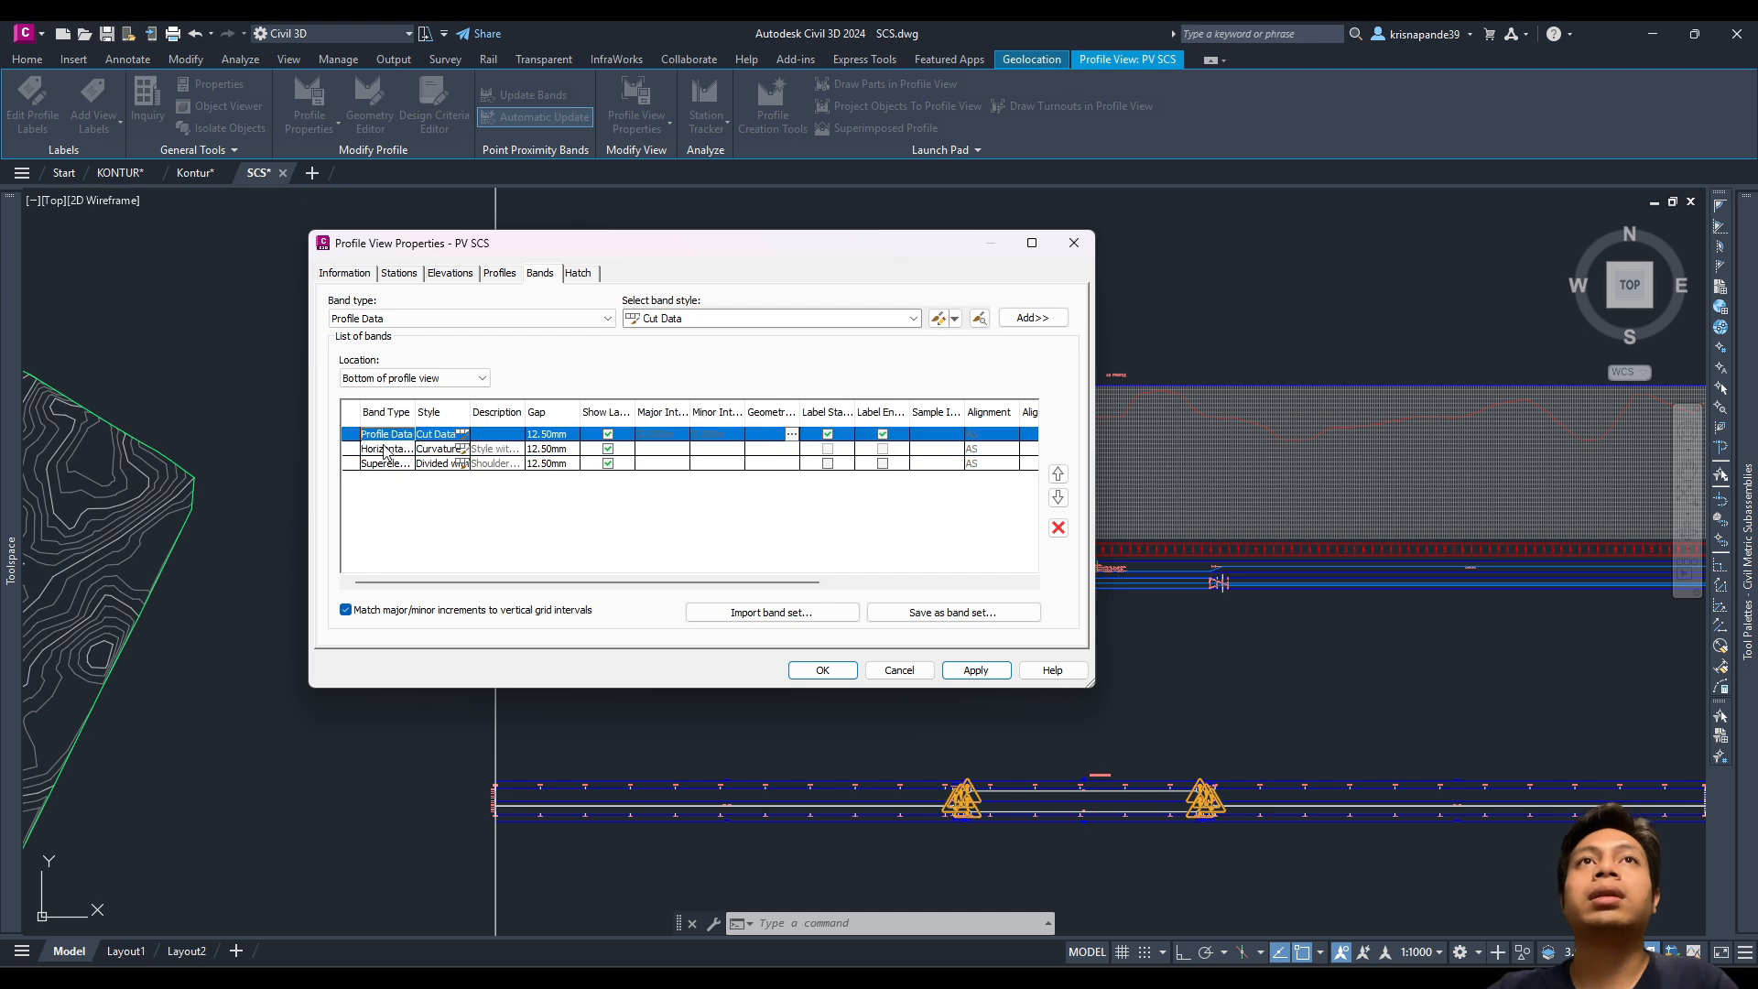
pyautogui.click(388, 448)
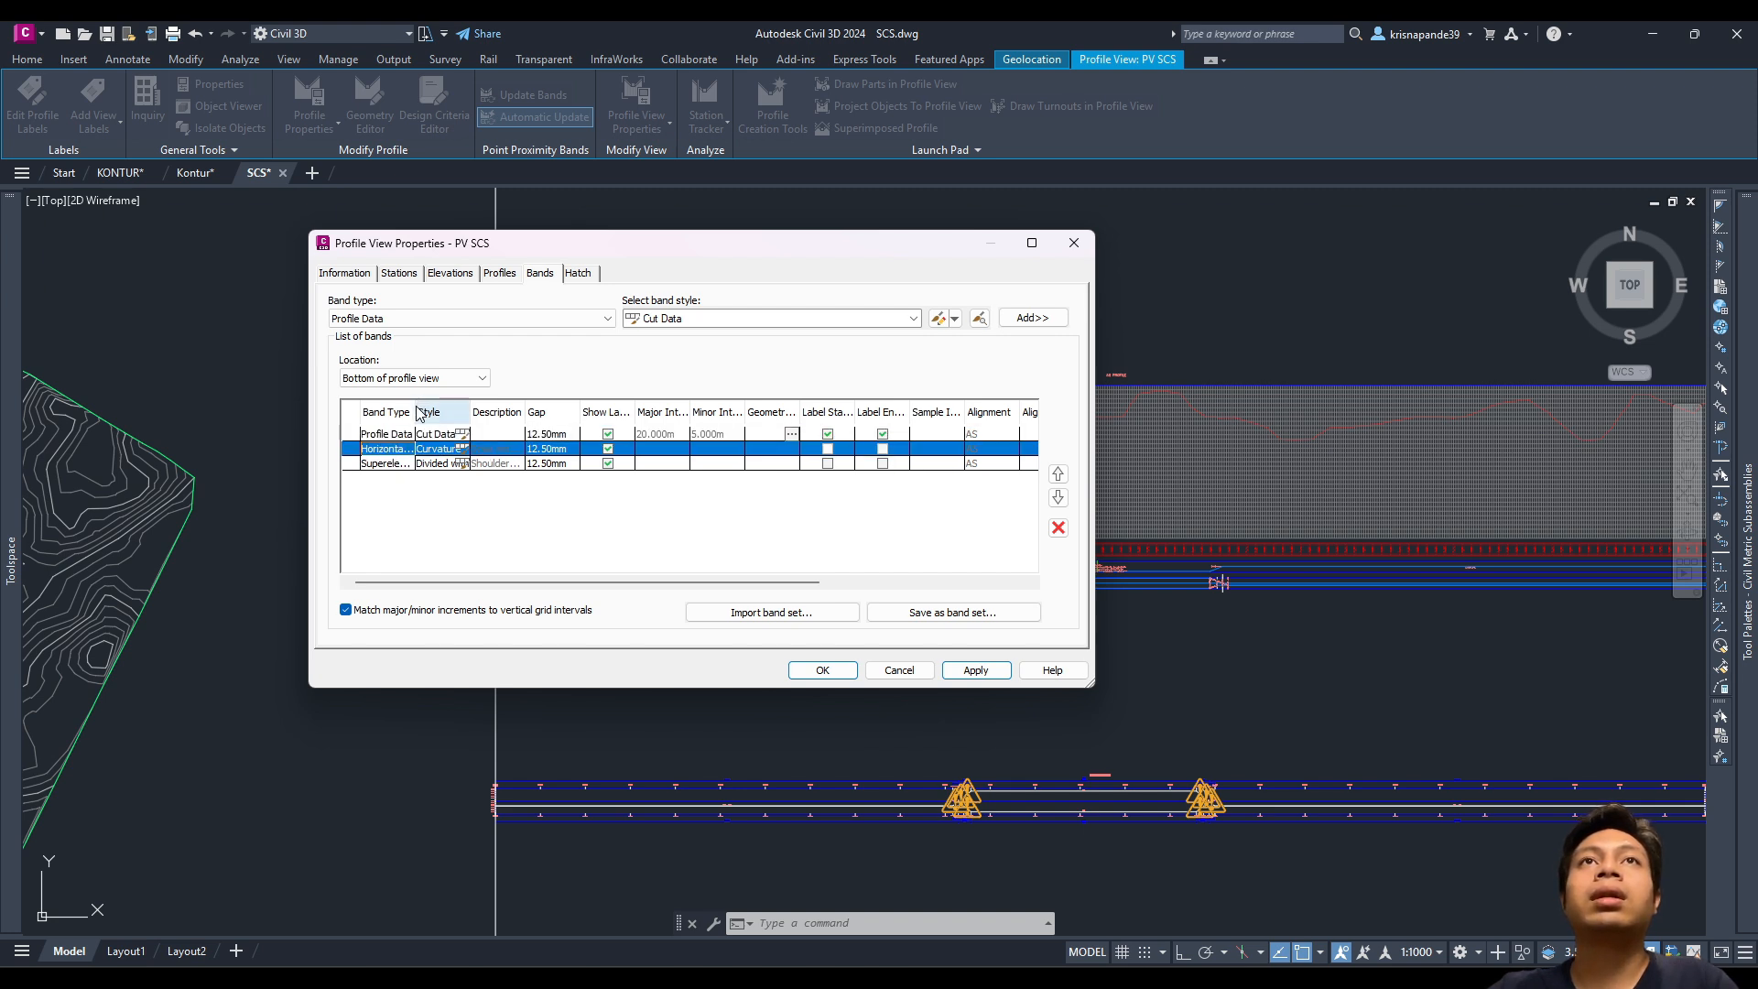
pyautogui.moveTo(416, 411); pyautogui.dragTo(595, 412)
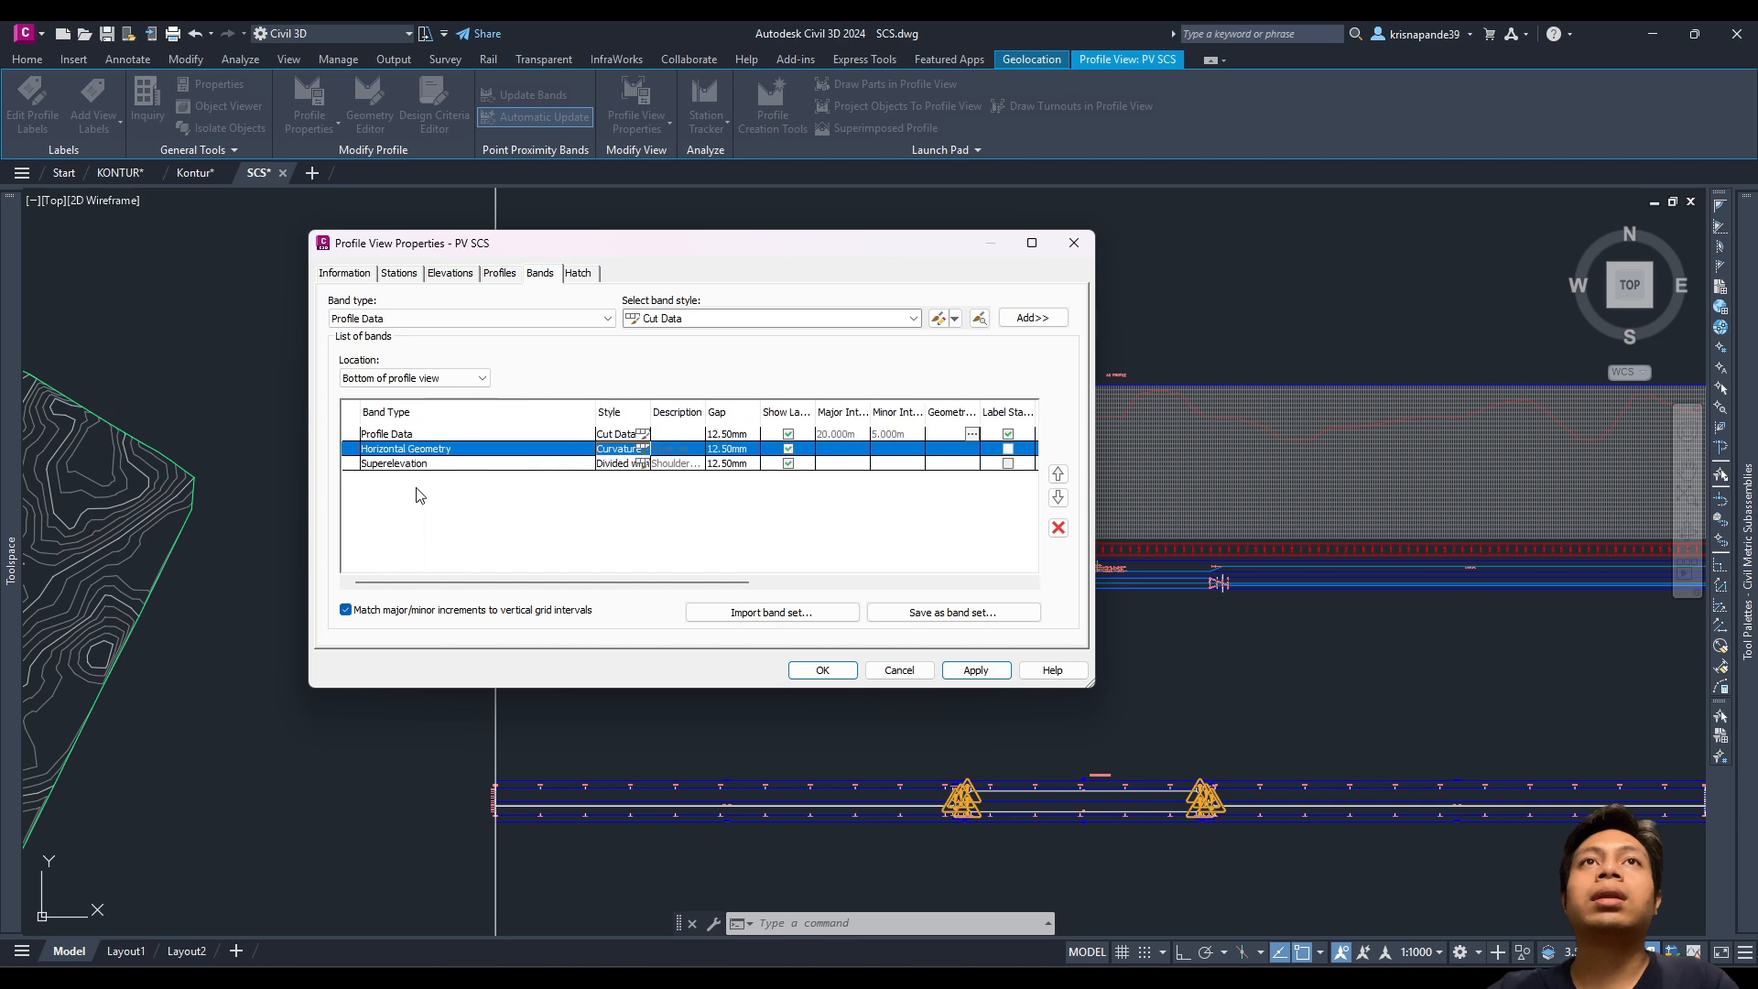
pyautogui.click(408, 463)
pyautogui.click(887, 674)
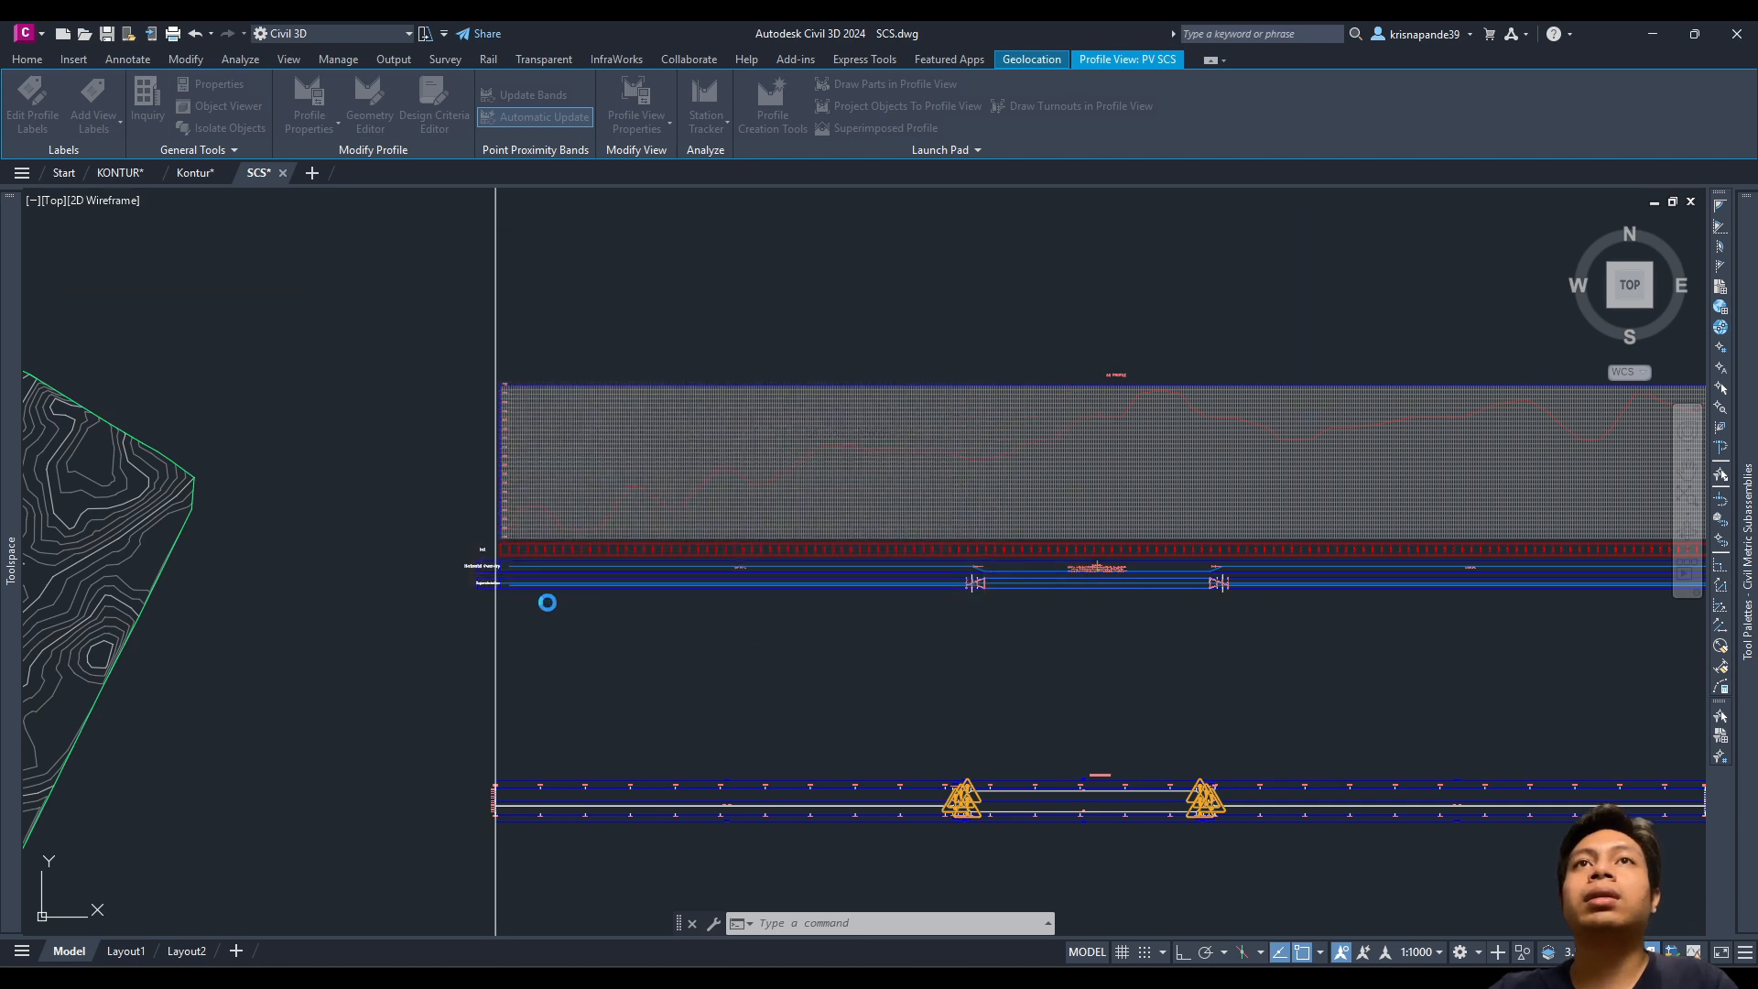
# Step: Move the PV SCS profile view and its bands so its corner sits on the vertical guide line
pyautogui.scroll(5, 480, 581)
pyautogui.press('Escape')
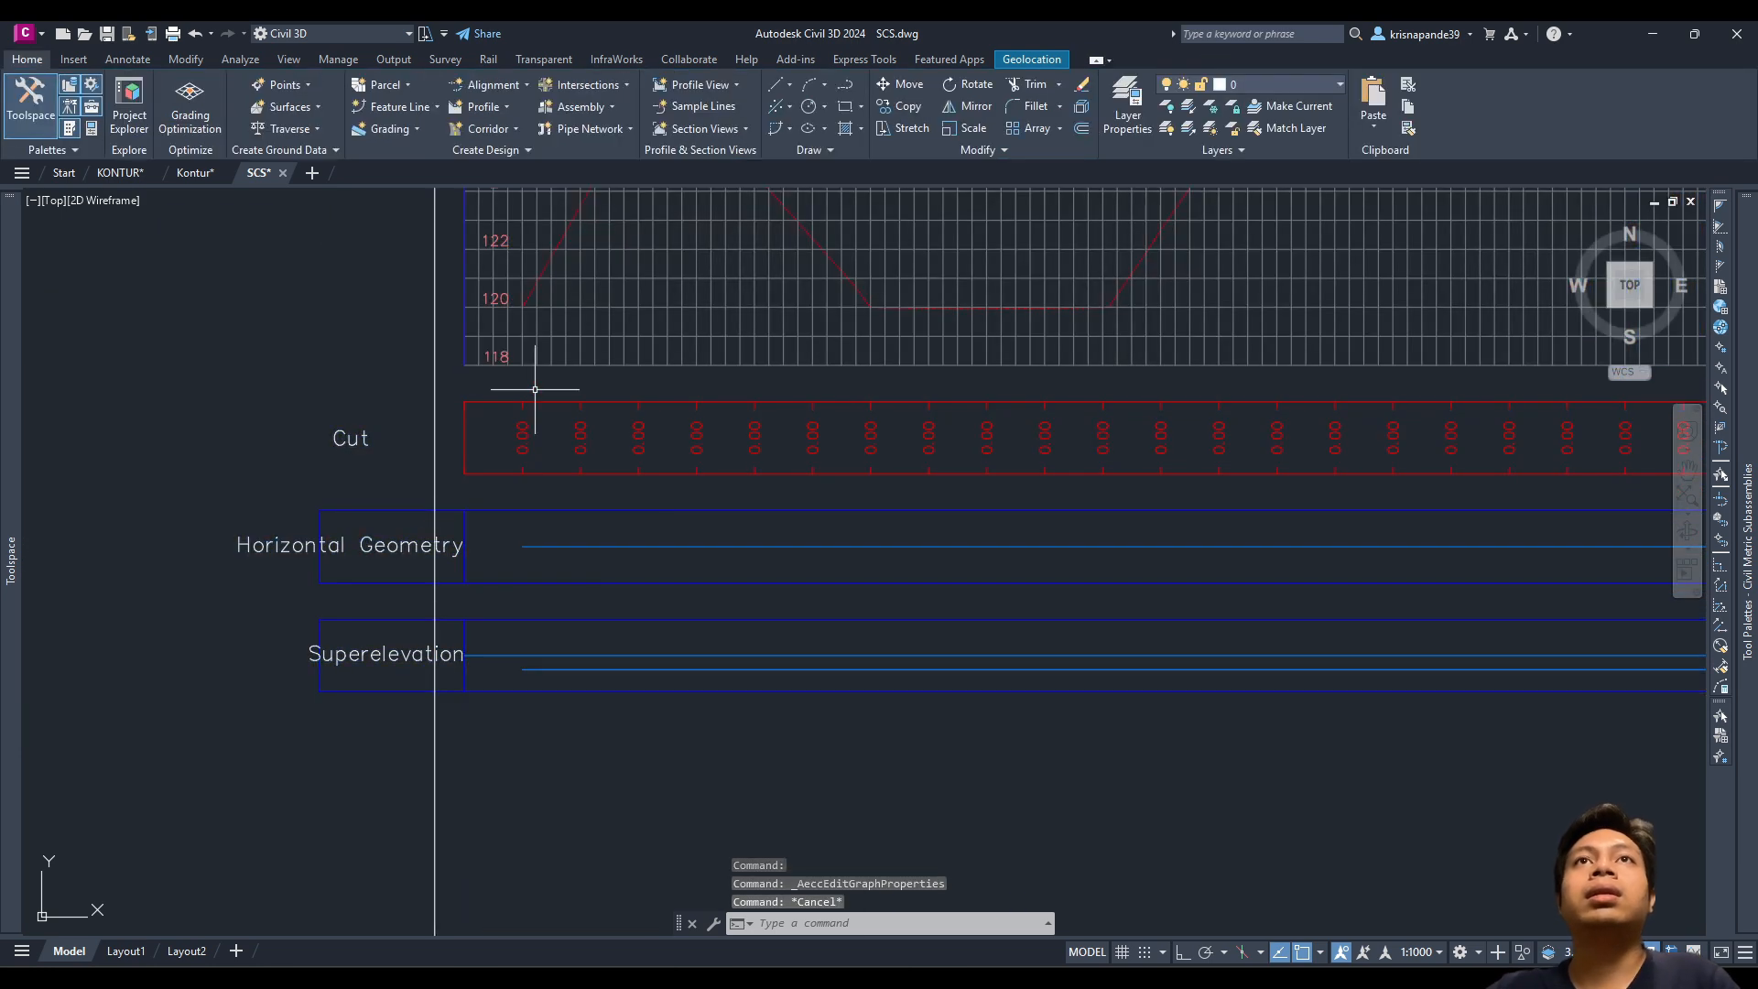
pyautogui.scroll(-2, 511, 436)
pyautogui.click(676, 688)
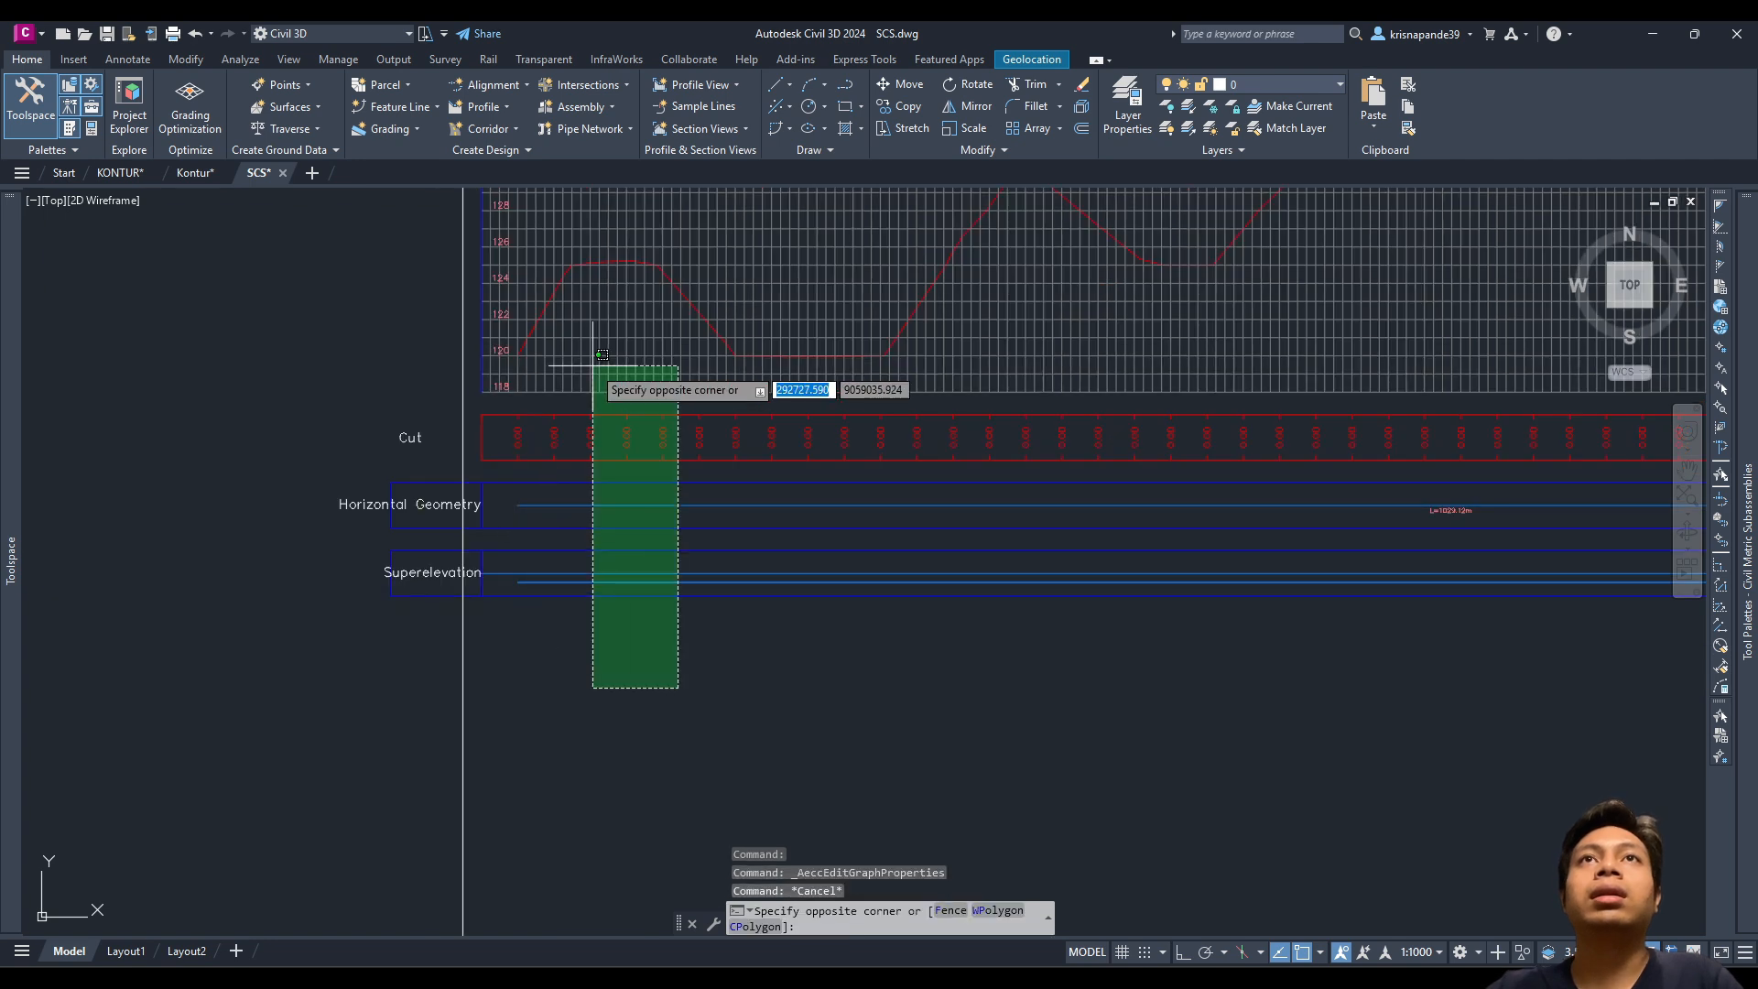
pyautogui.click(593, 365)
pyautogui.write('m')
pyautogui.press('Return')
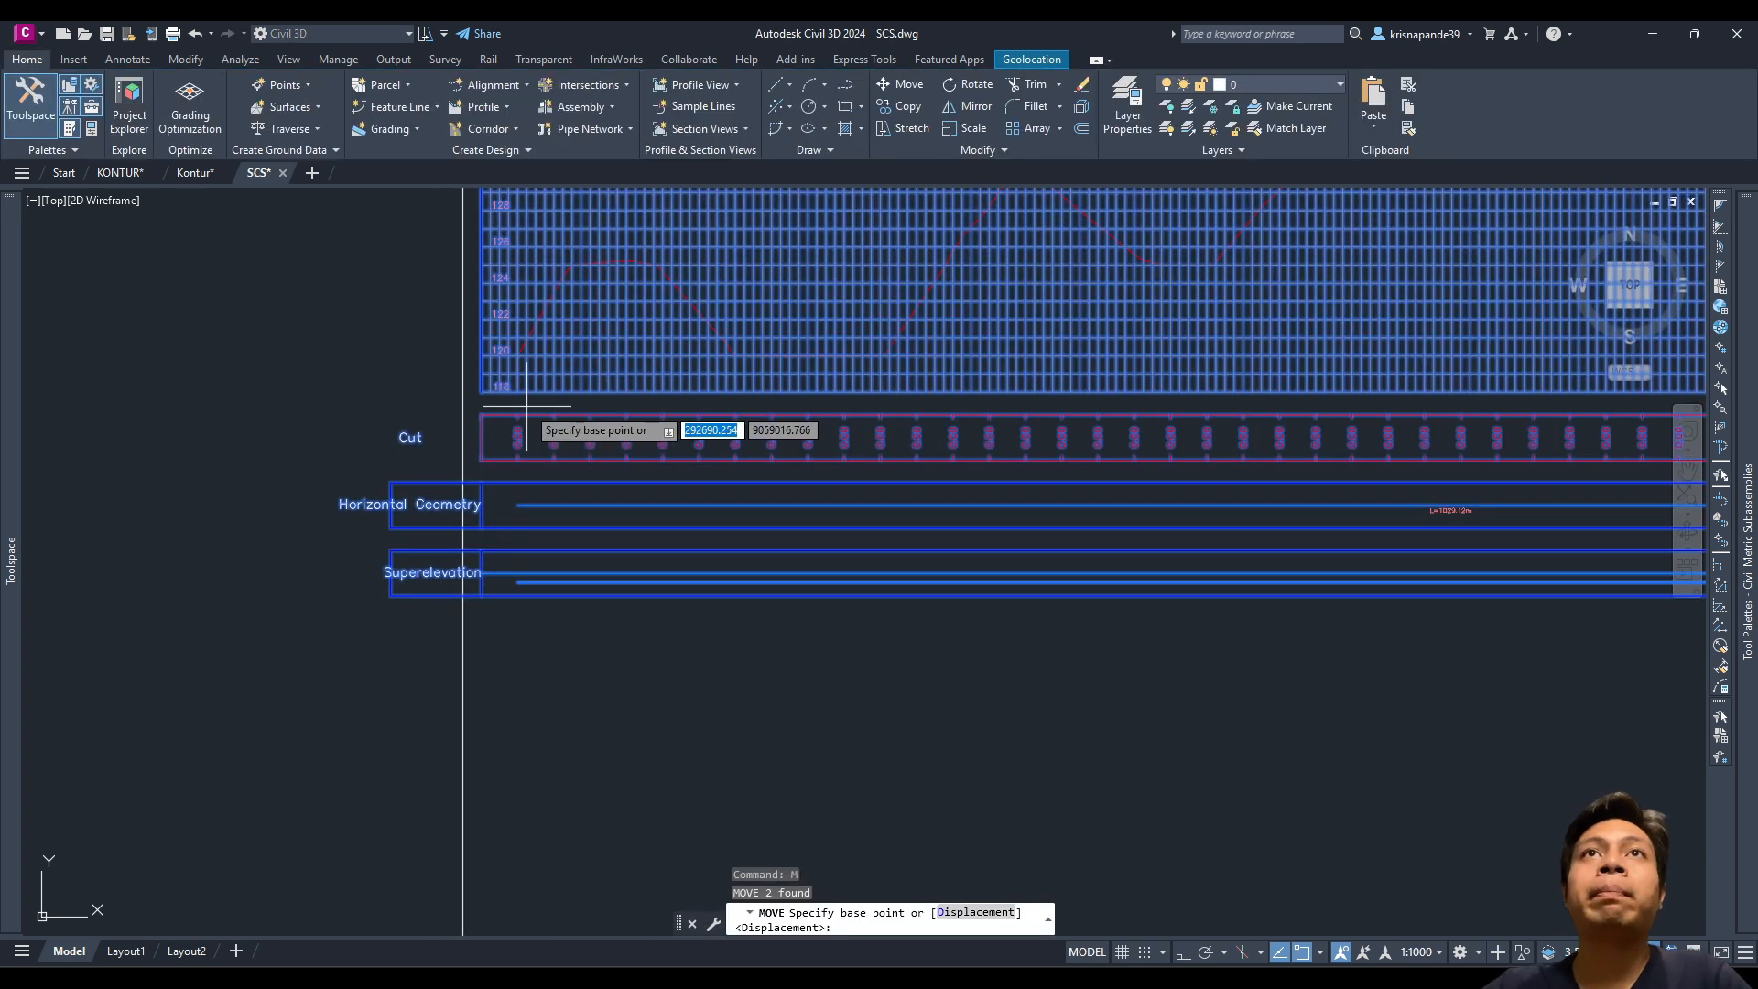
pyautogui.scroll(4, 517, 416)
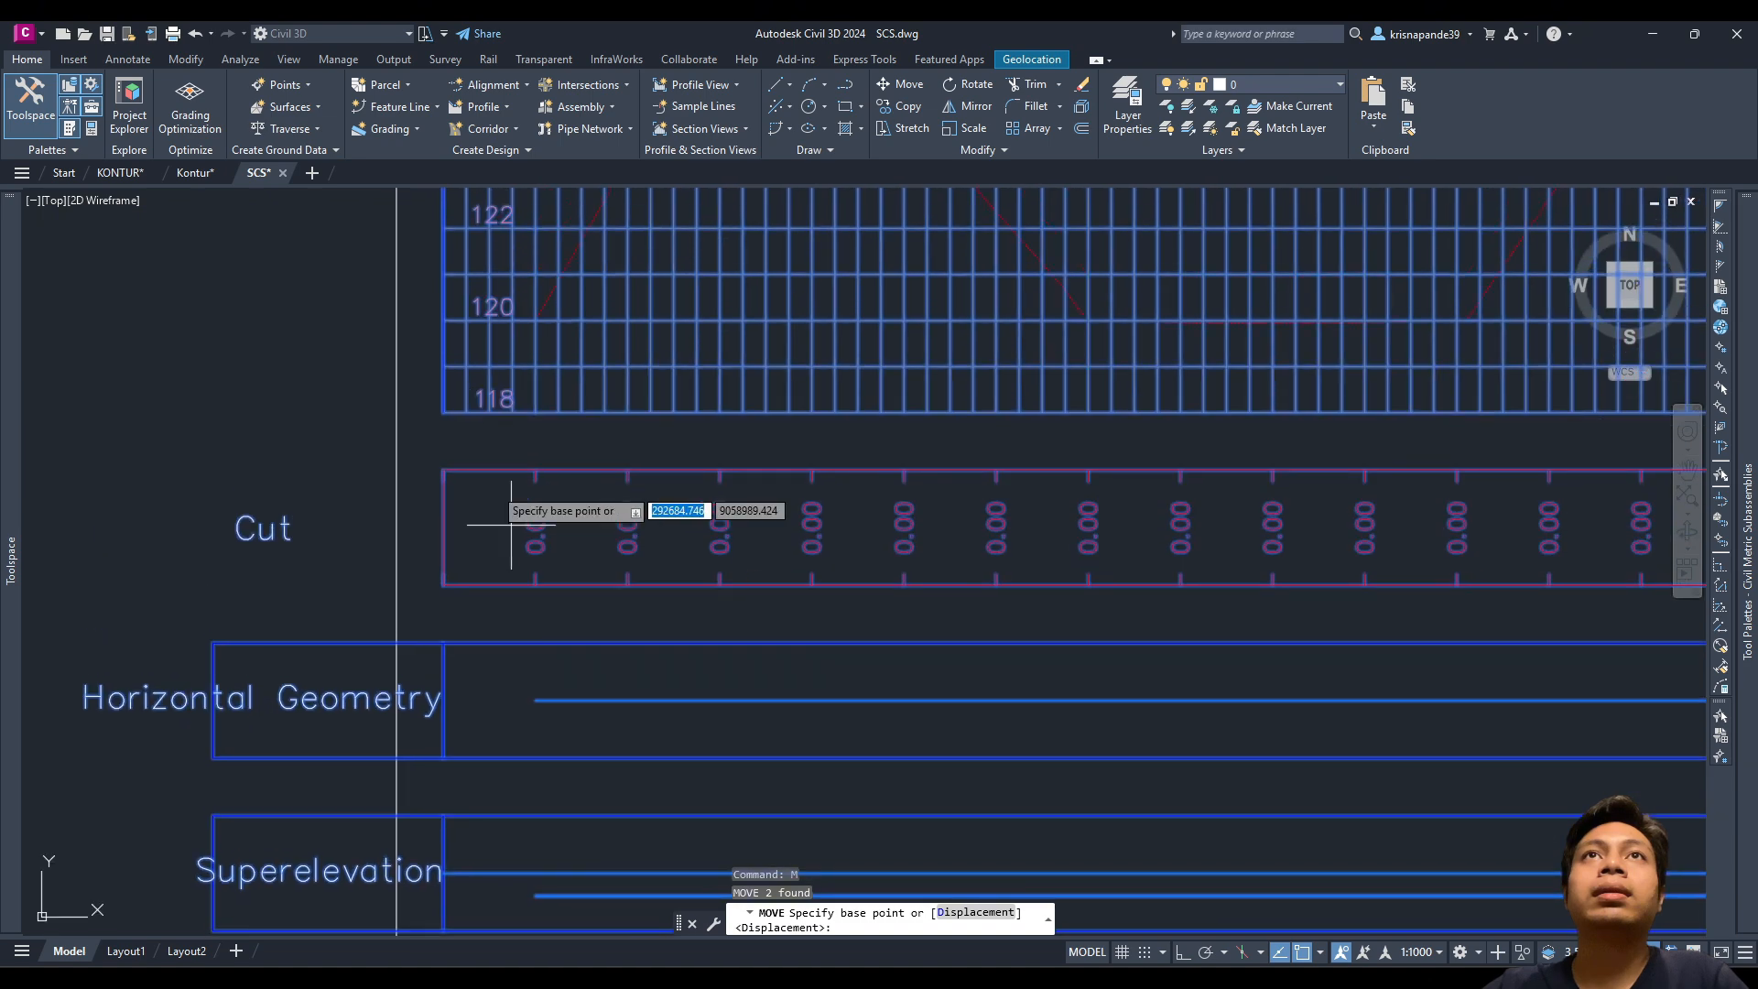
pyautogui.click(444, 413)
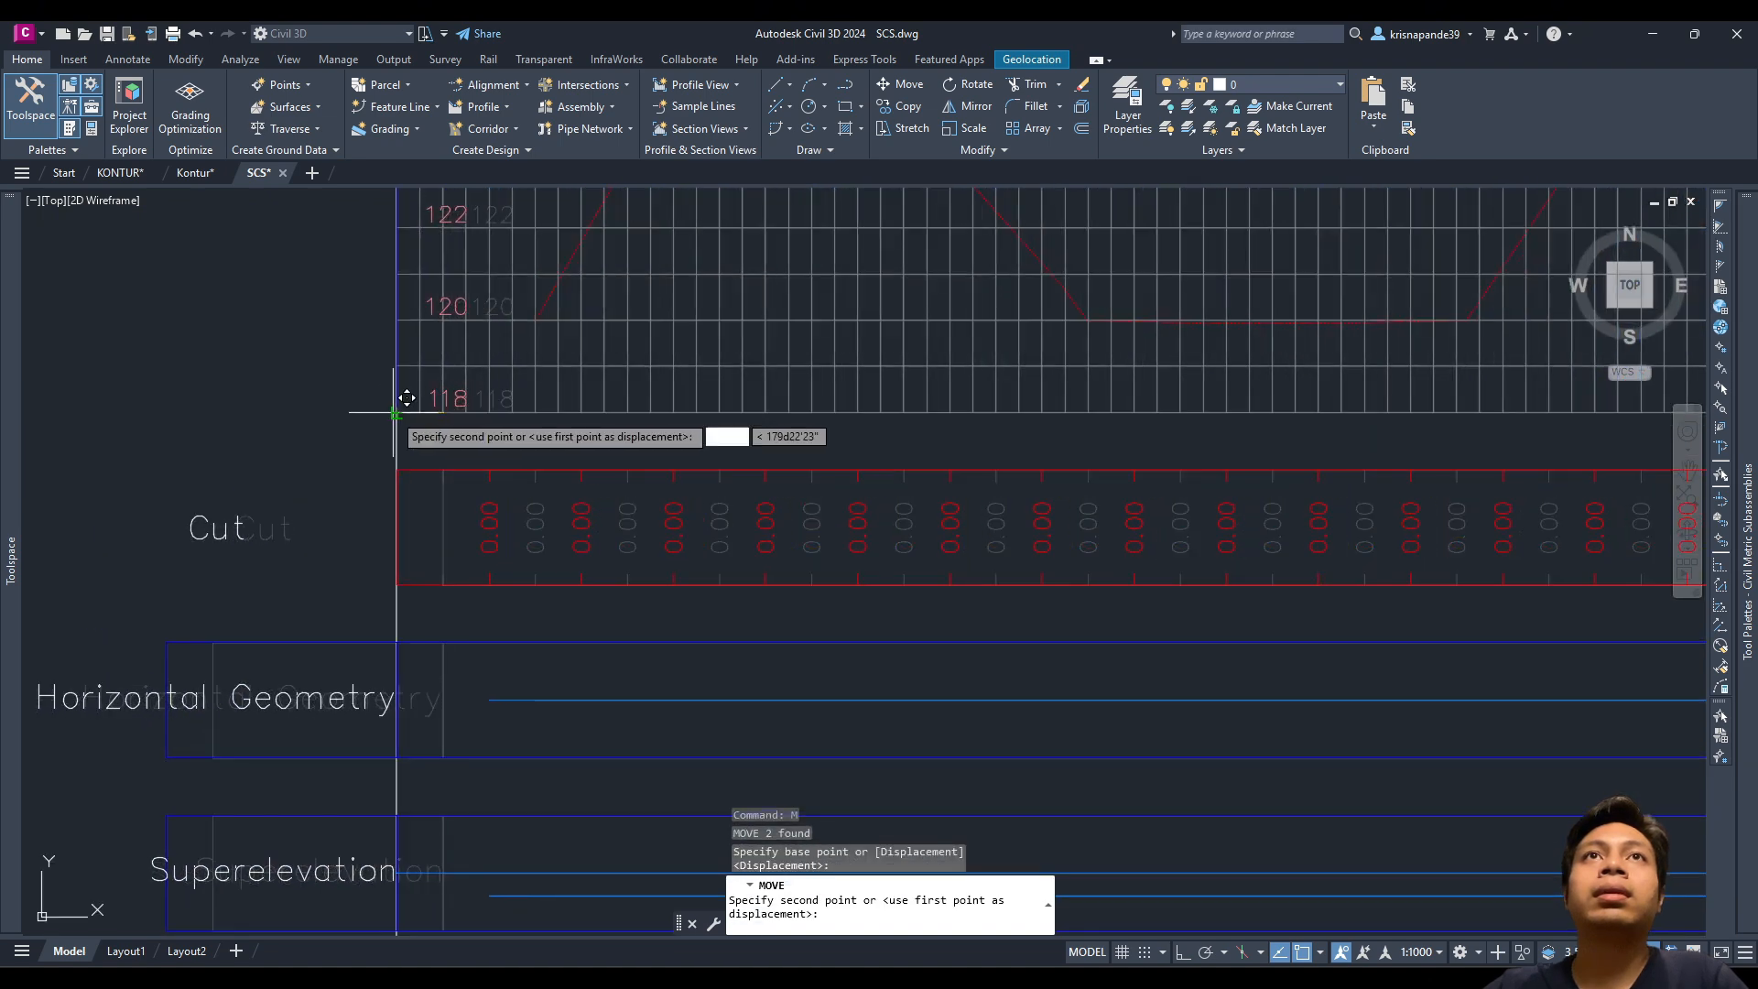
pyautogui.click(397, 413)
pyautogui.press('Escape')
# Step: Move the vertical guide line right to the profile view's first station
pyautogui.scroll(-8, 618, 540)
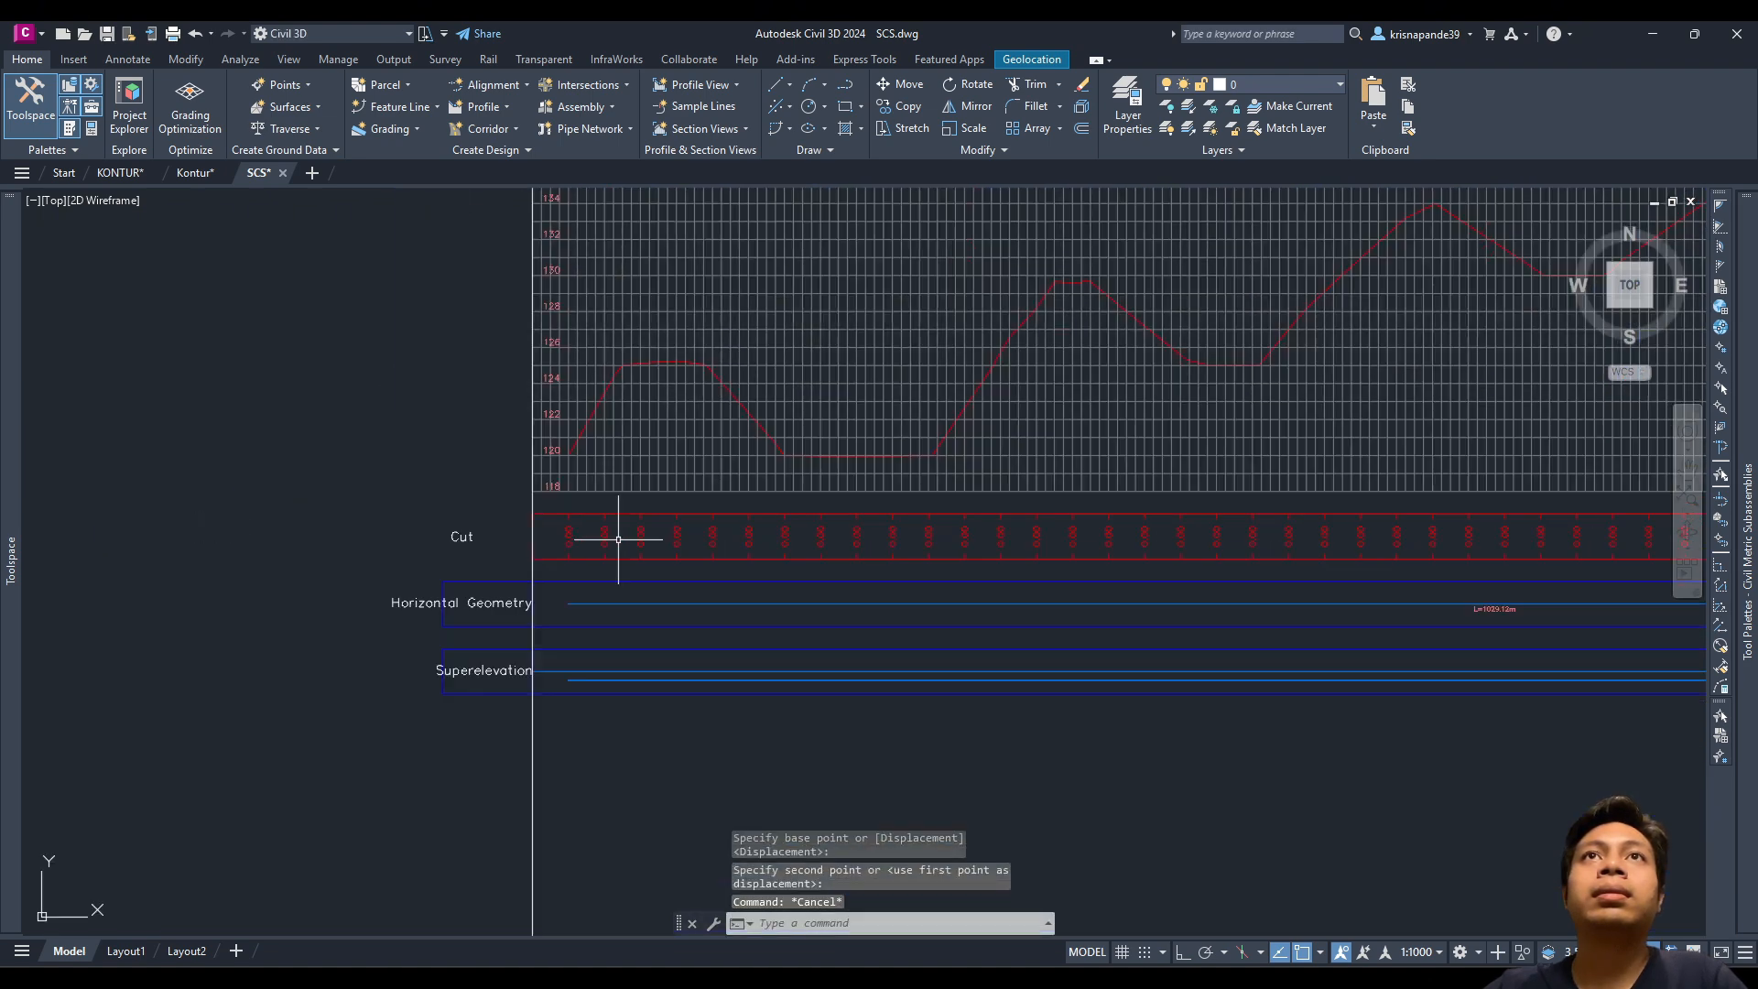
pyautogui.click(641, 596)
pyautogui.click(573, 584)
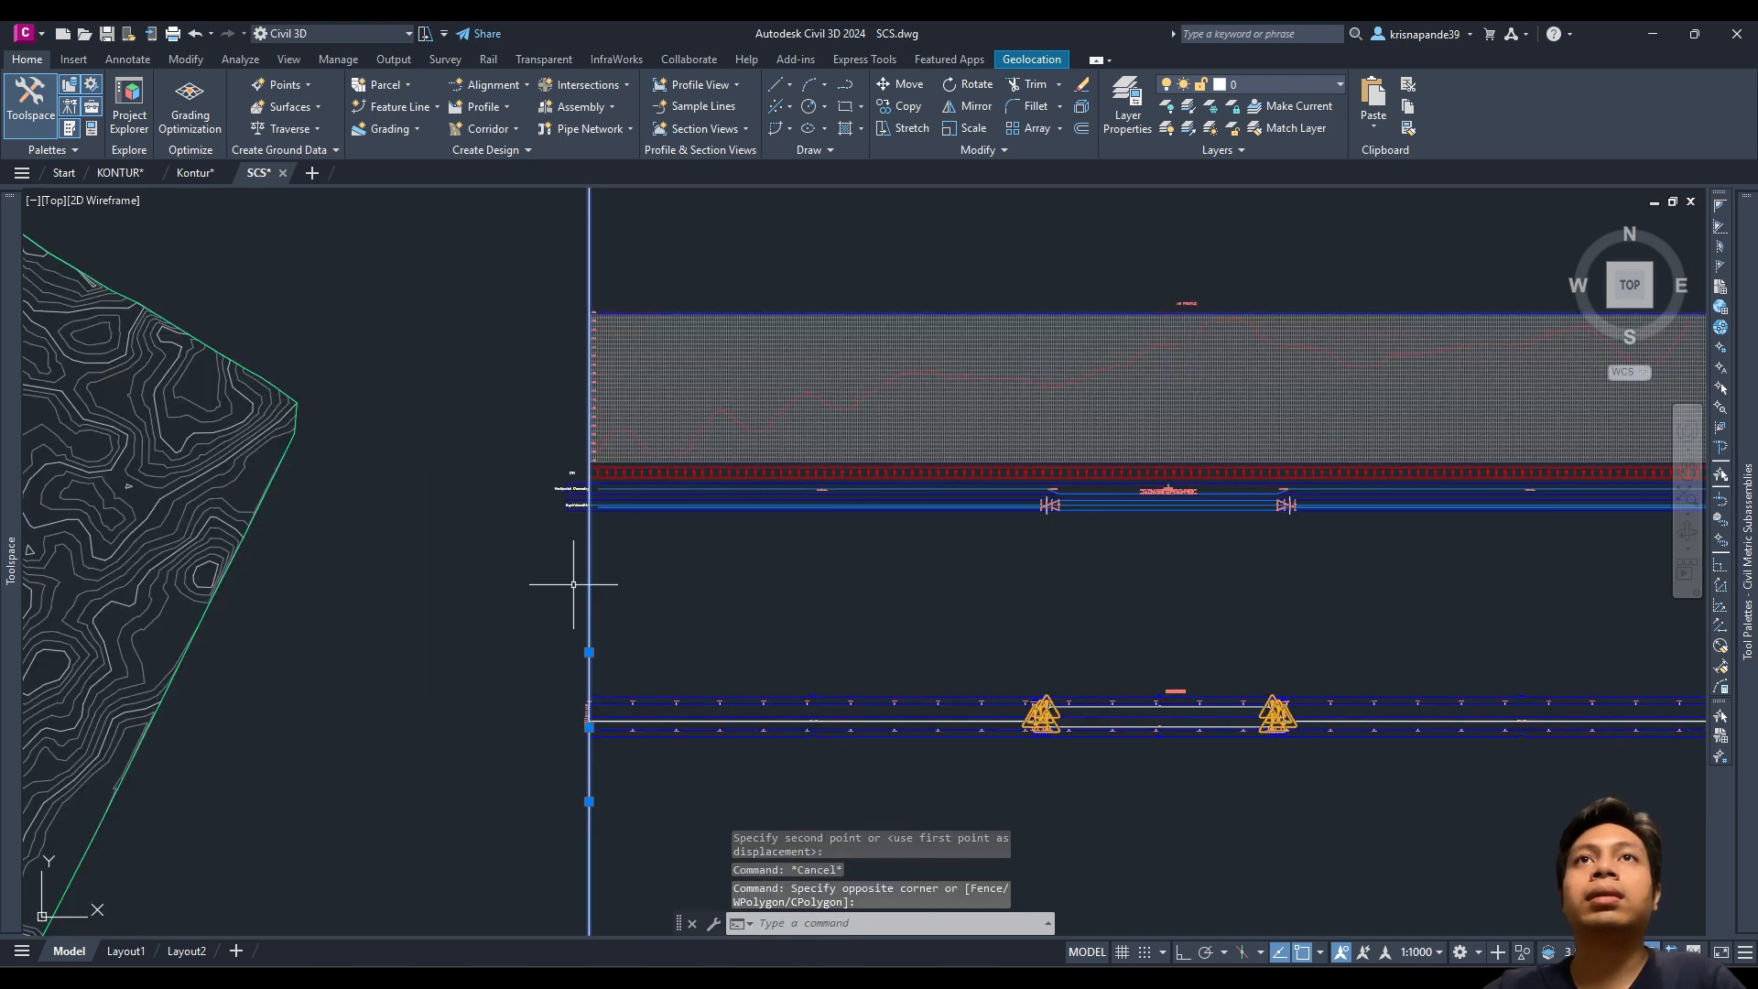
pyautogui.write('m')
pyautogui.press('Return')
pyautogui.scroll(5, 576, 463)
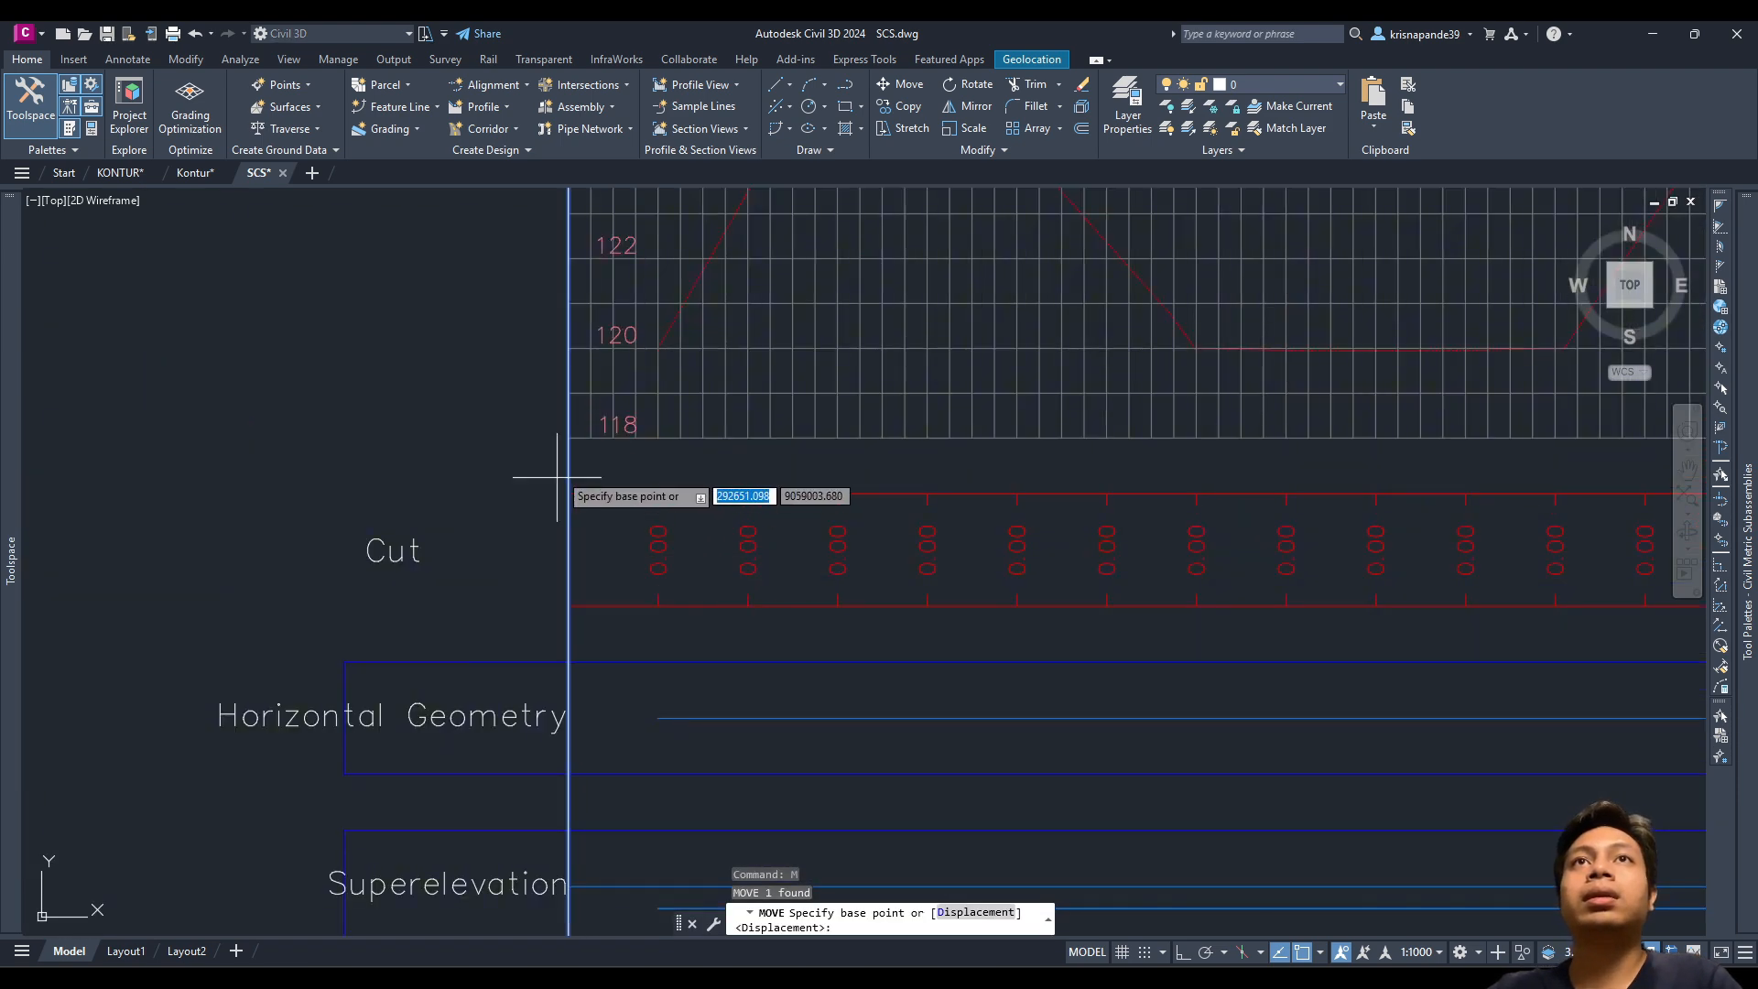
pyautogui.click(568, 460)
pyautogui.click(676, 362)
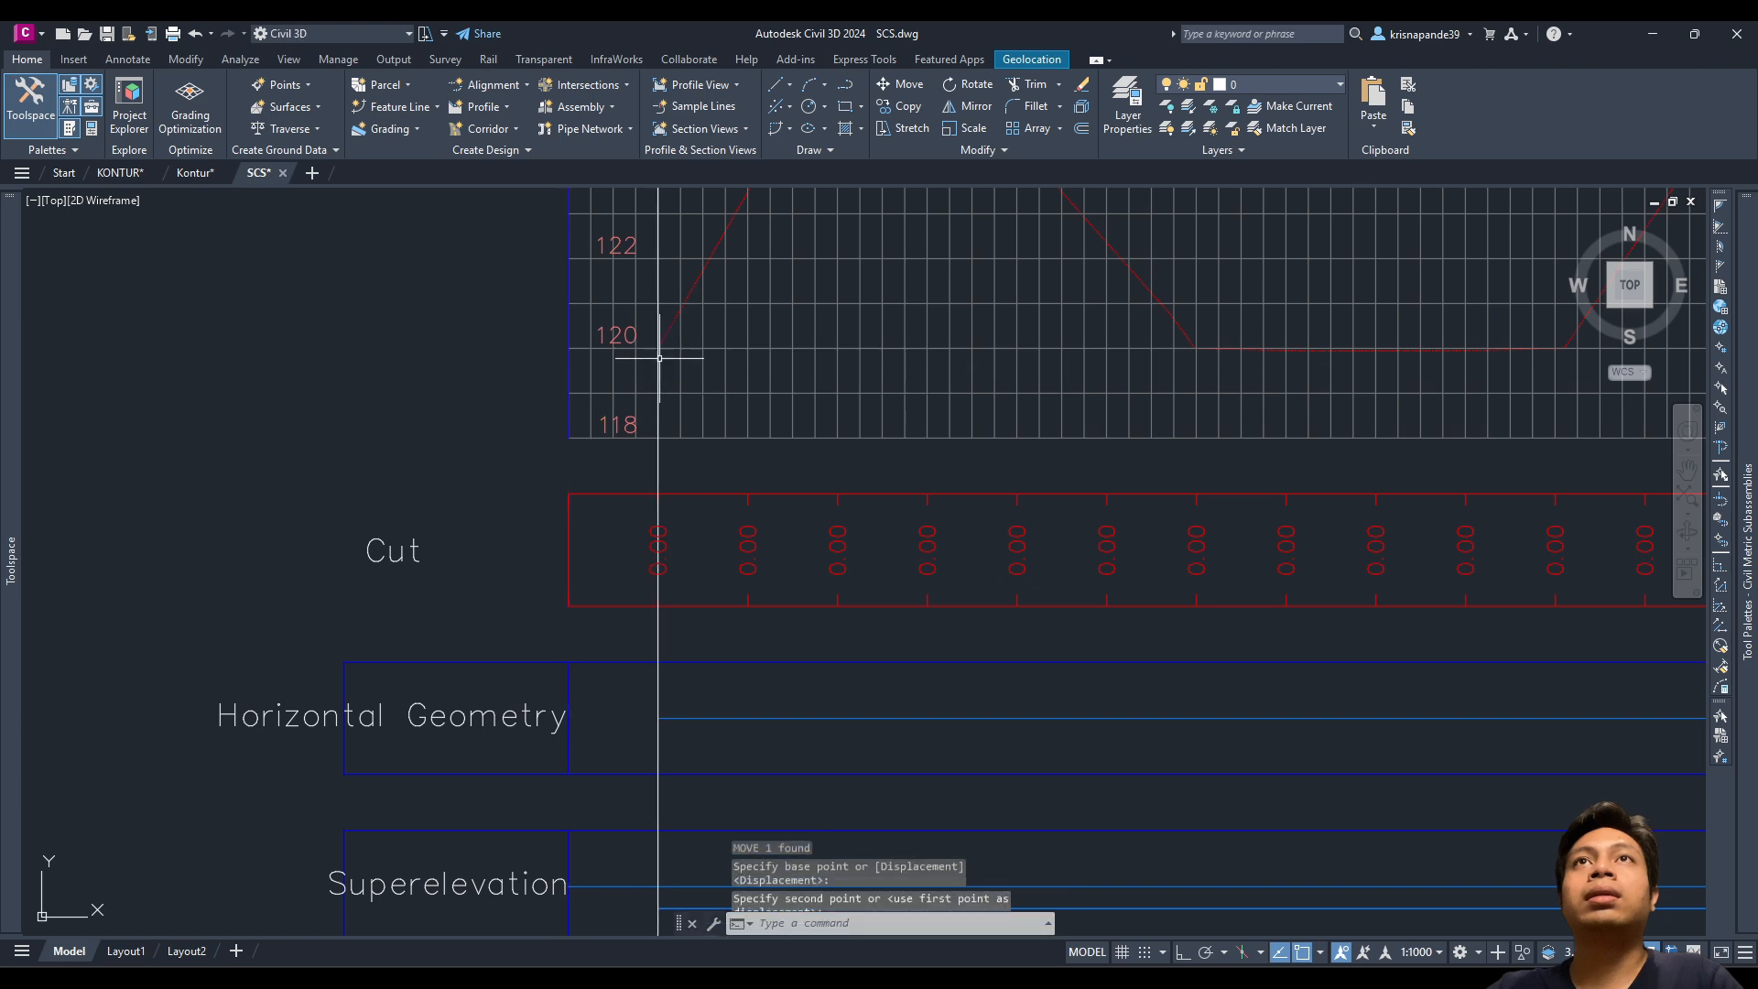
pyautogui.scroll(-6, 685, 346)
pyautogui.press('Escape')
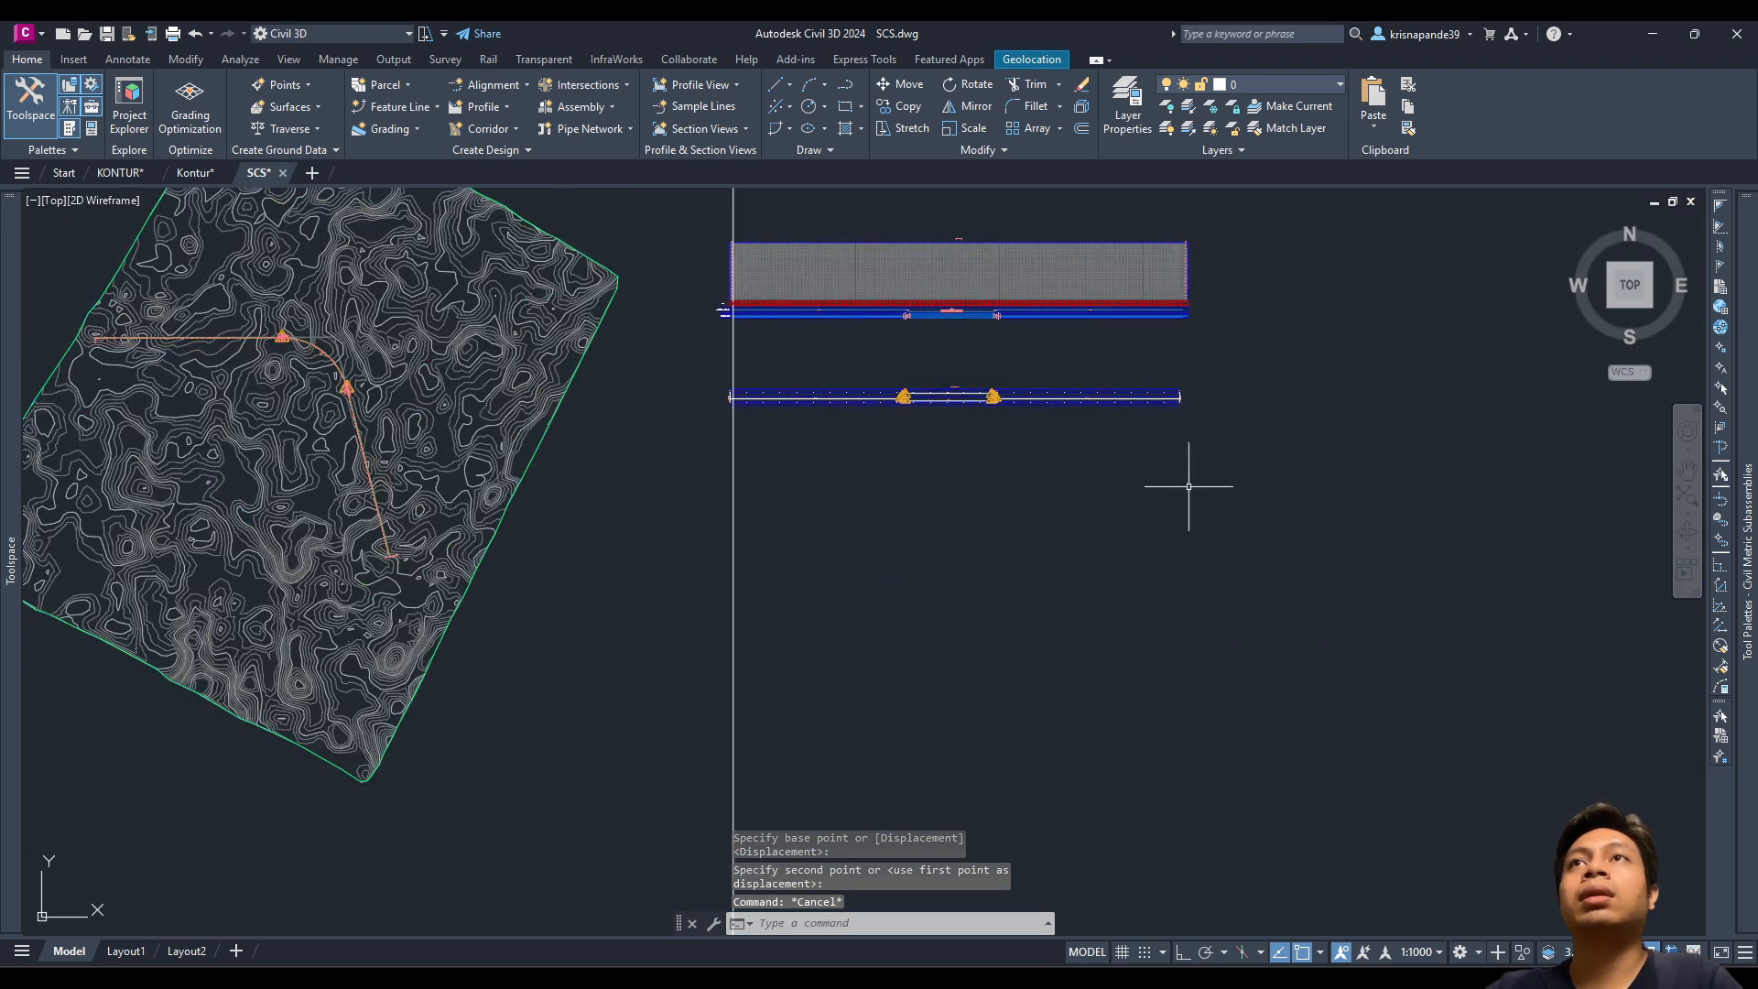
pyautogui.click(1253, 486)
# Step: Move the superelevation view so its 0+000.00m axis sits on the profile's start station
pyautogui.click(774, 373)
pyautogui.write('m')
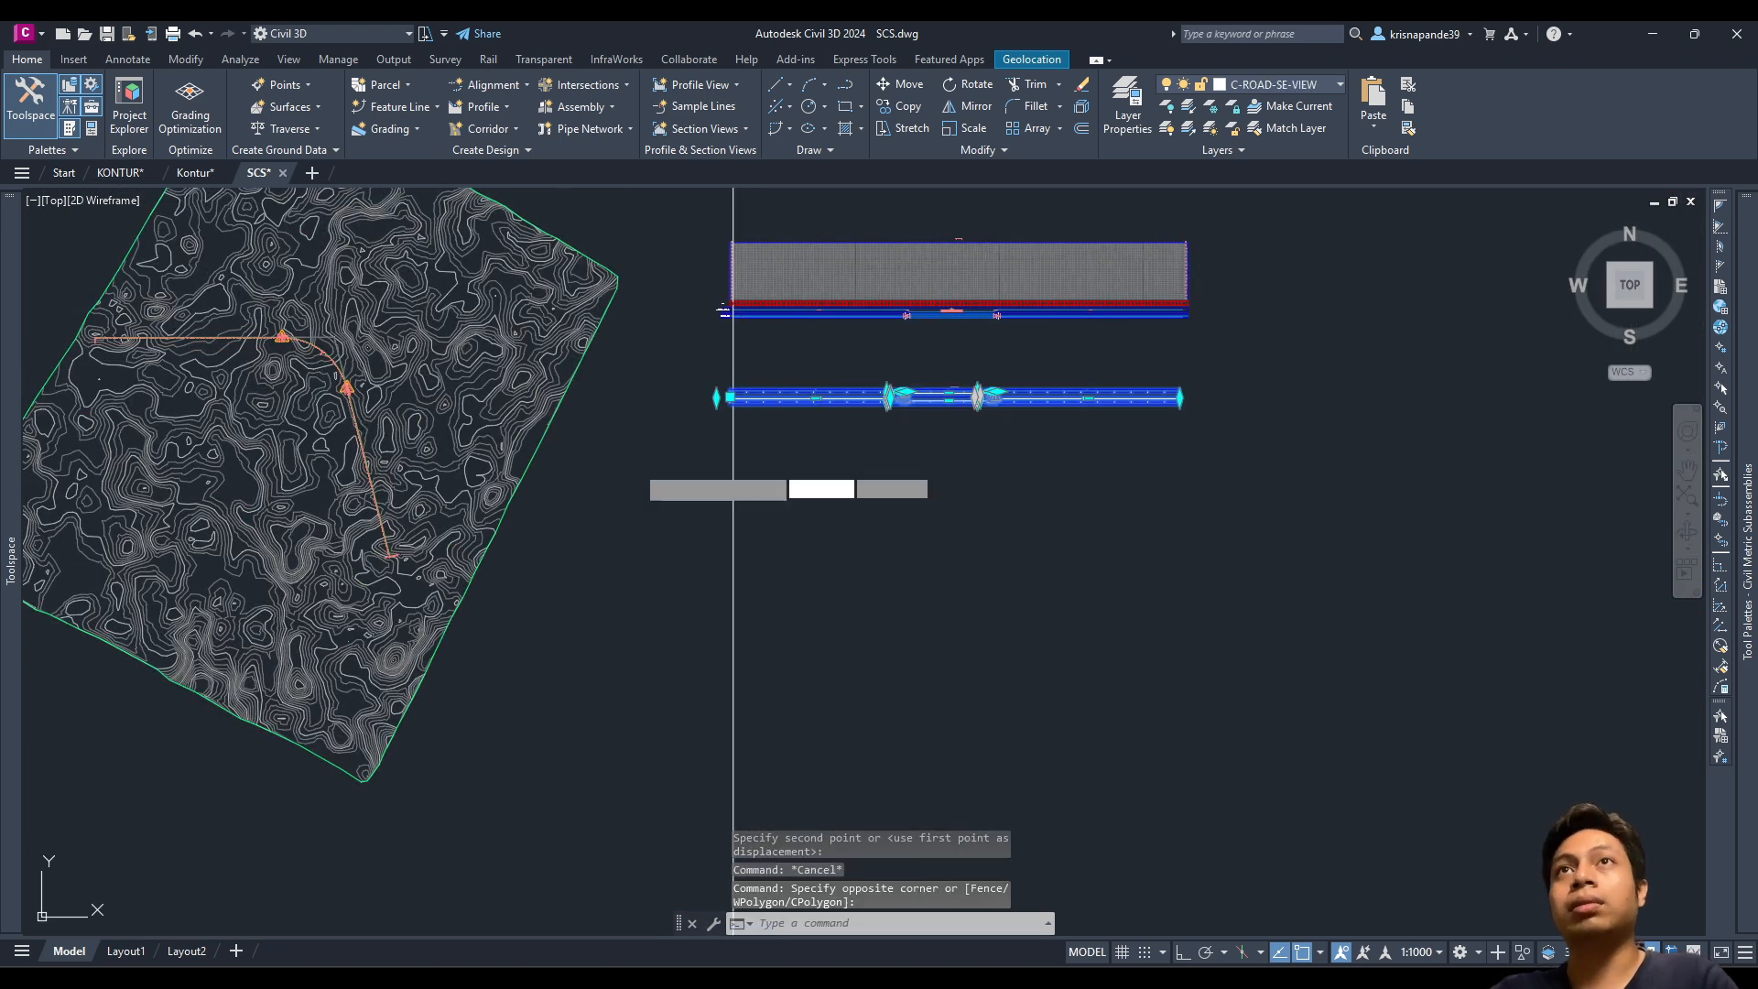
pyautogui.press('Return')
pyautogui.scroll(5, 769, 370)
pyautogui.scroll(6, 848, 361)
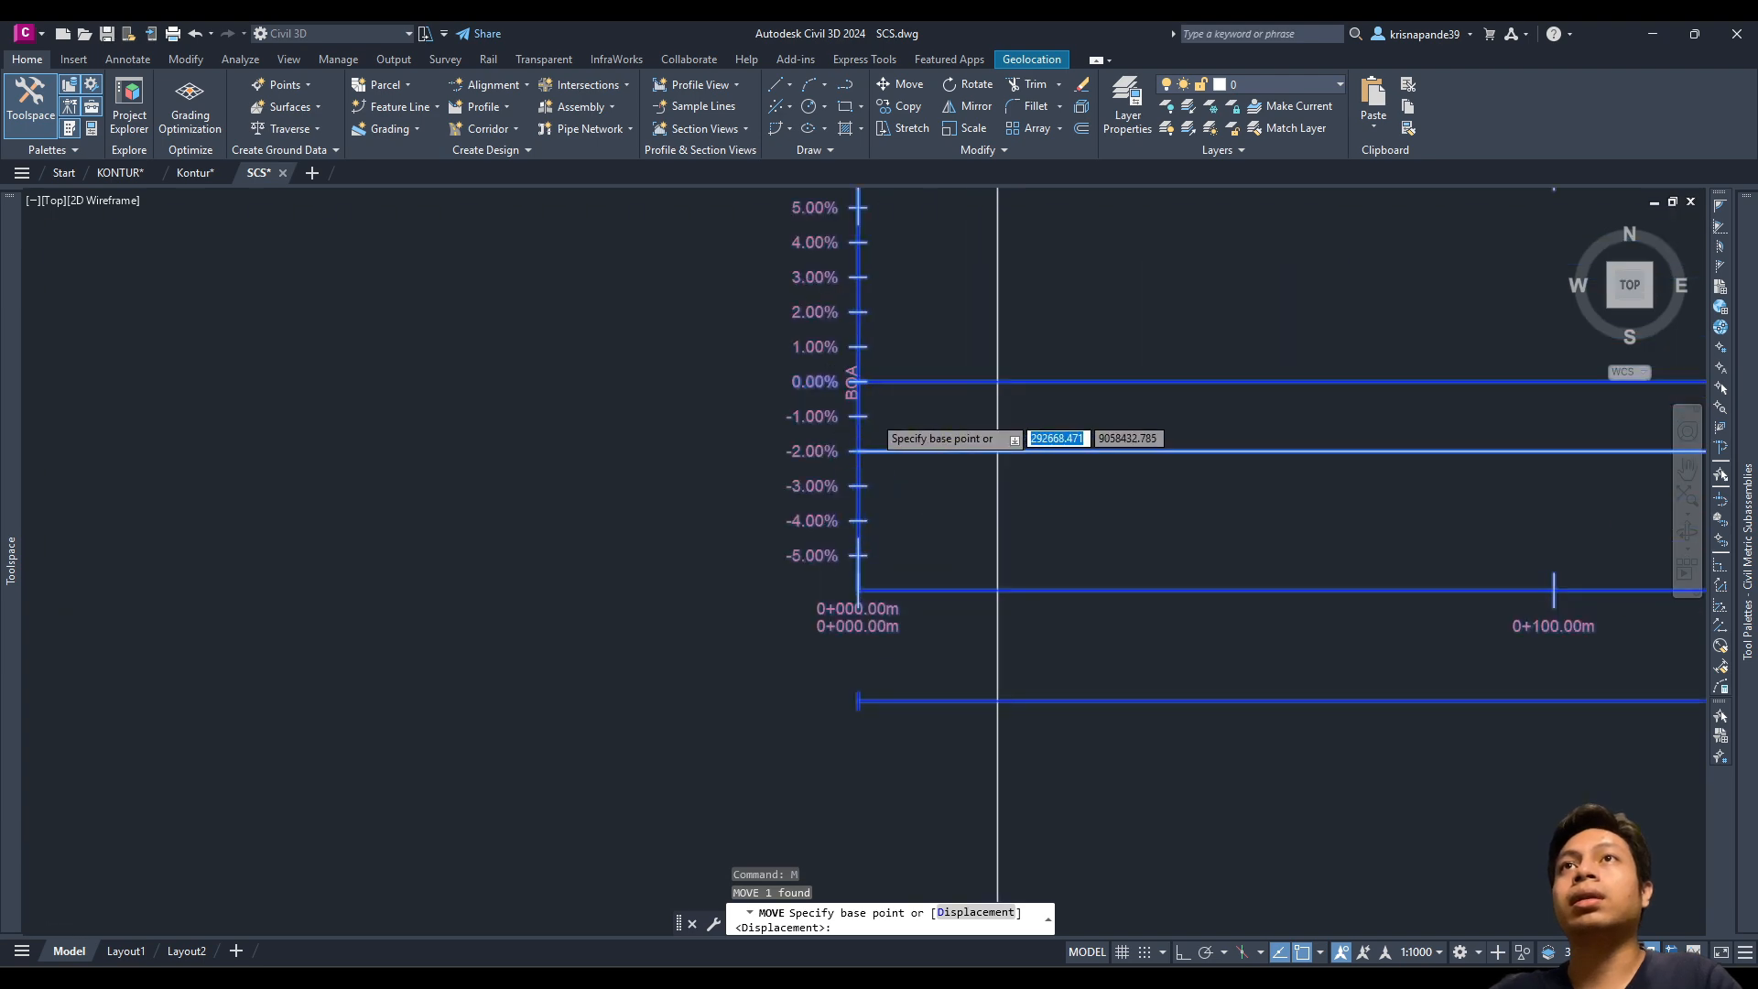
pyautogui.click(848, 362)
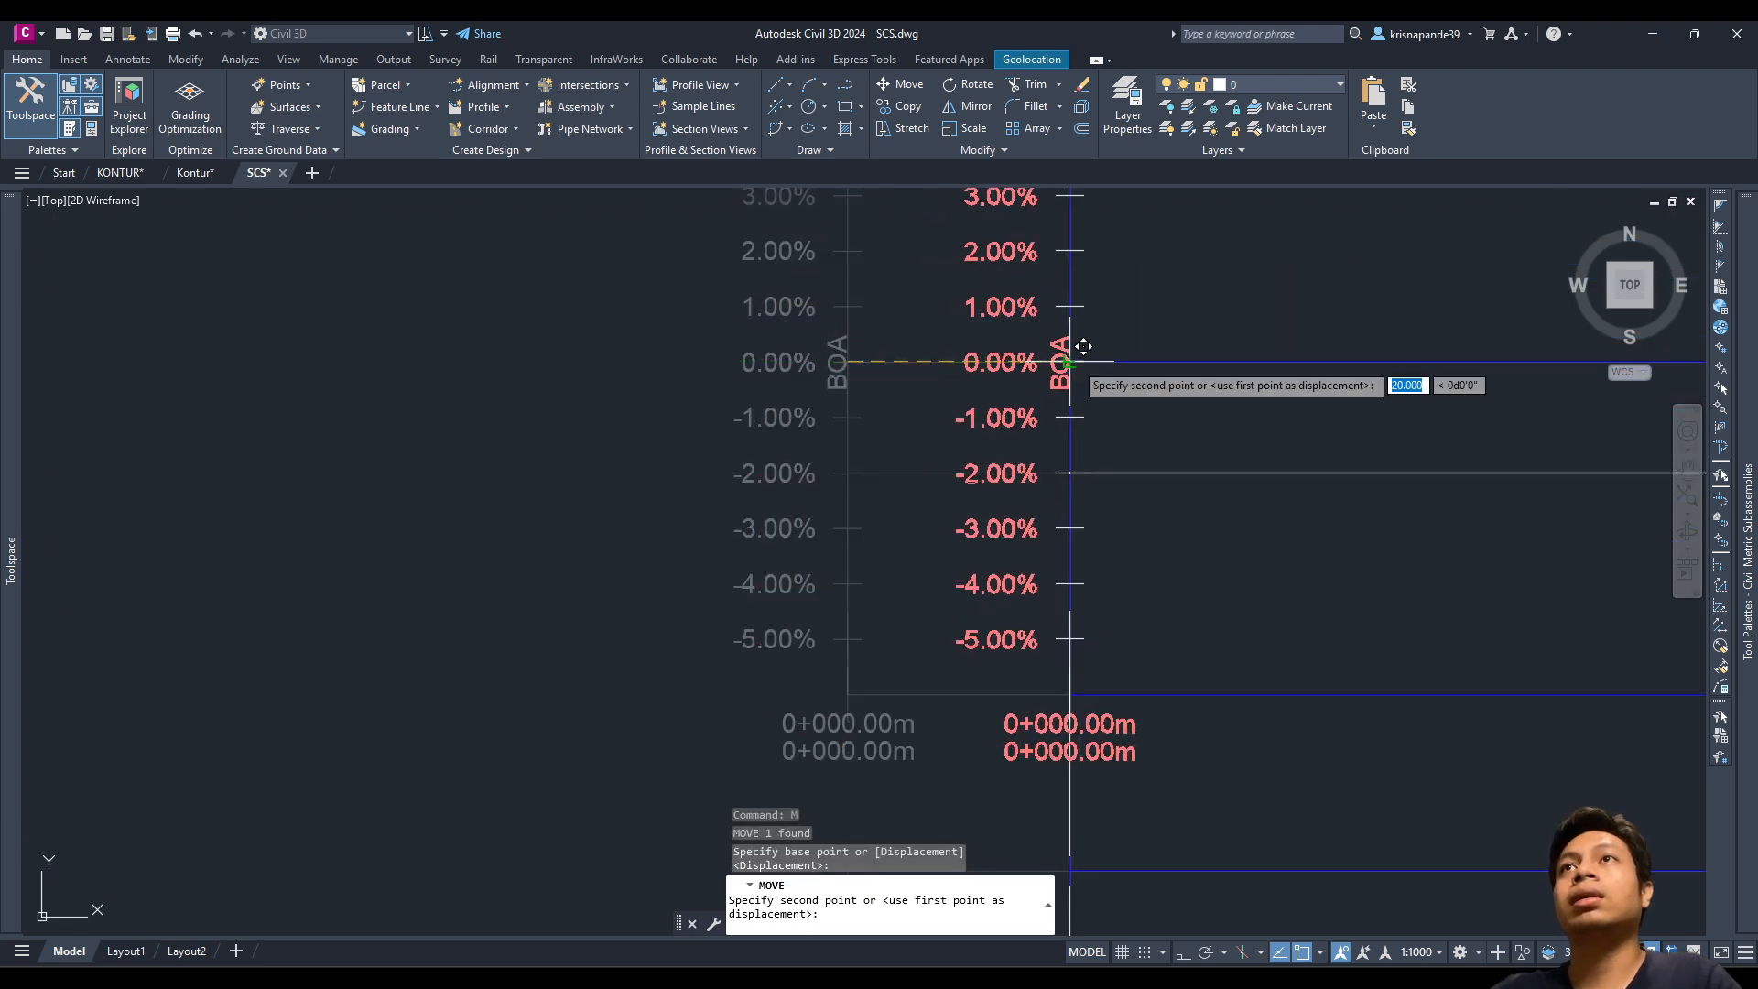
pyautogui.click(1070, 362)
pyautogui.press('Escape')
# Step: Pan and zoom across the profile views and surface to the alignment curve
pyautogui.scroll(-12, 1162, 671)
pyautogui.moveTo(1204, 619); pyautogui.dragTo(865, 572, button='middle')
pyautogui.moveTo(1142, 521); pyautogui.dragTo(960, 518, button='middle')
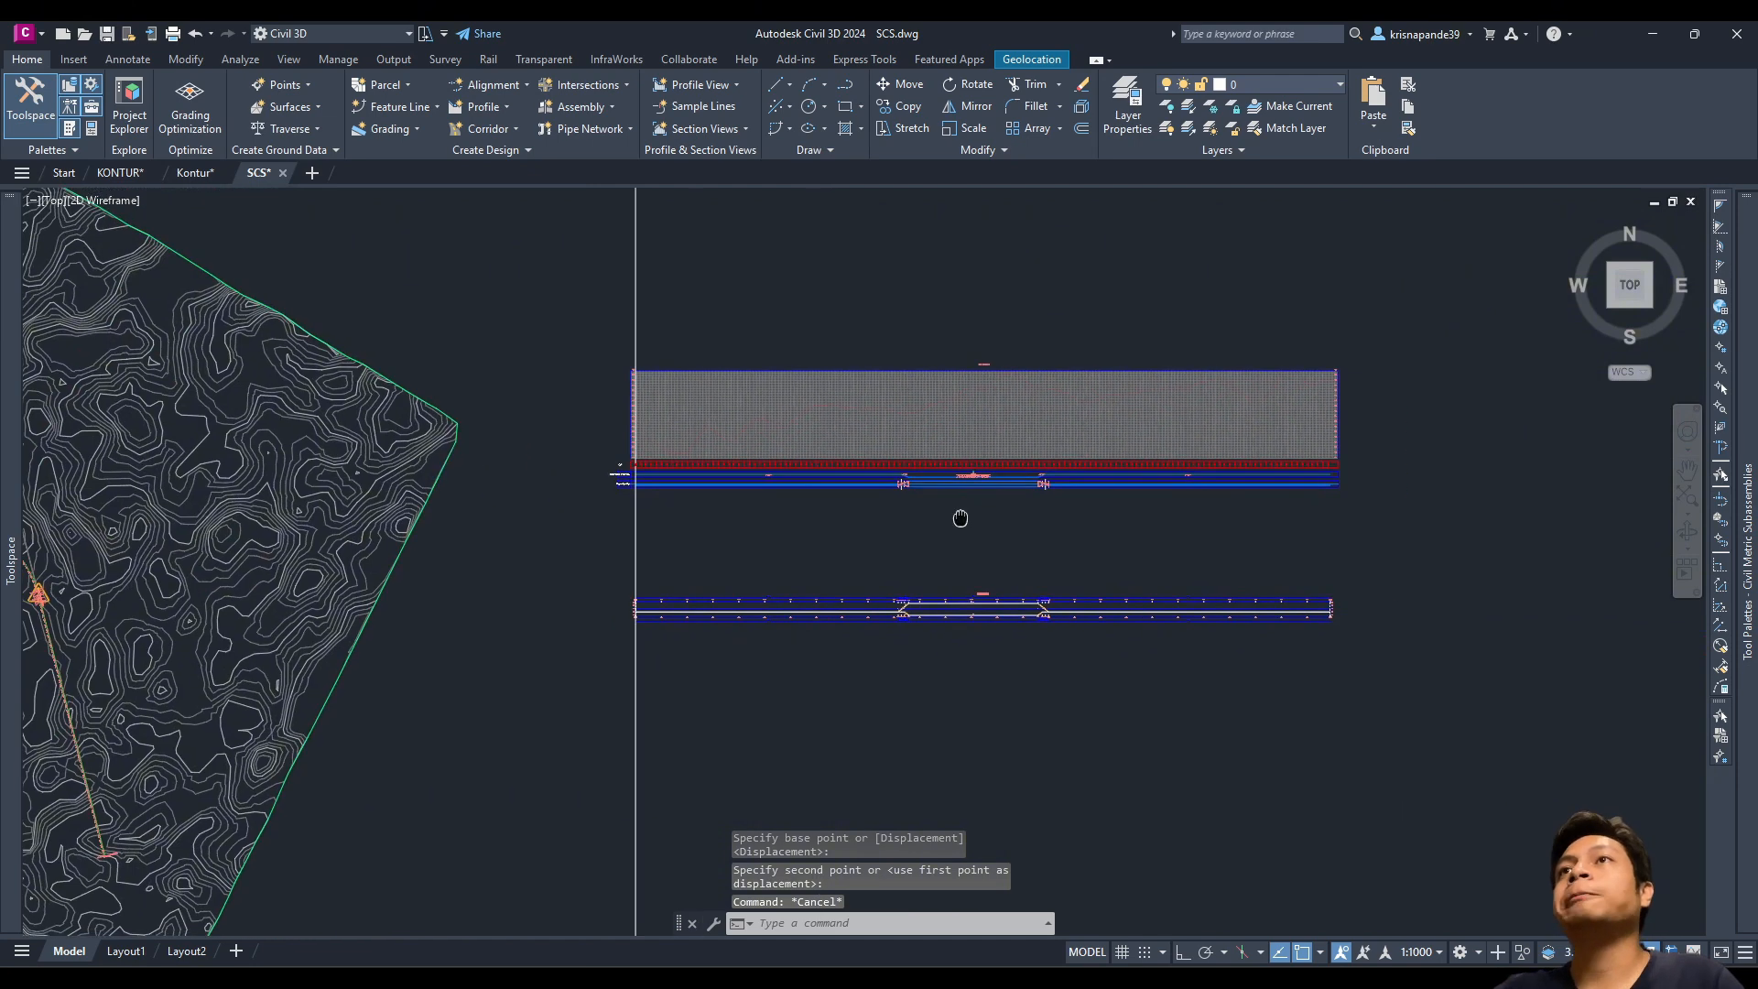
pyautogui.scroll(4, 1094, 533)
pyautogui.moveTo(903, 441); pyautogui.dragTo(896, 626, button='middle')
pyautogui.scroll(-2, 824, 562)
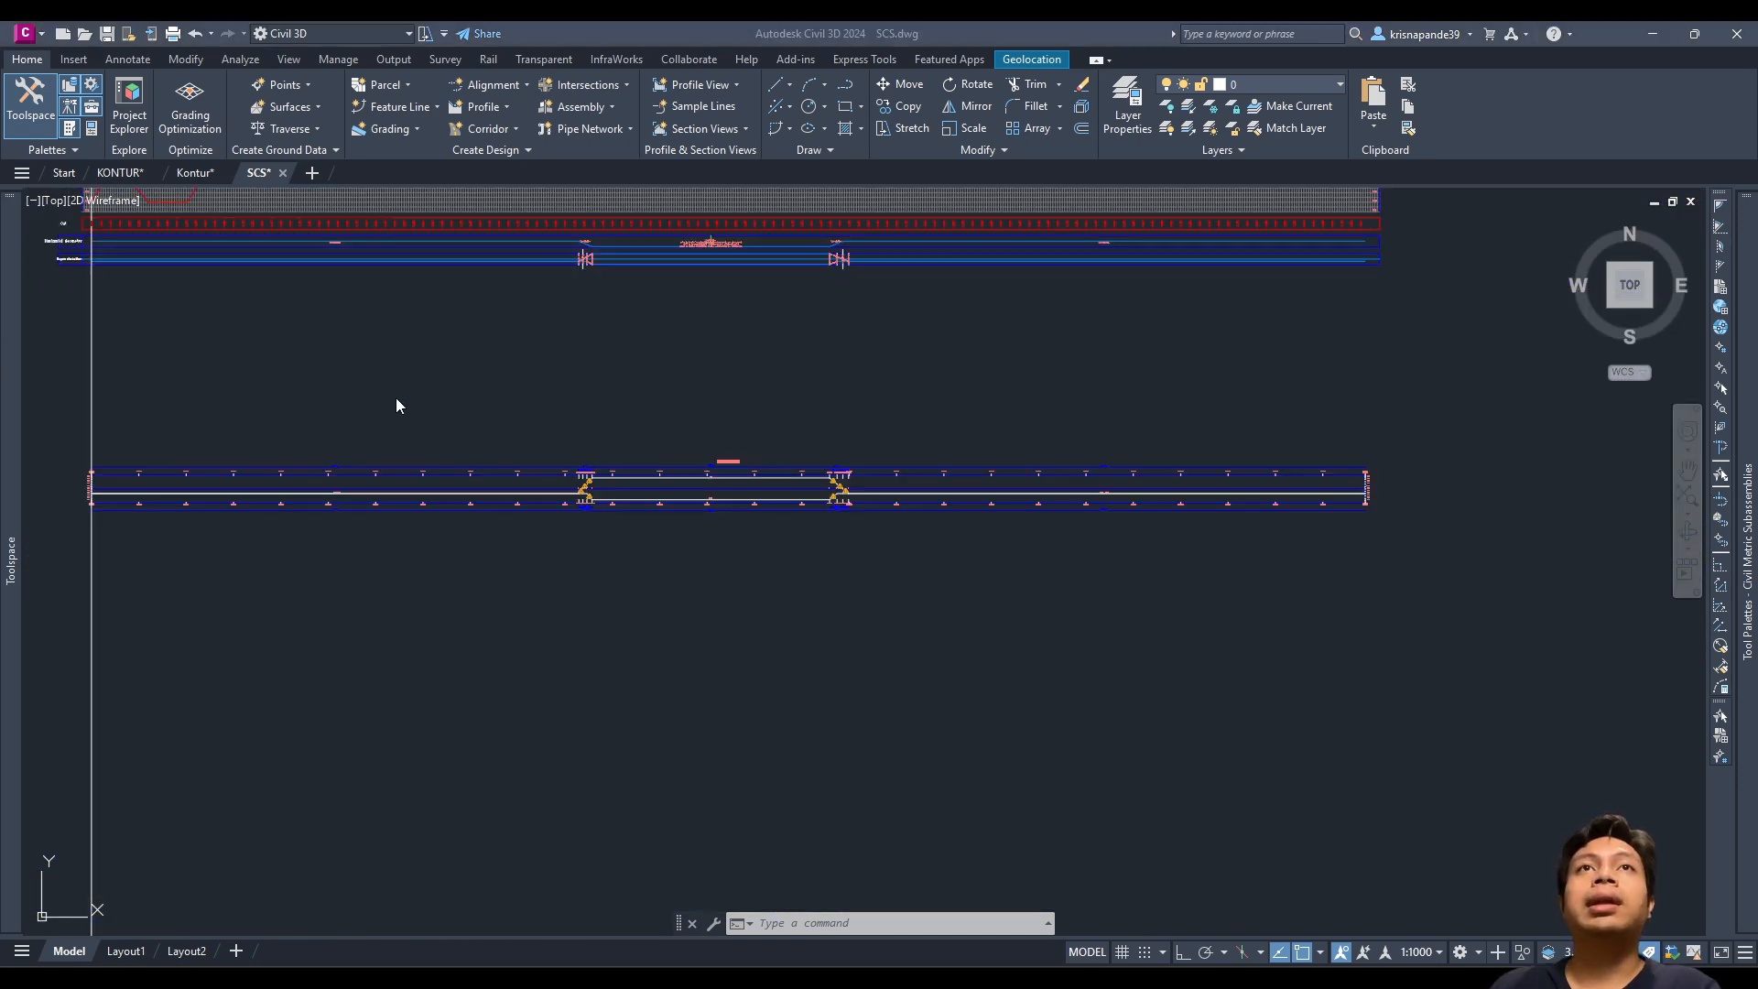
pyautogui.click(396, 404)
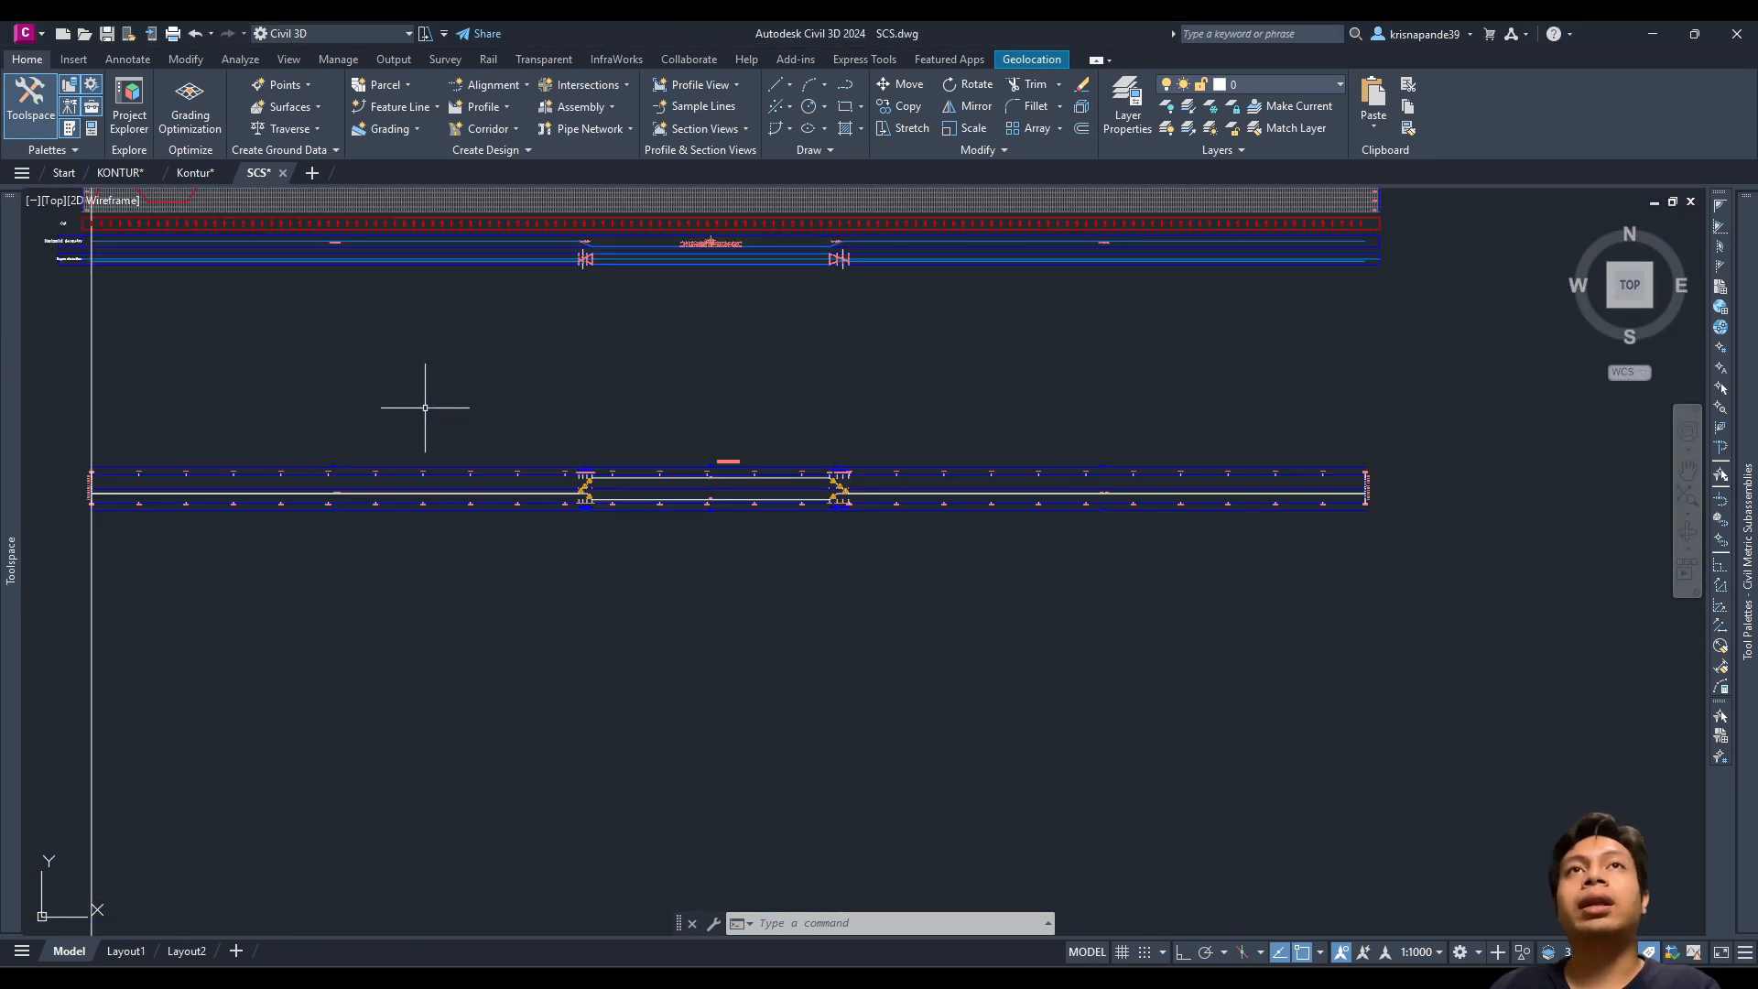
pyautogui.moveTo(424, 396)
pyautogui.mouseDown(button='middle')
pyautogui.moveTo(459, 447)
pyautogui.moveTo(469, 555)
pyautogui.mouseUp(button='middle')
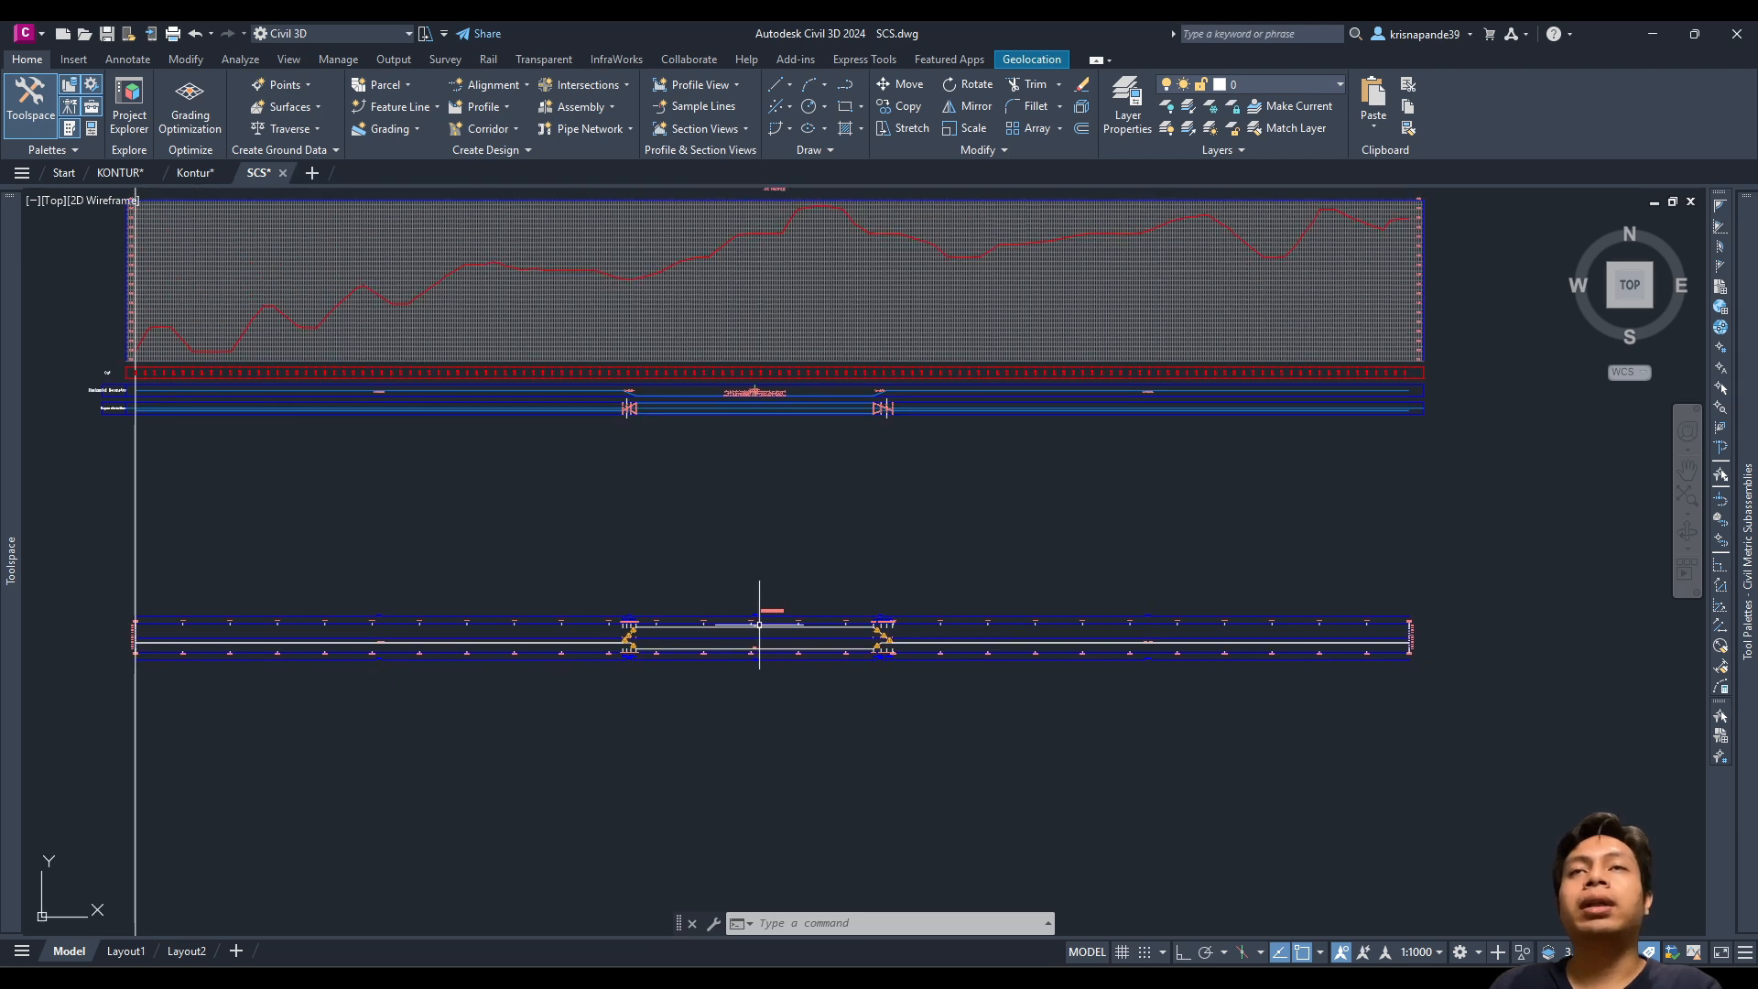
pyautogui.scroll(4, 783, 603)
pyautogui.scroll(-4, 787, 599)
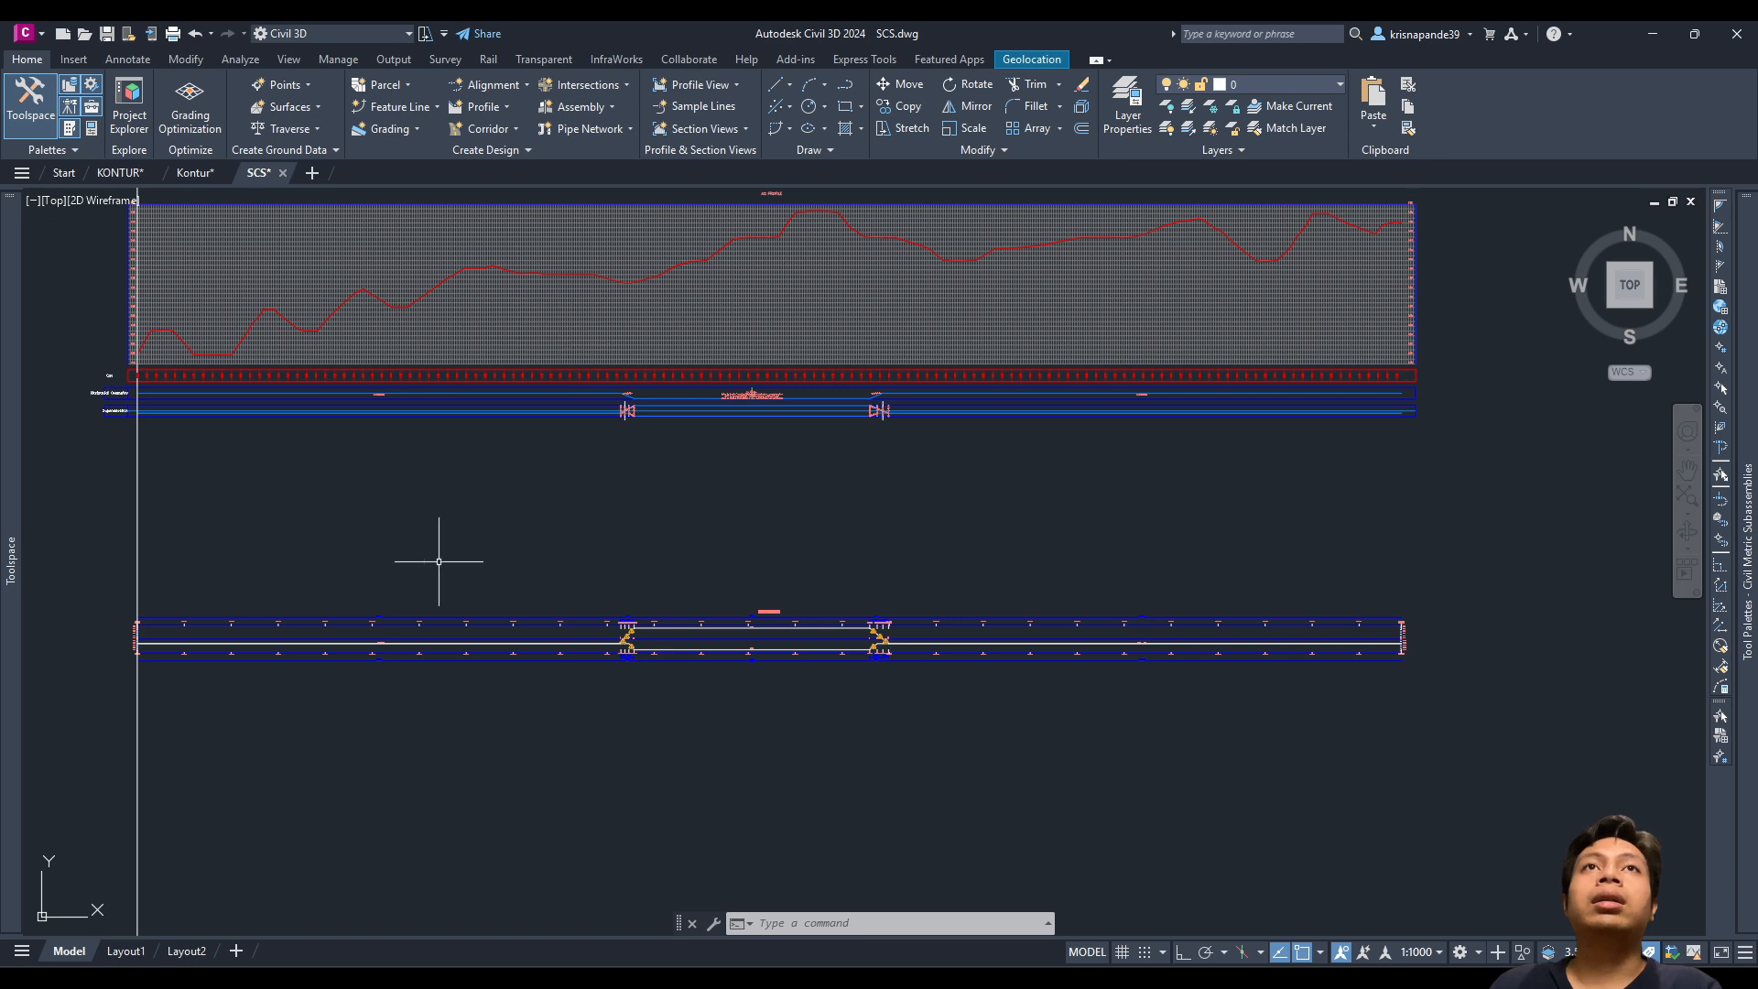
pyautogui.scroll(-5, 439, 562)
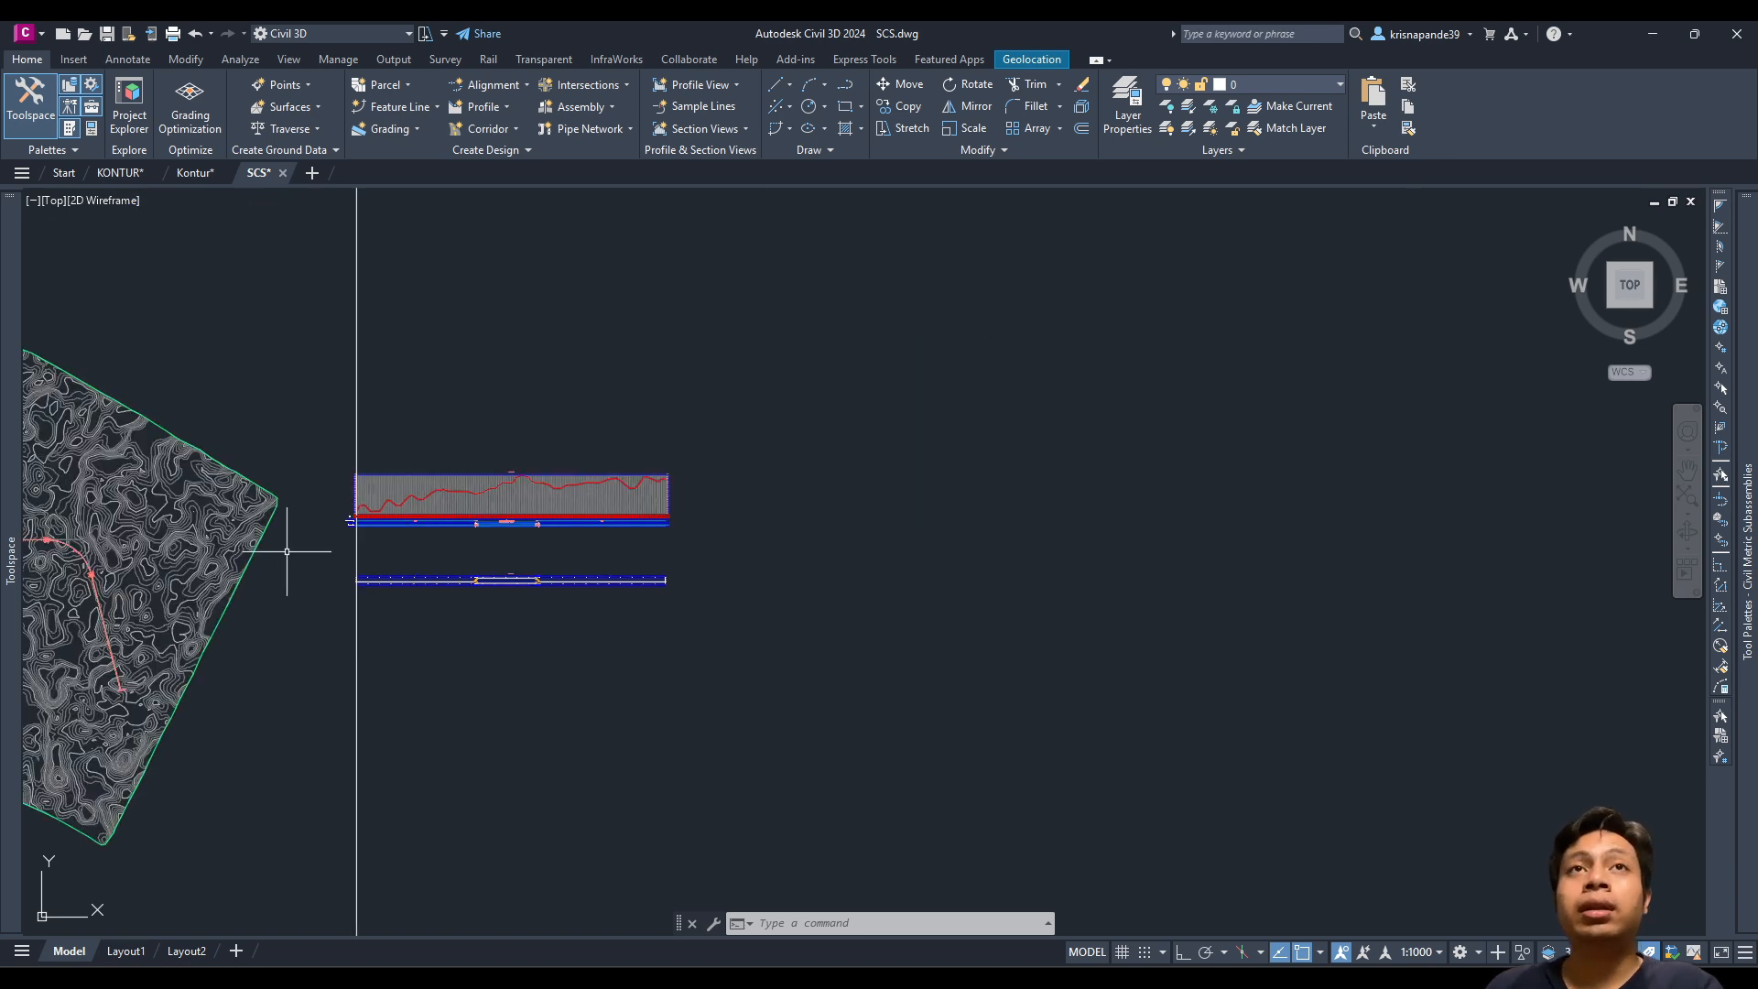
pyautogui.moveTo(286, 550); pyautogui.dragTo(675, 561, button='middle')
pyautogui.scroll(3, 470, 561)
pyautogui.scroll(2, 322, 463)
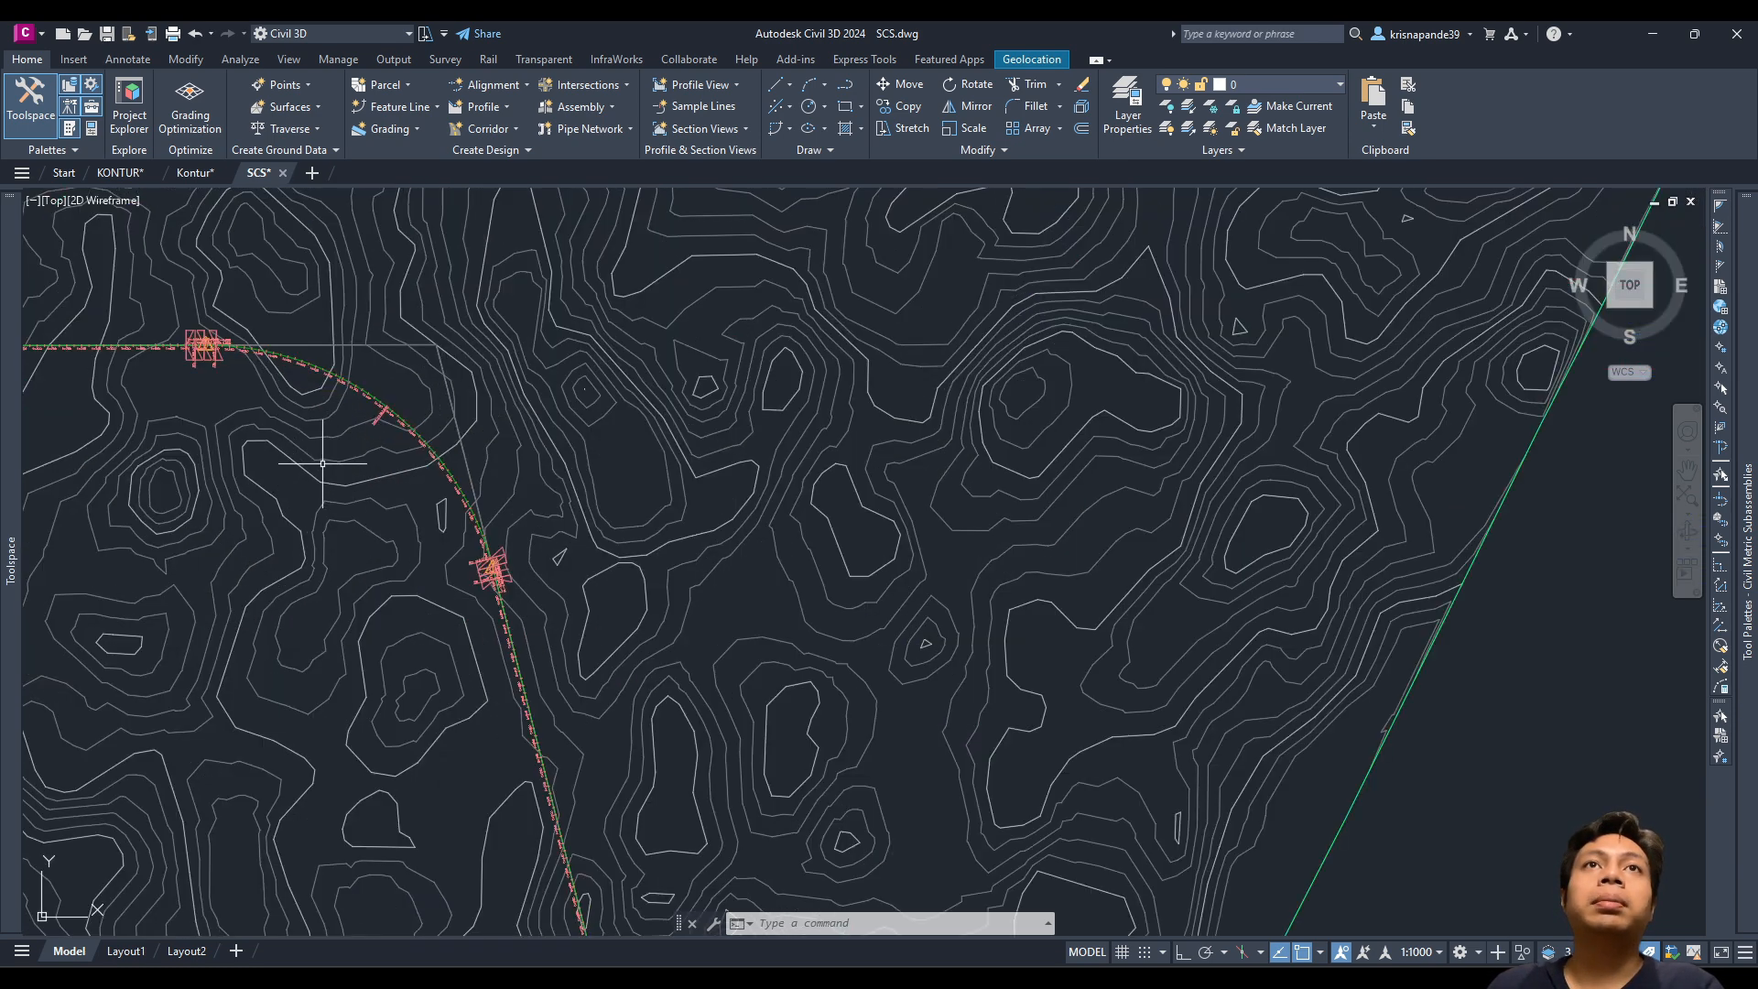
# Step: Open the superelevation tabular editor for alignment AS and bring the Excel calculation workbook on screen
pyautogui.click(429, 348)
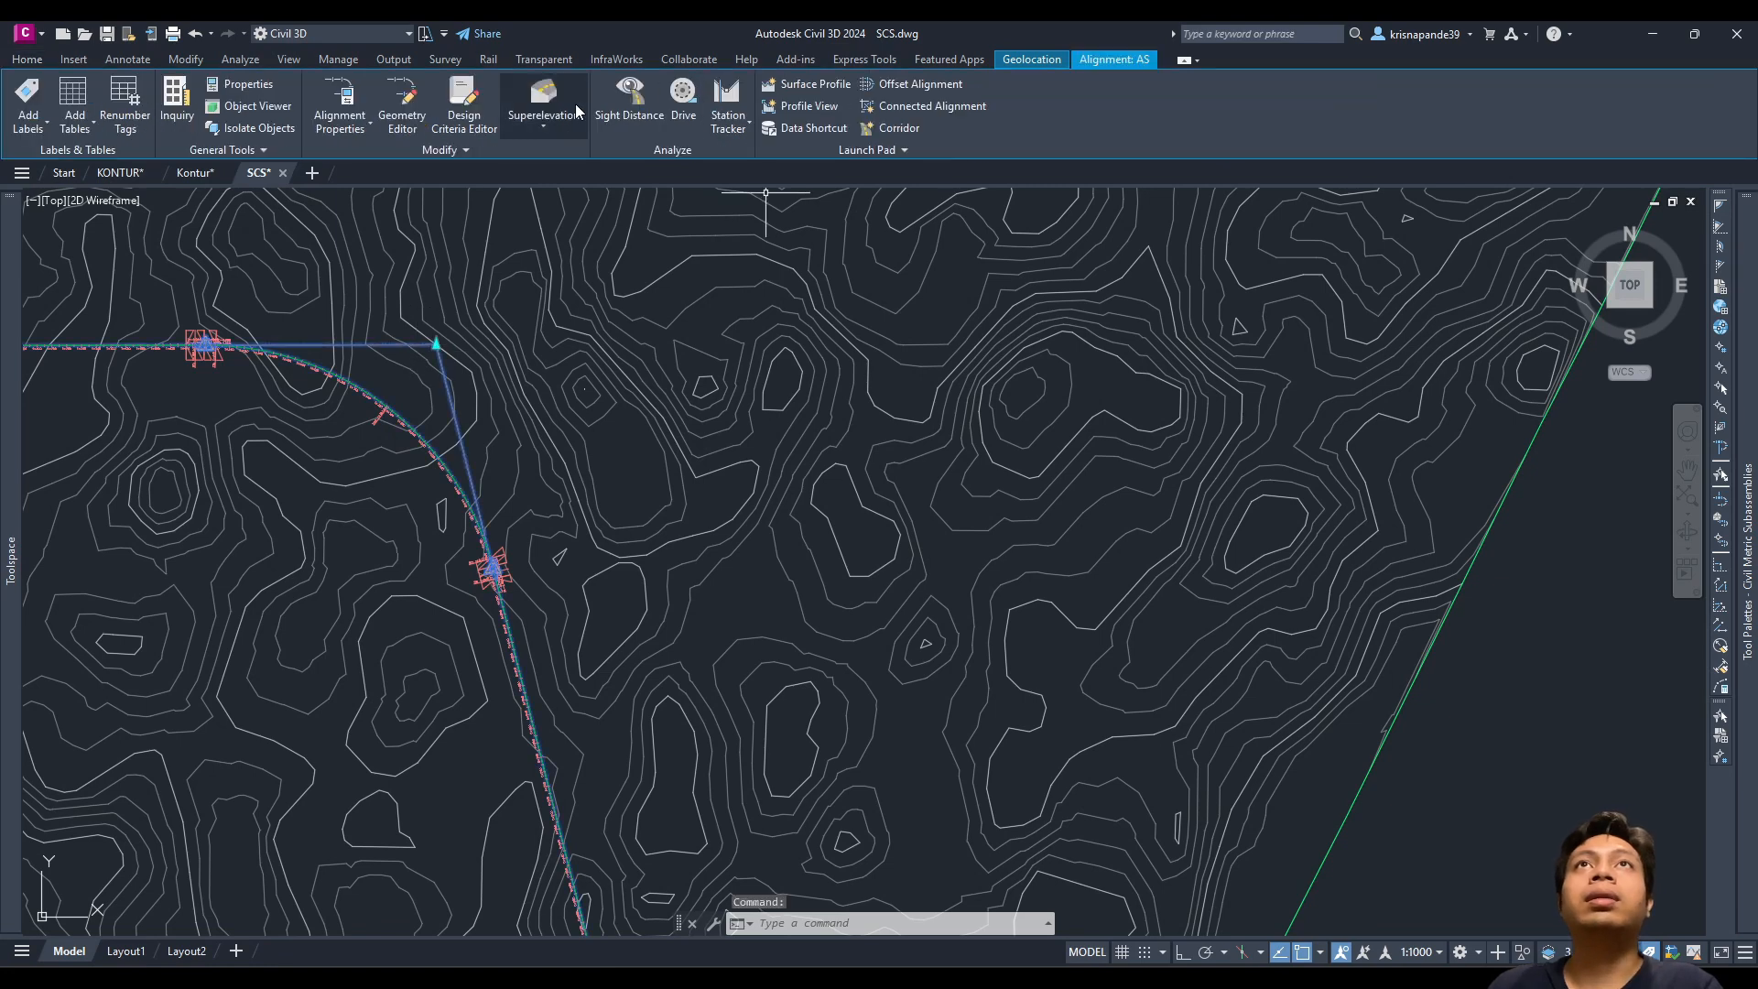
pyautogui.click(546, 126)
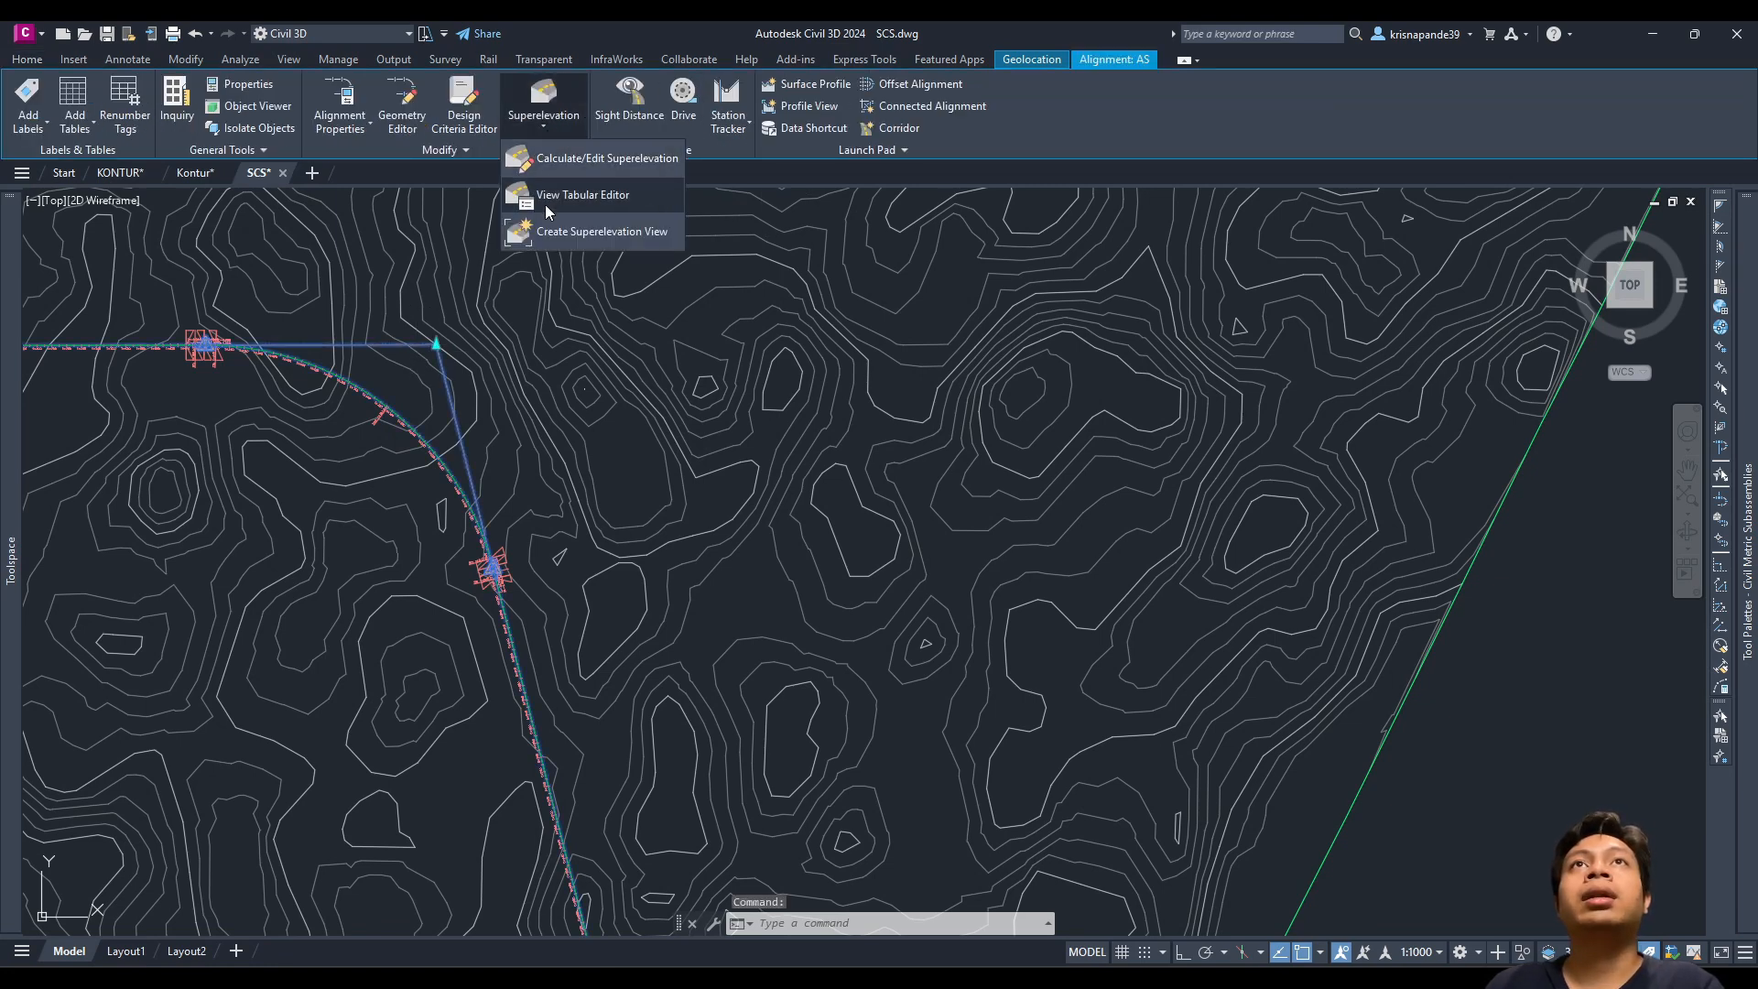
pyautogui.click(582, 194)
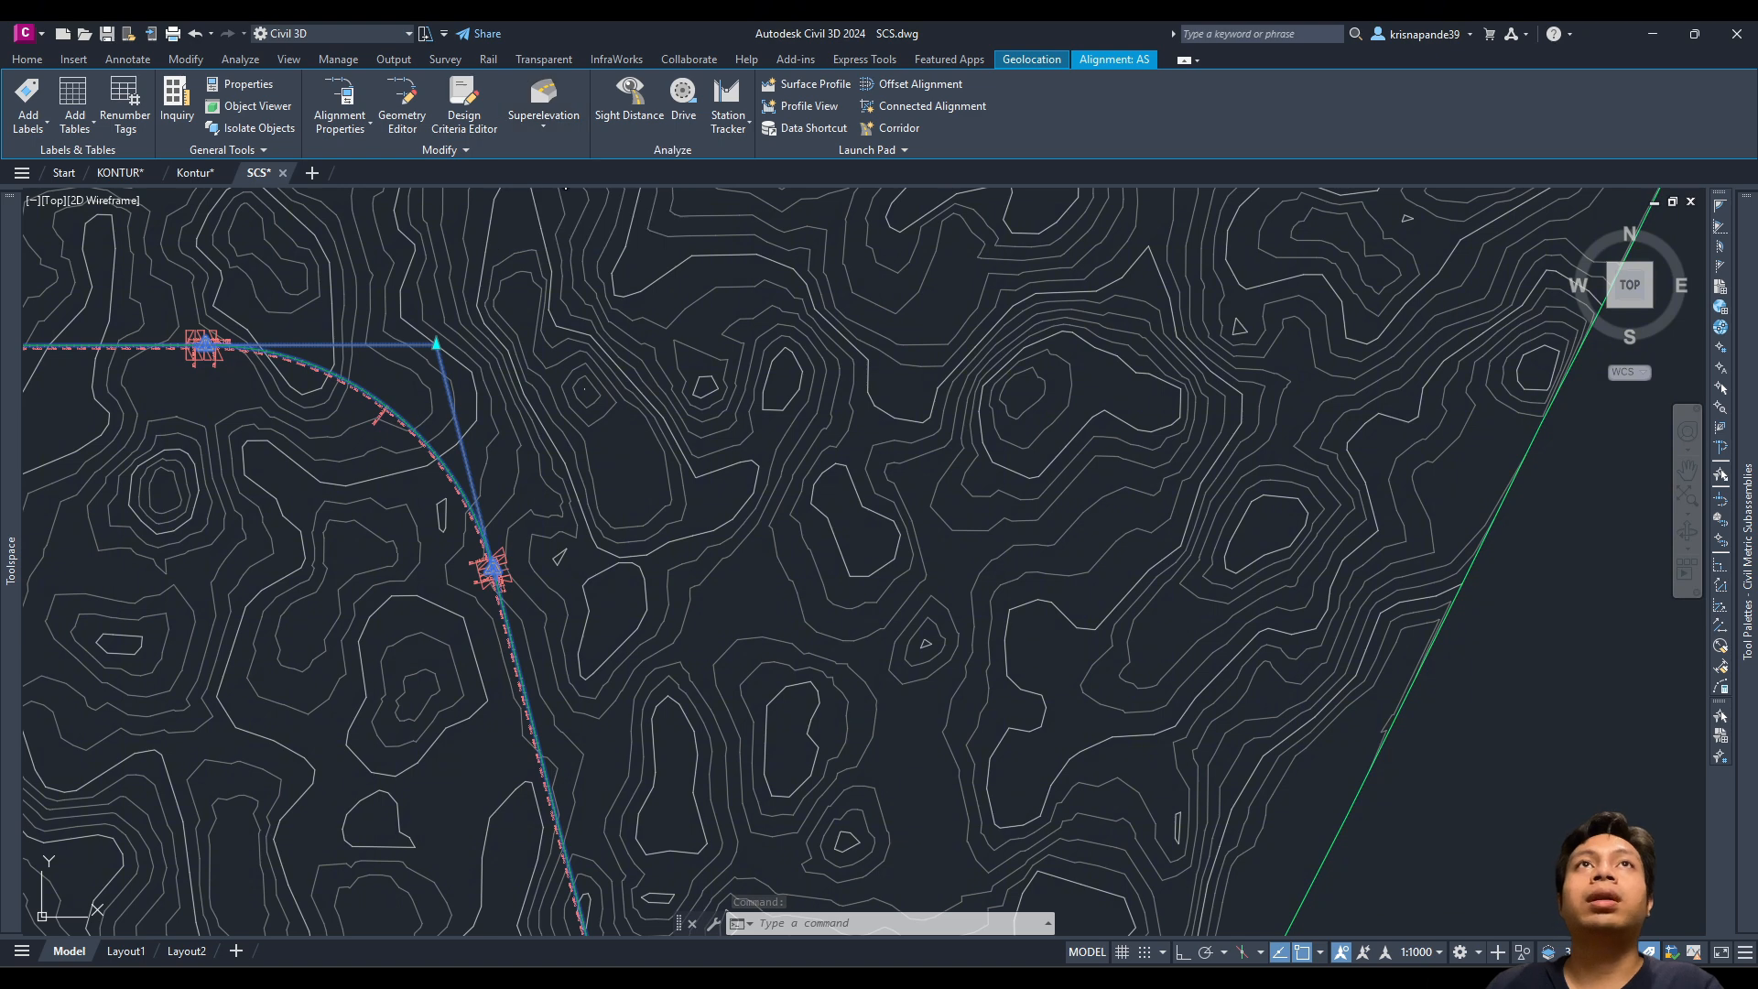
pyautogui.click(803, 178)
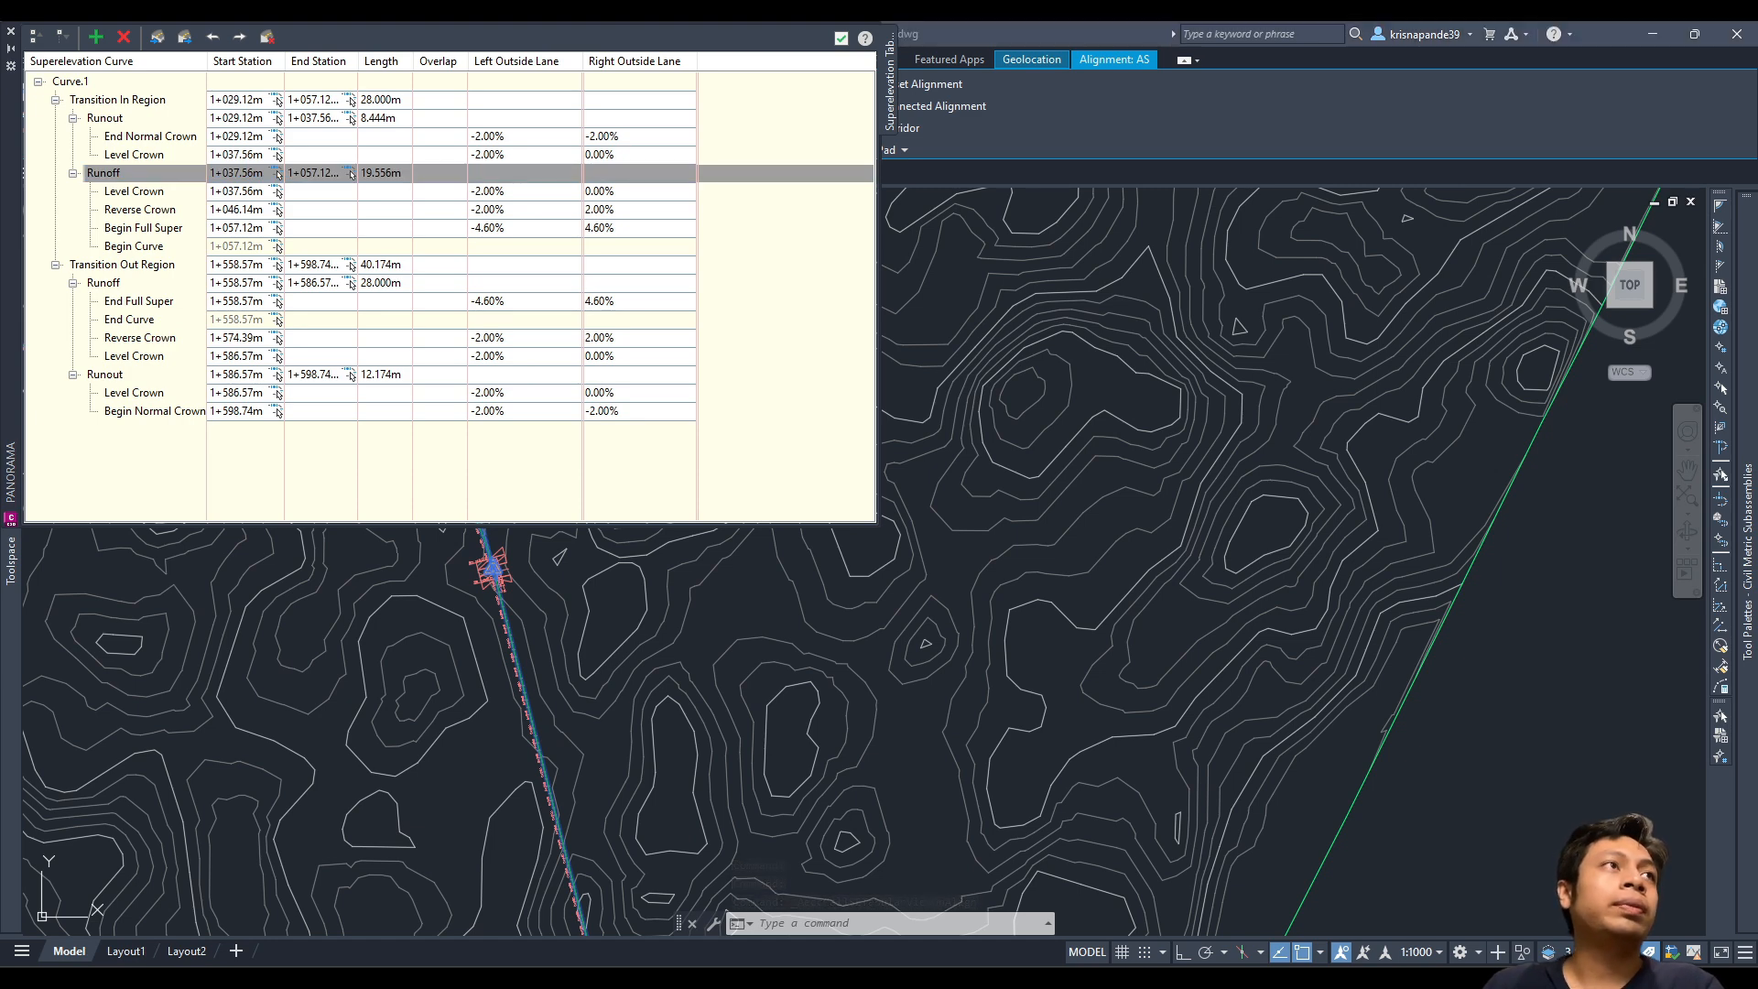
pyautogui.moveTo(0, 604); pyautogui.dragTo(1321, 134)
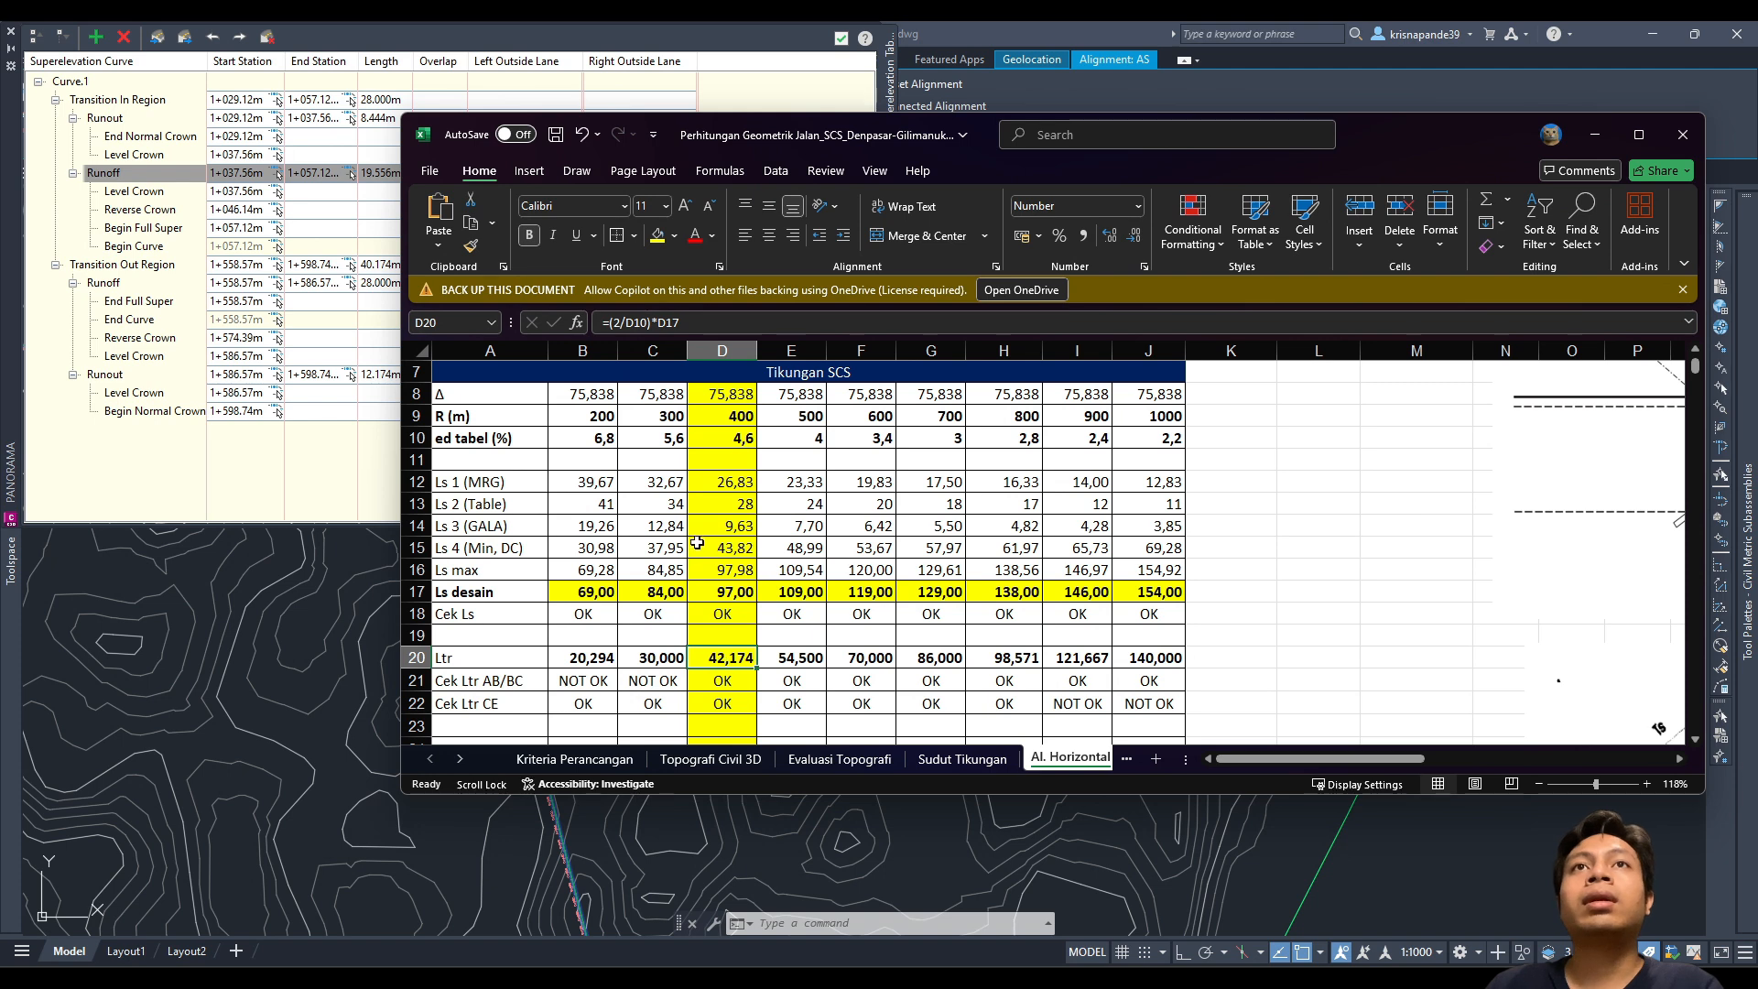
# Step: Check the Ls desain formula in D17 (97.00) and the Ltr formula in D20 (42,174)
pyautogui.click(719, 596)
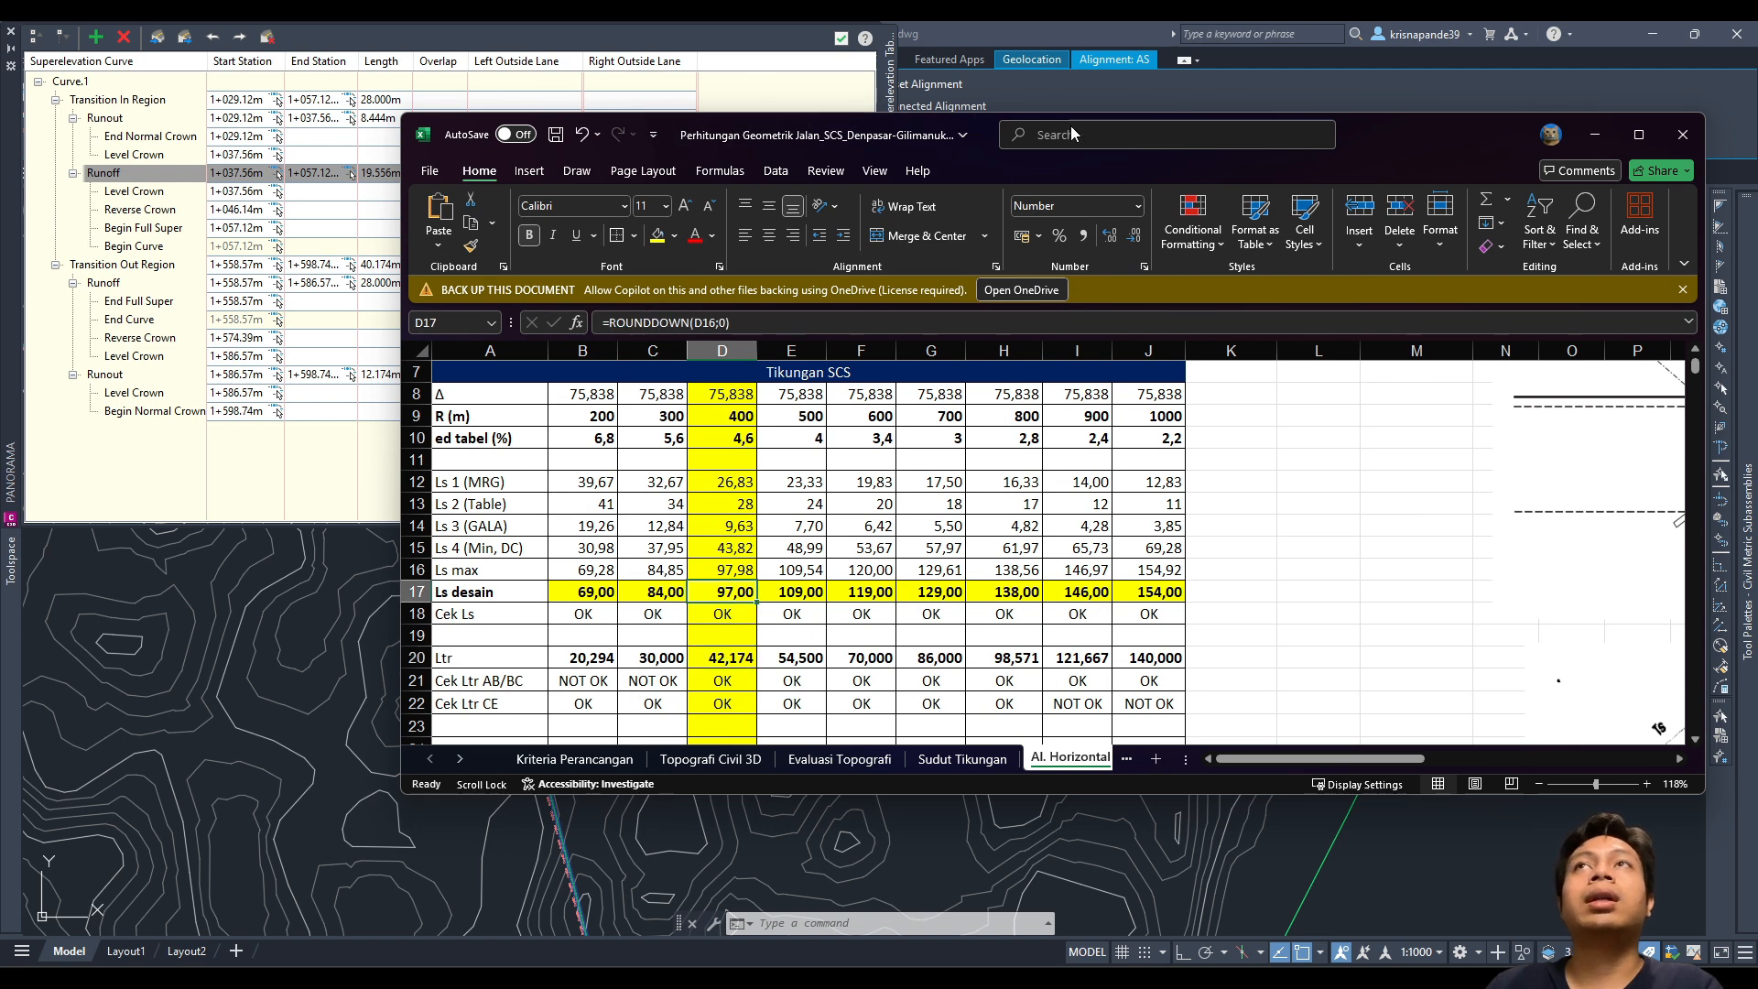
pyautogui.moveTo(1399, 117); pyautogui.dragTo(1464, 162)
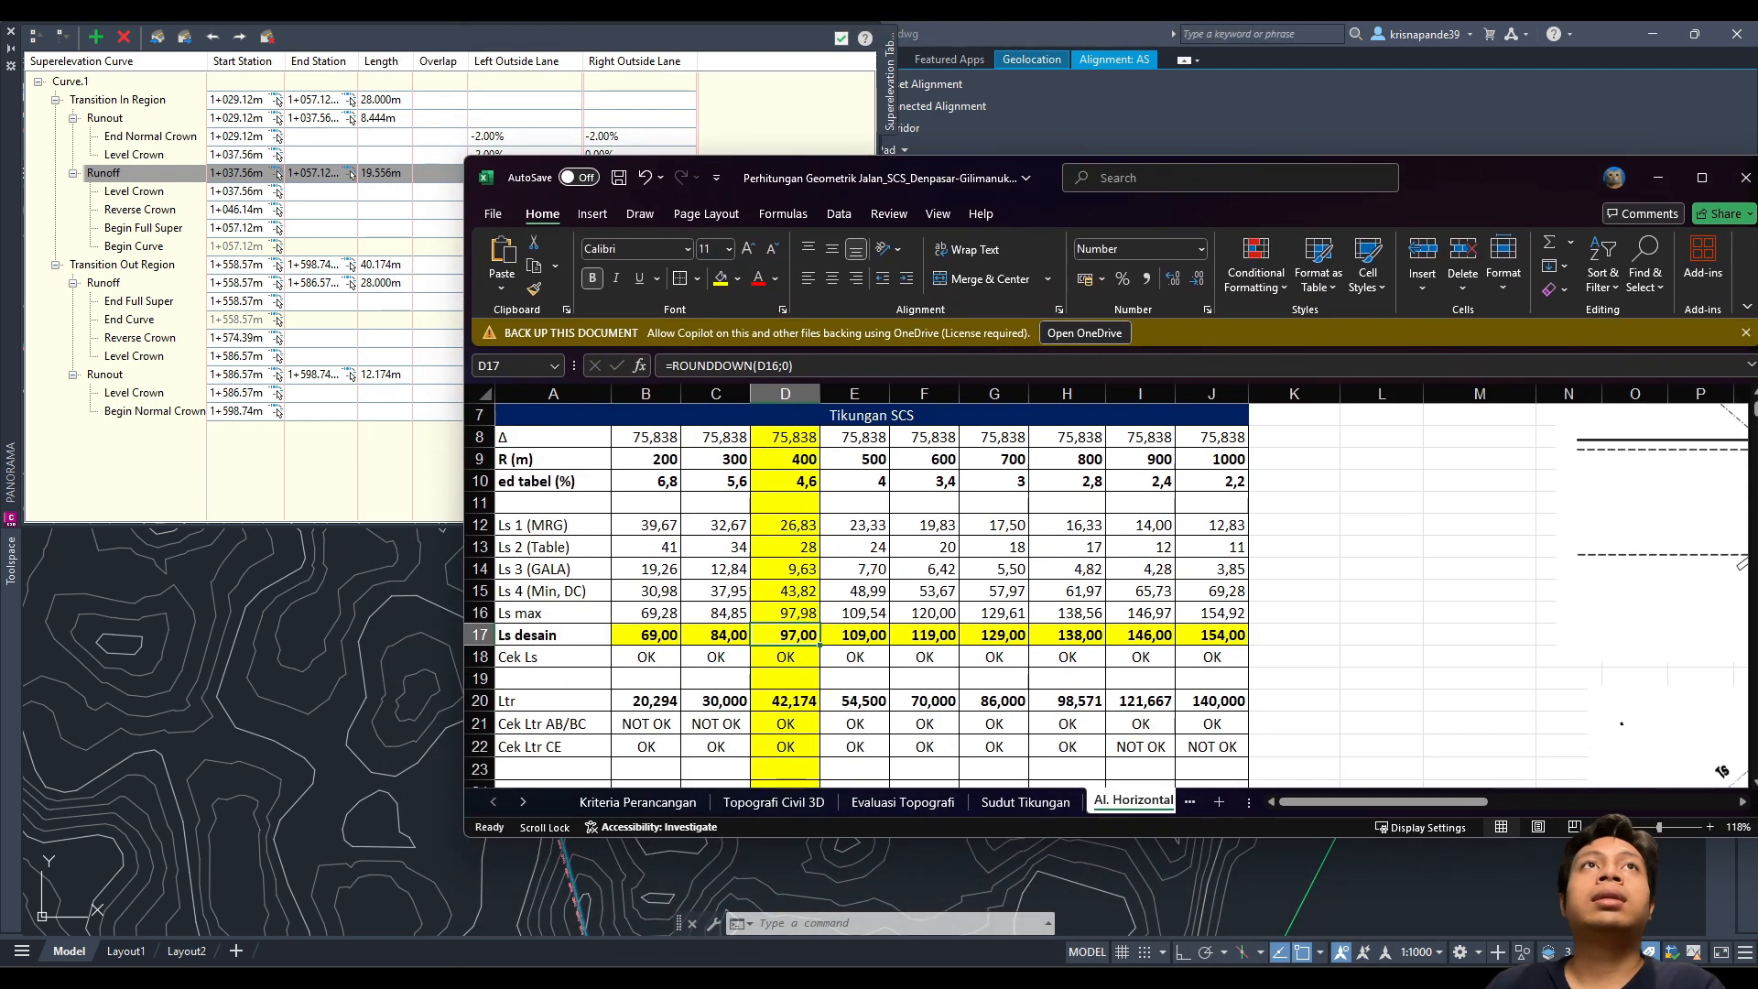
pyautogui.click(774, 703)
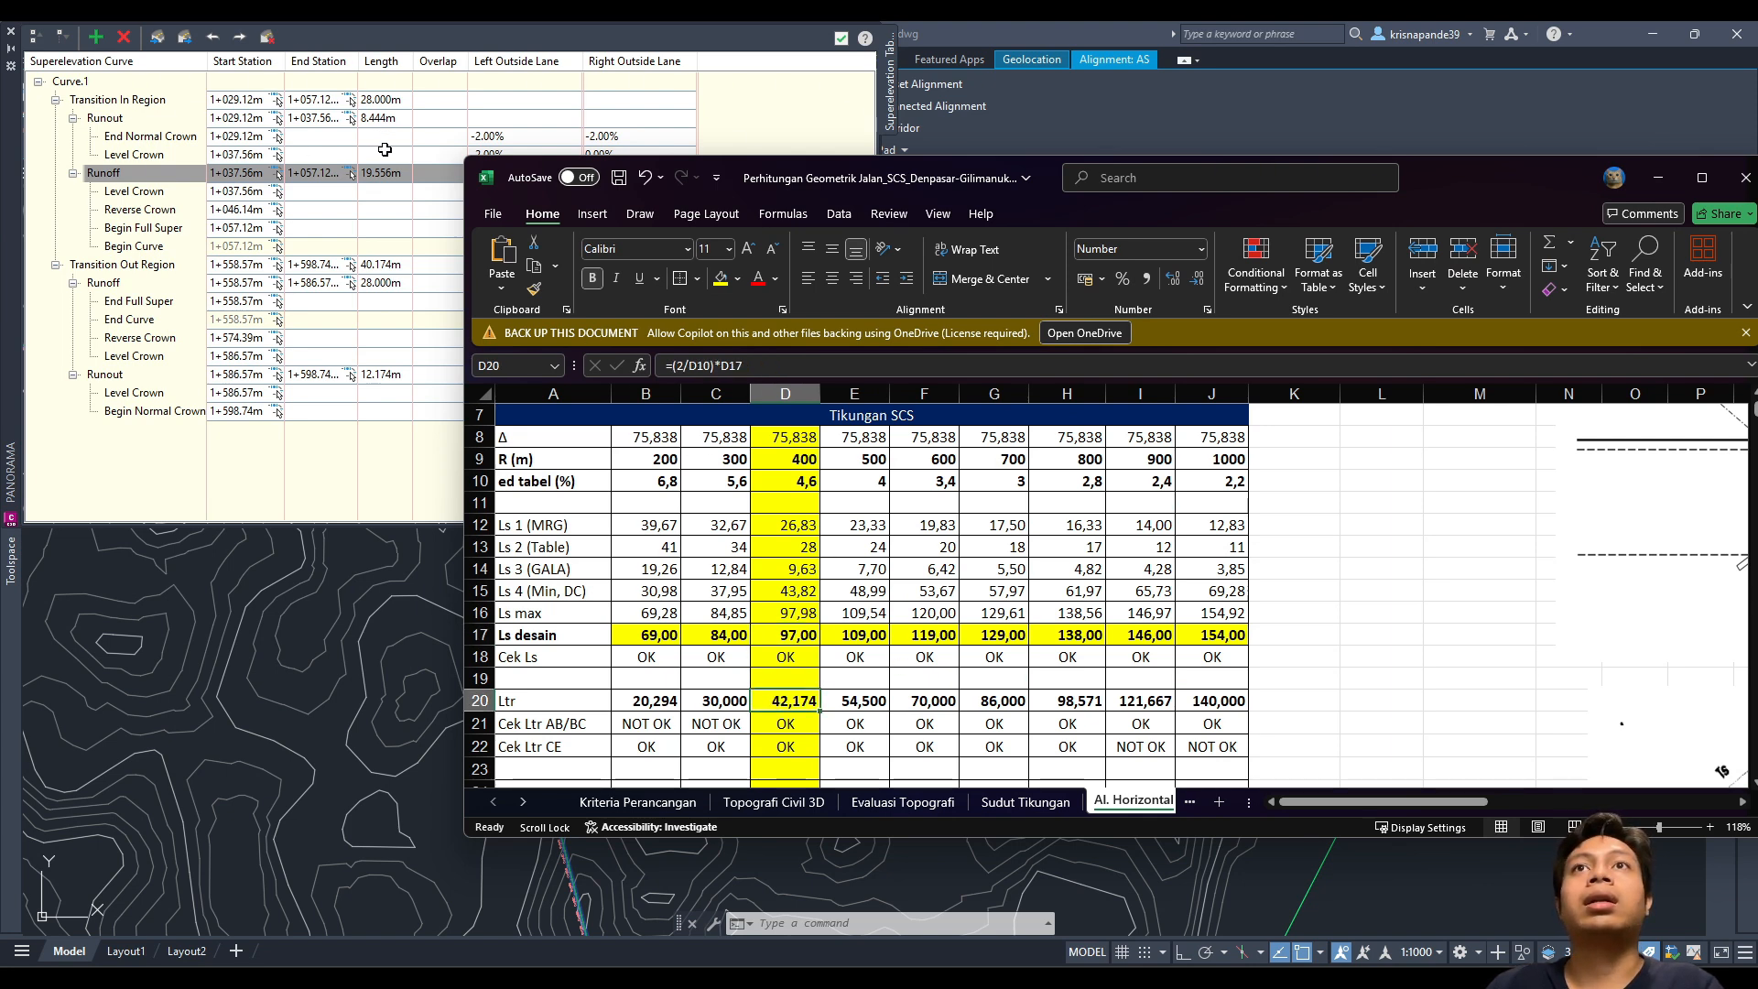
pyautogui.moveTo(1031, 176); pyautogui.dragTo(1066, 179)
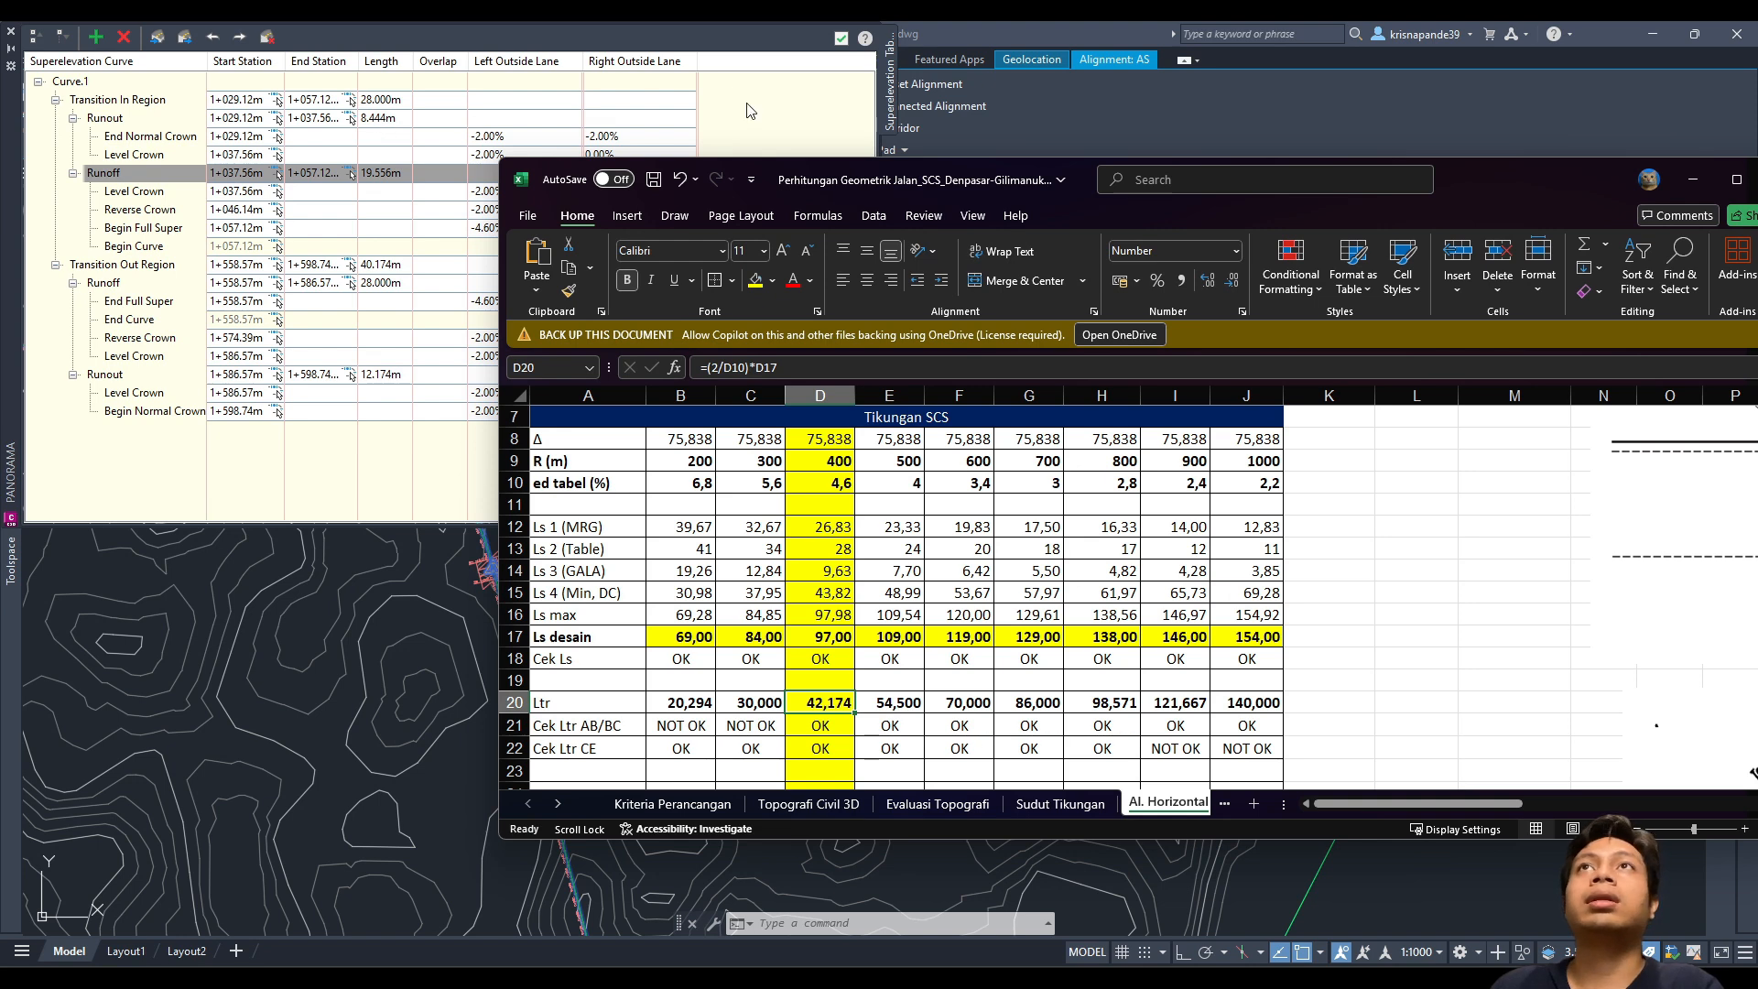
# Step: Move the Excel workbook mostly off screen to reveal Curve.1's 8.444 m runout cell
pyautogui.moveTo(1081, 174); pyautogui.dragTo(1319, 81)
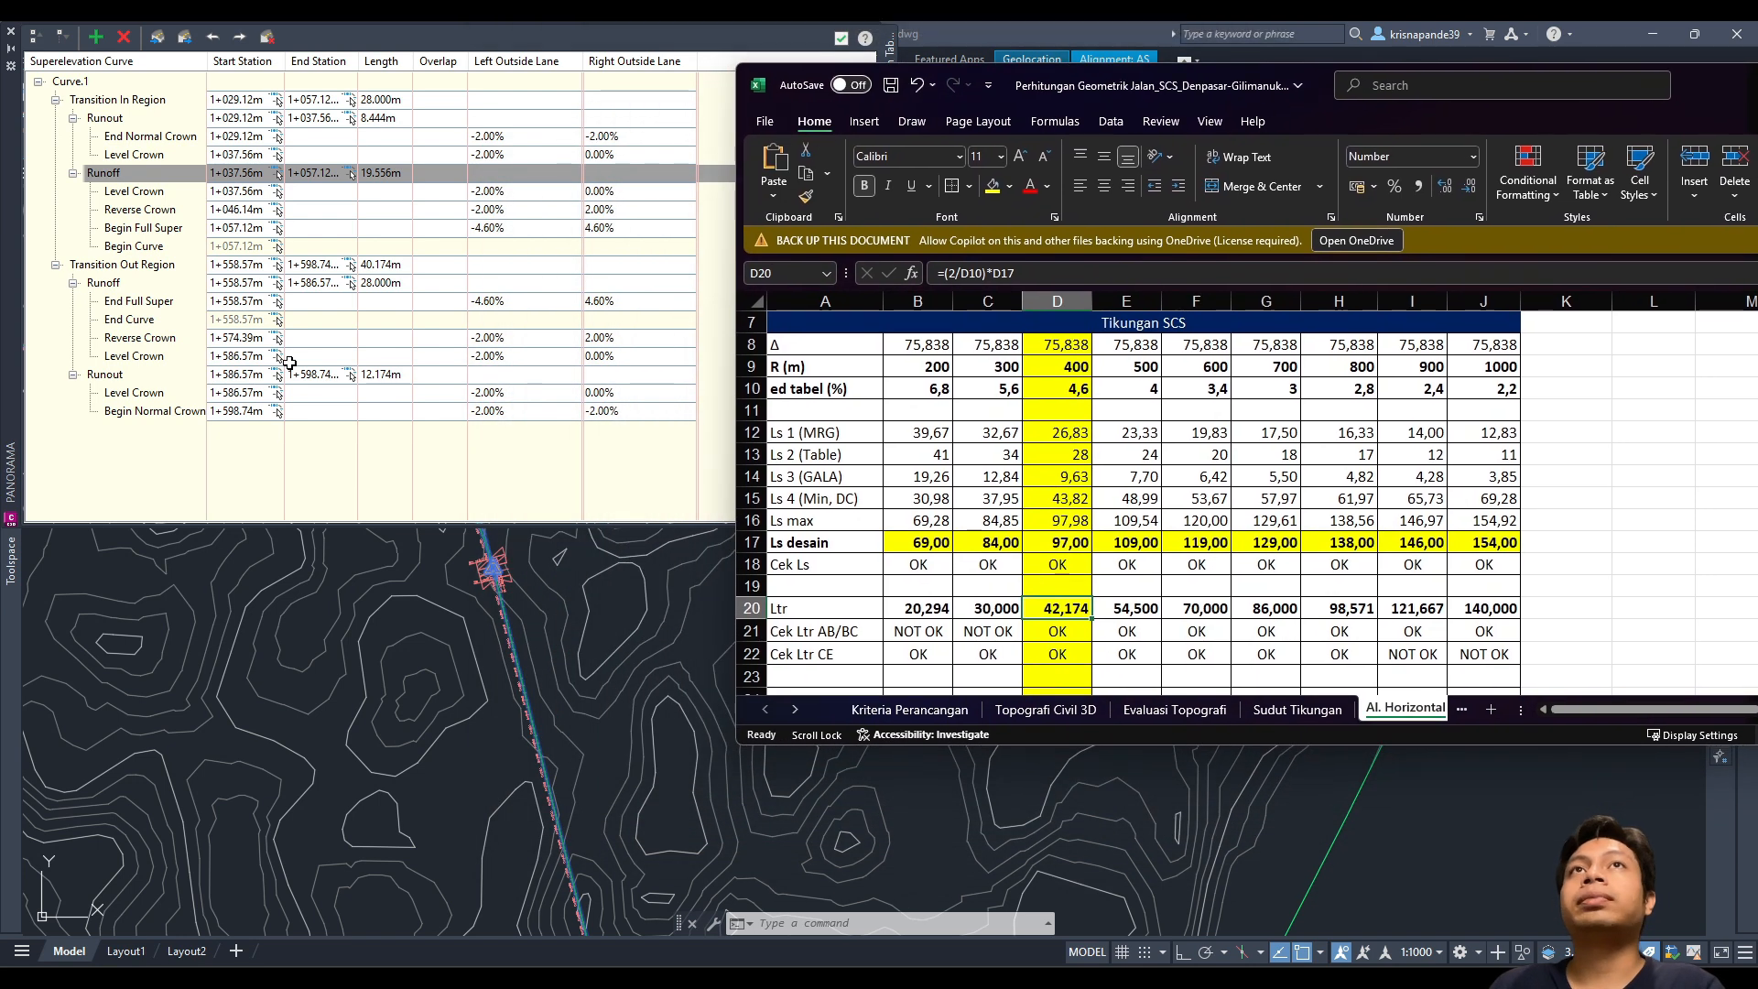
pyautogui.doubleClick(386, 120)
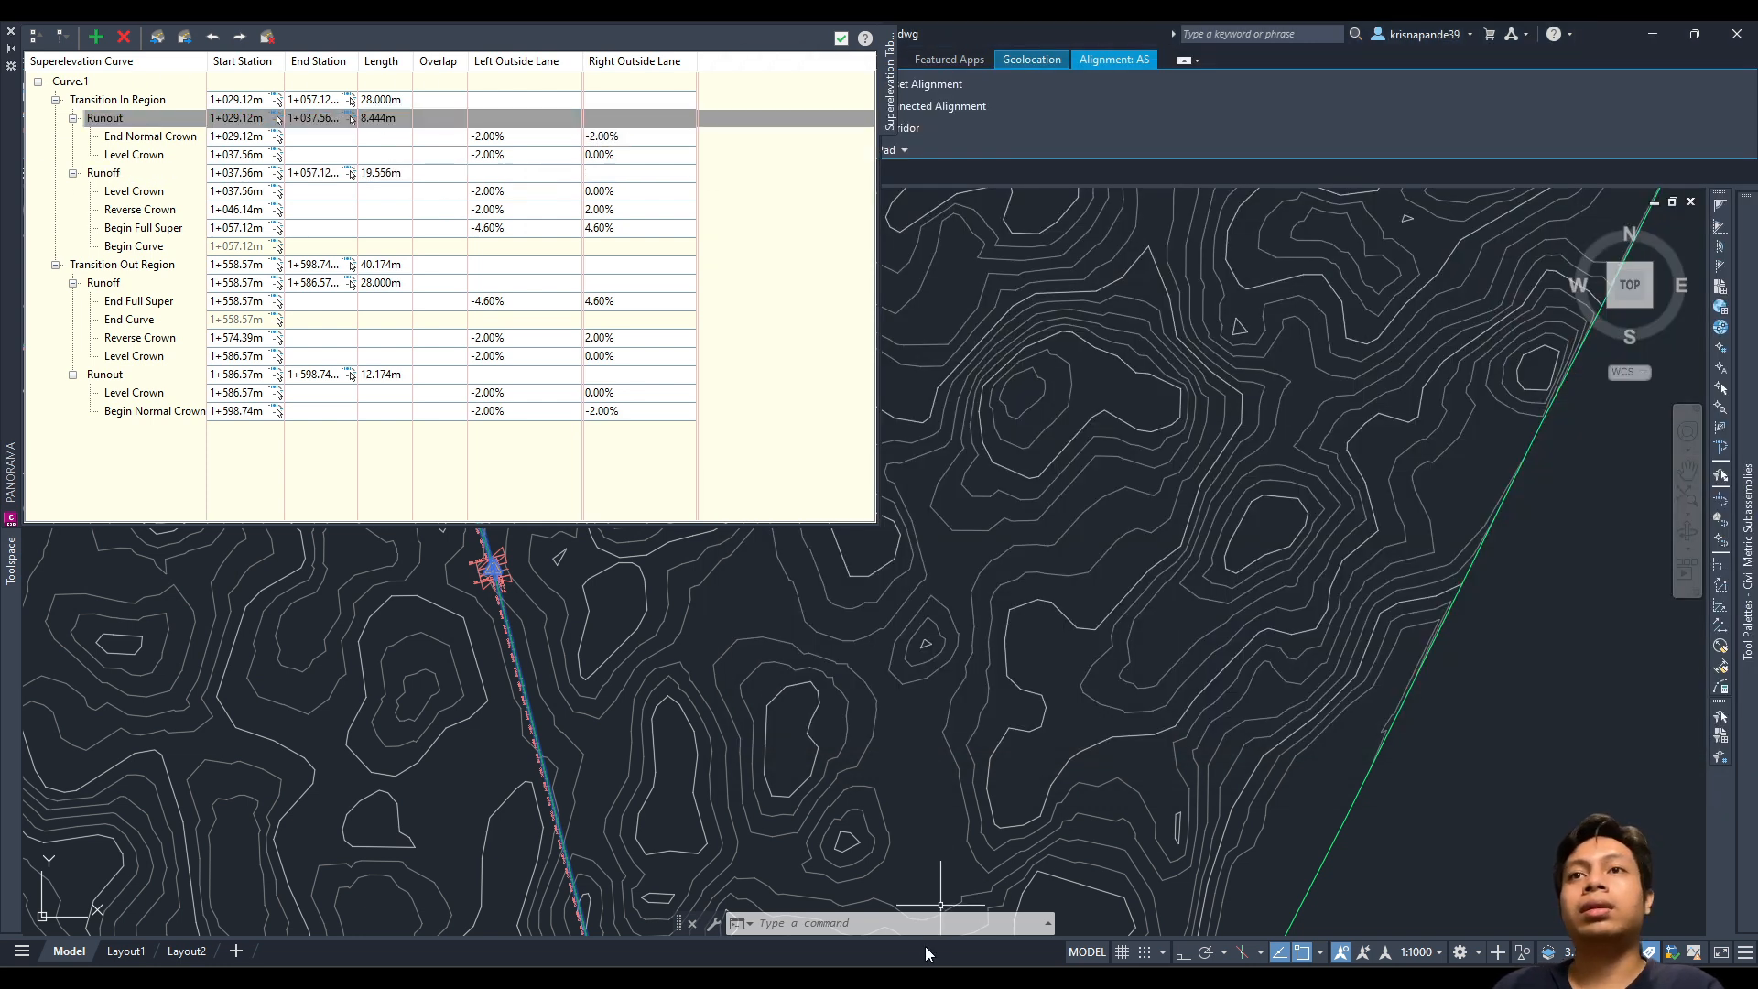
pyautogui.click(942, 978)
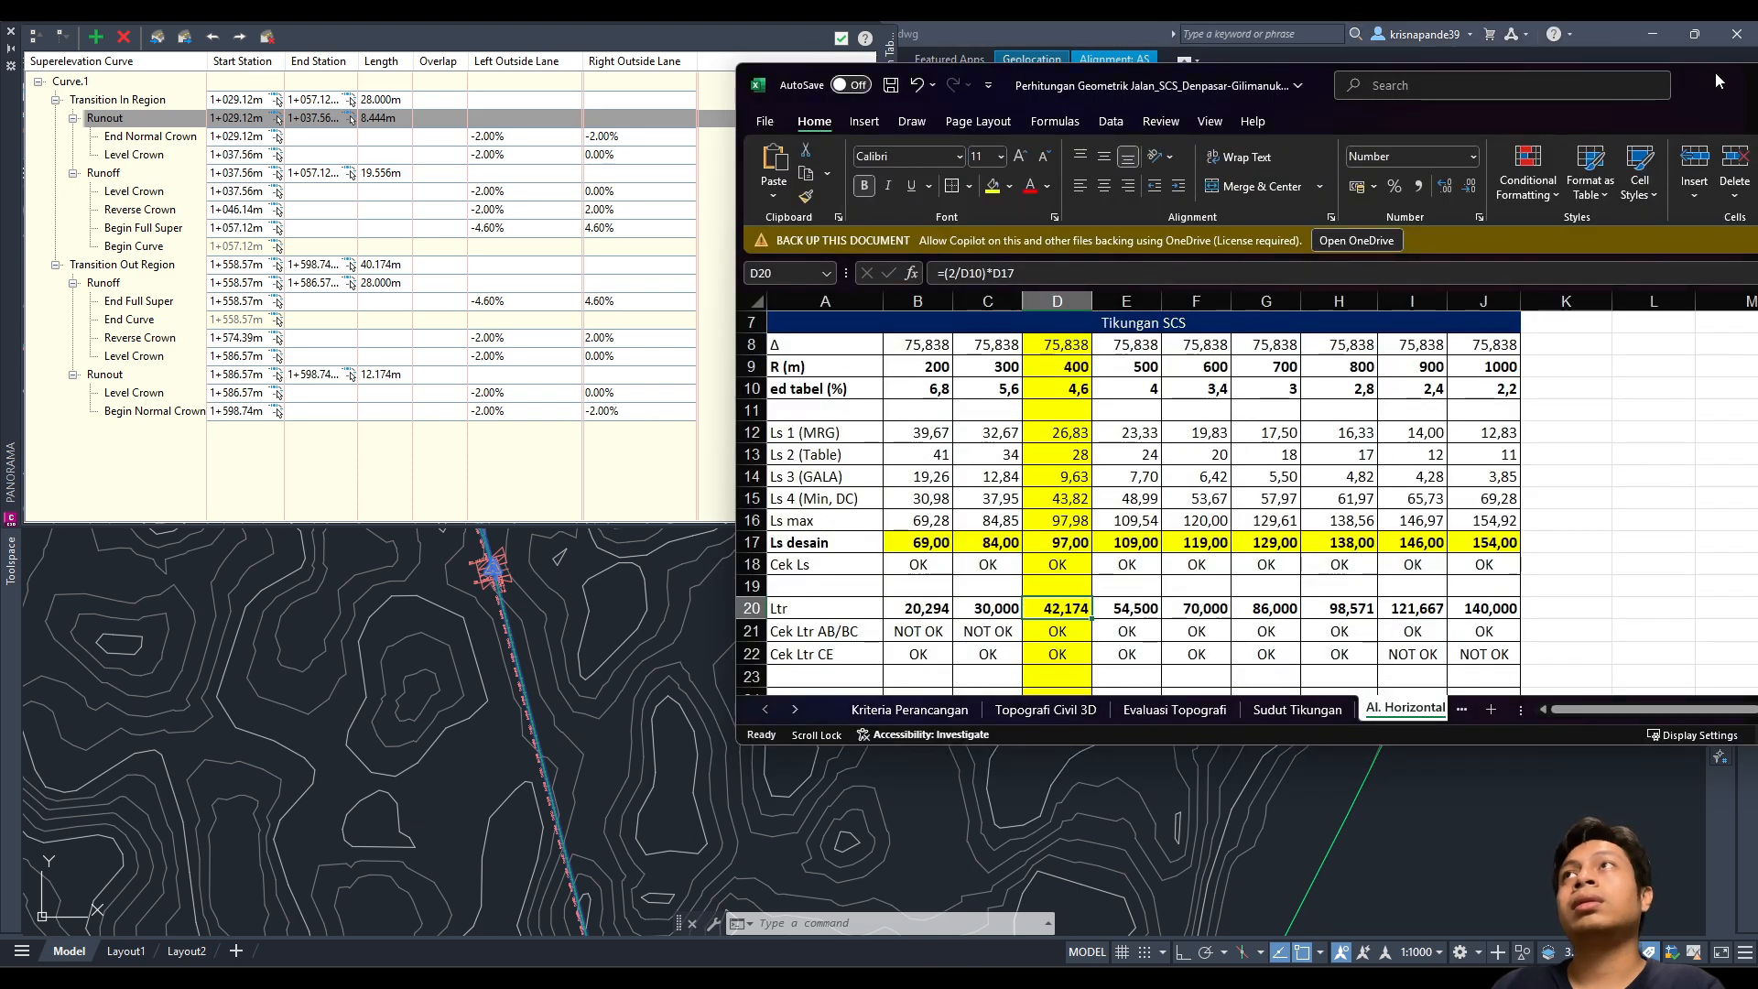
pyautogui.moveTo(1715, 78); pyautogui.dragTo(0, 563)
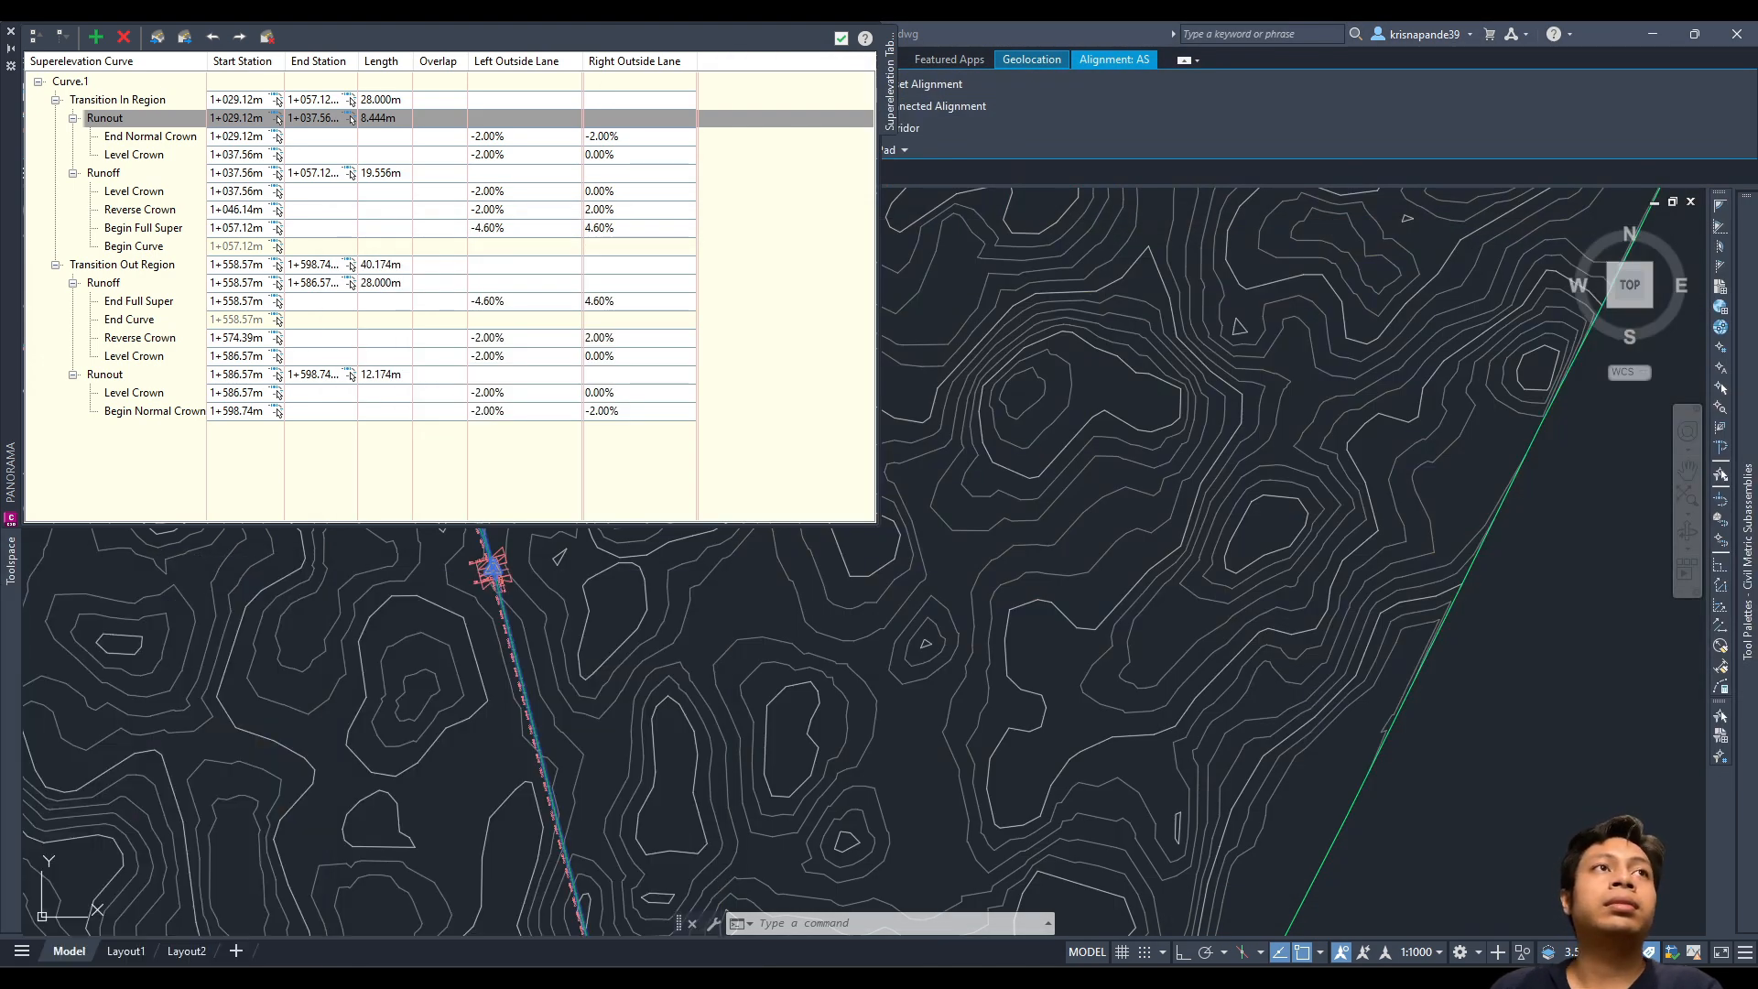
# Step: Set Curve.1's entering runout length to 42.174 m, giving a 61.730 m transition
pyautogui.click(385, 117)
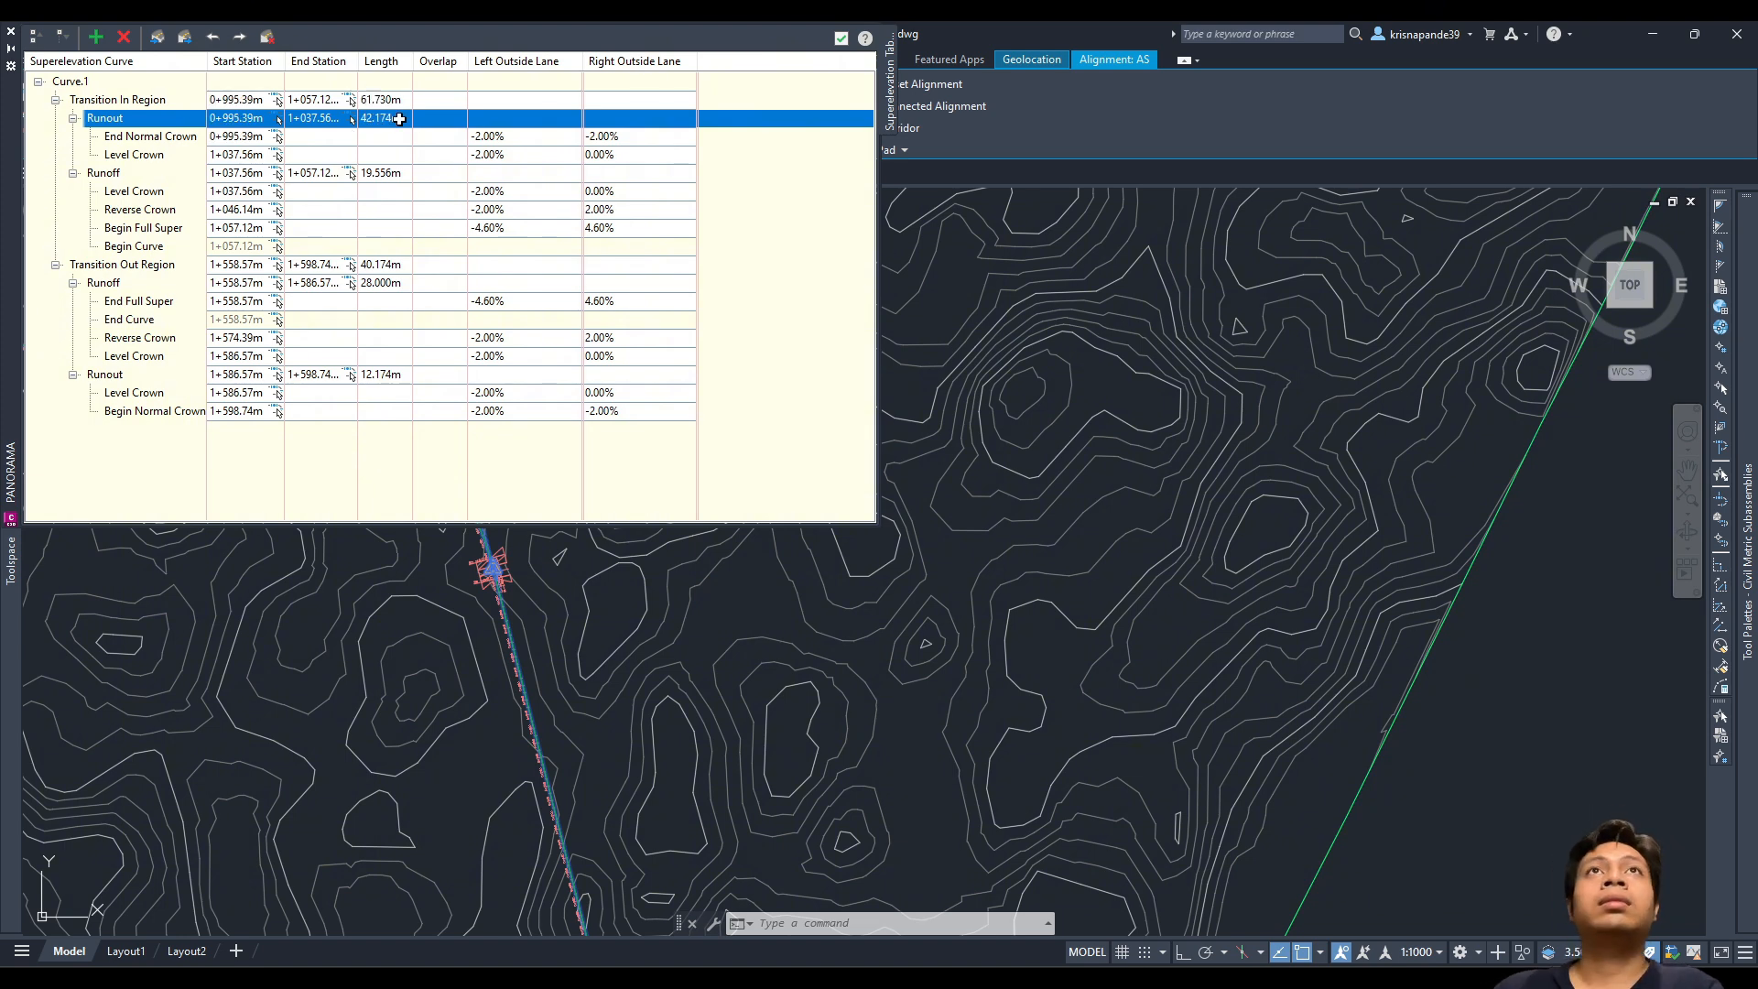
pyautogui.click(392, 173)
pyautogui.write('97')
pyautogui.press('Return')
pyautogui.click(393, 283)
pyautogui.write('97')
pyautogui.press('Return')
pyautogui.press('capslock')
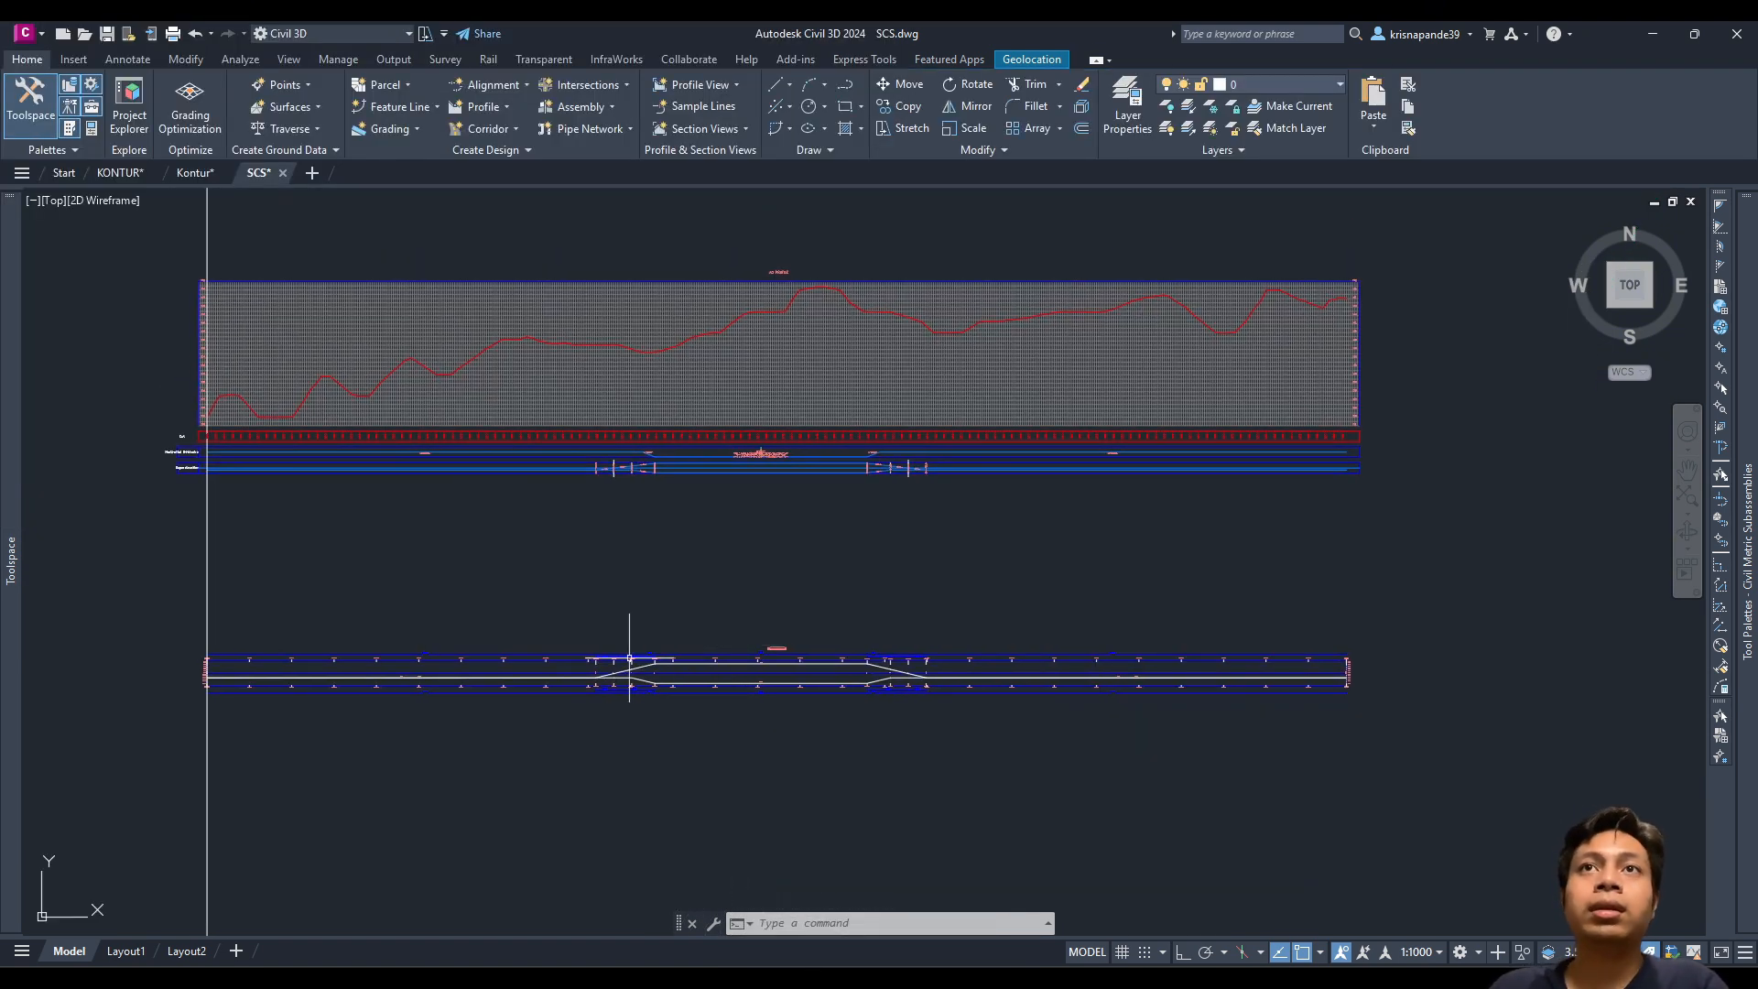
pyautogui.scroll(8, 629, 657)
pyautogui.scroll(-8, 625, 648)
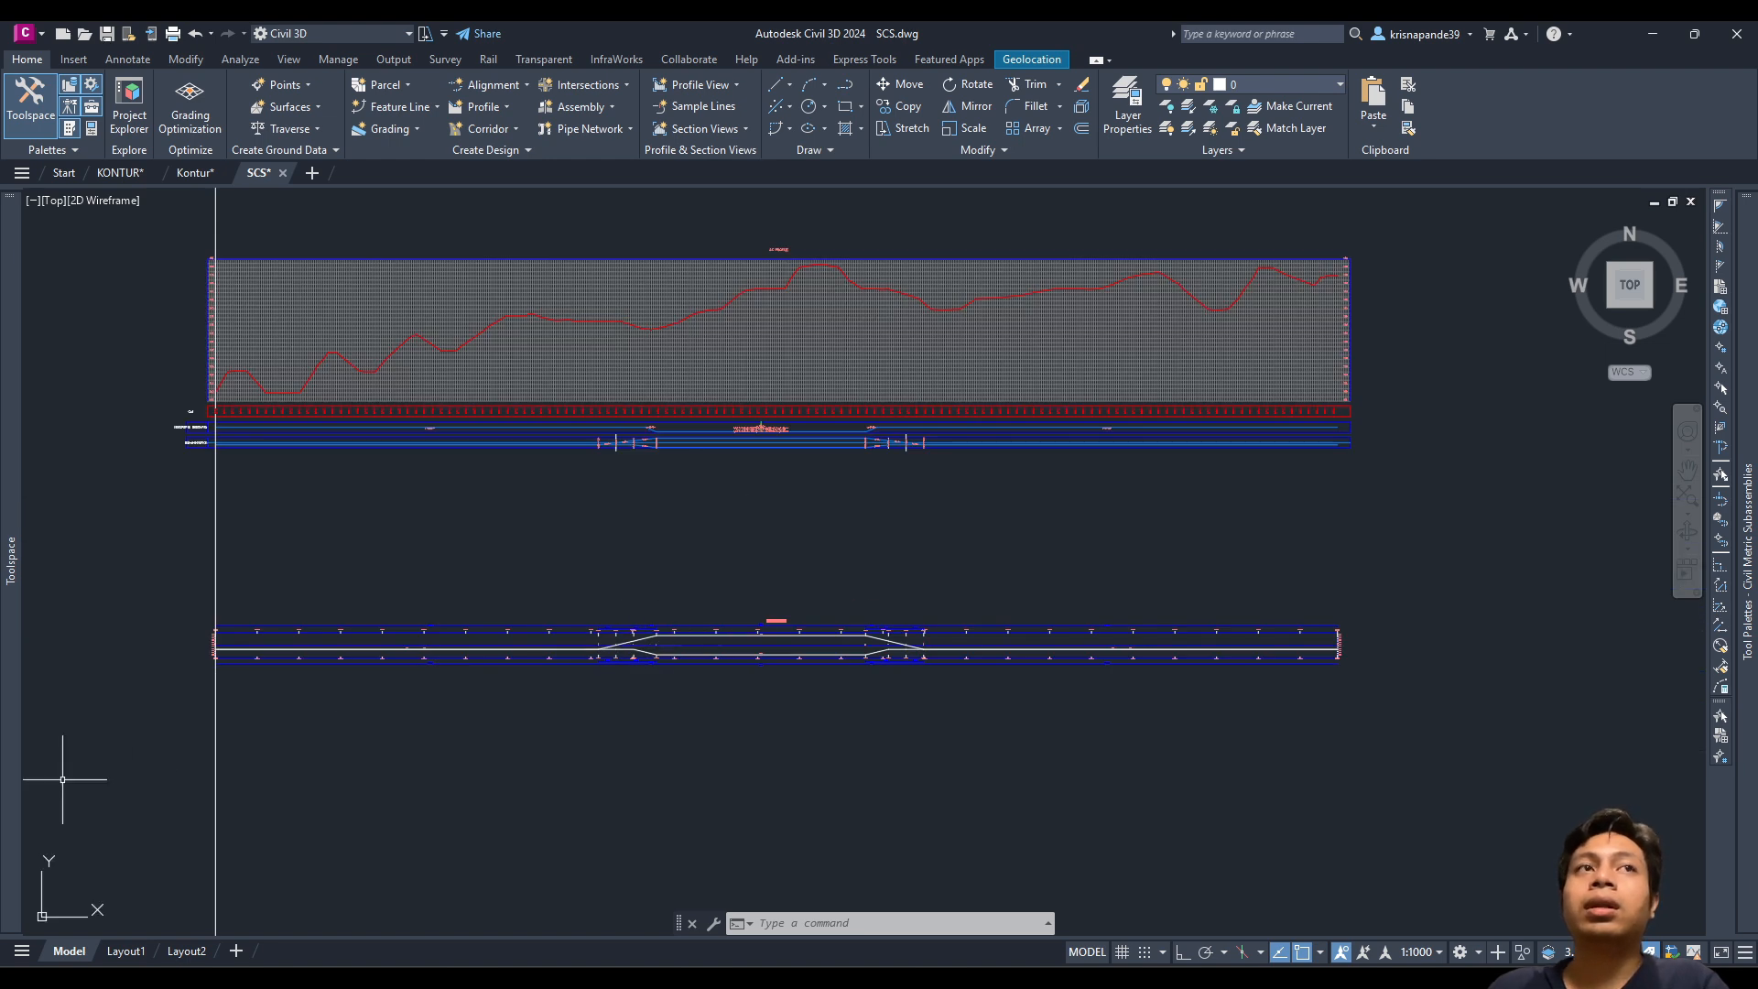
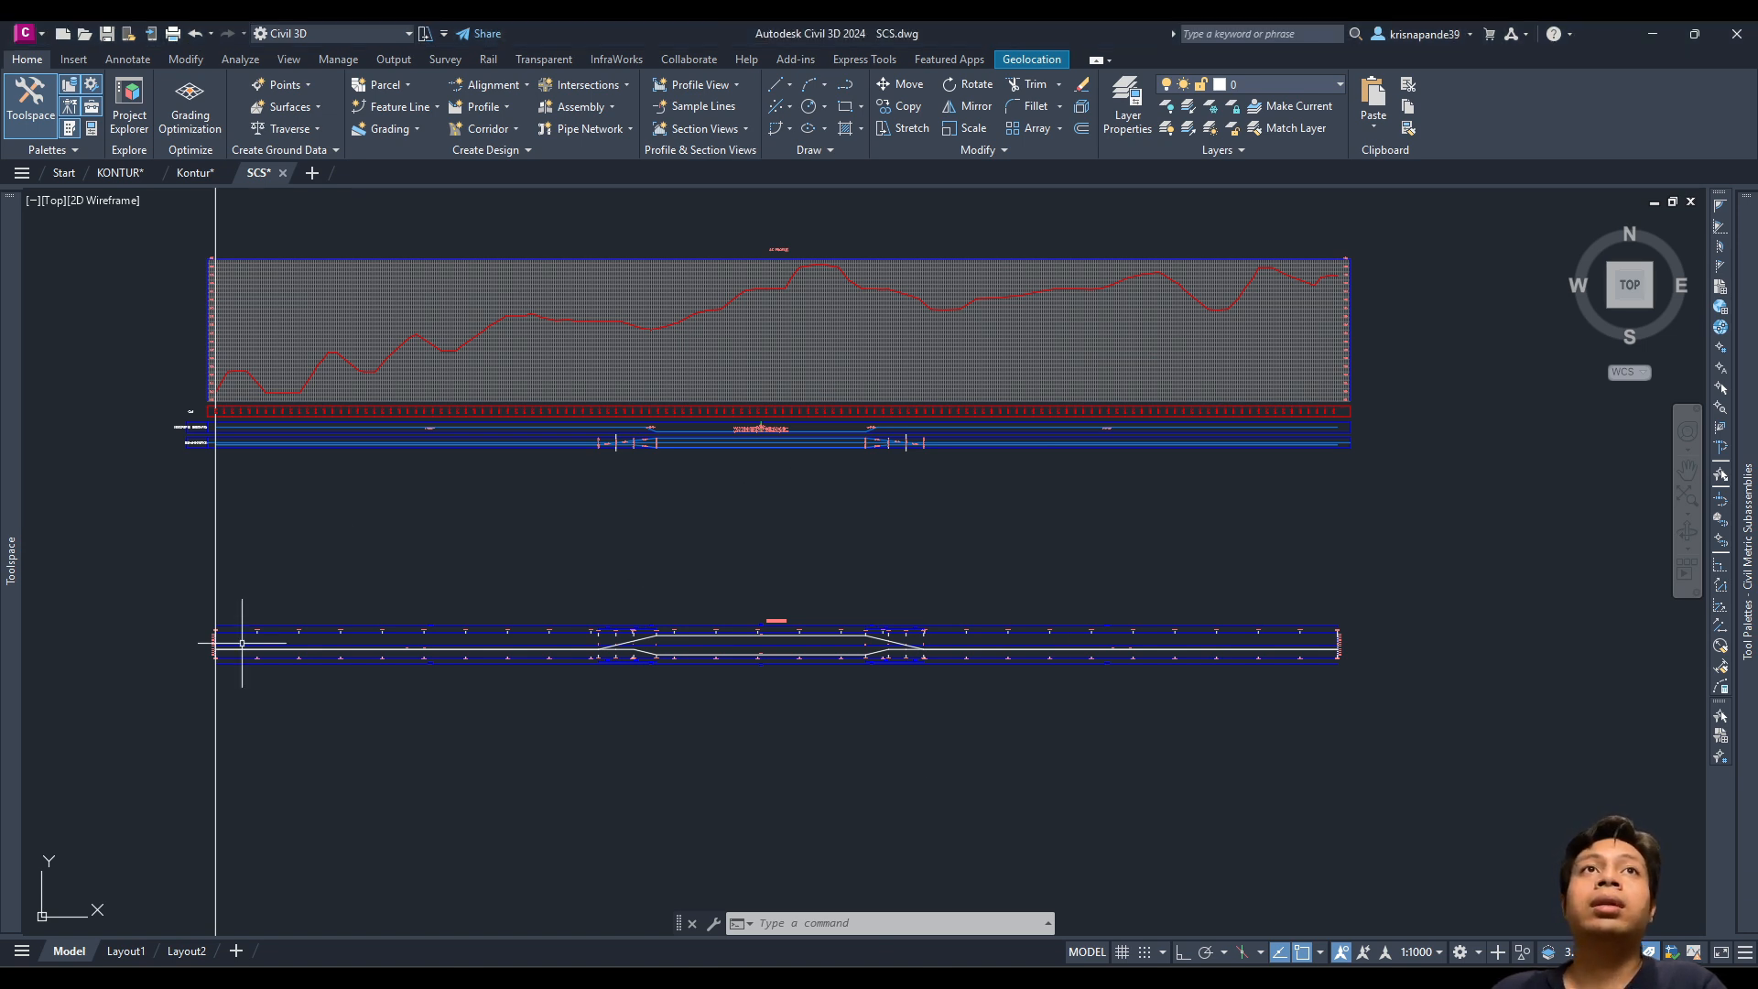
# Step: Erase the long vertical line crossing the profile view and alignment, then zoom out to the contours
pyautogui.click(269, 576)
pyautogui.click(34, 538)
pyautogui.press('Delete')
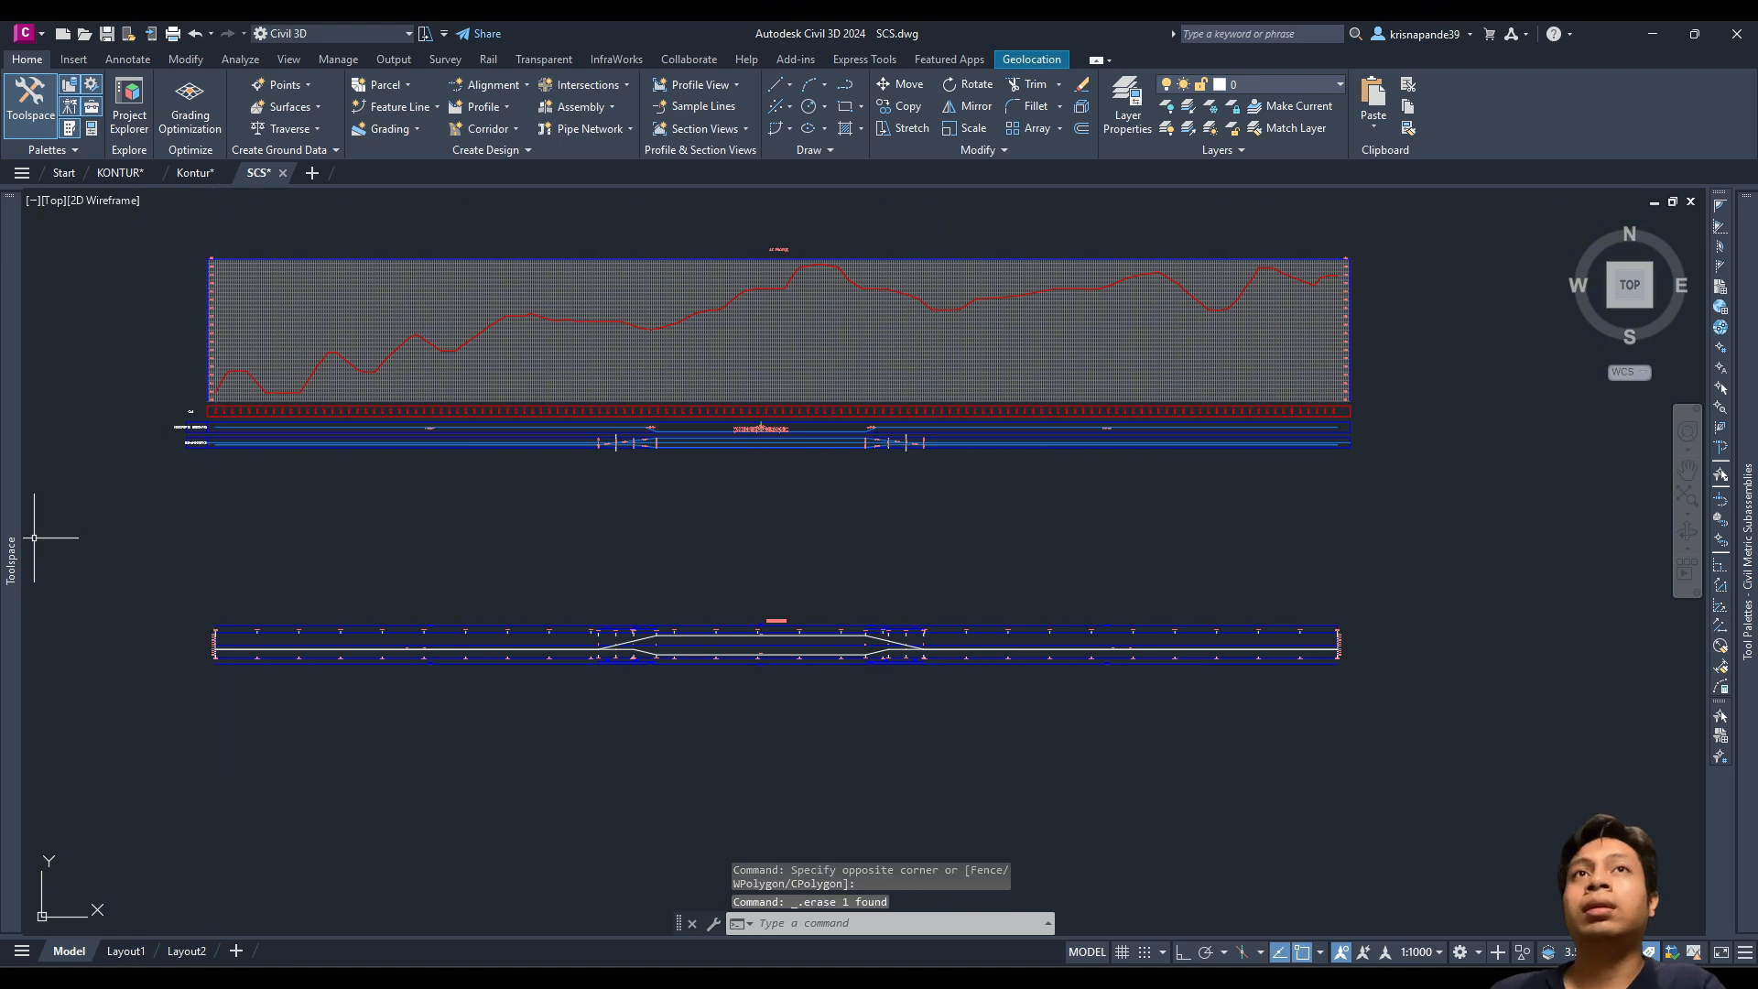
pyautogui.moveTo(442, 322); pyautogui.dragTo(521, 629, button='middle')
pyautogui.scroll(3, 308, 649)
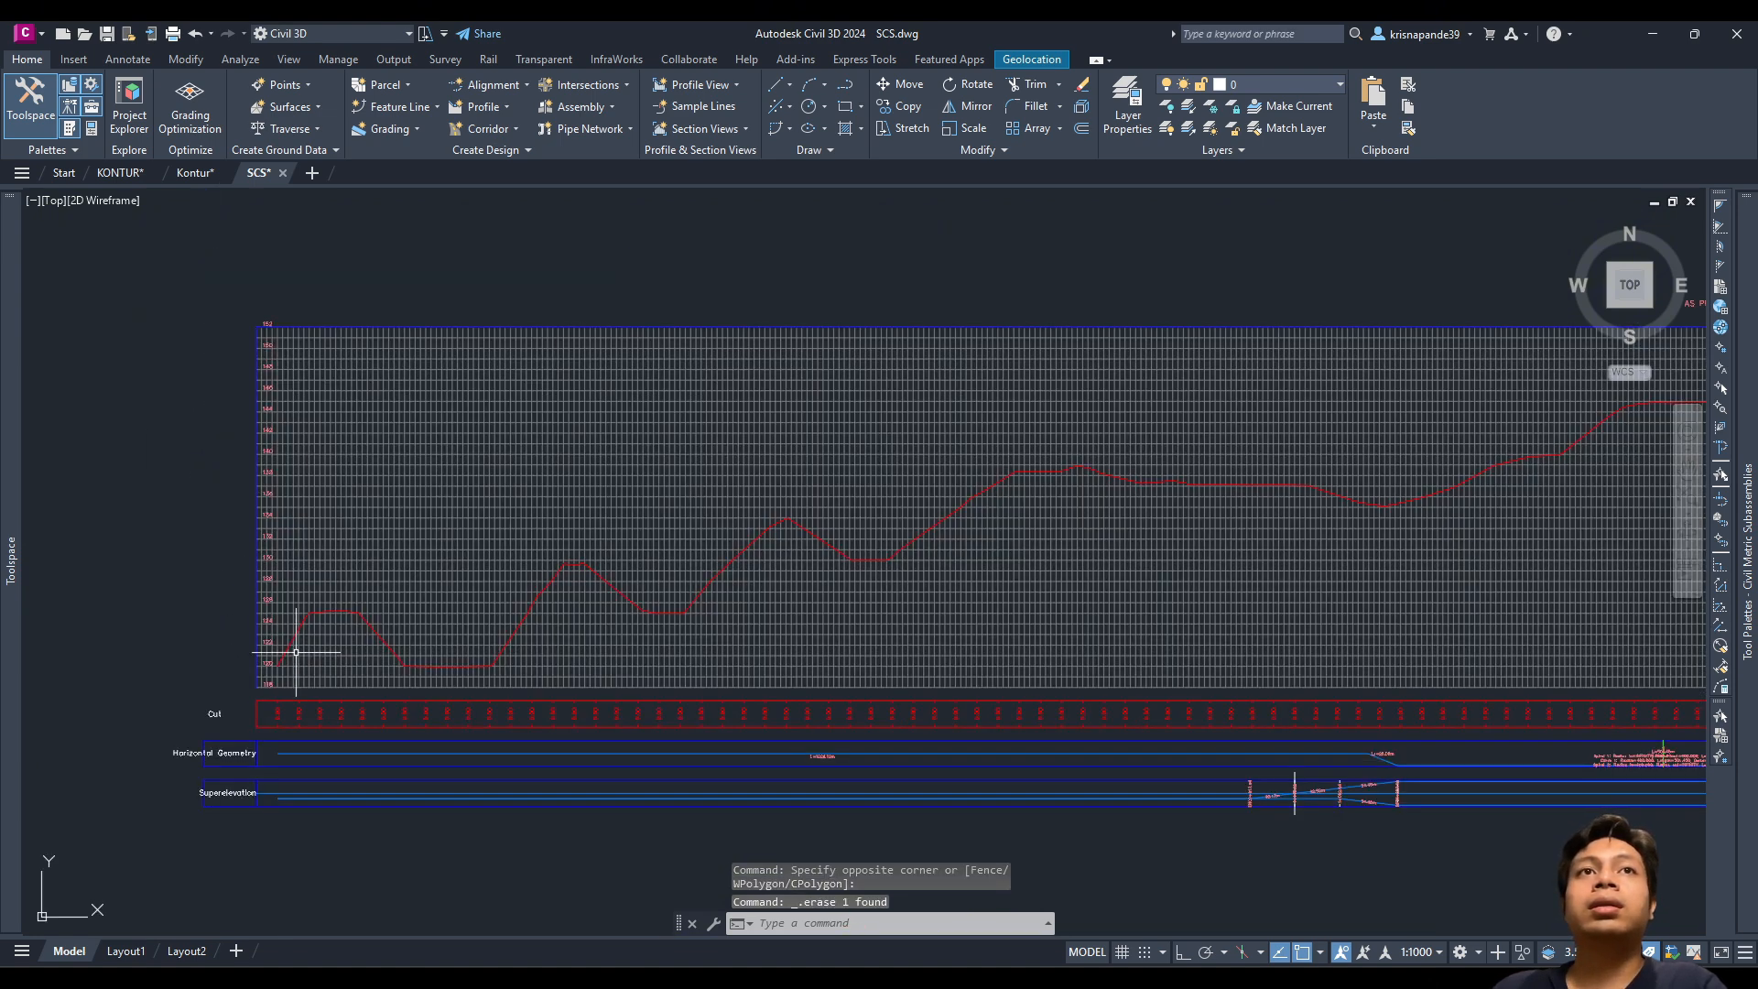
pyautogui.scroll(-3, 1324, 401)
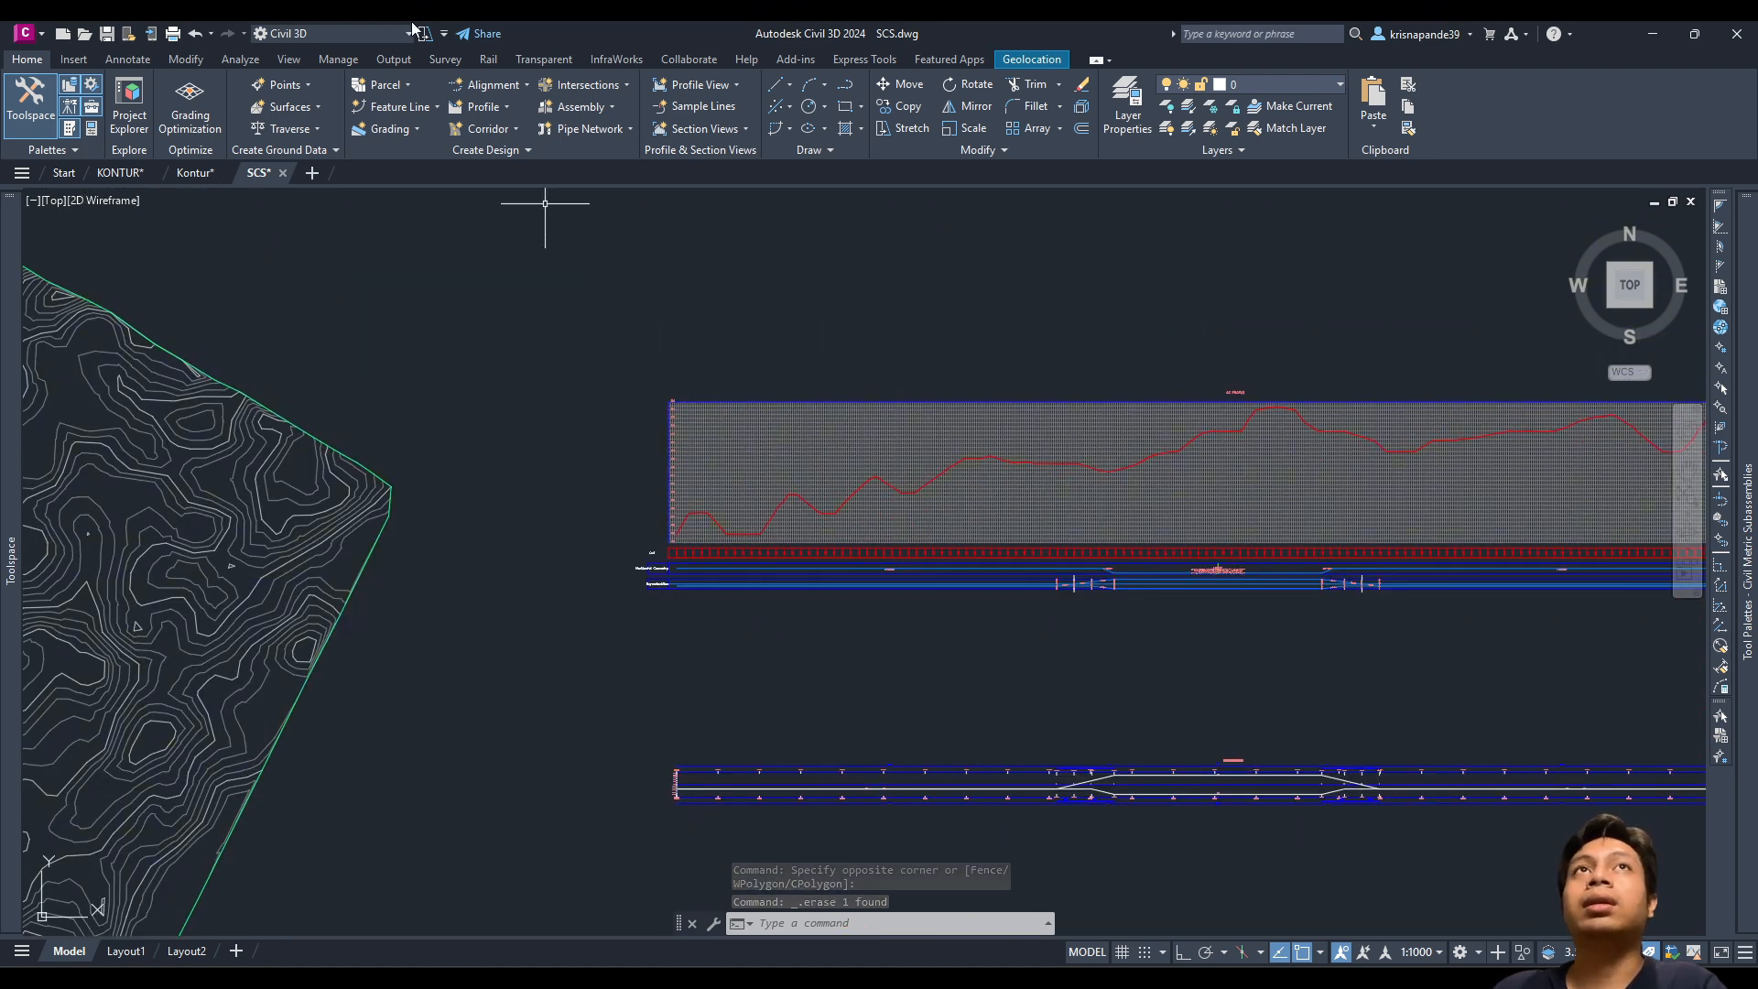
# Step: Create design profile 'AV' for alignment AS with Use criteria-based design checked
pyautogui.click(469, 108)
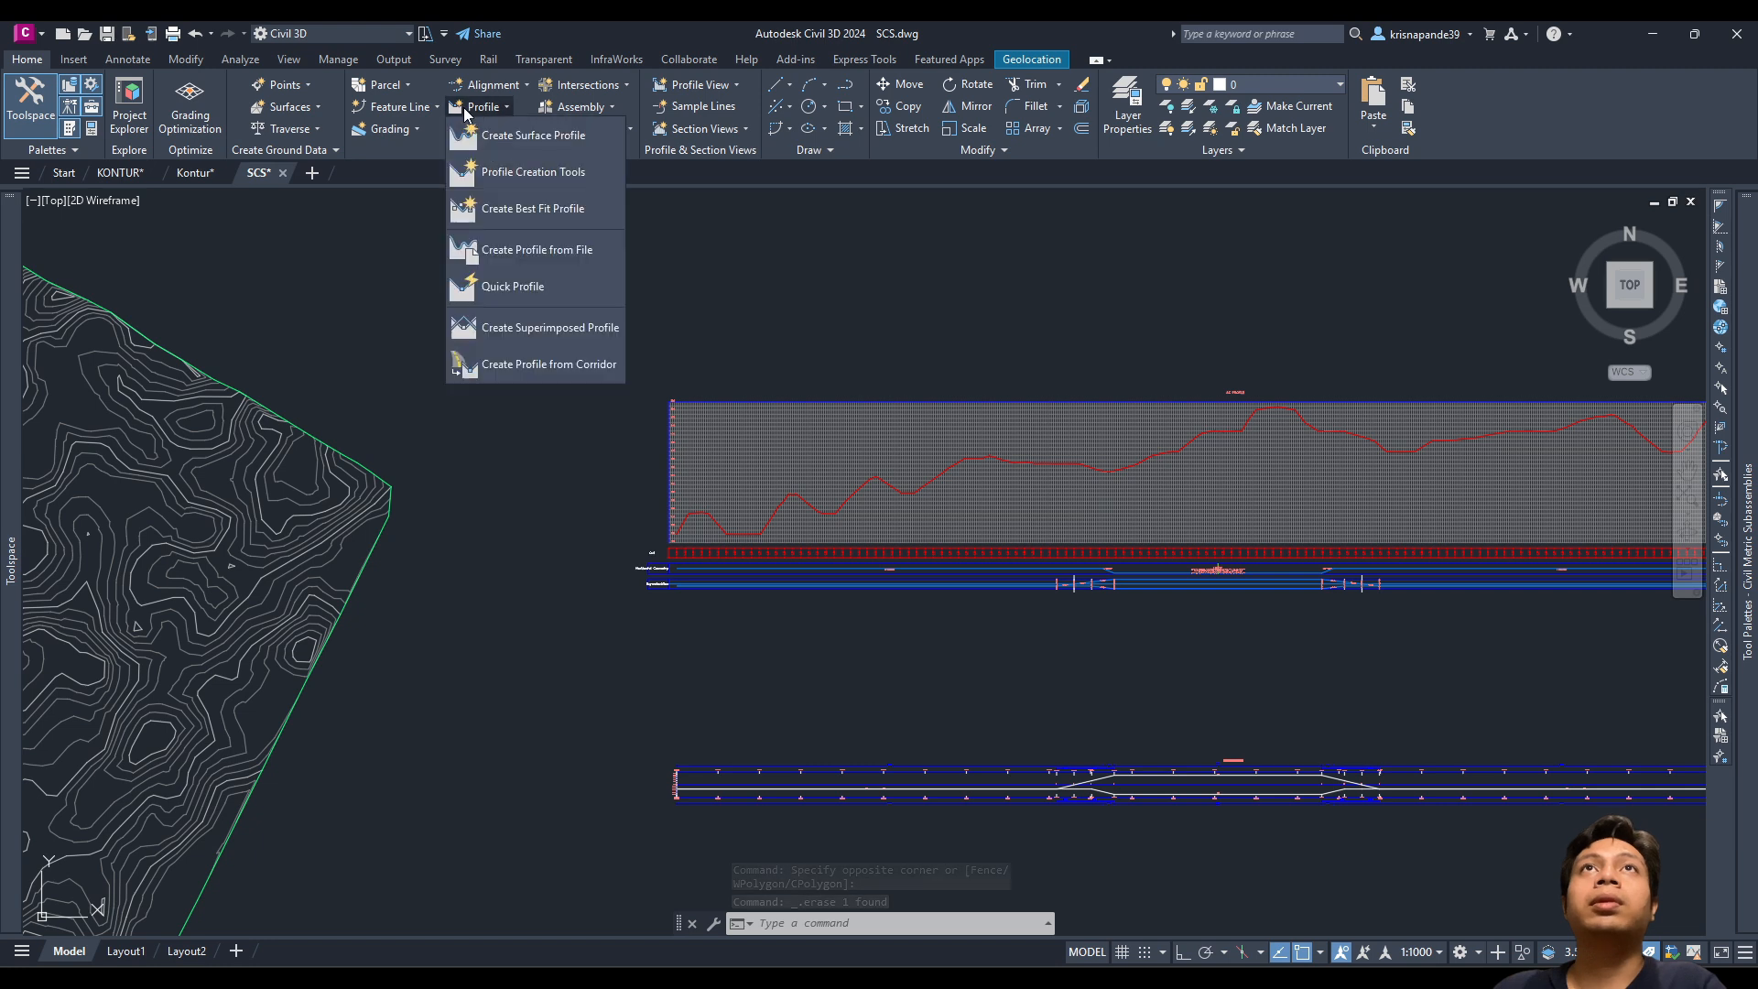
pyautogui.click(499, 175)
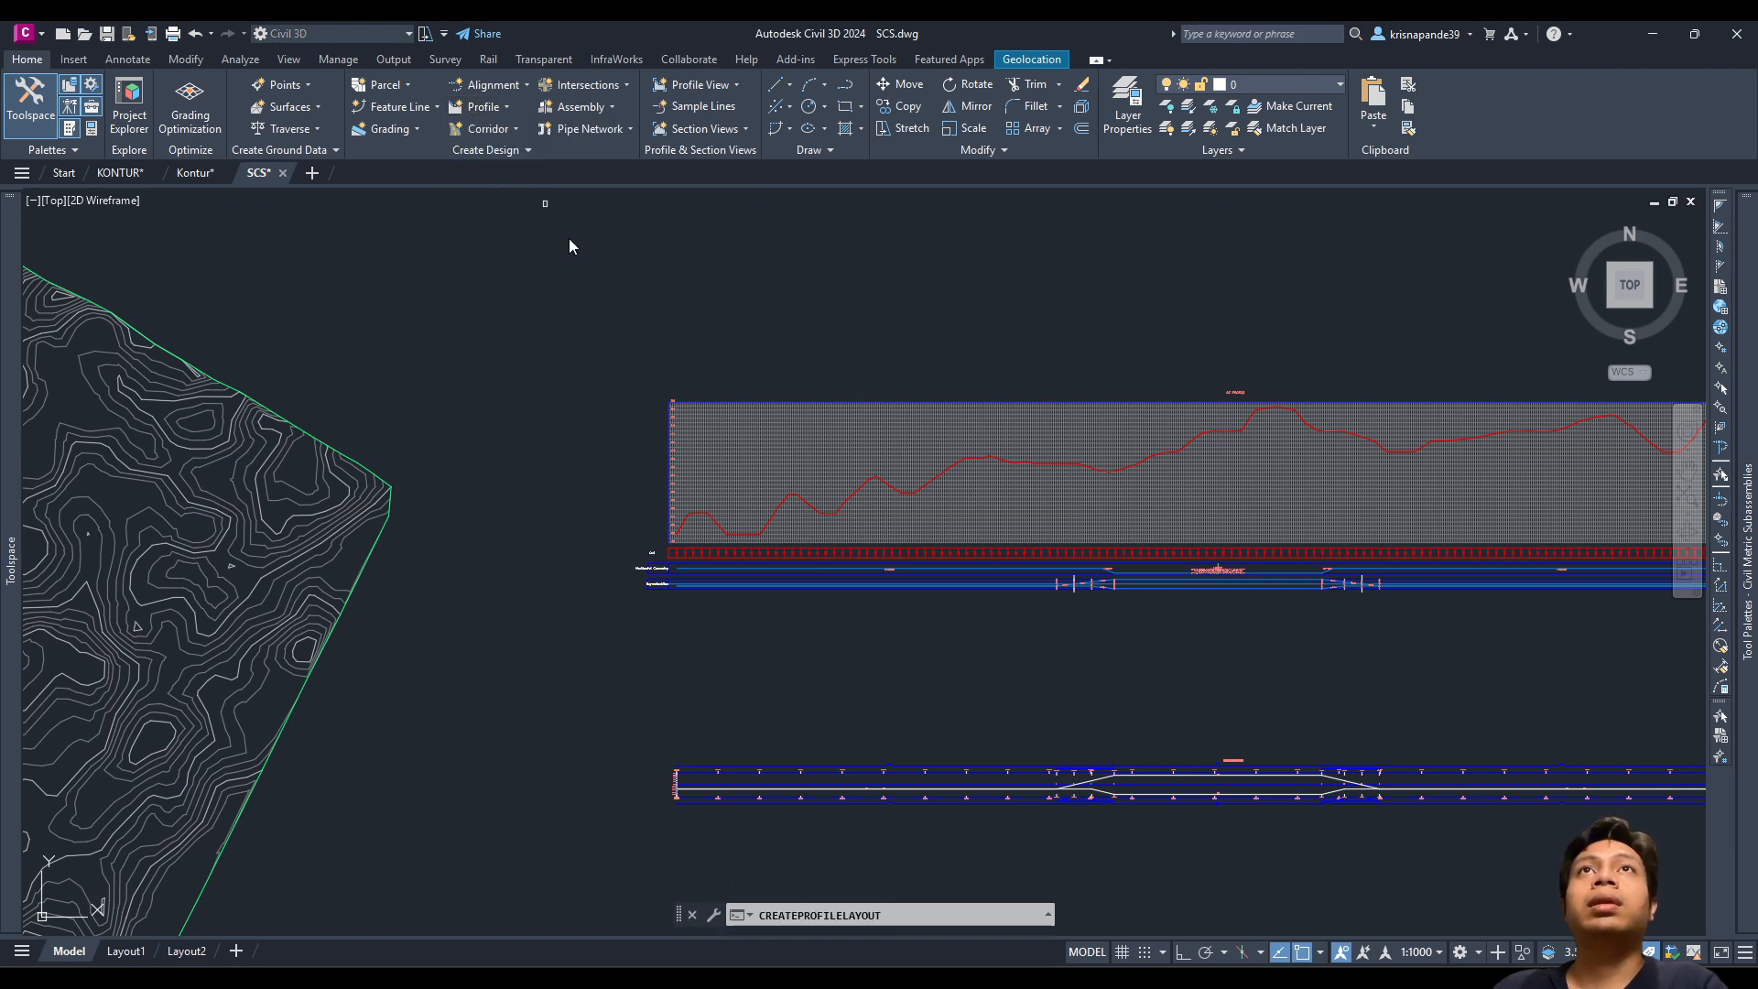
pyautogui.click(850, 446)
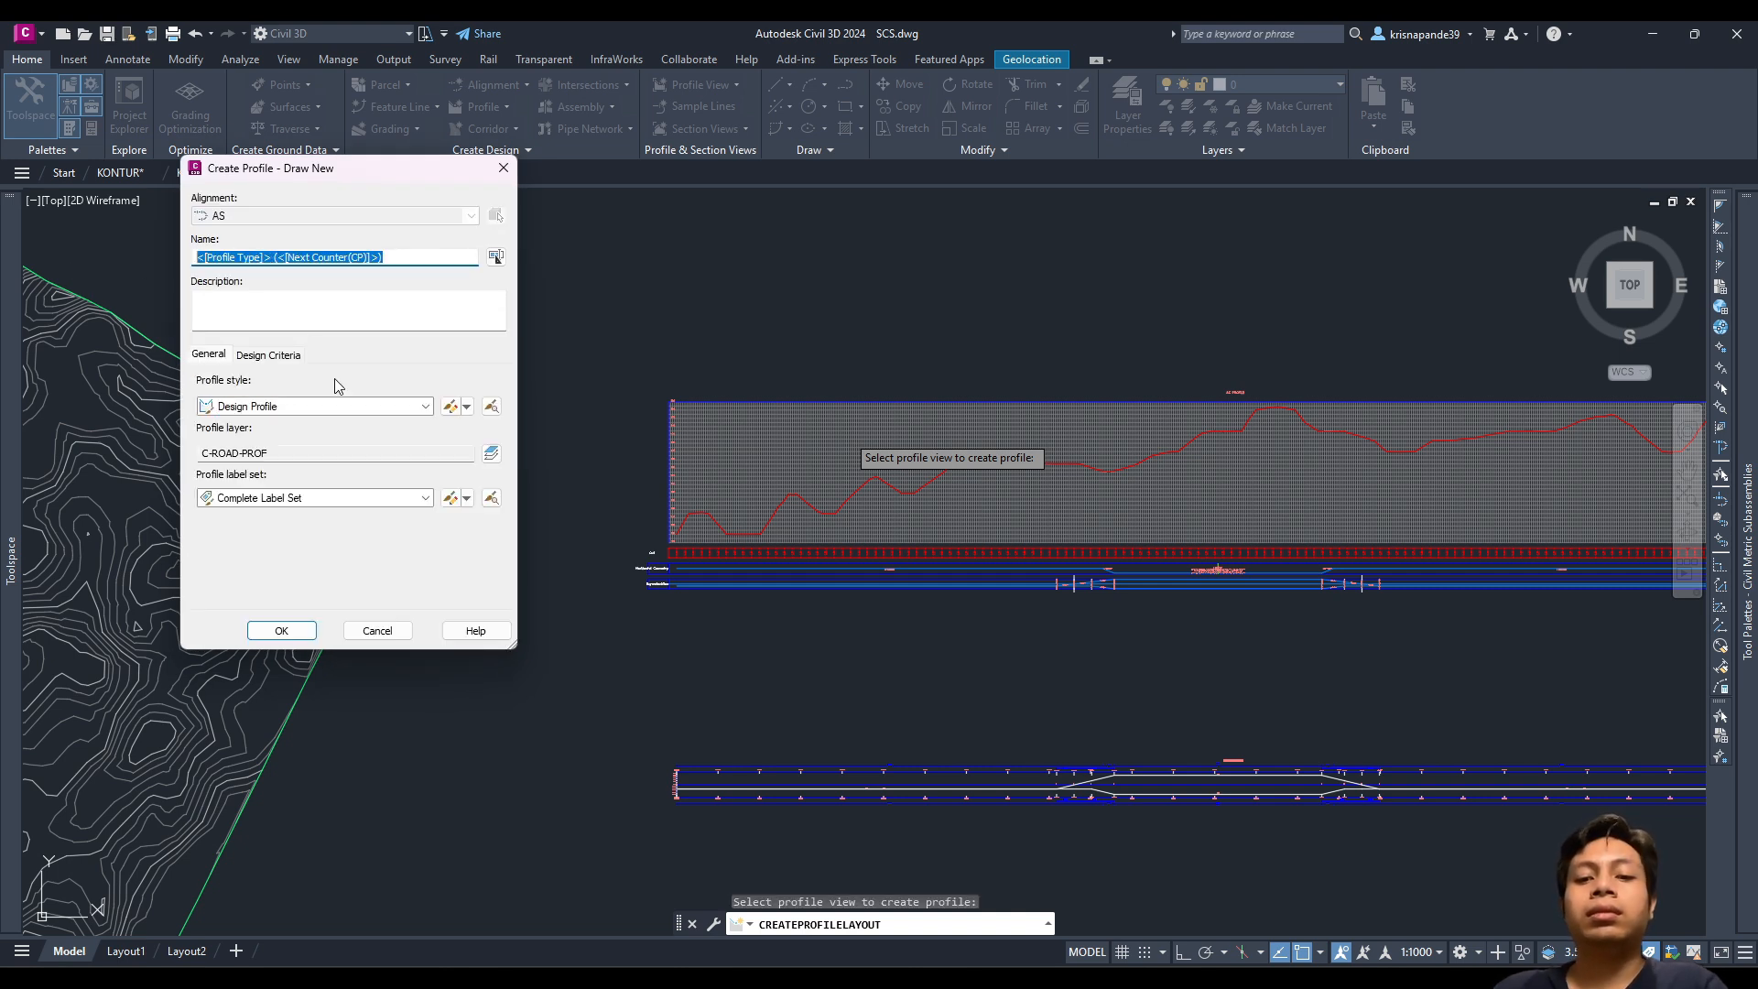
pyautogui.write('AV')
pyautogui.click(260, 355)
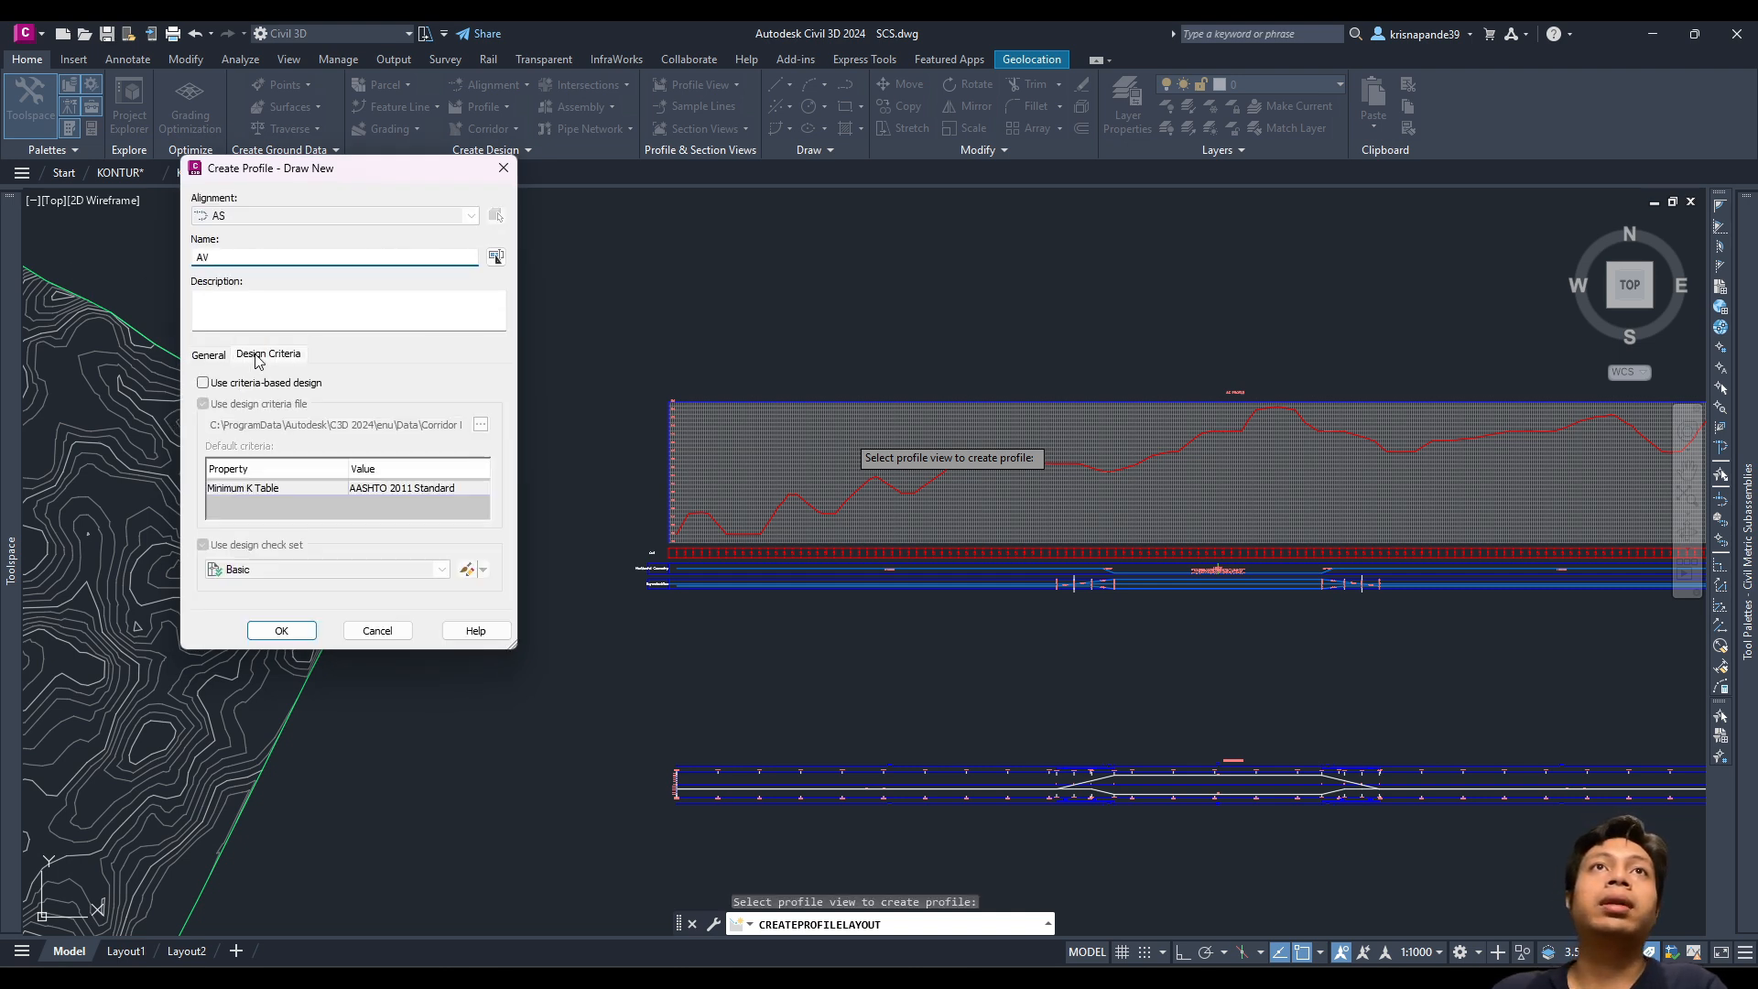
pyautogui.click(203, 383)
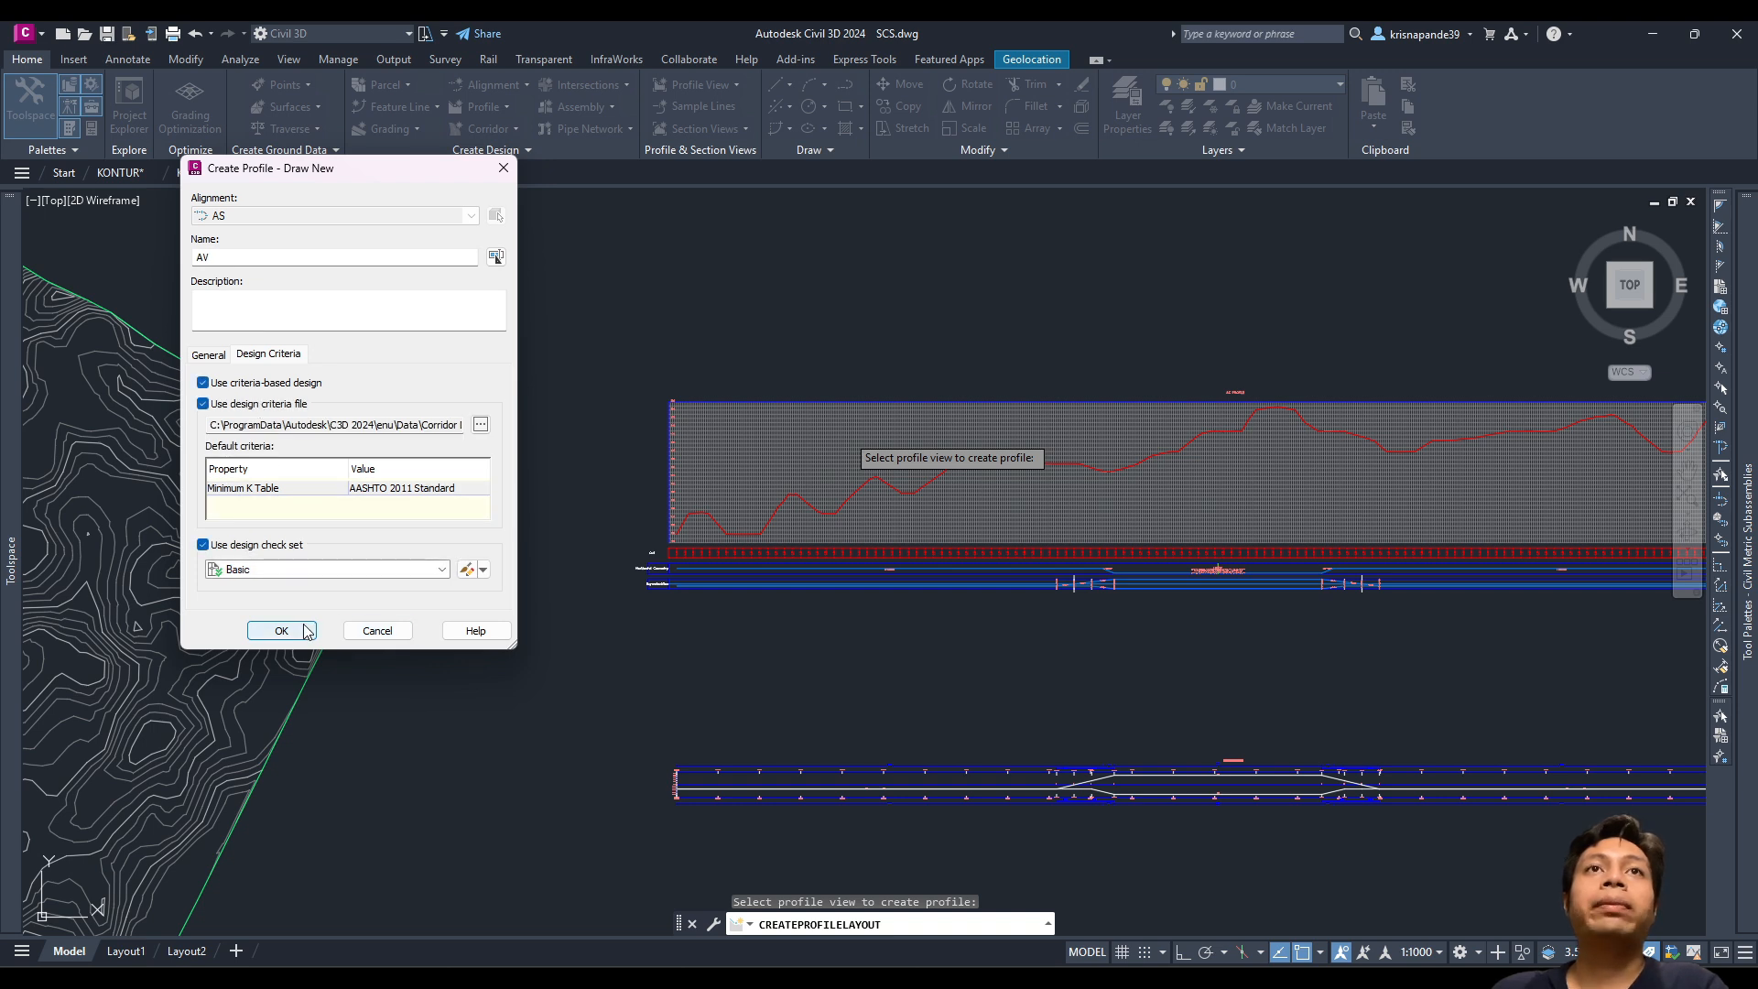
pyautogui.click(306, 631)
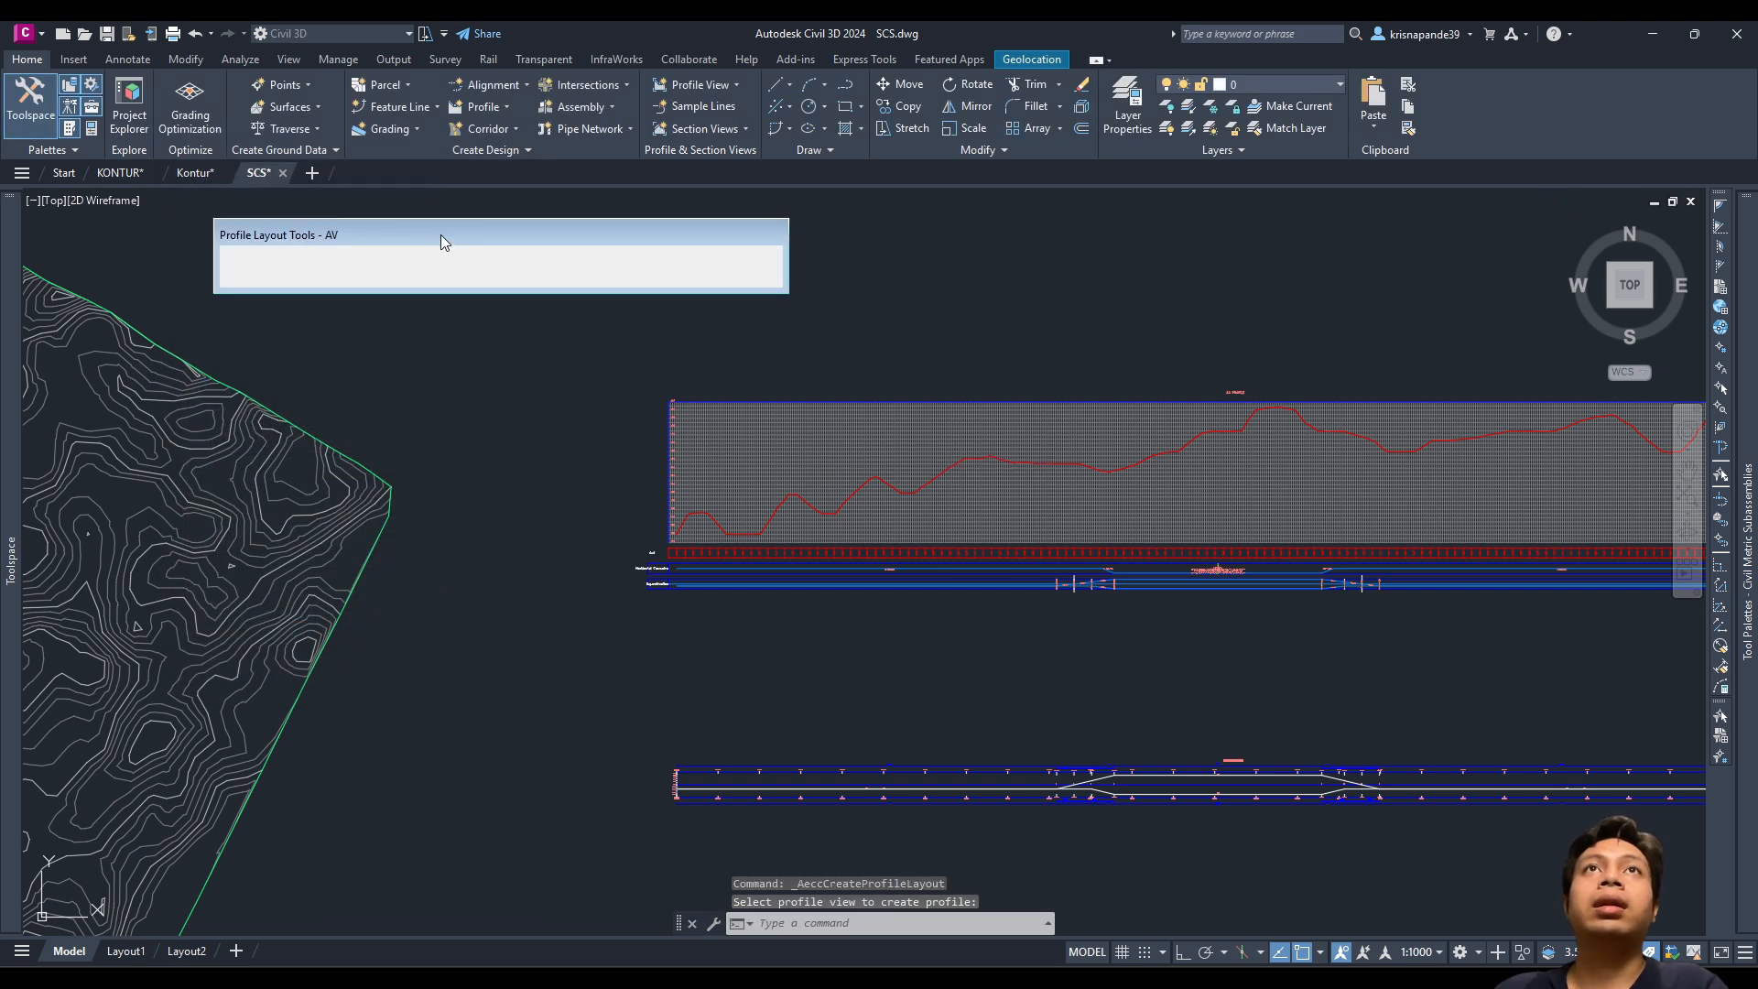
# Step: Start a tangents-with-curves grade line with its first PVI at elevation 120
pyautogui.moveTo(442, 234); pyautogui.dragTo(383, 224)
pyautogui.click(191, 249)
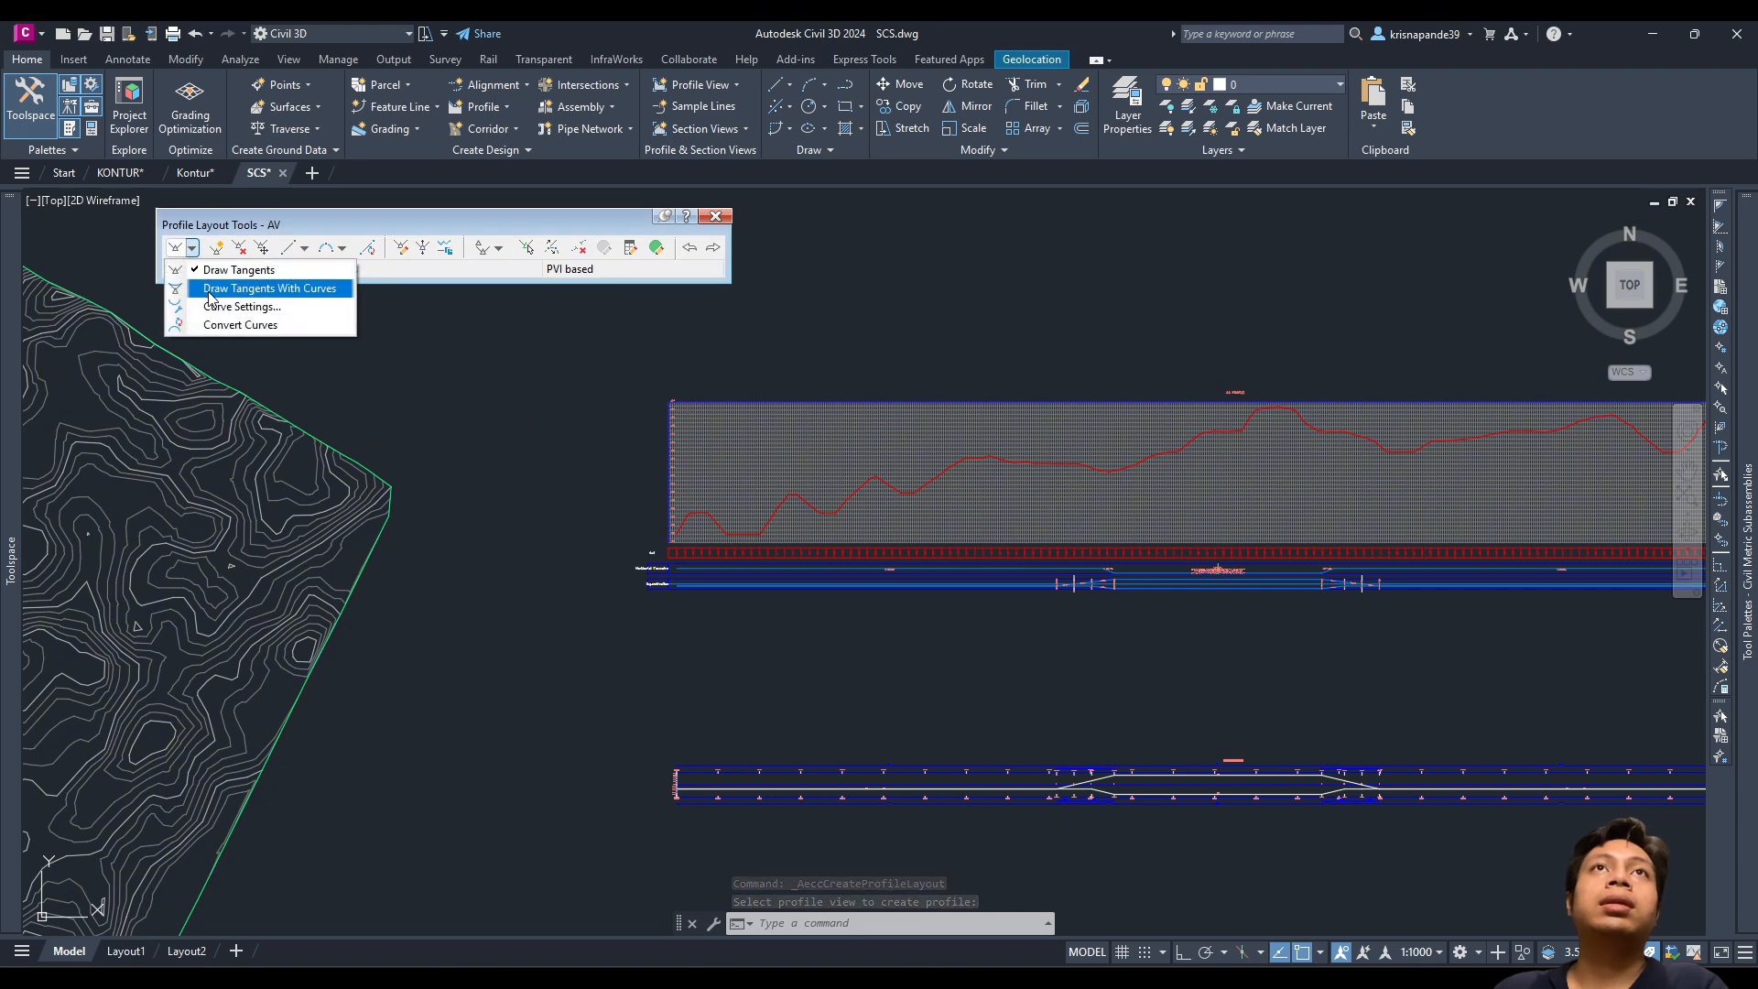
pyautogui.click(210, 291)
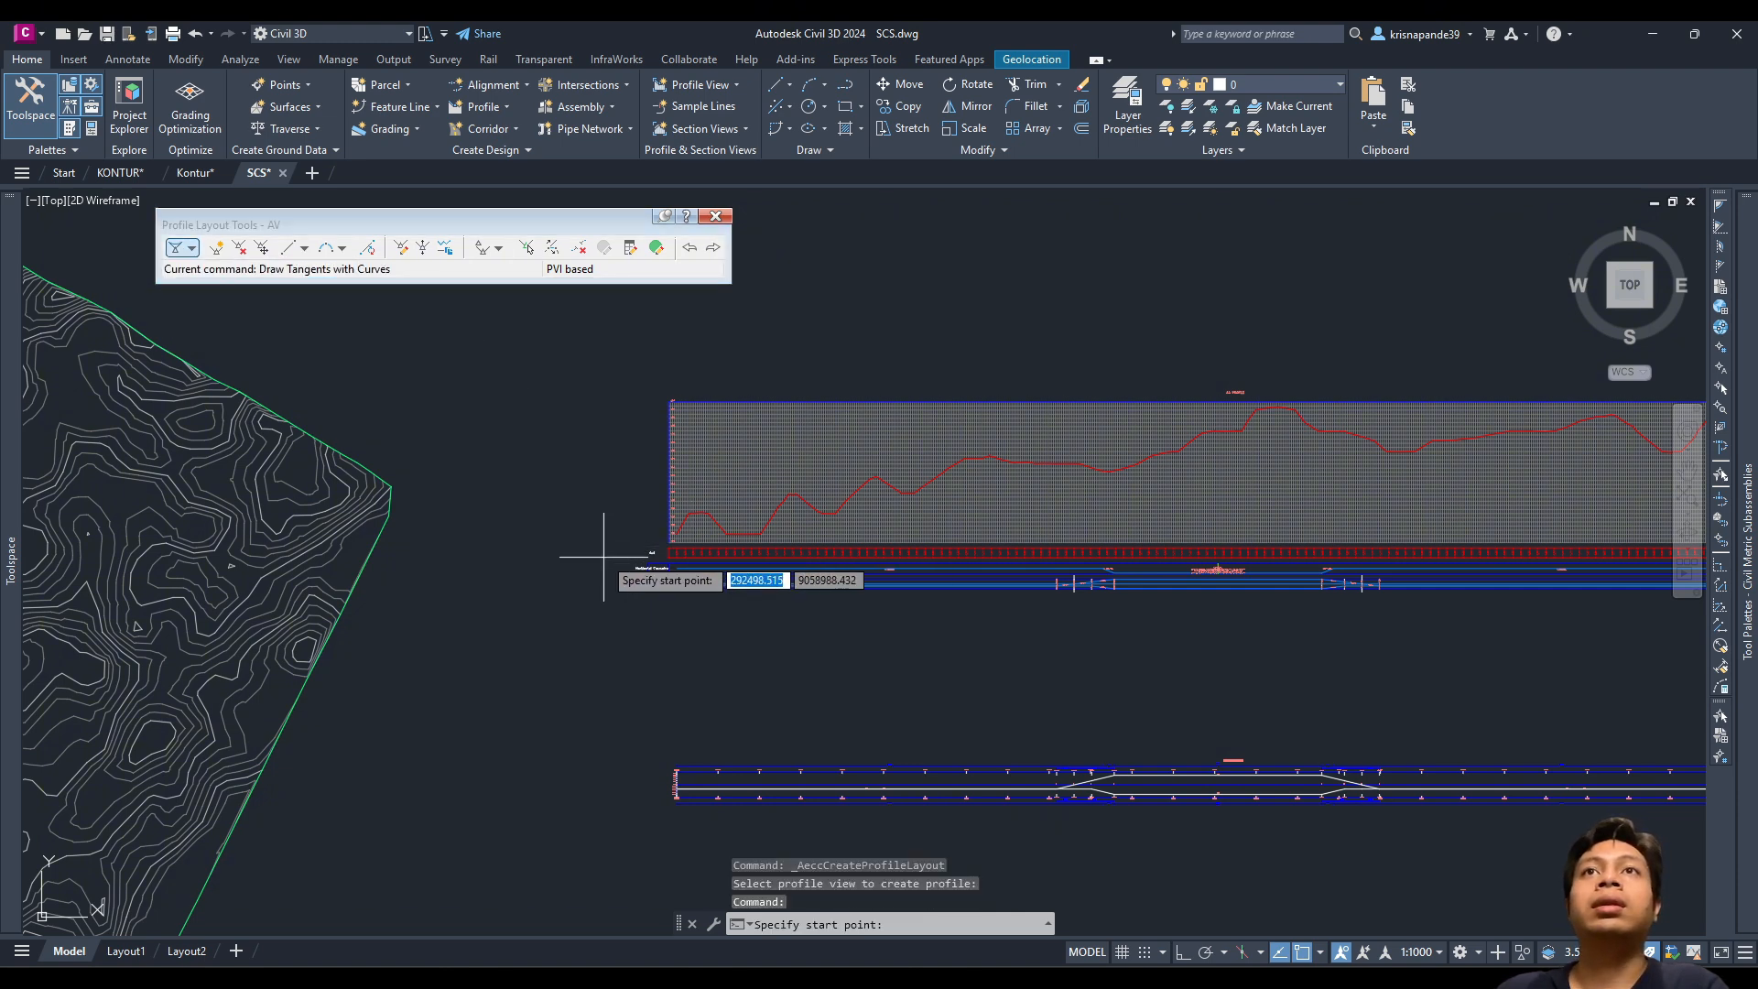
pyautogui.scroll(10, 742, 538)
pyautogui.scroll(3, 236, 830)
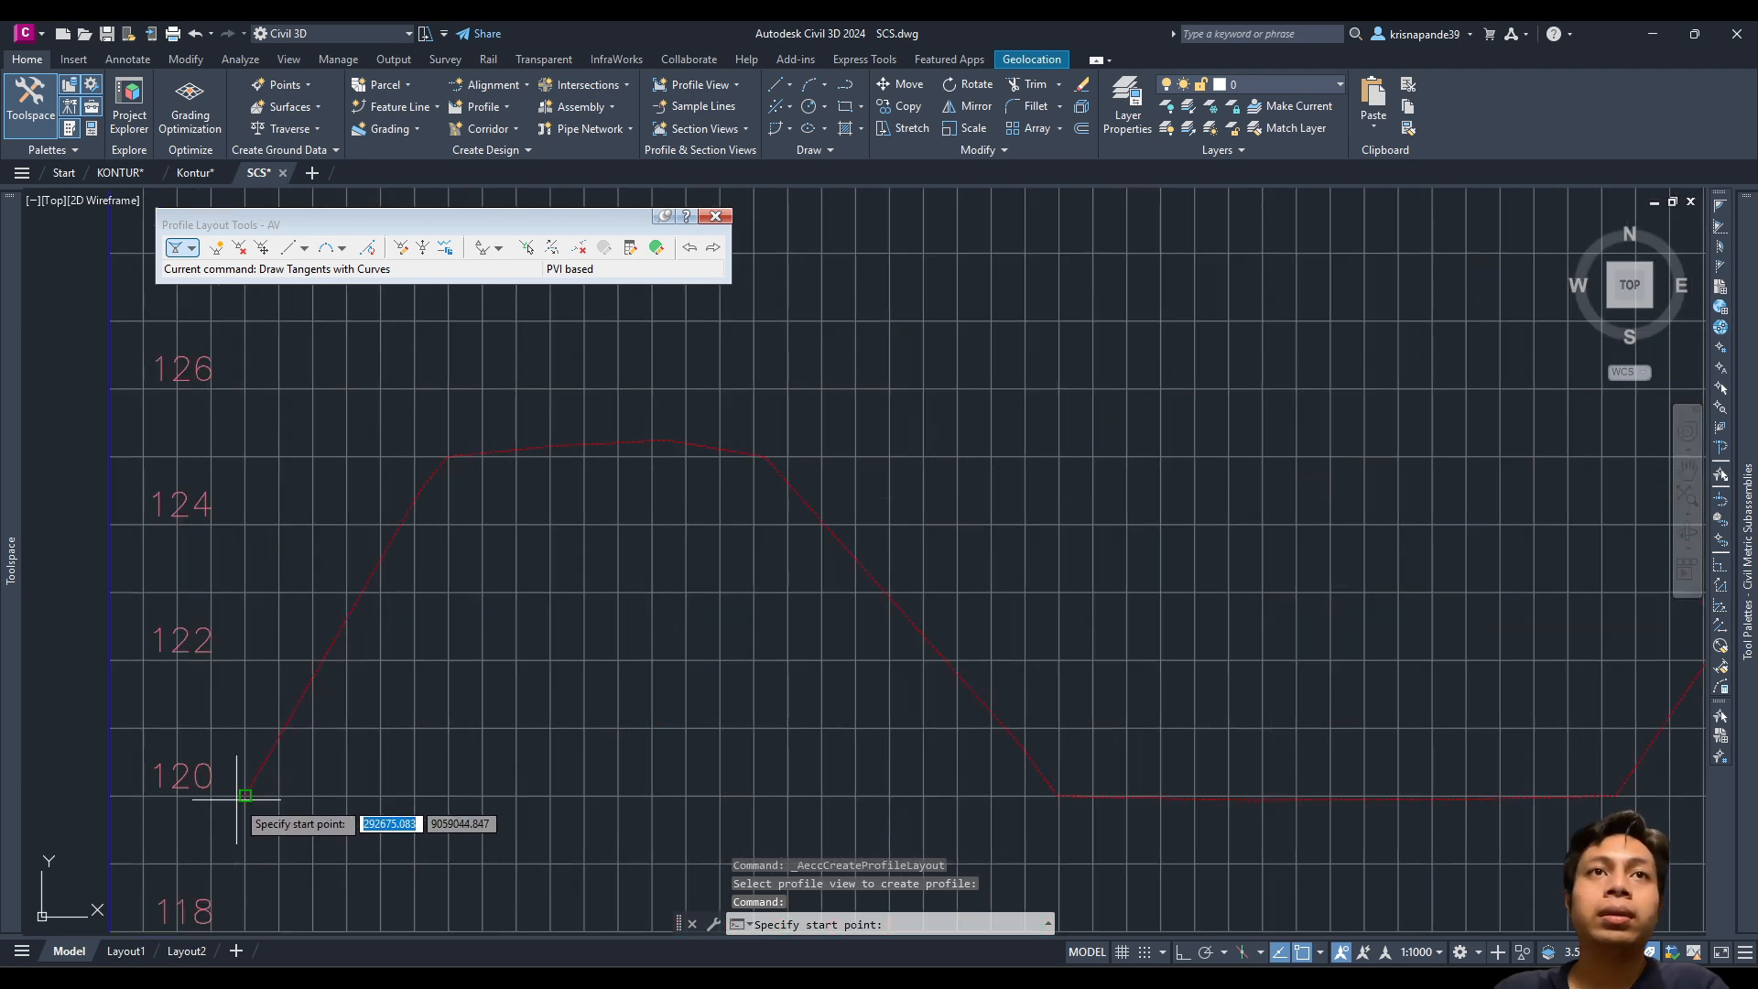
pyautogui.scroll(3, 238, 798)
pyautogui.click(255, 789)
# Step: Place the next PVI at the snapped intersection farther along the profile
pyautogui.scroll(-10, 259, 800)
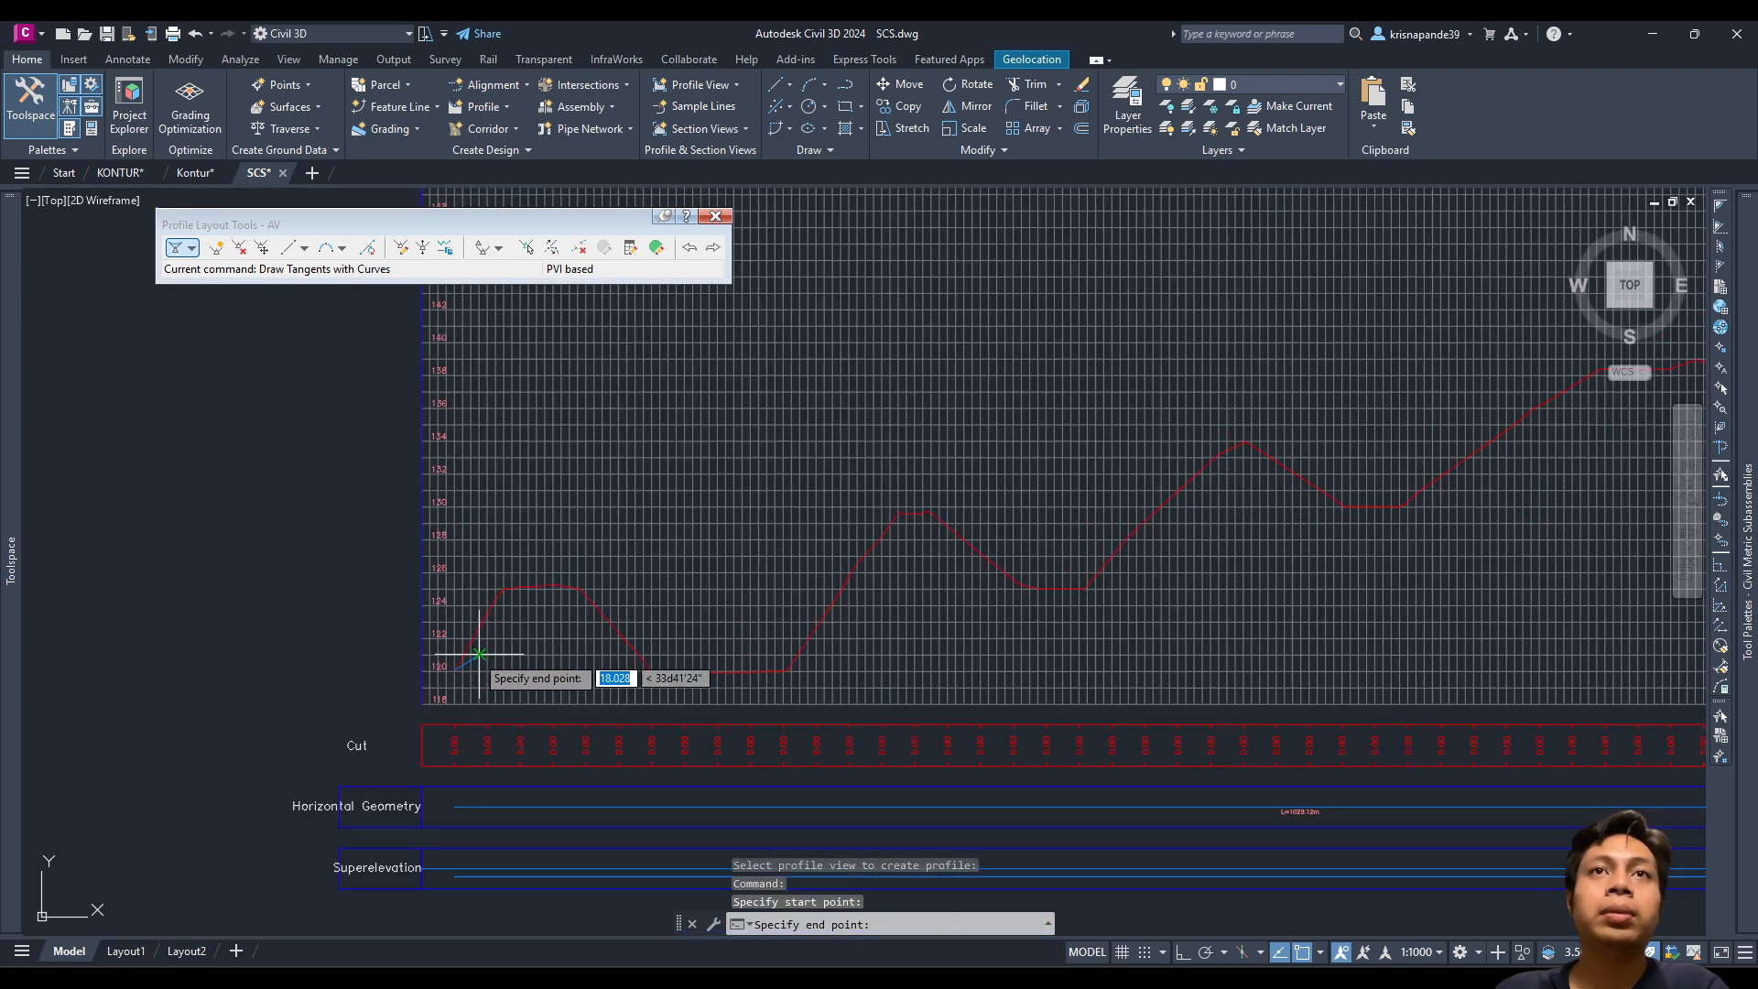
pyautogui.scroll(-4, 857, 605)
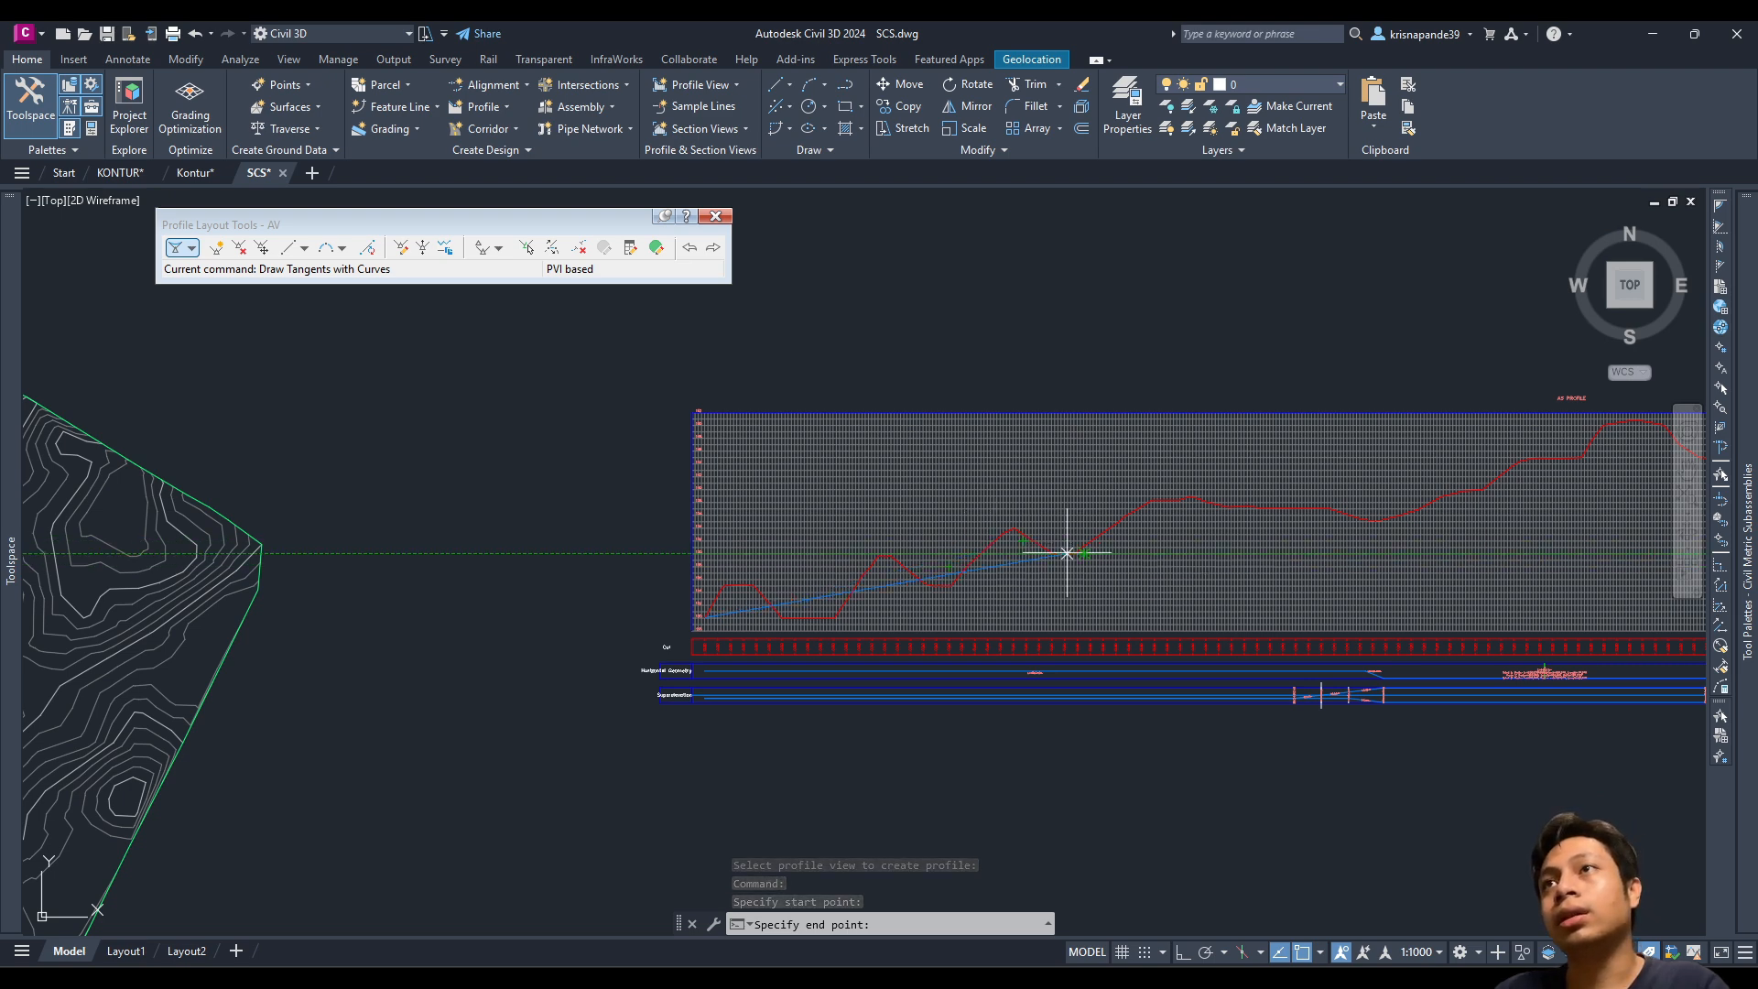
pyautogui.scroll(-2, 1080, 557)
pyautogui.moveTo(1096, 563); pyautogui.dragTo(1039, 567, button='middle')
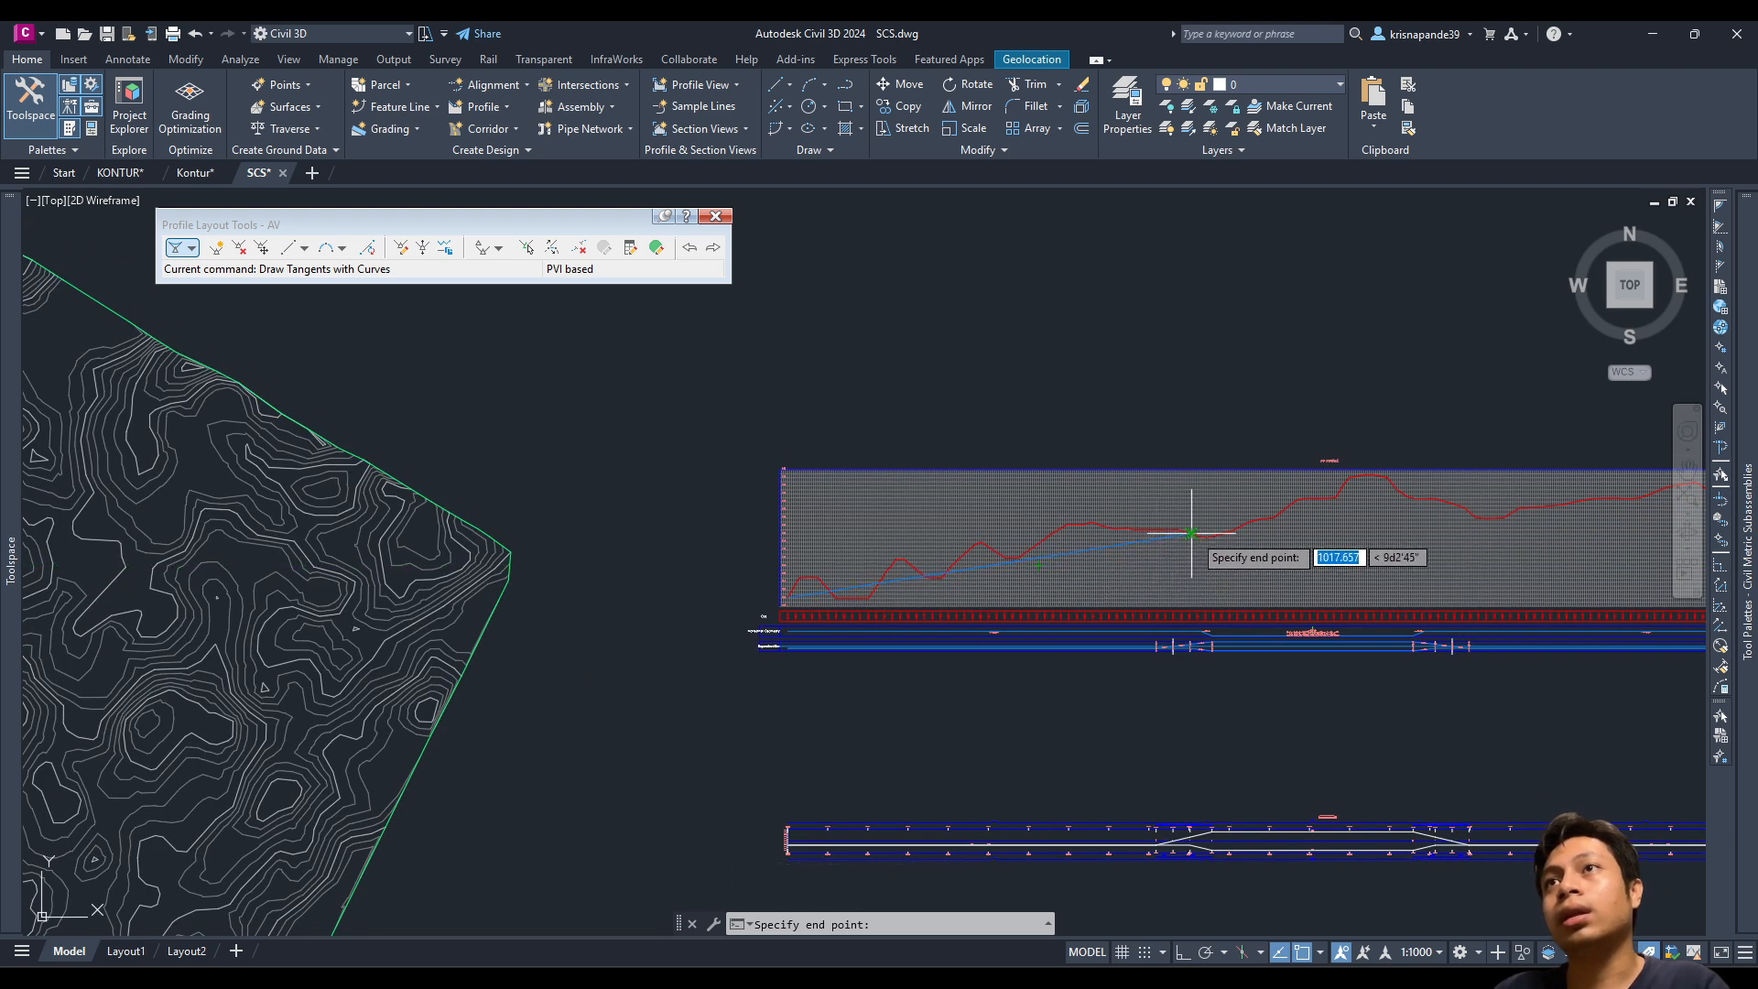
pyautogui.scroll(3, 802, 522)
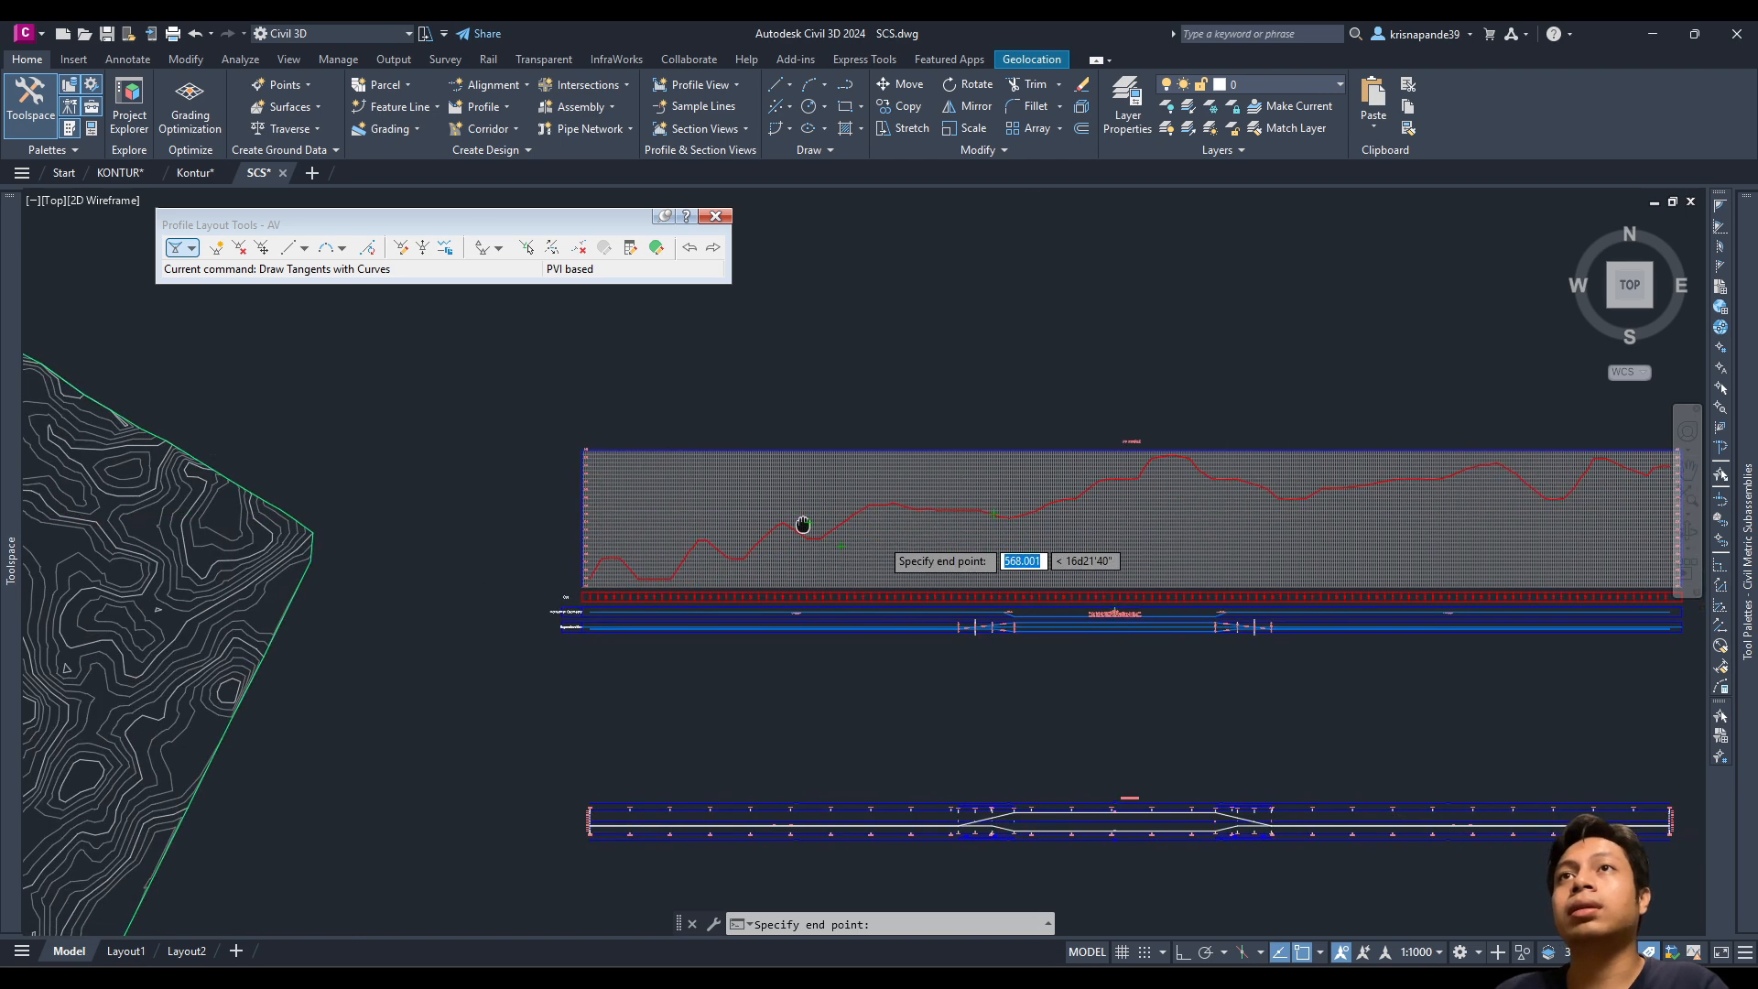
pyautogui.moveTo(802, 522); pyautogui.dragTo(444, 537, button='middle')
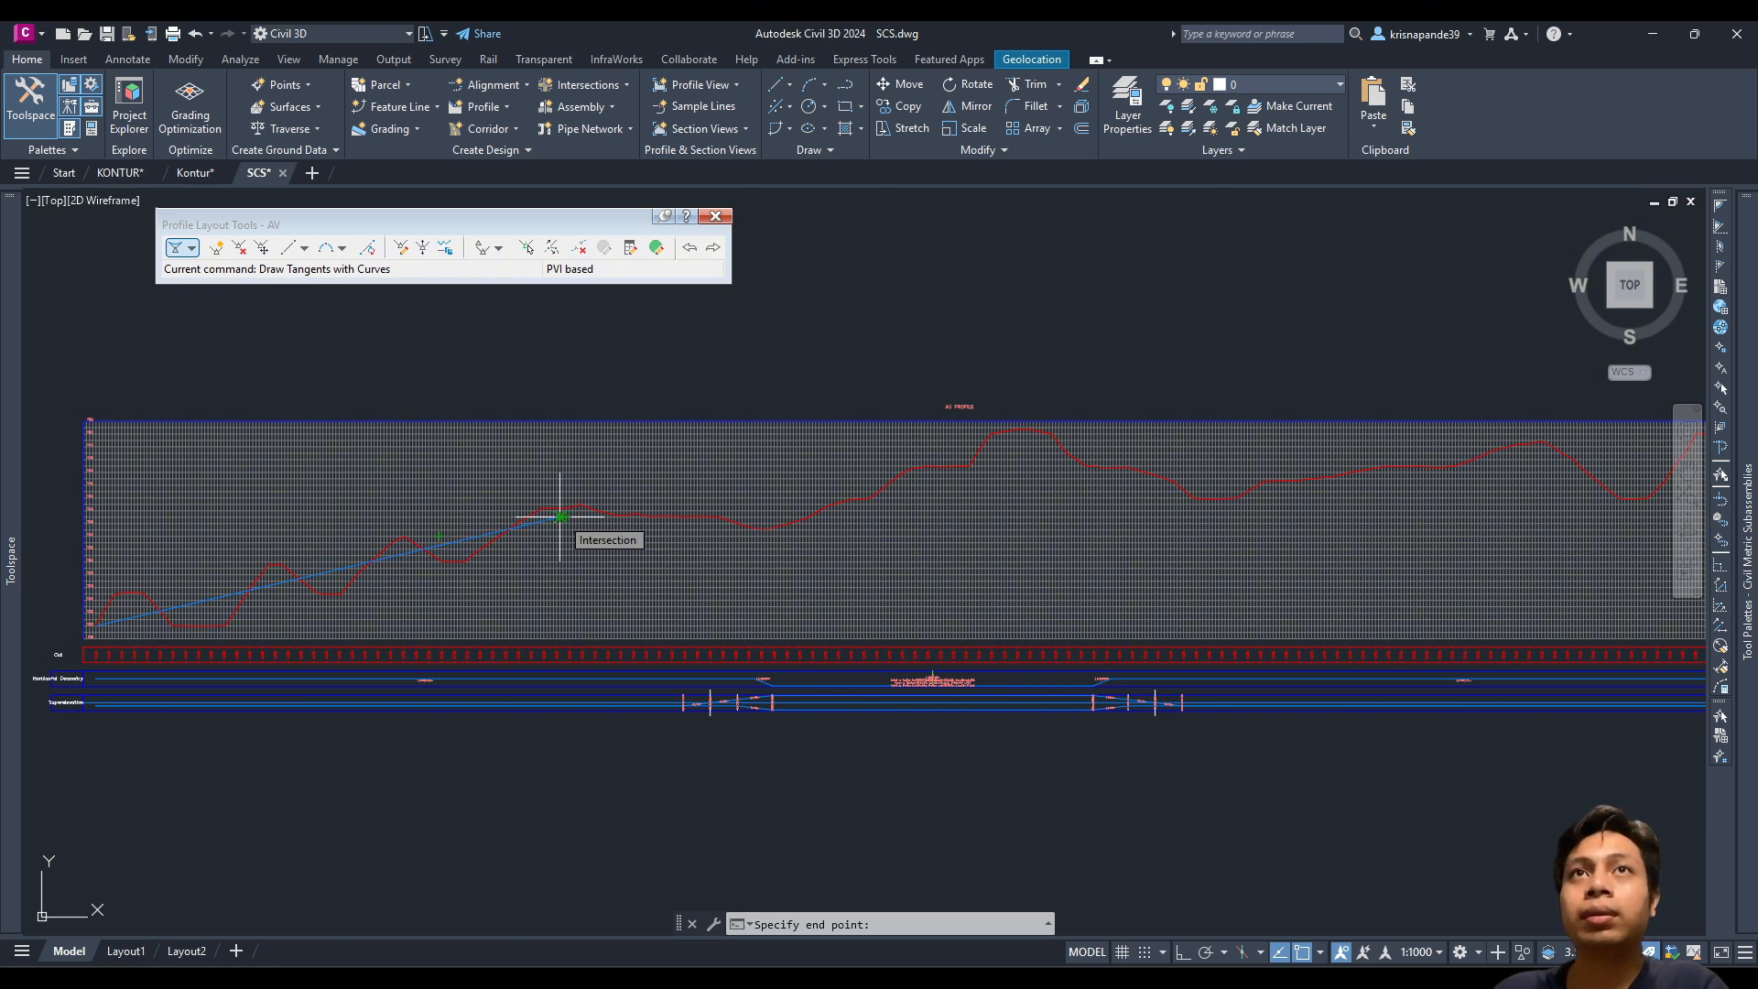
pyautogui.click(561, 517)
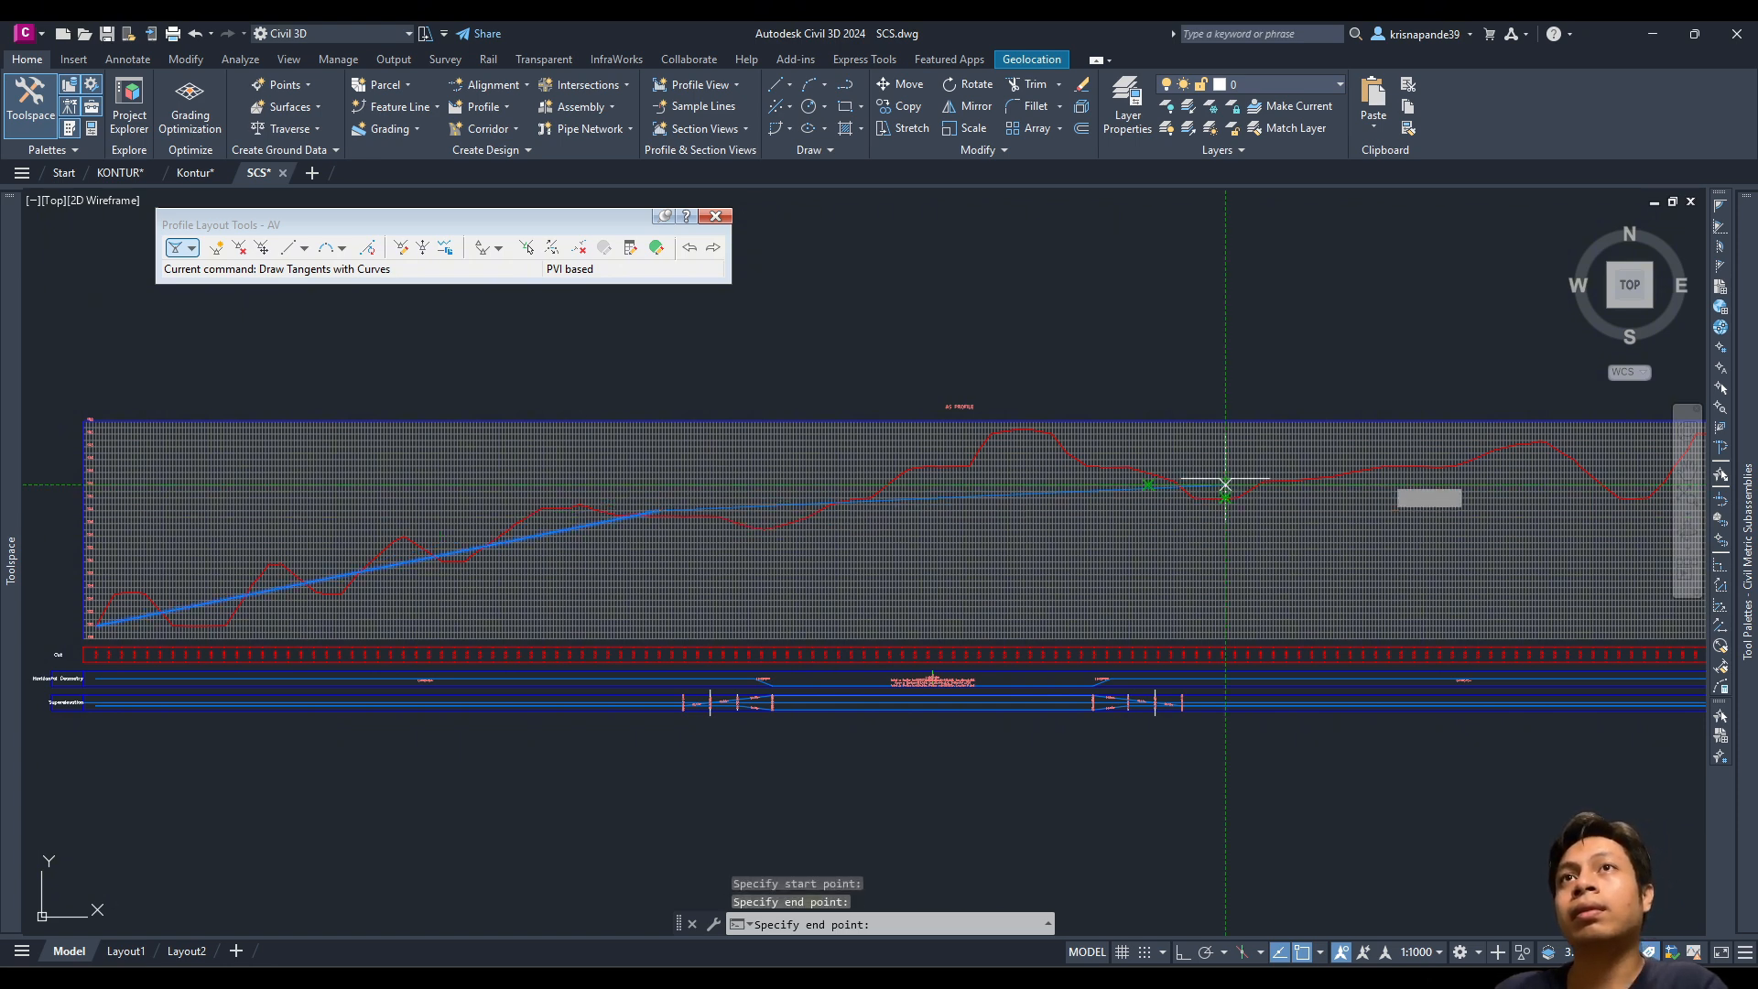
# Step: Place the final PVI near elevation 148 and finish the AV grade line
pyautogui.scroll(6, 1360, 458)
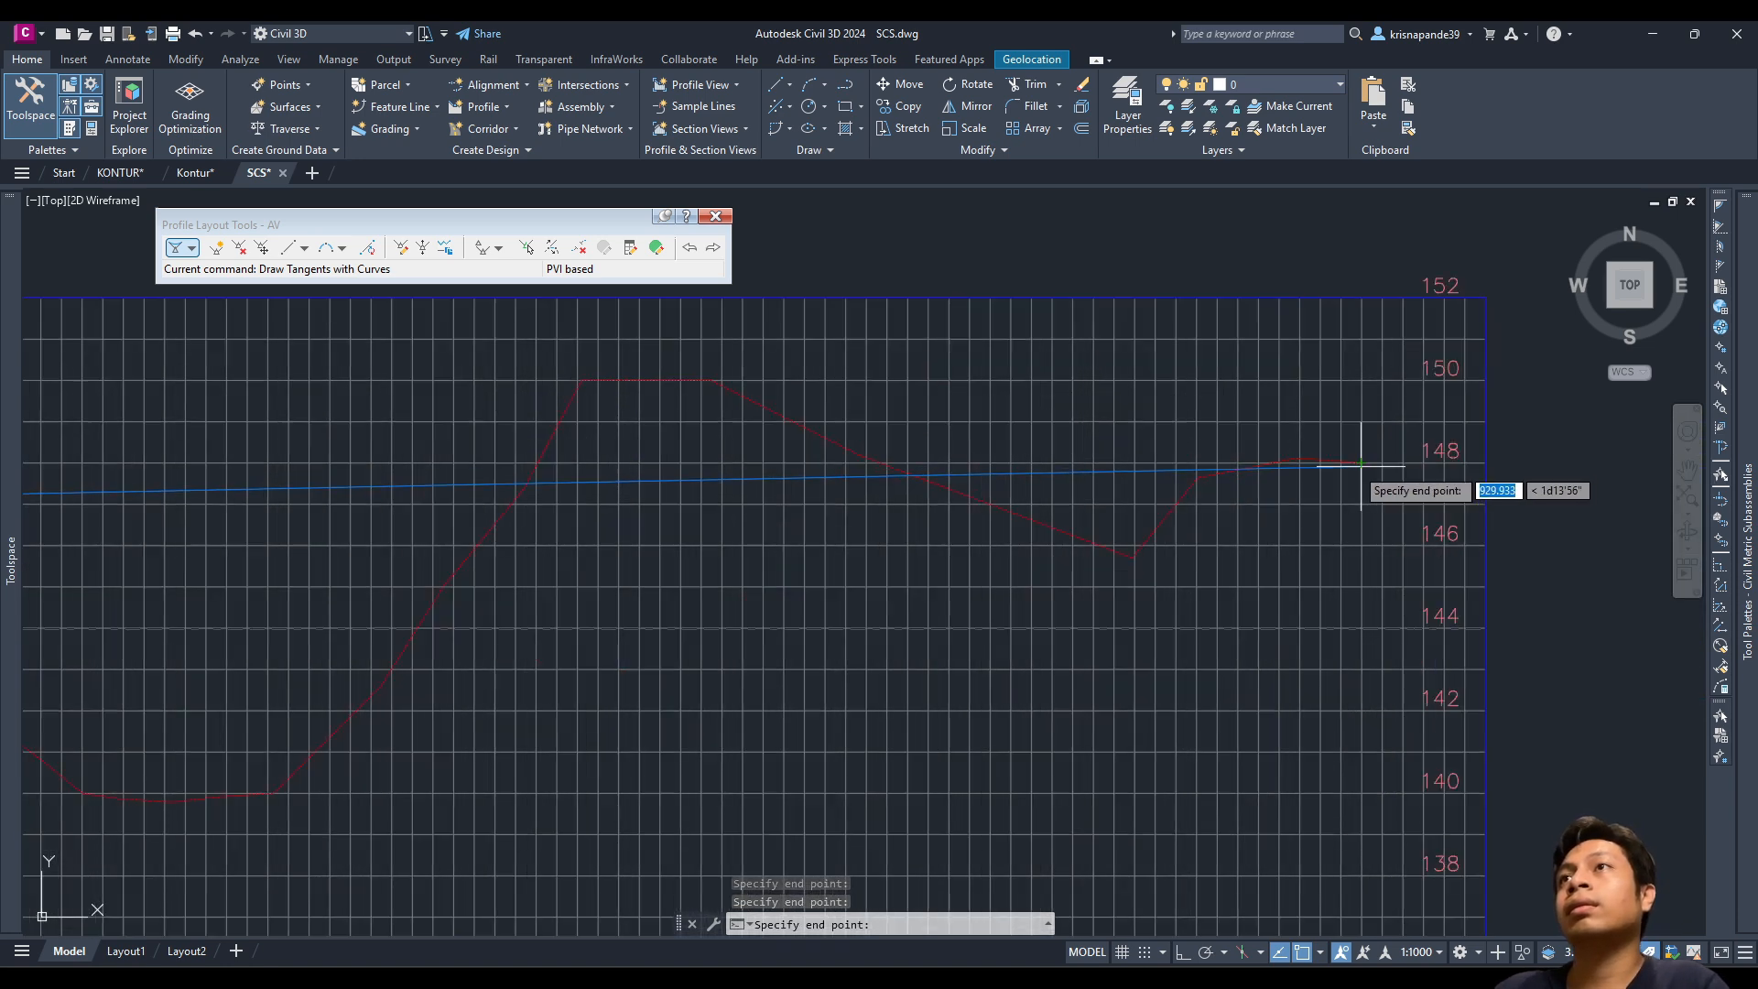
pyautogui.click(1358, 454)
pyautogui.press('Escape')
pyautogui.scroll(-6, 586, 574)
pyautogui.moveTo(476, 595); pyautogui.dragTo(1444, 549, button='middle')
pyautogui.moveTo(603, 588); pyautogui.dragTo(851, 547, button='middle')
pyautogui.scroll(-2, 851, 547)
pyautogui.scroll(2, 633, 594)
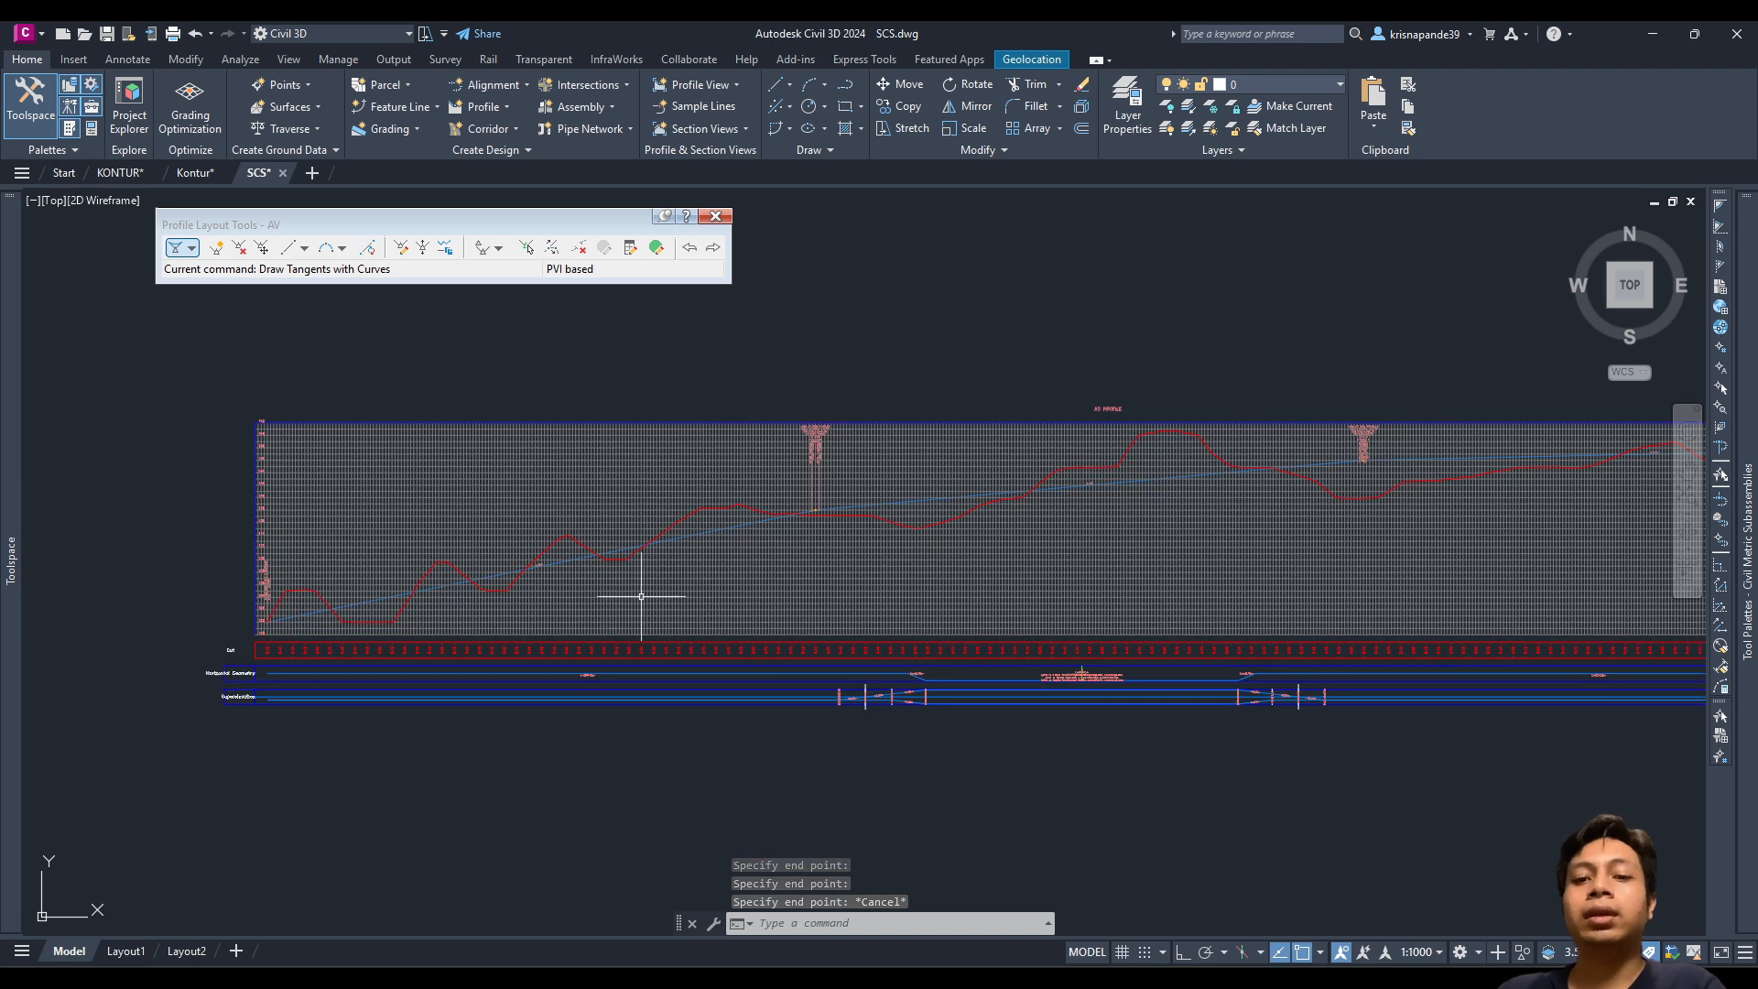
# Step: Regenerate with RE and open AV's PVI table, selecting PVI 3 at 1+760.00, elevation 146.000
pyautogui.write('REGEN')
pyautogui.press('Return')
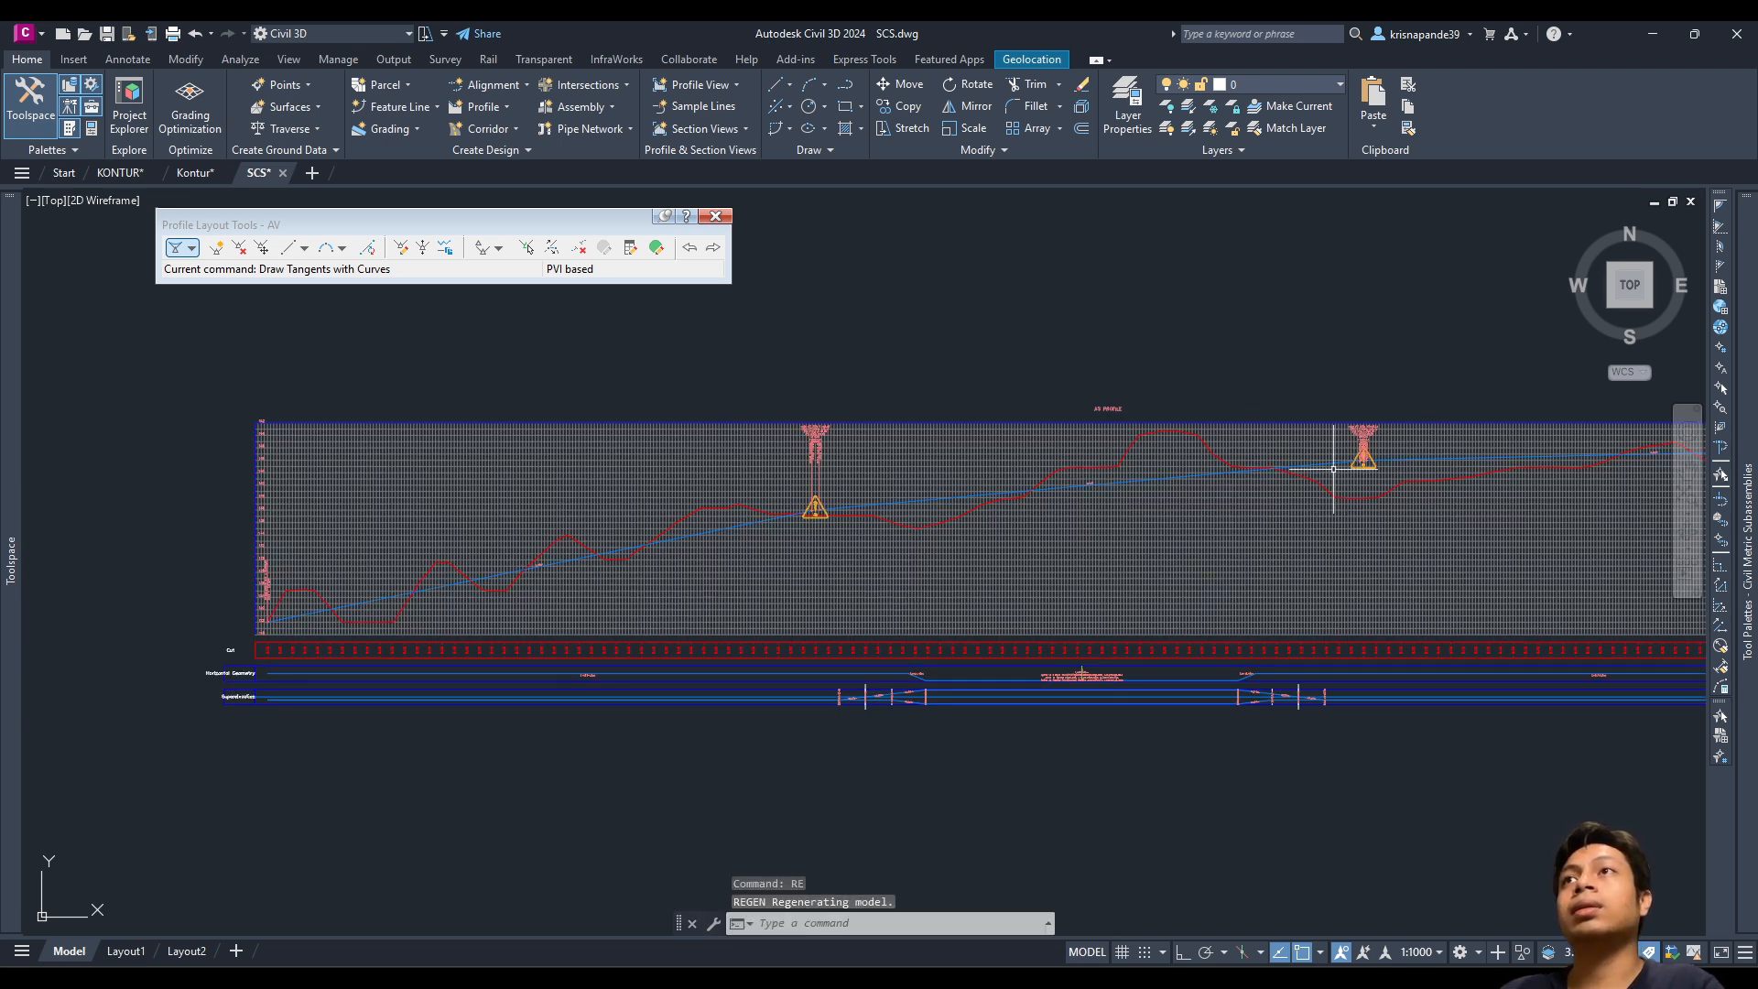
pyautogui.moveTo(232, 234); pyautogui.dragTo(244, 224)
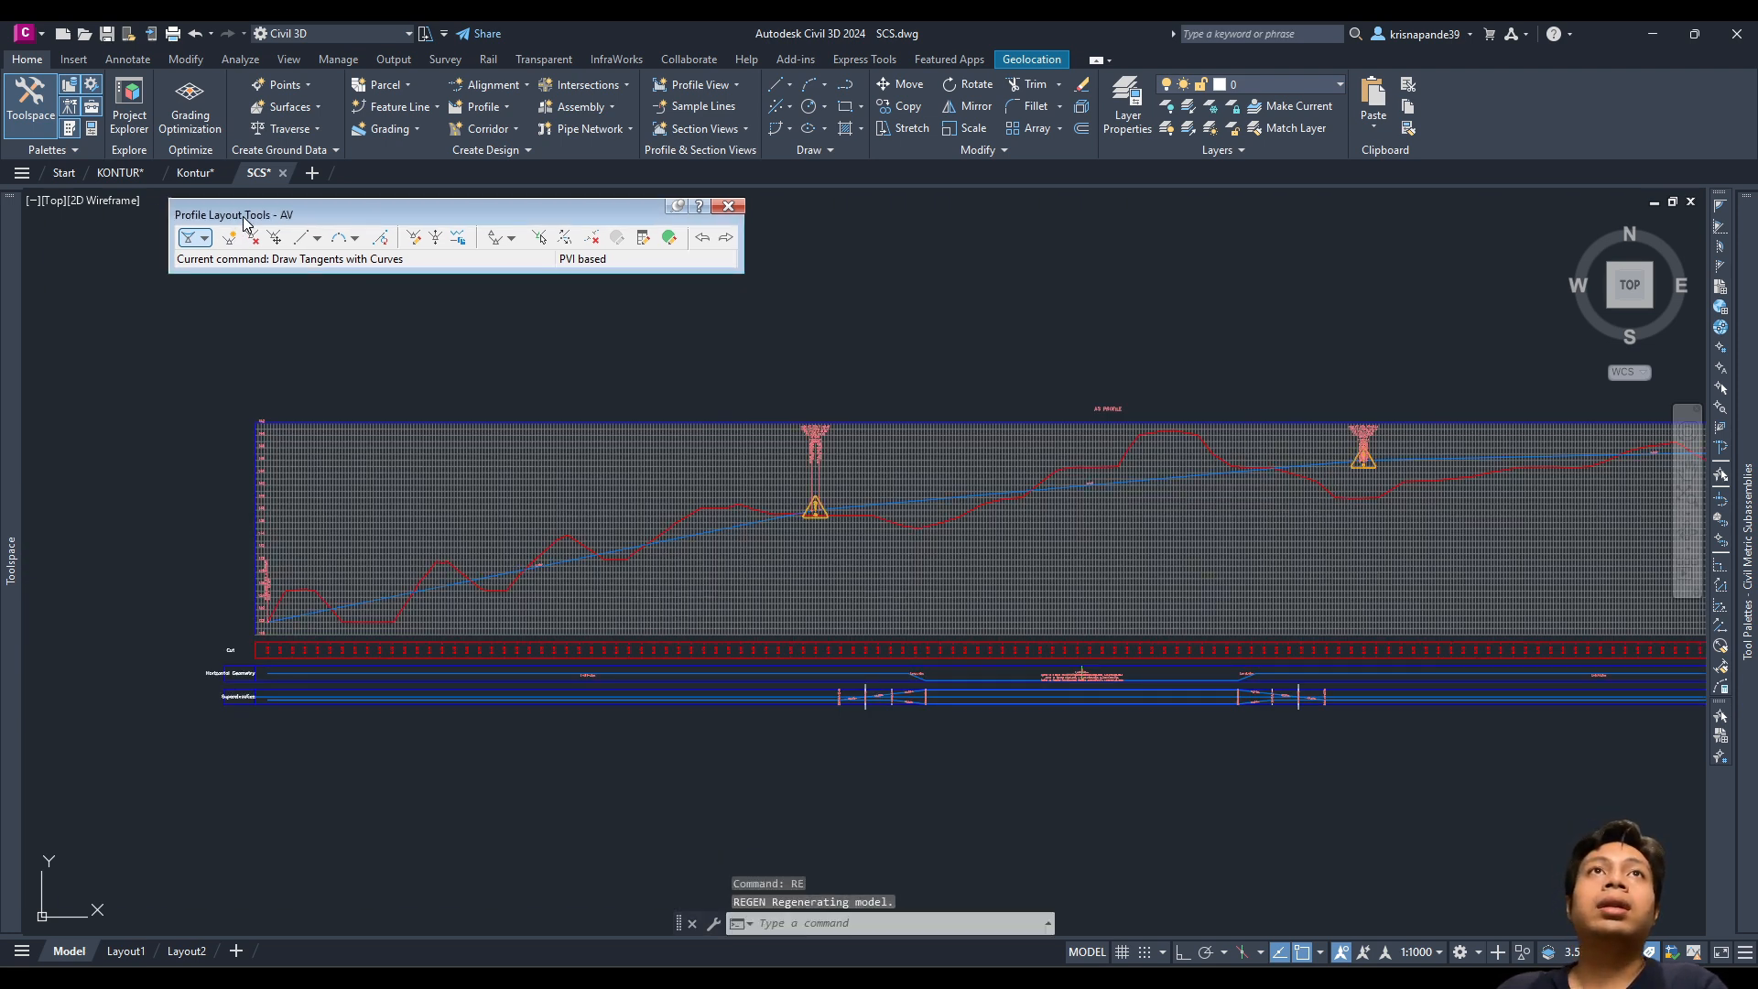
pyautogui.click(644, 239)
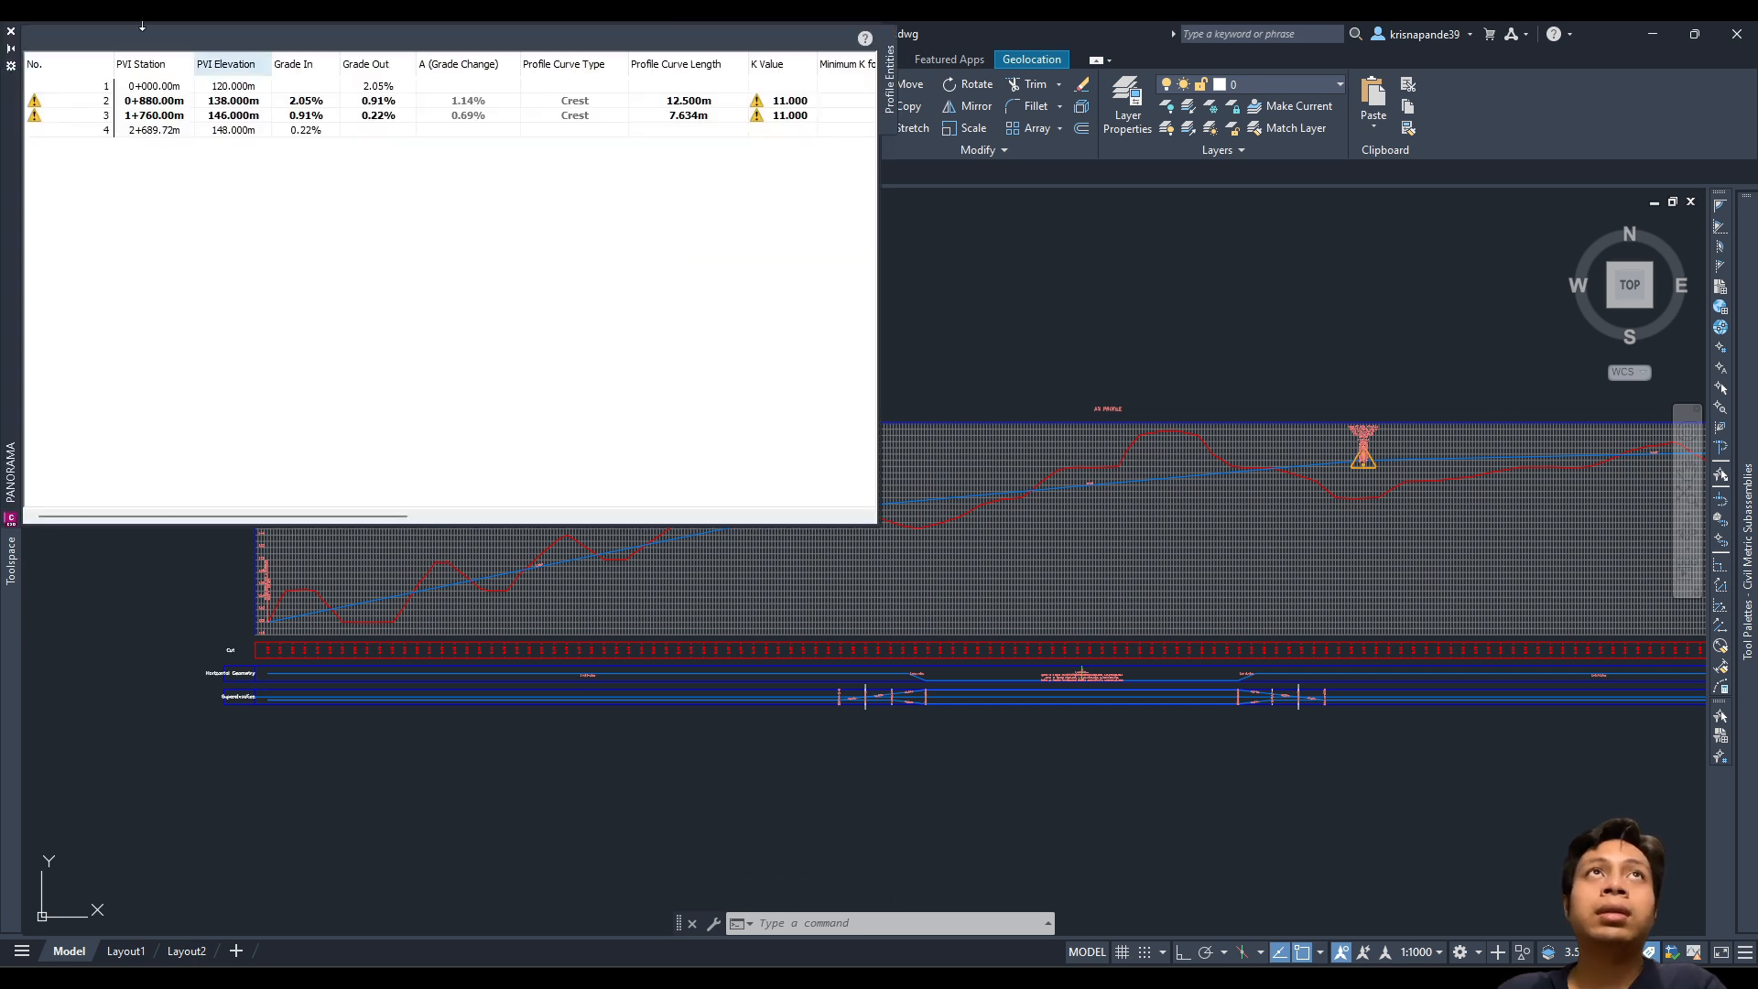
pyautogui.click(199, 117)
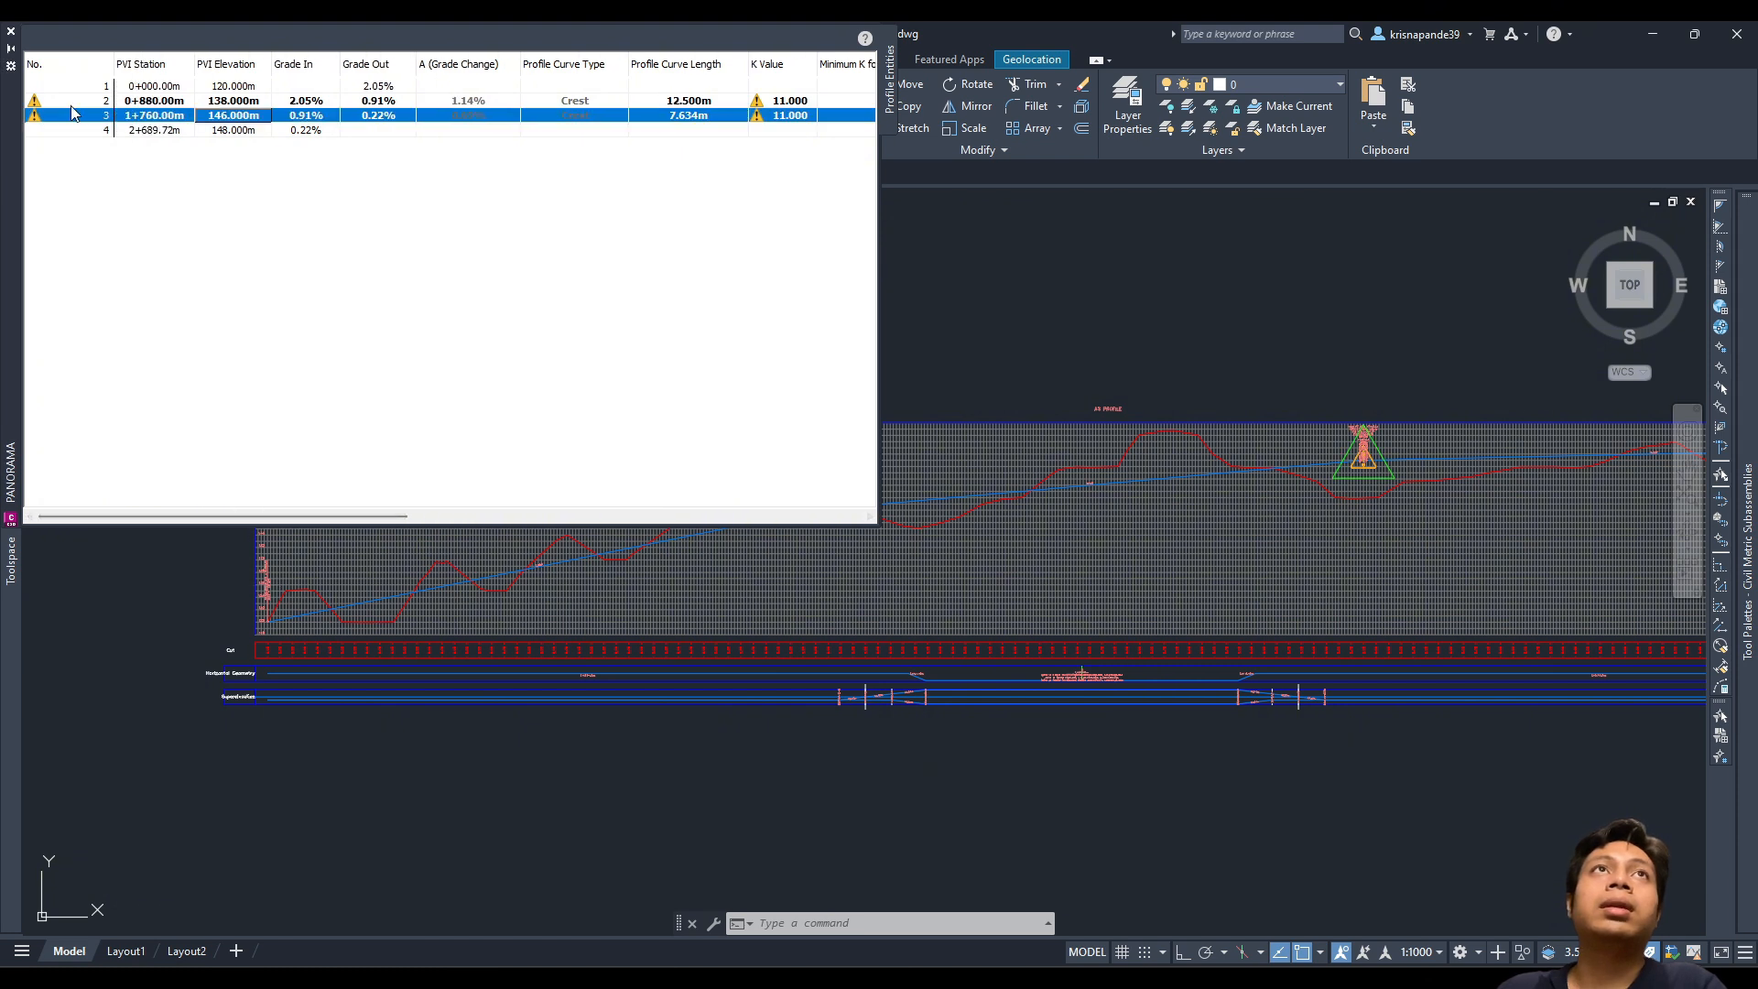
pyautogui.moveTo(258, 519)
pyautogui.mouseDown()
pyautogui.moveTo(730, 498)
pyautogui.moveTo(279, 510)
pyautogui.mouseUp()
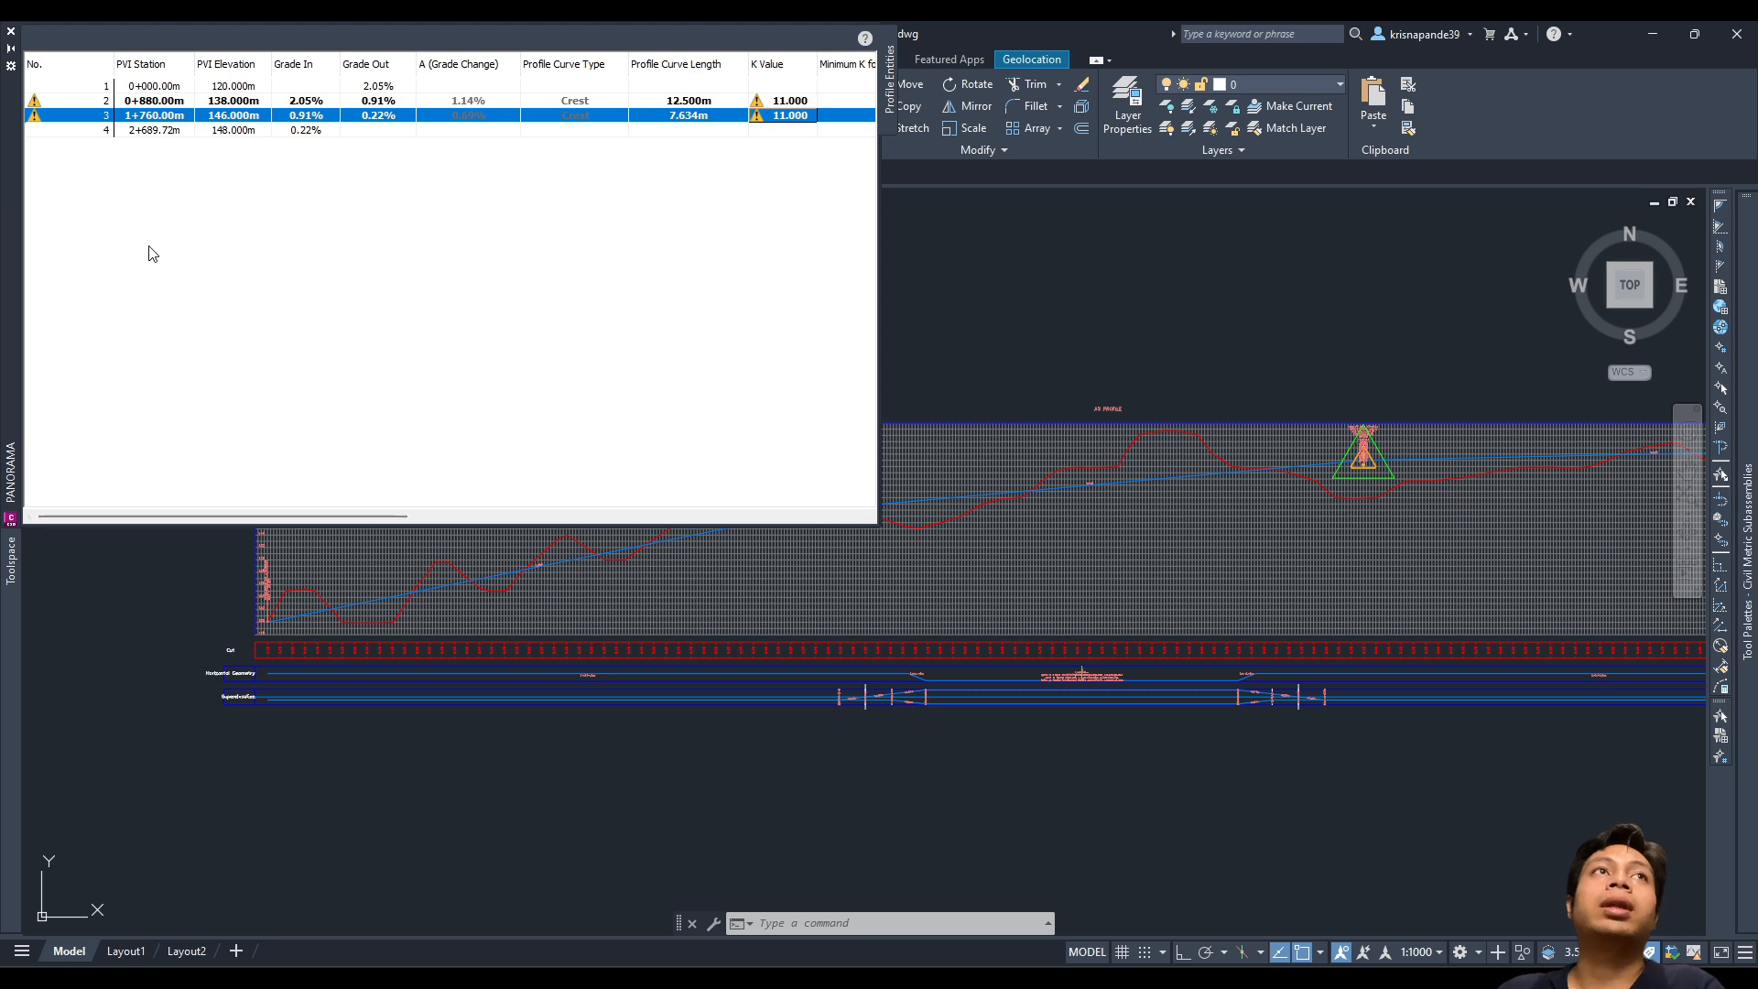
pyautogui.click(246, 116)
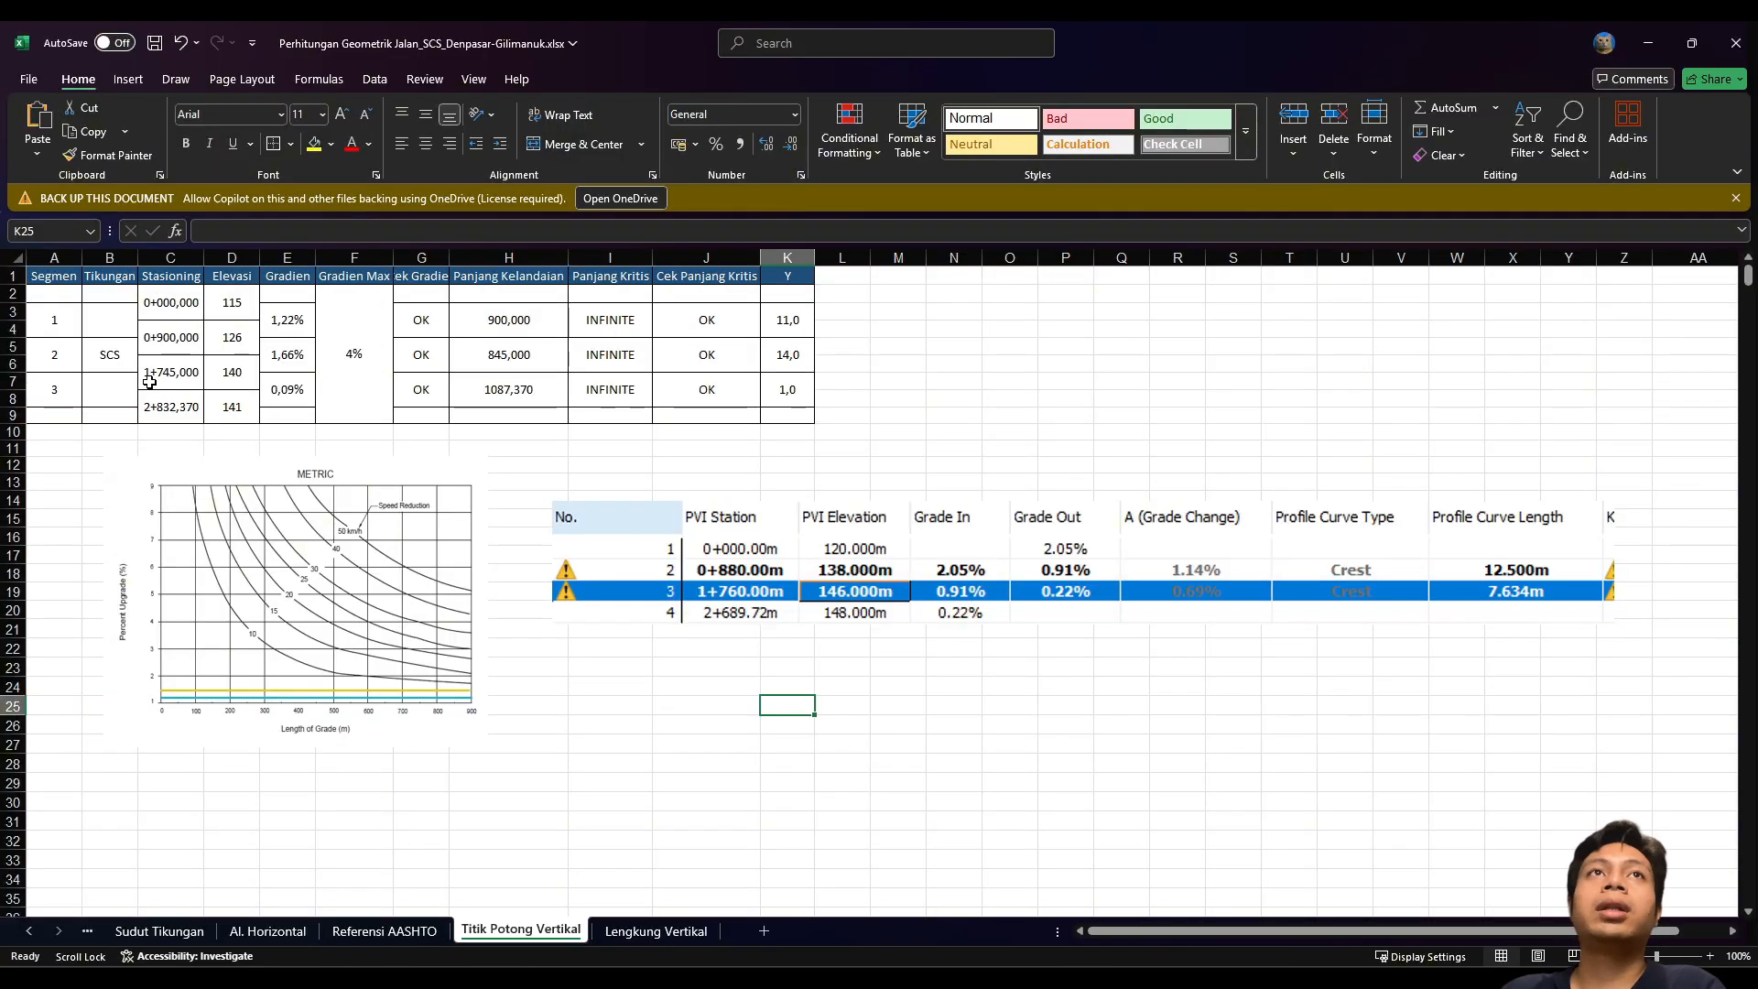
# Step: Change the second PVI to station 0+880,000 and elevation 138
pyautogui.click(186, 336)
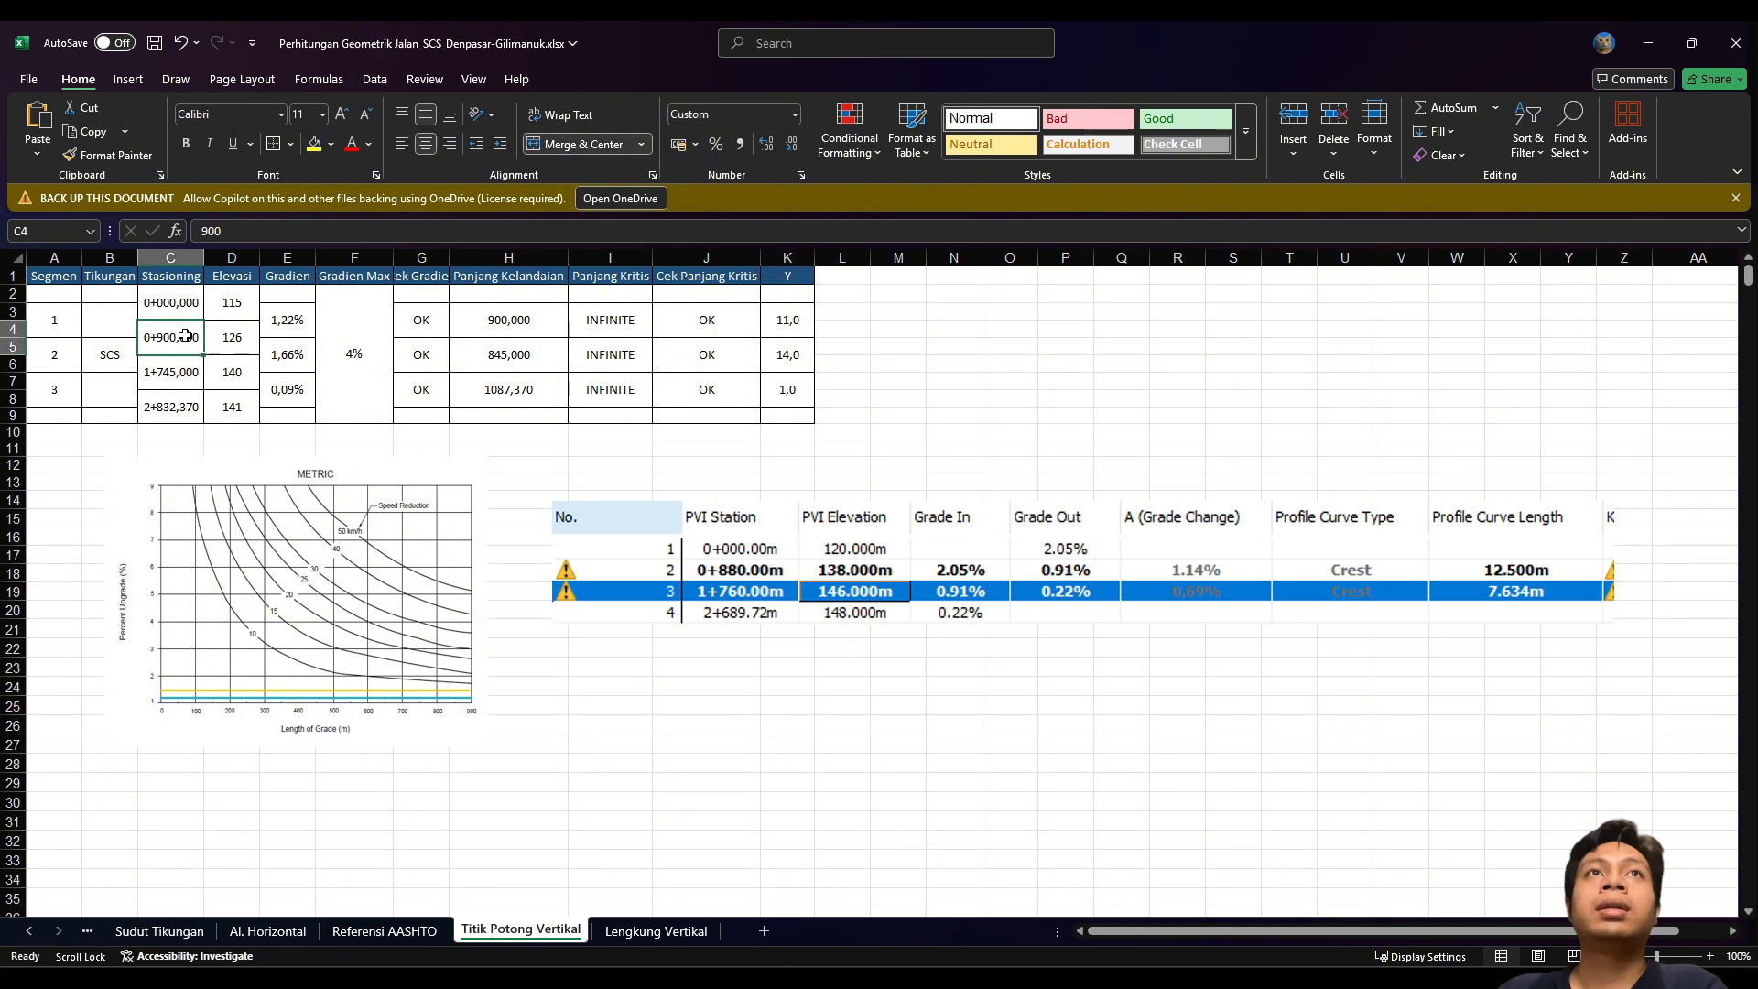
pyautogui.write('880')
pyautogui.press('Return')
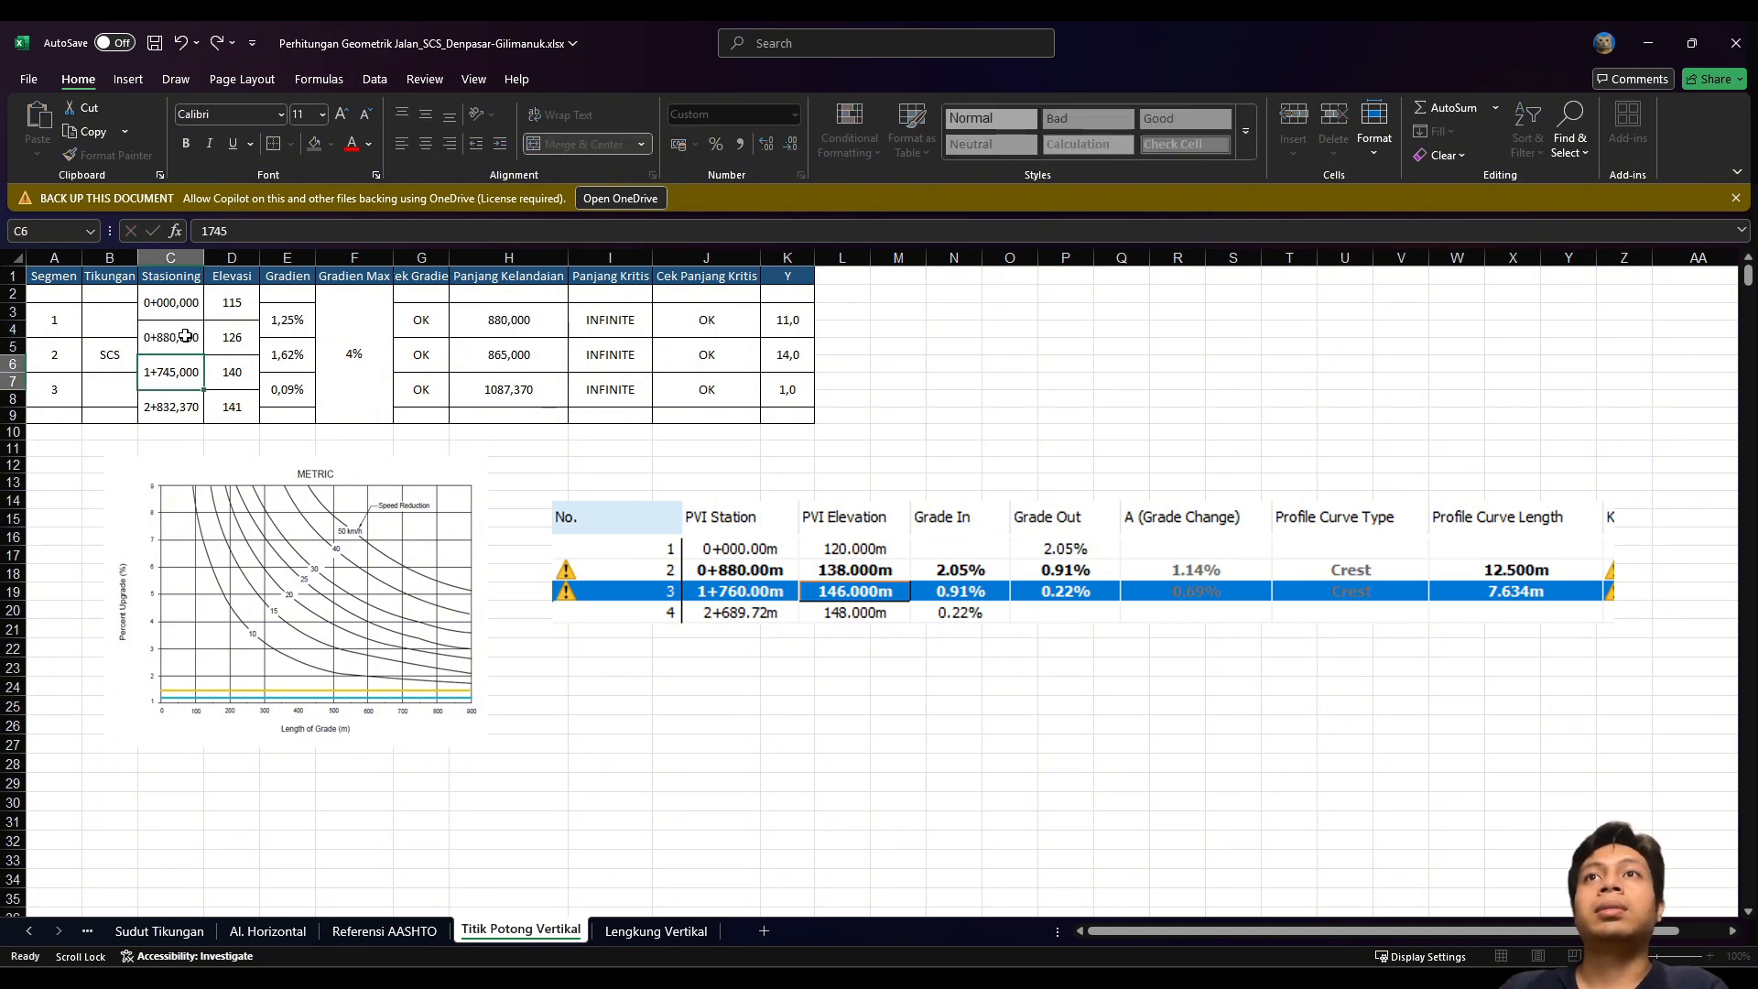
pyautogui.click(226, 348)
pyautogui.write('138')
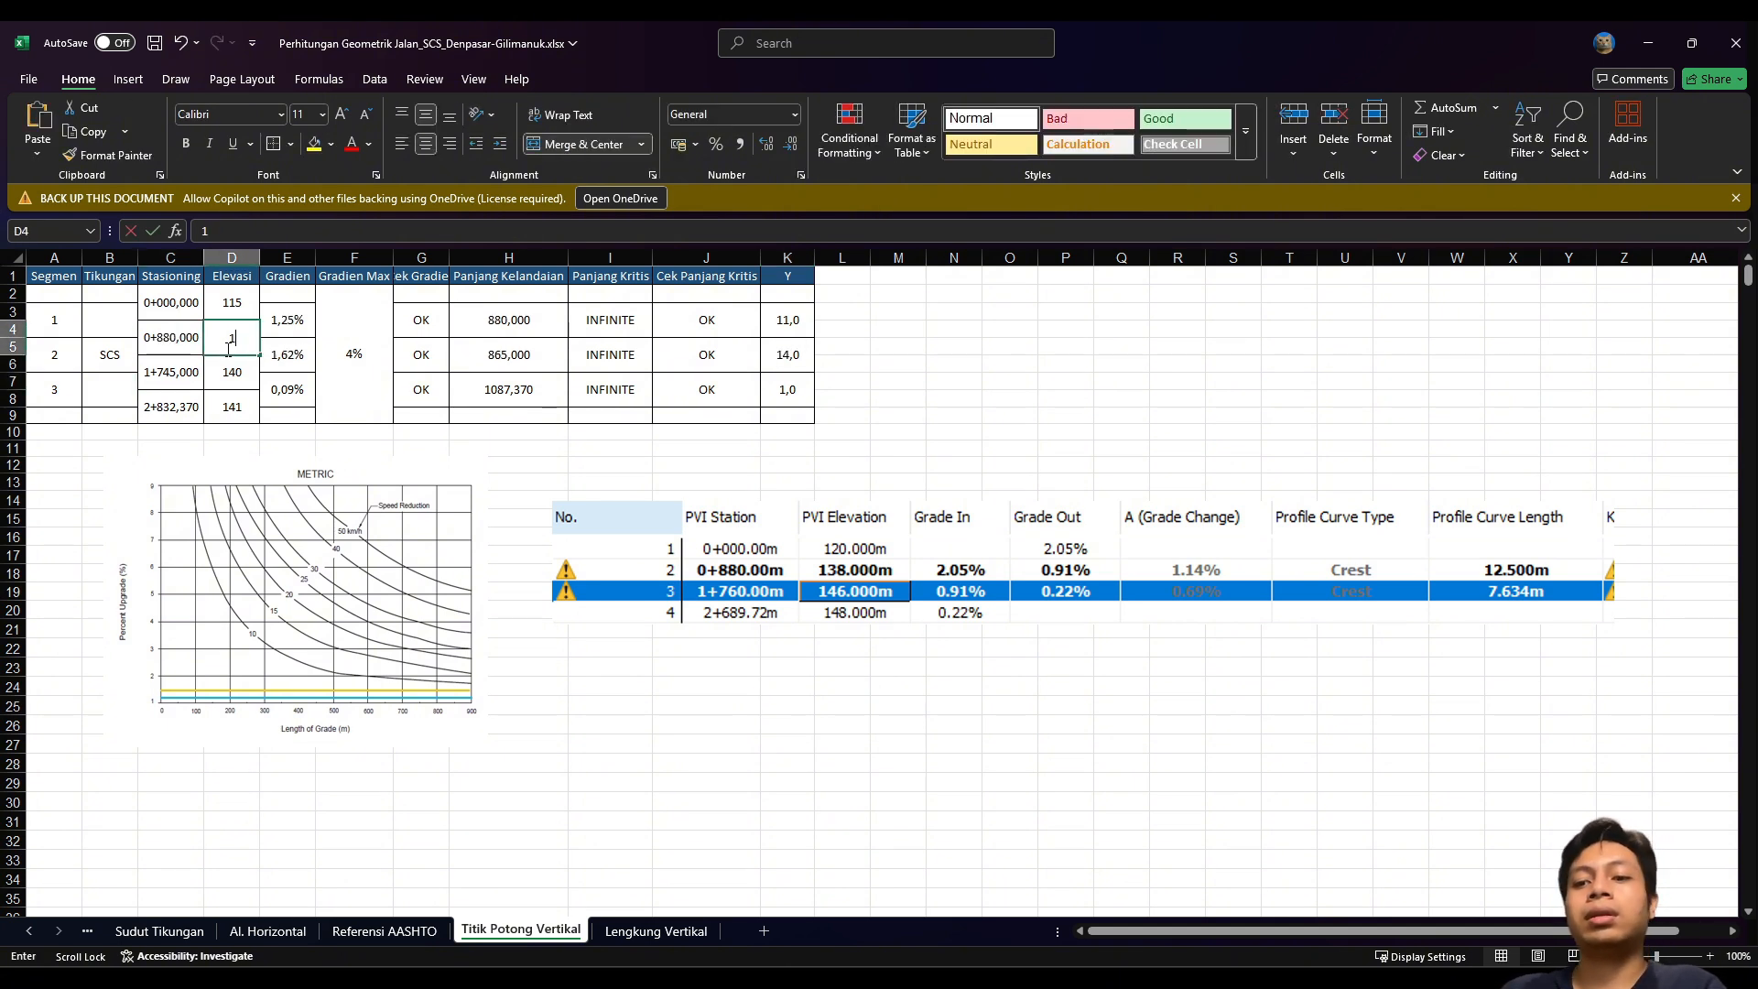
pyautogui.press('Return')
# Step: Set the next PVIs to 1+760/146 and end station 1+689,720/148
pyautogui.click(171, 376)
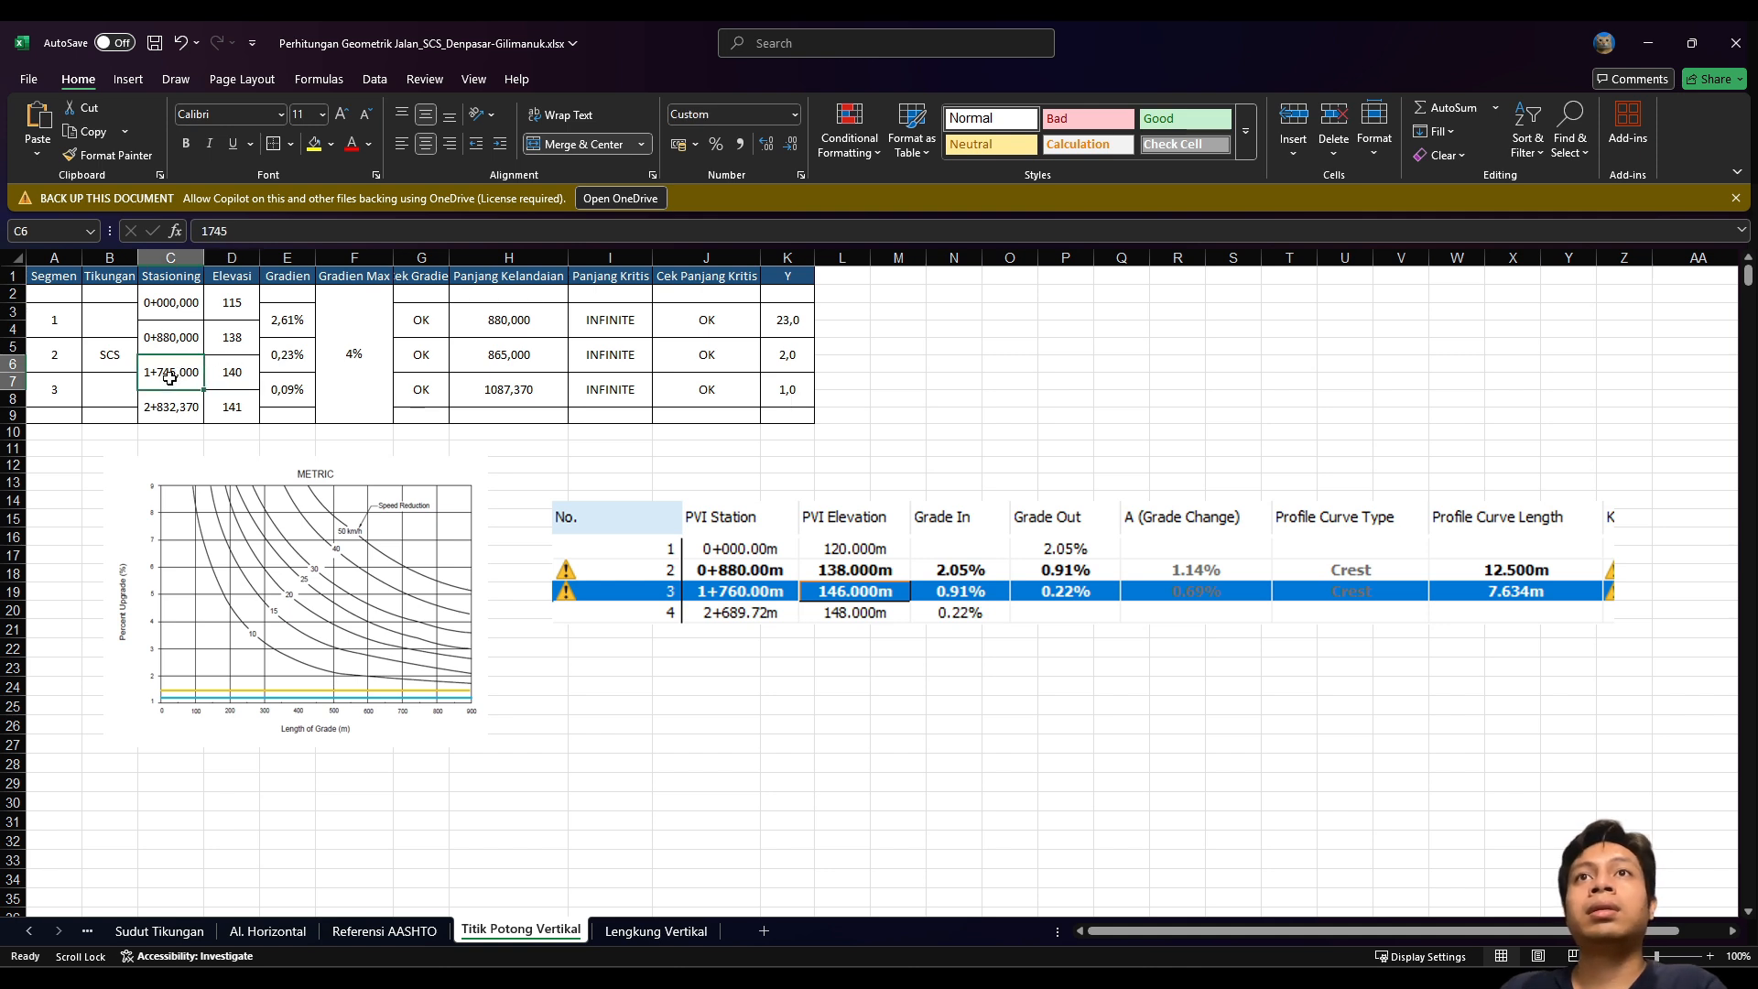
pyautogui.write('1760')
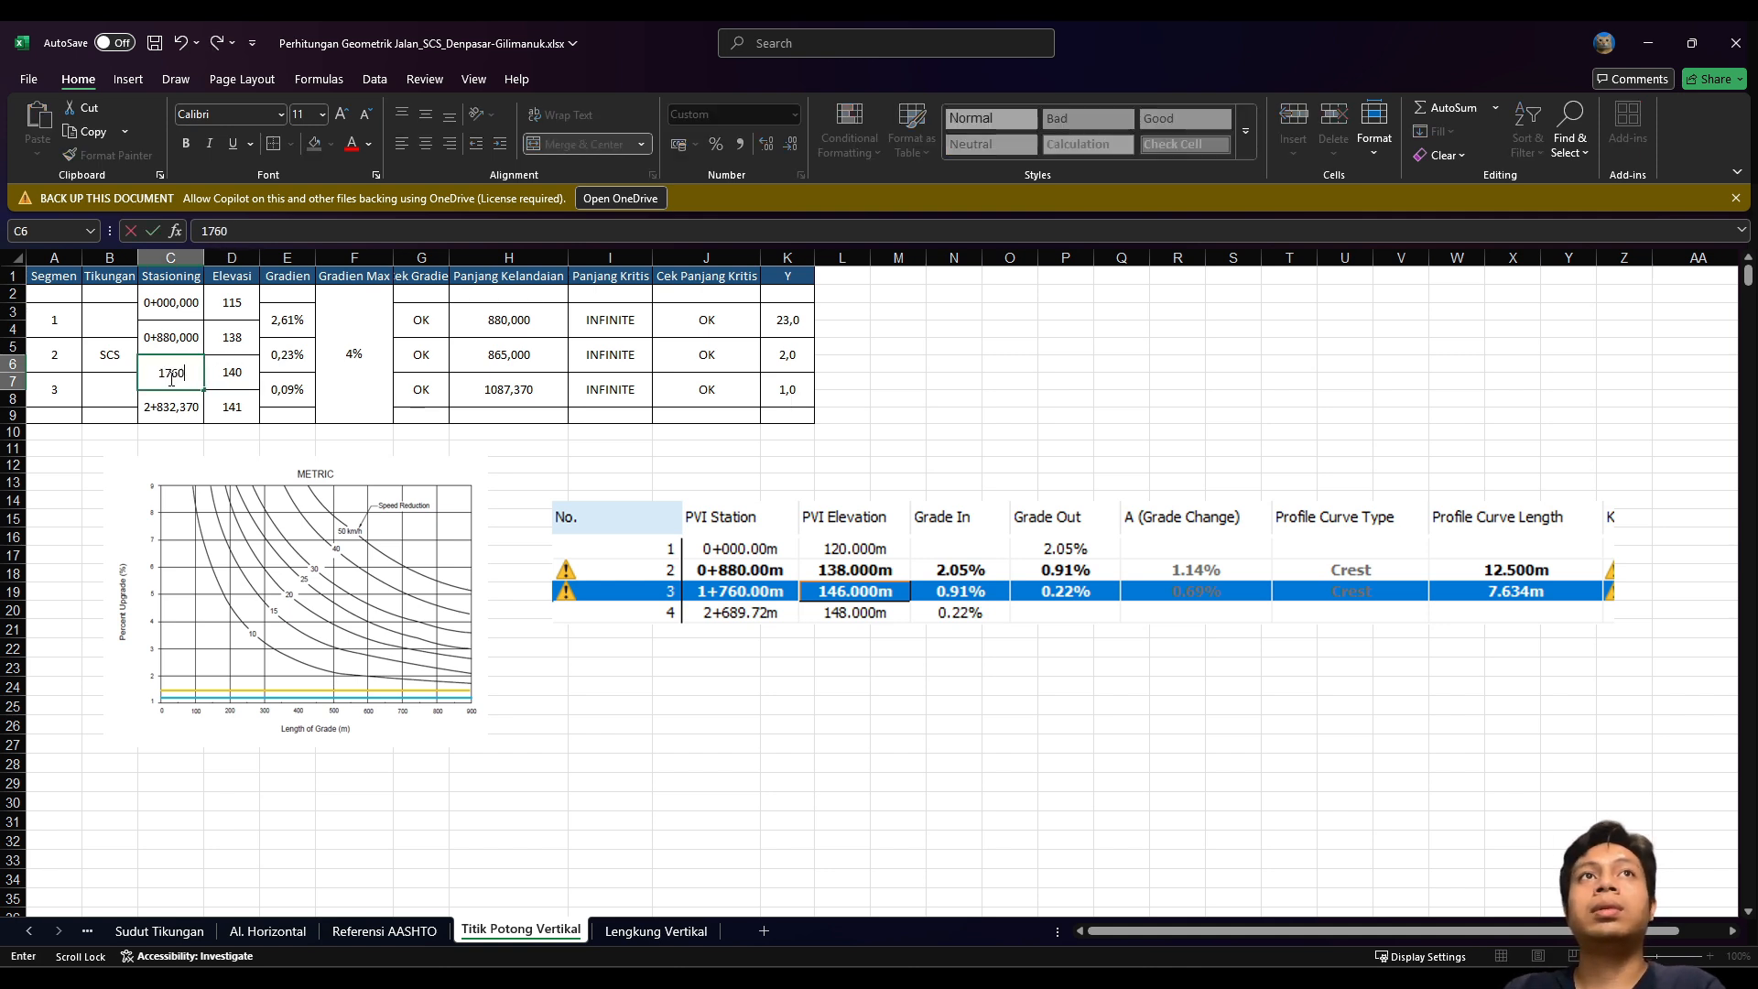
pyautogui.press('Tab')
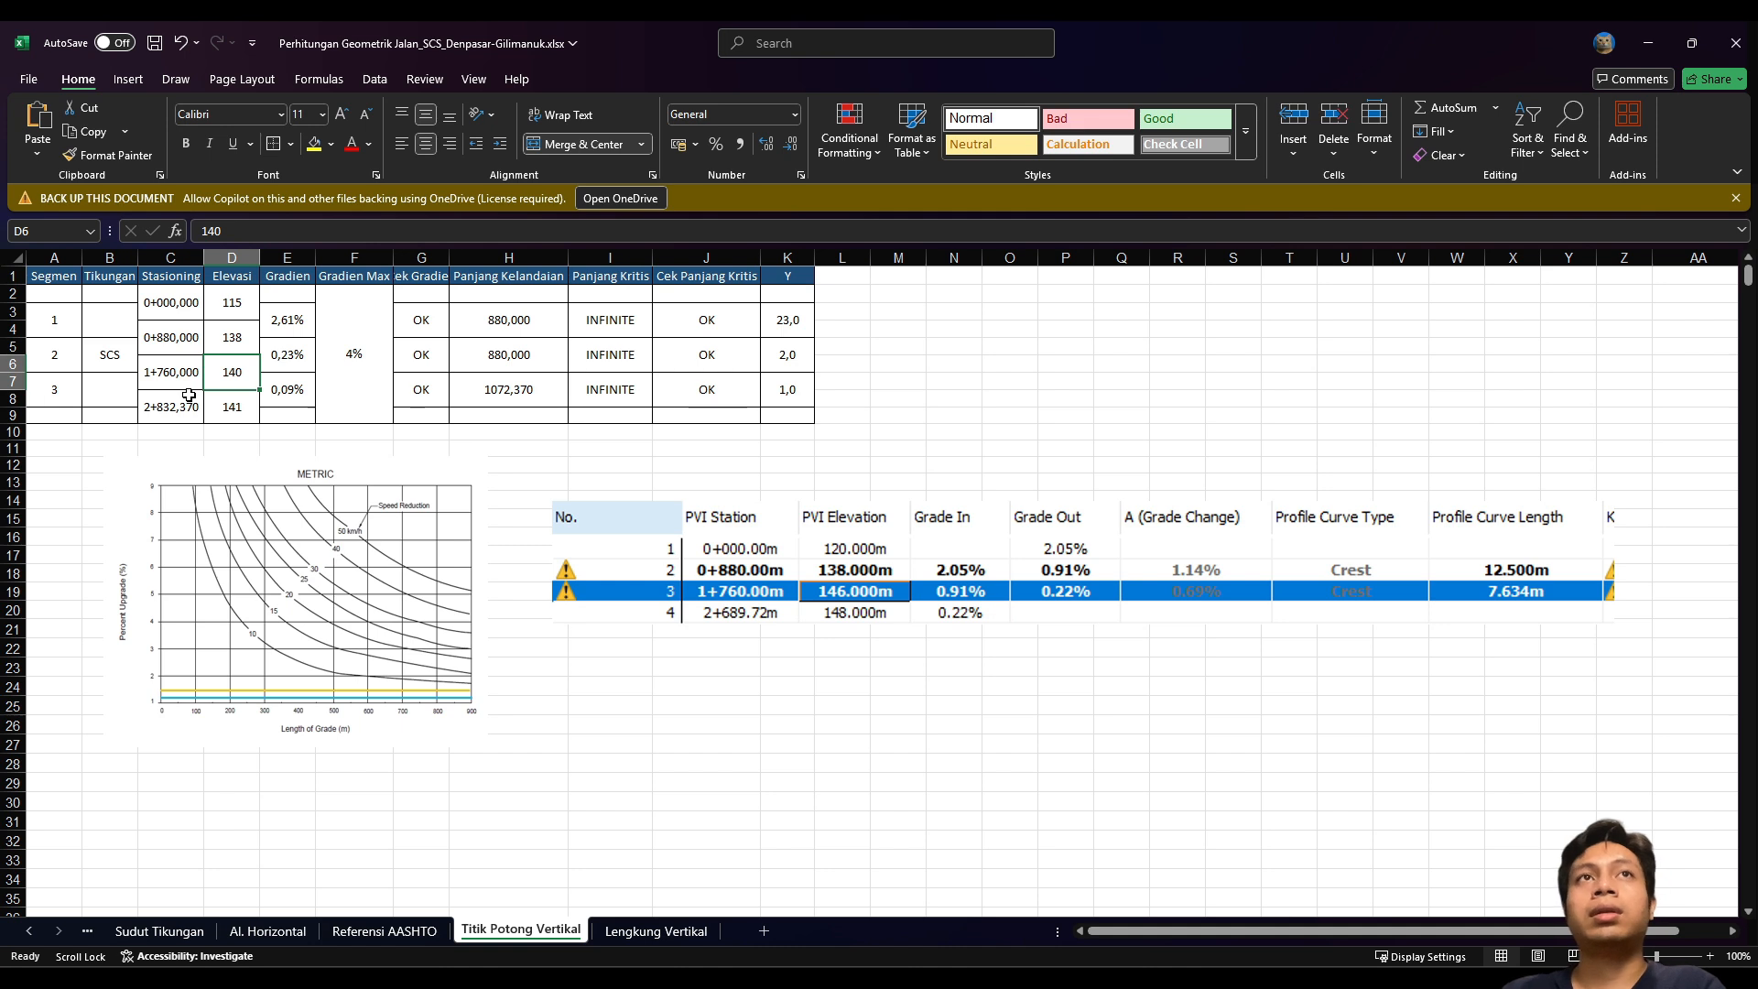
pyautogui.write('146')
pyautogui.click(189, 396)
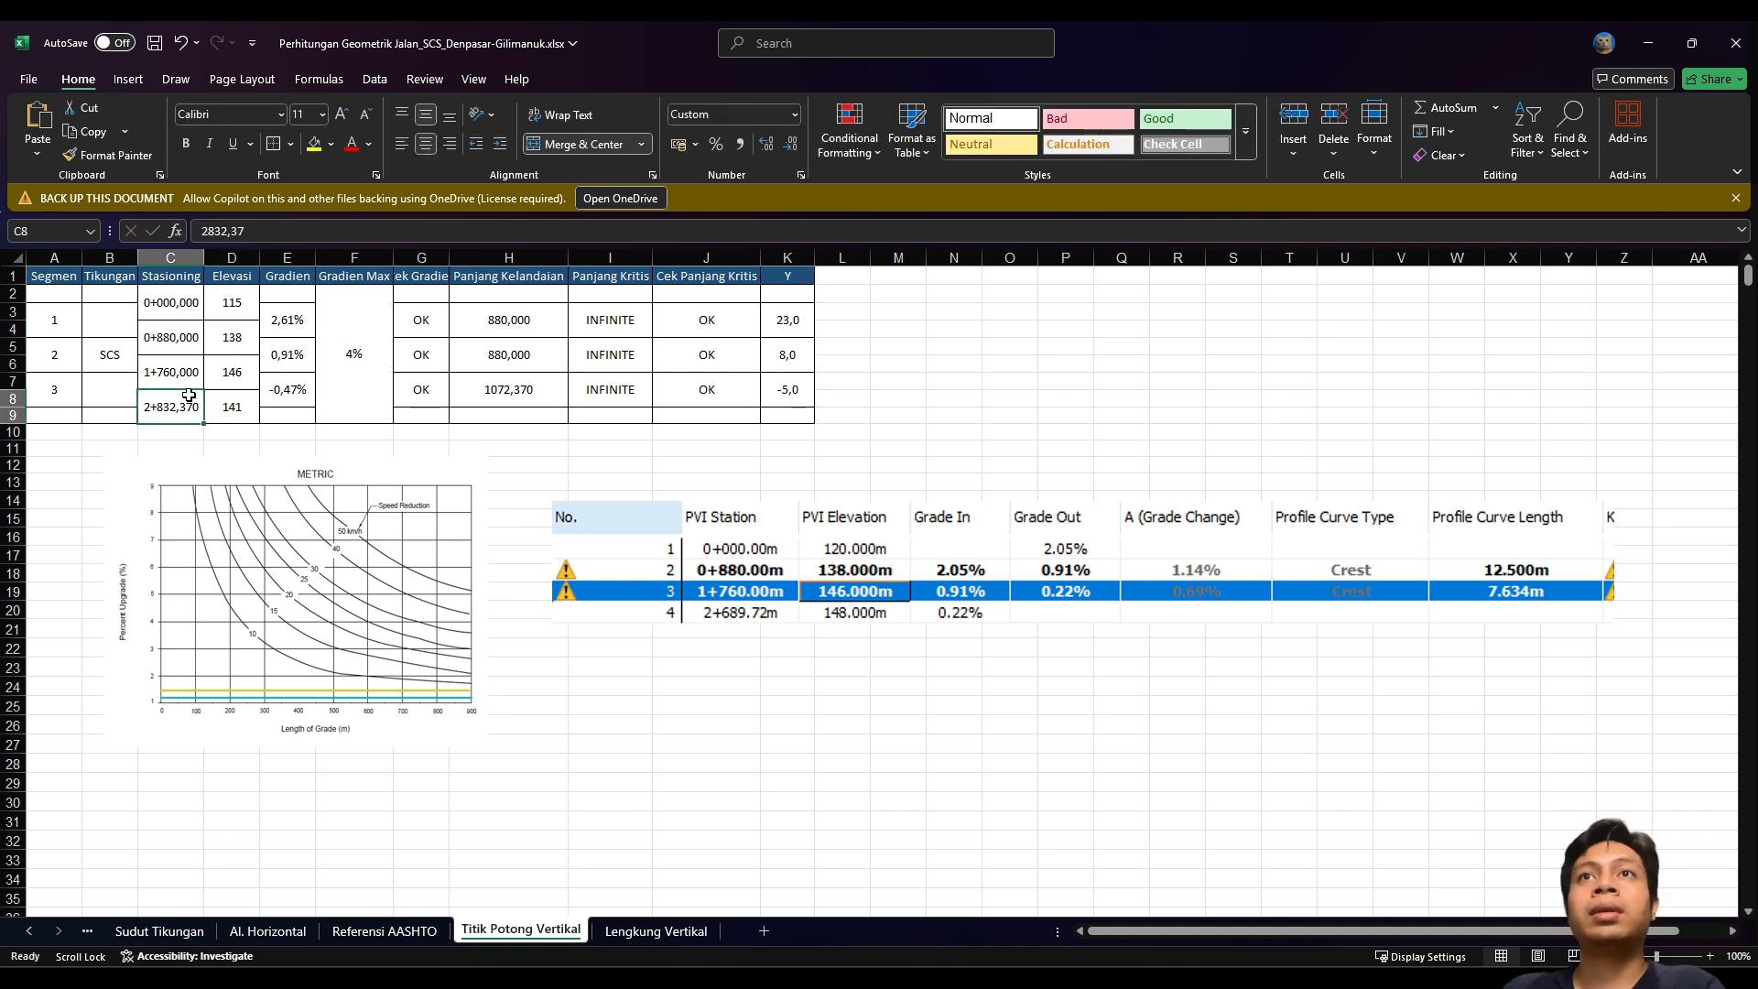
pyautogui.write('1+6')
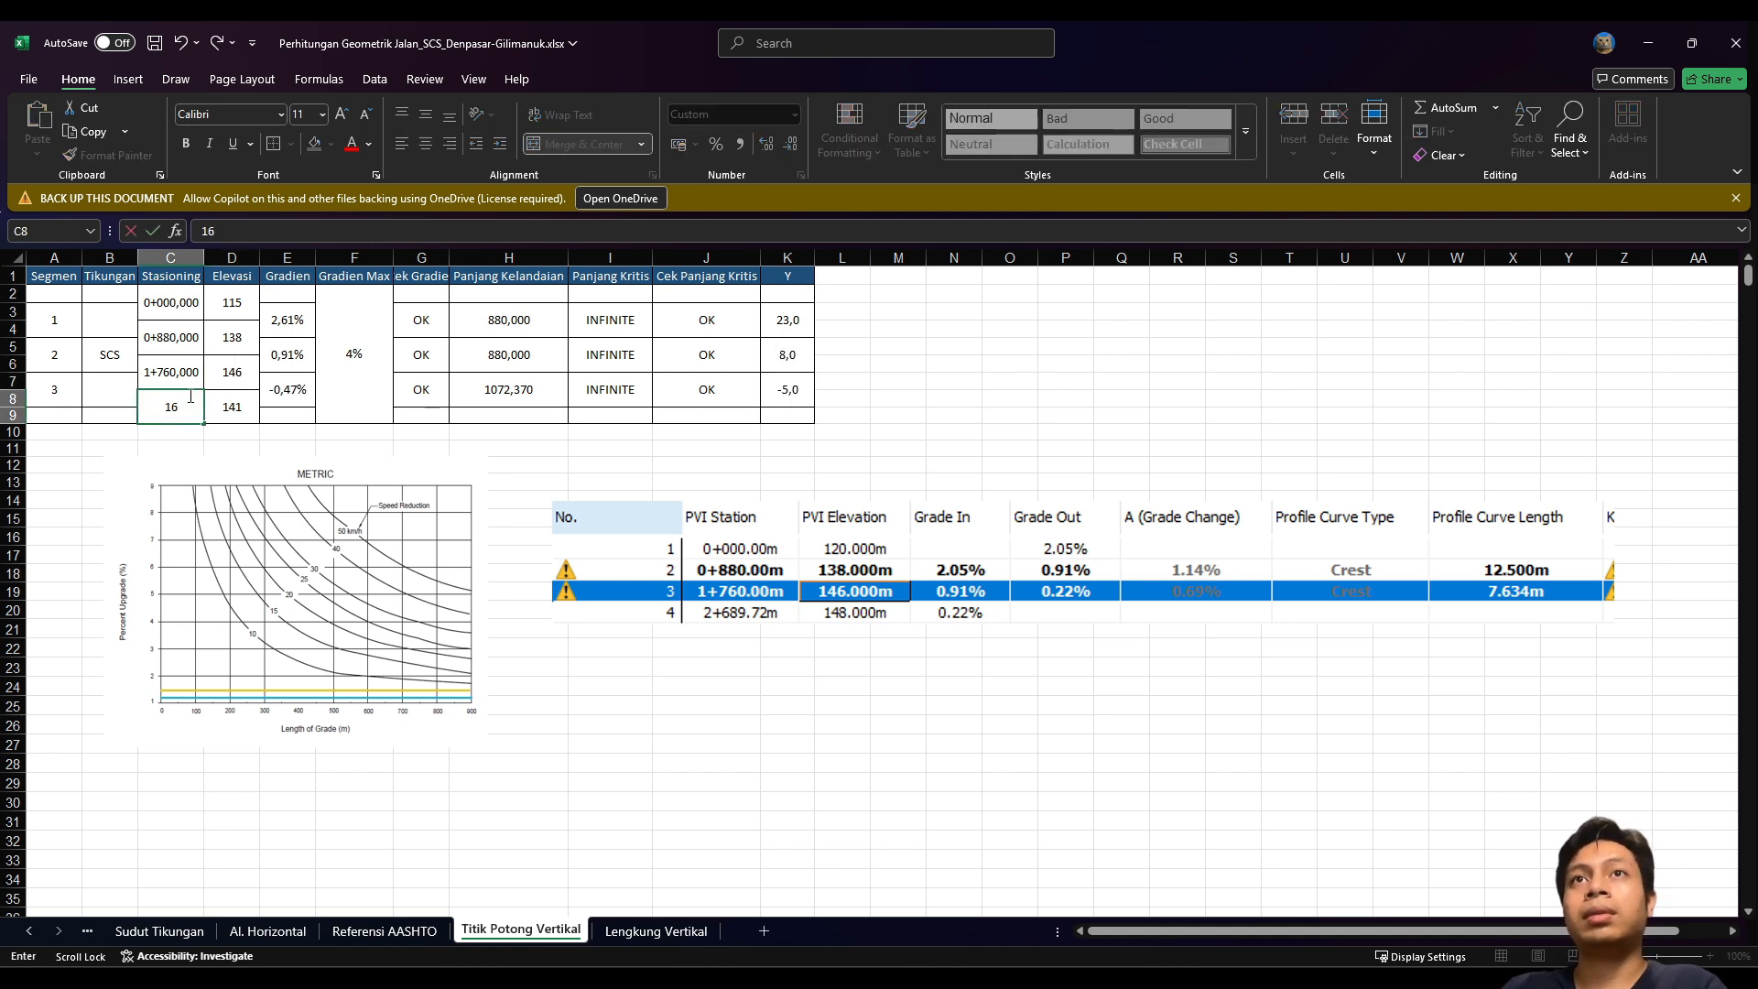
pyautogui.write('89')
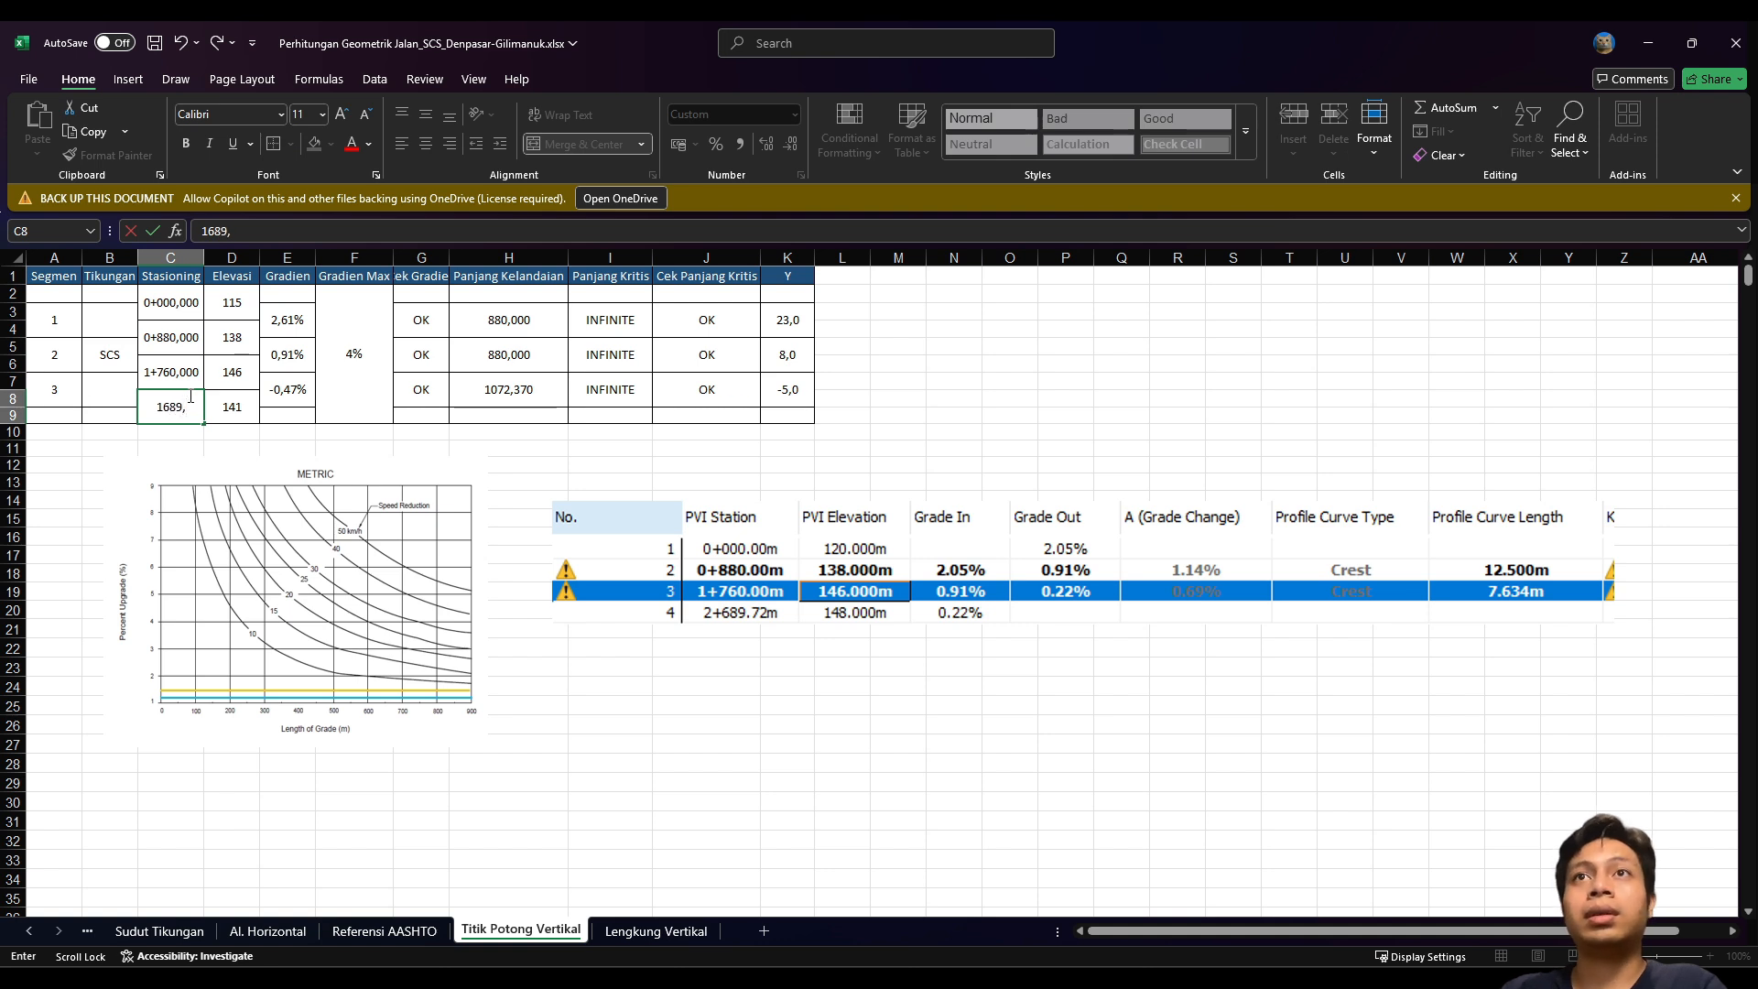
pyautogui.write(',72')
pyautogui.press('Tab')
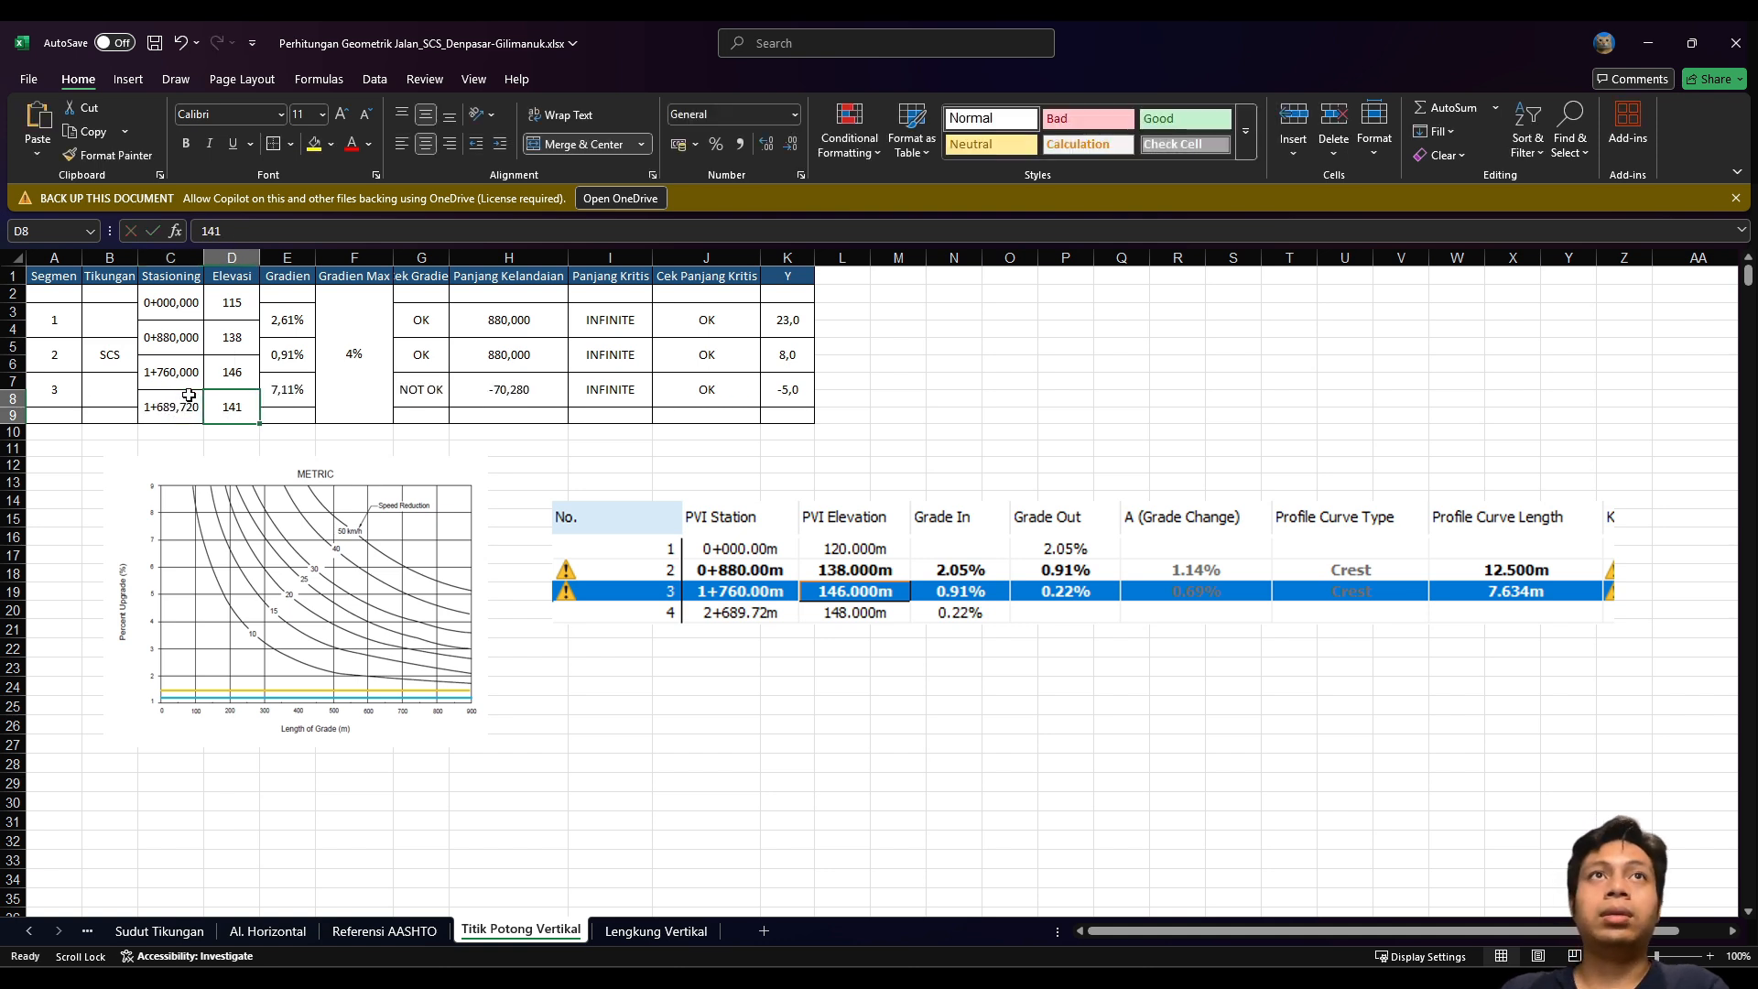
pyautogui.write('148')
pyautogui.press('Return')
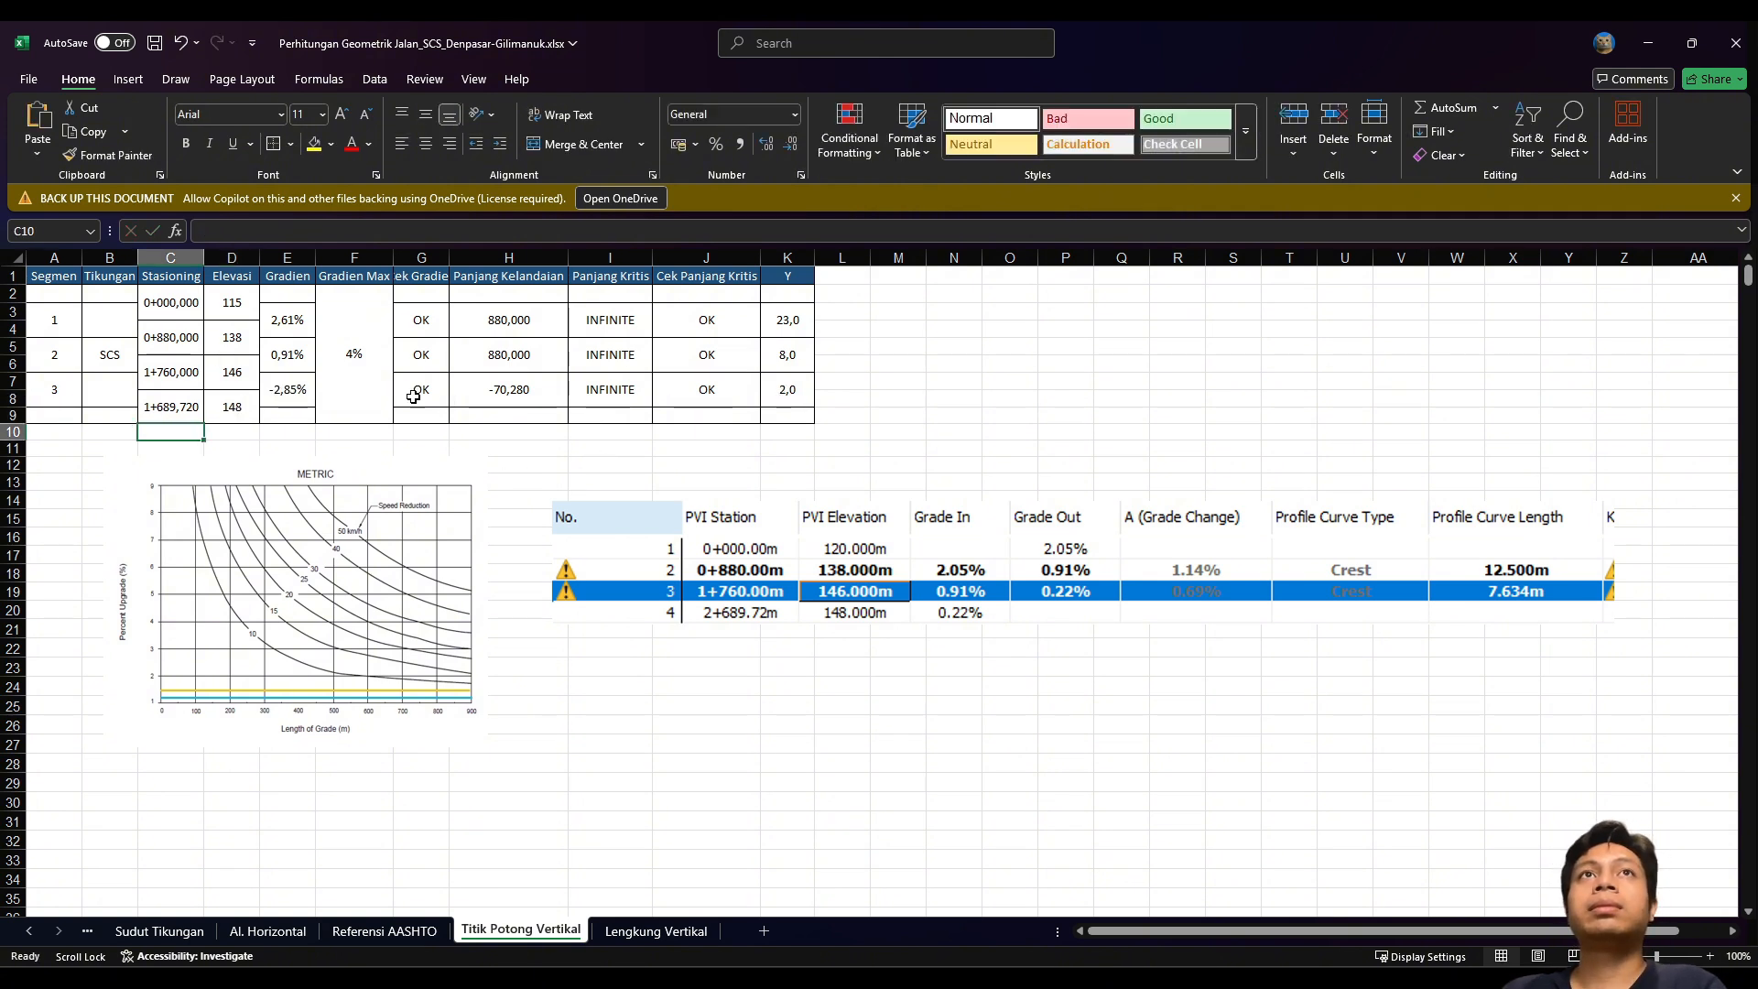
pyautogui.click(736, 456)
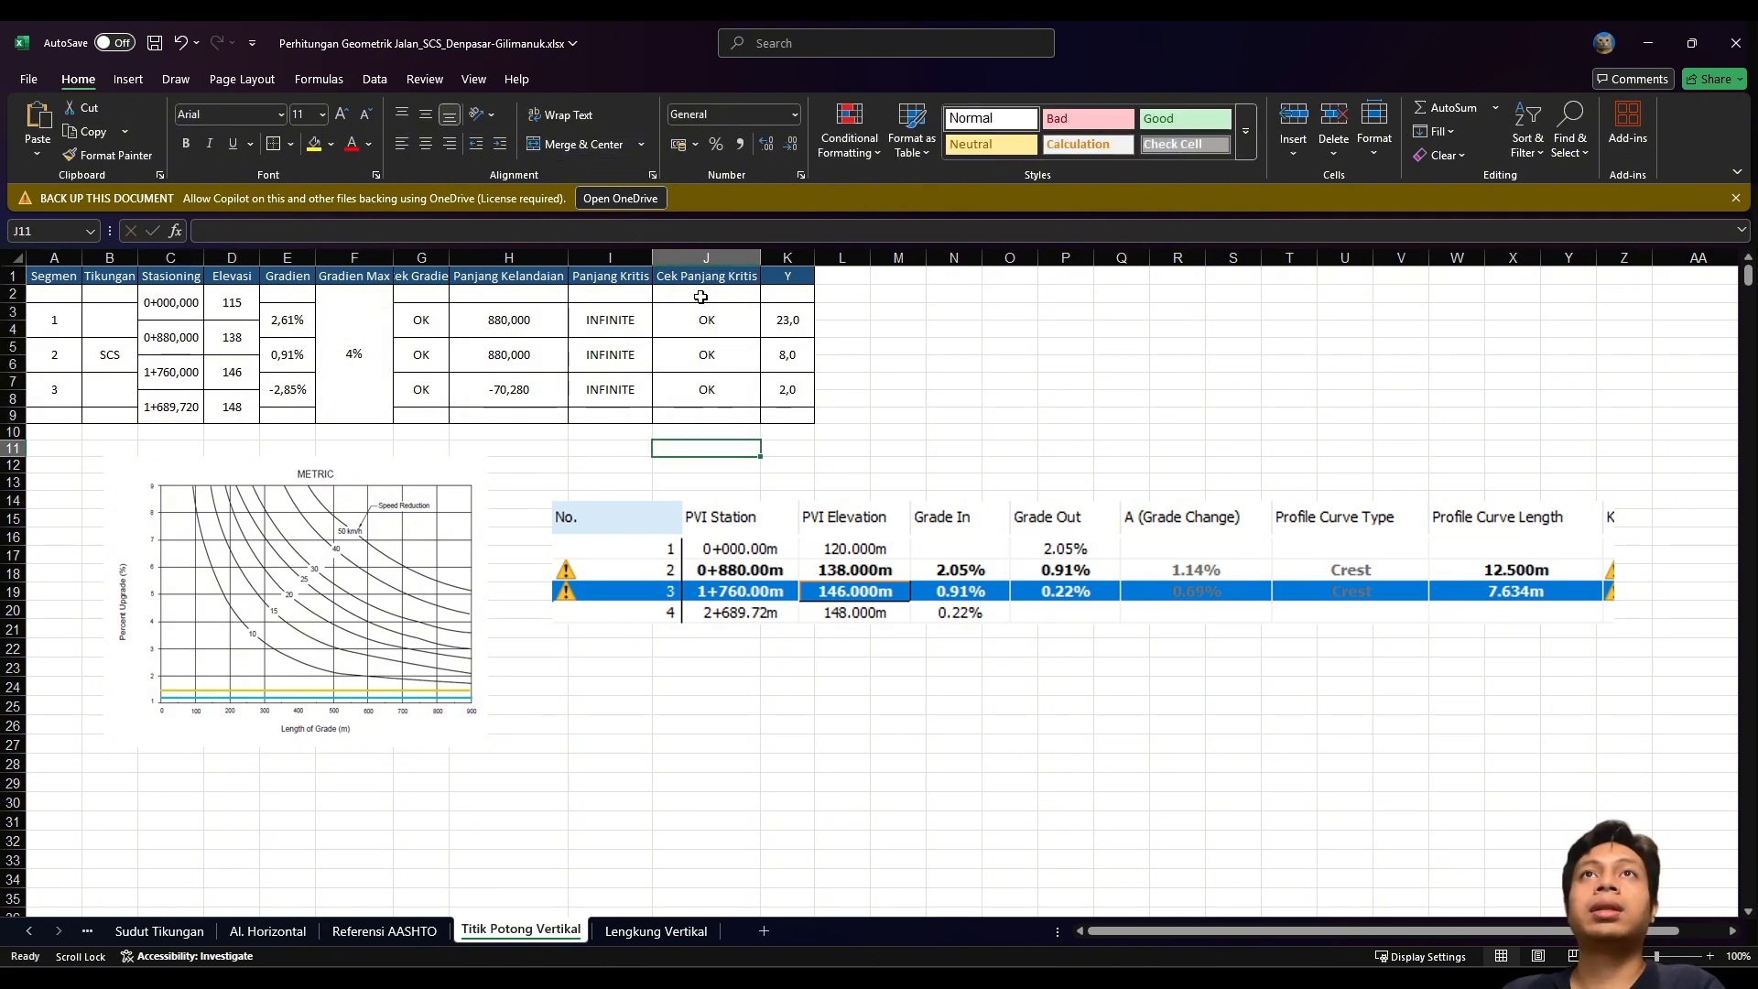
pyautogui.moveTo(962, 600); pyautogui.dragTo(917, 583)
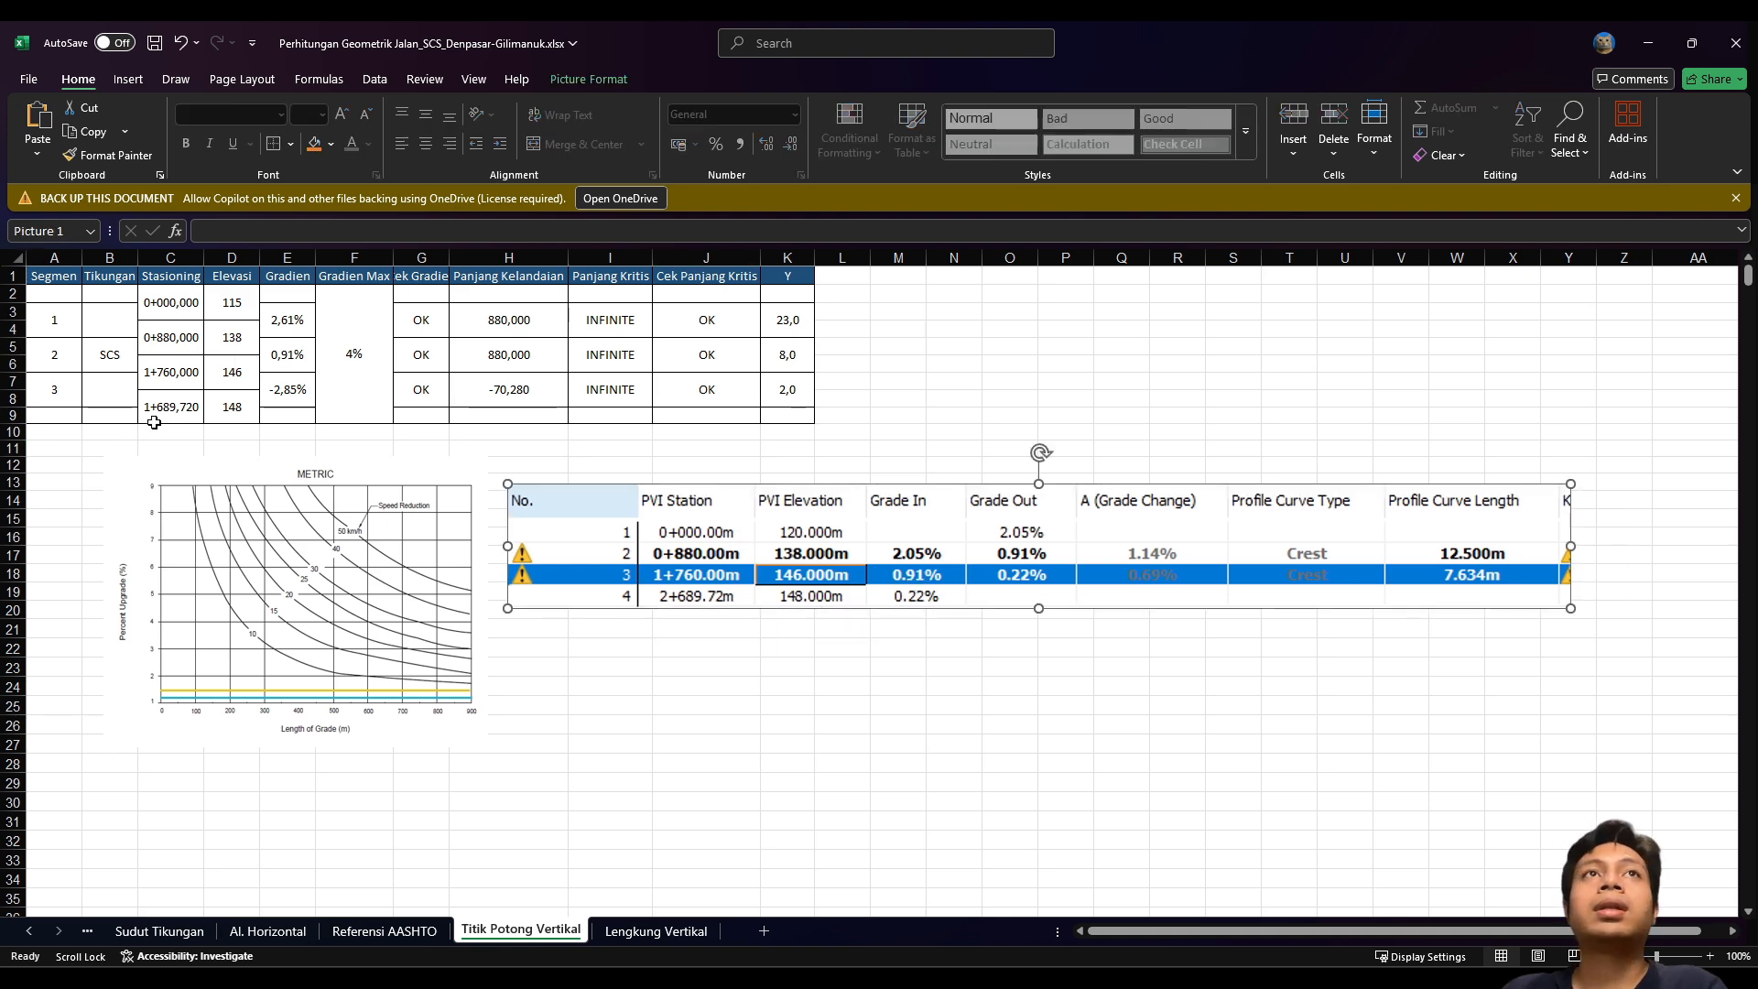
# Step: Go to the Lengkung Vertikal sheet and scroll through its calculations
pyautogui.click(632, 931)
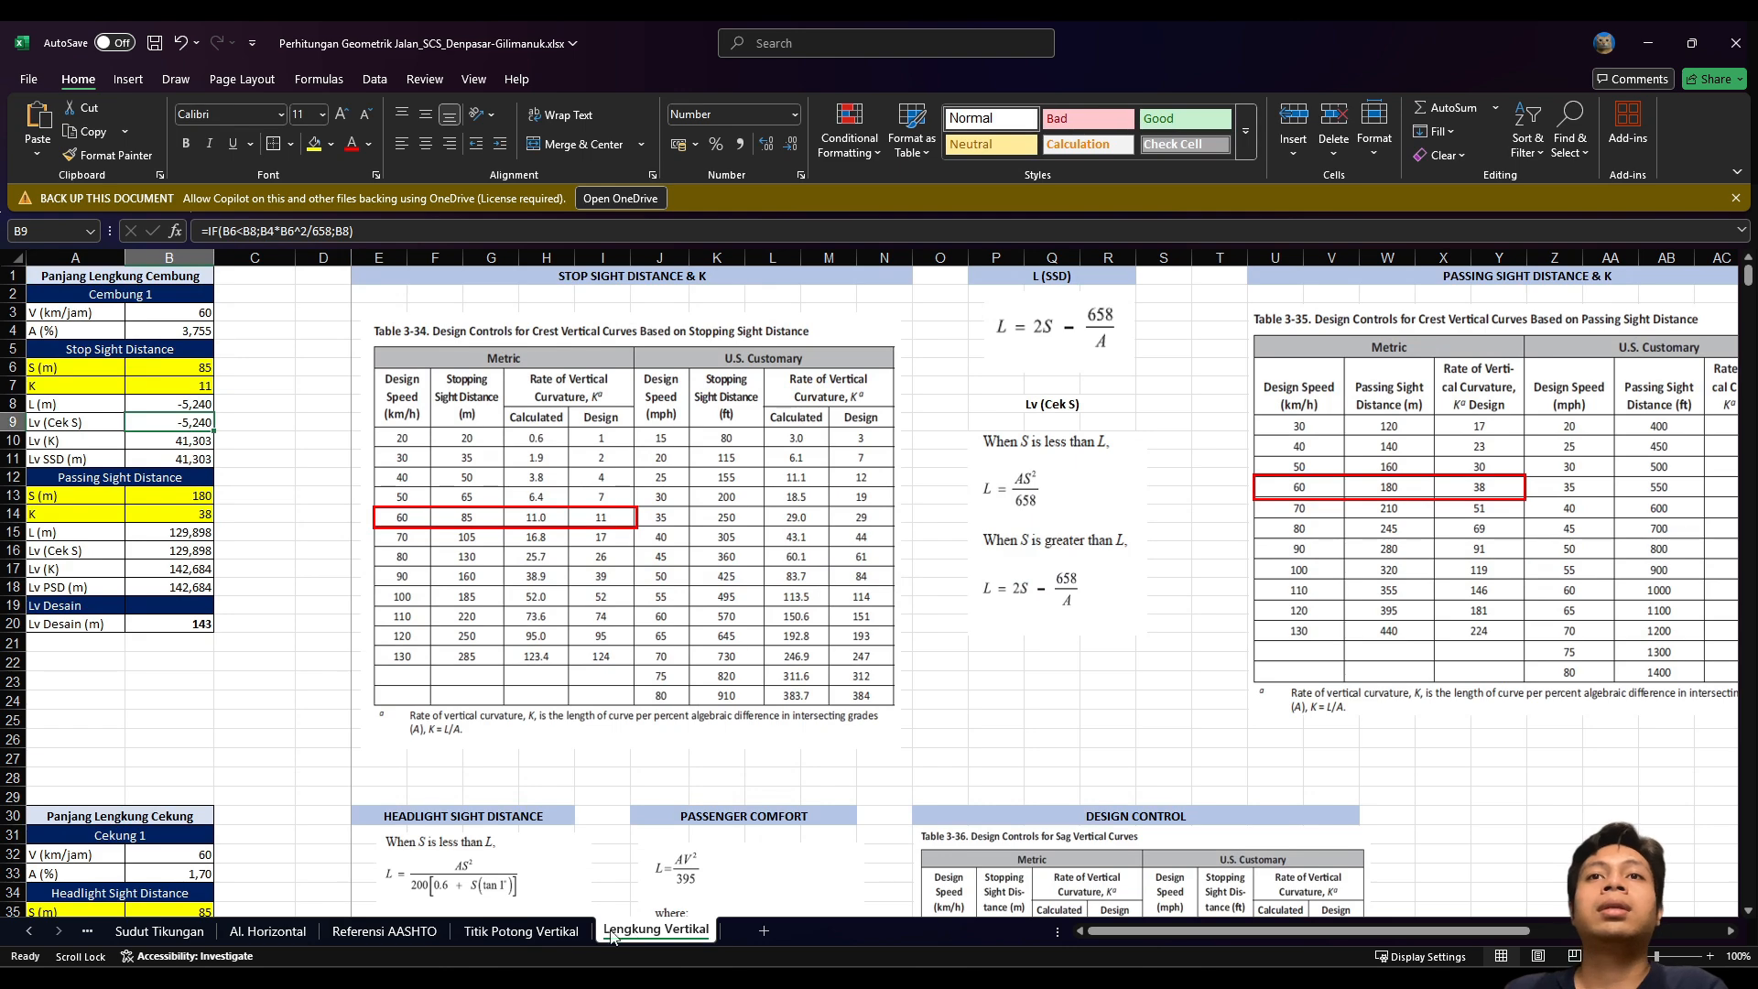
pyautogui.hotkey('ctrl', 'pageup')
pyautogui.click(616, 934)
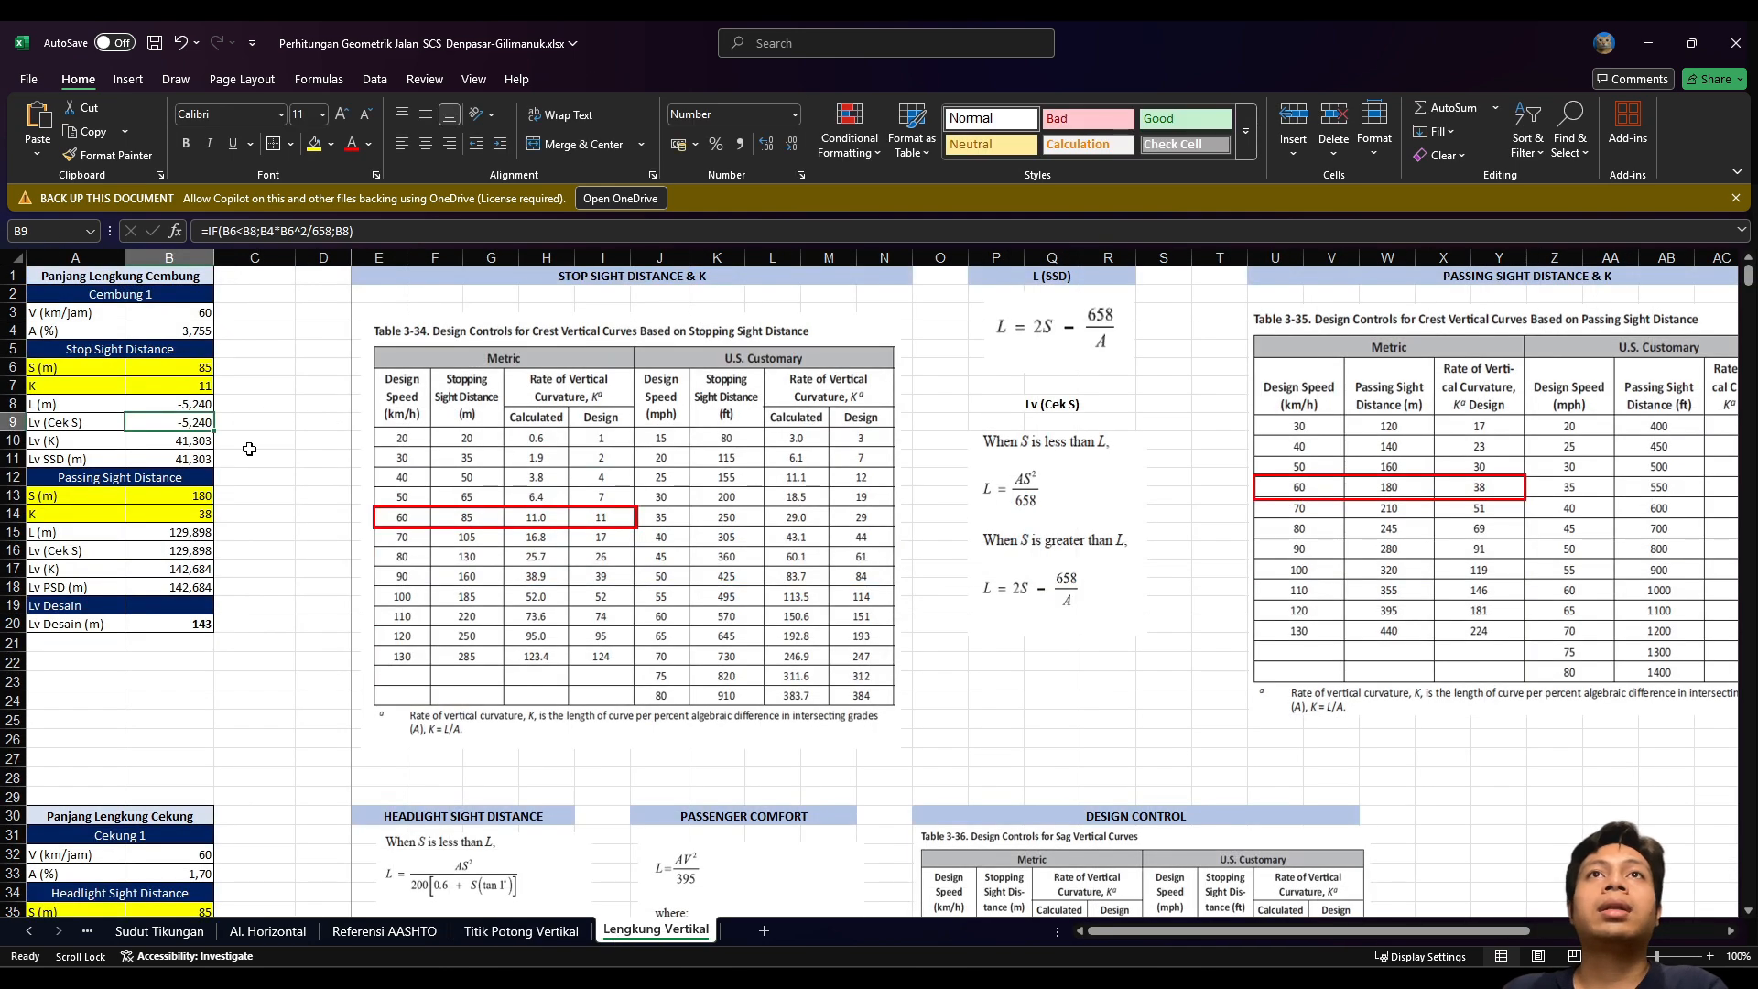
pyautogui.scroll(-8, 249, 448)
pyautogui.scroll(8, 249, 449)
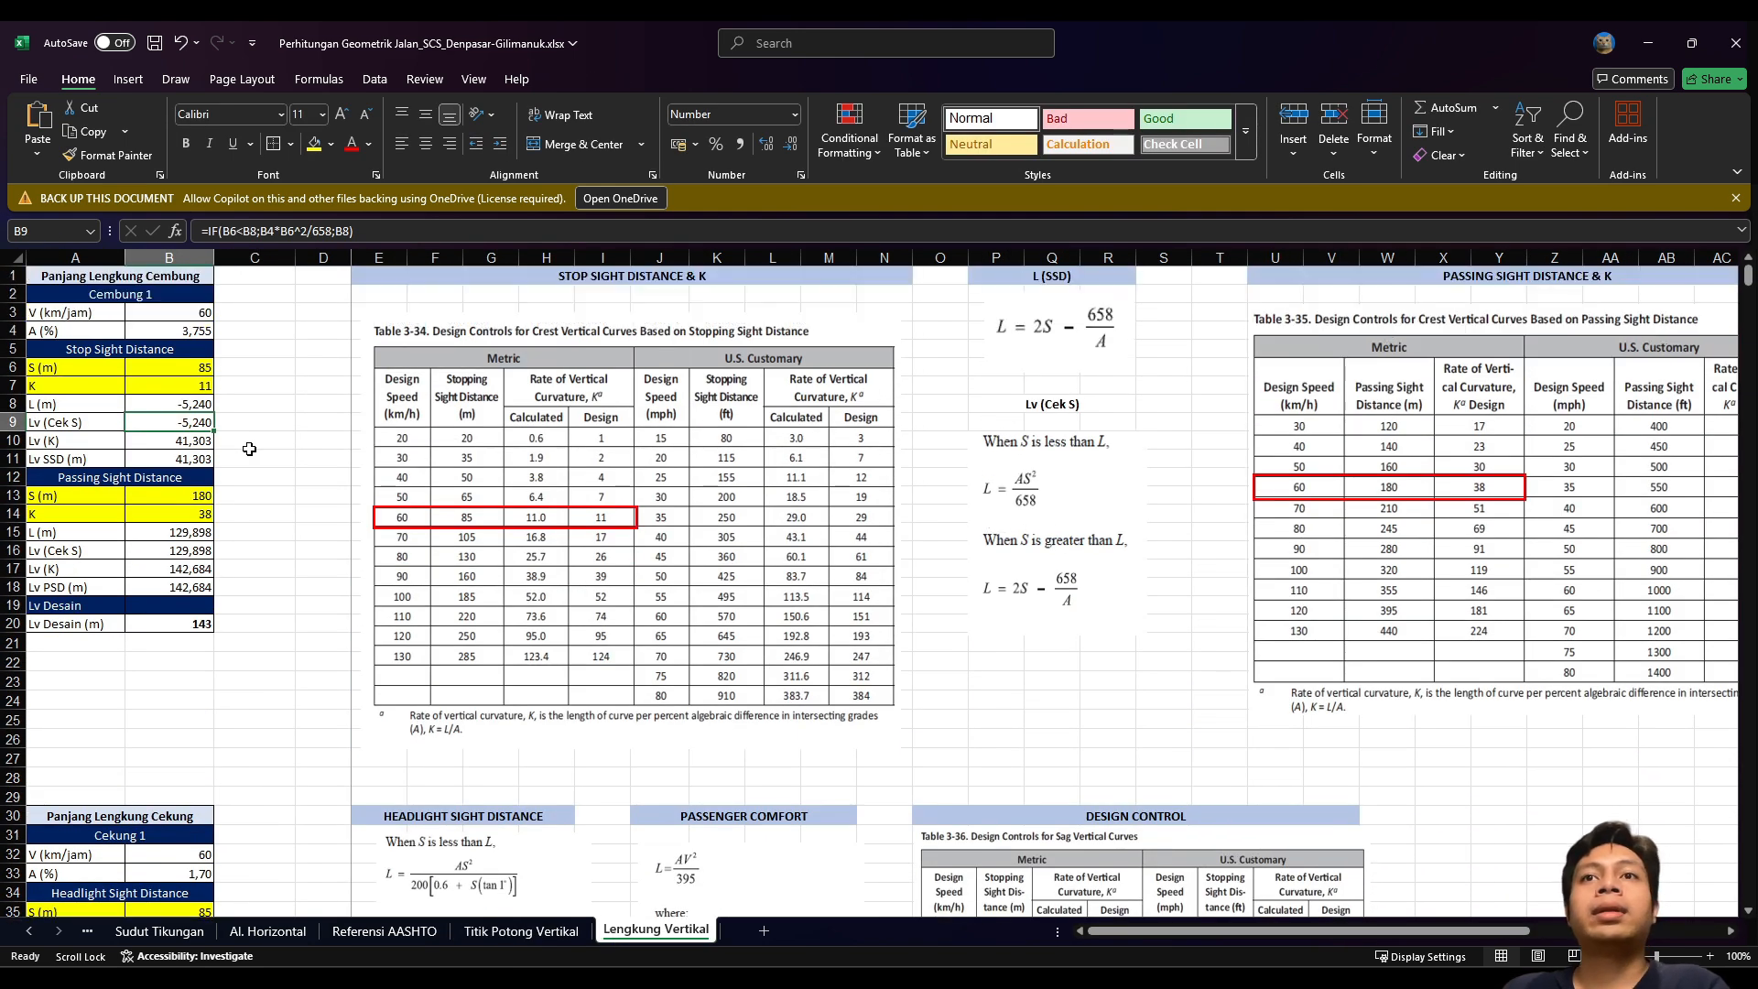
# Step: Switch to Civil 3D and inspect the PVI rows' curve types in the Panorama table
pyautogui.hotkey('alt', 'Tab')
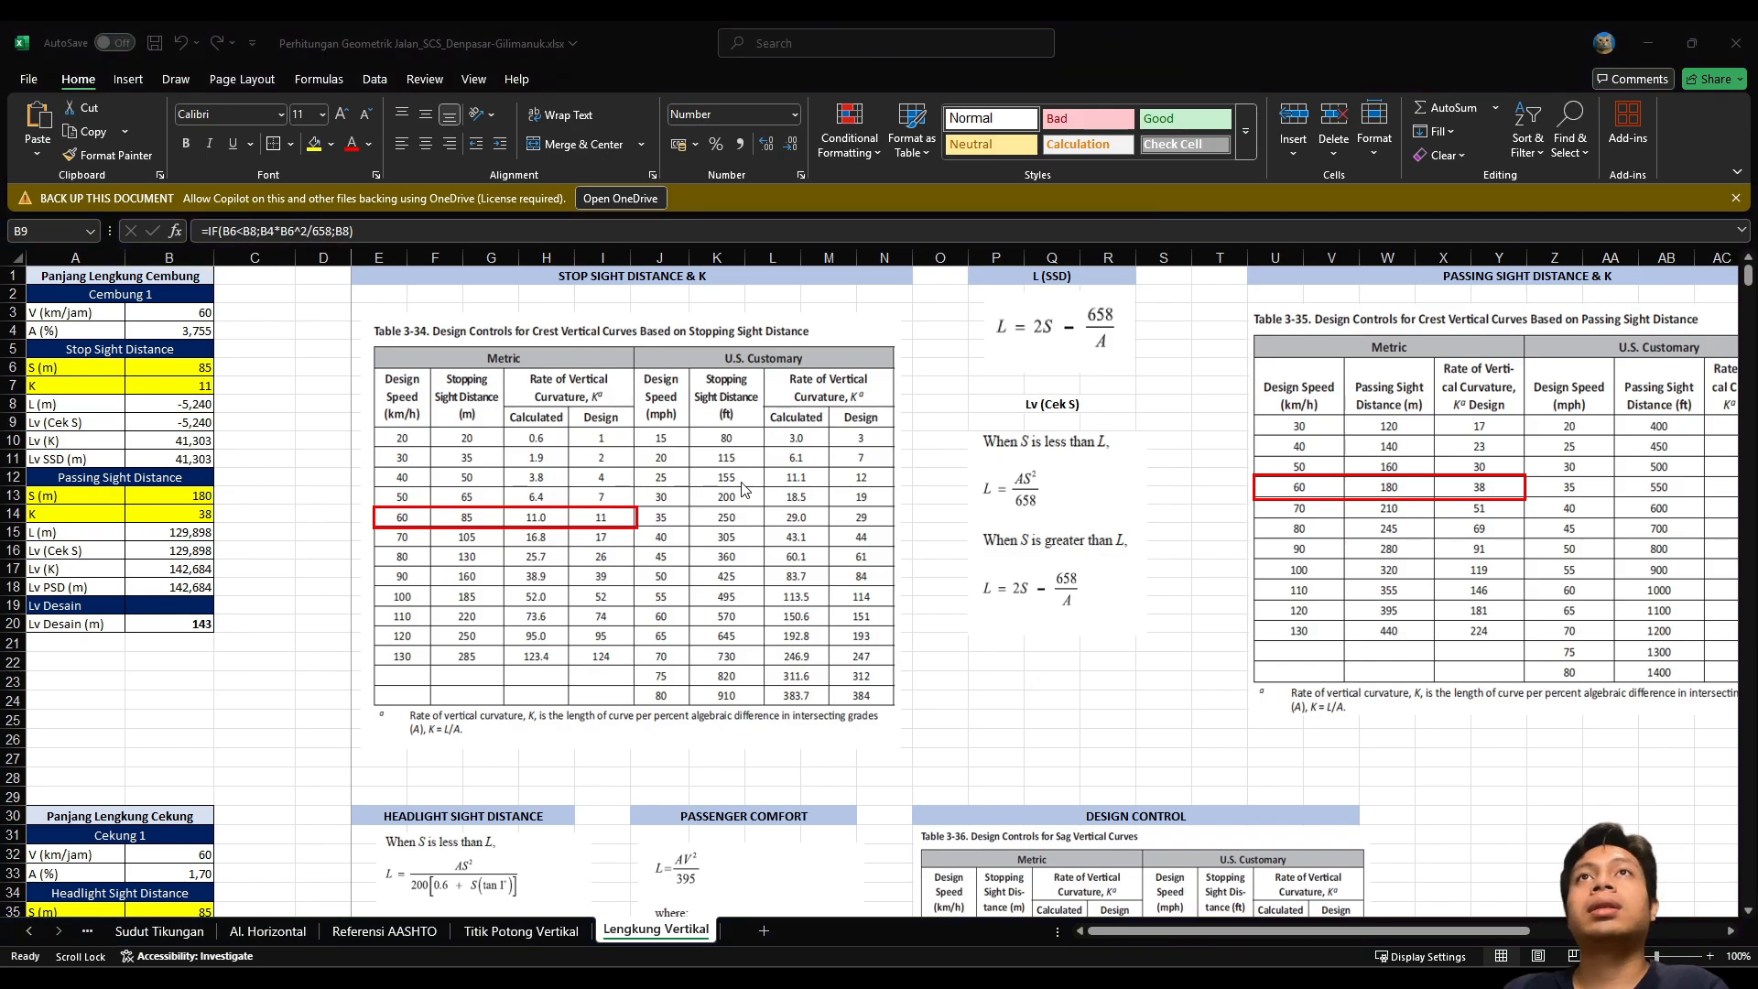
pyautogui.hotkey('alt', 'Tab')
pyautogui.hotkey('alt', 'Tab')
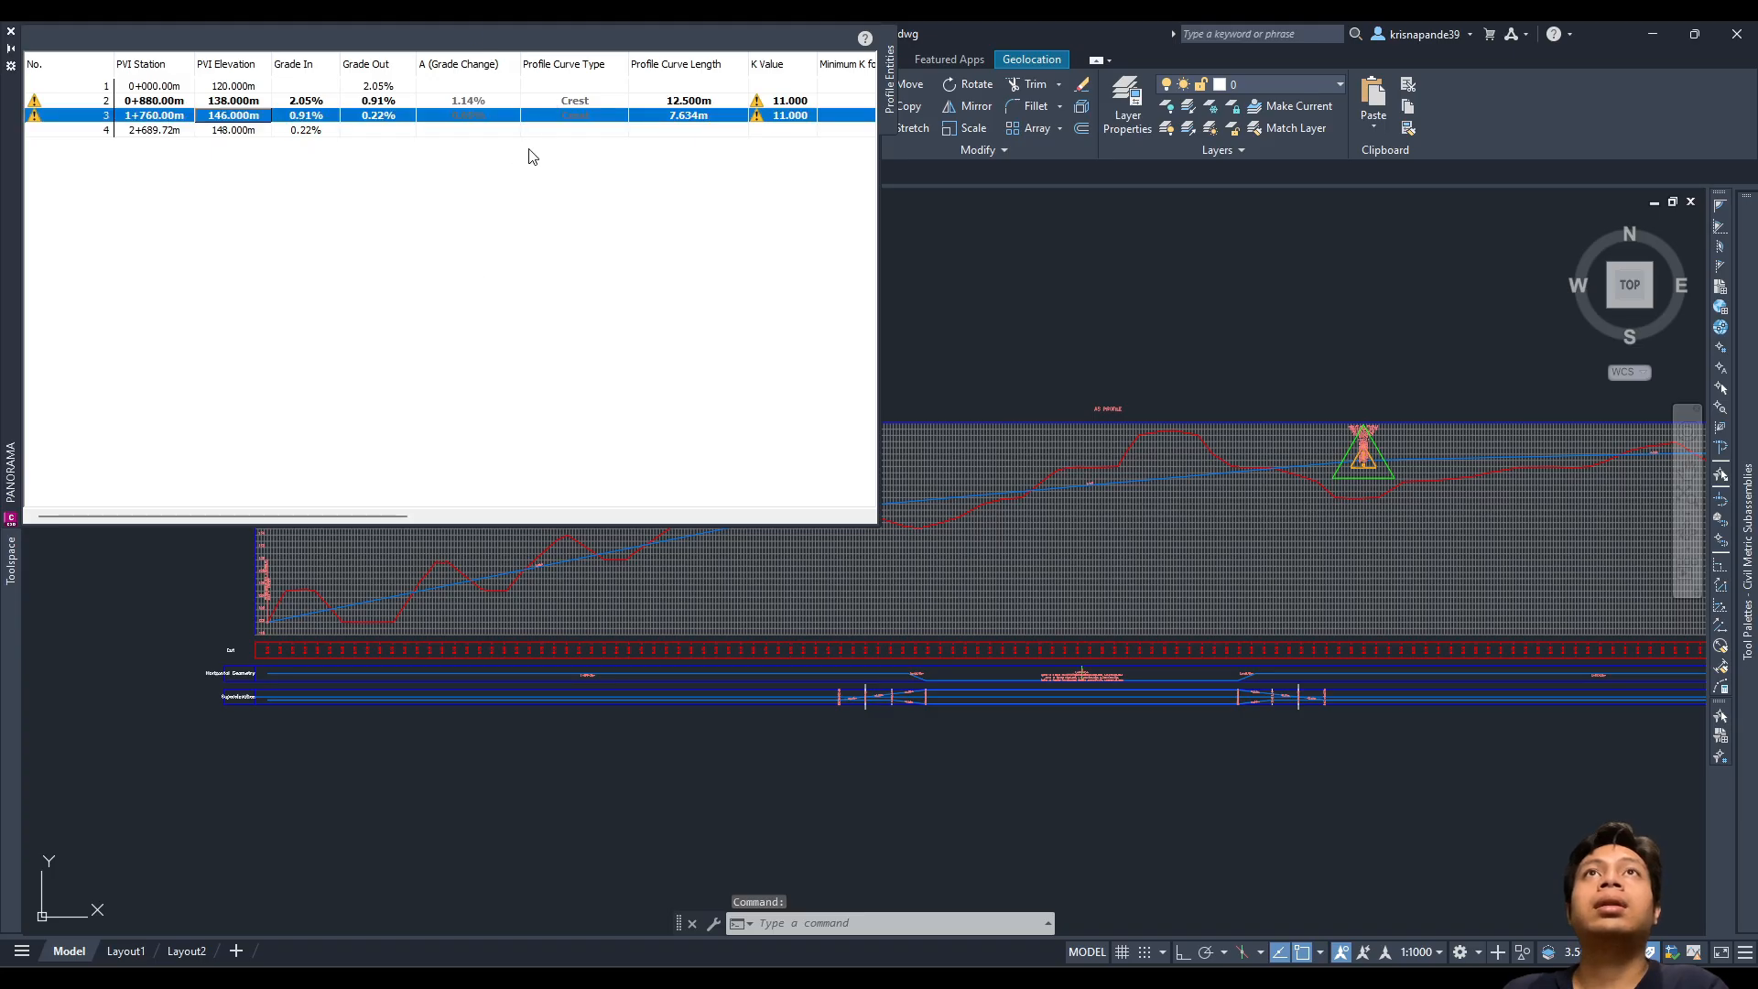
pyautogui.click(547, 102)
pyautogui.click(548, 116)
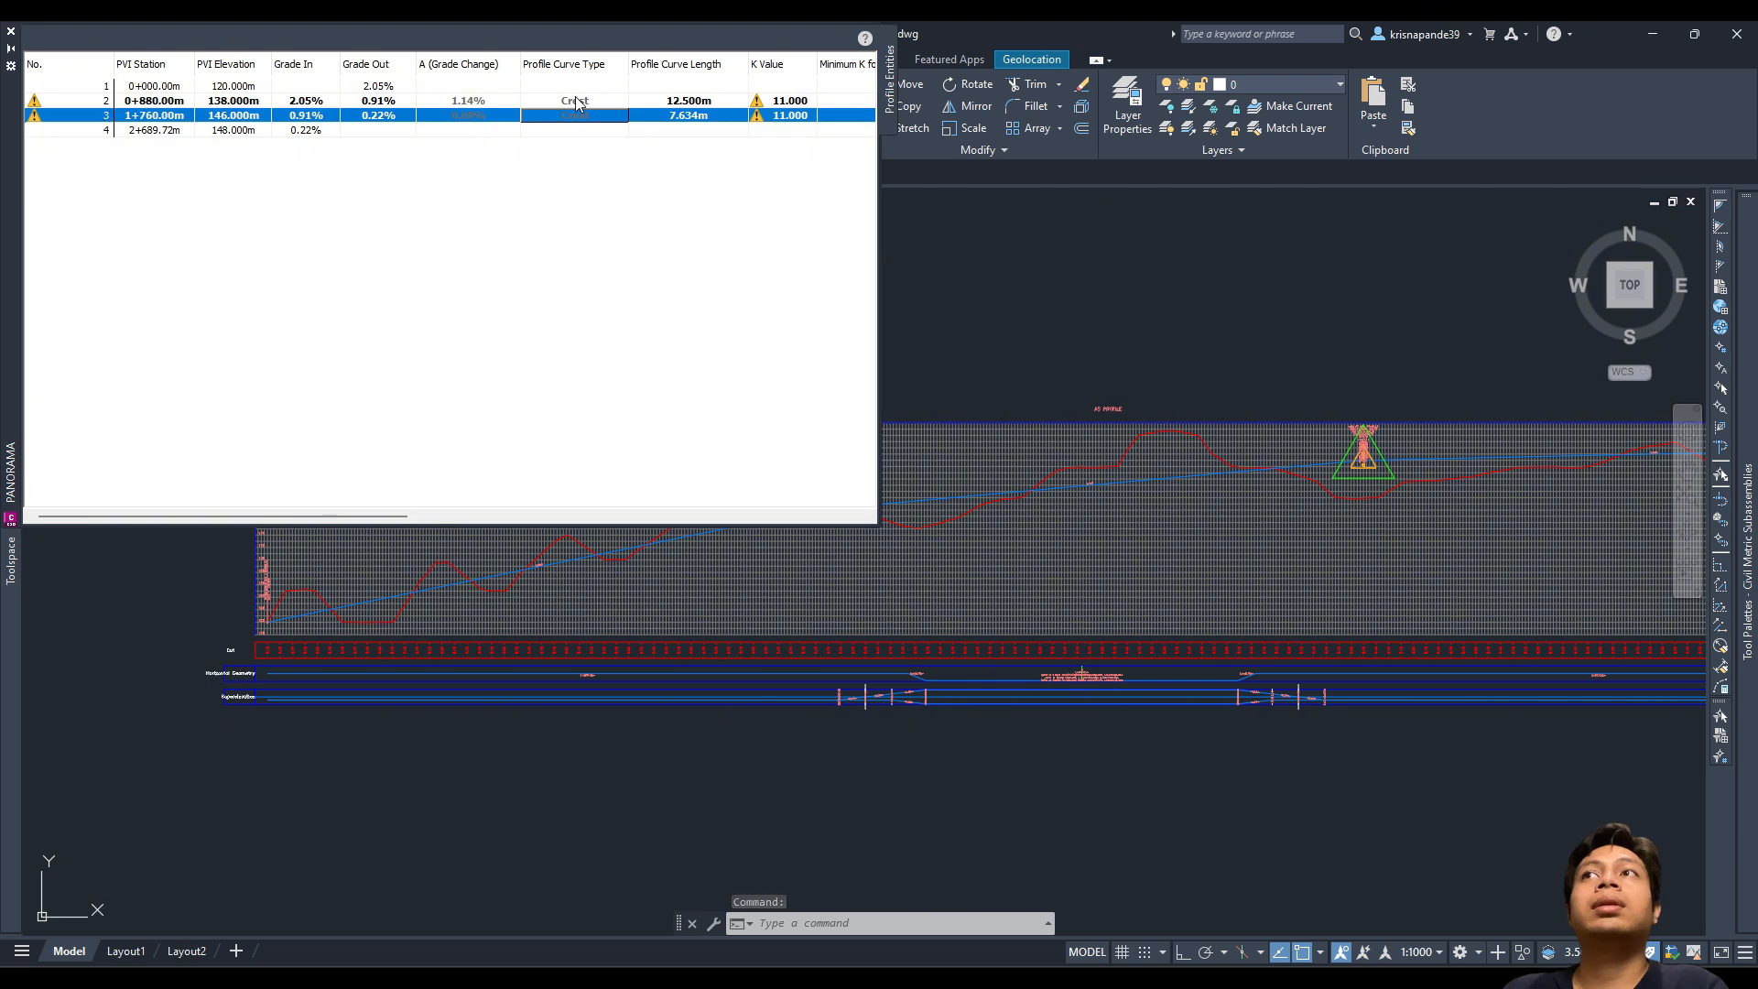
pyautogui.click(576, 98)
pyautogui.click(581, 115)
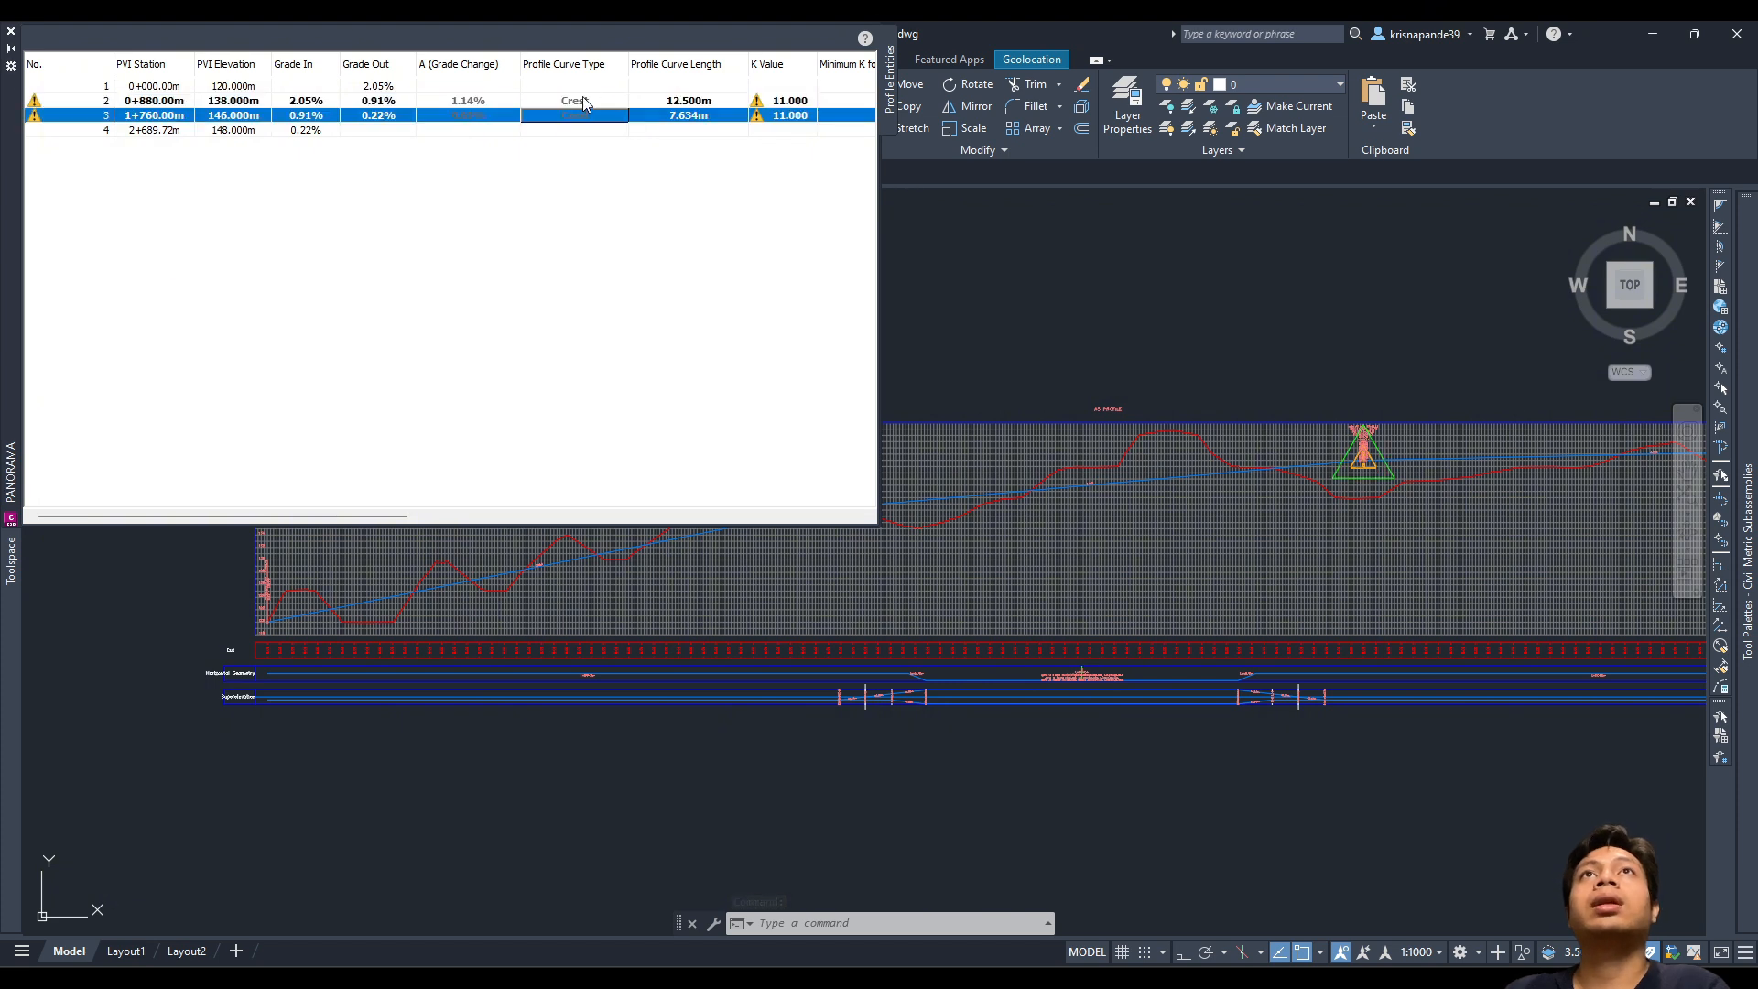
# Step: Check PVI 2's curve type, then compare the PVI table picture with the Lengkung Vertikal sheet
pyautogui.click(584, 103)
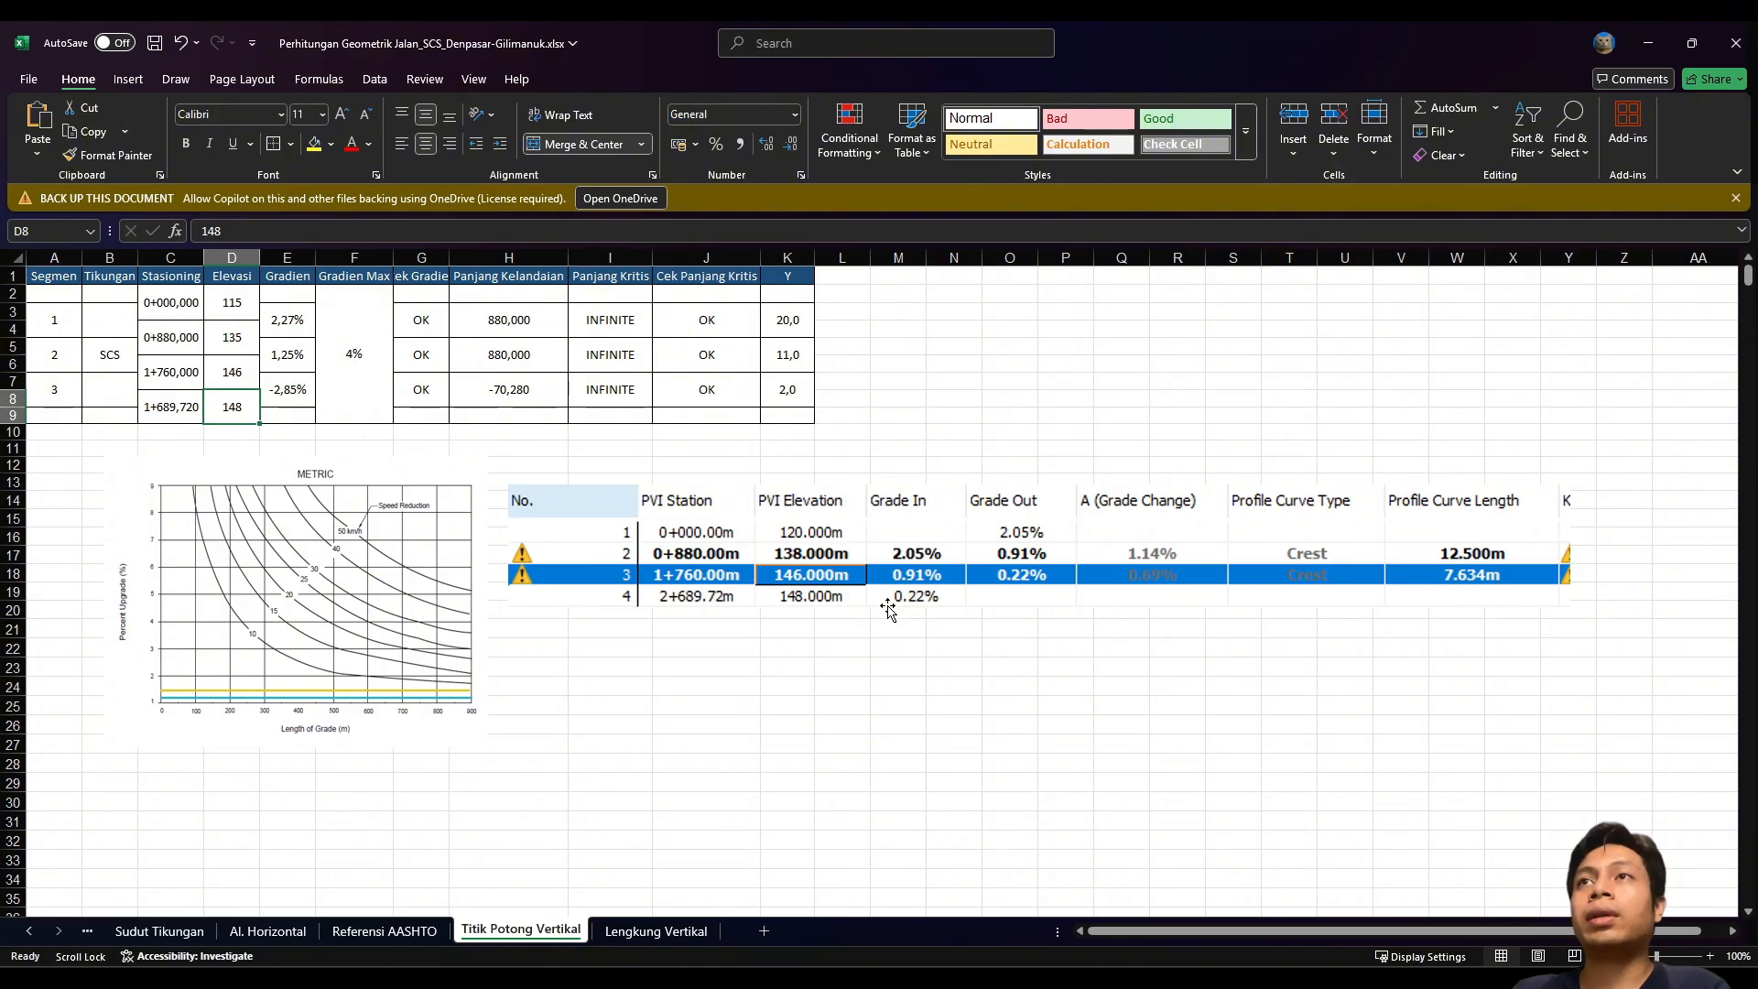
pyautogui.click(1307, 558)
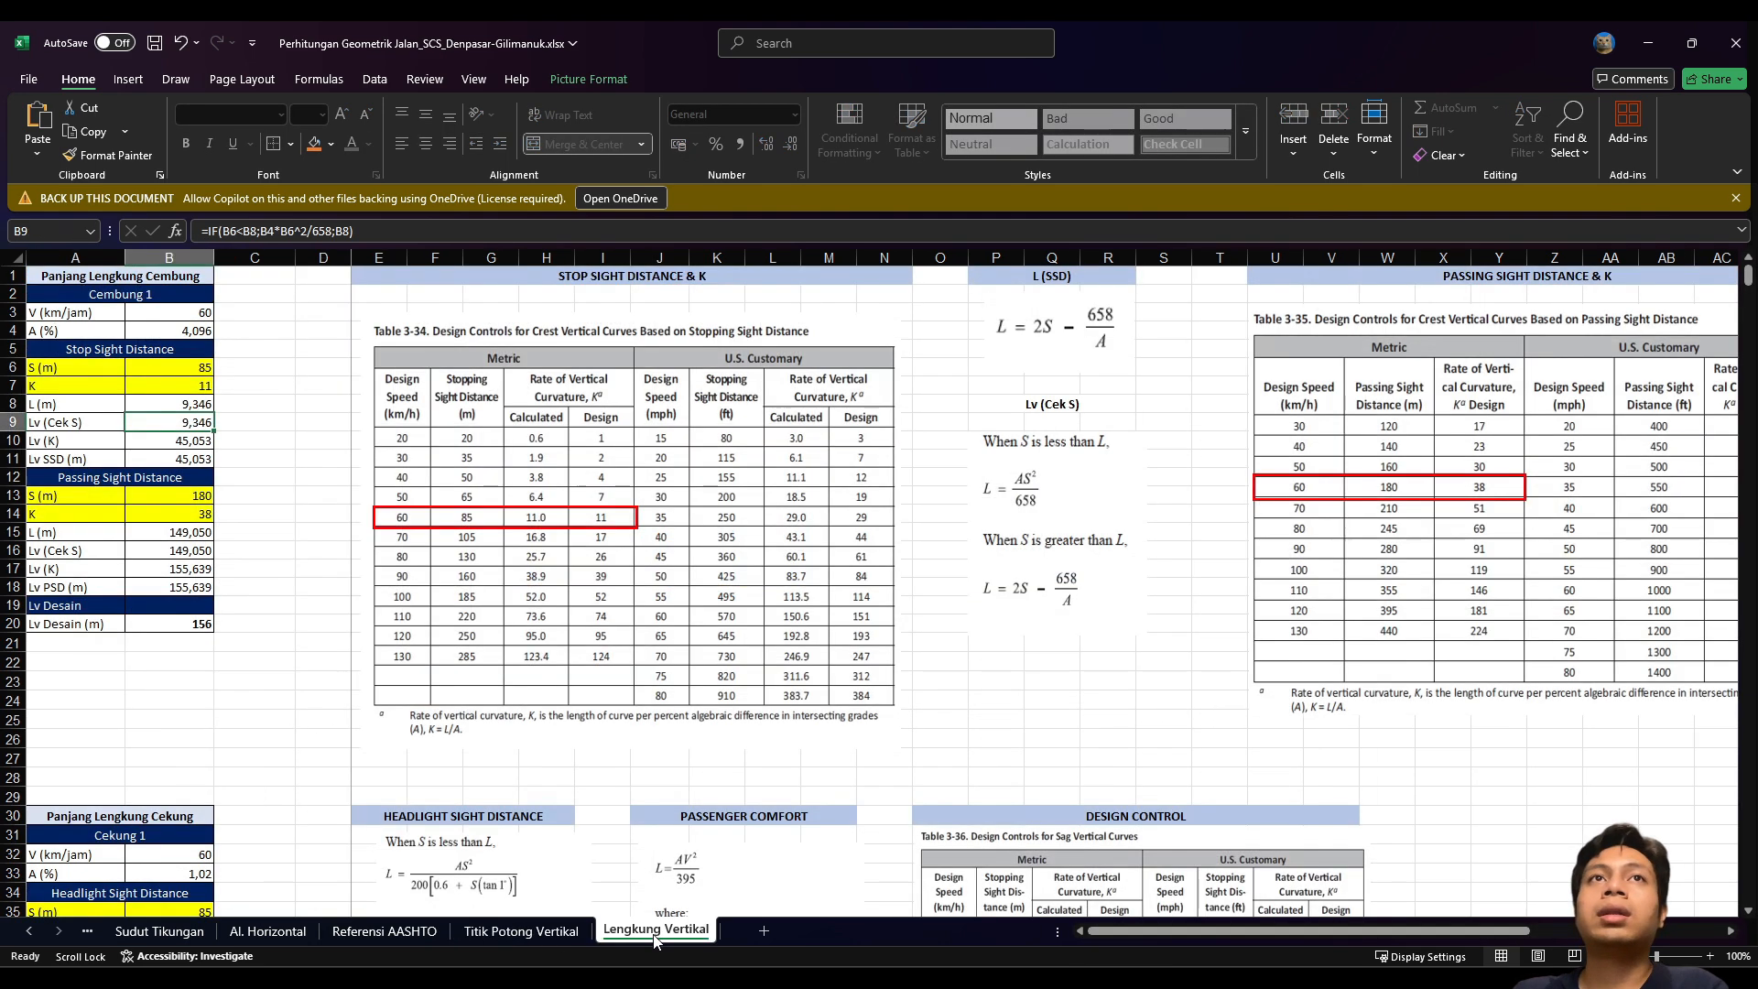
pyautogui.click(655, 931)
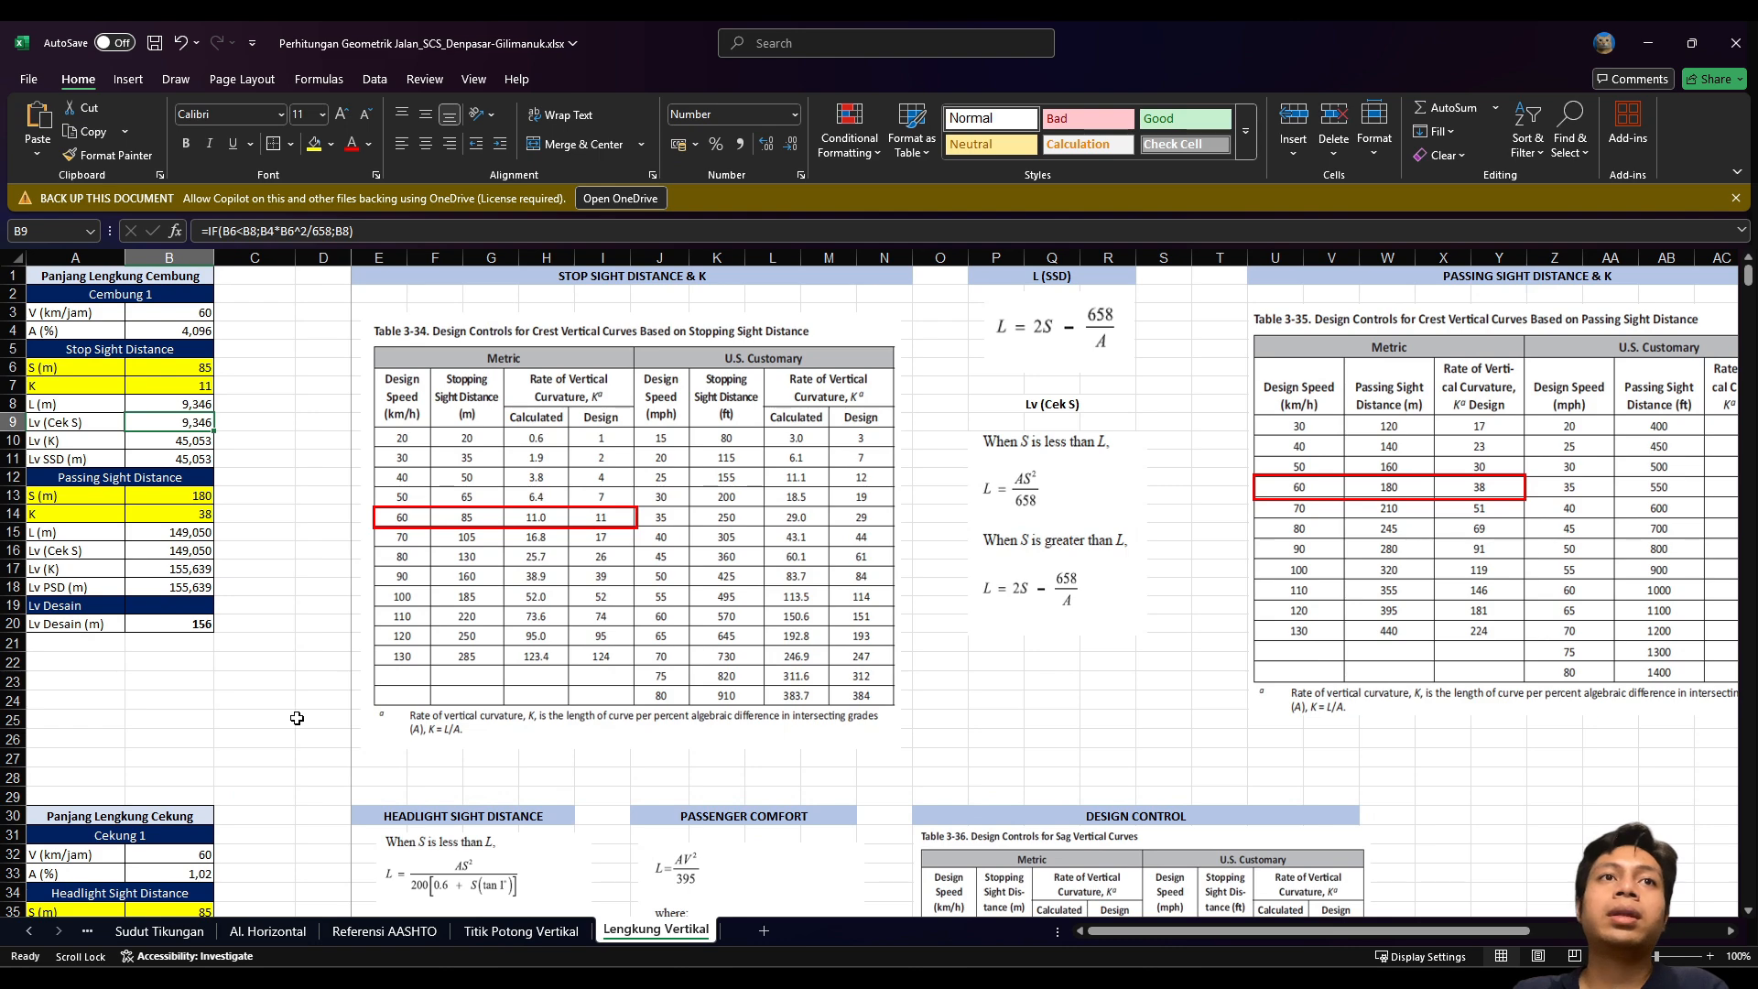
pyautogui.scroll(-10, 297, 718)
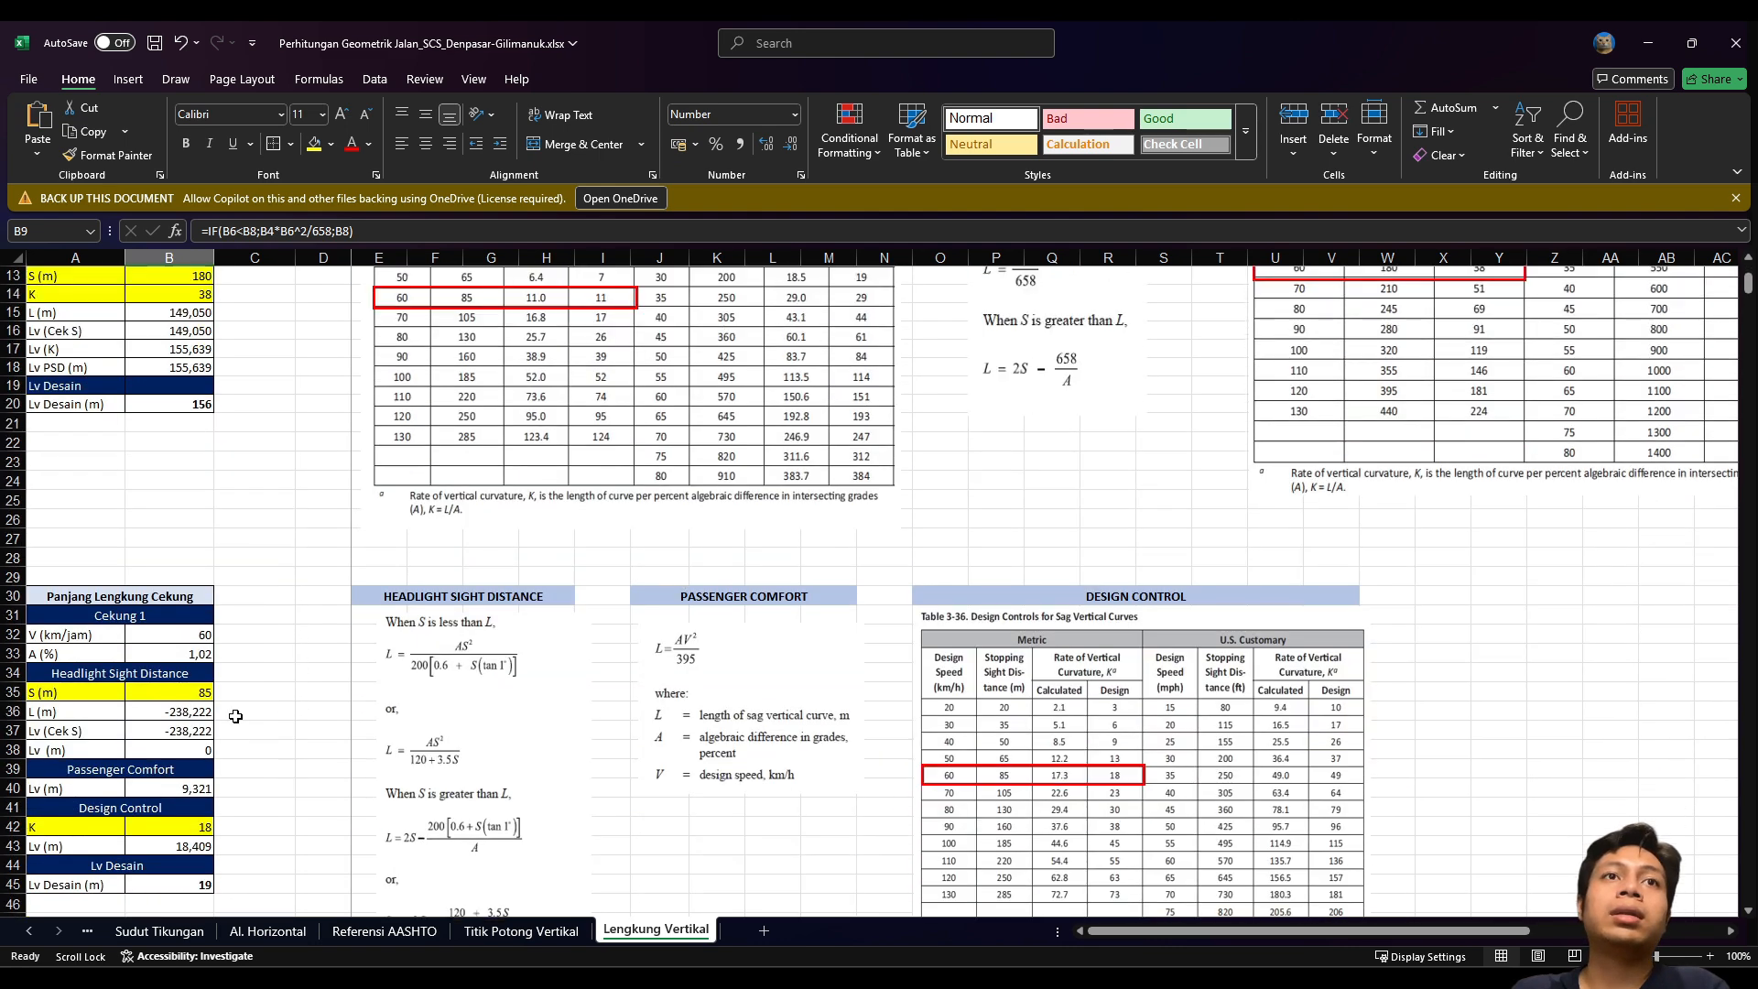
pyautogui.scroll(10, 127, 533)
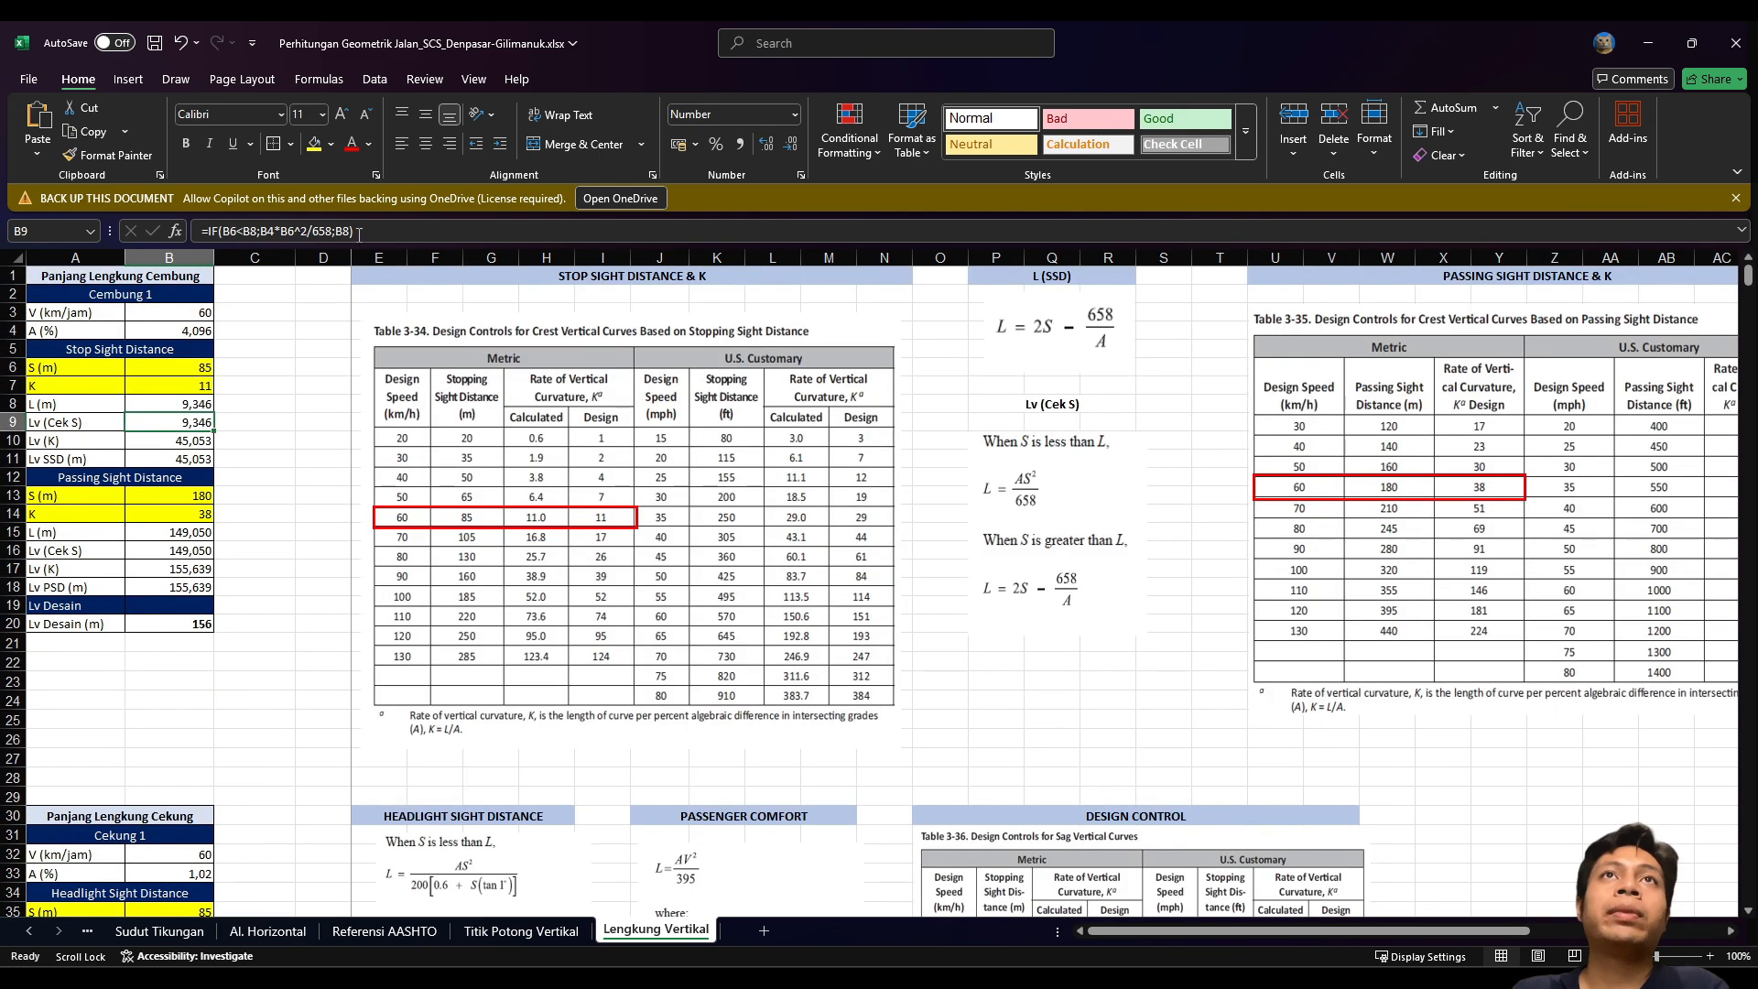
pyautogui.hotkey('ctrl', 'pageup')
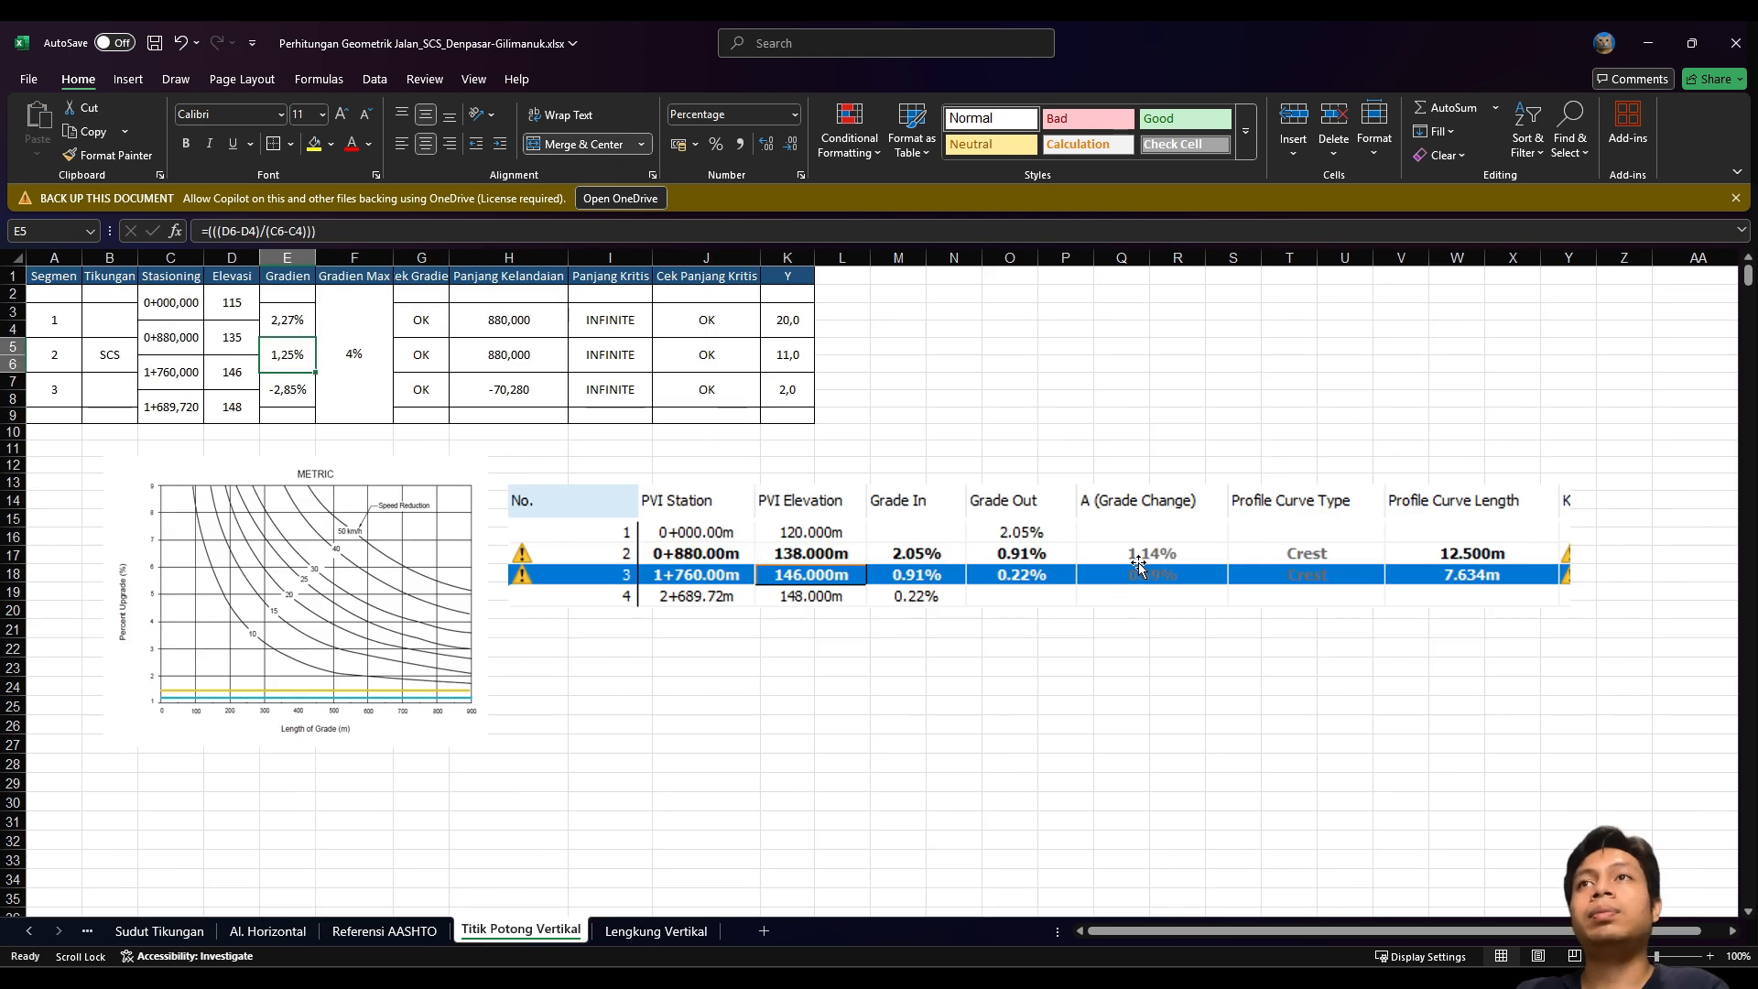
pyautogui.click(1323, 562)
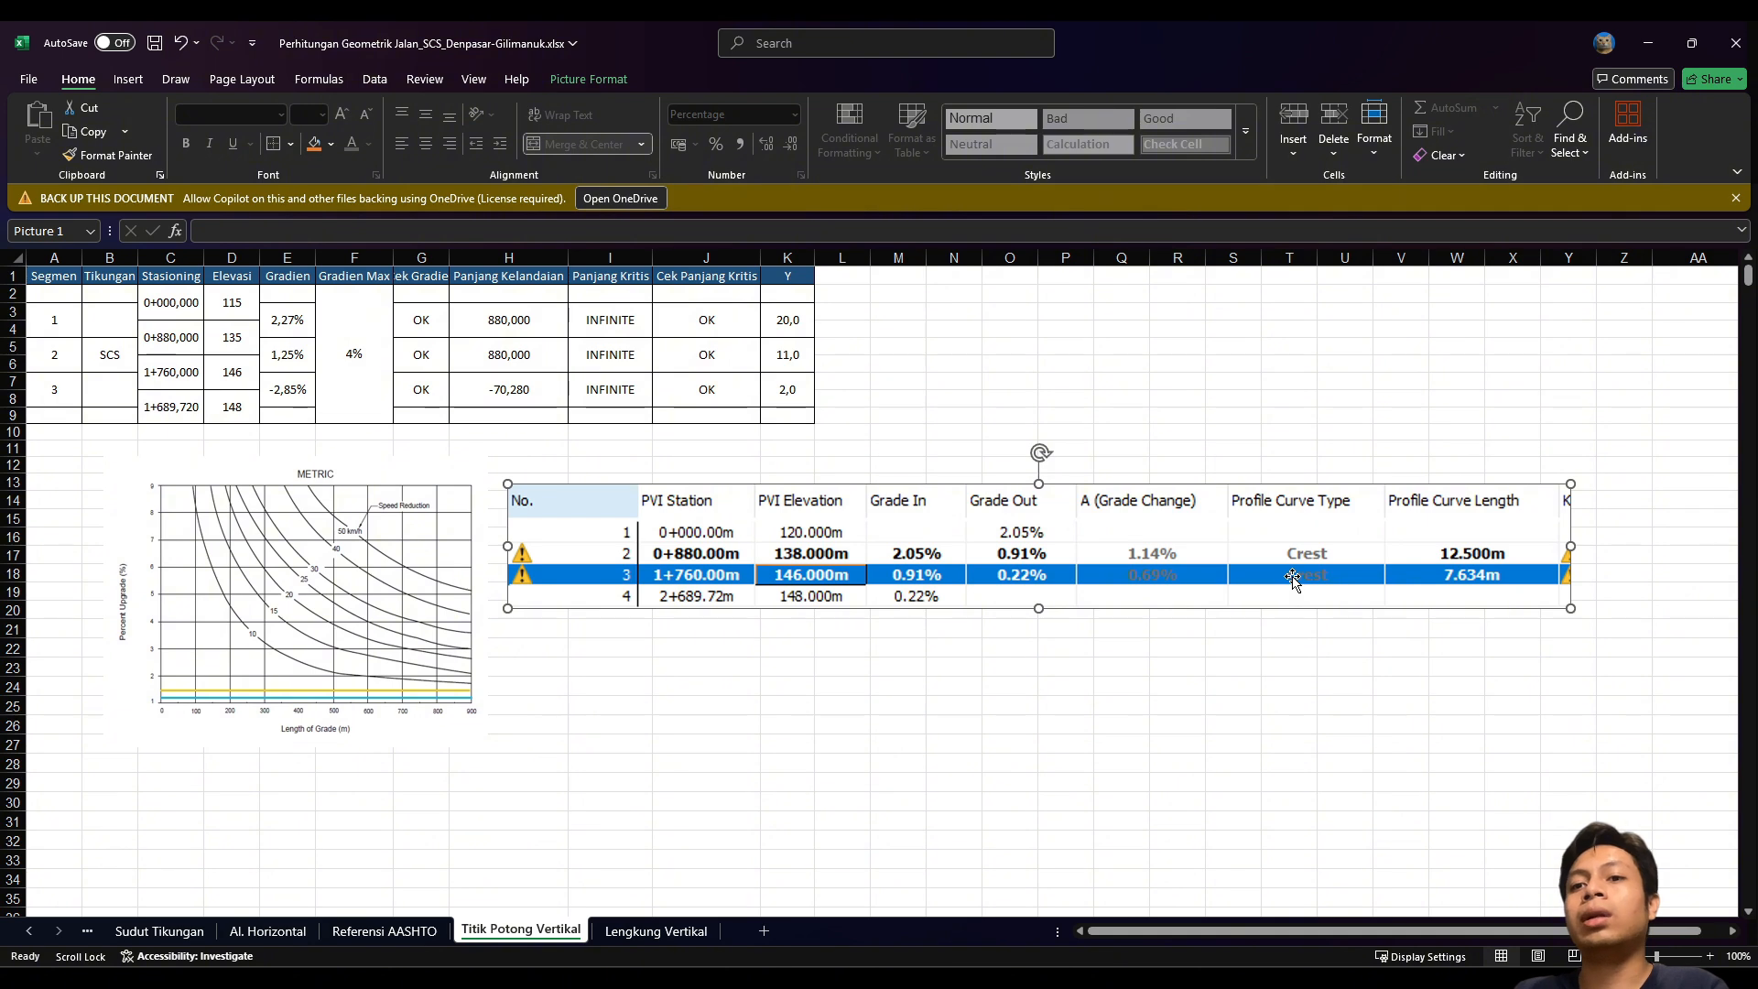
pyautogui.click(656, 930)
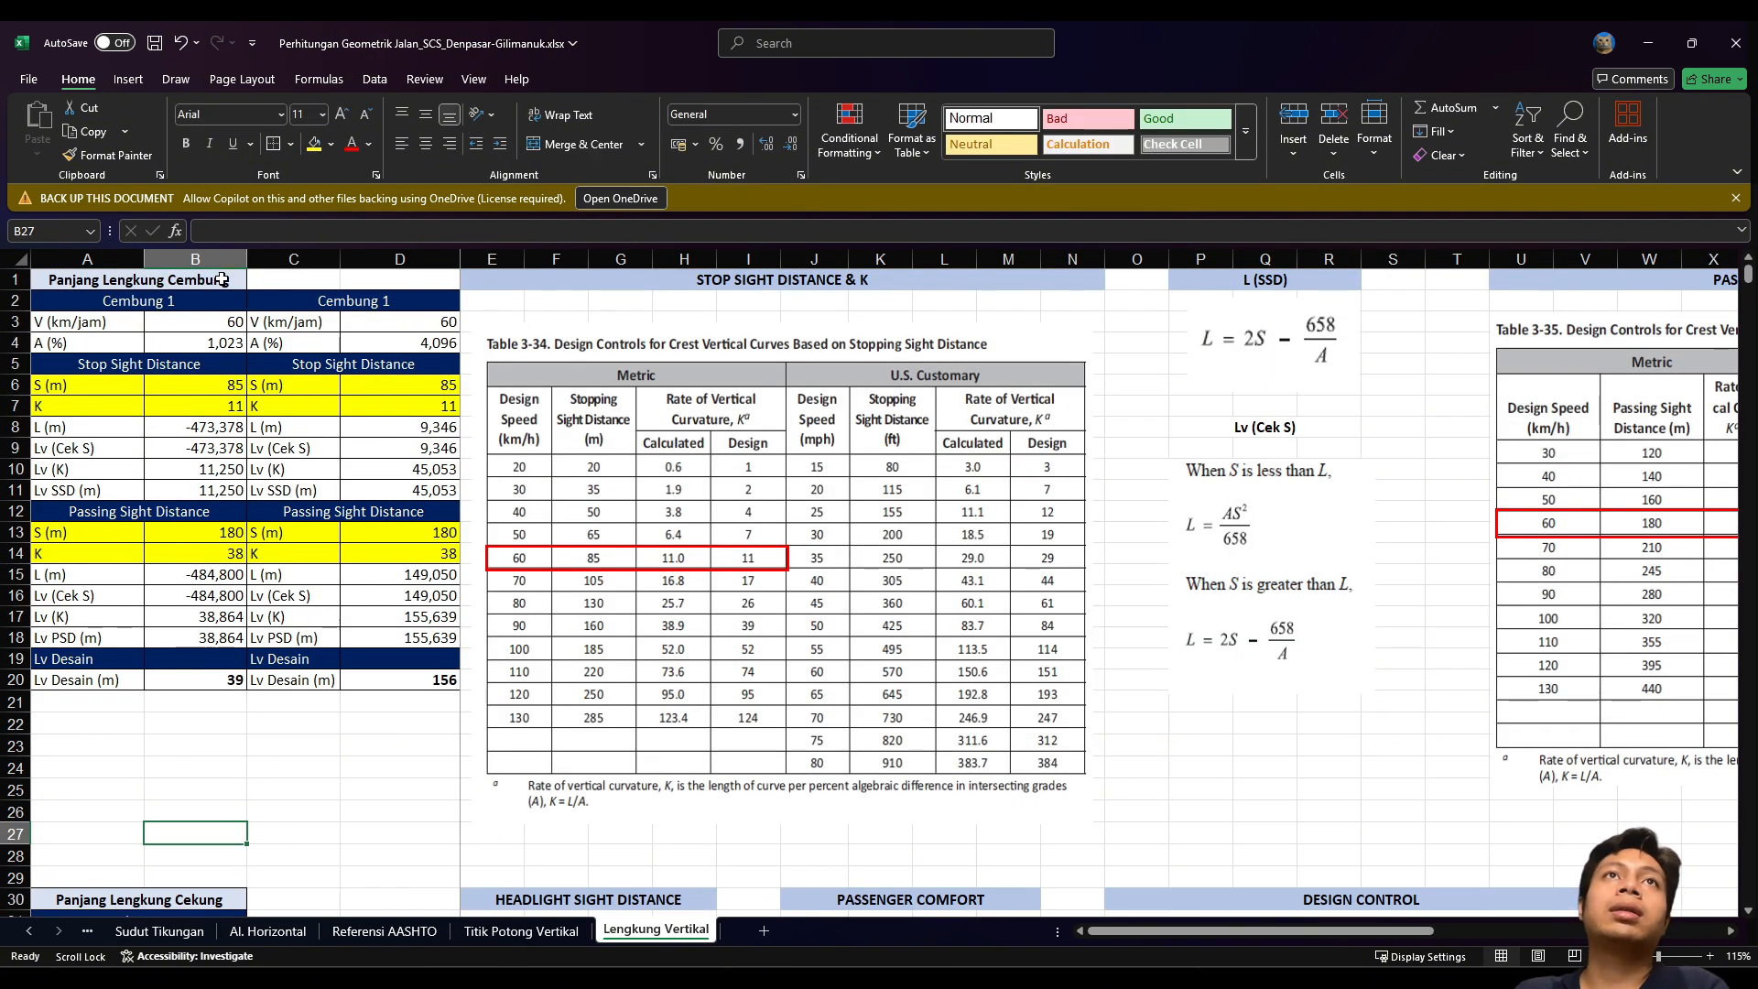
pyautogui.moveTo(222, 279); pyautogui.dragTo(426, 274)
pyautogui.click(597, 142)
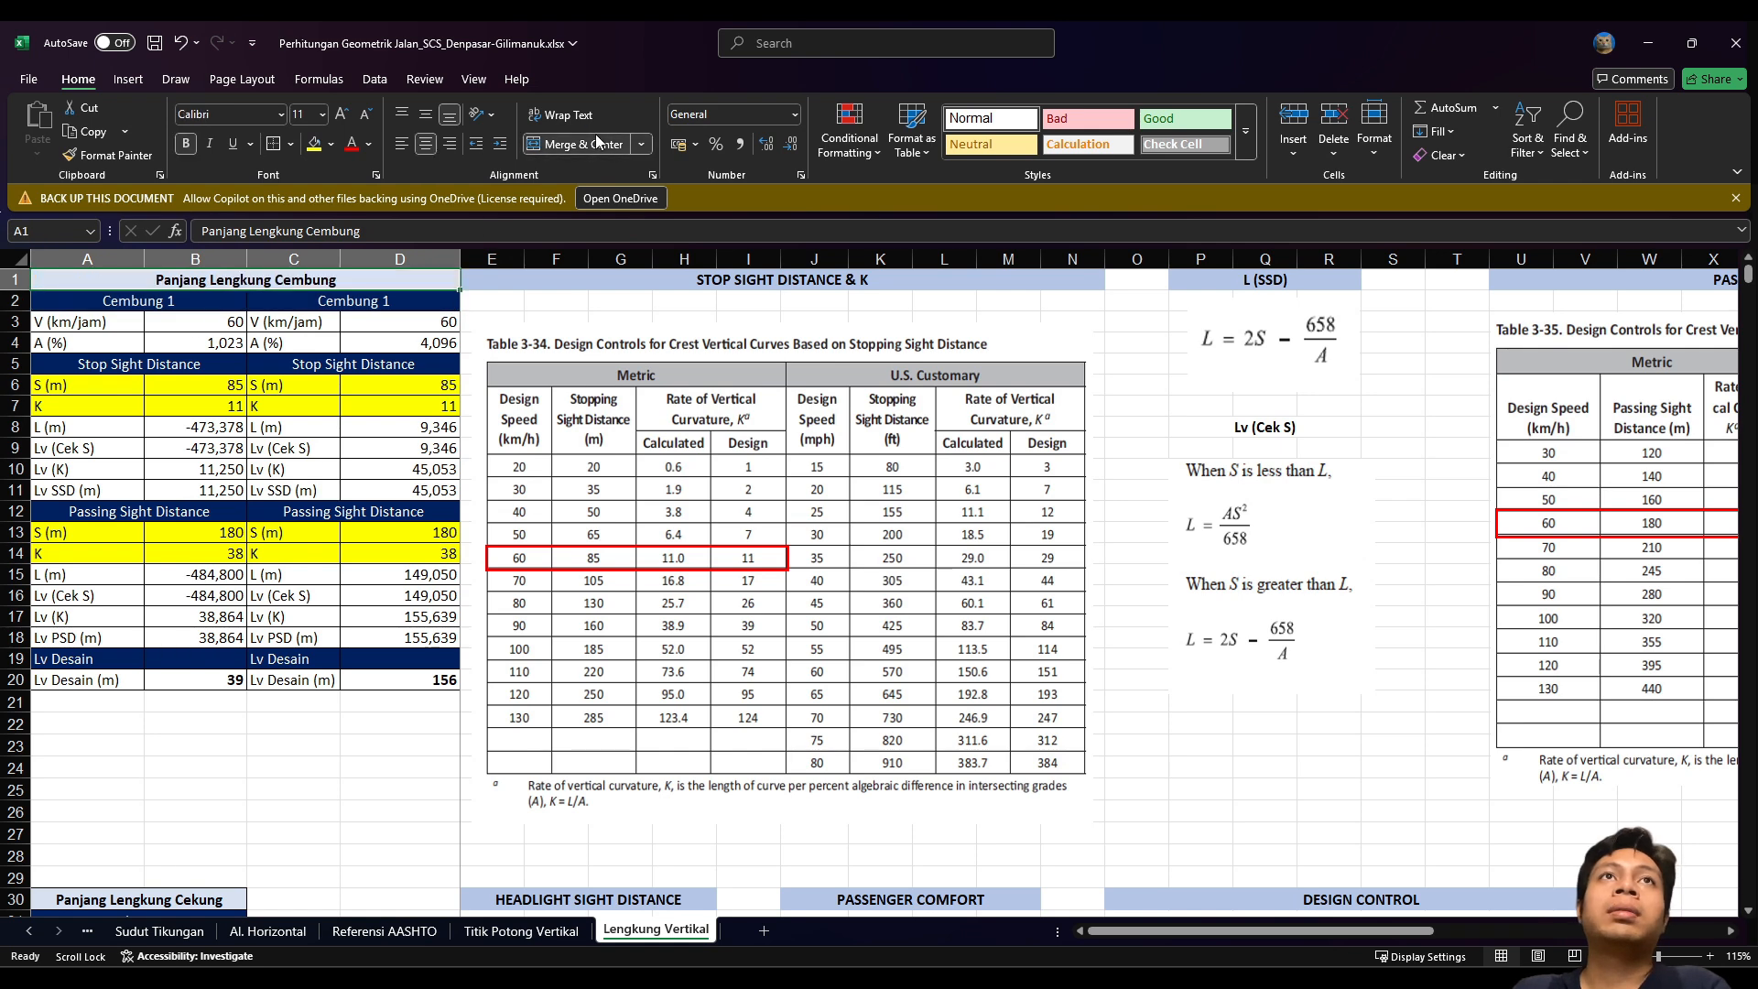
pyautogui.click(214, 744)
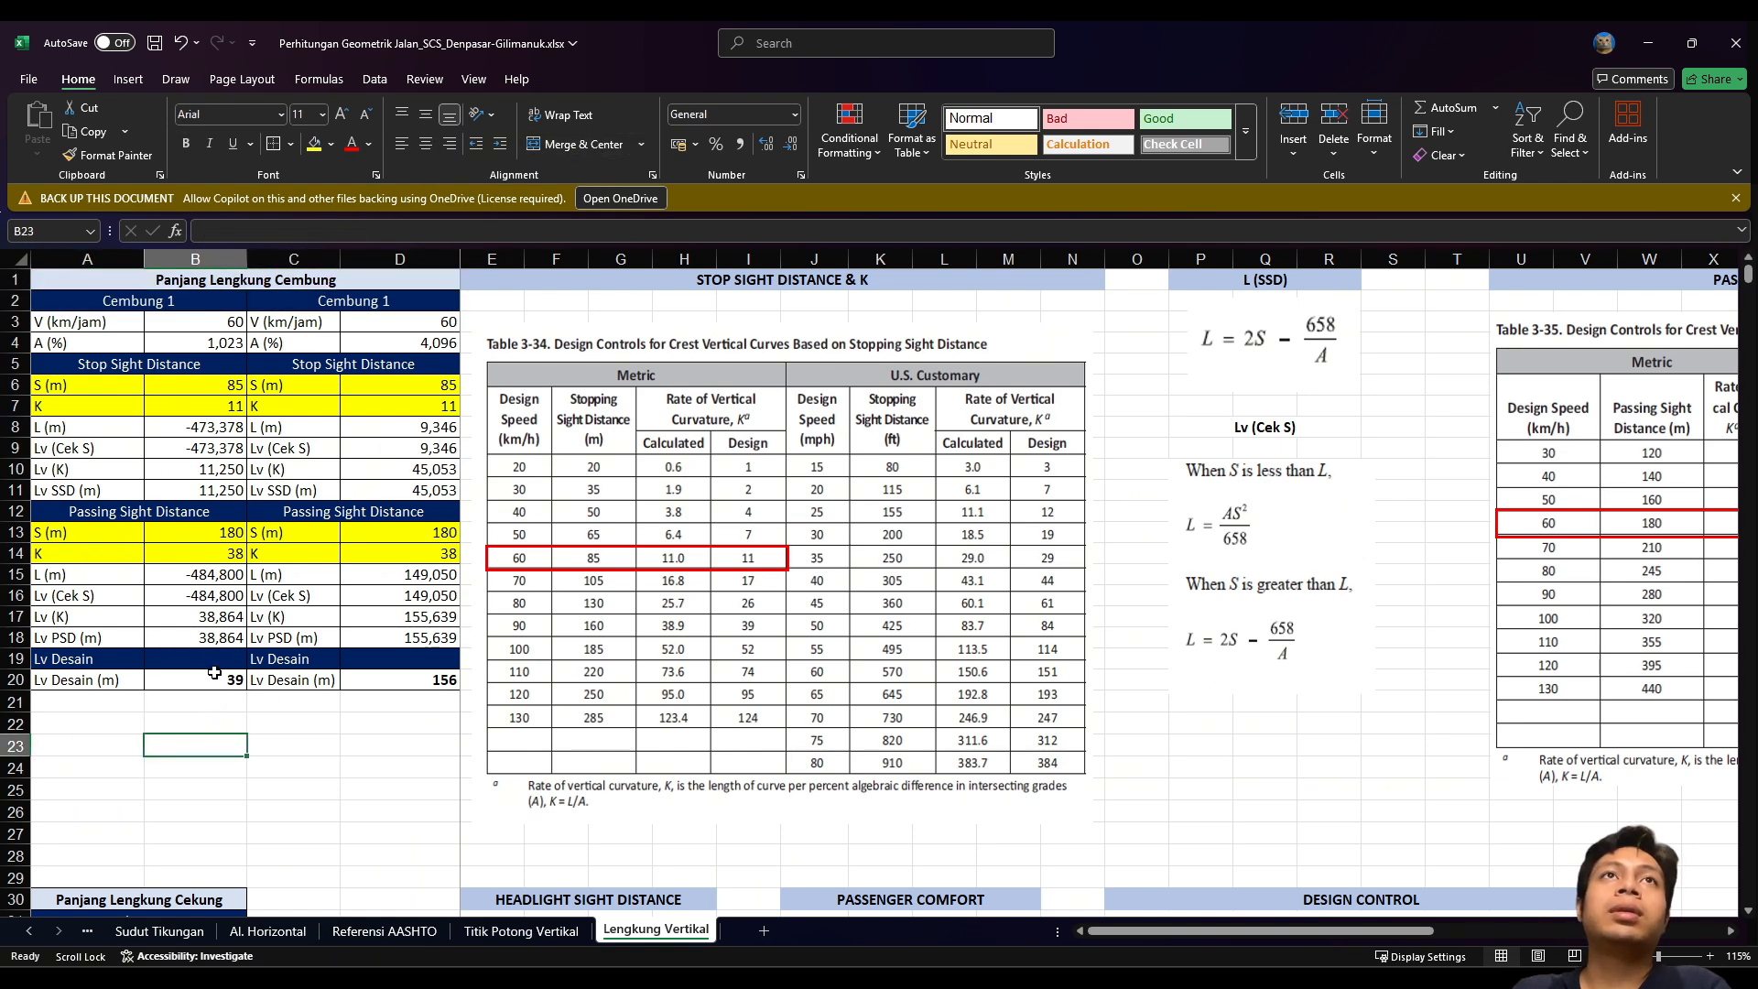
pyautogui.click(368, 298)
pyautogui.click(268, 231)
pyautogui.press('BackSpace')
pyautogui.write('2')
pyautogui.press('Return')
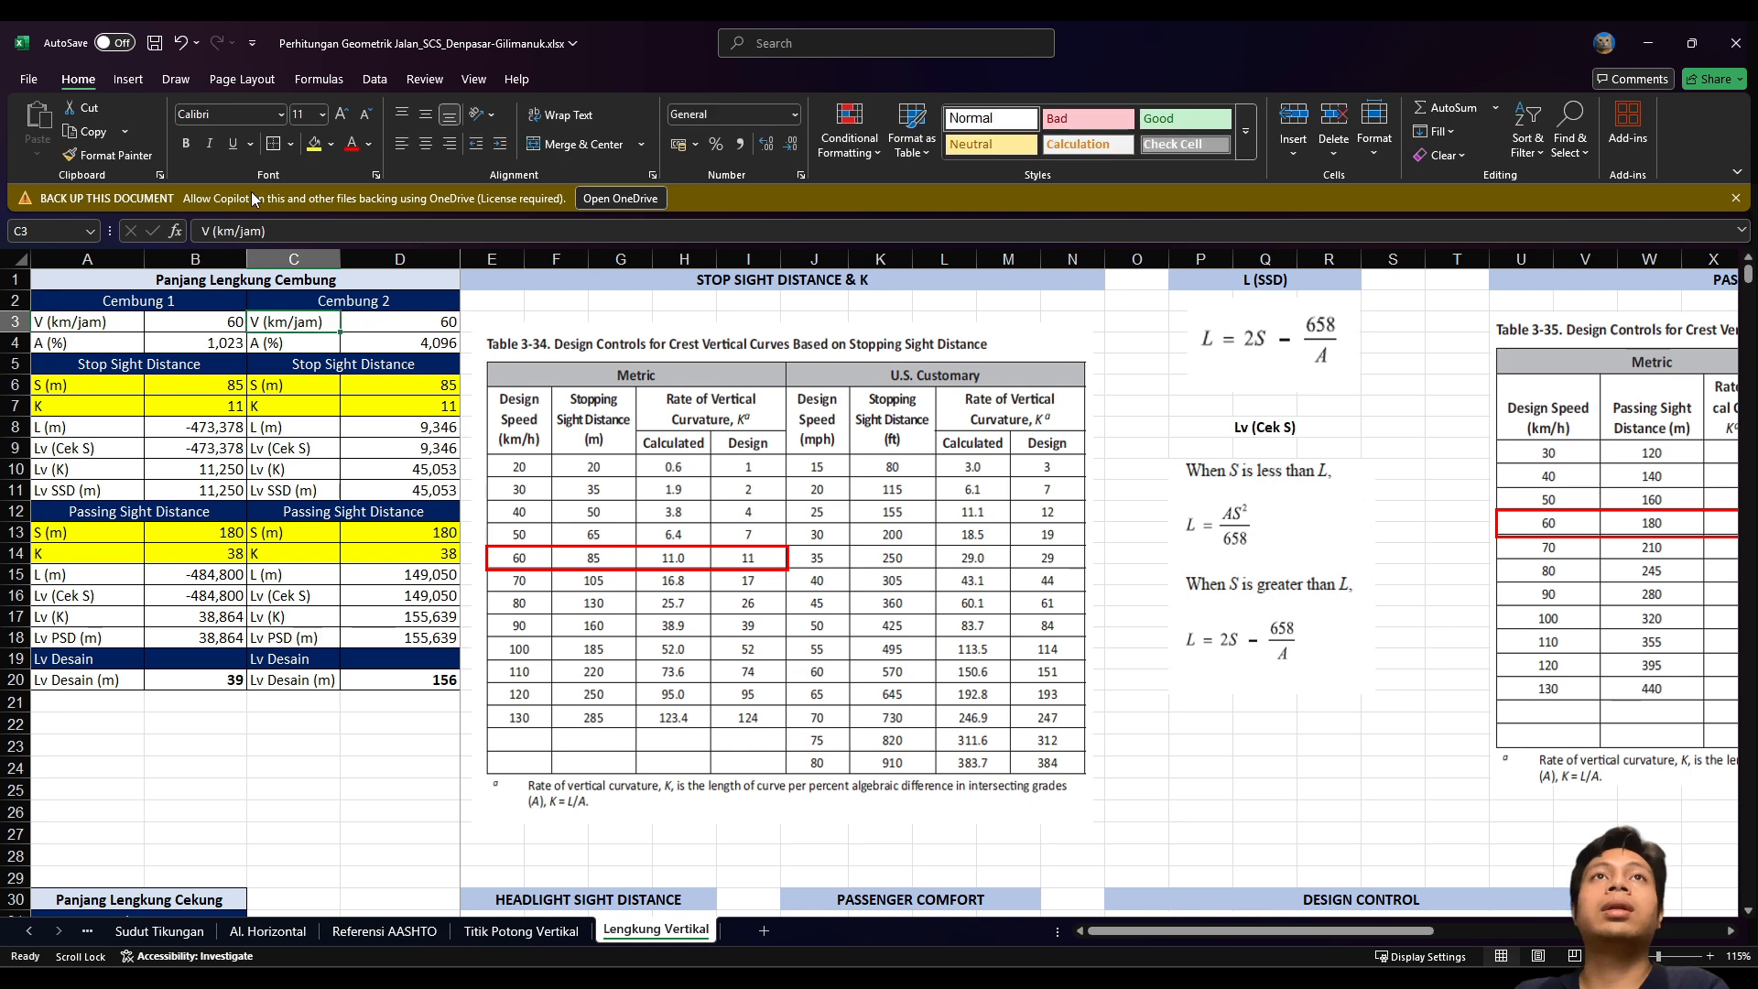
pyautogui.click(217, 722)
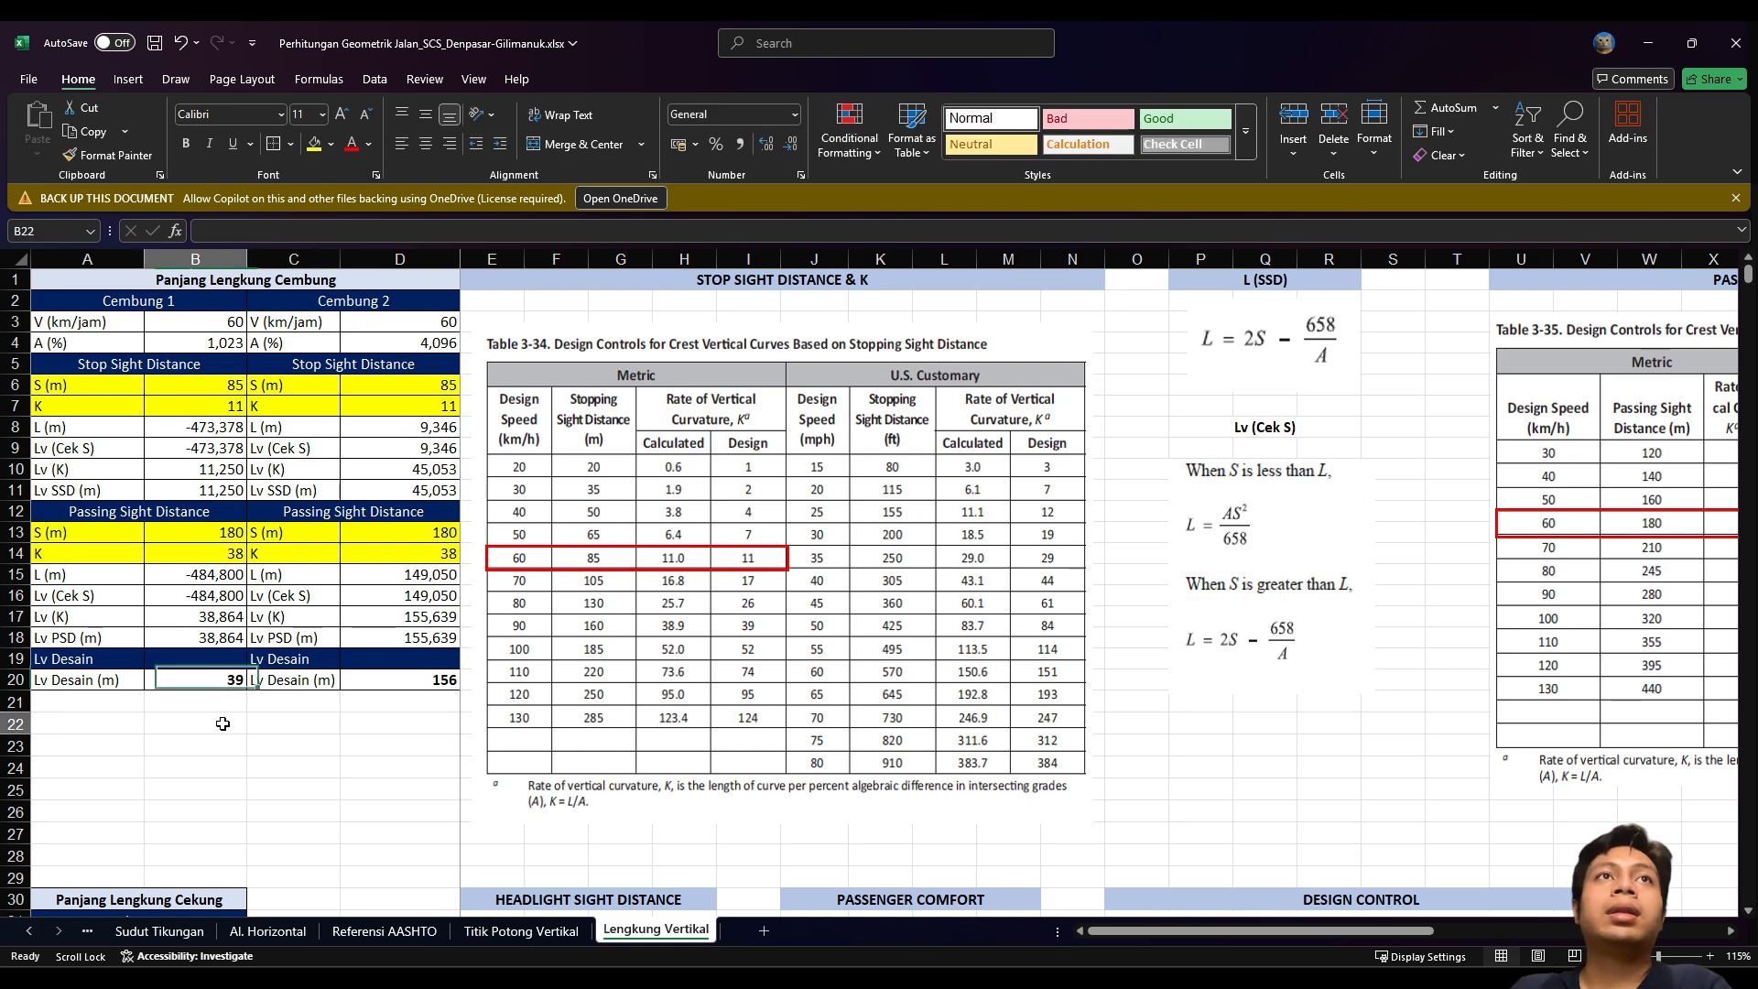
pyautogui.click(137, 365)
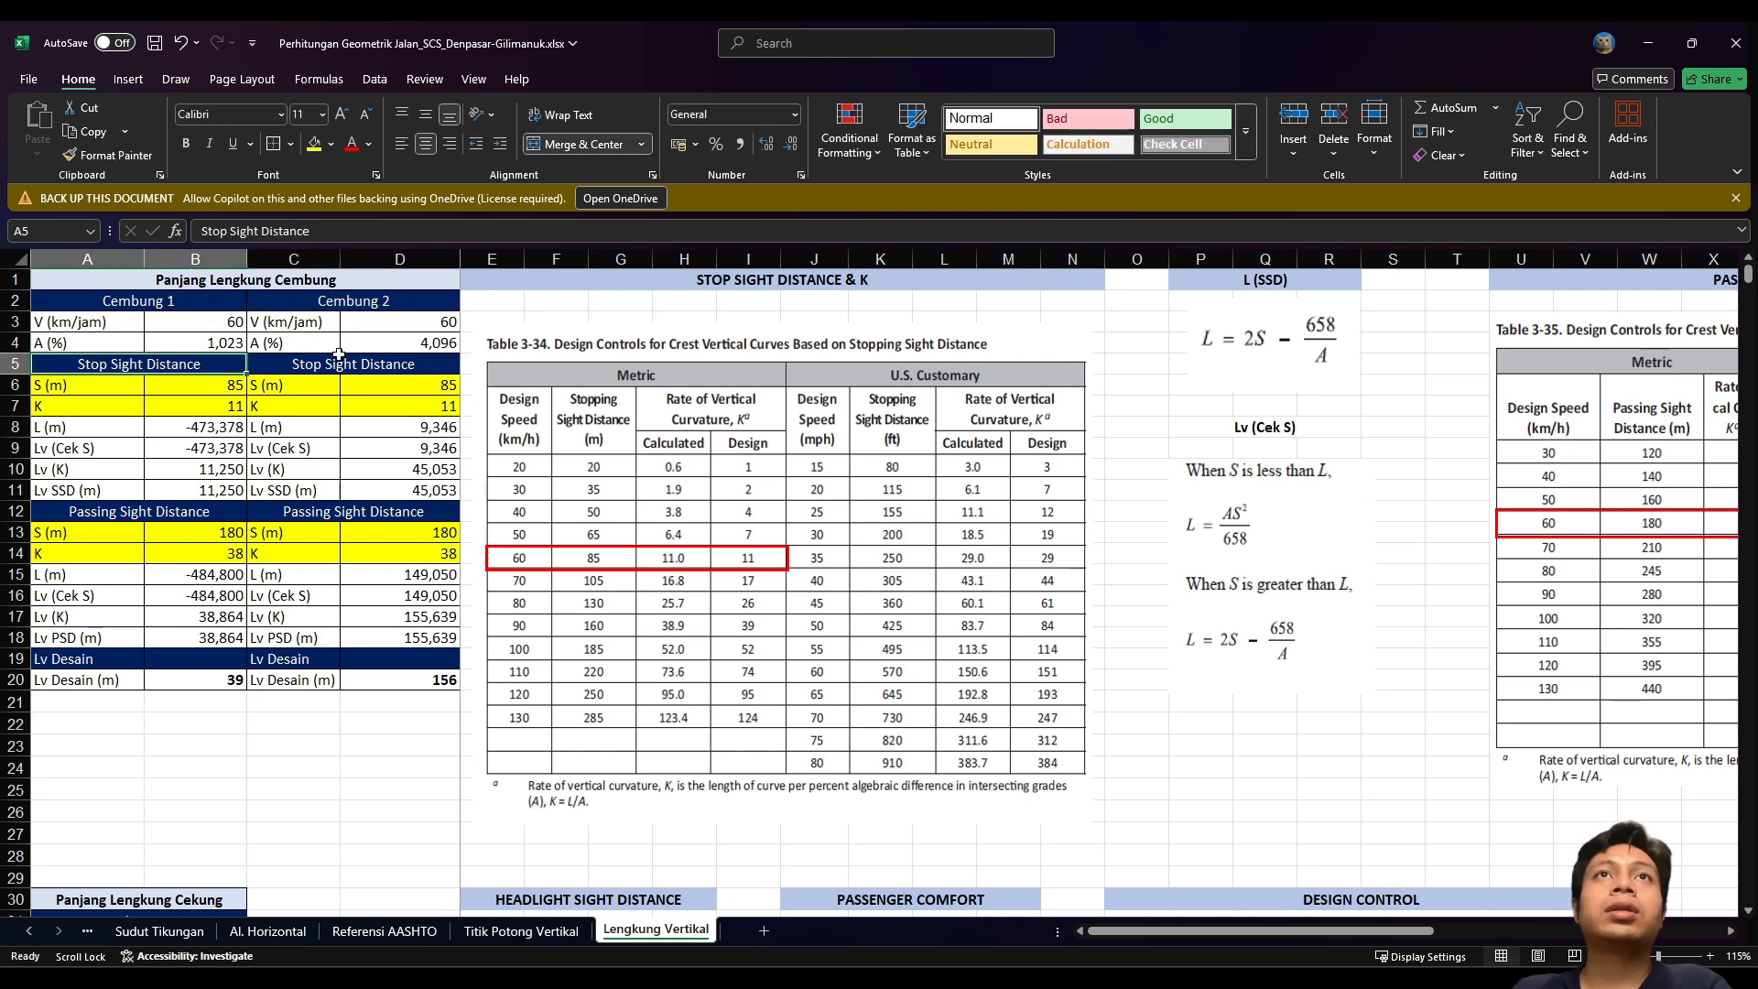
pyautogui.click(228, 386)
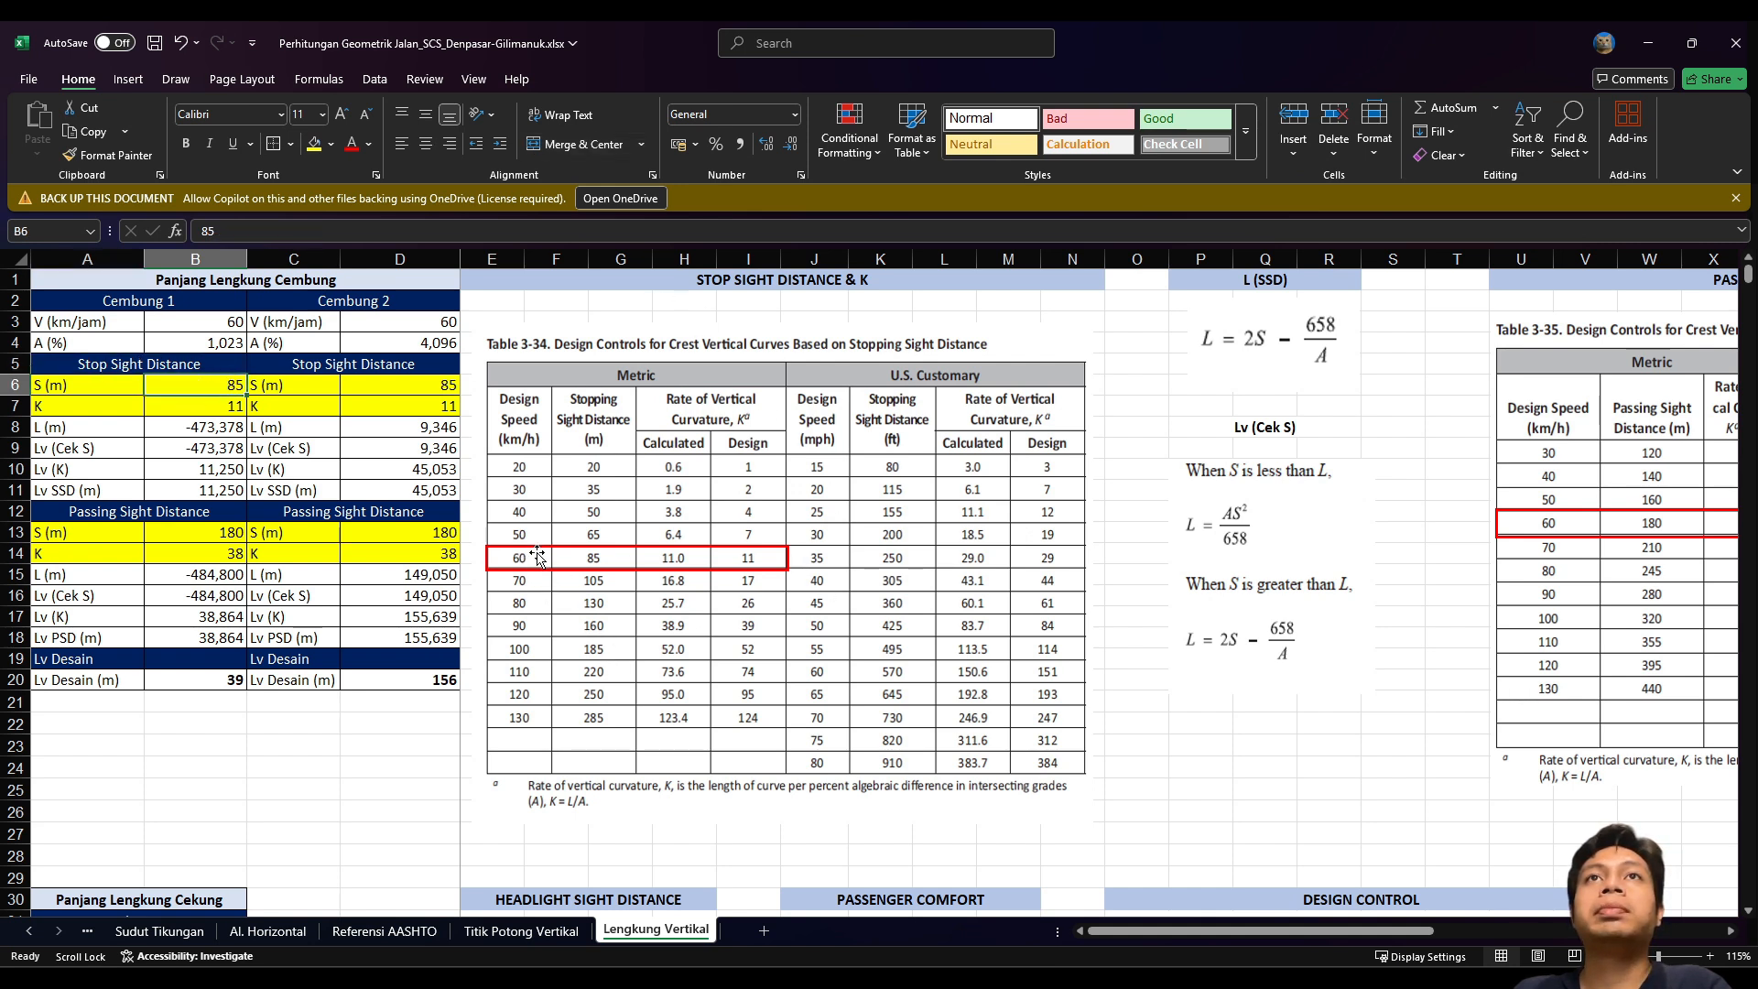
pyautogui.press('Down')
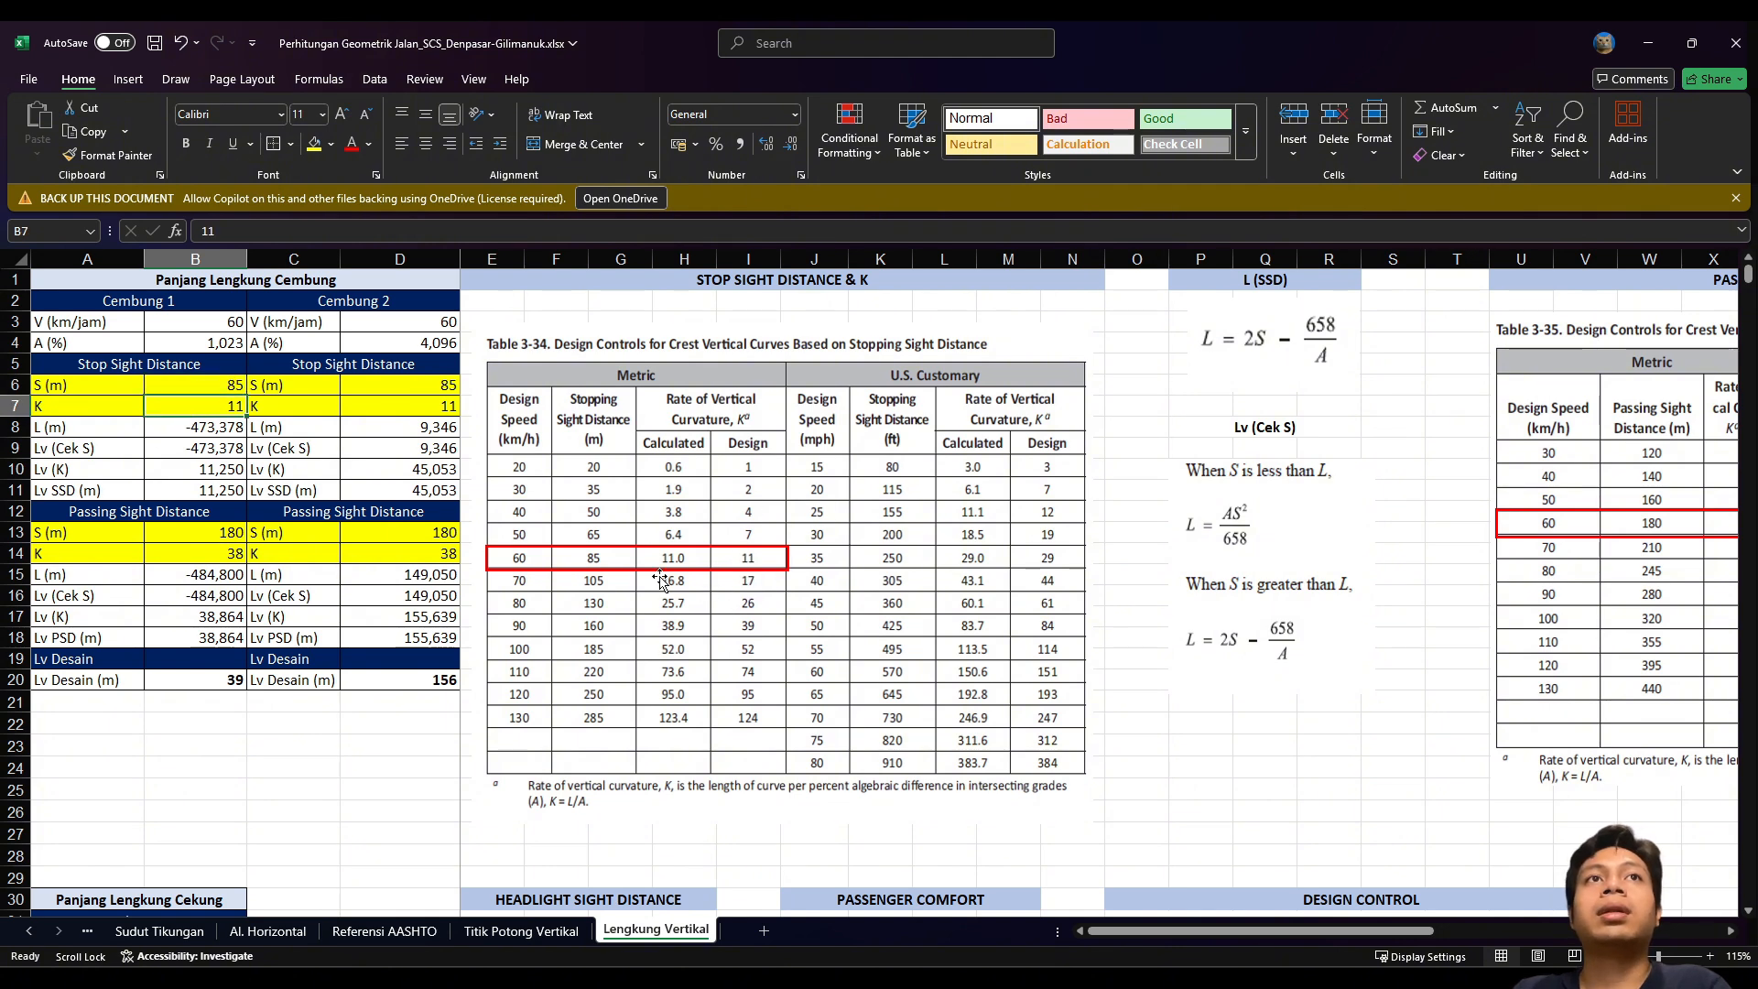
pyautogui.click(139, 516)
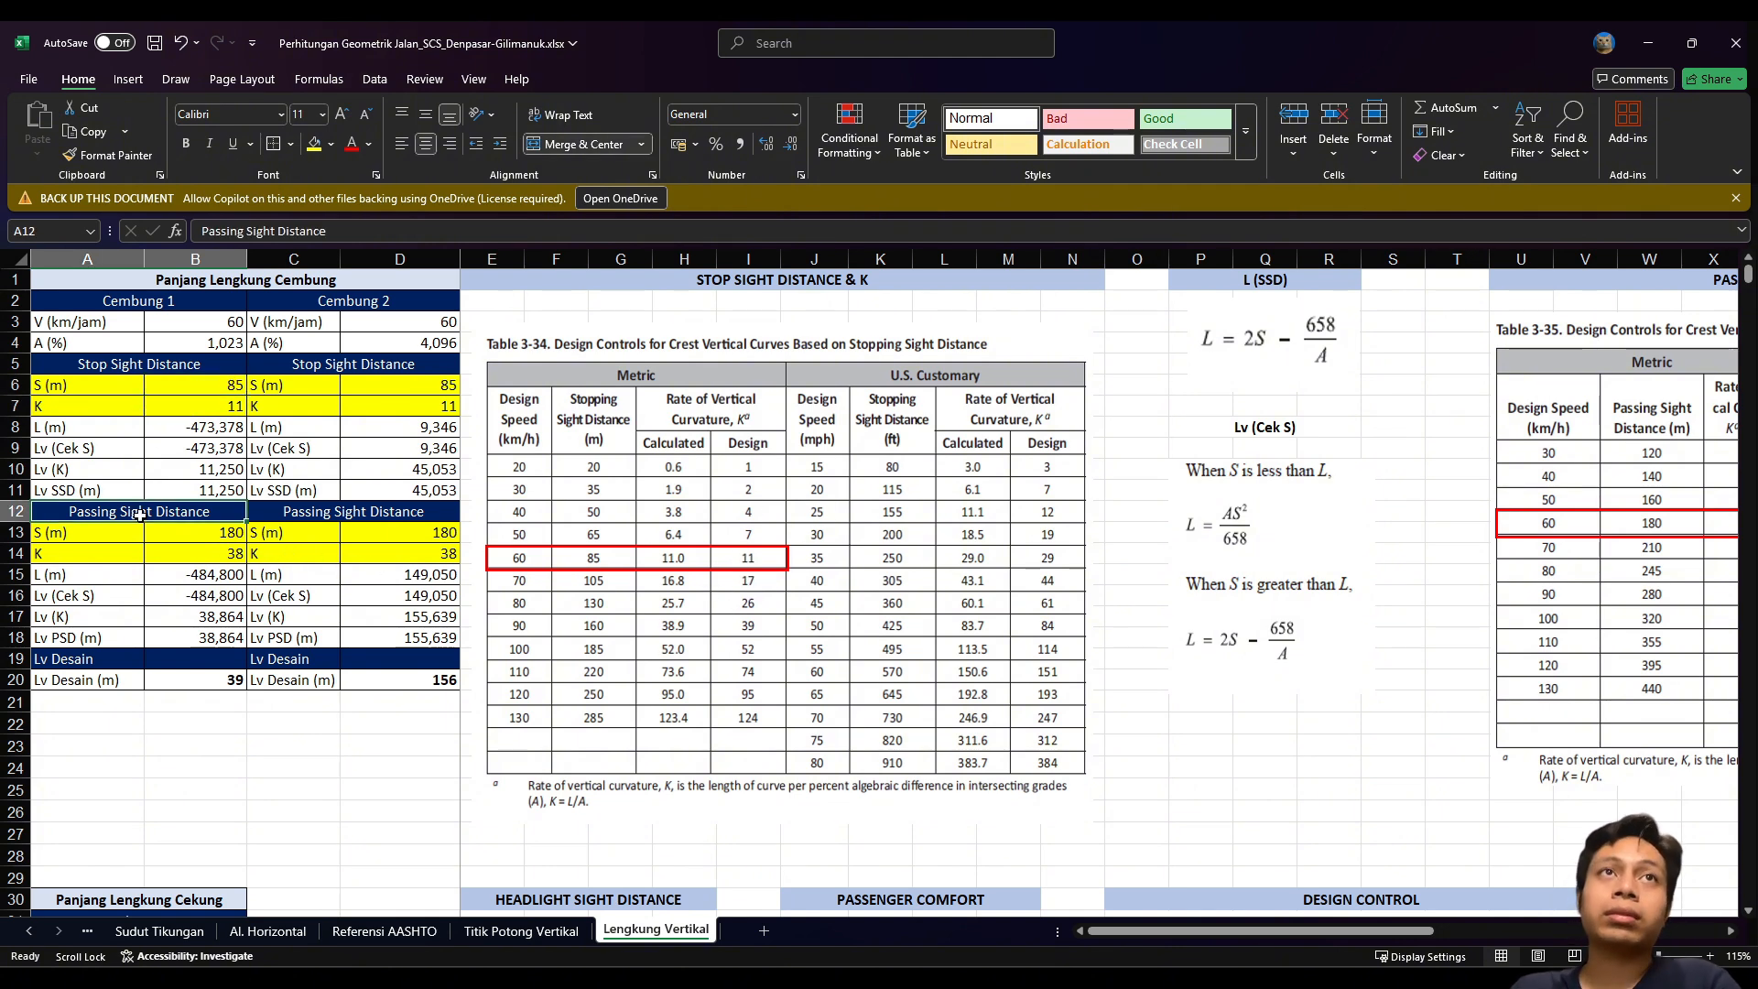
pyautogui.click(189, 541)
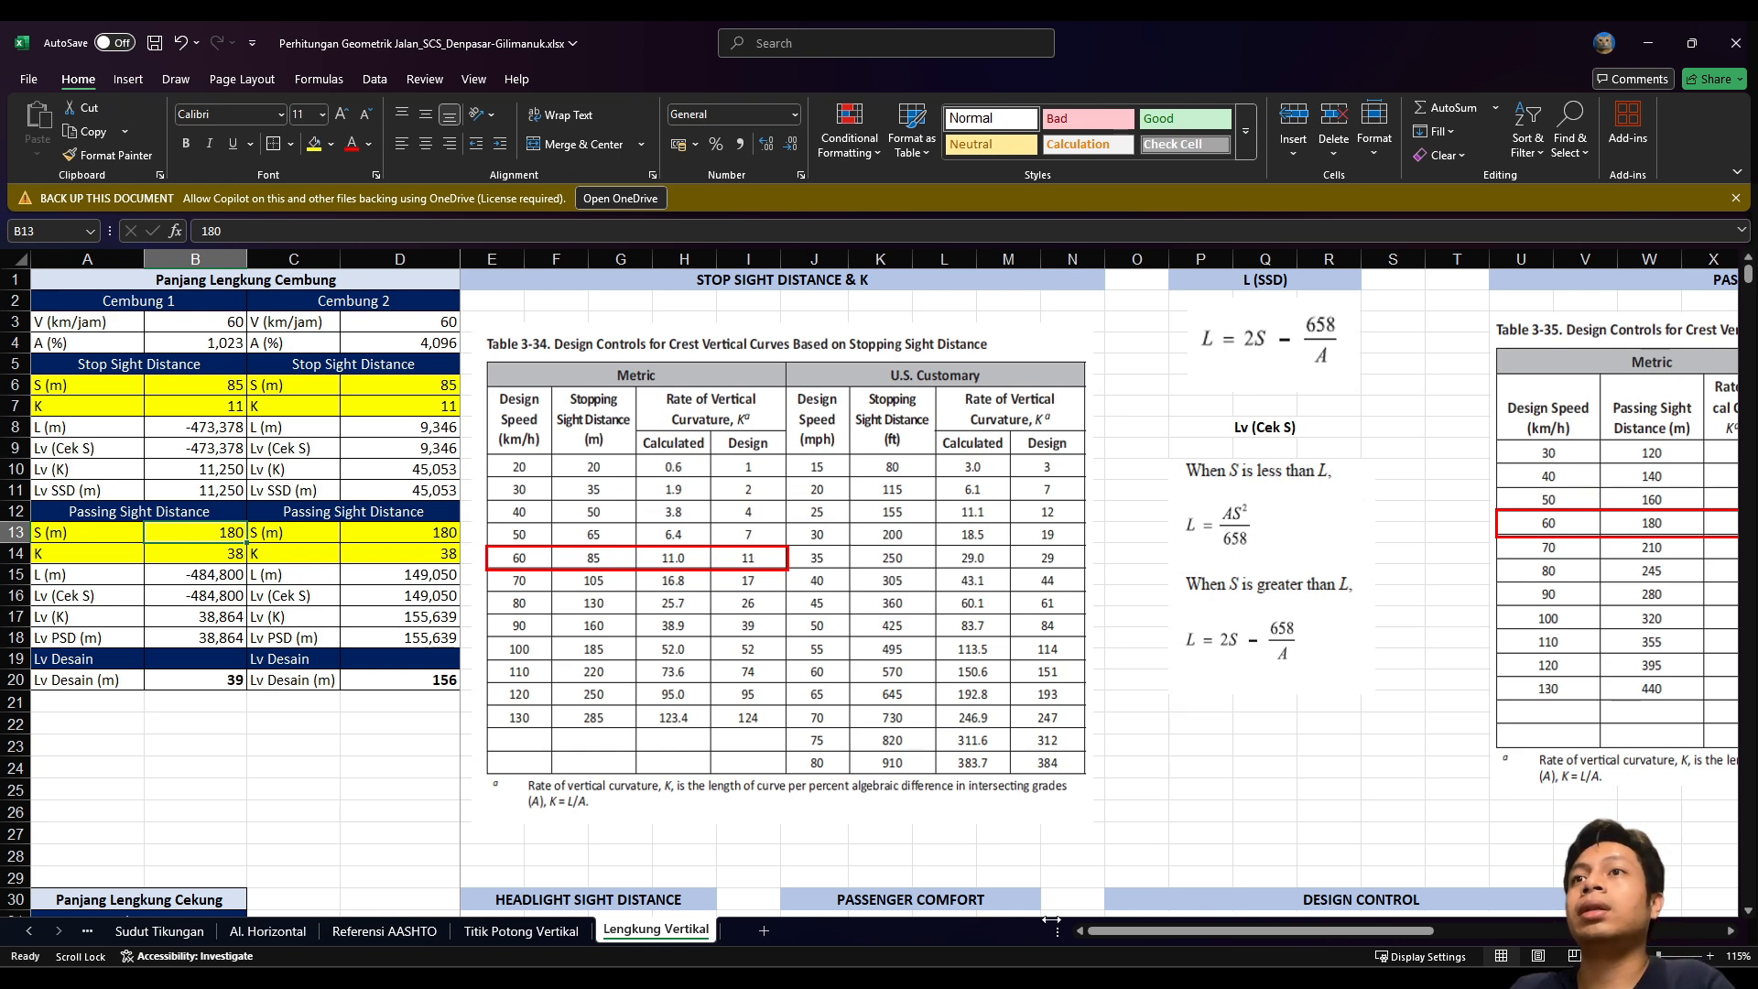
pyautogui.moveTo(1110, 930); pyautogui.dragTo(1245, 893)
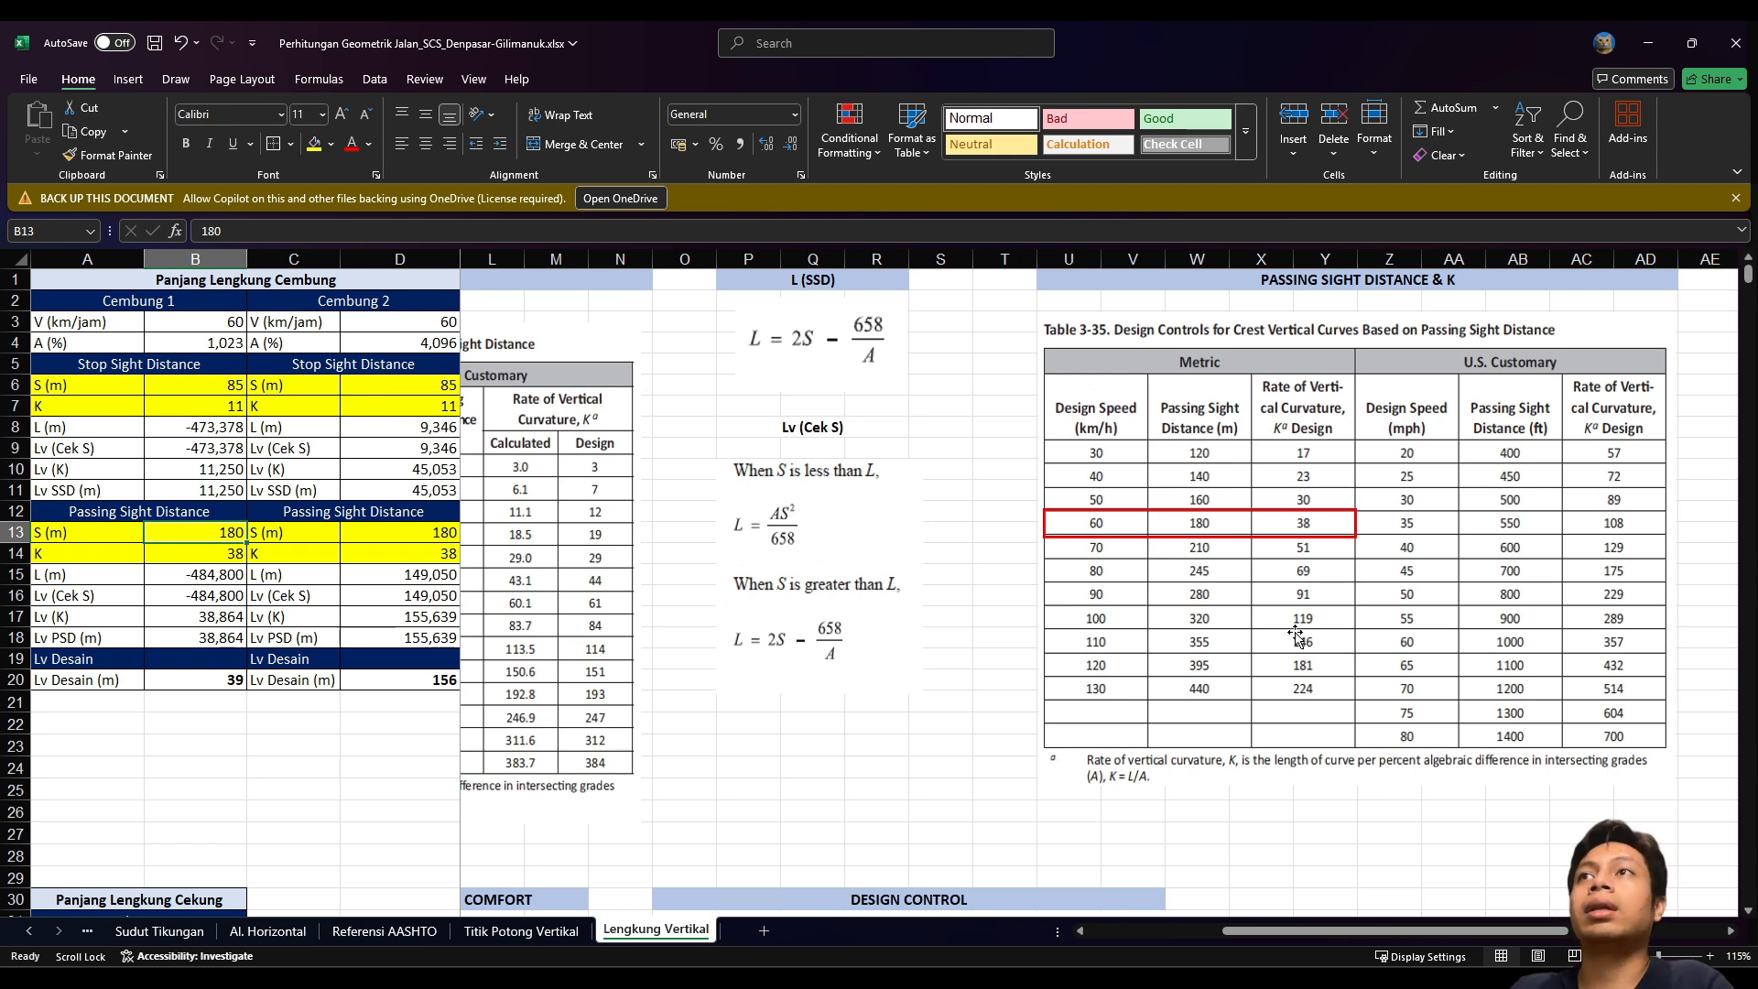
pyautogui.moveTo(1344, 931); pyautogui.dragTo(1154, 940)
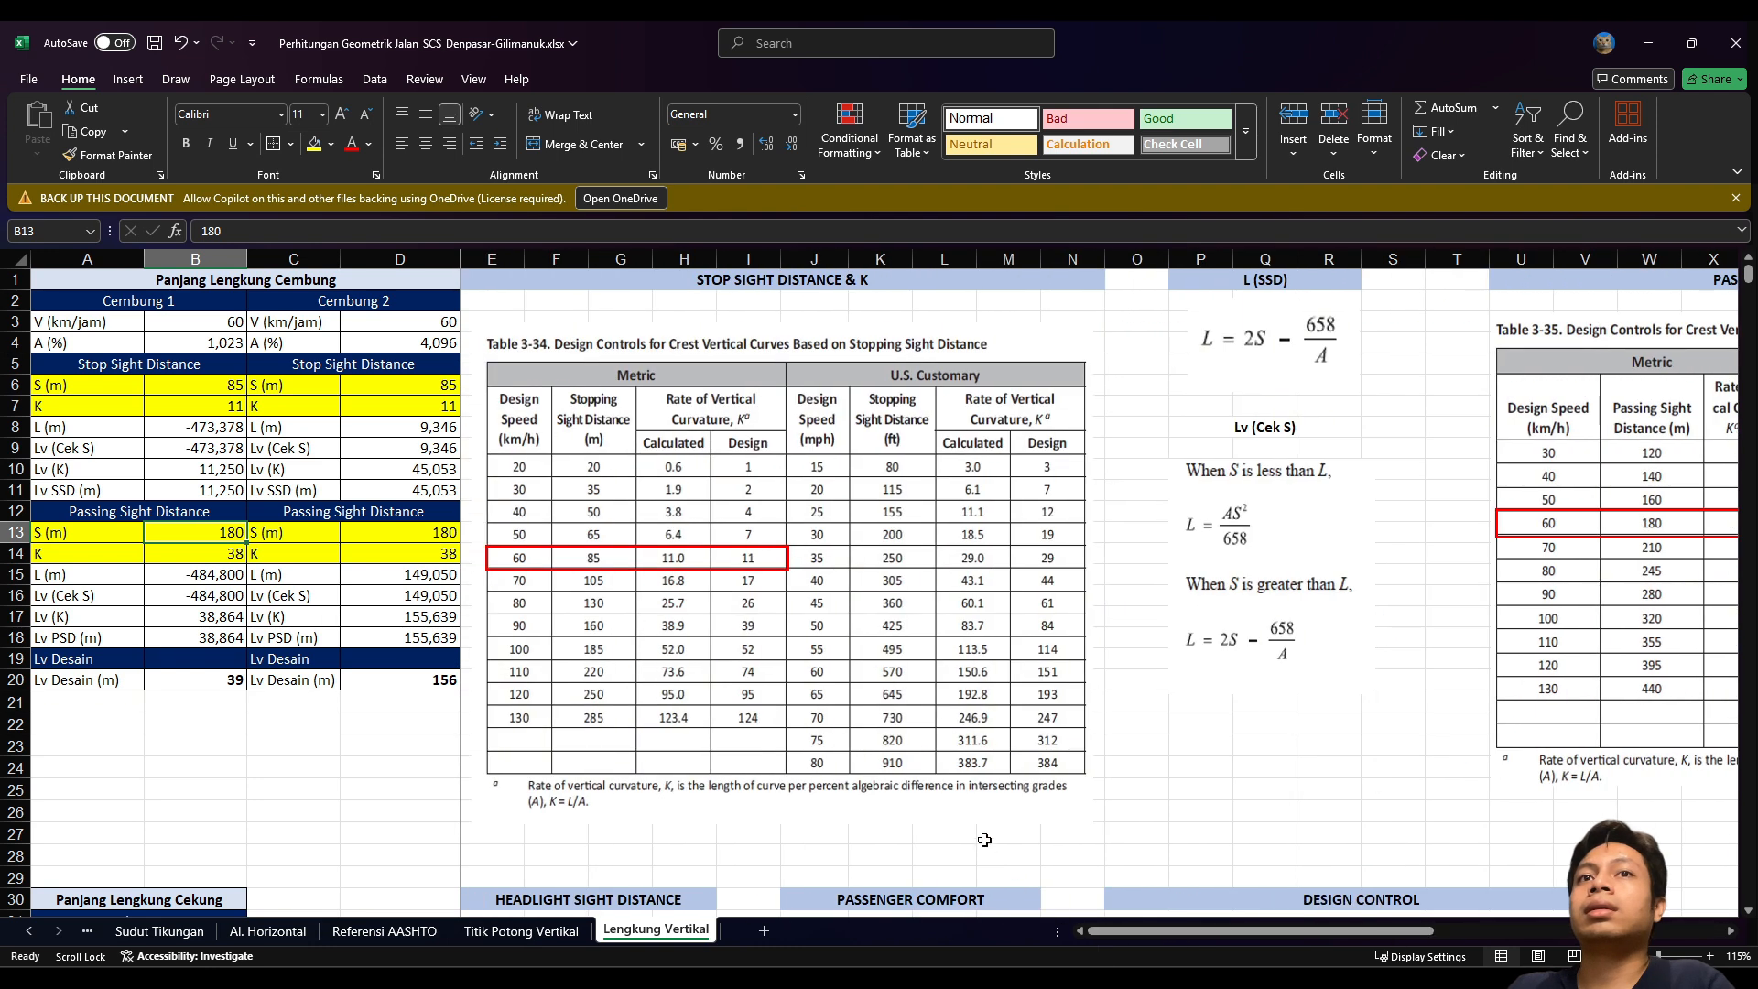
# Step: Review the passing-sight curve length formula in B15 and the Lv check in B16
pyautogui.click(177, 580)
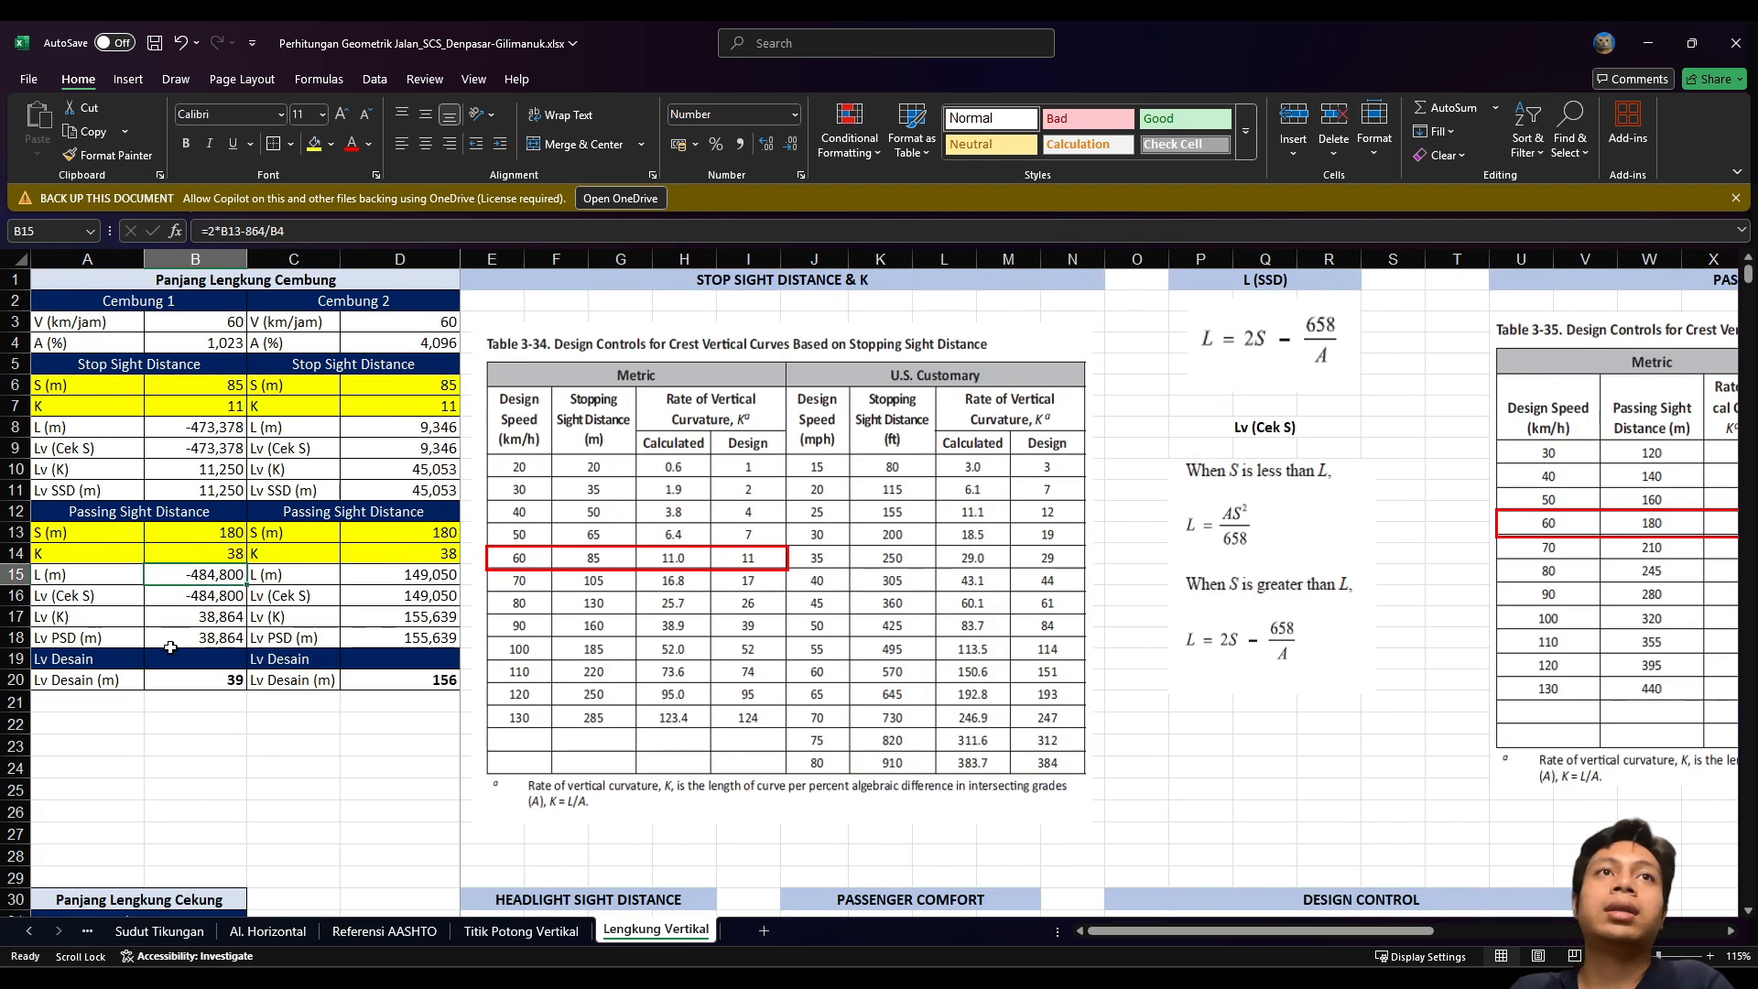
pyautogui.click(180, 595)
pyautogui.click(181, 580)
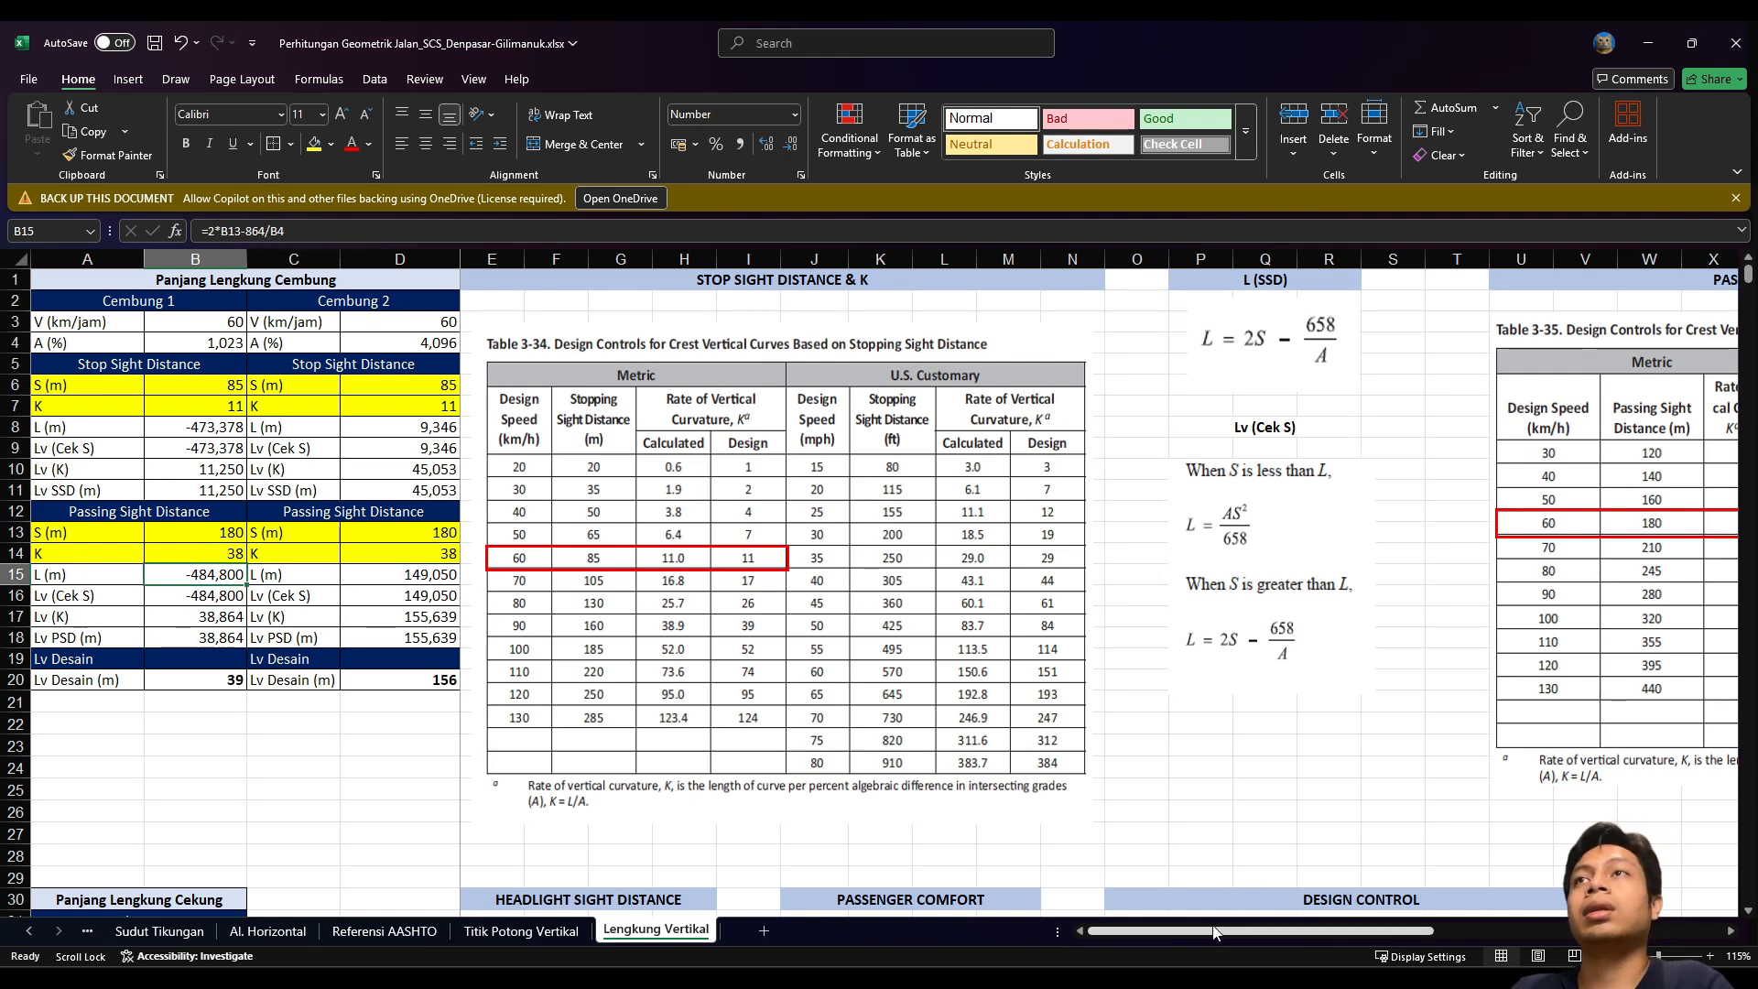
pyautogui.moveTo(1217, 931); pyautogui.dragTo(1410, 920)
pyautogui.click(632, 348)
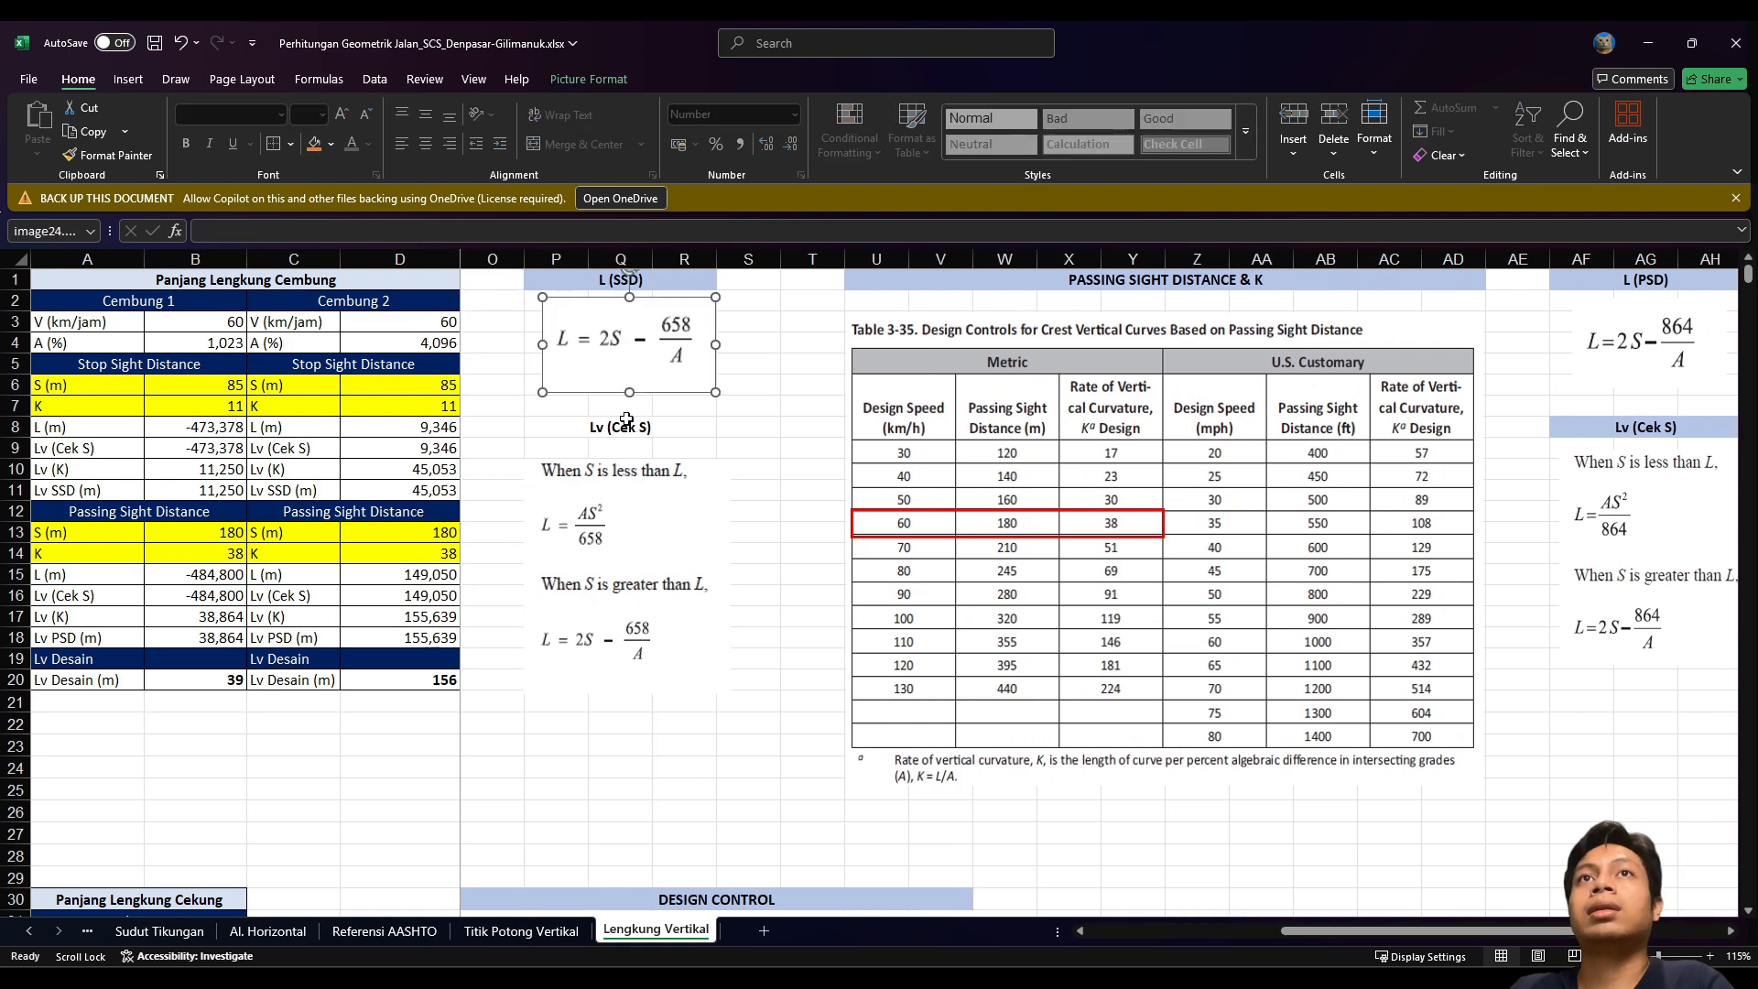
pyautogui.click(644, 586)
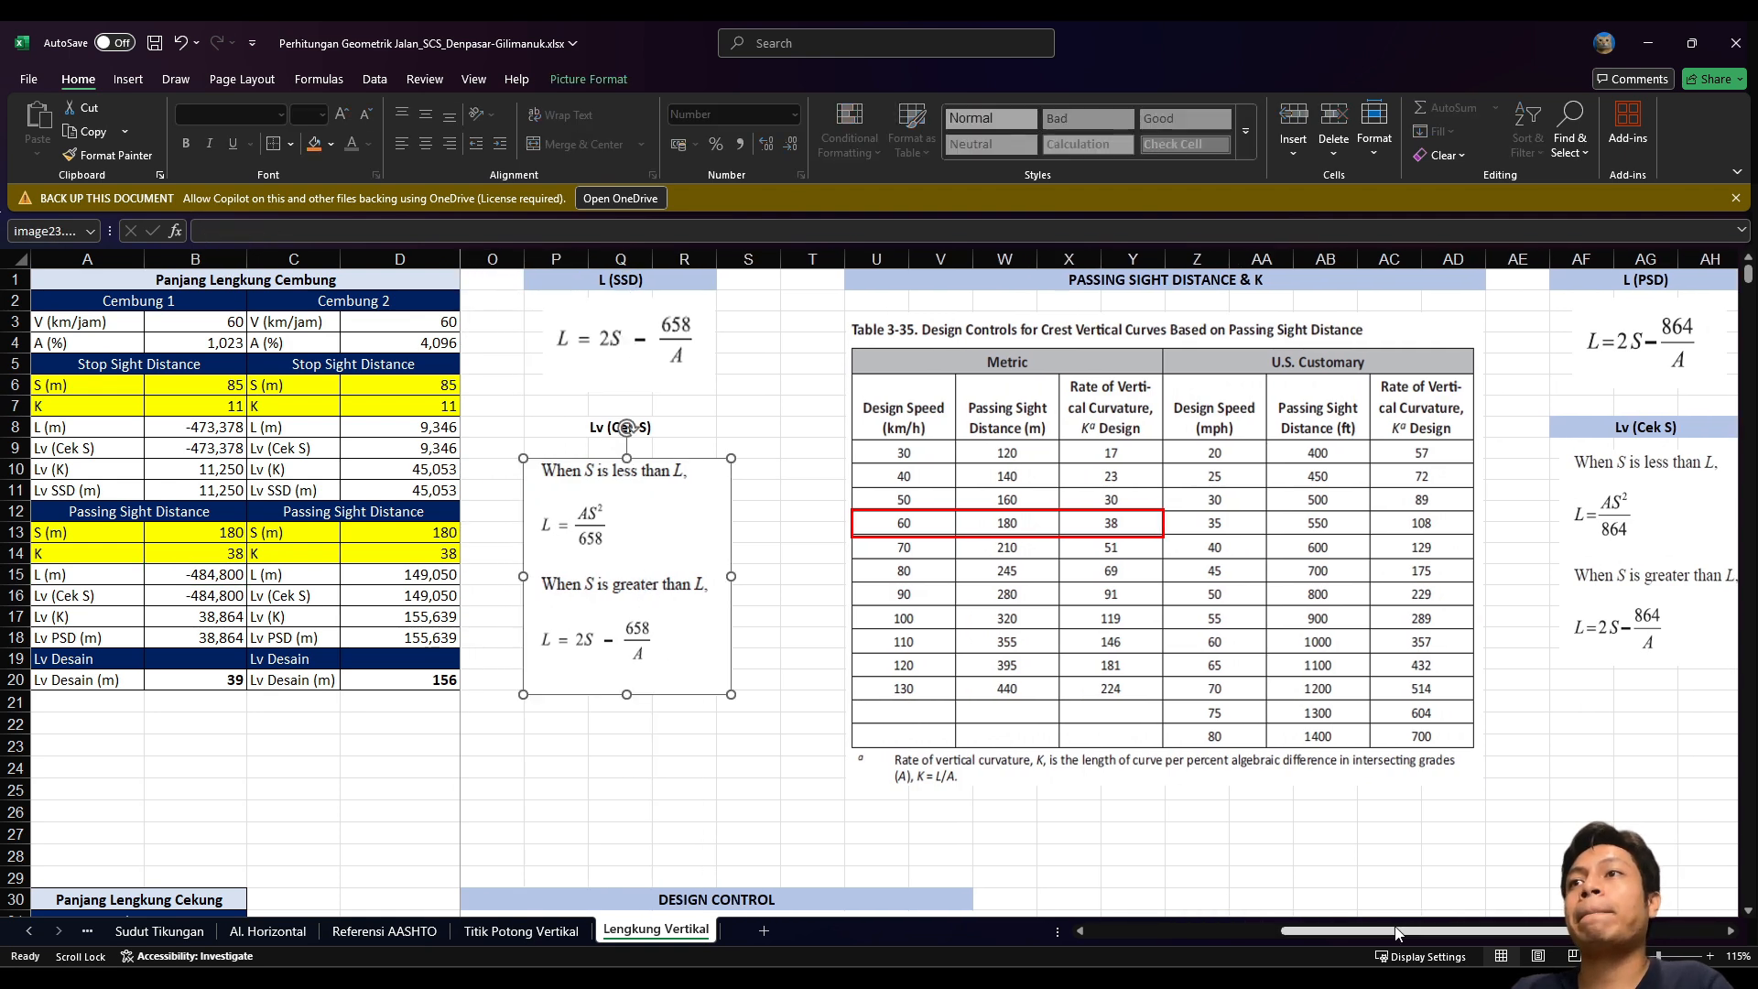
pyautogui.moveTo(1398, 932); pyautogui.dragTo(1127, 944)
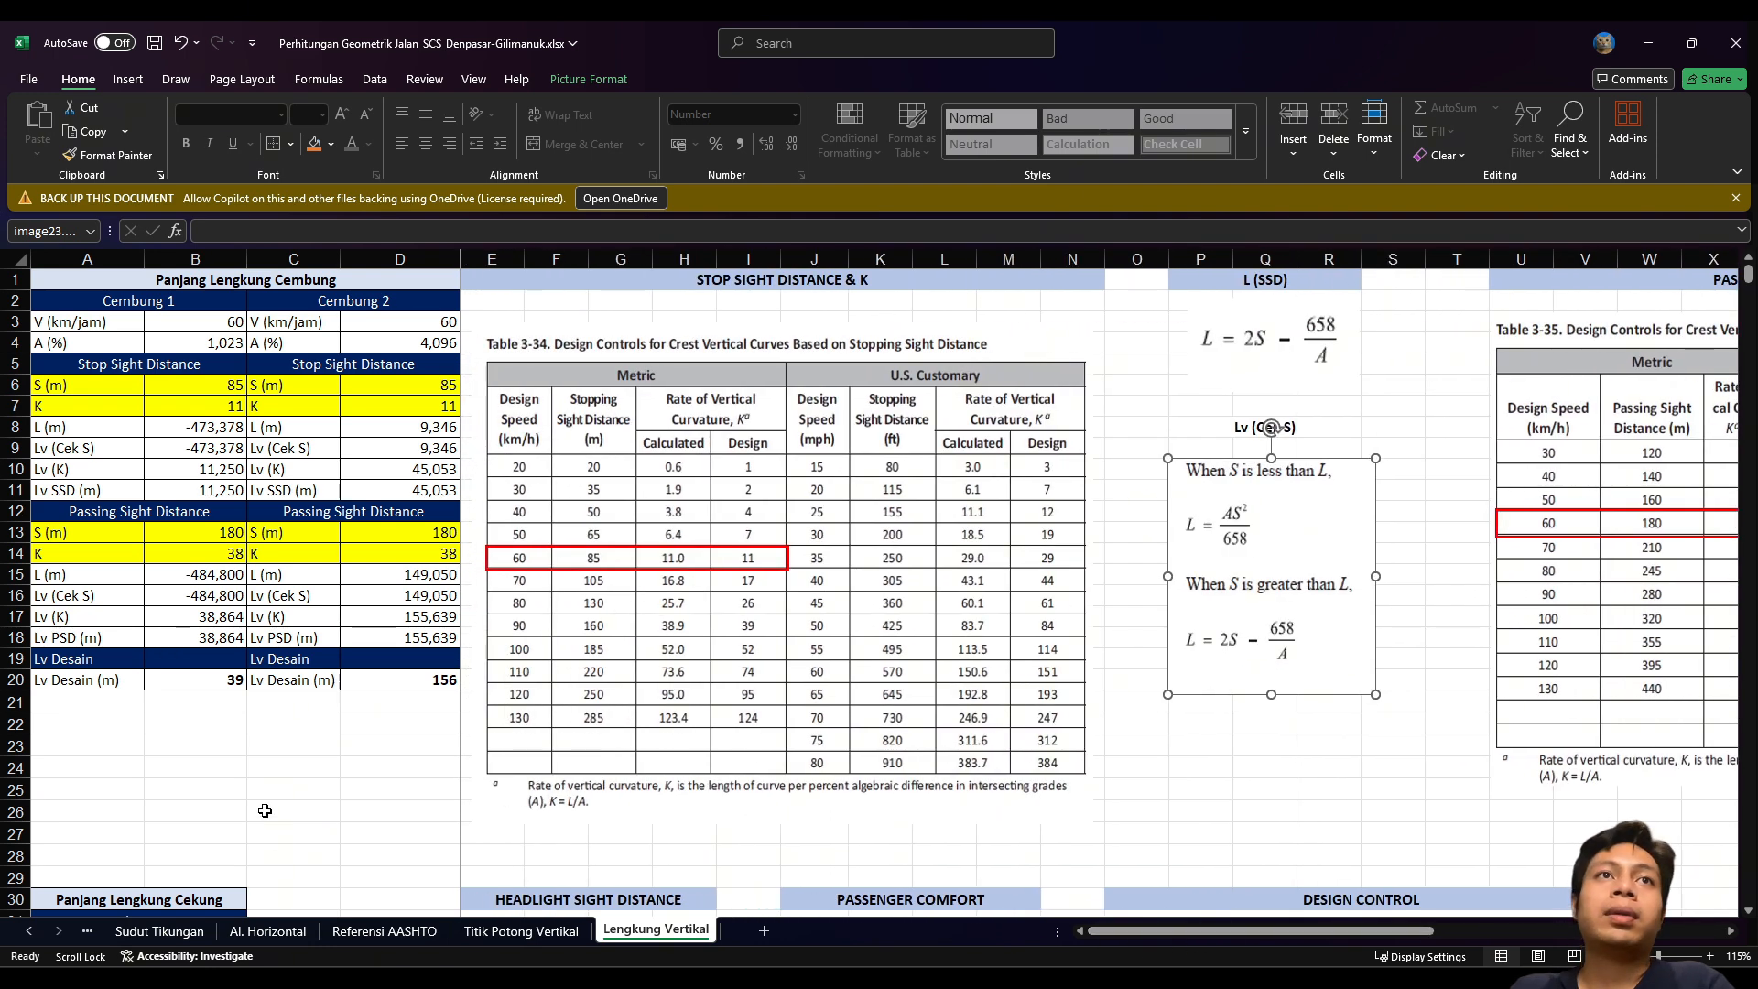
# Step: Review the design length formula in B20, then minimize Excel
pyautogui.click(168, 682)
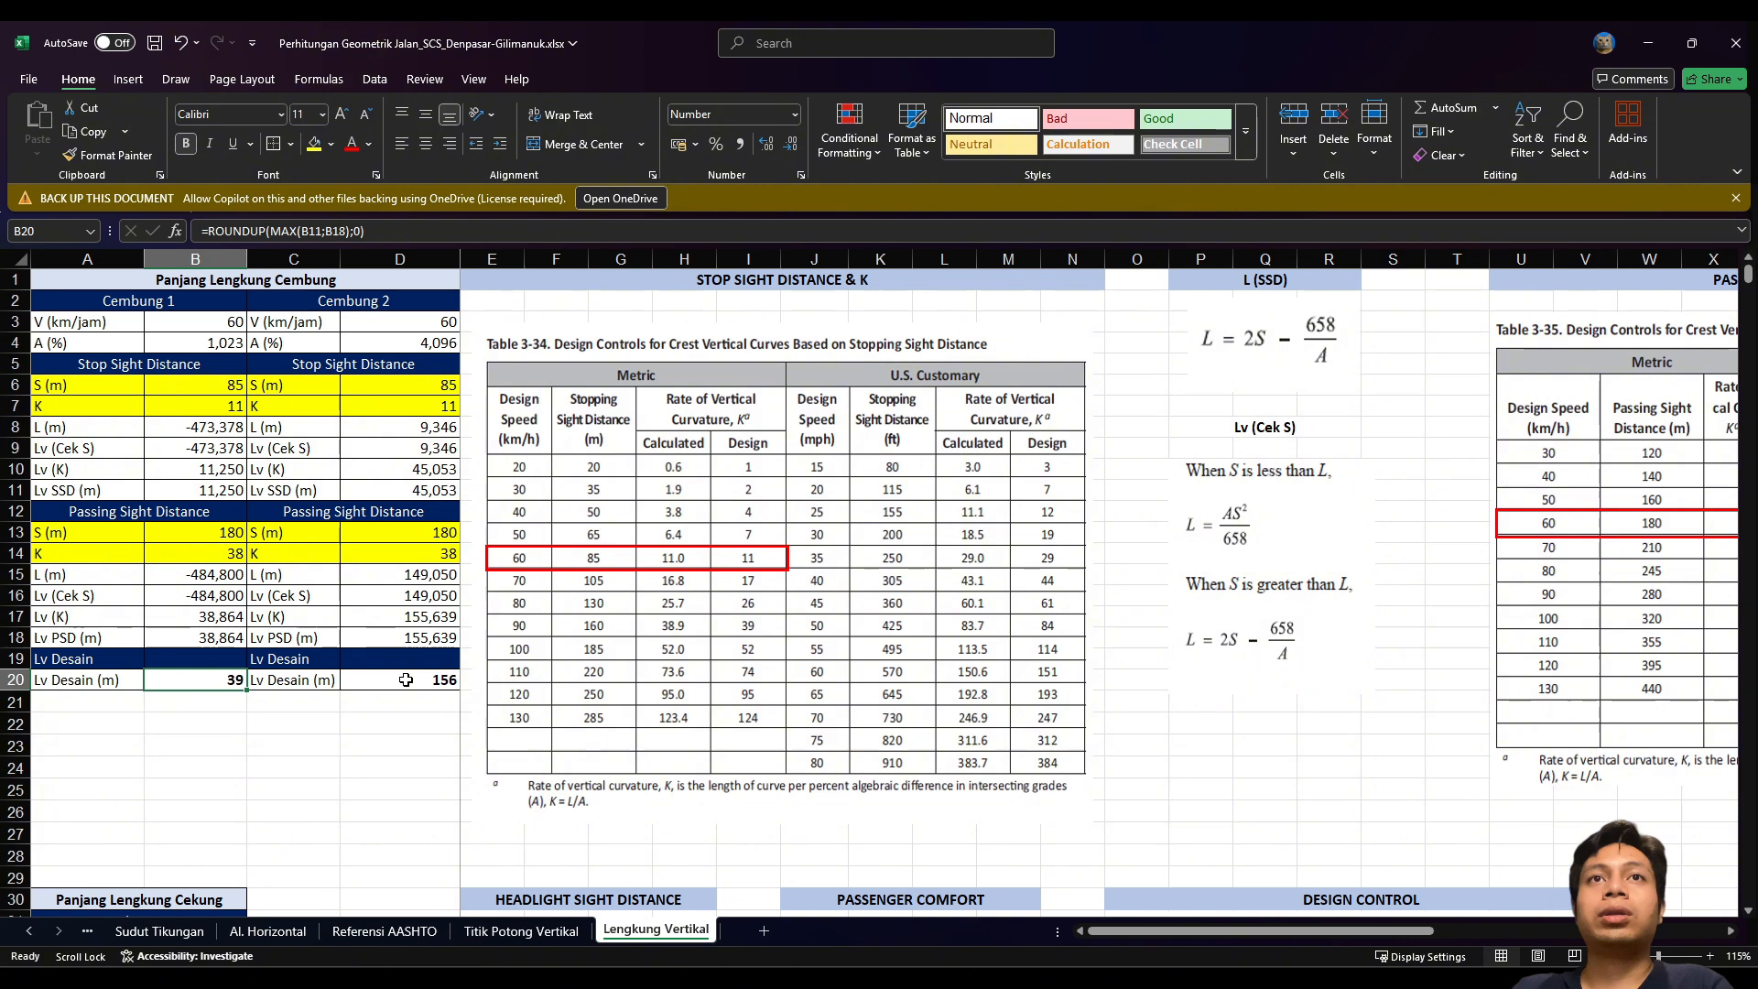
pyautogui.click(403, 722)
pyautogui.click(83, 728)
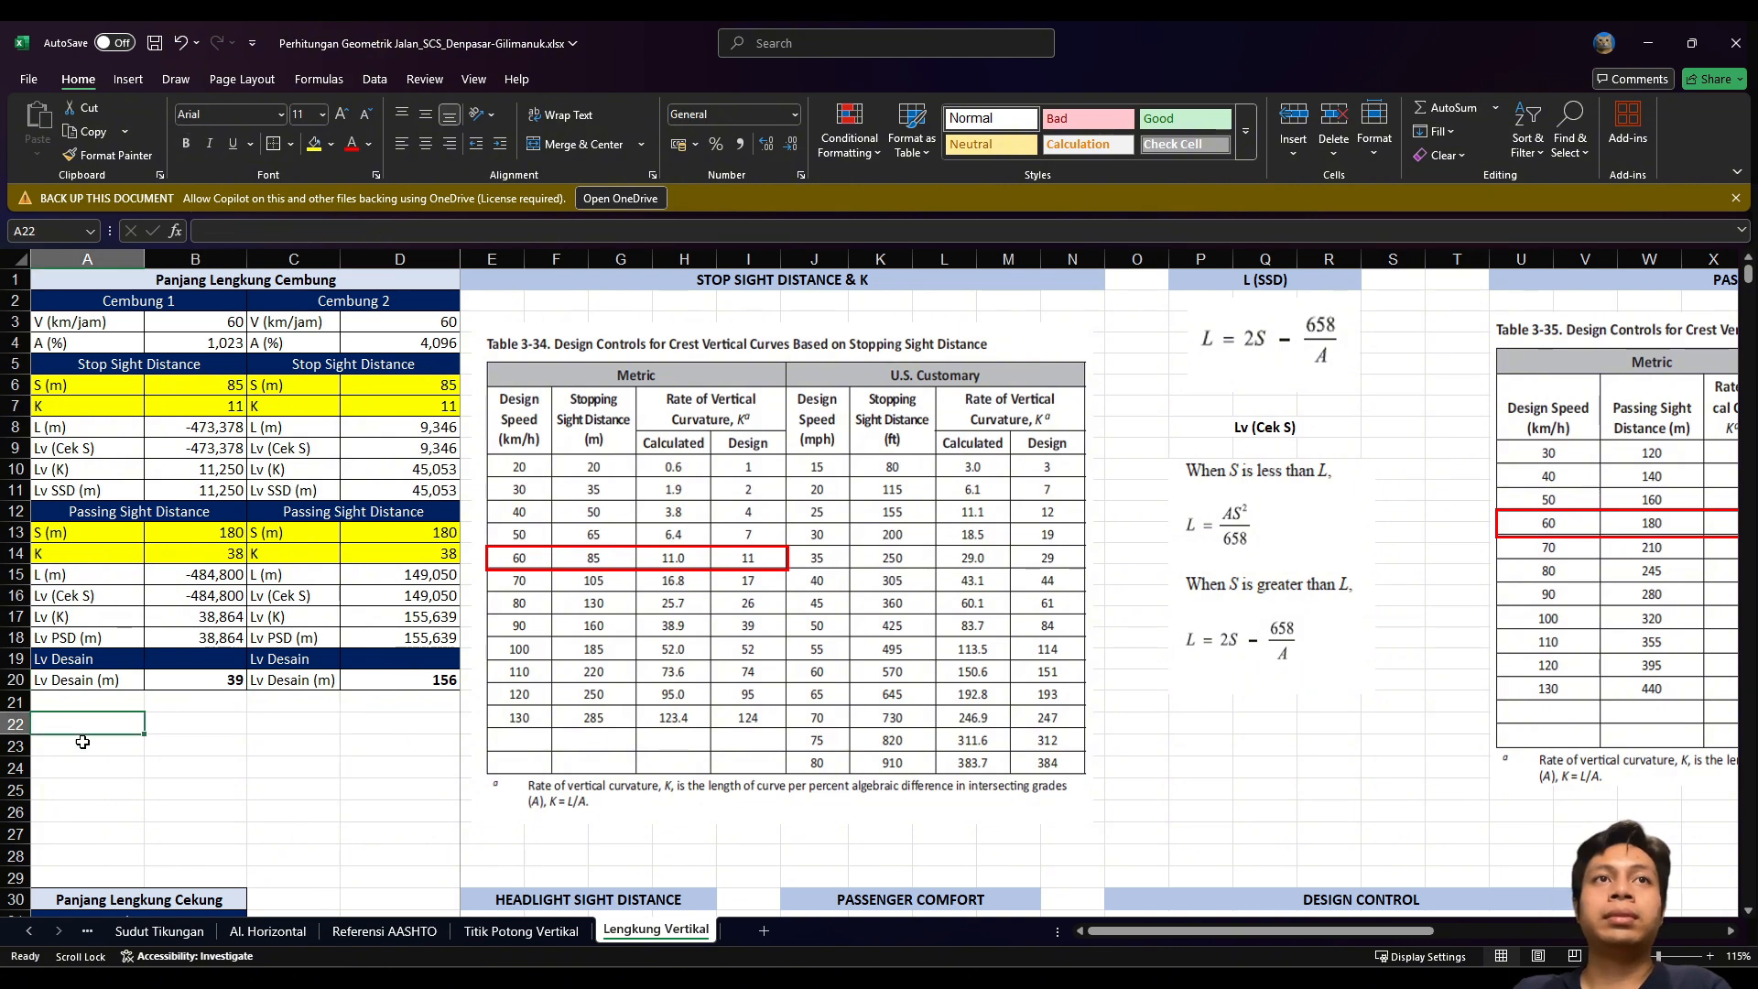
pyautogui.click(223, 717)
pyautogui.click(108, 723)
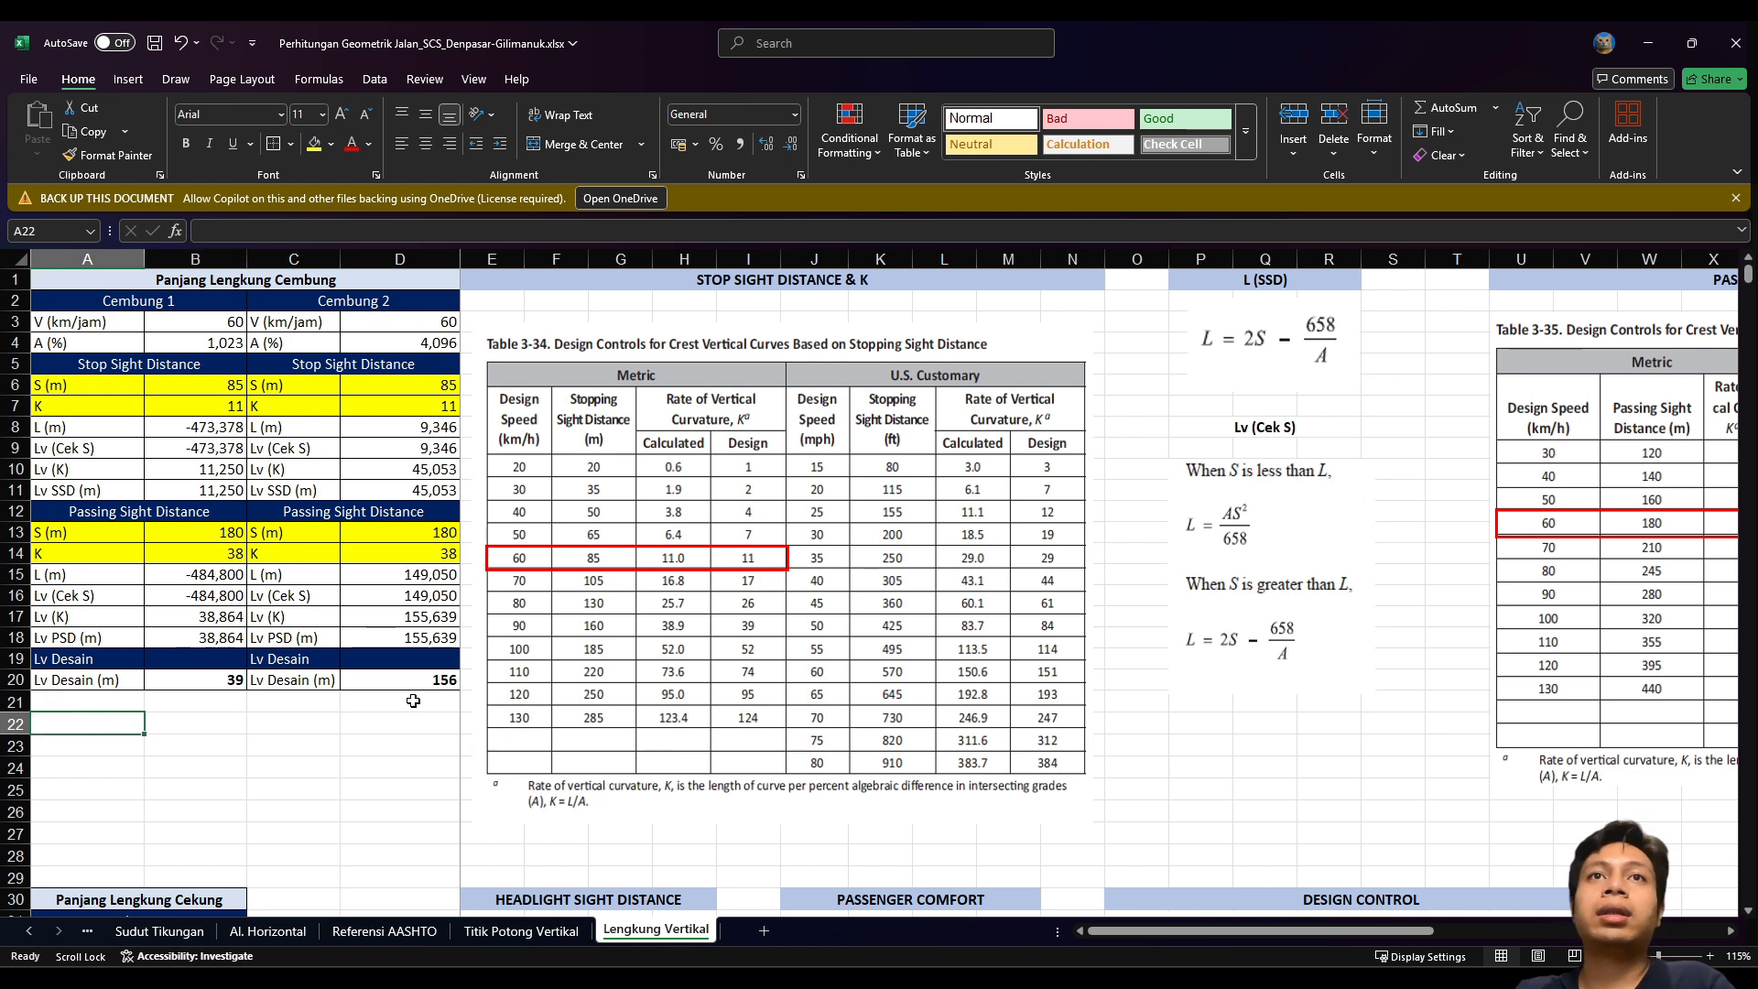
pyautogui.click(1639, 46)
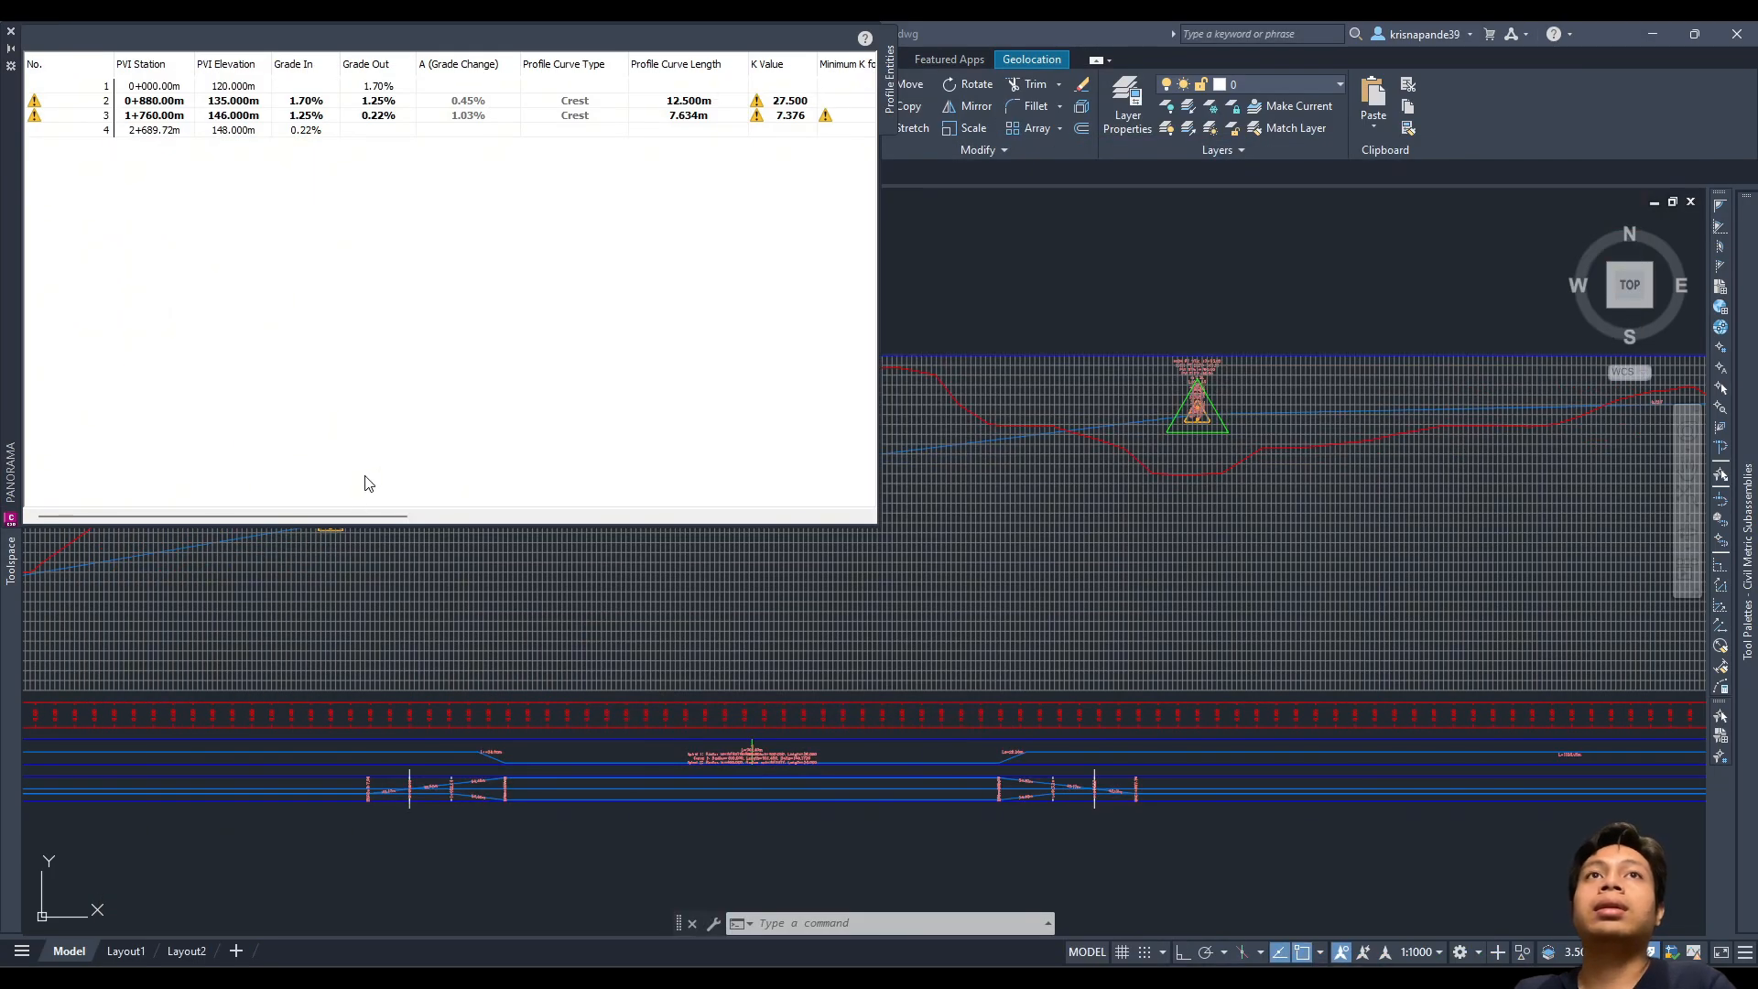
# Step: Select curve 2's 12.500m length and check the calculated design lengths in the workbook
pyautogui.moveTo(355, 514); pyautogui.dragTo(481, 514)
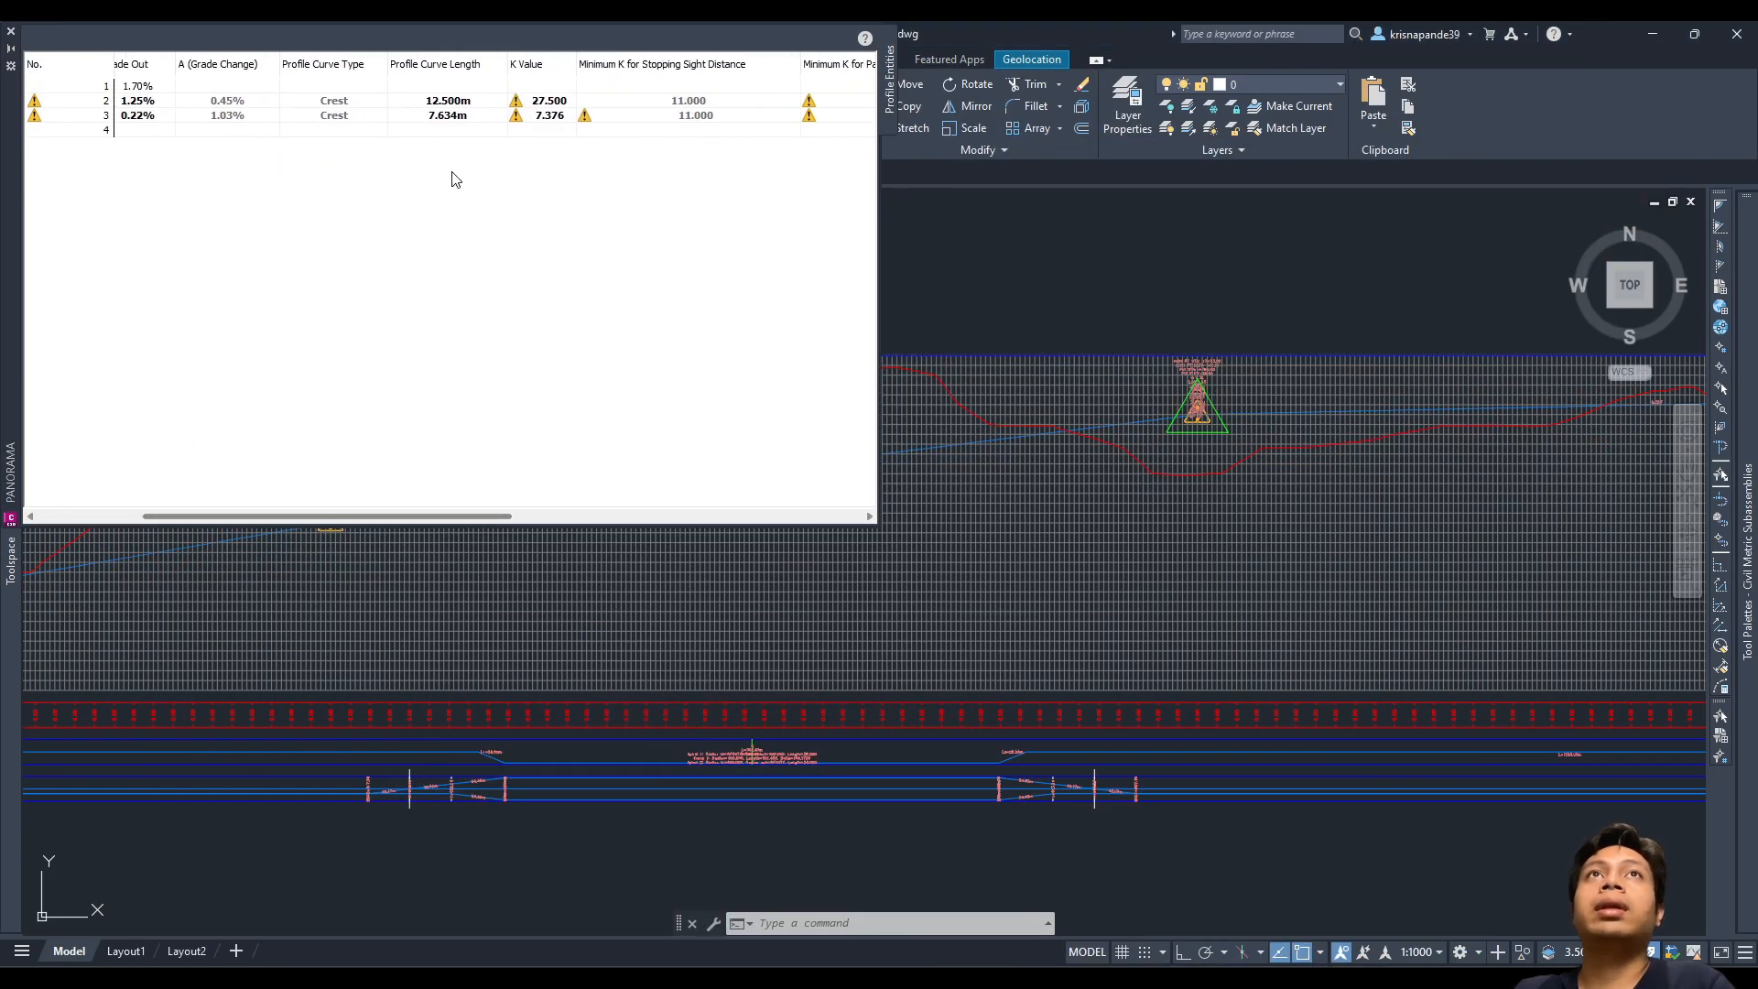
pyautogui.click(455, 101)
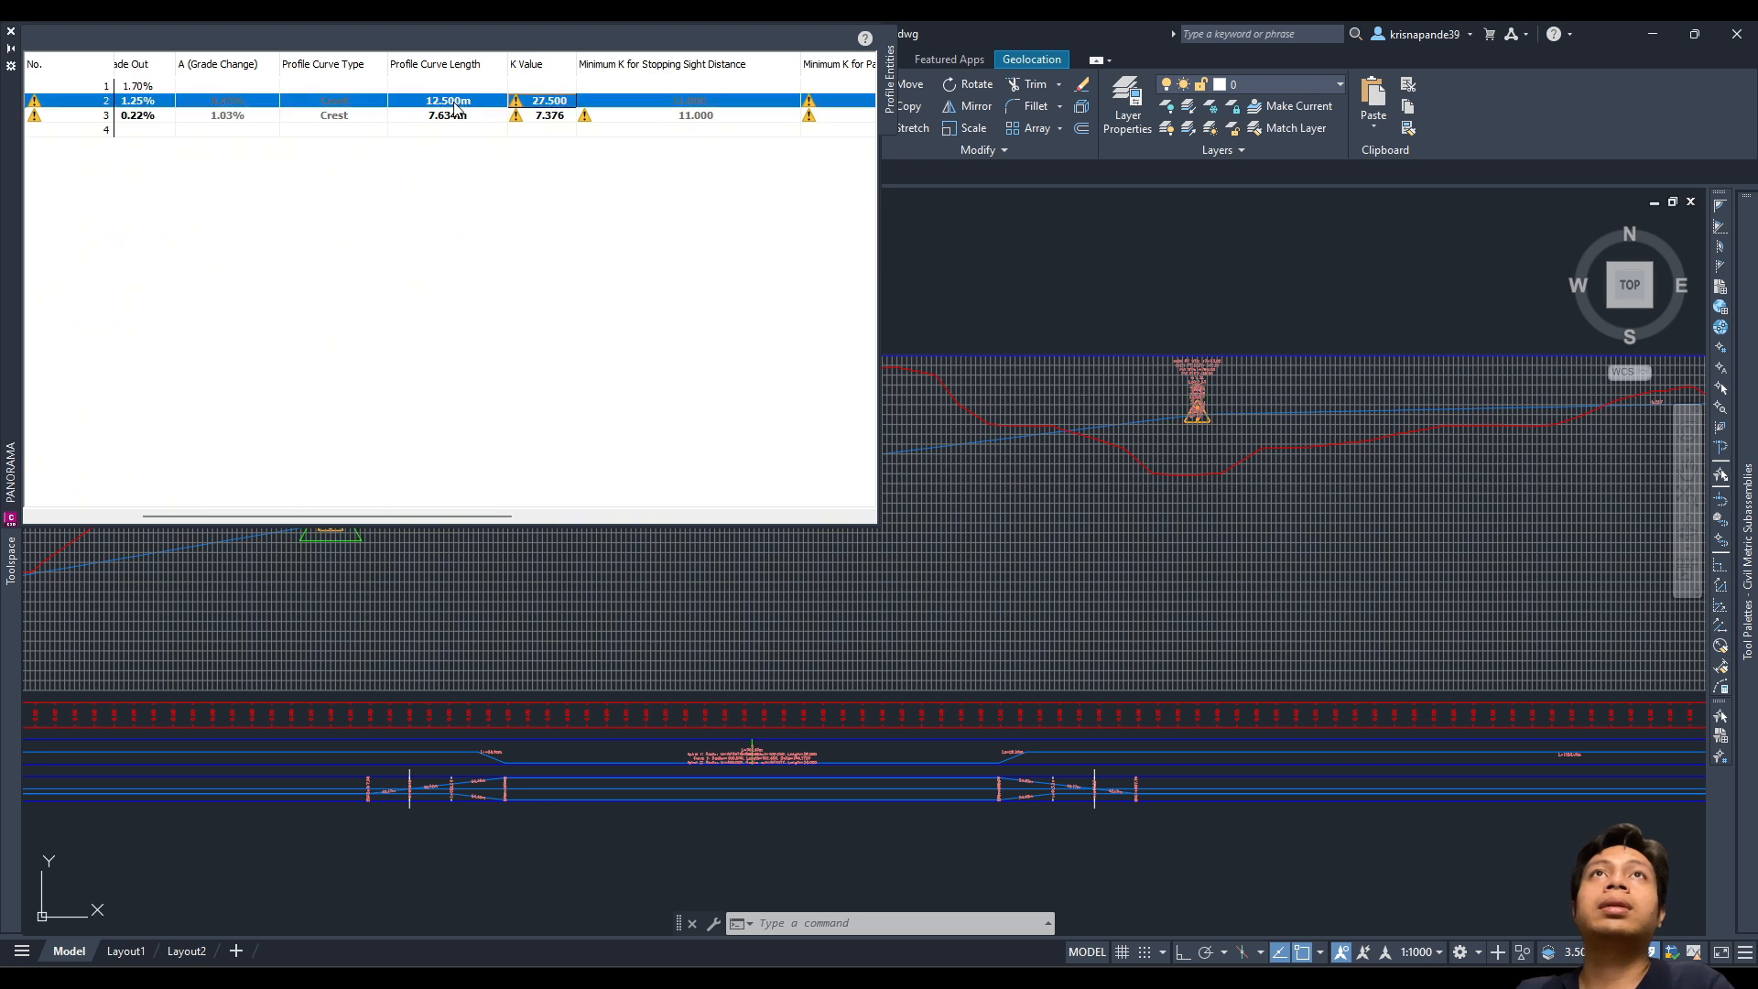
pyautogui.click(455, 100)
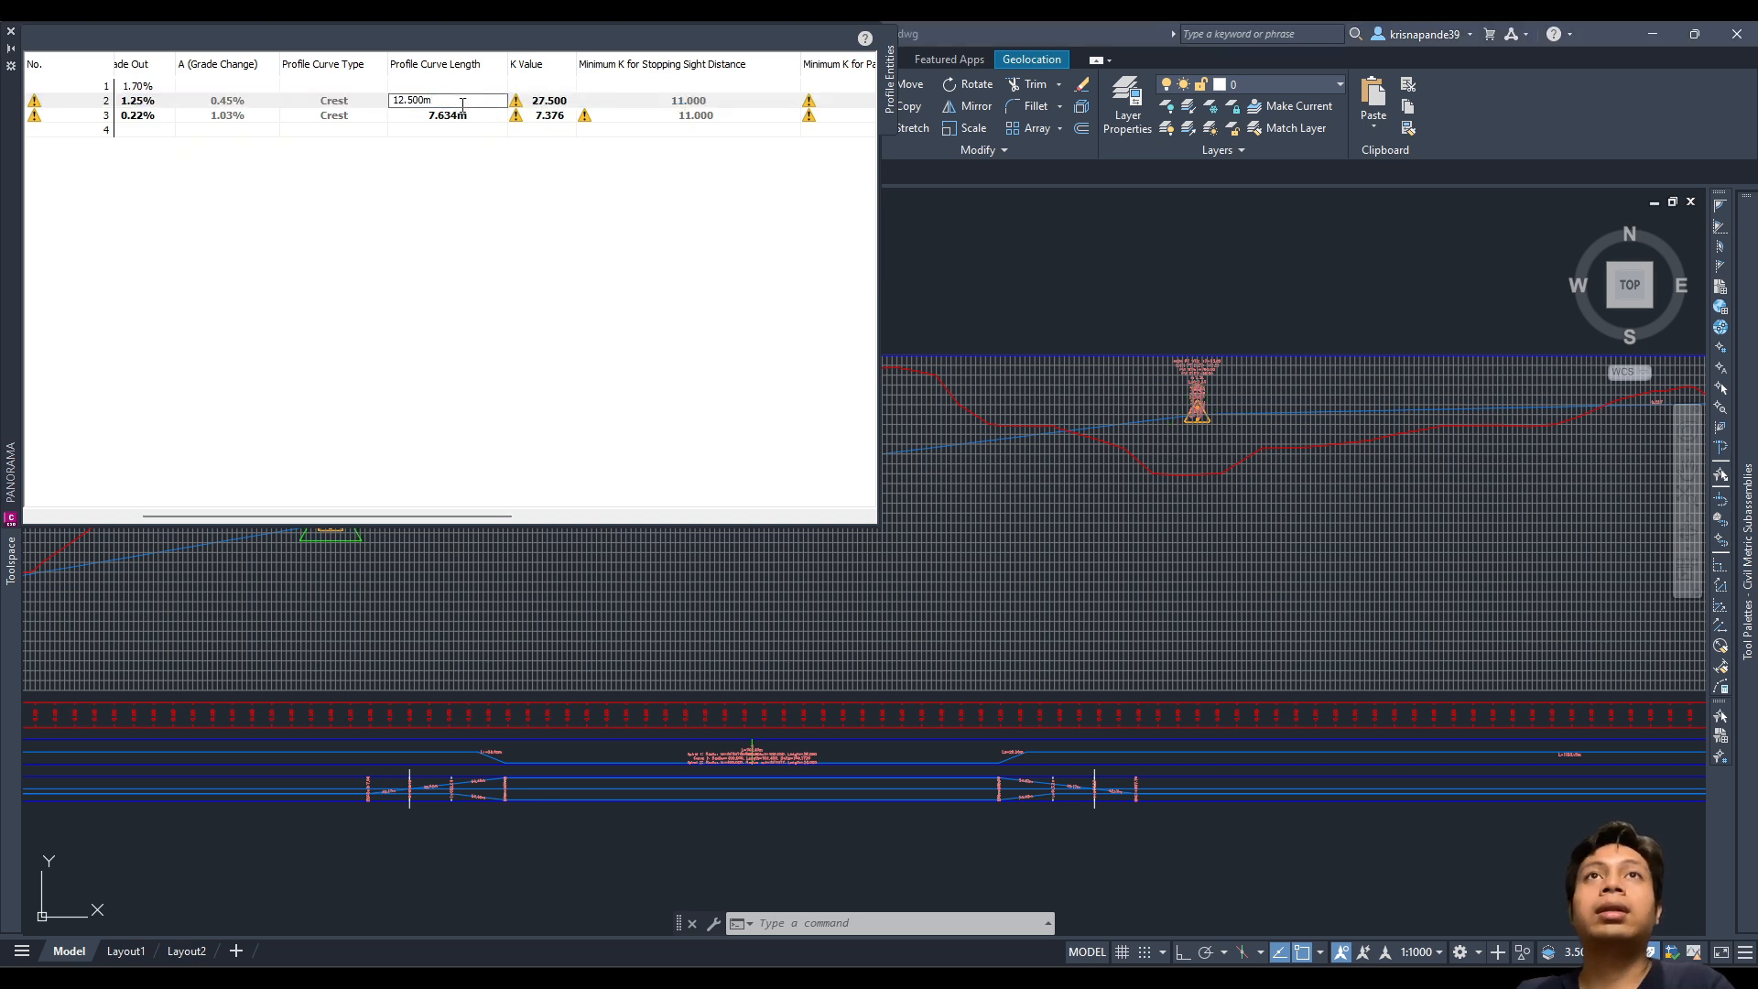
pyautogui.moveTo(463, 105); pyautogui.dragTo(368, 109)
pyautogui.hotkey('alt', 'Tab')
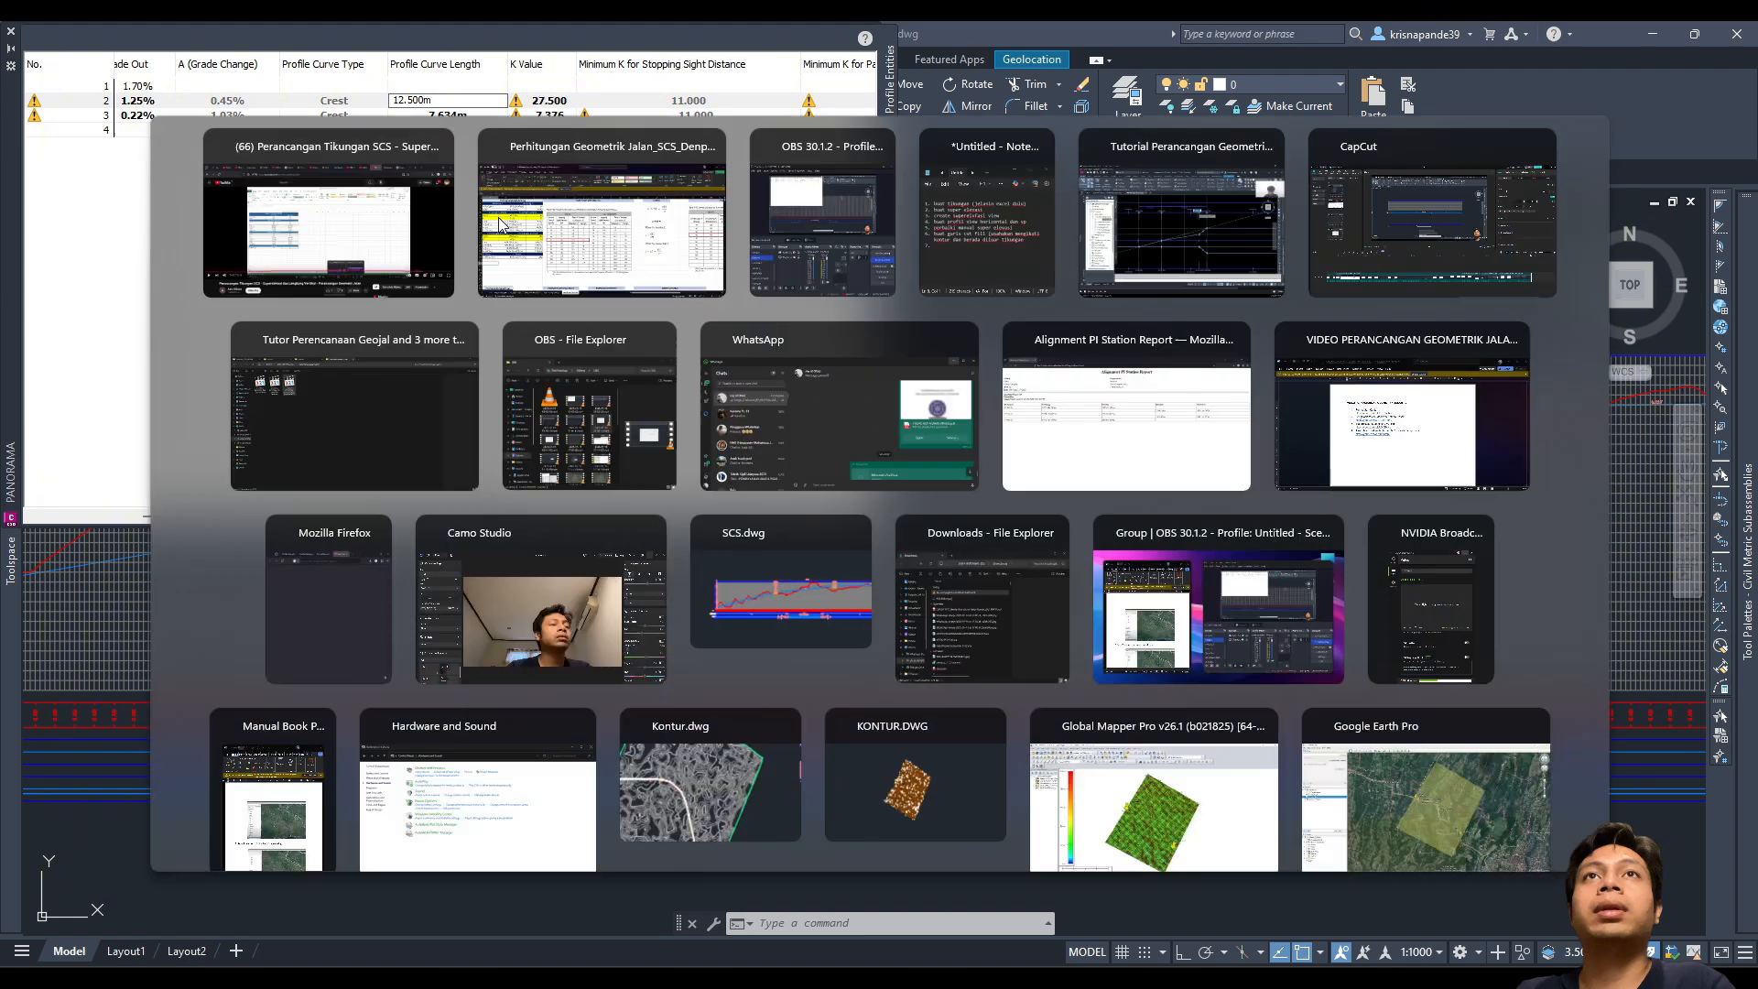
pyautogui.click(511, 233)
pyautogui.hotkey('alt', 'Tab')
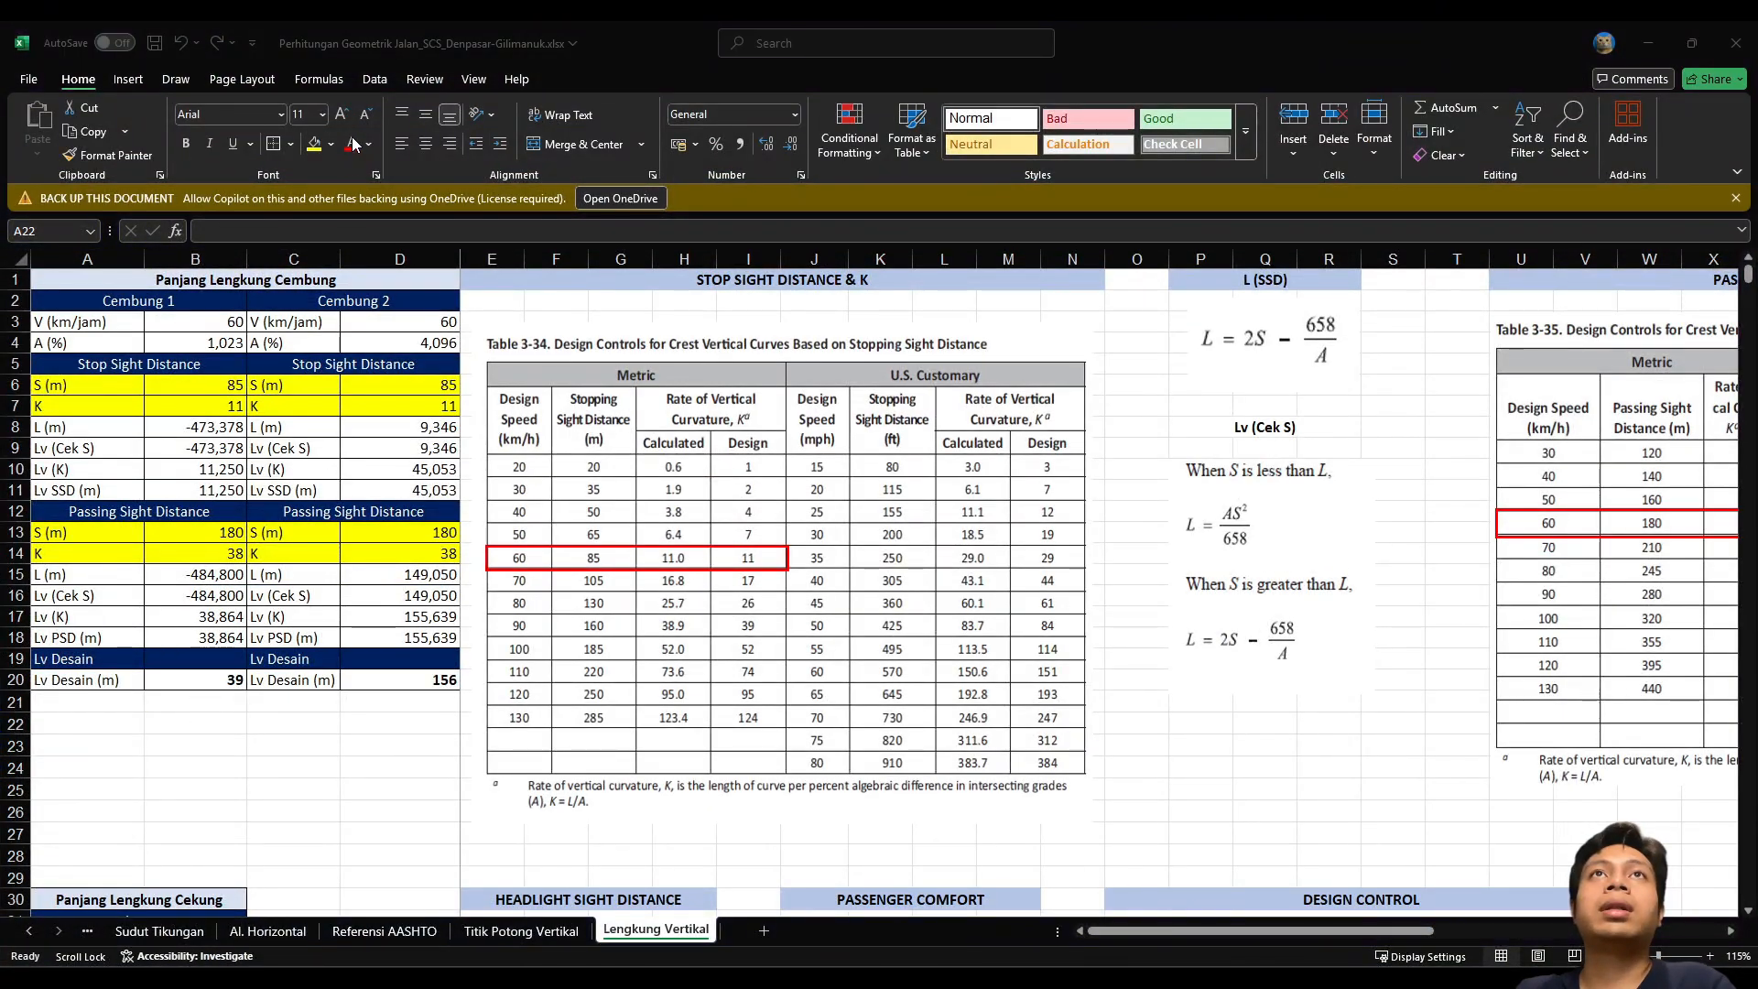
pyautogui.hotkey('alt', 'Tab')
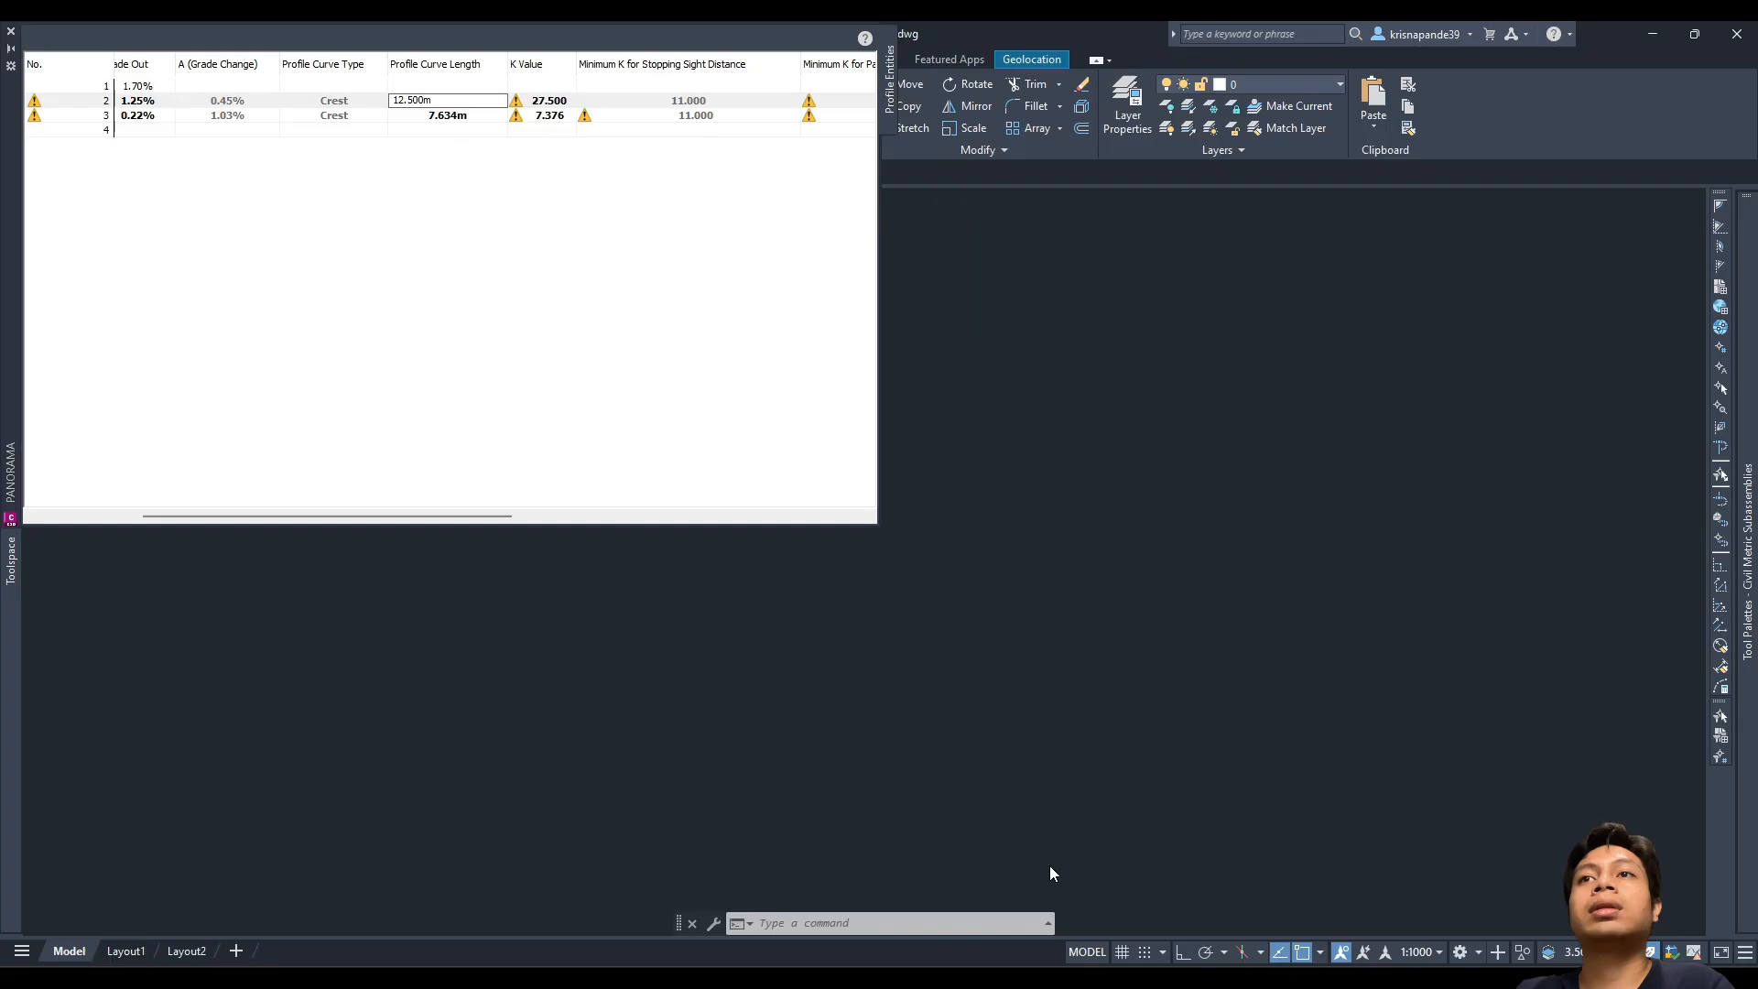
# Step: Enter crest curve lengths 39 m and 156 m, then close the Panorama table
pyautogui.click(443, 101)
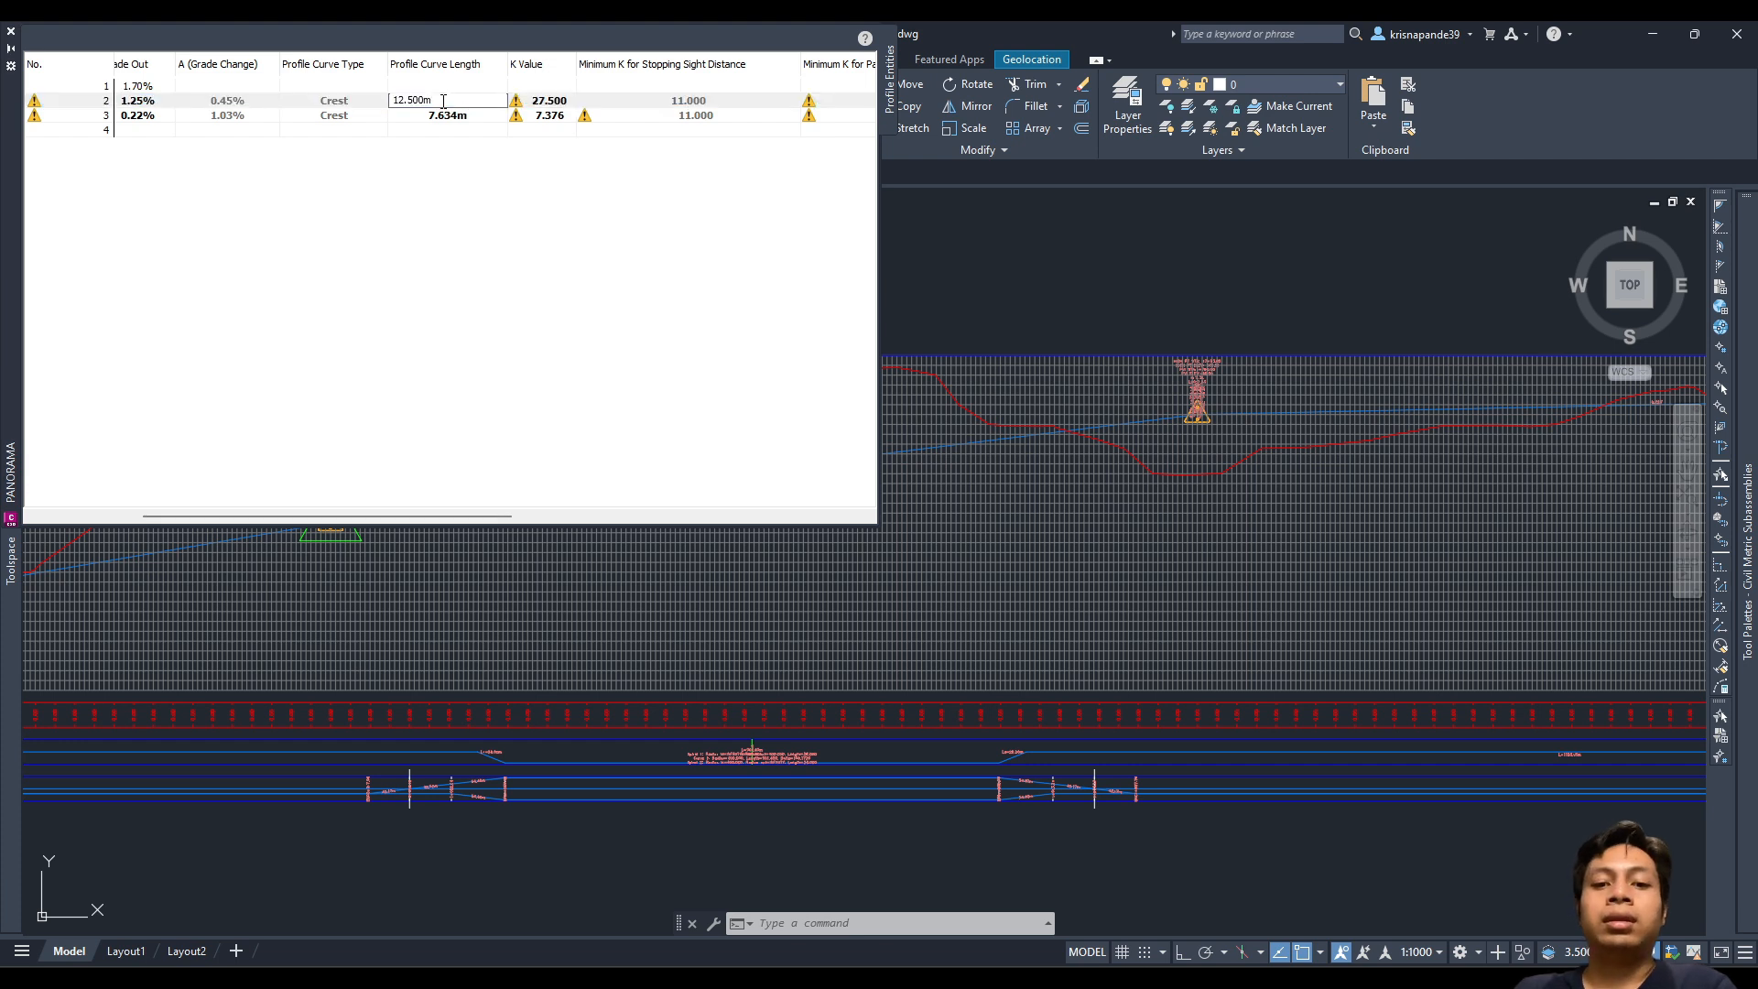
pyautogui.doubleClick(443, 100)
pyautogui.write('39')
pyautogui.press('Return')
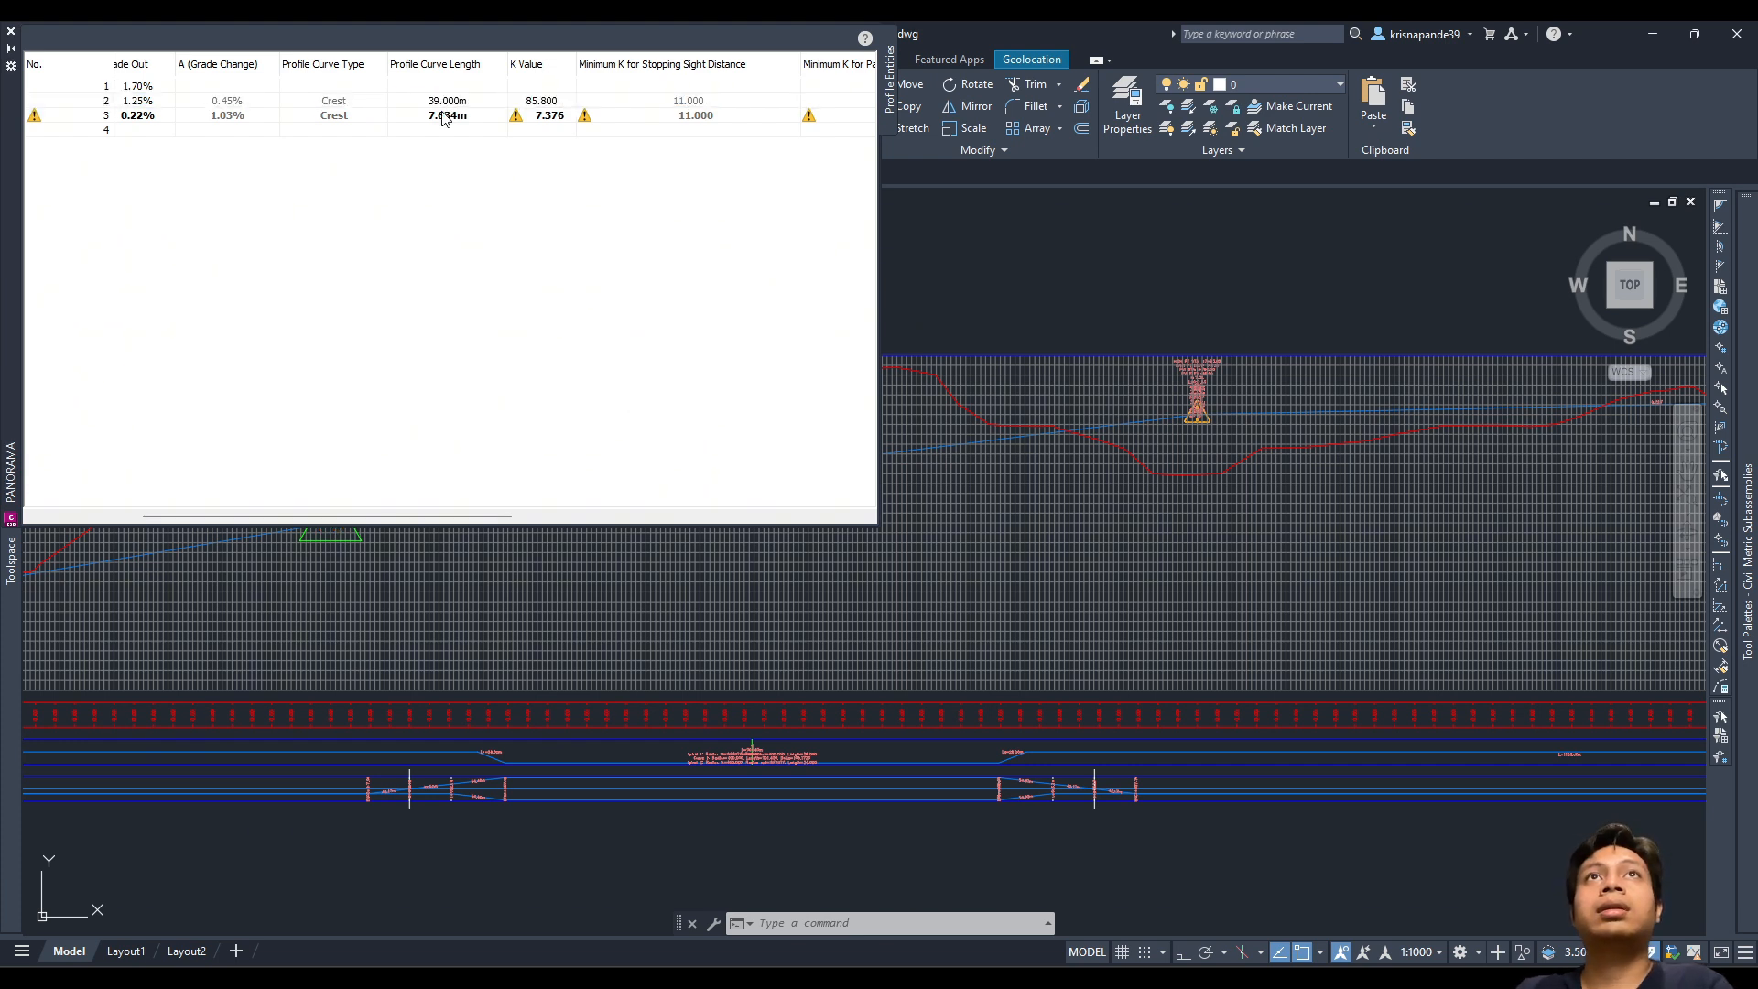
pyautogui.doubleClick(444, 116)
pyautogui.write('156')
pyautogui.press('Return')
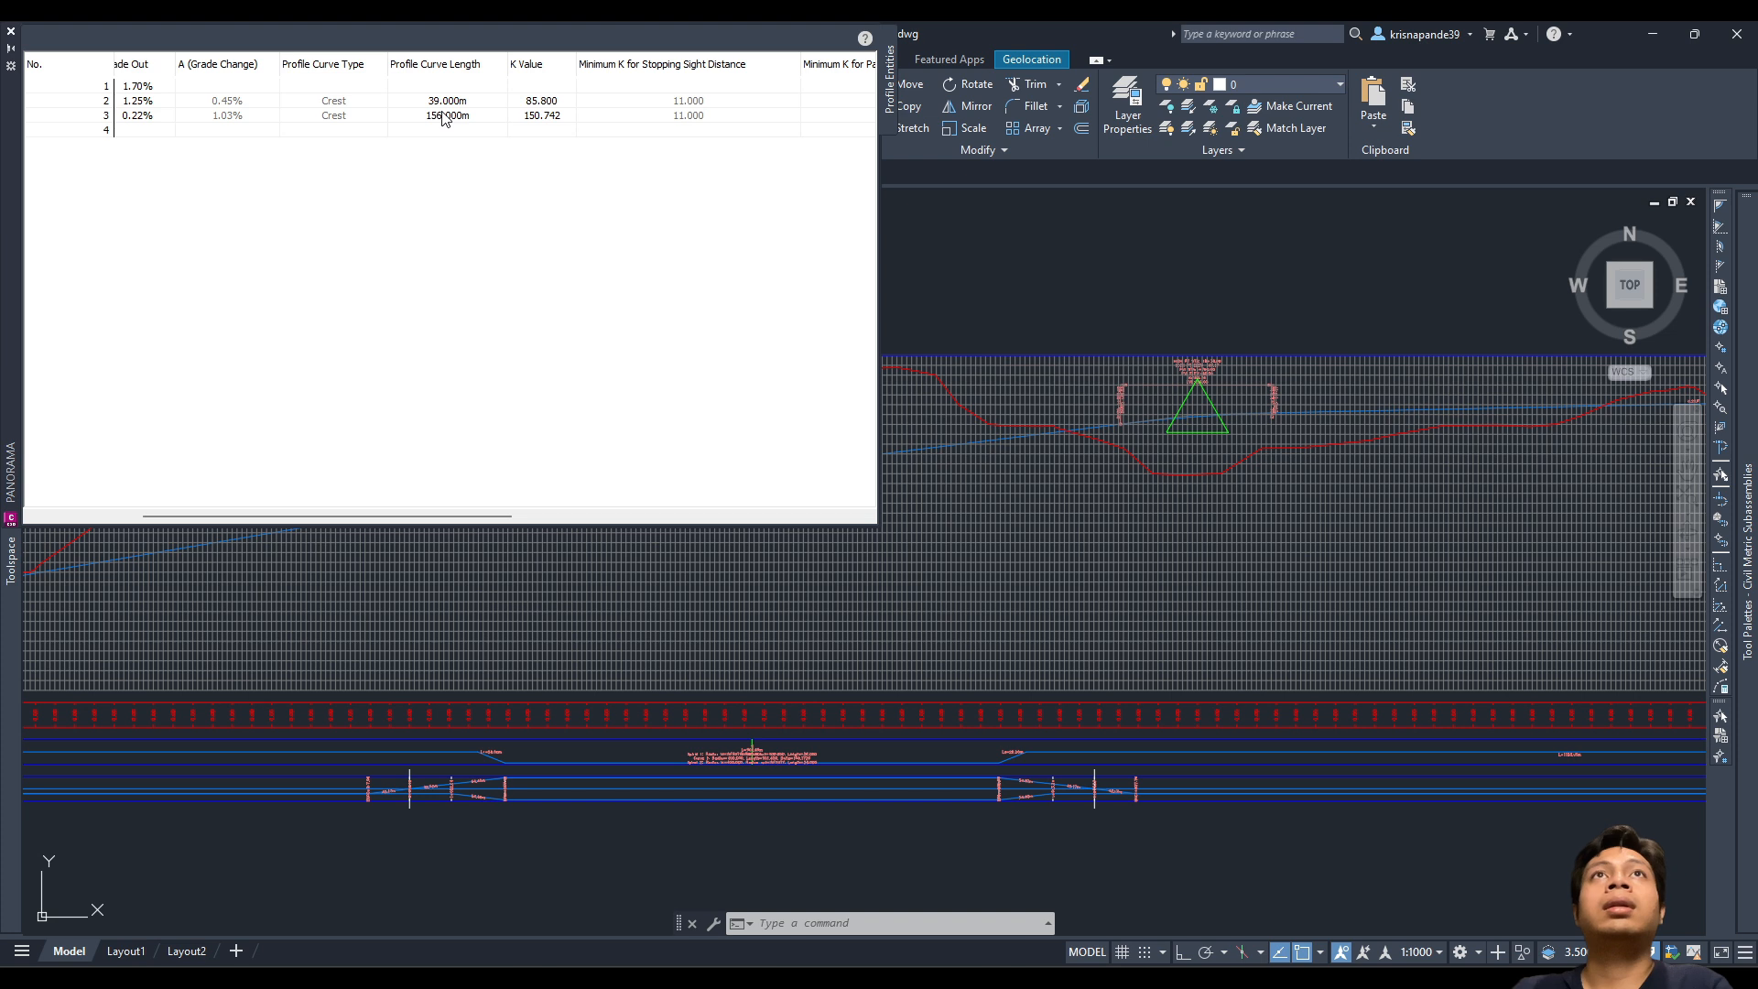
pyautogui.moveTo(306, 518); pyautogui.dragTo(196, 517)
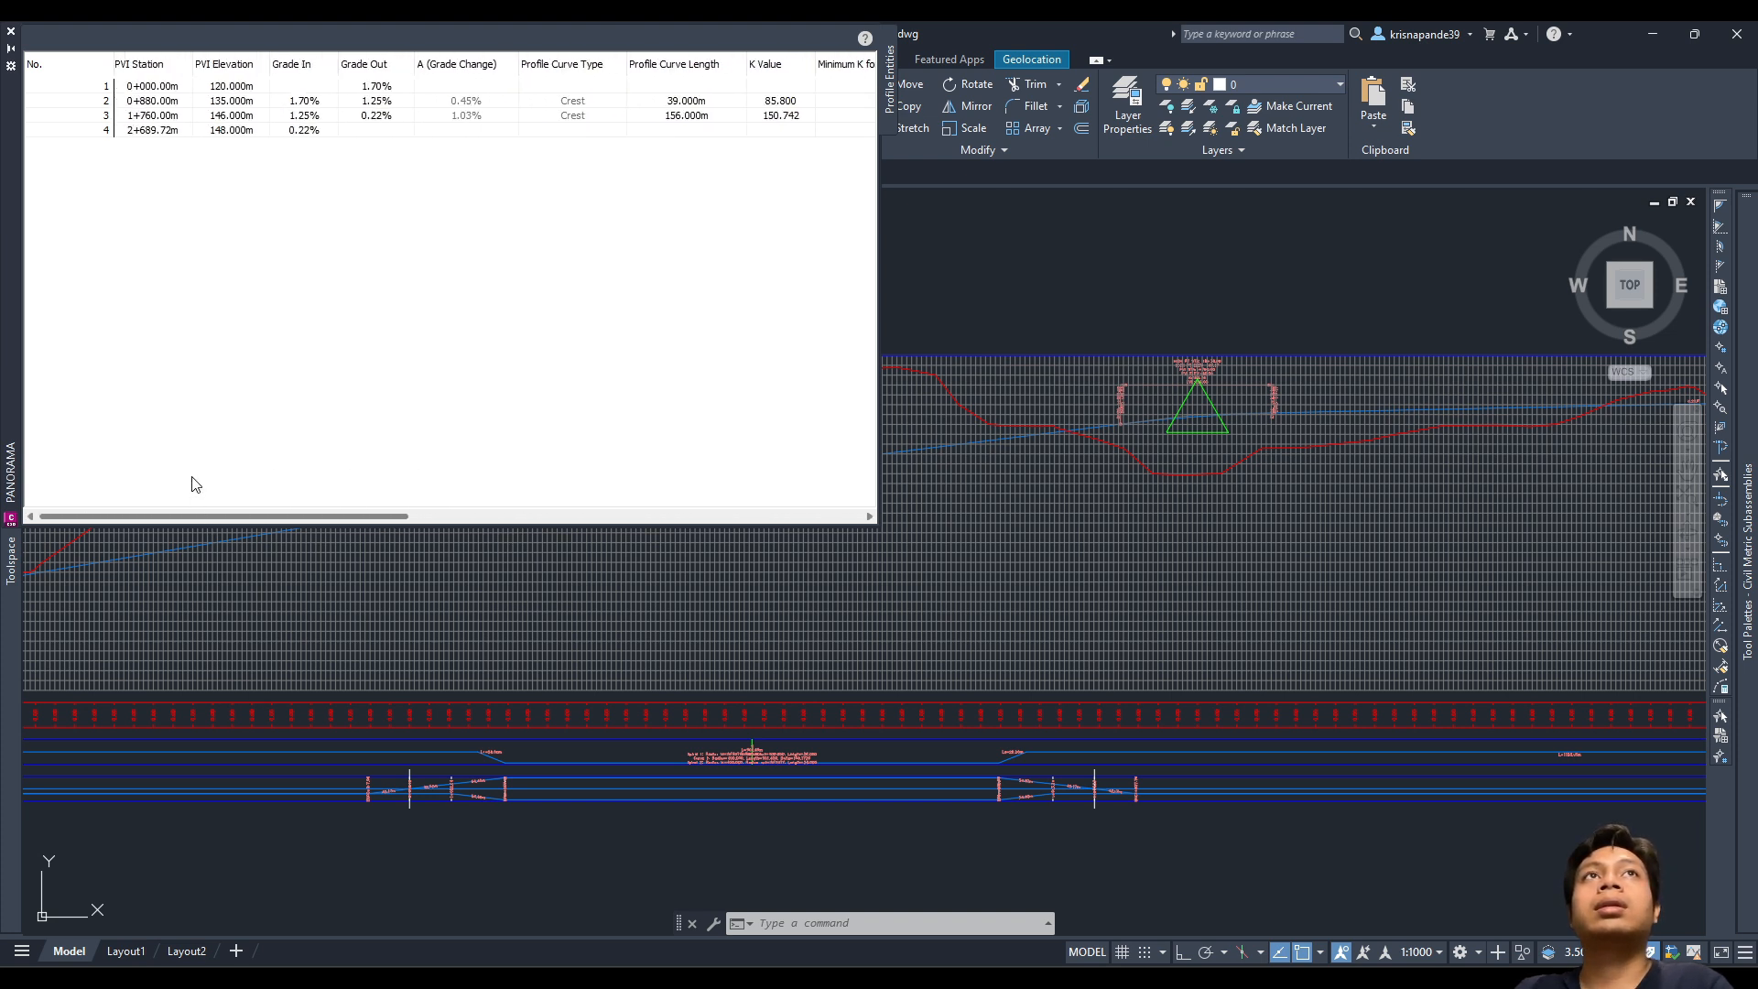
pyautogui.click(11, 31)
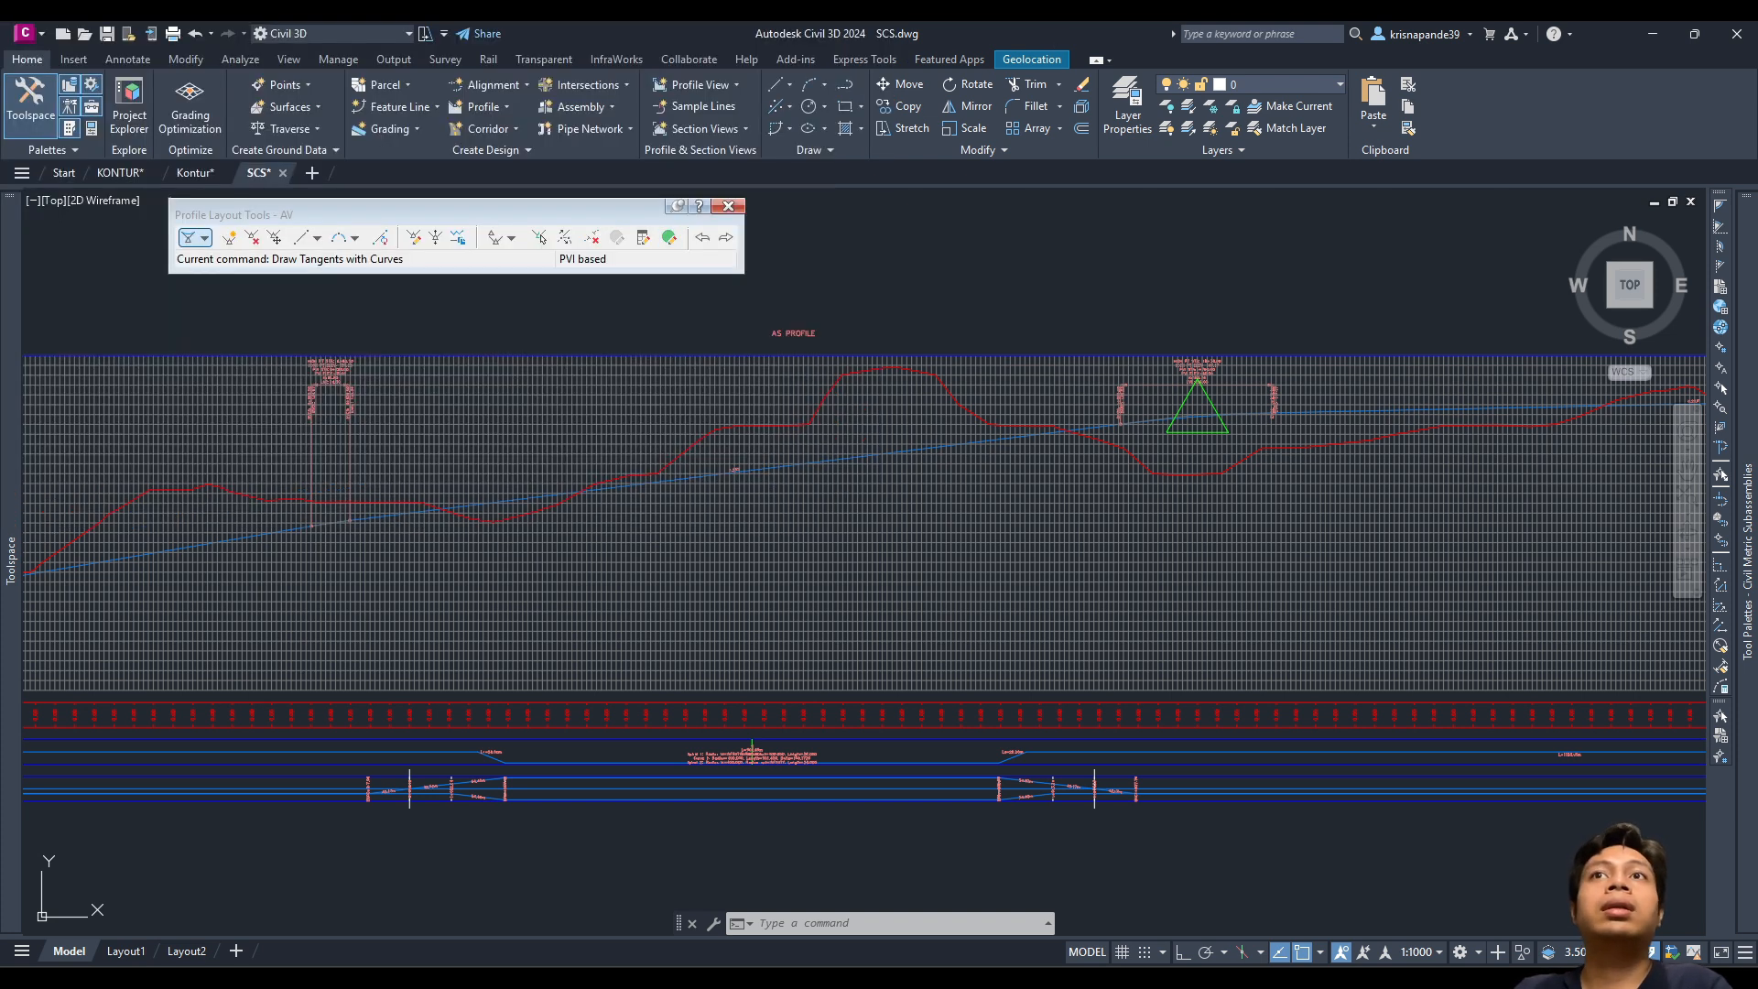
# Step: Close the Profile Layout Tools and pan to the ASSEMBLY frame
pyautogui.click(729, 205)
pyautogui.scroll(-4, 853, 581)
pyautogui.scroll(-5, 853, 580)
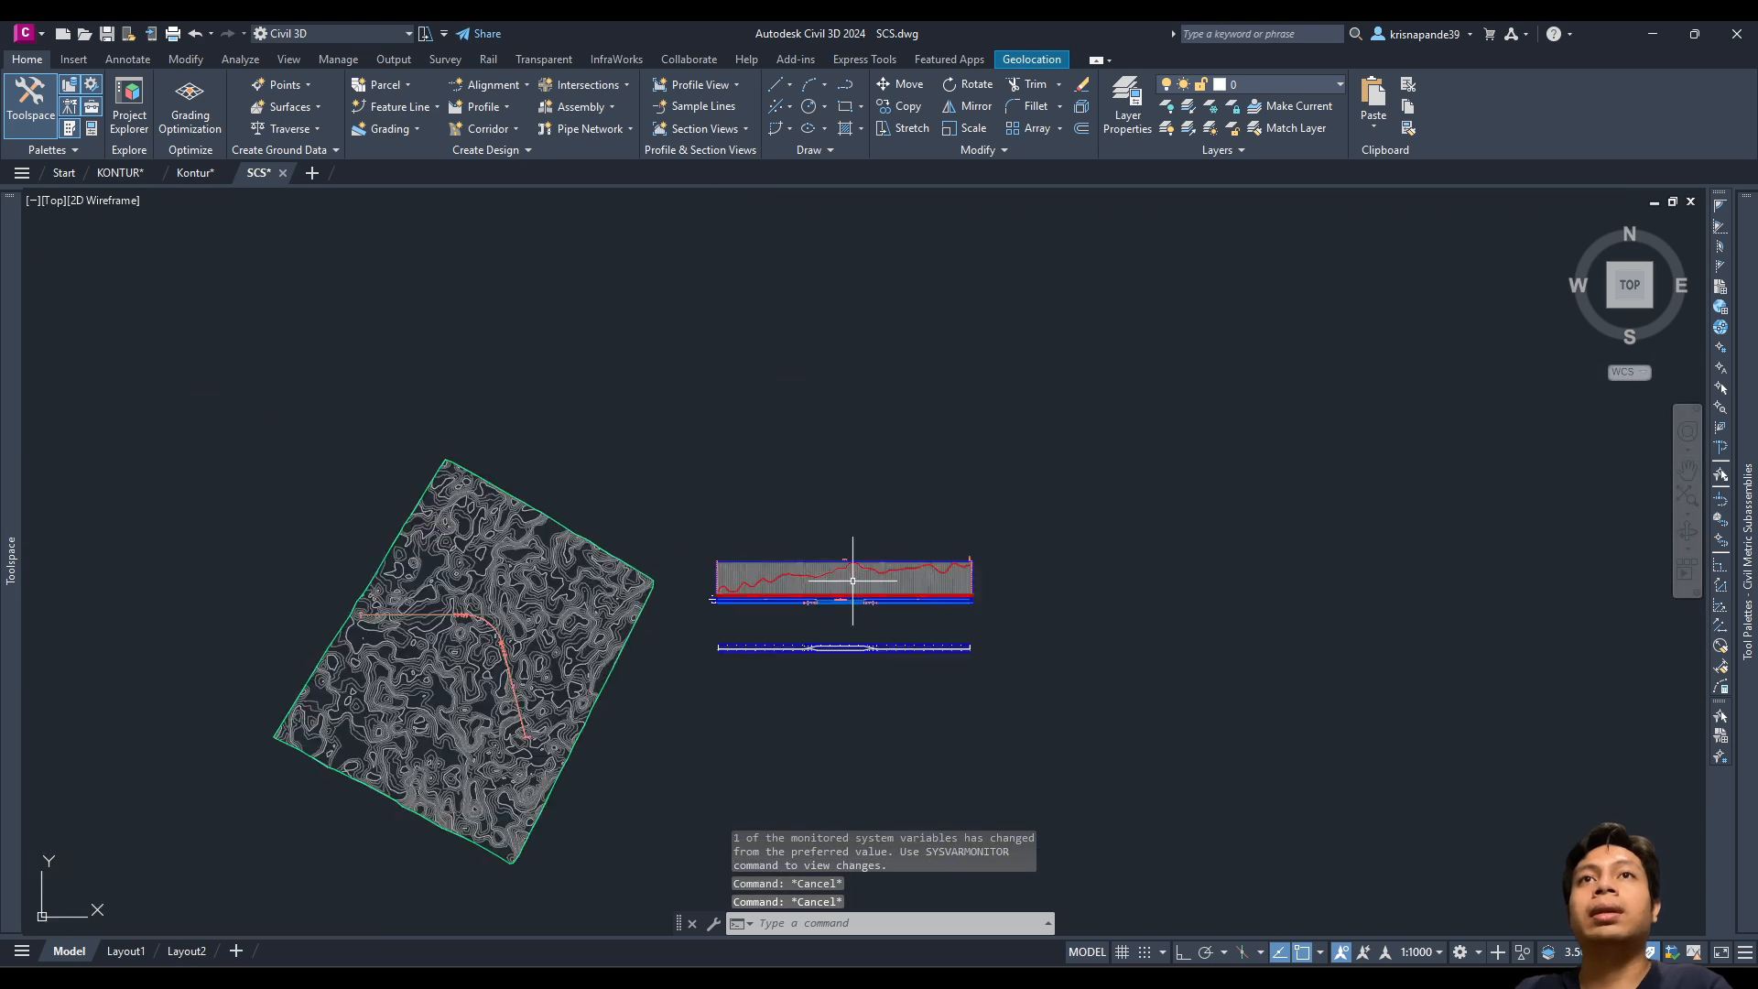
pyautogui.scroll(2, 848, 581)
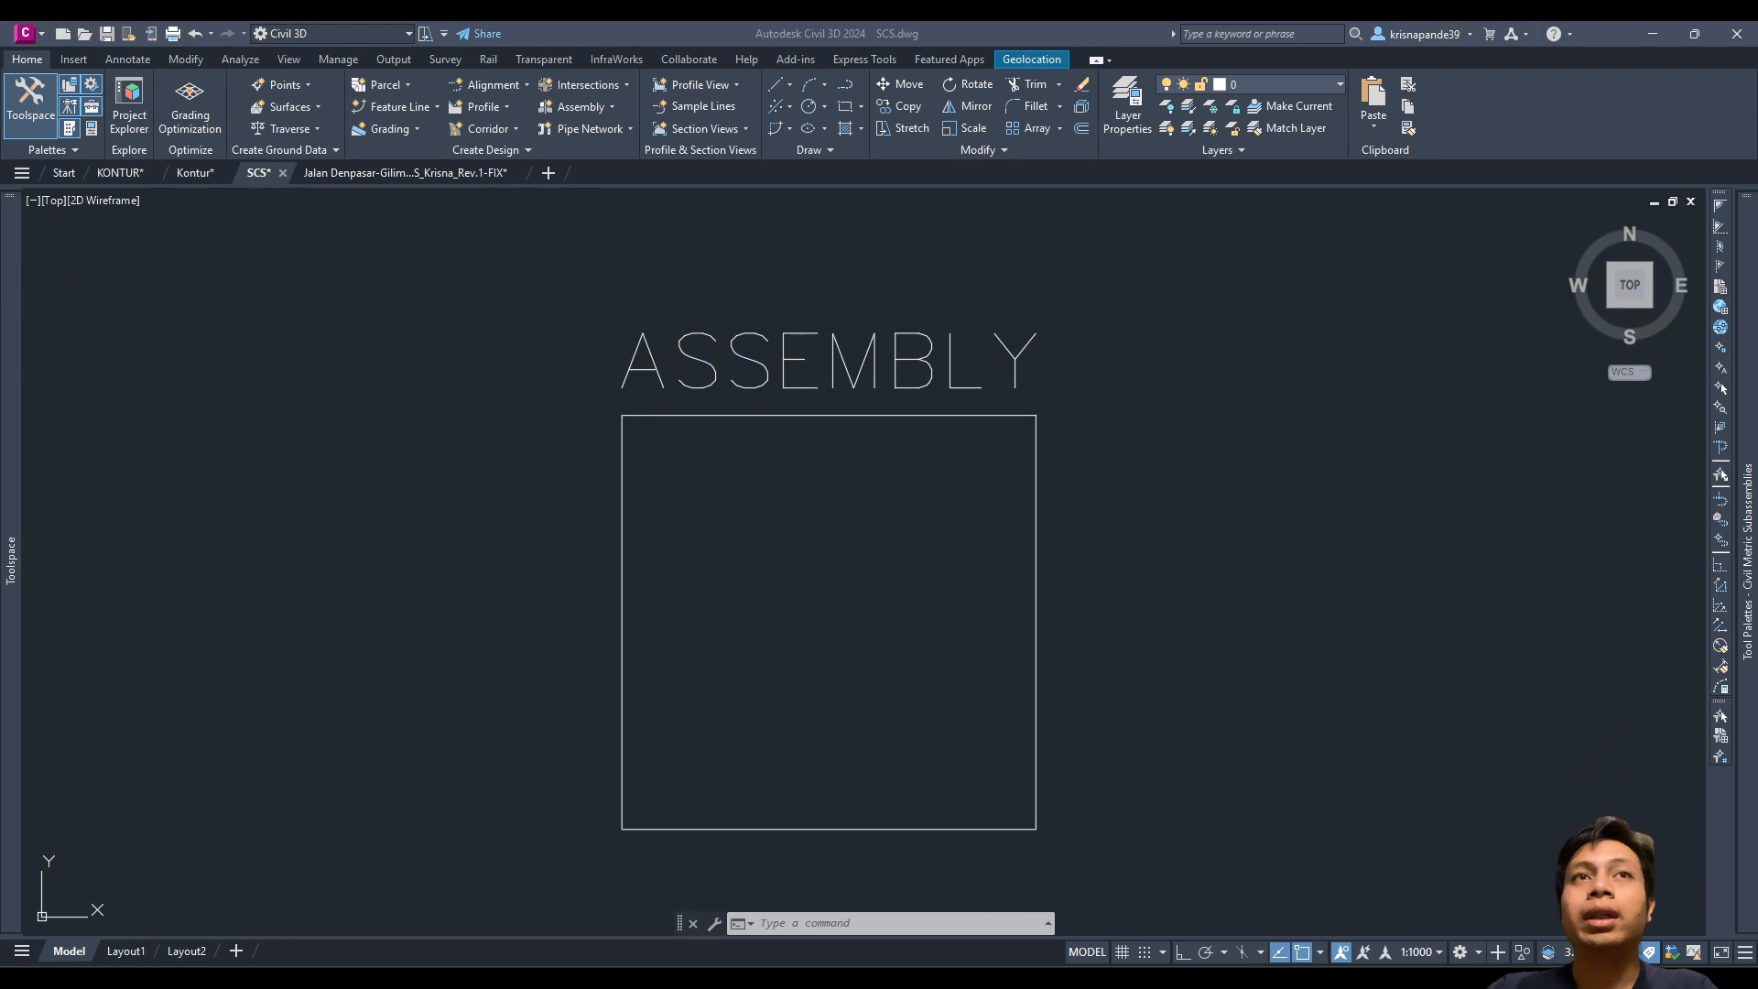
pyautogui.scroll(-5, 737, 459)
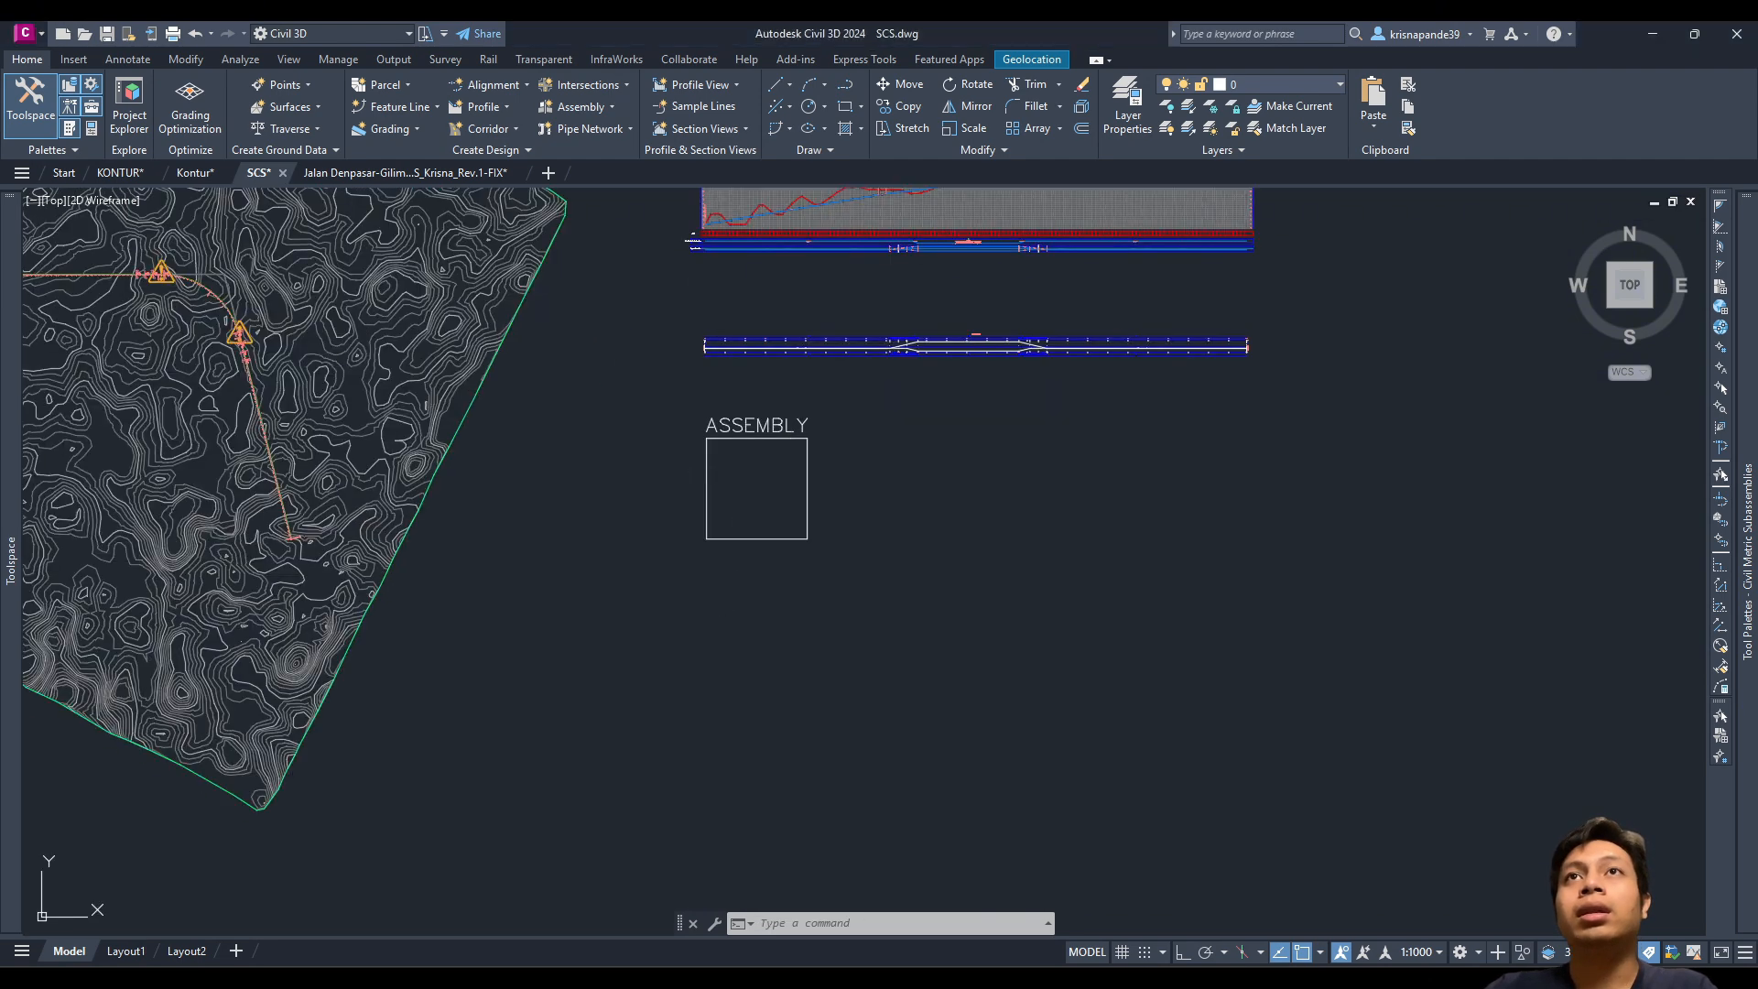
pyautogui.moveTo(762, 371)
pyautogui.mouseDown(button='middle')
pyautogui.moveTo(783, 529)
pyautogui.moveTo(799, 531)
pyautogui.mouseUp(button='middle')
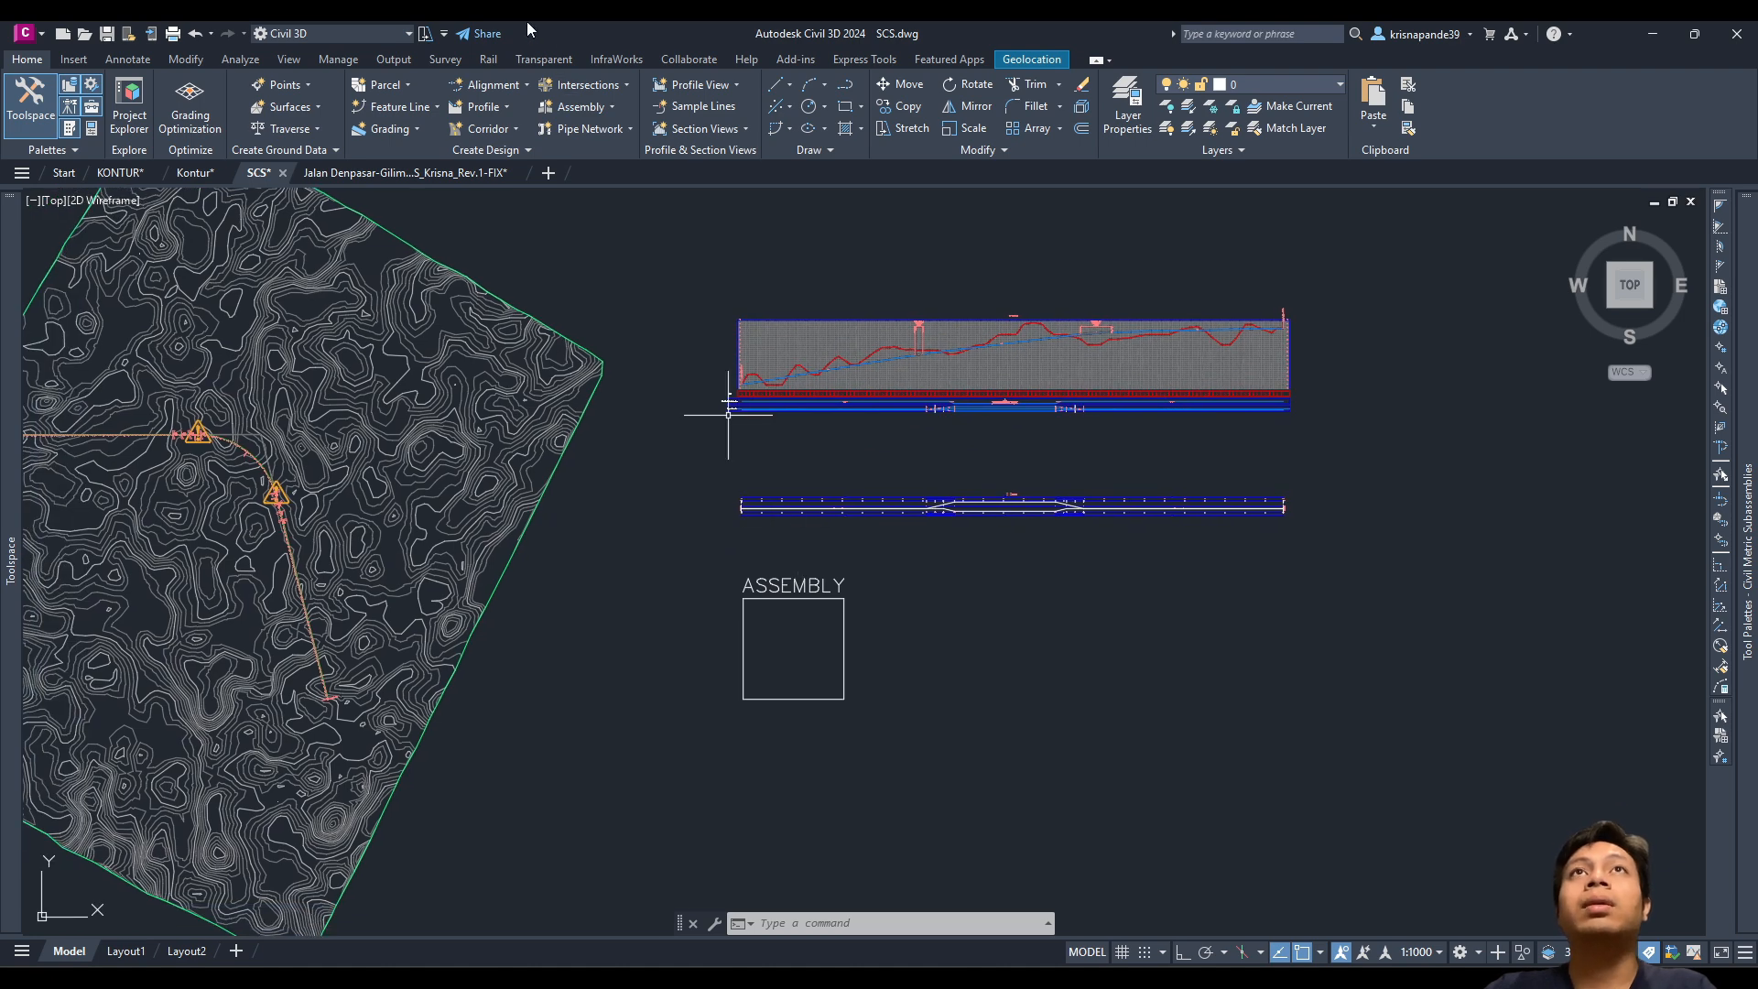
# Step: Create an Undivided Crowned Road assembly named ASSEMBLY, baseline placed inside the frame
pyautogui.click(579, 107)
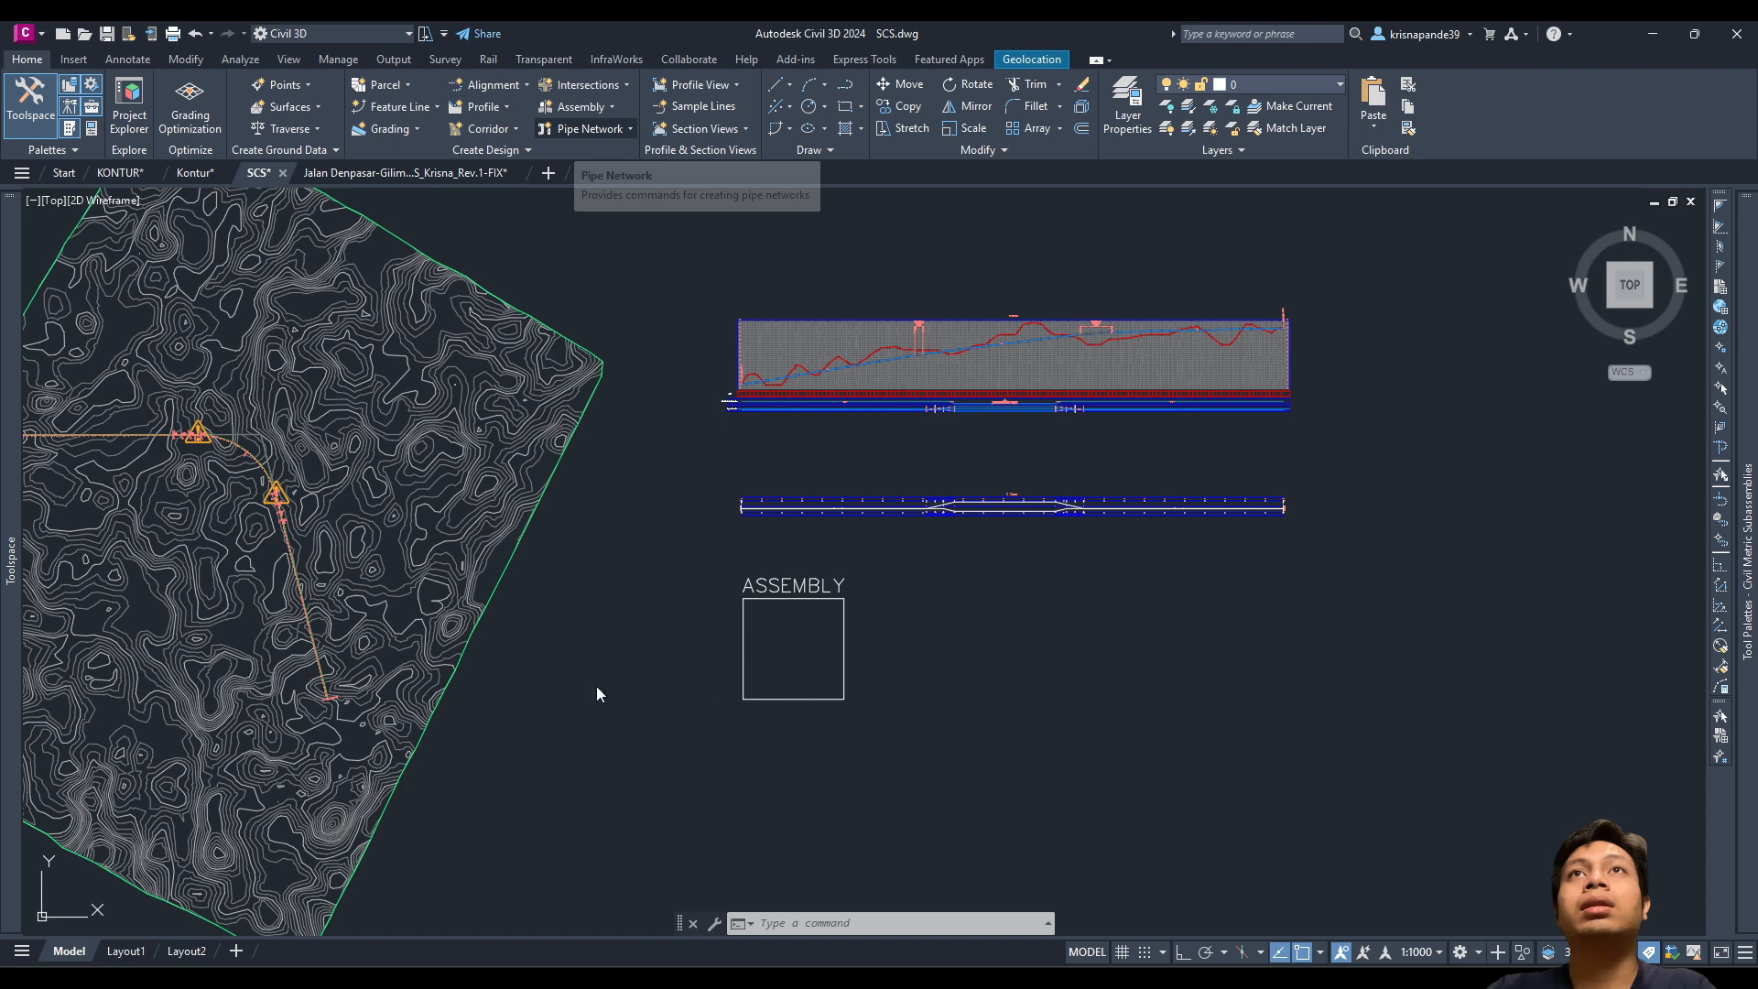
pyautogui.click(580, 106)
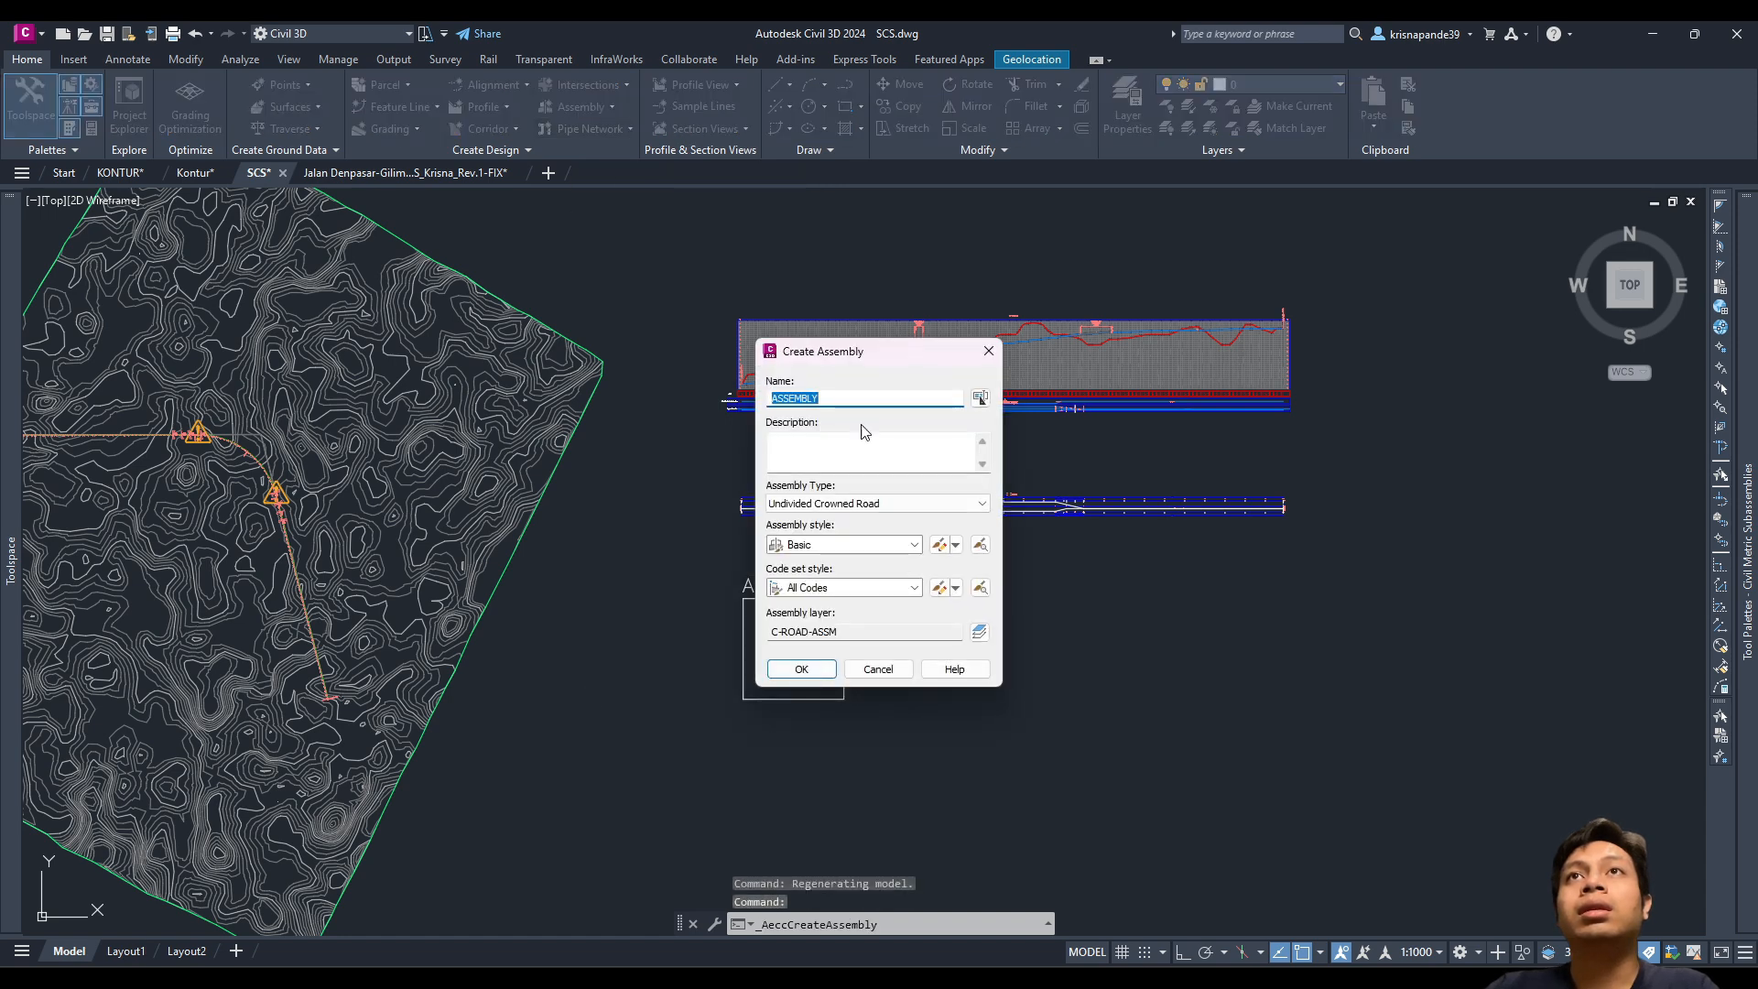
pyautogui.click(840, 506)
pyautogui.click(840, 505)
pyautogui.click(841, 505)
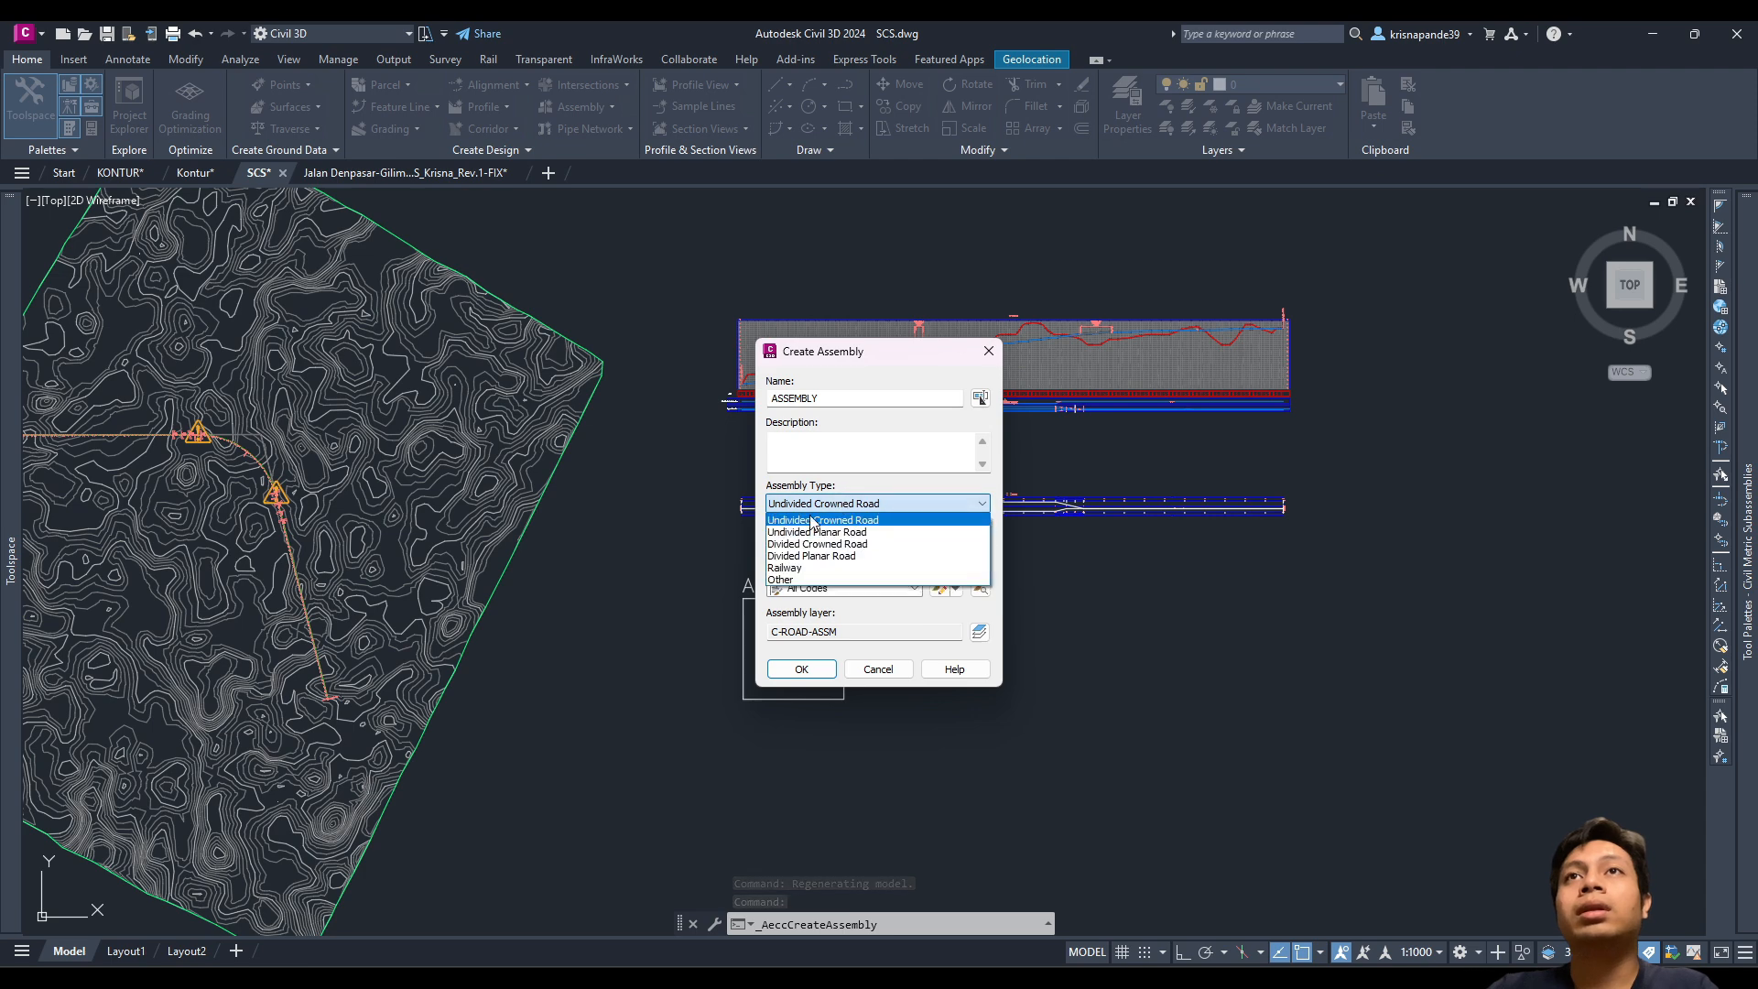
pyautogui.click(889, 523)
pyautogui.click(800, 668)
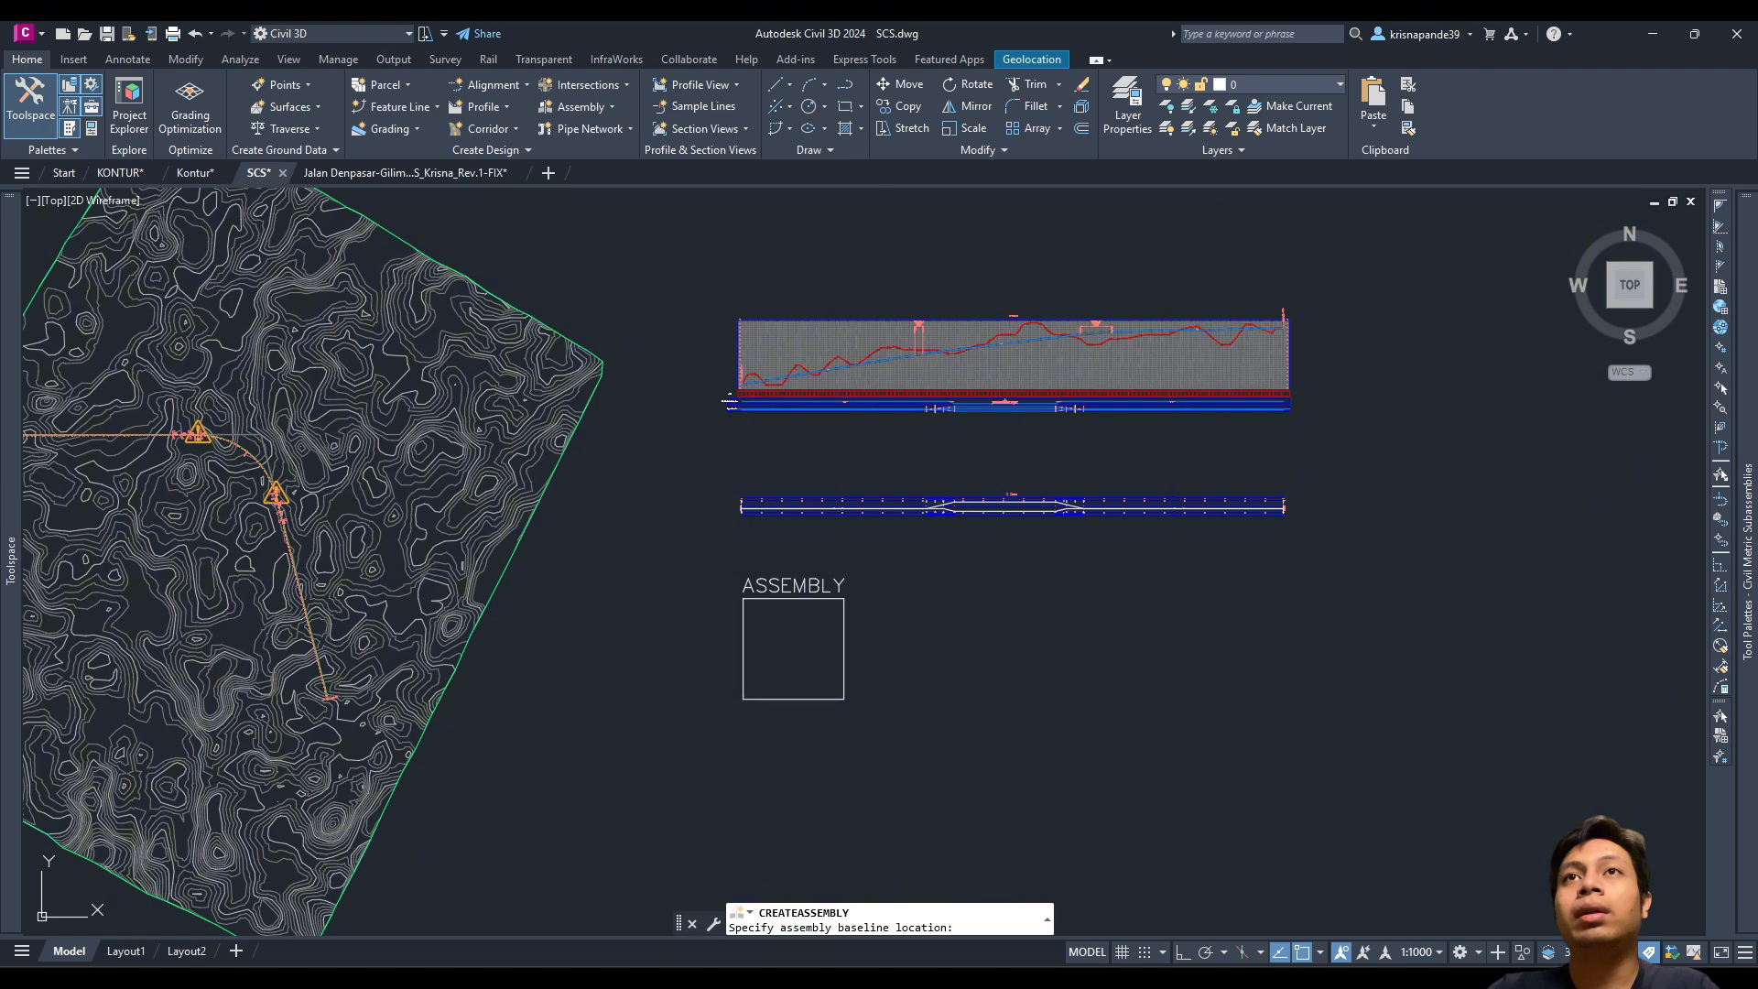
pyautogui.scroll(4, 787, 664)
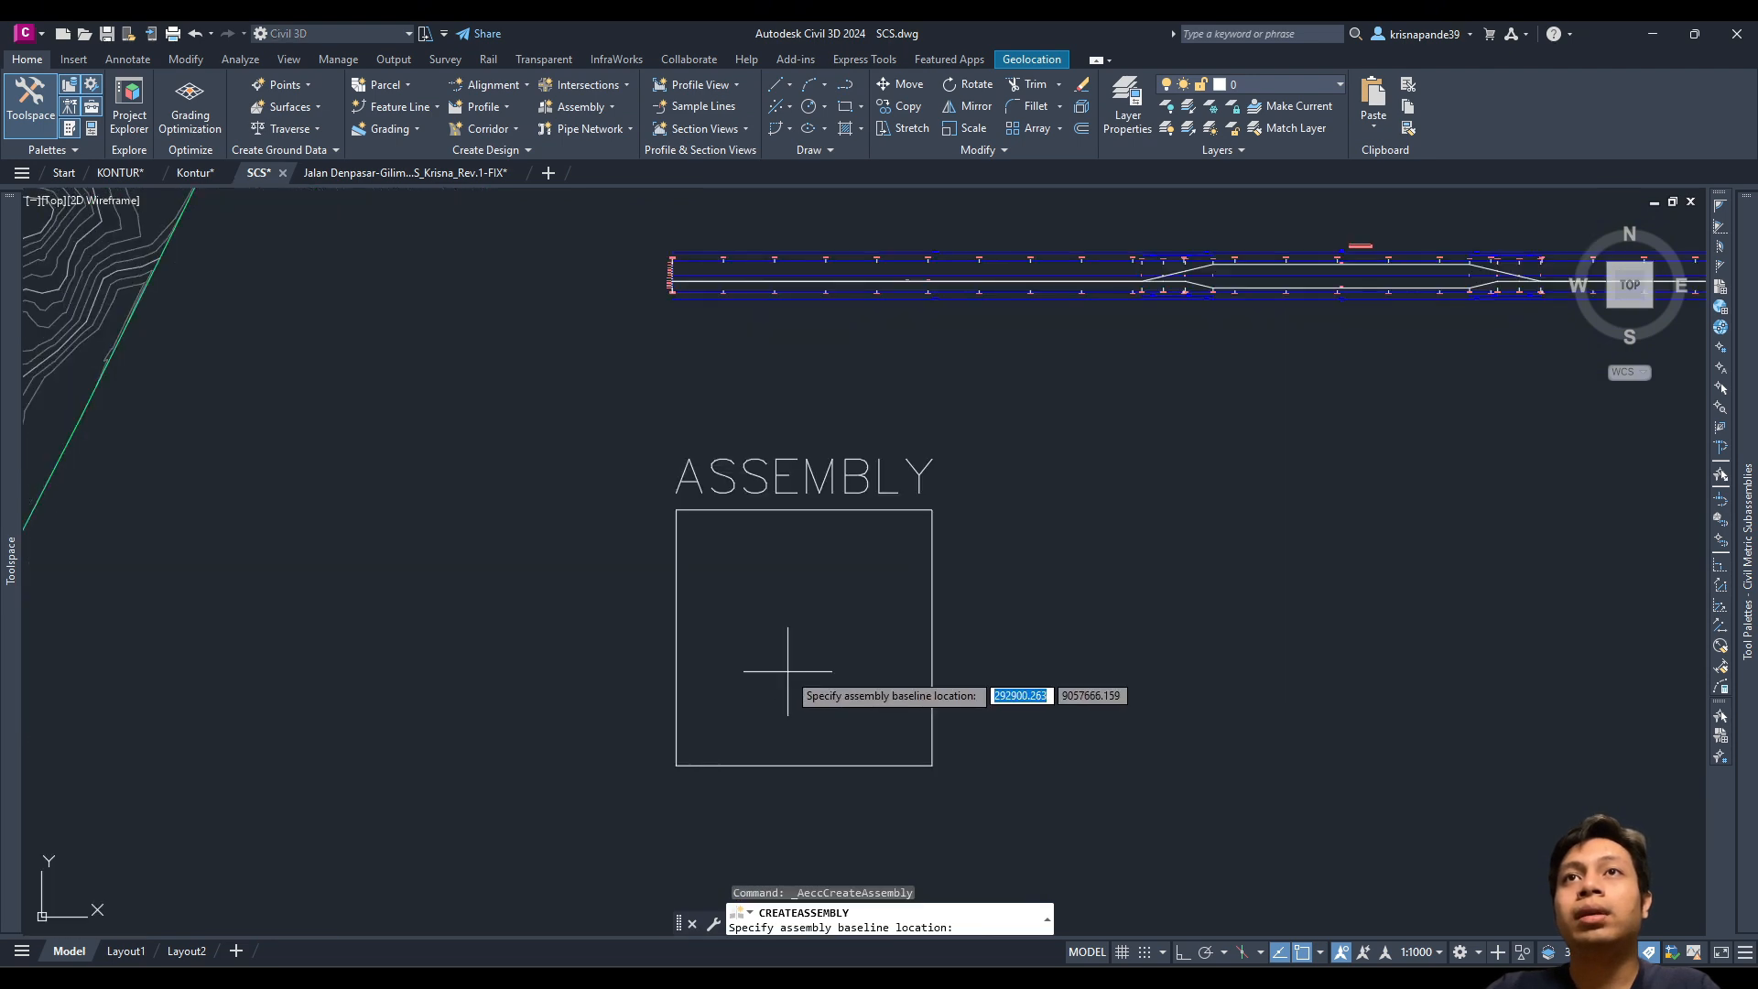
pyautogui.click(806, 625)
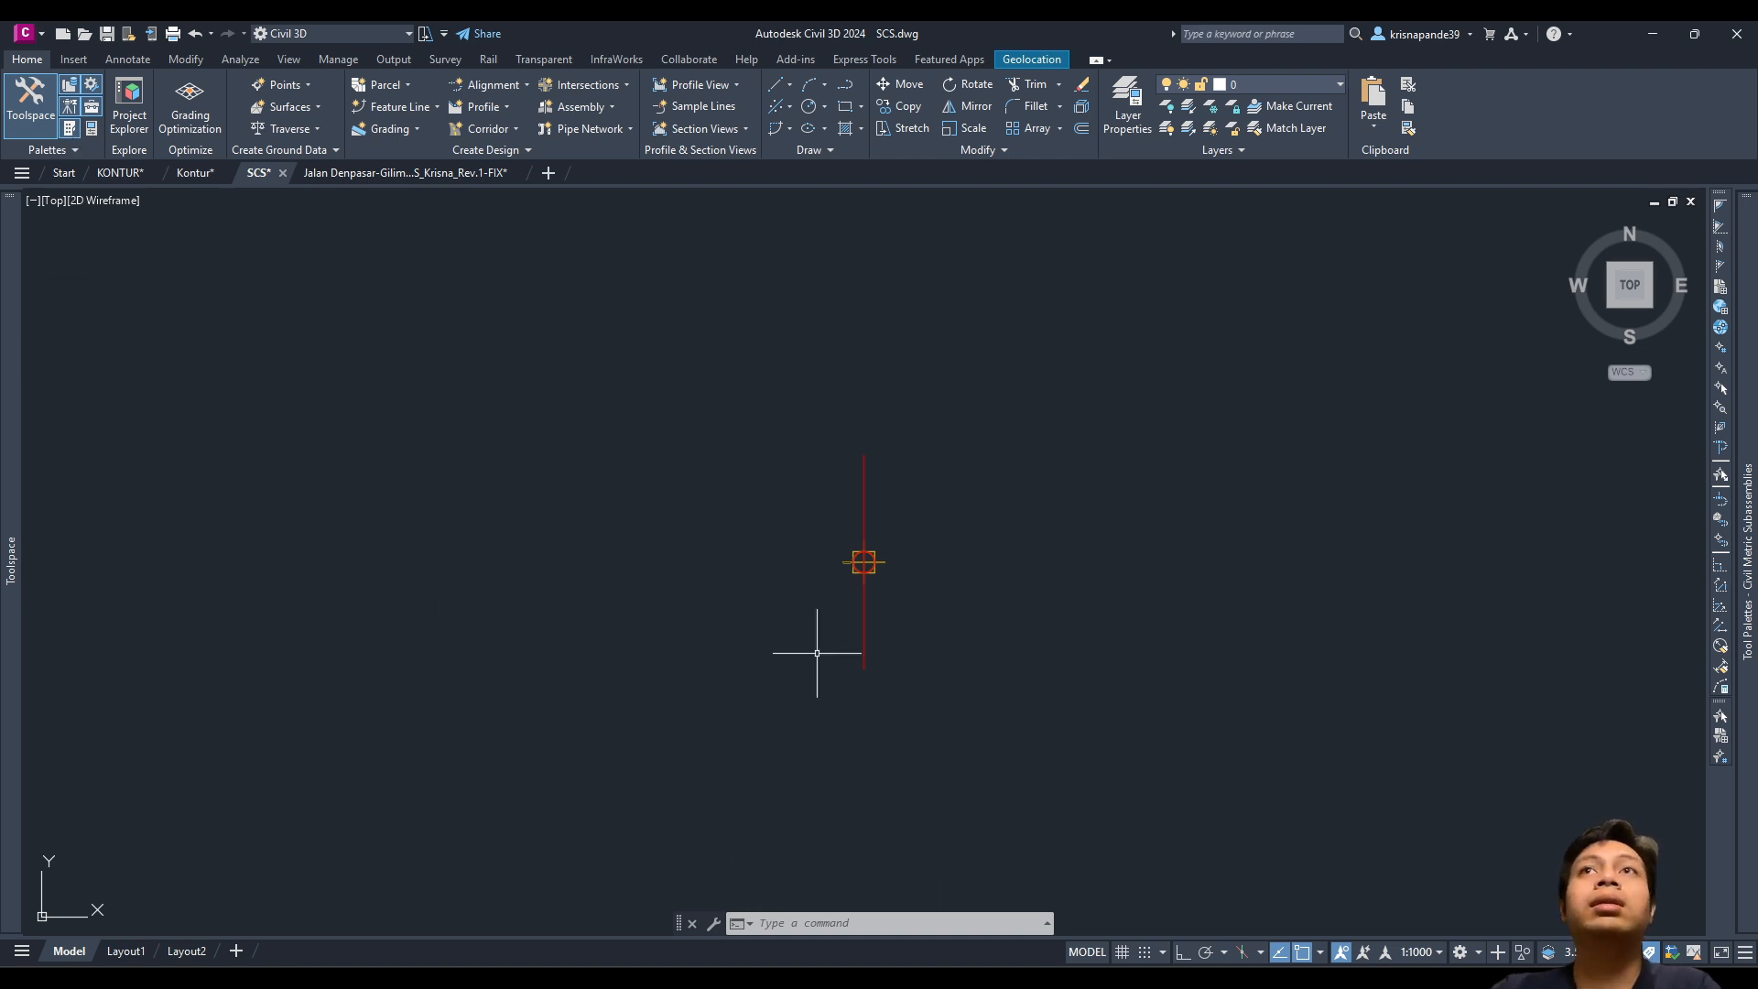
# Step: Open the Tool Palettes, frame the assembly baseline, and show the Metric Lanes subassemblies
pyautogui.moveTo(1754, 476)
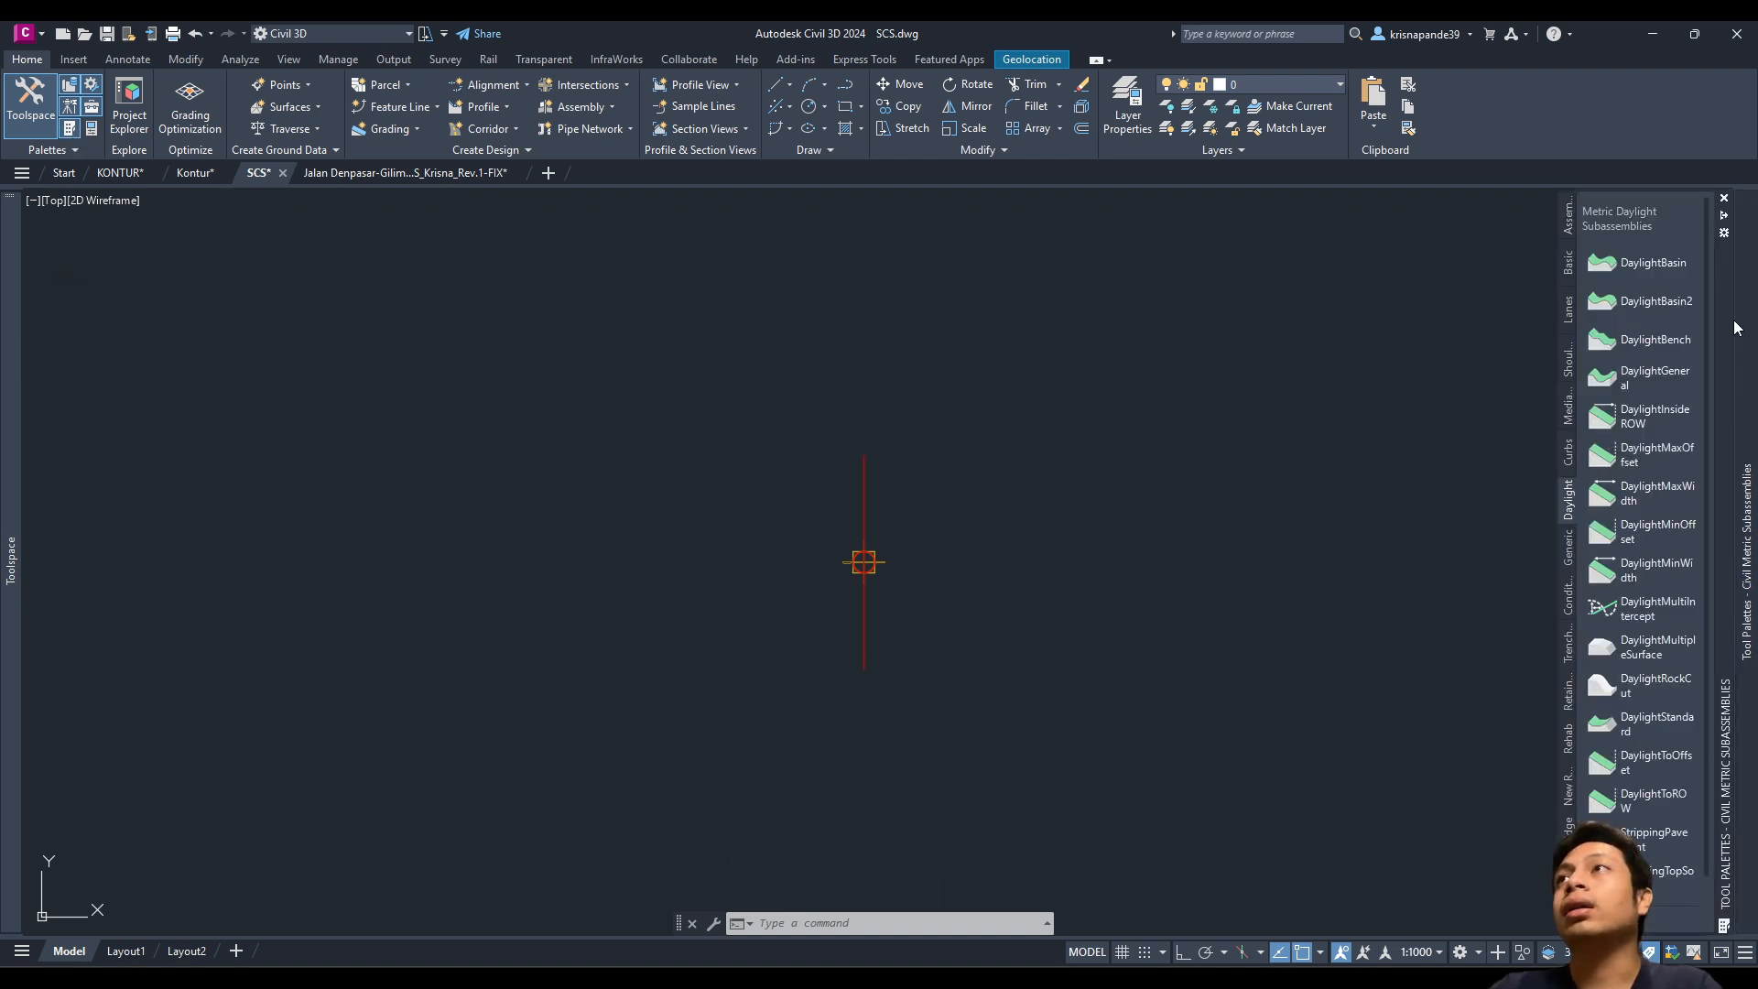
pyautogui.click(73, 135)
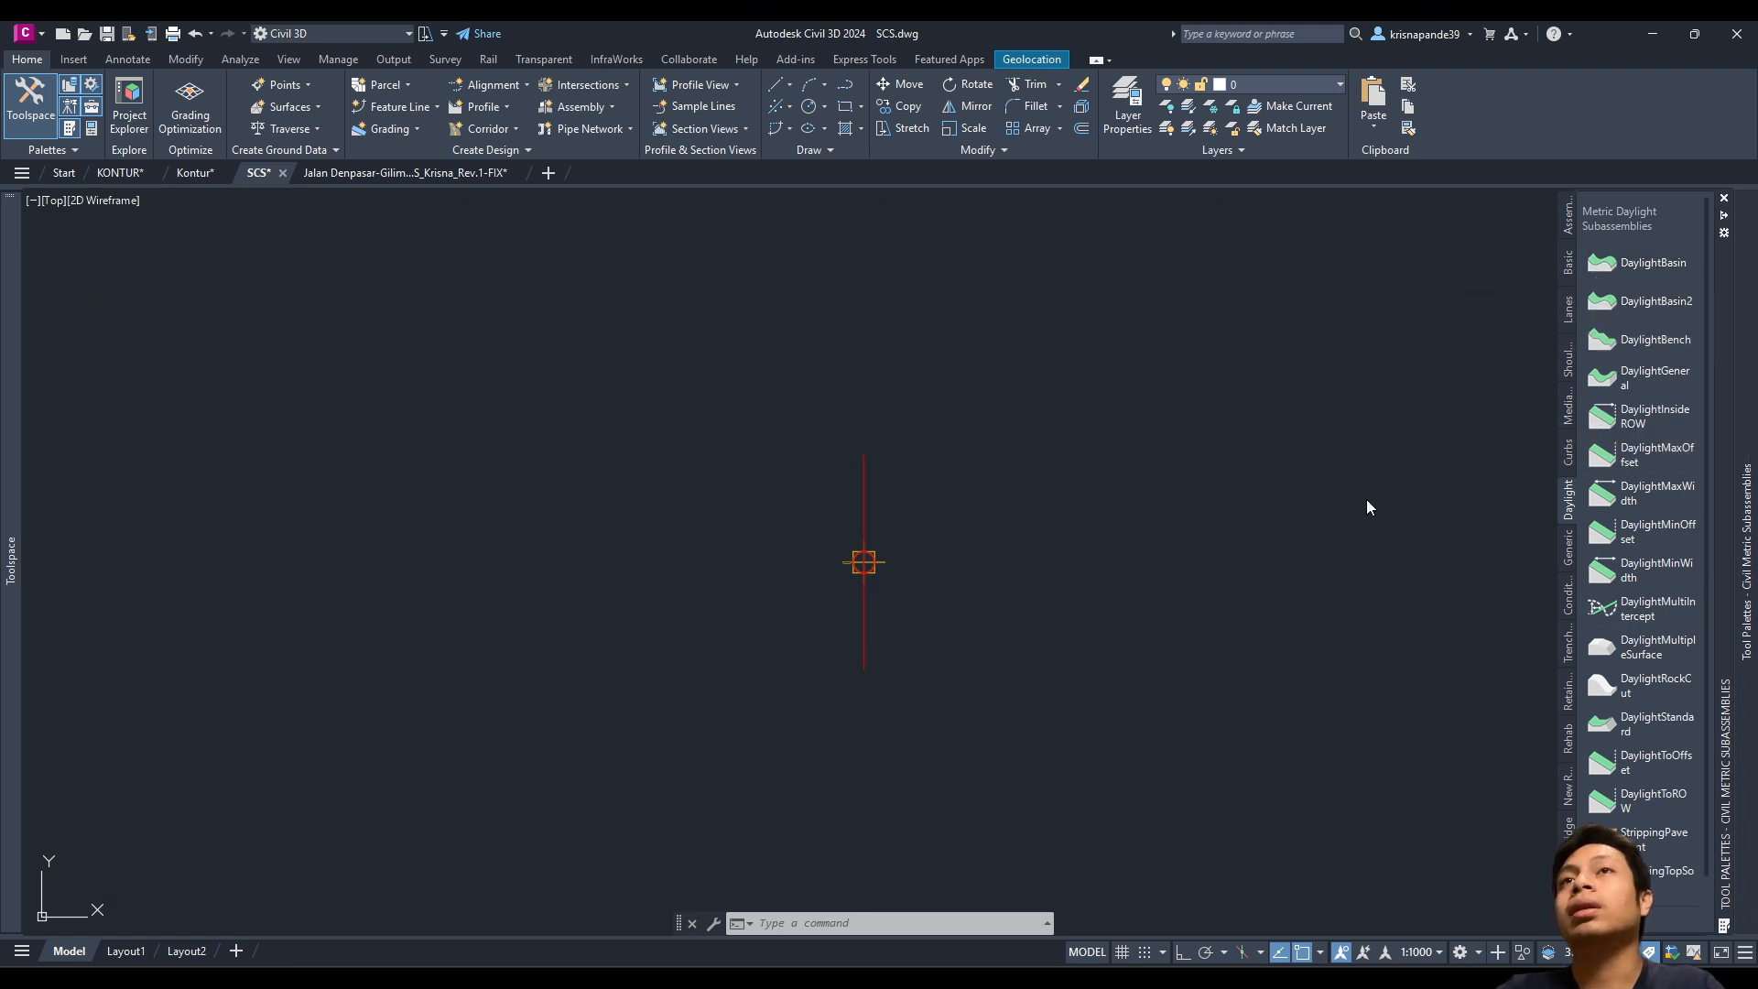
pyautogui.scroll(2, 836, 591)
pyautogui.scroll(3, 946, 581)
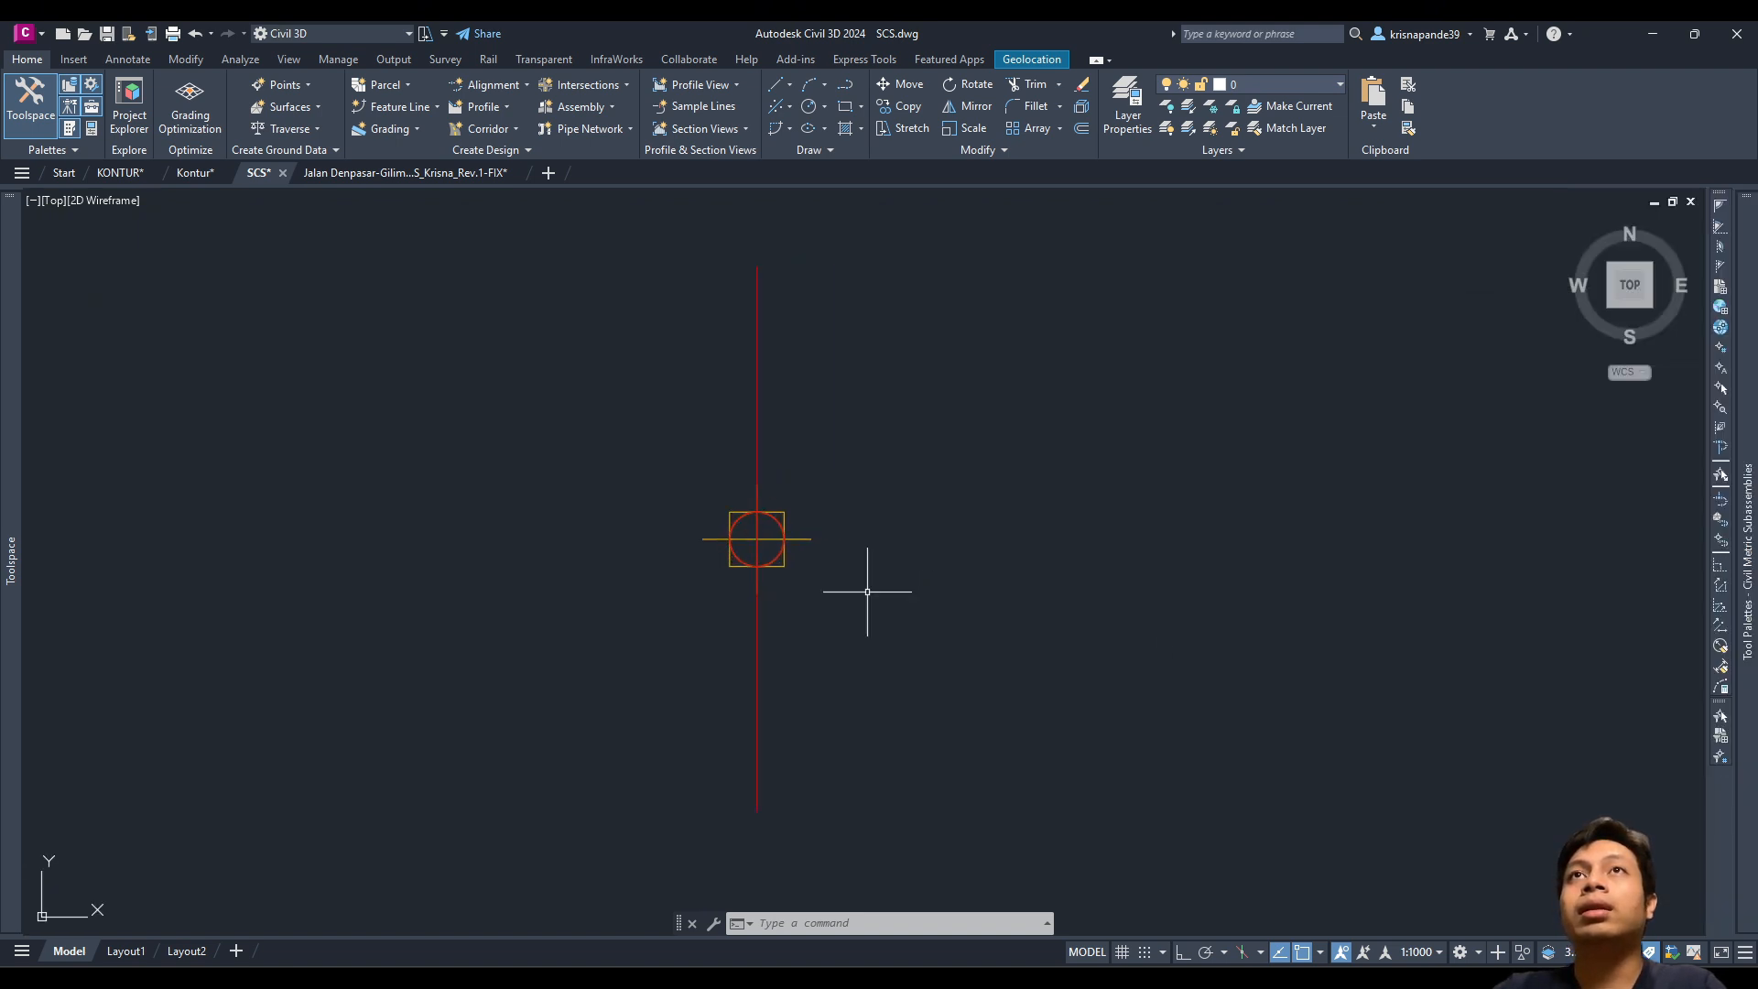
pyautogui.moveTo(773, 581); pyautogui.dragTo(760, 580, button='middle')
pyautogui.scroll(-2, 760, 579)
pyautogui.moveTo(1747, 559)
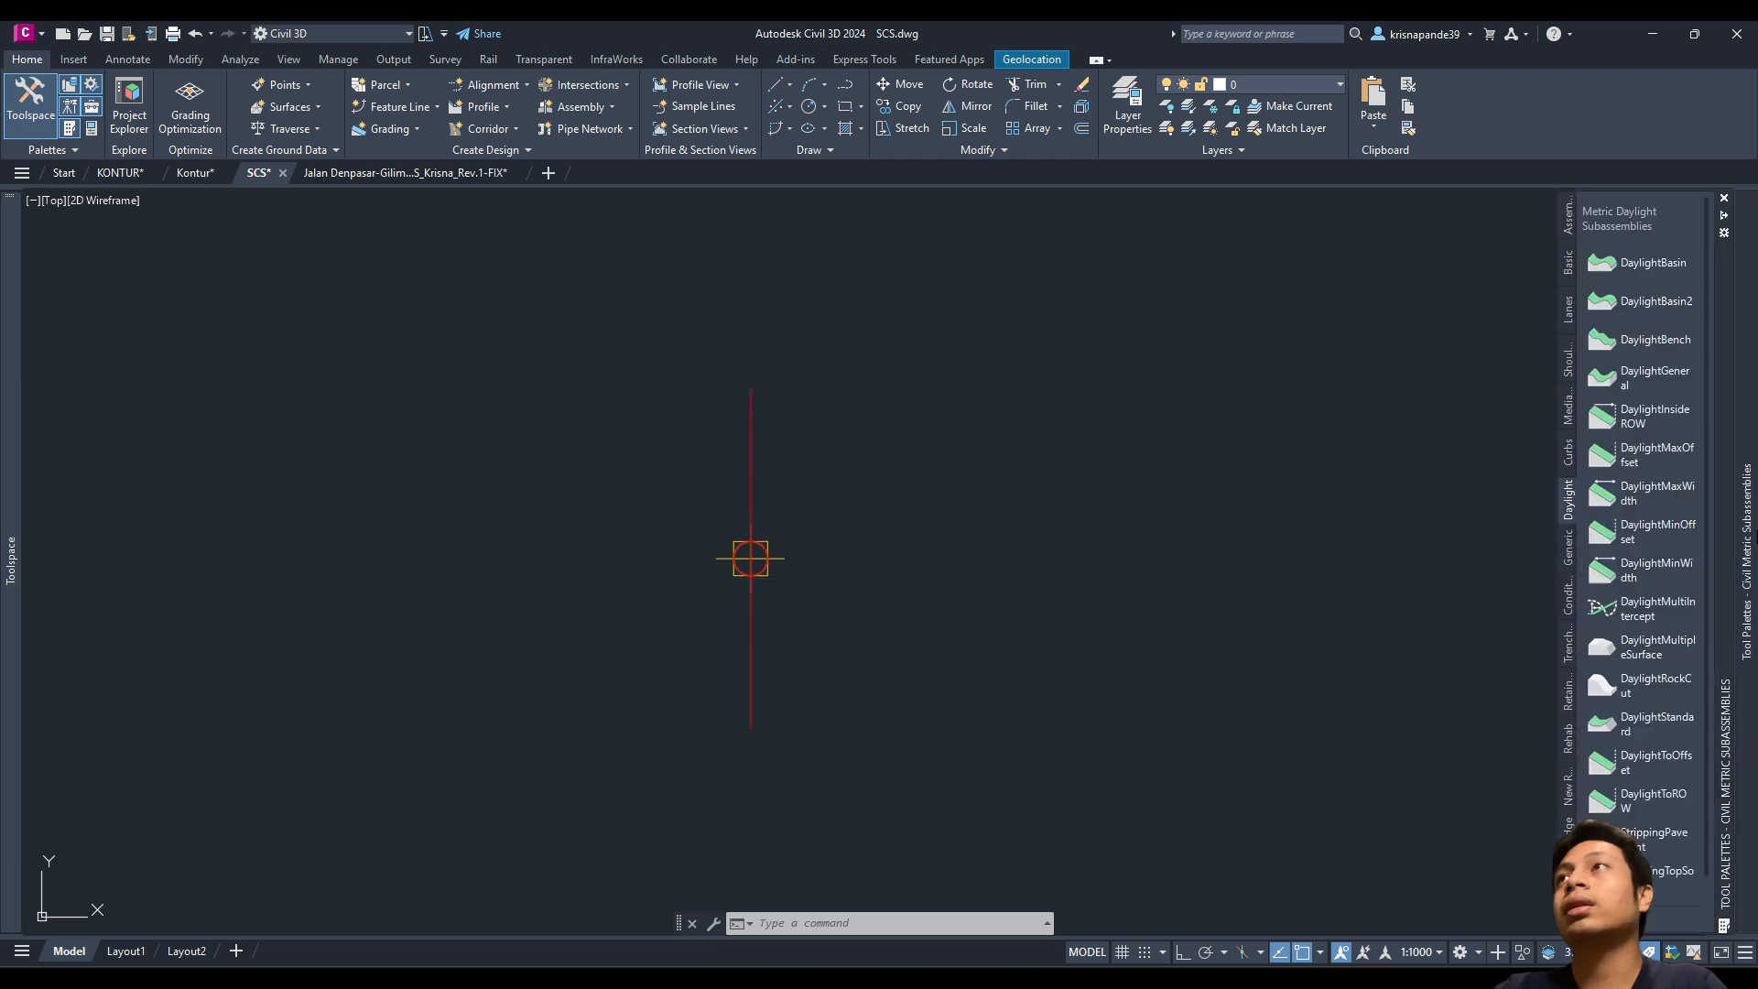
pyautogui.click(1570, 307)
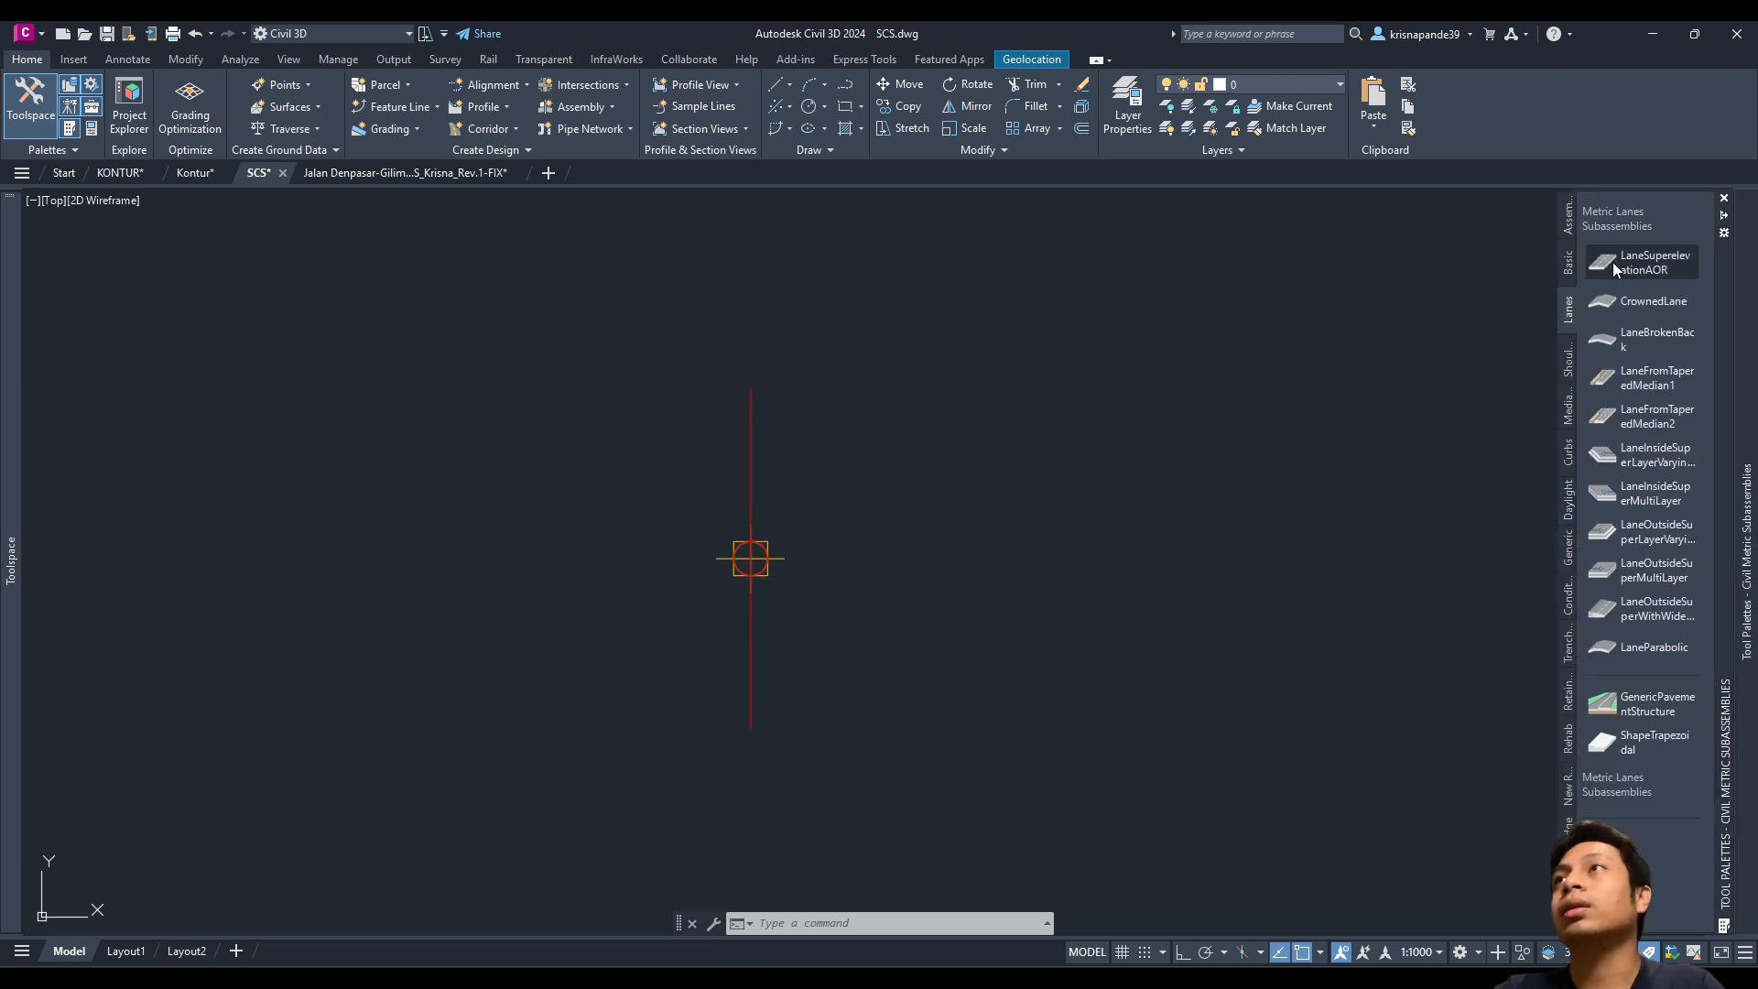
# Step: Attach a 3.5 m right-side LaneSuperelevationAOR lane to the assembly baseline
pyautogui.click(1667, 267)
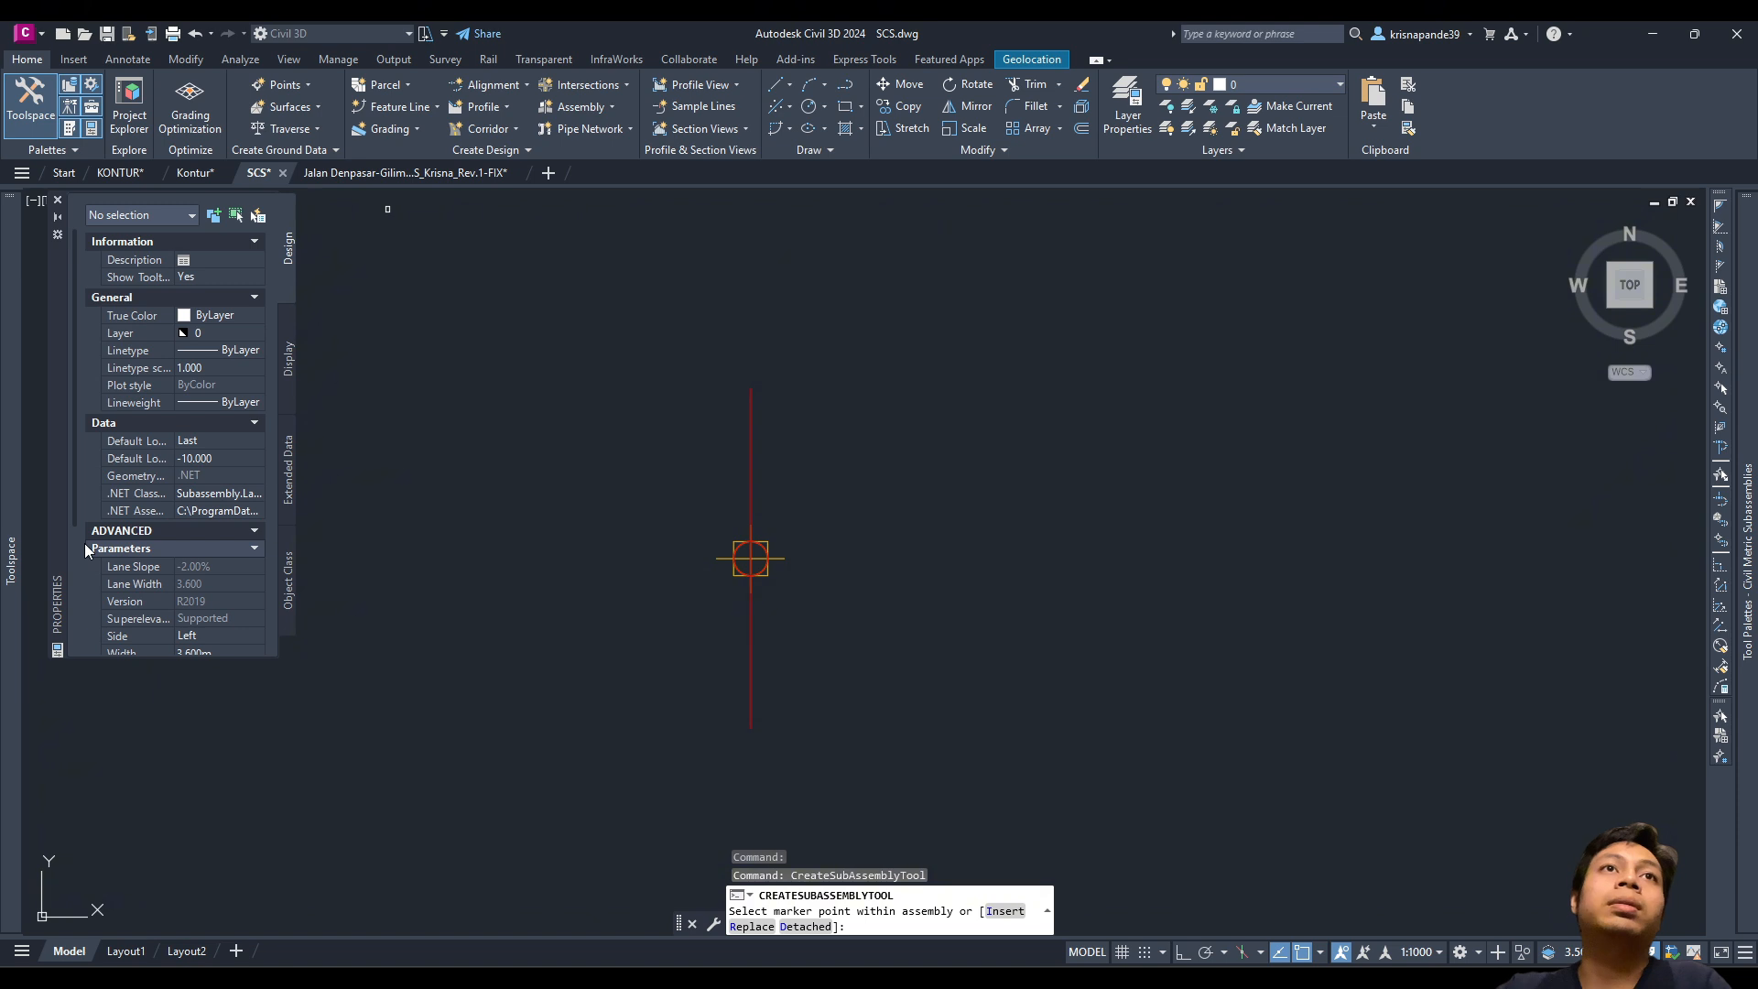
pyautogui.scroll(-3, 78, 566)
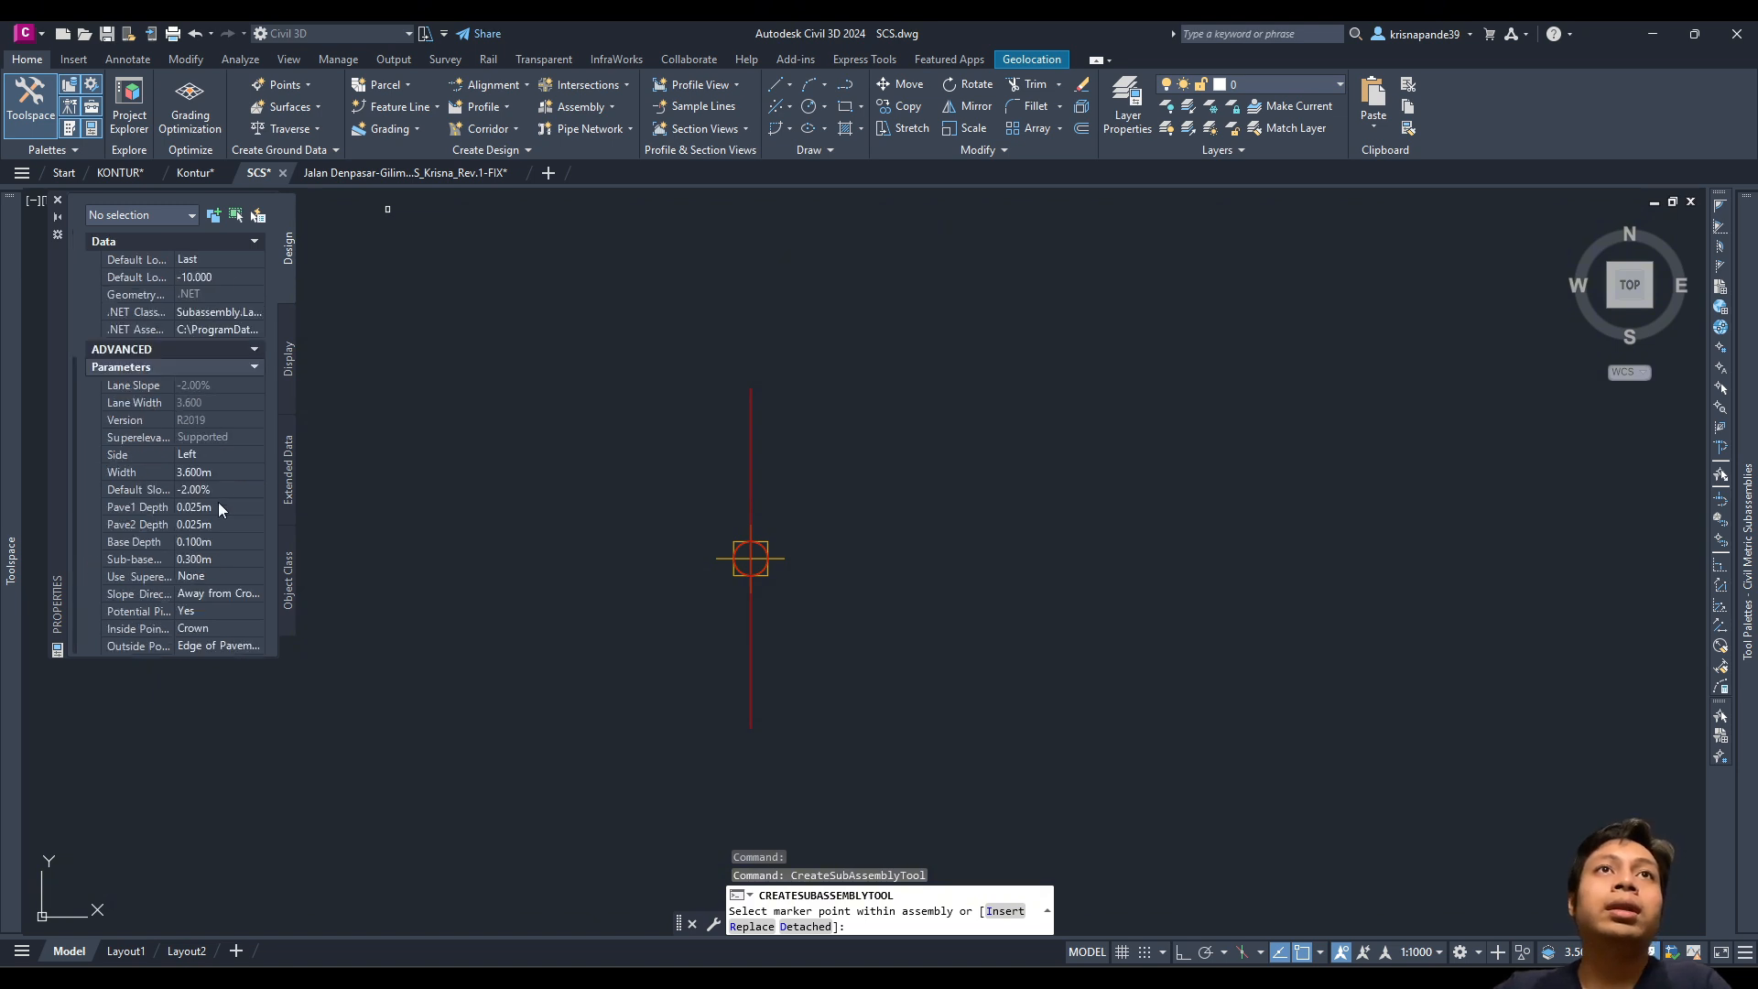
pyautogui.scroll(2, 685, 551)
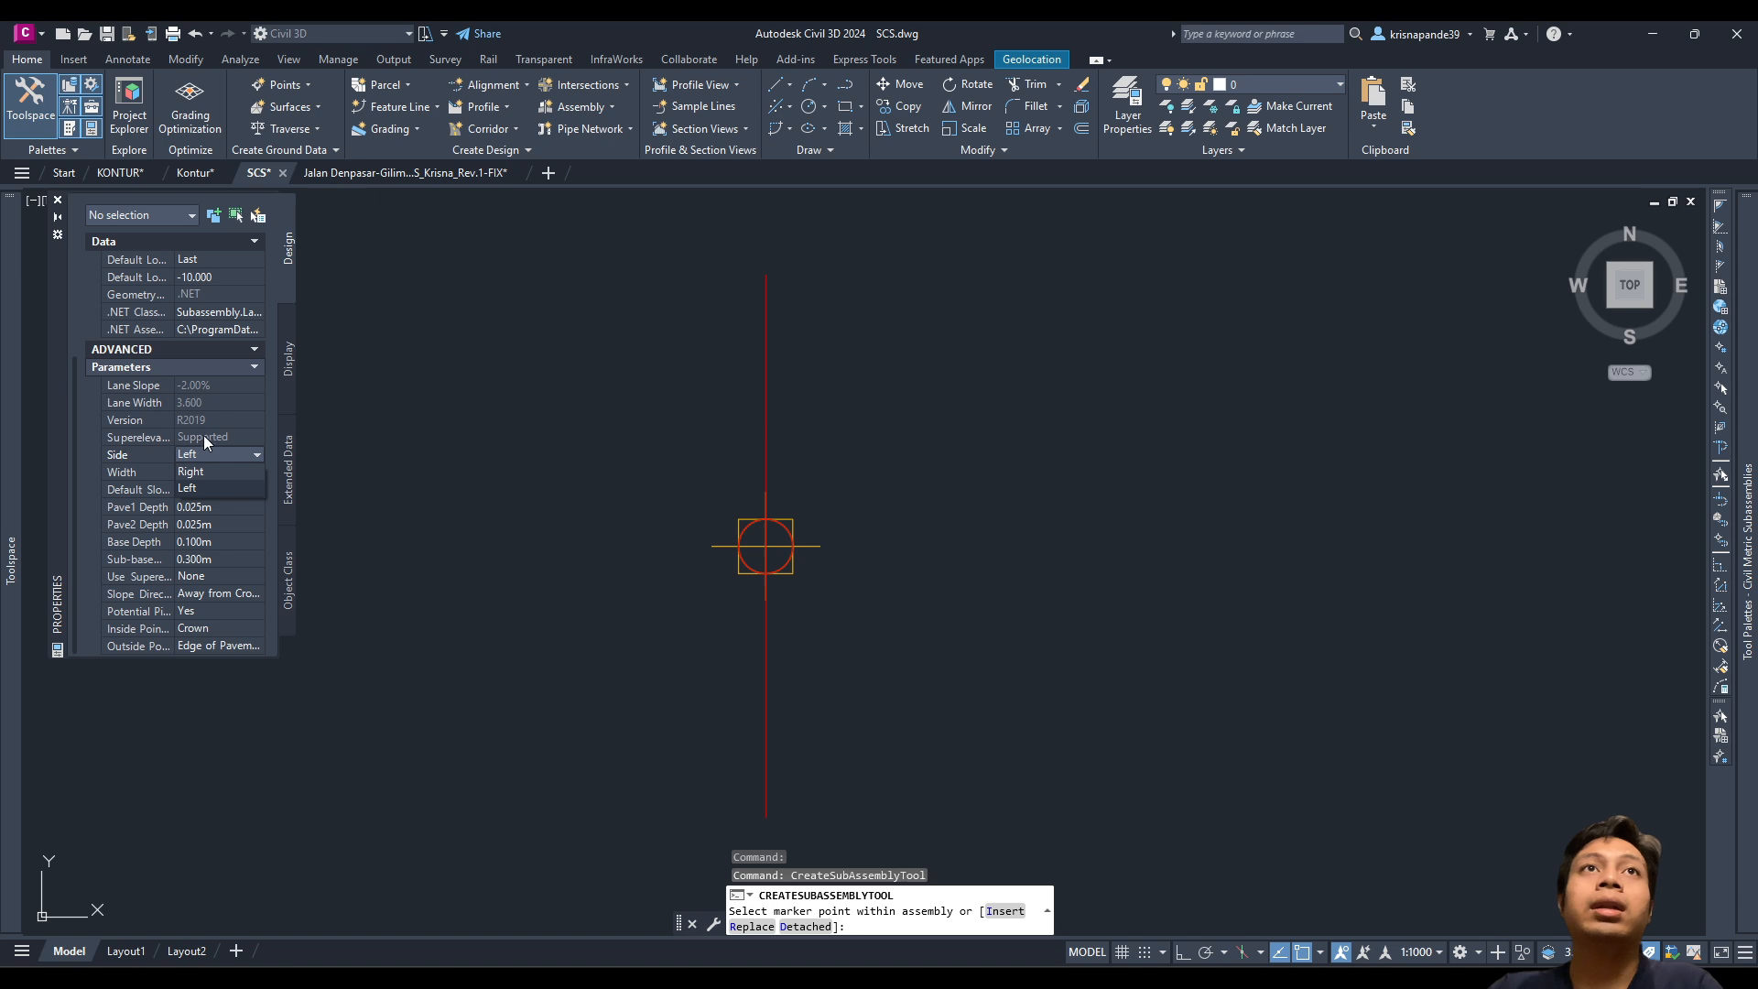
pyautogui.click(194, 471)
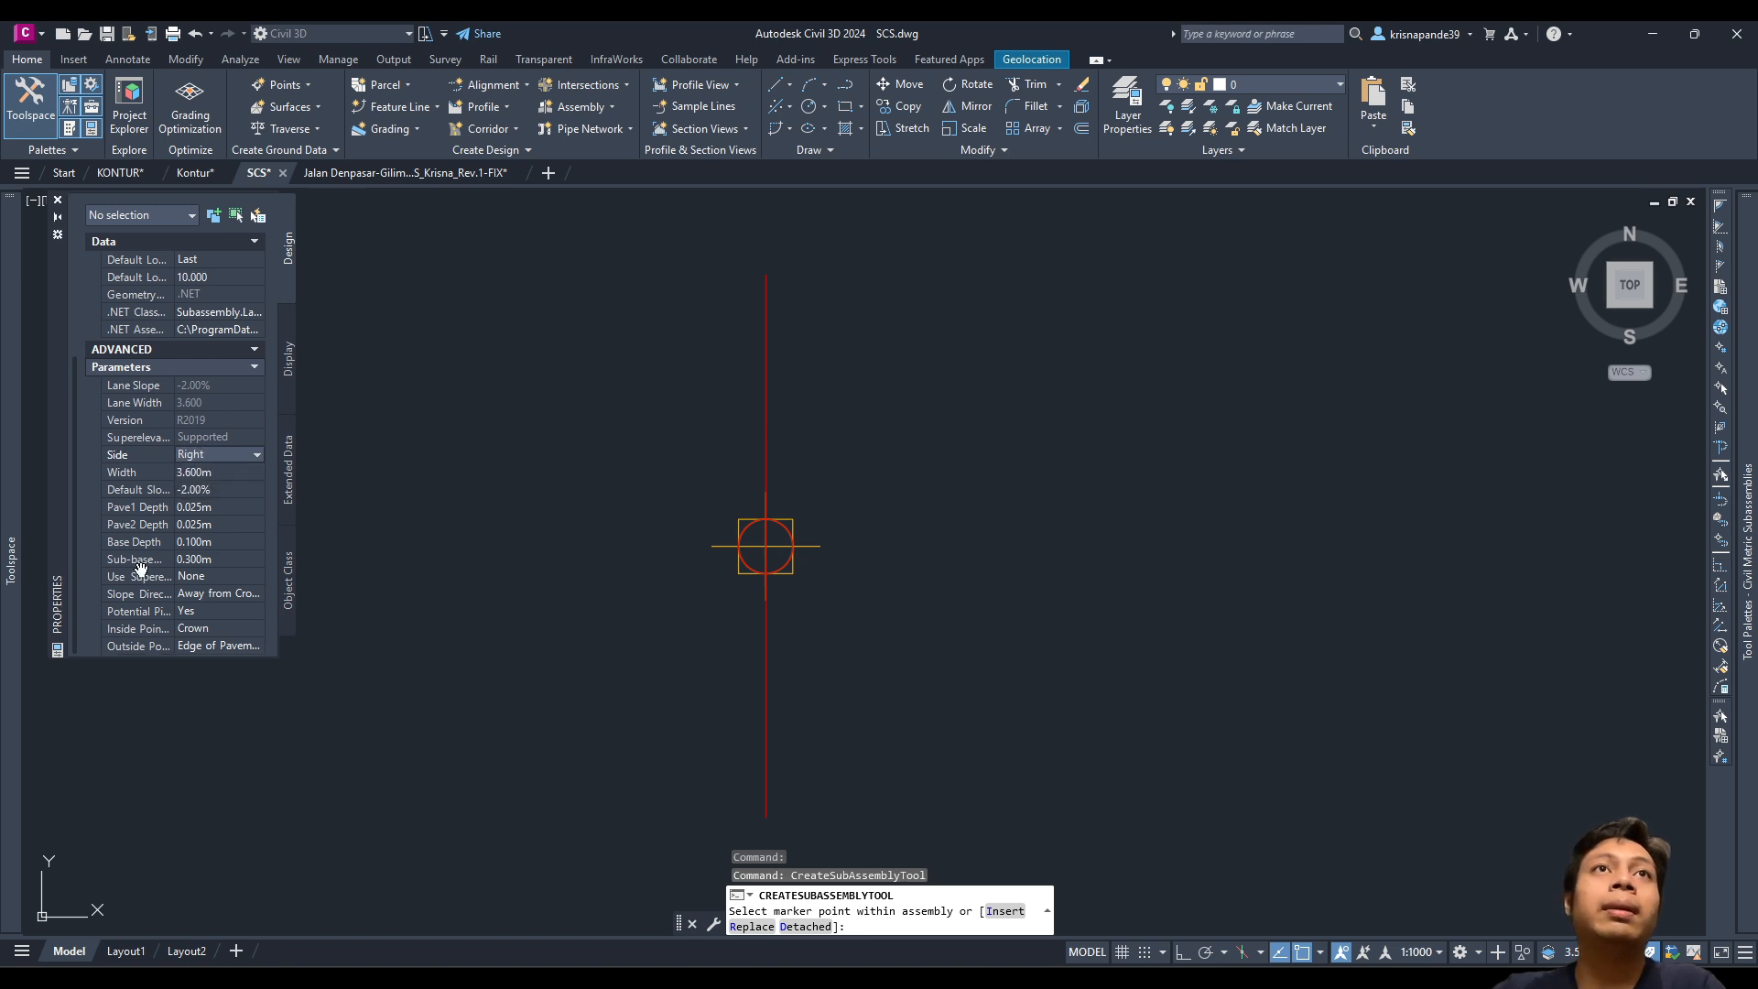
pyautogui.scroll(4, 806, 586)
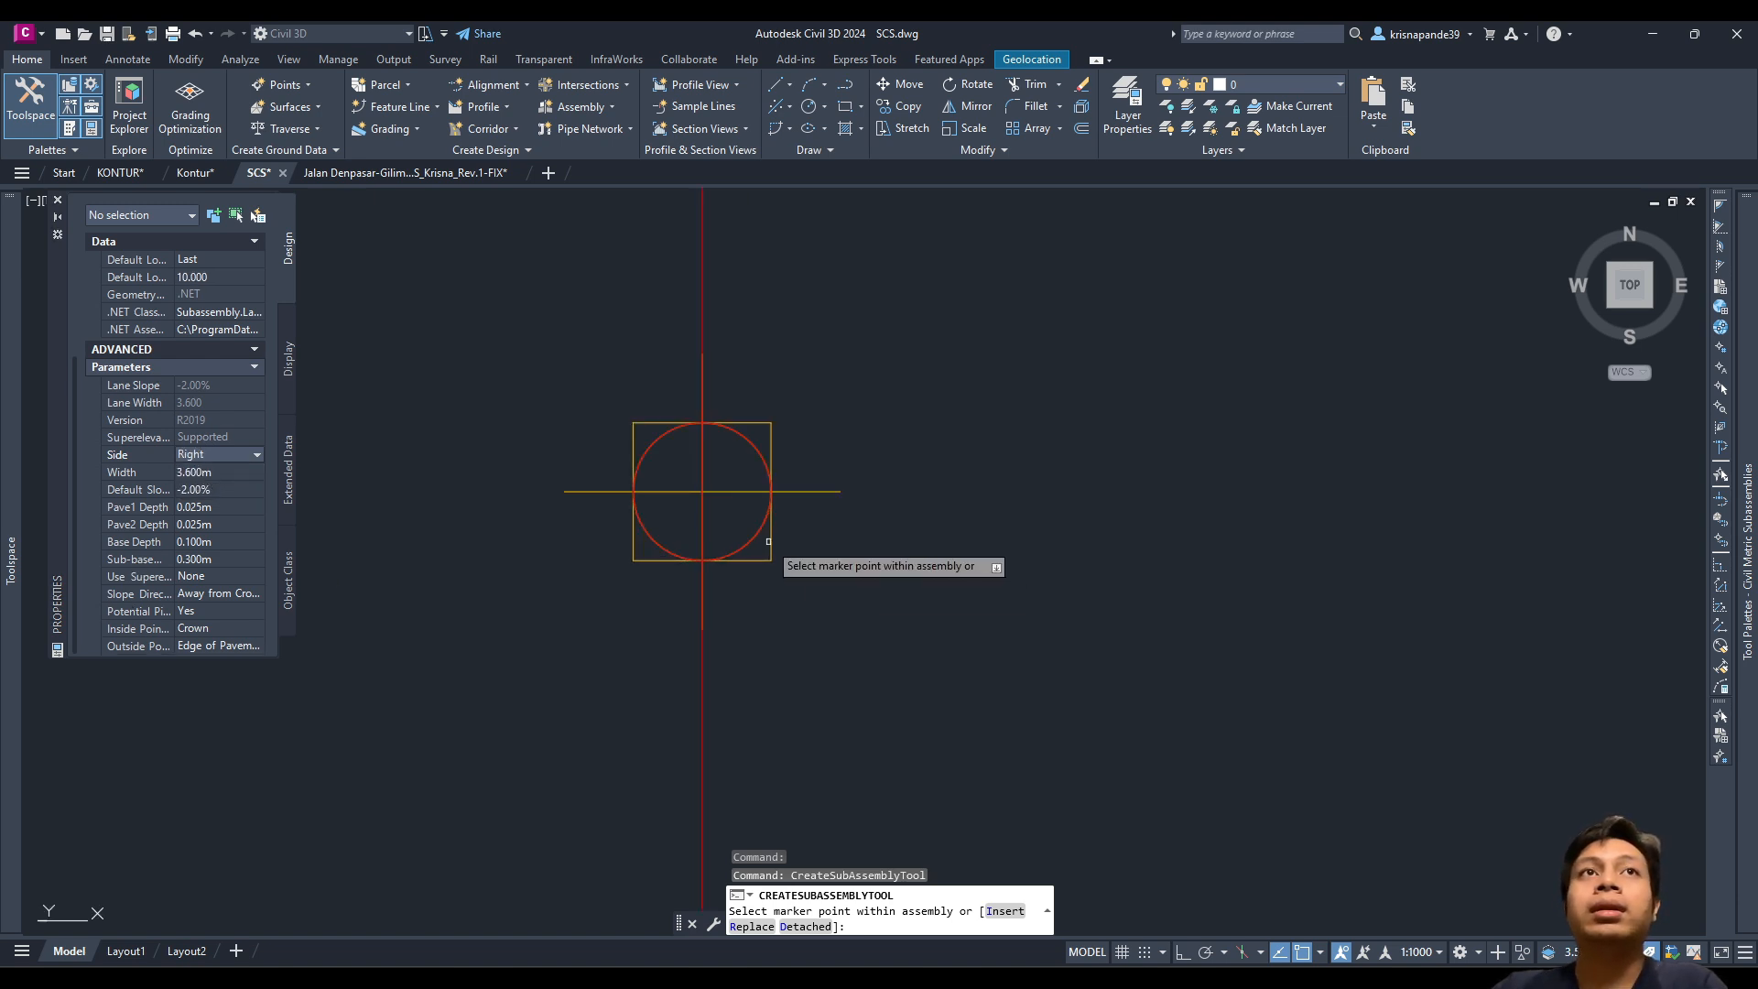
pyautogui.click(197, 472)
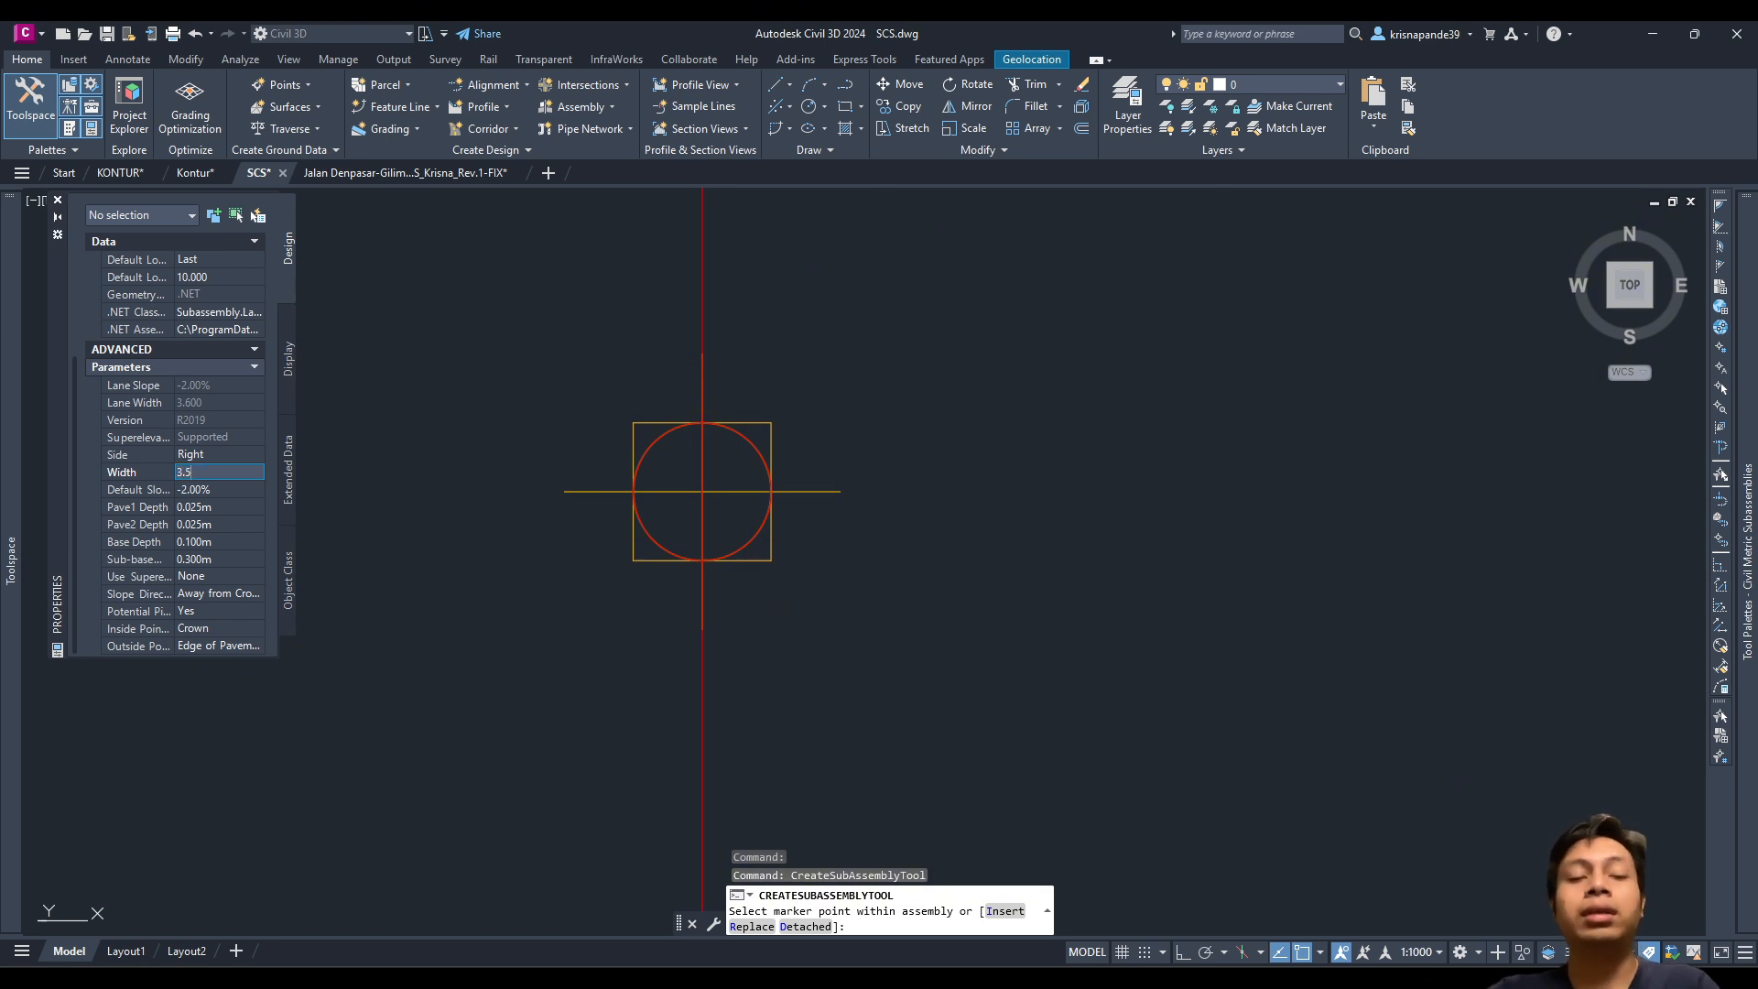
pyautogui.press('Tab')
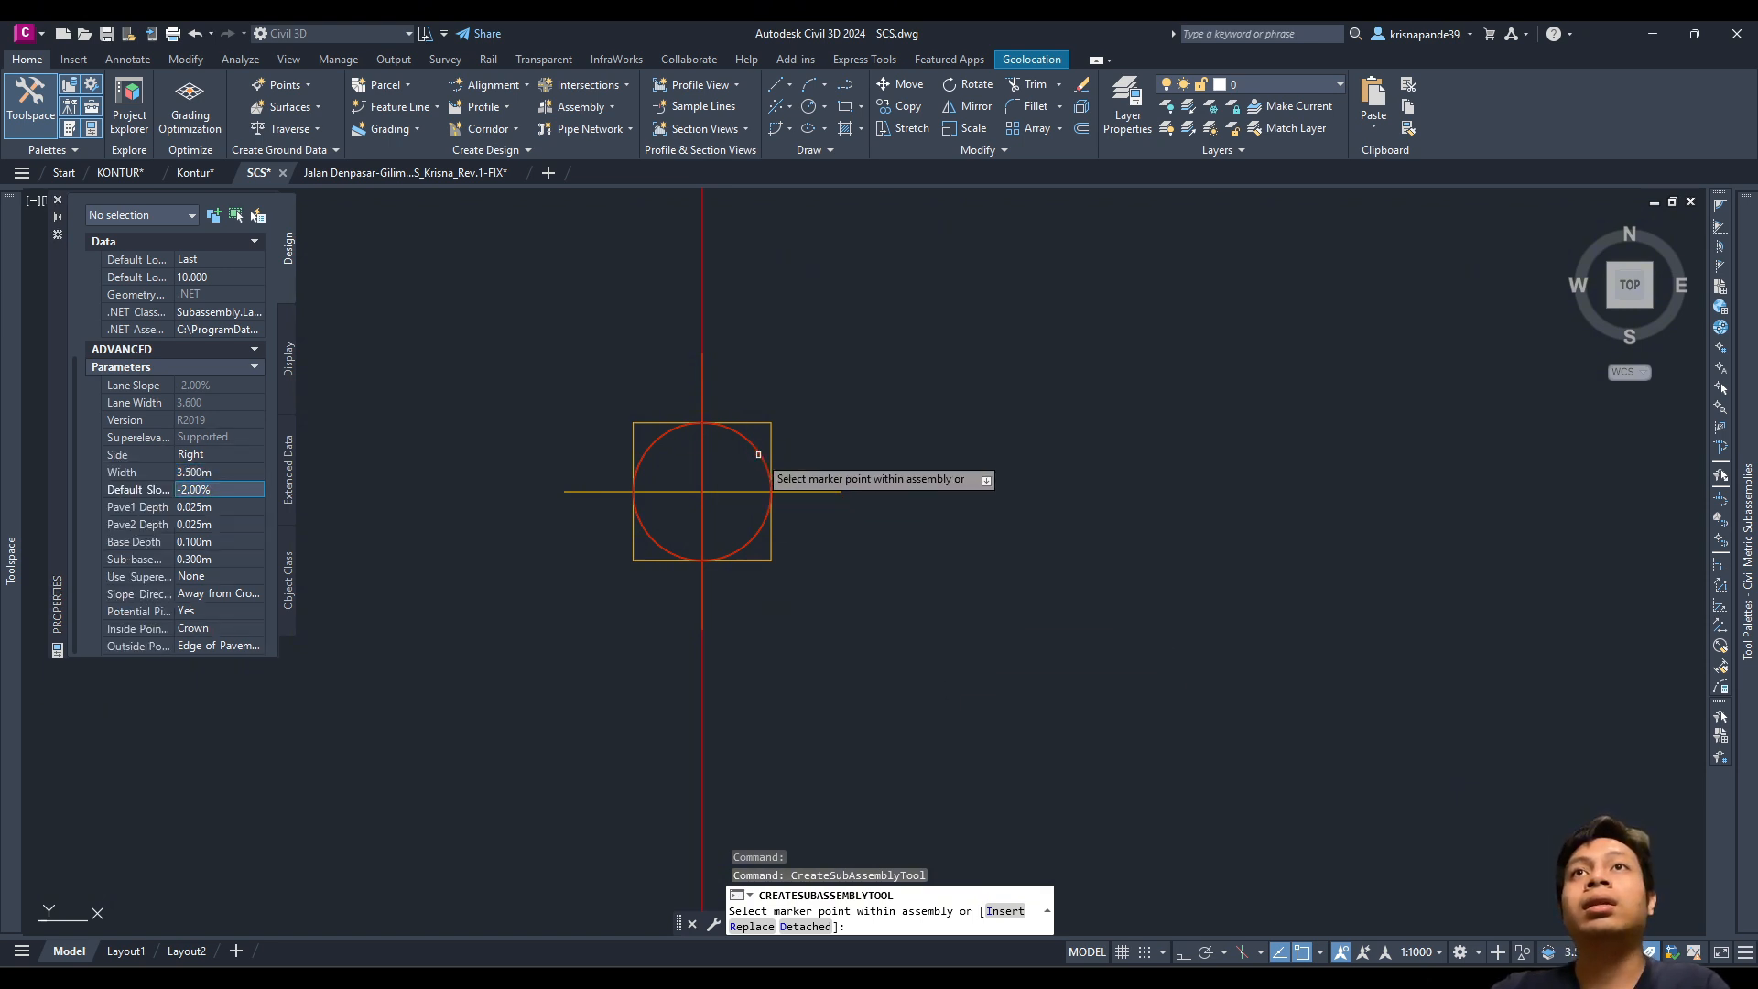
pyautogui.click(759, 454)
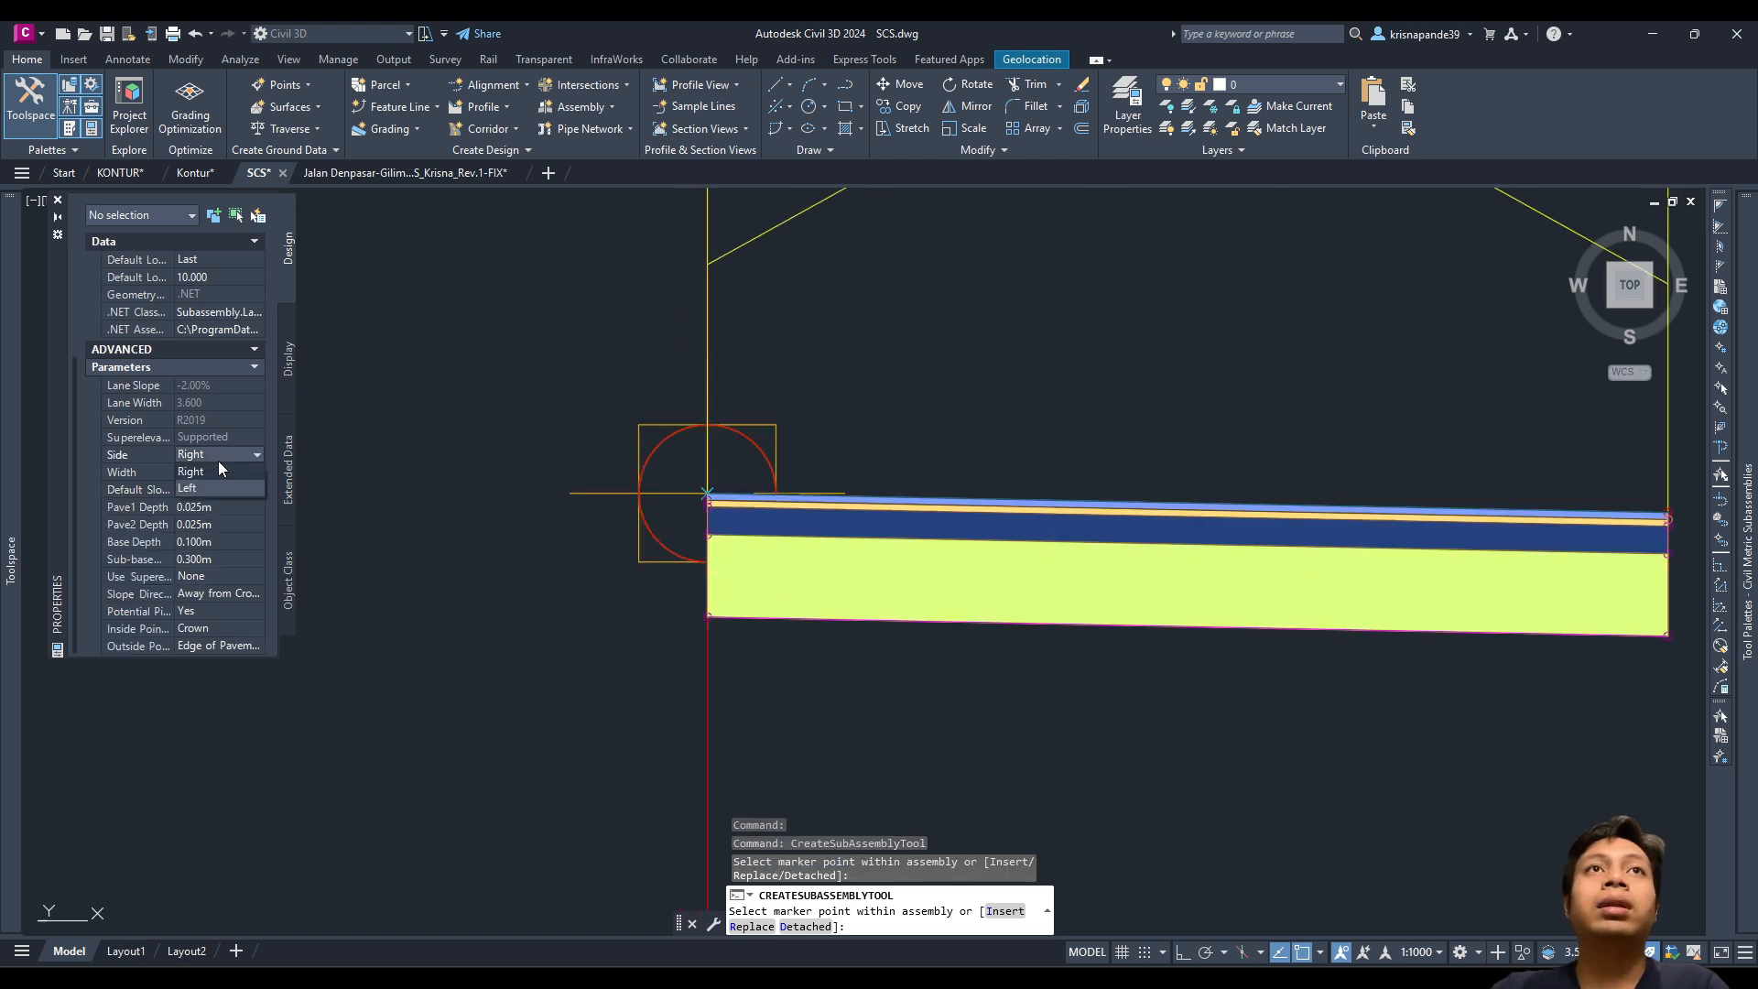
# Step: Switch the lane side to Left and attach the matching left lane
pyautogui.click(186, 490)
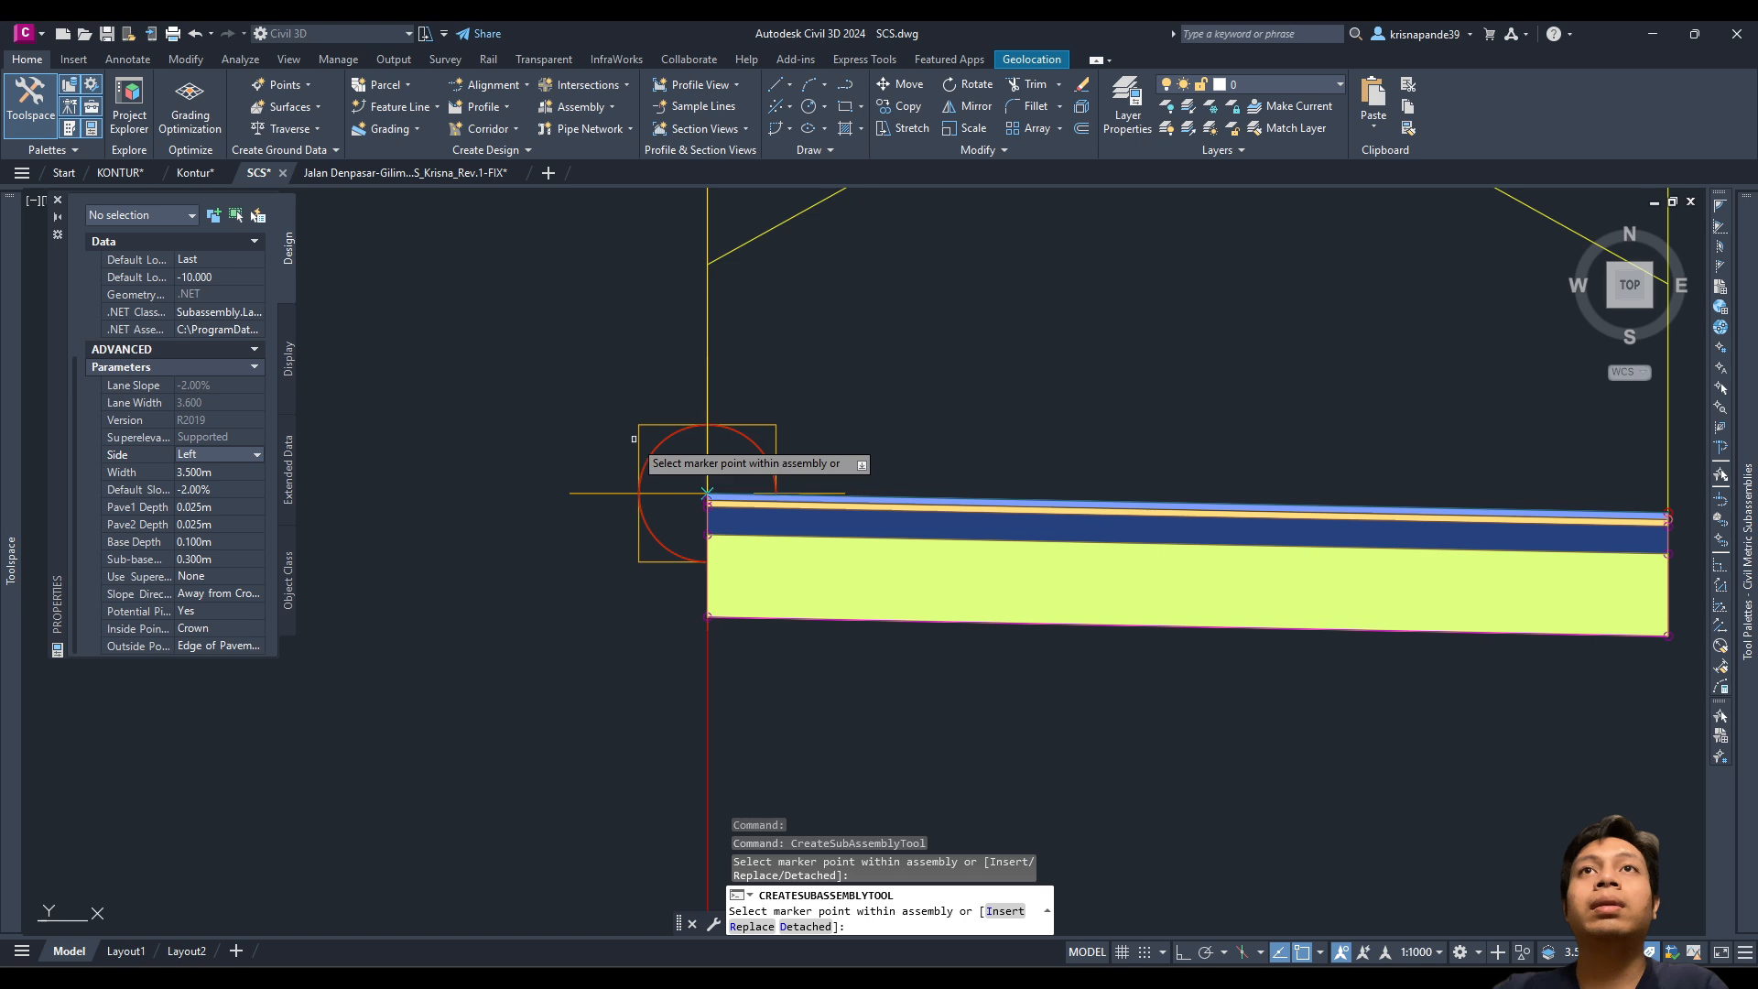
pyautogui.click(707, 493)
pyautogui.scroll(-4, 707, 499)
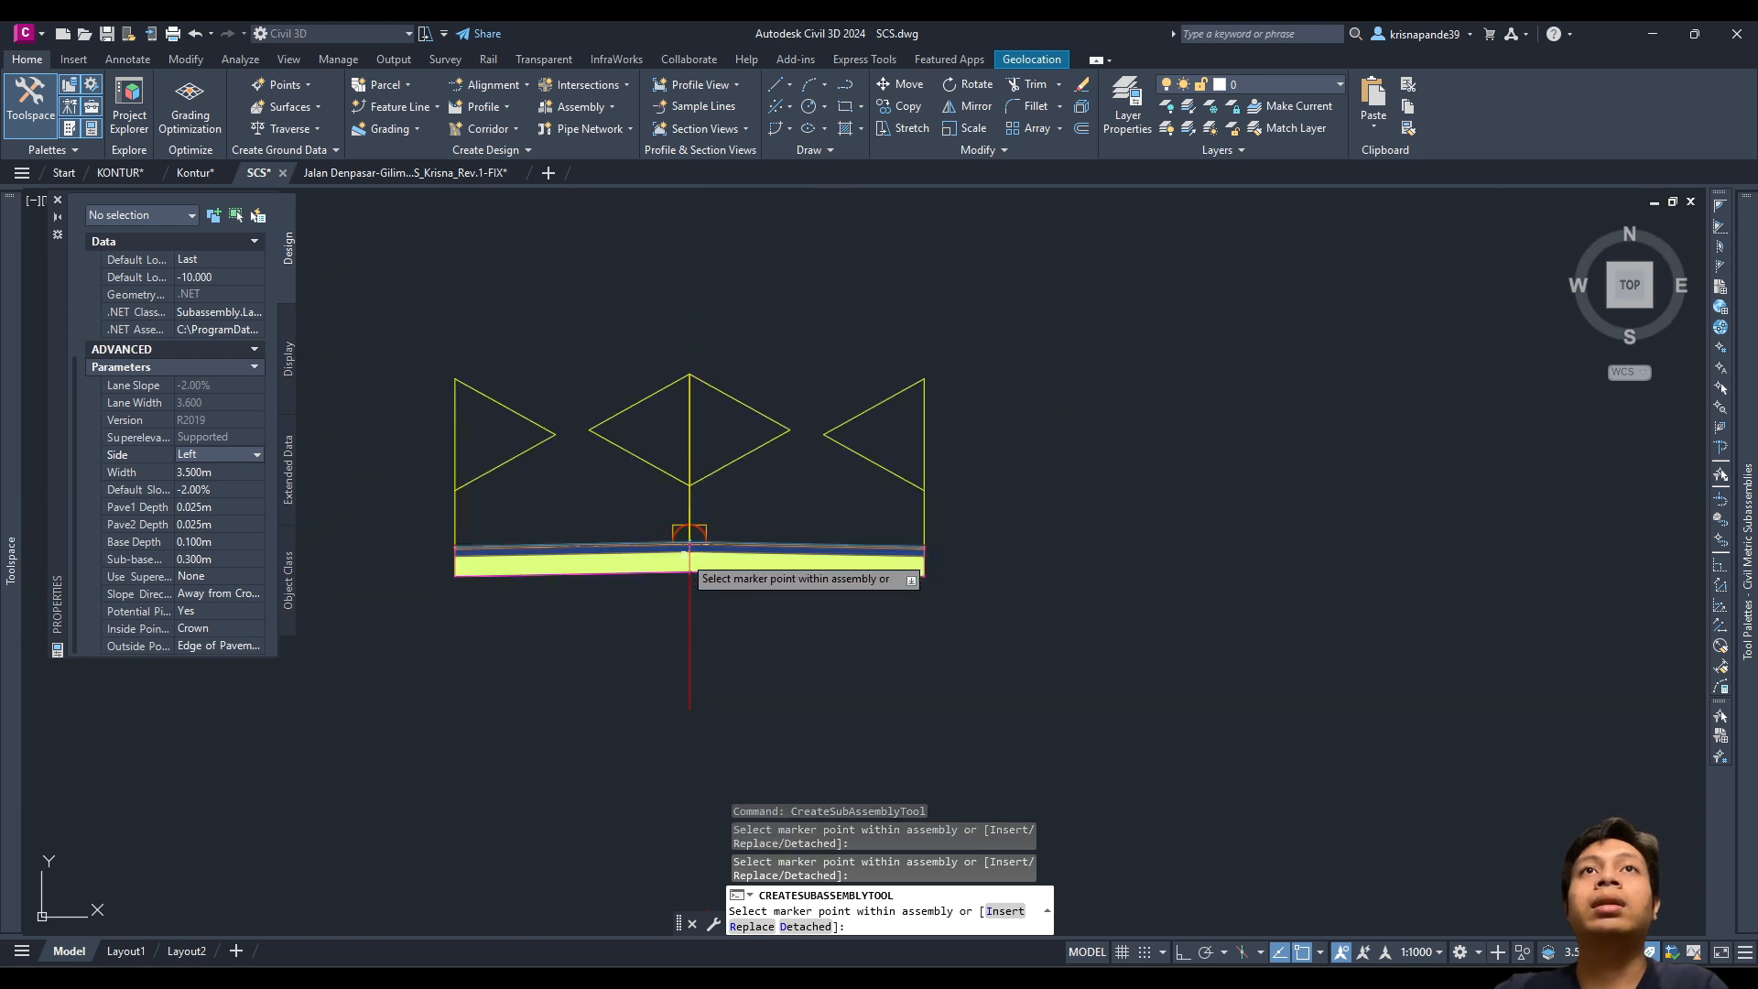
pyautogui.scroll(2, 726, 586)
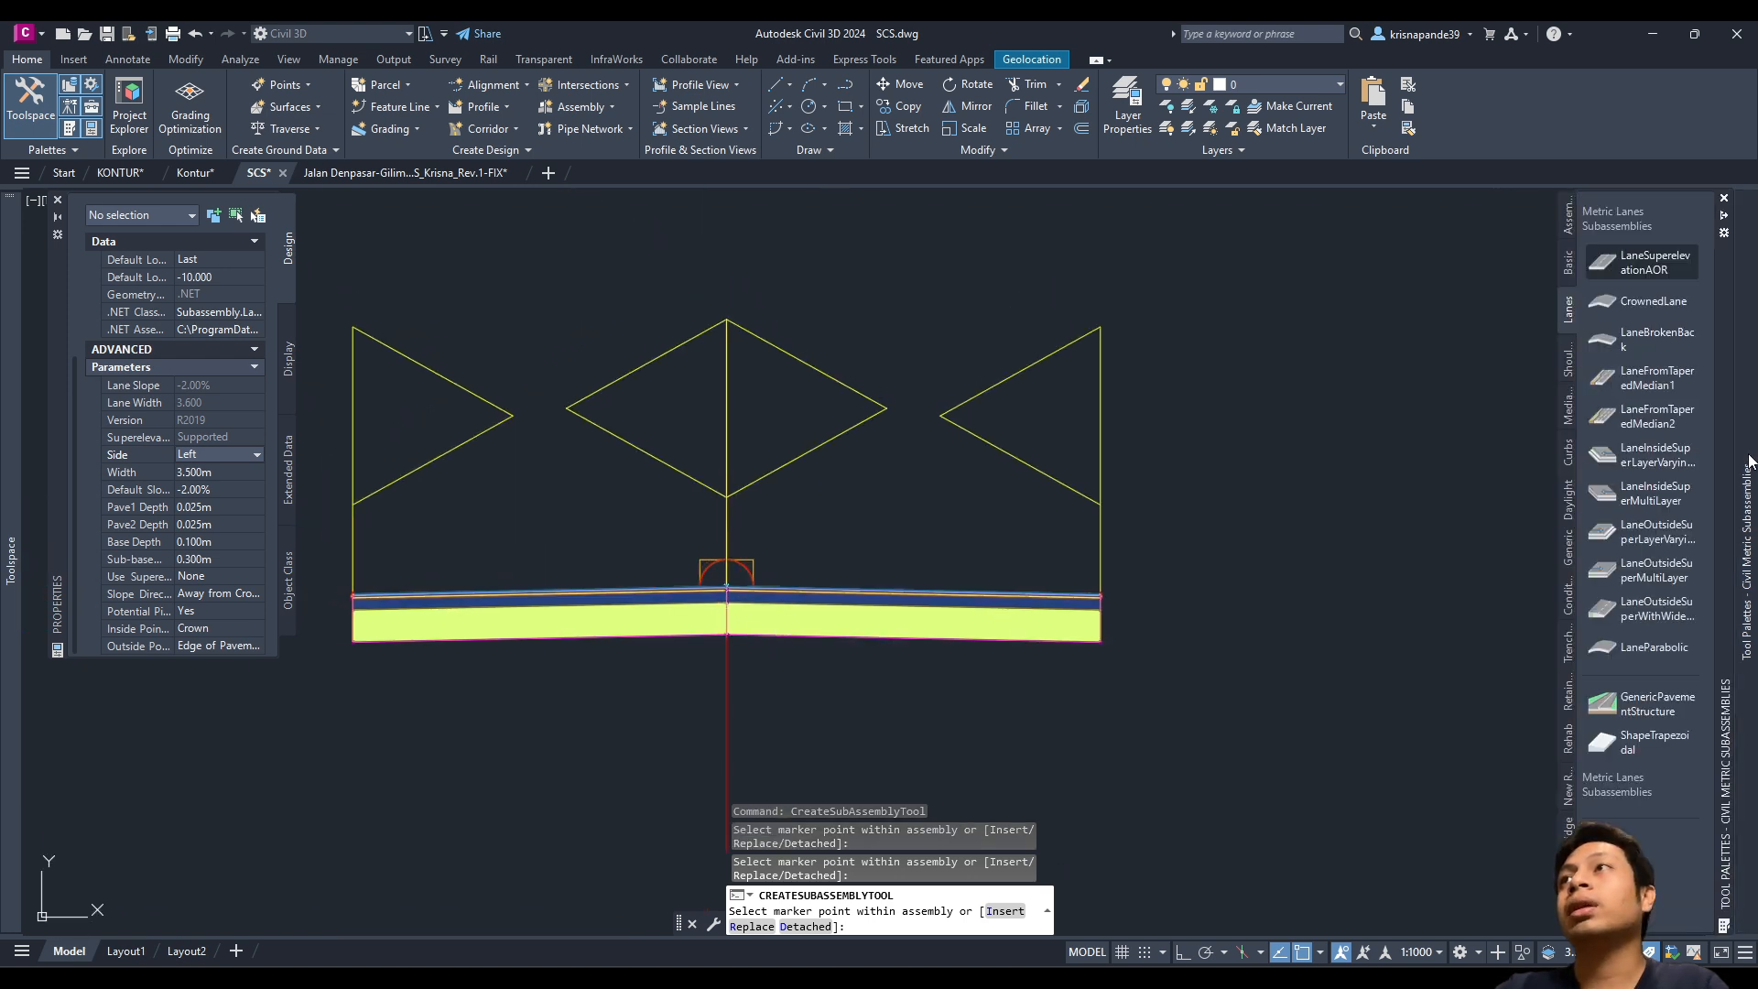
# Step: Pick ShoulderExtendSubbase and set it to the right side with a 0.00:1 daylight slope
pyautogui.click(1569, 360)
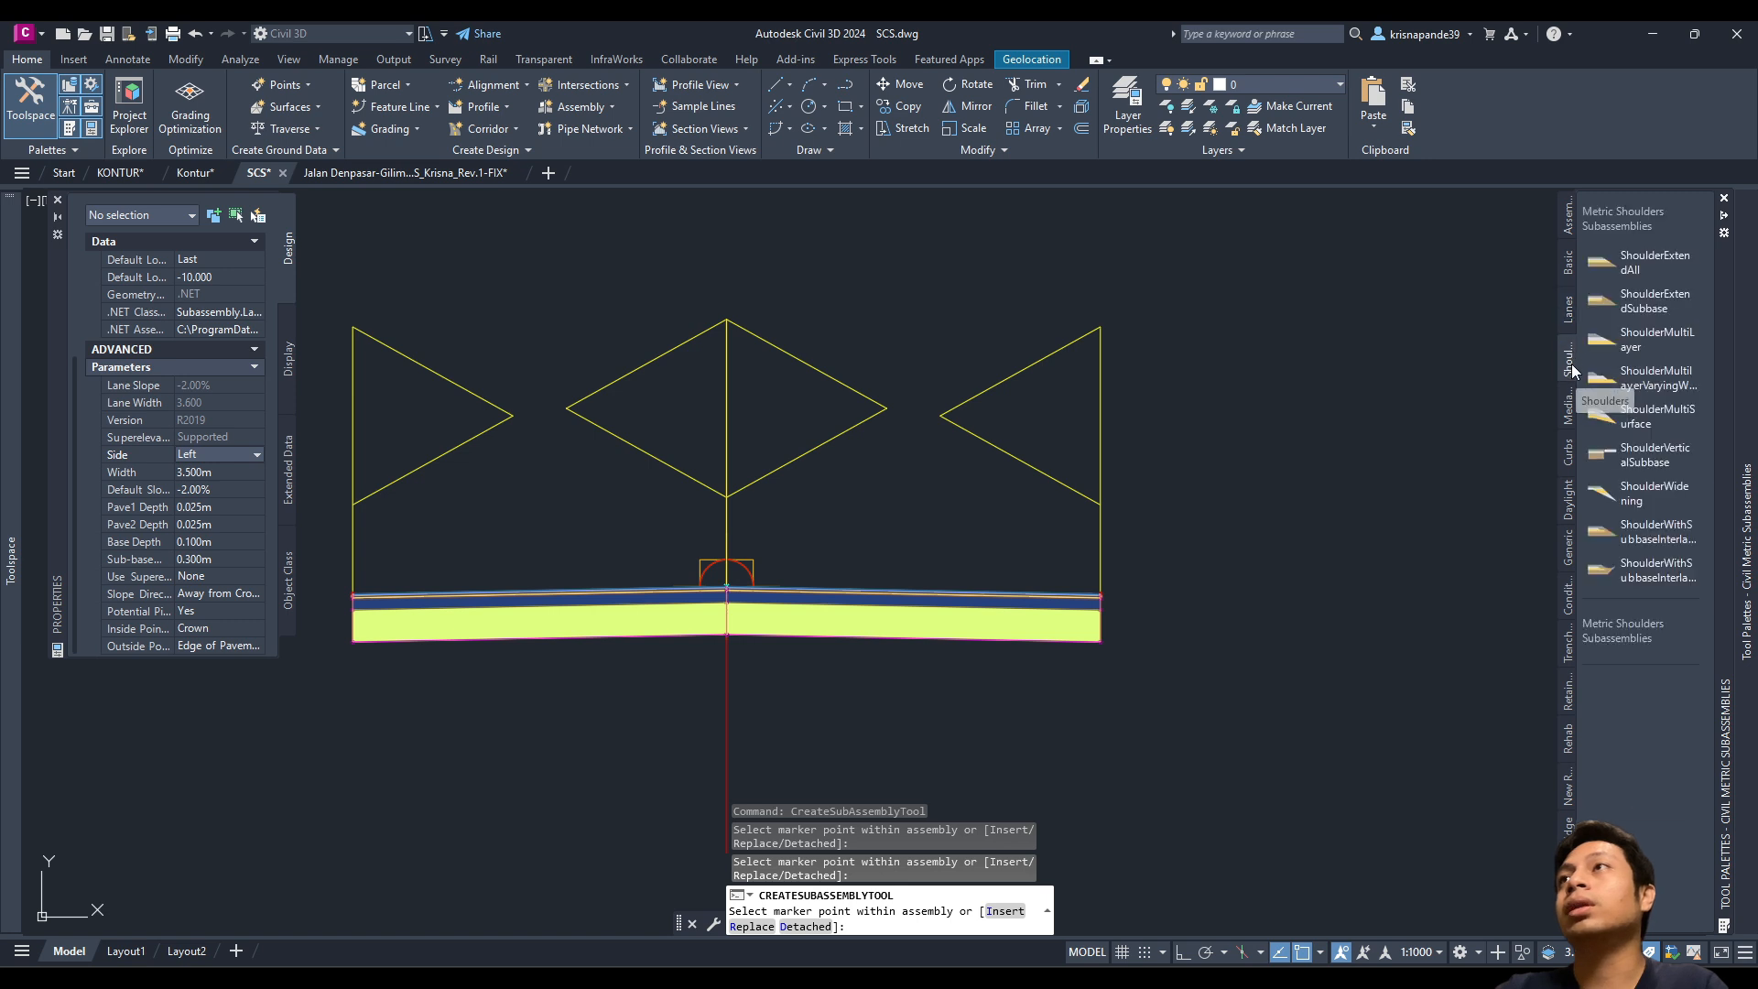
pyautogui.click(1661, 302)
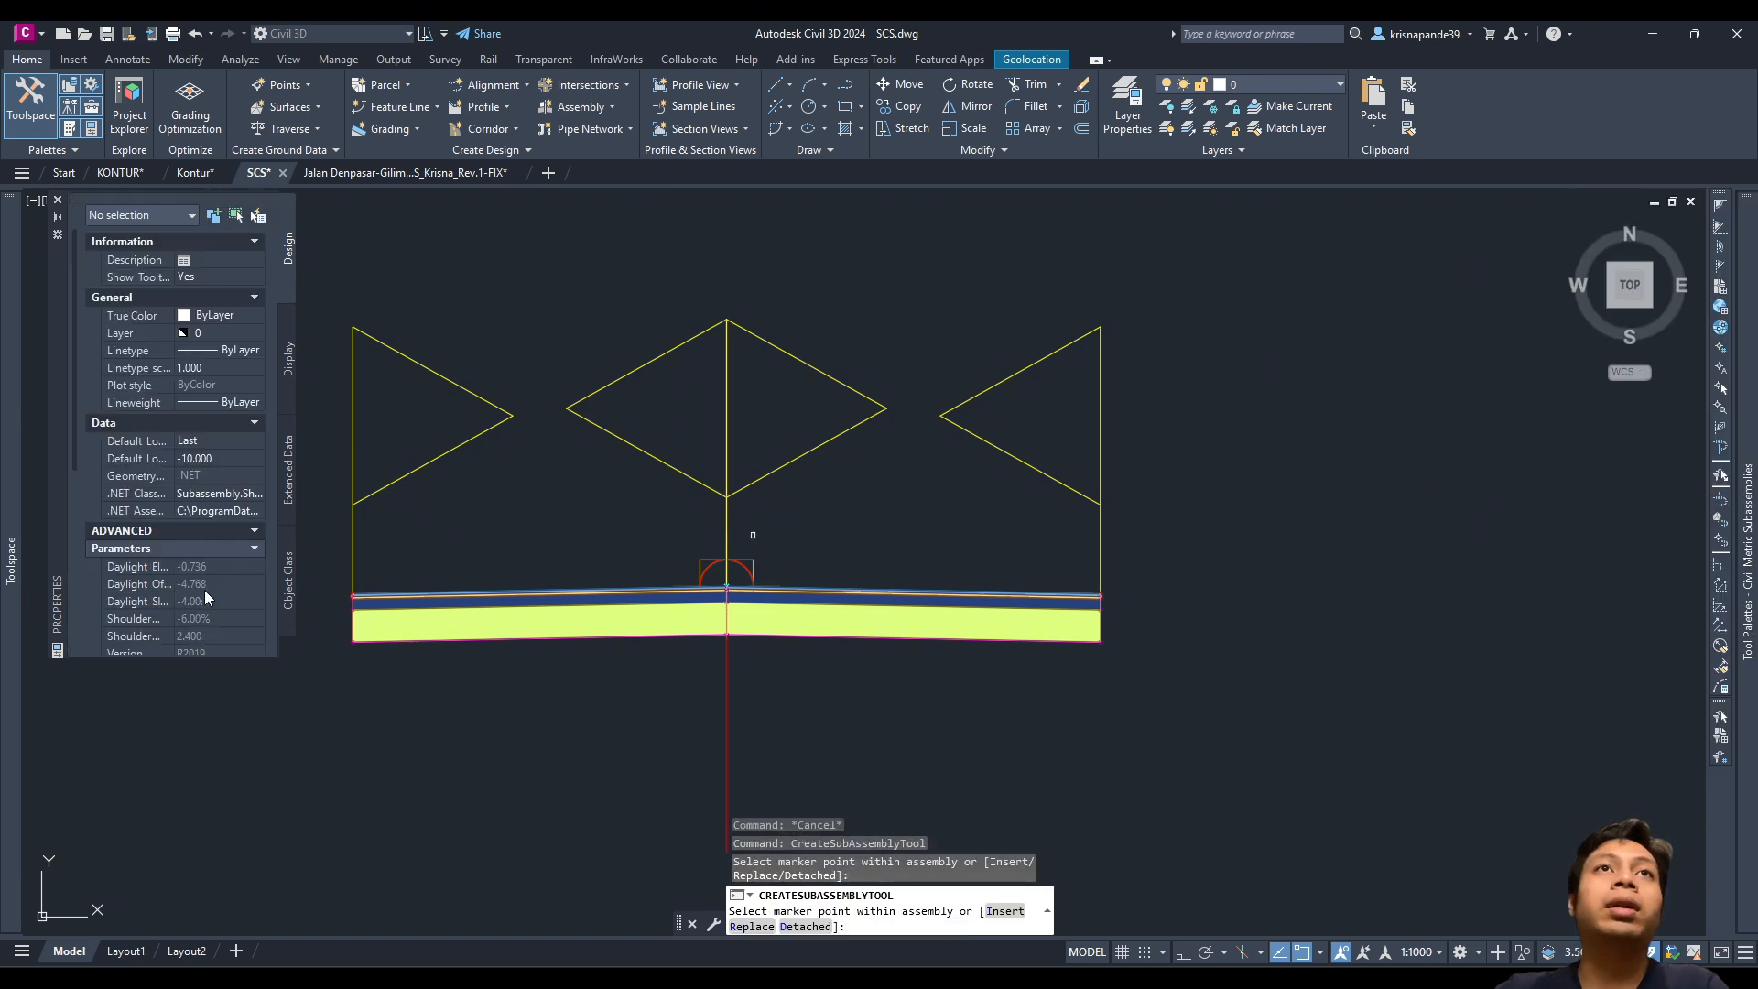
pyautogui.scroll(-10, 205, 590)
pyautogui.scroll(3, 160, 485)
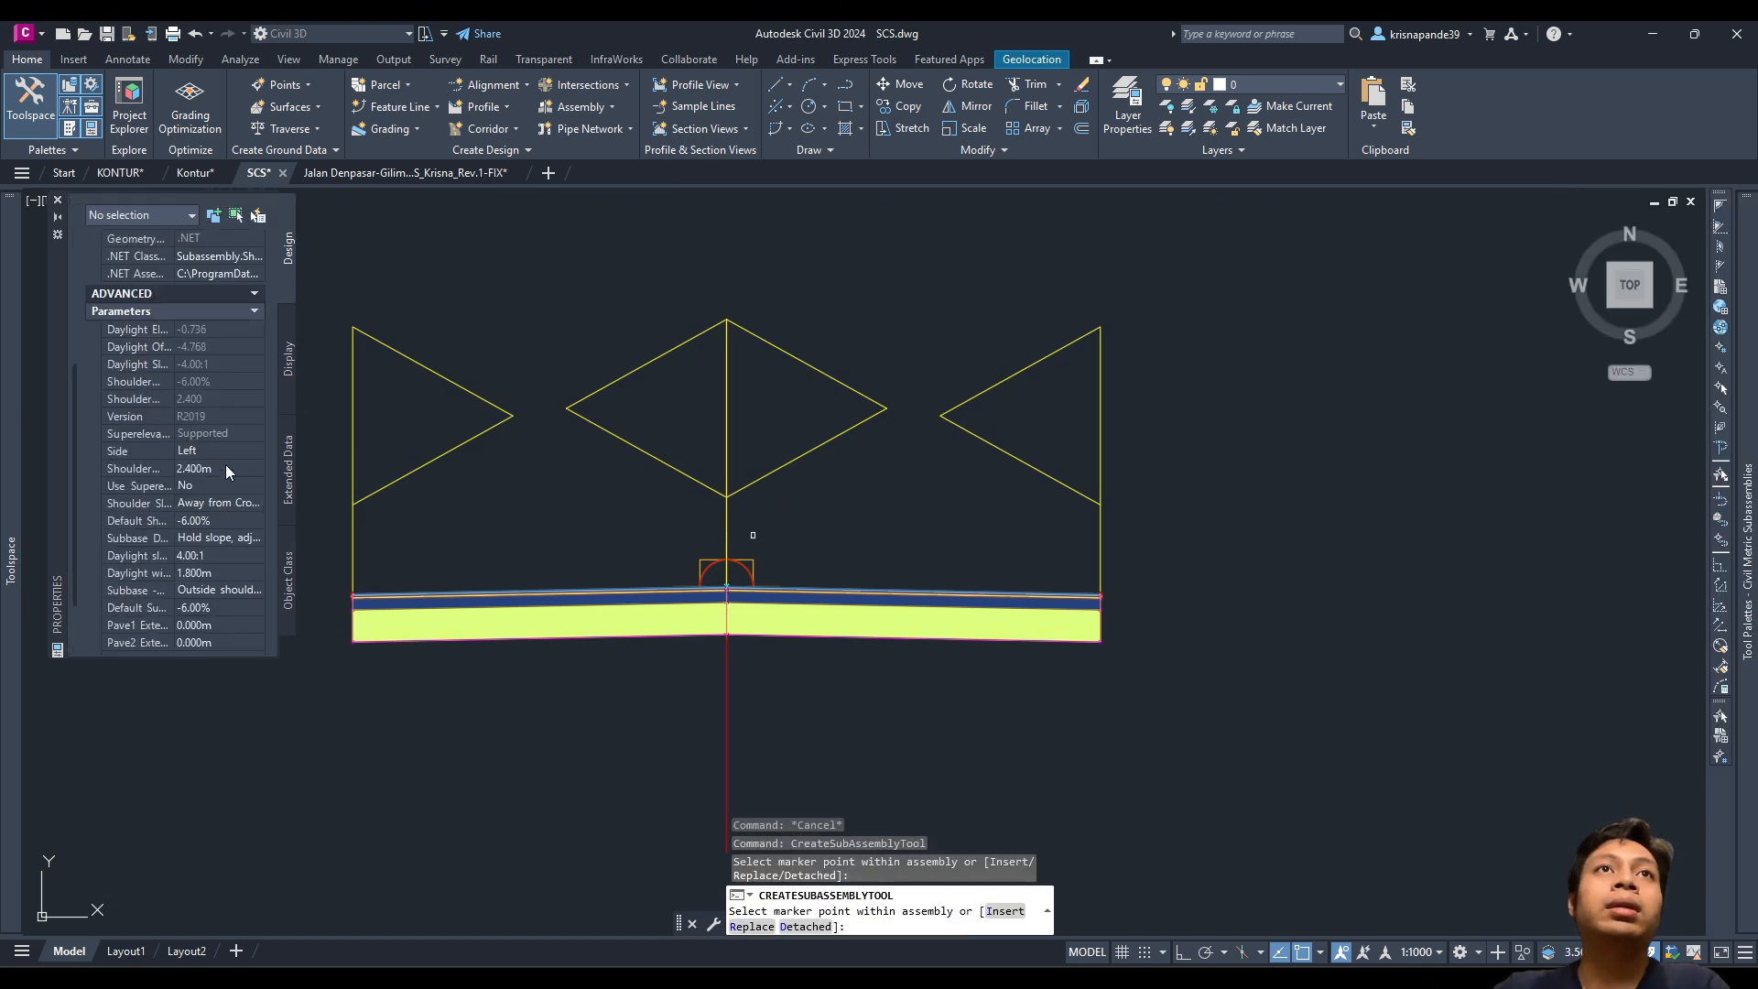
pyautogui.click(217, 453)
pyautogui.click(194, 468)
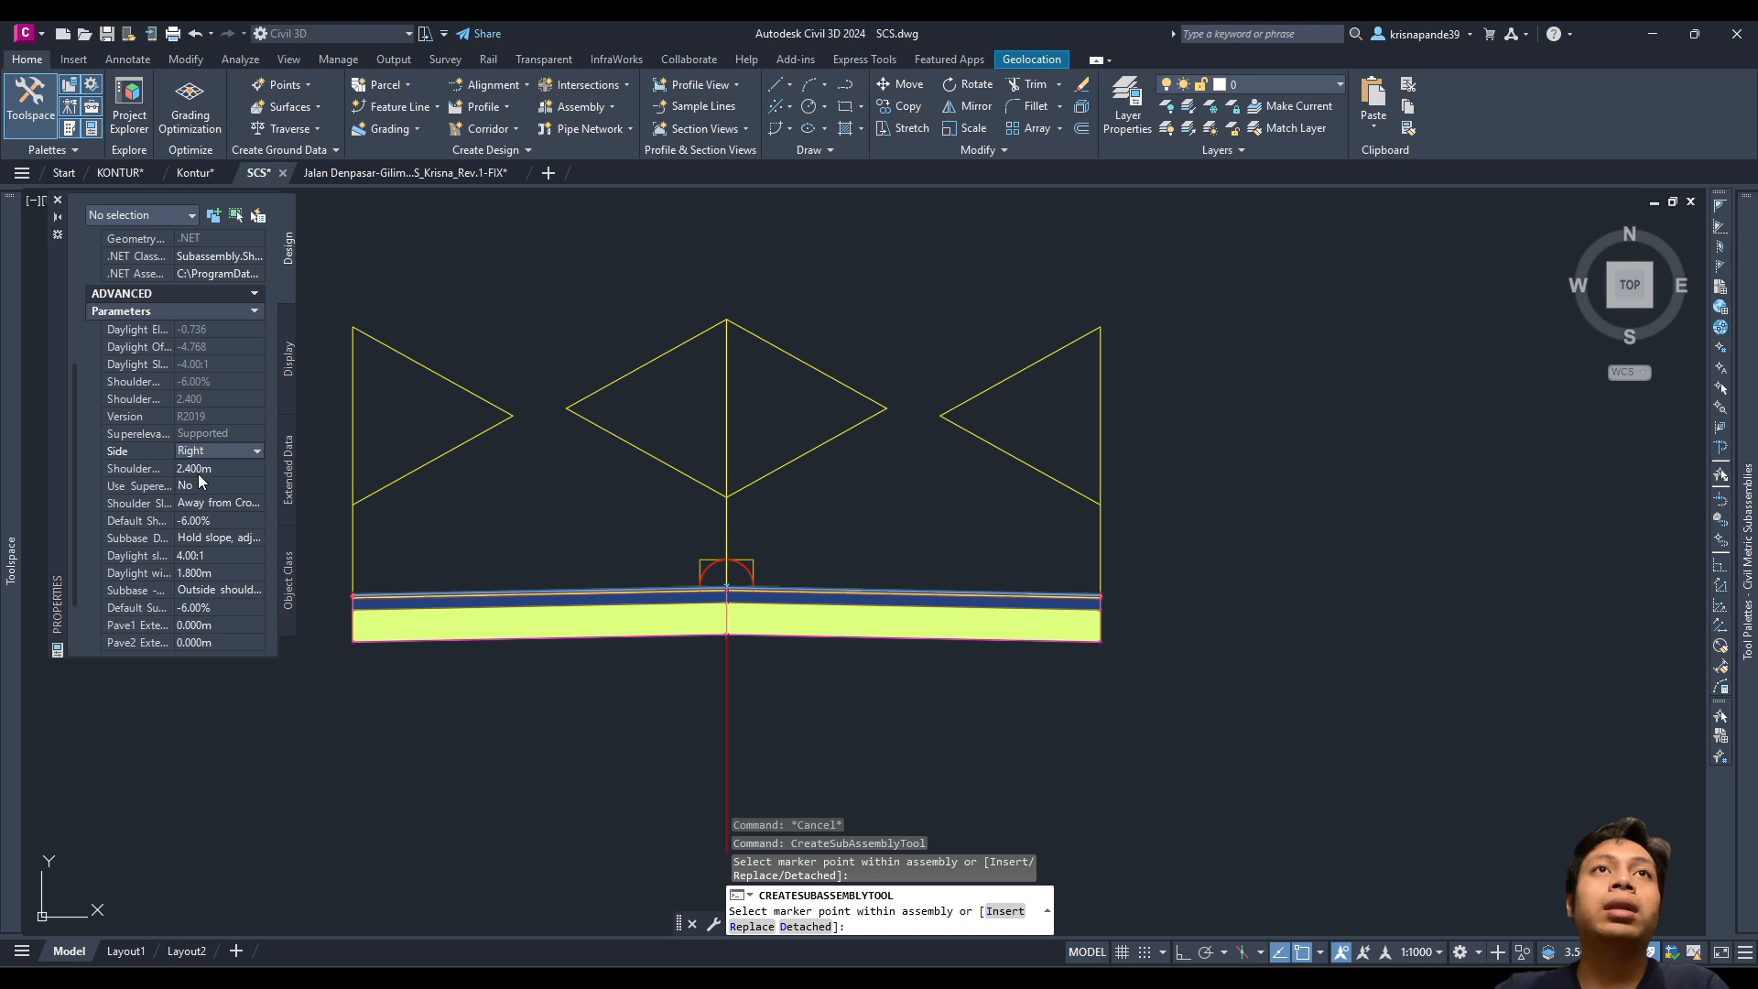
pyautogui.scroll(-3, 127, 578)
pyautogui.click(194, 465)
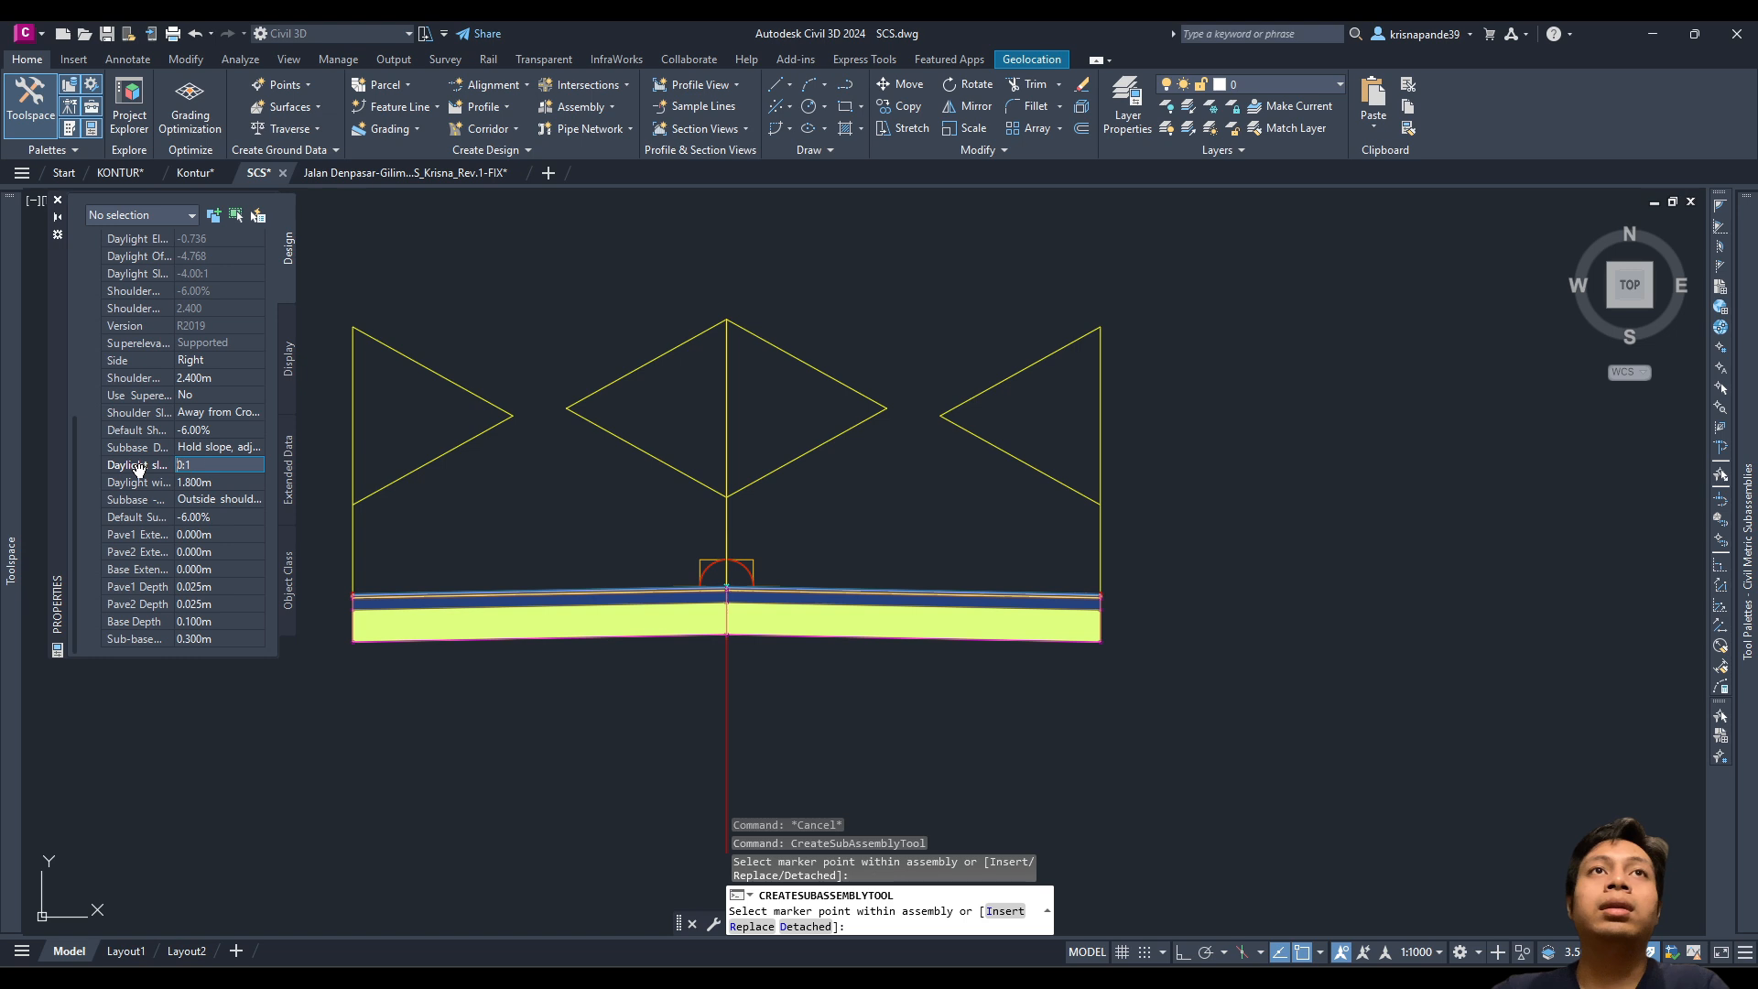
pyautogui.press('Tab')
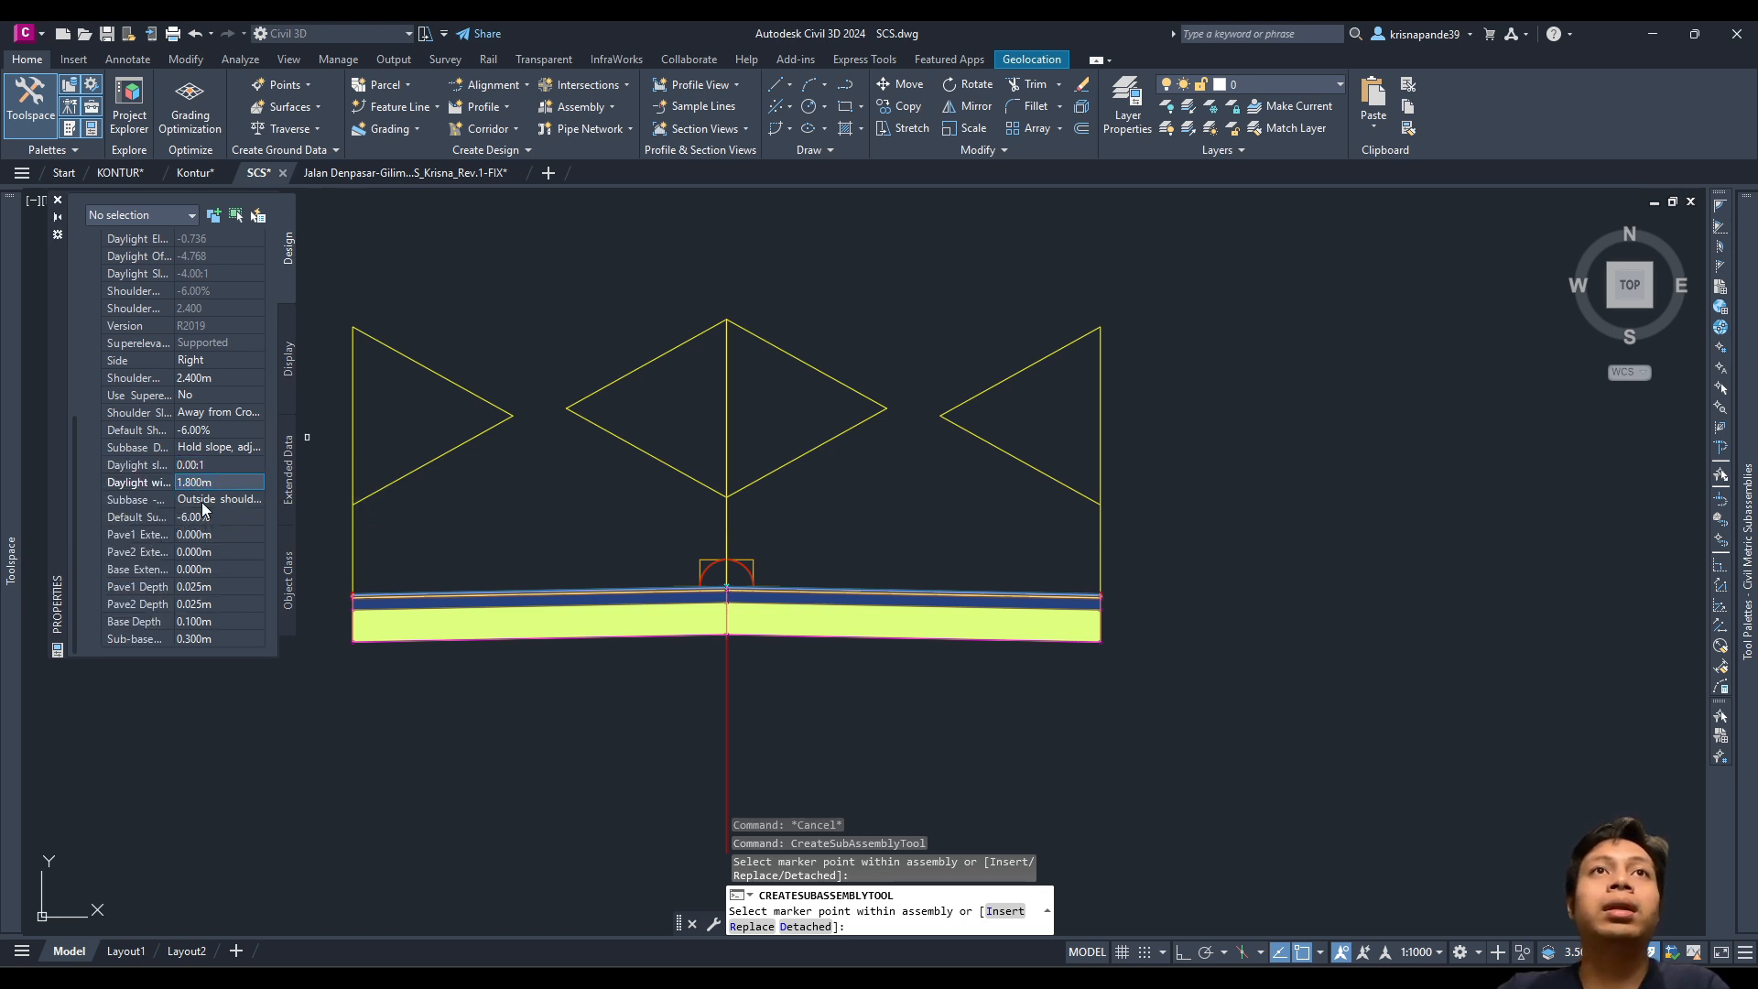
pyautogui.click(203, 502)
pyautogui.click(201, 517)
pyautogui.scroll(4, 1139, 604)
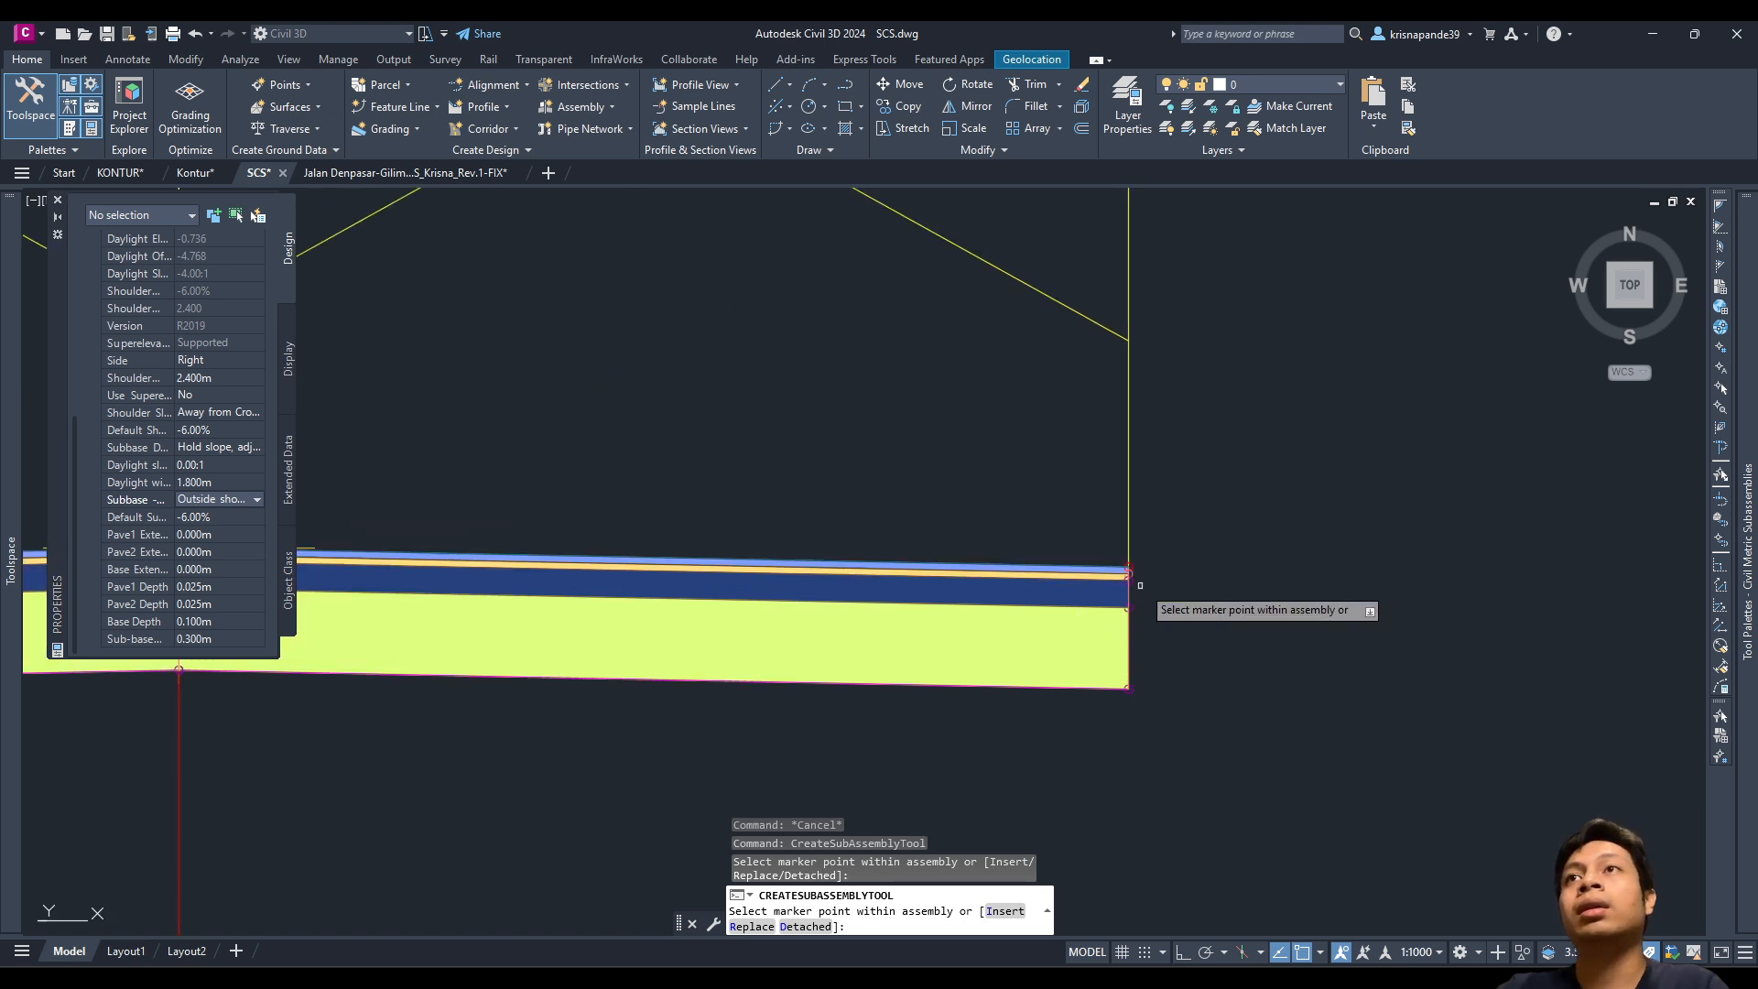
pyautogui.scroll(-3, 1136, 572)
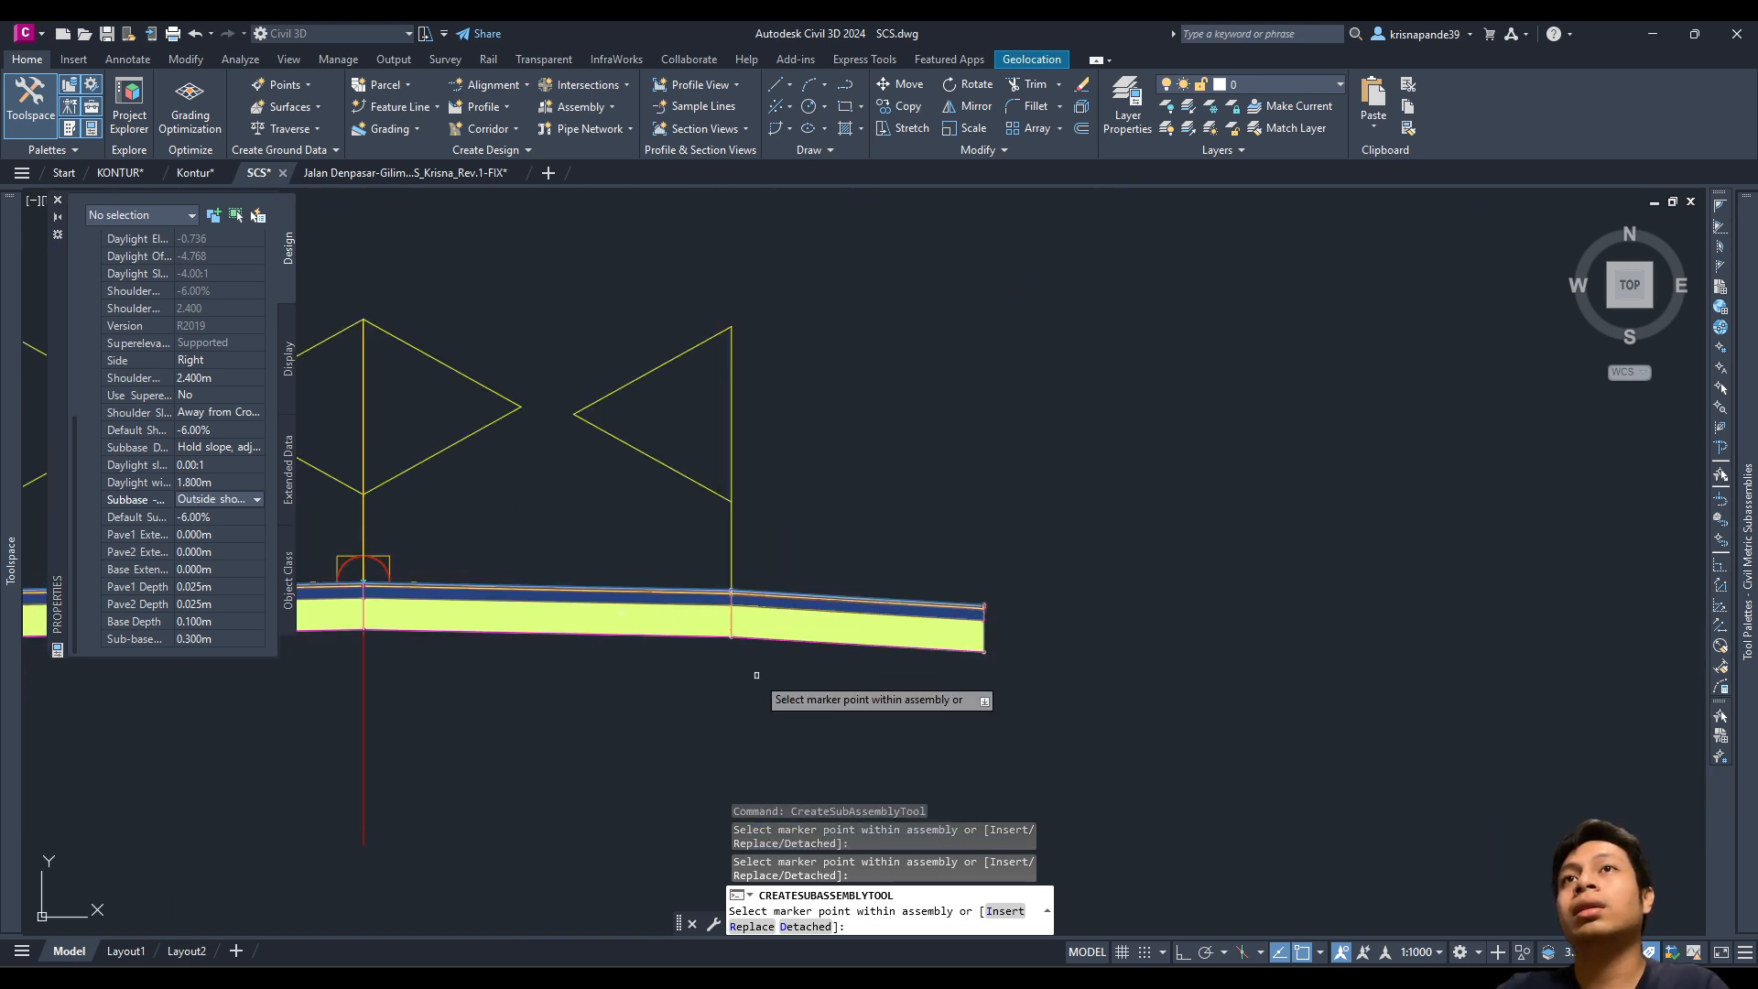
pyautogui.scroll(2, 751, 664)
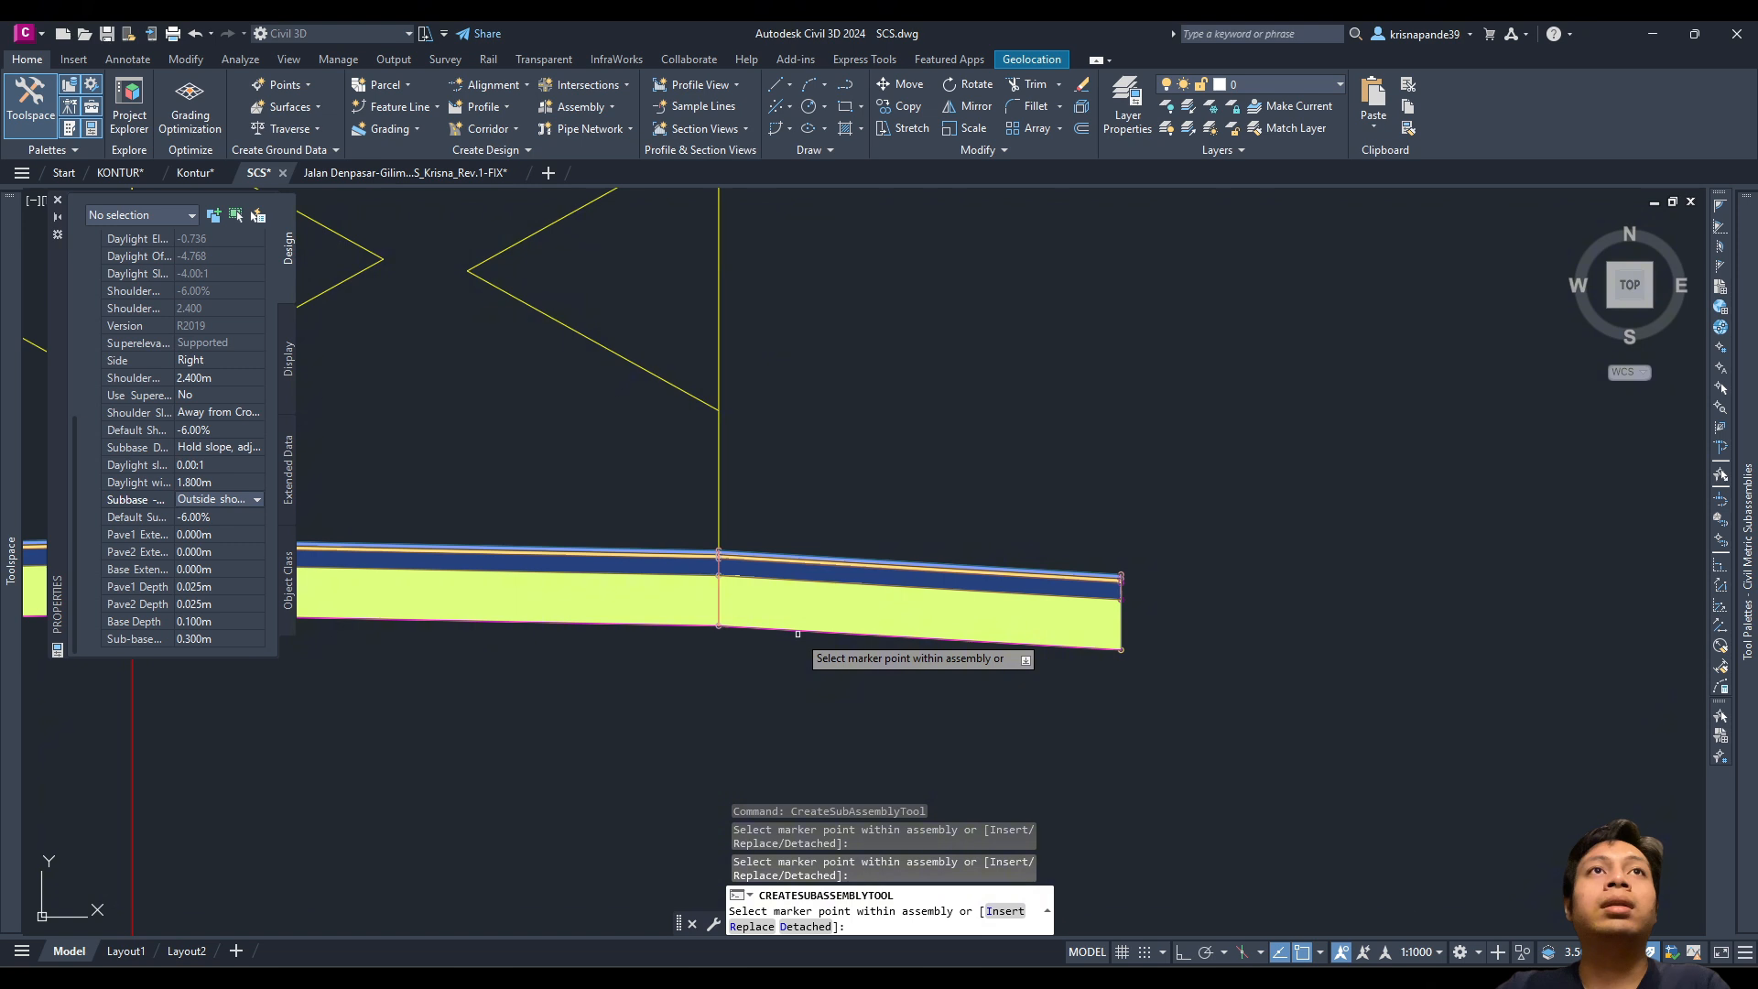
# Step: Cancel the placement and erase the shoulder attached past the right end
pyautogui.hotkey('ctrl', 'z')
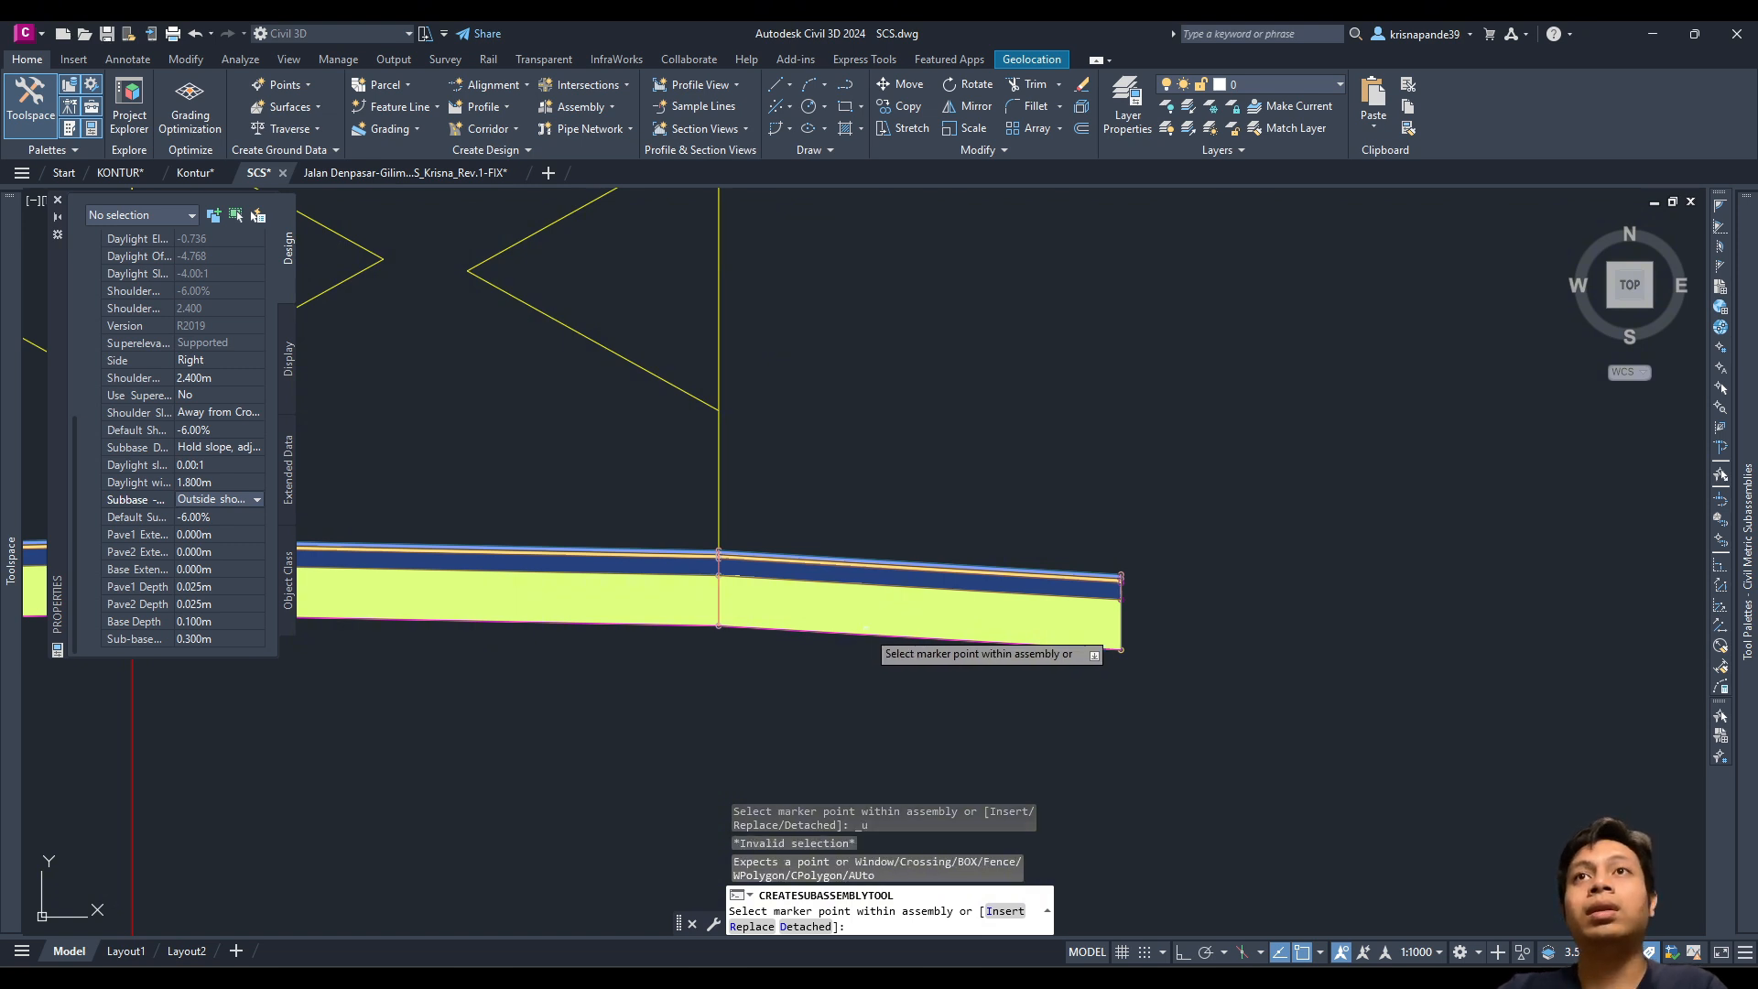
pyautogui.press('Escape')
pyautogui.click(1386, 746)
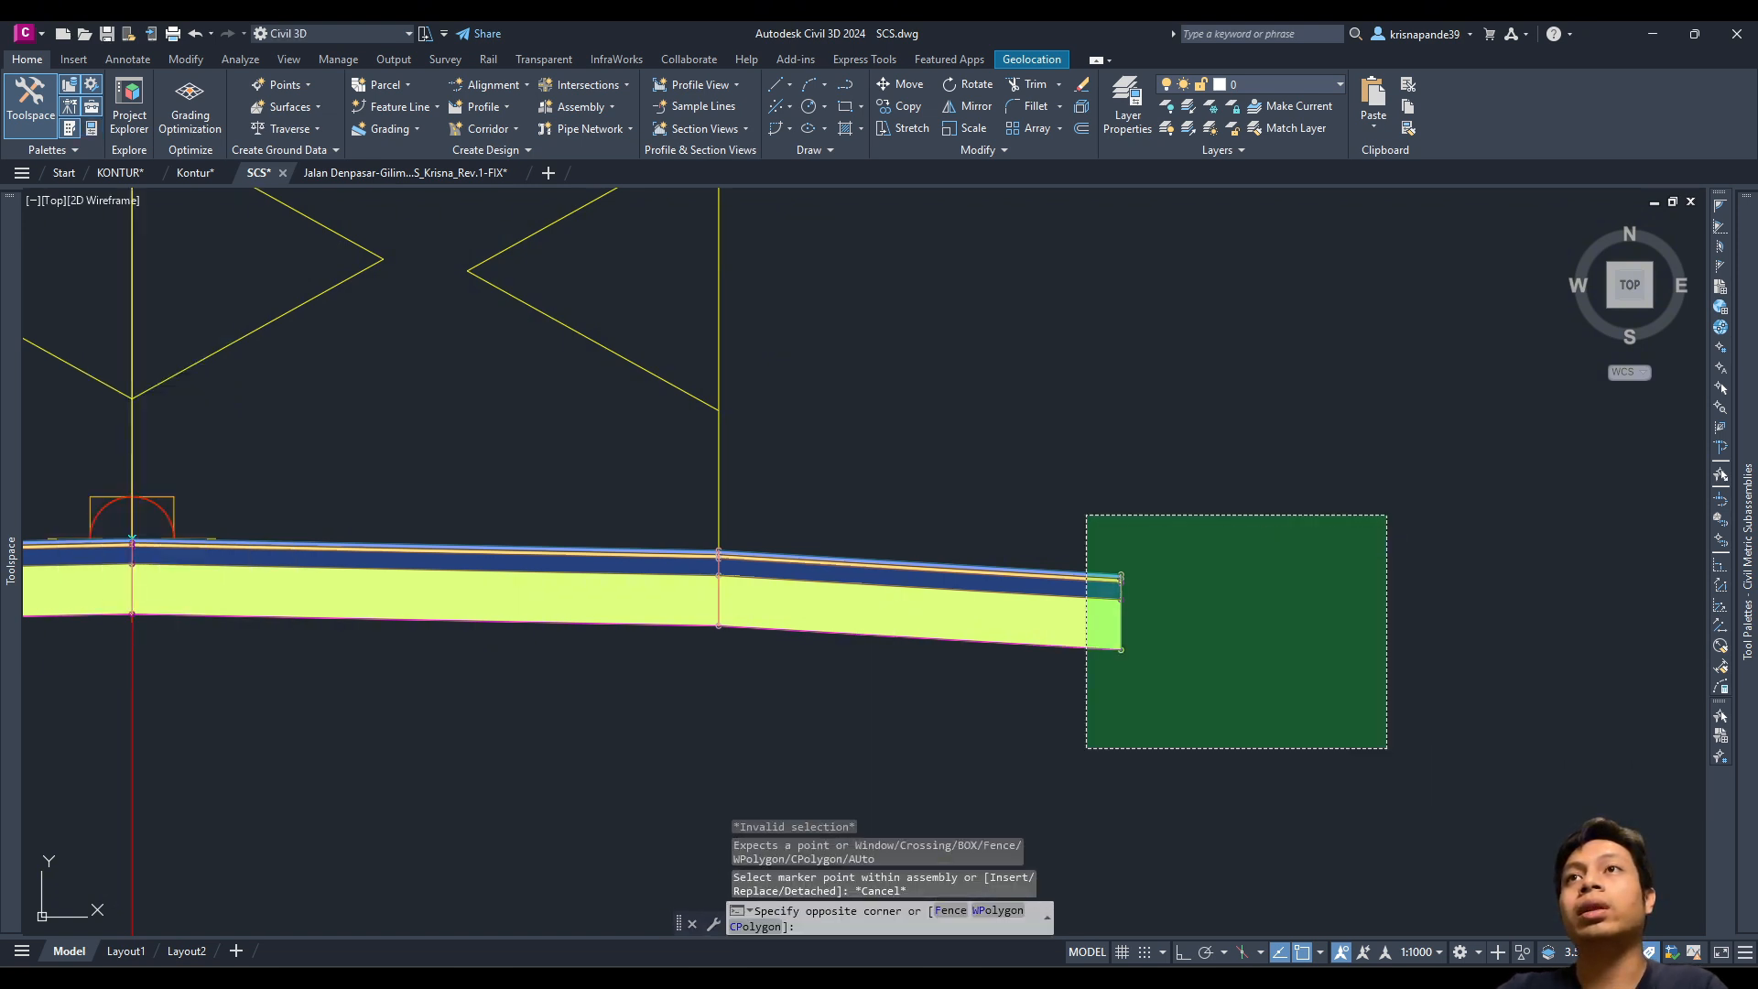
pyautogui.click(1085, 512)
pyautogui.press('Delete')
# Step: Pick ShoulderExtendSubbase with a 0.500 m shoulder width and superelevation off
pyautogui.moveTo(1746, 302)
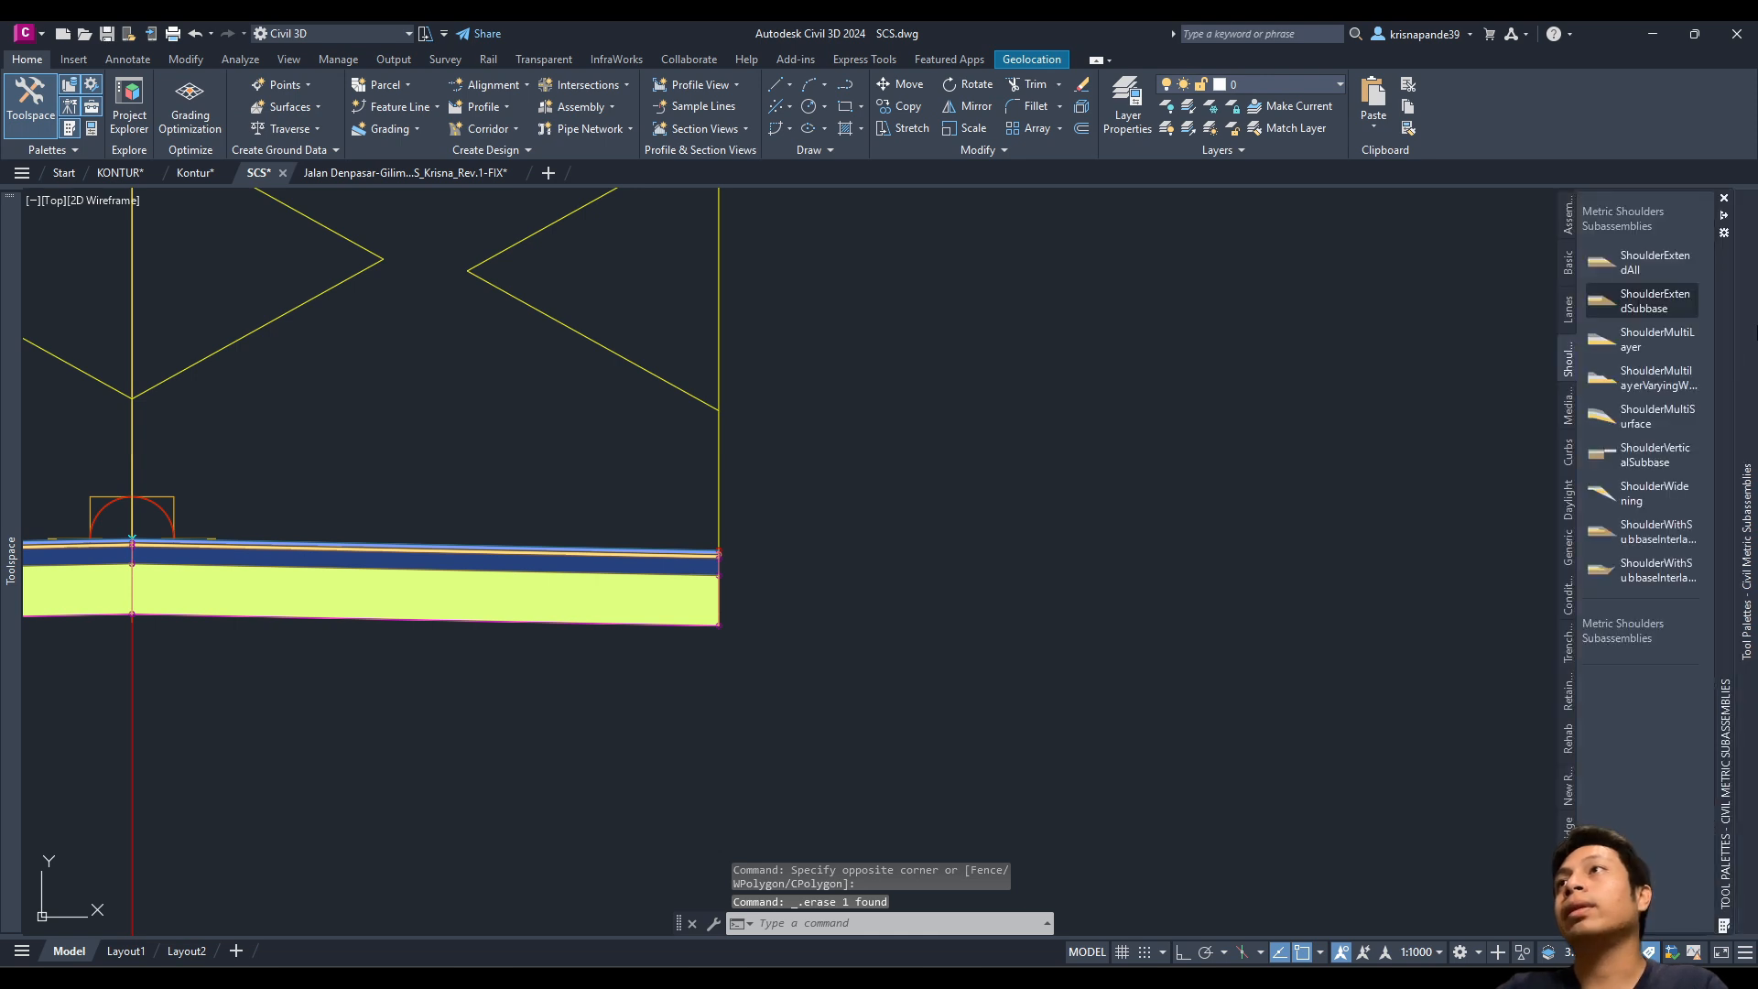
pyautogui.click(1639, 339)
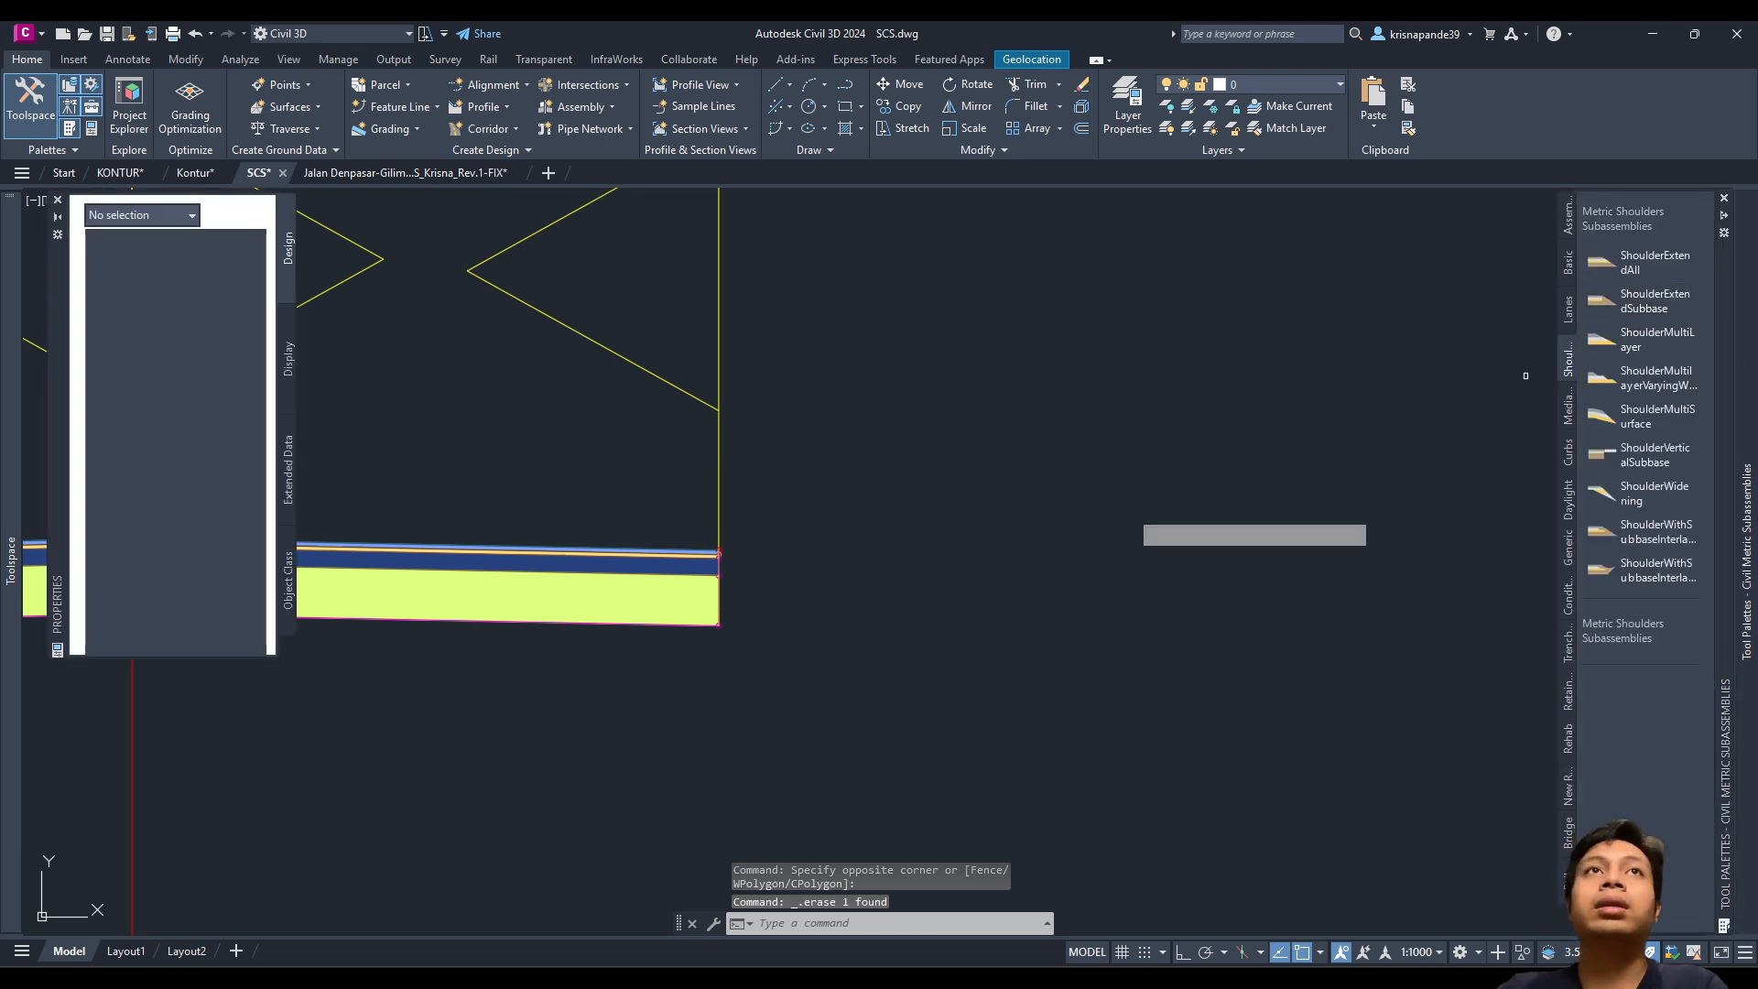
pyautogui.scroll(-2, 151, 611)
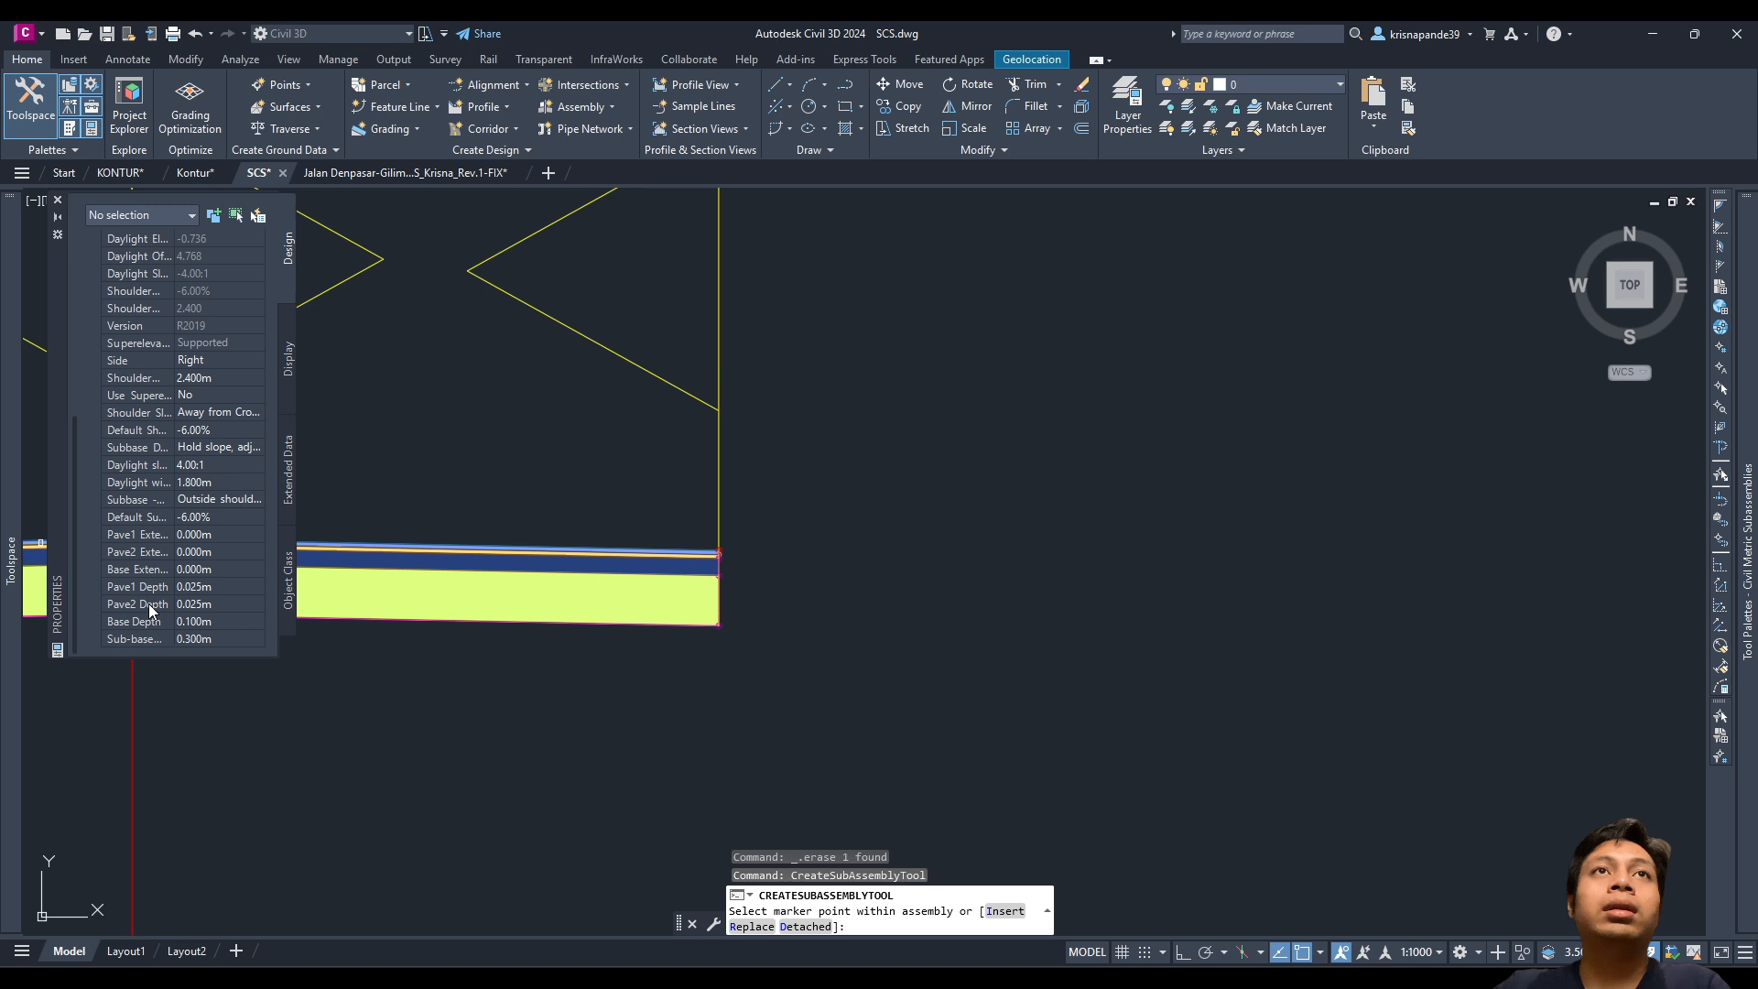
pyautogui.click(129, 377)
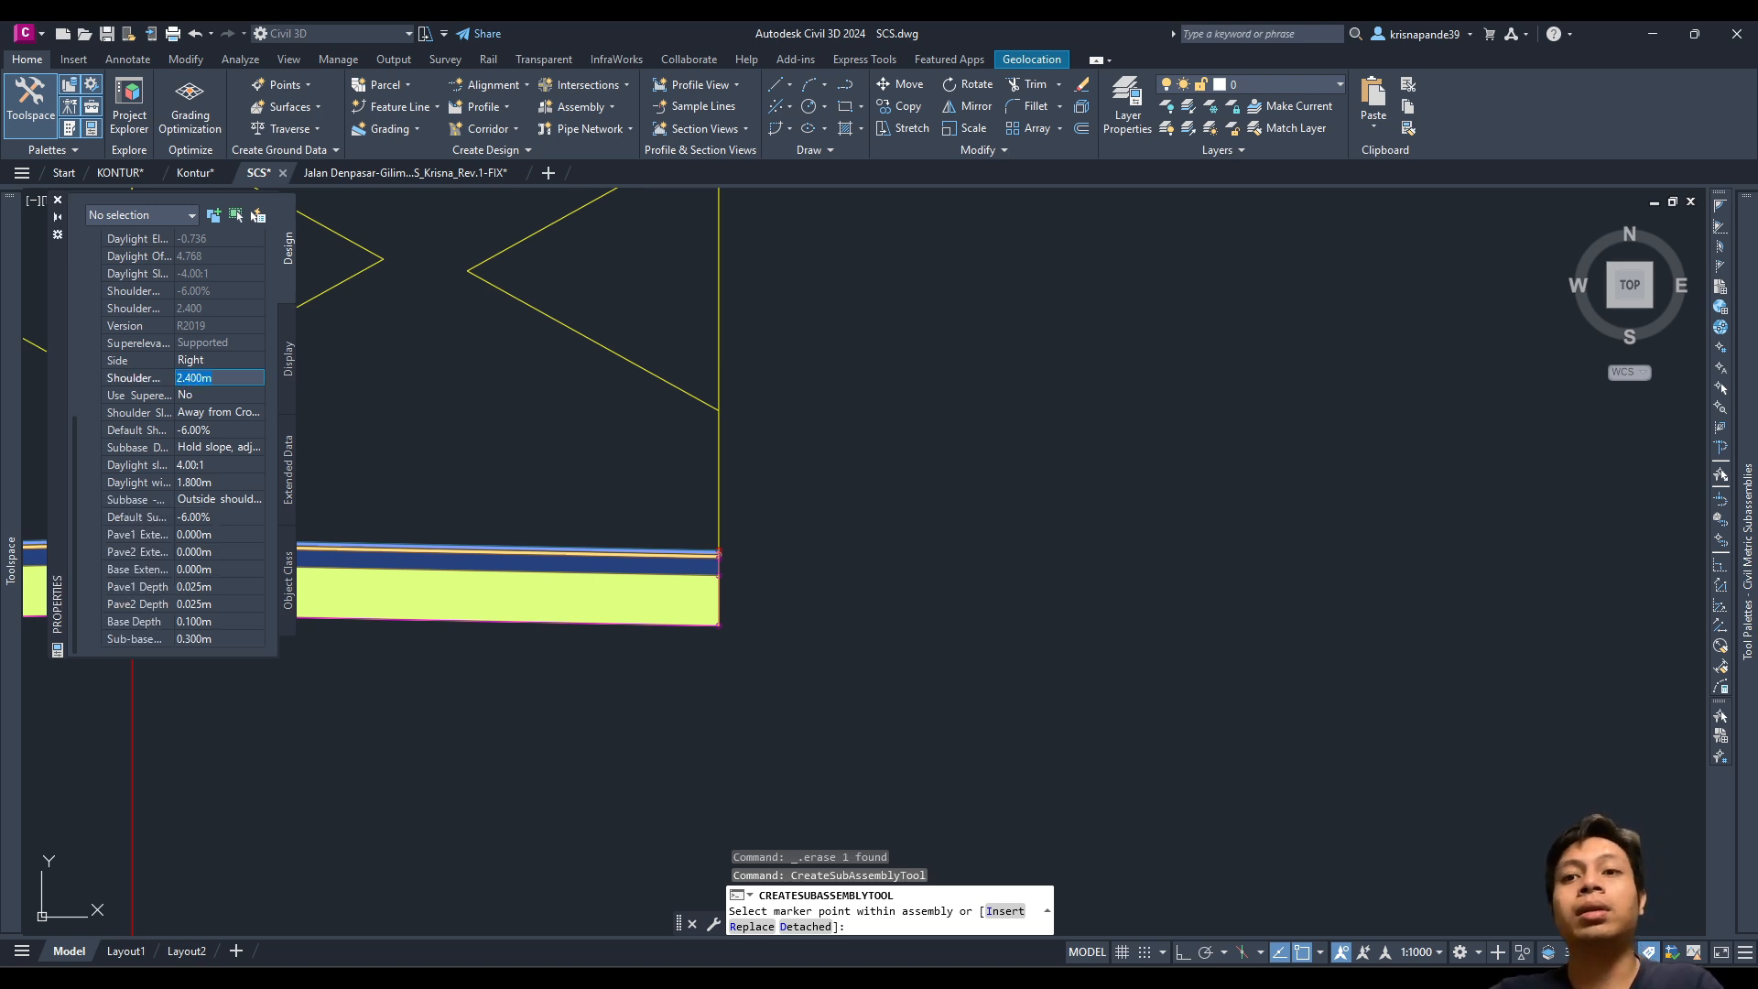
pyautogui.write('0.5')
pyautogui.click(212, 392)
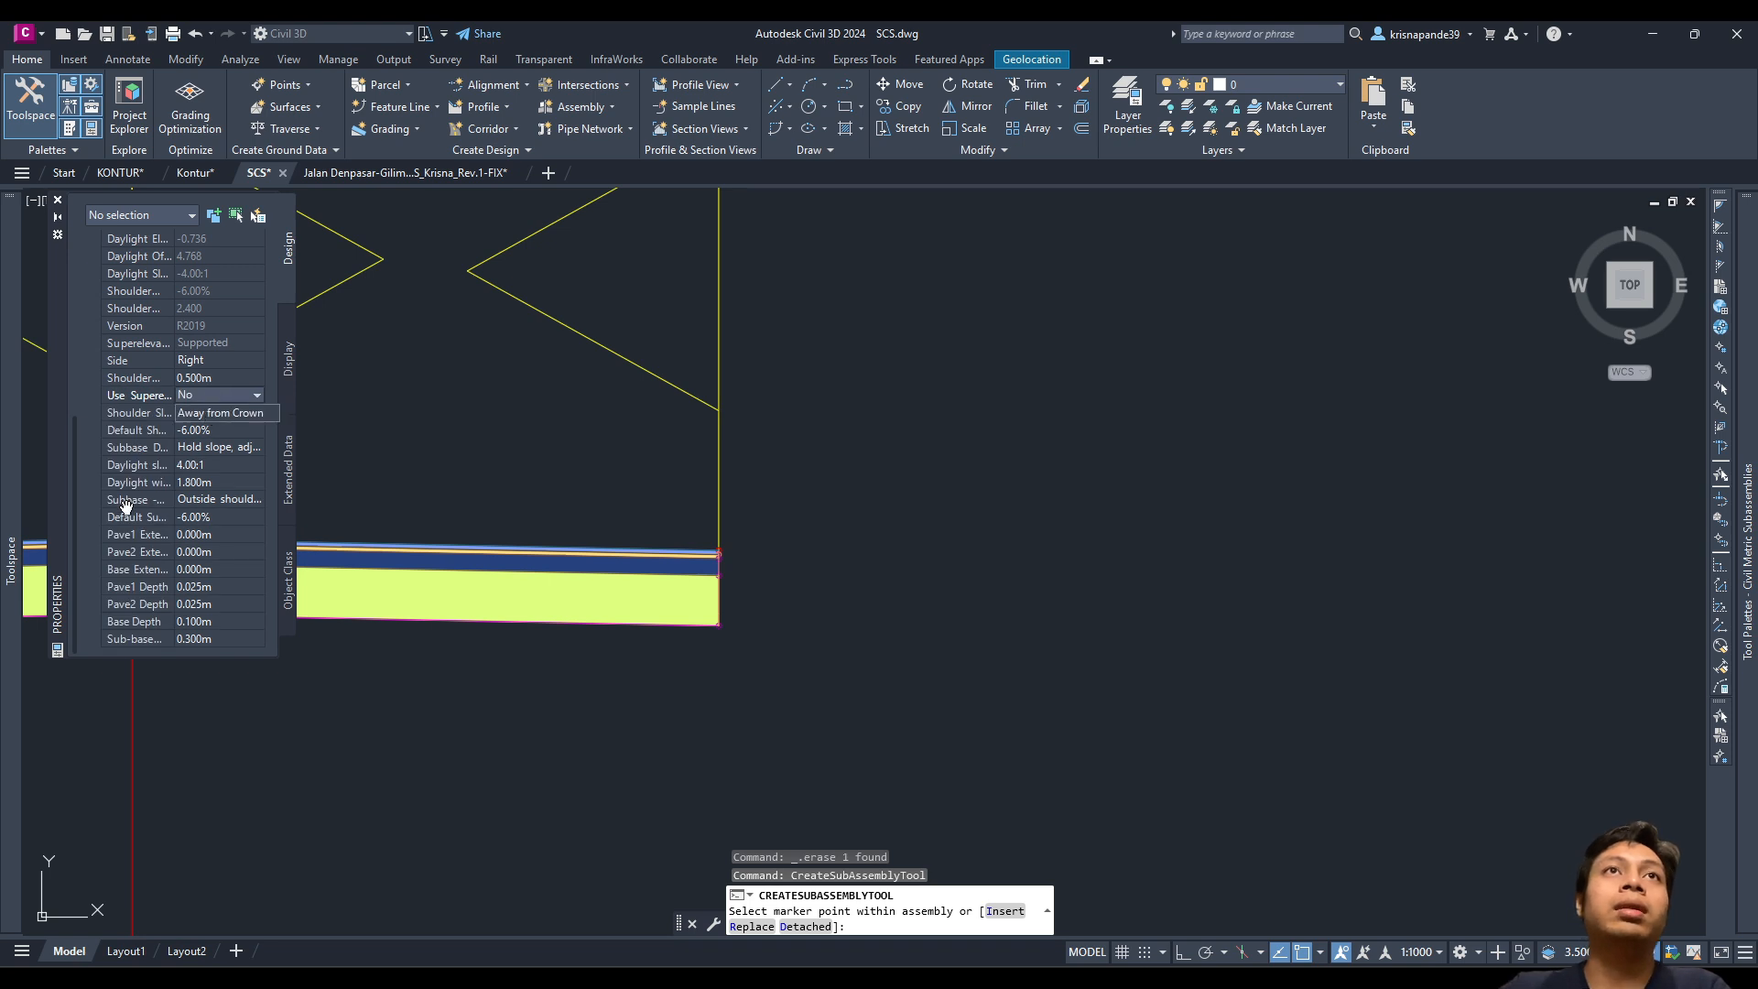
pyautogui.click(194, 398)
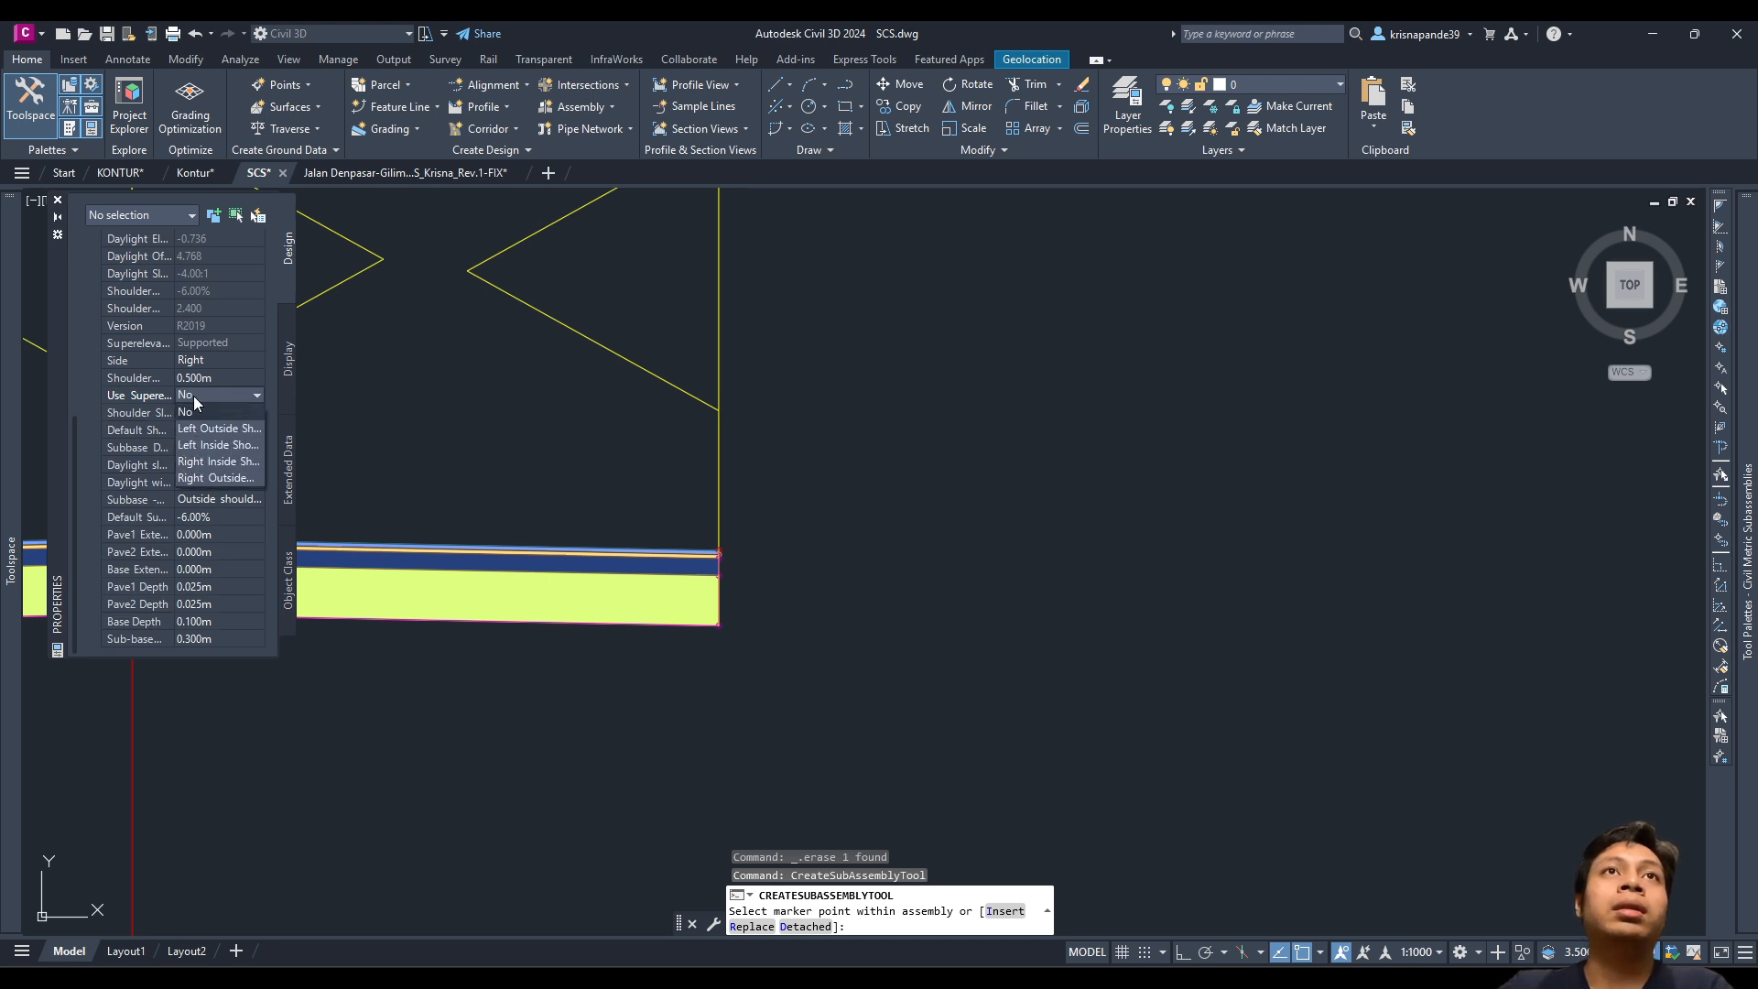
pyautogui.click(193, 397)
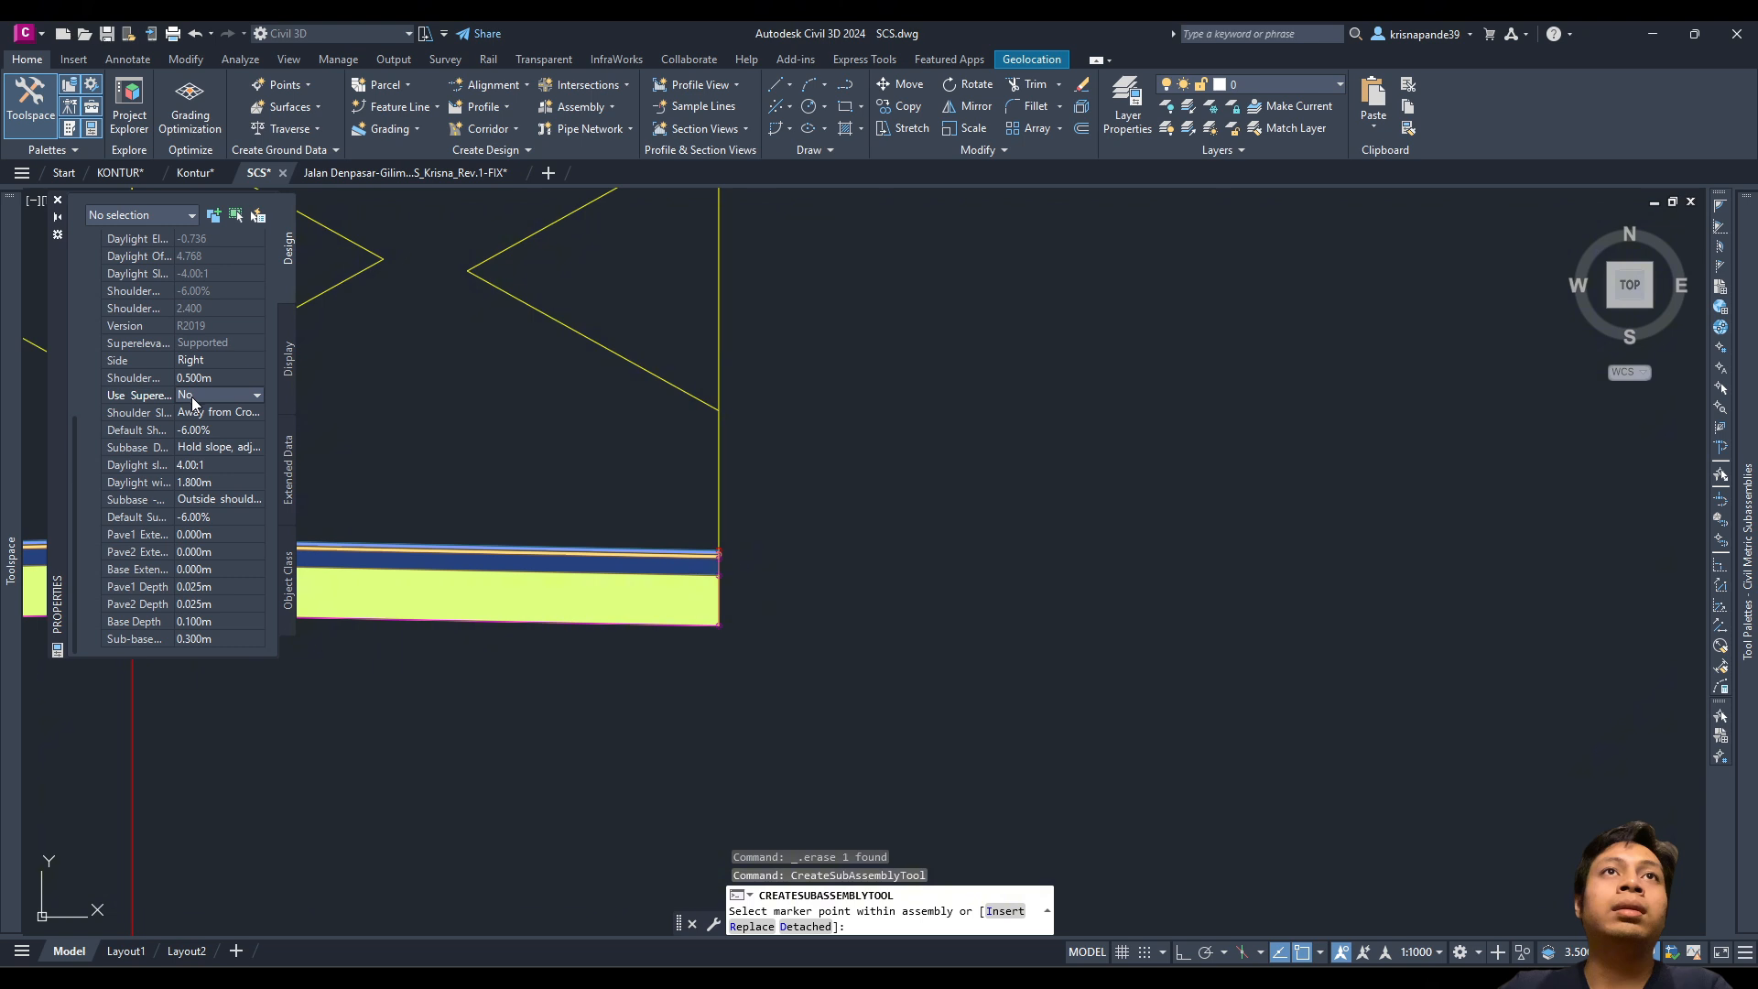
# Step: Edit the shoulder's 4.00:1 daylight slope value, then undo the last shoulder placement
pyautogui.scroll(3, 199, 522)
pyautogui.scroll(-4, 164, 623)
pyautogui.scroll(4, 164, 627)
pyautogui.scroll(-4, 137, 538)
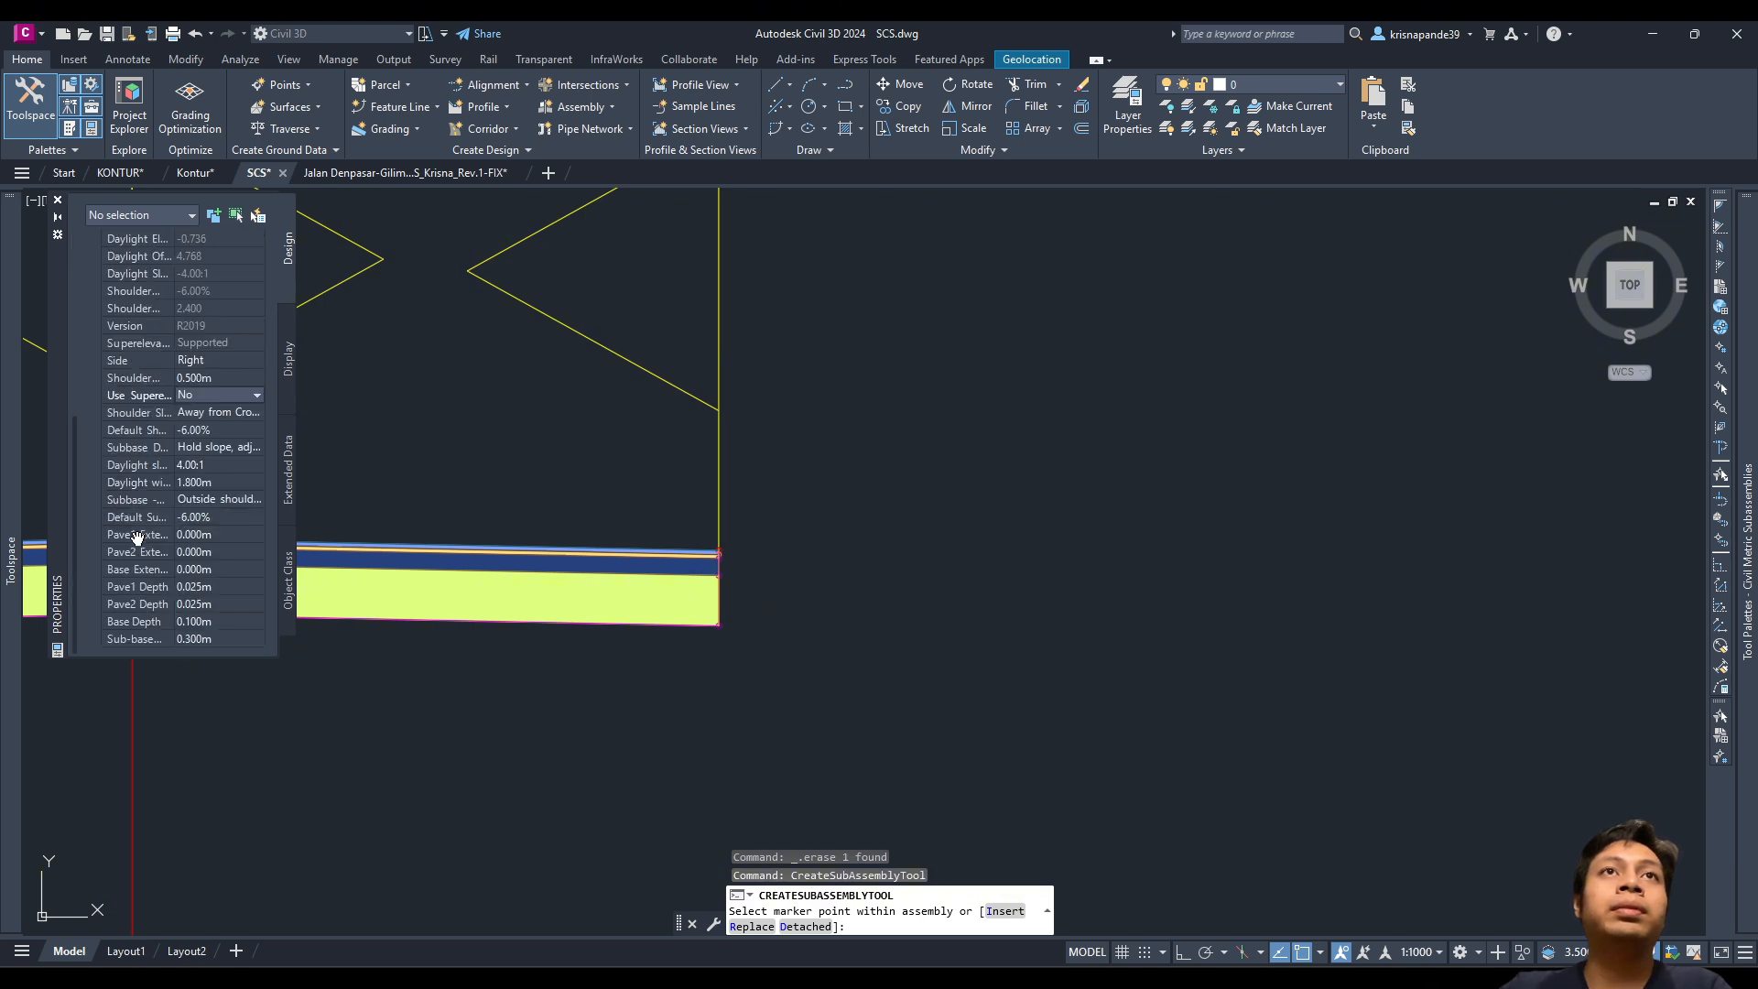
pyautogui.click(193, 470)
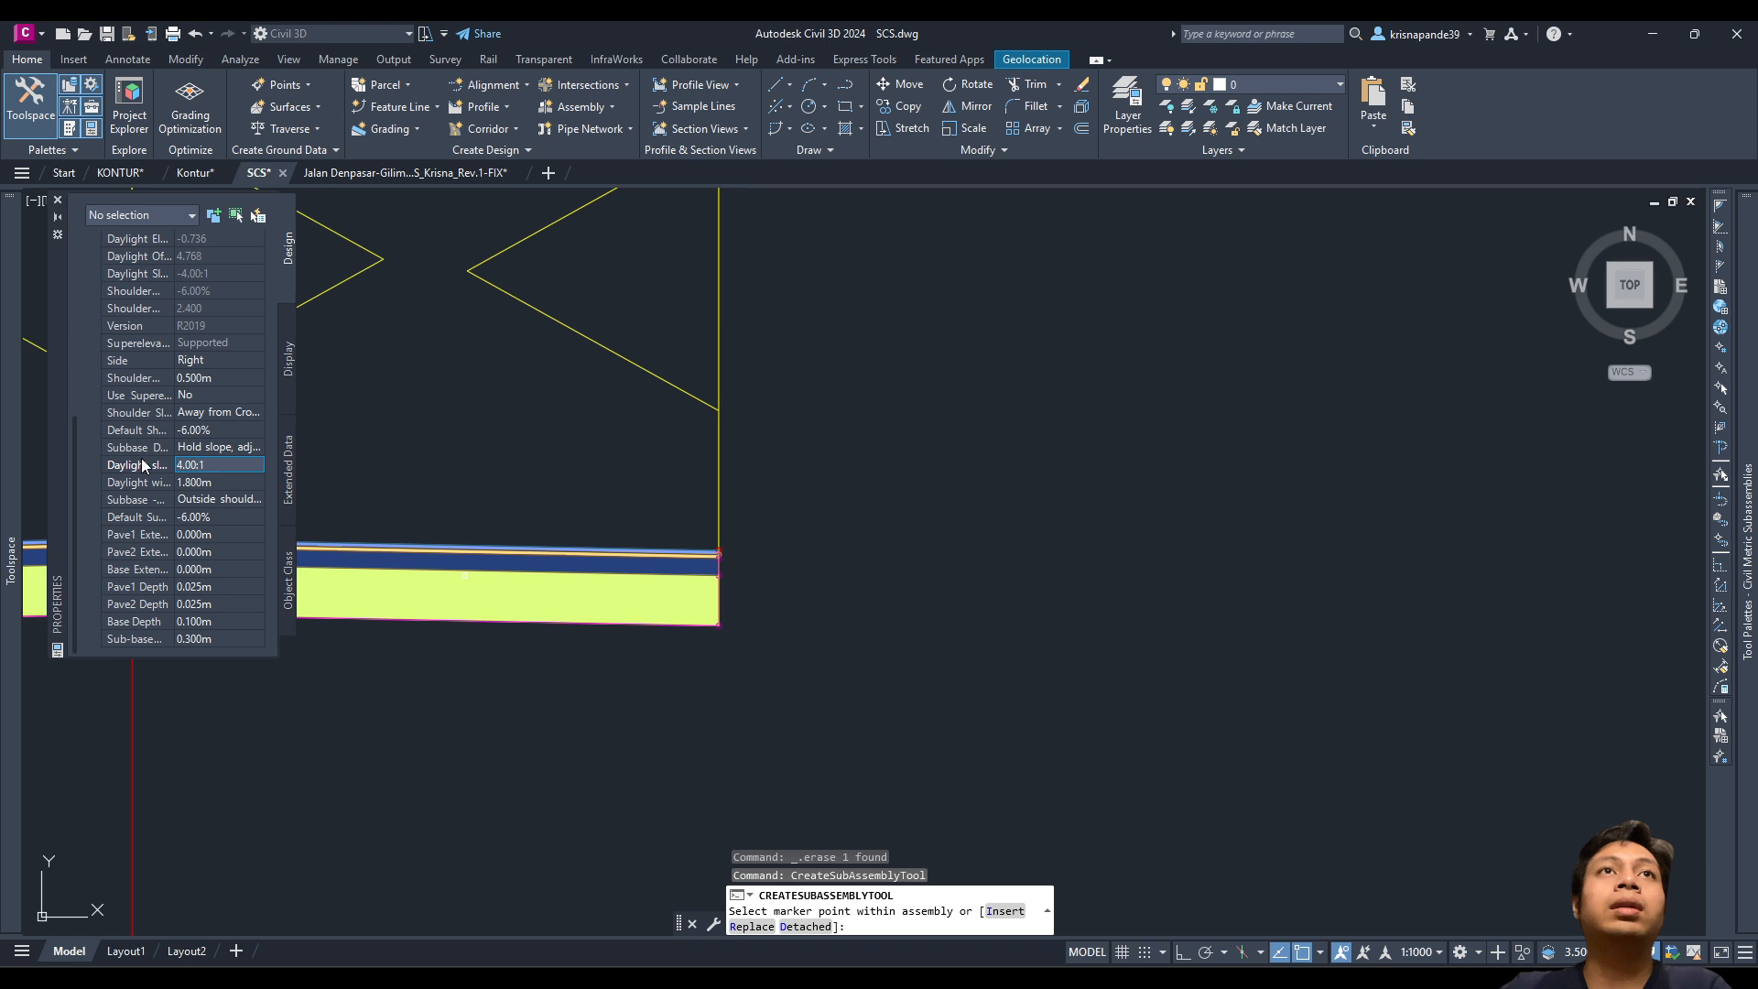
pyautogui.click(151, 465)
pyautogui.scroll(4, 224, 552)
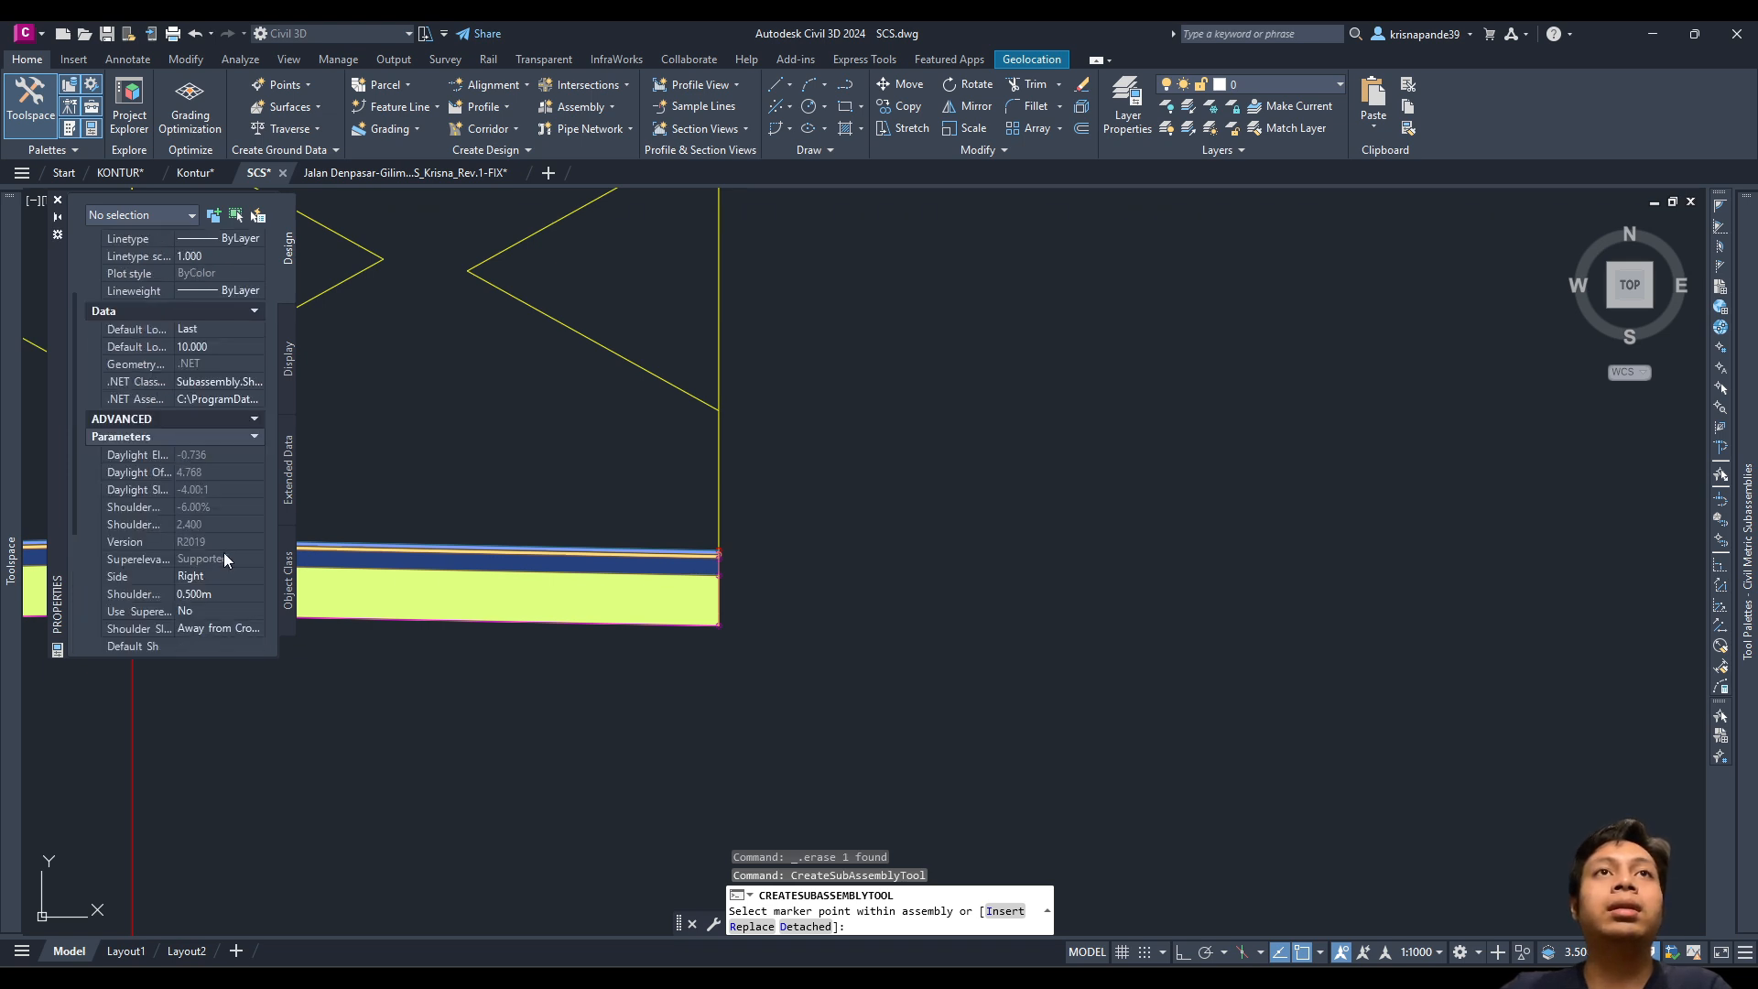
pyautogui.scroll(2, 685, 572)
pyautogui.scroll(2, 803, 517)
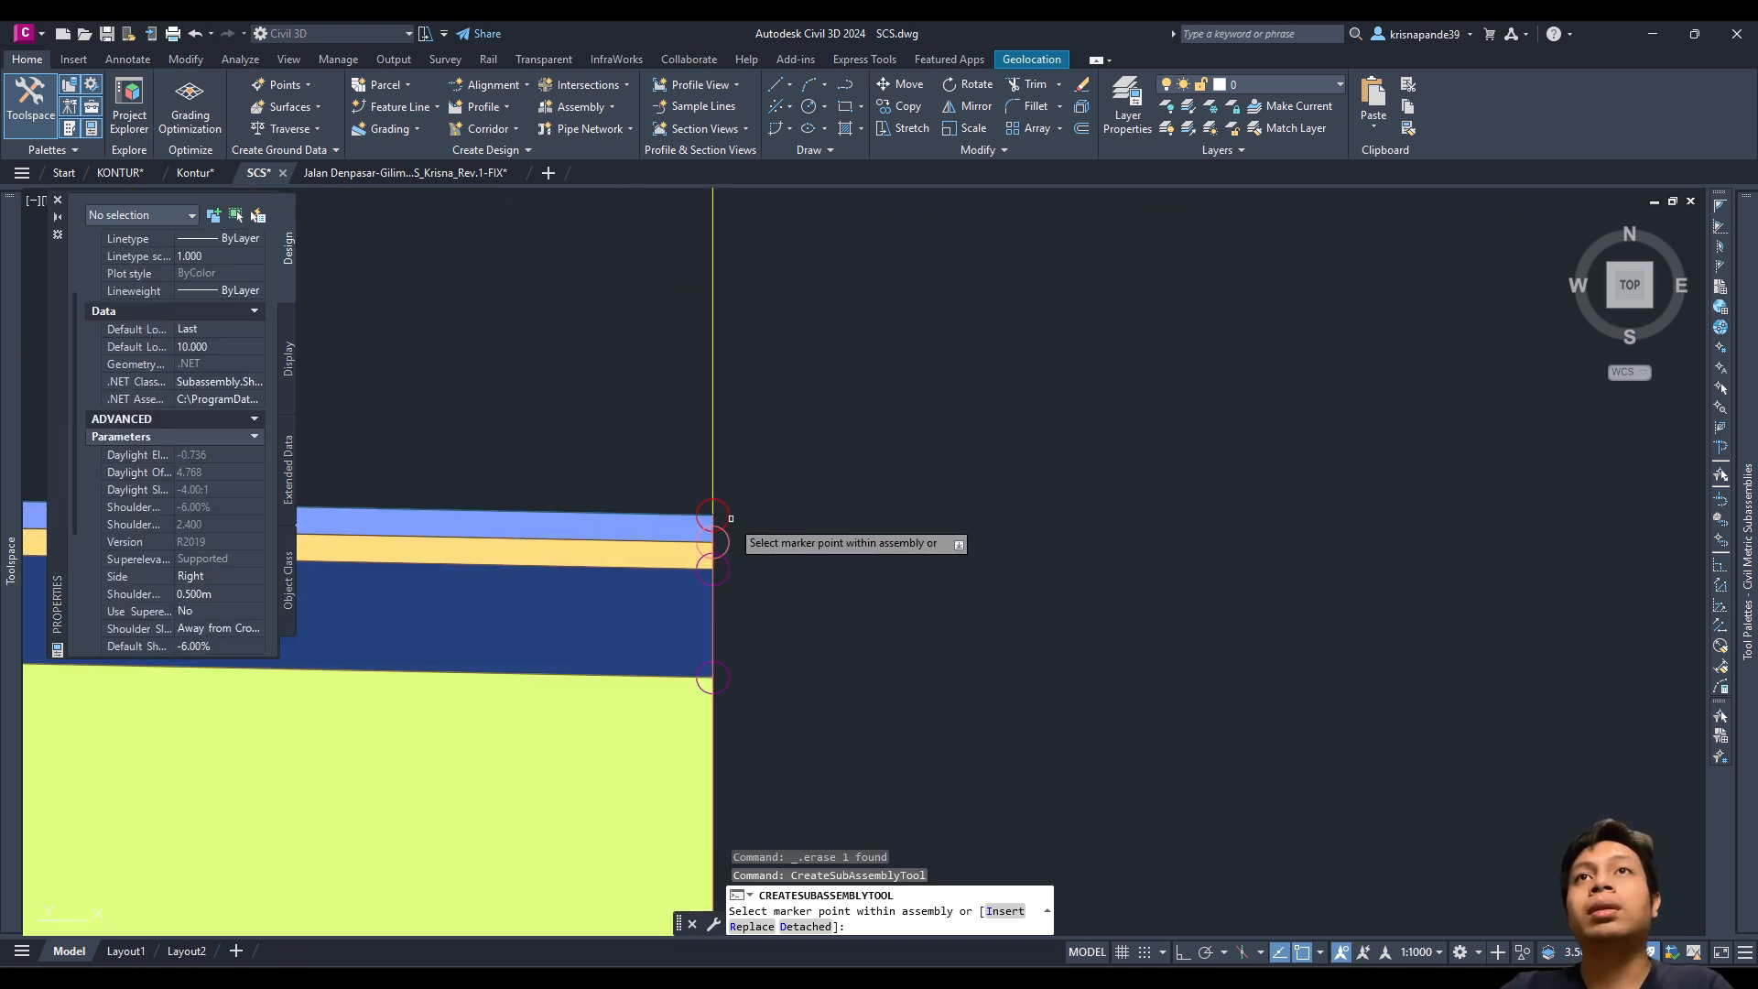
pyautogui.scroll(-5, 724, 550)
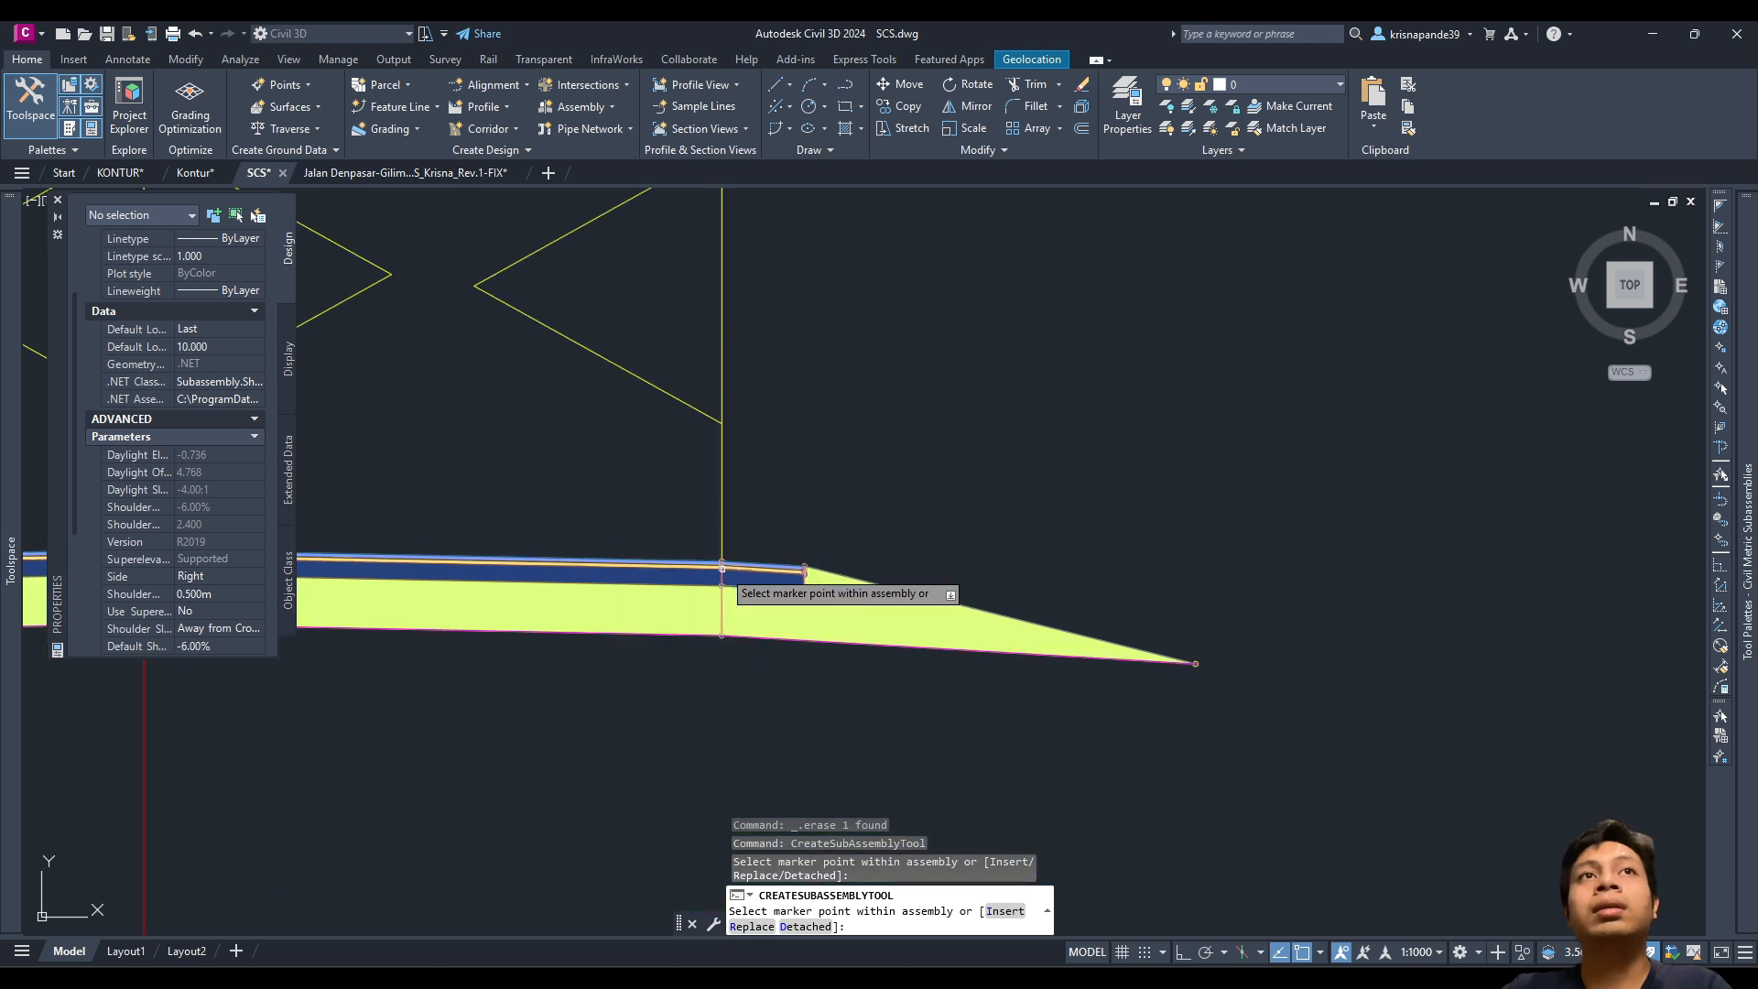
pyautogui.scroll(3, 723, 568)
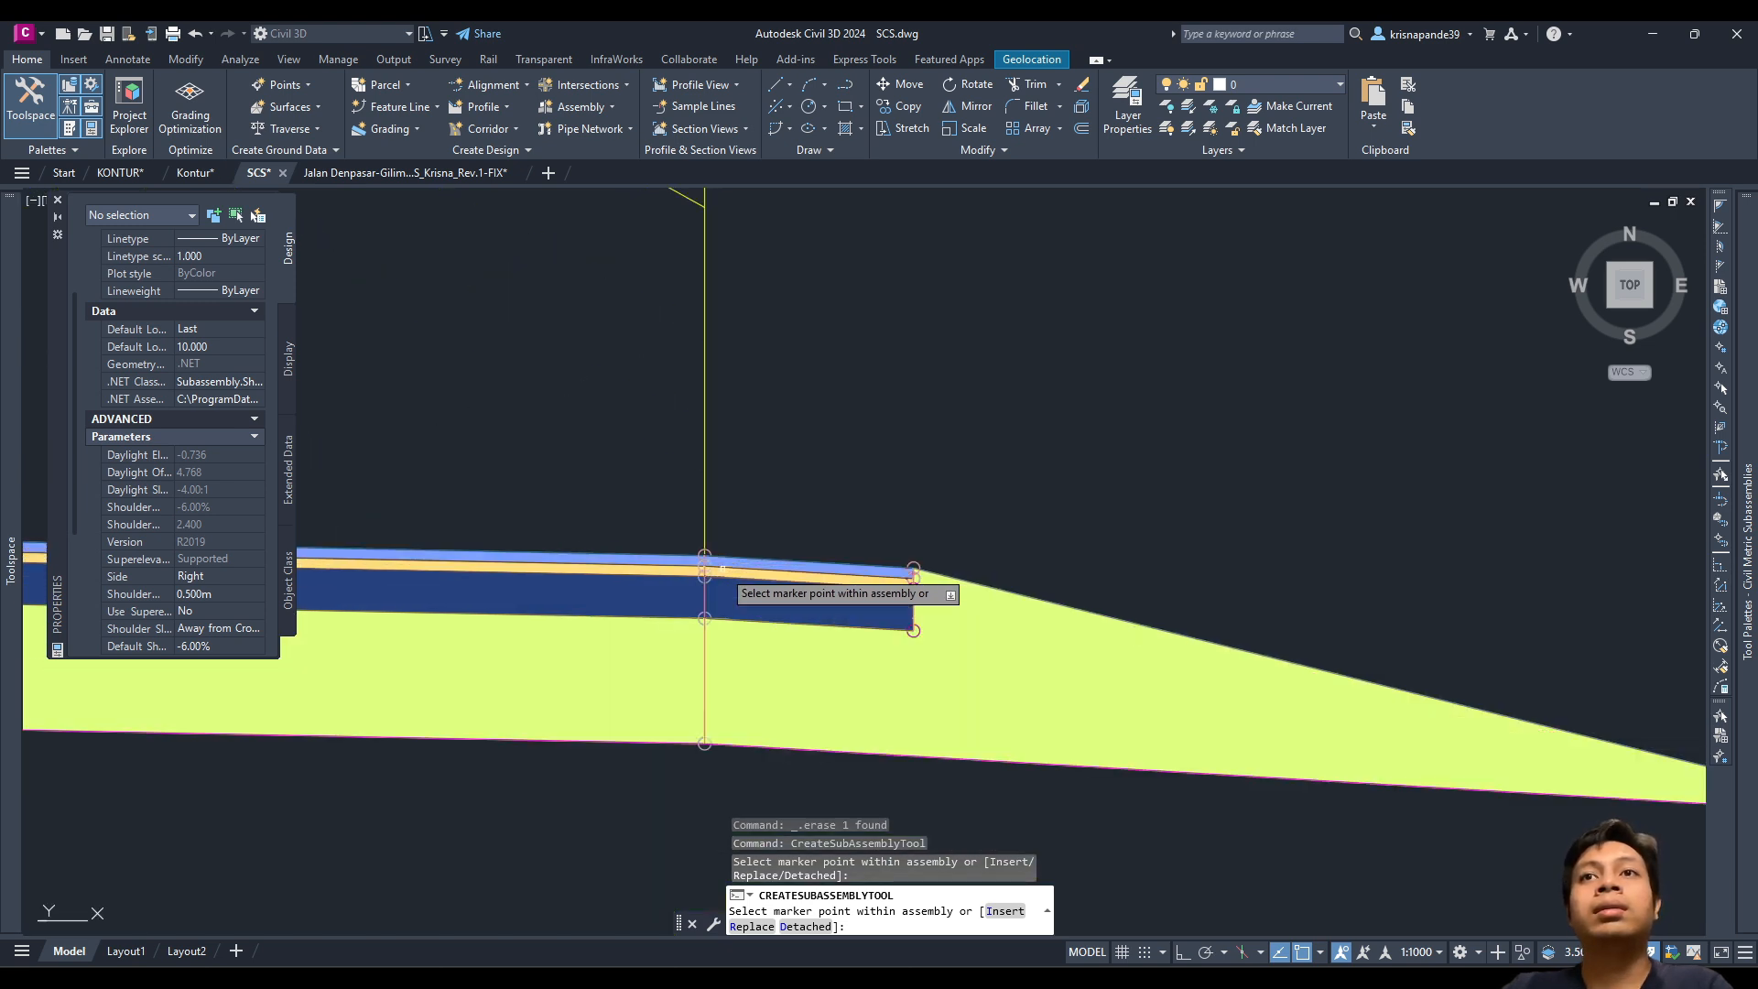
pyautogui.scroll(-4, 118, 586)
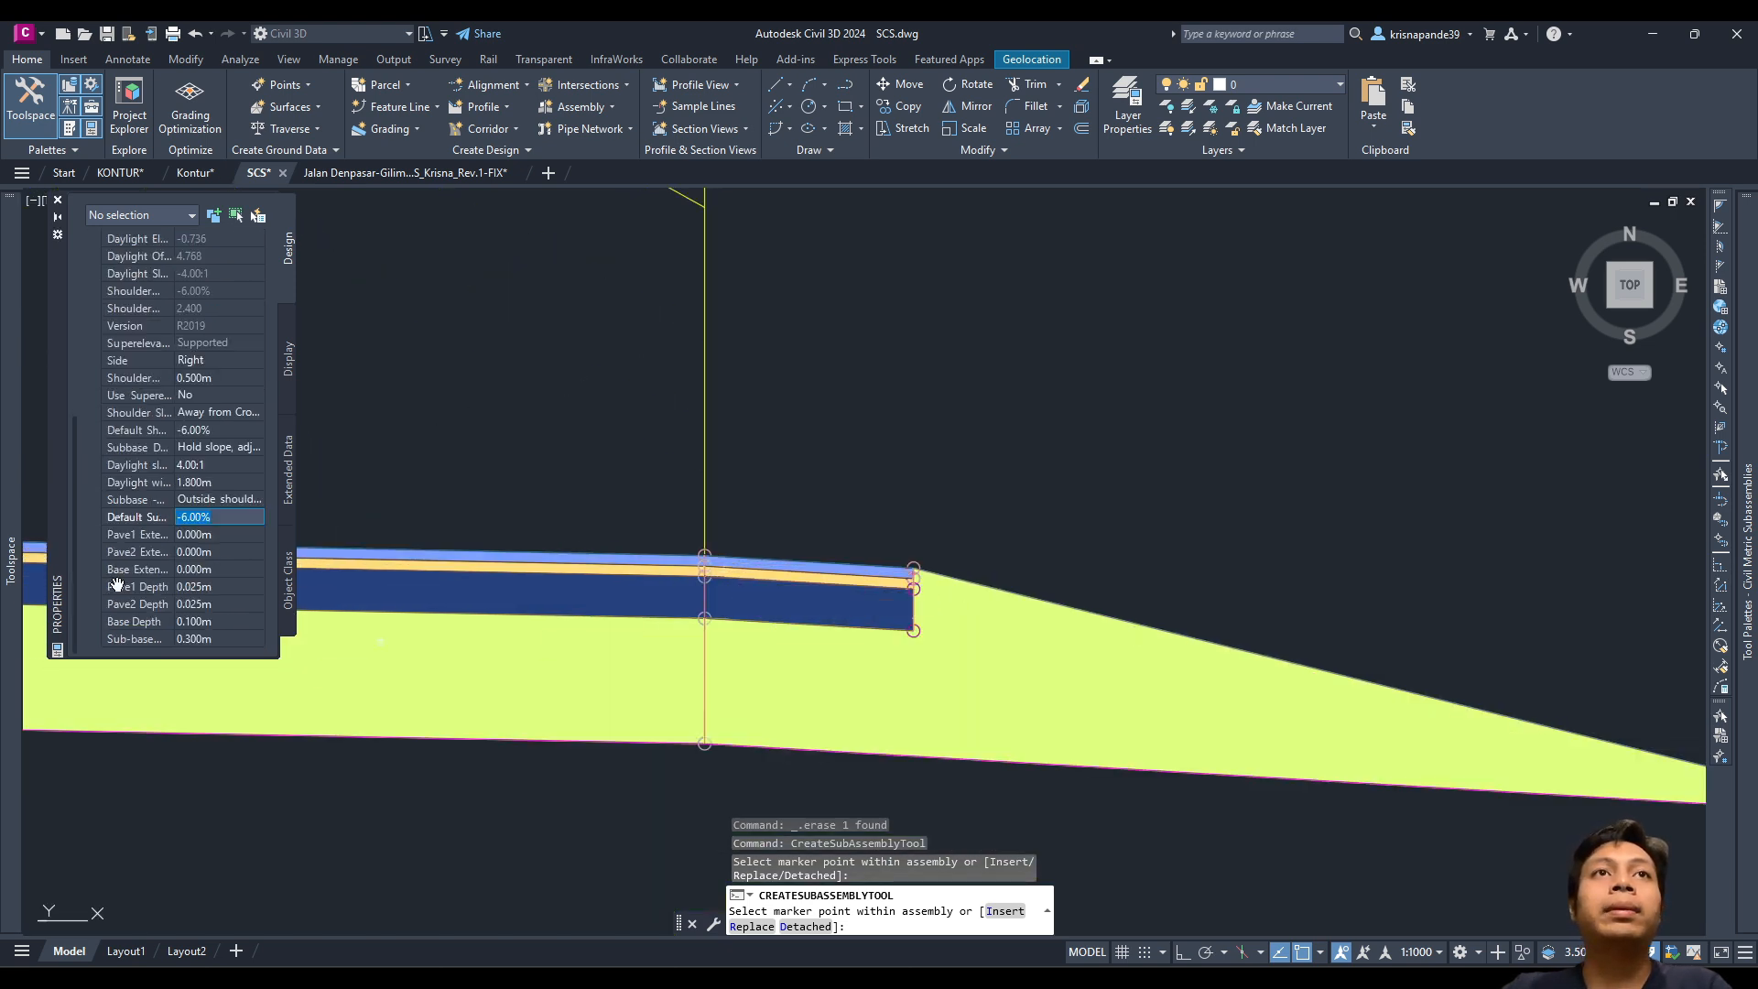
pyautogui.click(188, 465)
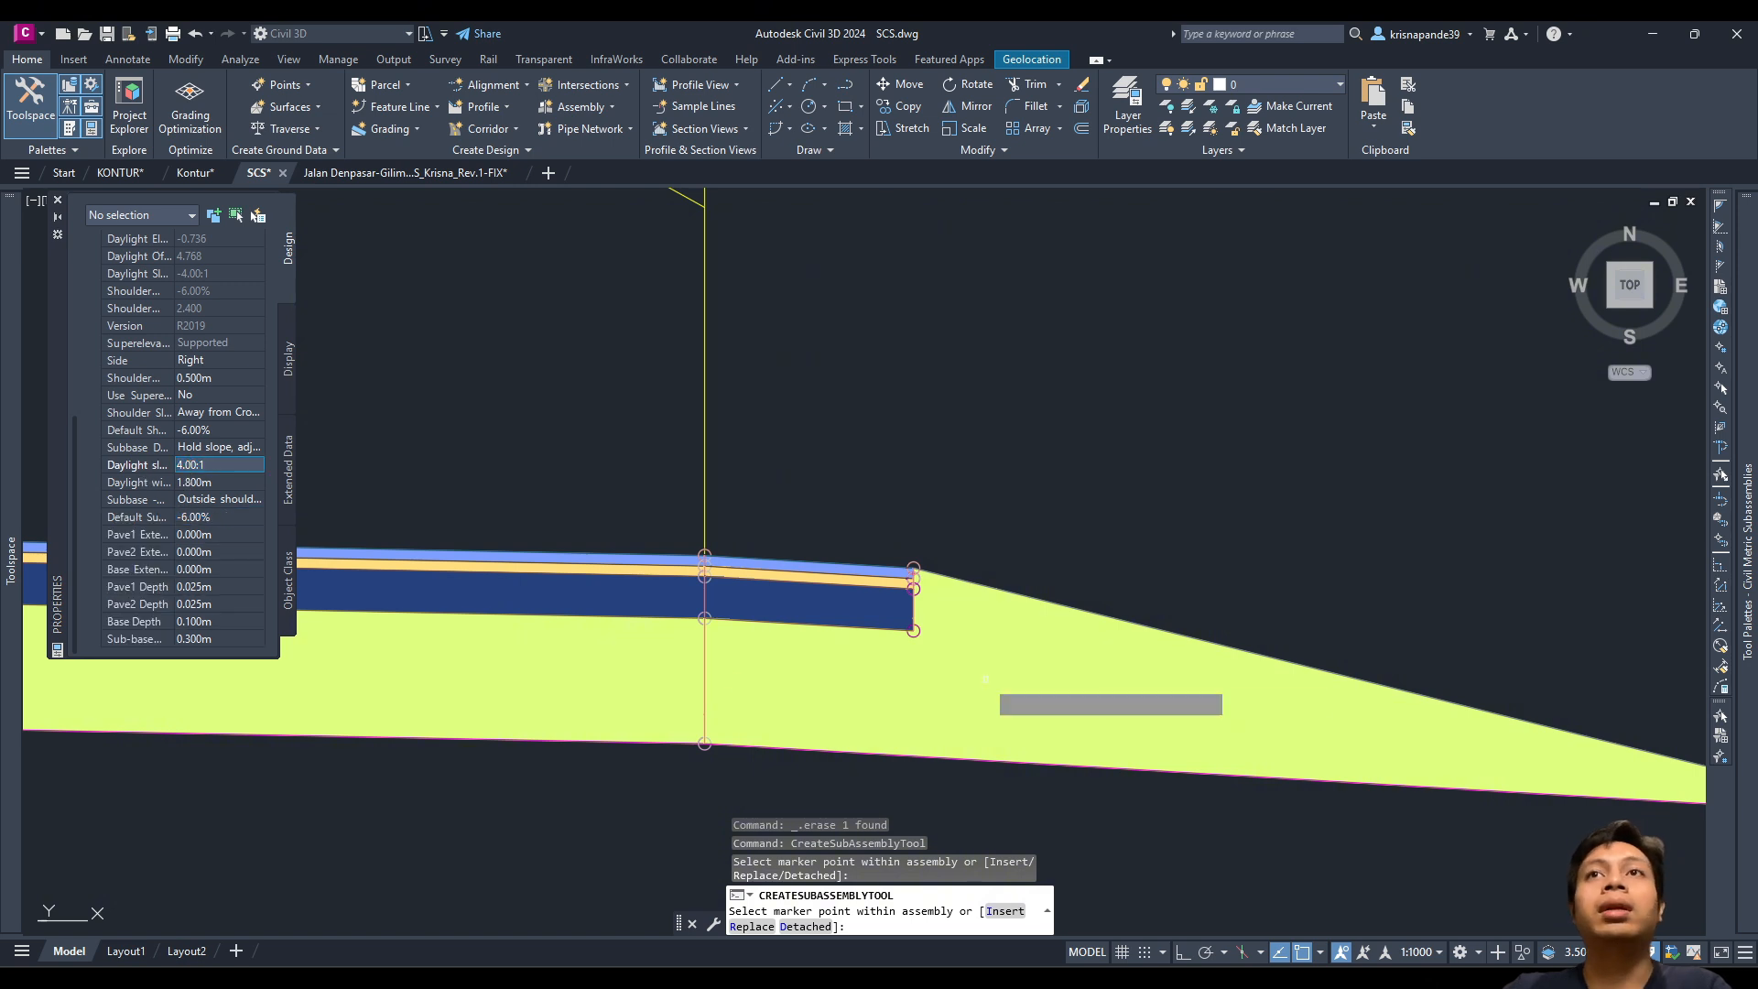
pyautogui.hotkey('ctrl', 'z')
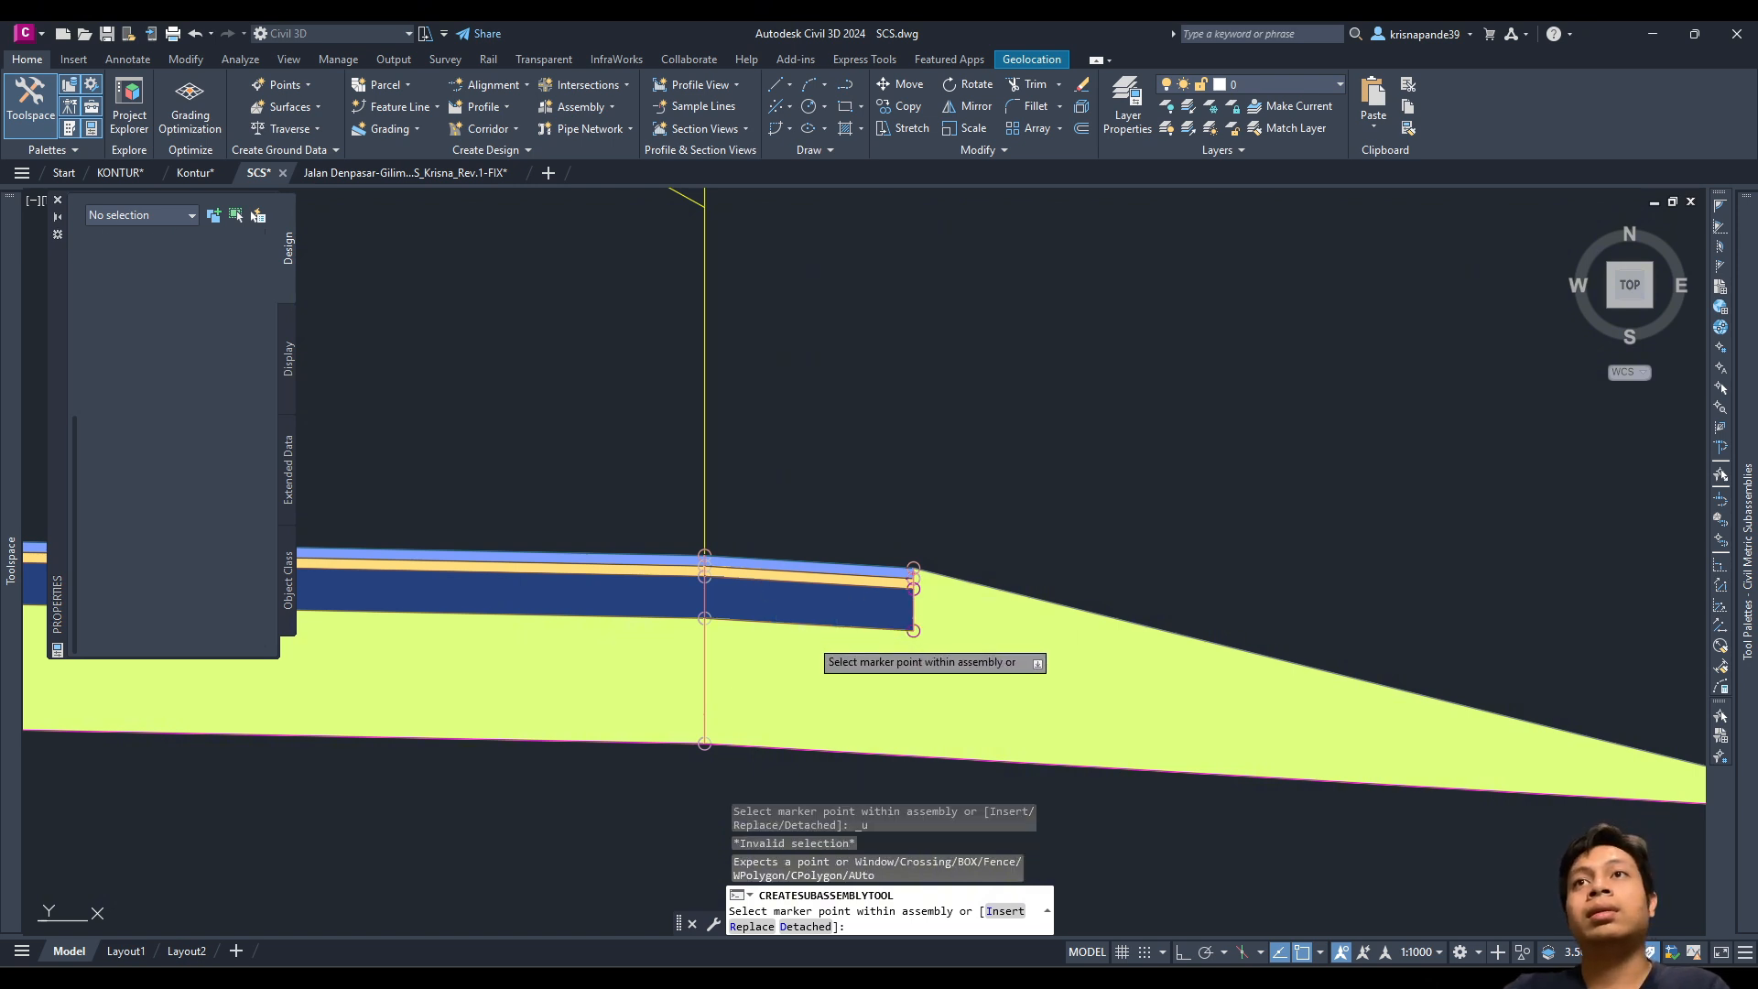
# Step: Cancel placement and erase the shoulder at the assembly's right end
pyautogui.press('Escape')
pyautogui.click(1263, 849)
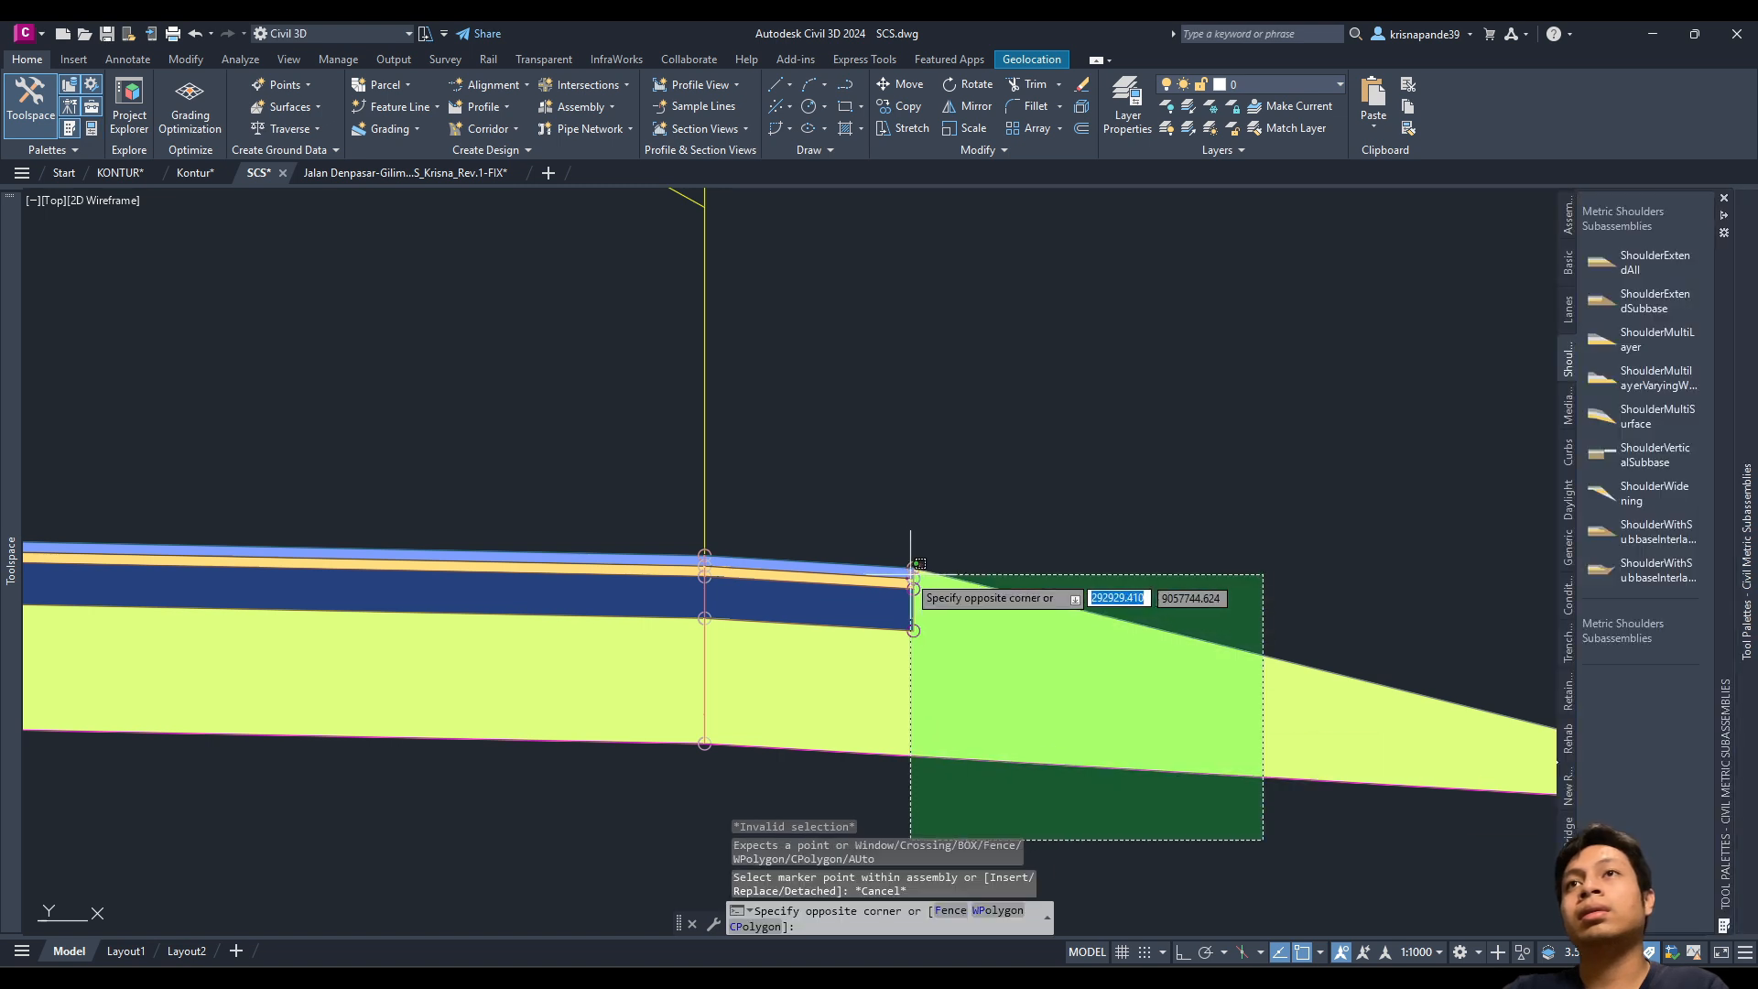
pyautogui.click(918, 572)
pyautogui.press('Delete')
# Step: Pick ShoulderExtendSubbase again with 0.500 m width and a flat 0.00:1 daylight slope
pyautogui.moveTo(1744, 318)
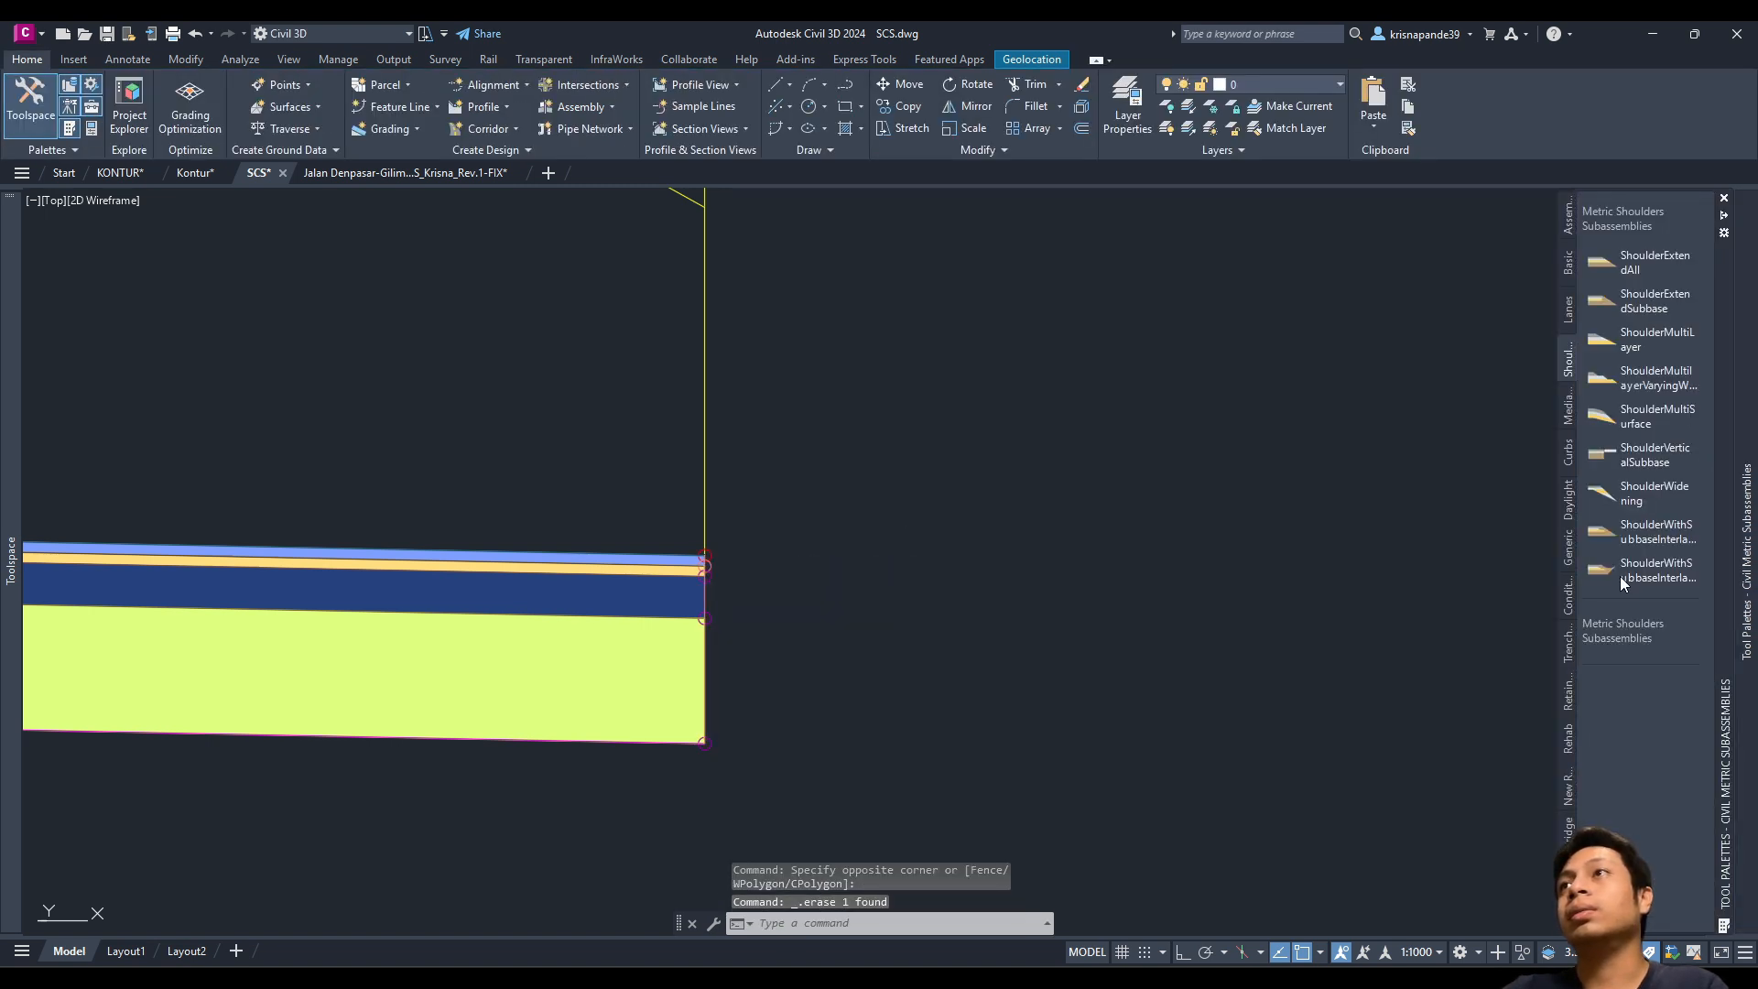
pyautogui.click(1648, 302)
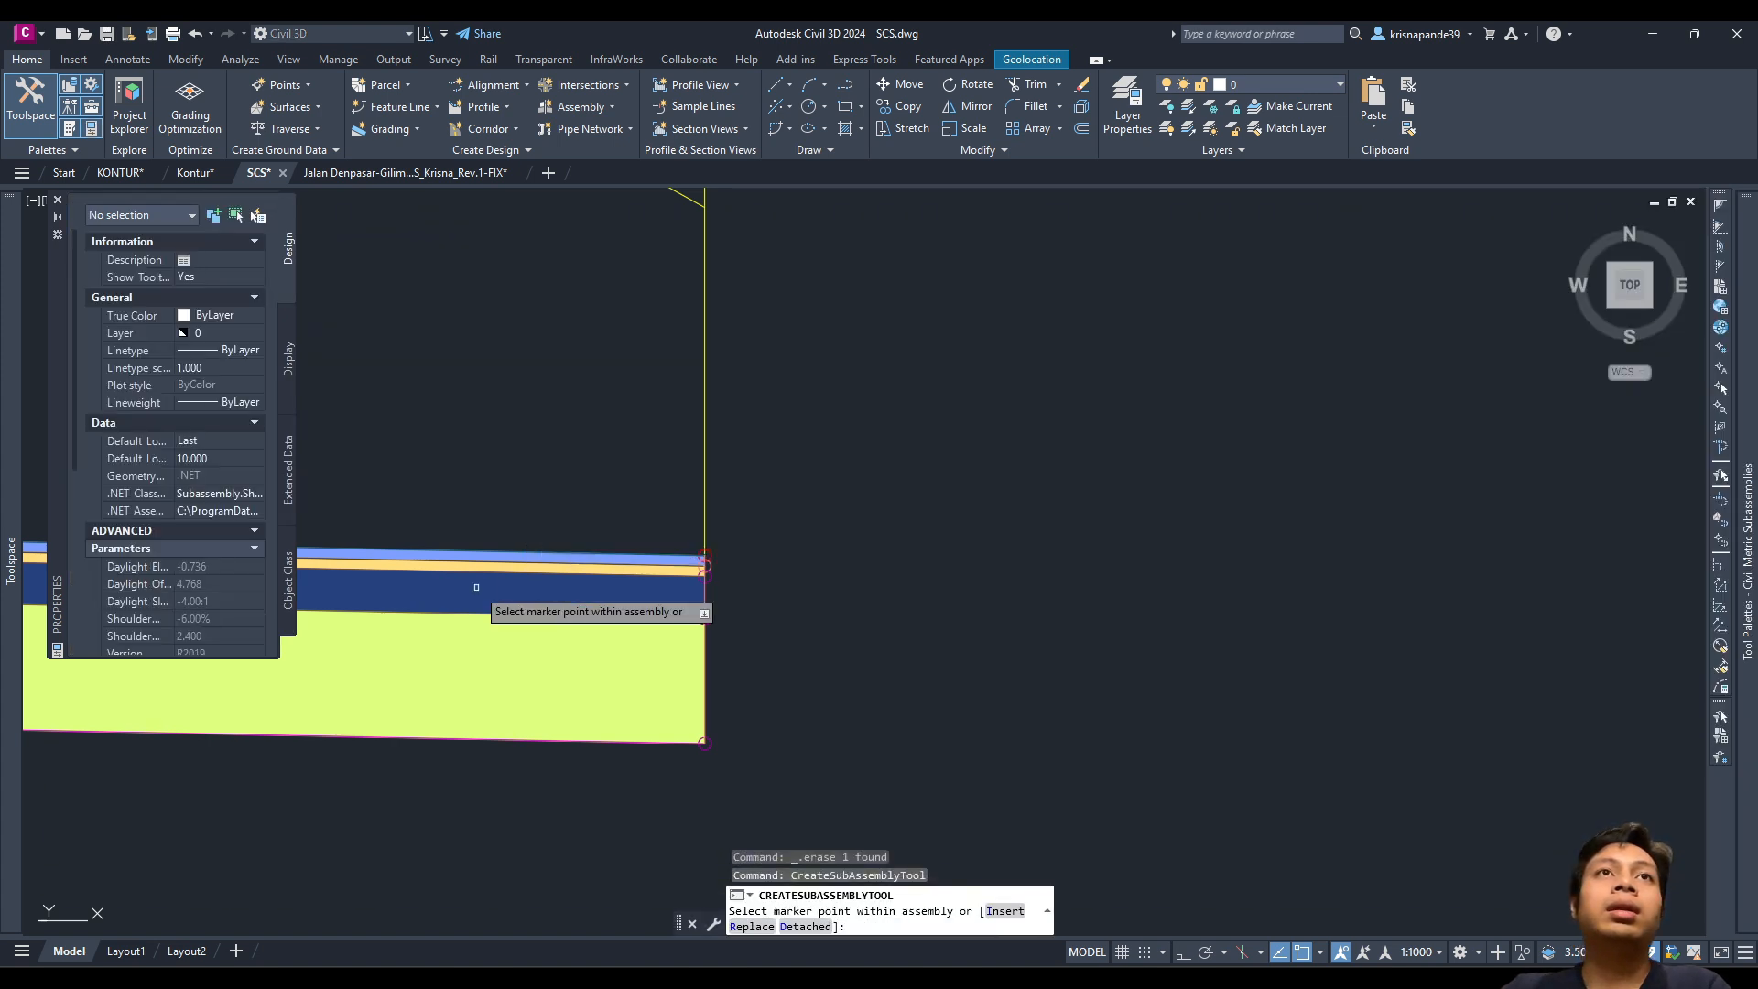
pyautogui.scroll(-5, 207, 615)
pyautogui.scroll(3, 207, 488)
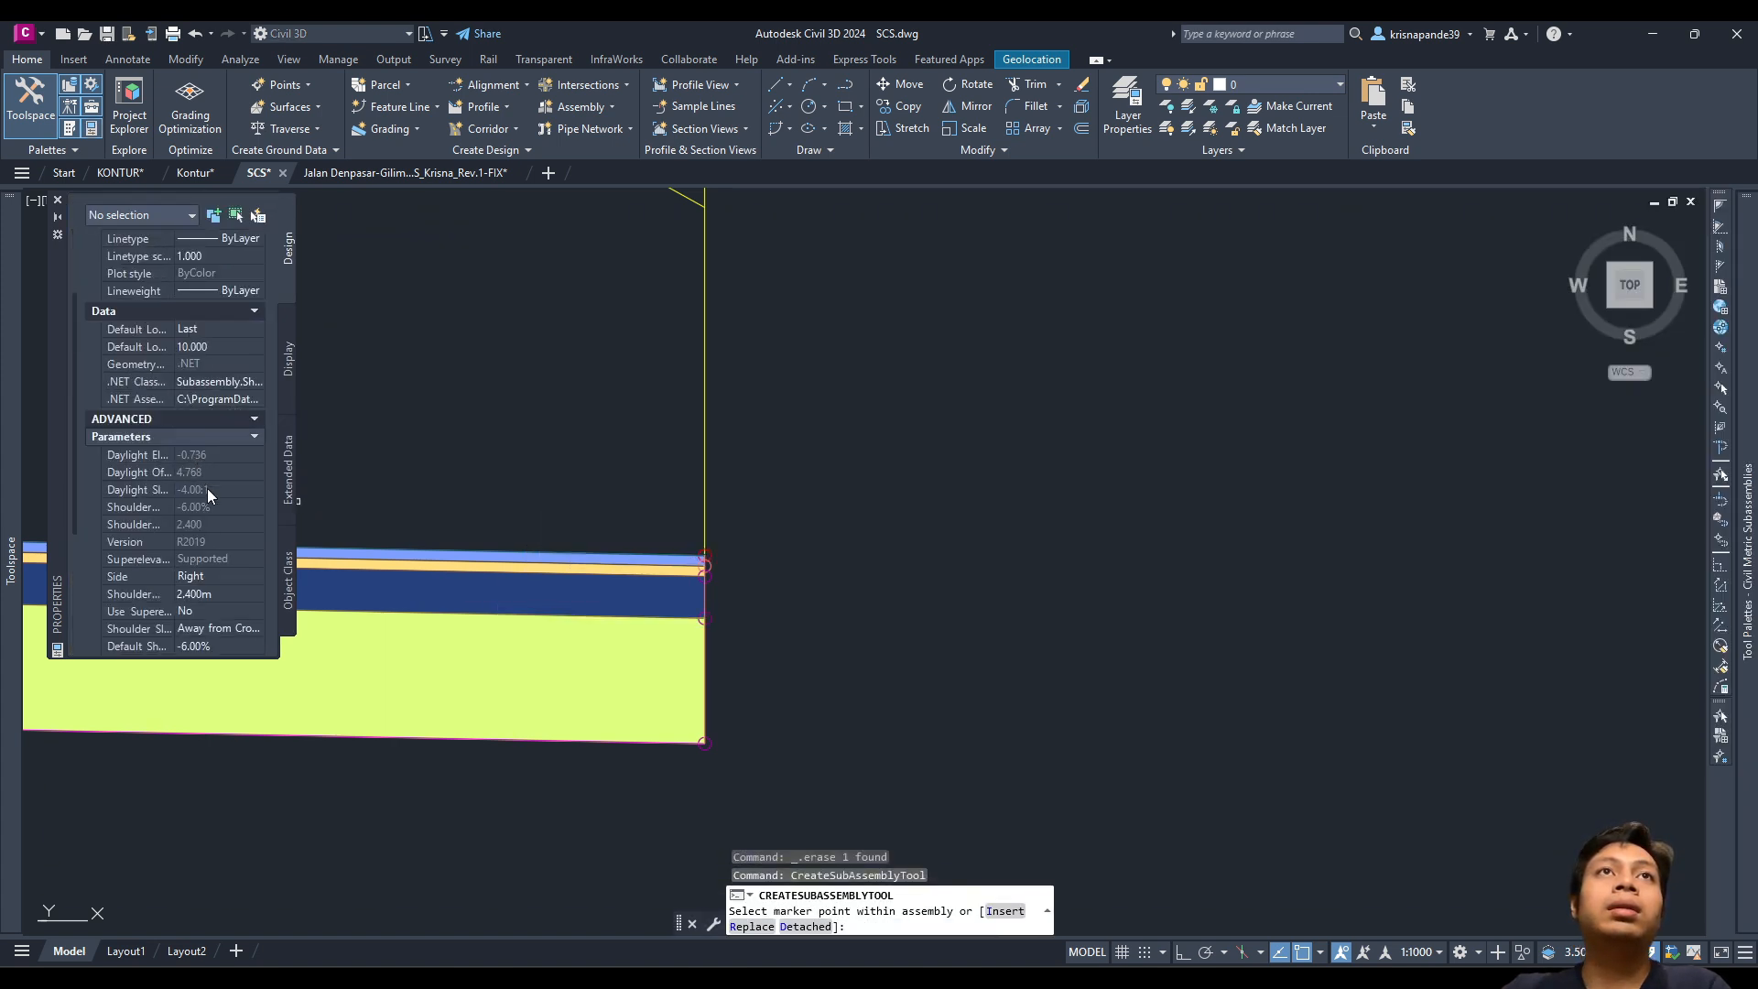
pyautogui.click(195, 475)
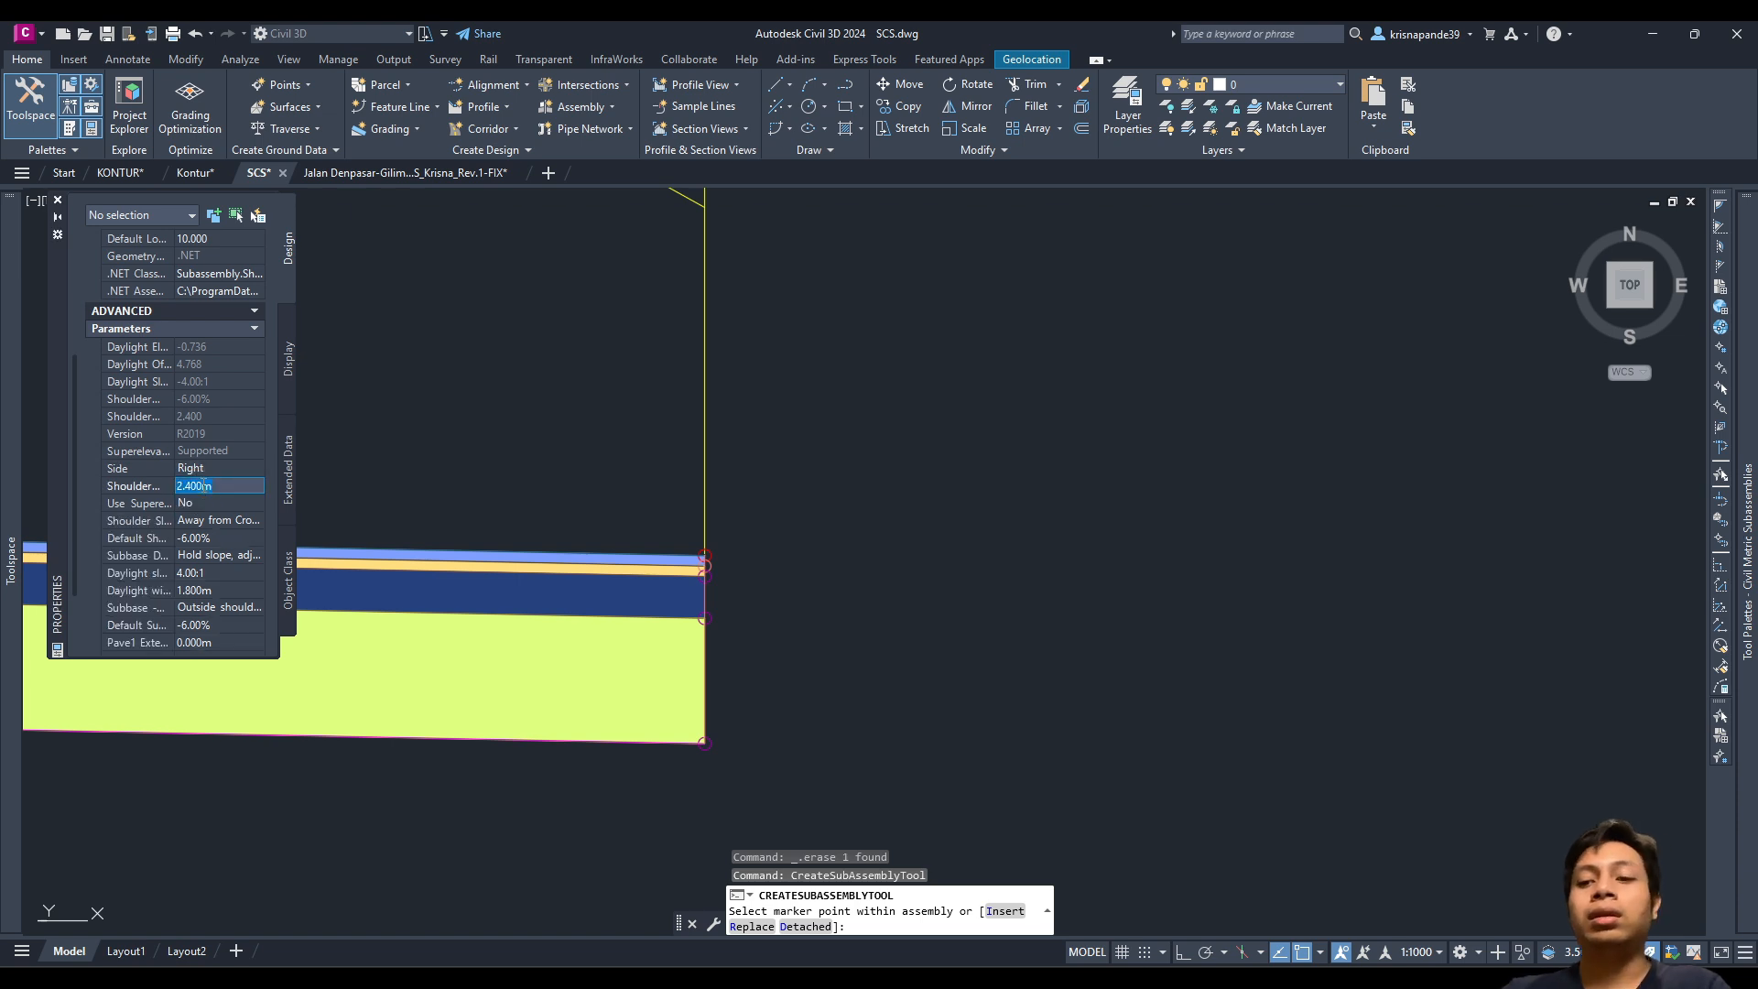
pyautogui.click(137, 503)
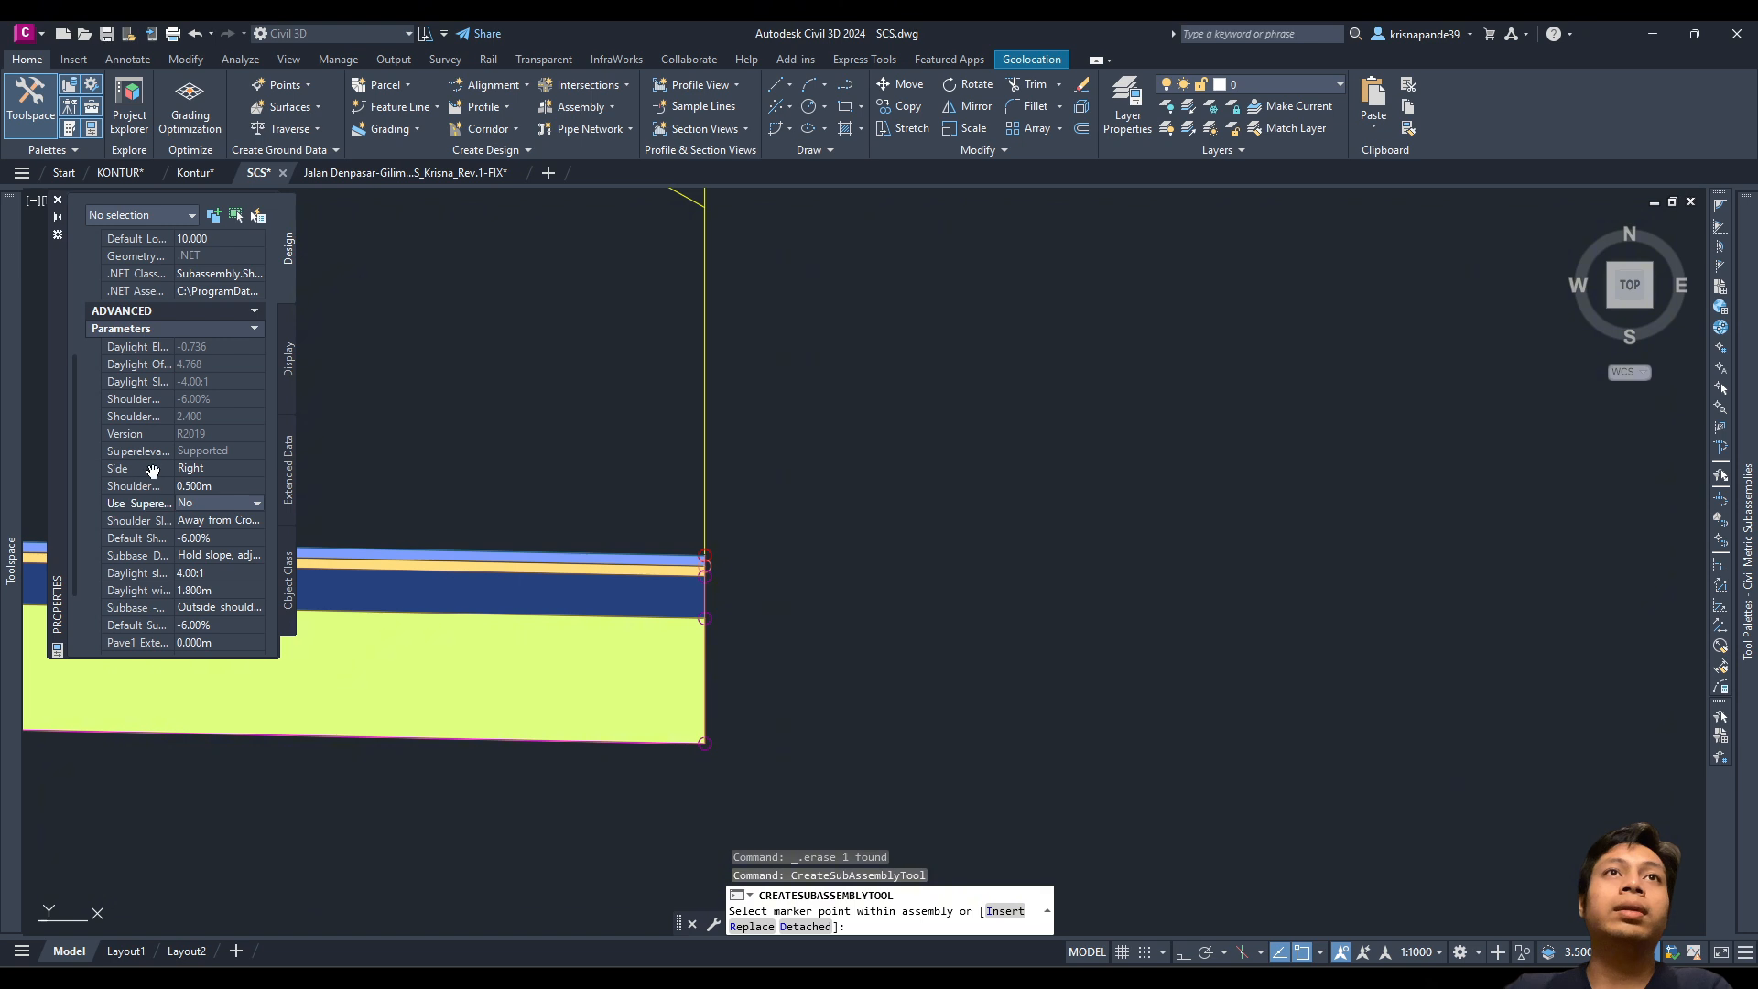
pyautogui.moveTo(174, 359); pyautogui.dragTo(201, 364)
pyautogui.scroll(-2, 187, 462)
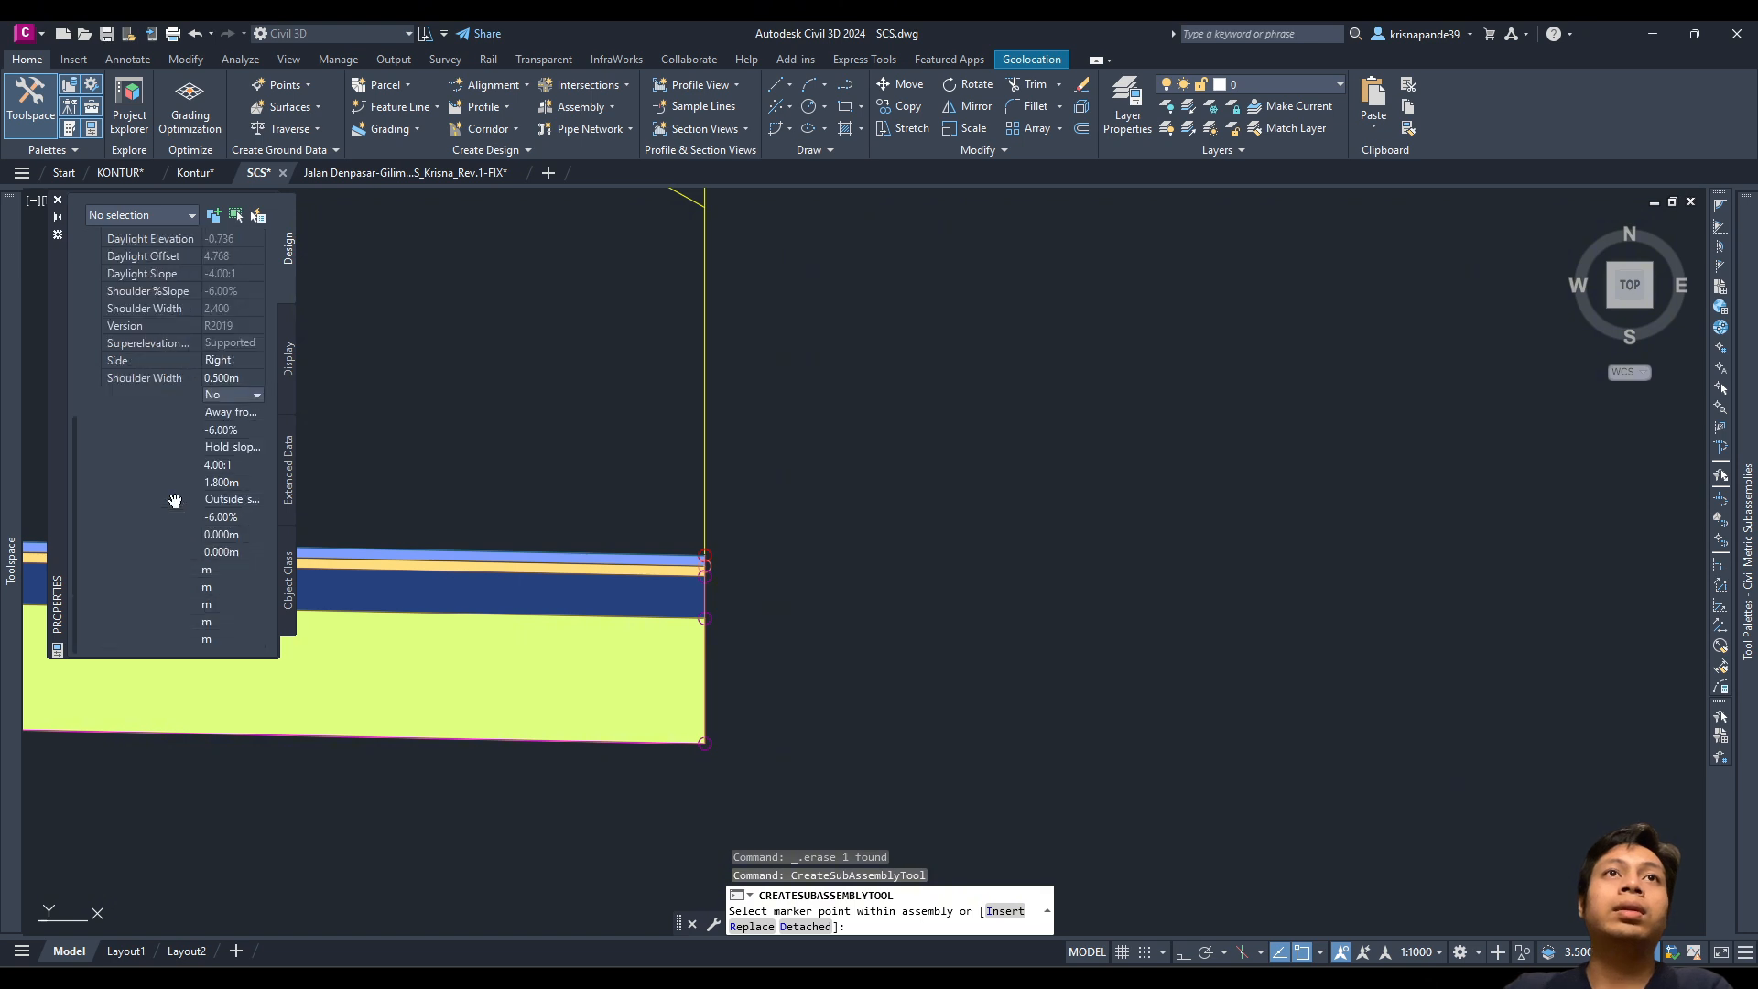
pyautogui.click(227, 464)
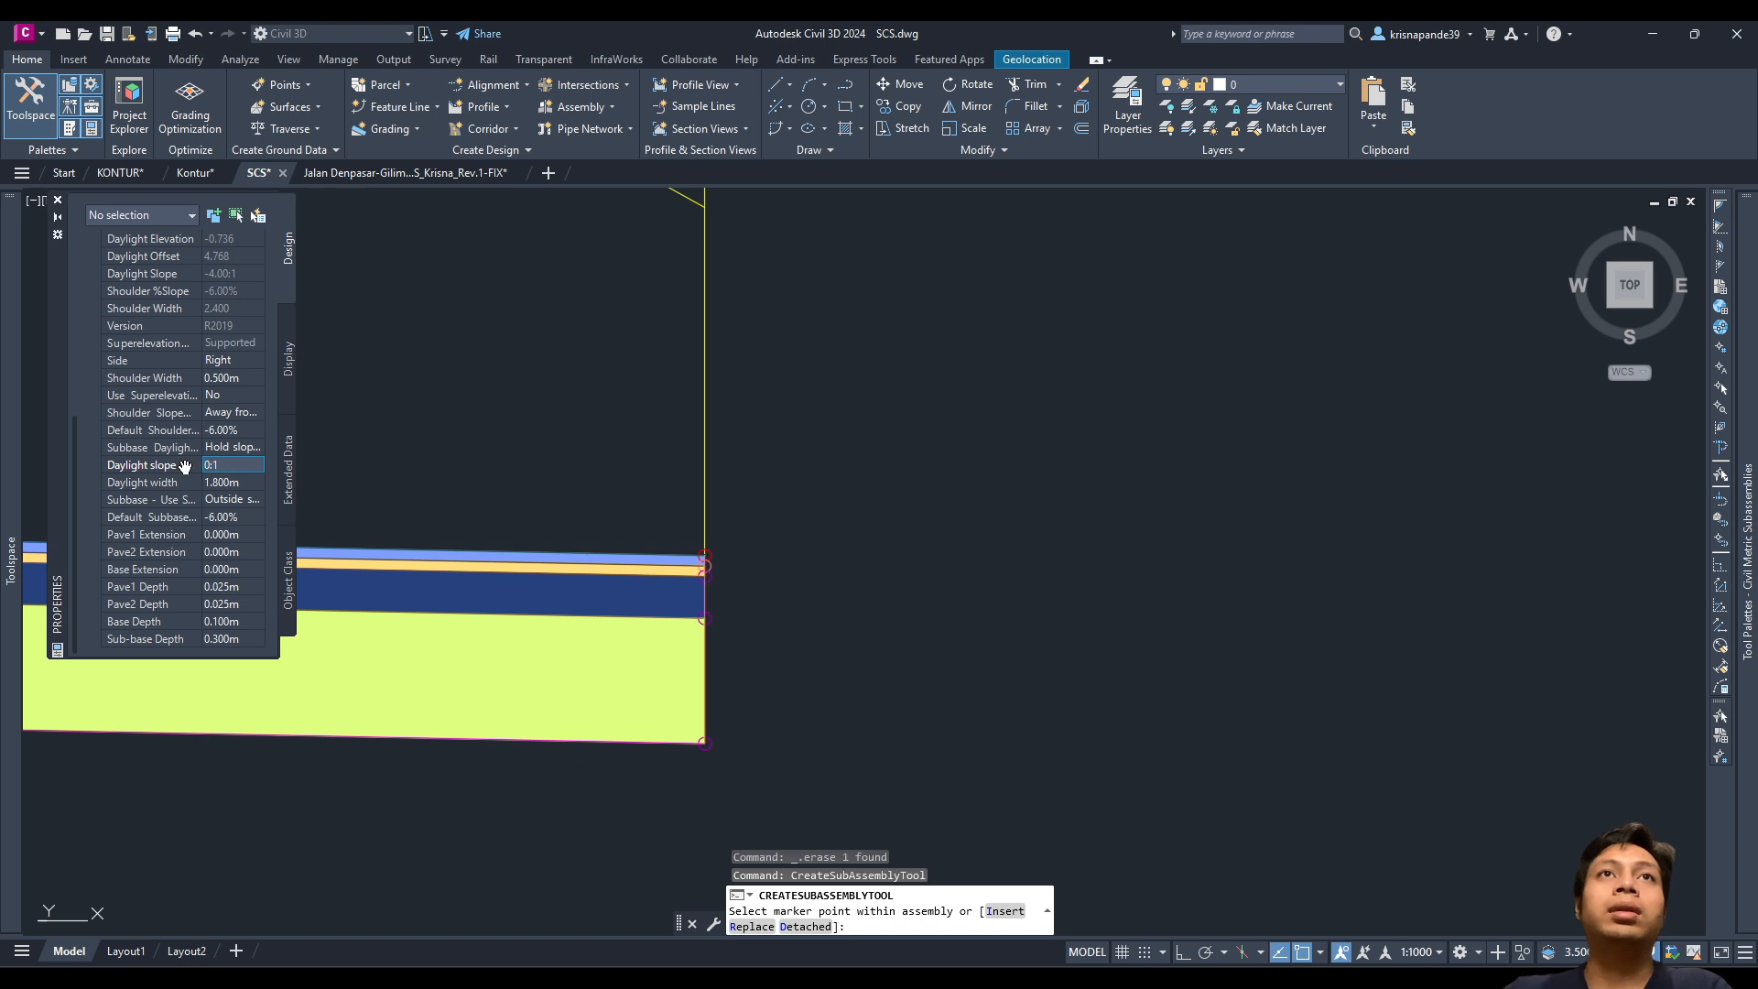
pyautogui.press('Return')
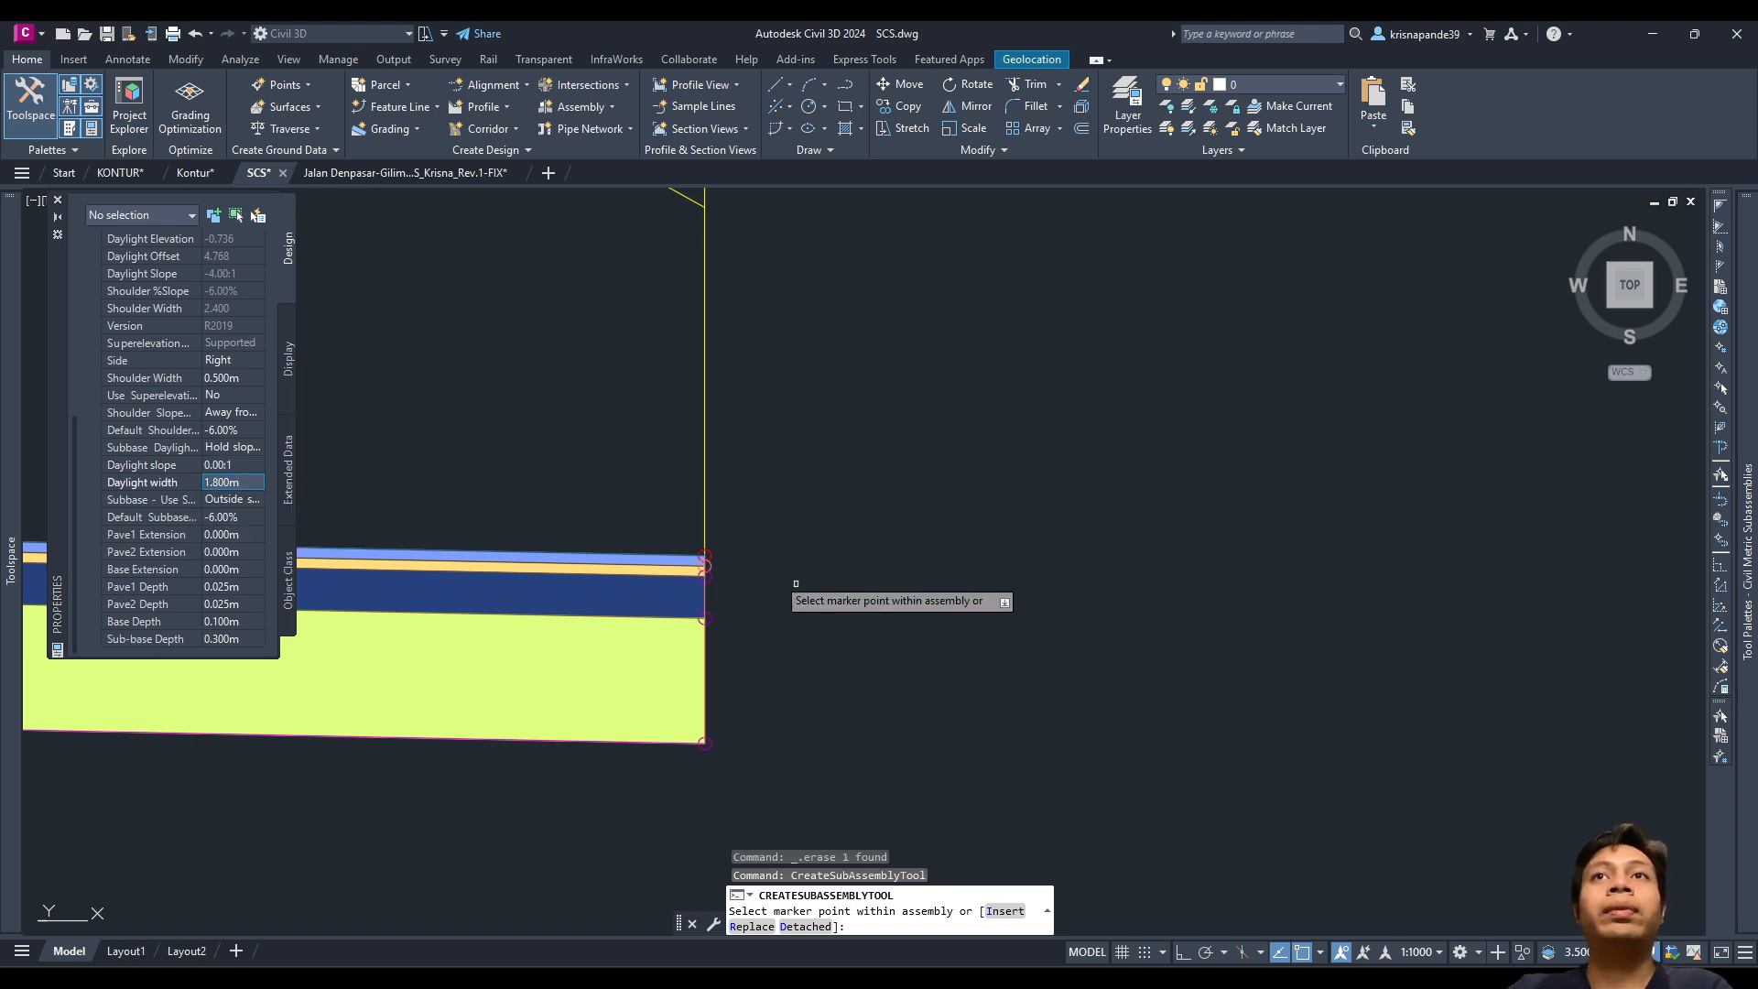
pyautogui.scroll(3, 679, 565)
# Step: Switch the pending flat shoulder's side from Right to Left
pyautogui.scroll(-5, 746, 577)
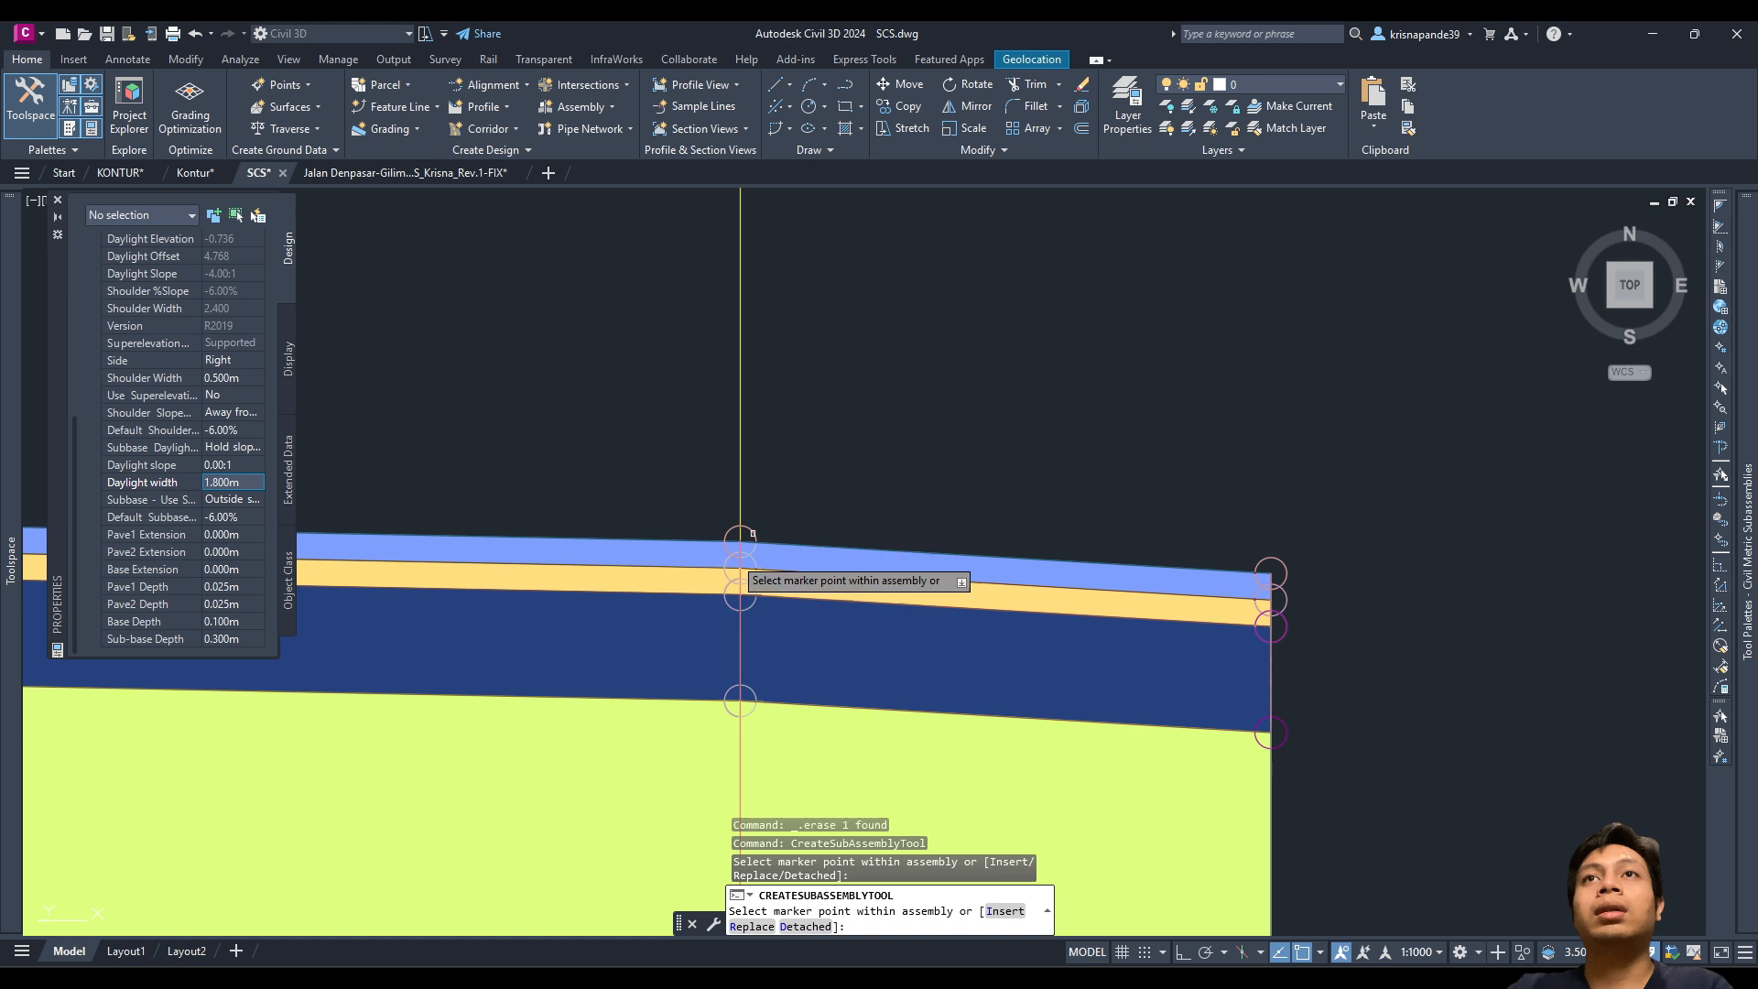
pyautogui.scroll(-3, 608, 623)
pyautogui.moveTo(608, 622); pyautogui.dragTo(1122, 628, button='middle')
pyautogui.scroll(-3, 589, 643)
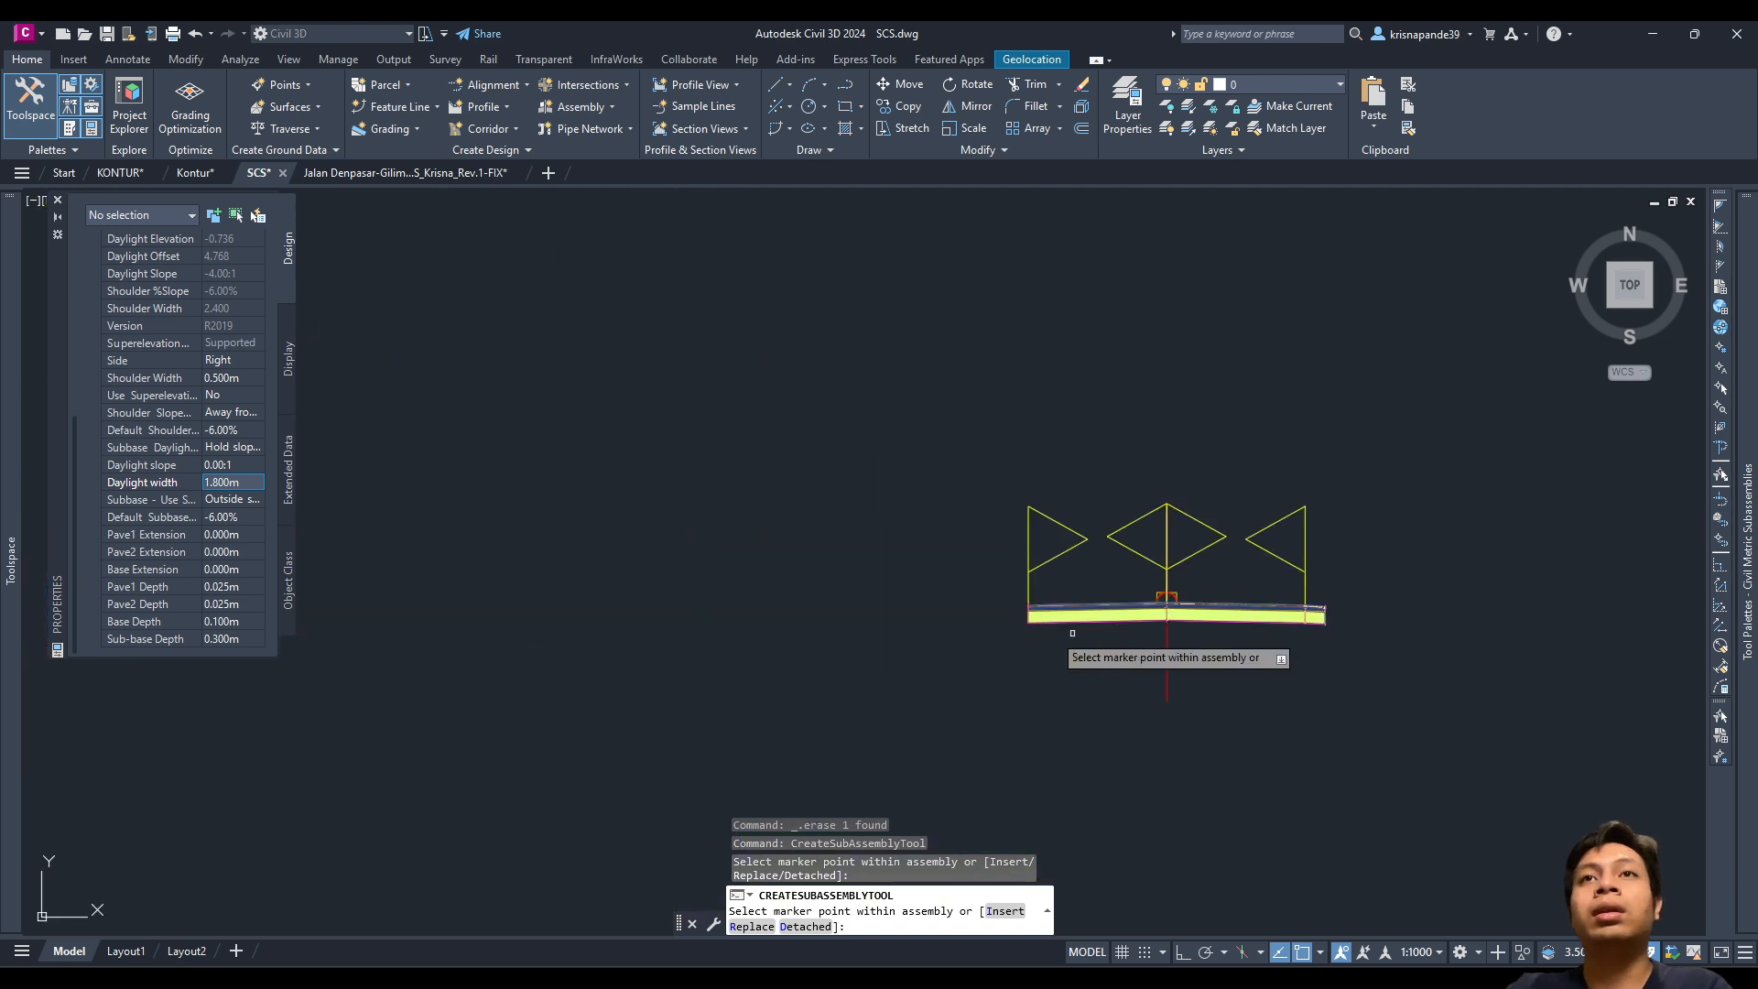
pyautogui.scroll(4, 1016, 633)
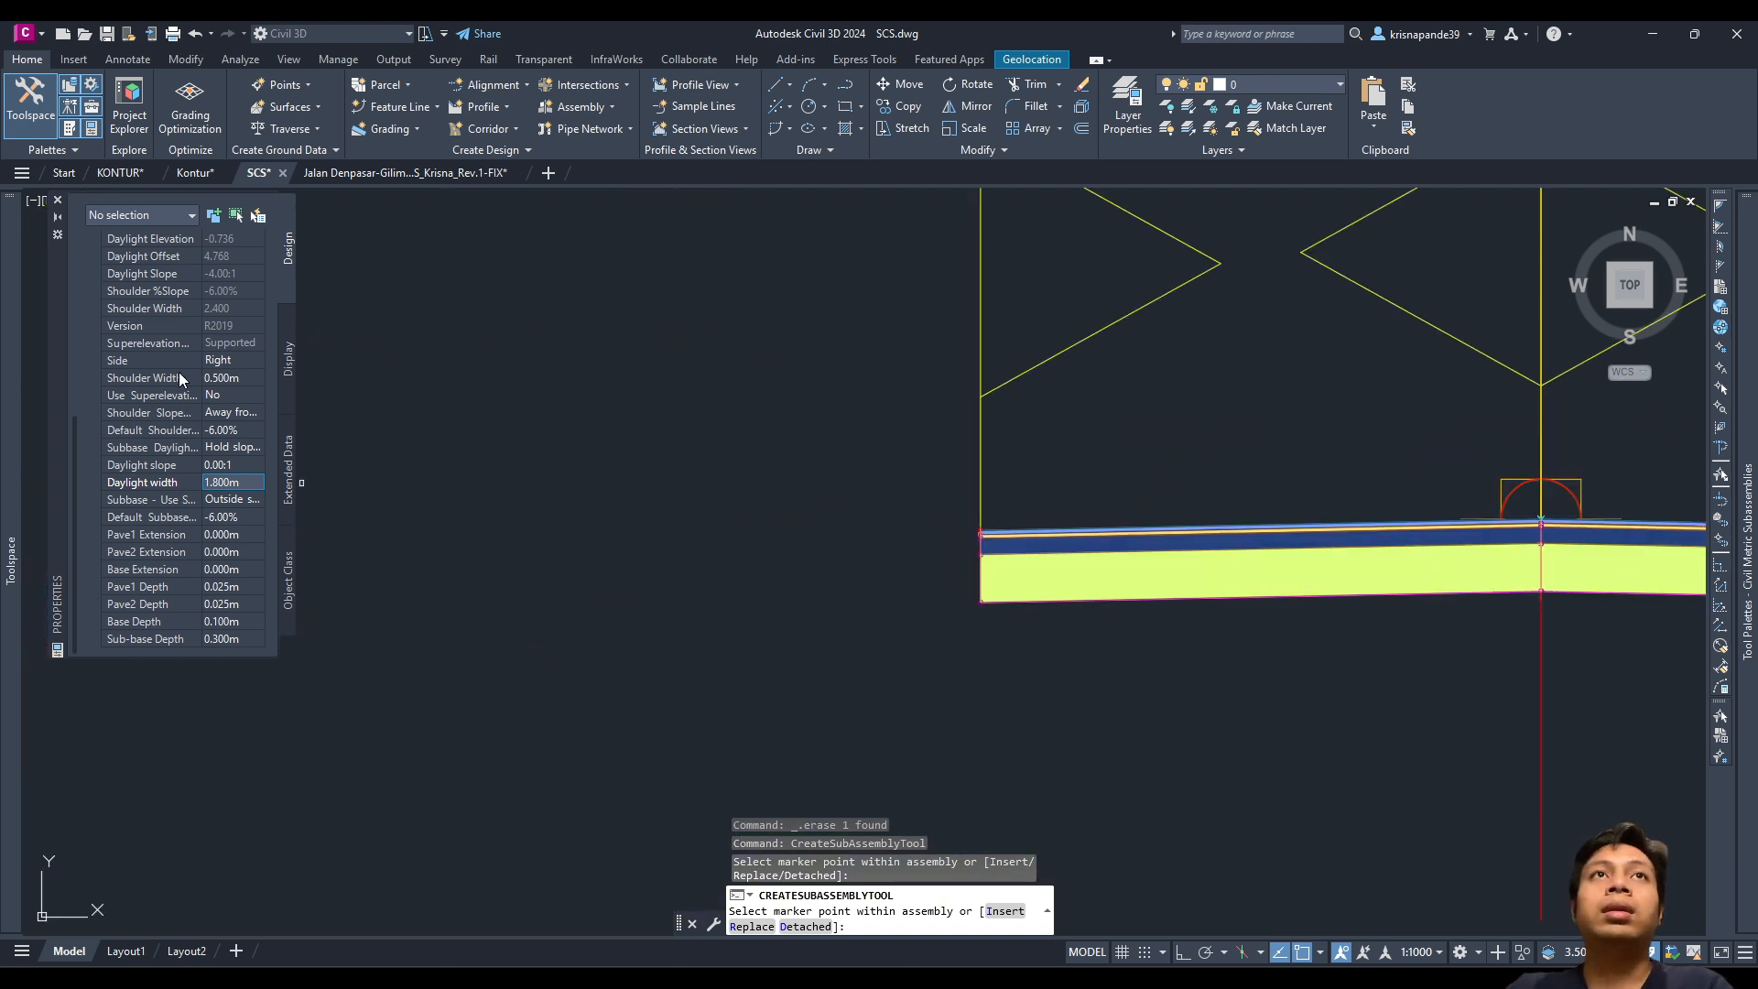
pyautogui.click(213, 360)
pyautogui.click(218, 360)
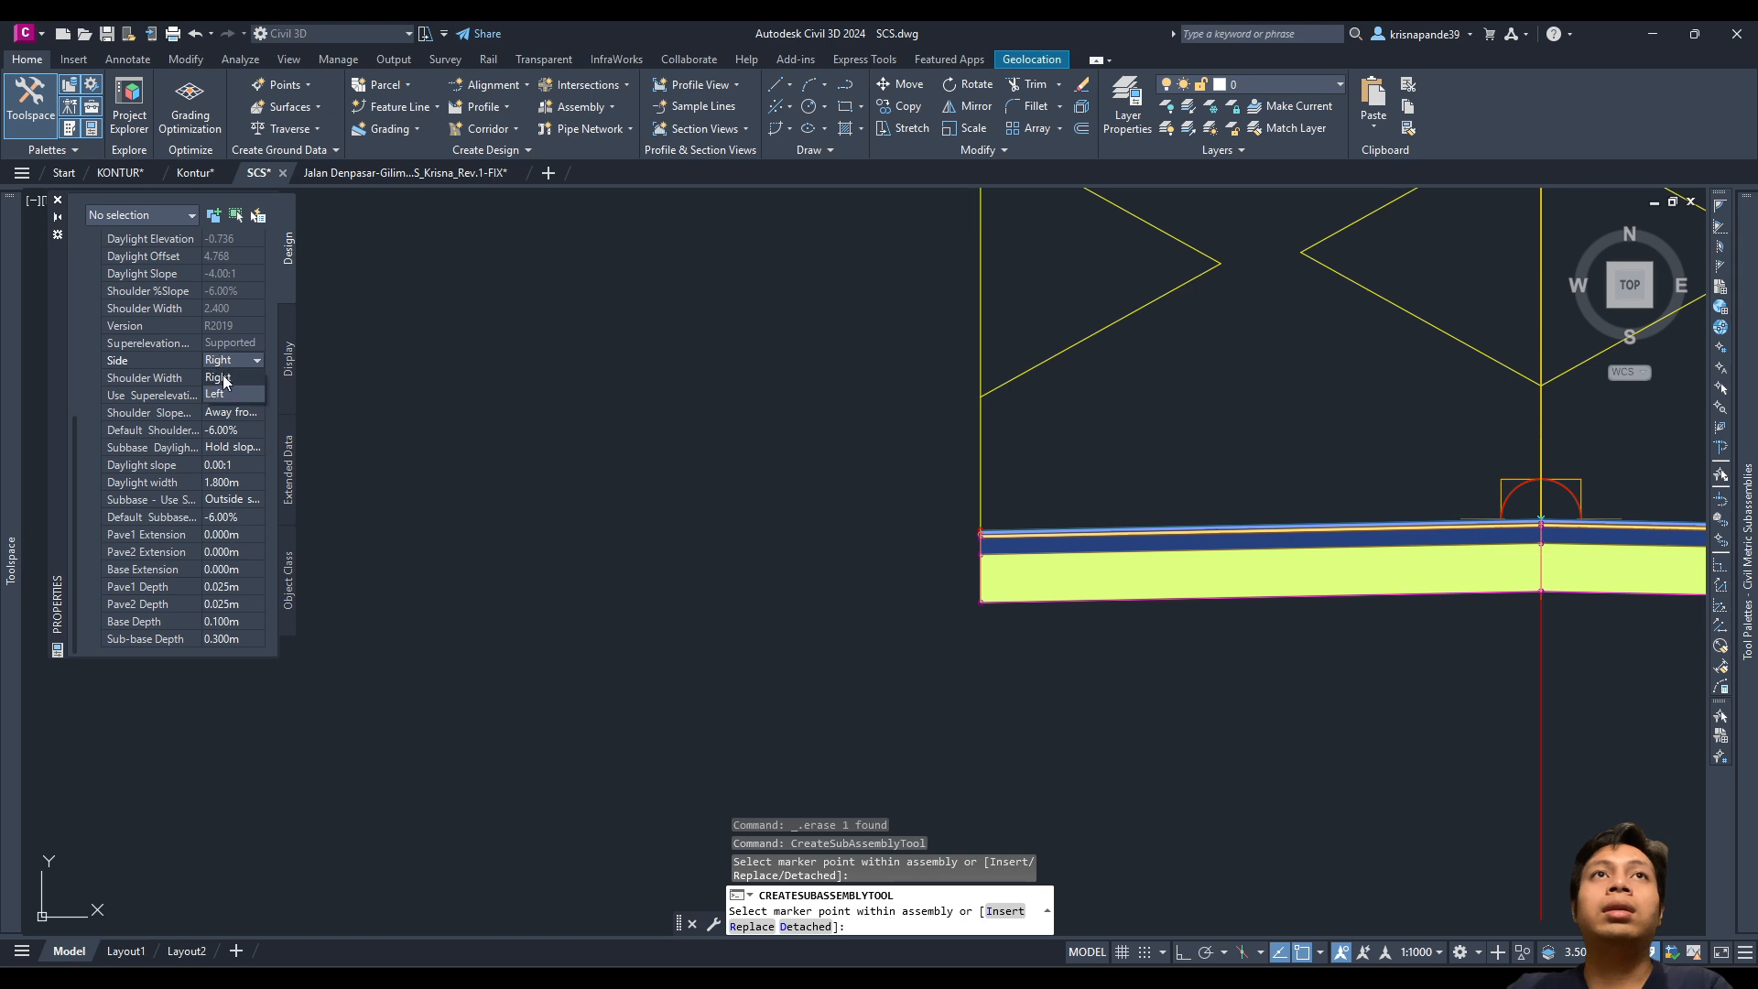
pyautogui.click(218, 393)
# Step: Pan the view to frame the whole assembly with shoulders on both edges
pyautogui.scroll(5, 991, 560)
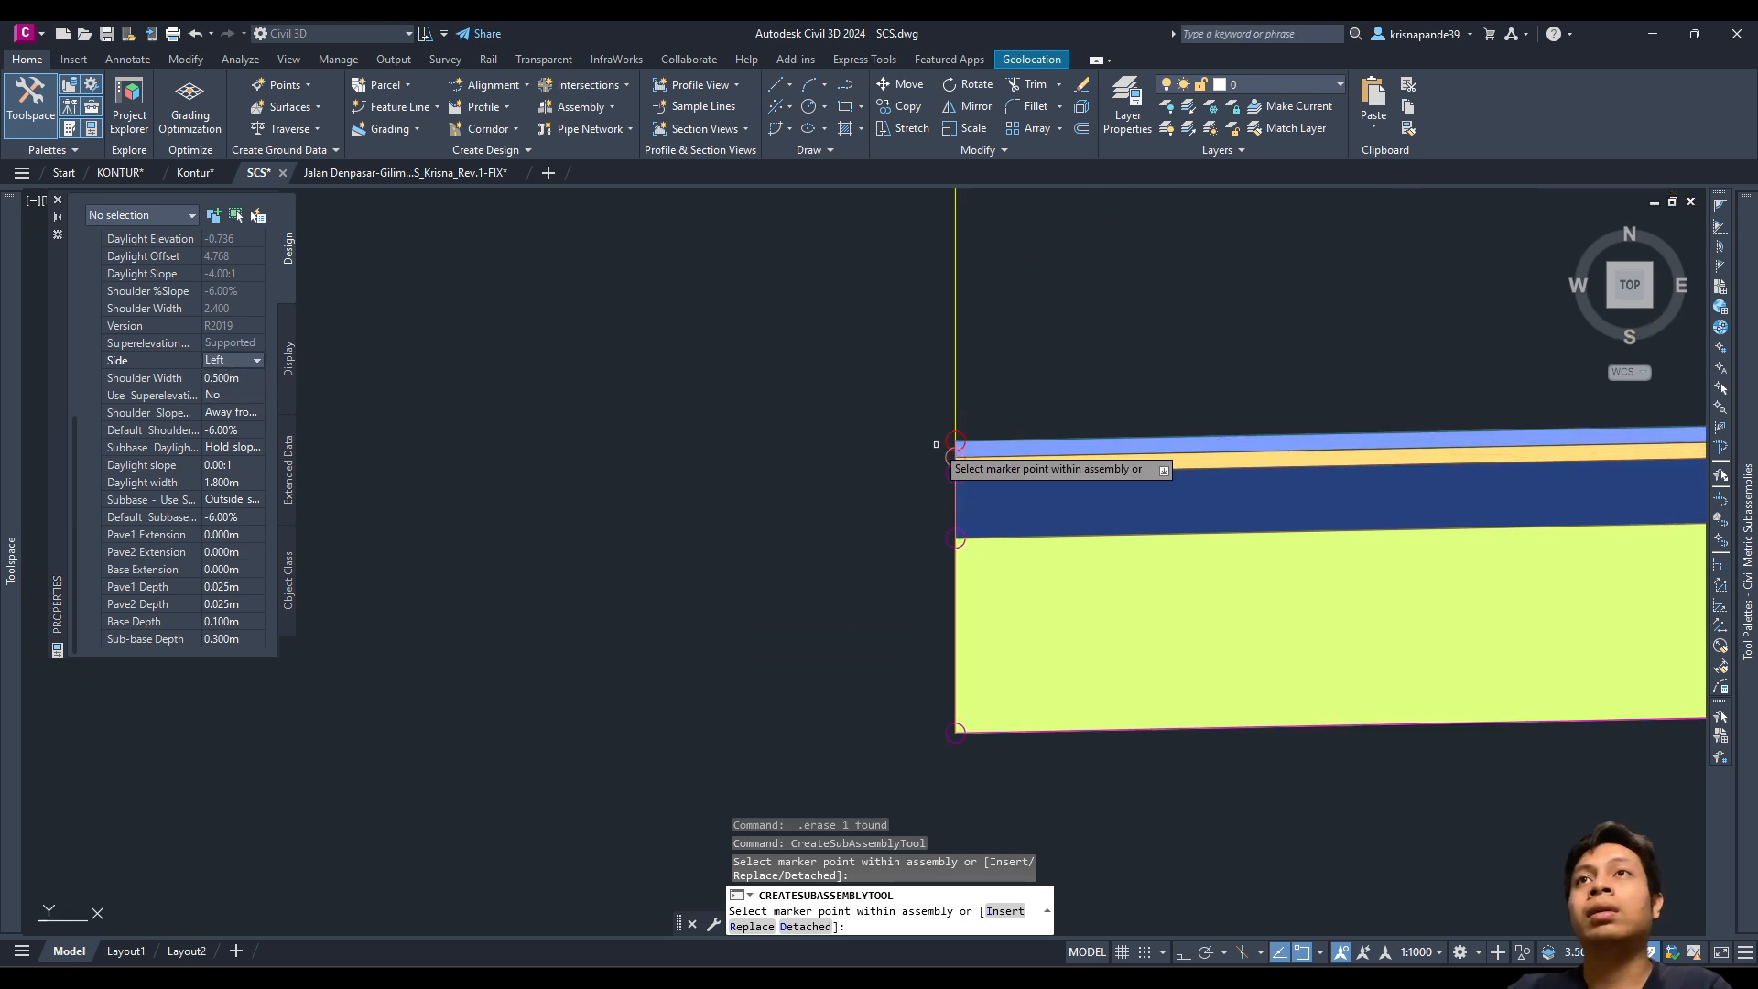
pyautogui.scroll(-5, 938, 446)
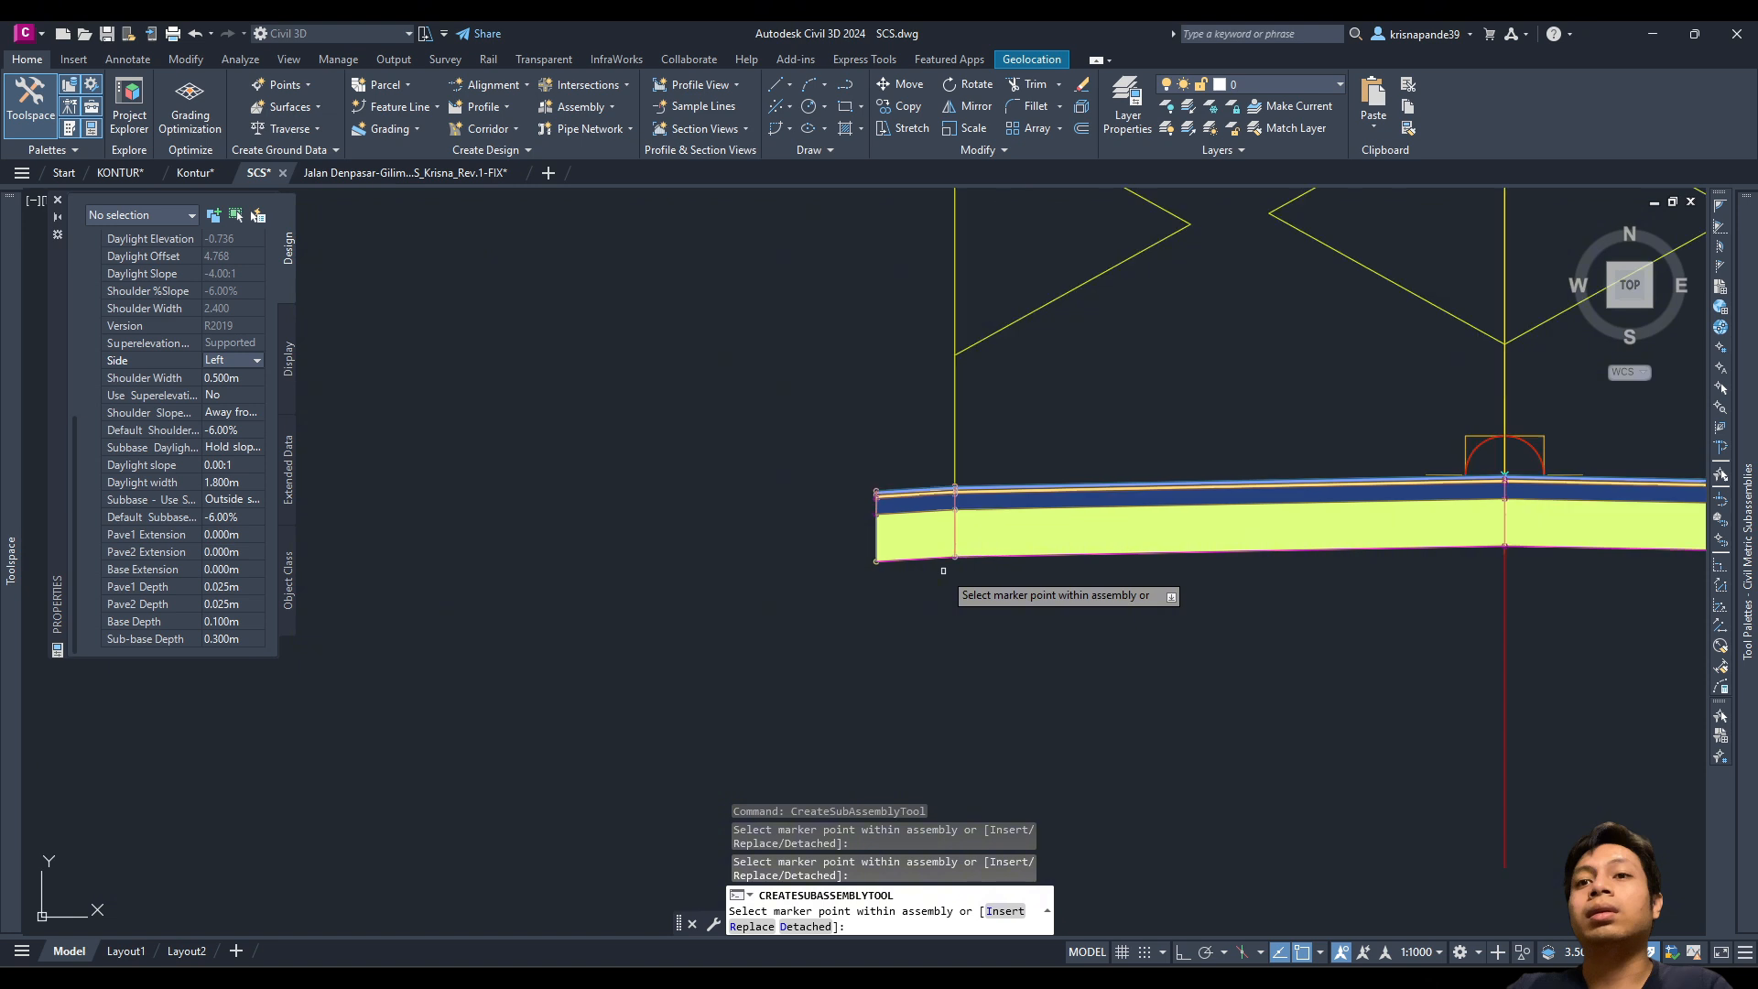
pyautogui.scroll(-2, 1190, 542)
pyautogui.moveTo(1197, 540); pyautogui.dragTo(767, 583, button='middle')
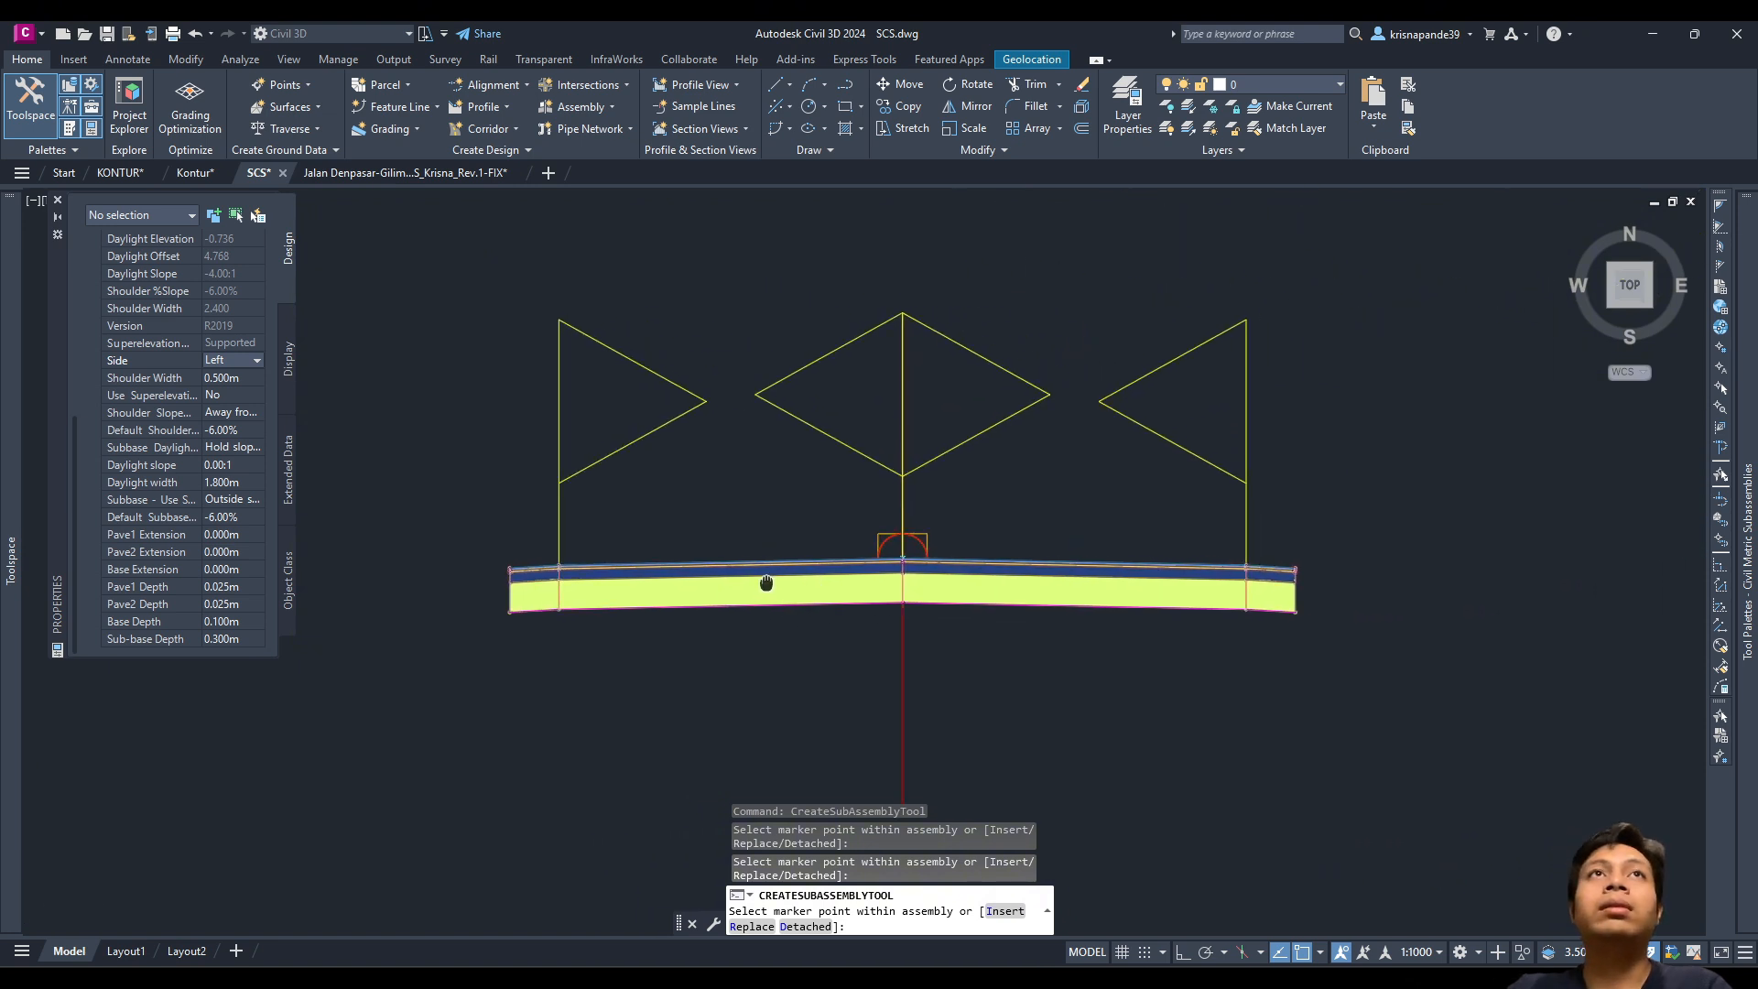
pyautogui.scroll(3, 770, 580)
pyautogui.scroll(-3, 835, 668)
pyautogui.moveTo(951, 428); pyautogui.dragTo(933, 465, button='middle')
pyautogui.moveTo(1754, 599)
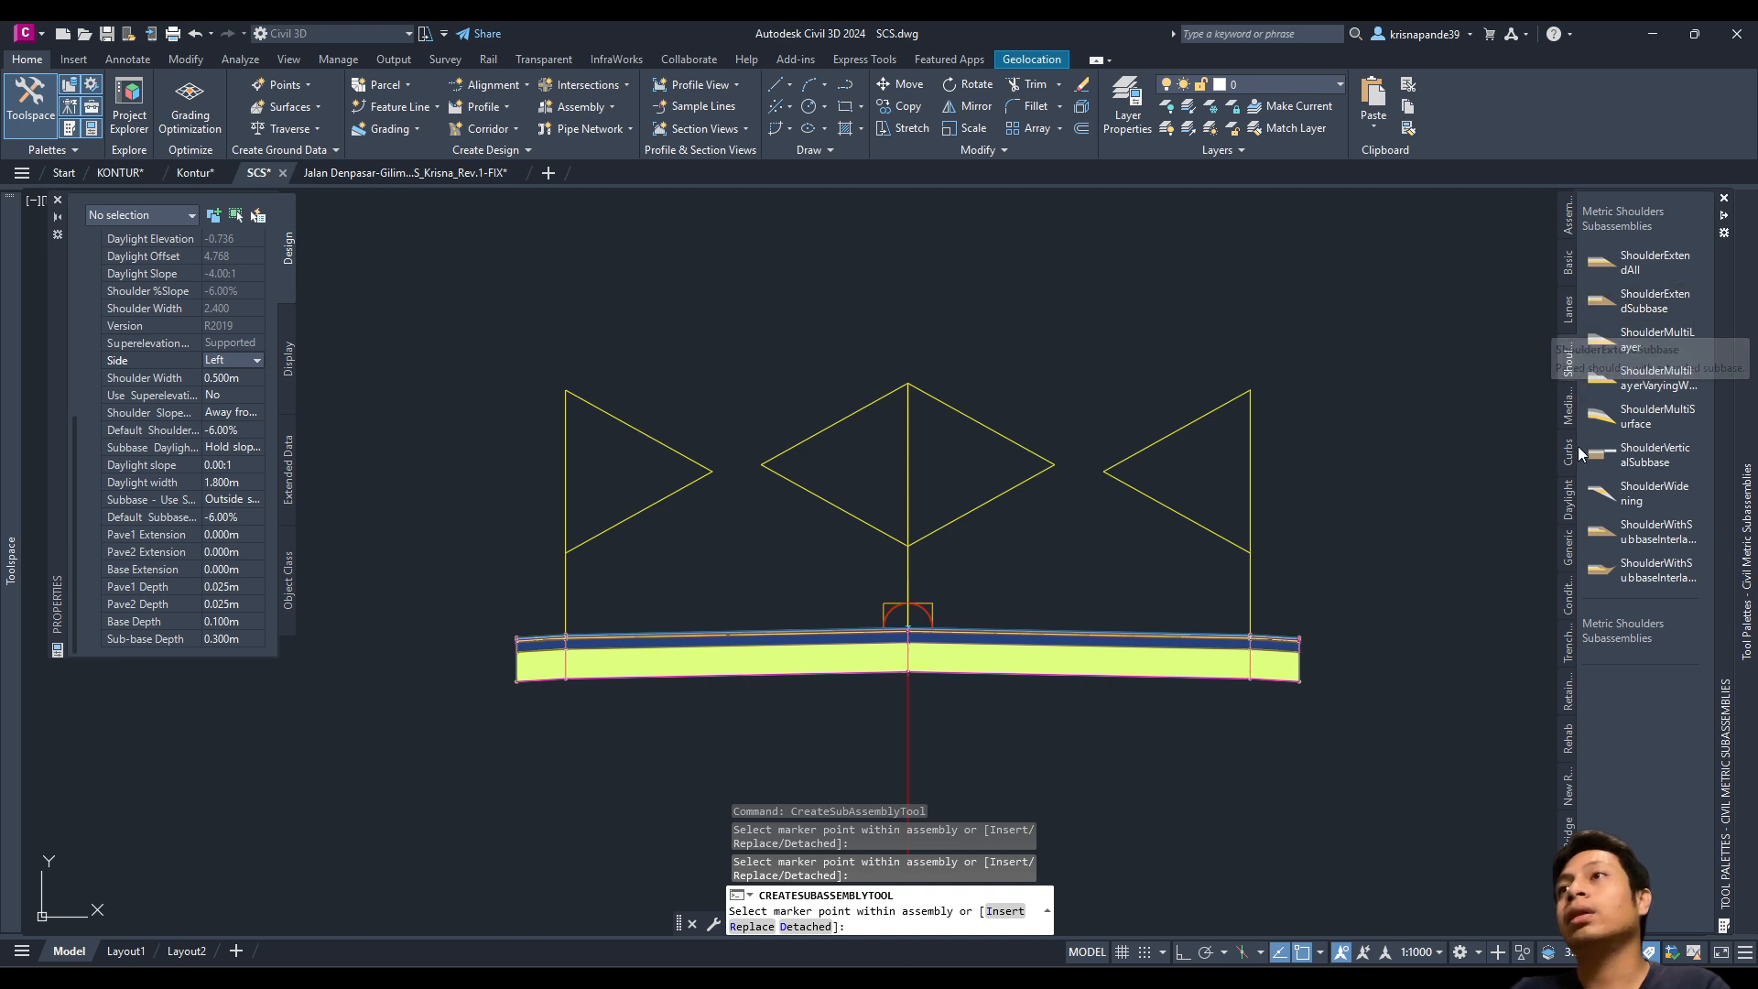
# Step: Pick the Channel subassembly and set depth 0.5 m, bottom width 0.5 m, sideslope 0:1
pyautogui.click(1569, 652)
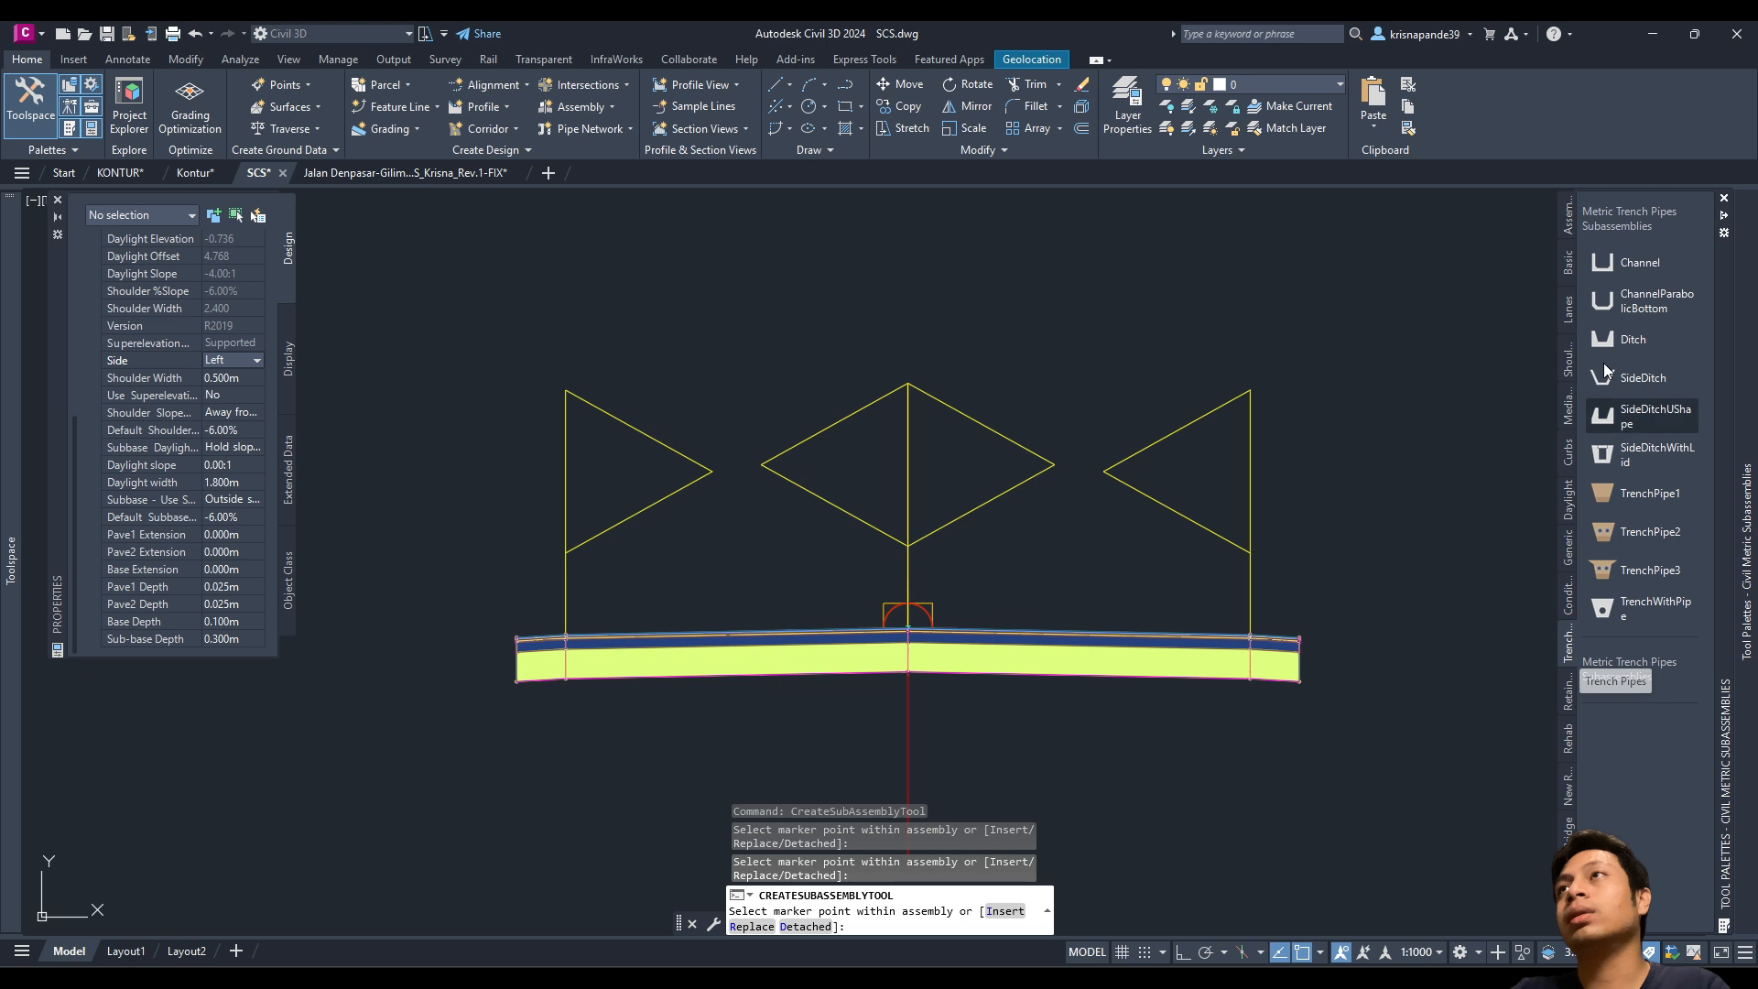
pyautogui.click(1639, 262)
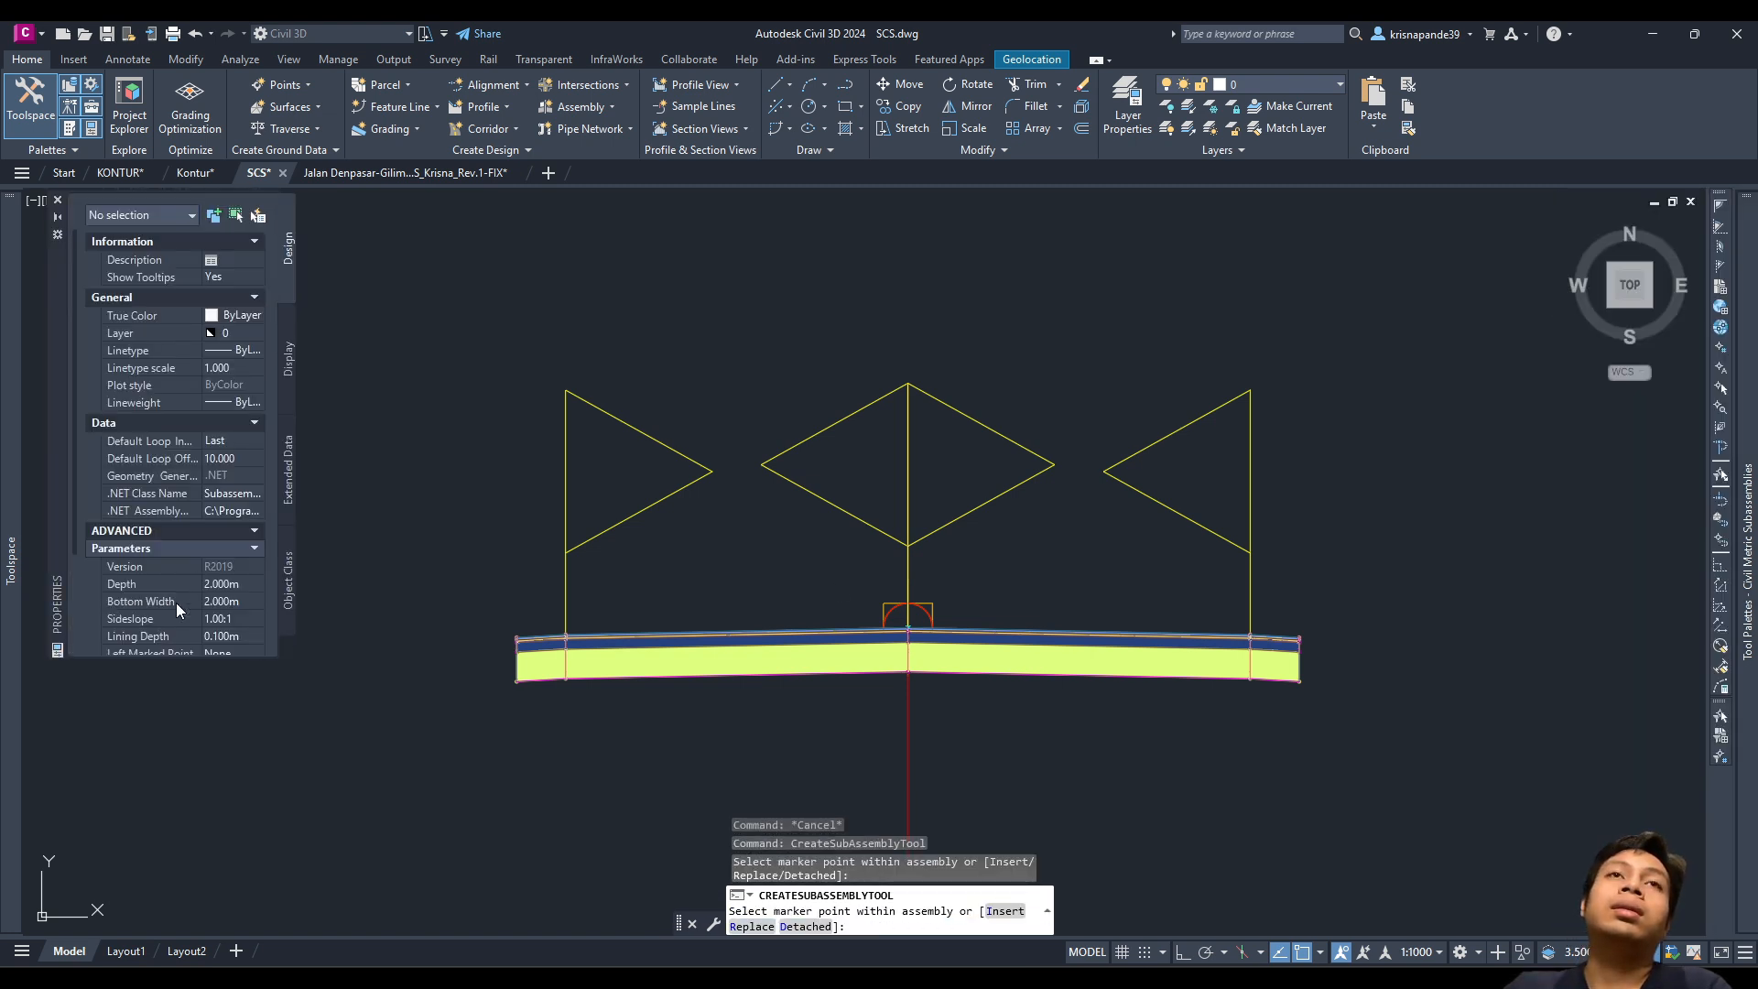
pyautogui.scroll(-3, 174, 595)
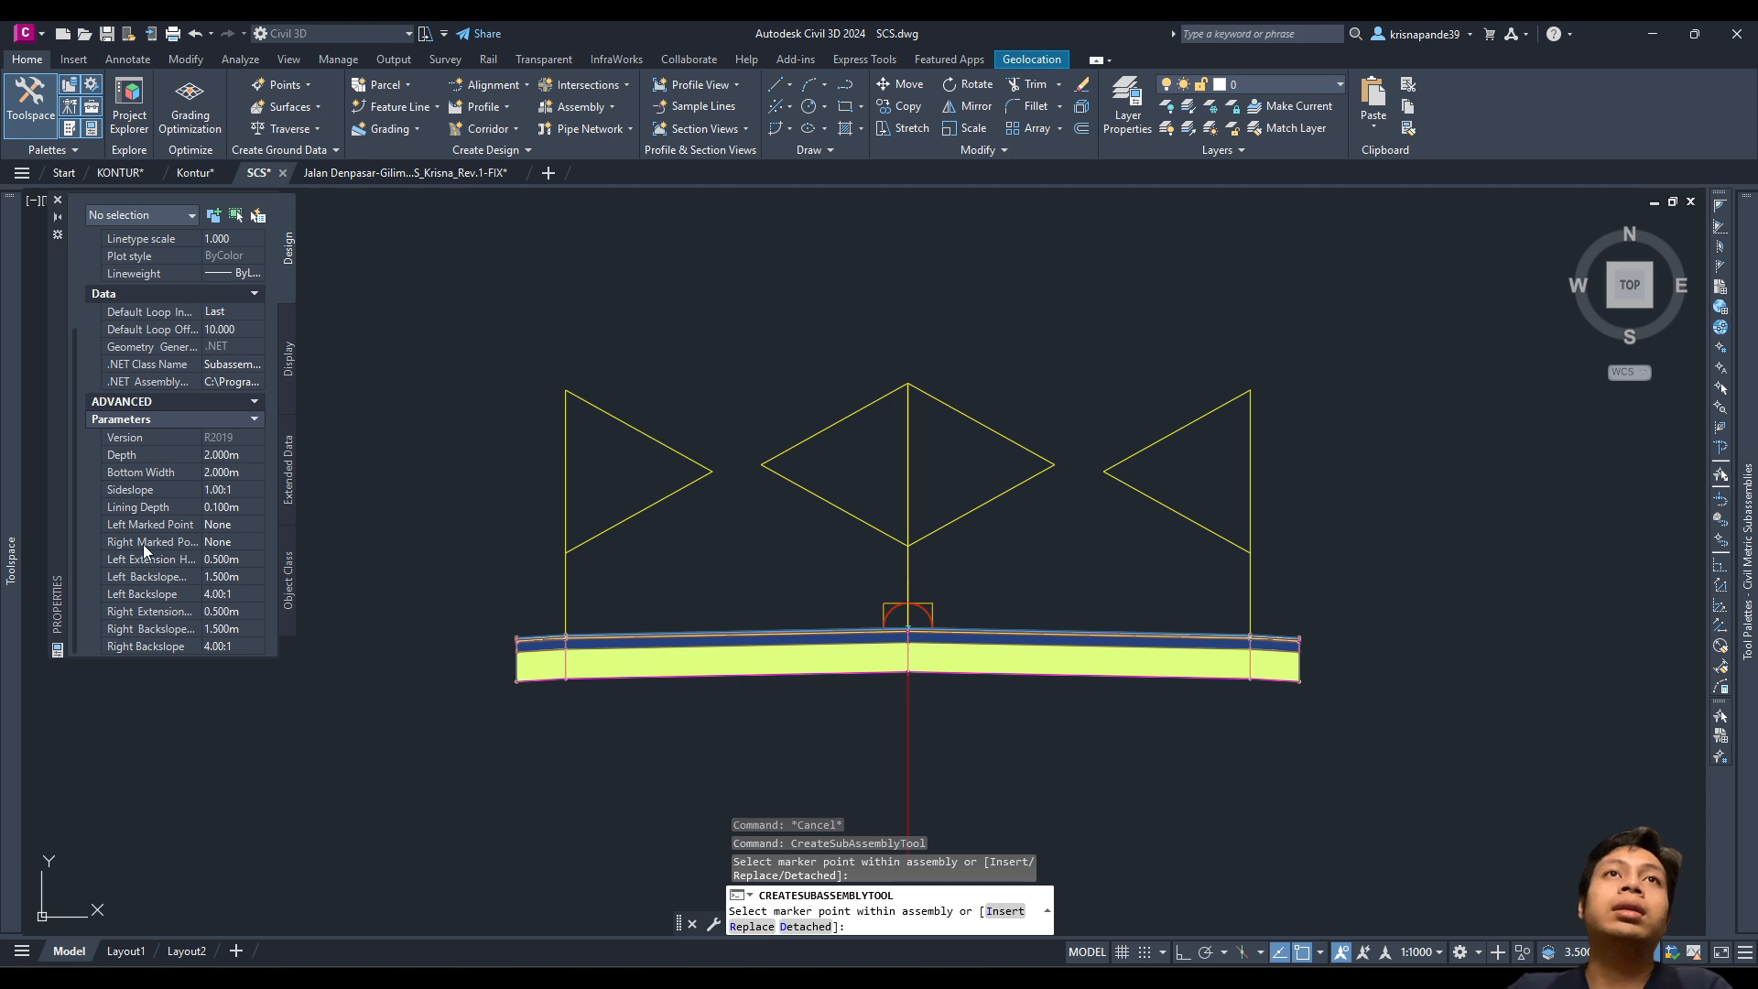
pyautogui.click(217, 455)
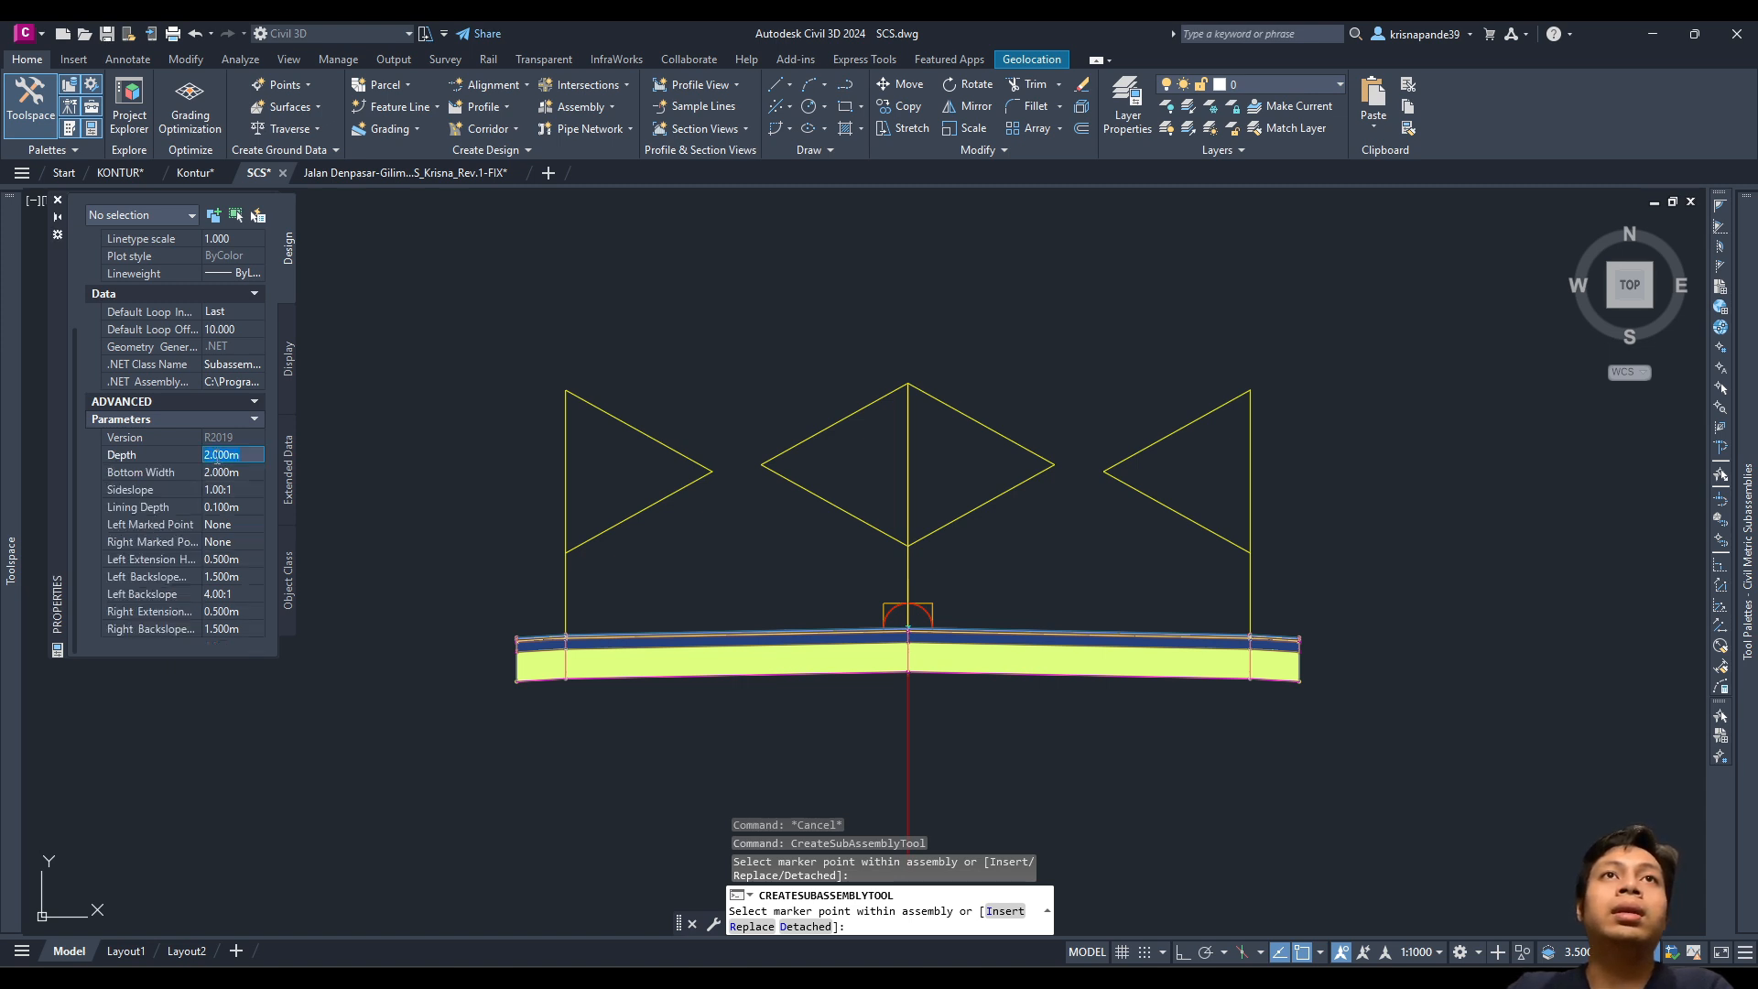
pyautogui.click(220, 471)
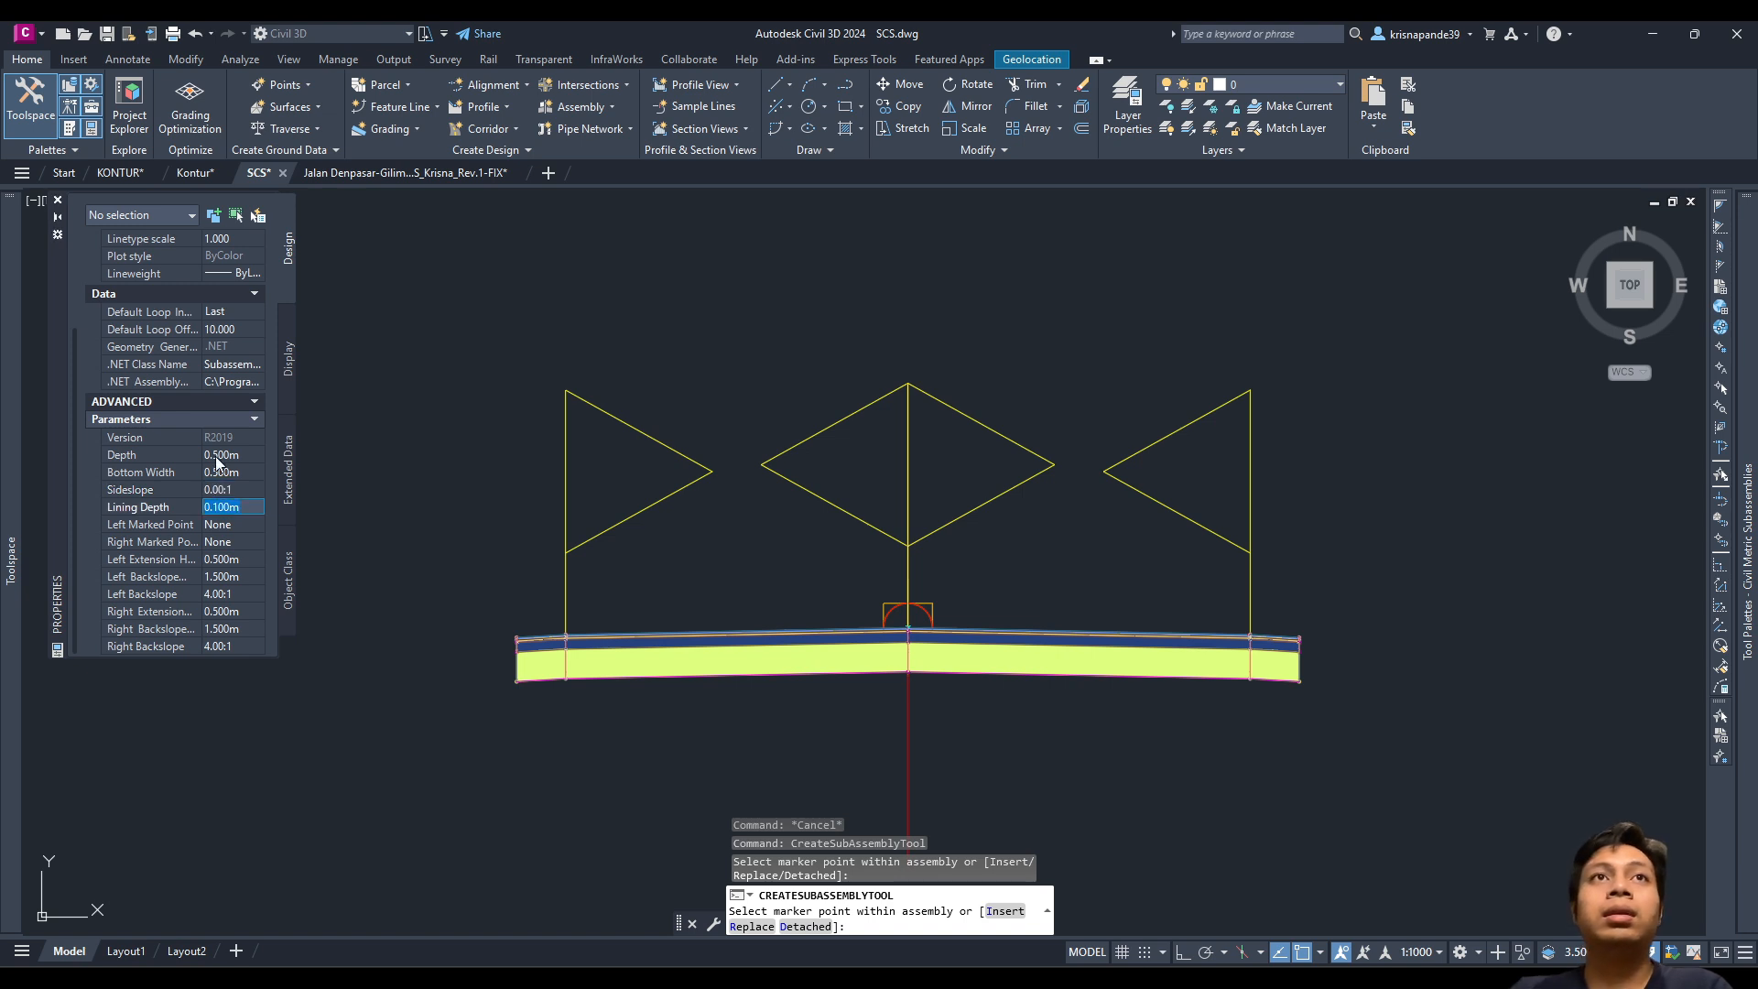
pyautogui.click(233, 592)
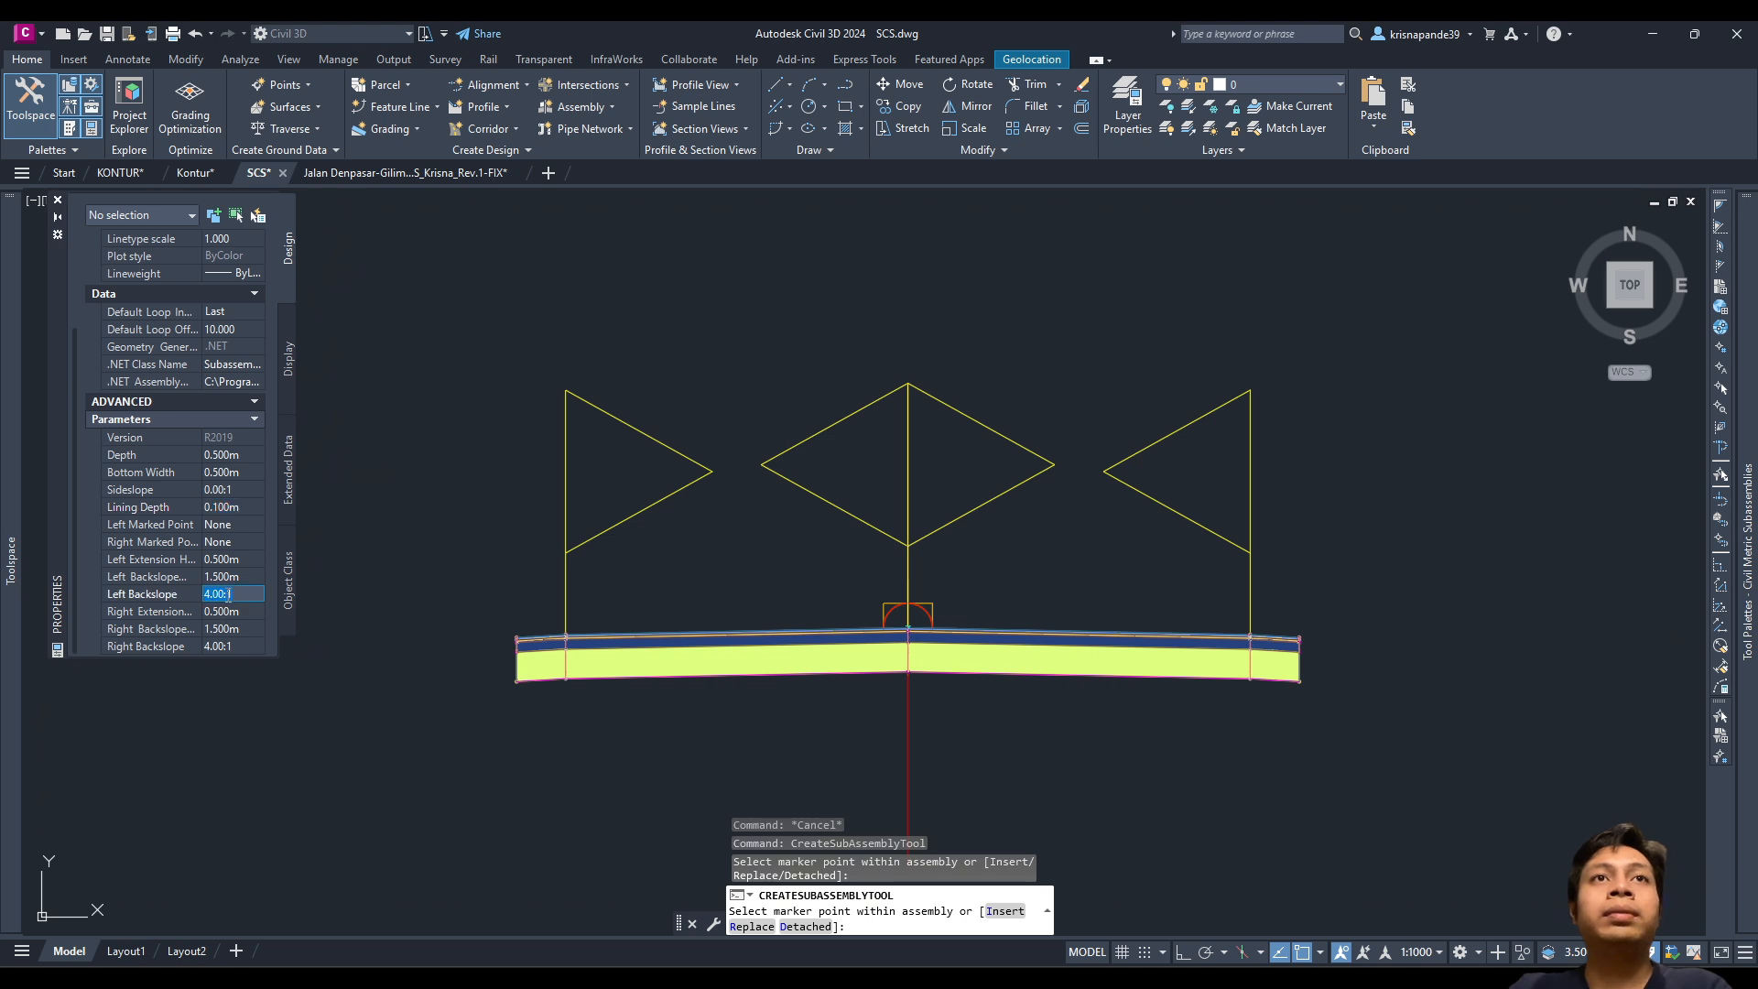
# Step: Cancel the Channel placement, window-select the right-edge U-ditch and delete it
pyautogui.scroll(6, 1355, 673)
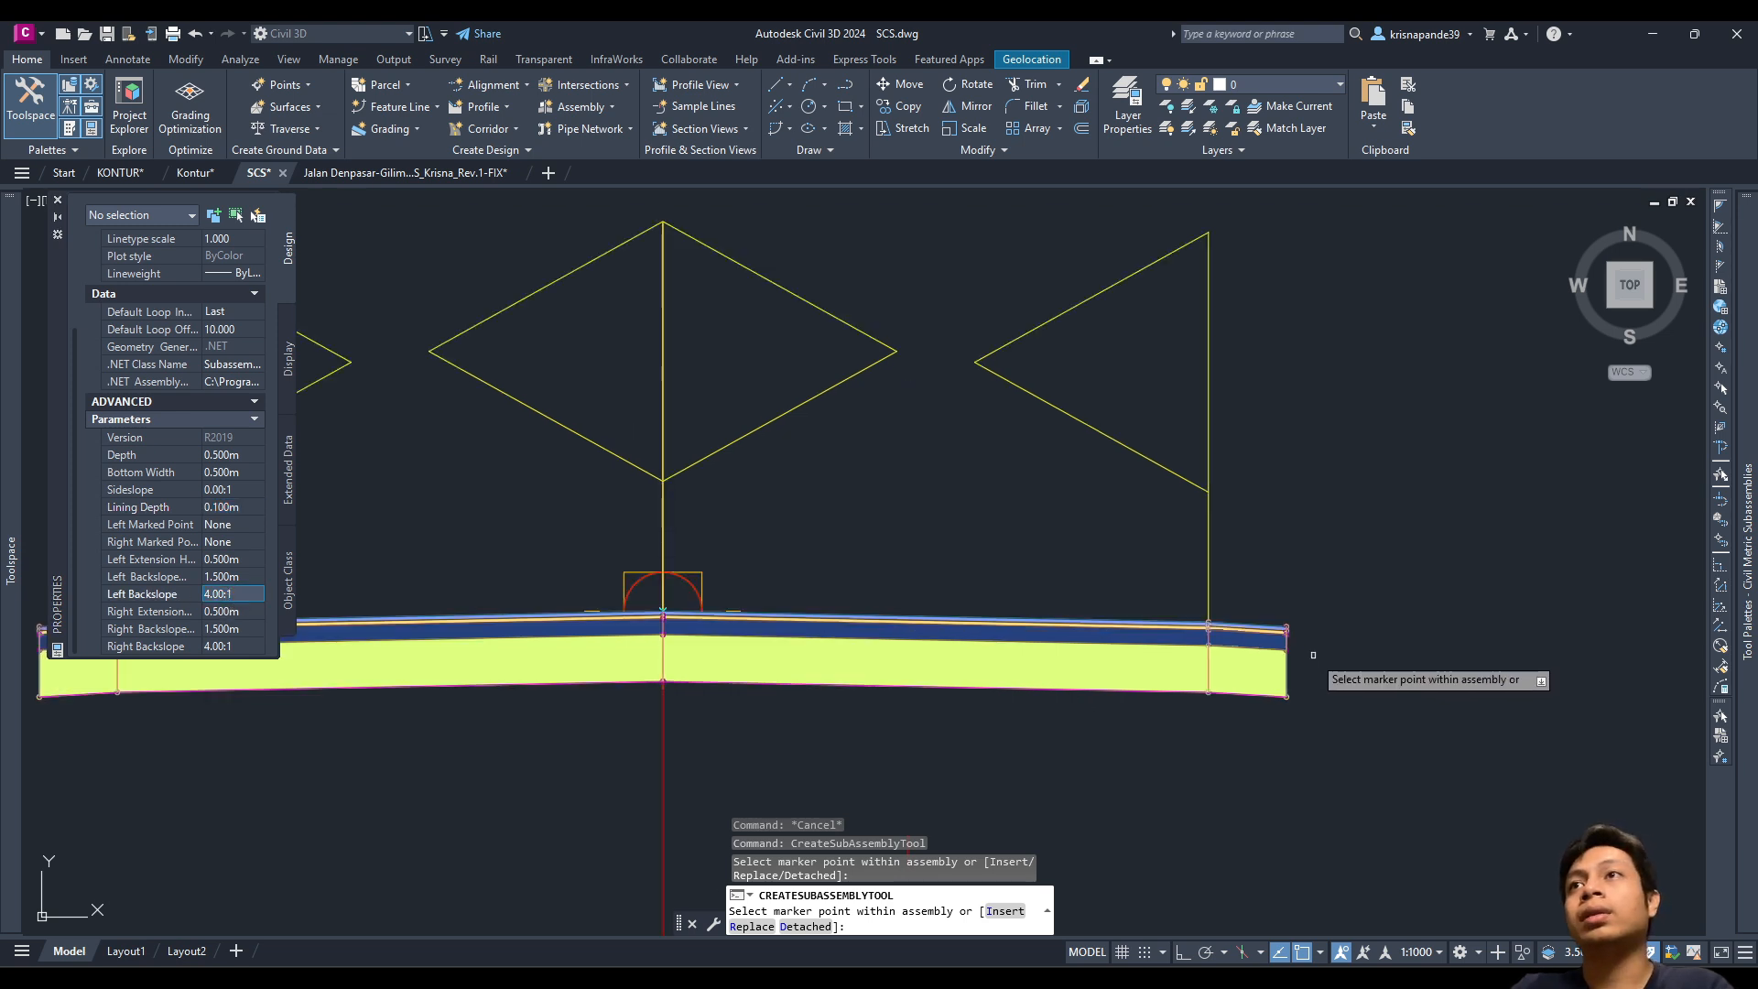
pyautogui.scroll(-4, 1188, 538)
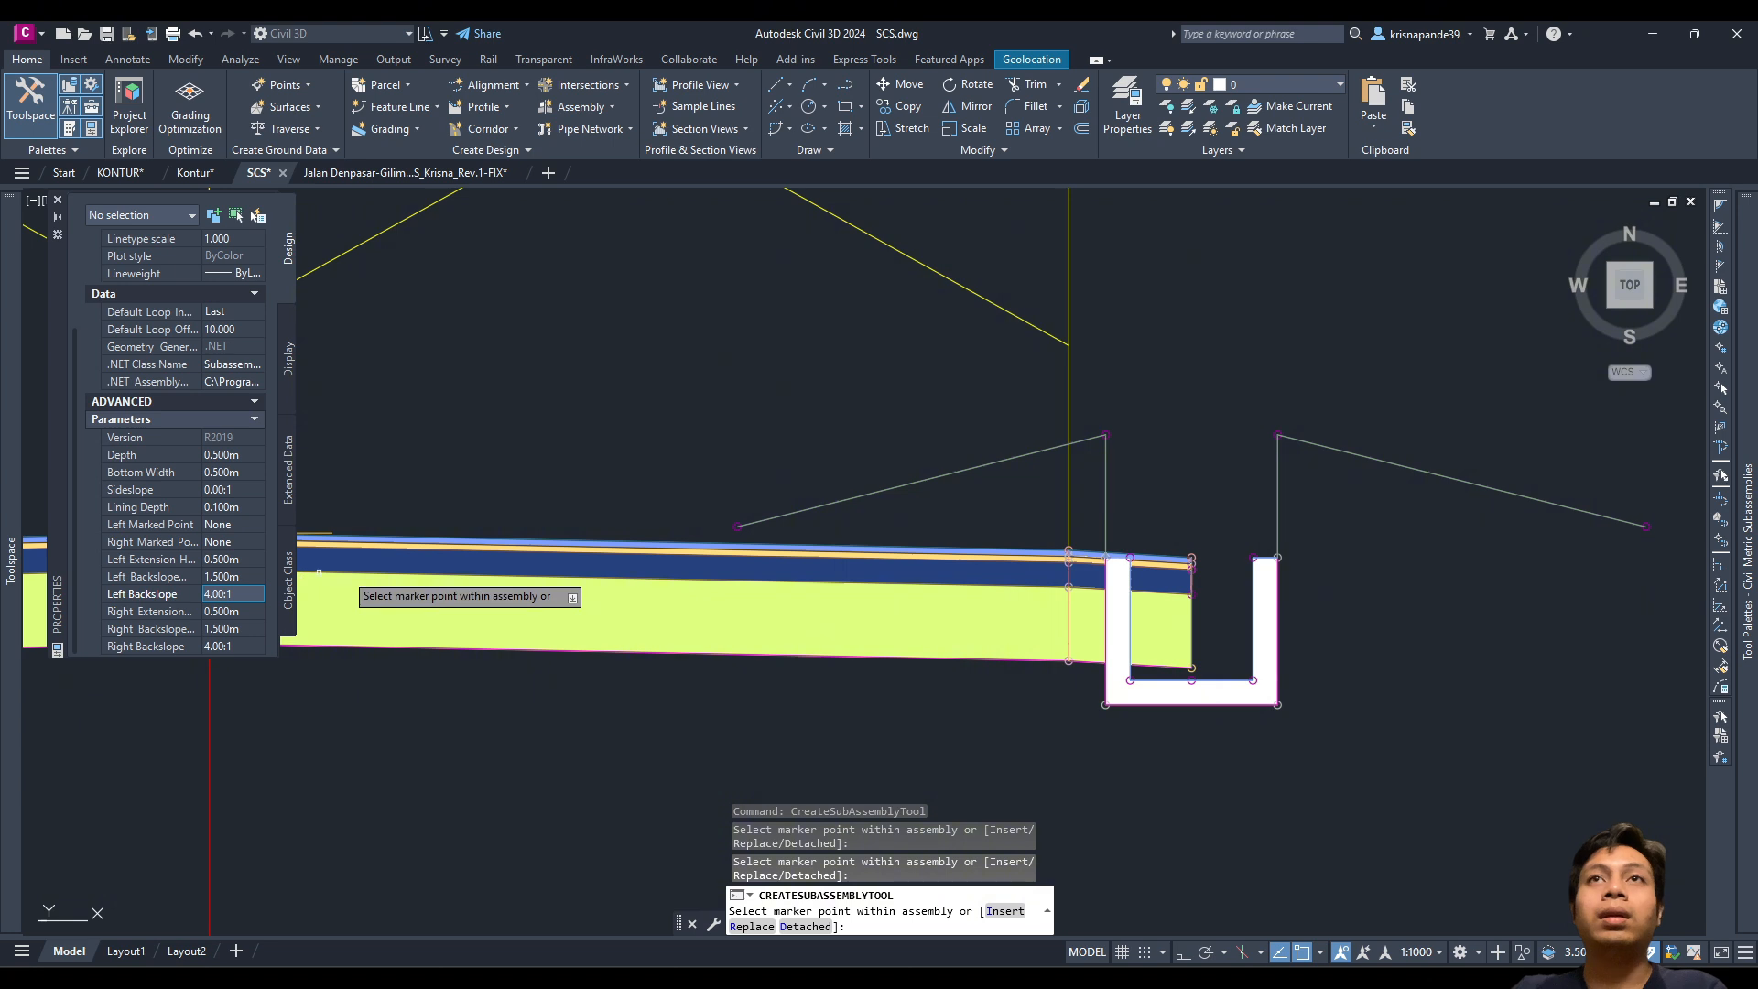
pyautogui.hotkey('ctrl', 'z')
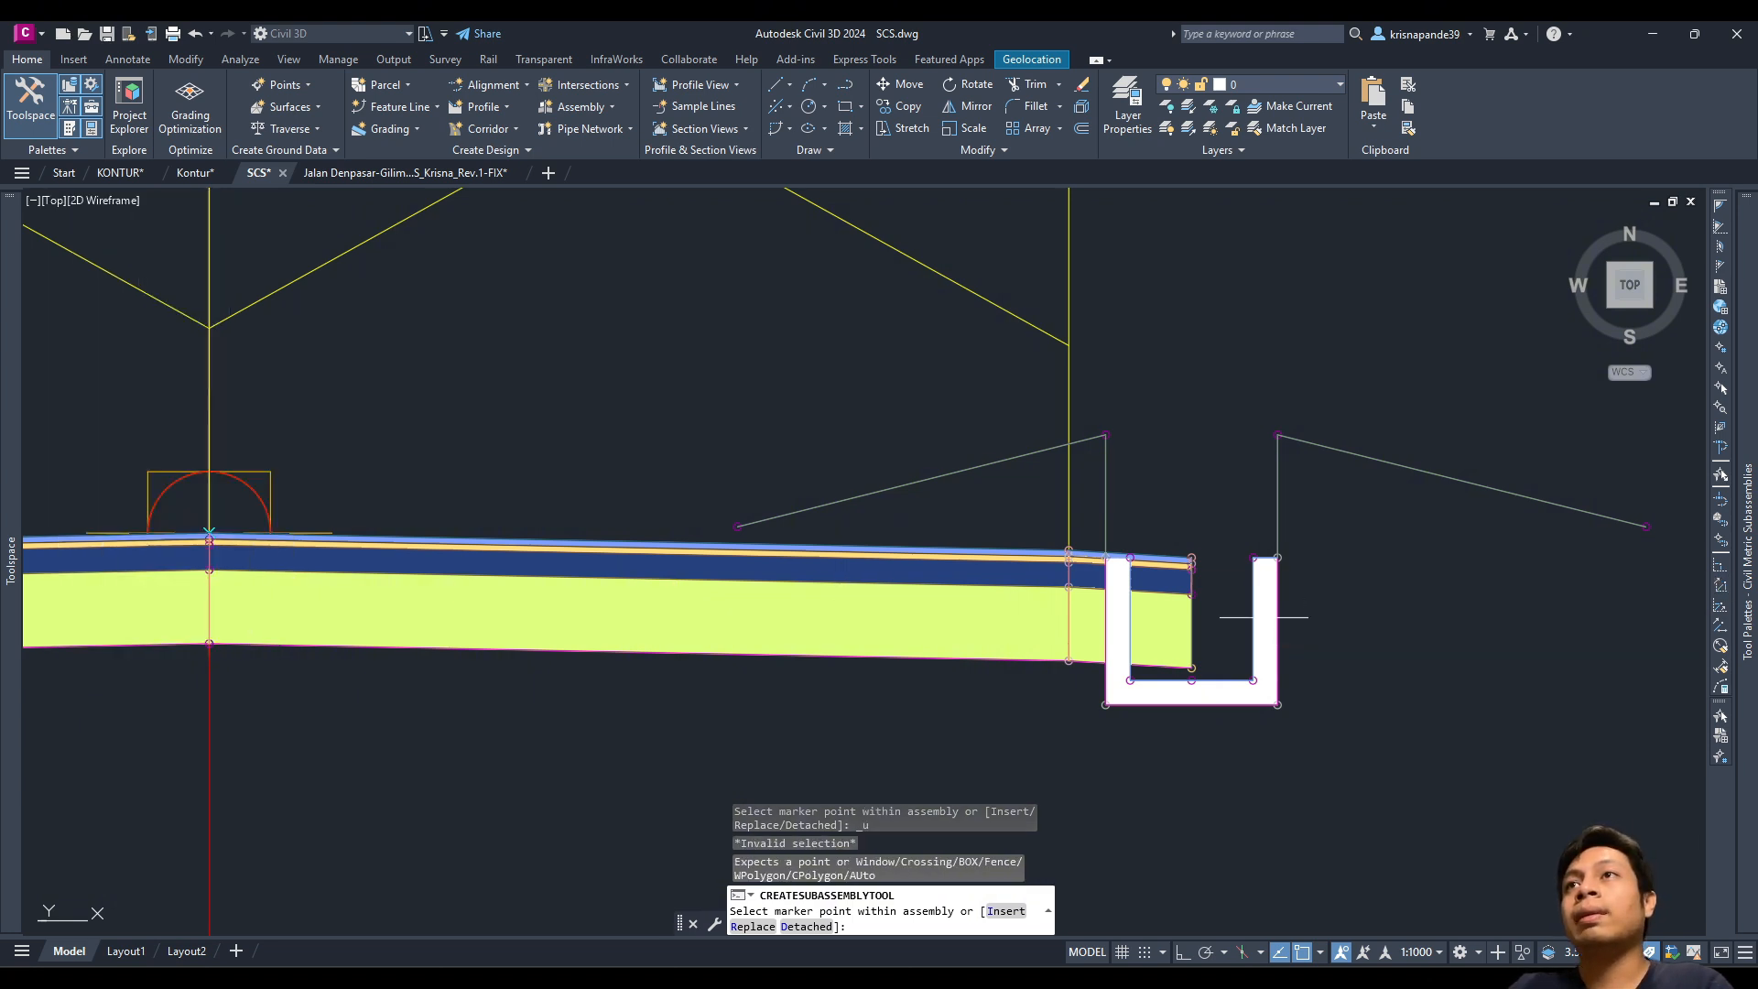
pyautogui.press('Escape')
pyautogui.click(1545, 685)
pyautogui.click(1227, 450)
pyautogui.press('Delete')
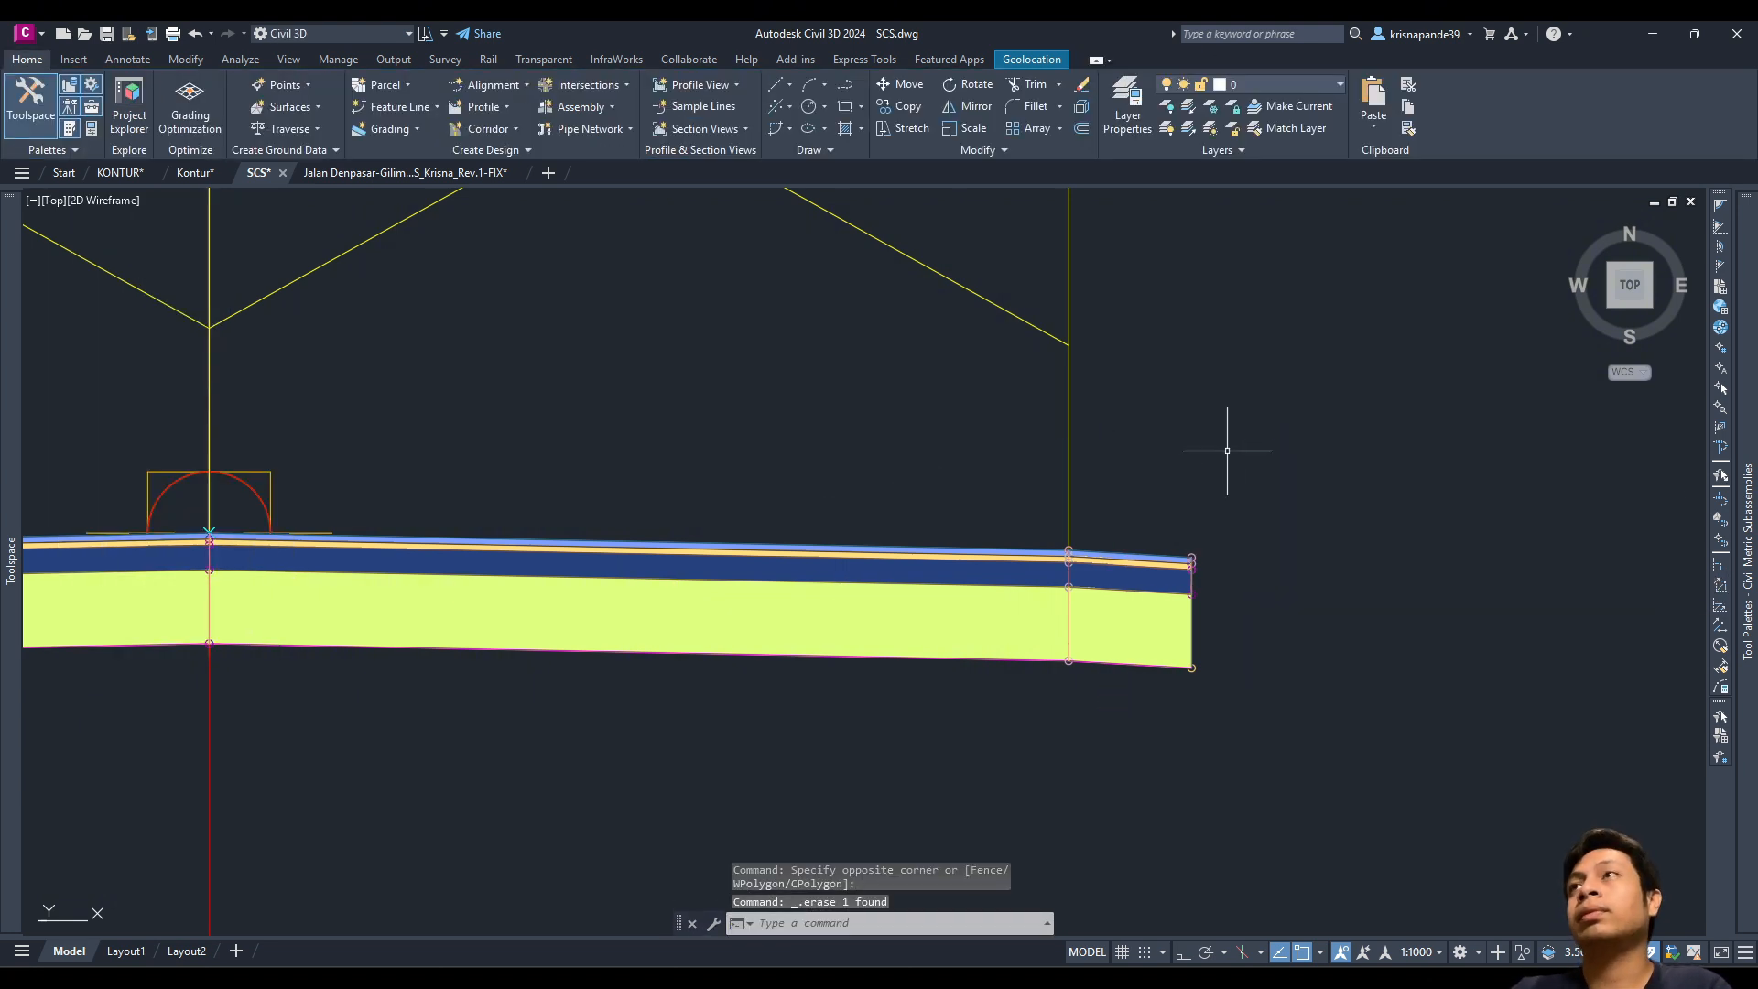
# Step: Pick Channel again with 0.500 m depth and bottom width and a vertical 0.00:1 sideslope
pyautogui.moveTo(1633, 369)
pyautogui.click(1628, 265)
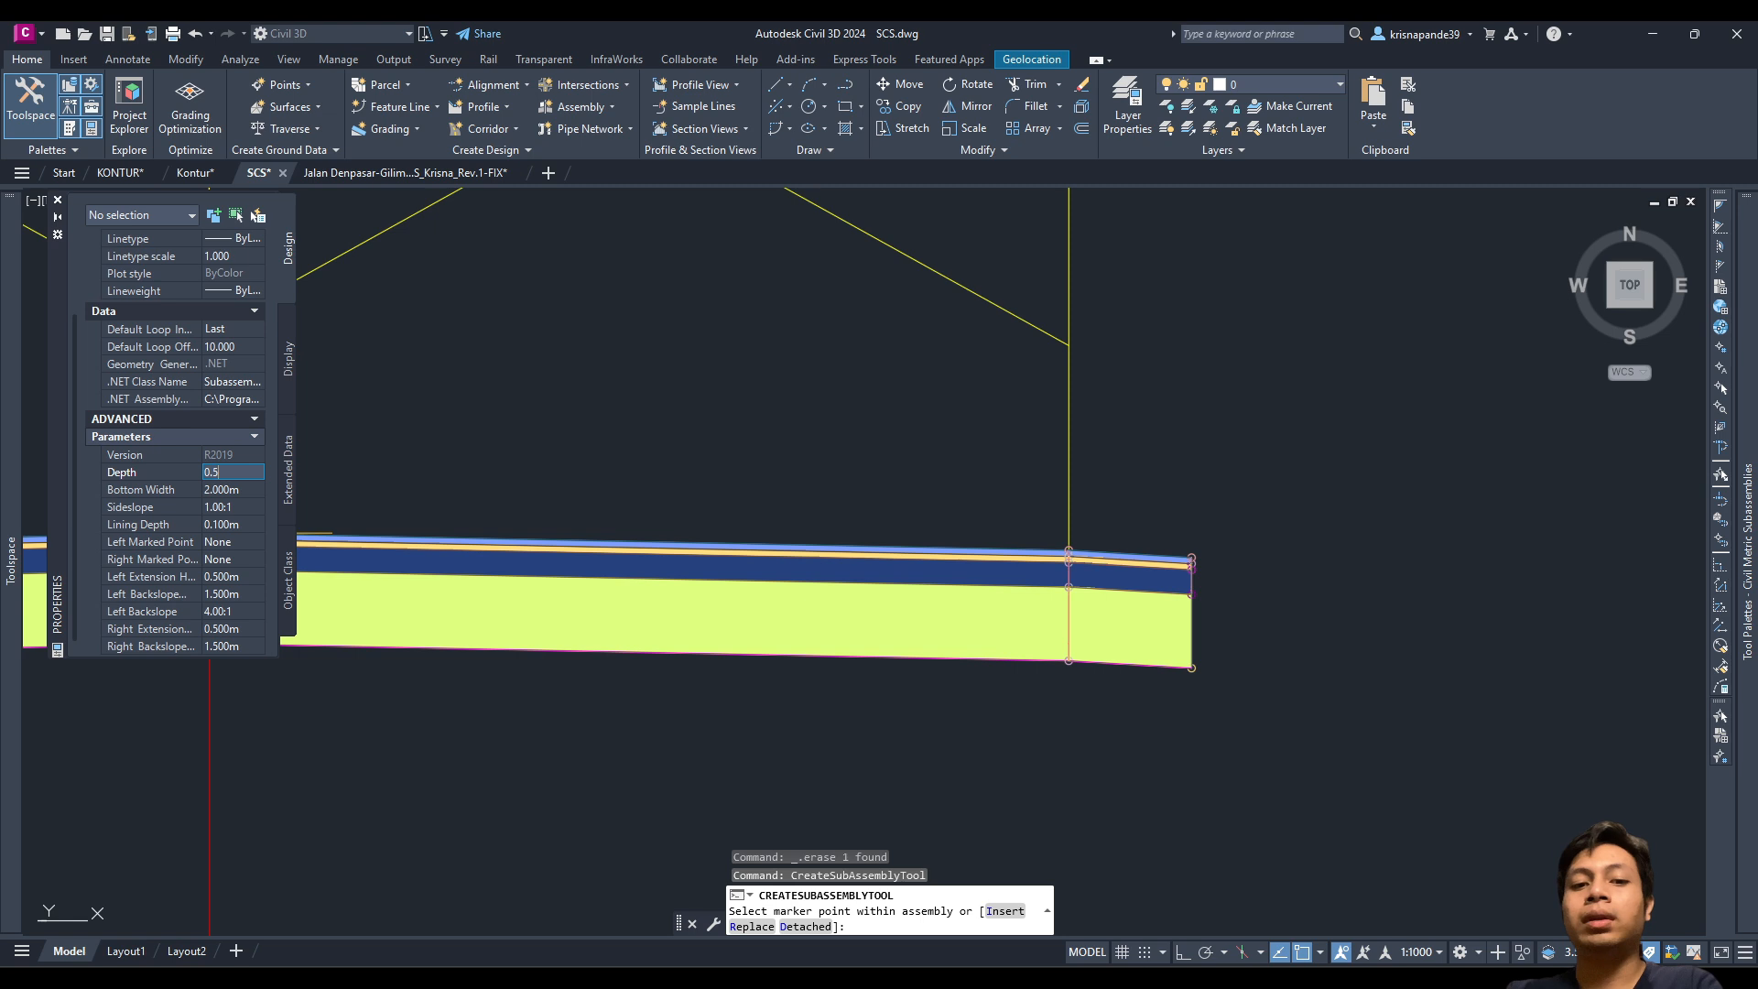
pyautogui.click(224, 489)
pyautogui.write('00m')
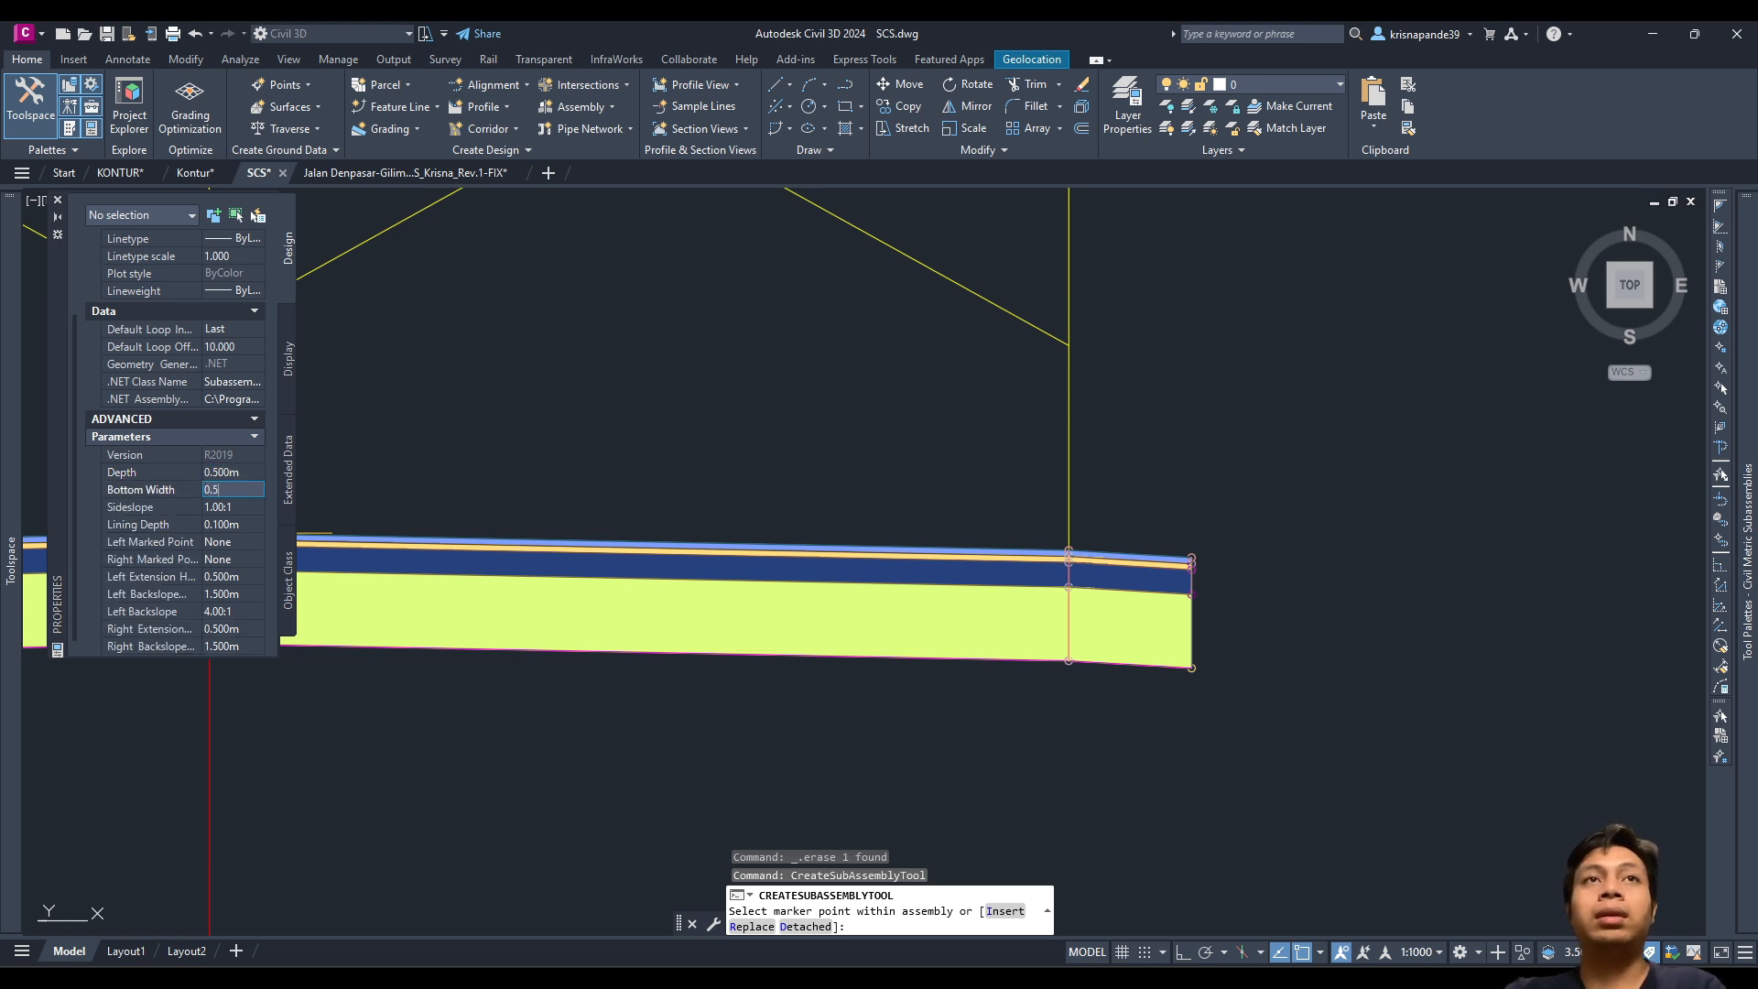
pyautogui.press('Tab')
pyautogui.write('0')
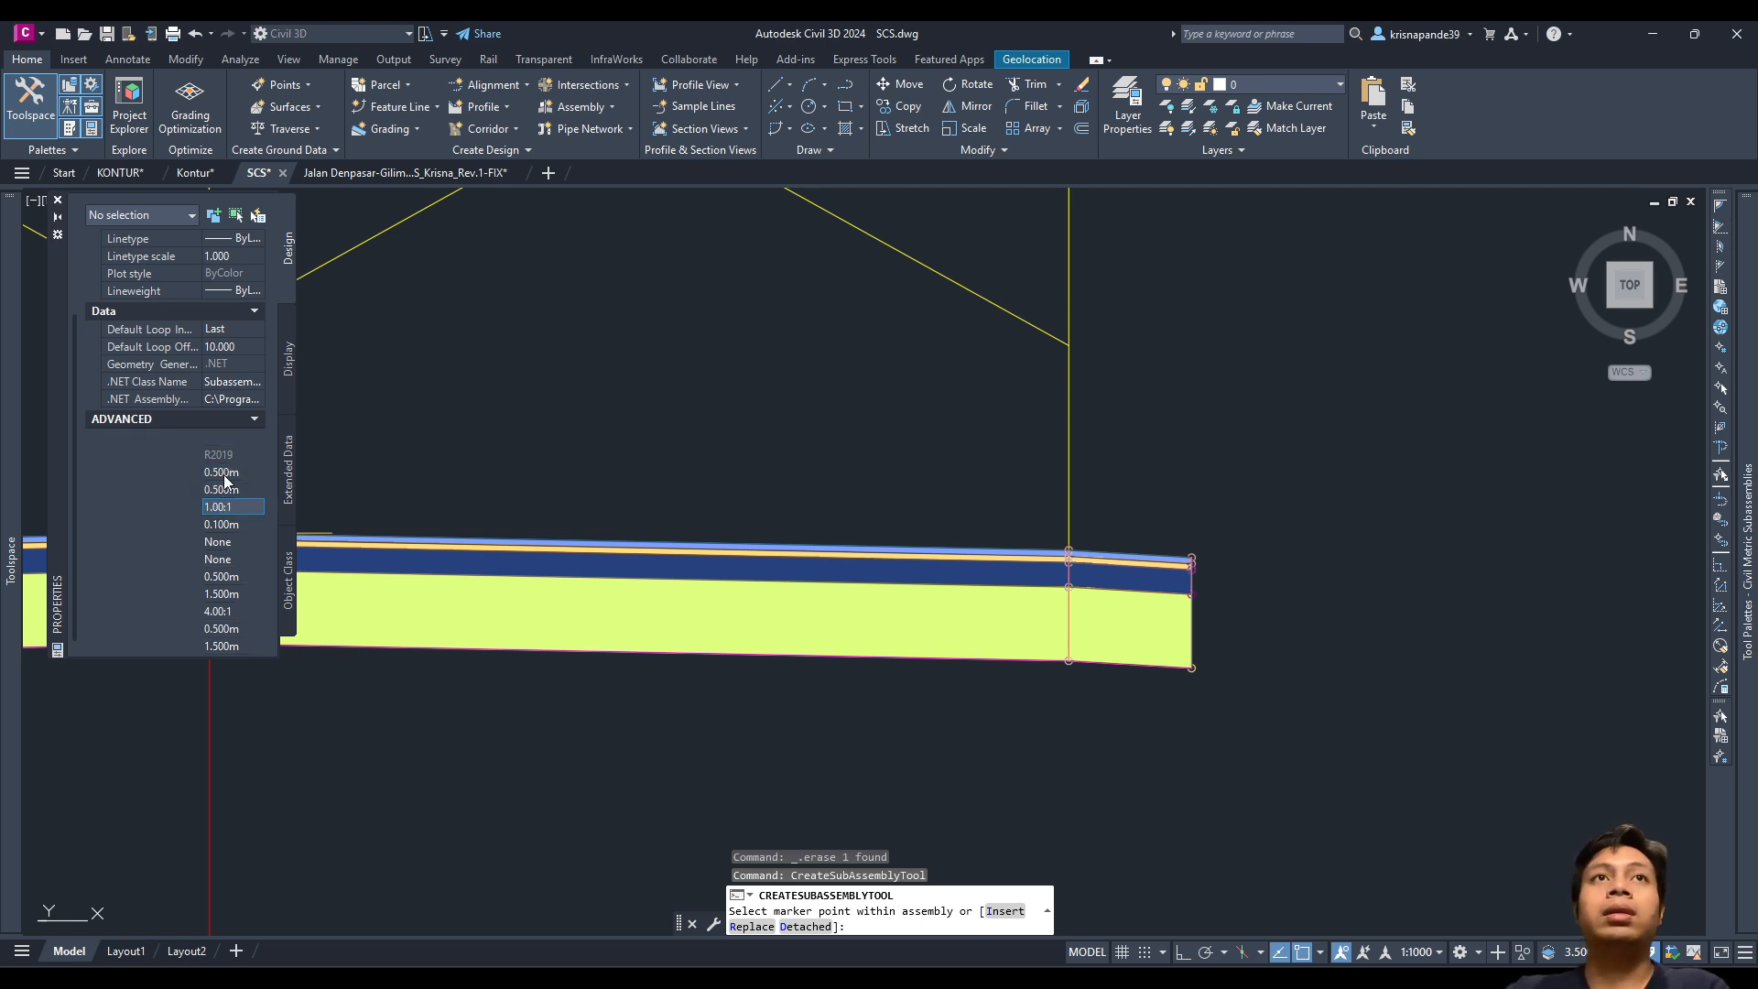
pyautogui.press('Tab')
pyautogui.click(225, 506)
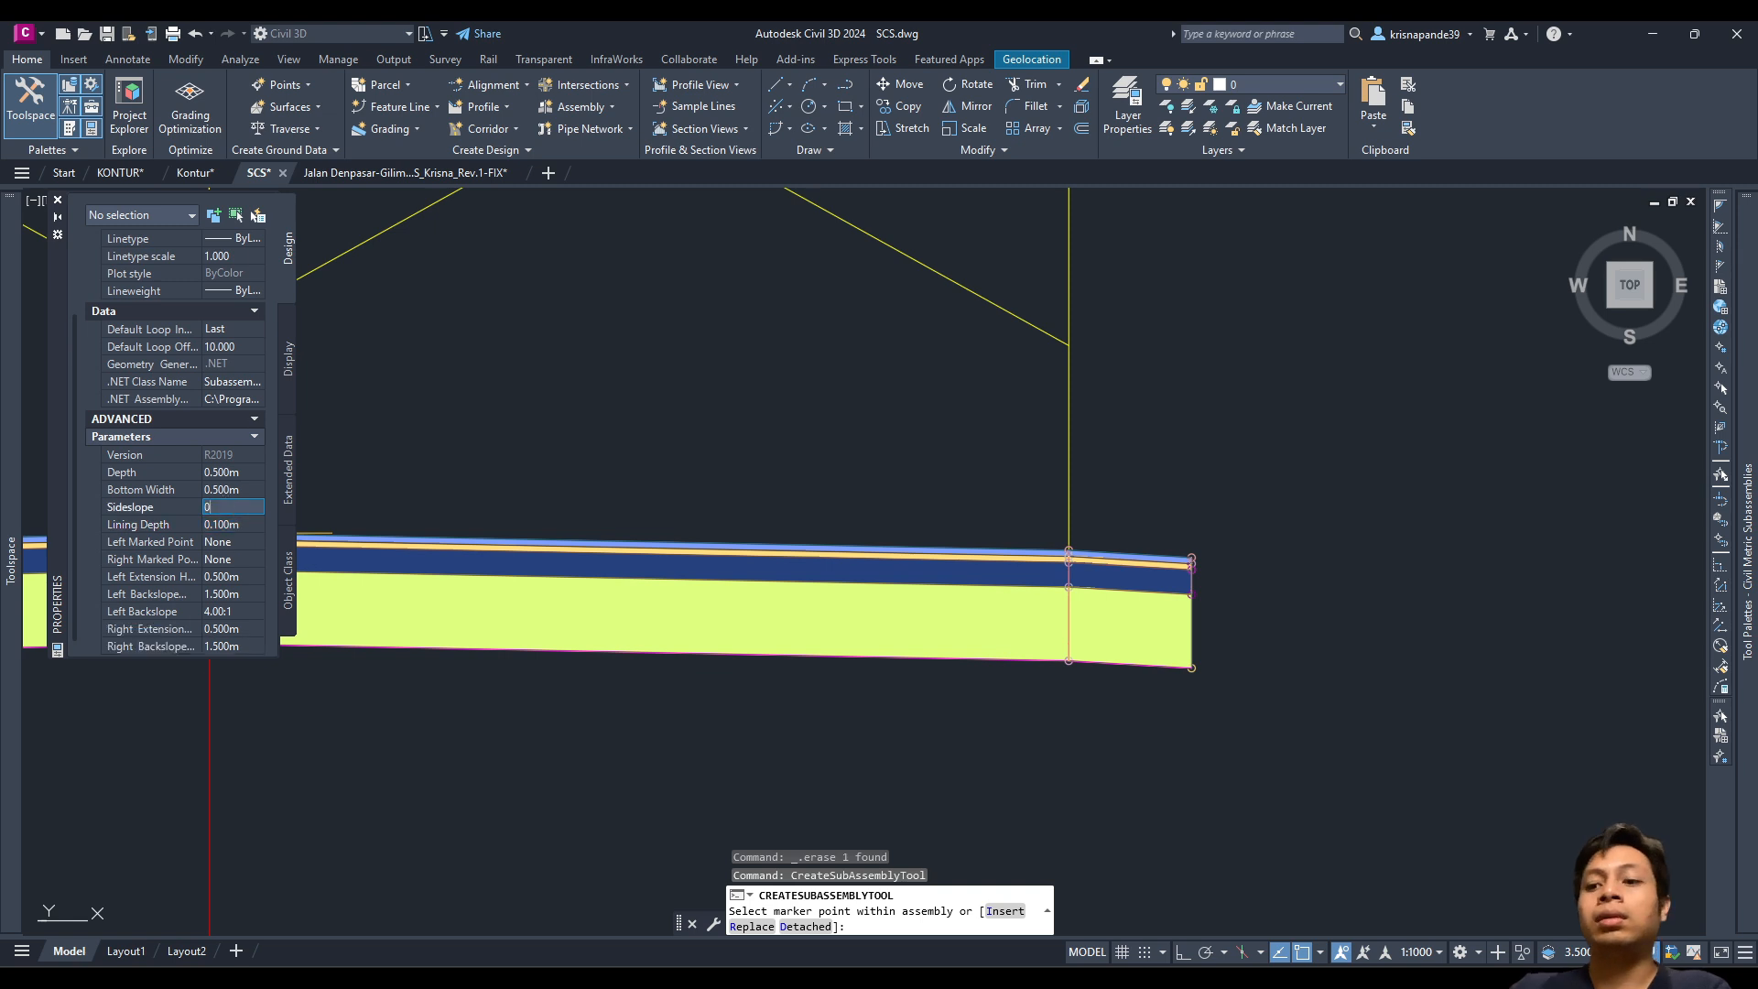
pyautogui.press('Tab')
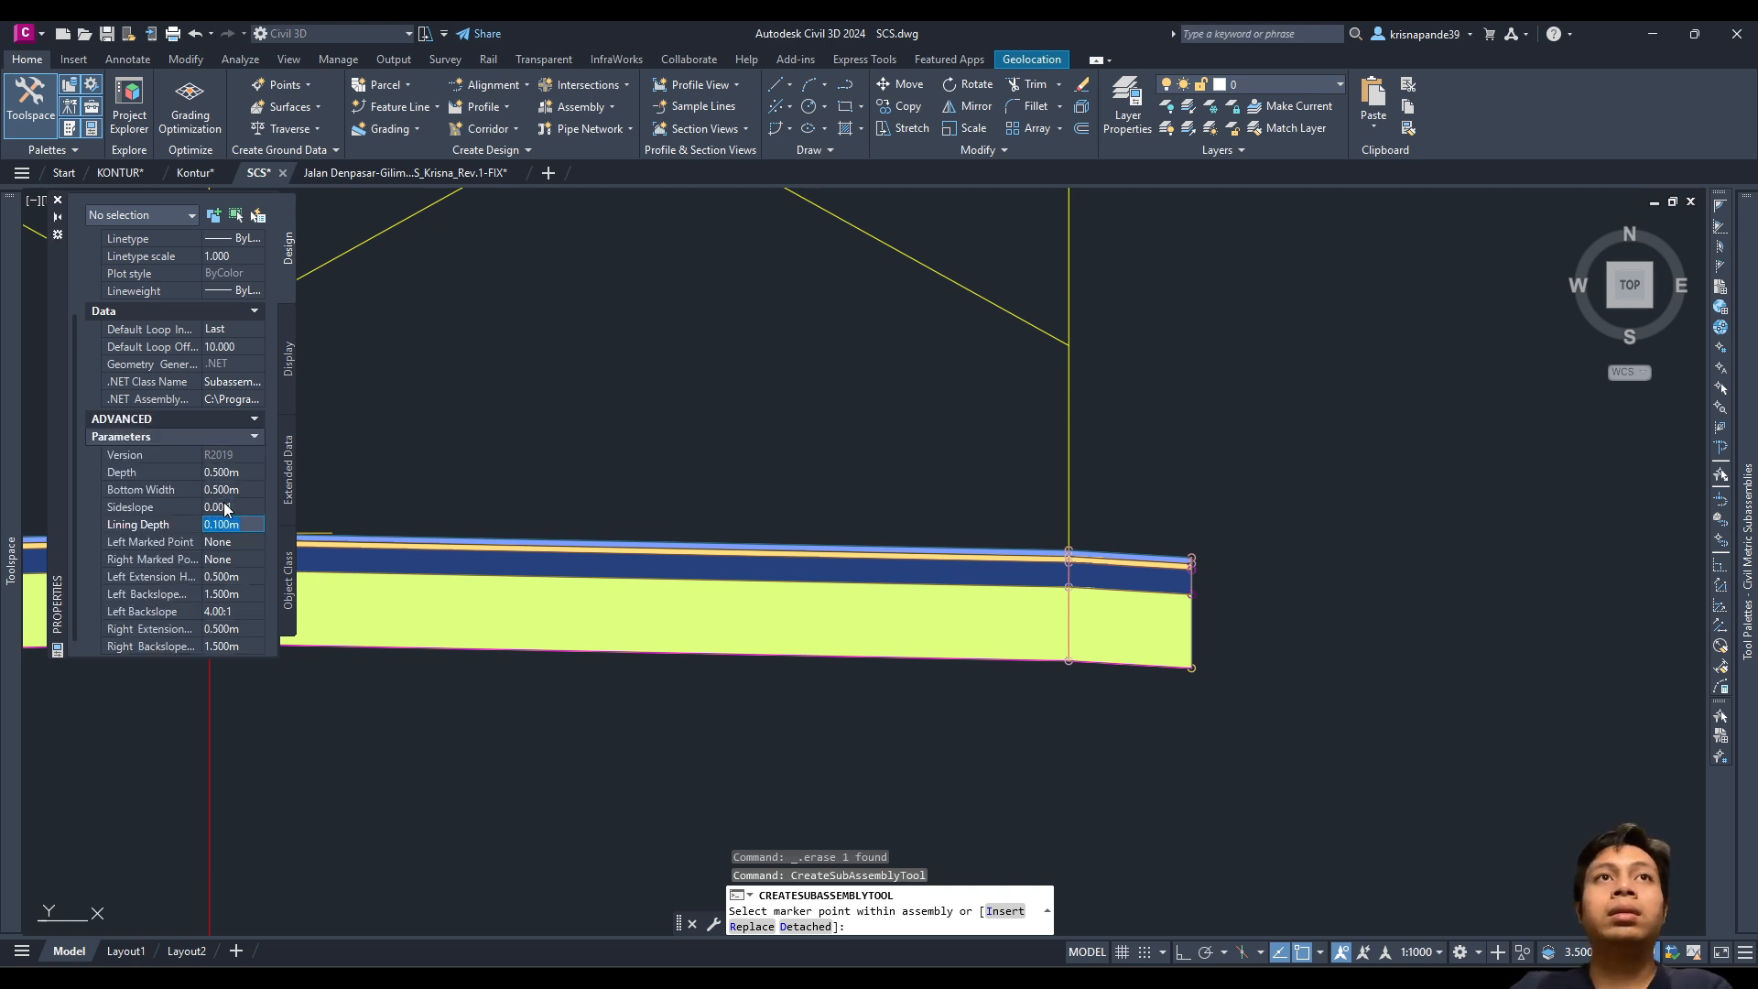
# Step: Set the channel's left and right extensions and backslope widths to zero
pyautogui.click(228, 575)
pyautogui.write('0')
pyautogui.press('Tab')
pyautogui.write('0')
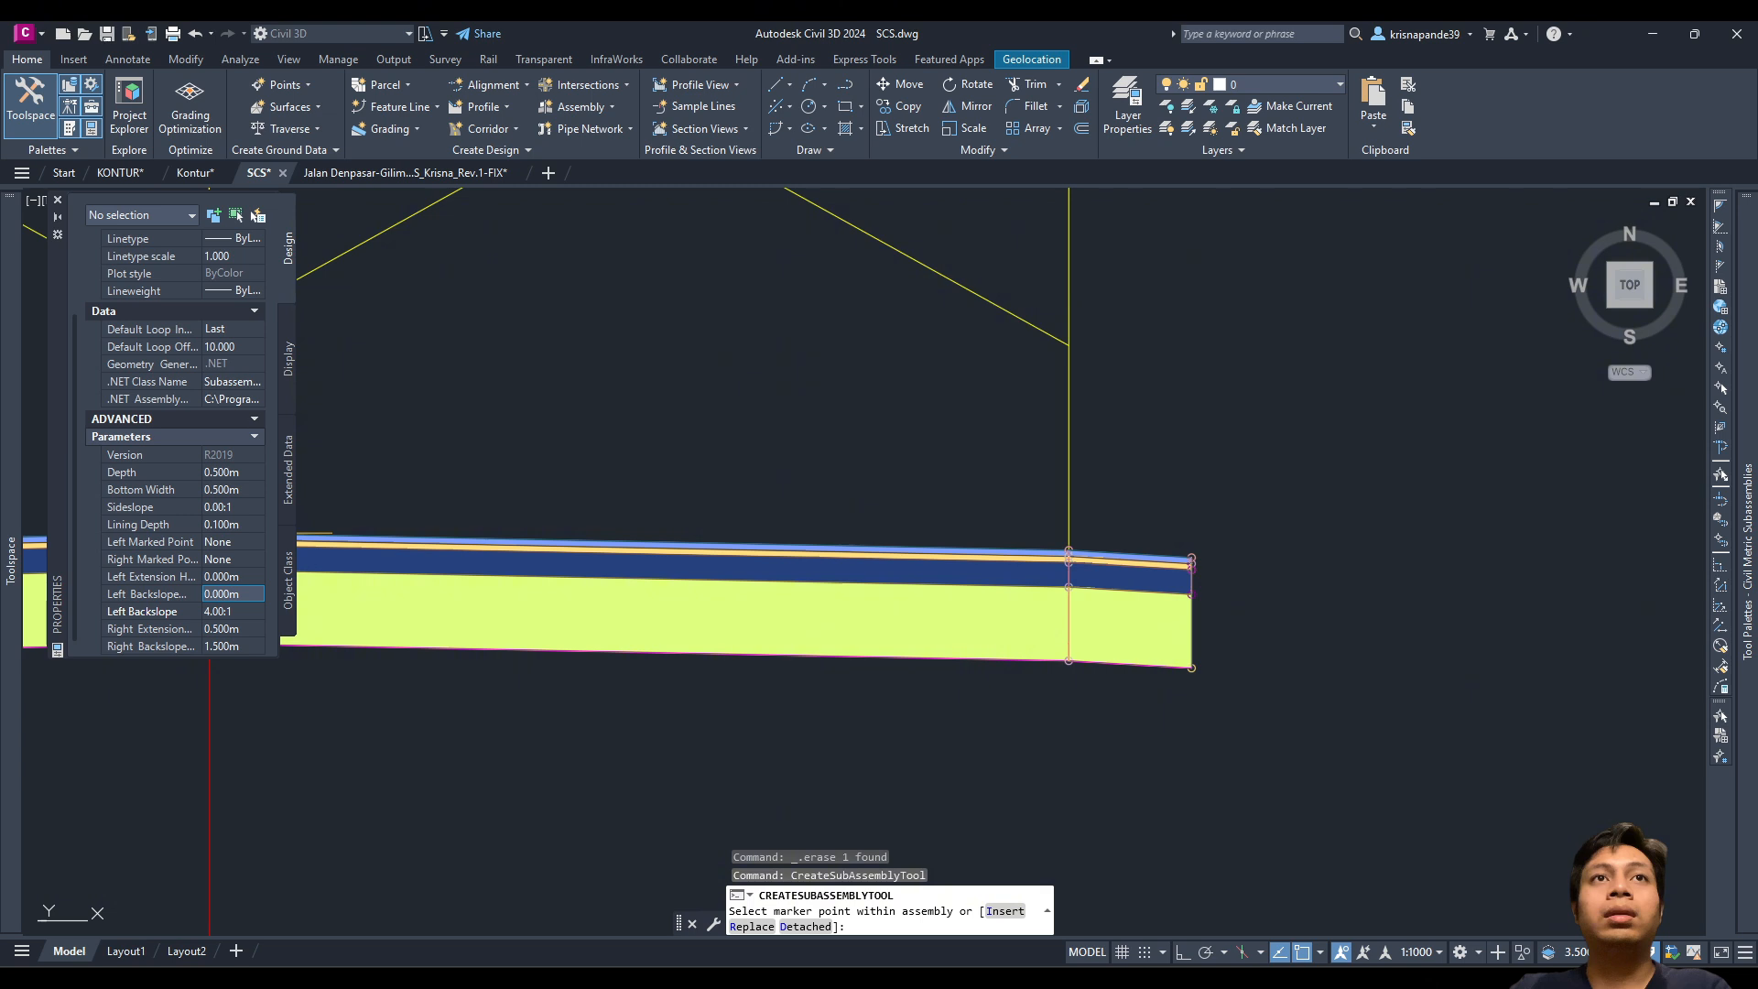
pyautogui.press('Tab')
pyautogui.write('0')
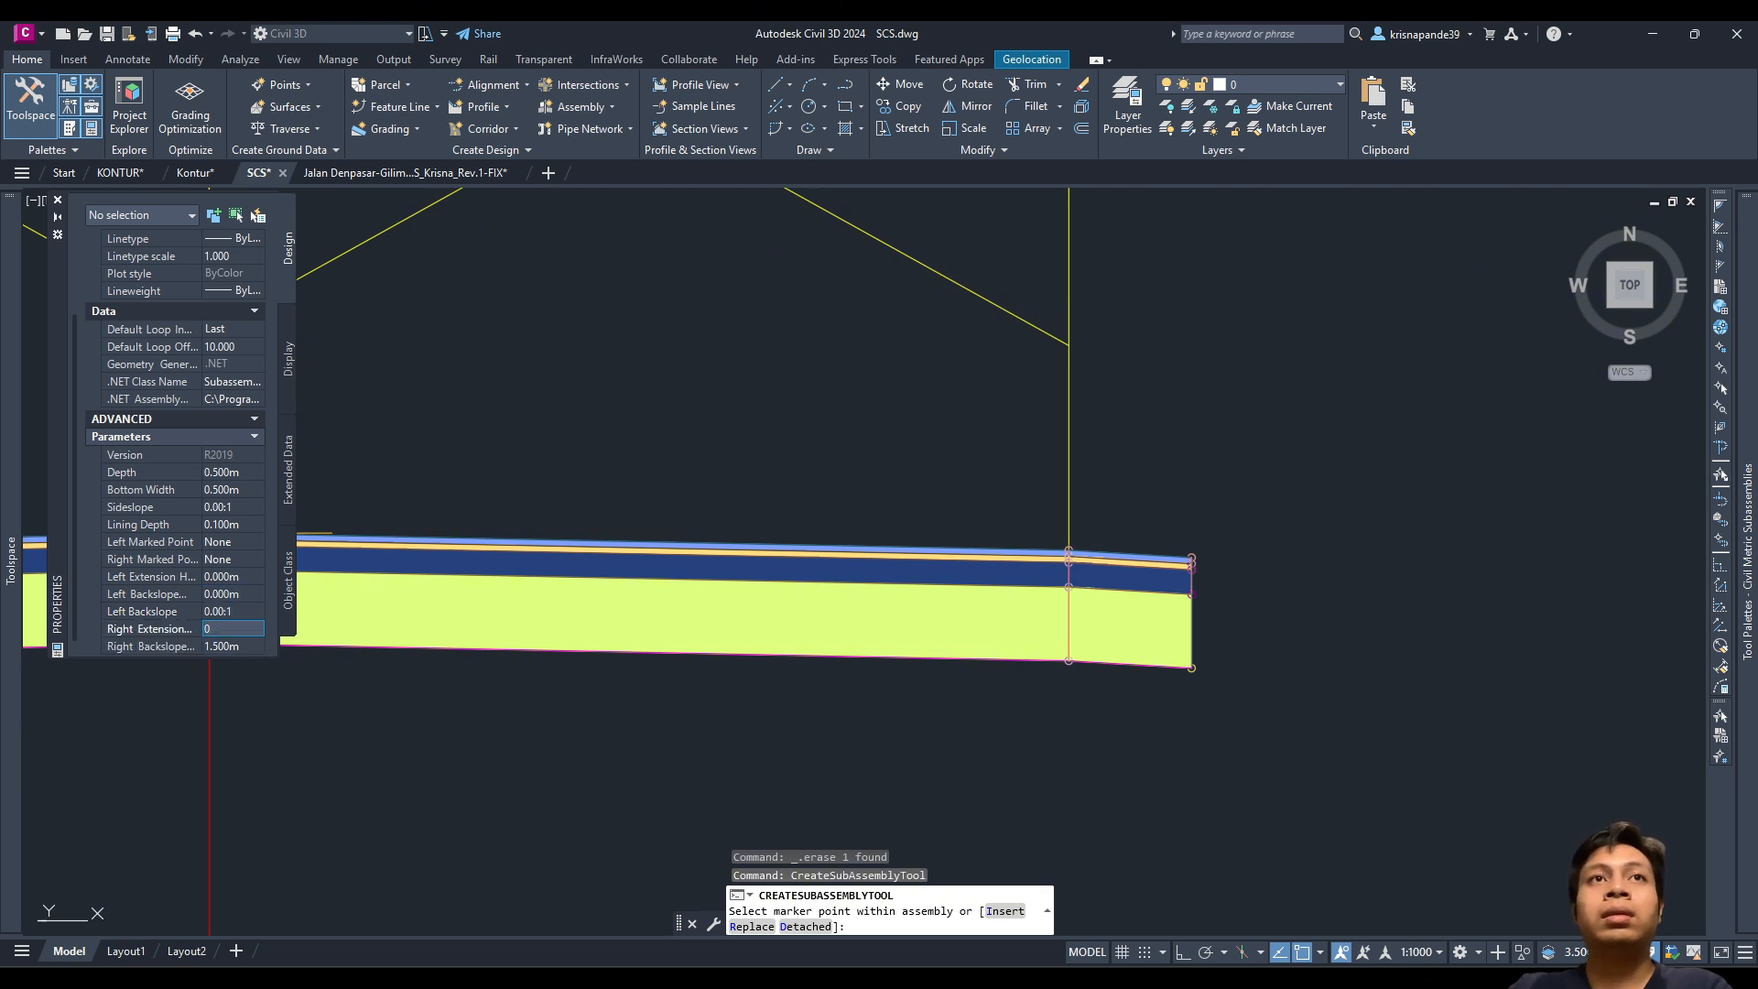
pyautogui.press('Tab')
pyautogui.write('0')
pyautogui.press('Tab')
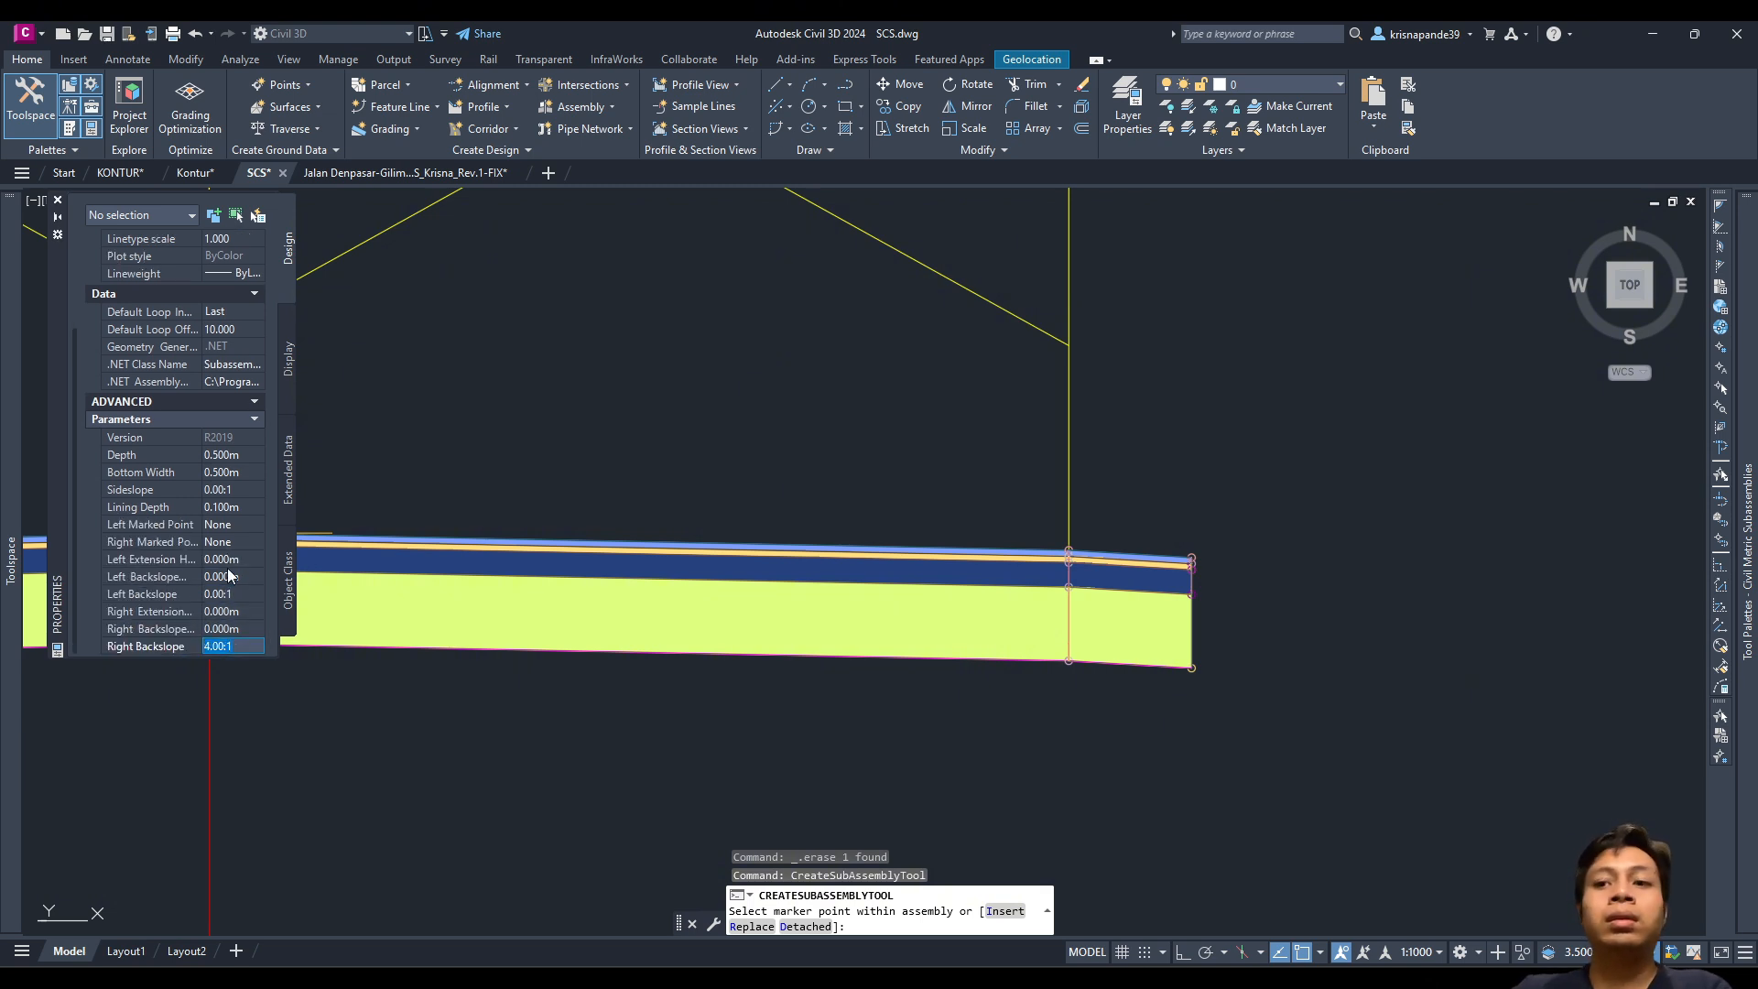
pyautogui.press('Return')
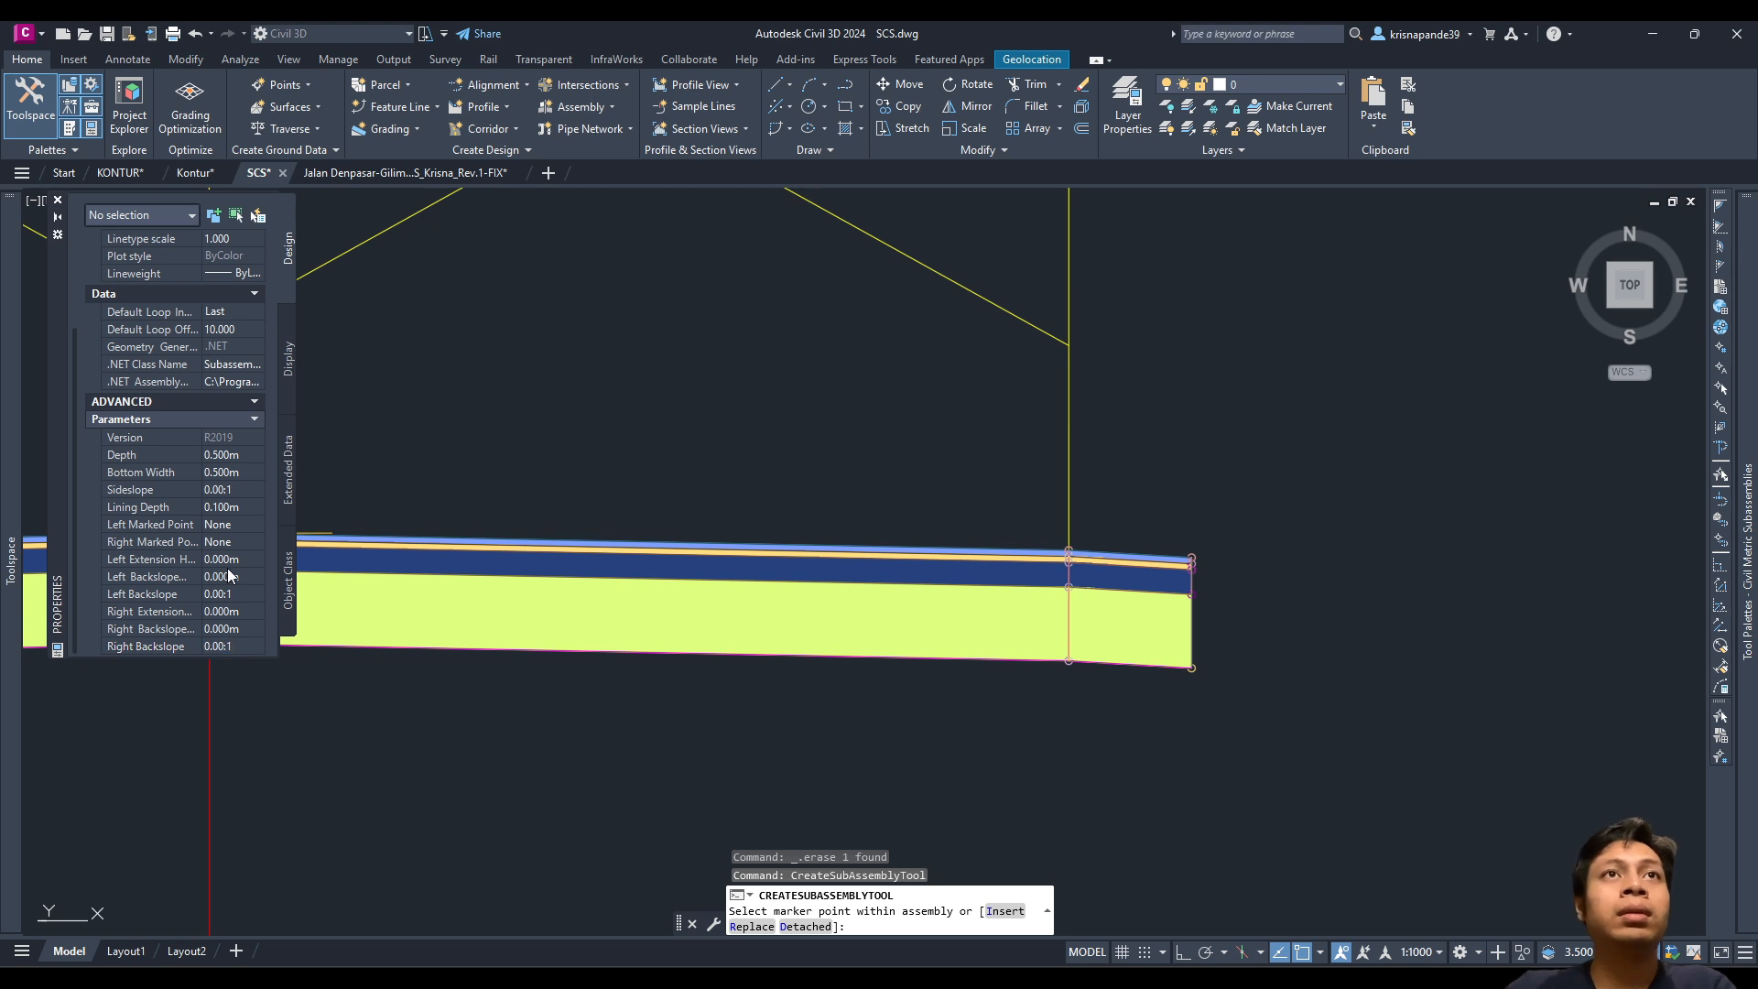
# Step: Place U-ditch channels at the right and left outer edges, then frame the whole assembly
pyautogui.scroll(3, 1190, 561)
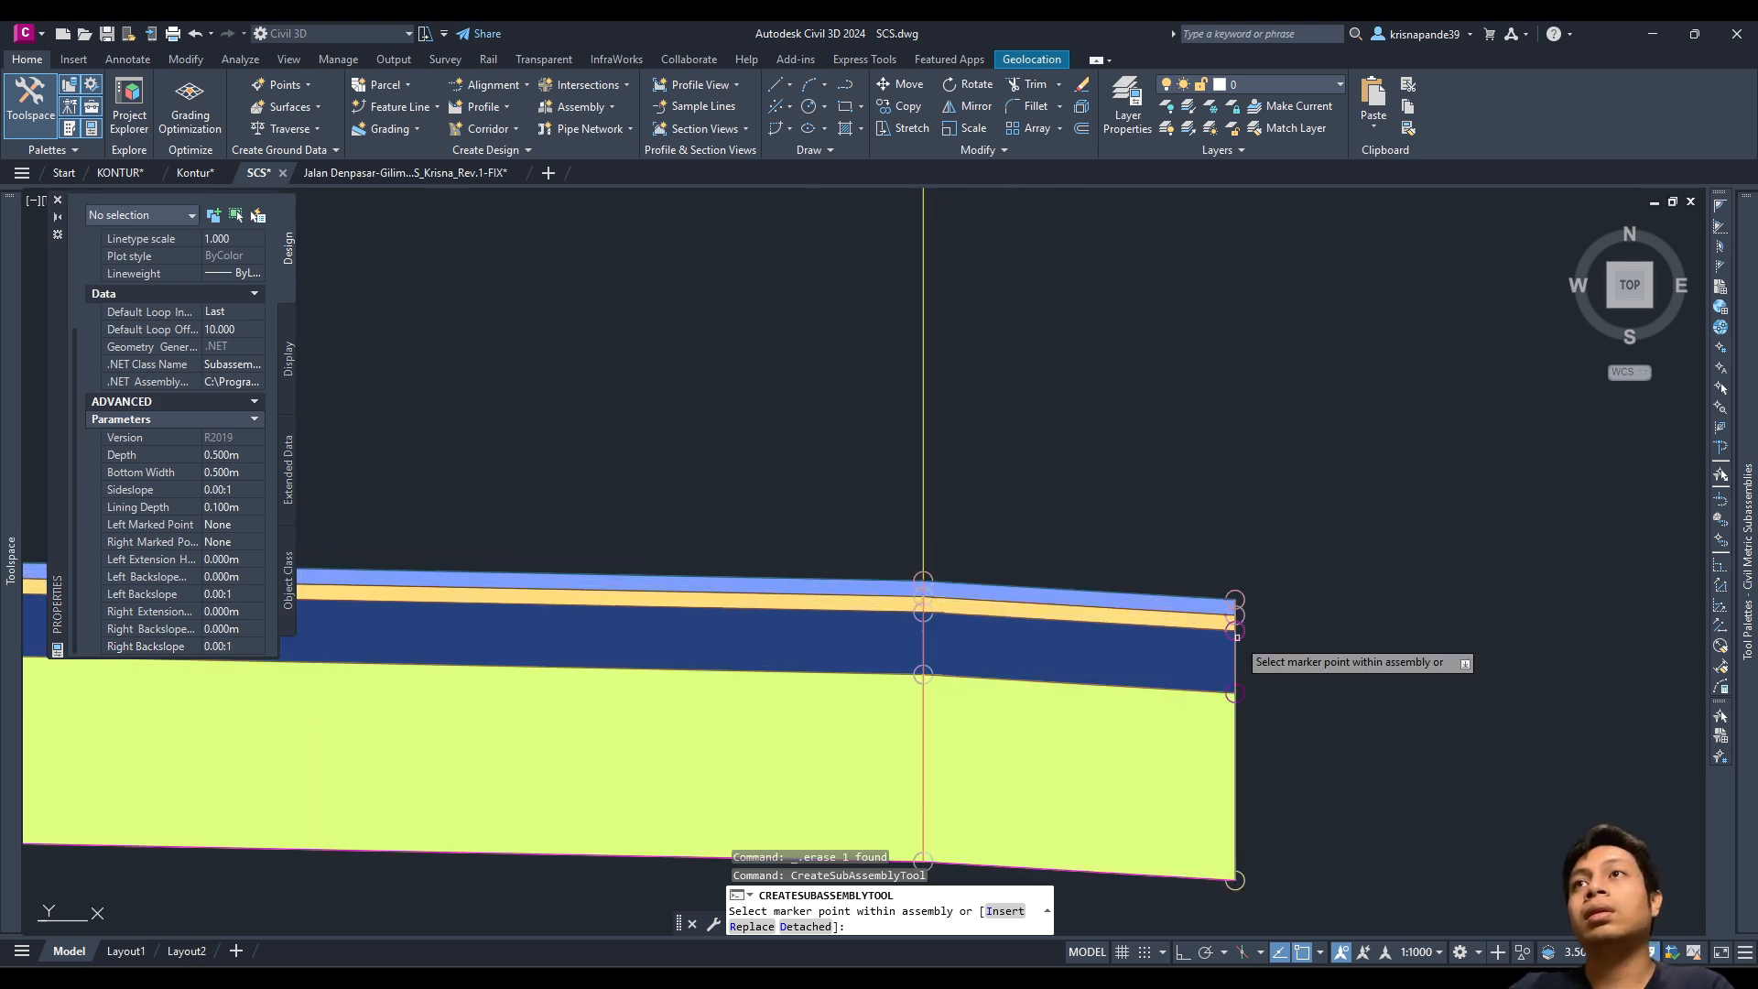
pyautogui.scroll(-6, 1227, 618)
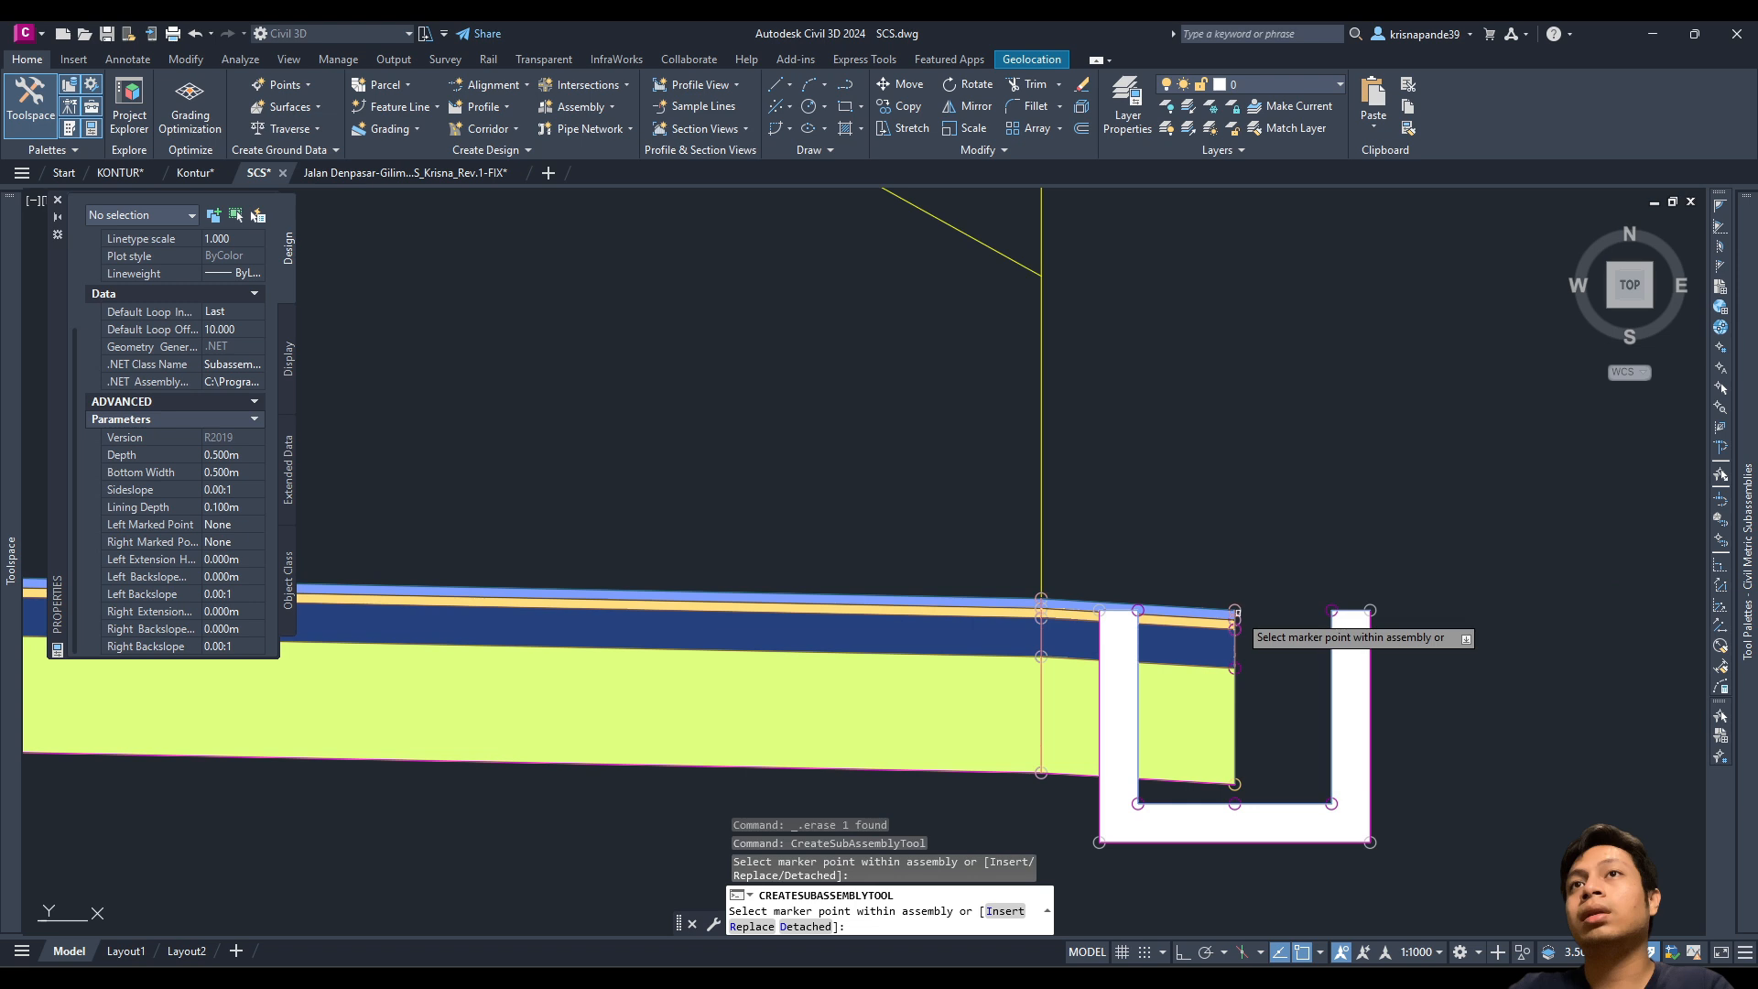
pyautogui.scroll(-4, 806, 586)
pyautogui.scroll(8, 632, 586)
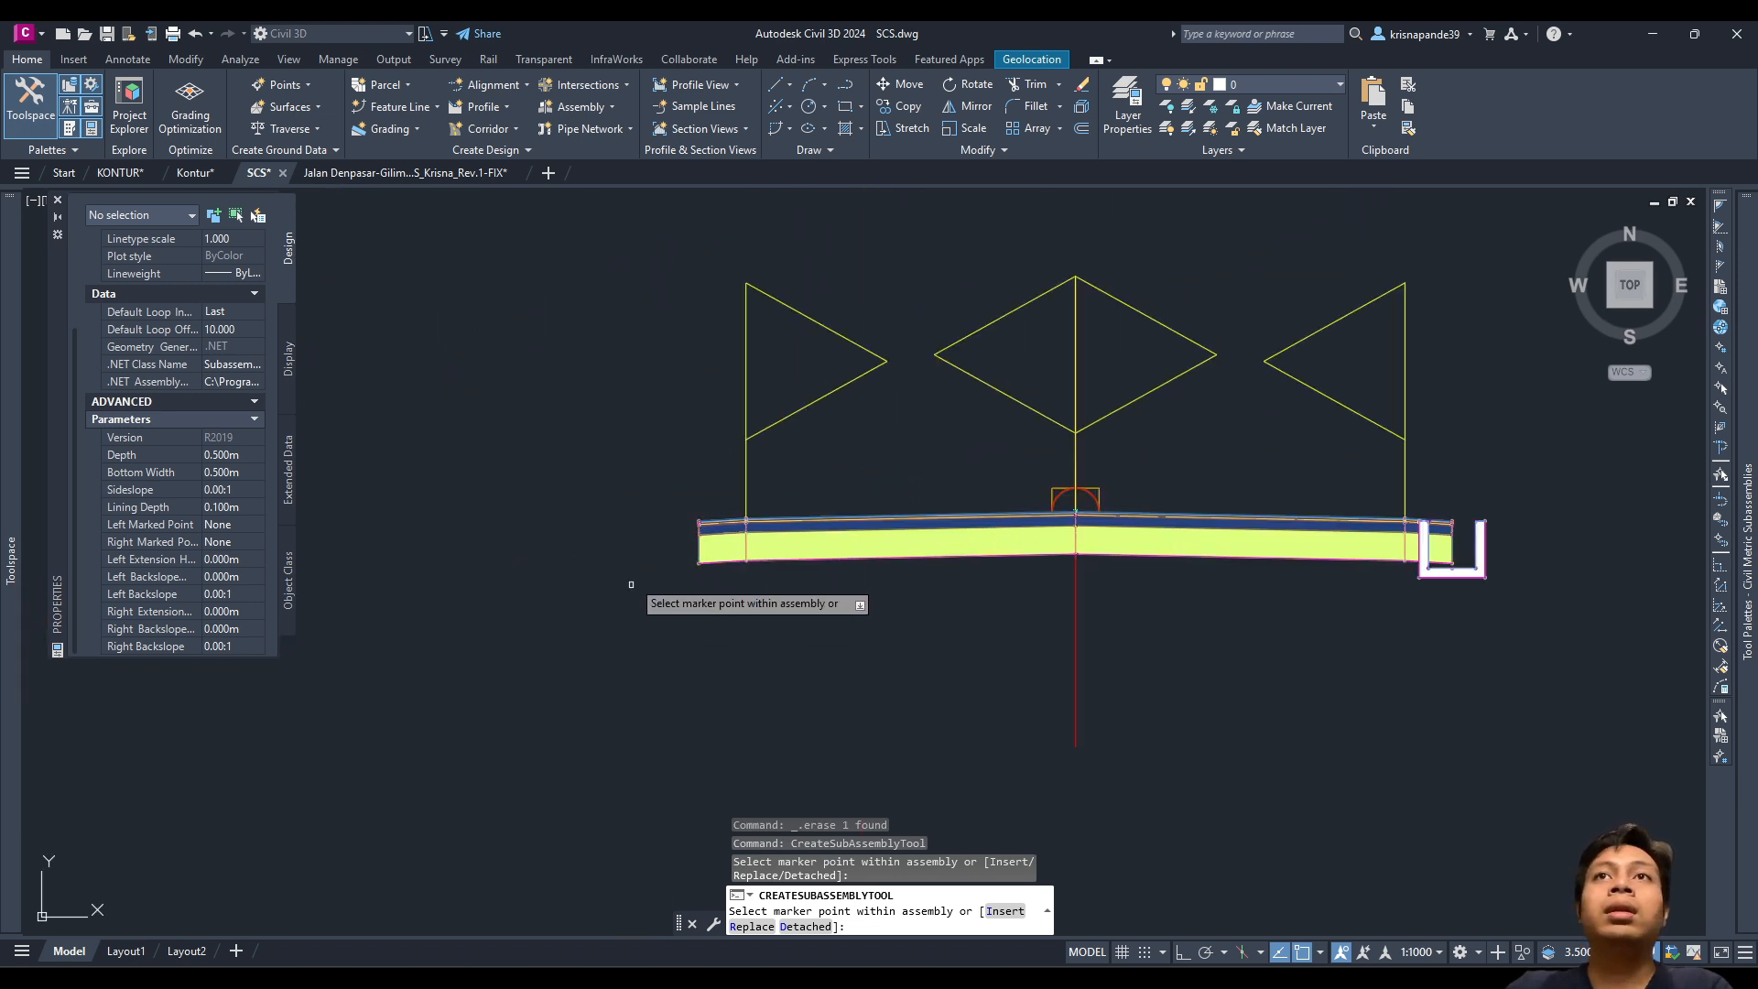
pyautogui.scroll(4, 727, 631)
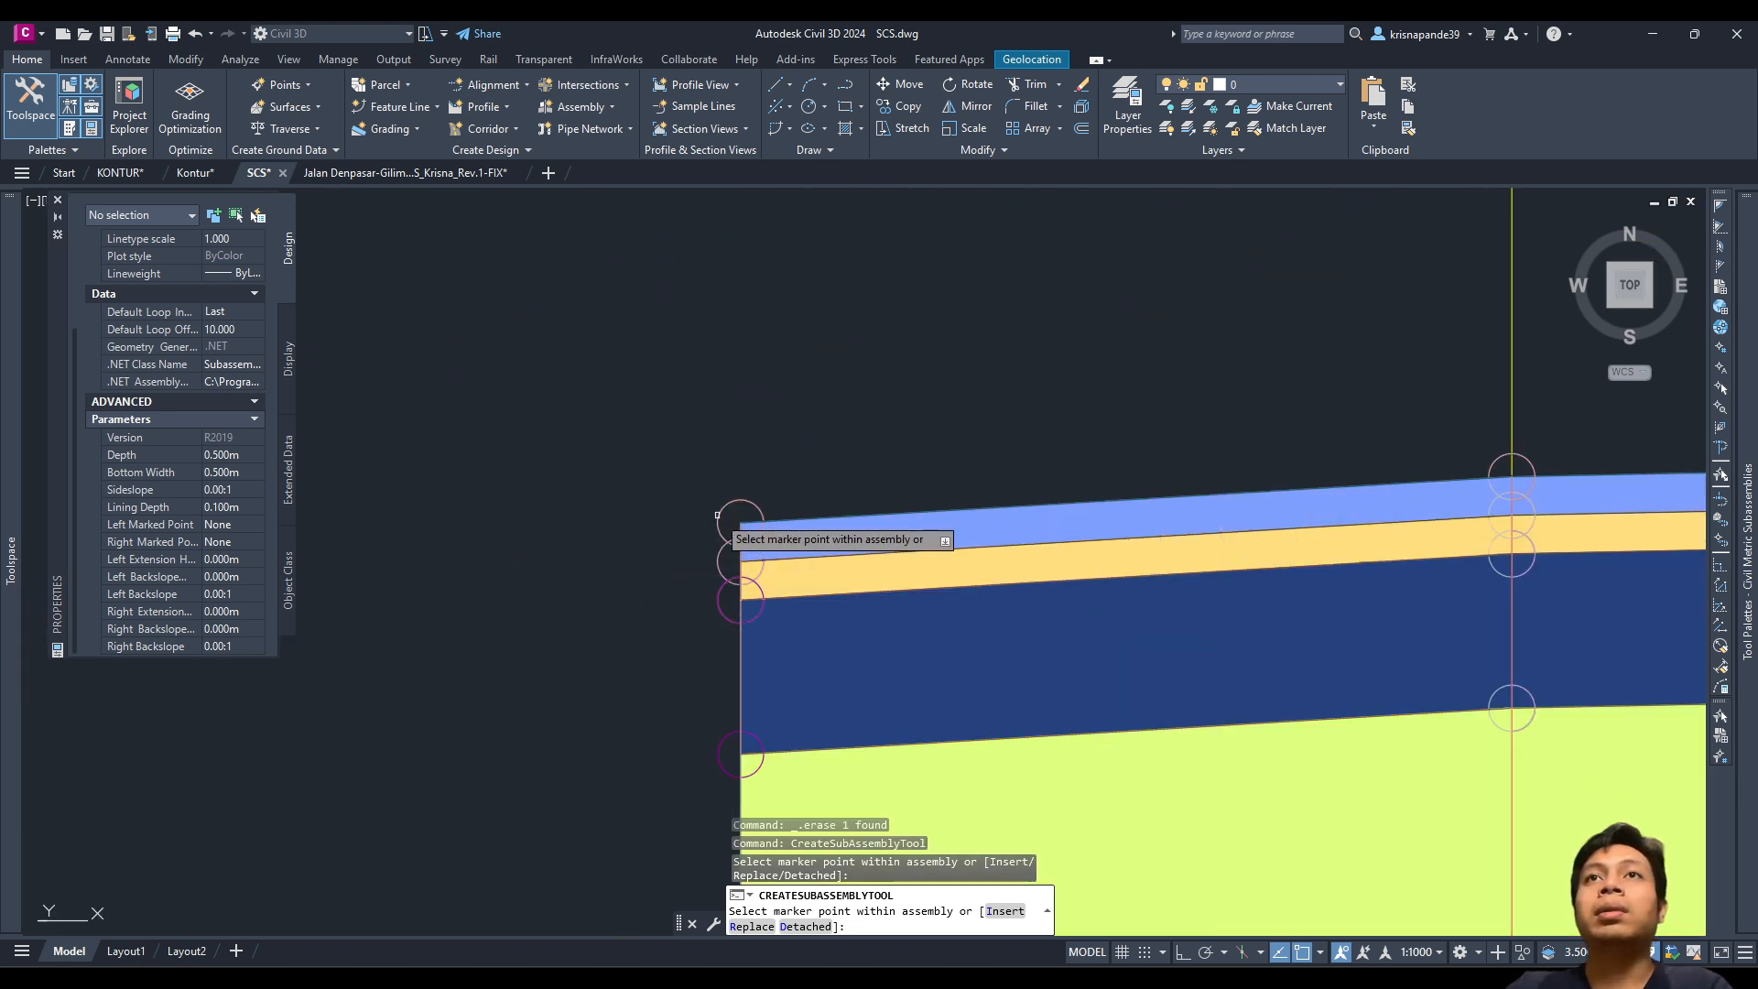
pyautogui.scroll(-5, 732, 549)
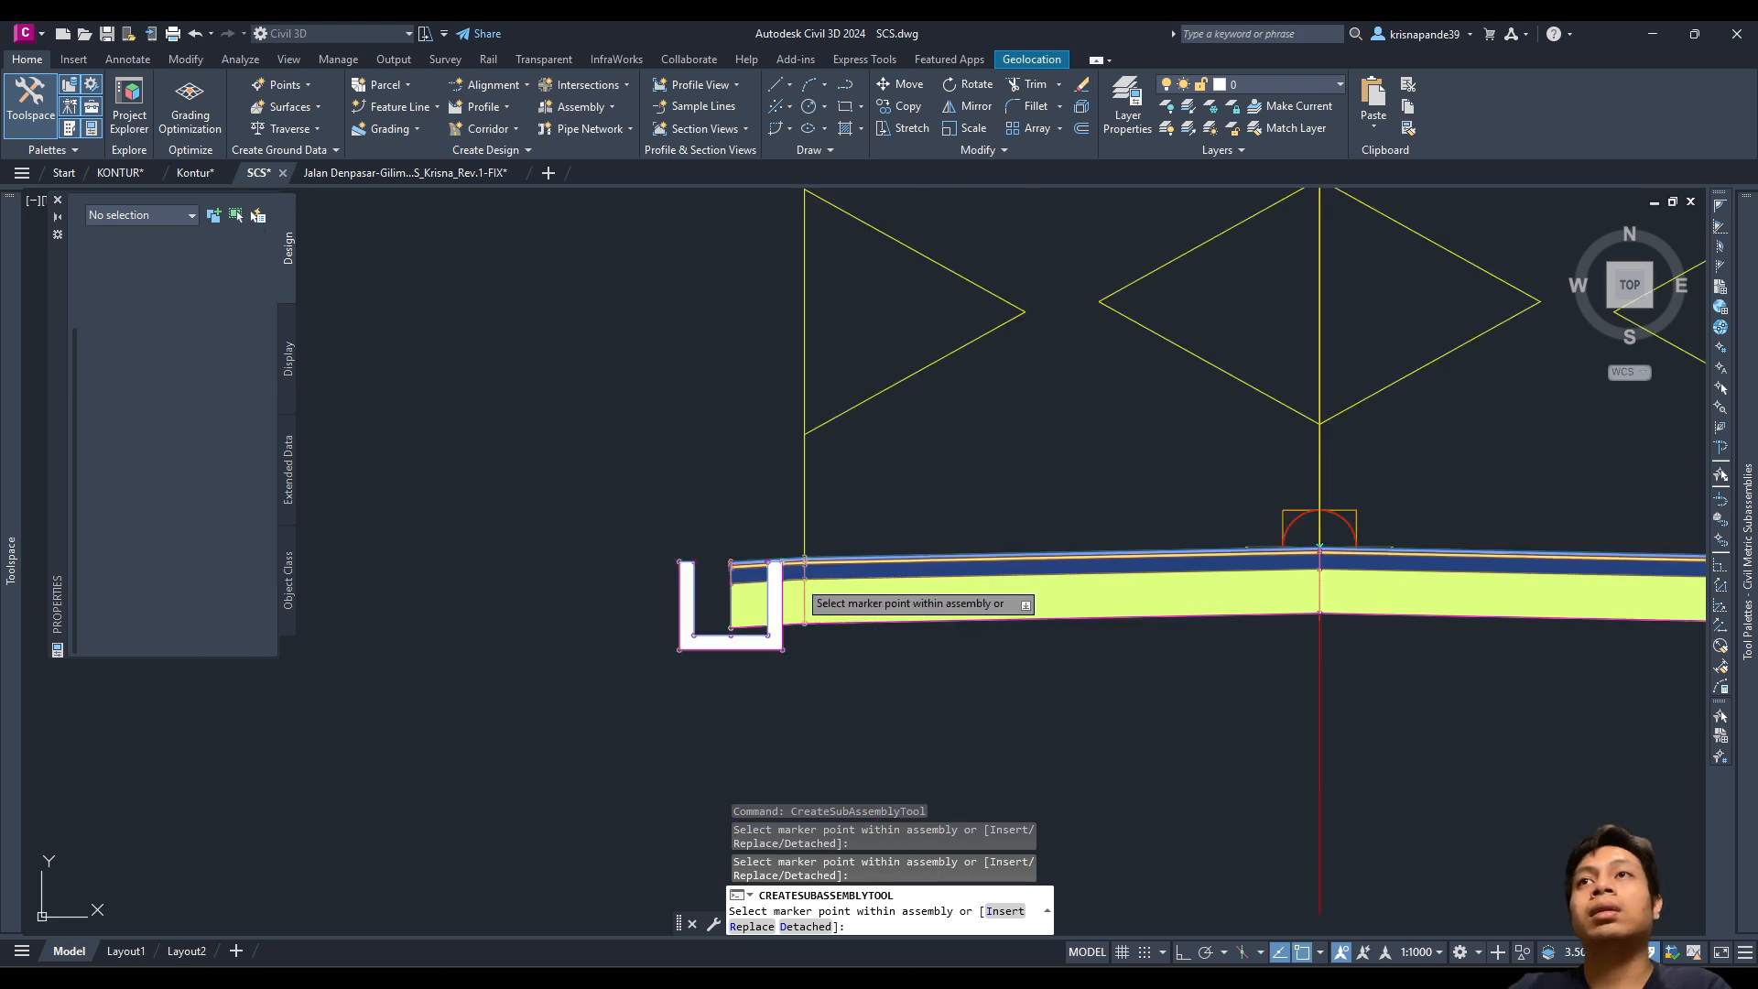
pyautogui.press('Escape')
pyautogui.moveTo(1196, 463); pyautogui.dragTo(597, 518, button='middle')
# Step: Move the right U-ditch so its inner top corner snaps to the right pavement edge
pyautogui.click(1425, 770)
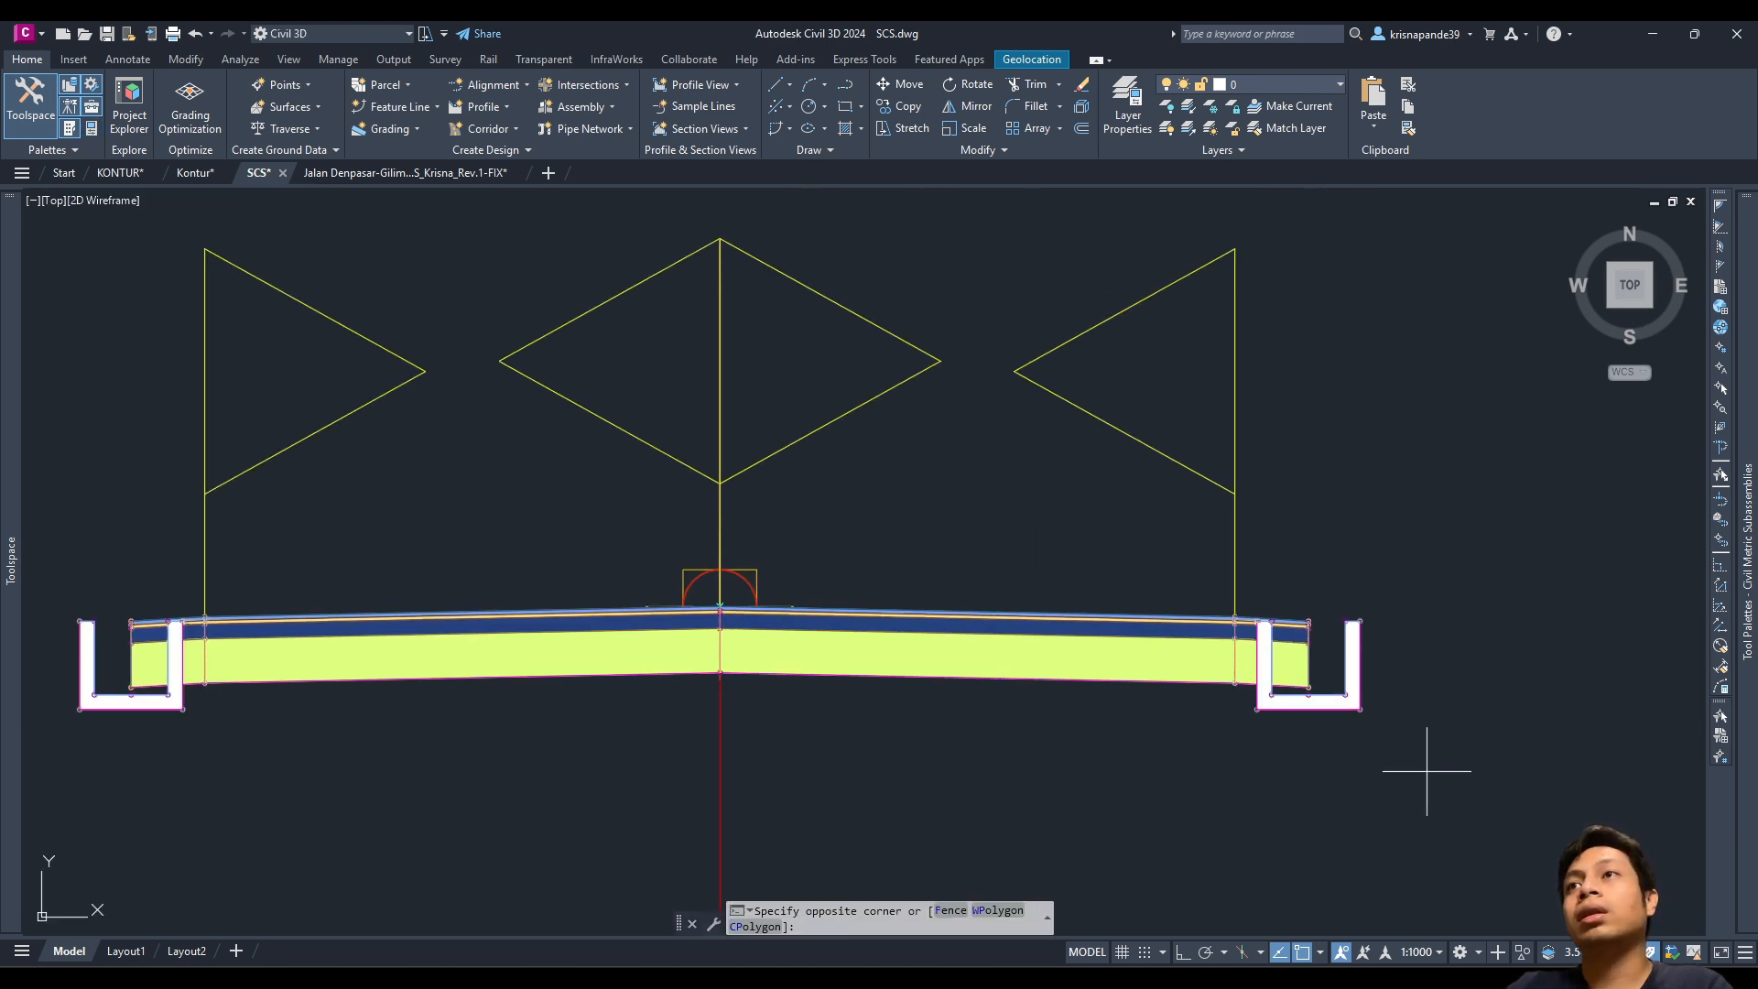
pyautogui.click(1327, 644)
pyautogui.write('m')
pyautogui.press('Return')
pyautogui.scroll(11, 1334, 660)
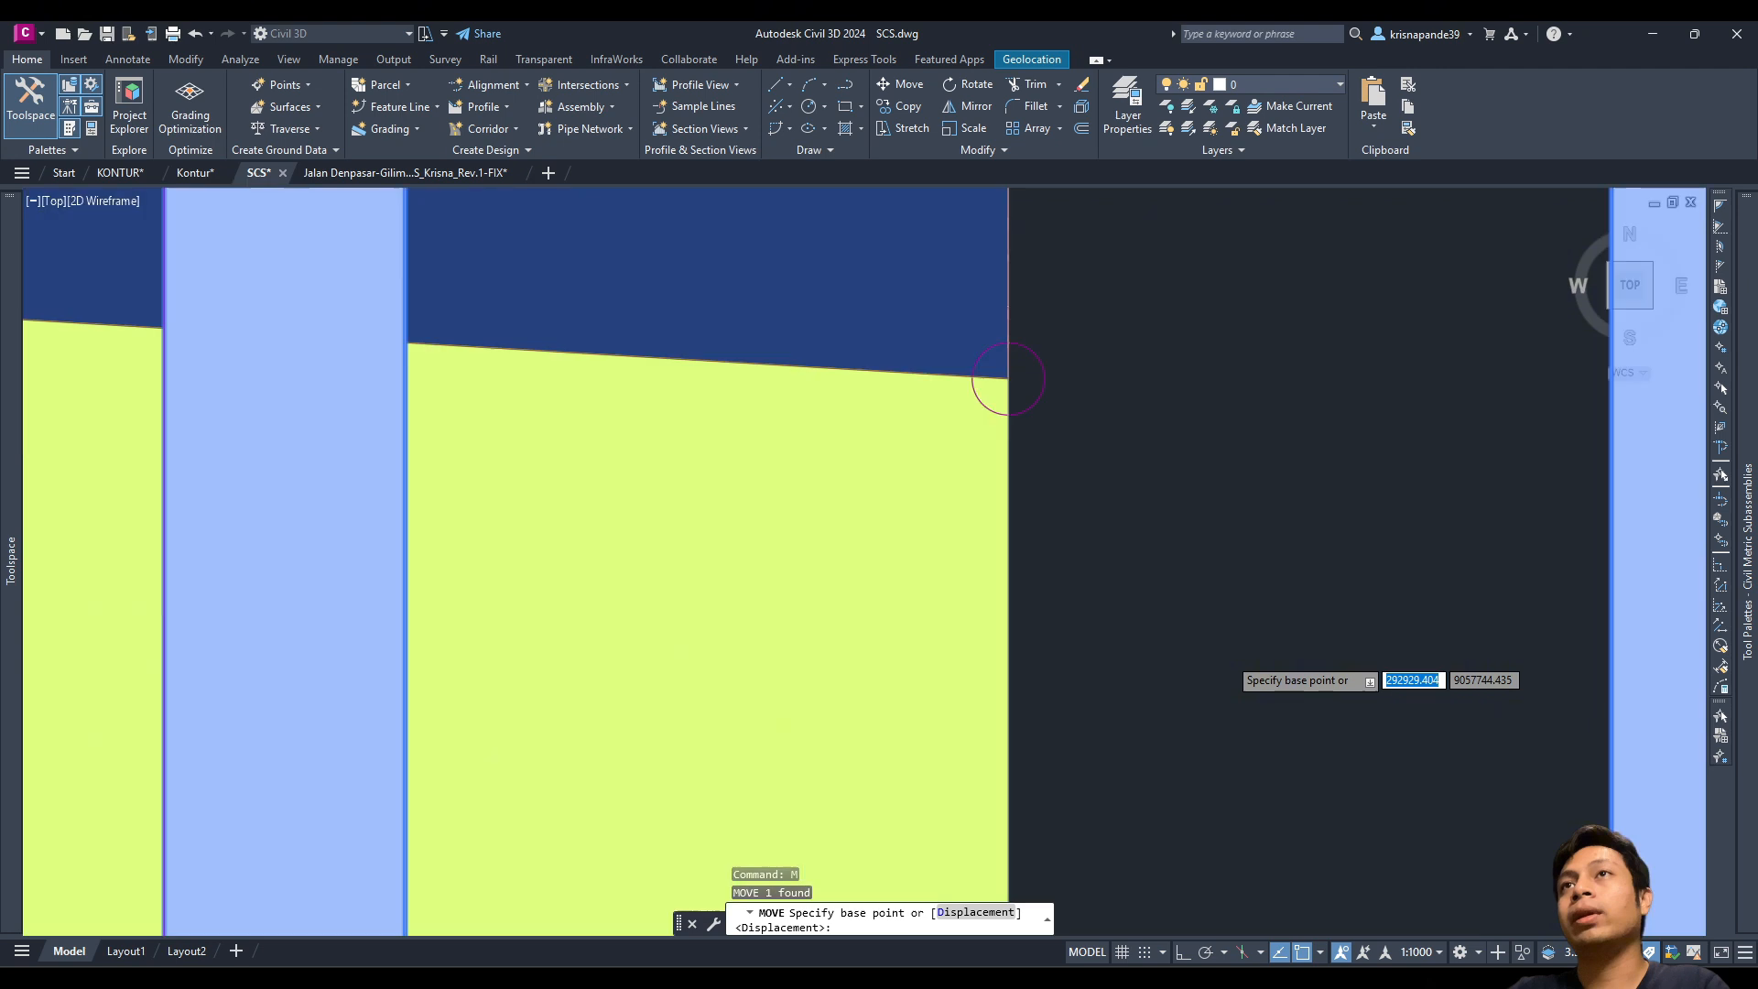
pyautogui.scroll(-4, 626, 337)
pyautogui.moveTo(630, 374); pyautogui.dragTo(642, 470, button='middle')
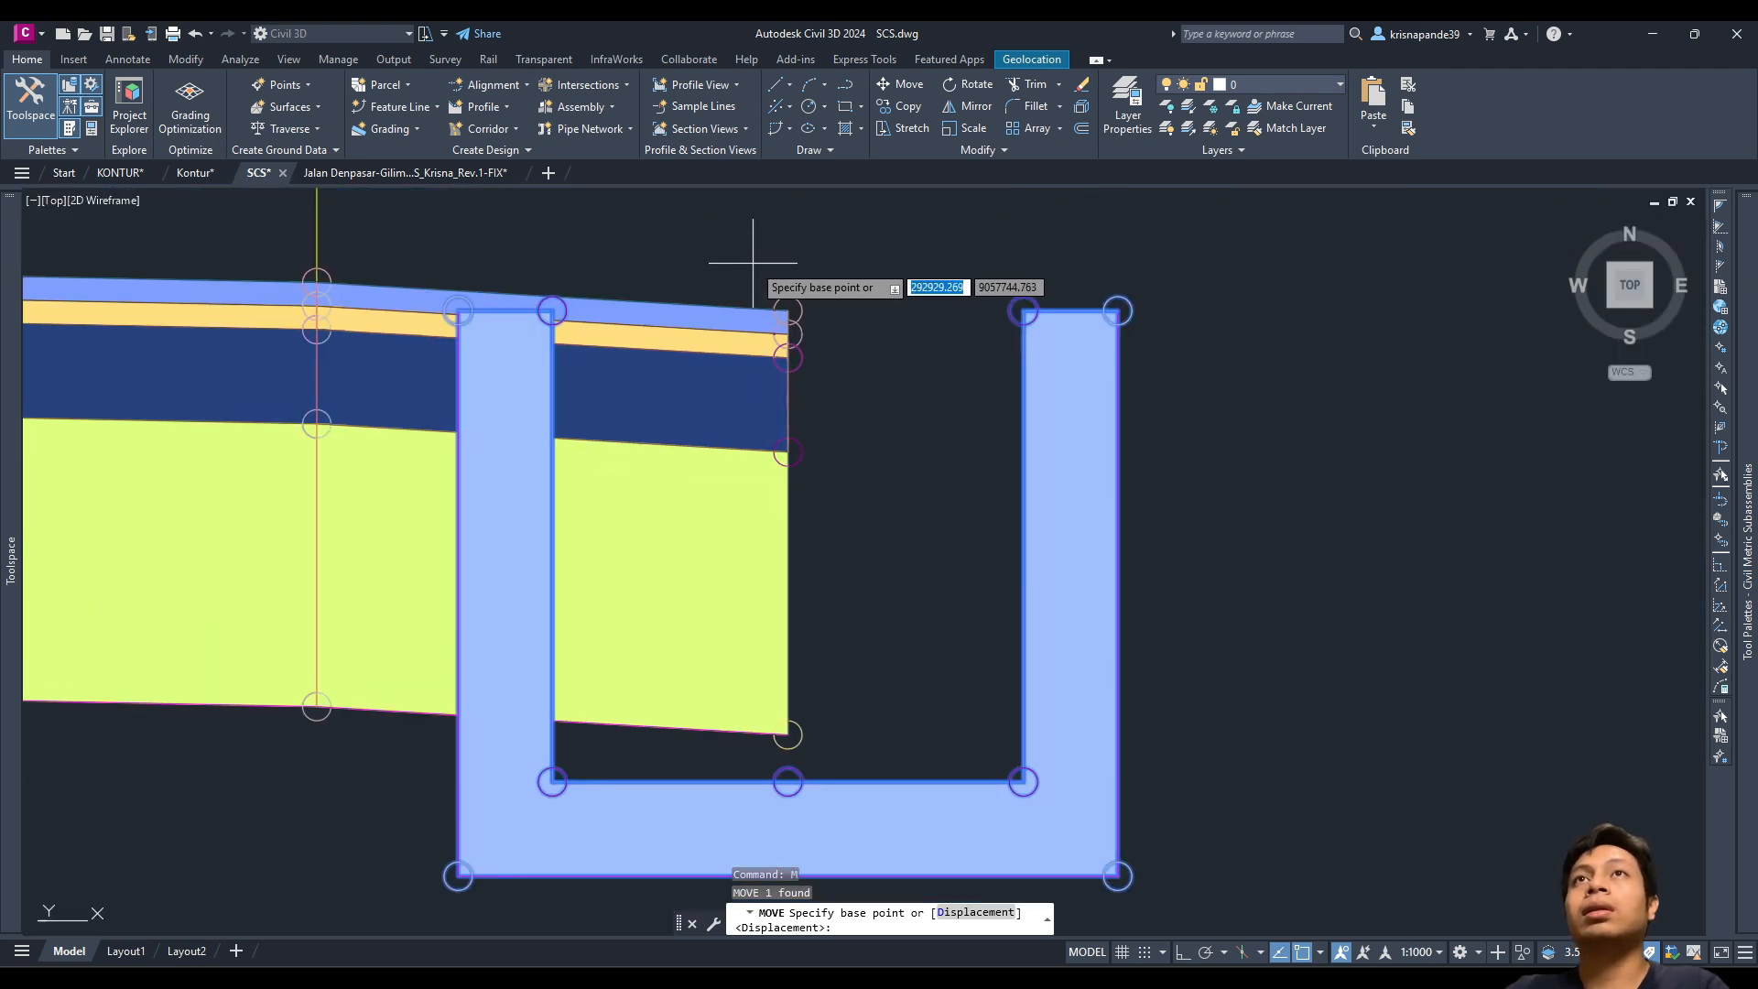
pyautogui.click(458, 311)
pyautogui.scroll(5, 785, 292)
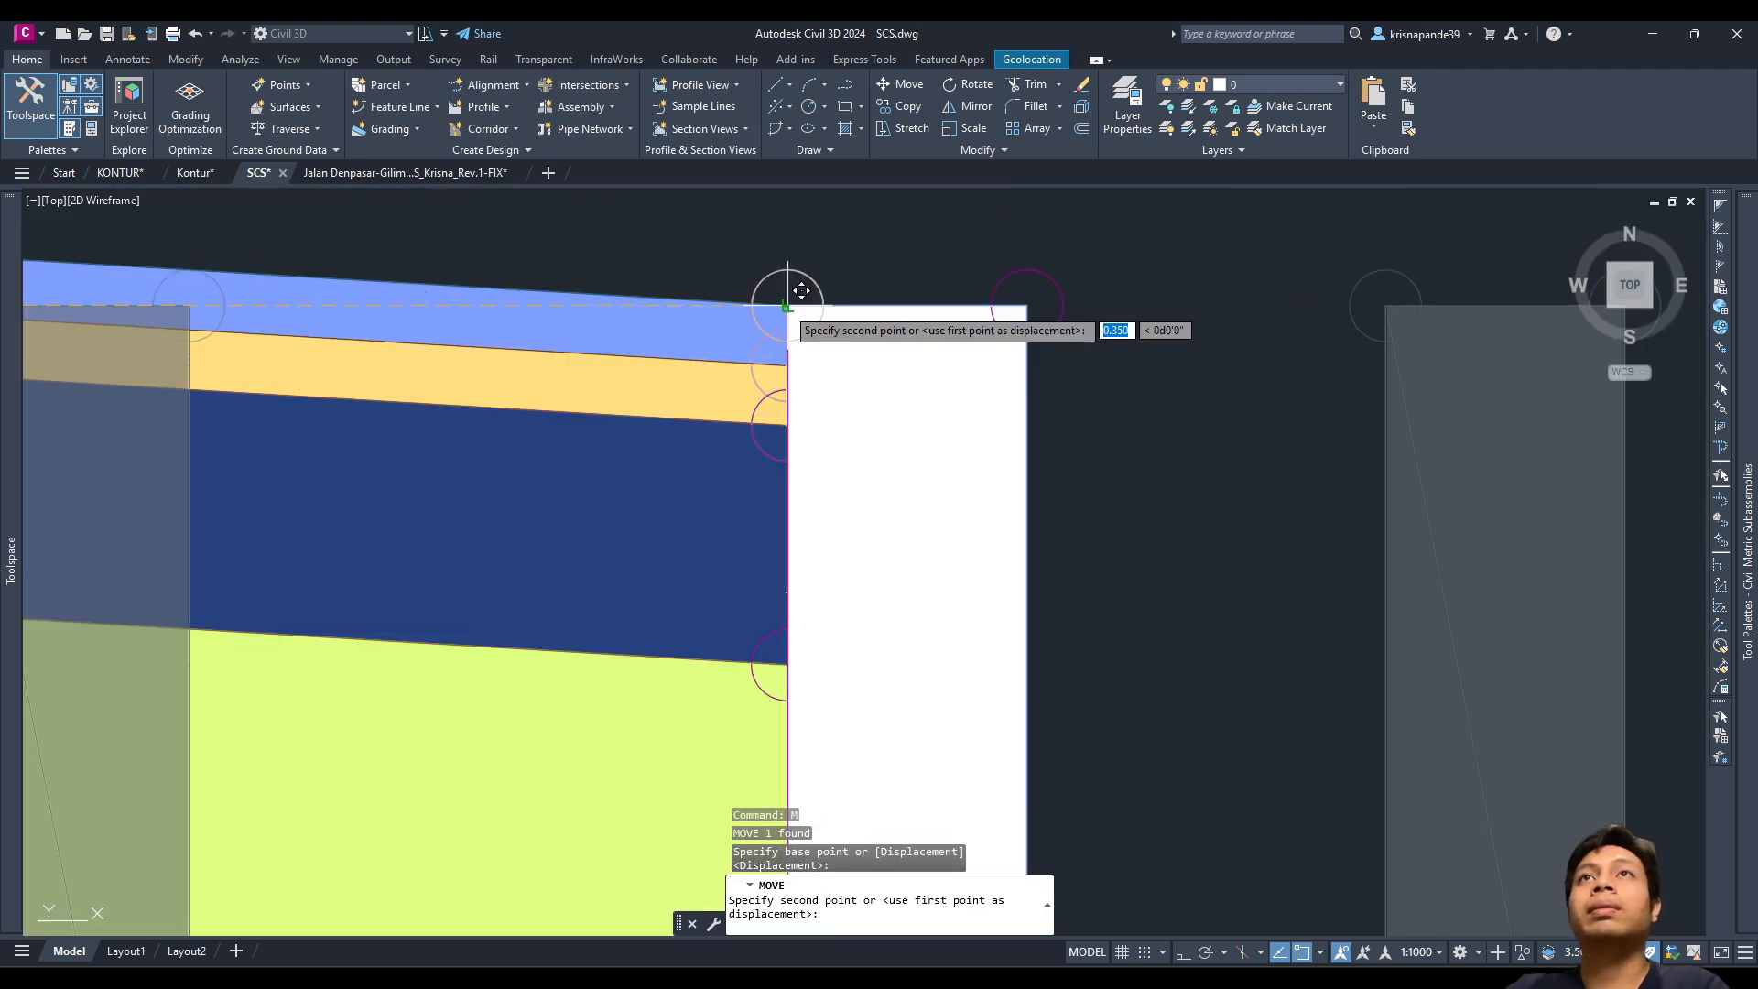
pyautogui.click(788, 304)
pyautogui.scroll(-6, 788, 311)
pyautogui.scroll(5, 503, 463)
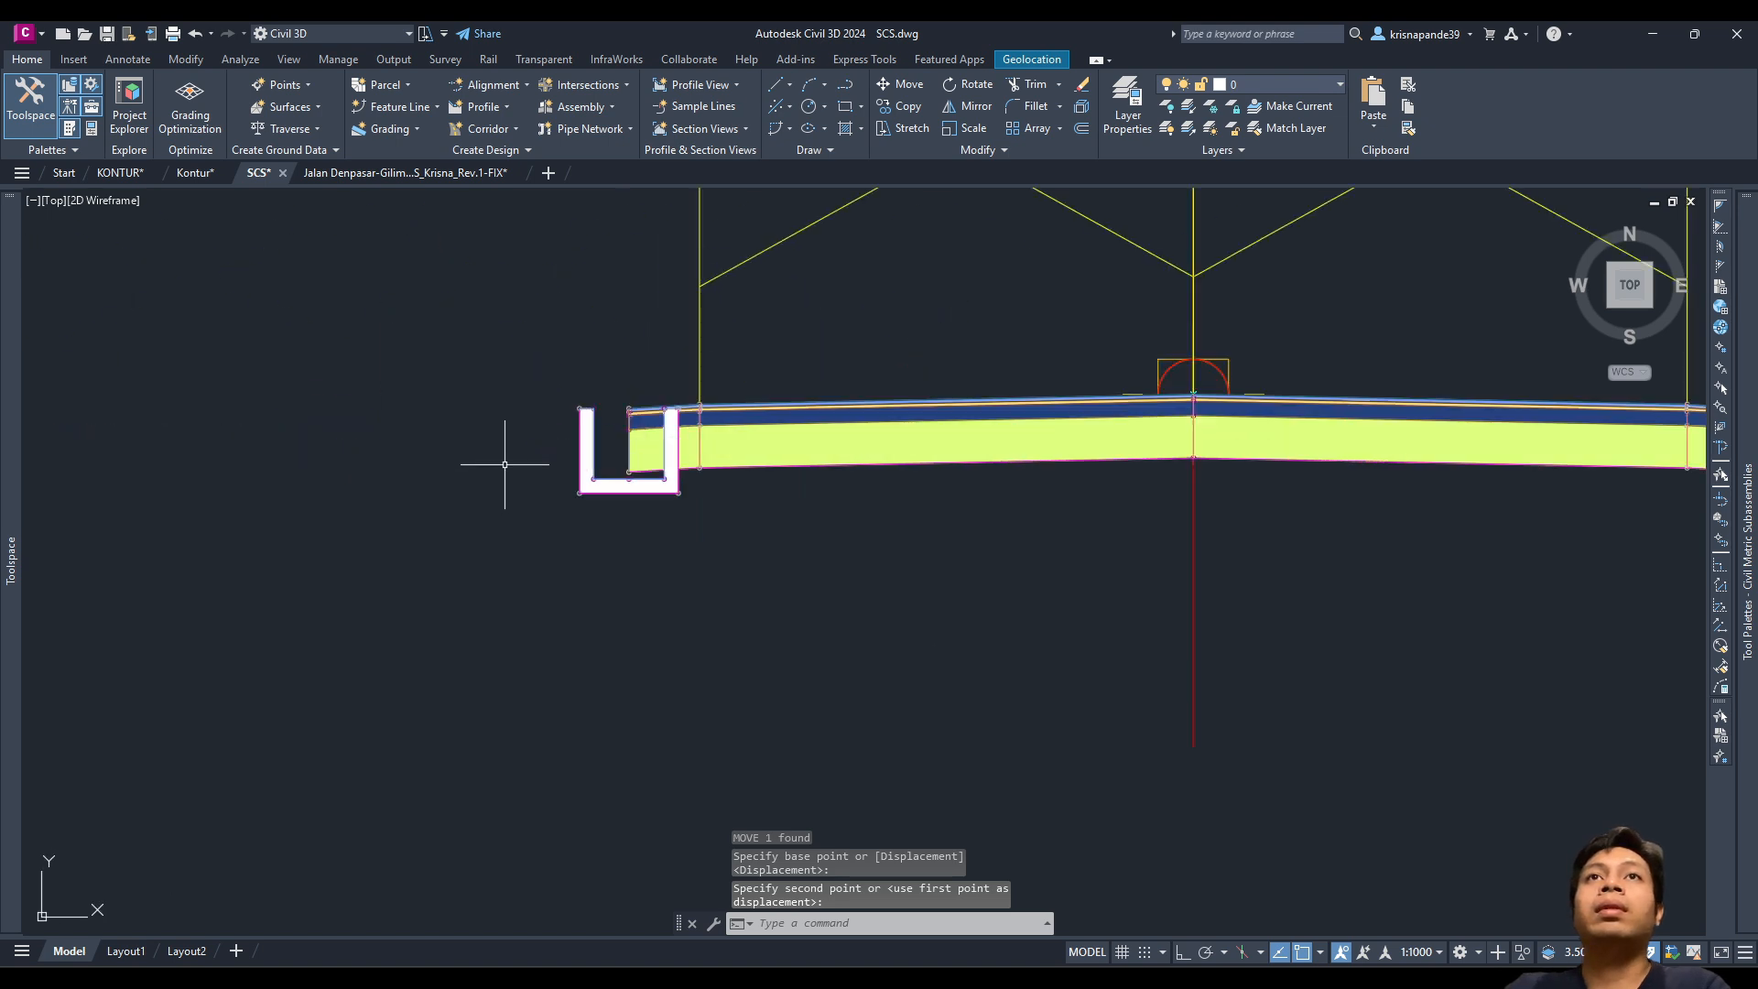
# Step: Move the left U-ditch so its top-right corner snaps to the road's left edge
pyautogui.press('Return')
pyautogui.scroll(4, 640, 371)
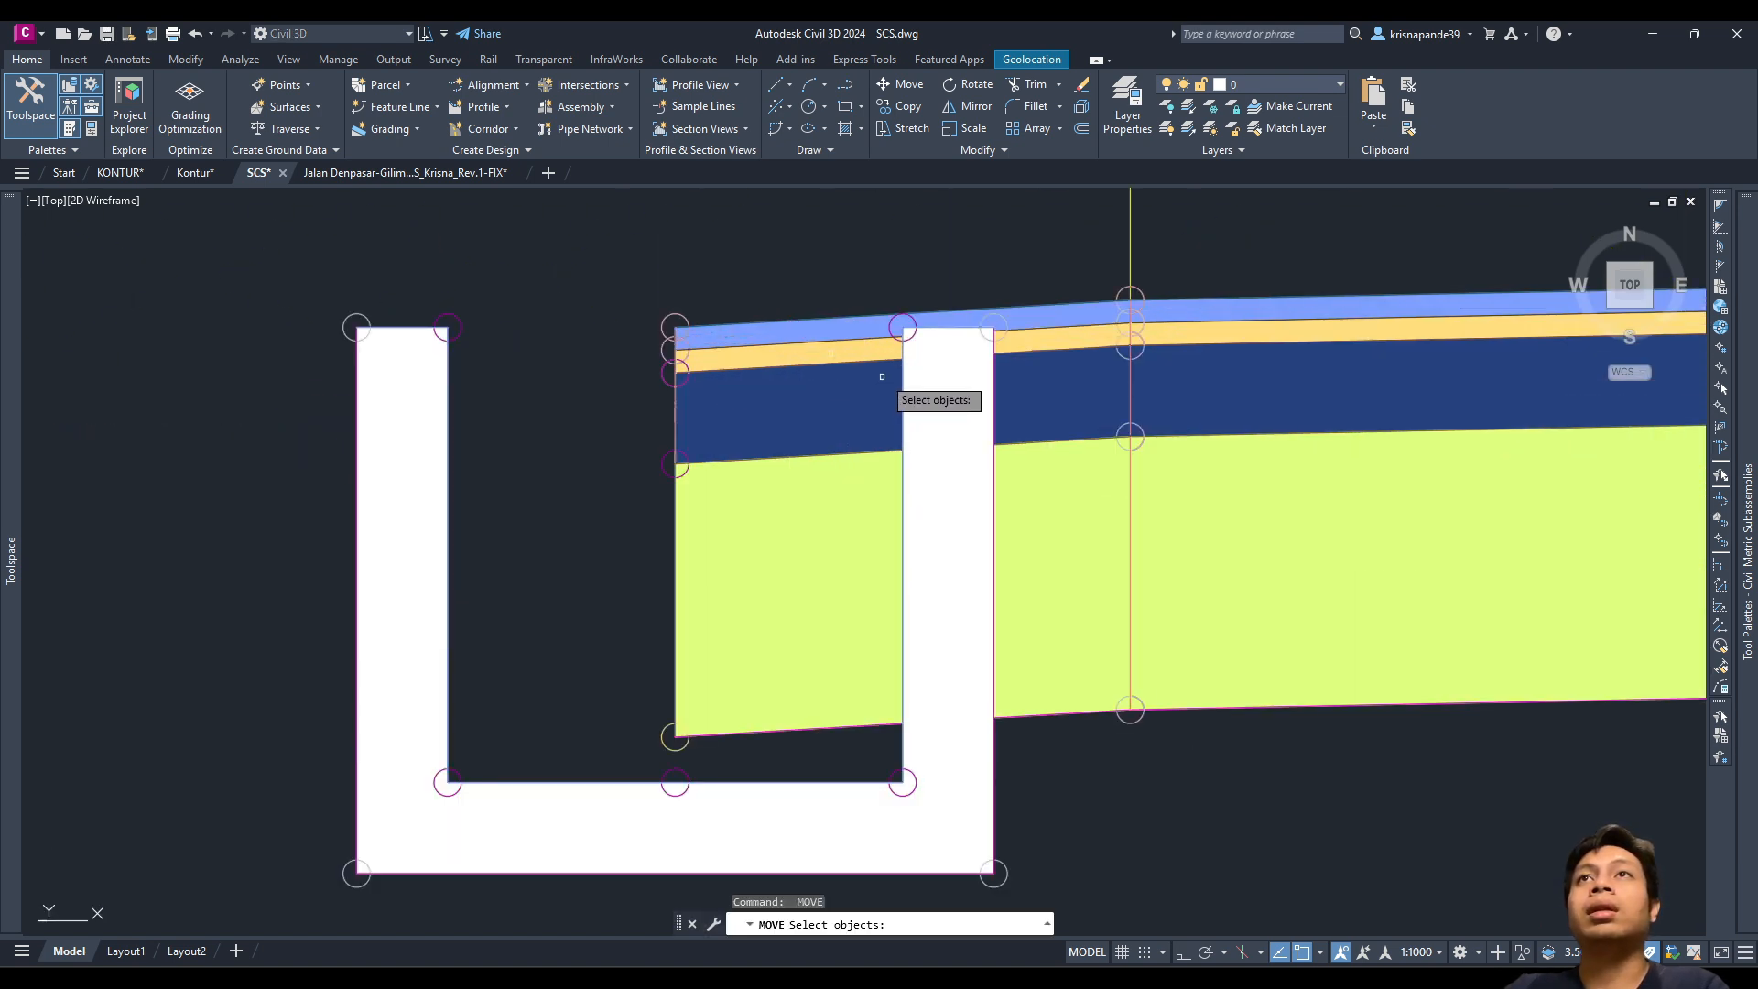
pyautogui.click(549, 384)
pyautogui.click(298, 293)
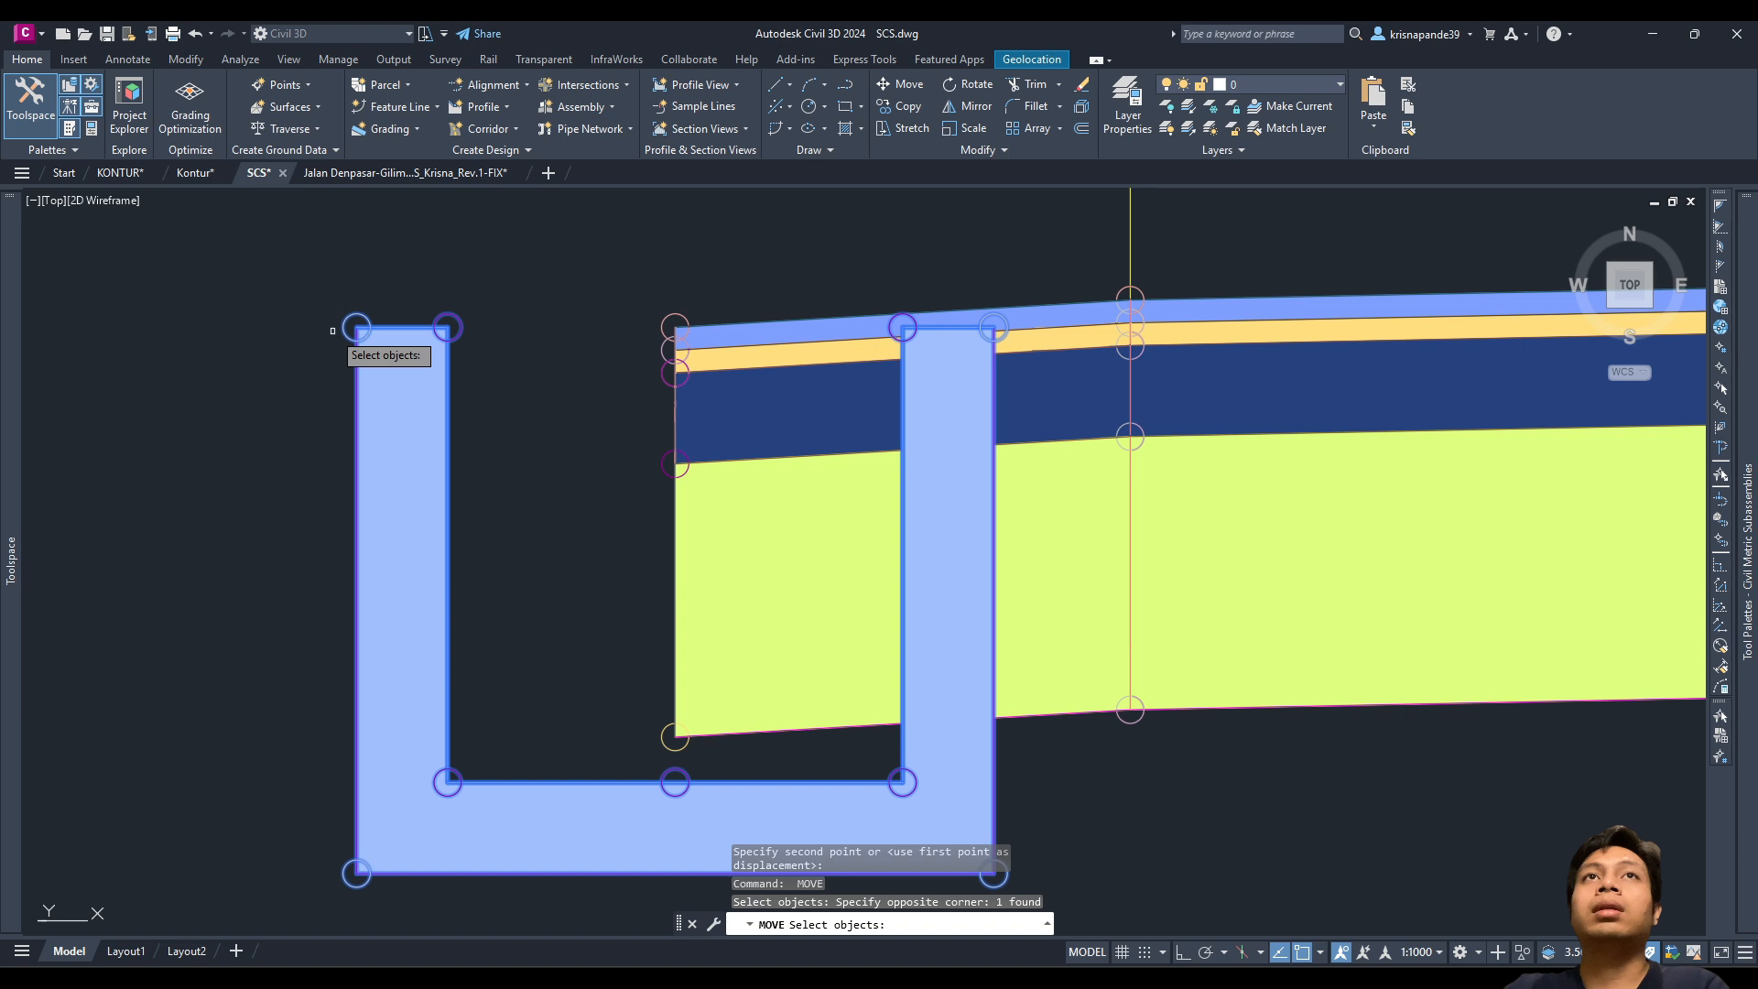
pyautogui.press('Return')
pyautogui.scroll(4, 1062, 334)
pyautogui.click(886, 318)
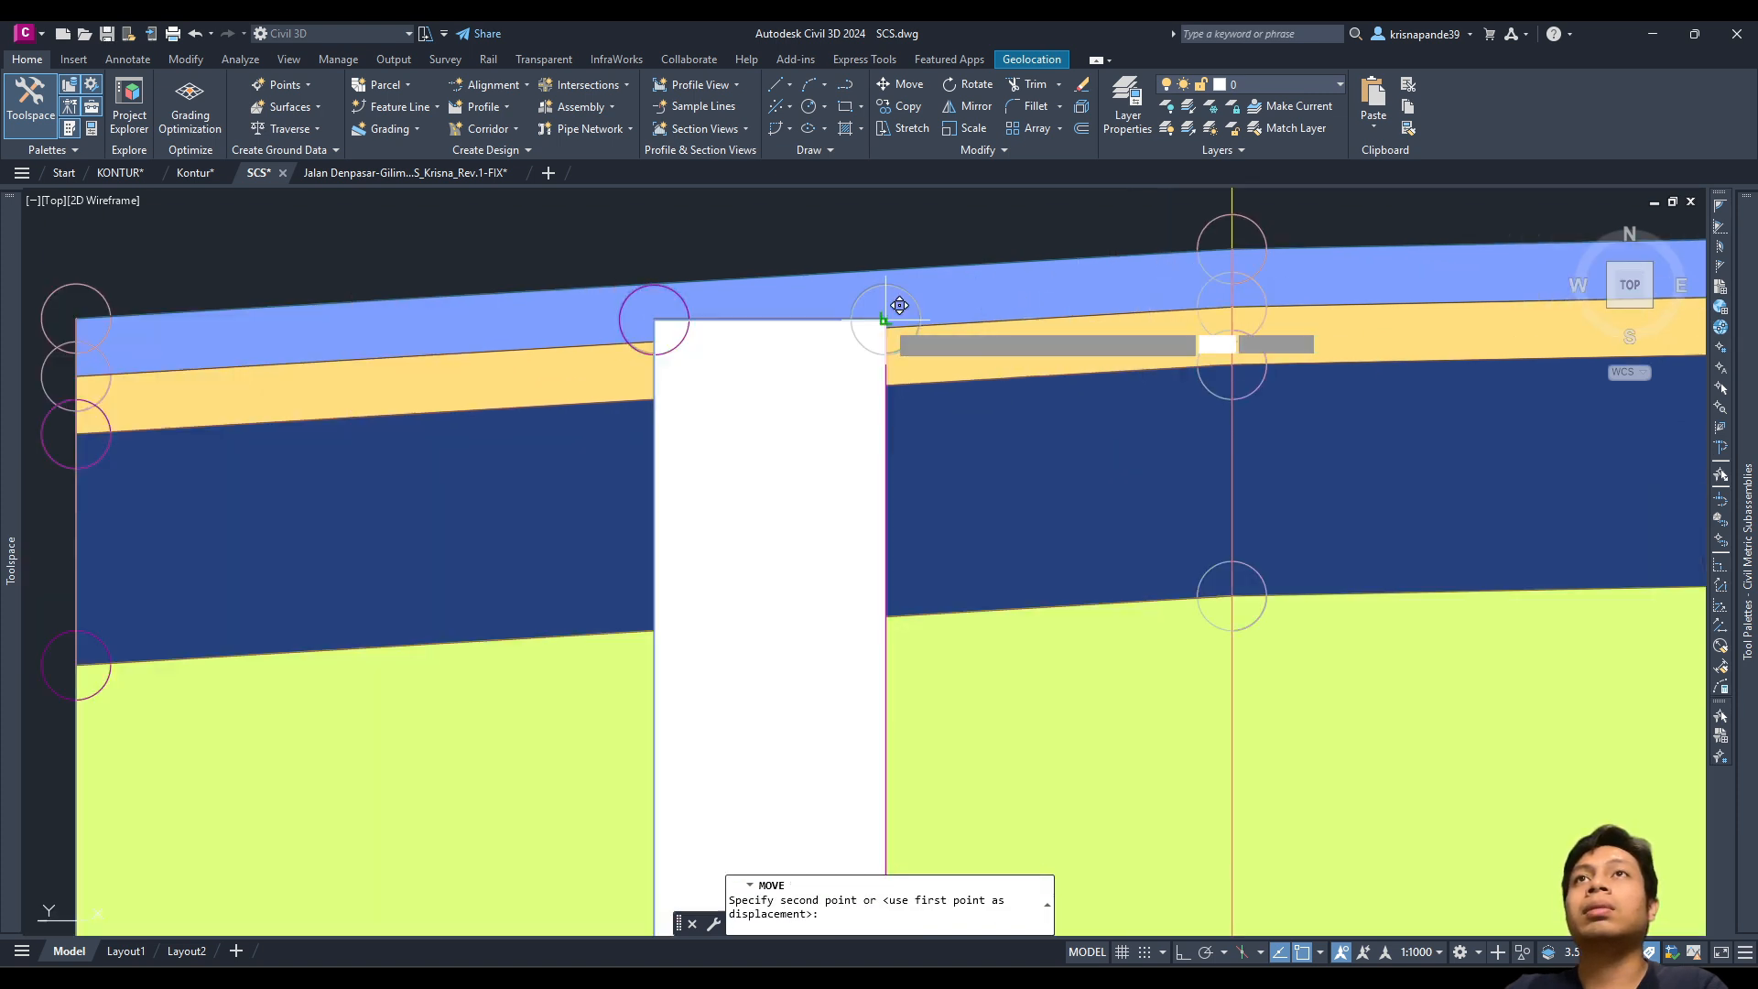
pyautogui.scroll(-2, 183, 316)
pyautogui.moveTo(125, 325); pyautogui.dragTo(261, 410, button='middle')
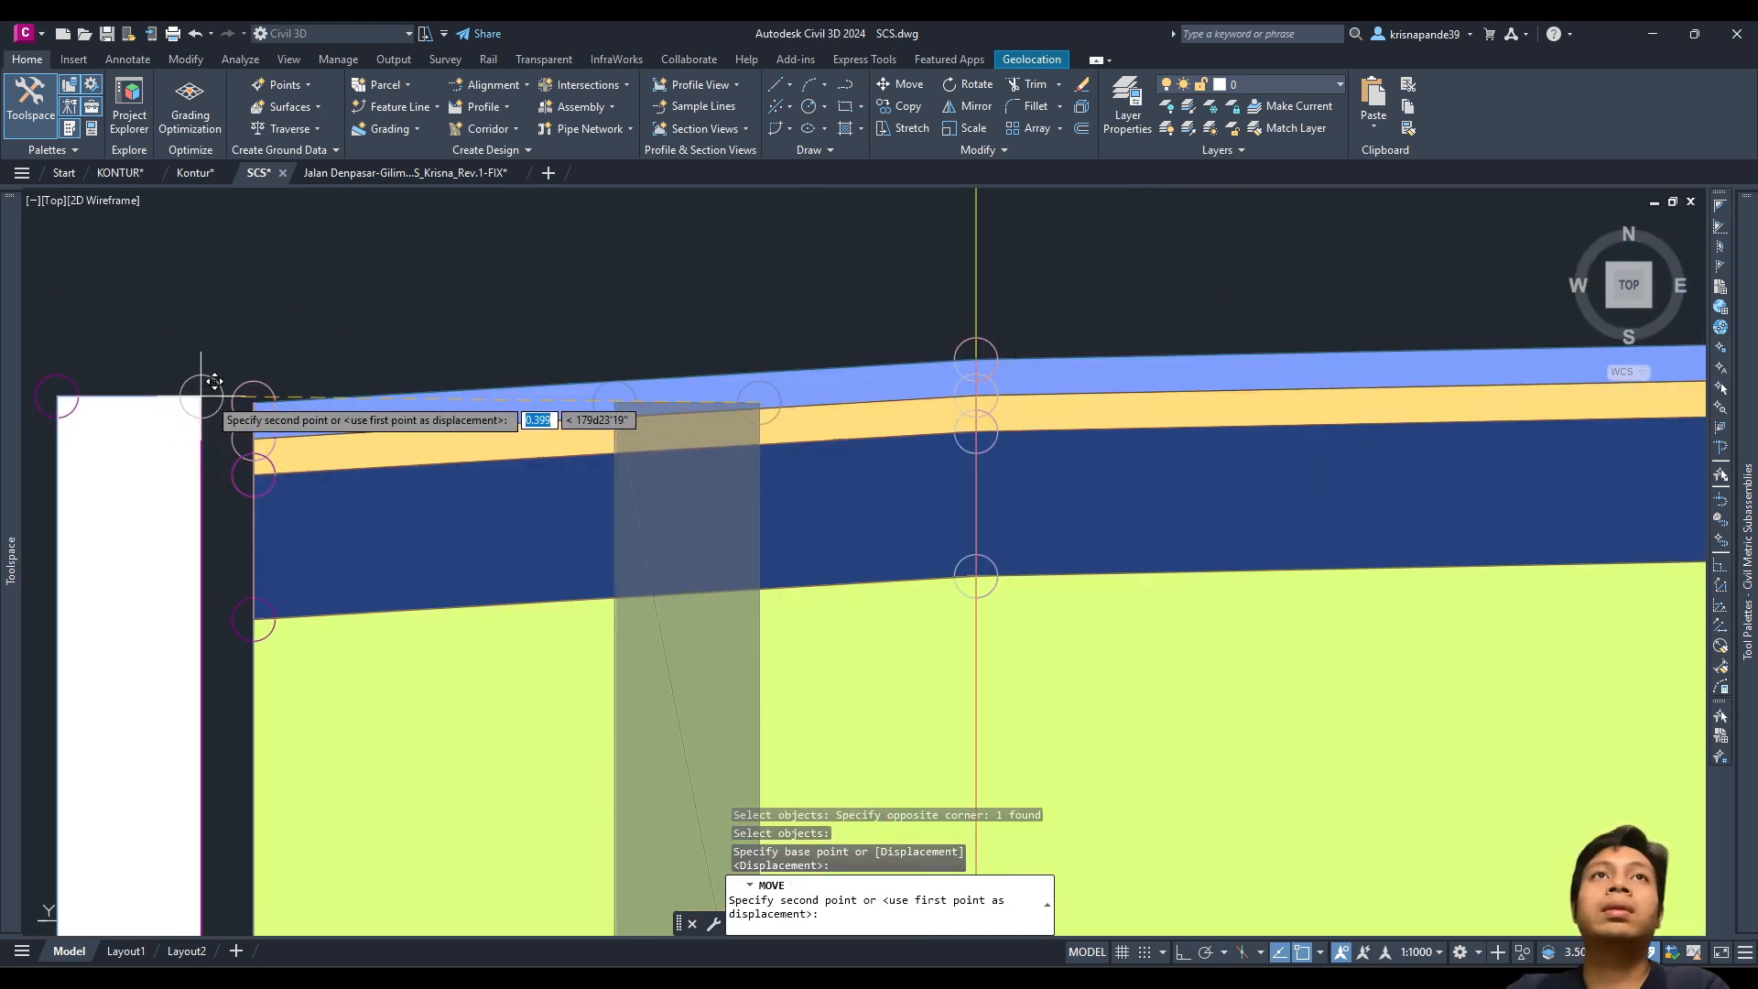
pyautogui.click(253, 401)
pyautogui.press('Escape')
pyautogui.scroll(-6, 366, 577)
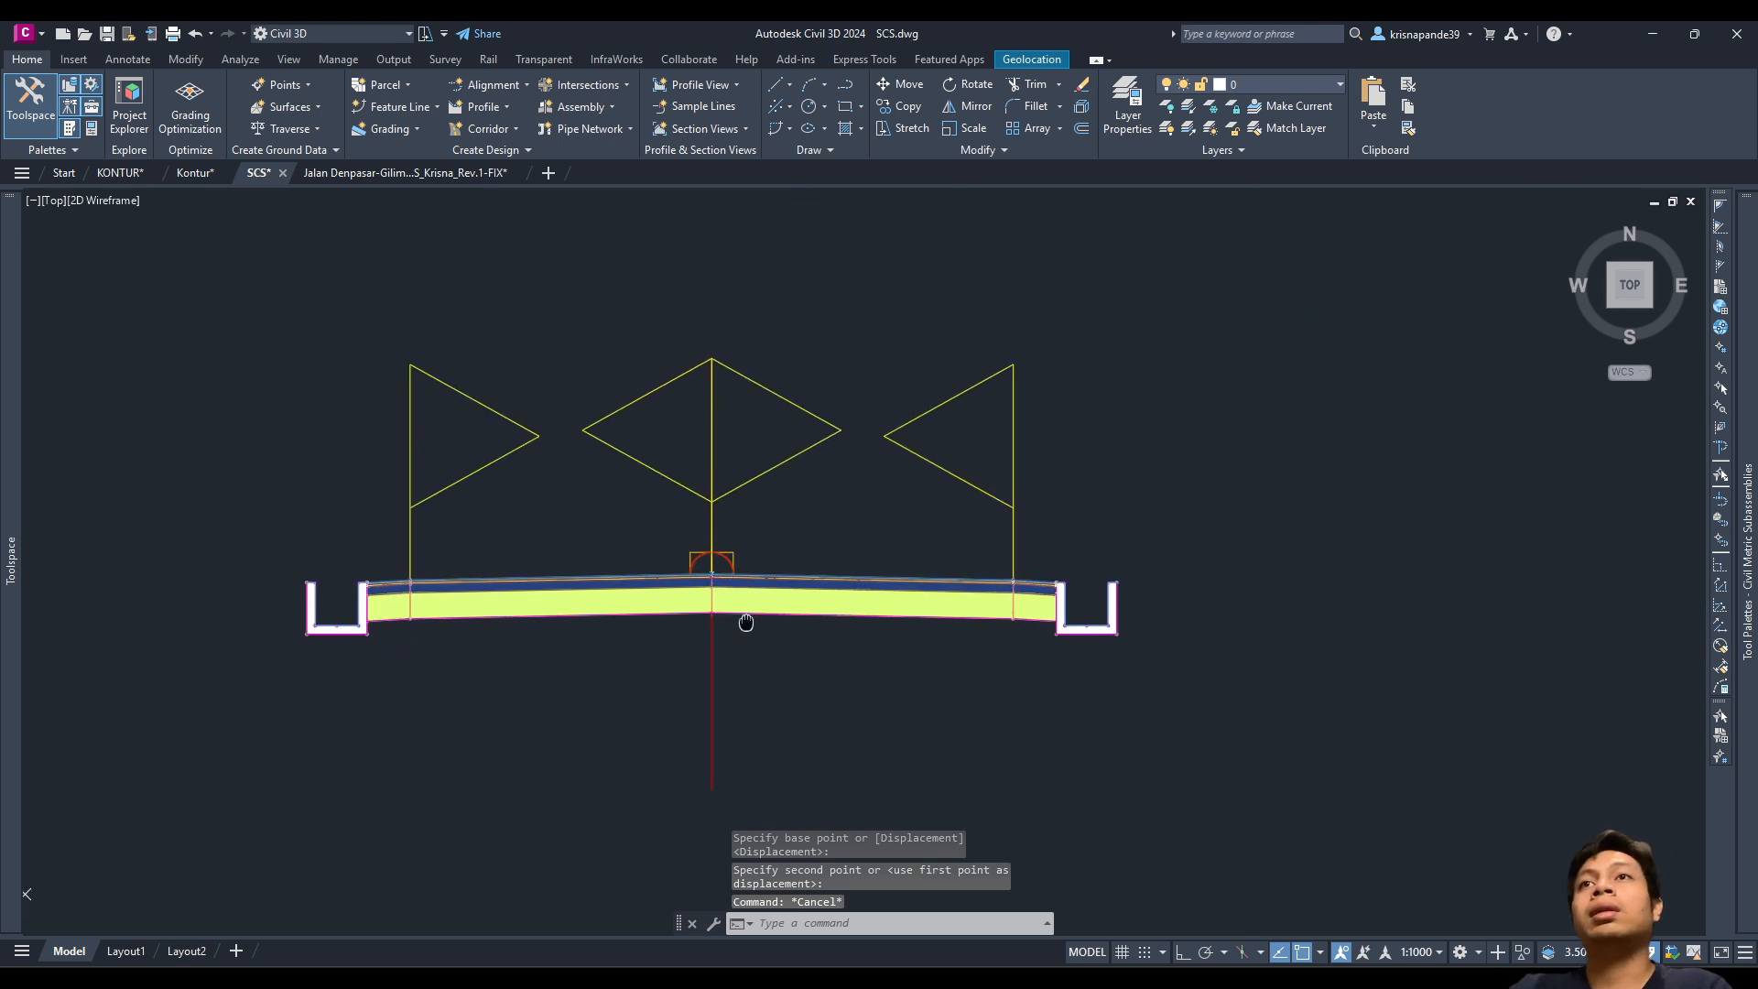
# Step: Pick the LinkWidthAndSlope subassembly from the Generic tool palette
pyautogui.moveTo(1747, 564)
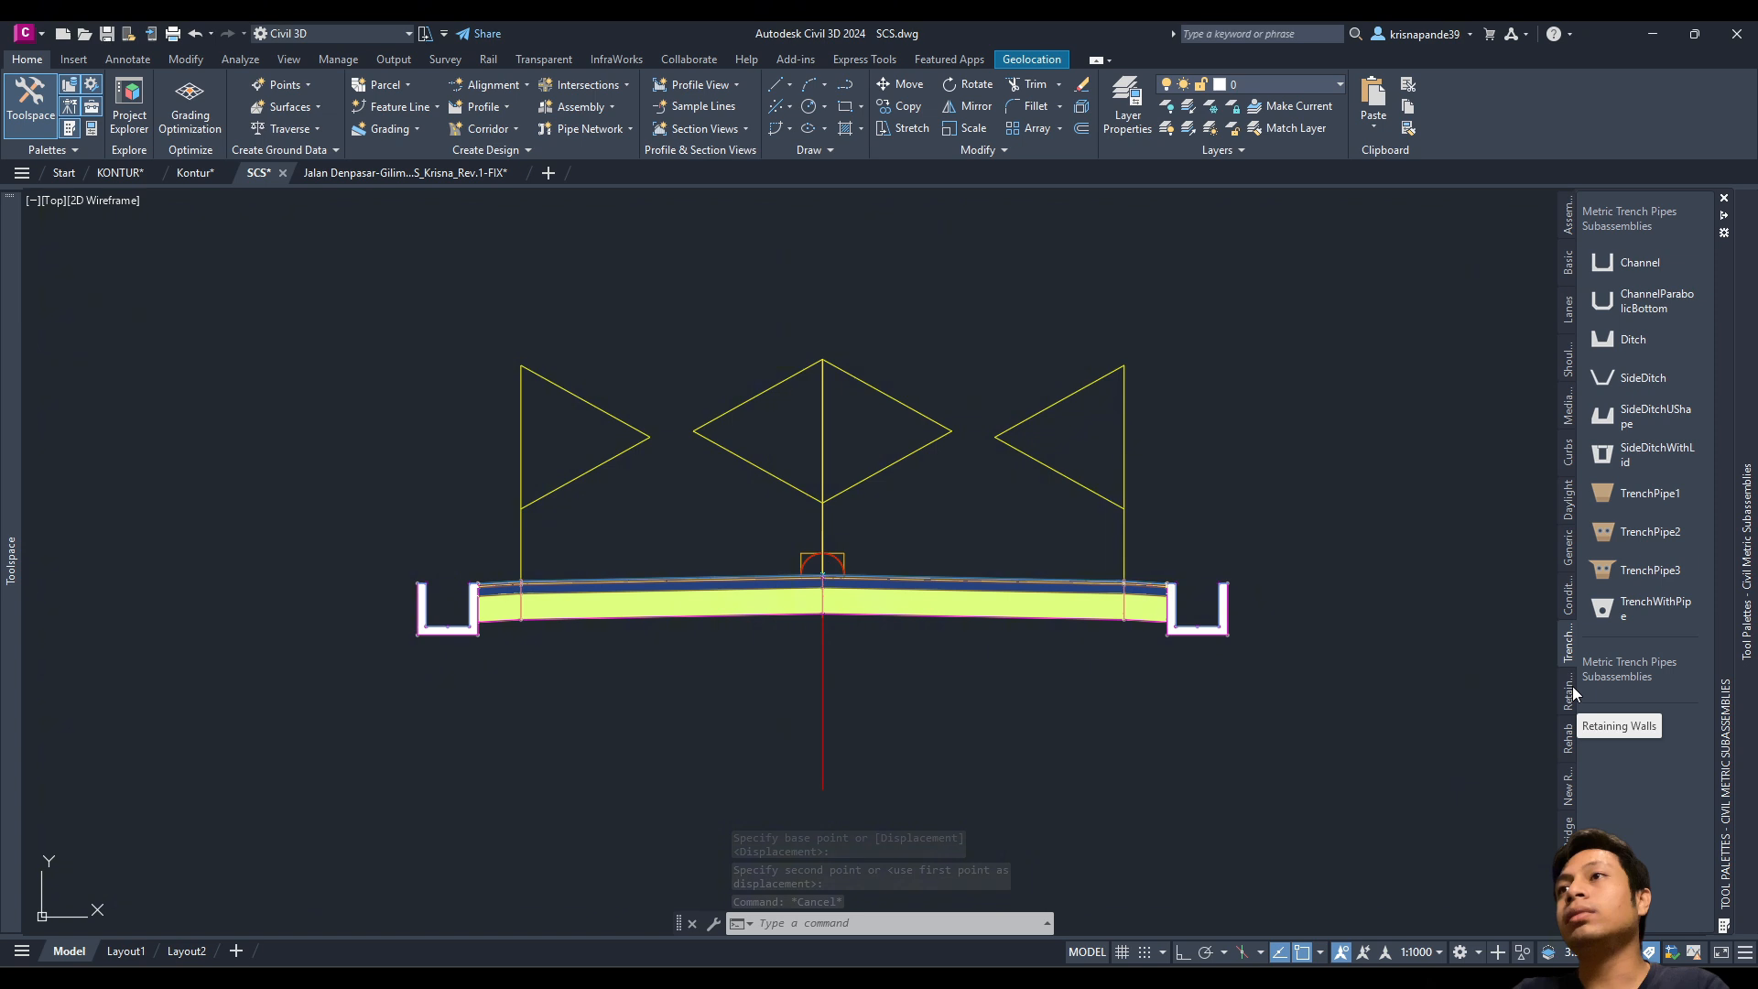
pyautogui.click(1566, 552)
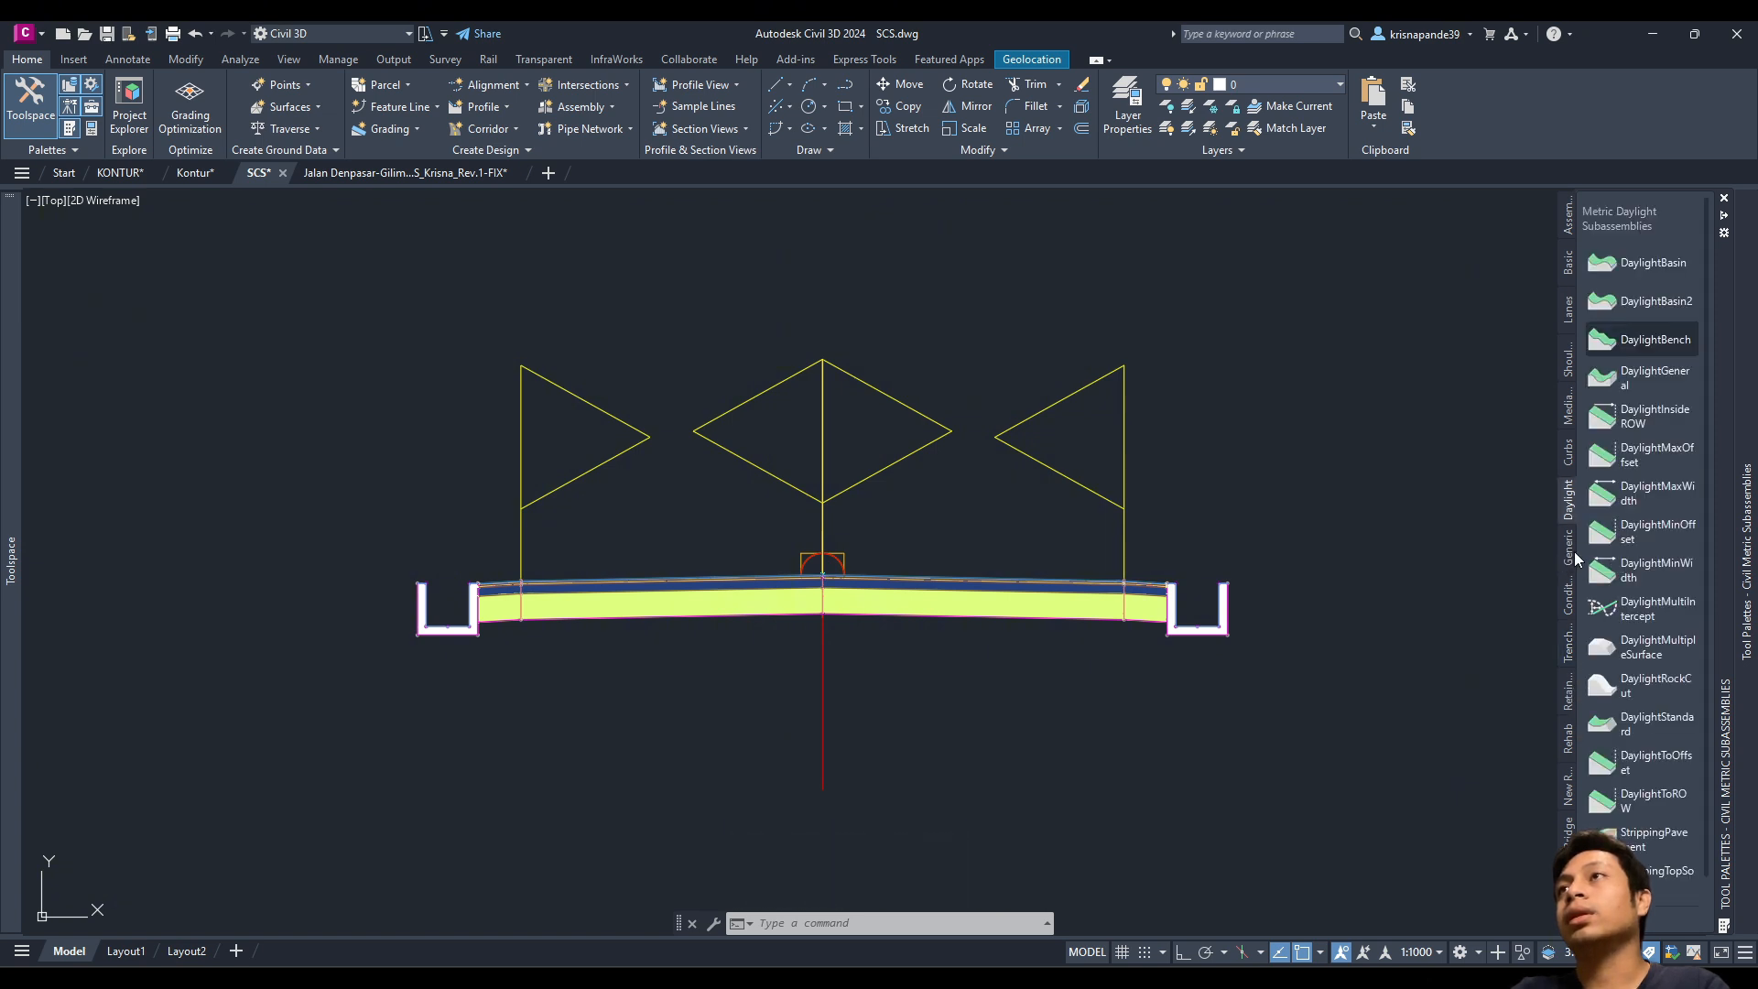
pyautogui.click(1568, 604)
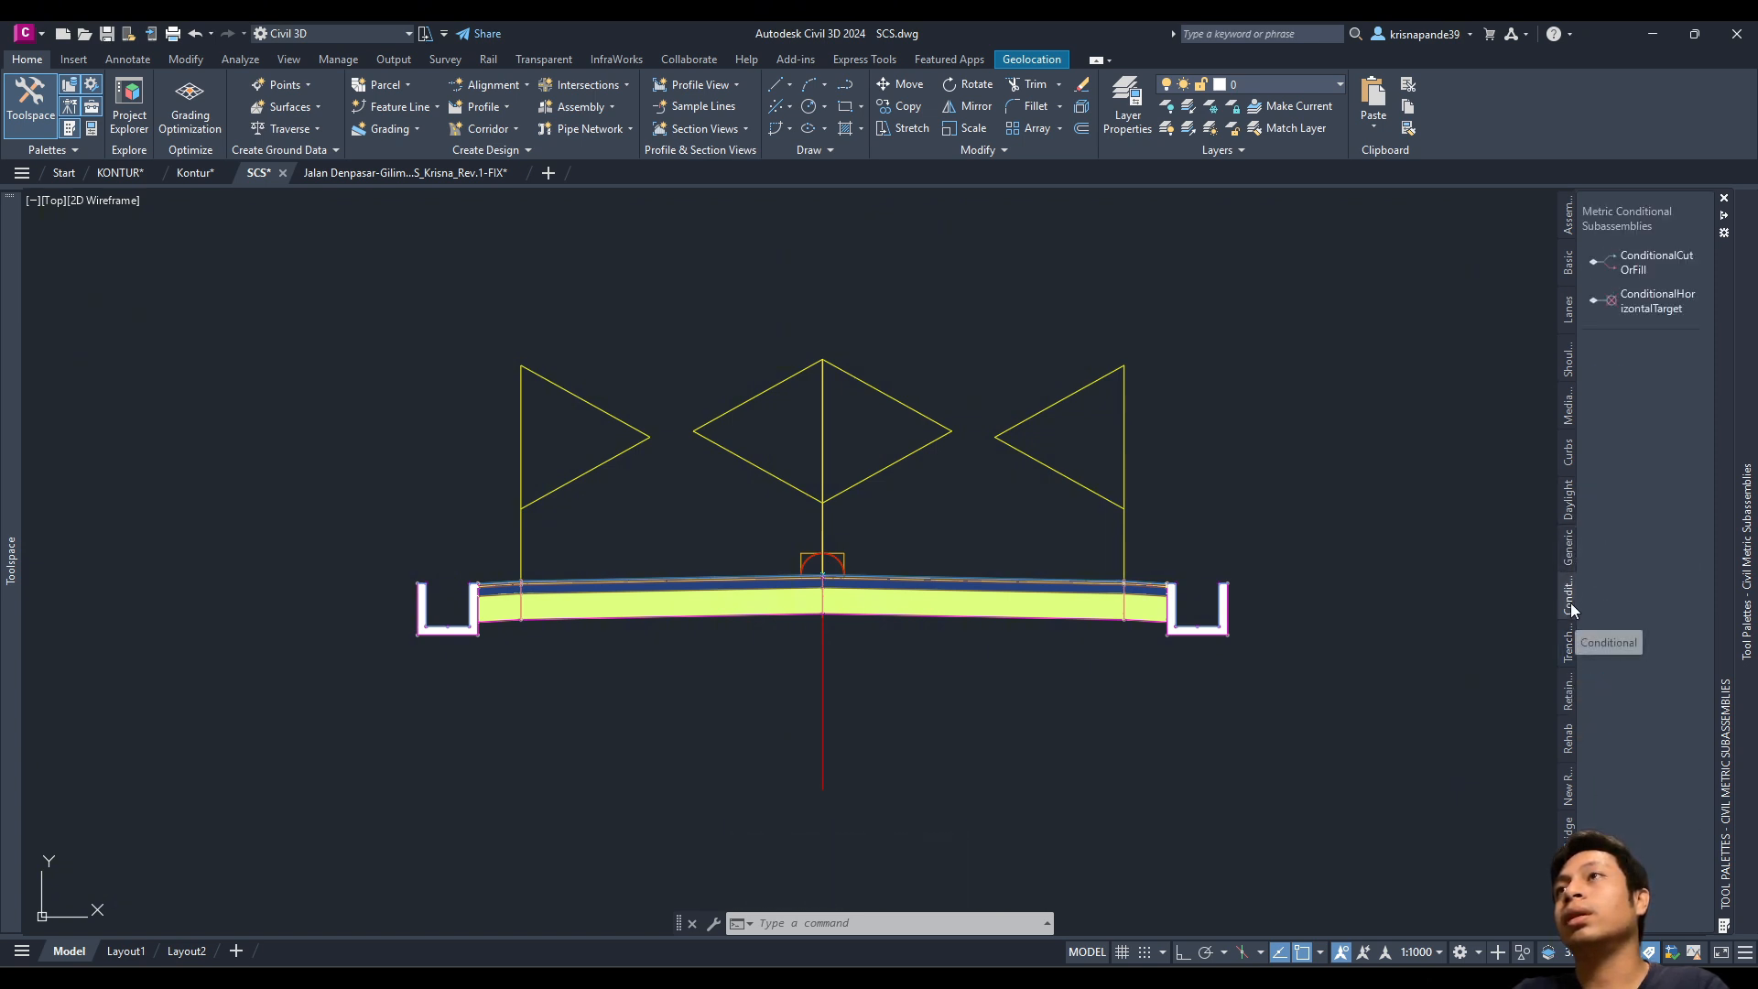
pyautogui.click(1565, 552)
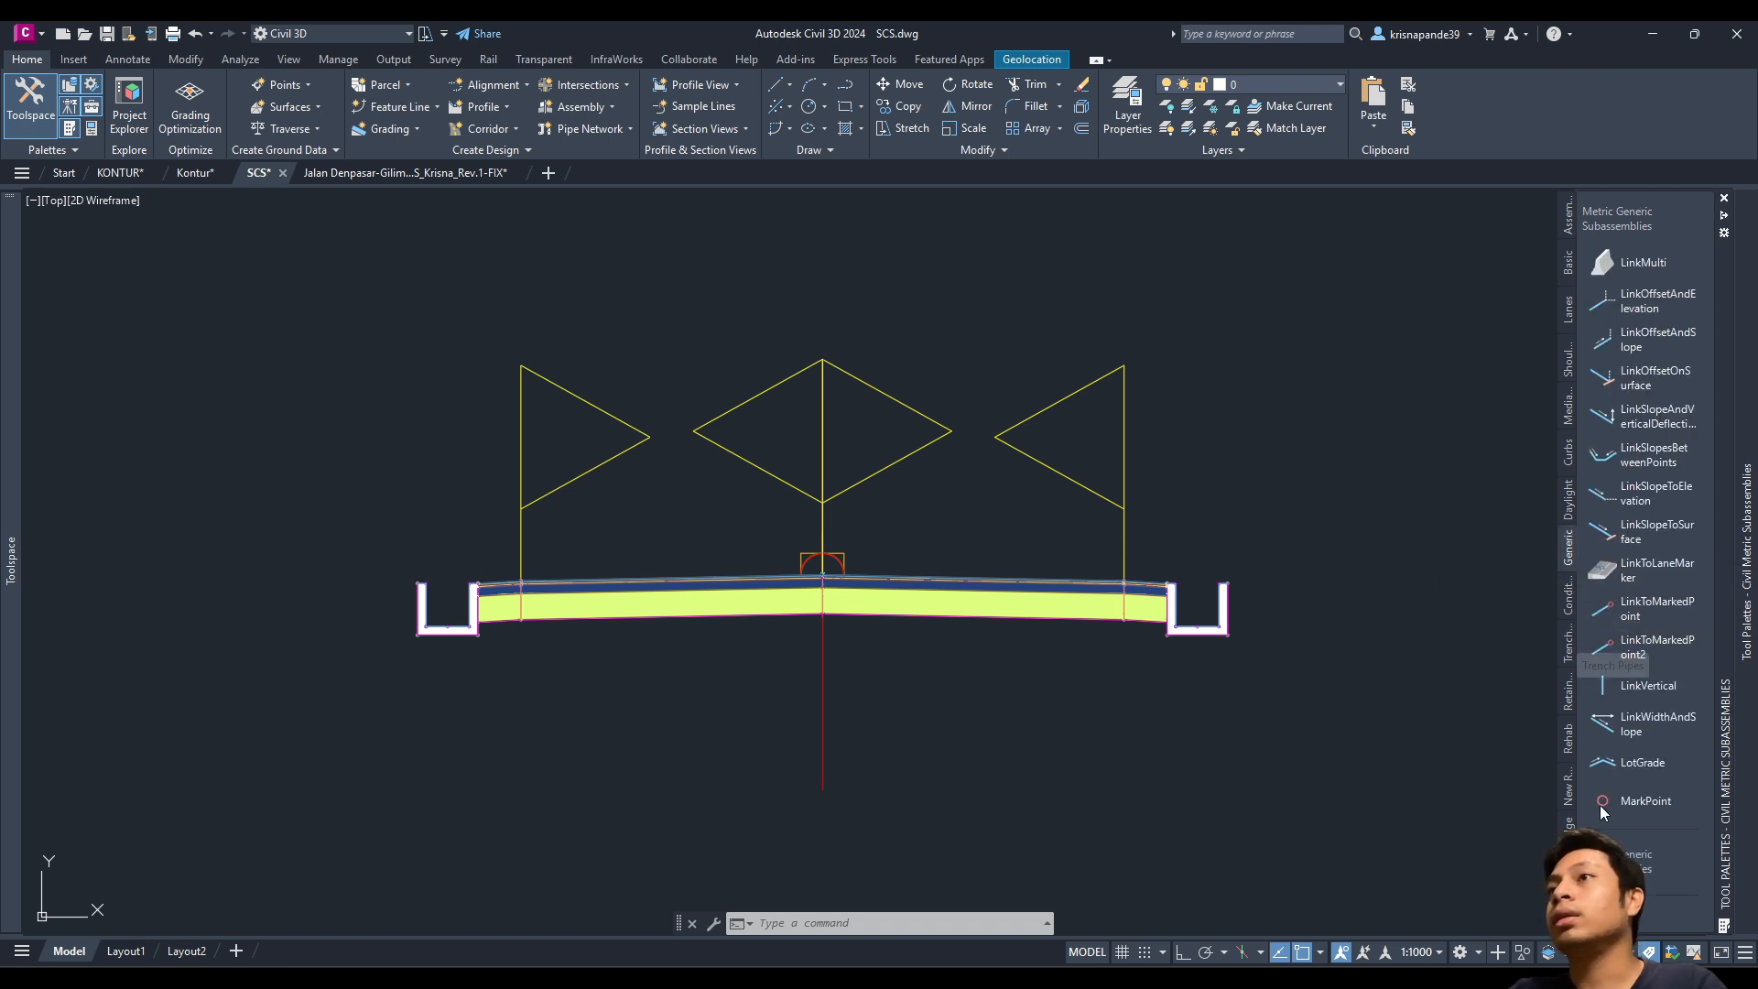
pyautogui.click(1613, 725)
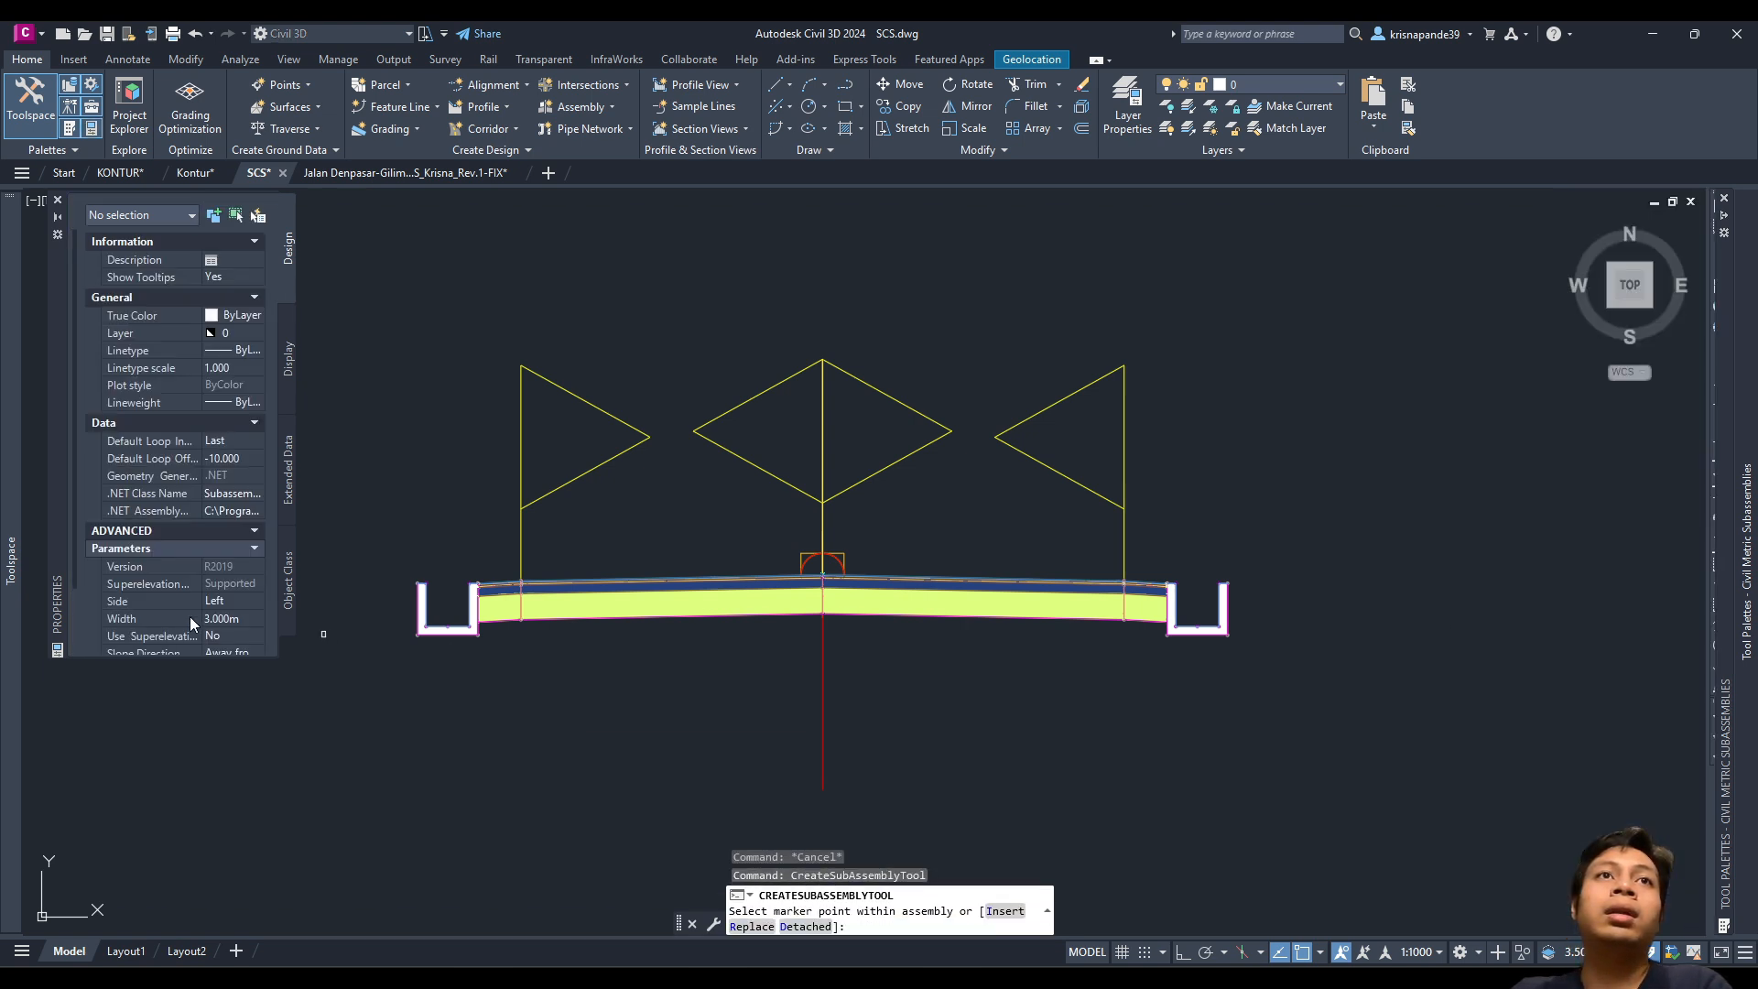
# Step: Set the link's Side to Right and its Width to 0.500 m
pyautogui.scroll(-2, 206, 476)
pyautogui.click(228, 524)
pyautogui.click(233, 524)
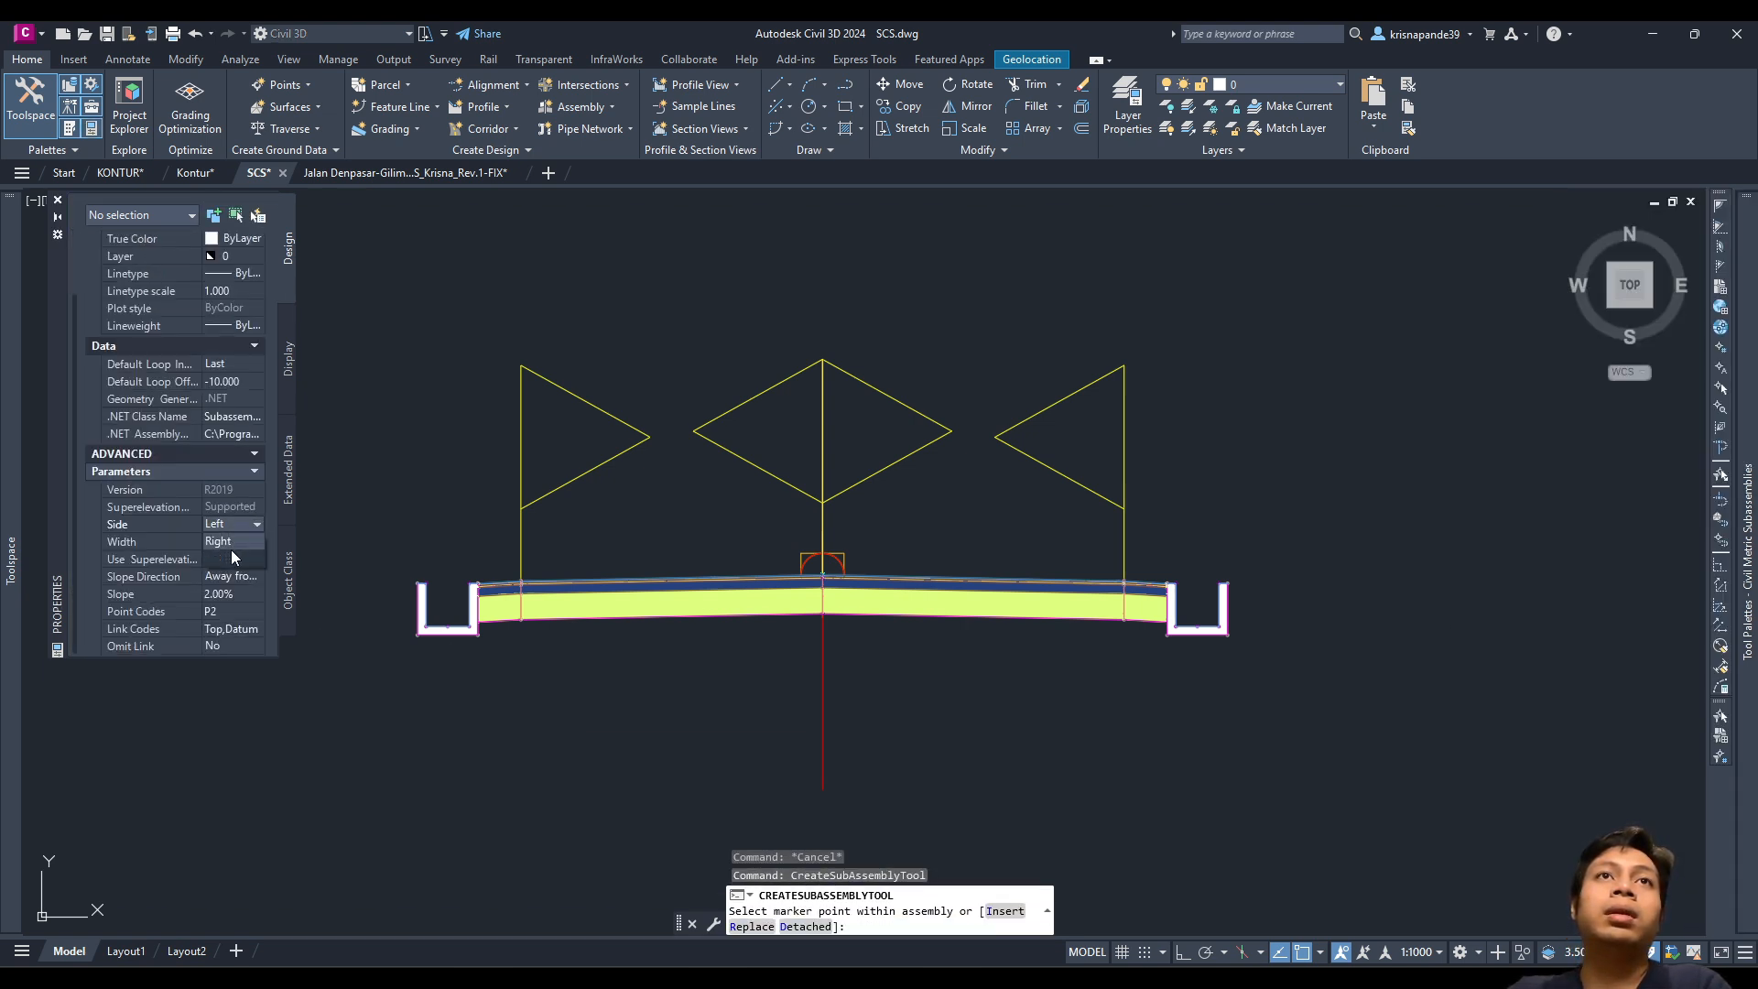
pyautogui.click(230, 542)
pyautogui.click(238, 542)
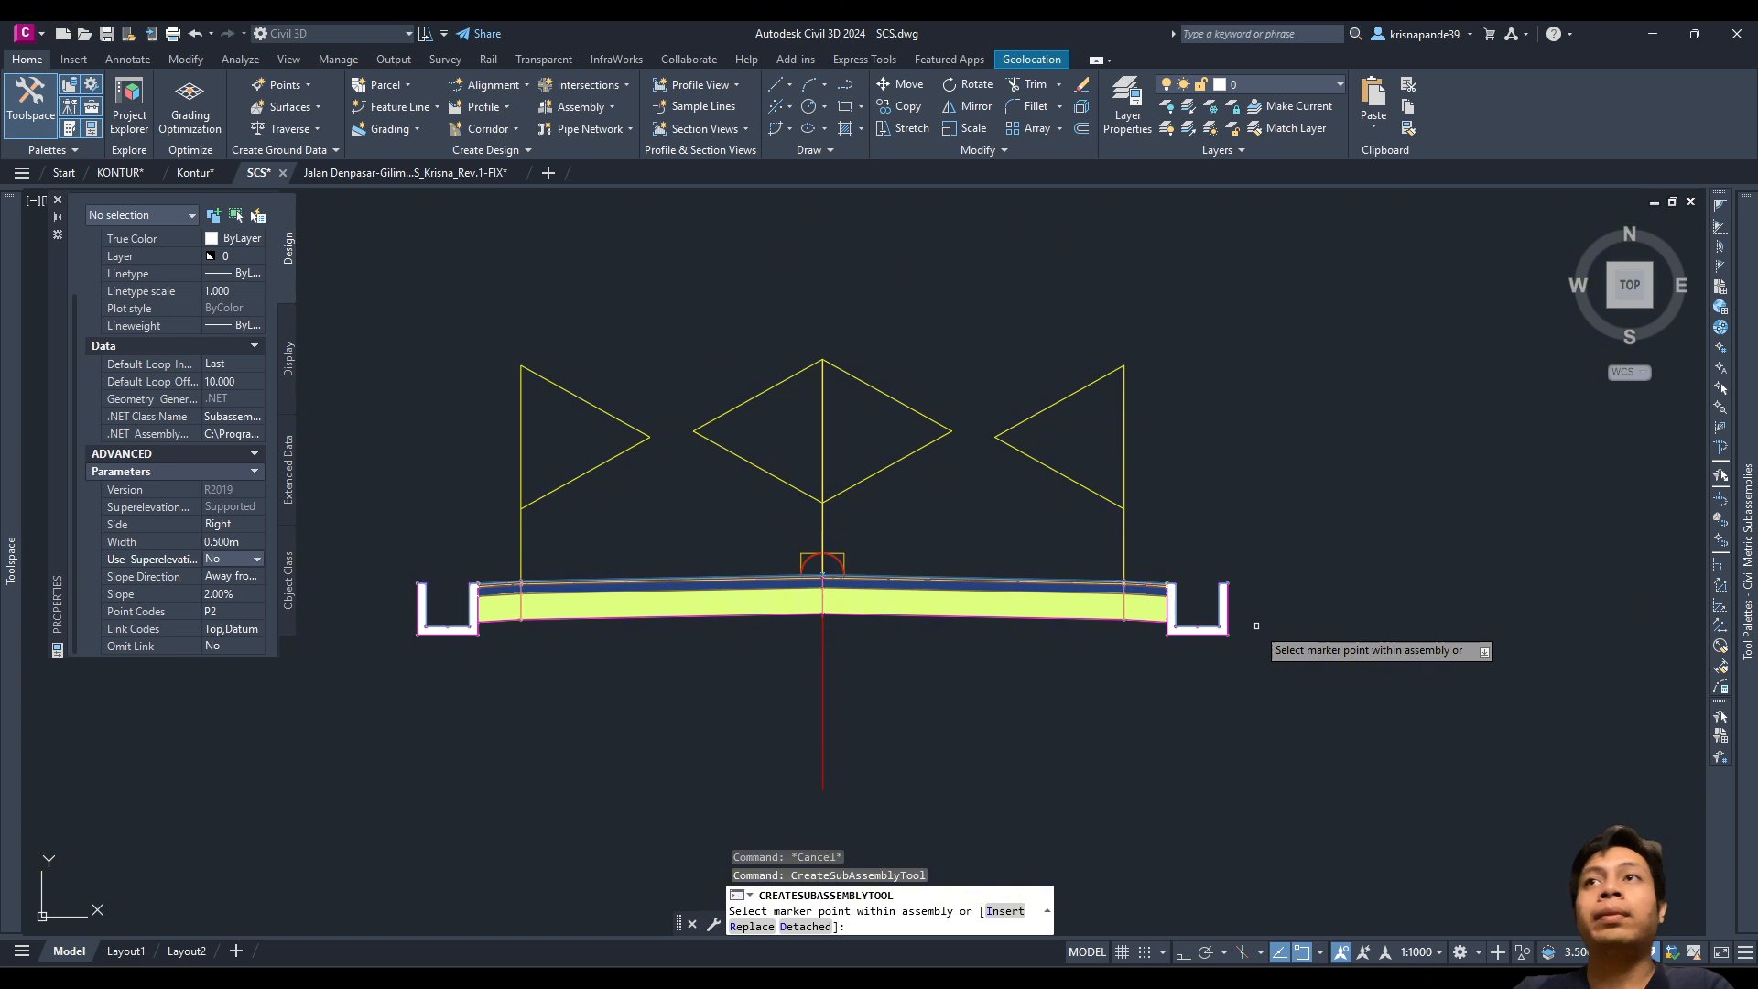
pyautogui.scroll(5, 1255, 619)
pyautogui.scroll(-5, 1047, 344)
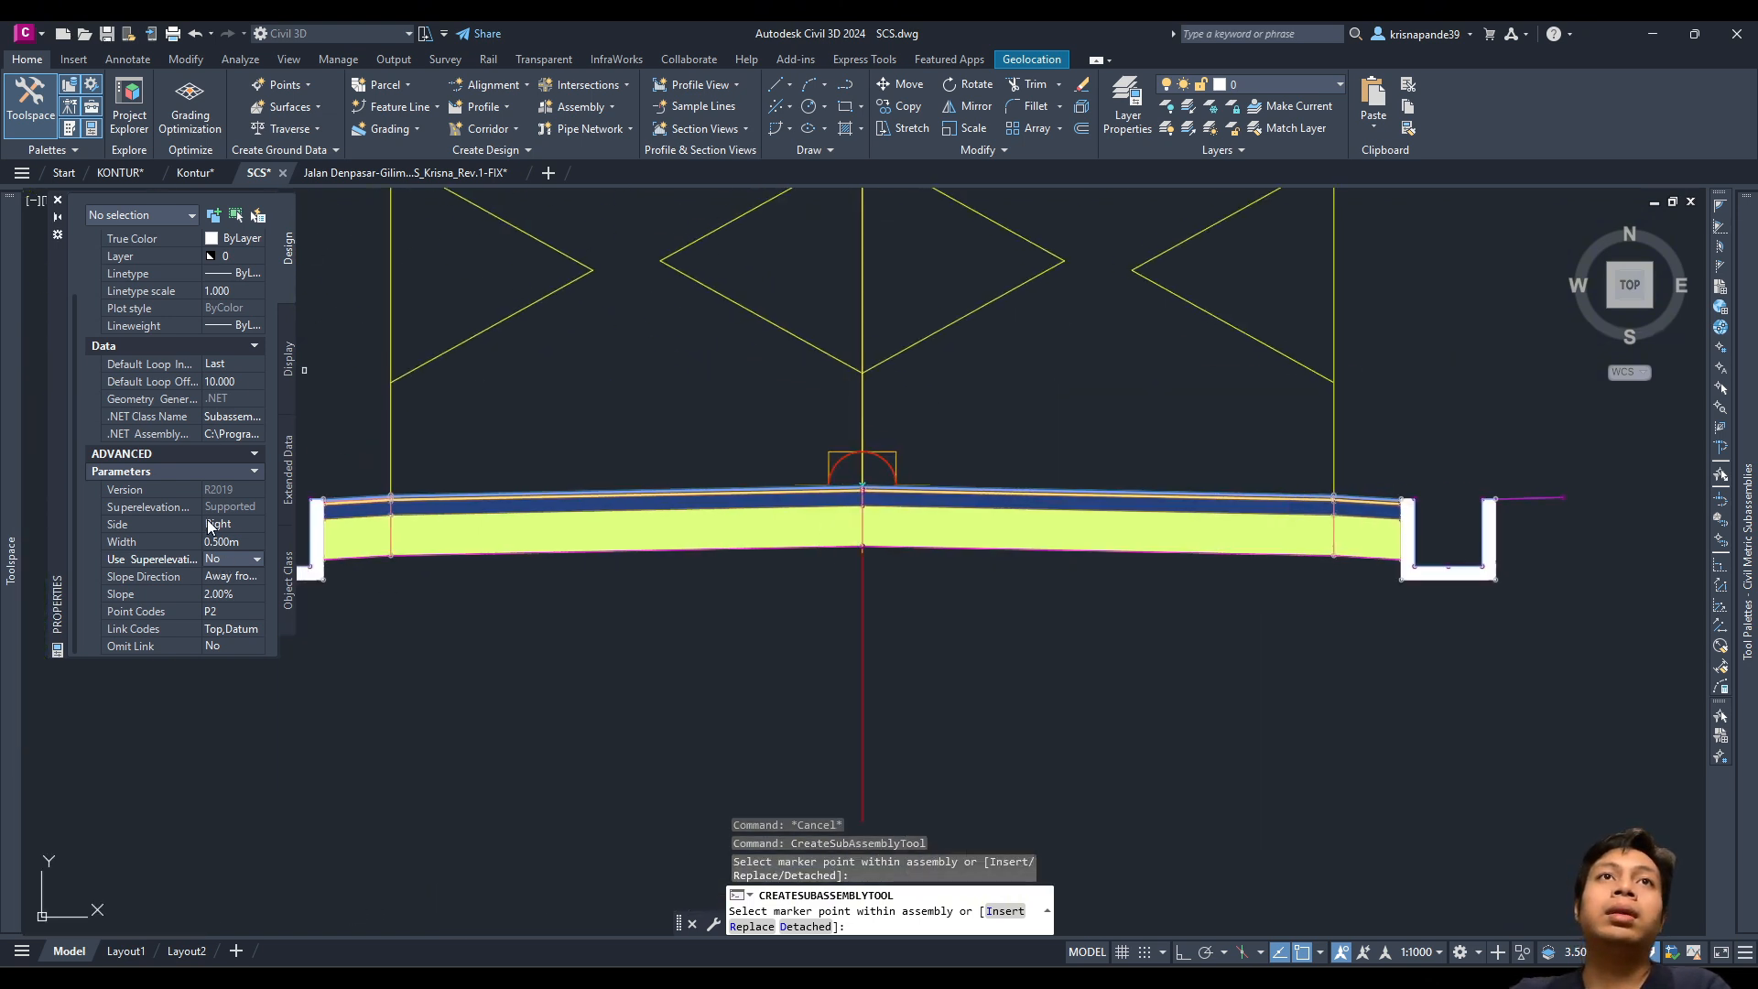
# Step: Switch the link Side to Left and attach it to the left ditch's outer top corner
pyautogui.click(232, 557)
pyautogui.scroll(7, 486, 549)
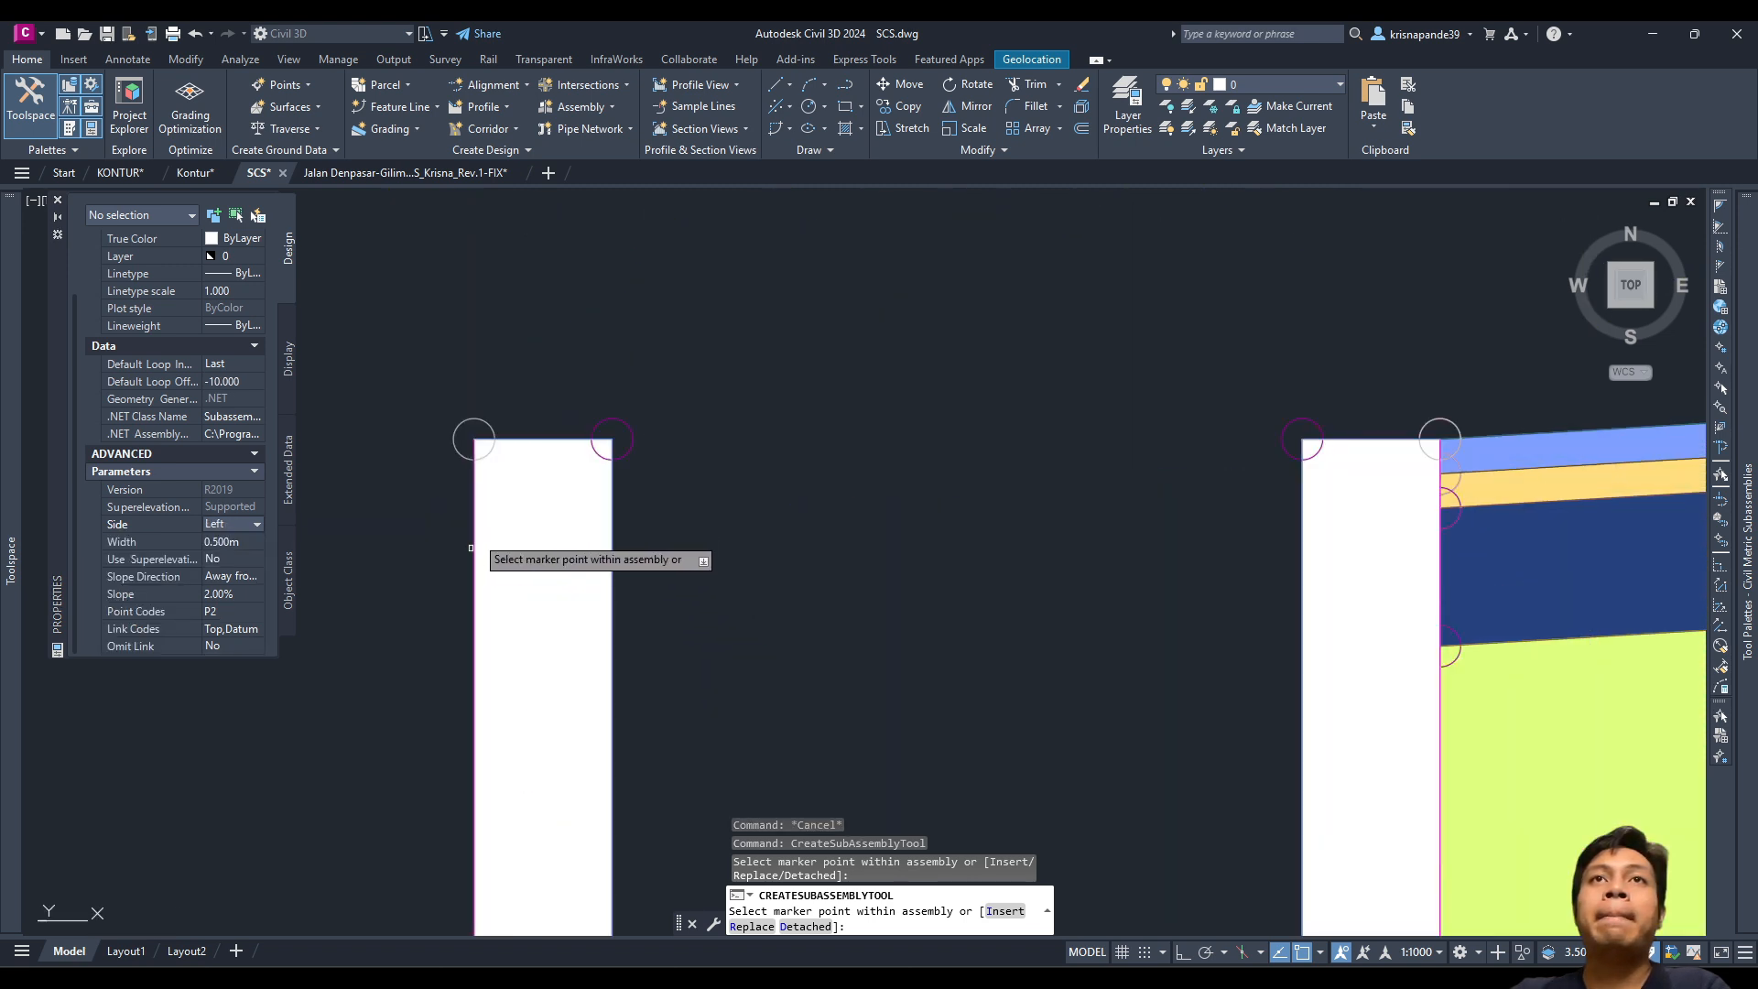
pyautogui.click(473, 440)
pyautogui.scroll(-6, 512, 504)
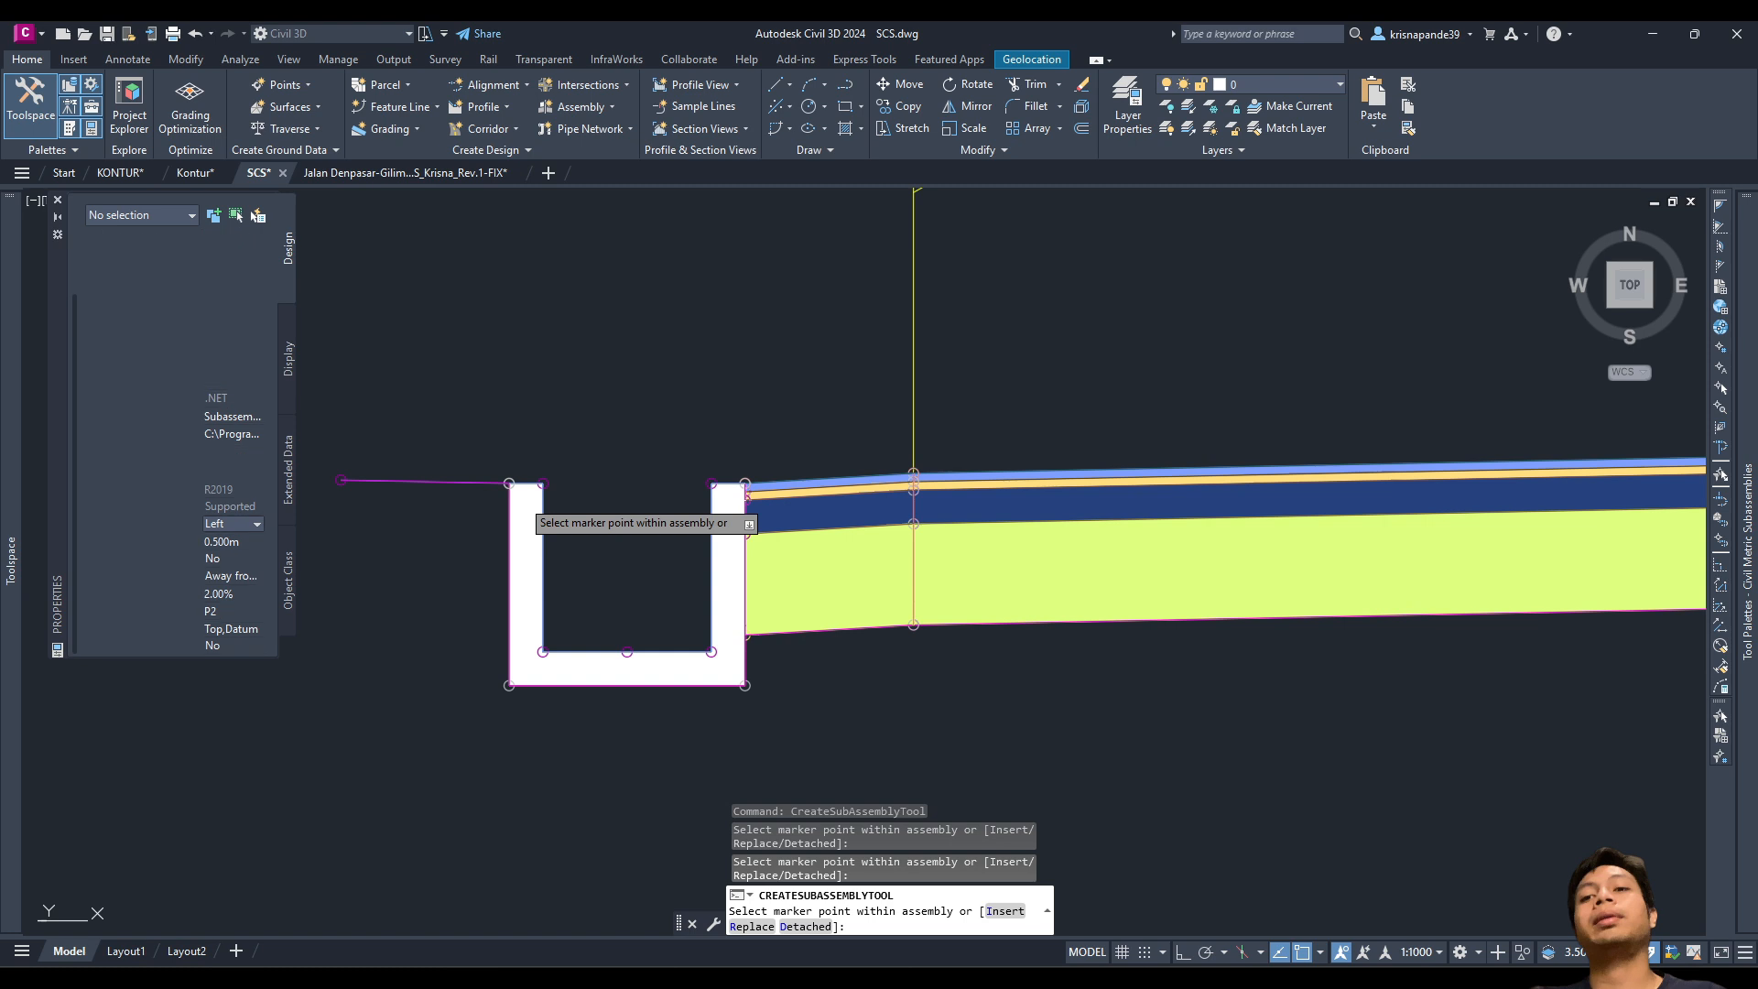
pyautogui.press('Escape')
pyautogui.scroll(-8, 976, 490)
pyautogui.moveTo(1126, 471); pyautogui.dragTo(824, 587, button='middle')
pyautogui.scroll(2, 824, 587)
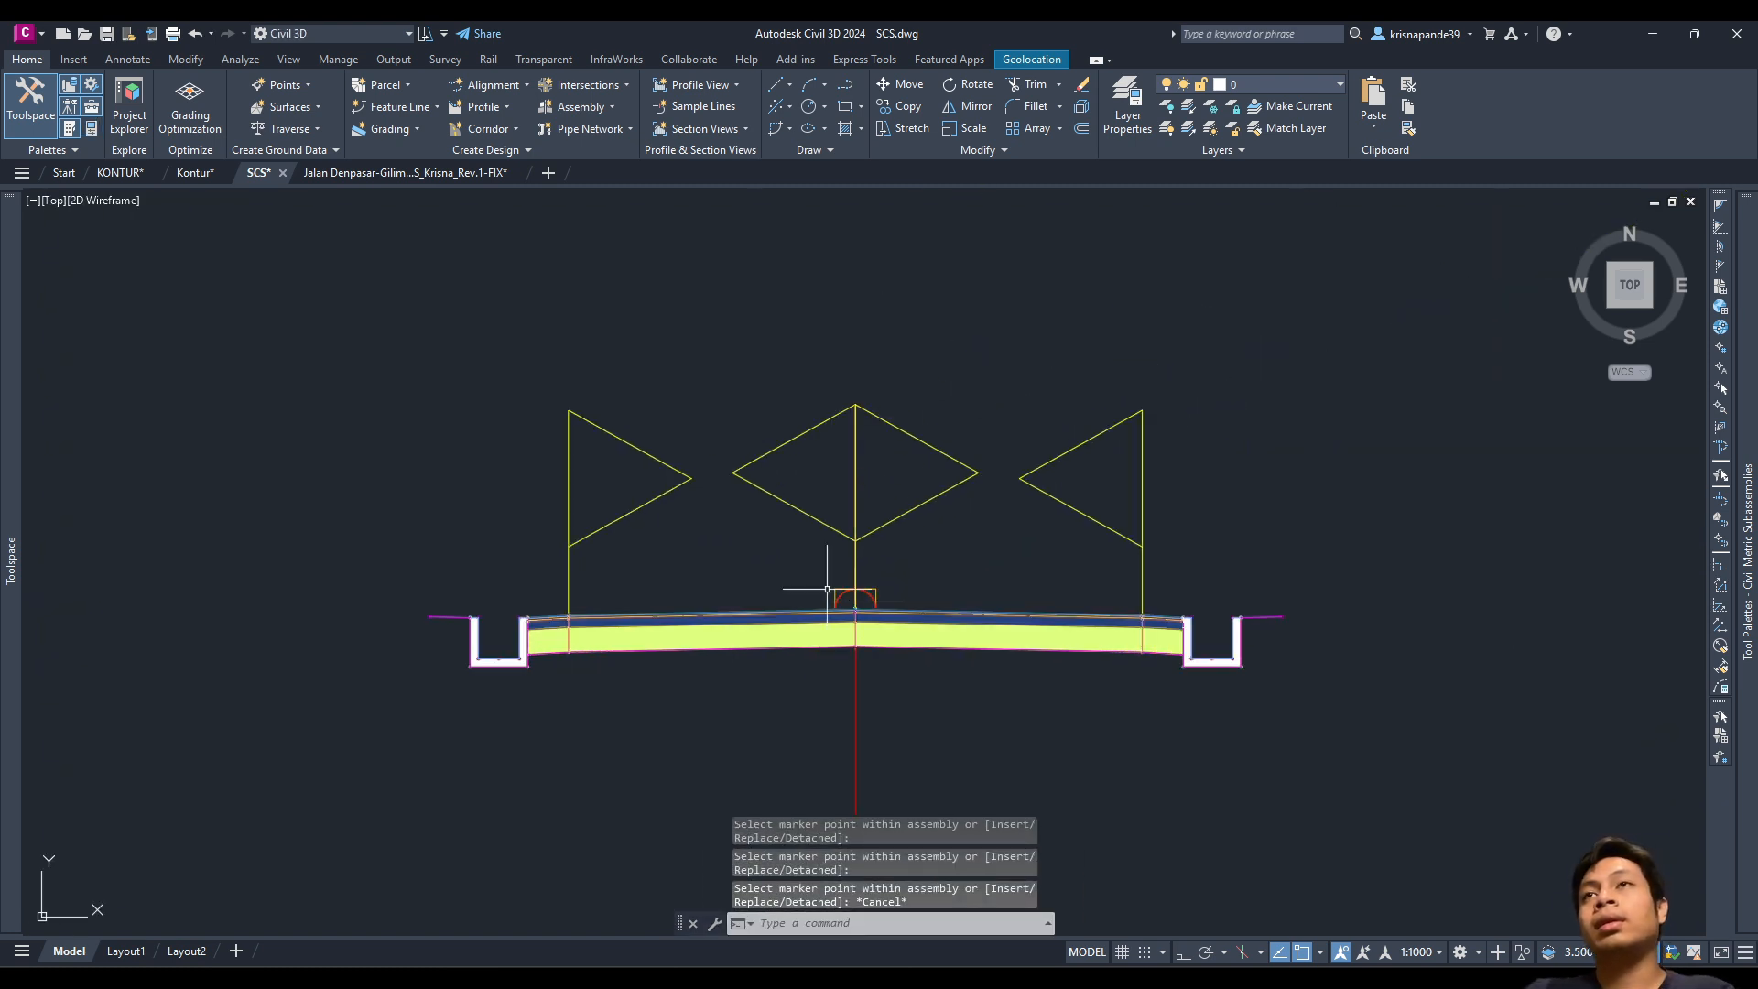
pyautogui.moveTo(1753, 512)
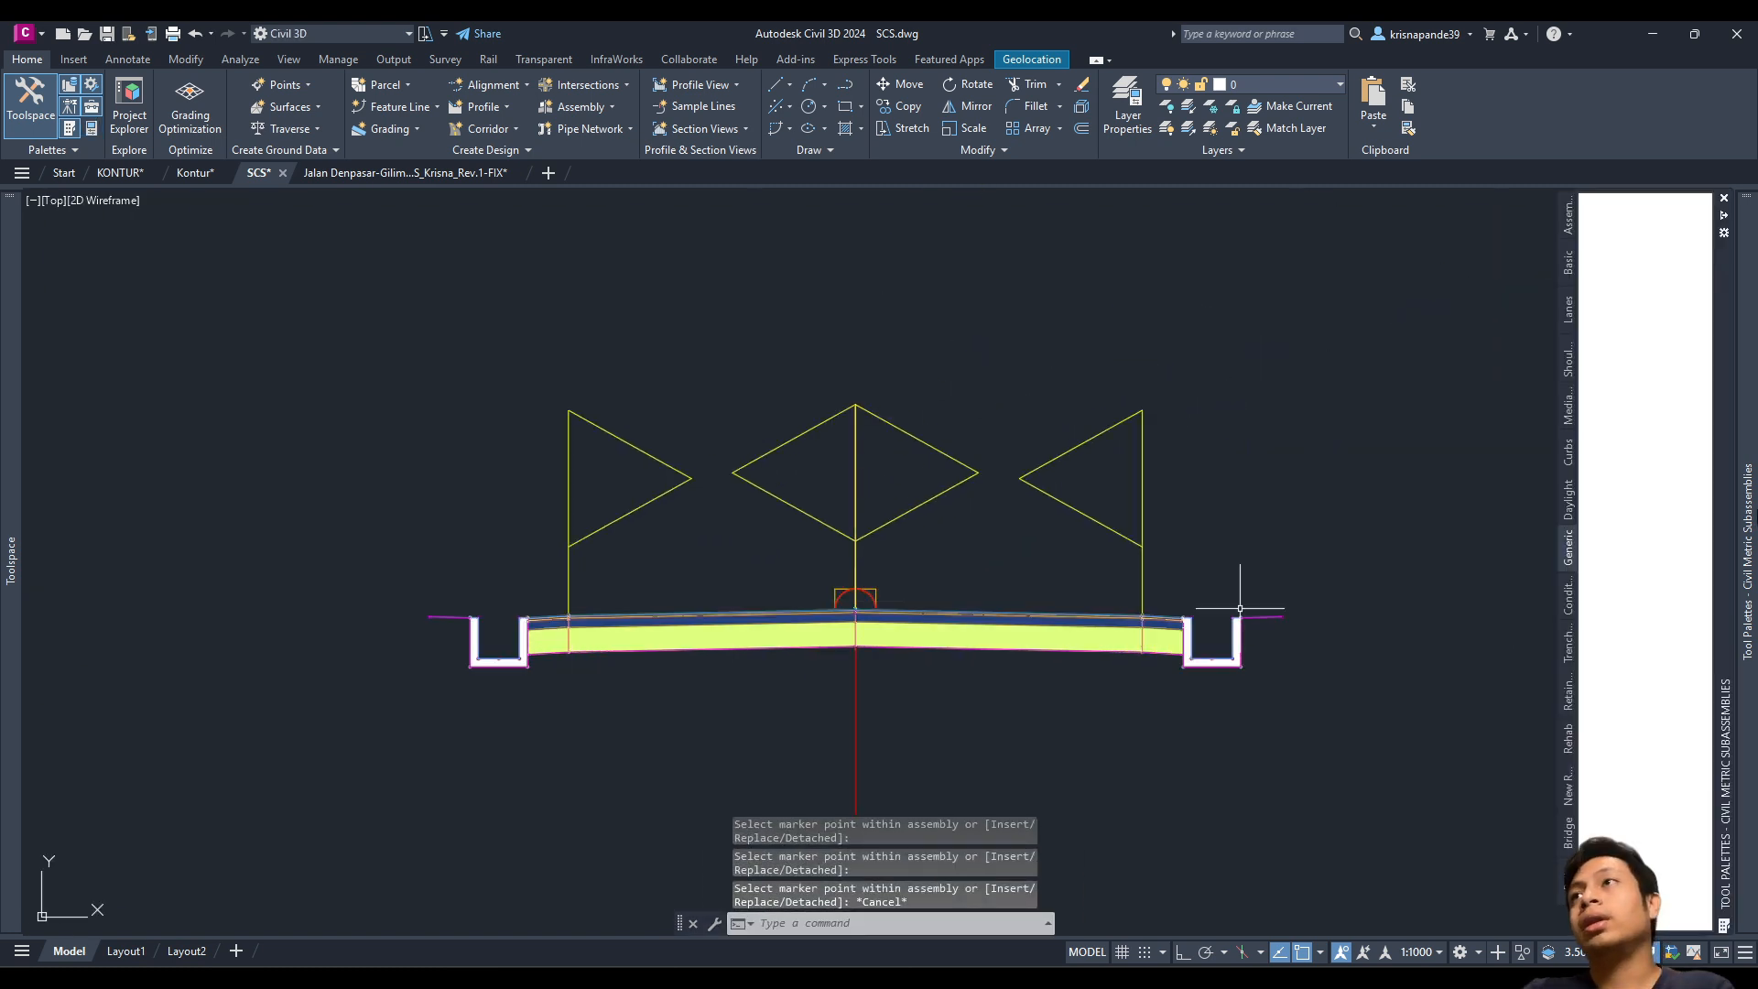
# Step: Choose ConditionalCutOrFill from the Conditional palette with Side set to Right
pyautogui.click(1571, 601)
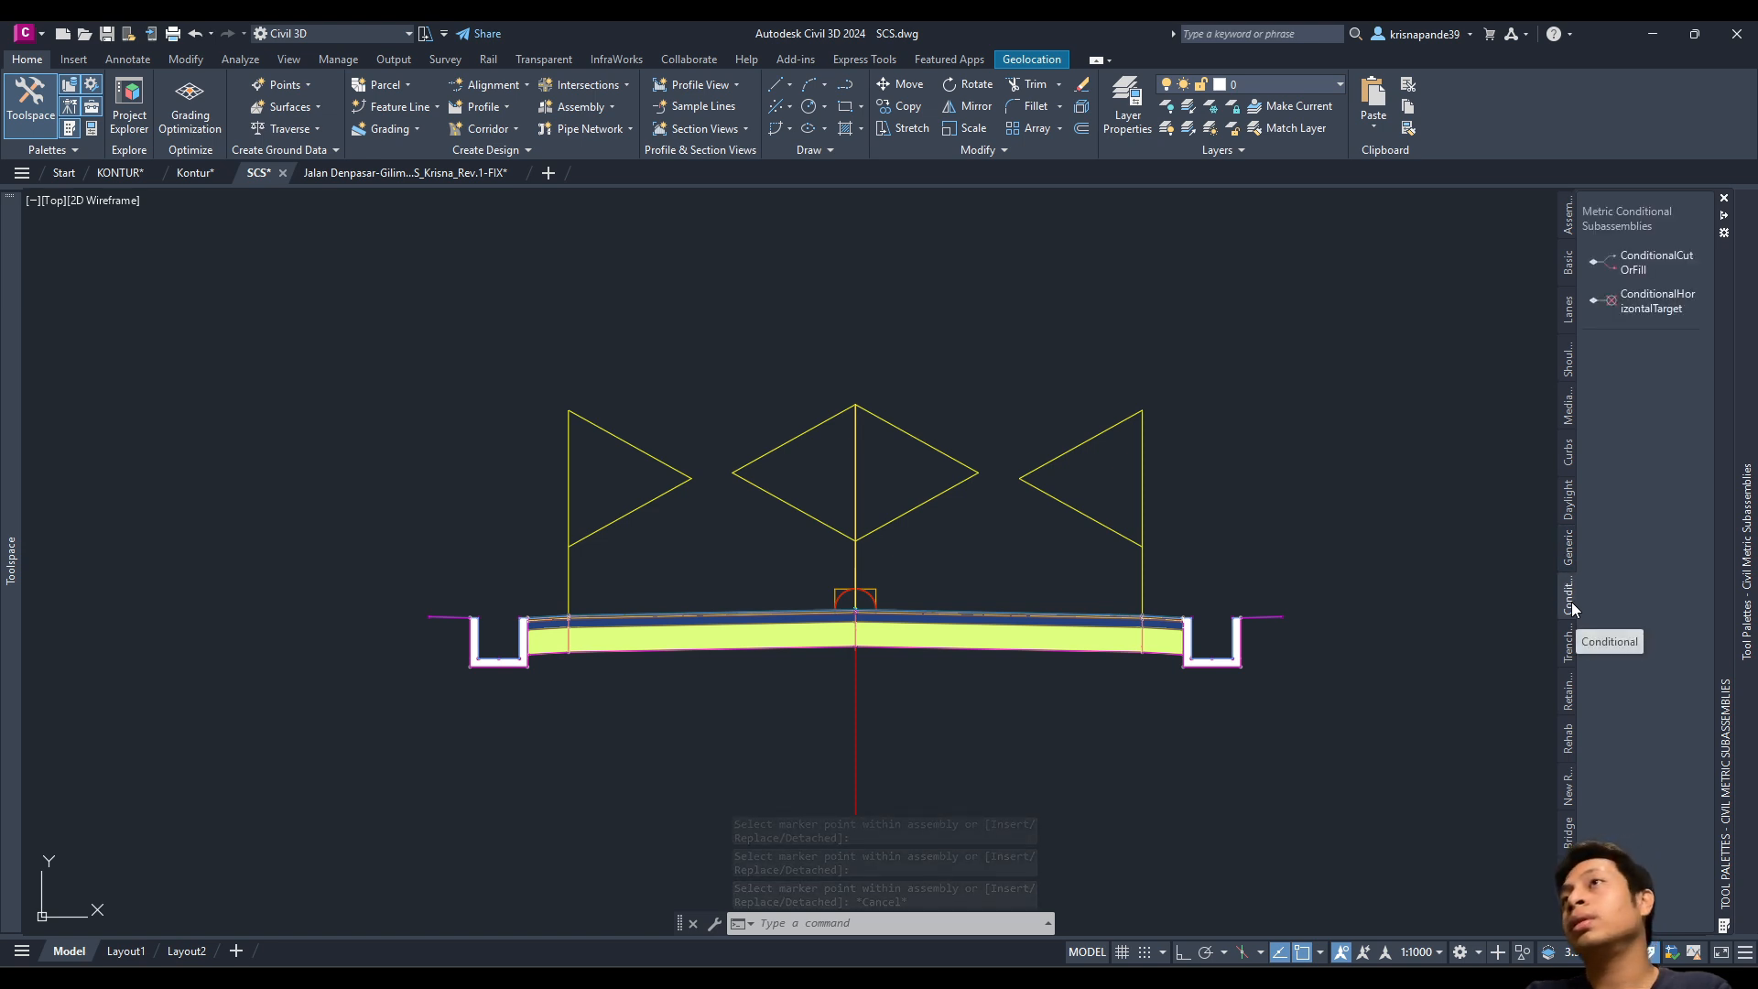
pyautogui.click(1646, 265)
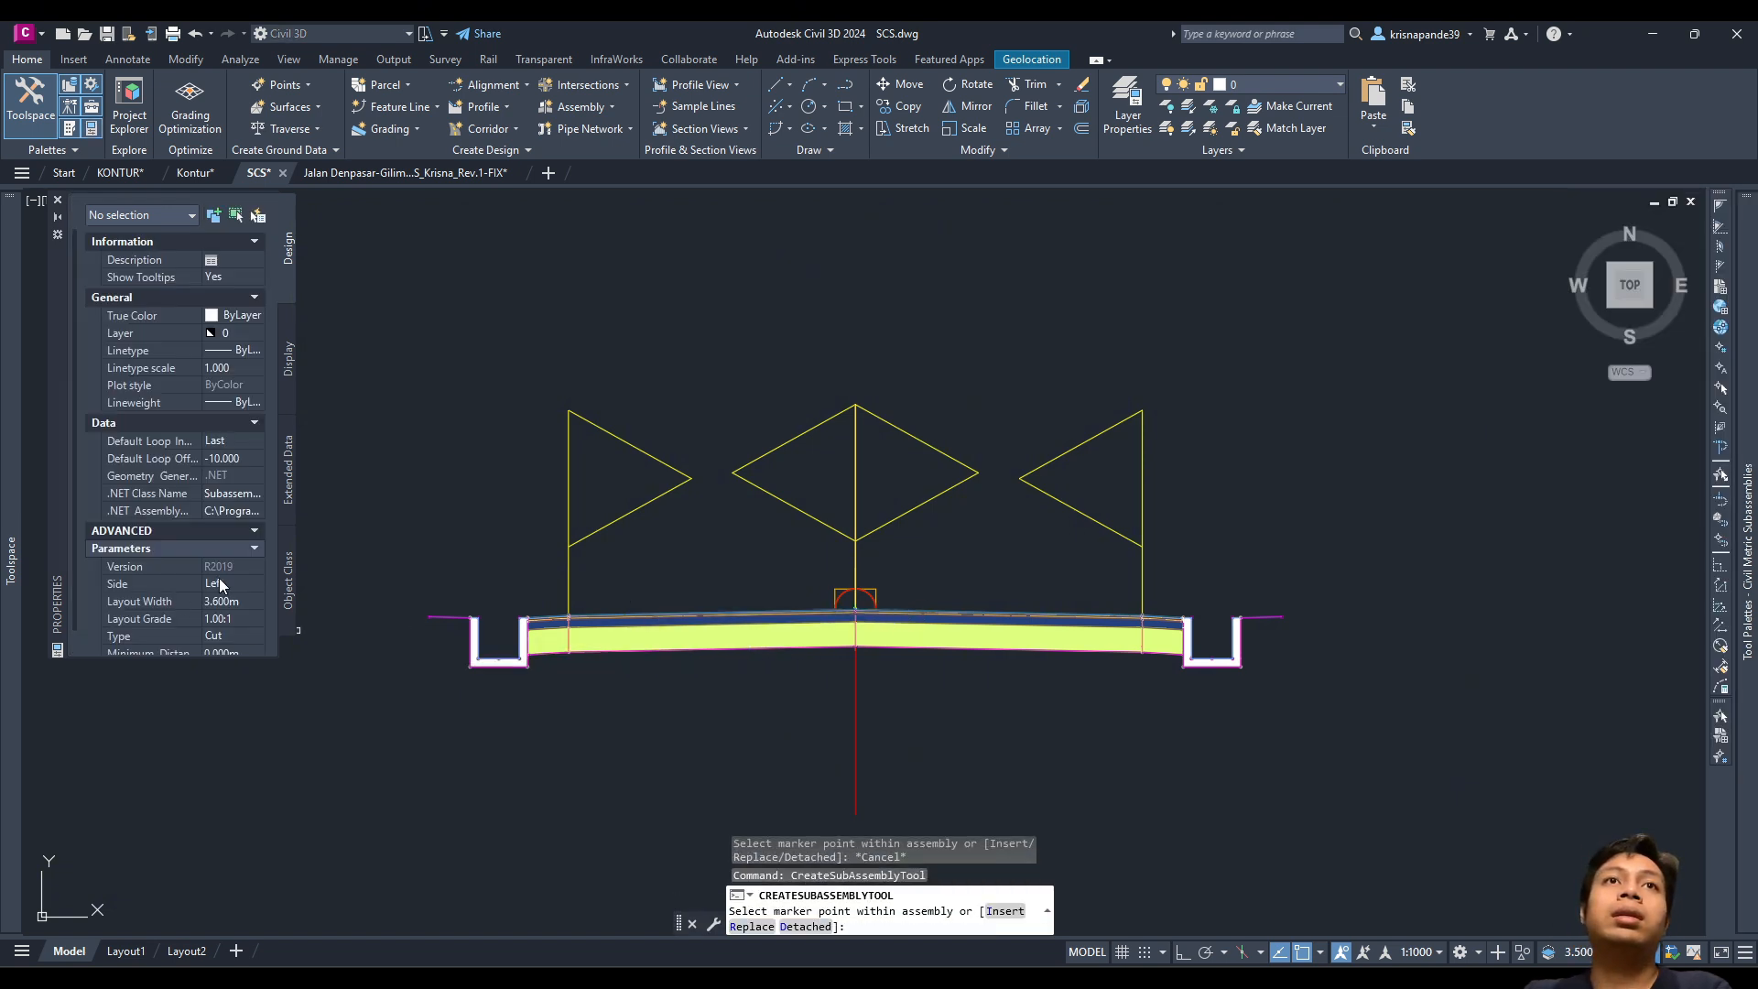
pyautogui.click(219, 602)
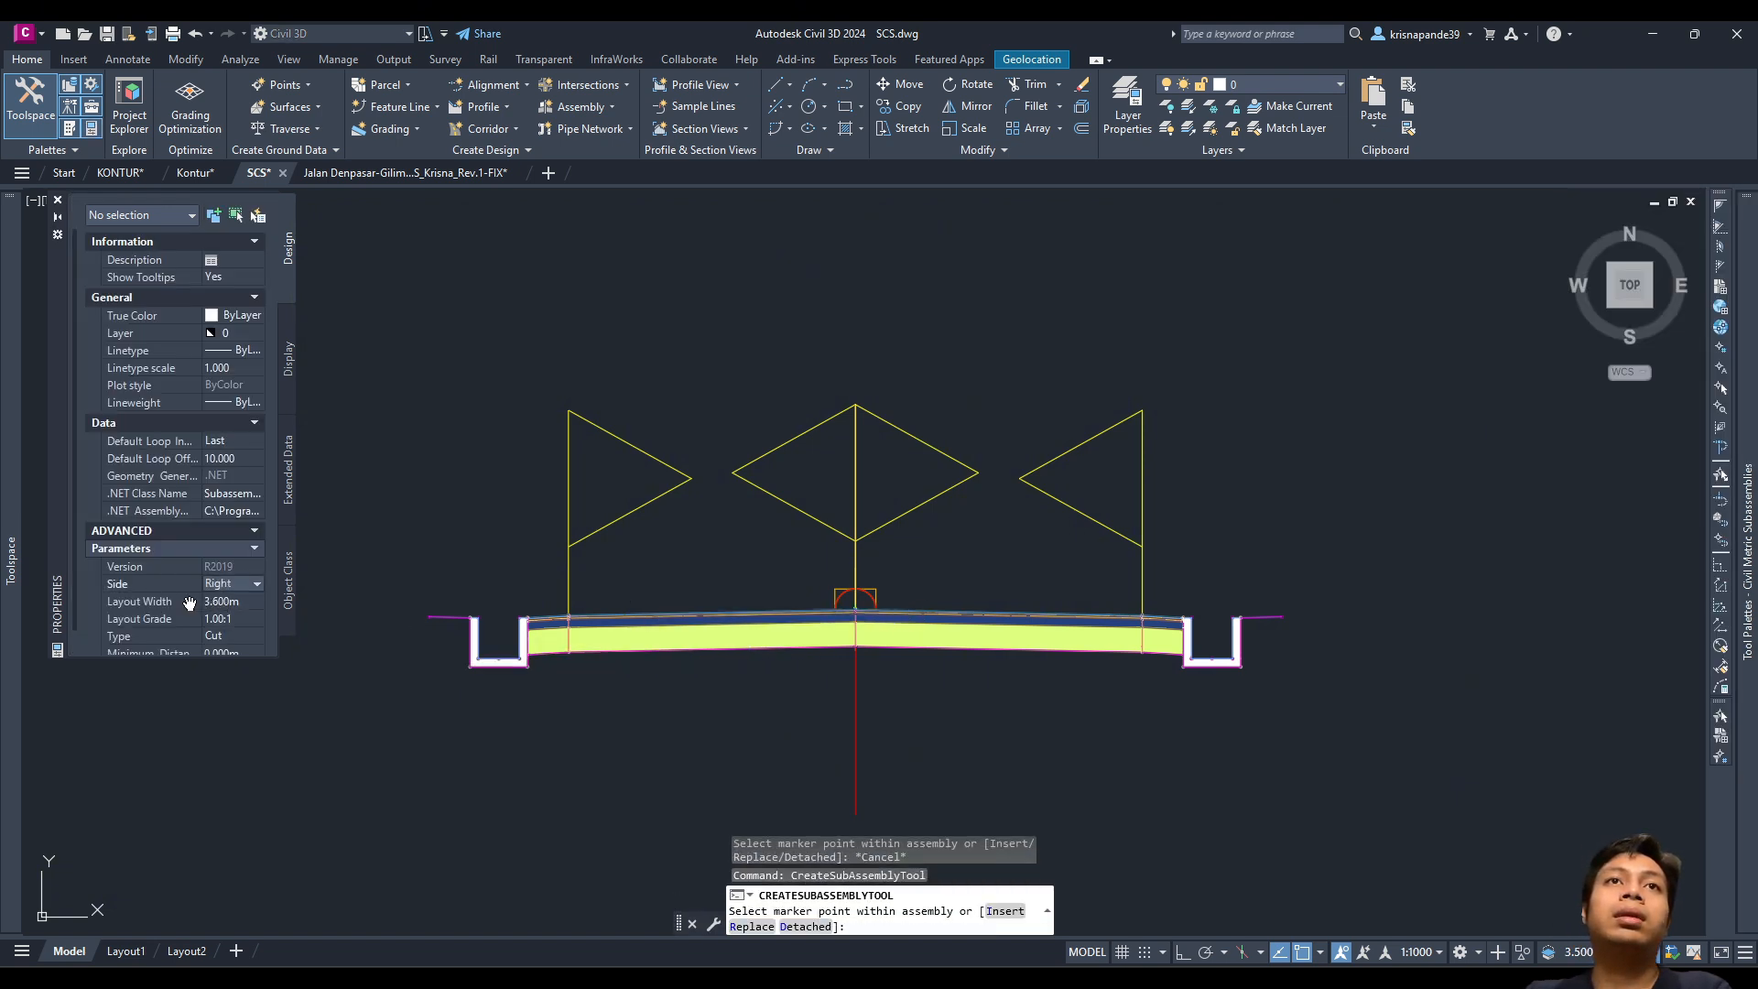
# Step: Attach it at the right flat link's outer end, then window-select the new Cut subassembly
pyautogui.scroll(-1, 189, 605)
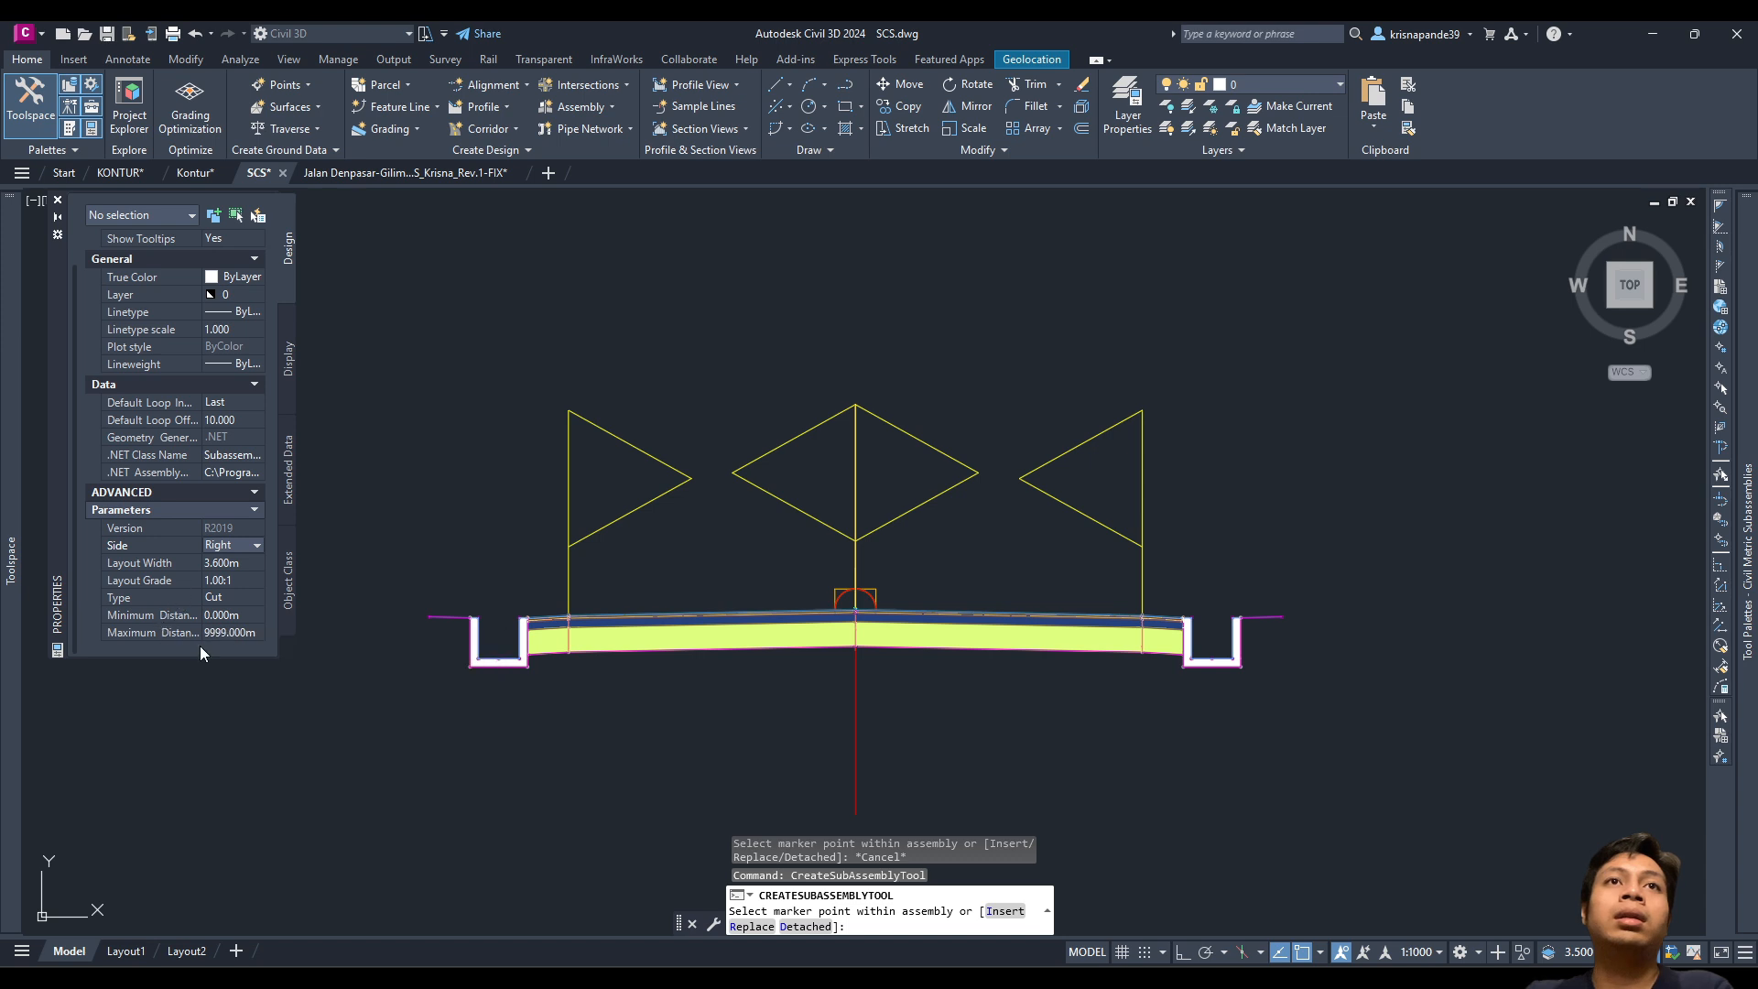
pyautogui.scroll(8, 1334, 619)
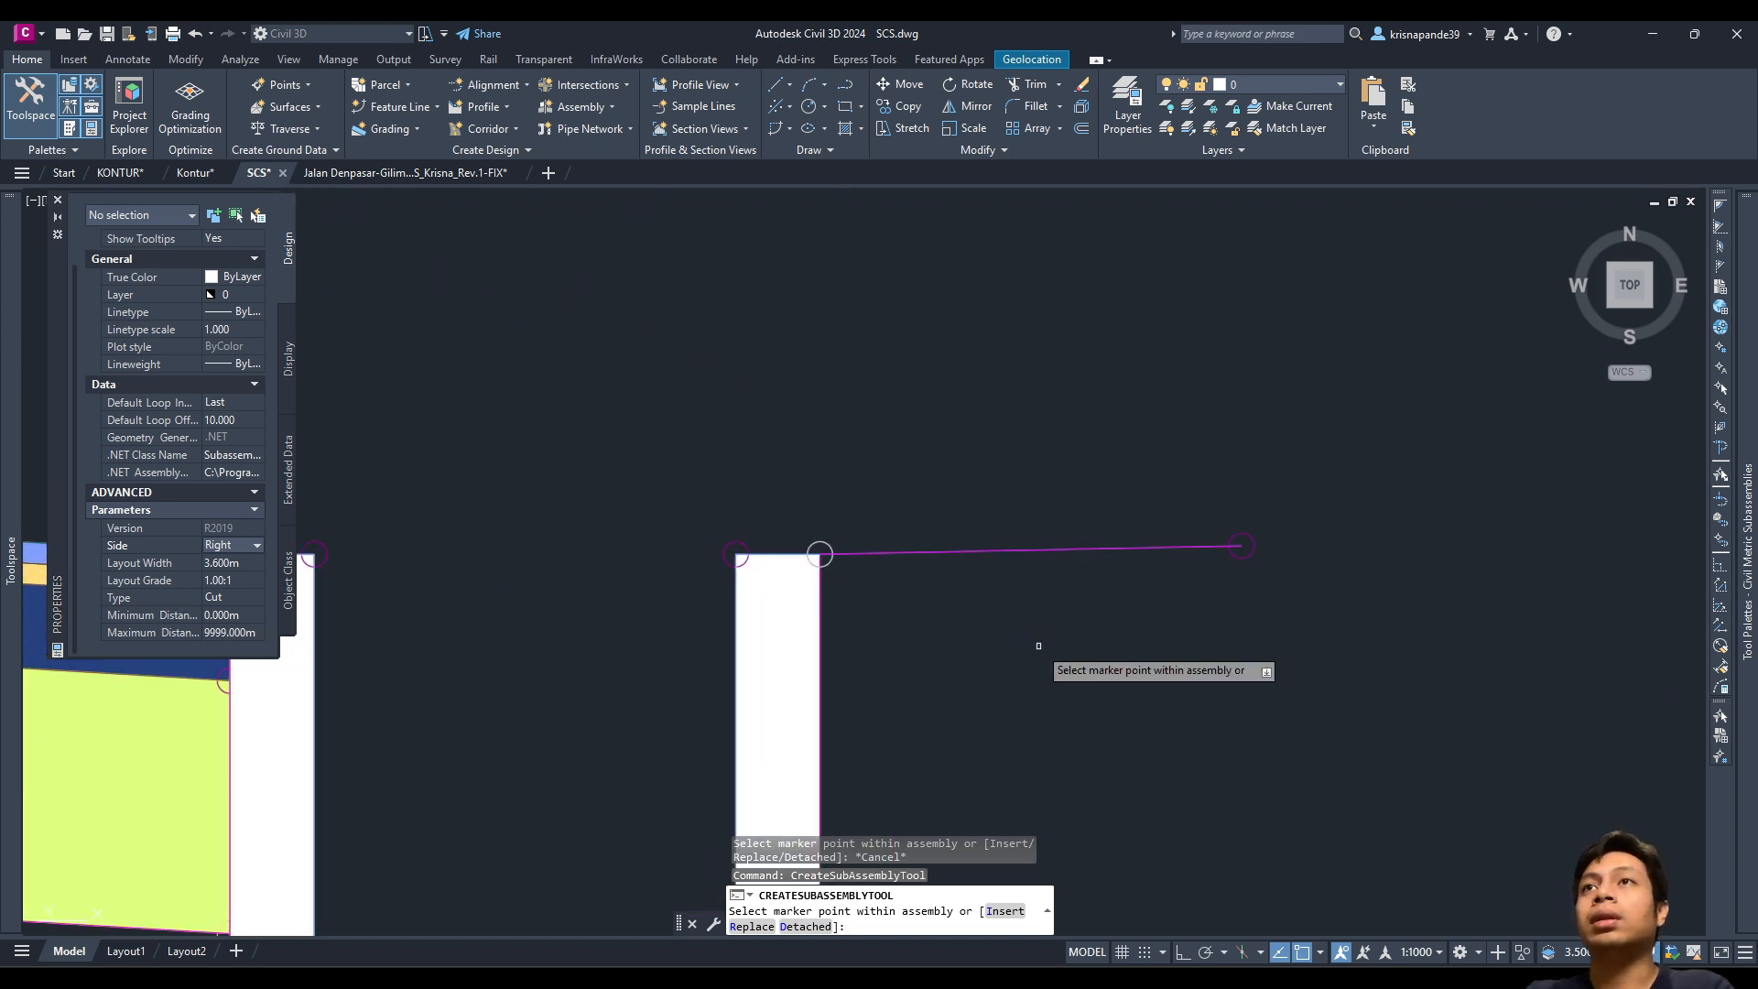
pyautogui.scroll(4, 958, 602)
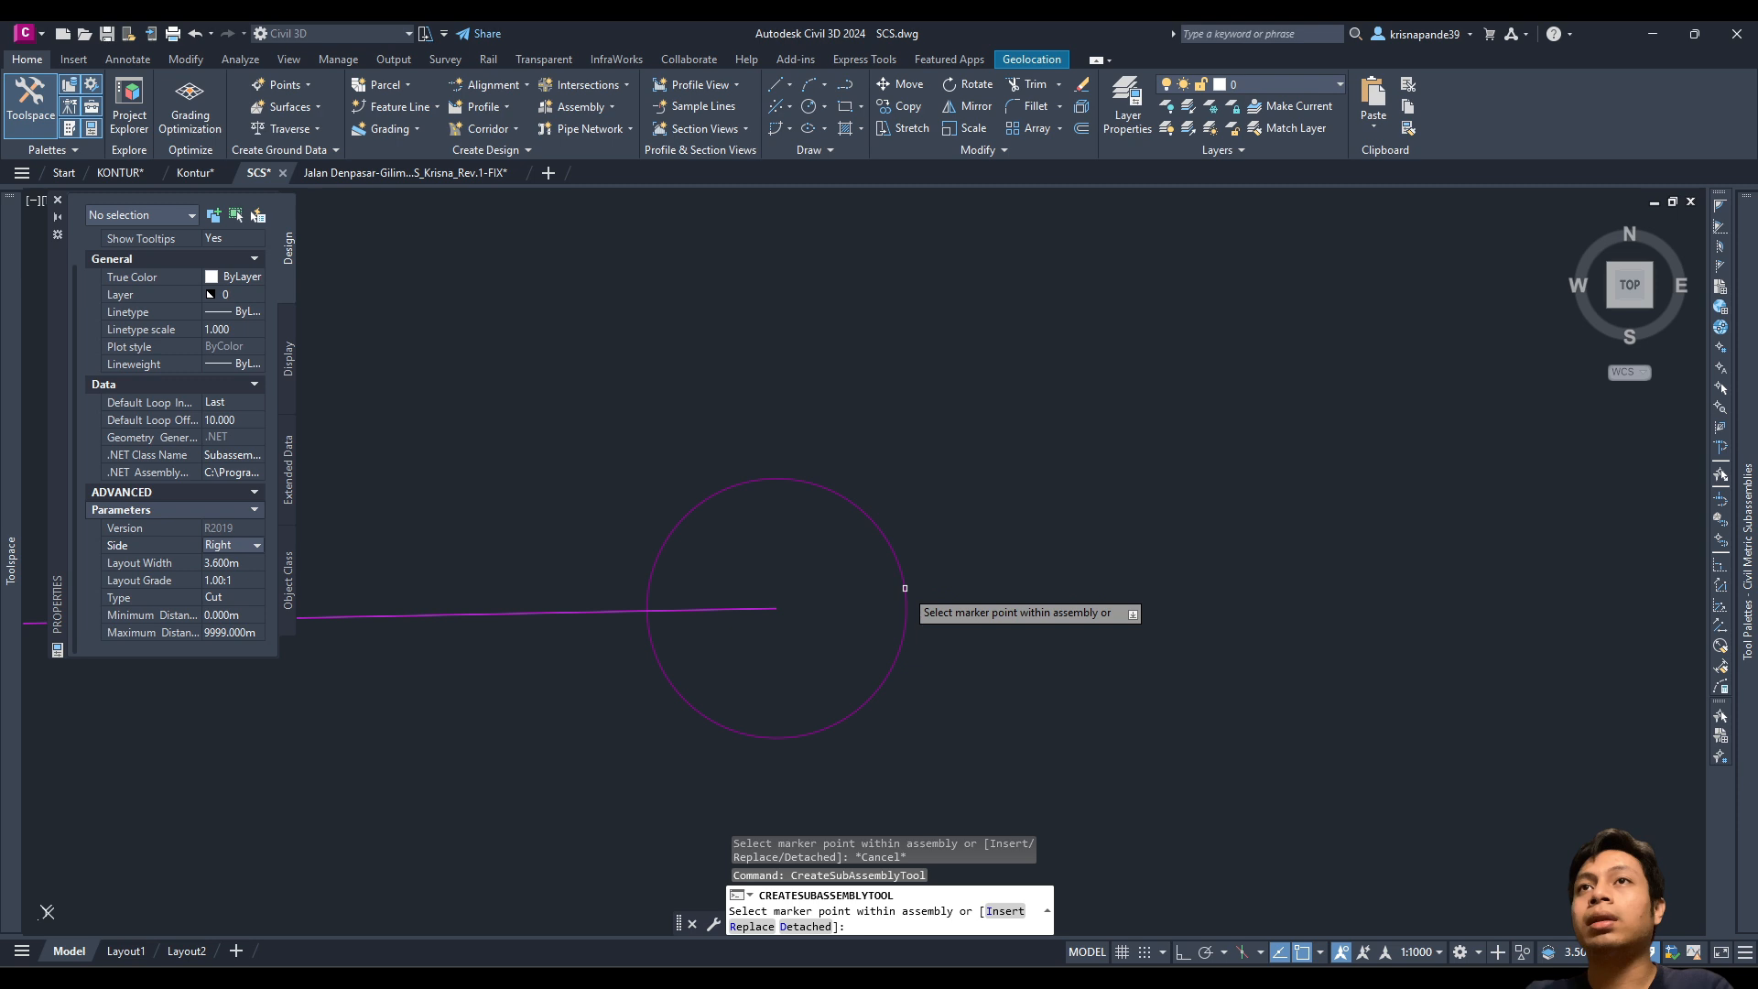
pyautogui.scroll(5, 905, 588)
pyautogui.click(905, 588)
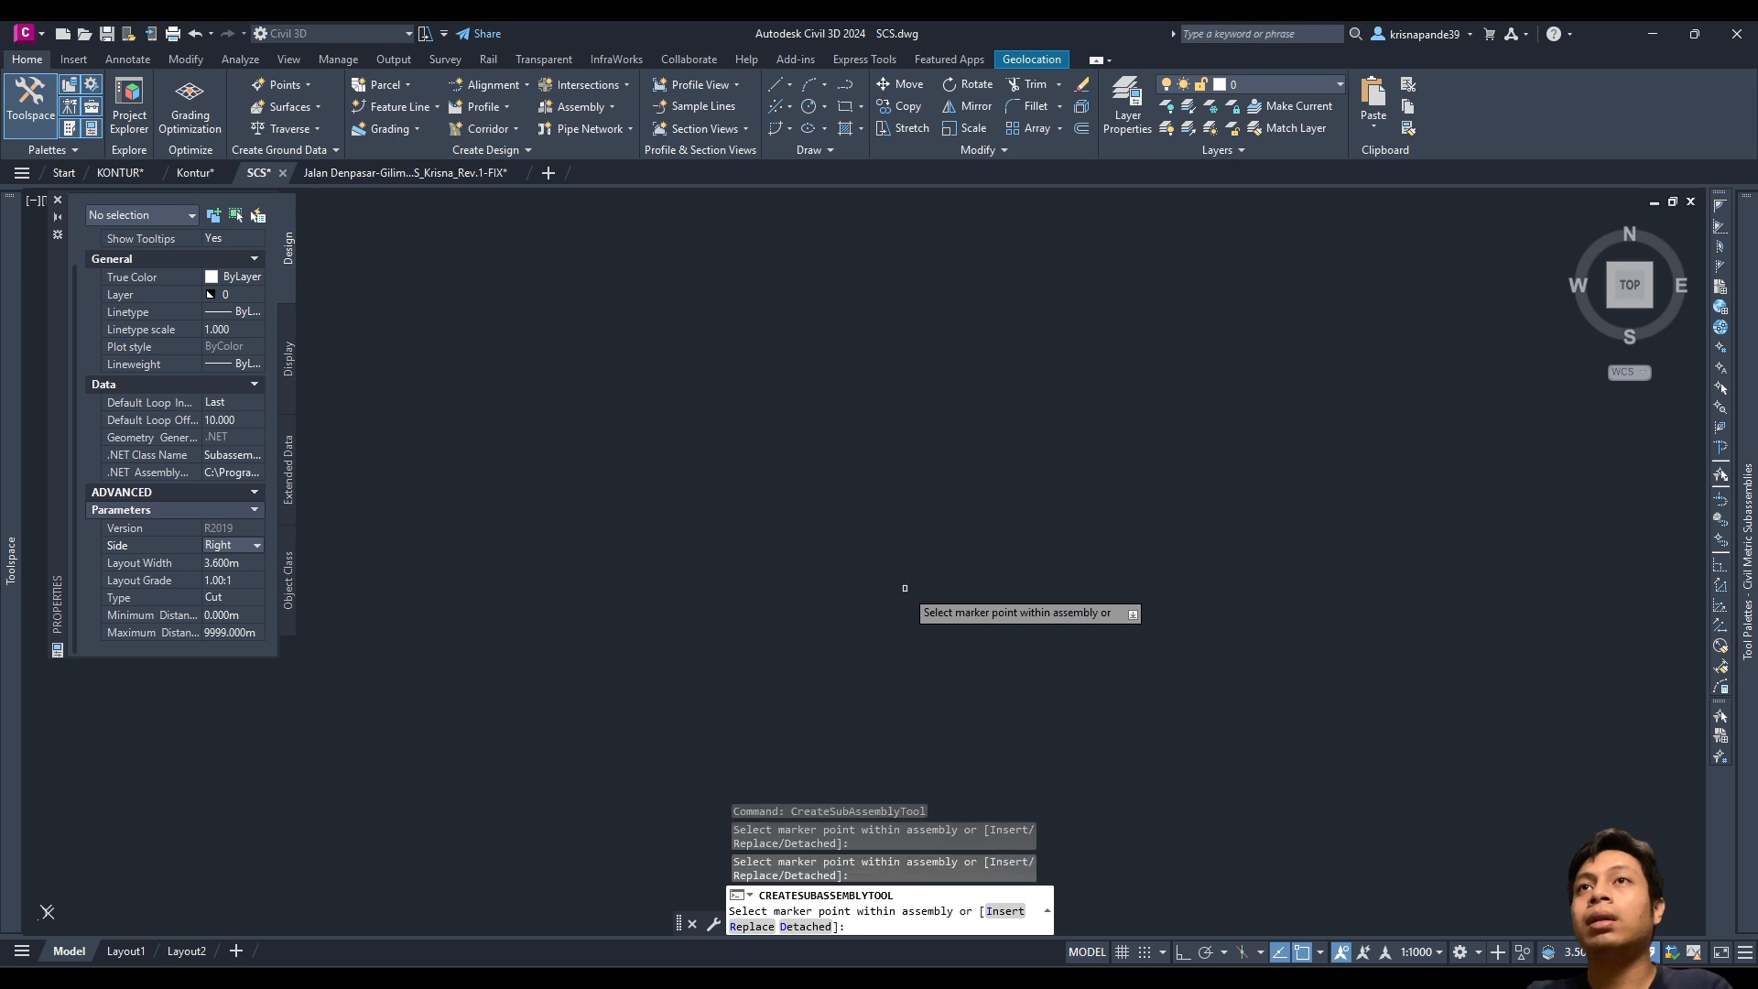
pyautogui.scroll(-5, 904, 588)
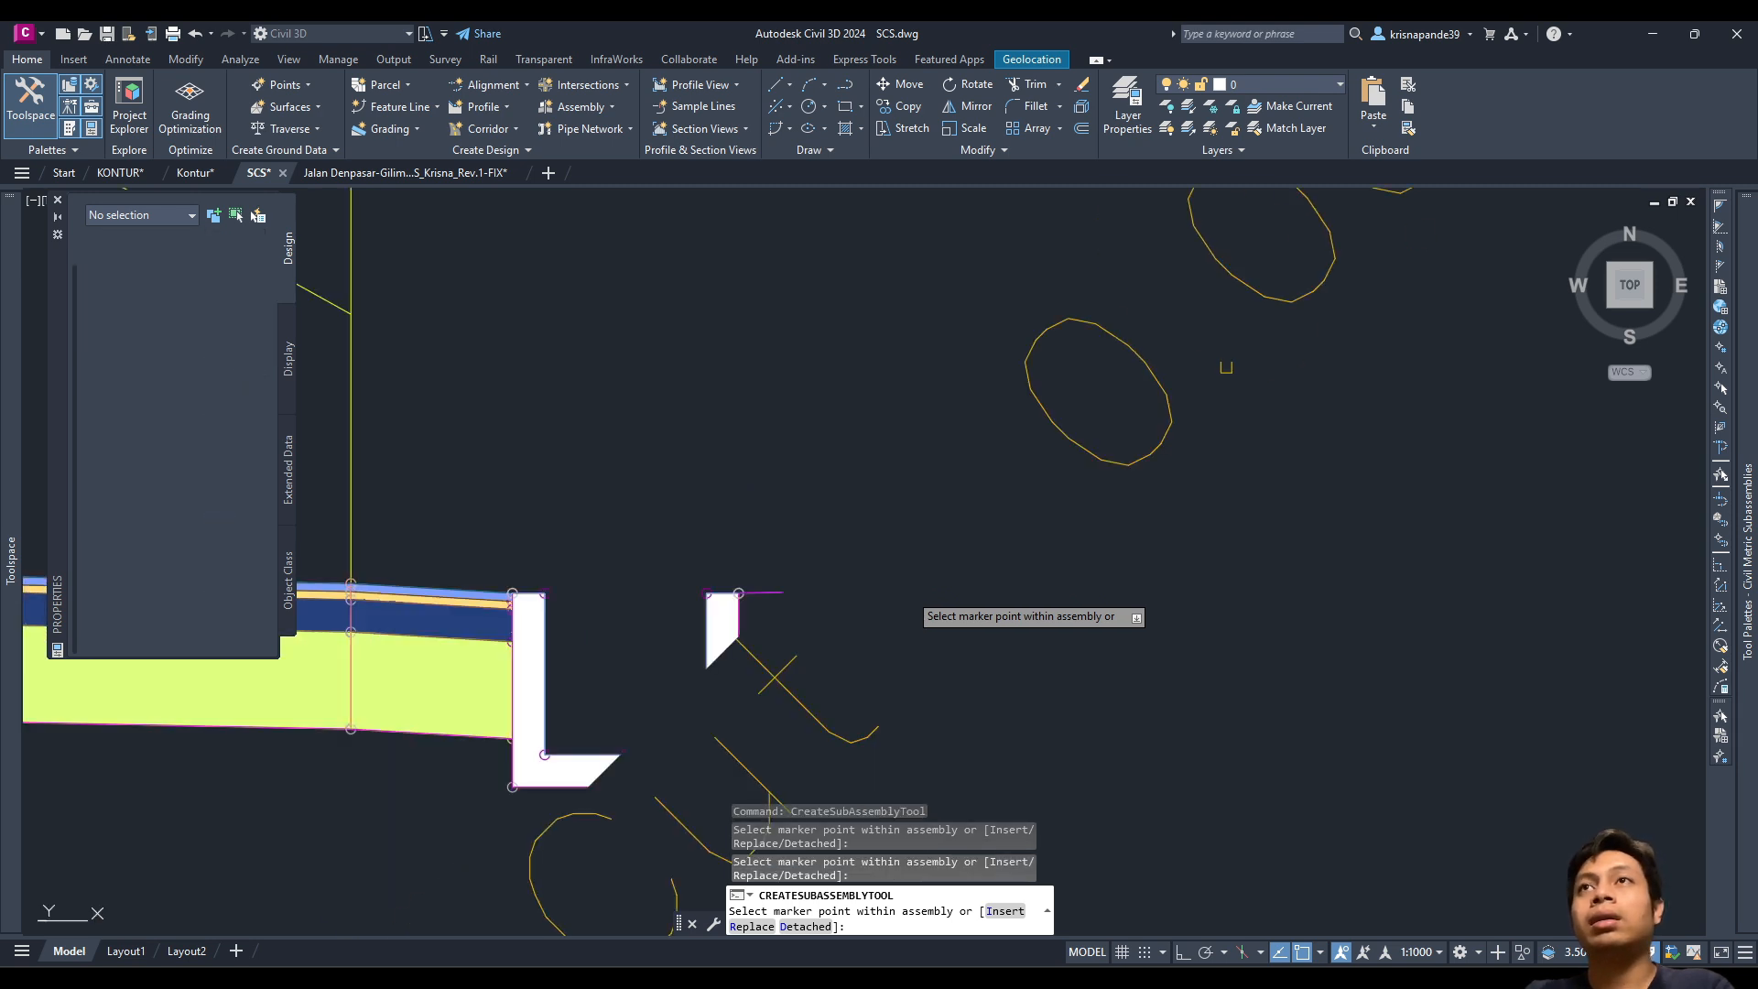
pyautogui.press('Escape')
pyautogui.click(1288, 417)
pyautogui.click(1144, 378)
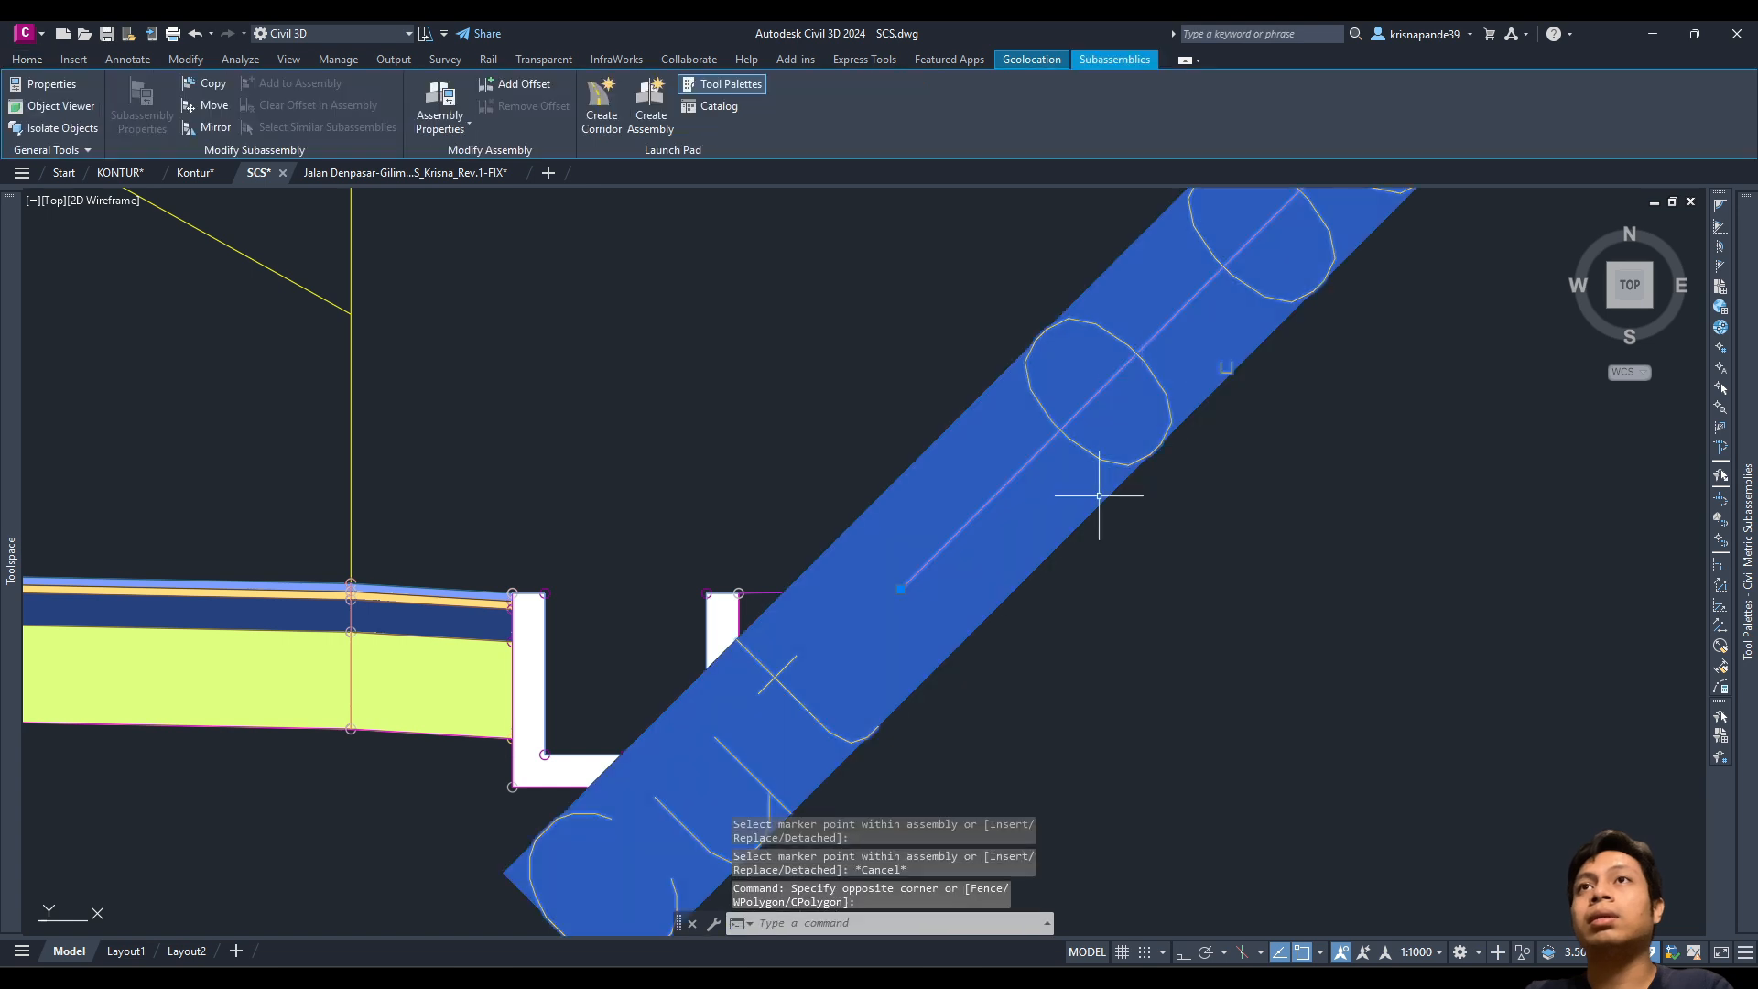
# Step: Change the attached right-side conditional subassembly's Type from Cut to Fill in Properties
pyautogui.scroll(-2, 1099, 497)
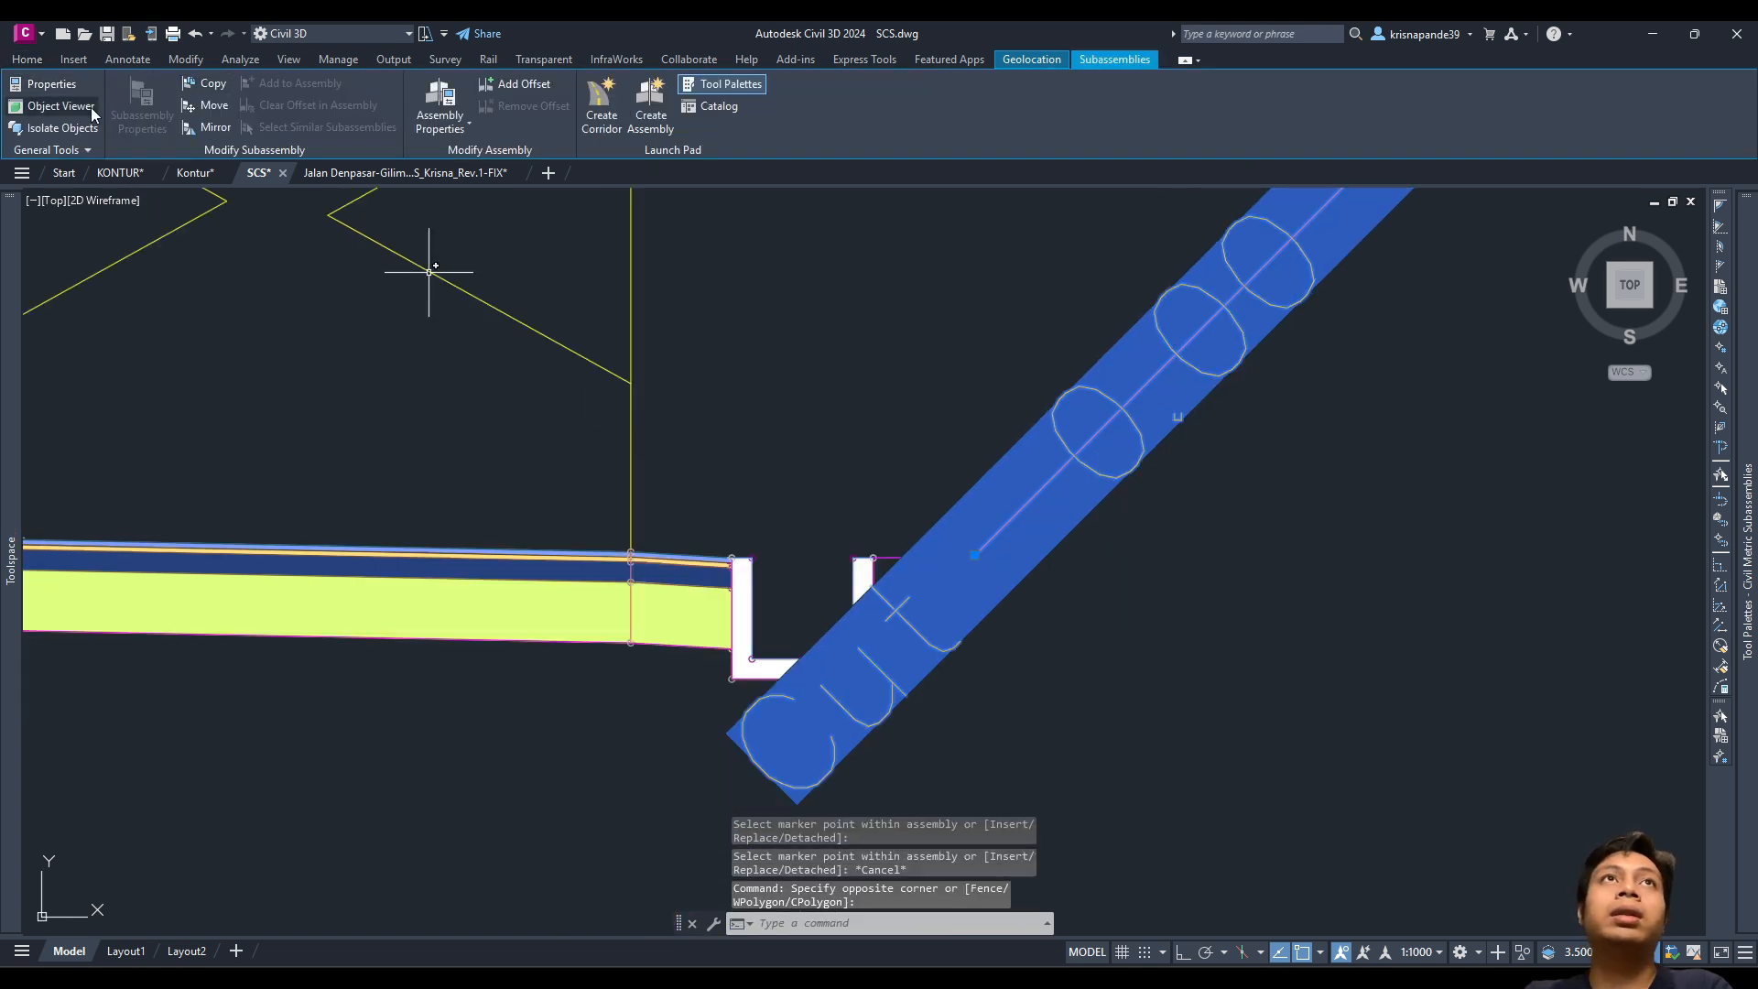
pyautogui.click(52, 83)
pyautogui.scroll(-3, 190, 619)
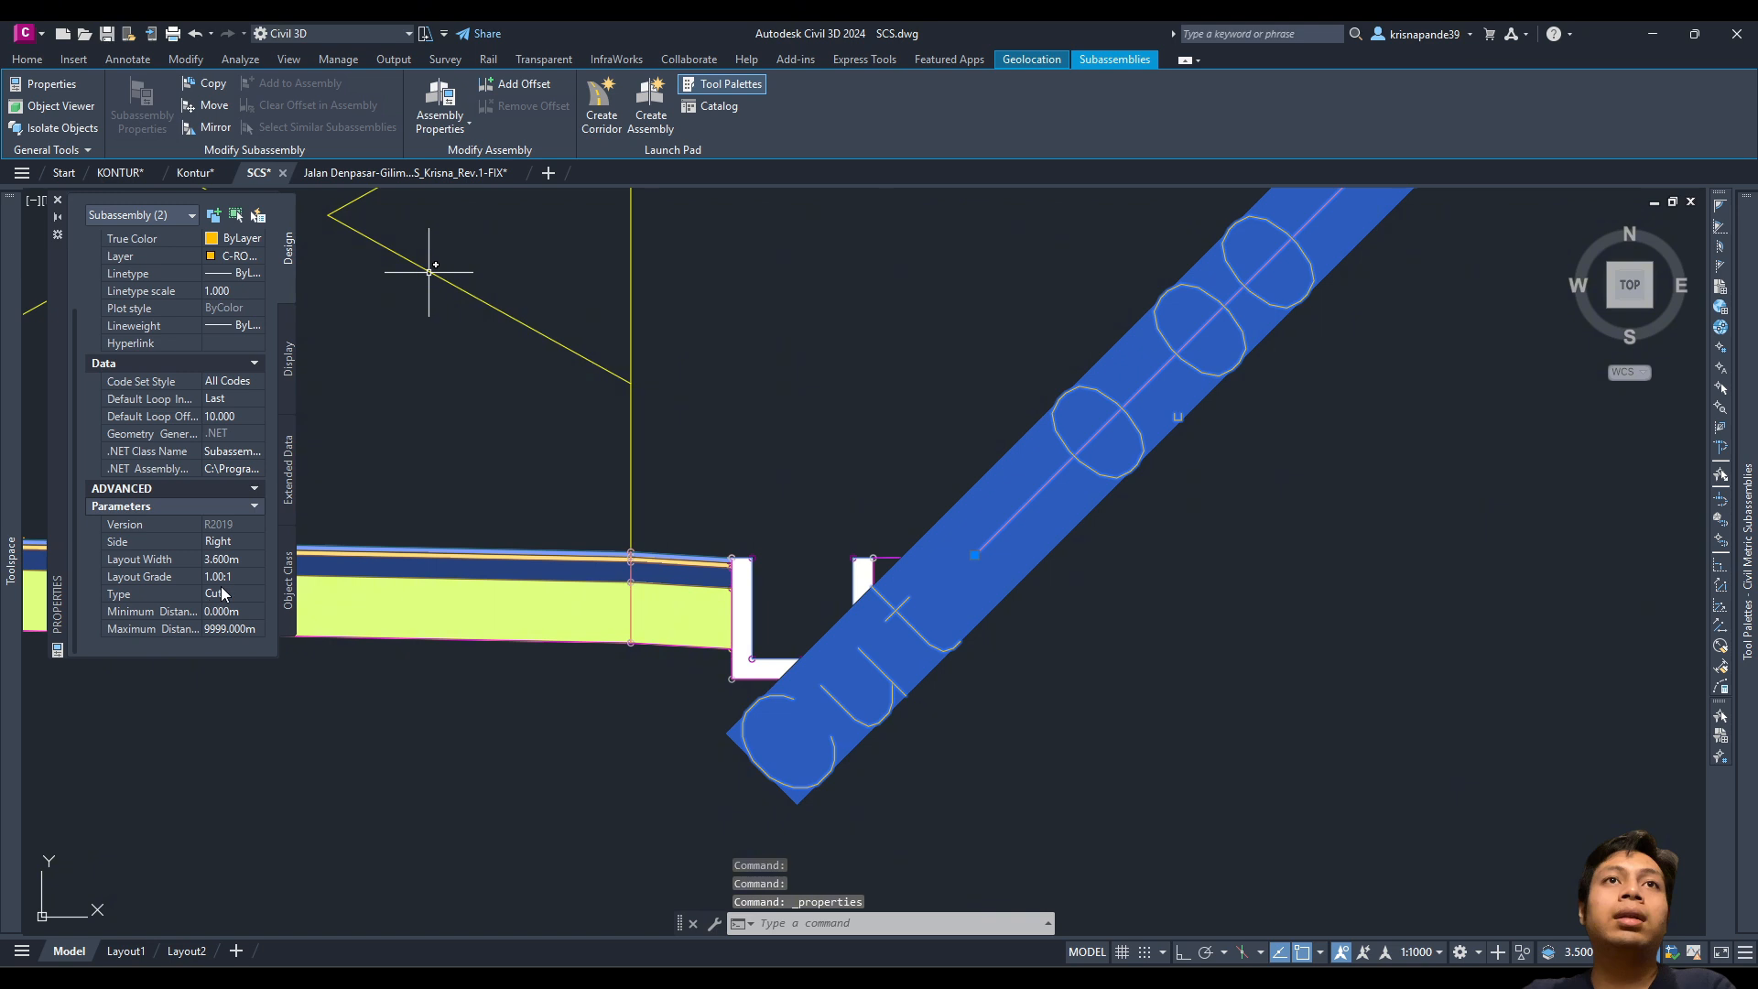
pyautogui.click(235, 592)
pyautogui.click(218, 627)
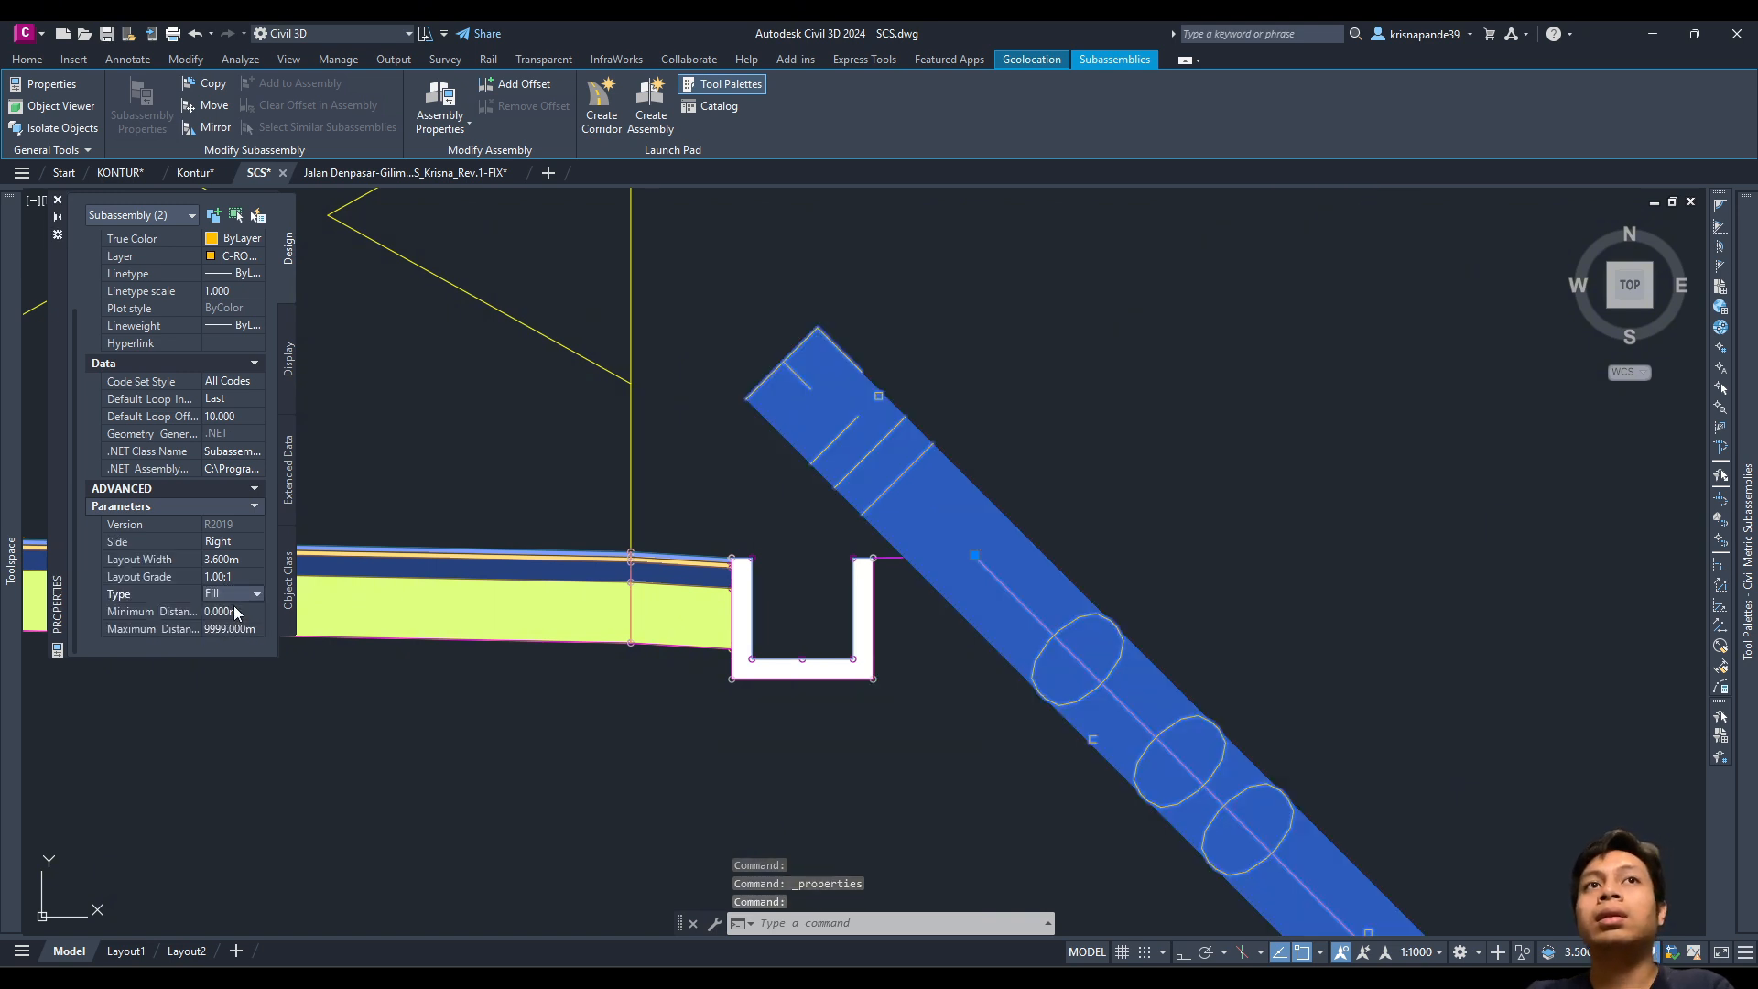
pyautogui.click(232, 594)
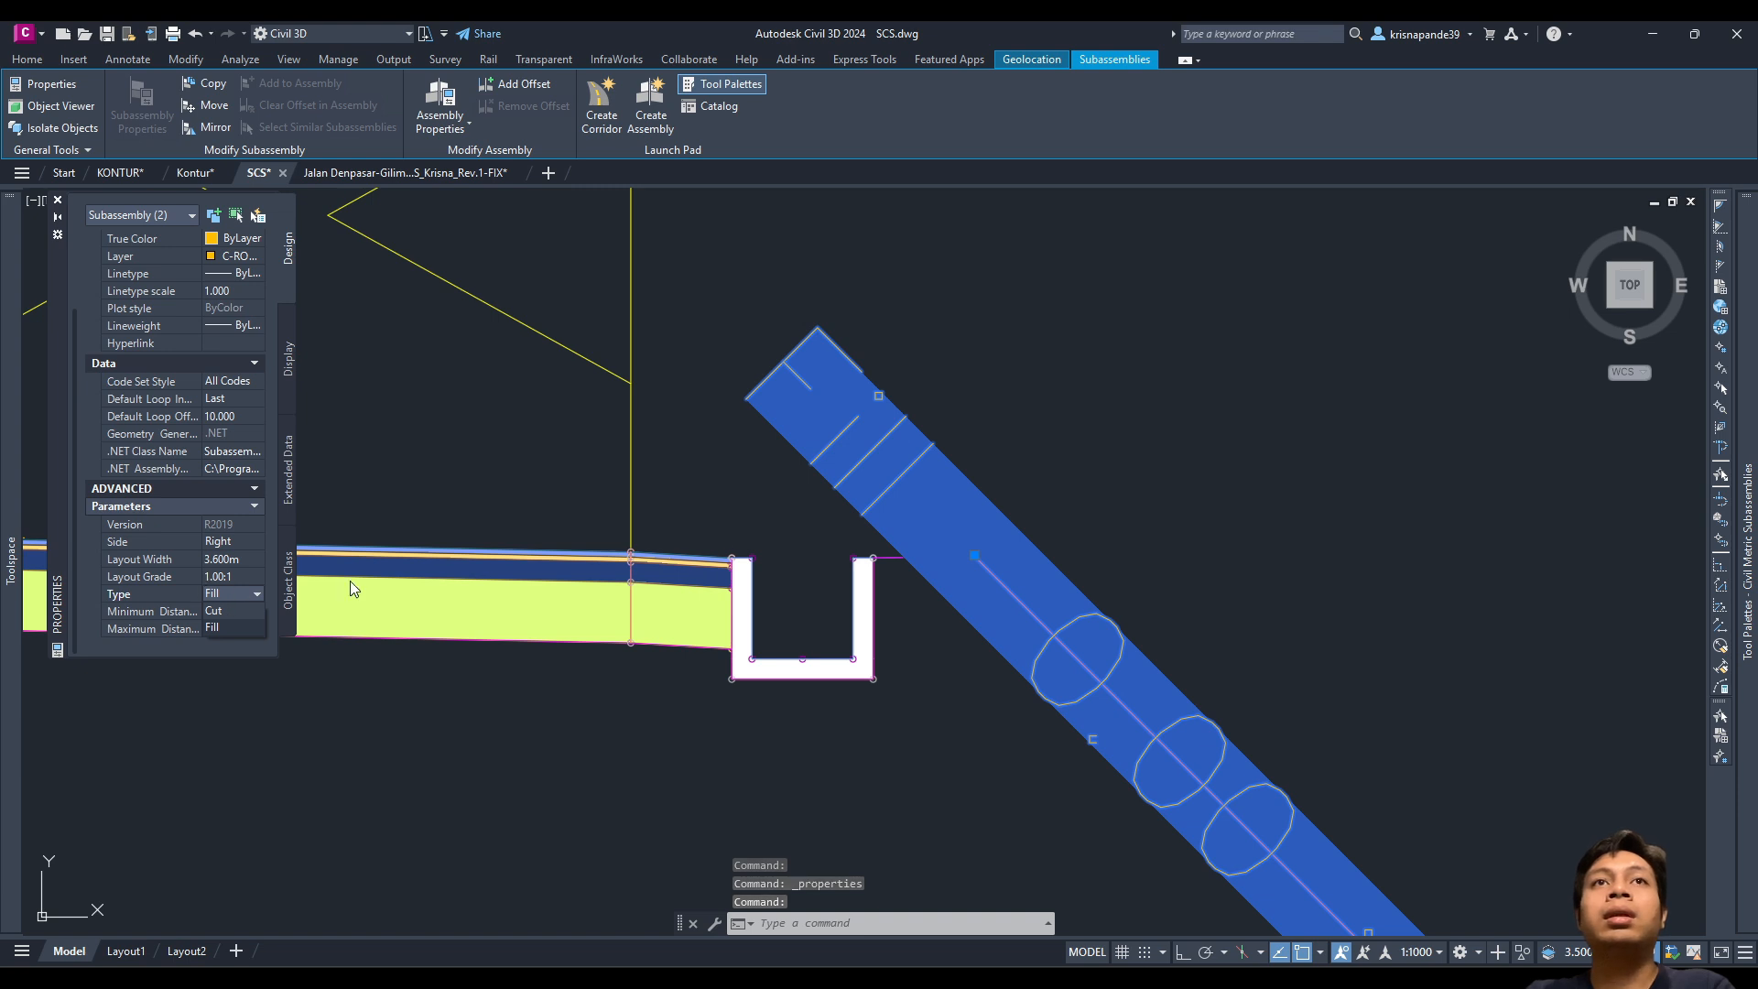
pyautogui.click(1751, 418)
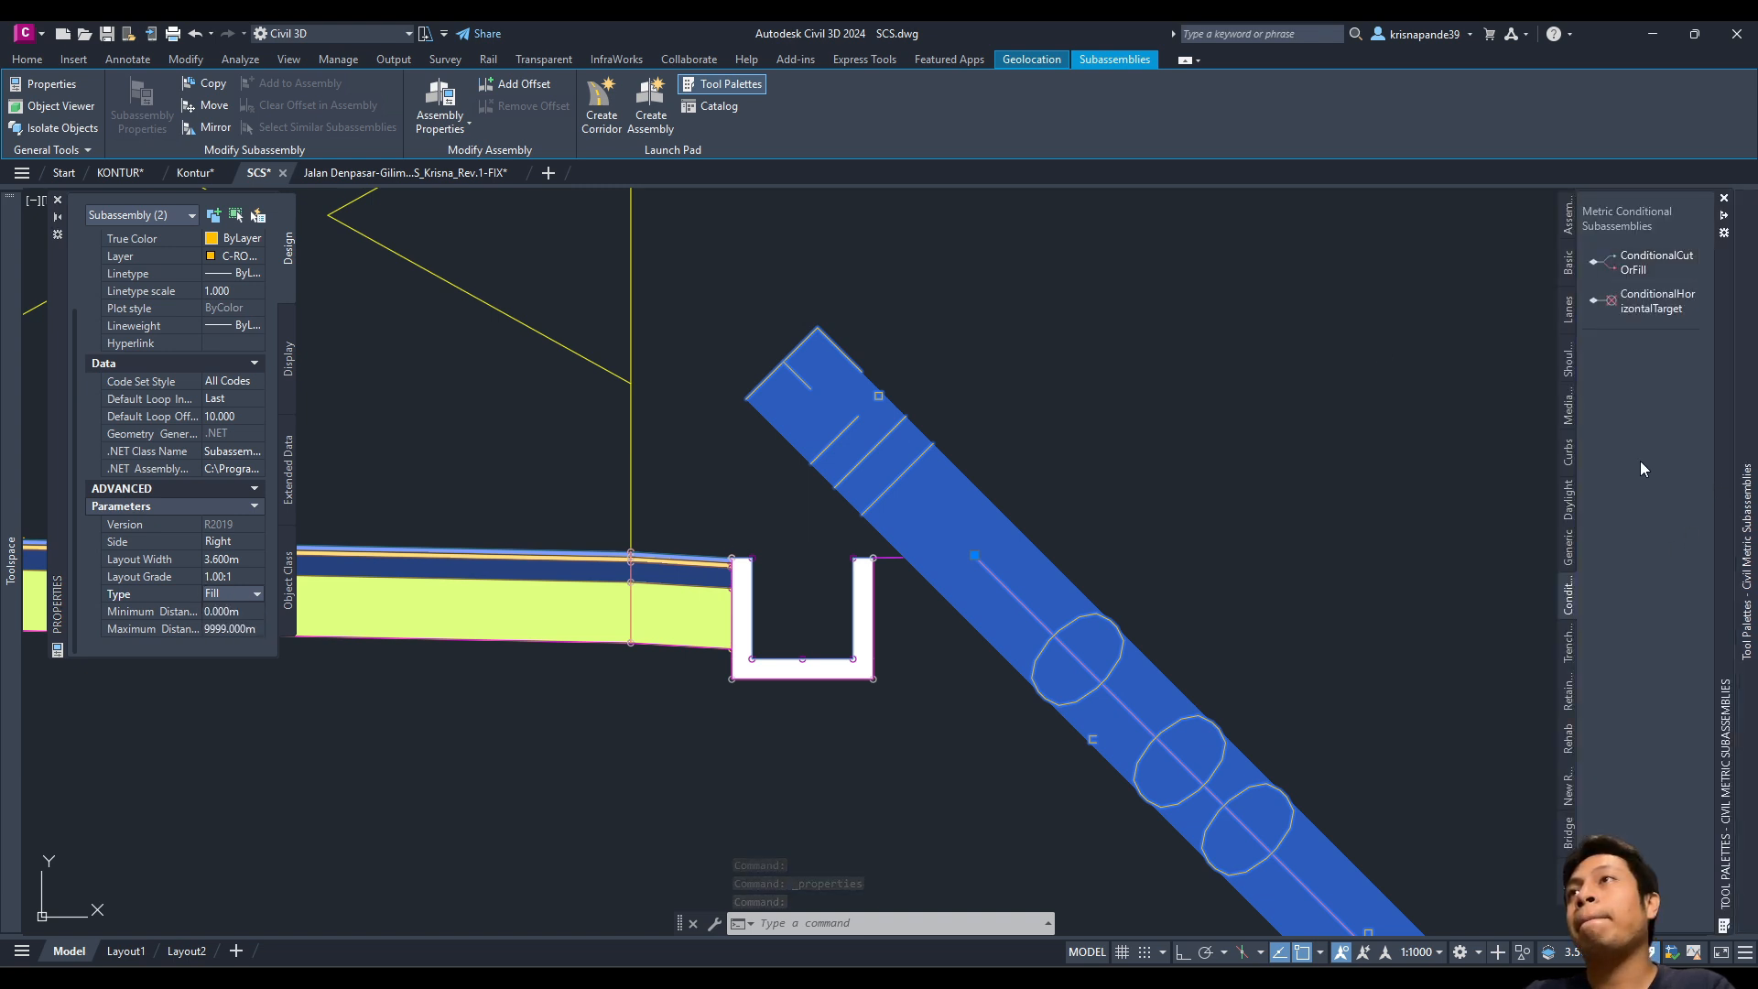
pyautogui.press('Escape')
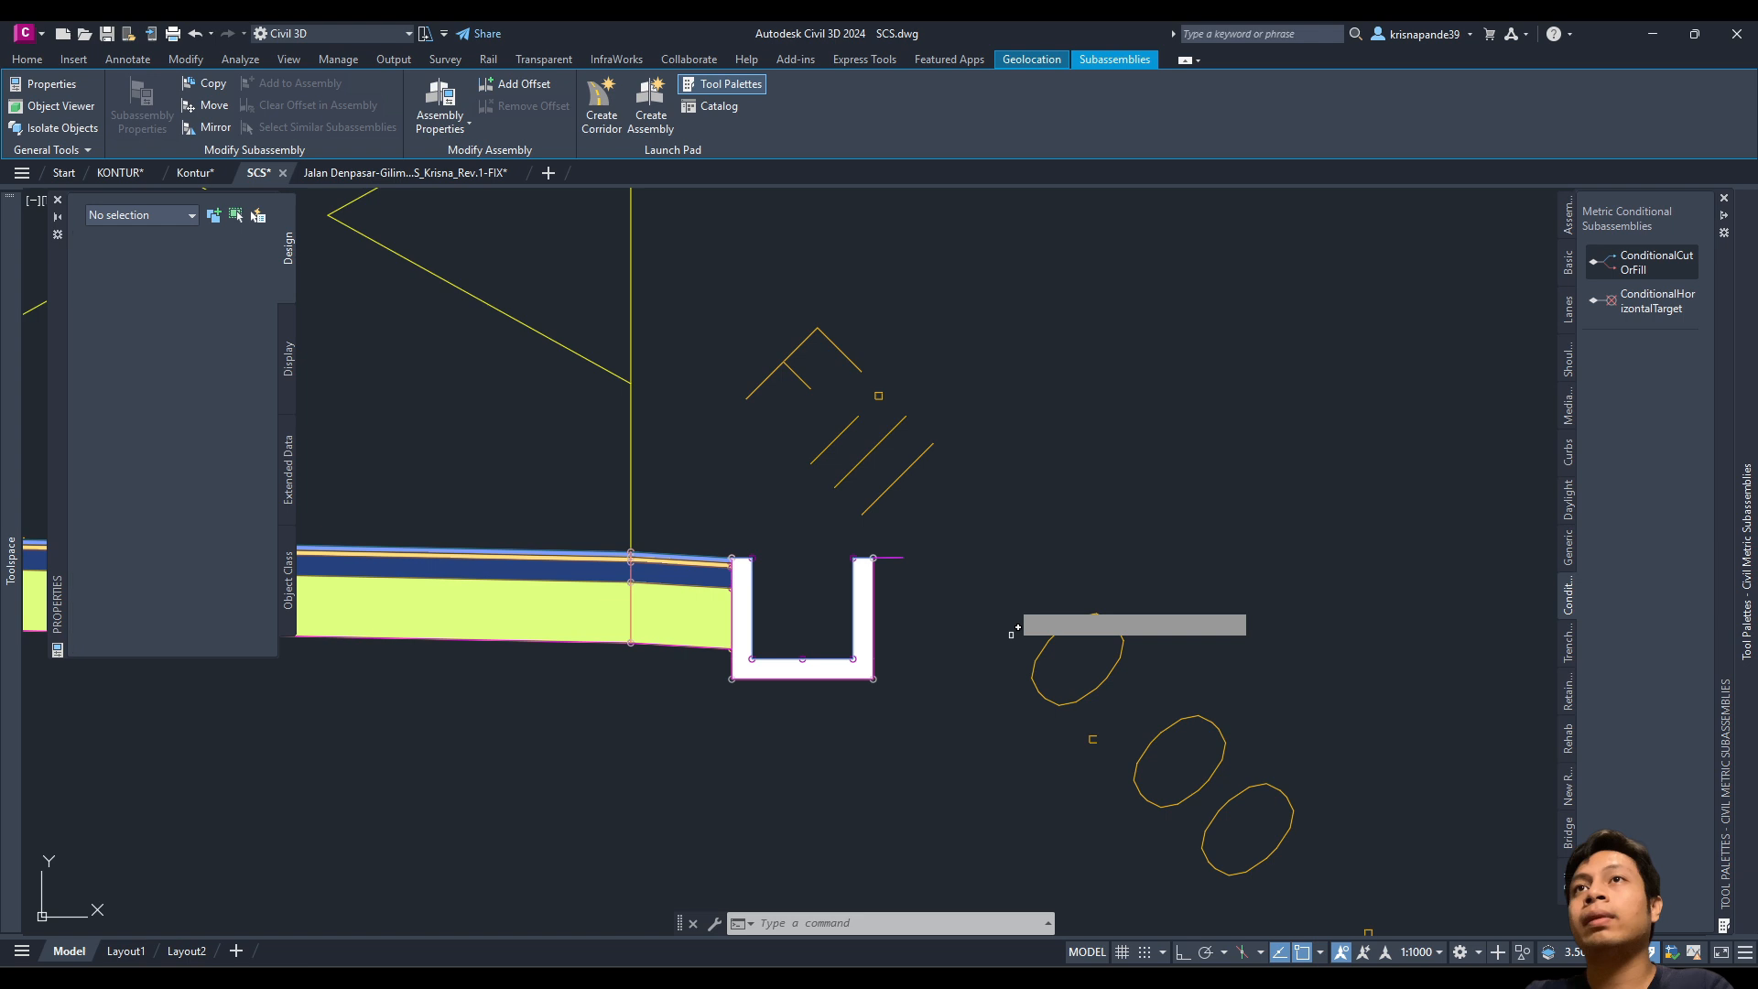
pyautogui.scroll(2, 1039, 474)
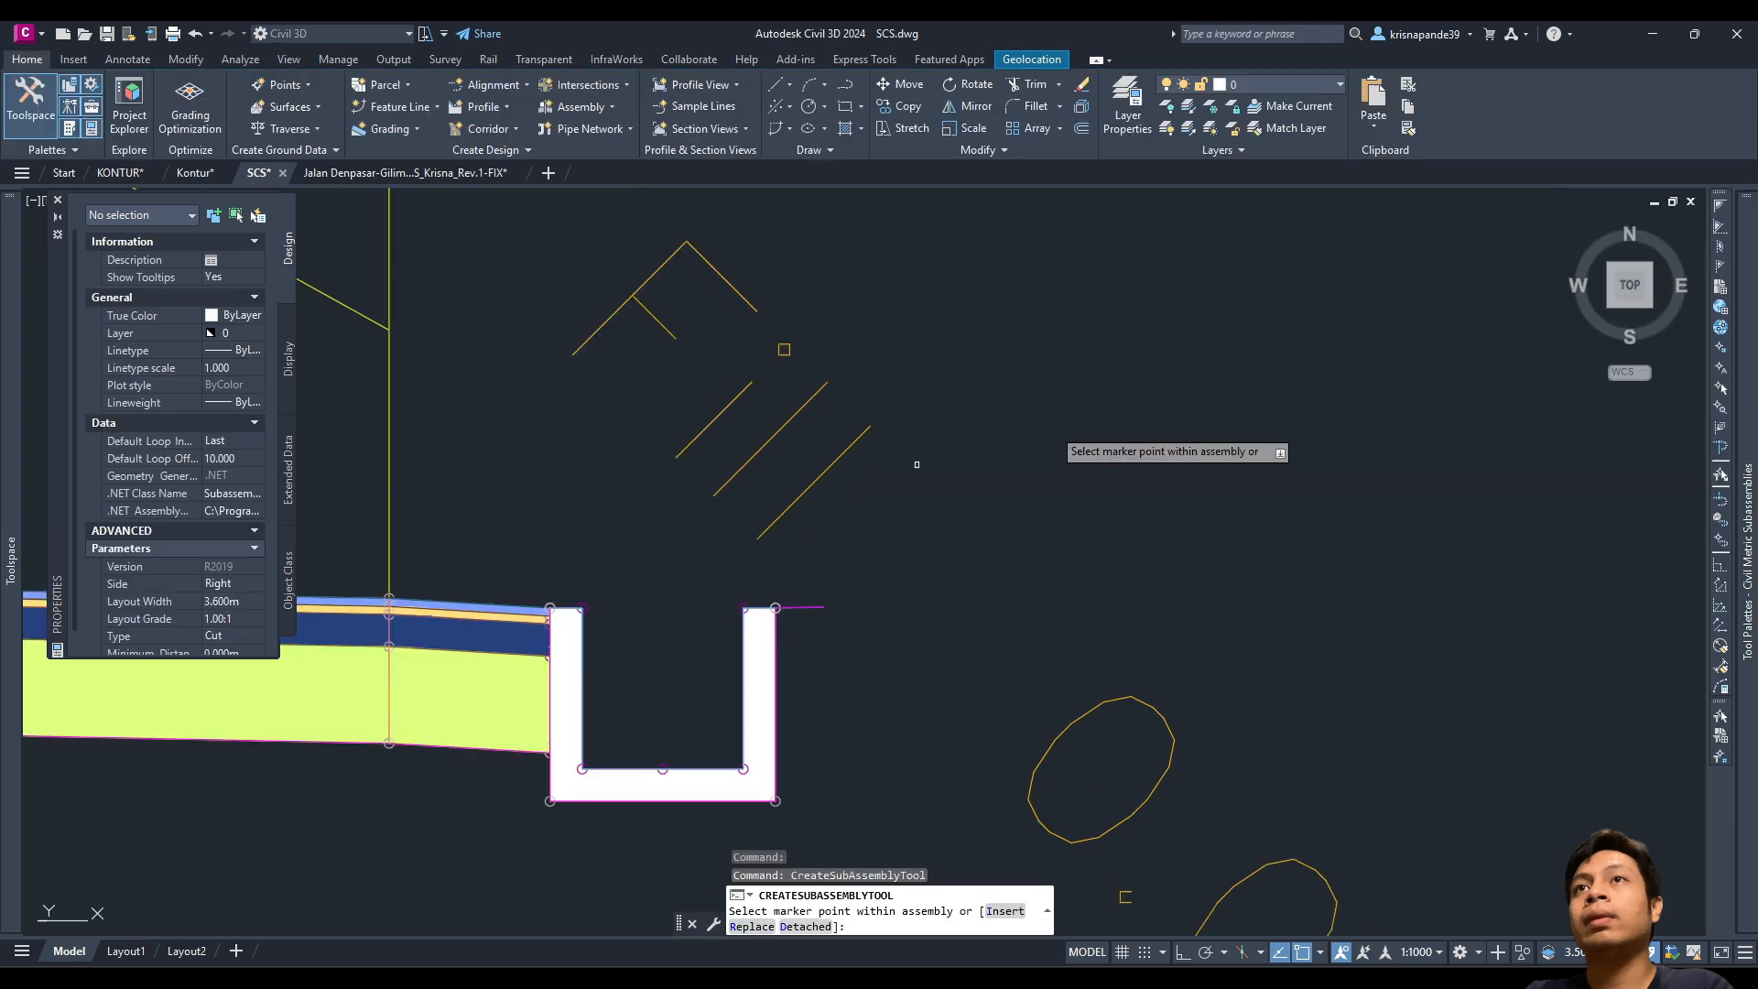
# Step: Attach a Cut ConditionalCutOrFill at the right link end beside the Fill one
pyautogui.click(930, 596)
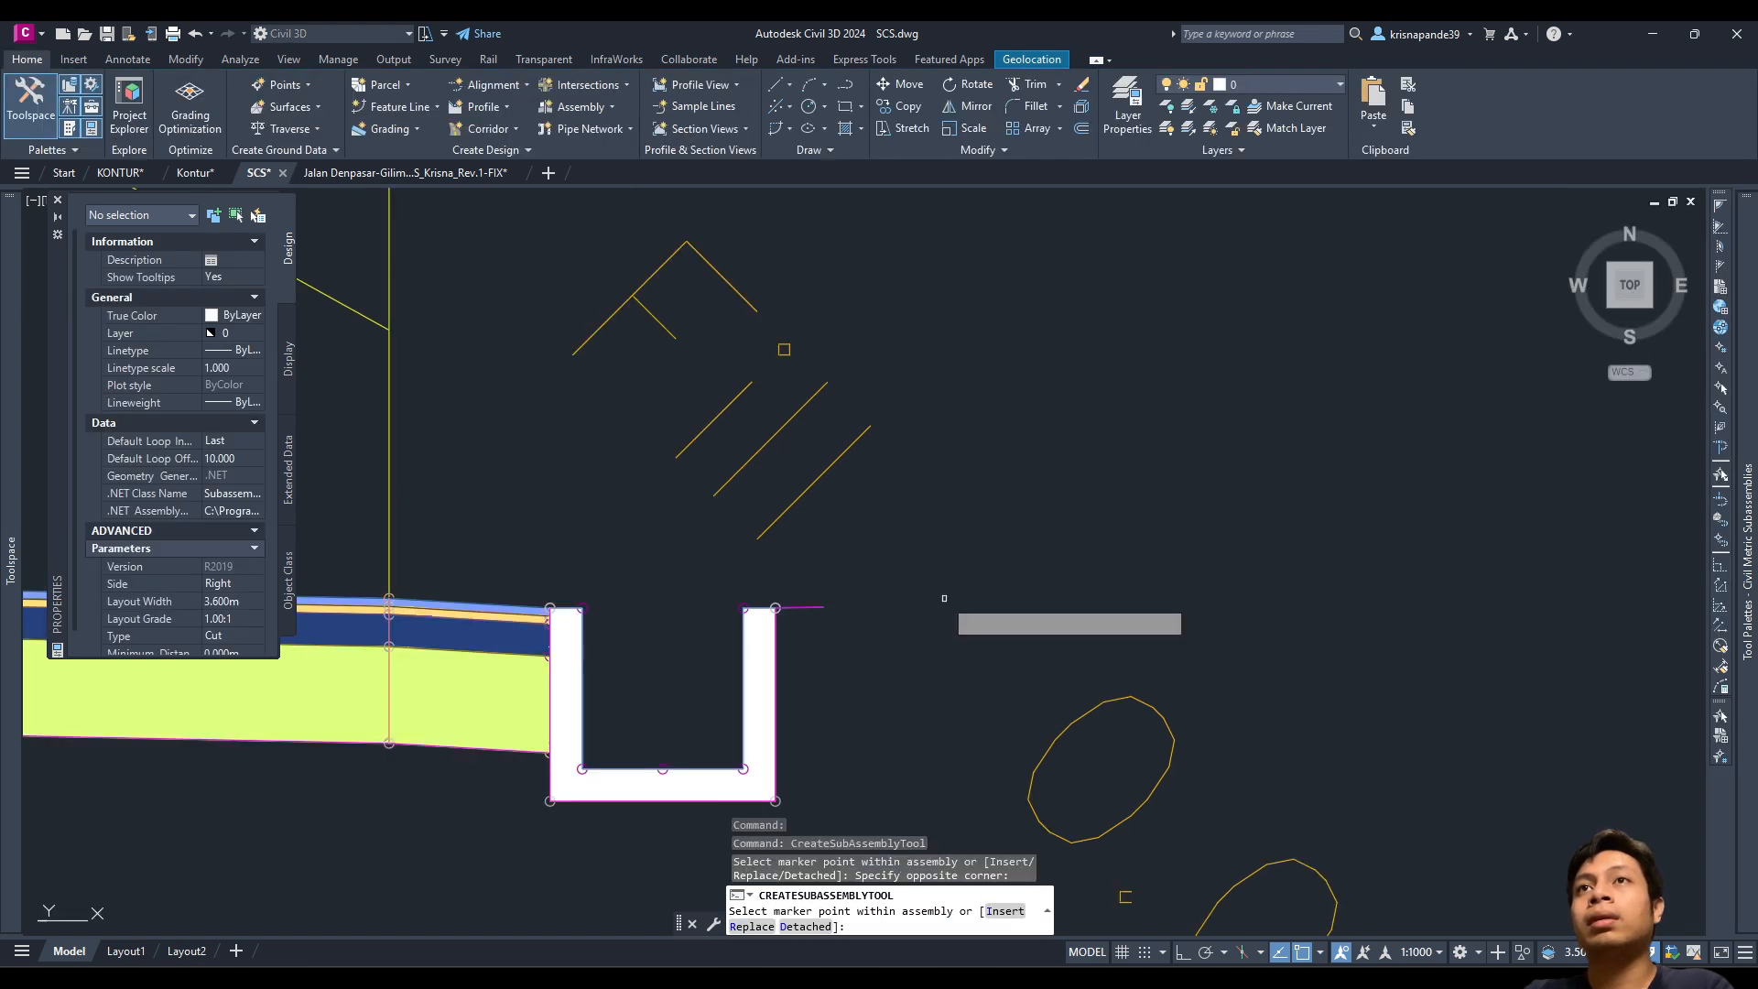
pyautogui.click(933, 592)
pyautogui.click(934, 589)
pyautogui.click(941, 586)
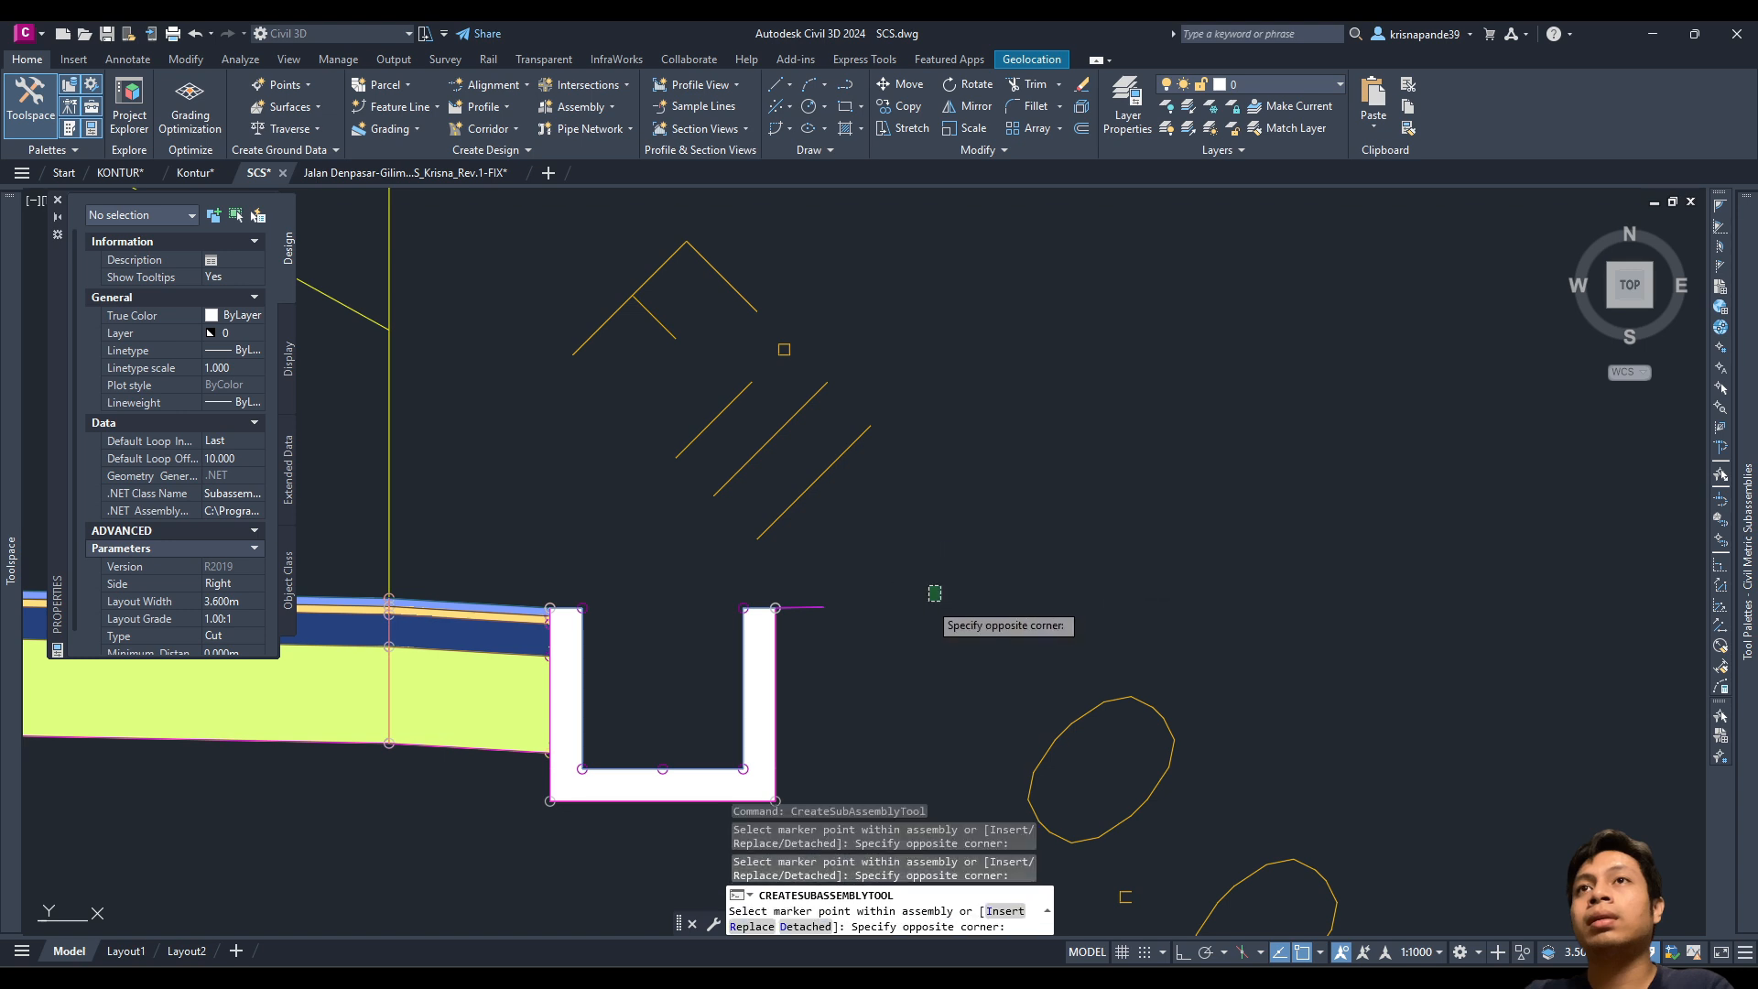
pyautogui.click(923, 602)
pyautogui.scroll(-3, 907, 599)
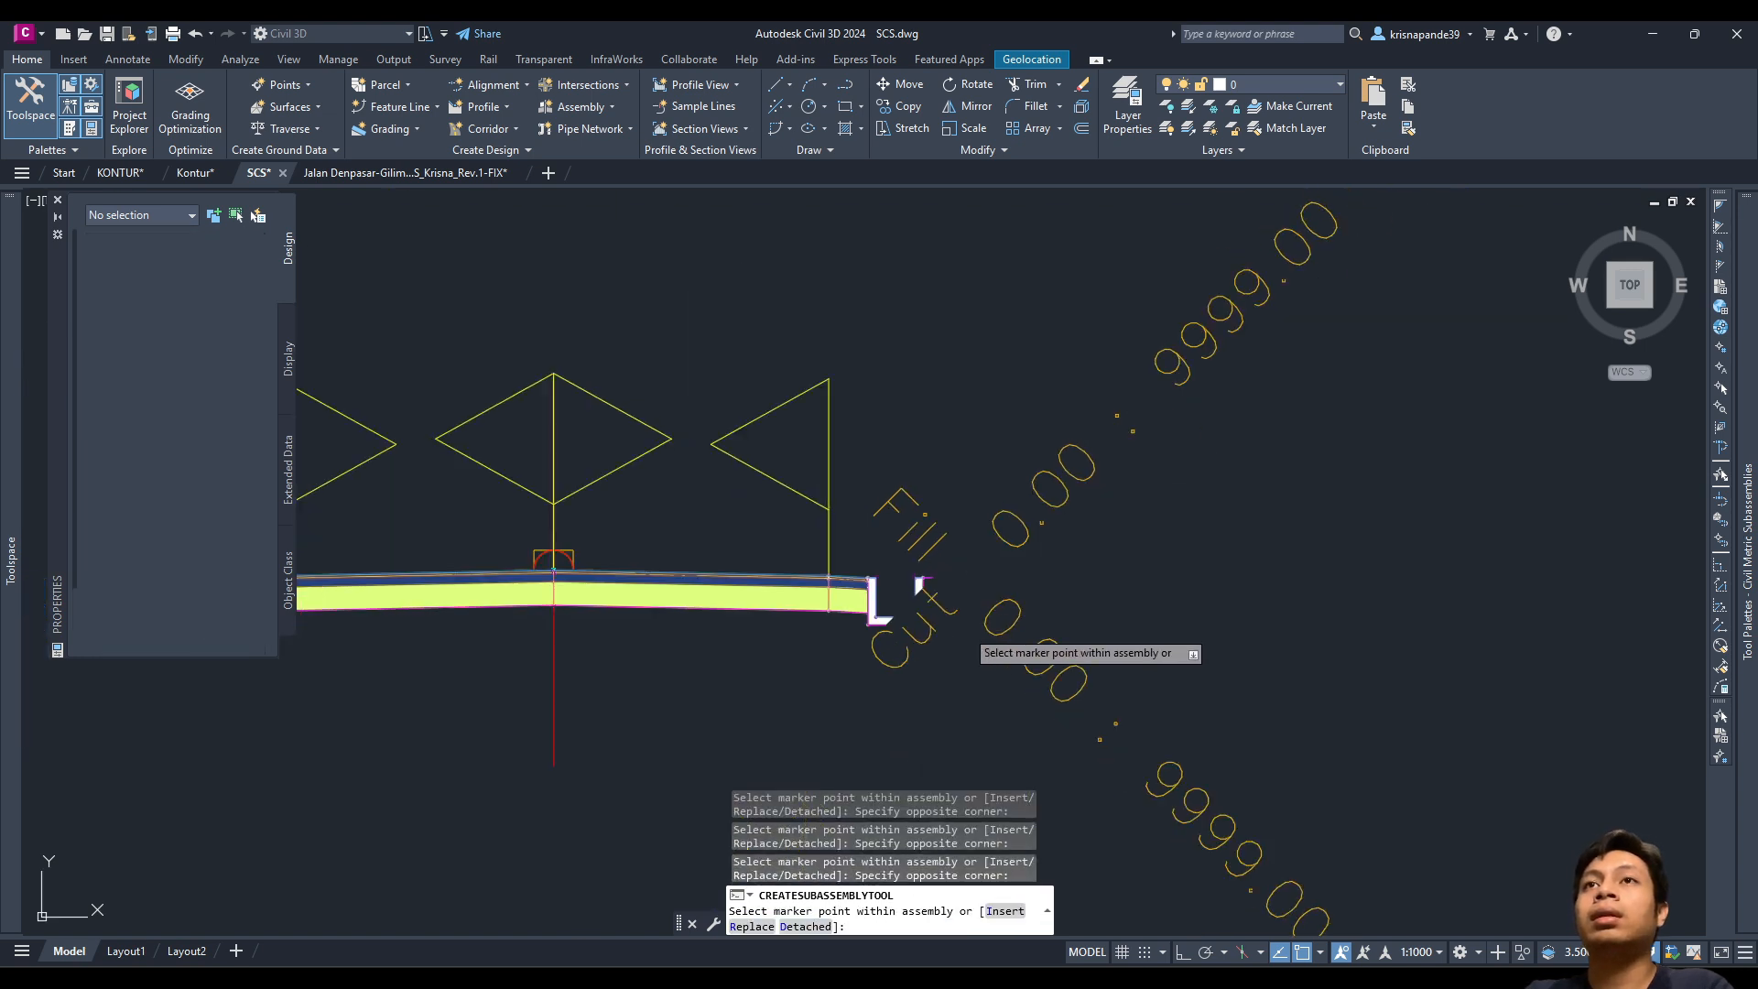
pyautogui.press('Escape')
pyautogui.scroll(-2, 966, 628)
# Step: Pick ConditionalCutOrFill again for the left ditch and change its Side to Left
pyautogui.moveTo(801, 674); pyautogui.dragTo(1110, 658, button='middle')
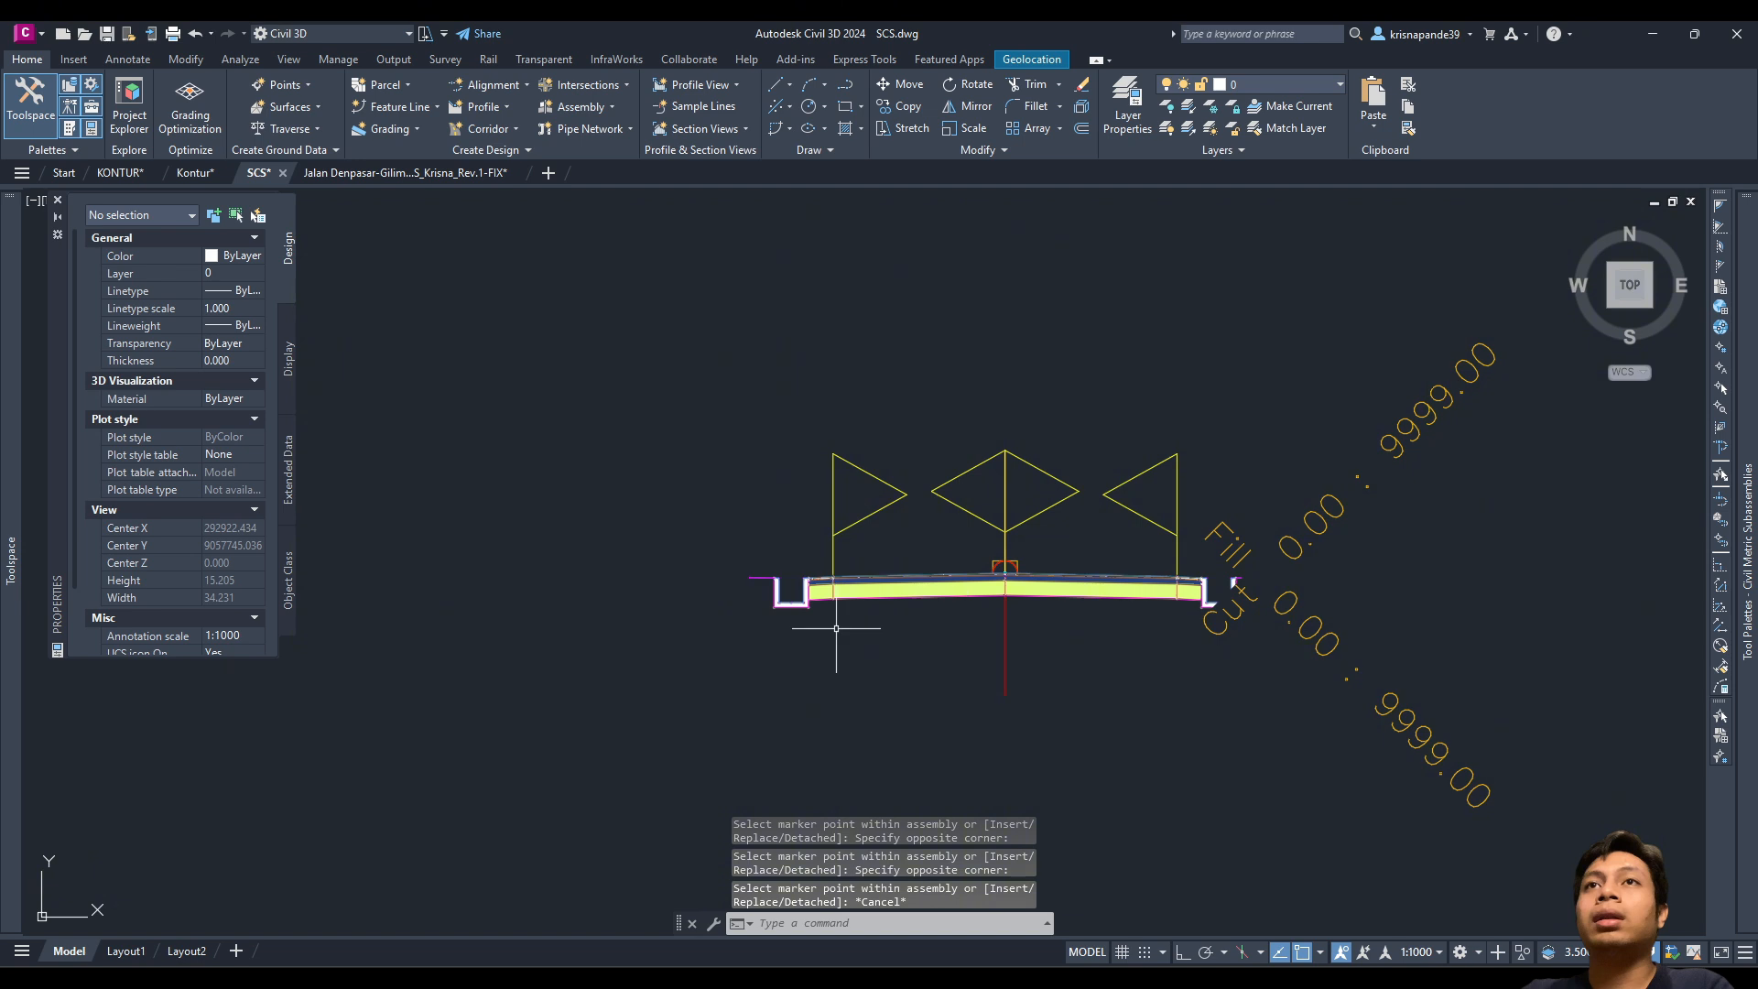
pyautogui.scroll(6, 718, 588)
pyautogui.moveTo(1745, 549)
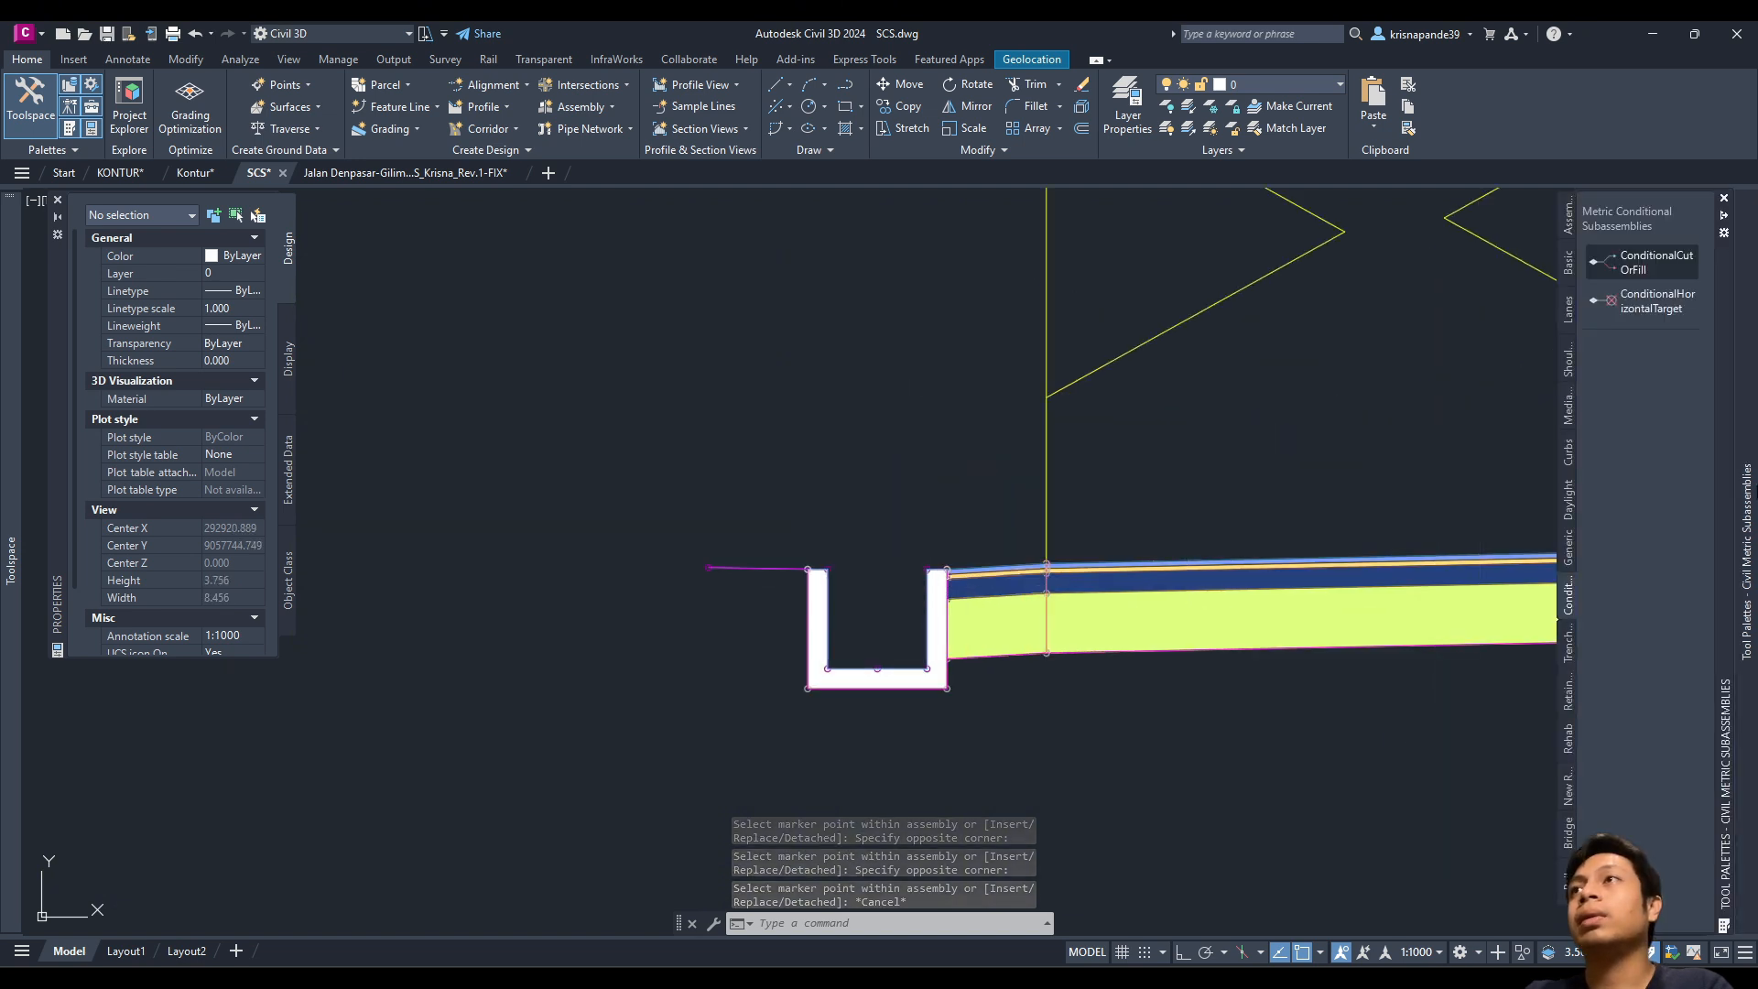
pyautogui.click(1635, 266)
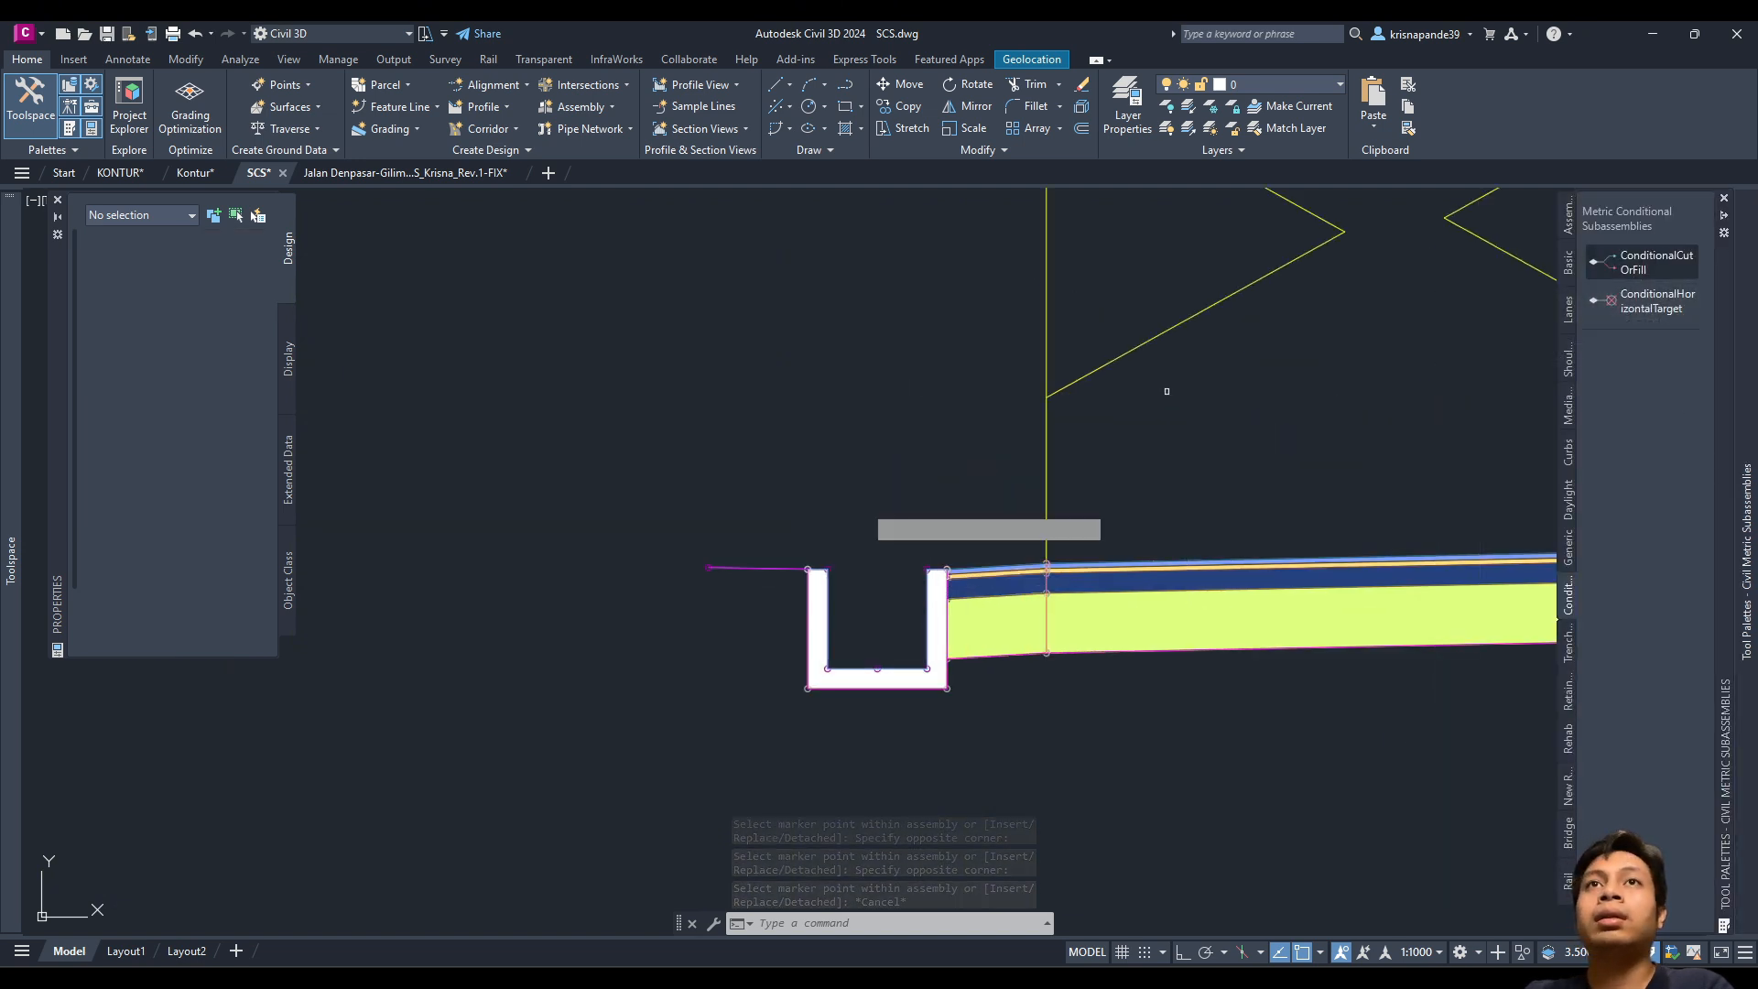
pyautogui.scroll(2, 541, 623)
pyautogui.scroll(4, 696, 545)
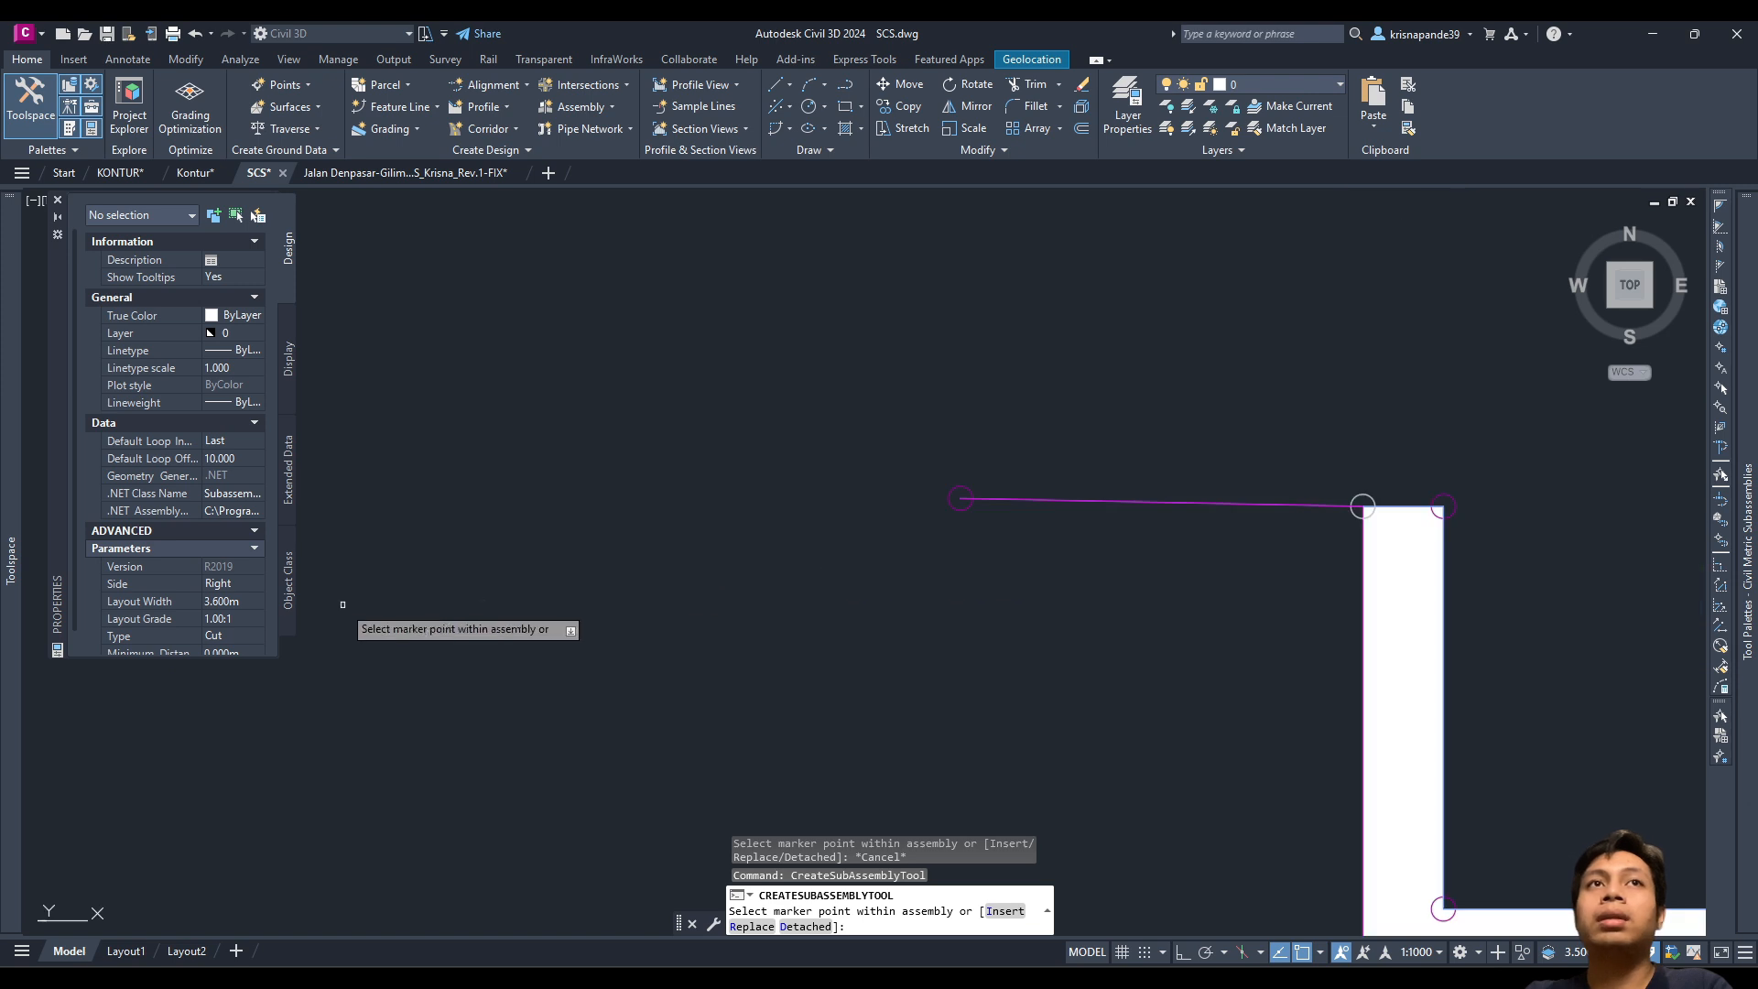
pyautogui.click(219, 585)
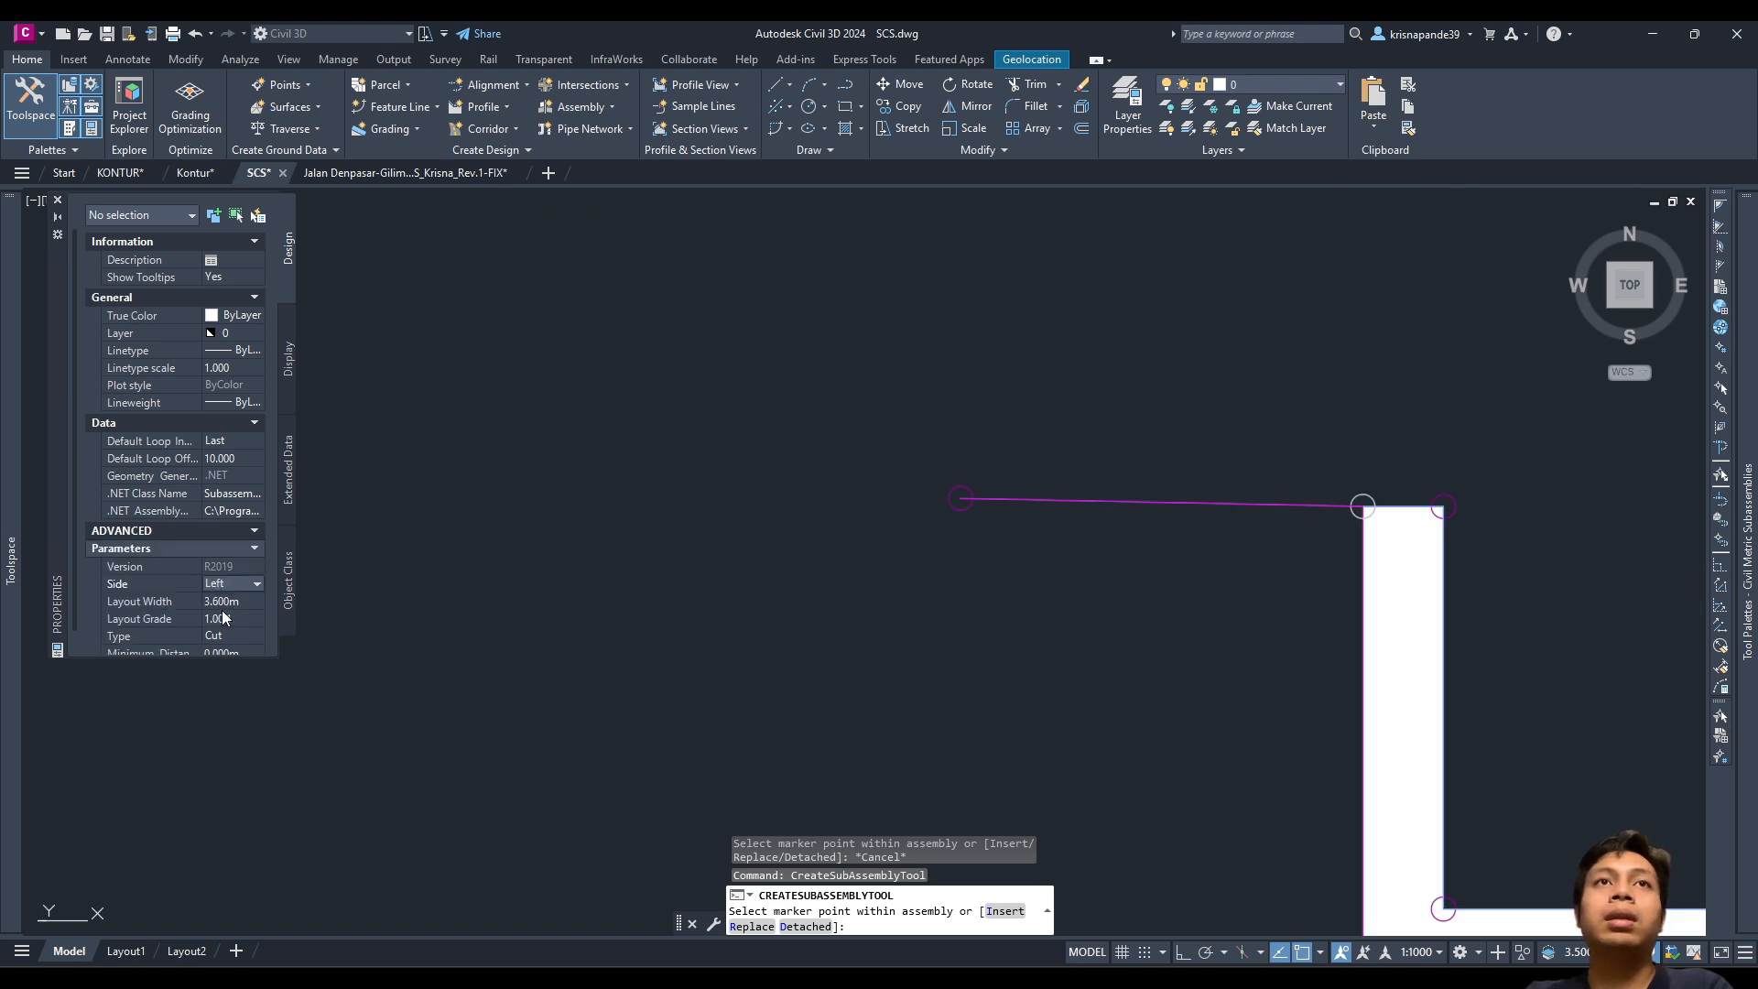
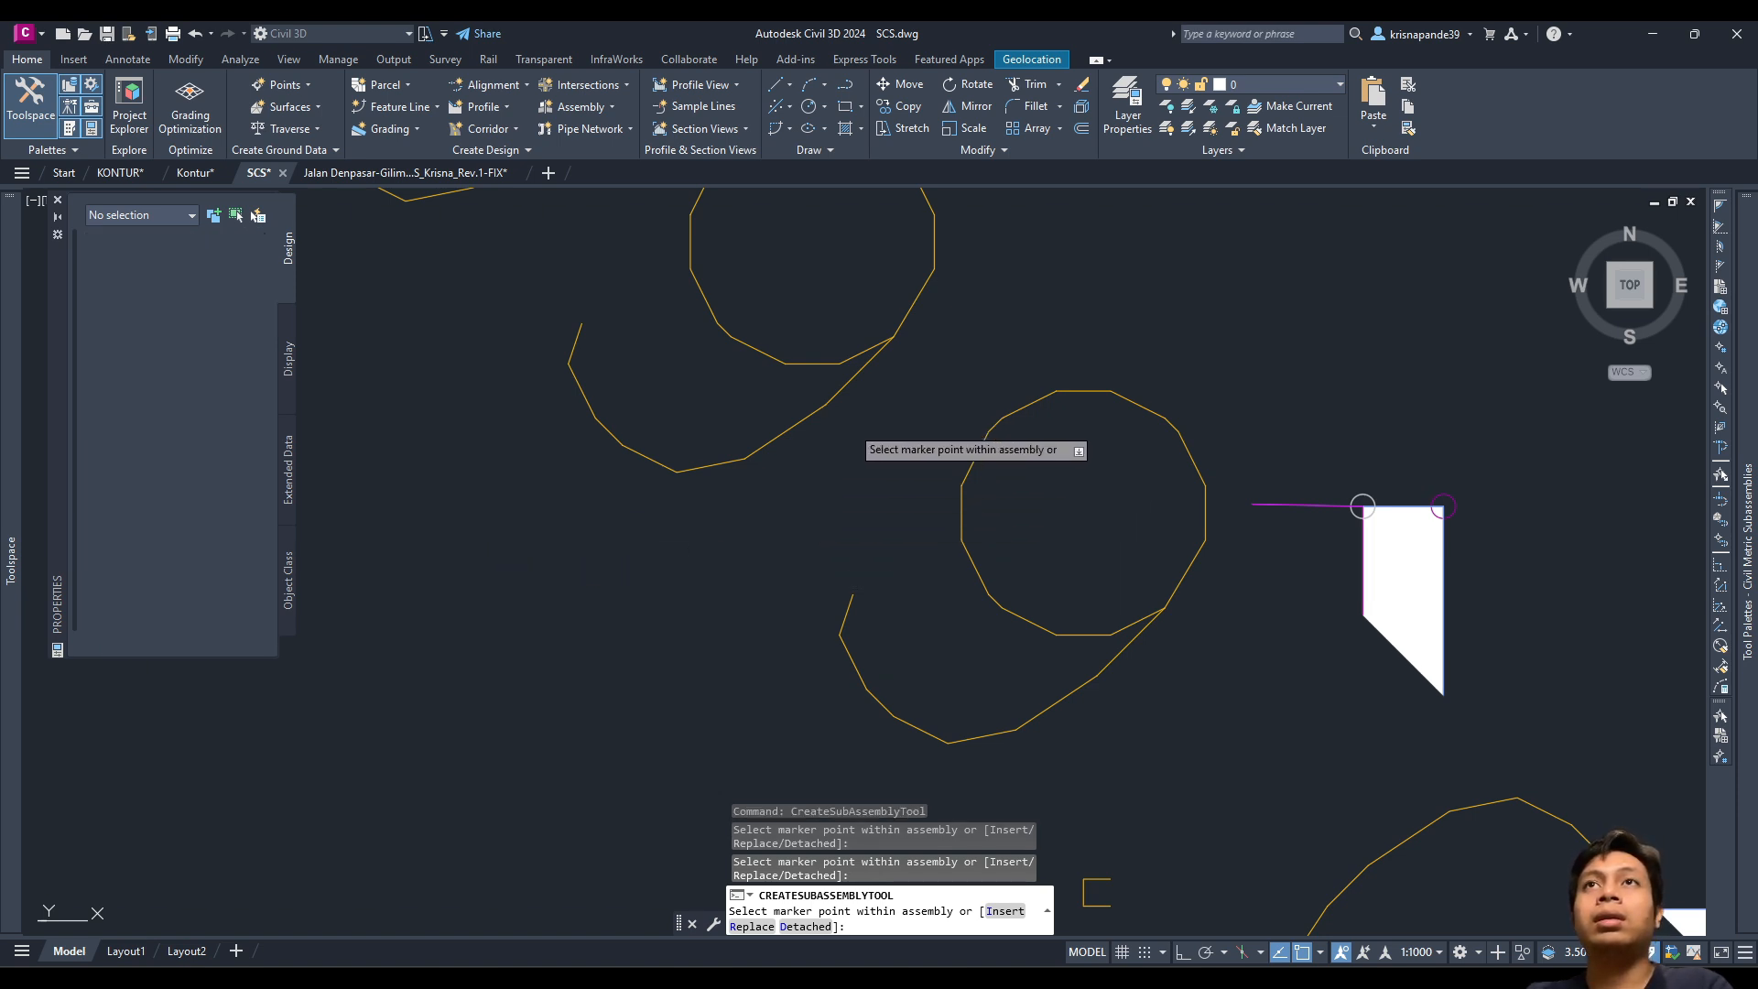
# Step: Window-select both conditional subassemblies, switch their Type from Cut to Fill, then deselect
pyautogui.press('Escape')
pyautogui.click(833, 331)
pyautogui.click(743, 504)
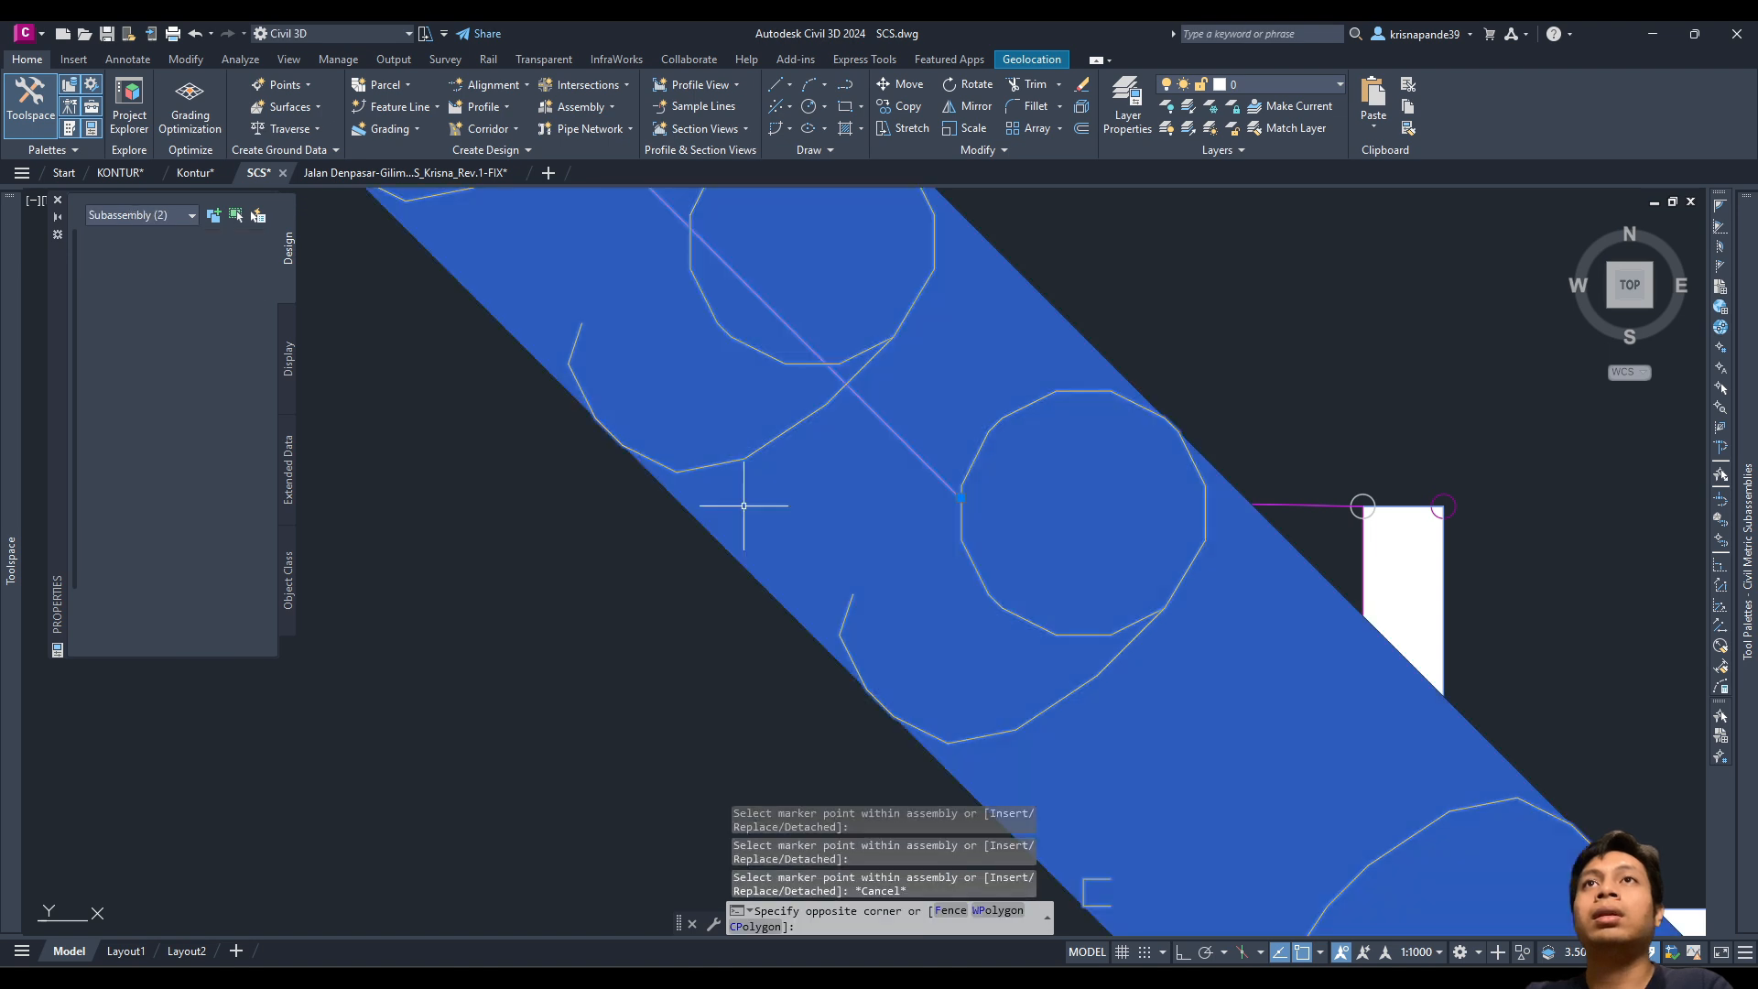
pyautogui.scroll(-3, 188, 591)
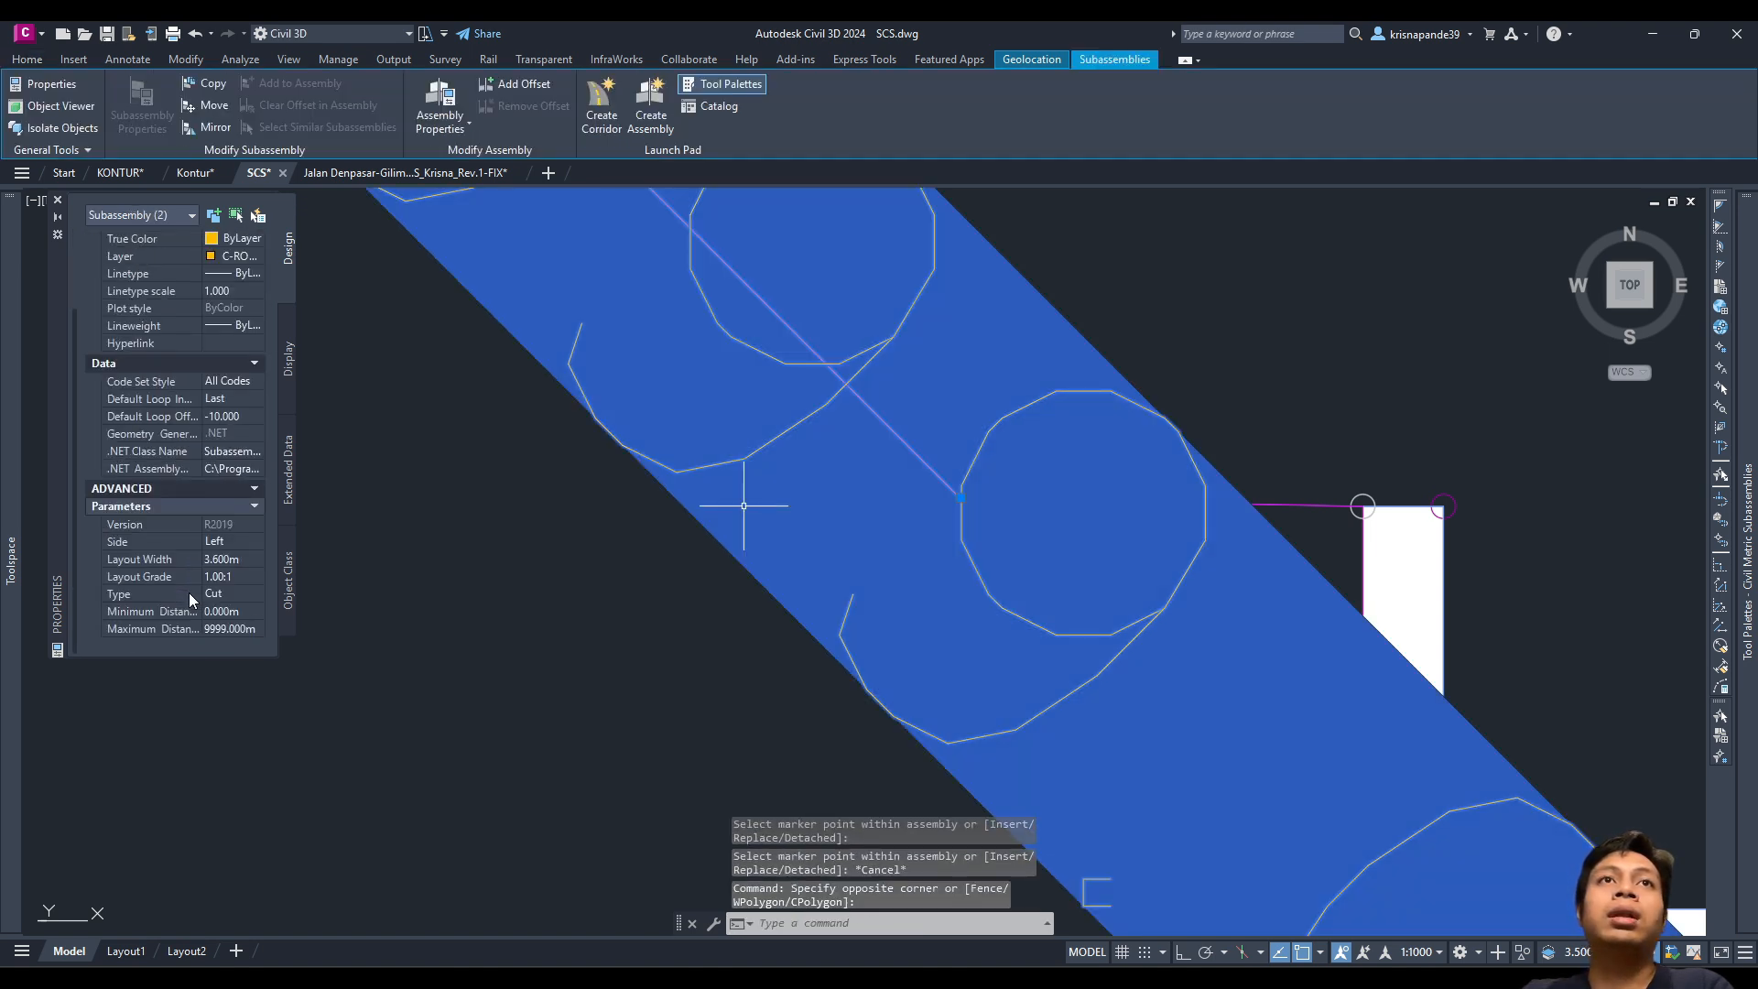
pyautogui.click(240, 594)
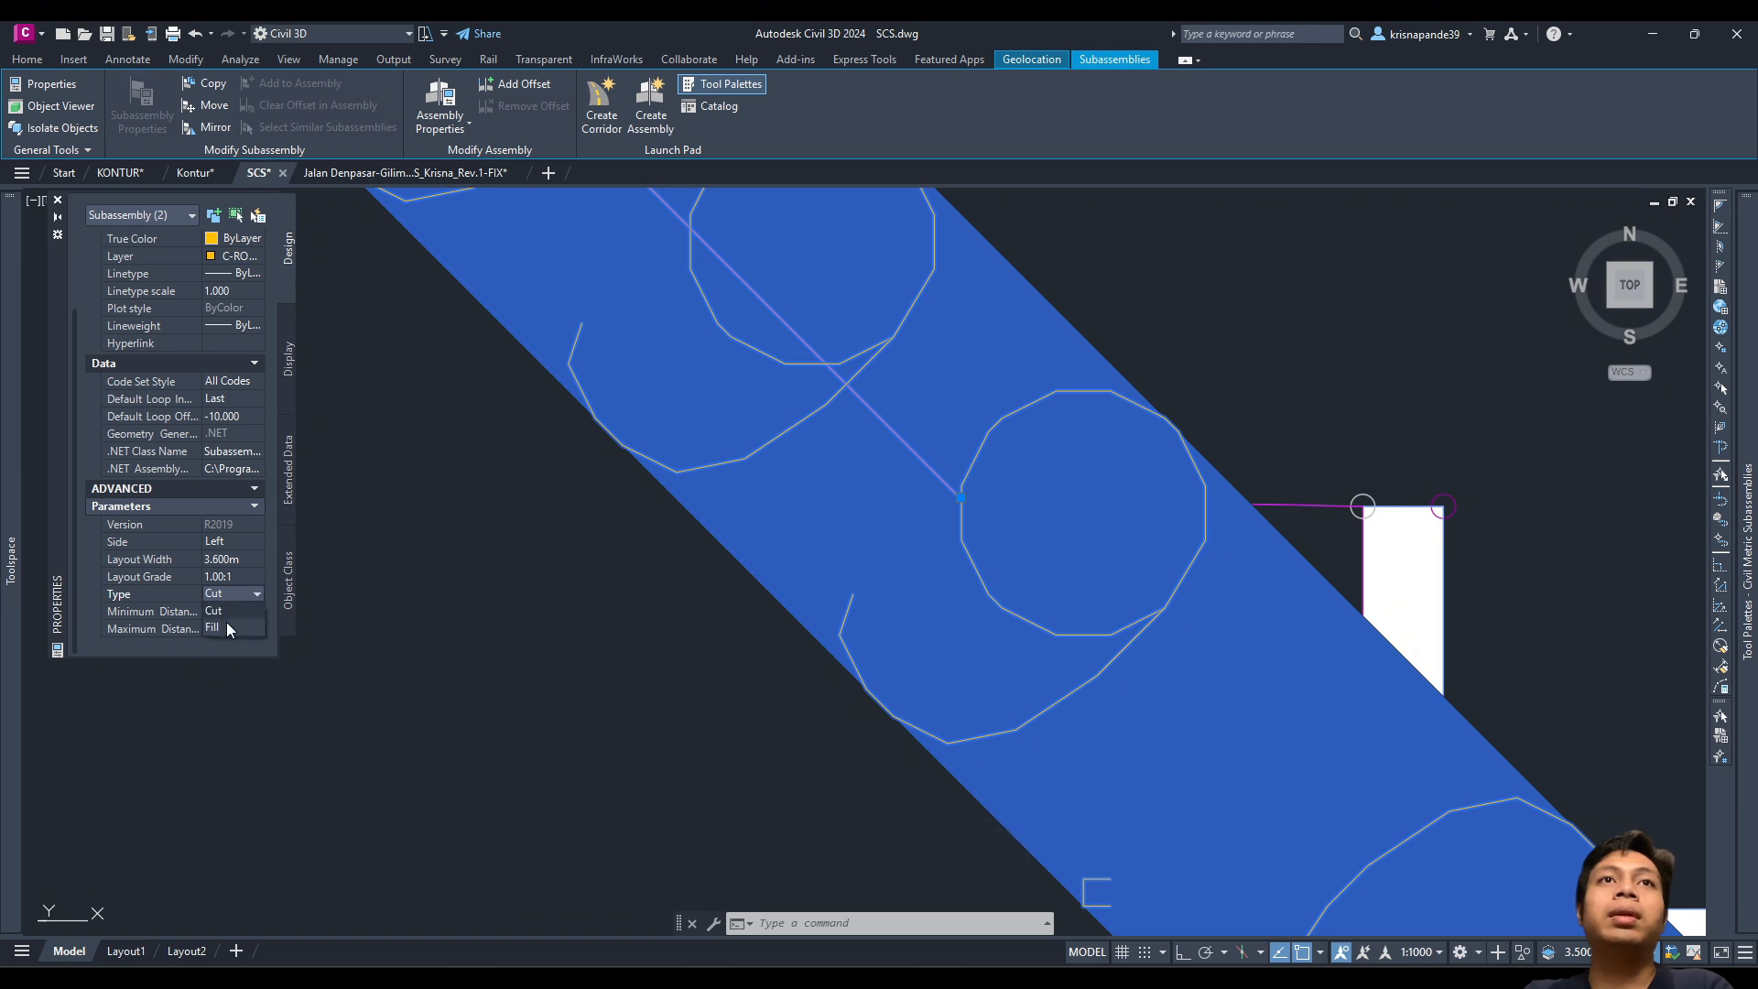
pyautogui.click(220, 629)
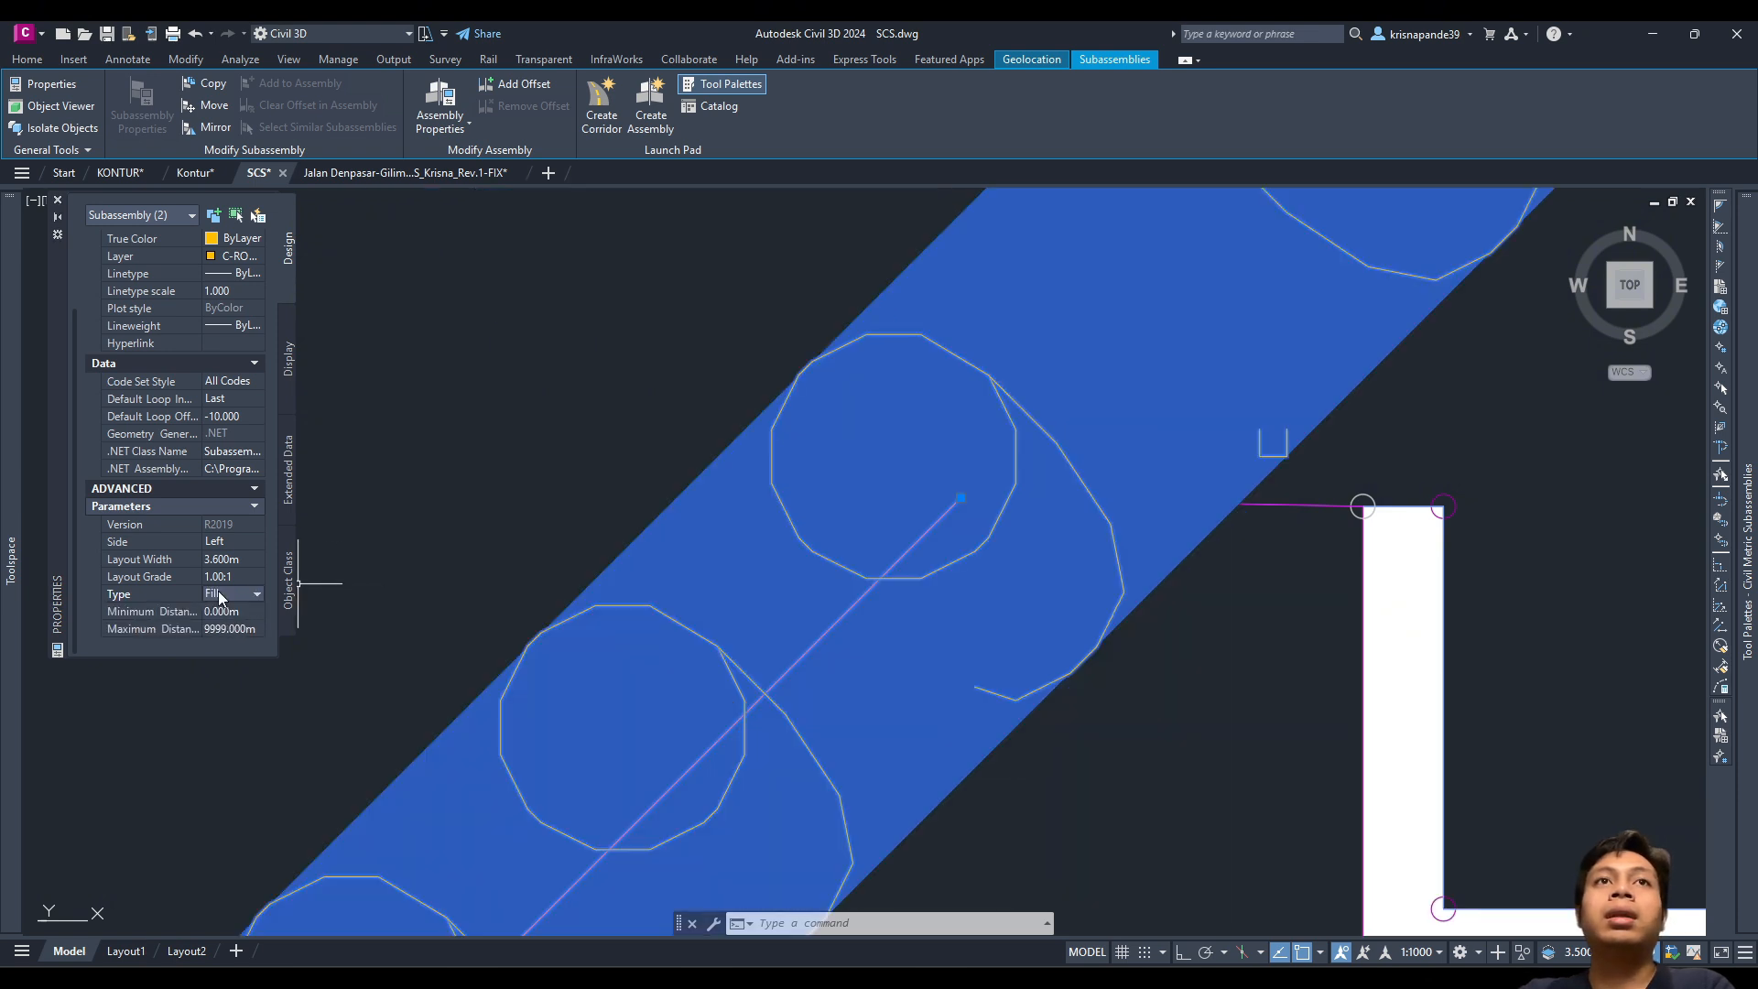
pyautogui.scroll(-2, 587, 613)
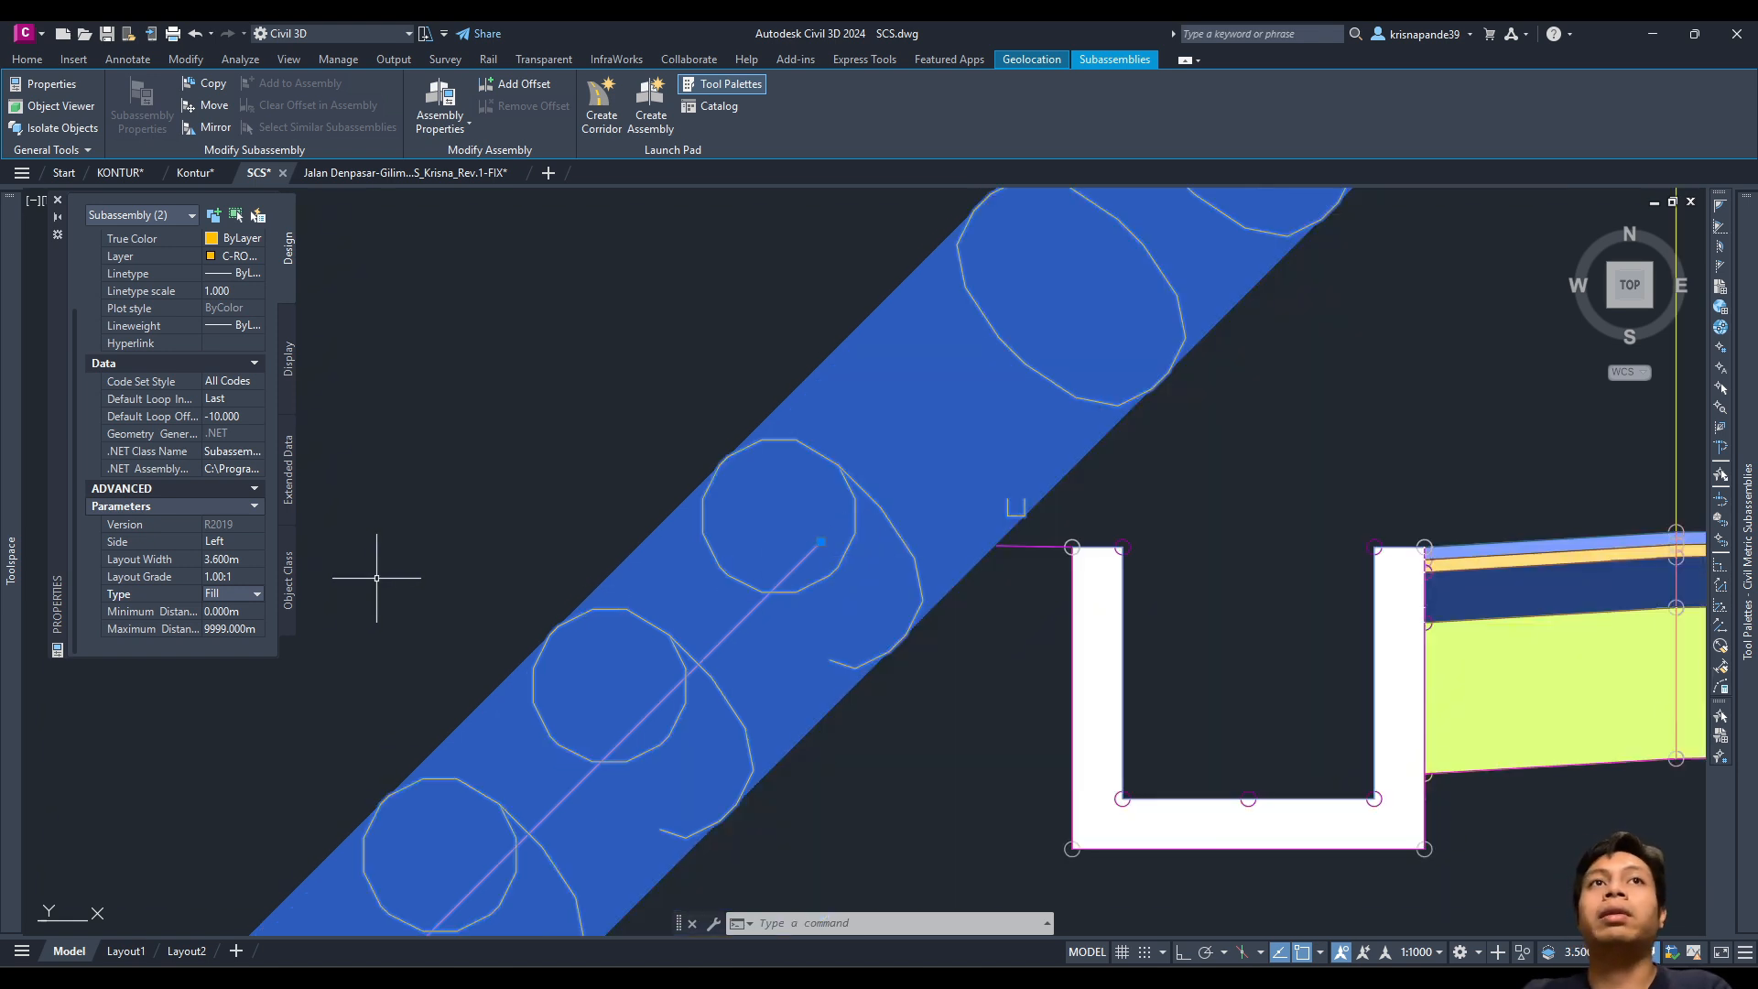
pyautogui.moveTo(1754, 563)
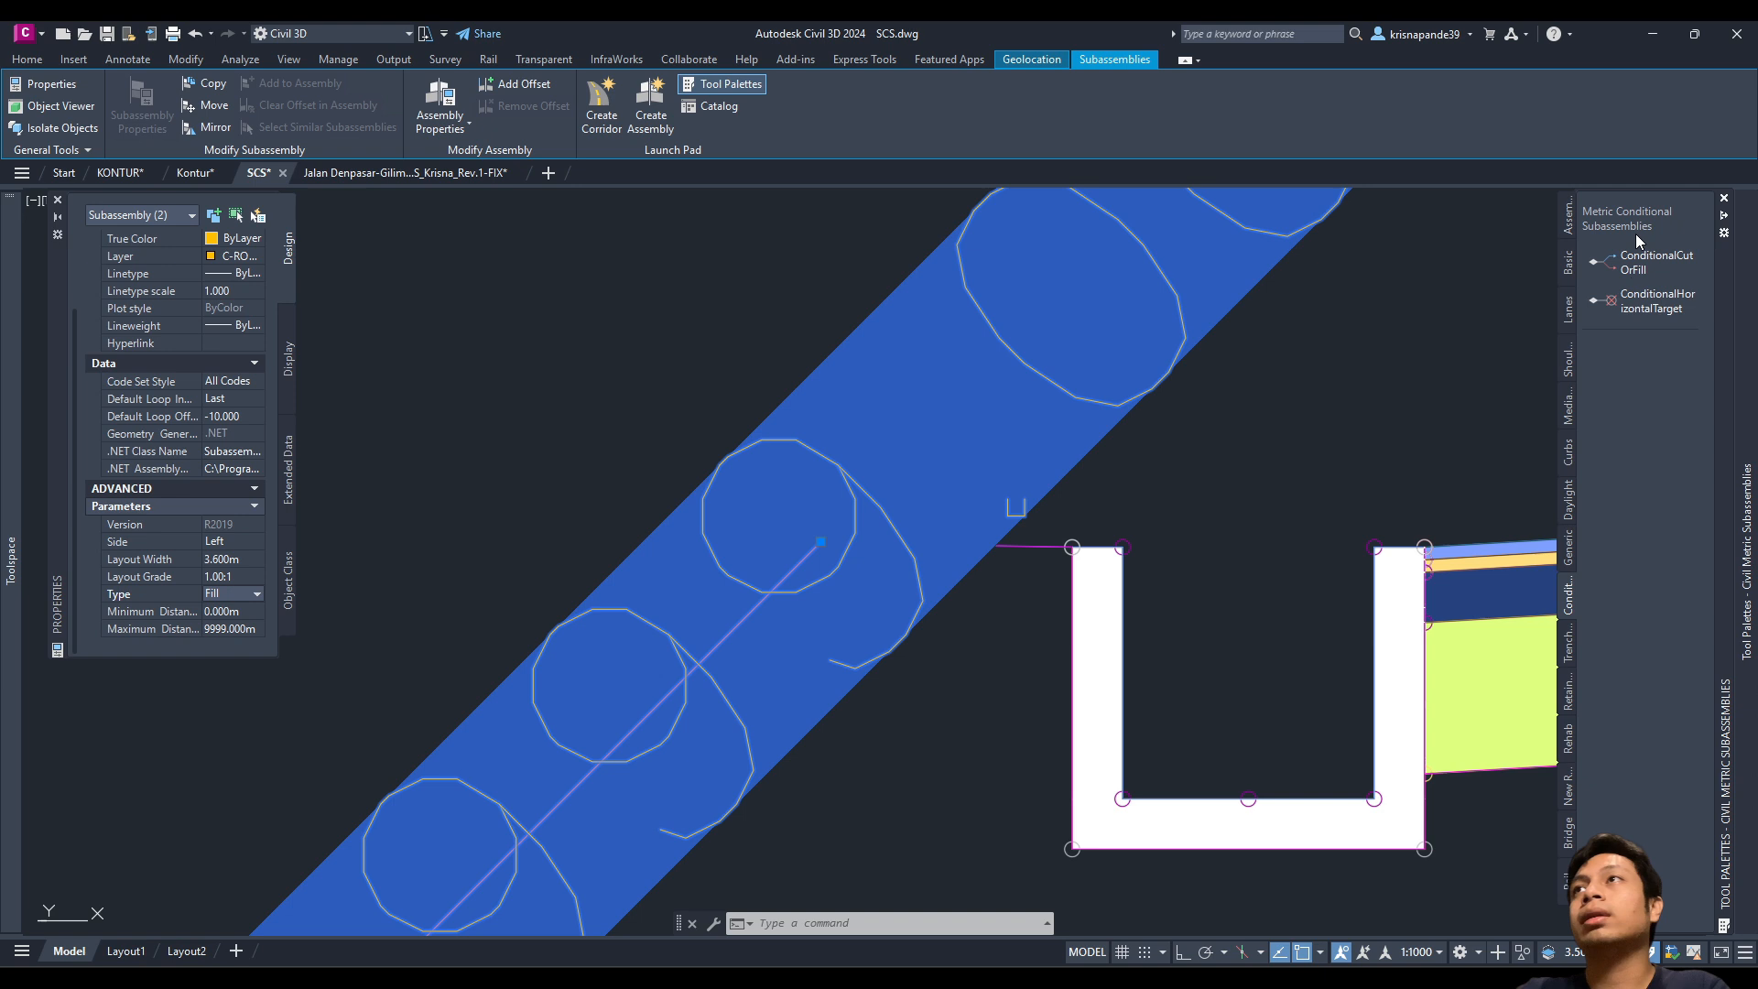
pyautogui.press('Escape')
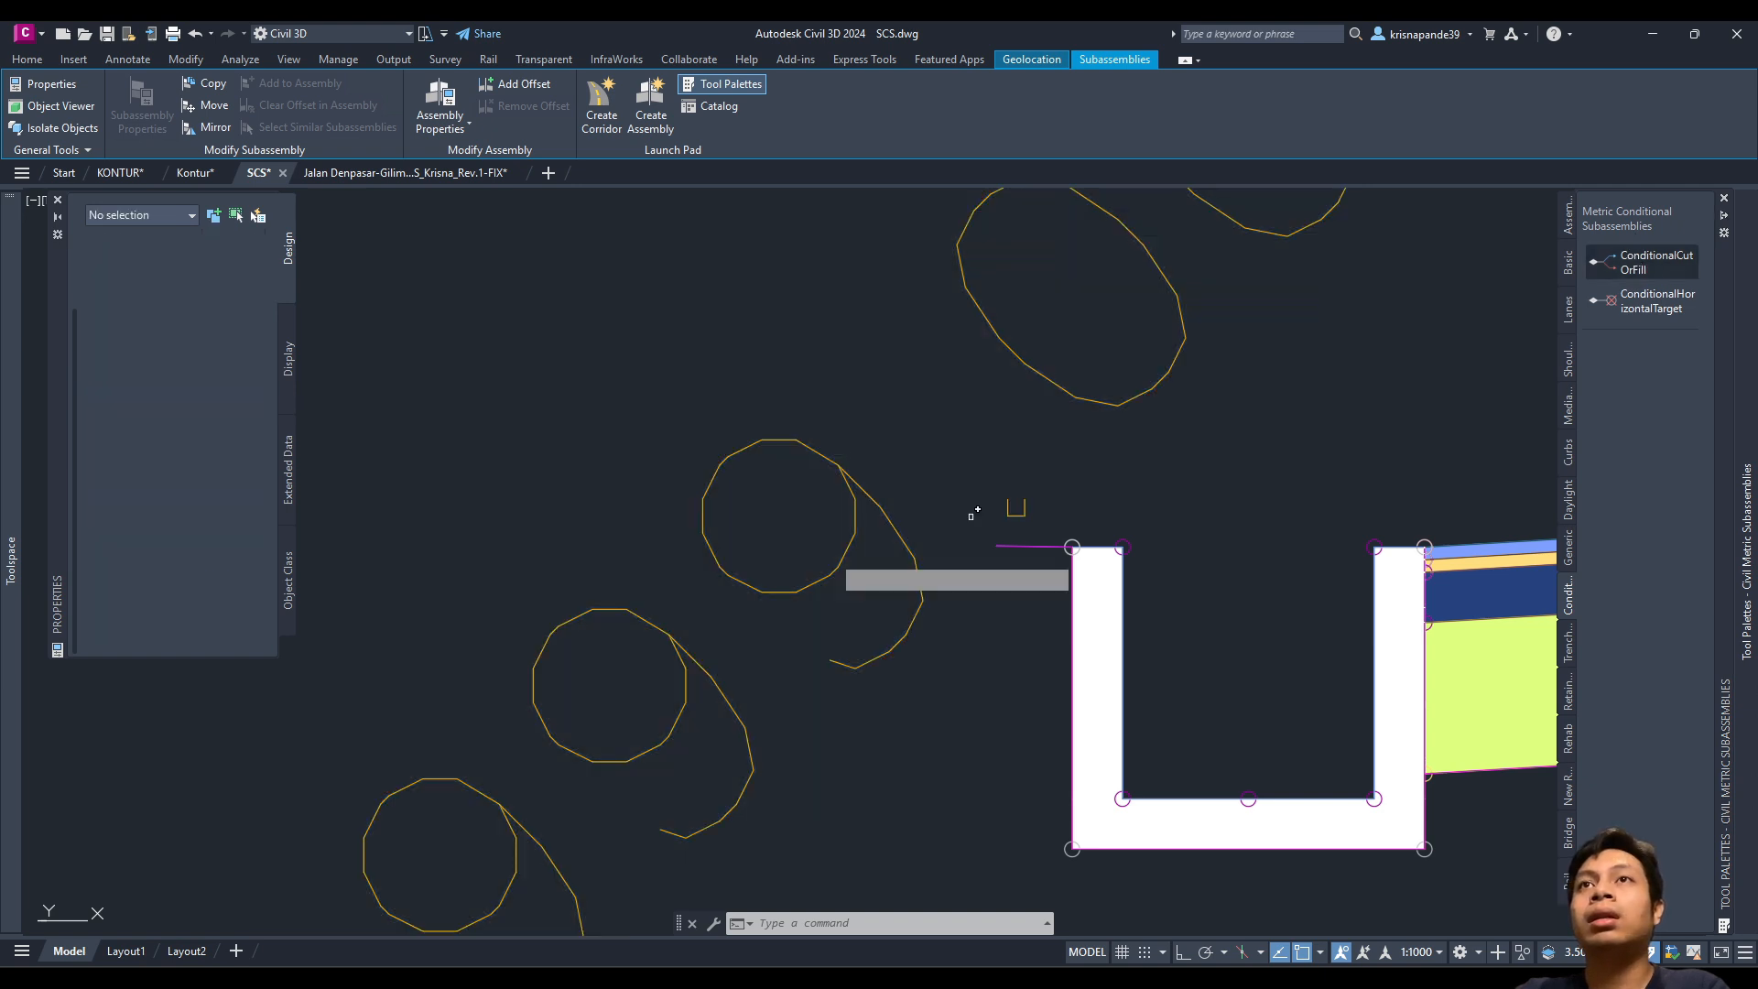
# Step: Attach another ConditionalCutOrFill subassembly at the assembly's marker point
pyautogui.click(820, 524)
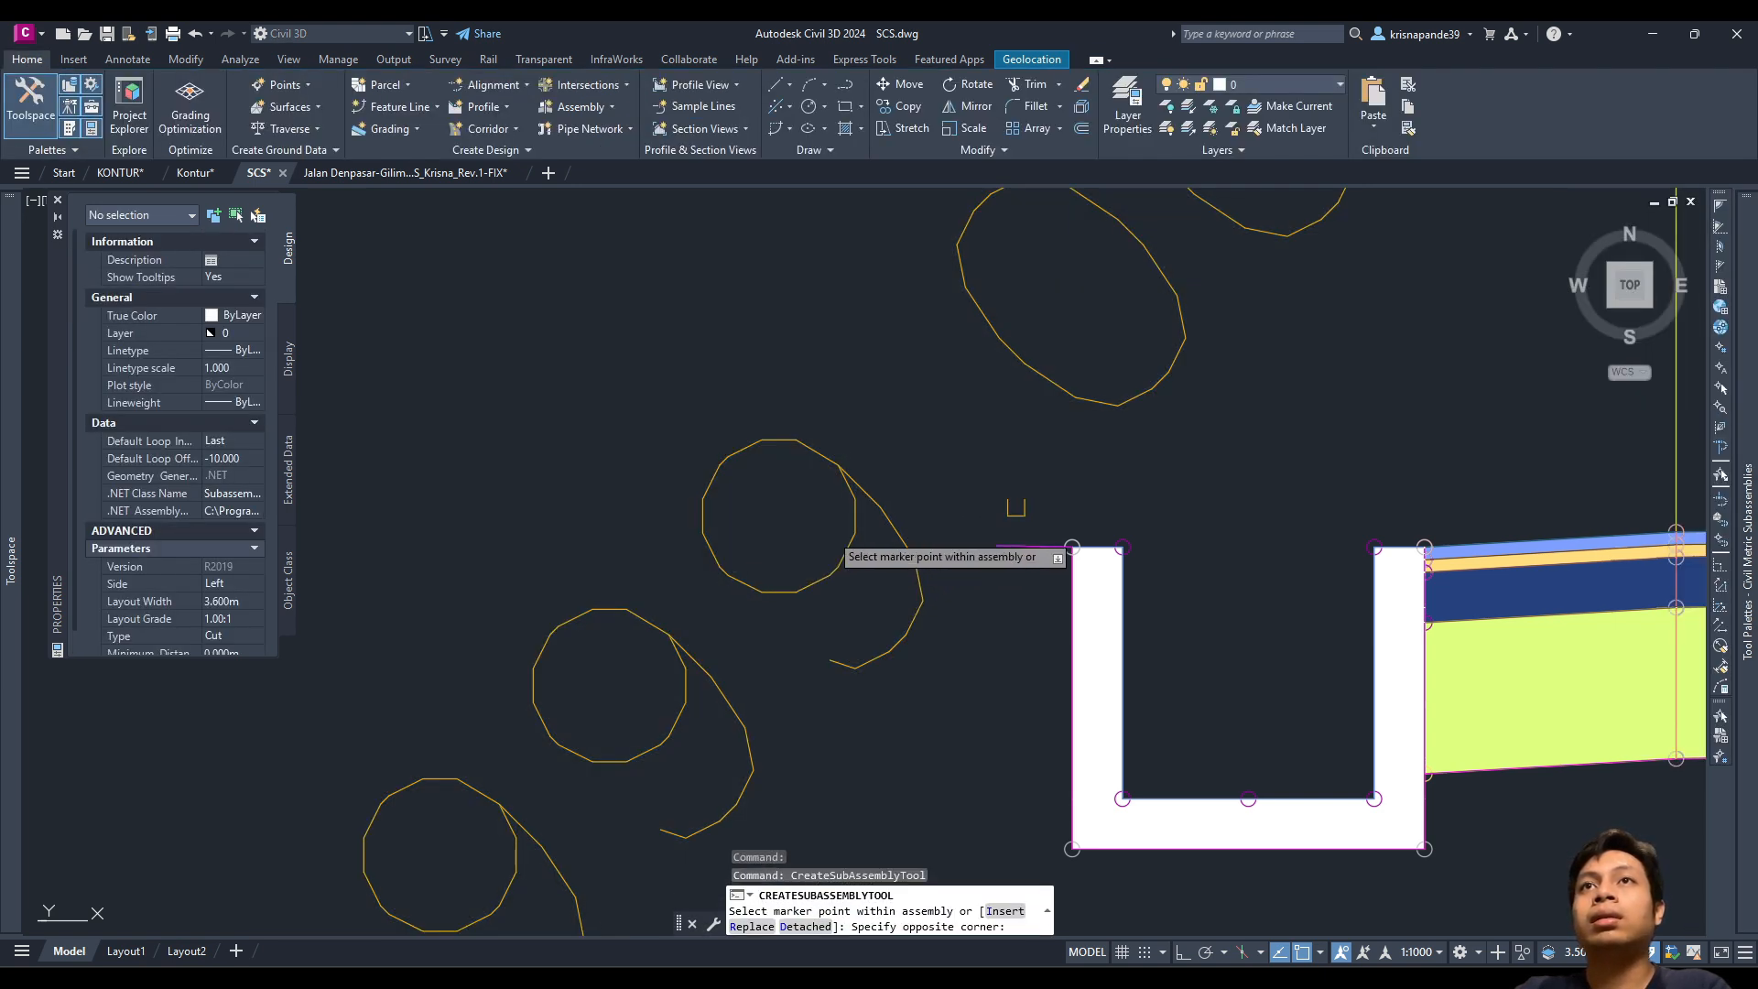
pyautogui.click(812, 530)
pyautogui.click(805, 525)
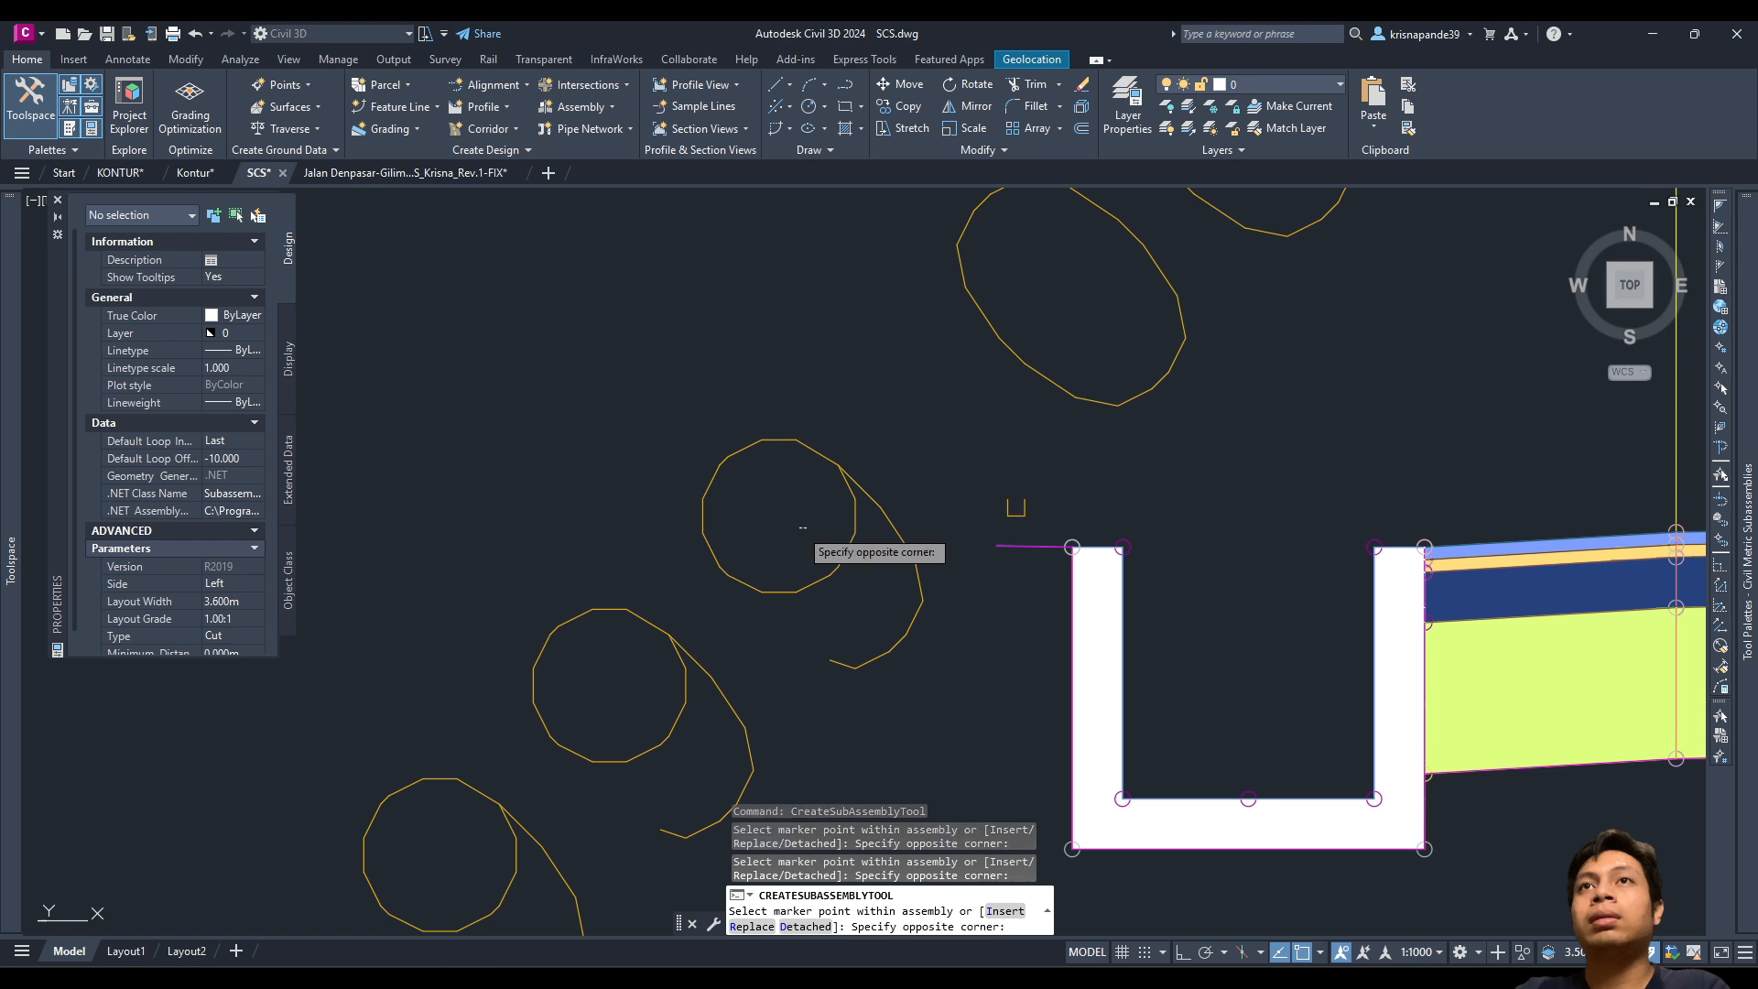
pyautogui.click(802, 527)
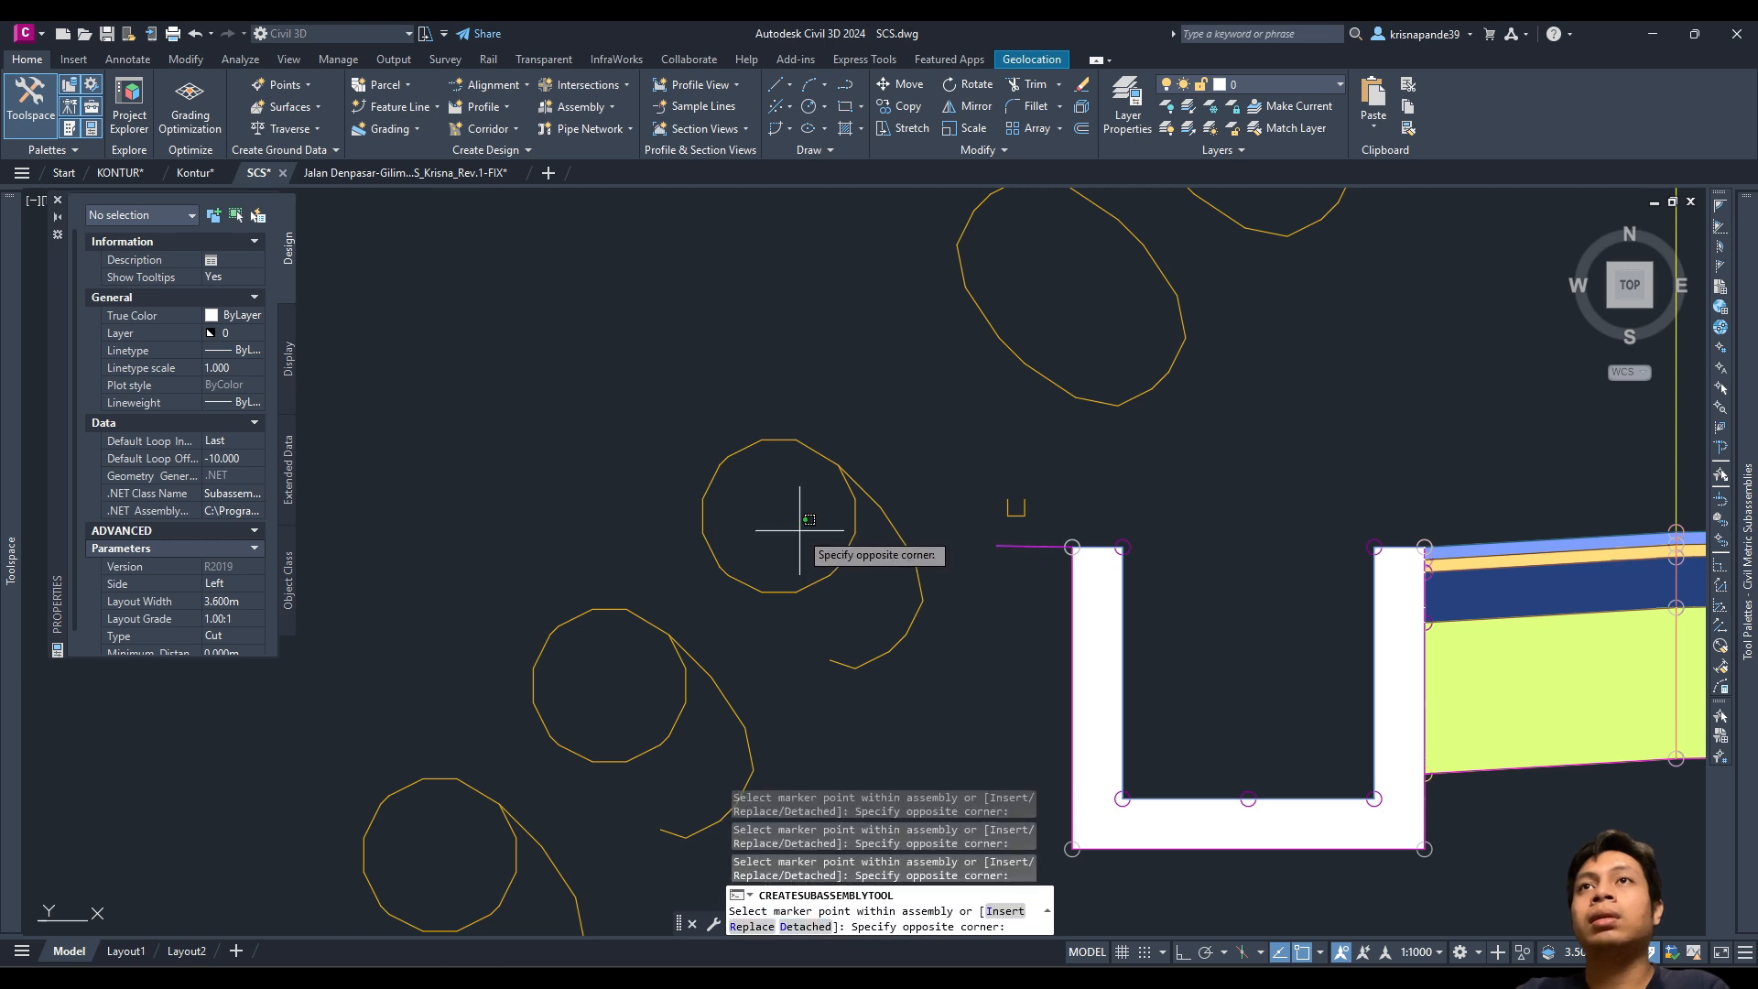
pyautogui.click(854, 522)
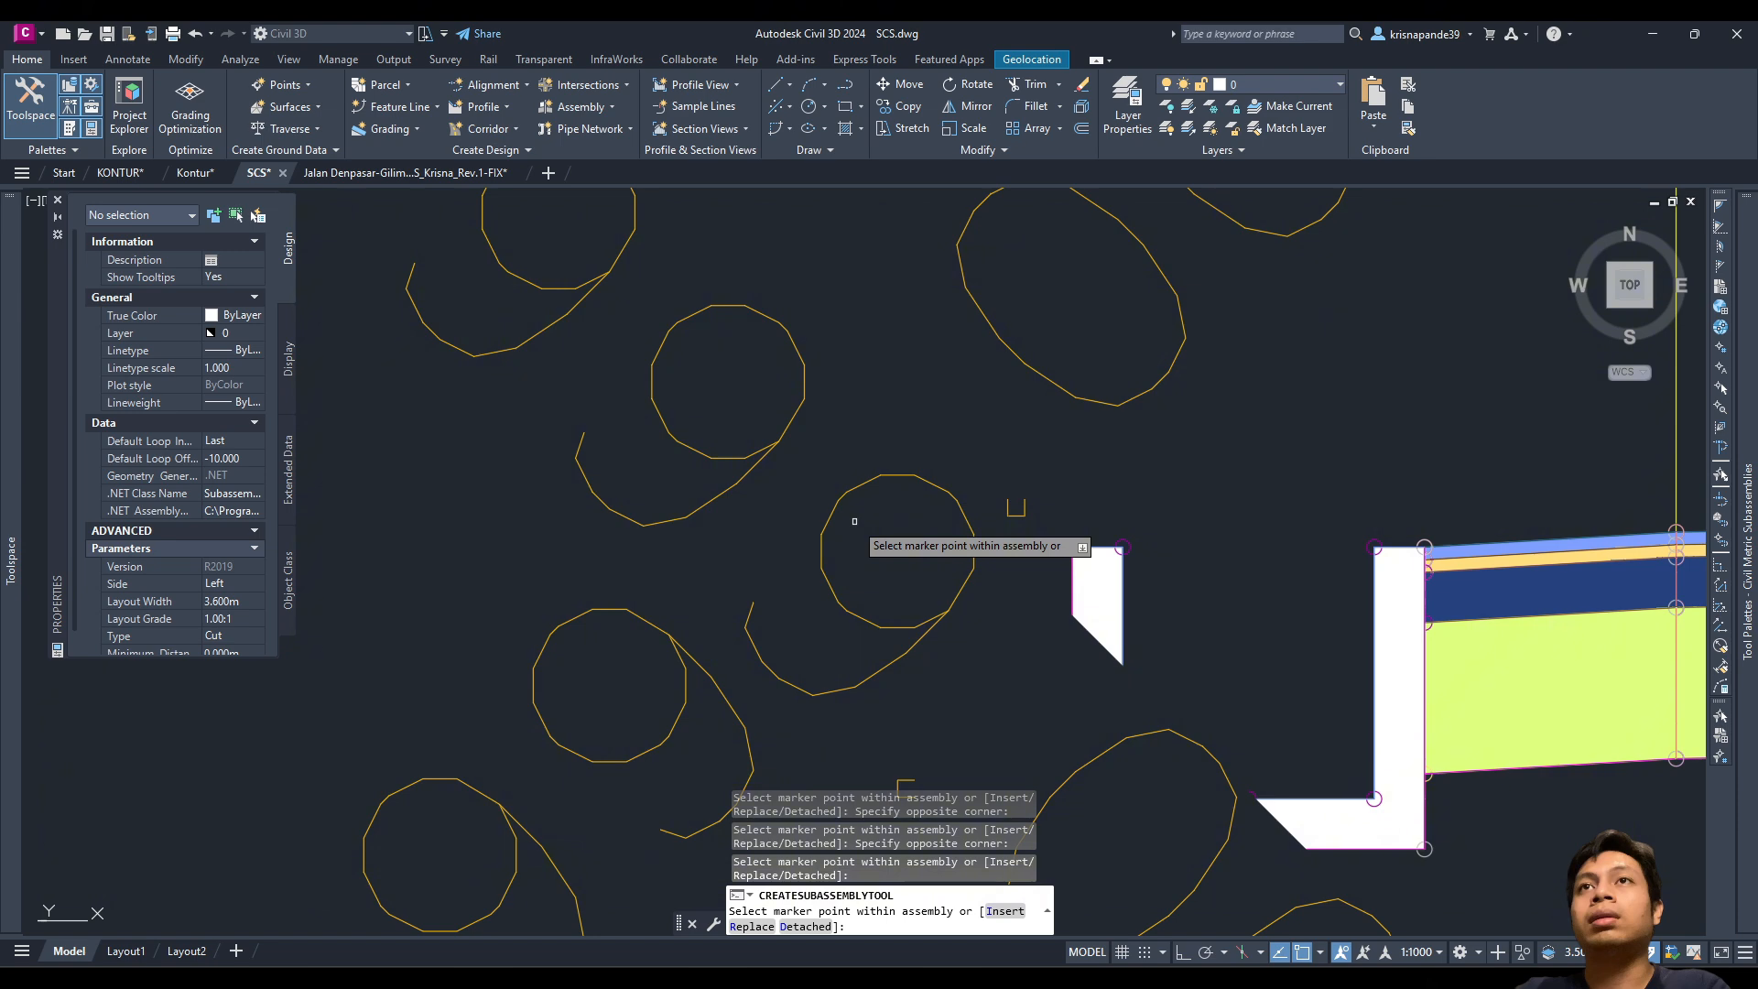
pyautogui.scroll(-6, 854, 522)
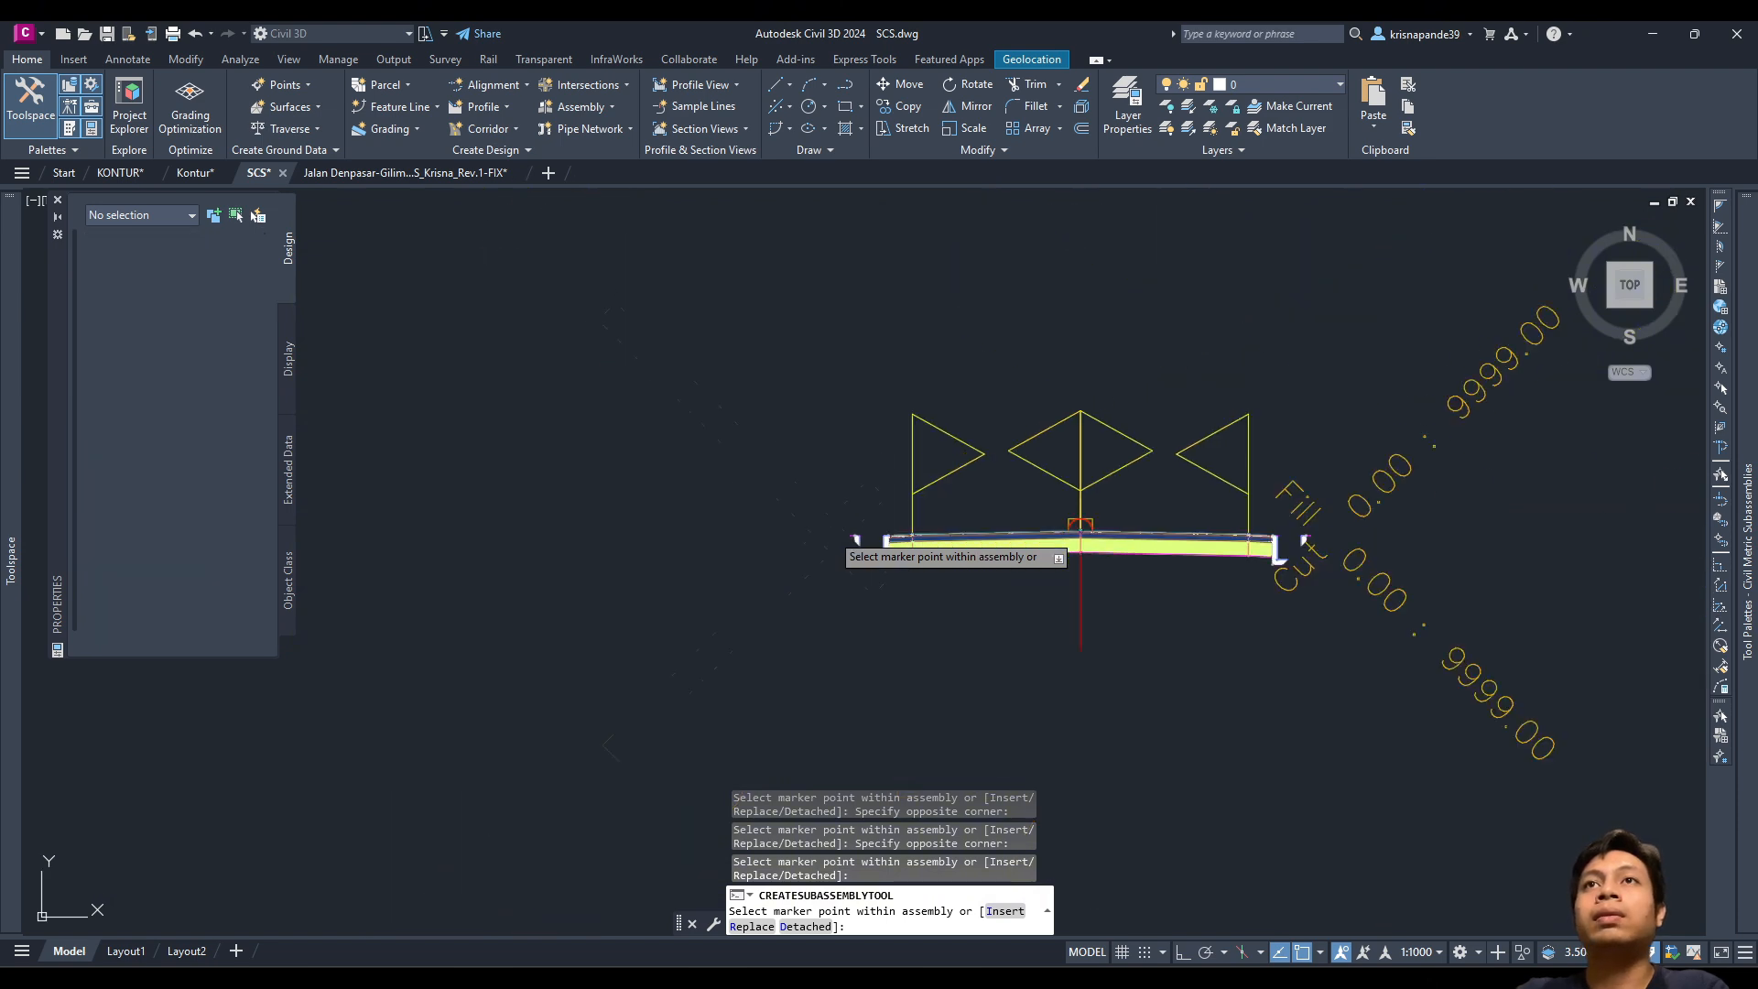
# Step: End placement and regenerate with RE so both sides show Cut and Fill 0.00 : 9999.00
pyautogui.press('Escape')
pyautogui.moveTo(1236, 628)
pyautogui.mouseDown(button='middle')
pyautogui.moveTo(1035, 623)
pyautogui.moveTo(1033, 680)
pyautogui.mouseUp(button='middle')
pyautogui.write('re')
pyautogui.press('Return')
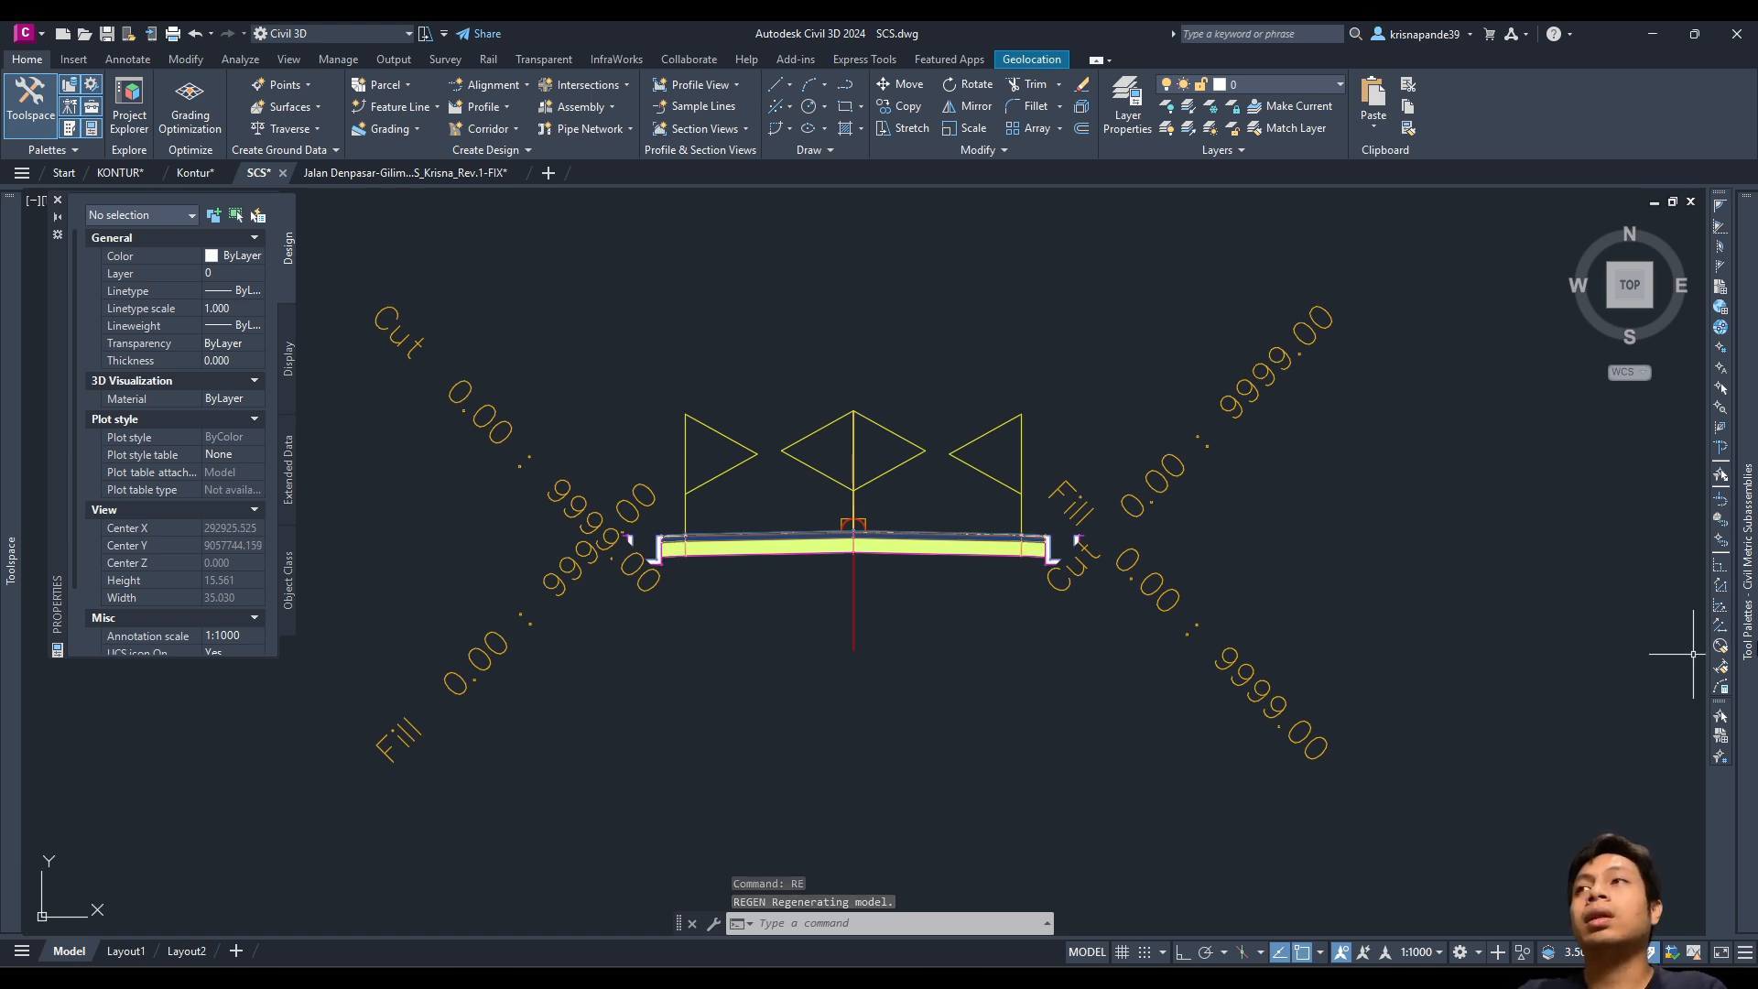
pyautogui.moveTo(1747, 641)
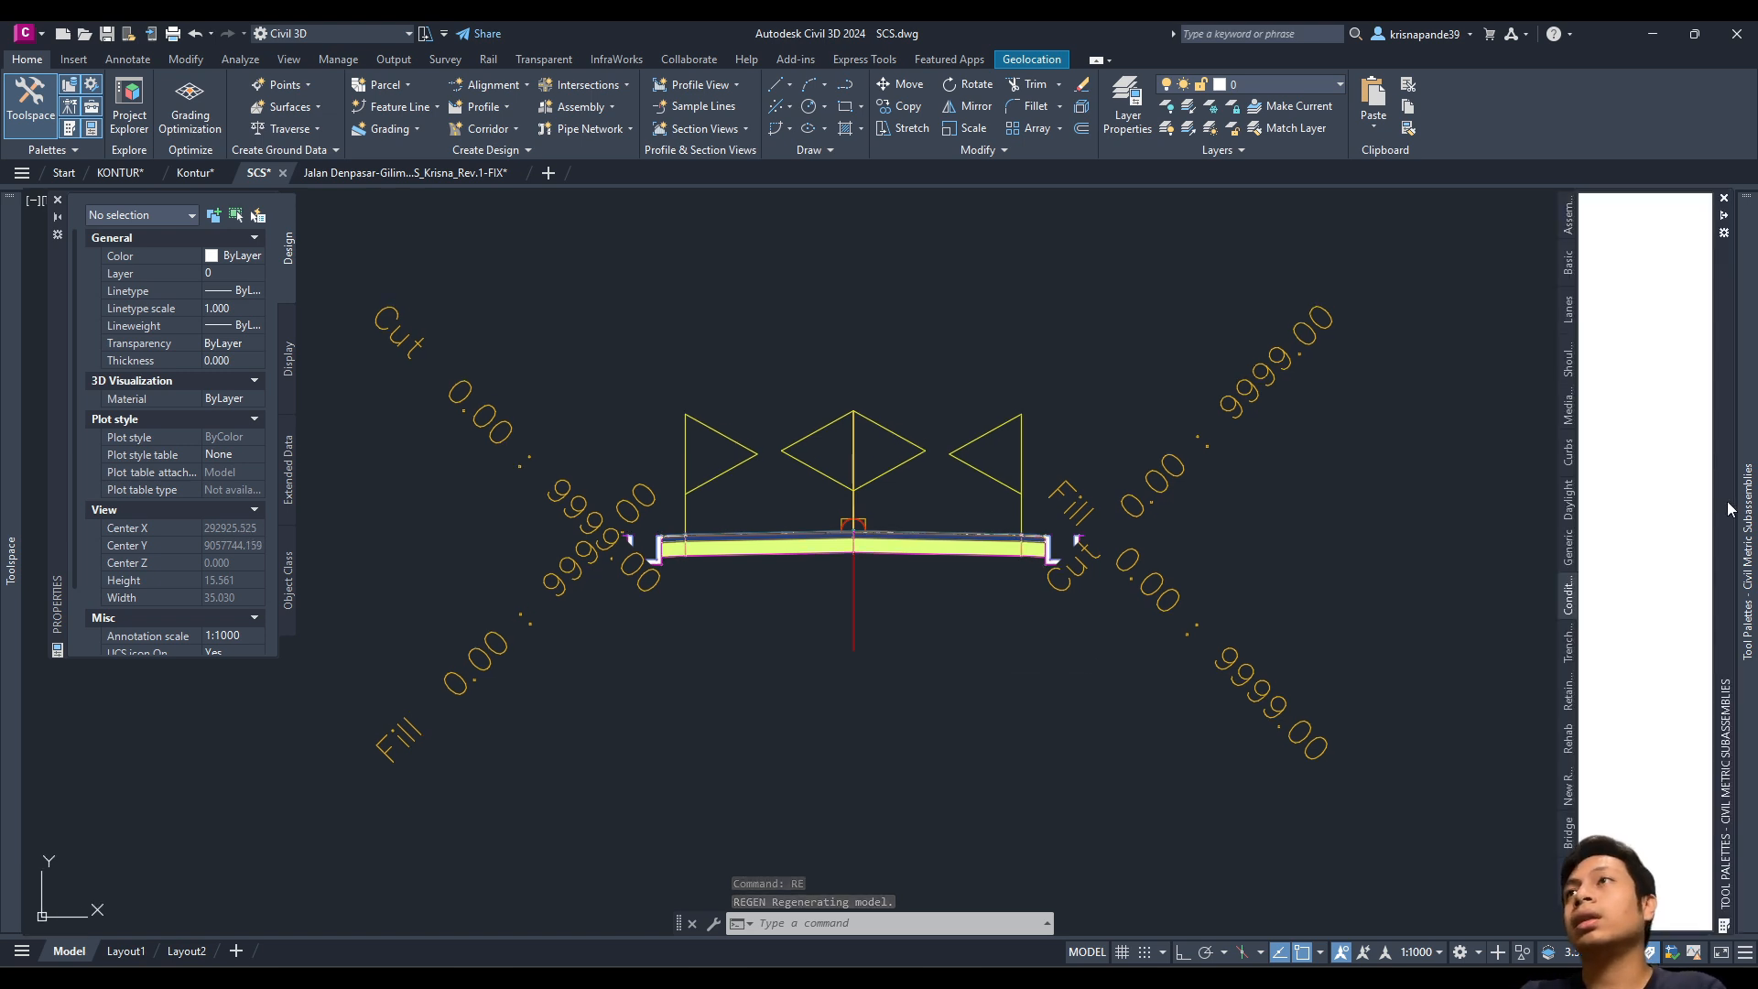
# Step: Pick DaylightBench from the Daylight palette and set its Side to Right
pyautogui.click(1569, 500)
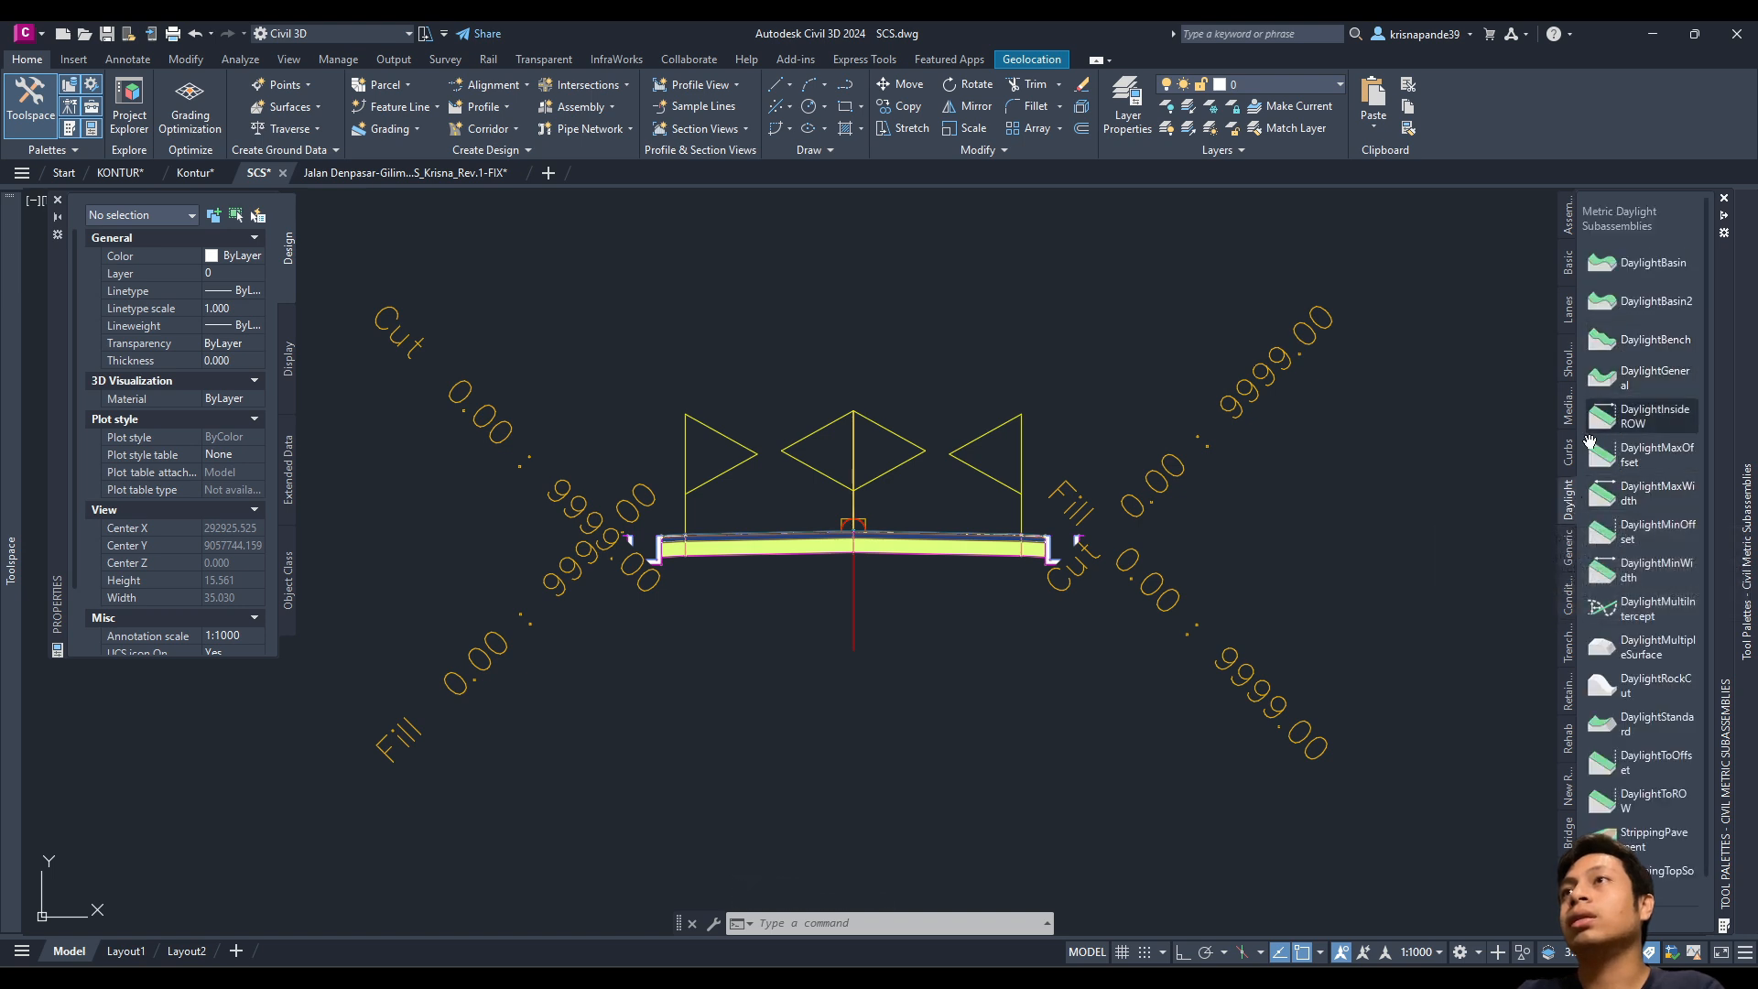
pyautogui.click(1639, 339)
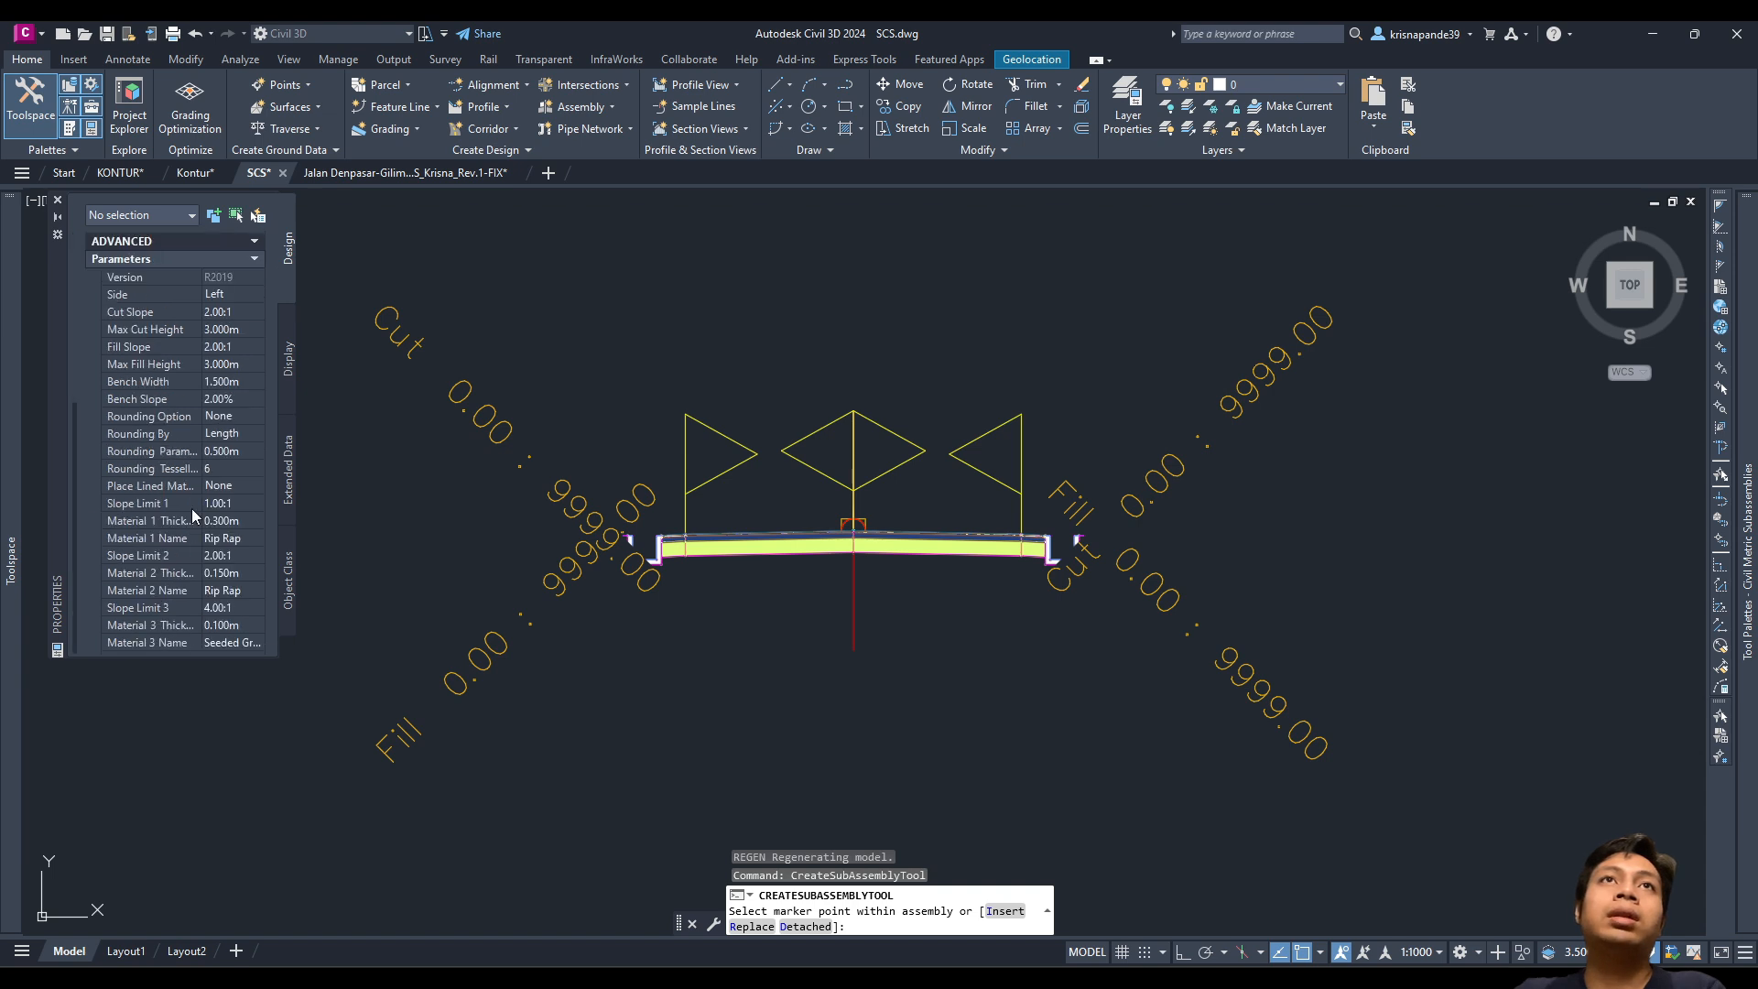
pyautogui.click(225, 295)
pyautogui.click(227, 296)
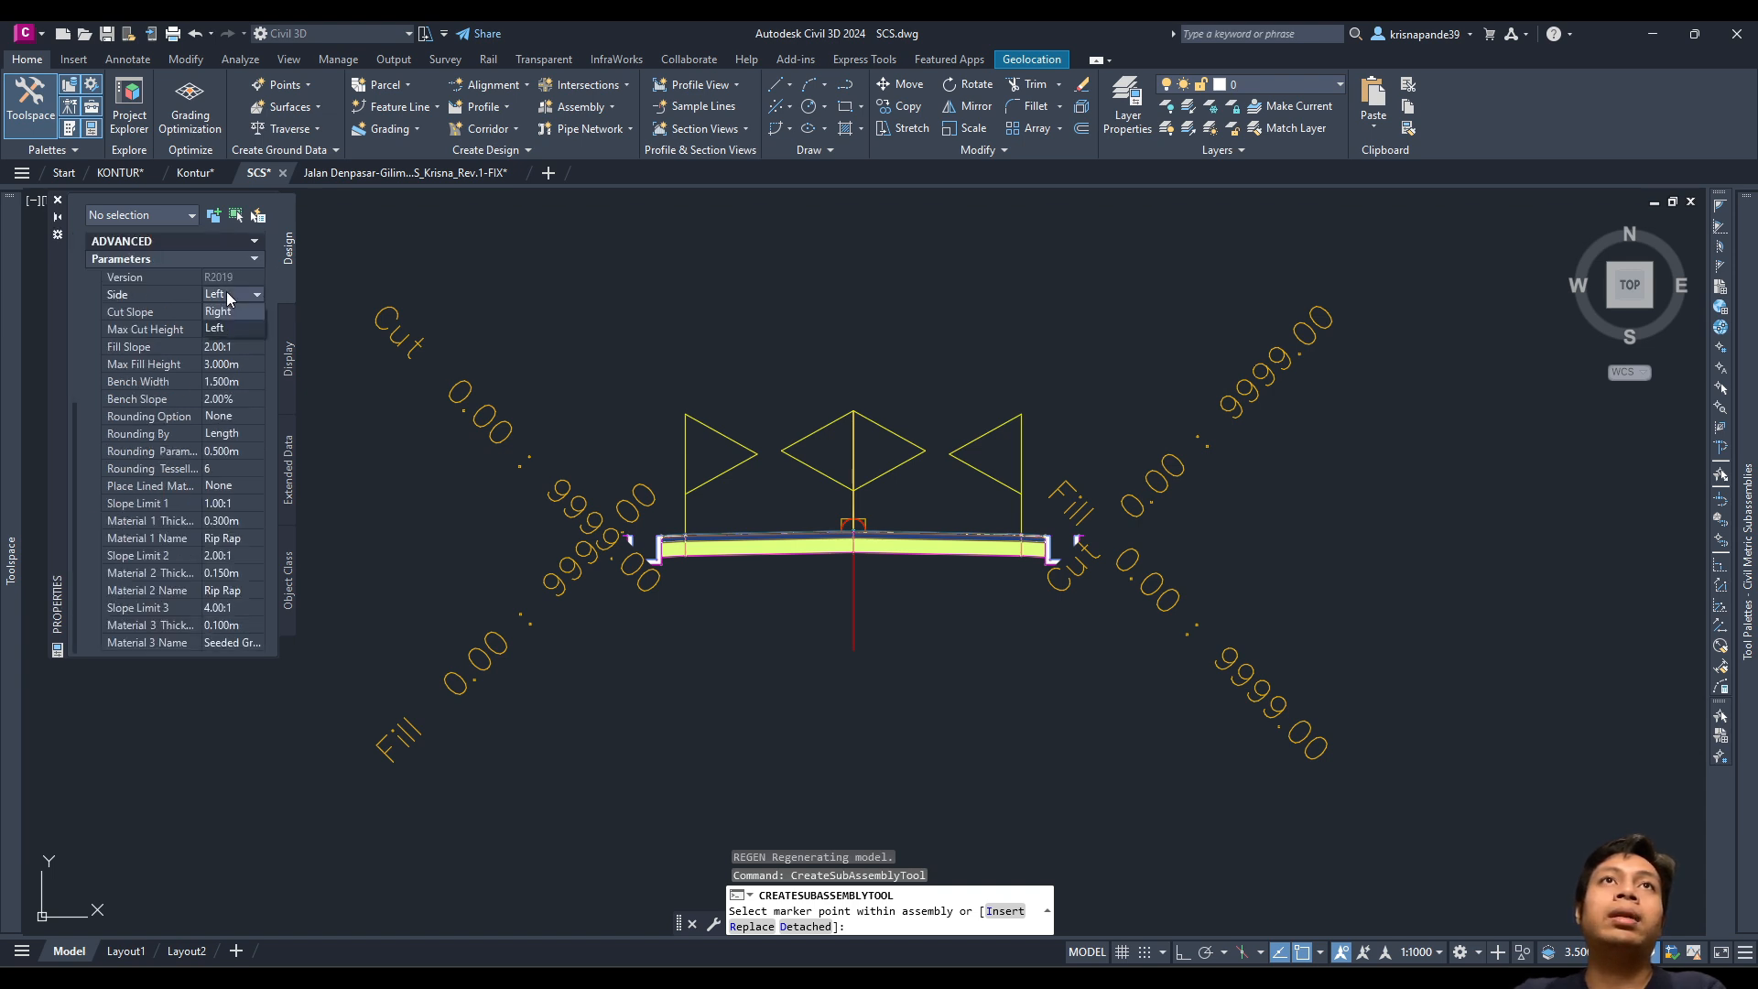
pyautogui.click(220, 312)
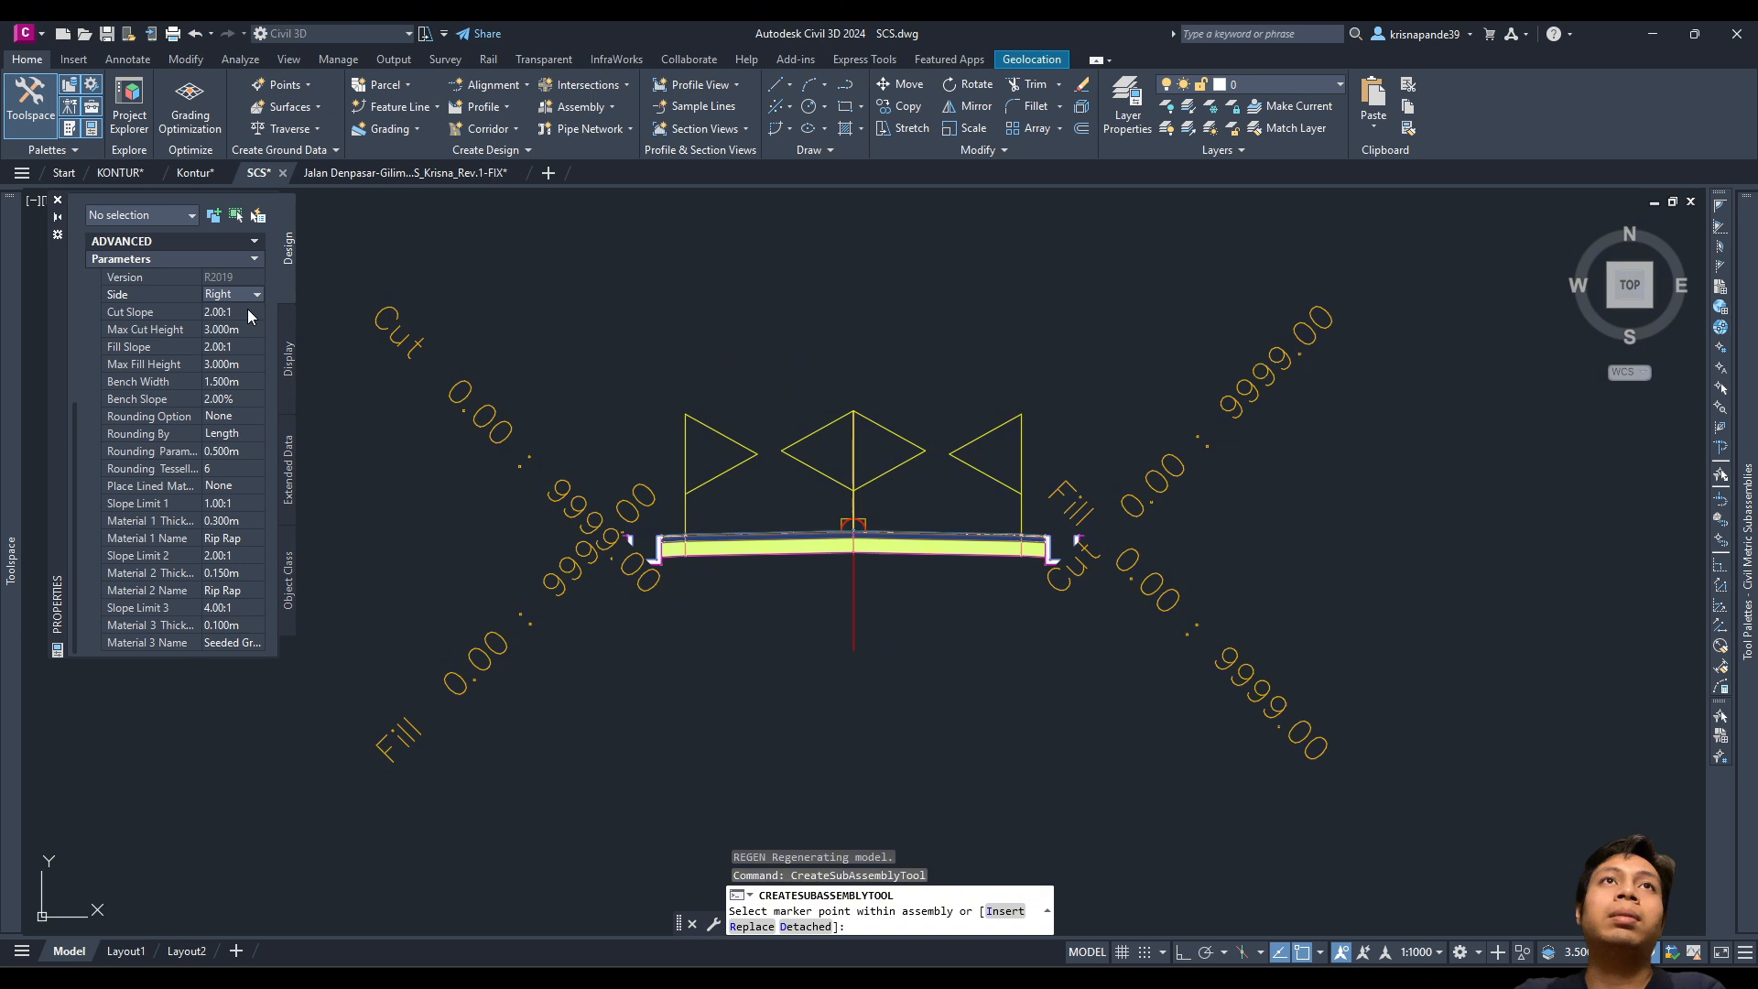
# Step: Set cut and fill slopes to 0.50:1, max heights to 4.000m, and bench width to 2.000m
pyautogui.click(249, 311)
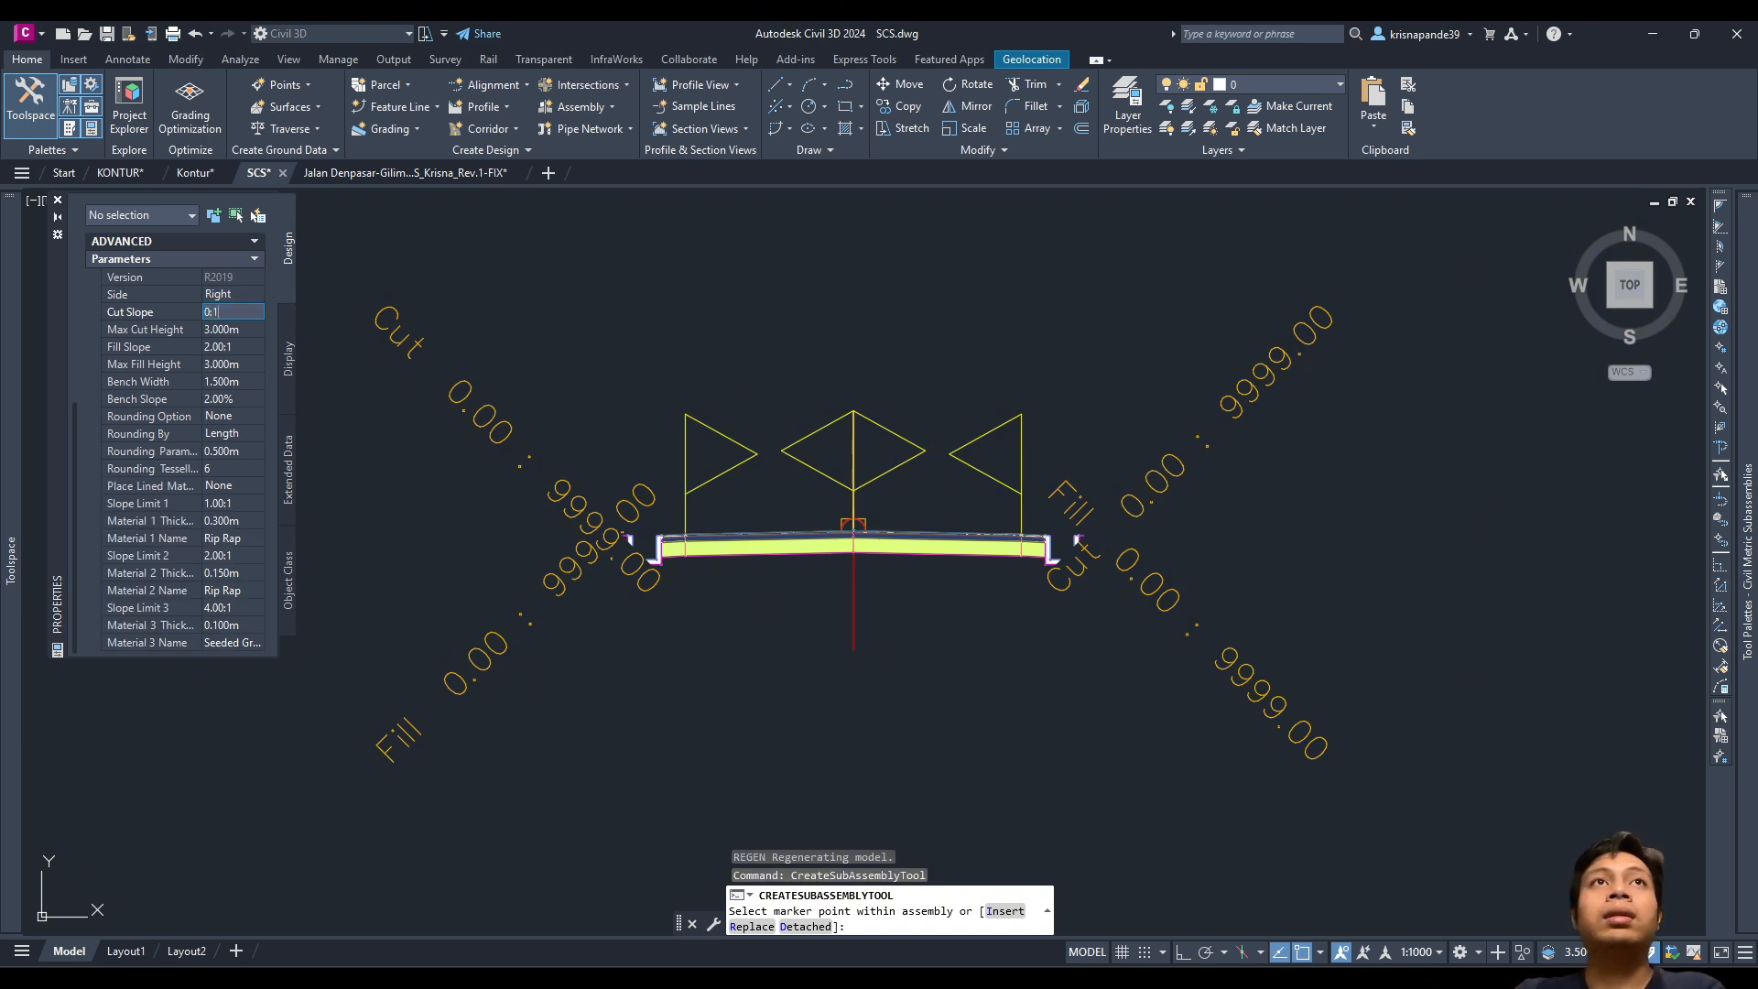
pyautogui.write('0:1')
pyautogui.press('Tab')
pyautogui.write('4')
pyautogui.press('Tab')
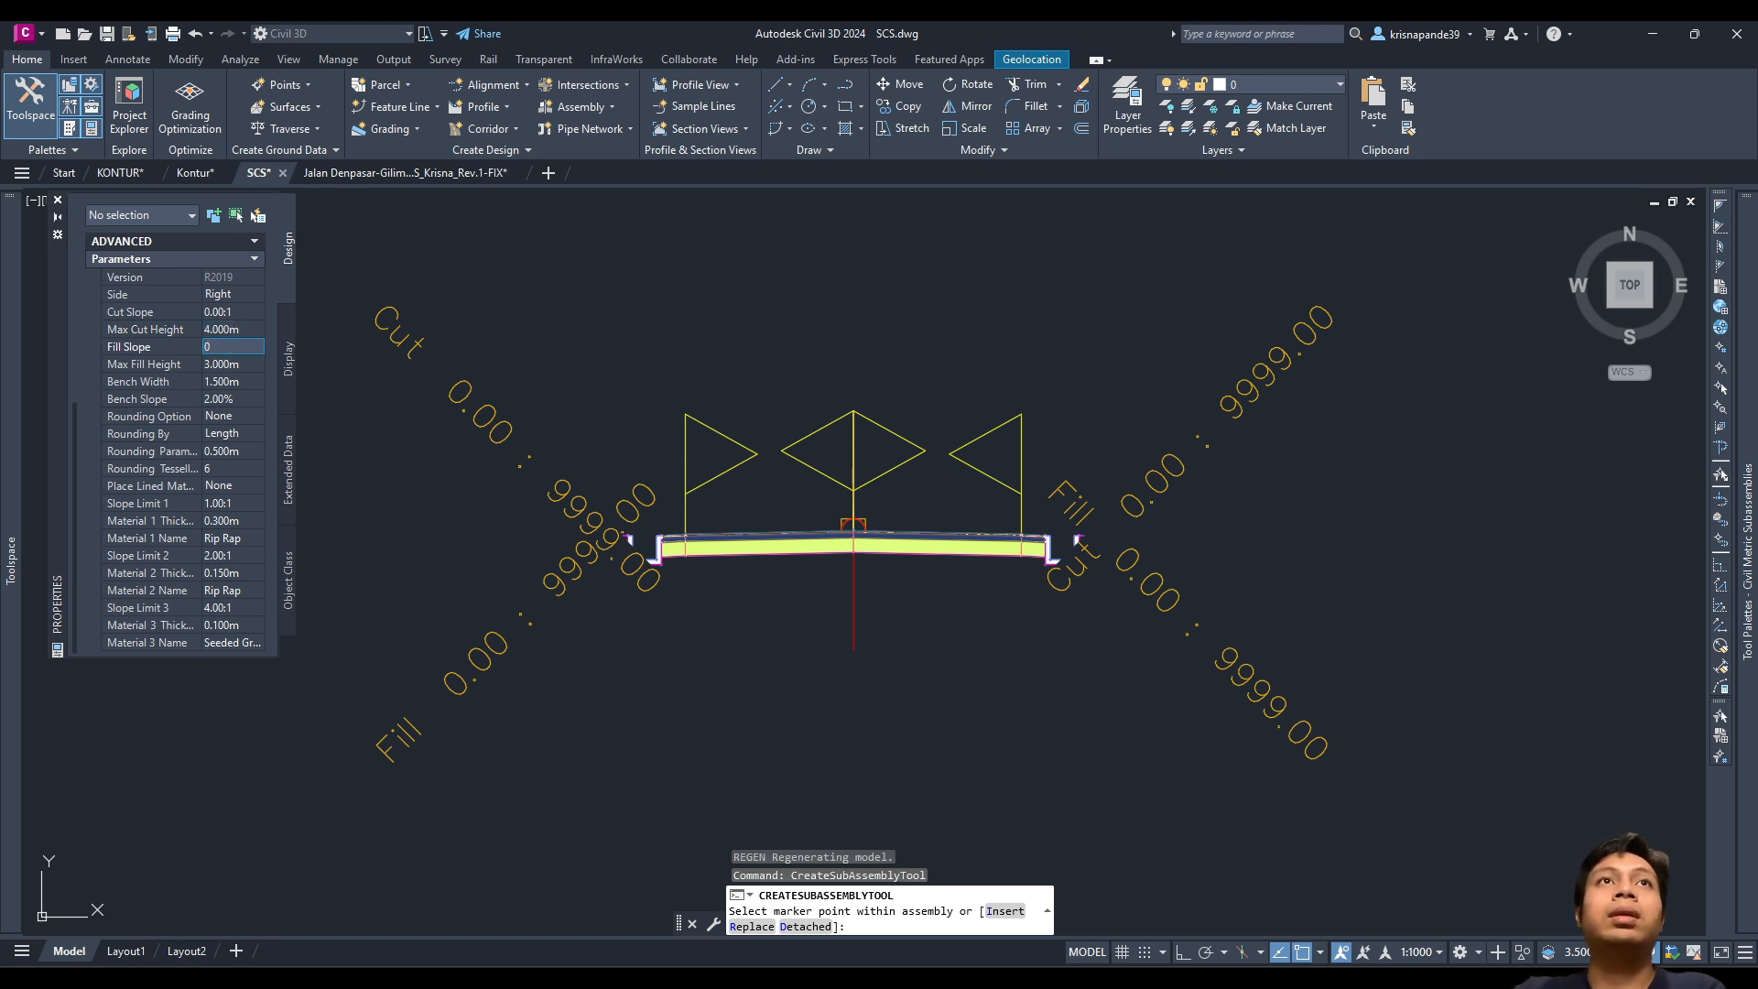
pyautogui.click(247, 311)
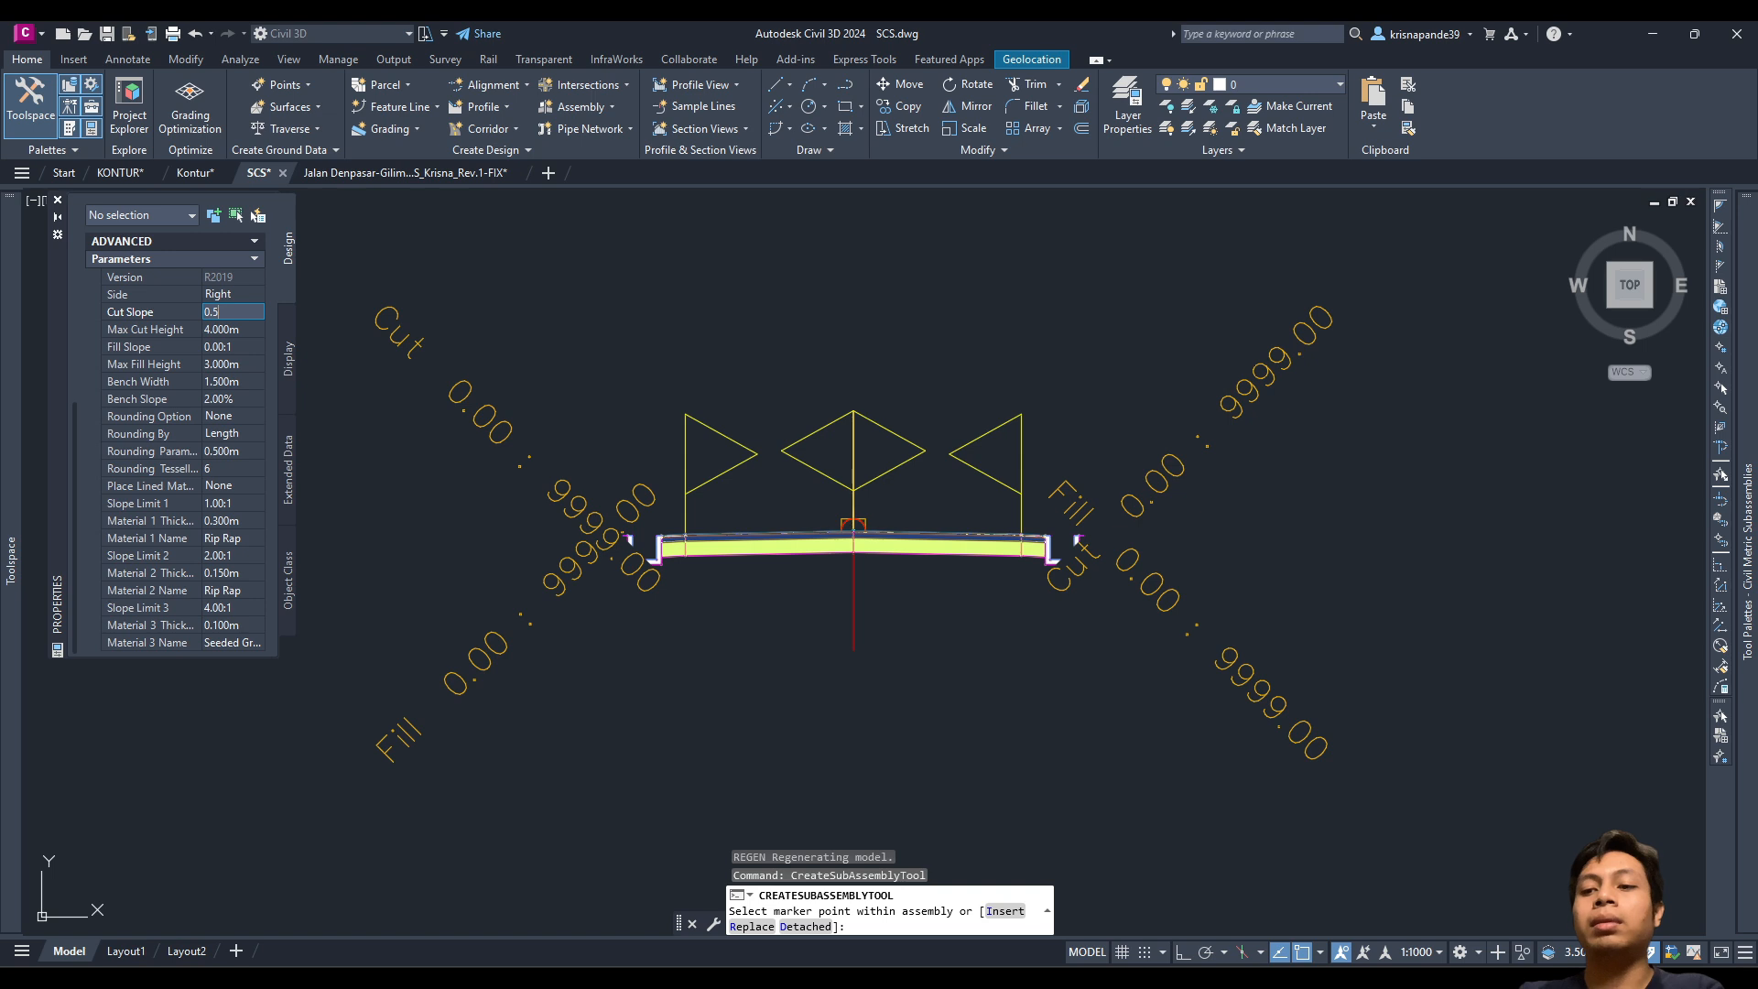
pyautogui.press('Tab')
pyautogui.press('Tab')
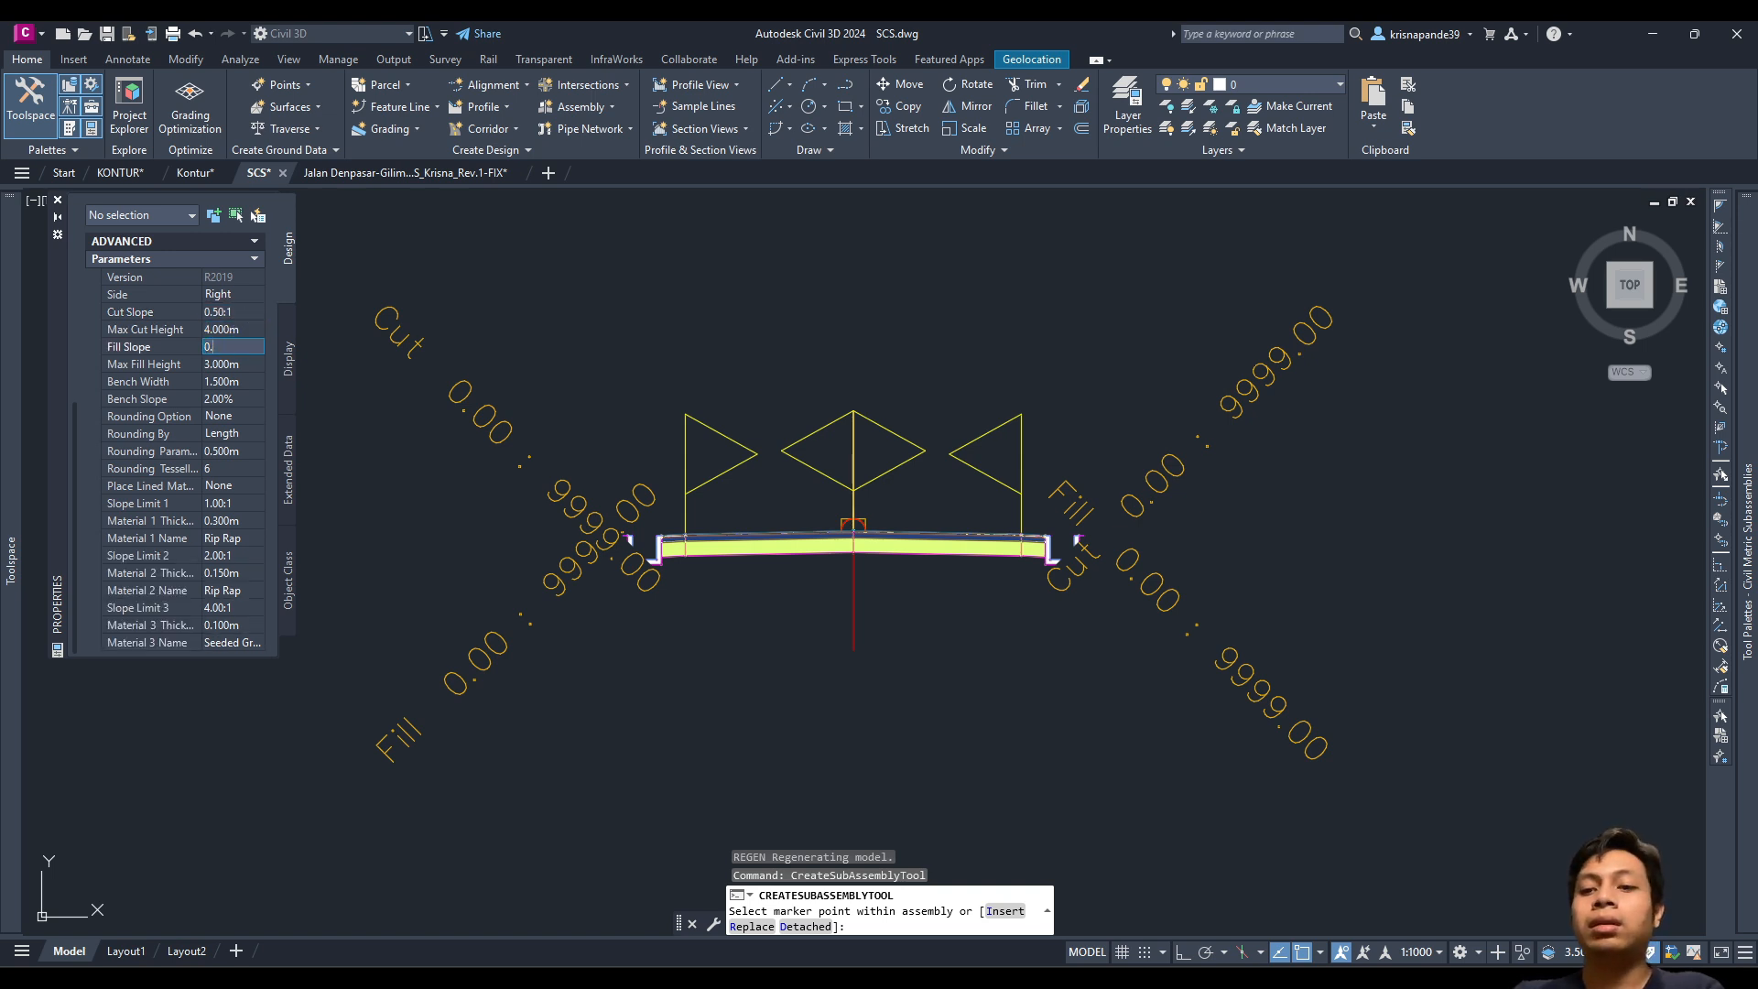
pyautogui.write('0.5:1')
pyautogui.press('Tab')
pyautogui.write('4')
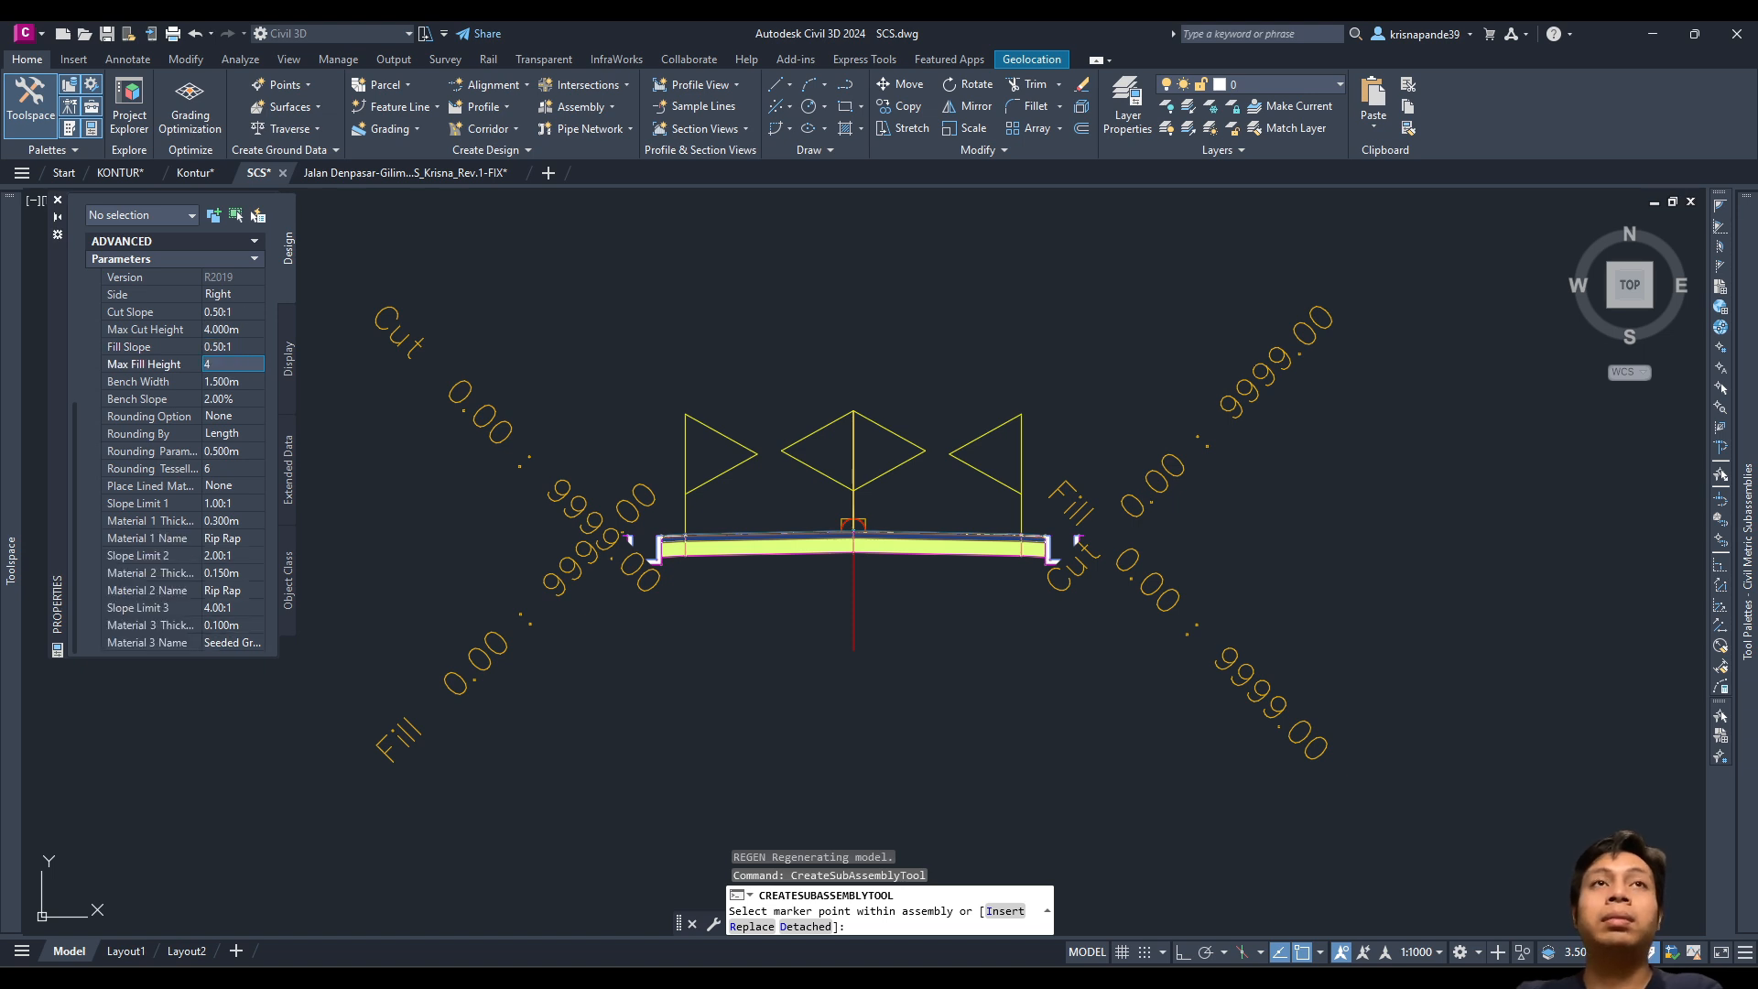
pyautogui.press('Tab')
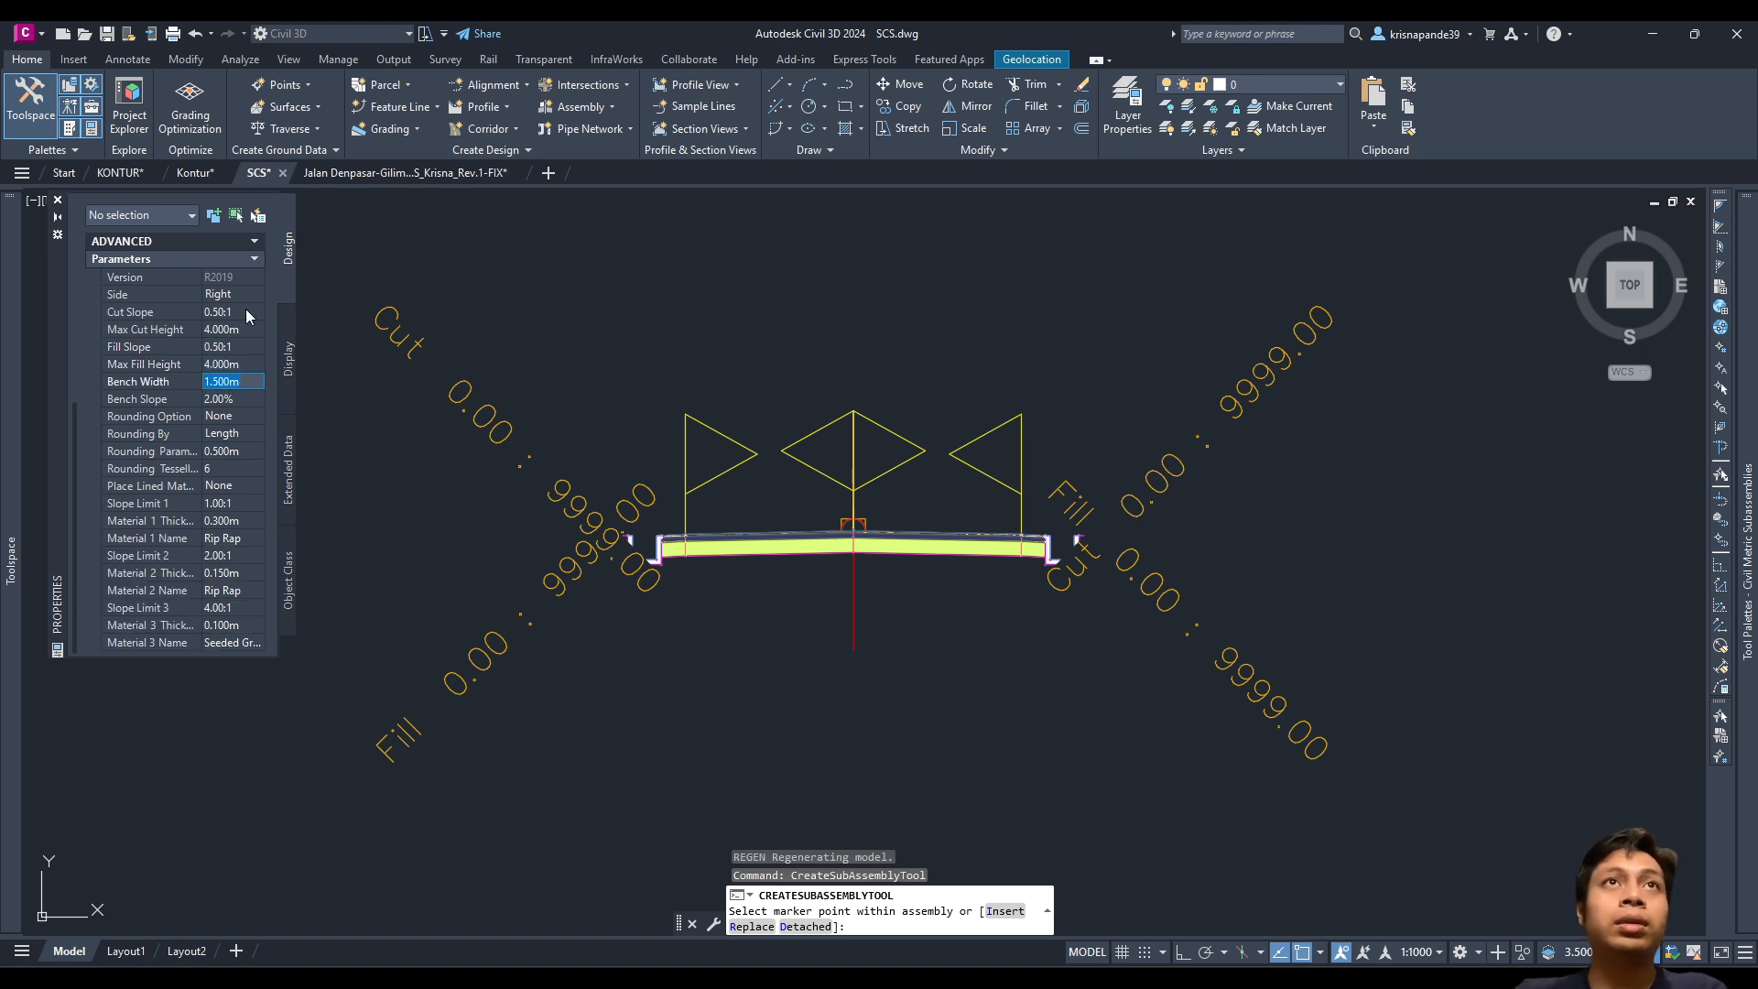
pyautogui.write('2')
pyautogui.press('Tab')
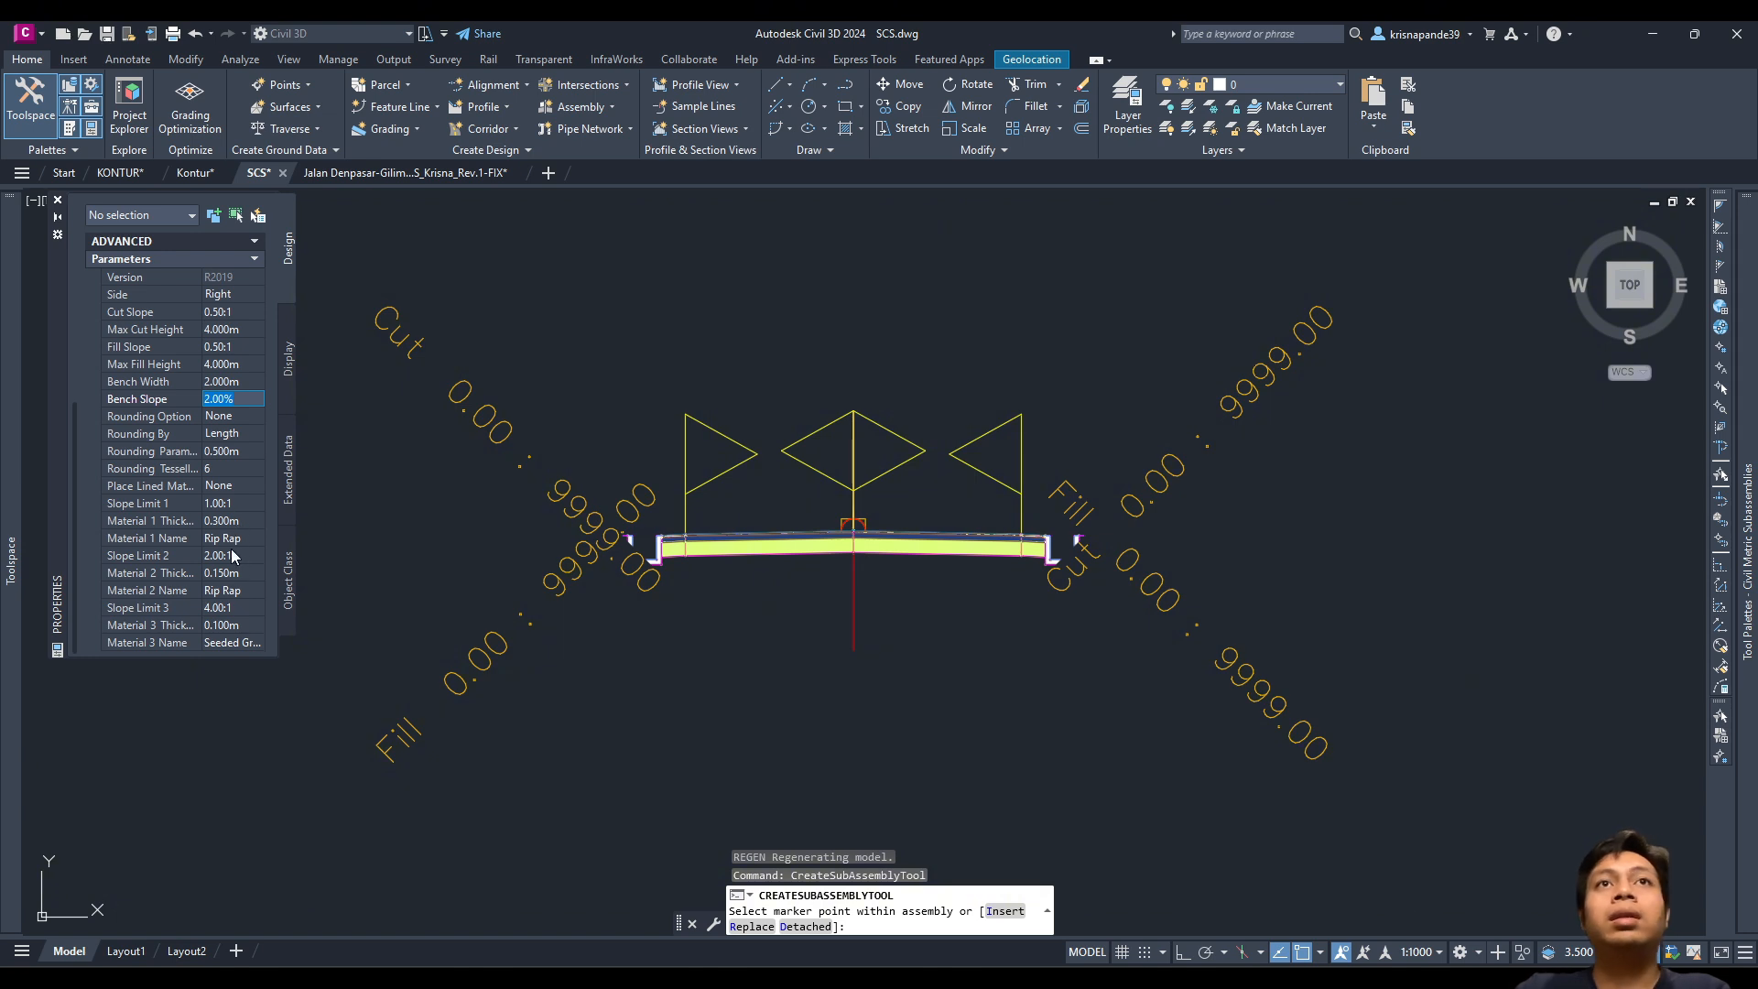
pyautogui.scroll(5, 1318, 321)
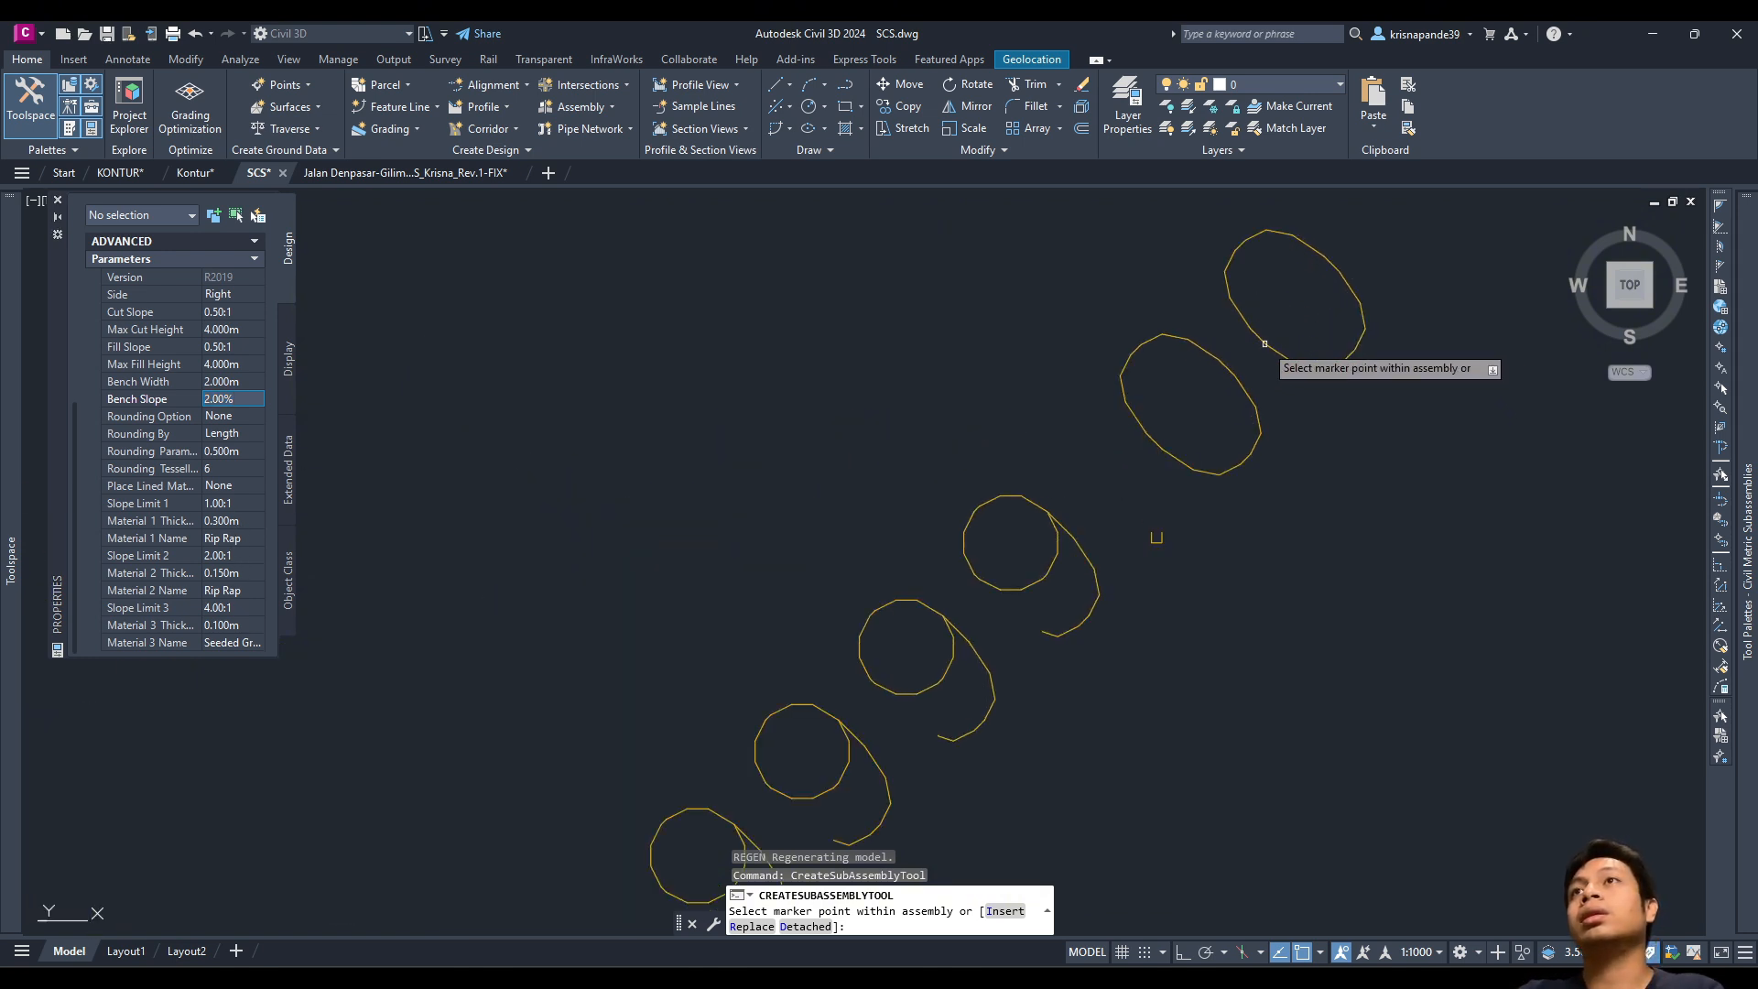
pyautogui.scroll(-5, 1265, 343)
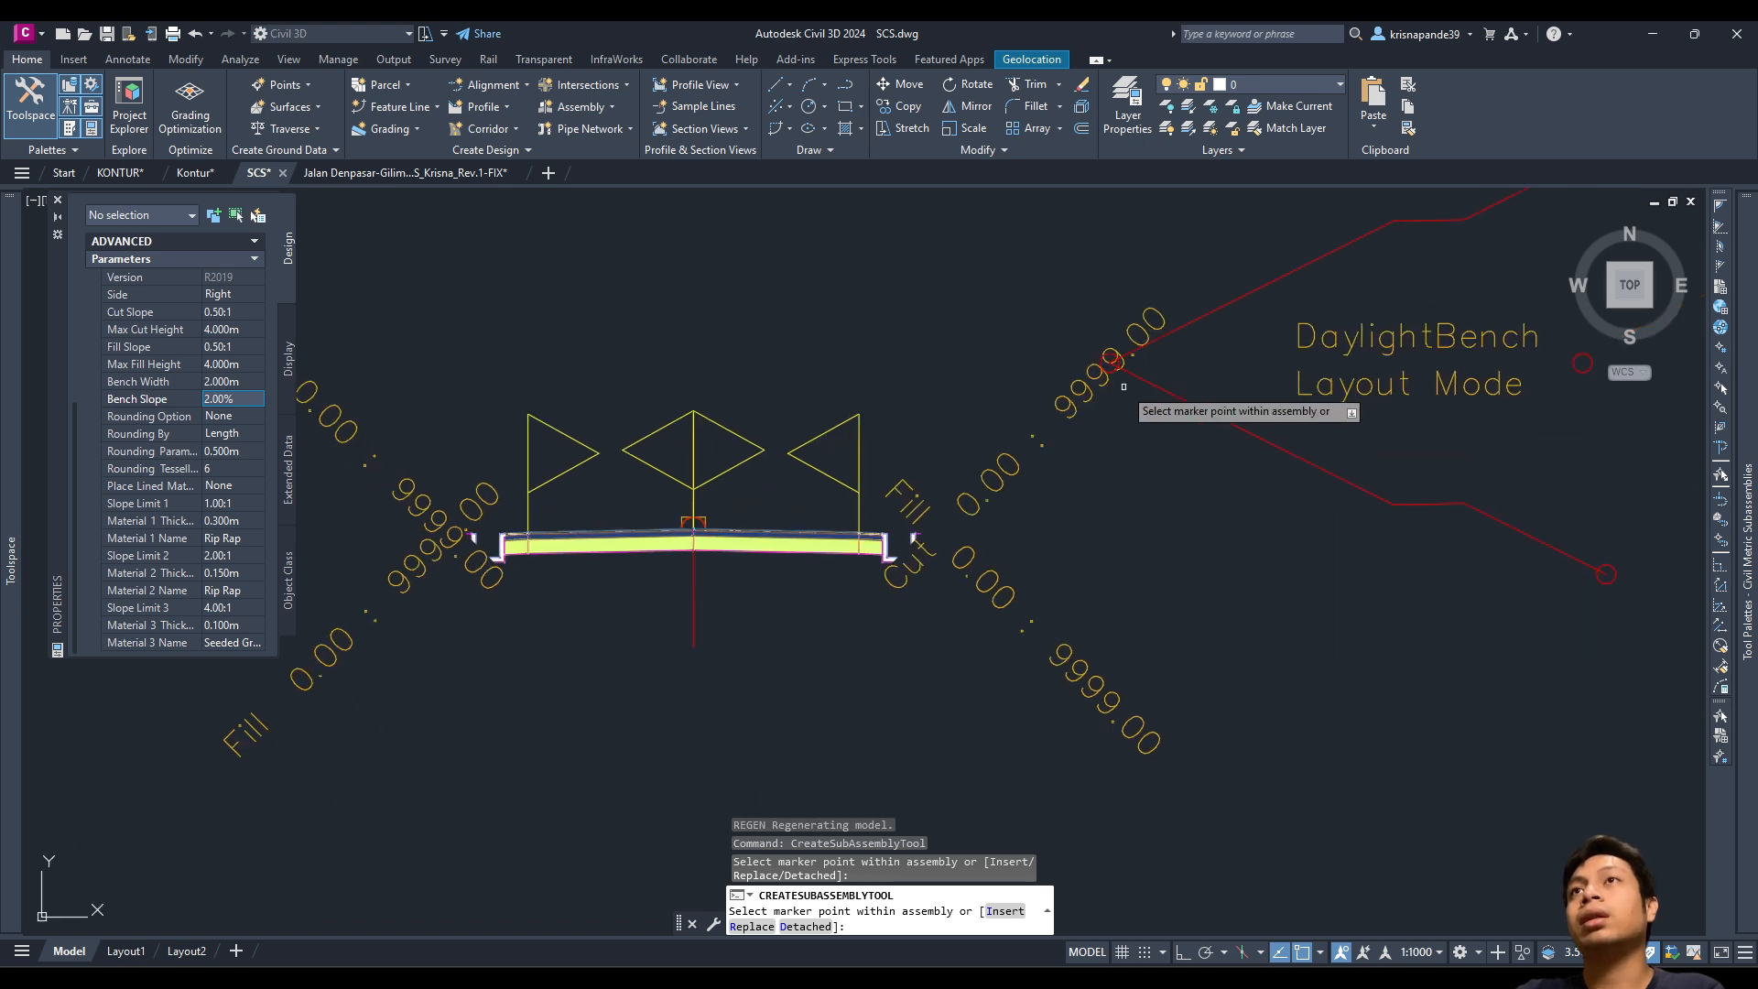
# Step: Attach a second DaylightBench at the lower right marker point
pyautogui.scroll(3, 1126, 712)
pyautogui.click(1126, 712)
pyautogui.scroll(-3, 1126, 711)
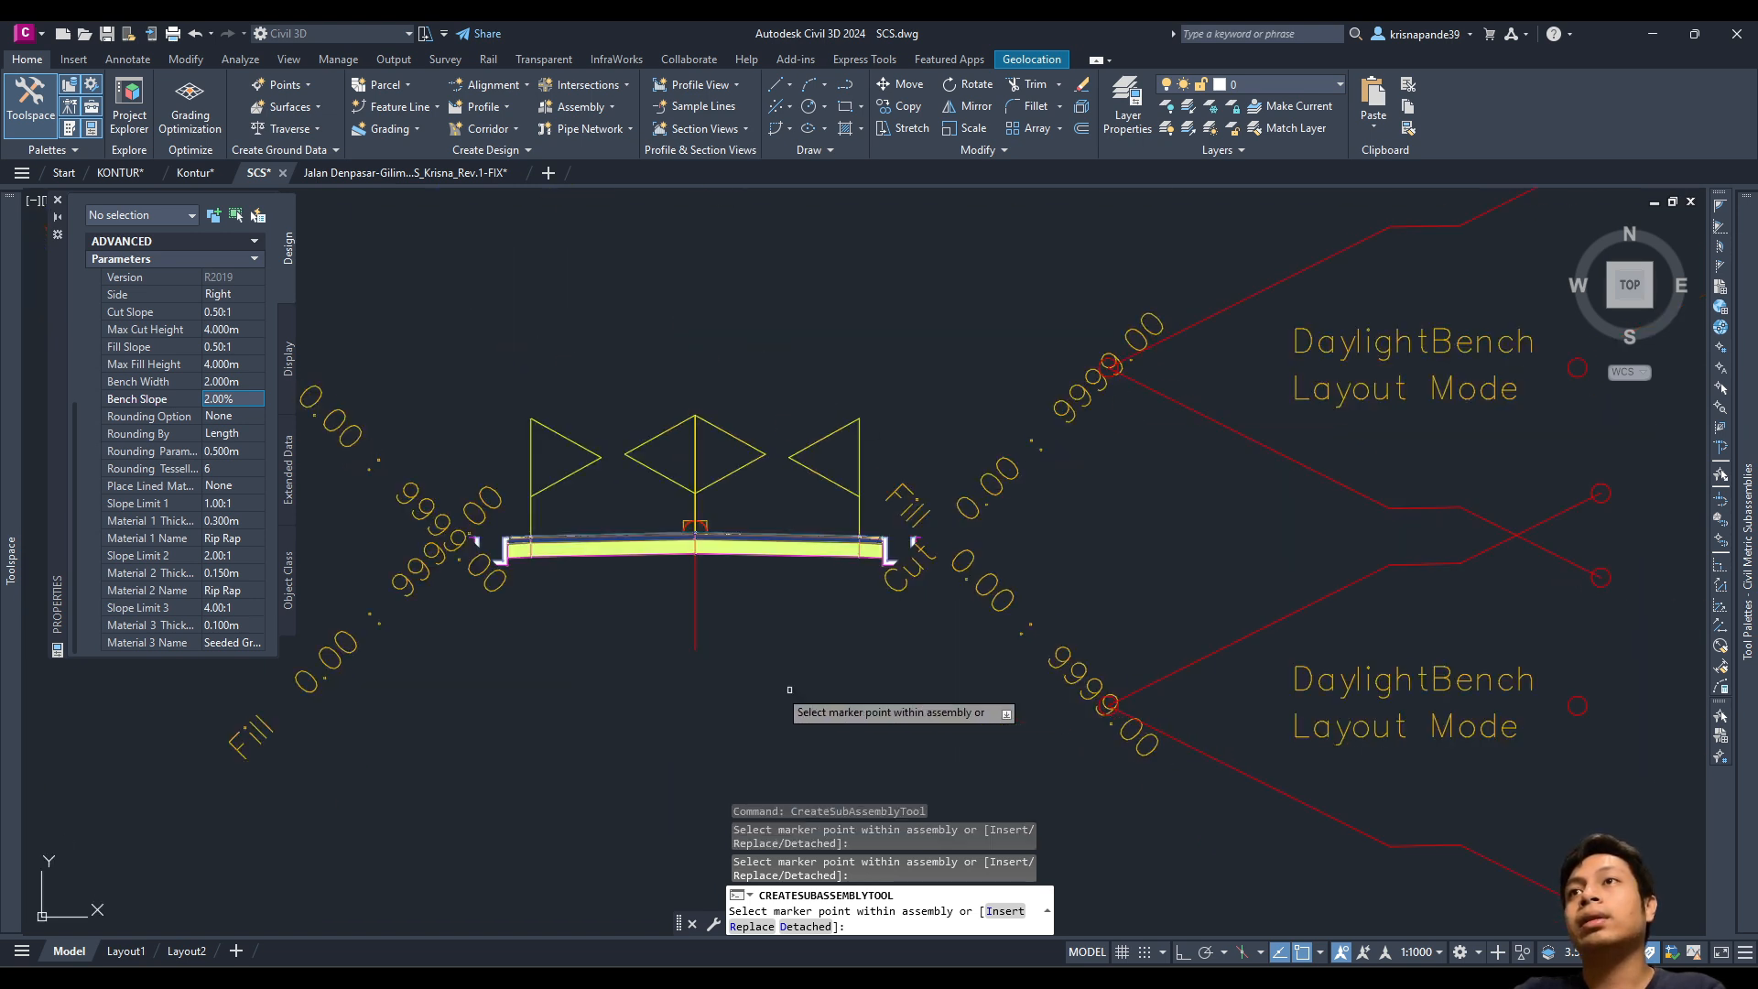
pyautogui.scroll(-2, 790, 688)
# Step: Switch DaylightBench Side to Left, attach it at the road's left edge, and close Properties
pyautogui.click(233, 295)
pyautogui.click(236, 295)
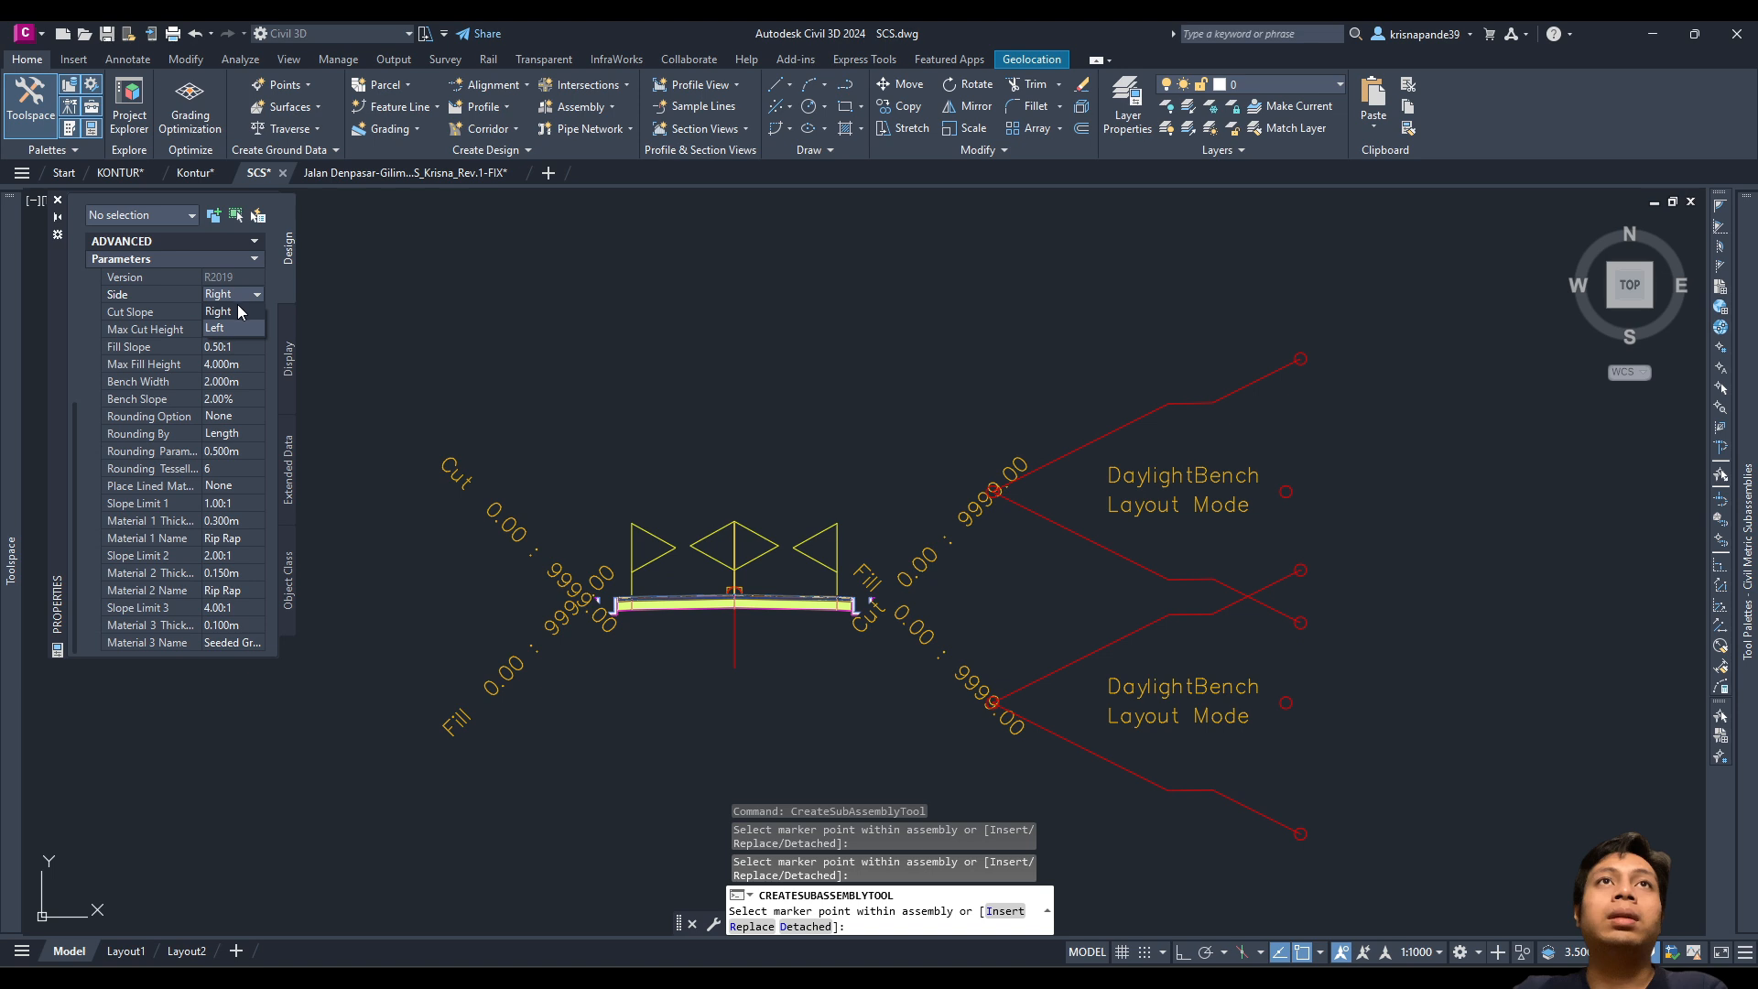
pyautogui.click(215, 328)
pyautogui.scroll(4, 476, 479)
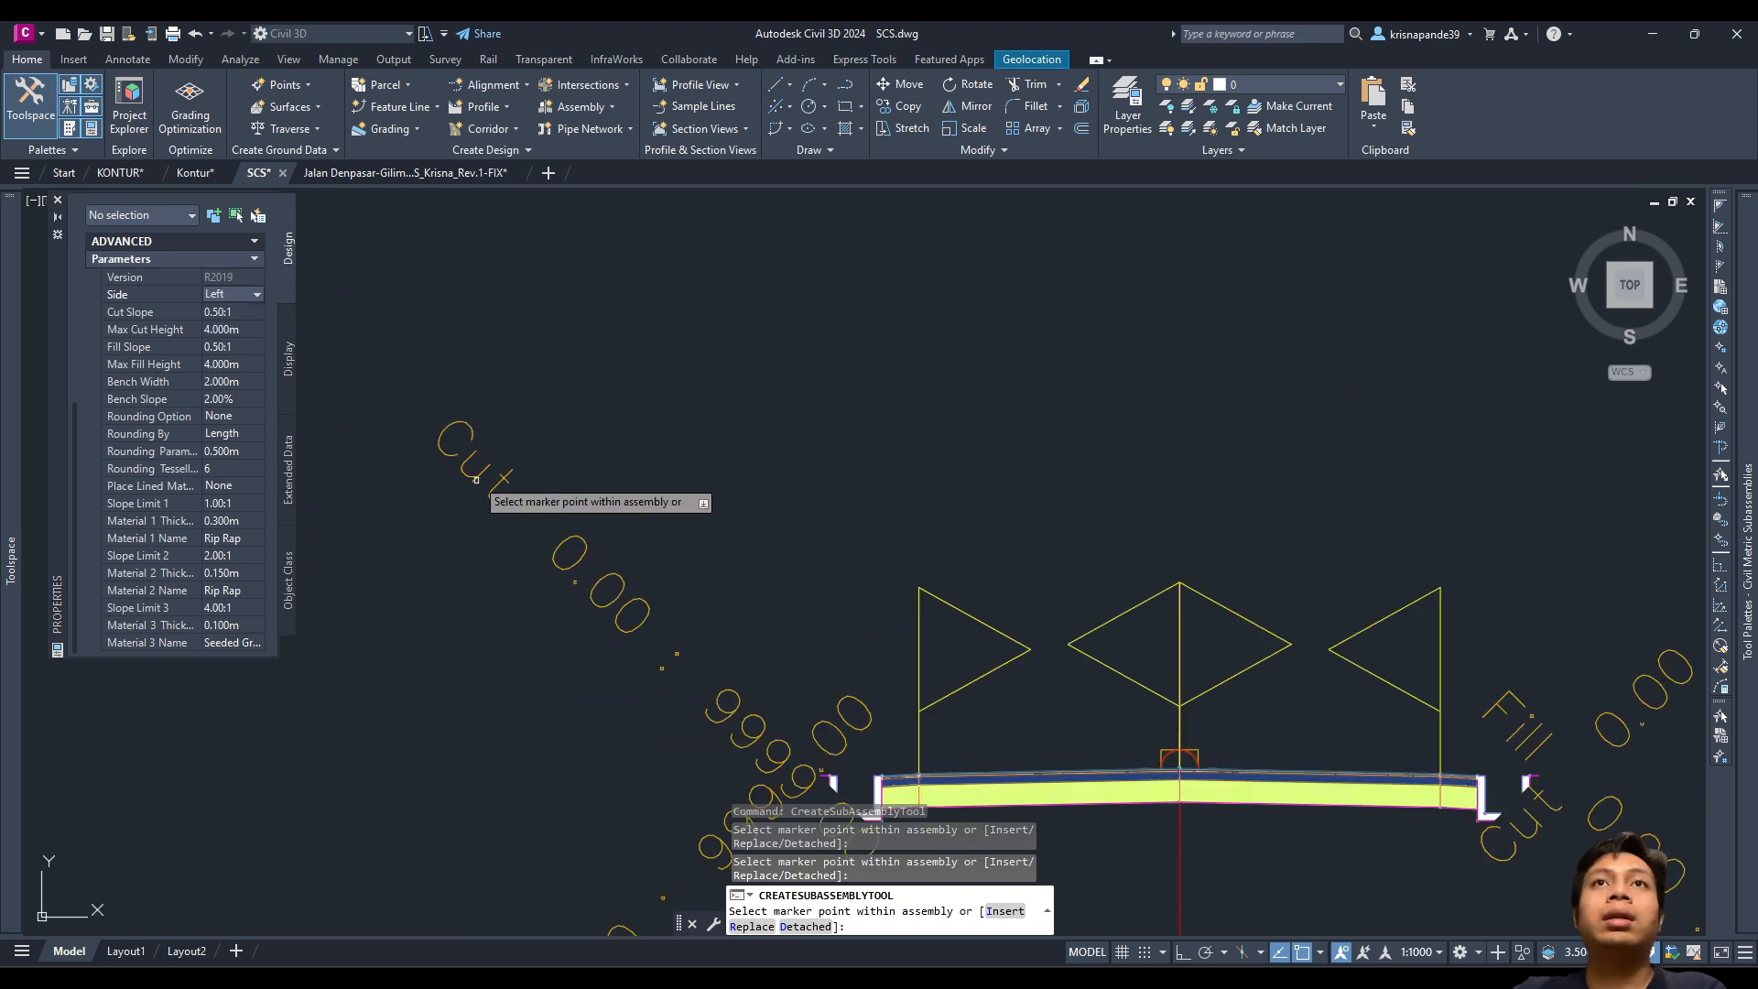
pyautogui.click(478, 477)
pyautogui.scroll(-5, 494, 568)
pyautogui.scroll(3, 495, 540)
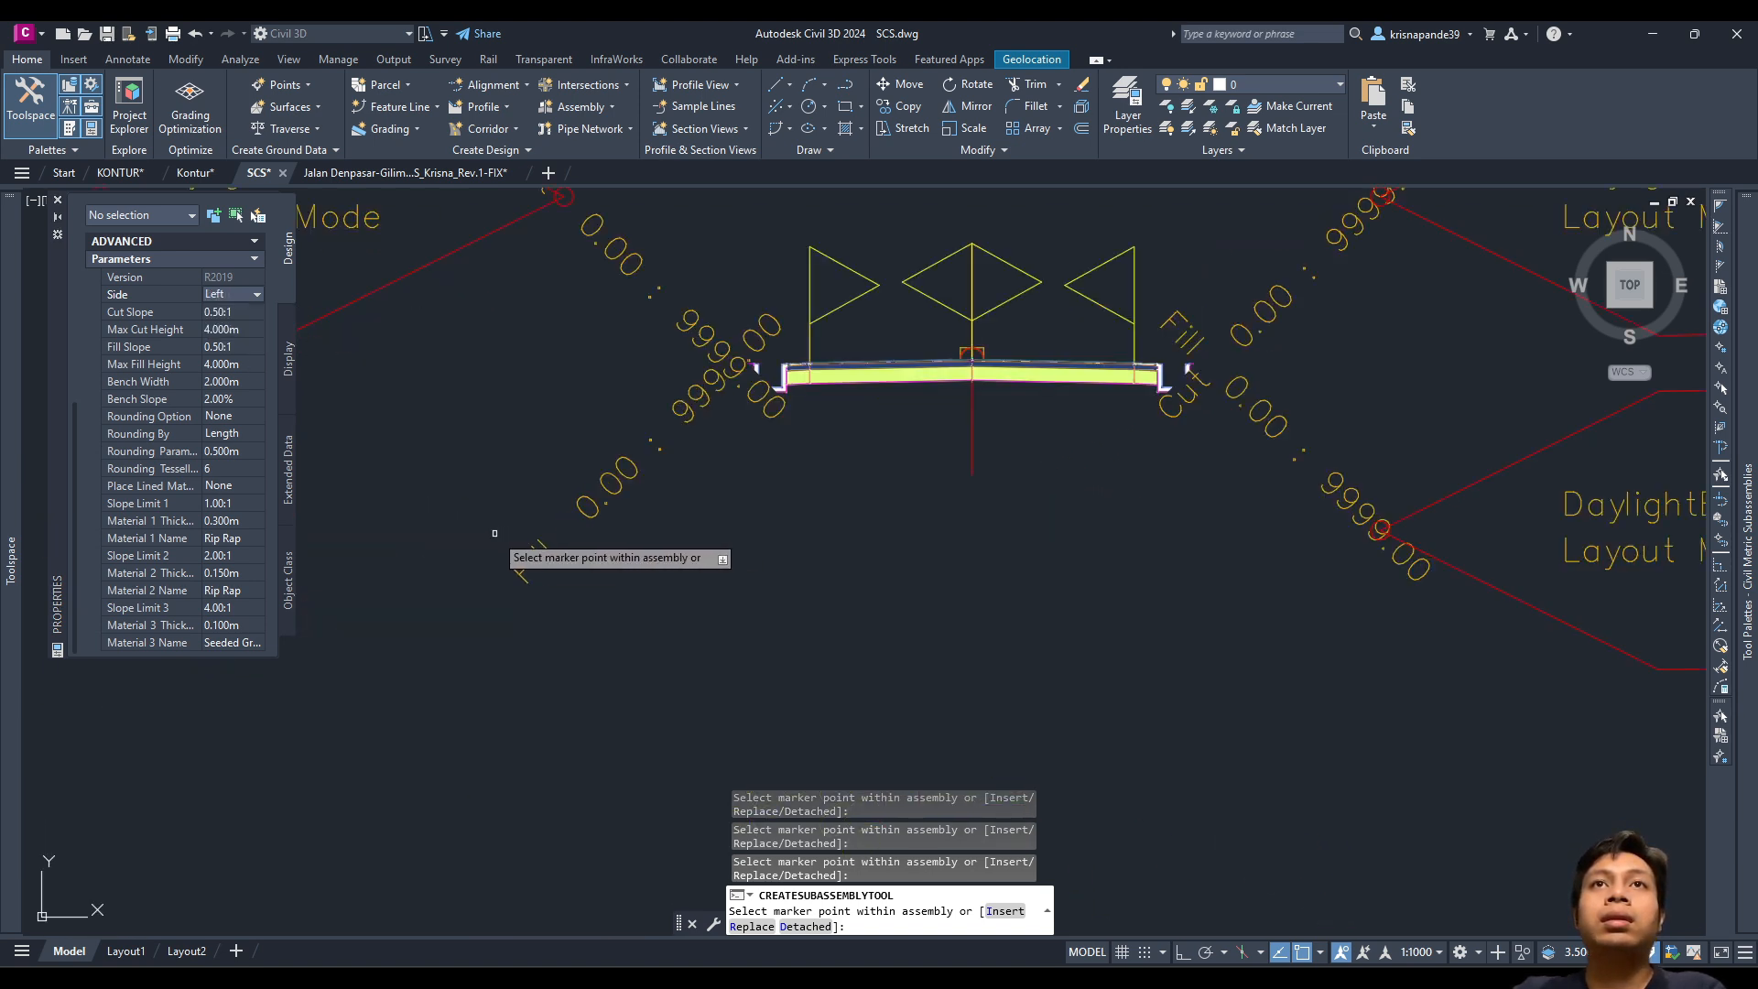
pyautogui.scroll(-8, 681, 545)
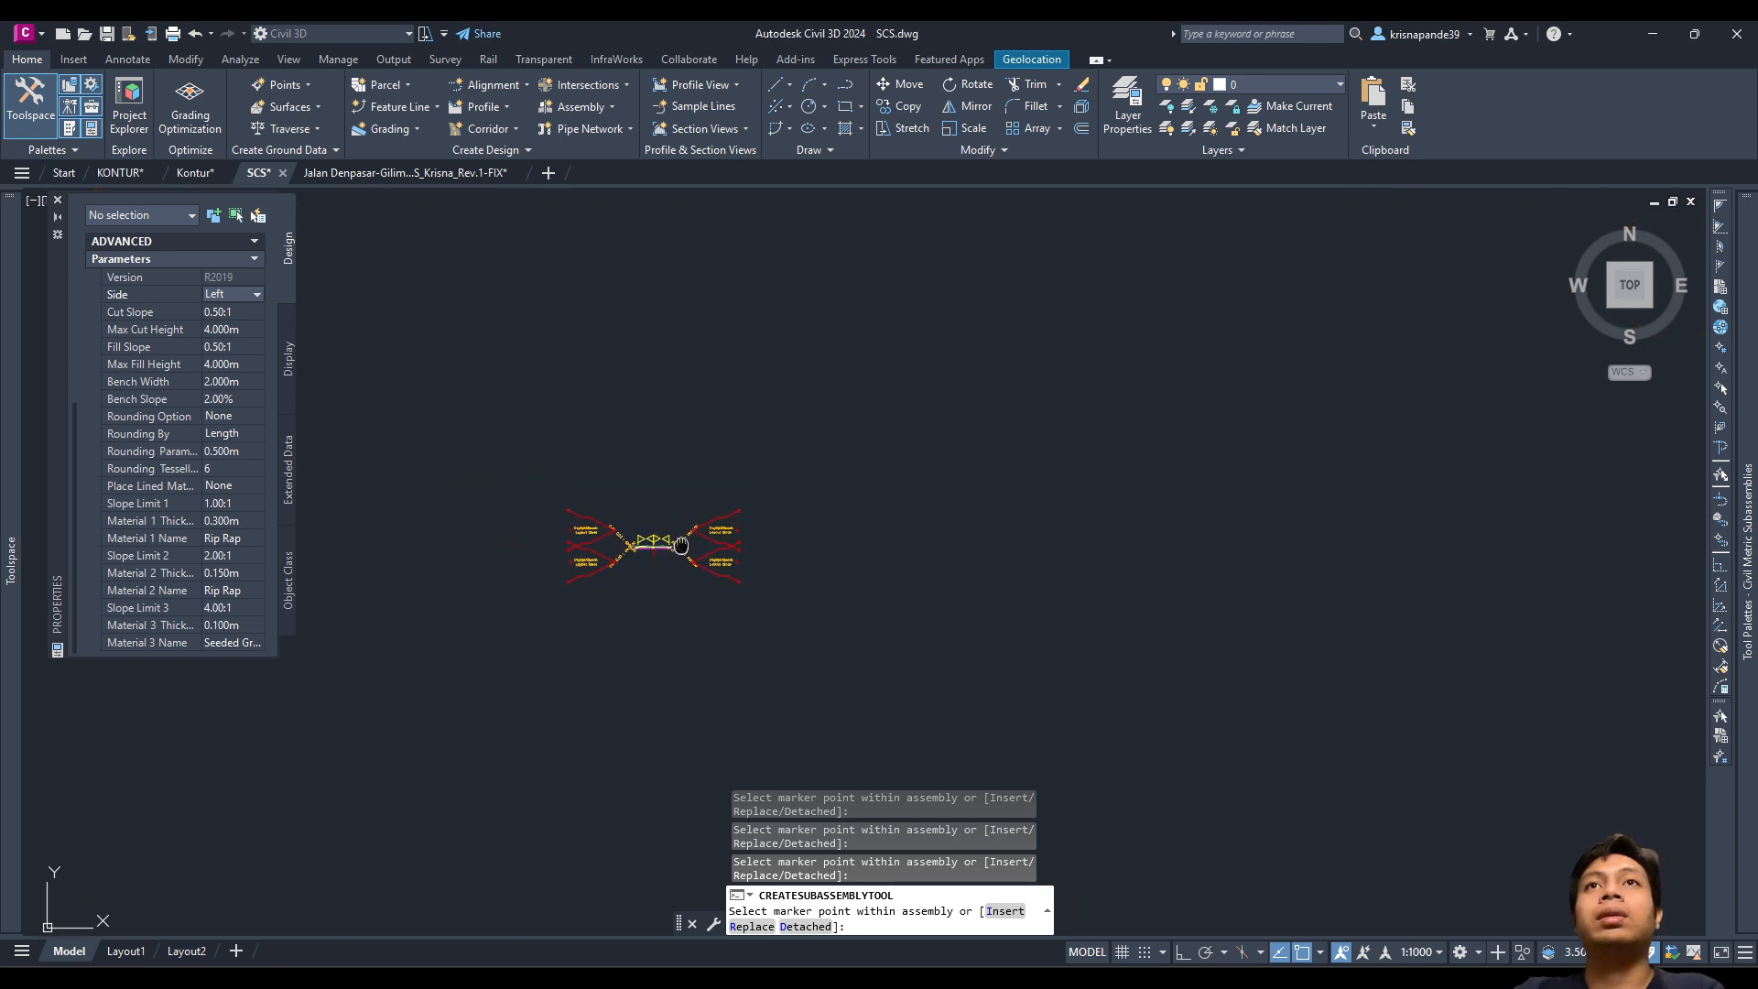
pyautogui.scroll(6, 596, 554)
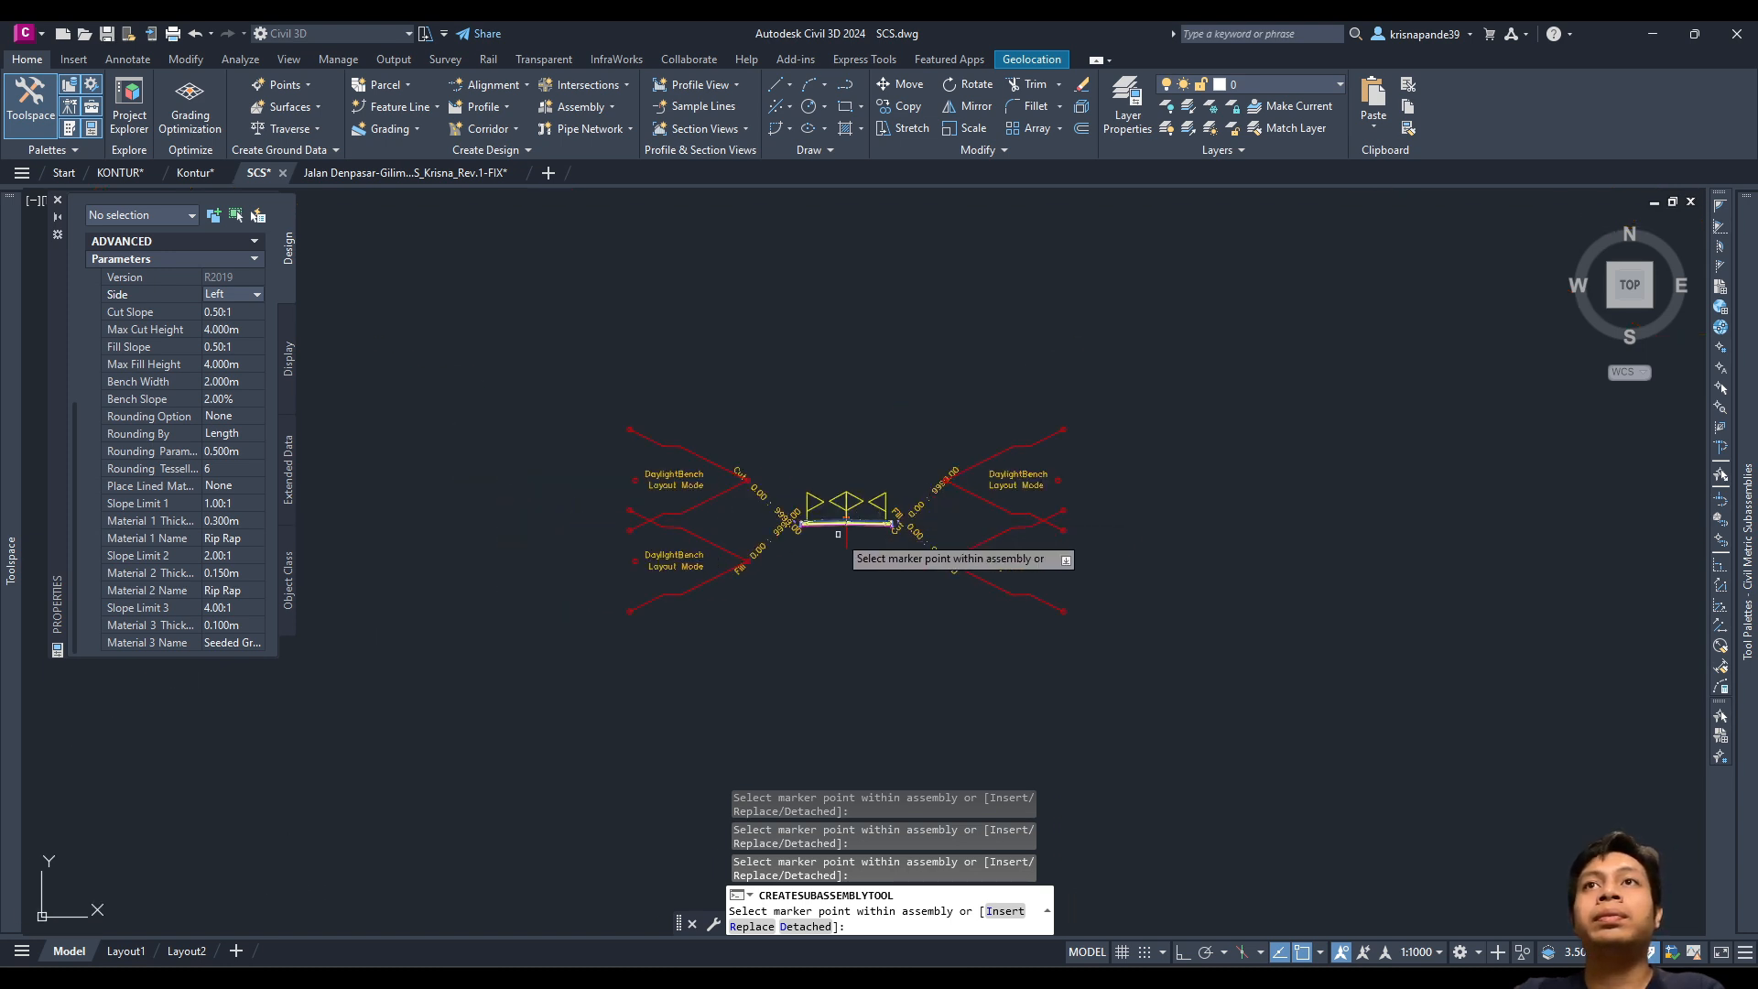
pyautogui.click(56, 199)
# Step: Frame the whole ASSEMBLY and finish adding subassemblies
pyautogui.scroll(2, 874, 520)
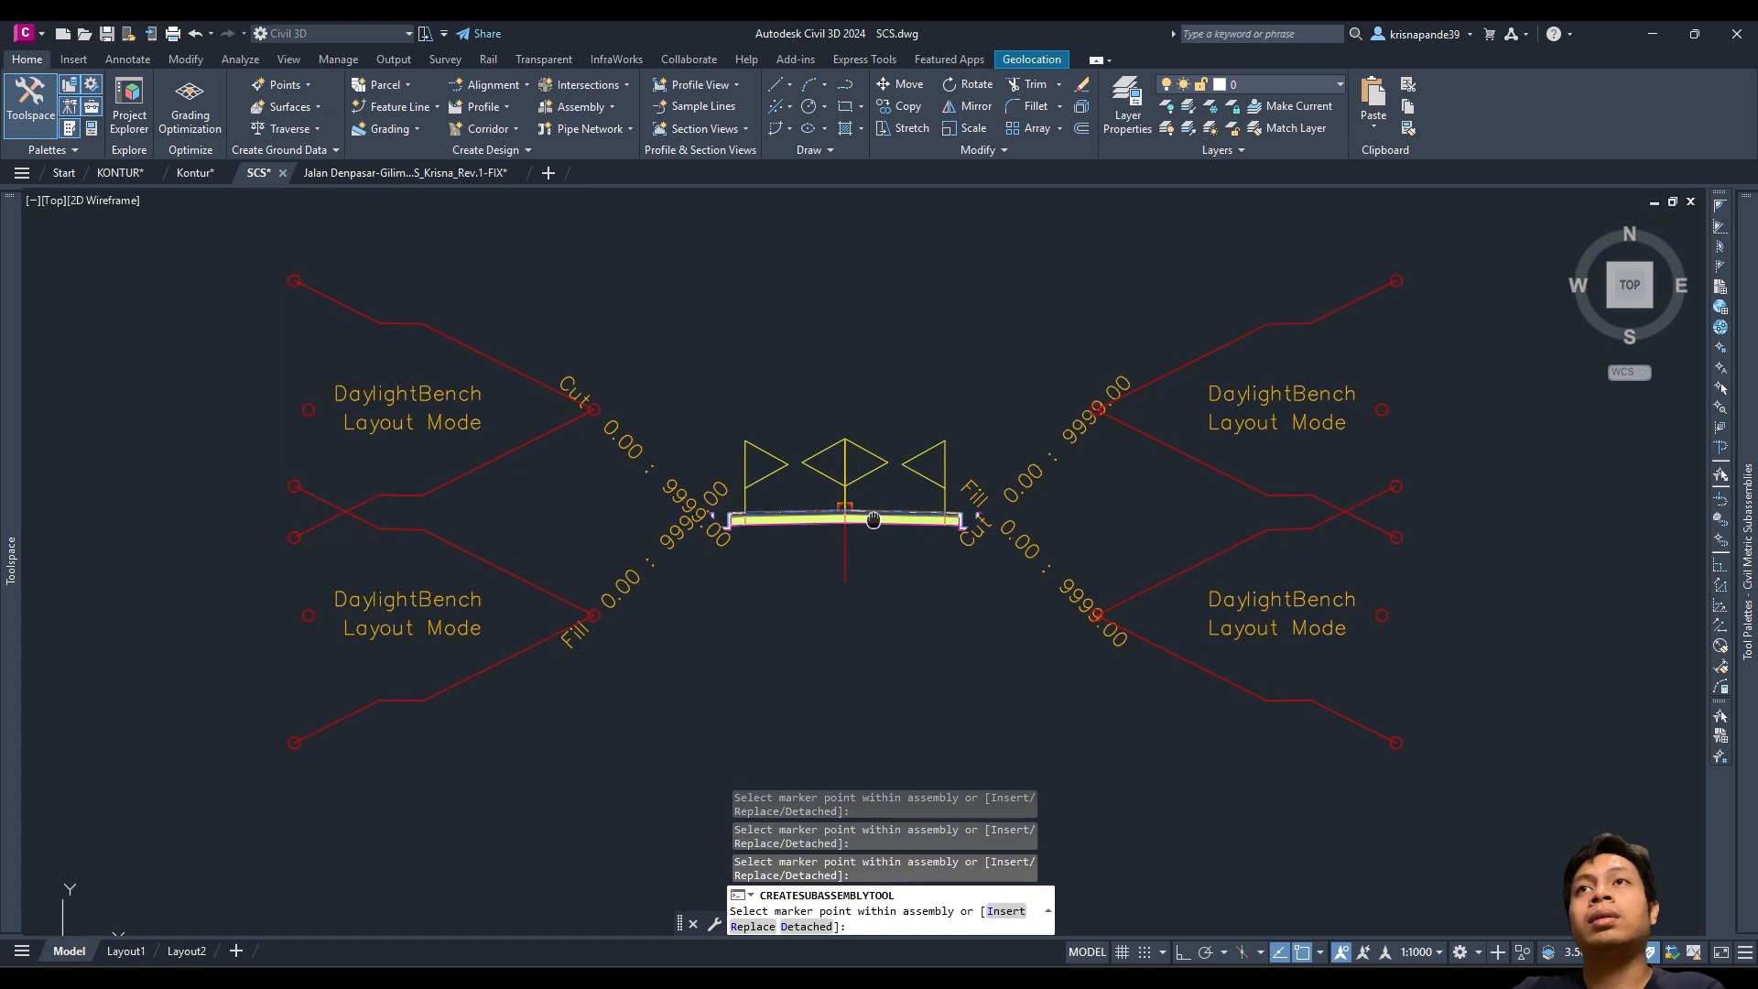
pyautogui.moveTo(874, 520); pyautogui.dragTo(889, 566, button='middle')
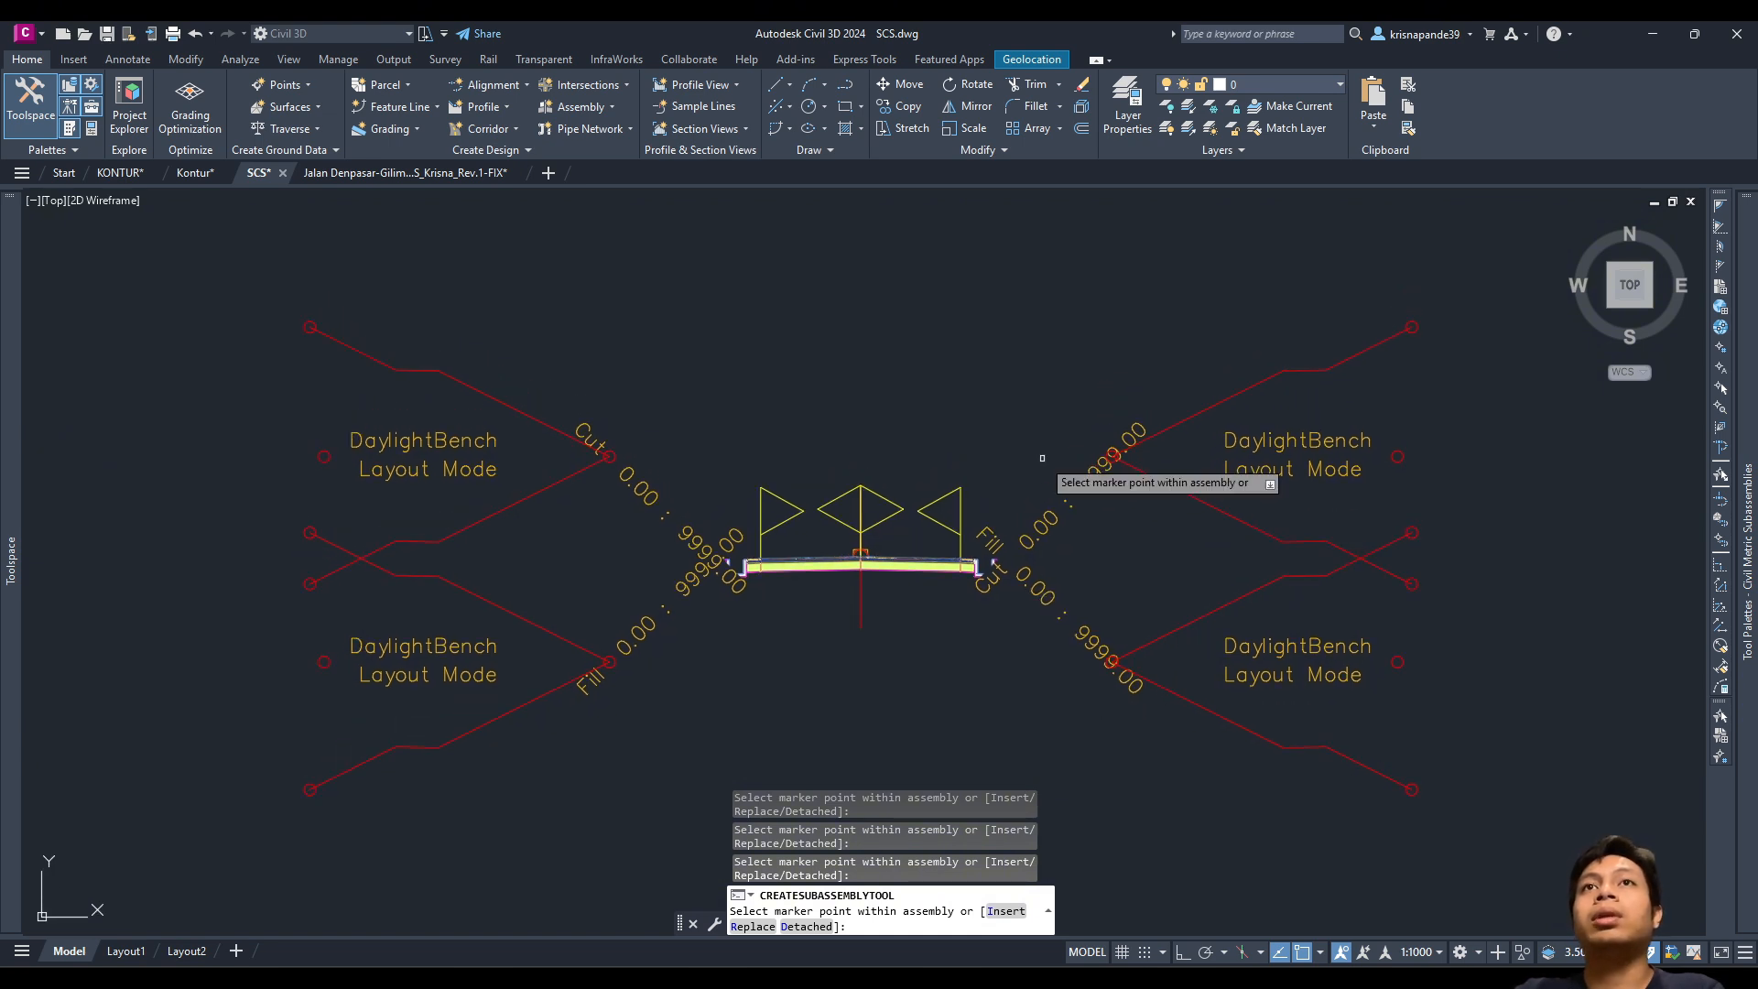
pyautogui.scroll(-2, 766, 378)
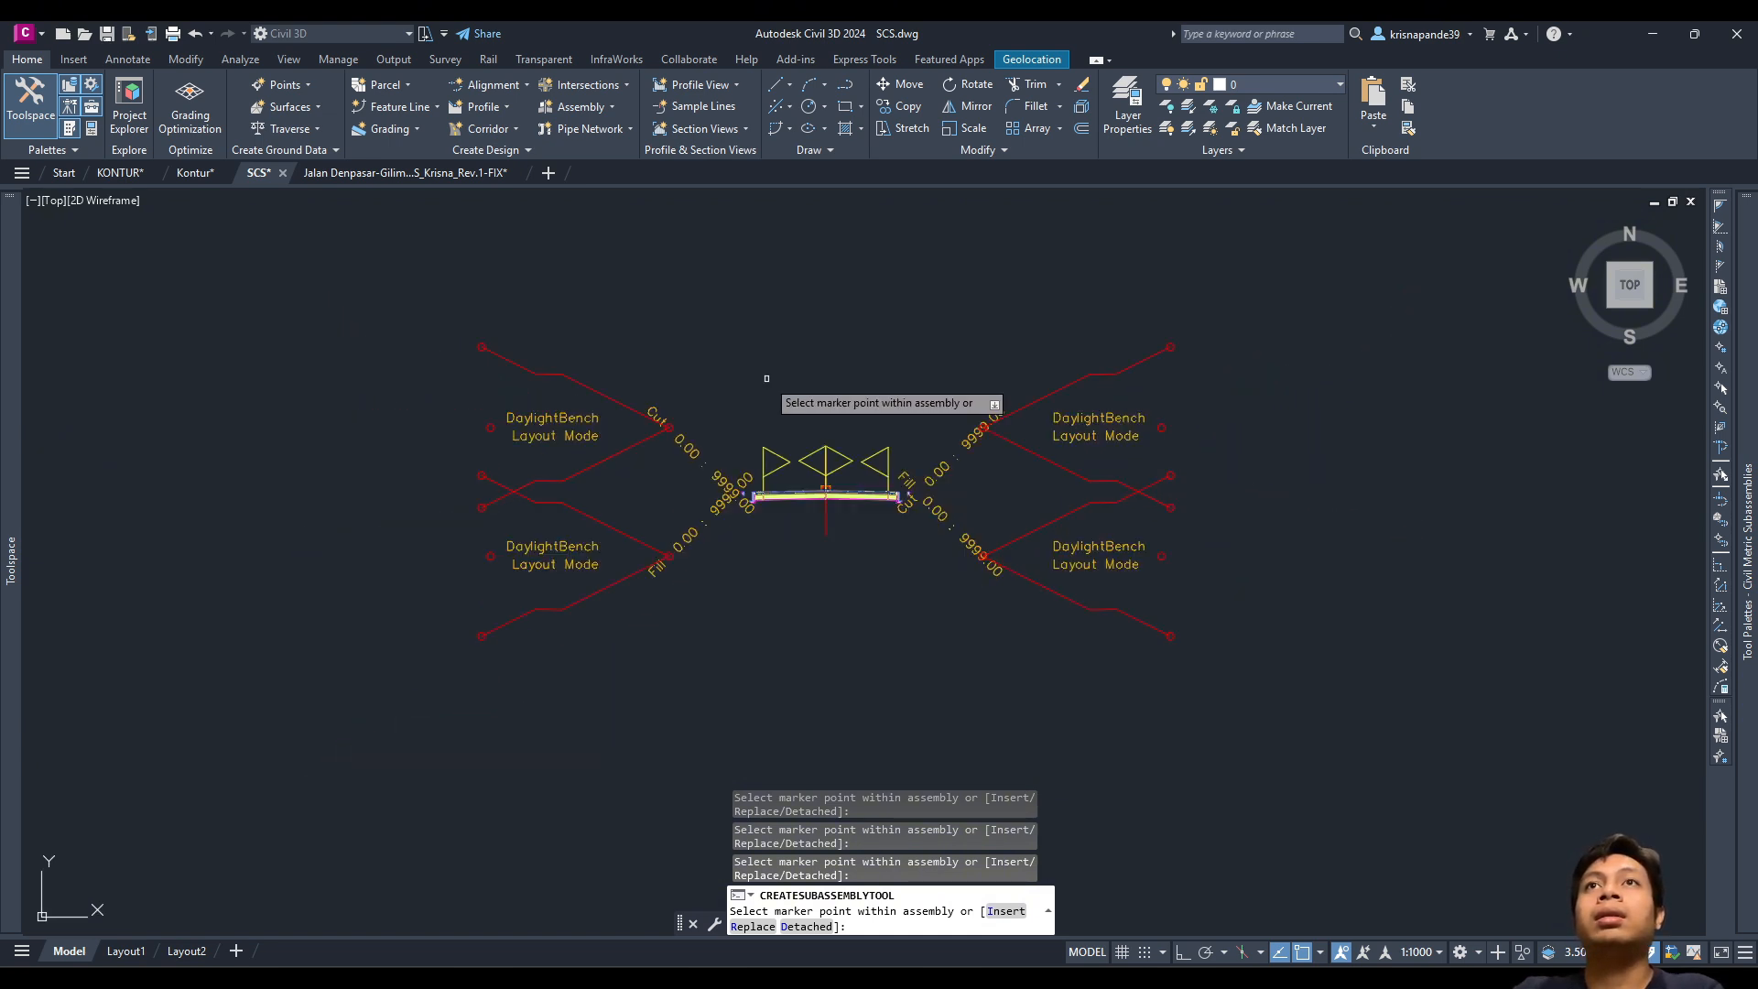
pyautogui.scroll(-4, 760, 385)
pyautogui.moveTo(746, 330); pyautogui.dragTo(742, 429, button='middle')
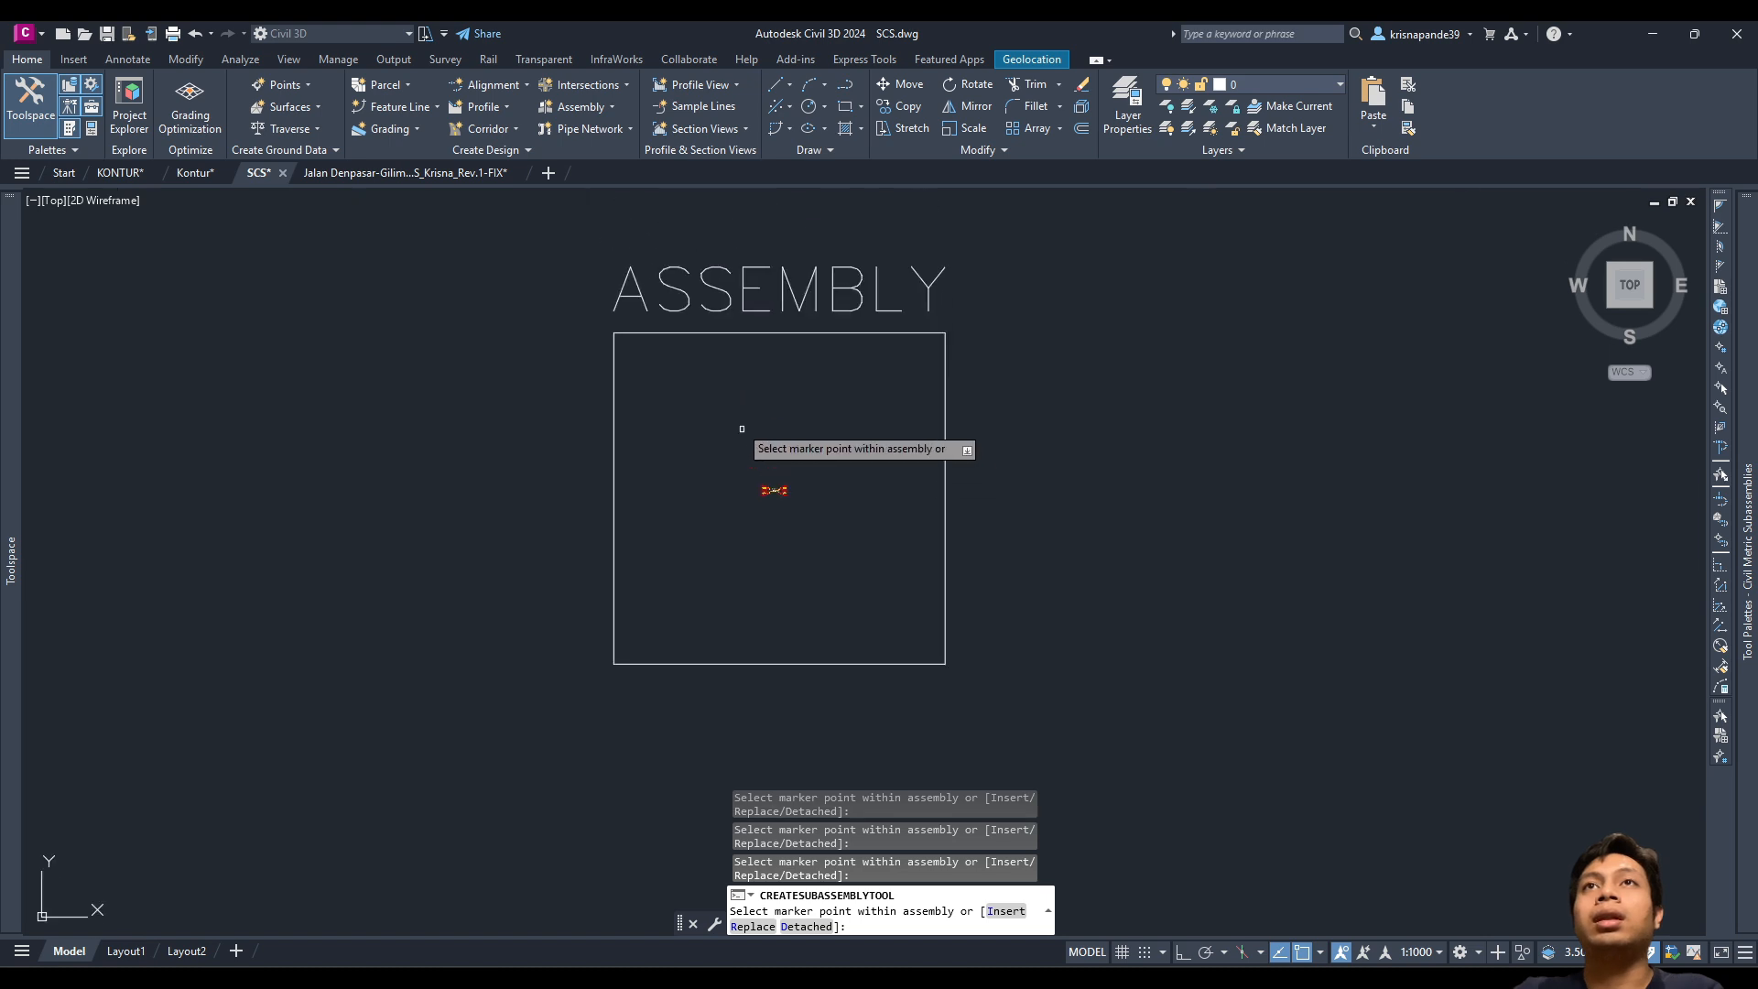
pyautogui.scroll(-2, 742, 427)
pyautogui.scroll(2, 746, 370)
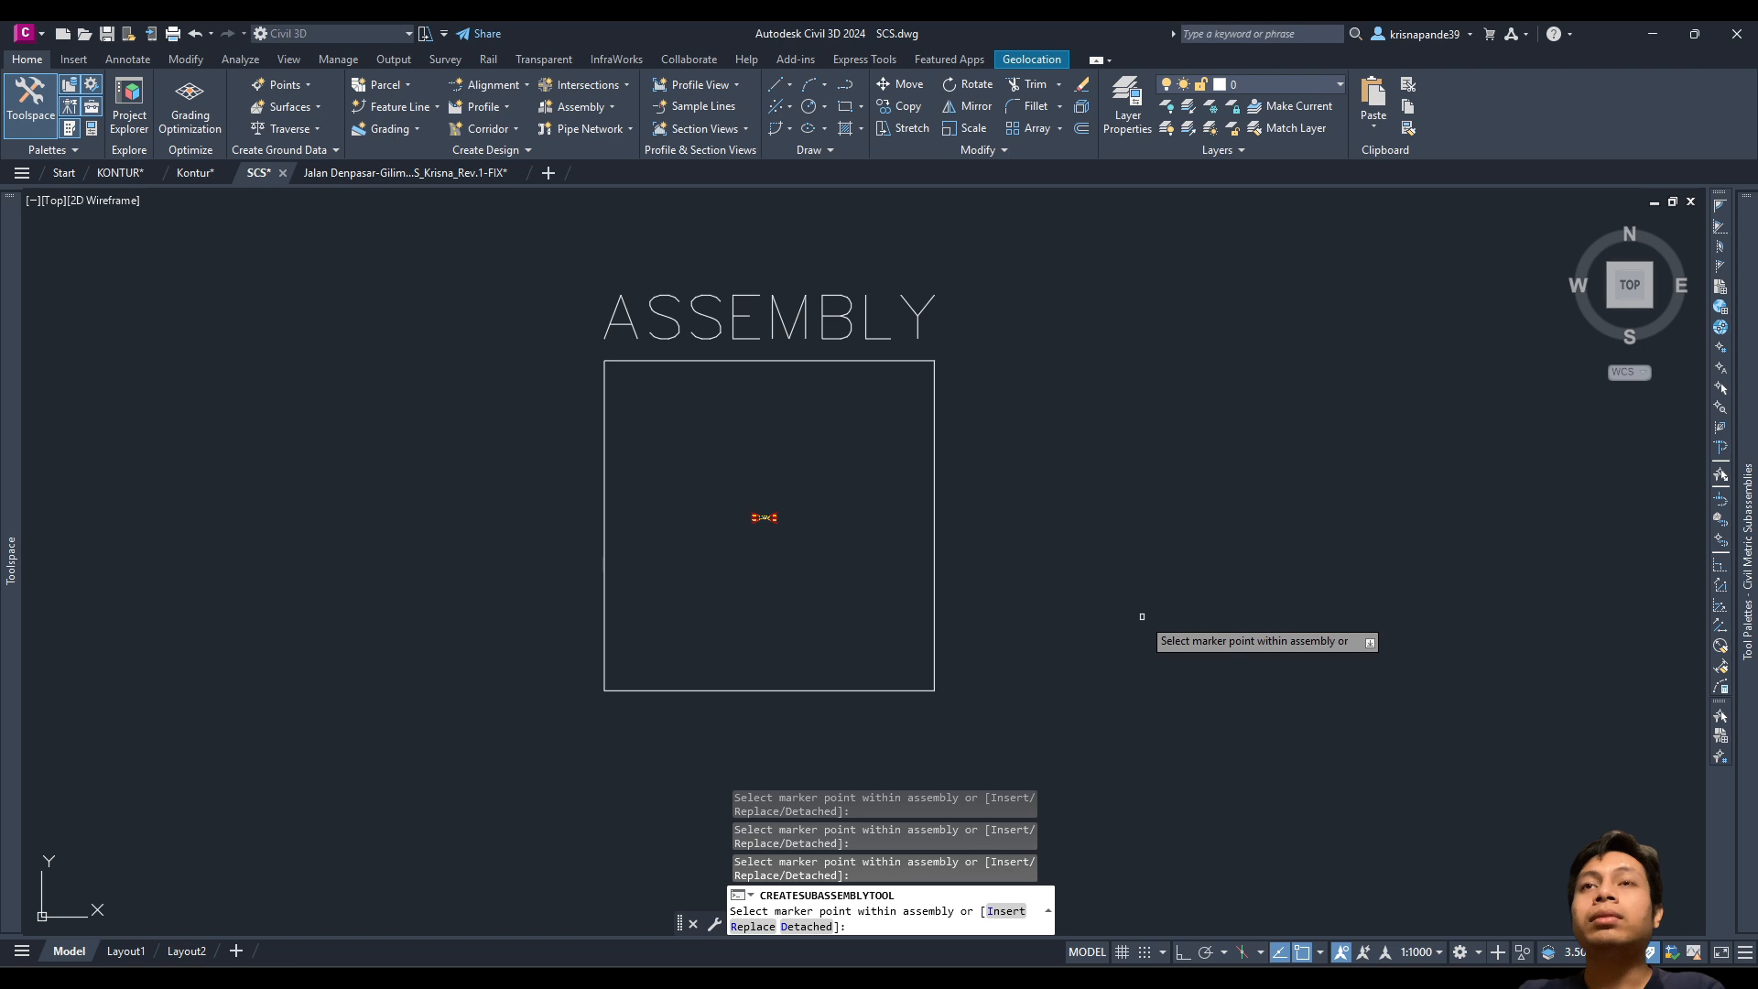
pyautogui.press('Escape')
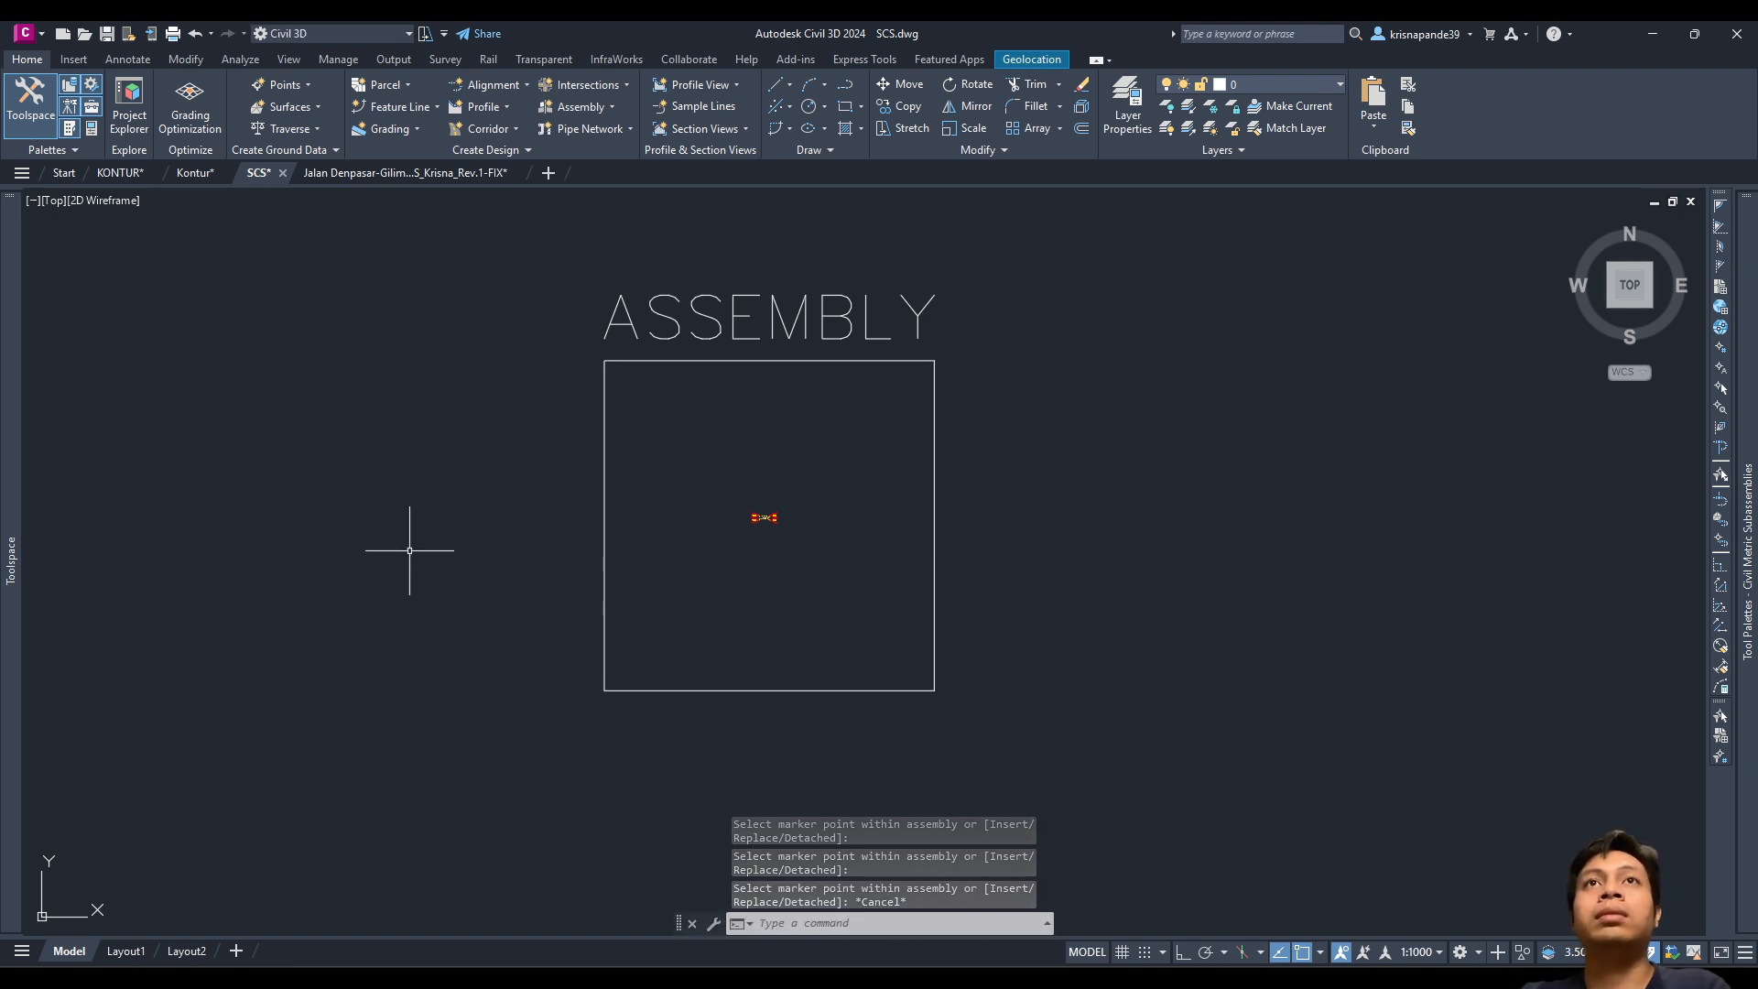
# Step: Bring the whole contour surface and profile view into view and open the Corridor options
pyautogui.scroll(-5, 409, 550)
pyautogui.moveTo(410, 550); pyautogui.dragTo(691, 586, button='middle')
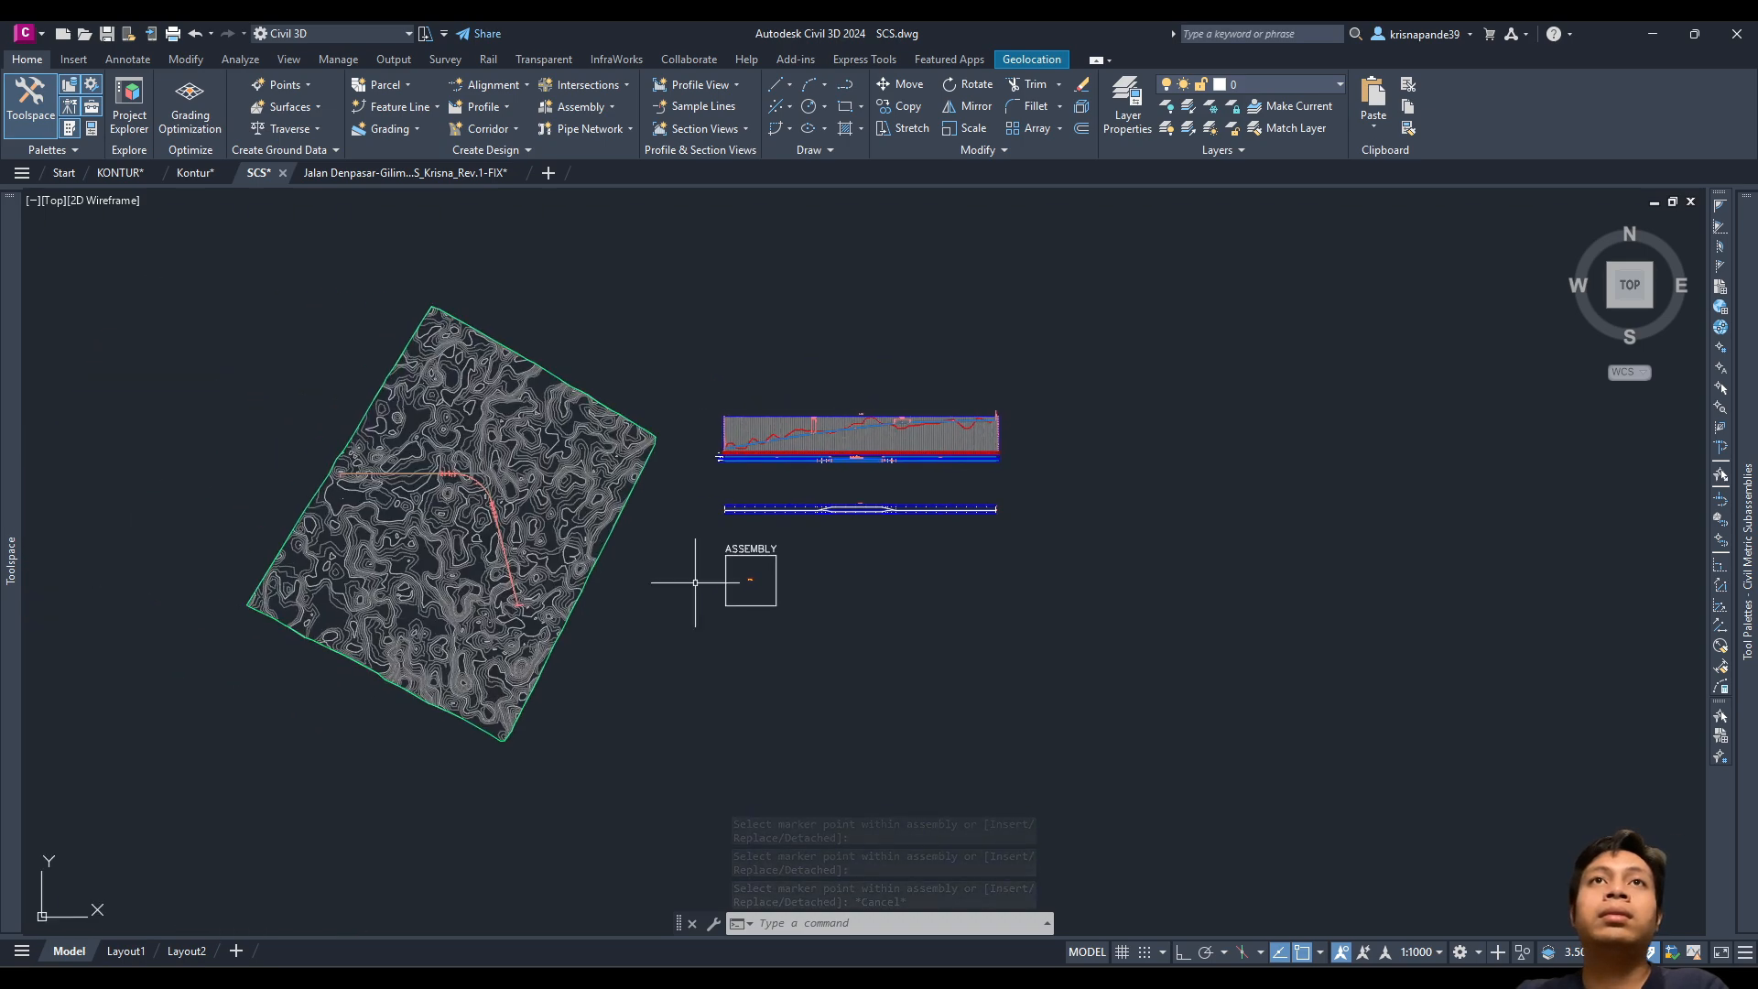
pyautogui.scroll(2, 701, 586)
pyautogui.scroll(4, 307, 455)
pyautogui.scroll(-2, 307, 455)
pyautogui.moveTo(329, 457); pyautogui.dragTo(647, 471, button='middle')
pyautogui.scroll(-2, 676, 391)
pyautogui.scroll(2, 678, 389)
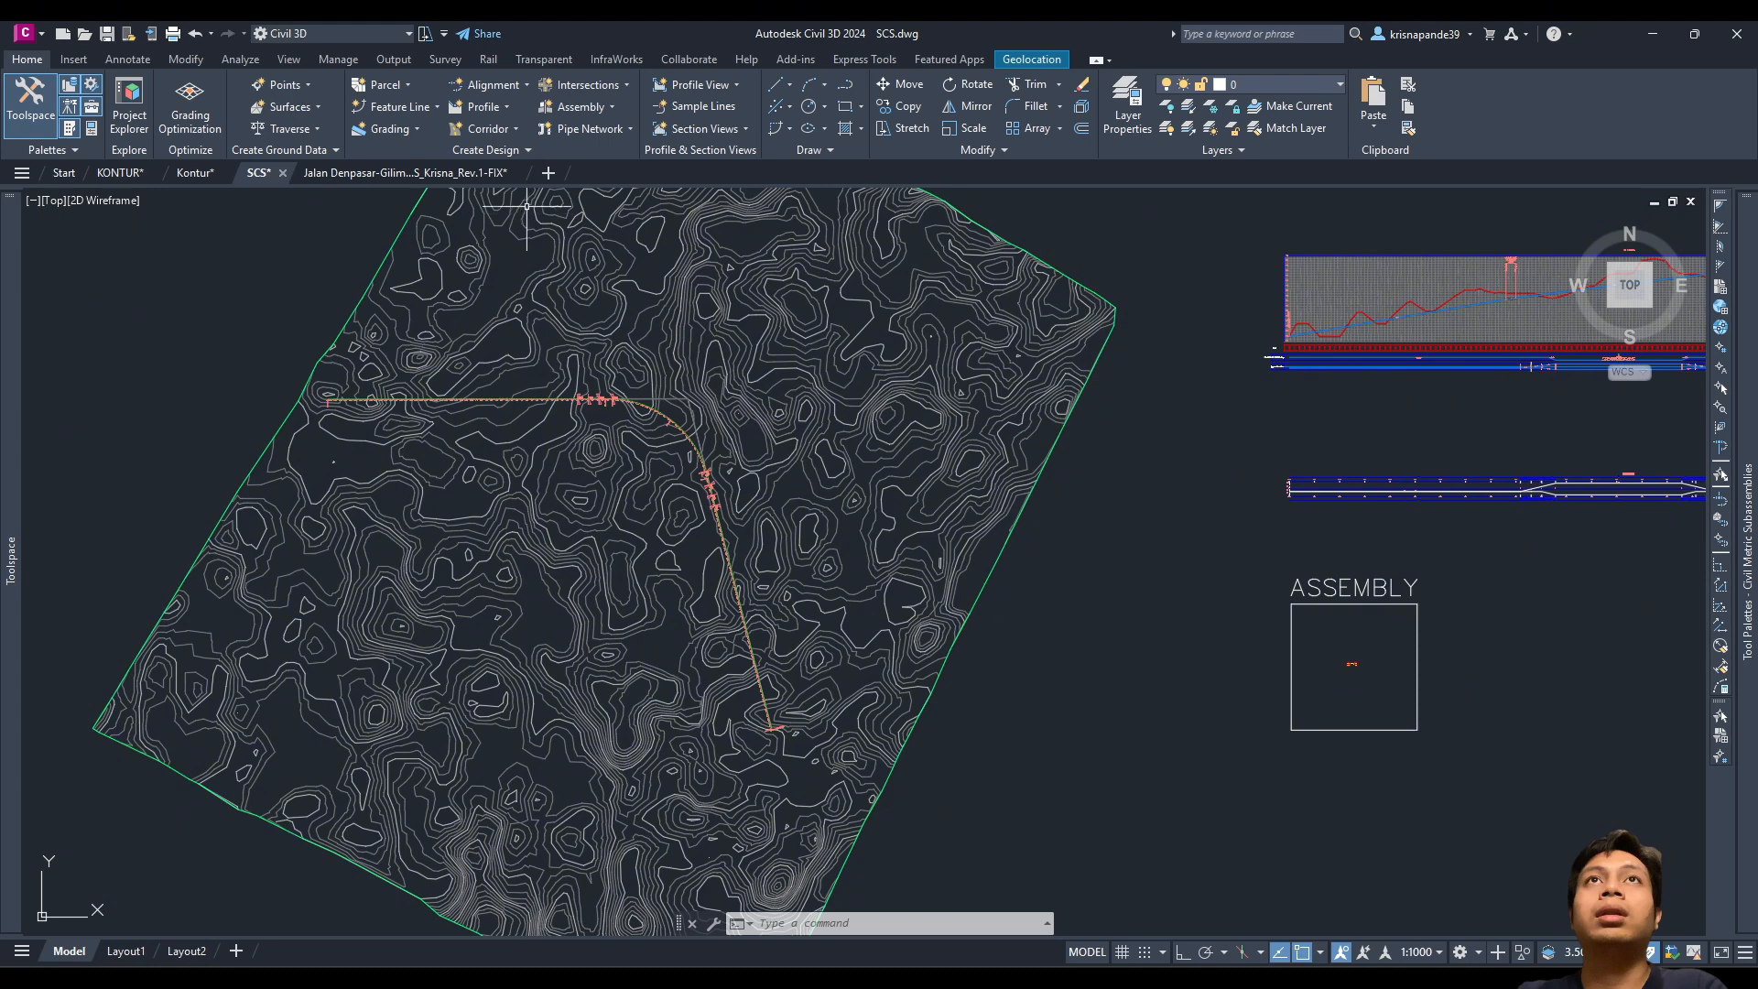
pyautogui.click(502, 134)
# Step: Start a corridor named KORIDOR with Basic style, alignment AS and profile AV
pyautogui.click(490, 158)
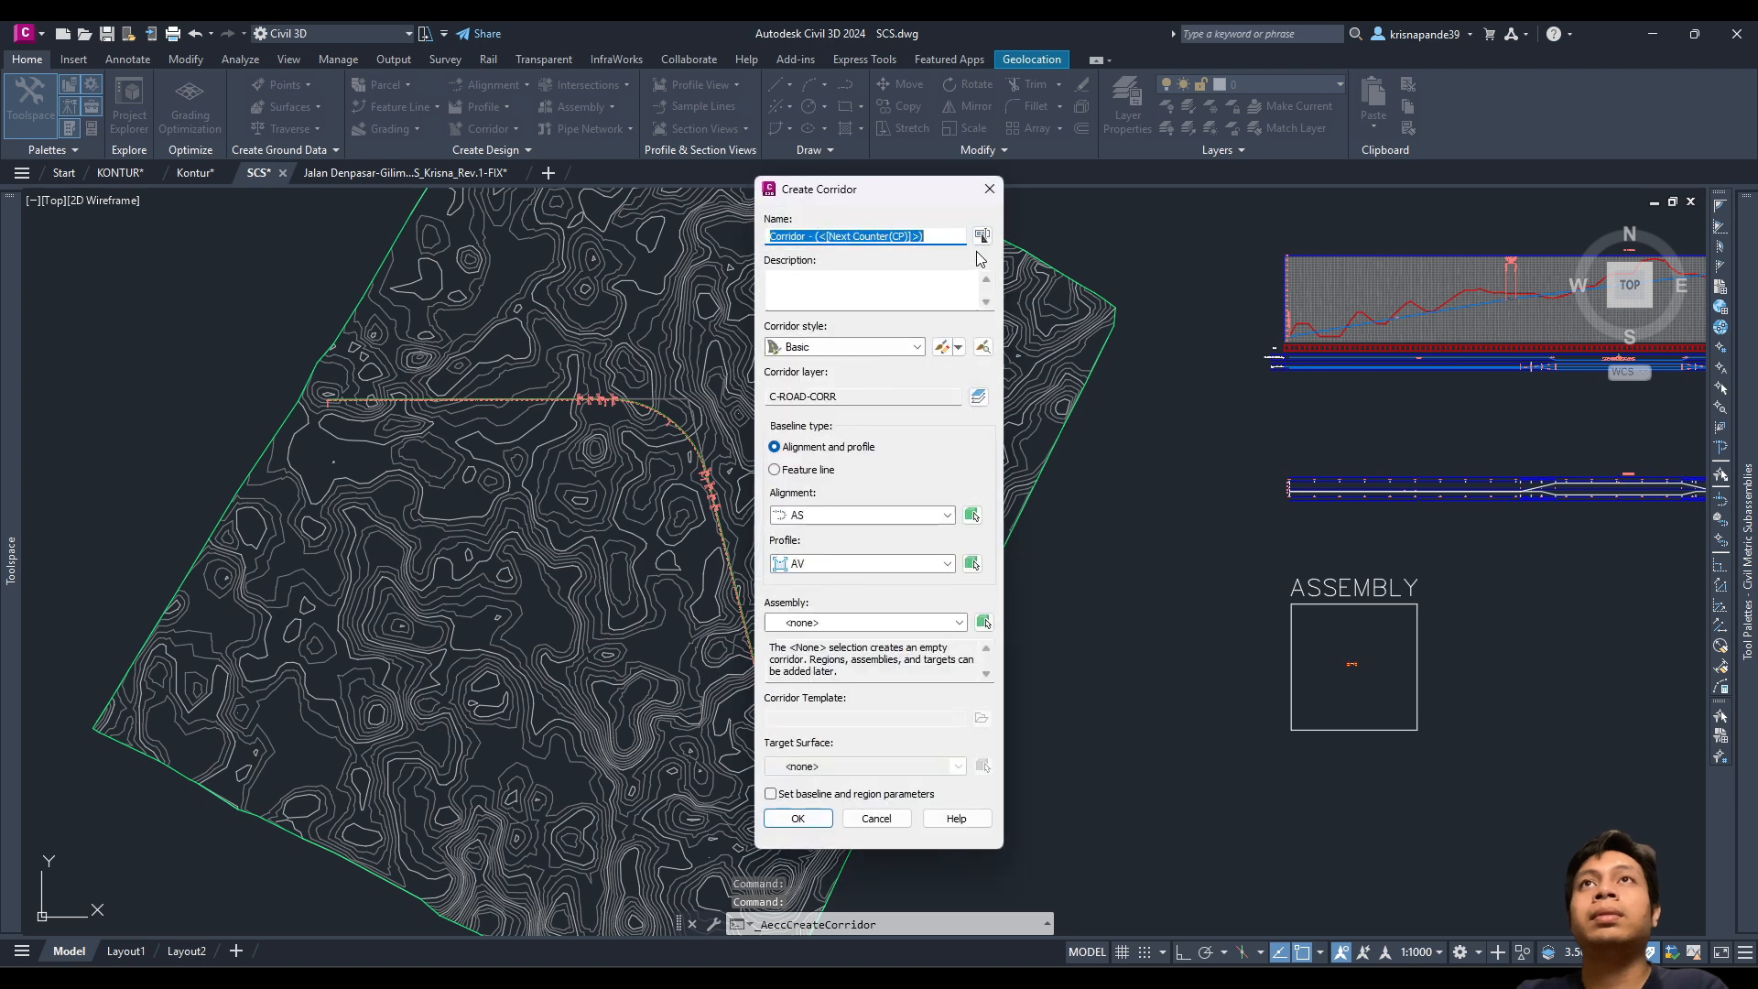
pyautogui.press('capslock')
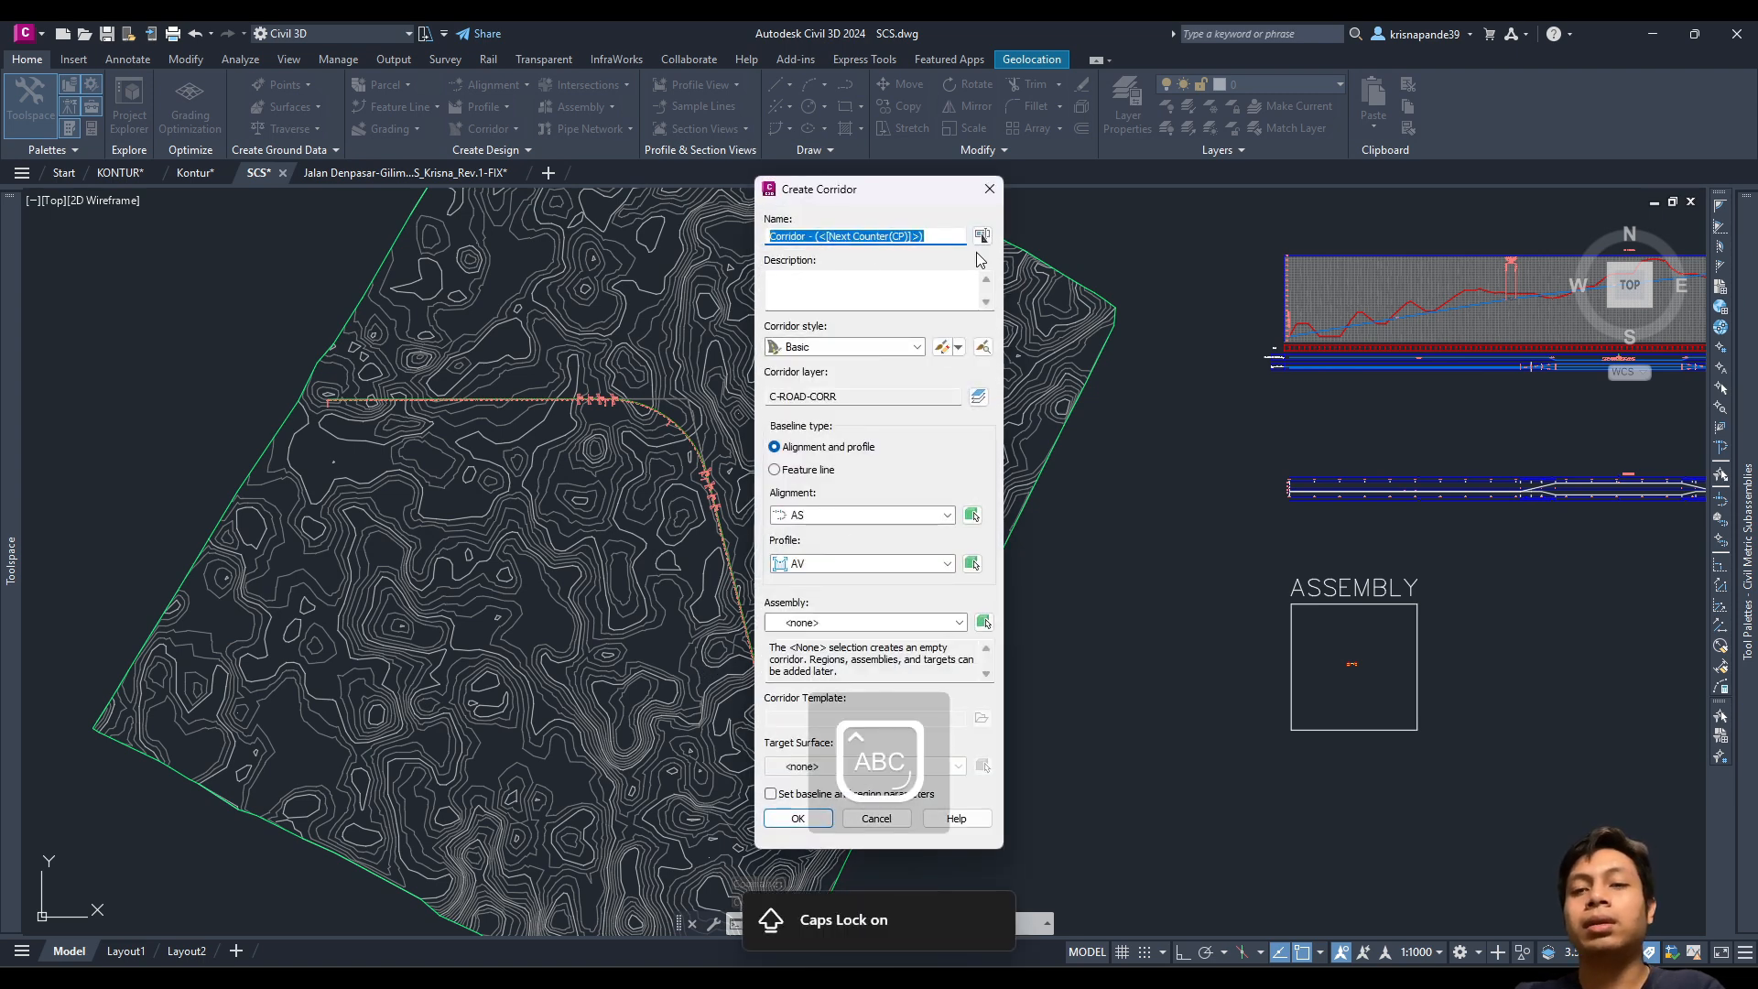
pyautogui.write('KORIDOR')
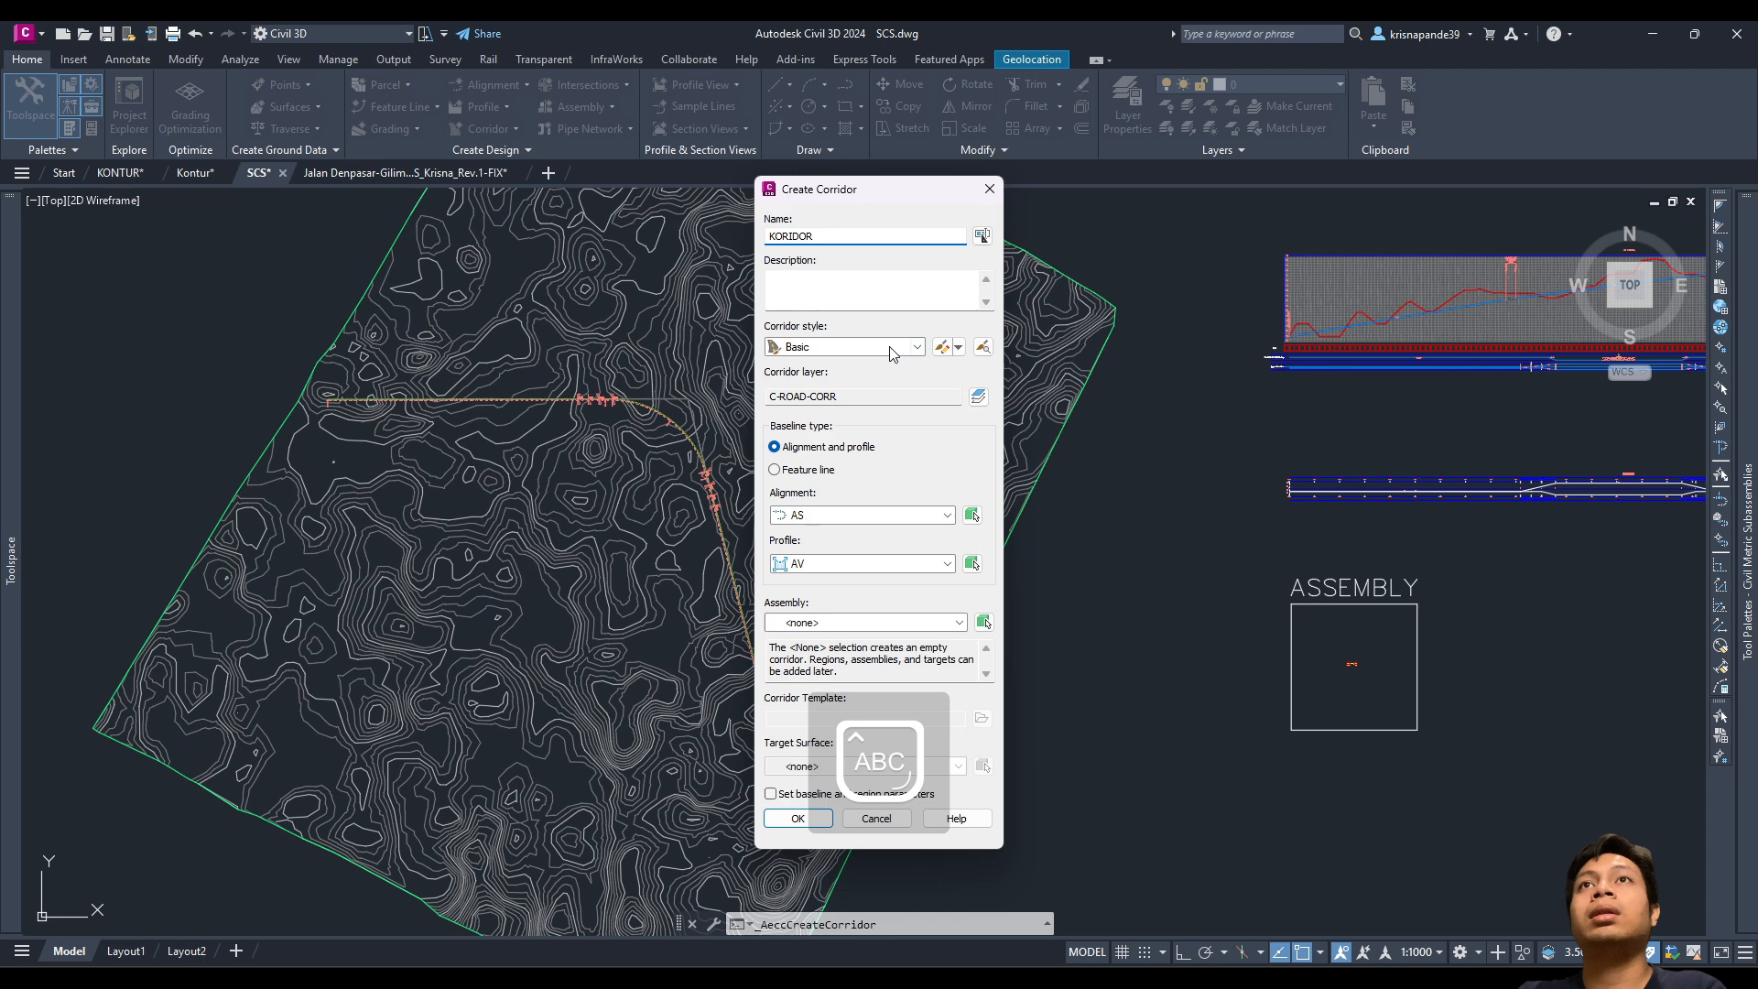
pyautogui.click(893, 355)
pyautogui.click(878, 368)
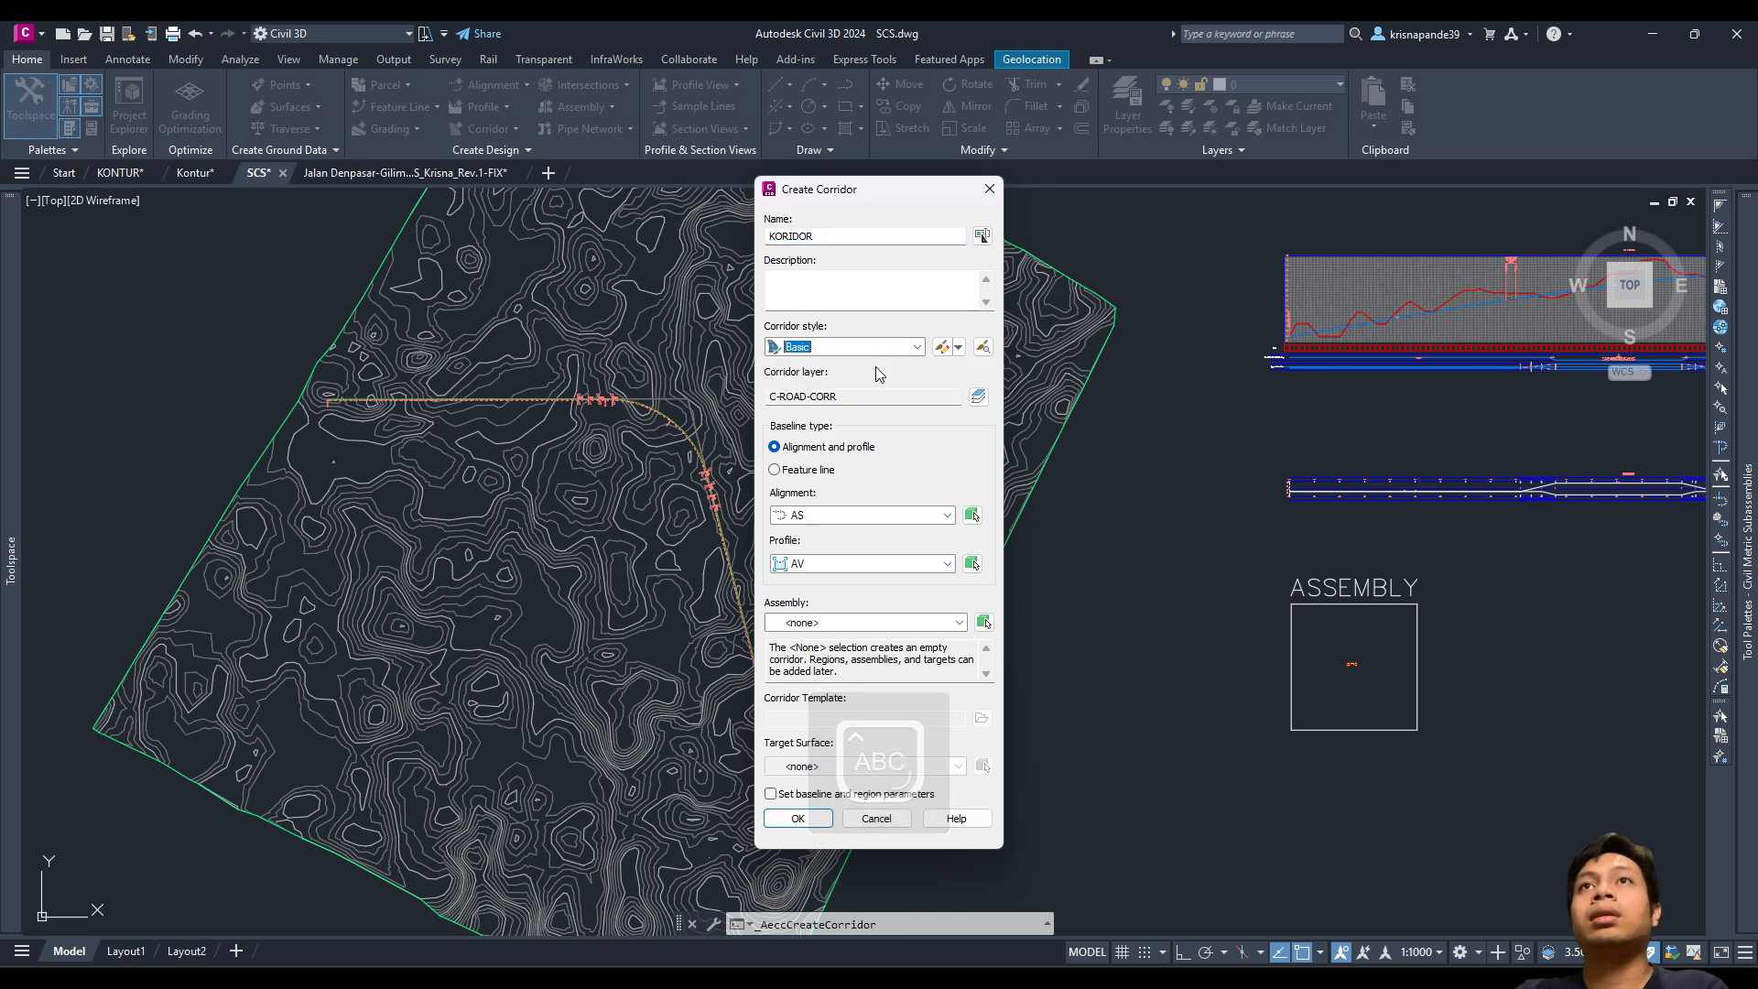
pyautogui.click(812, 513)
pyautogui.click(812, 529)
pyautogui.click(816, 563)
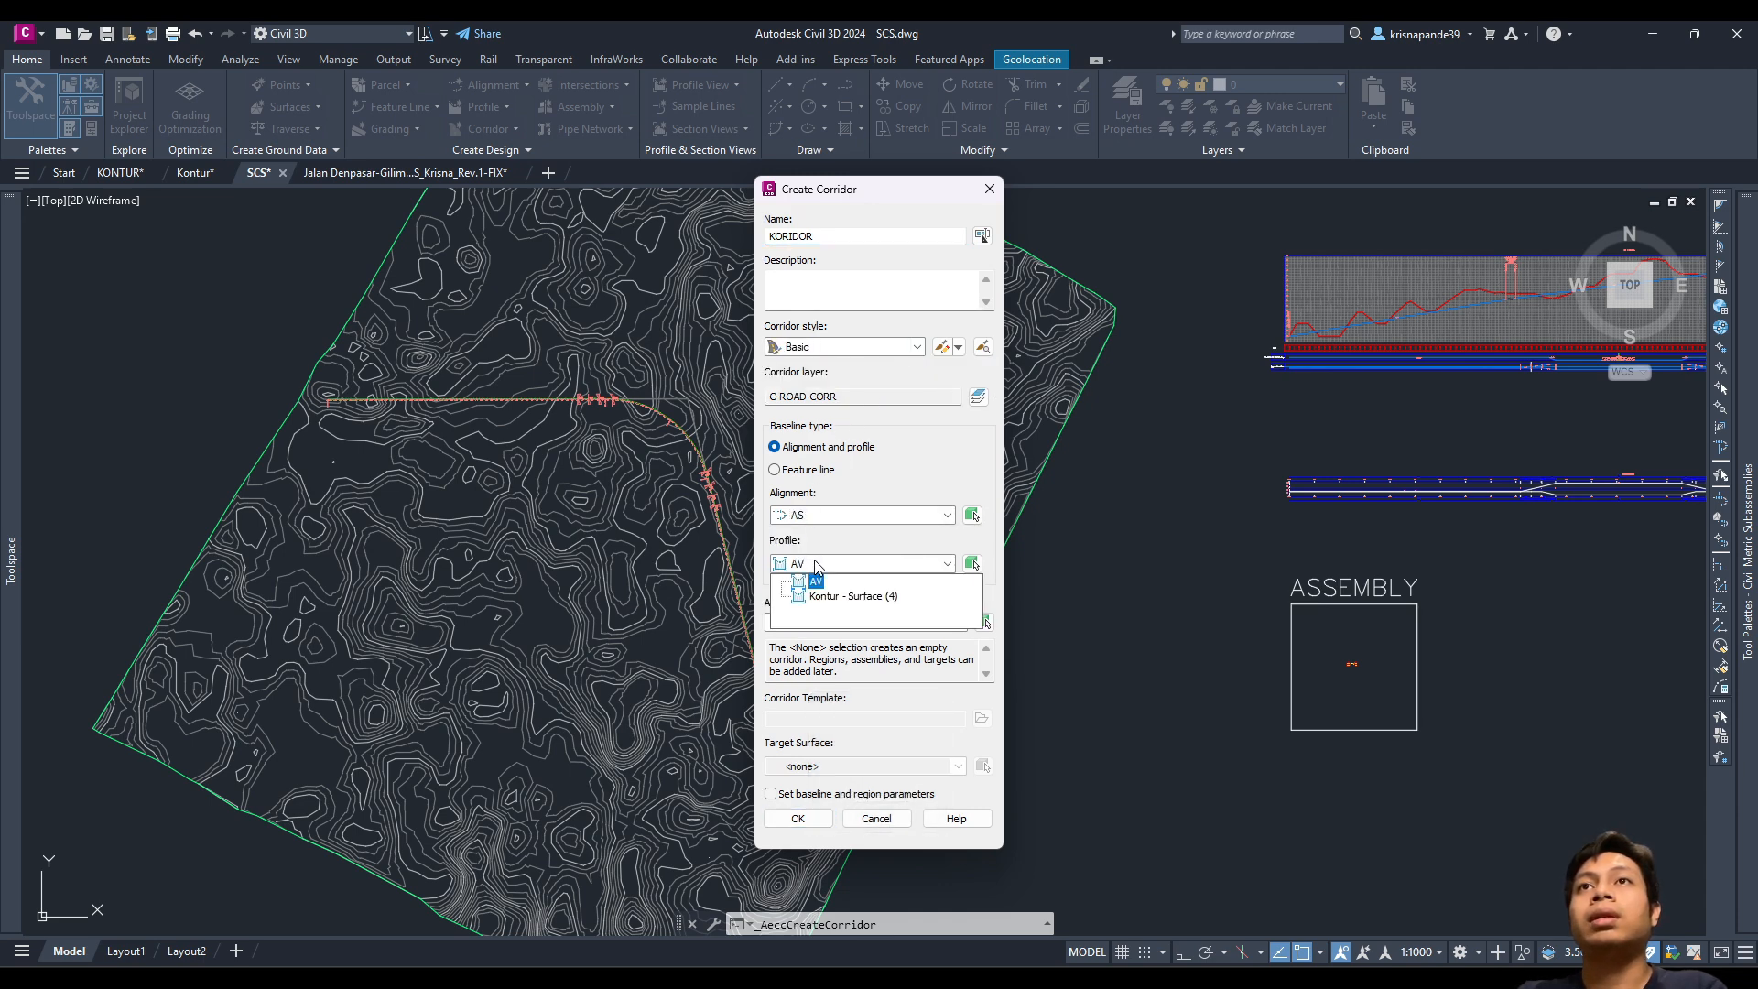
pyautogui.click(816, 582)
# Step: Use ASSEMBLY with target surface Kontur, accept baseline and region parameters, and rebuild the corridor
pyautogui.click(866, 622)
pyautogui.click(820, 638)
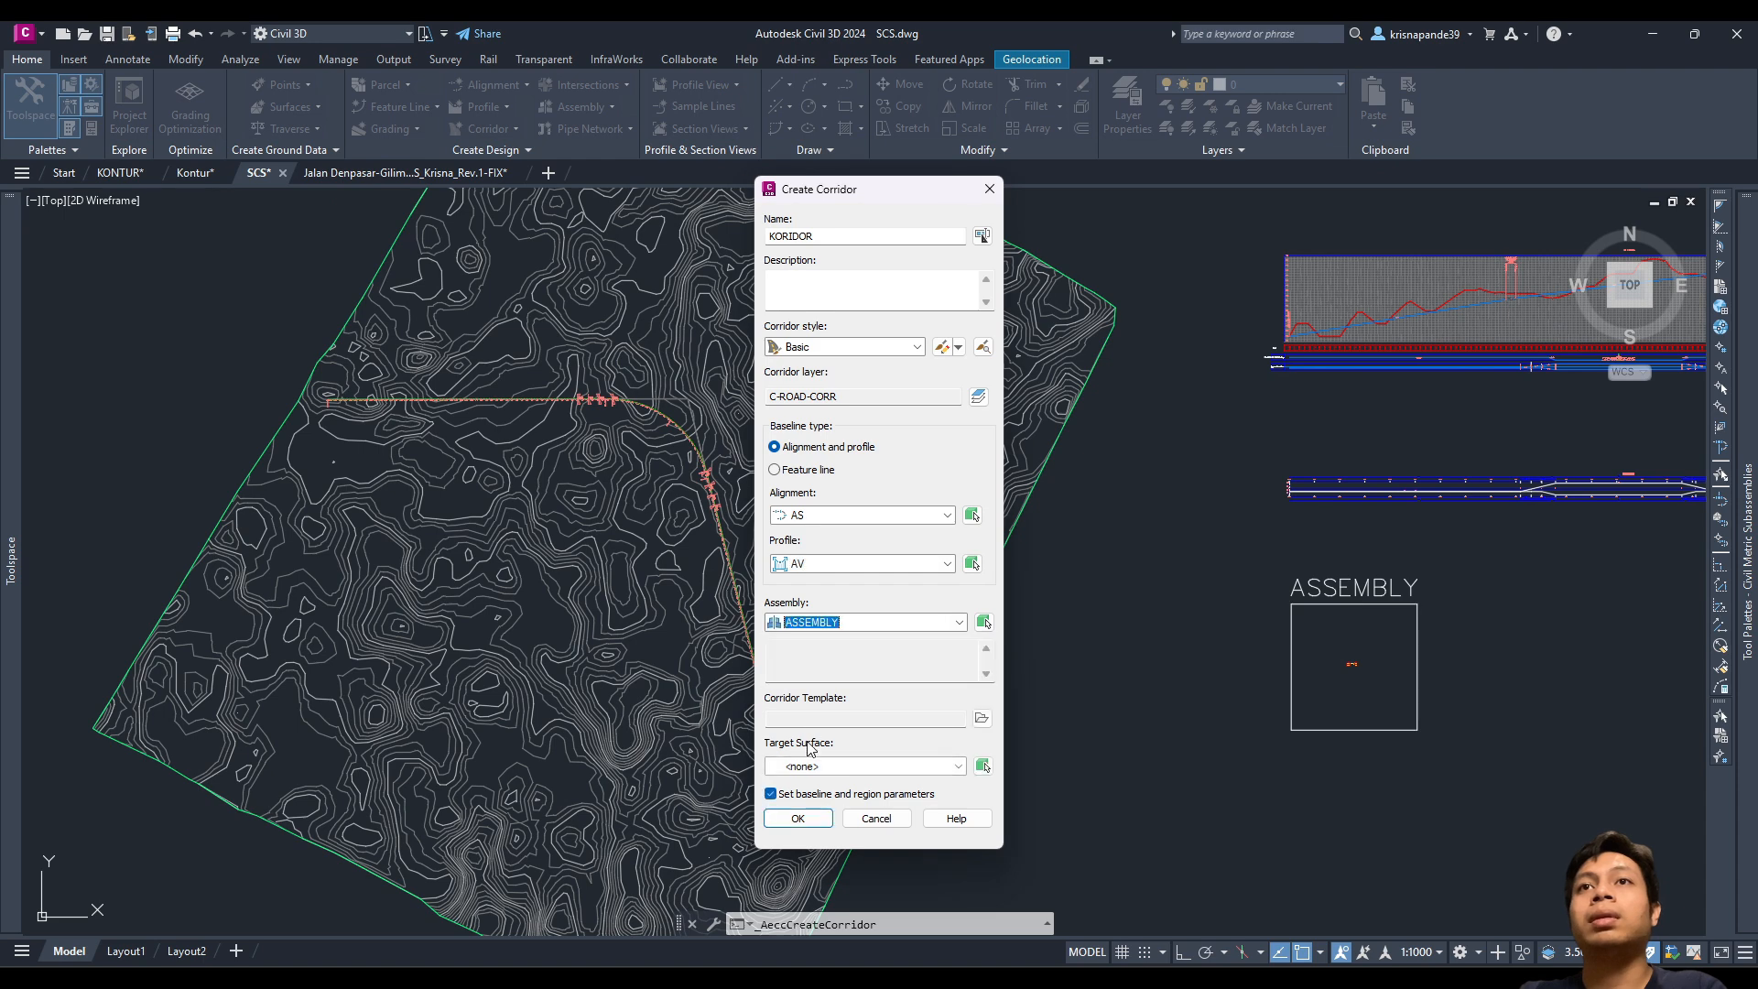
pyautogui.click(815, 768)
pyautogui.click(824, 803)
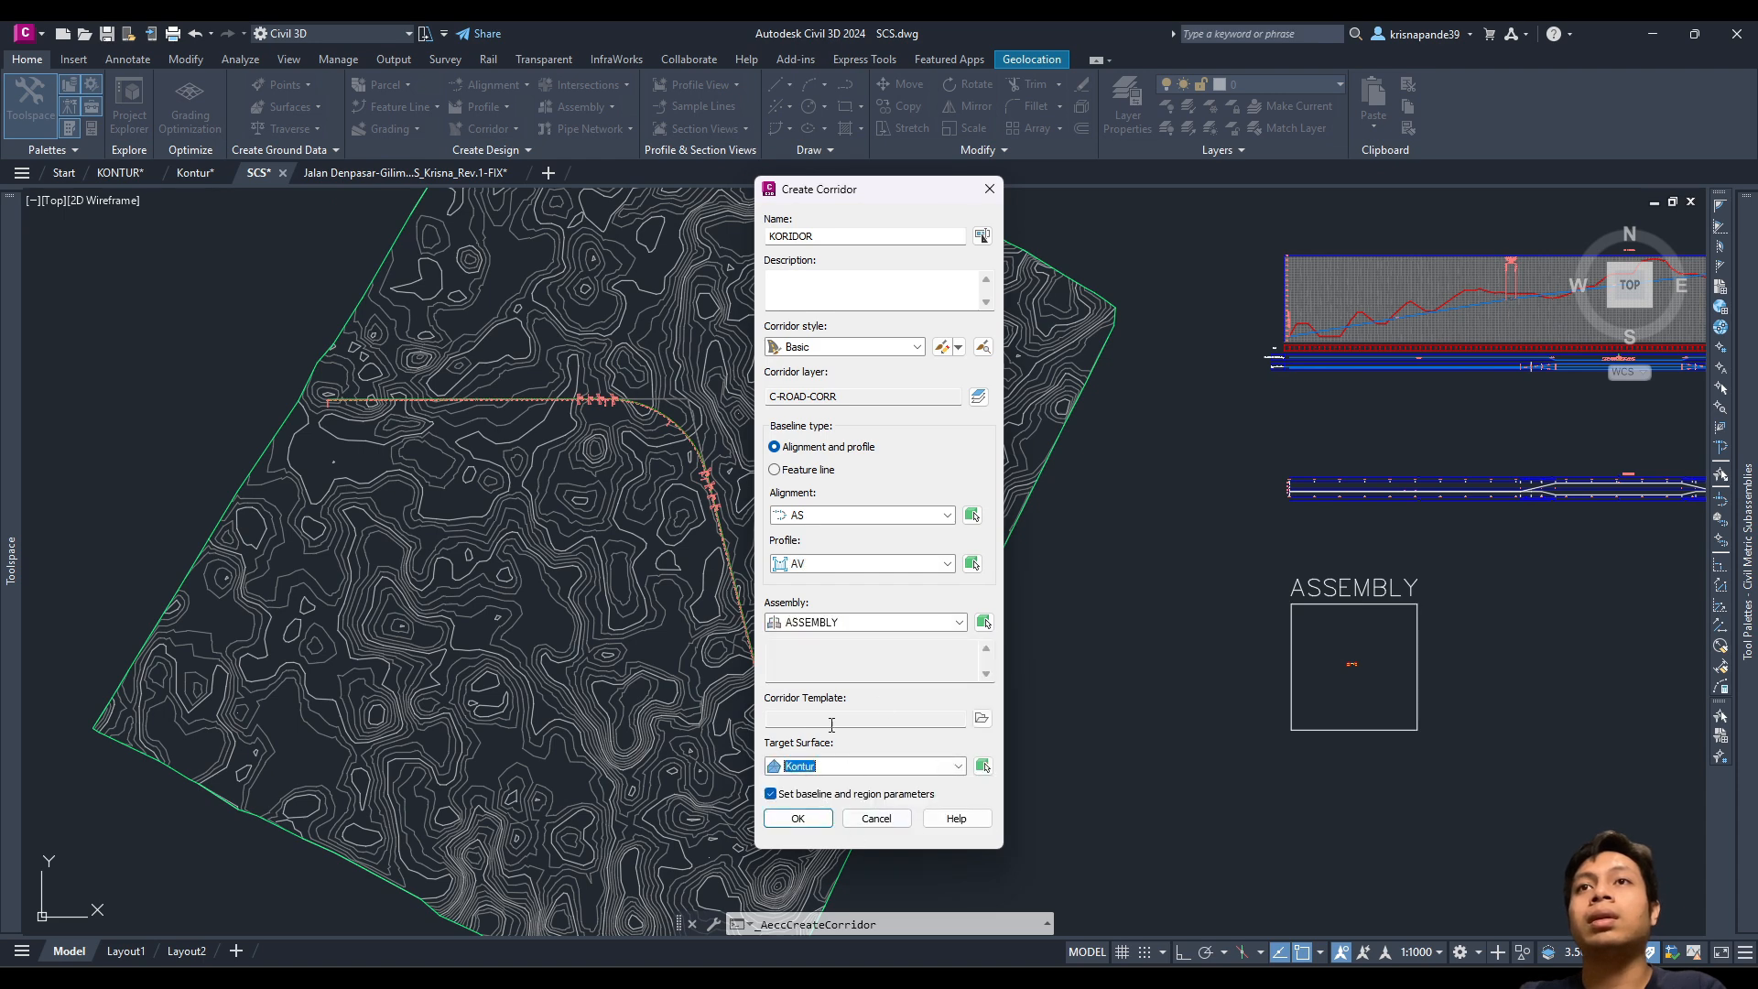
pyautogui.click(798, 819)
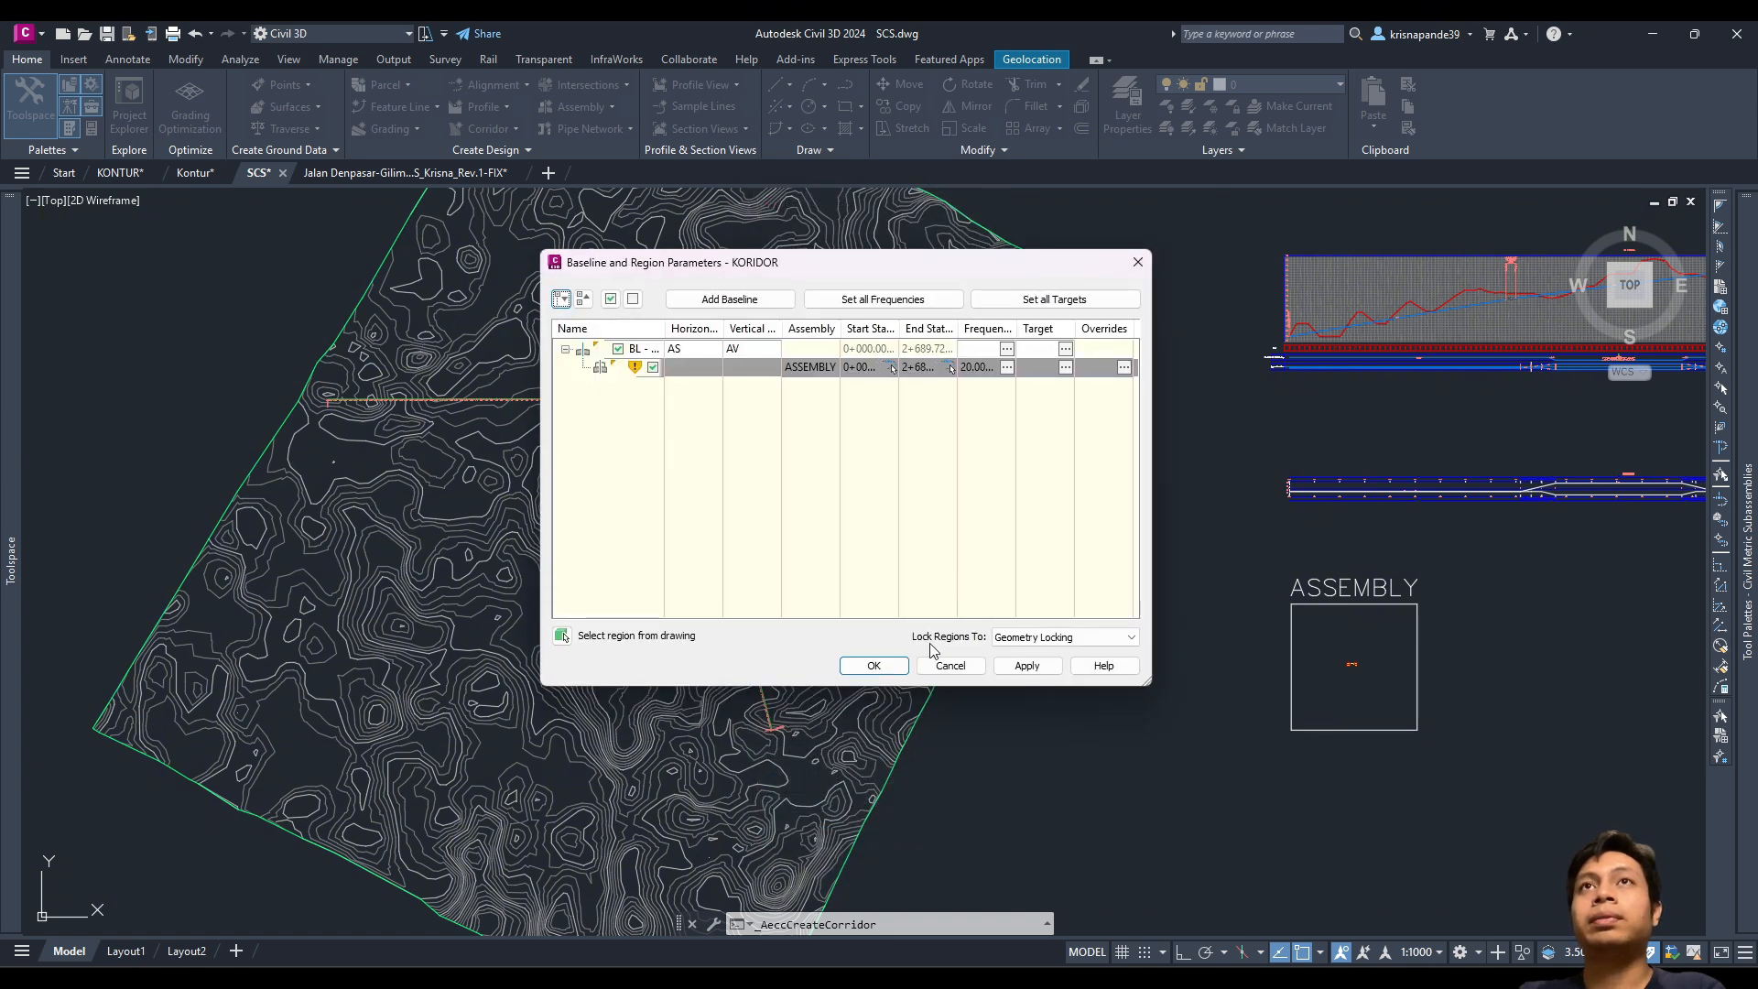
pyautogui.click(848, 673)
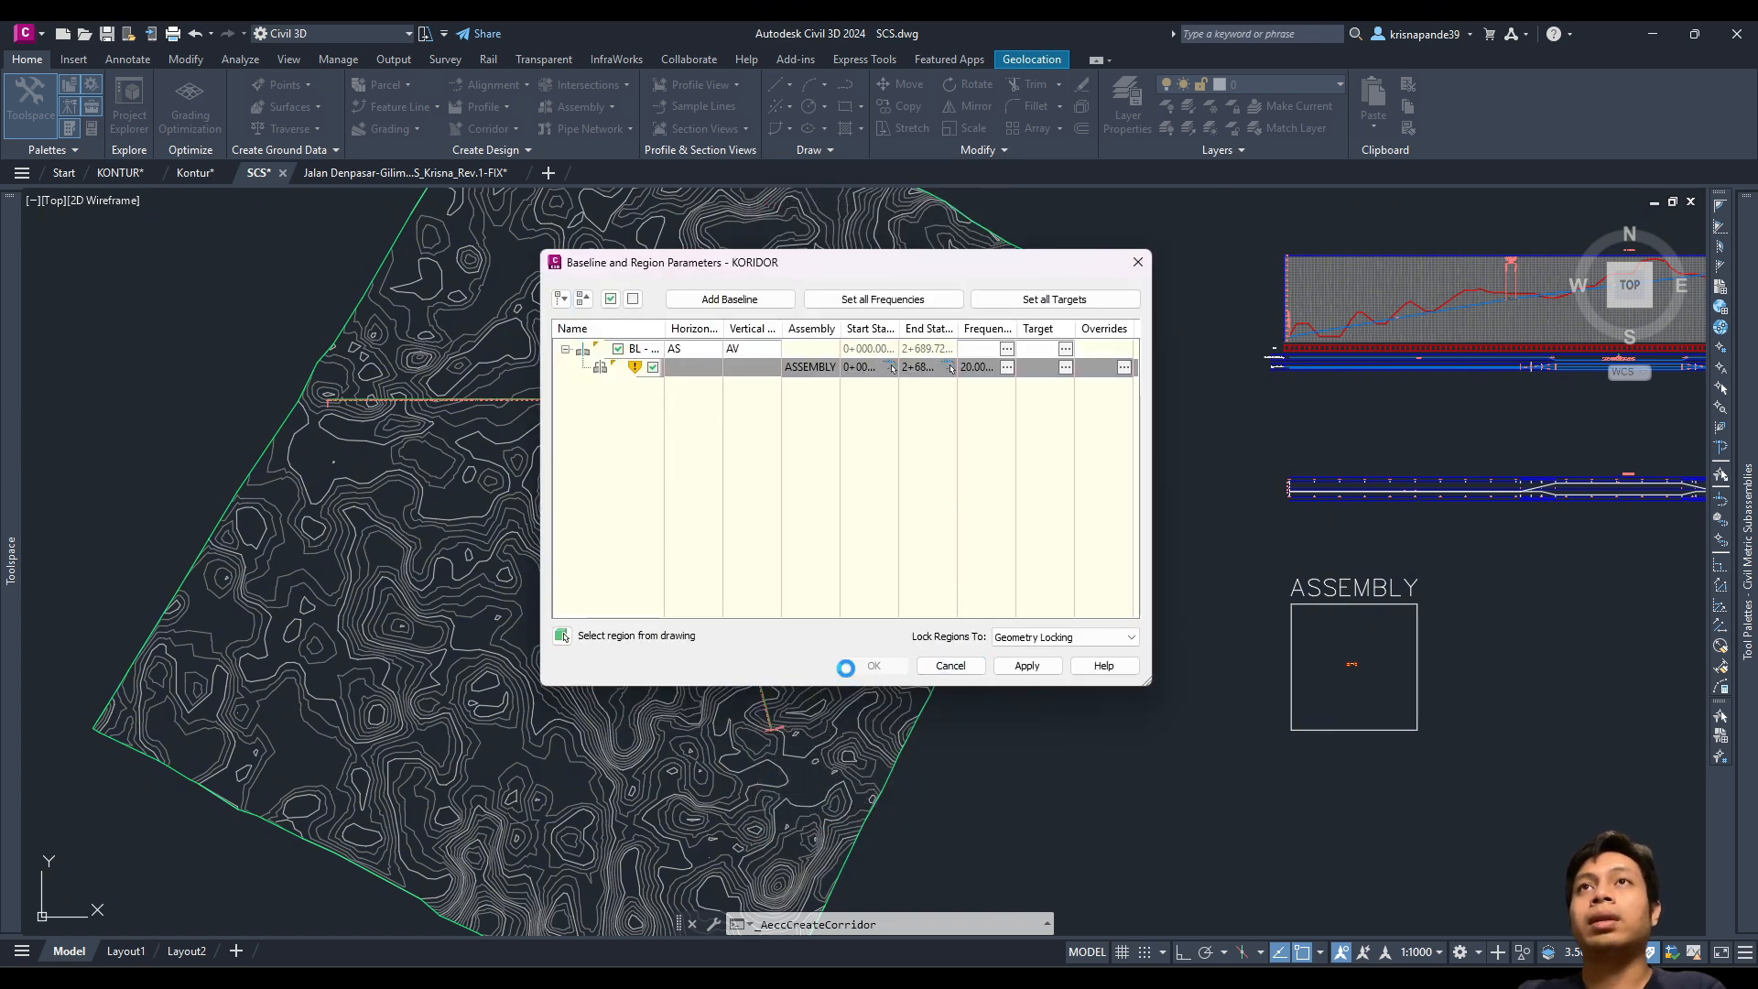
pyautogui.click(767, 456)
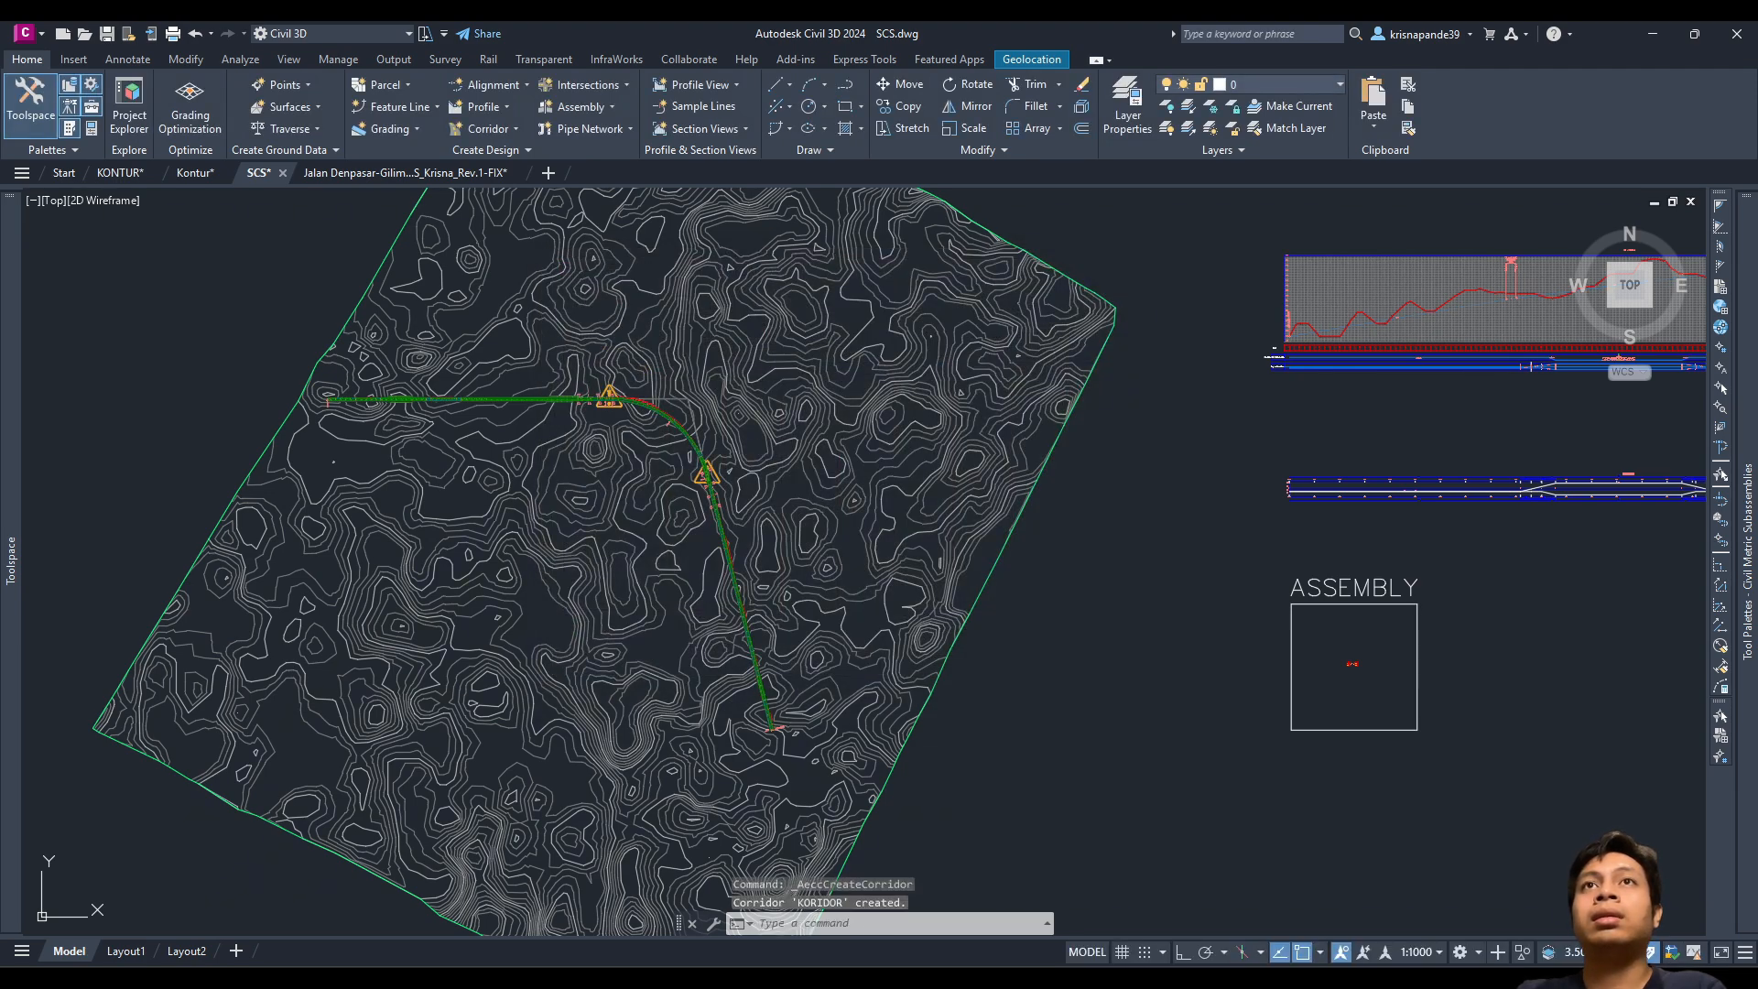
# Step: Inspect the corridor and regenerate with RE so KORIDOR displays across the Kontur surface
pyautogui.scroll(4, 679, 485)
pyautogui.scroll(-8, 680, 485)
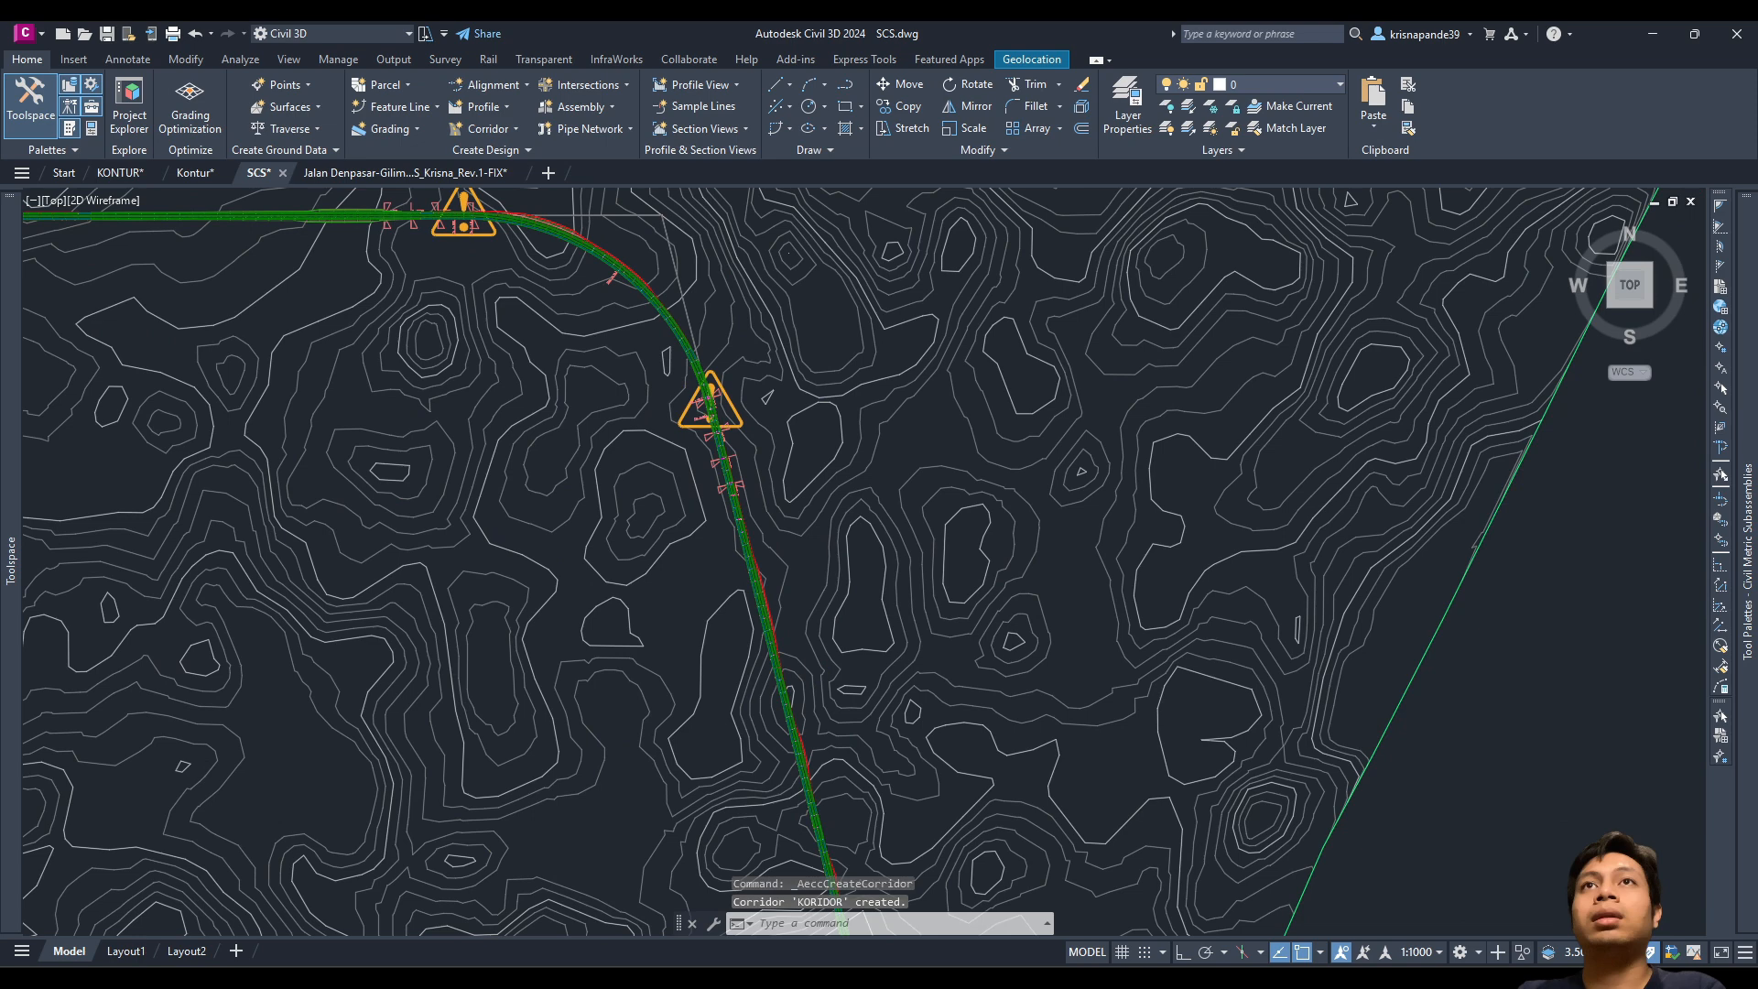
pyautogui.scroll(2, 724, 549)
pyautogui.write('RE')
pyautogui.press('Return')
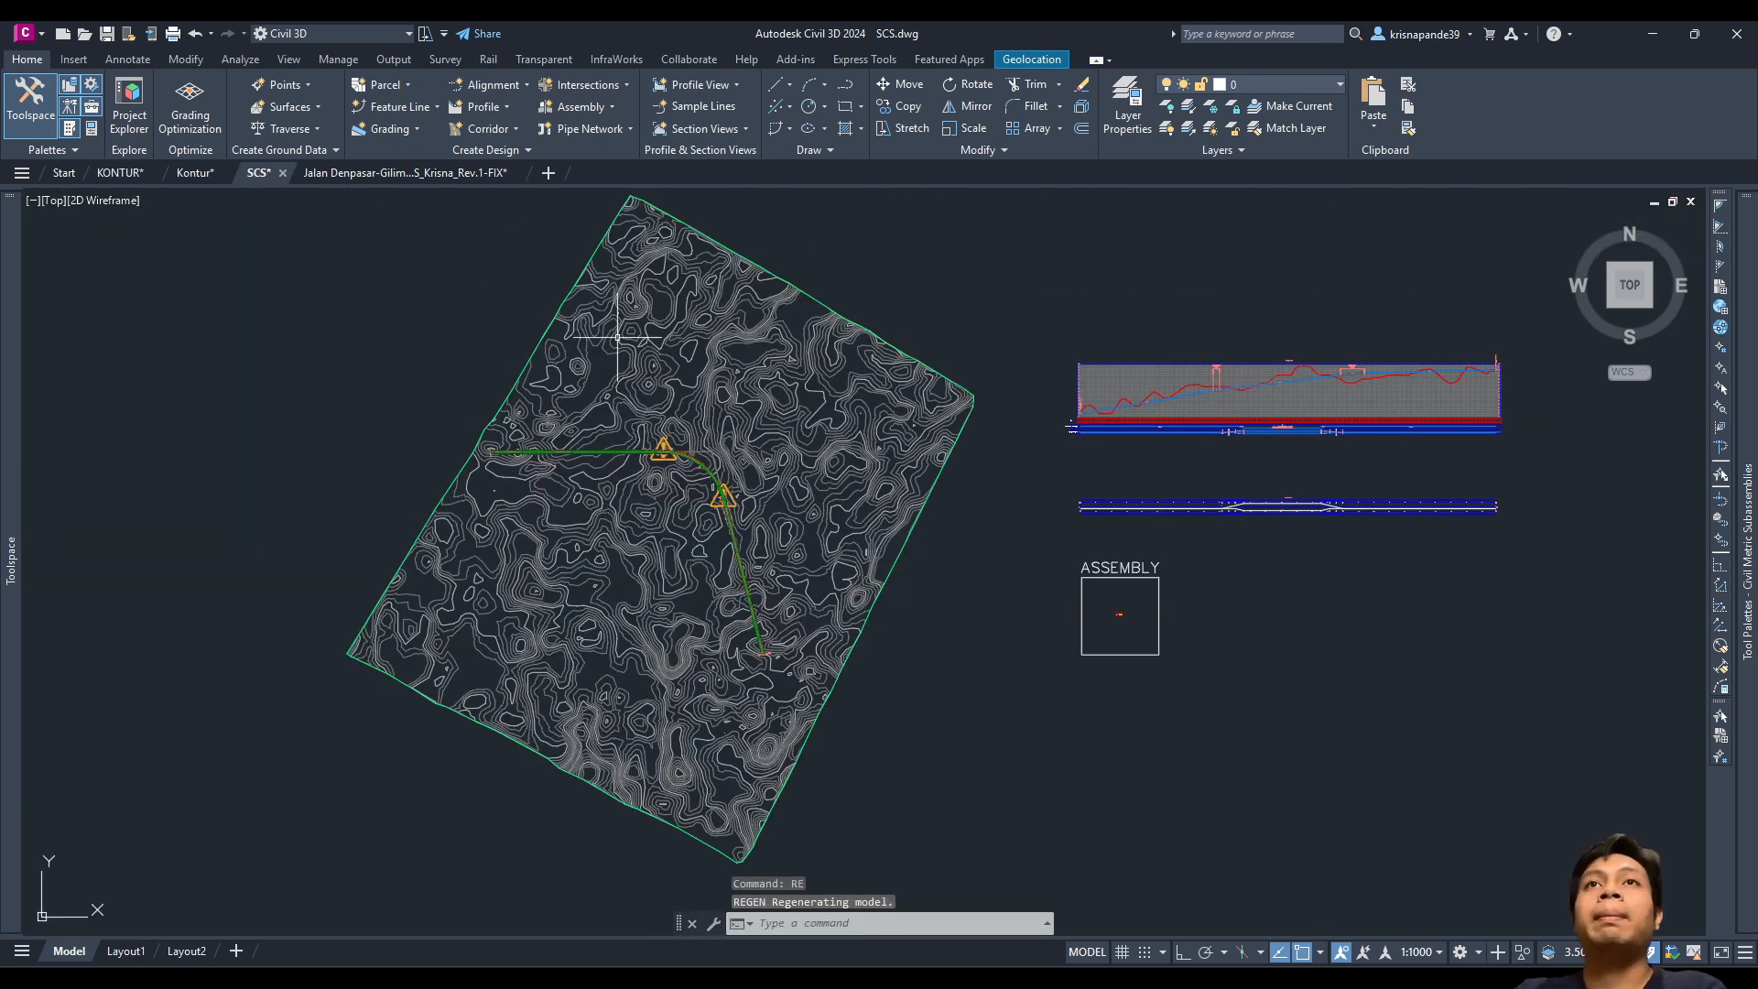
pyautogui.scroll(1, 686, 446)
pyautogui.scroll(-1, 689, 456)
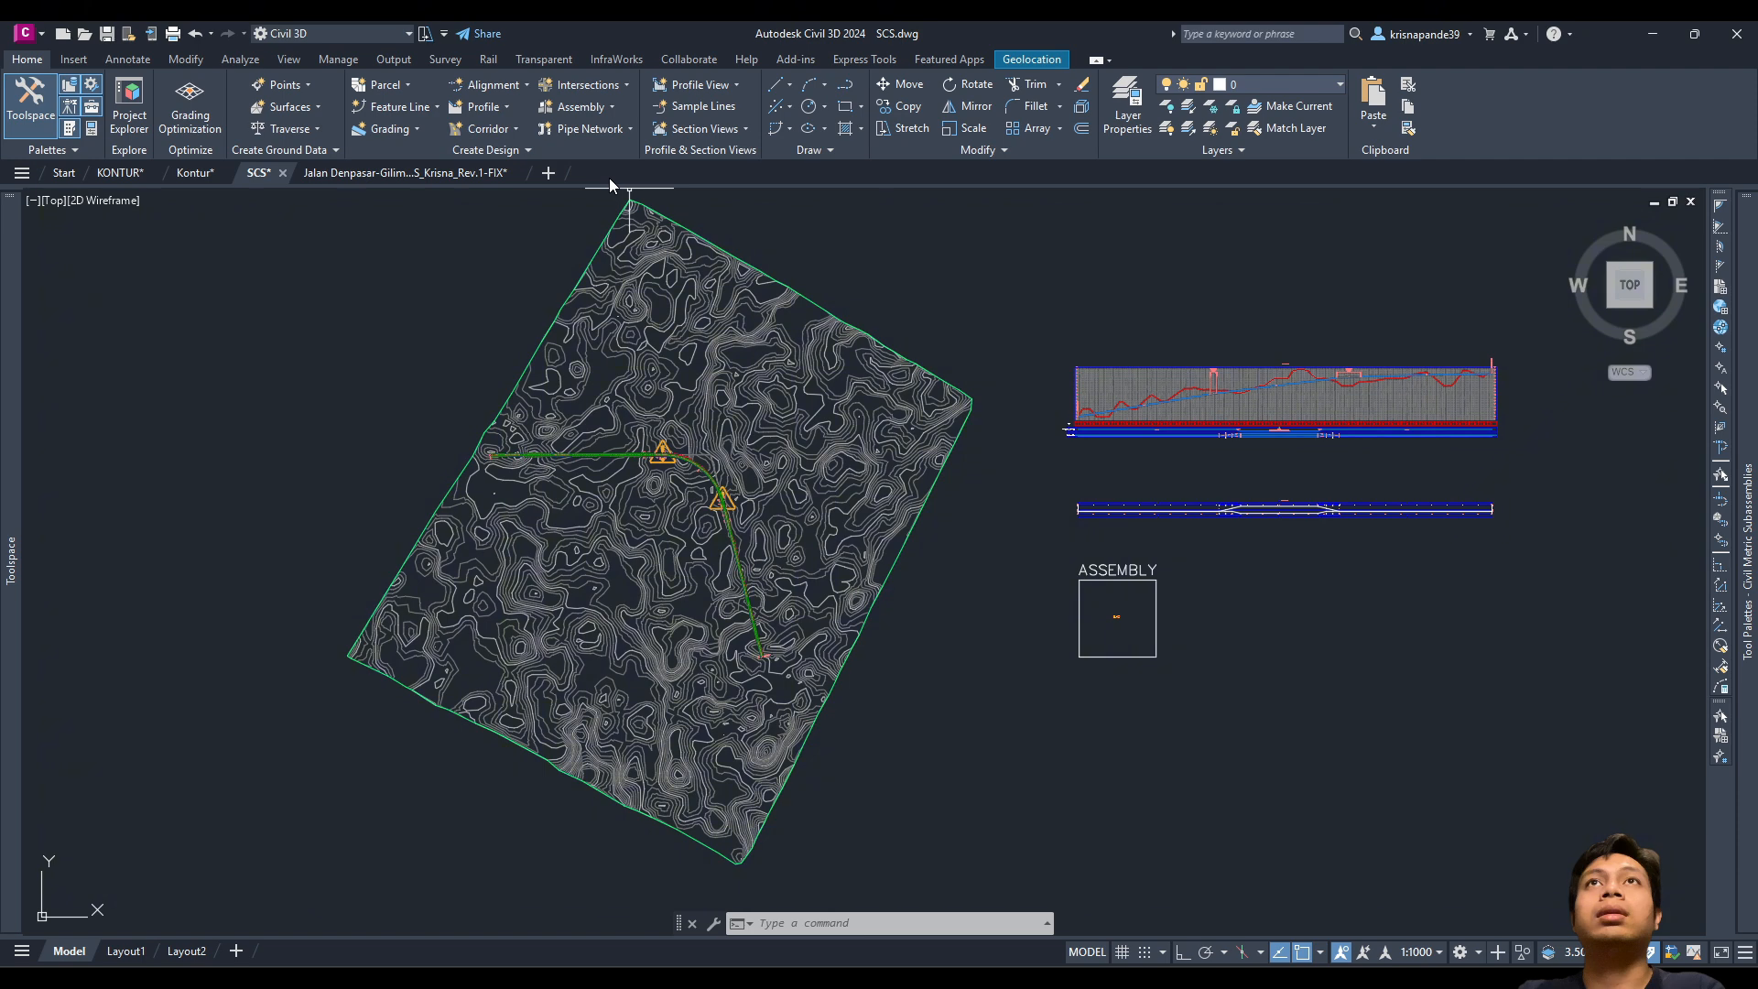
# Step: Start sample lines on alignment AS in the sample line group SL SCS
pyautogui.click(703, 107)
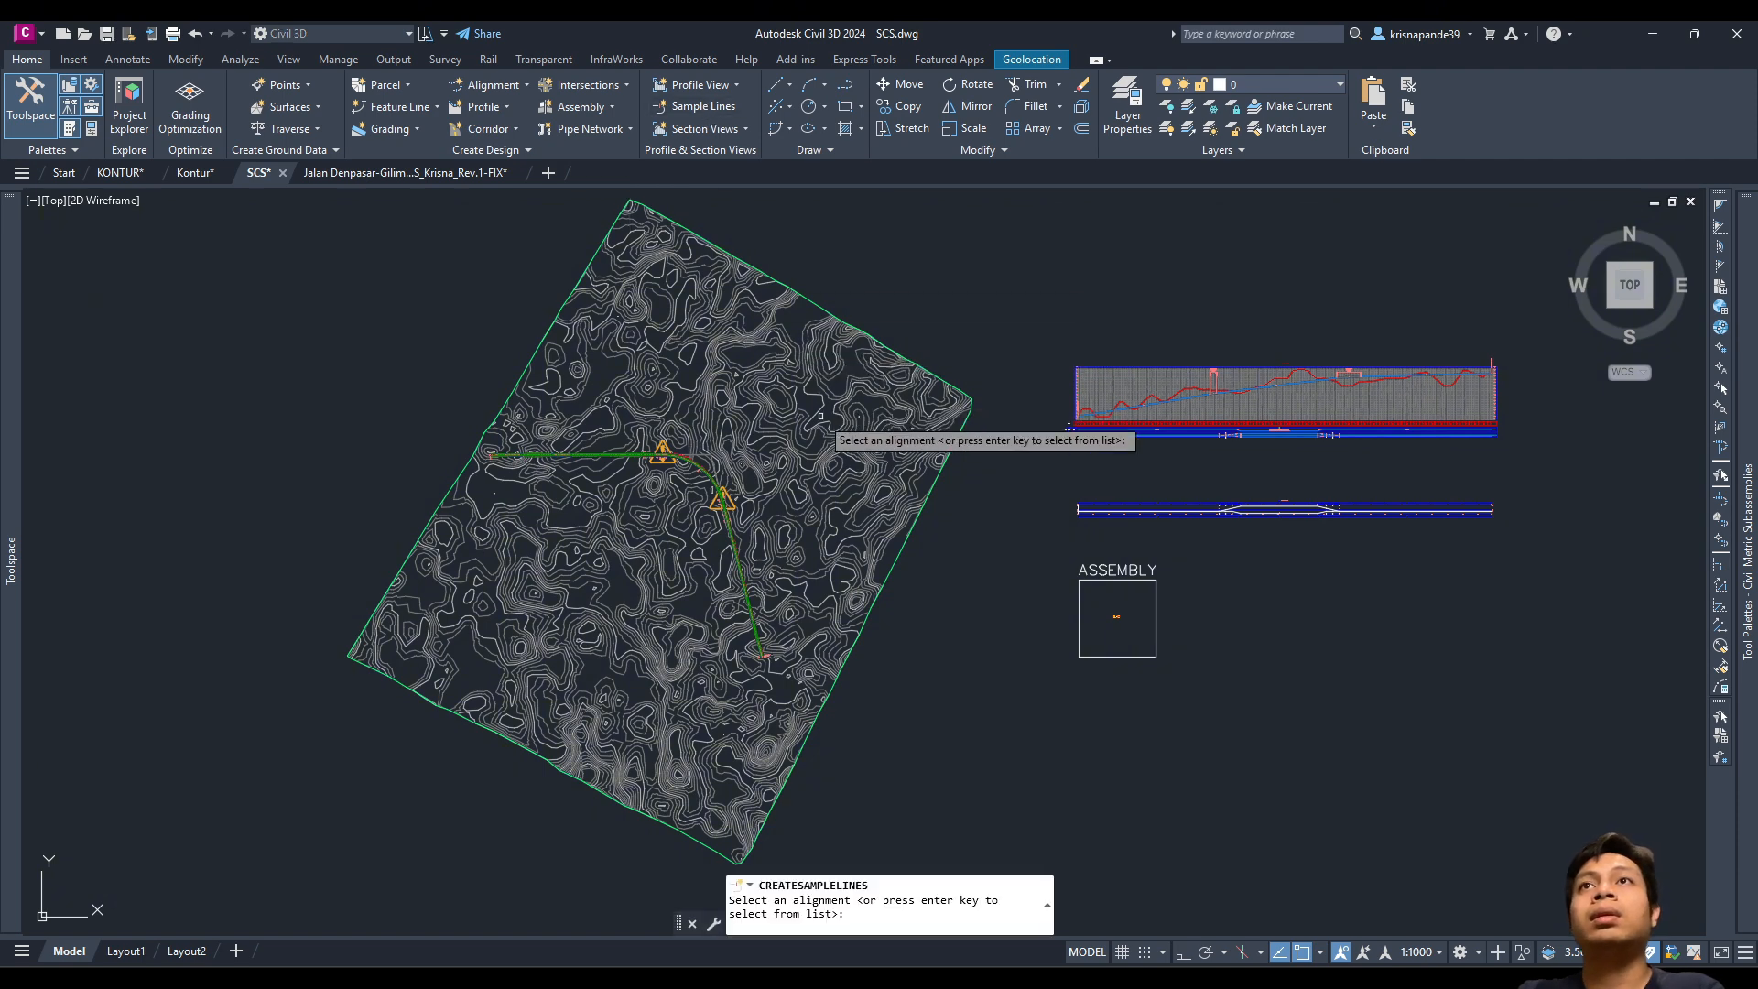
pyautogui.press('Return')
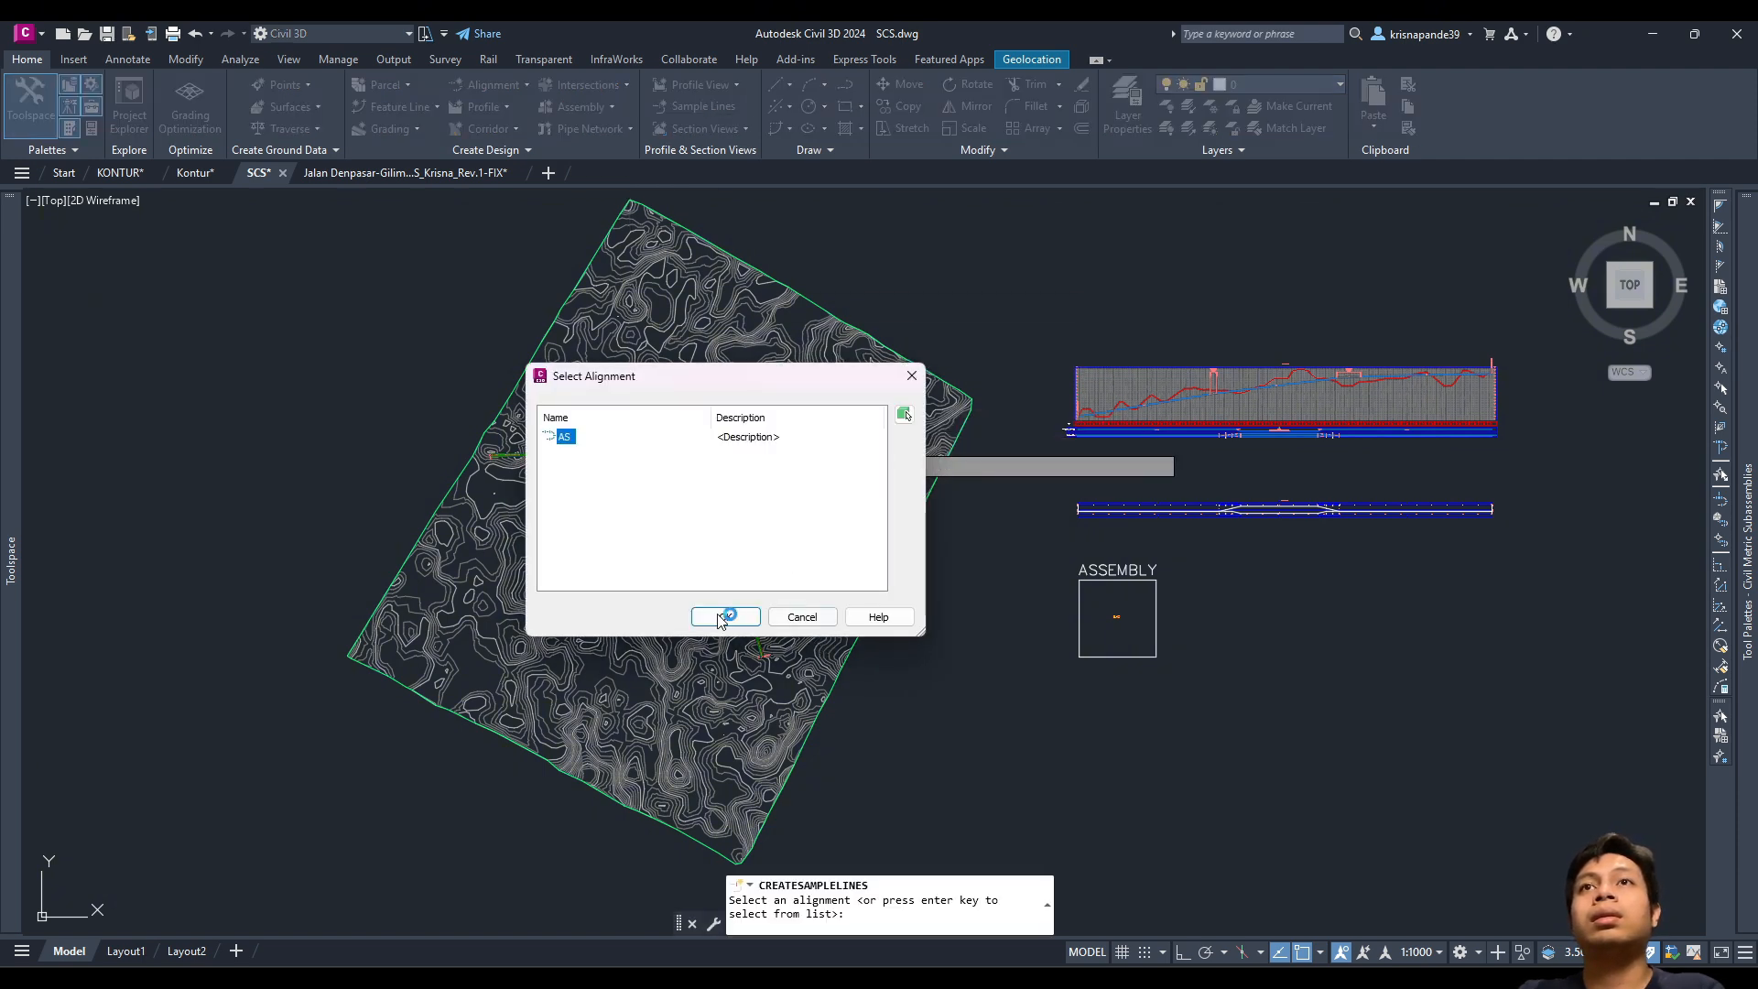
pyautogui.click(720, 617)
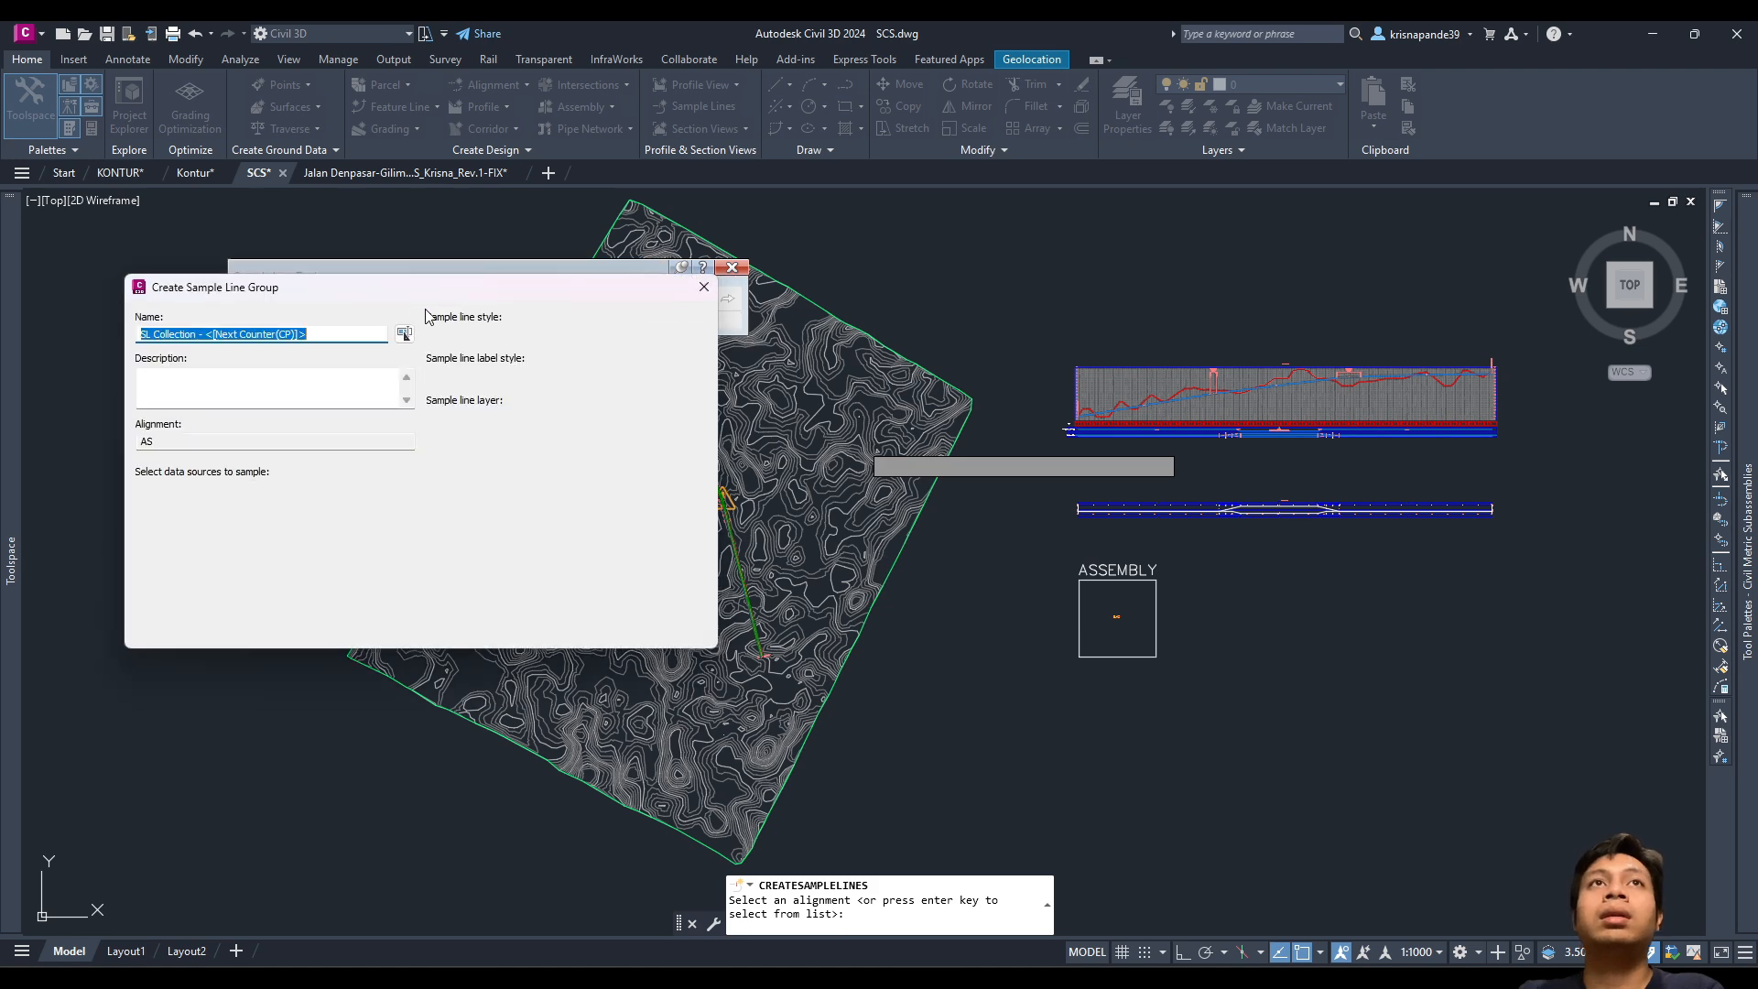
pyautogui.write('SL SCS')
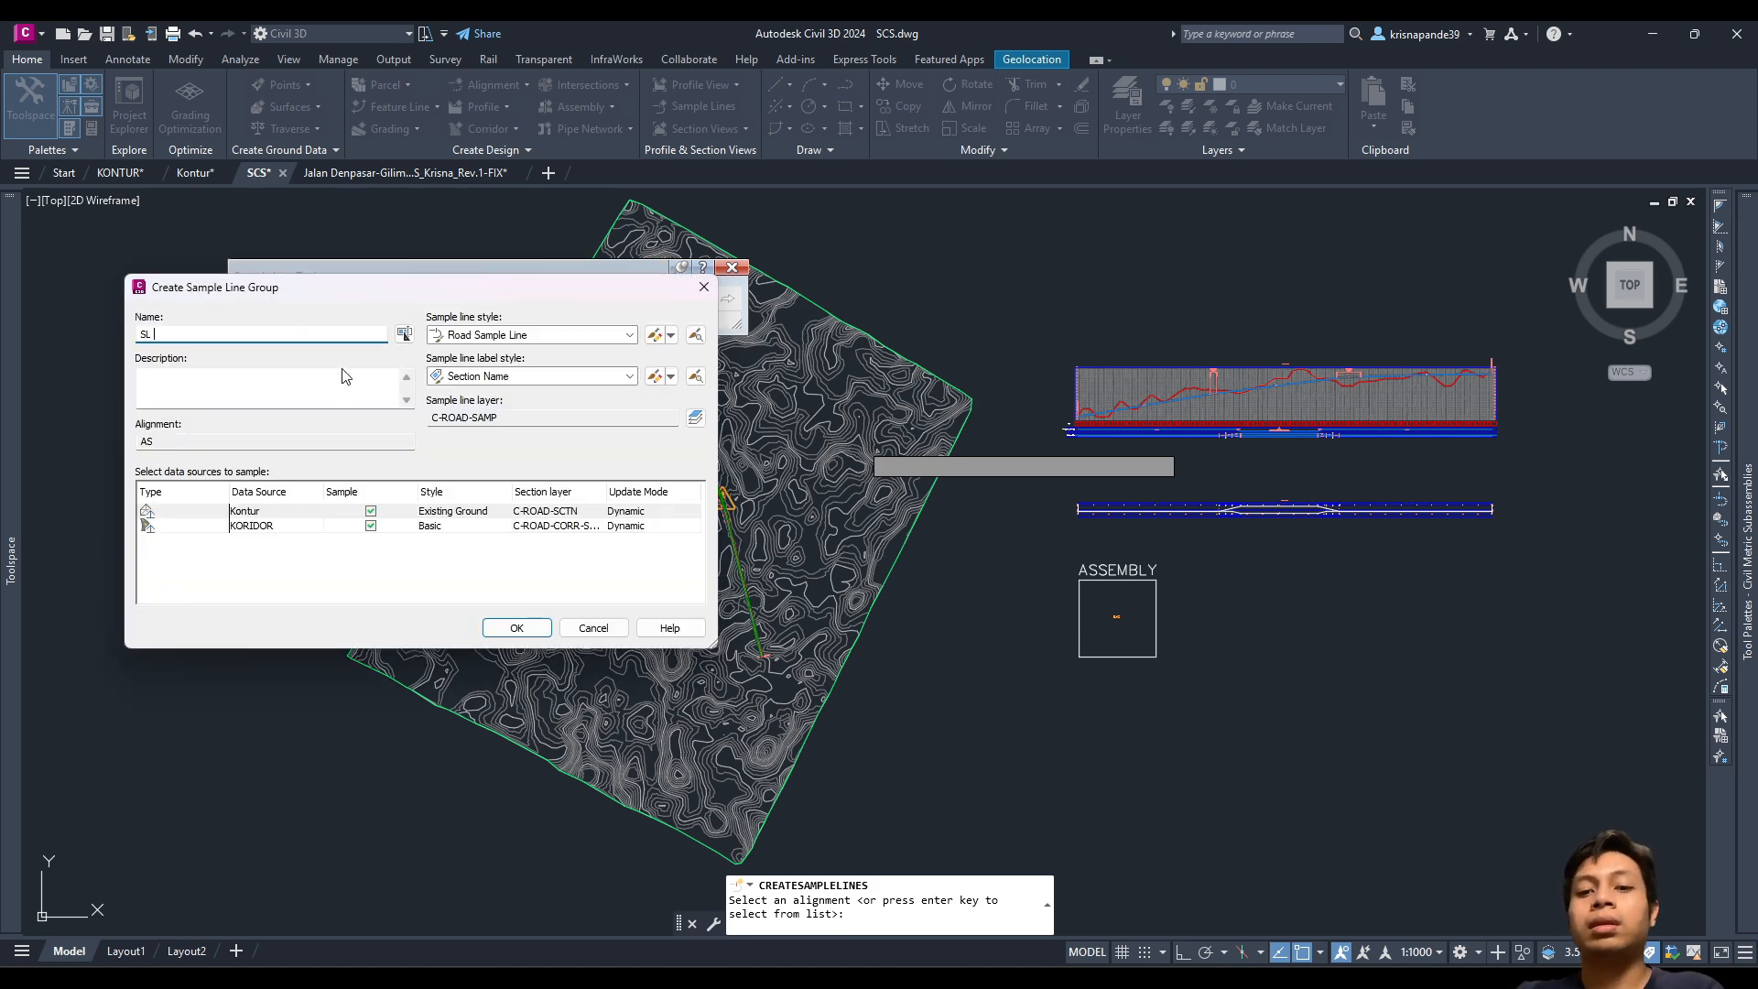
pyautogui.click(518, 628)
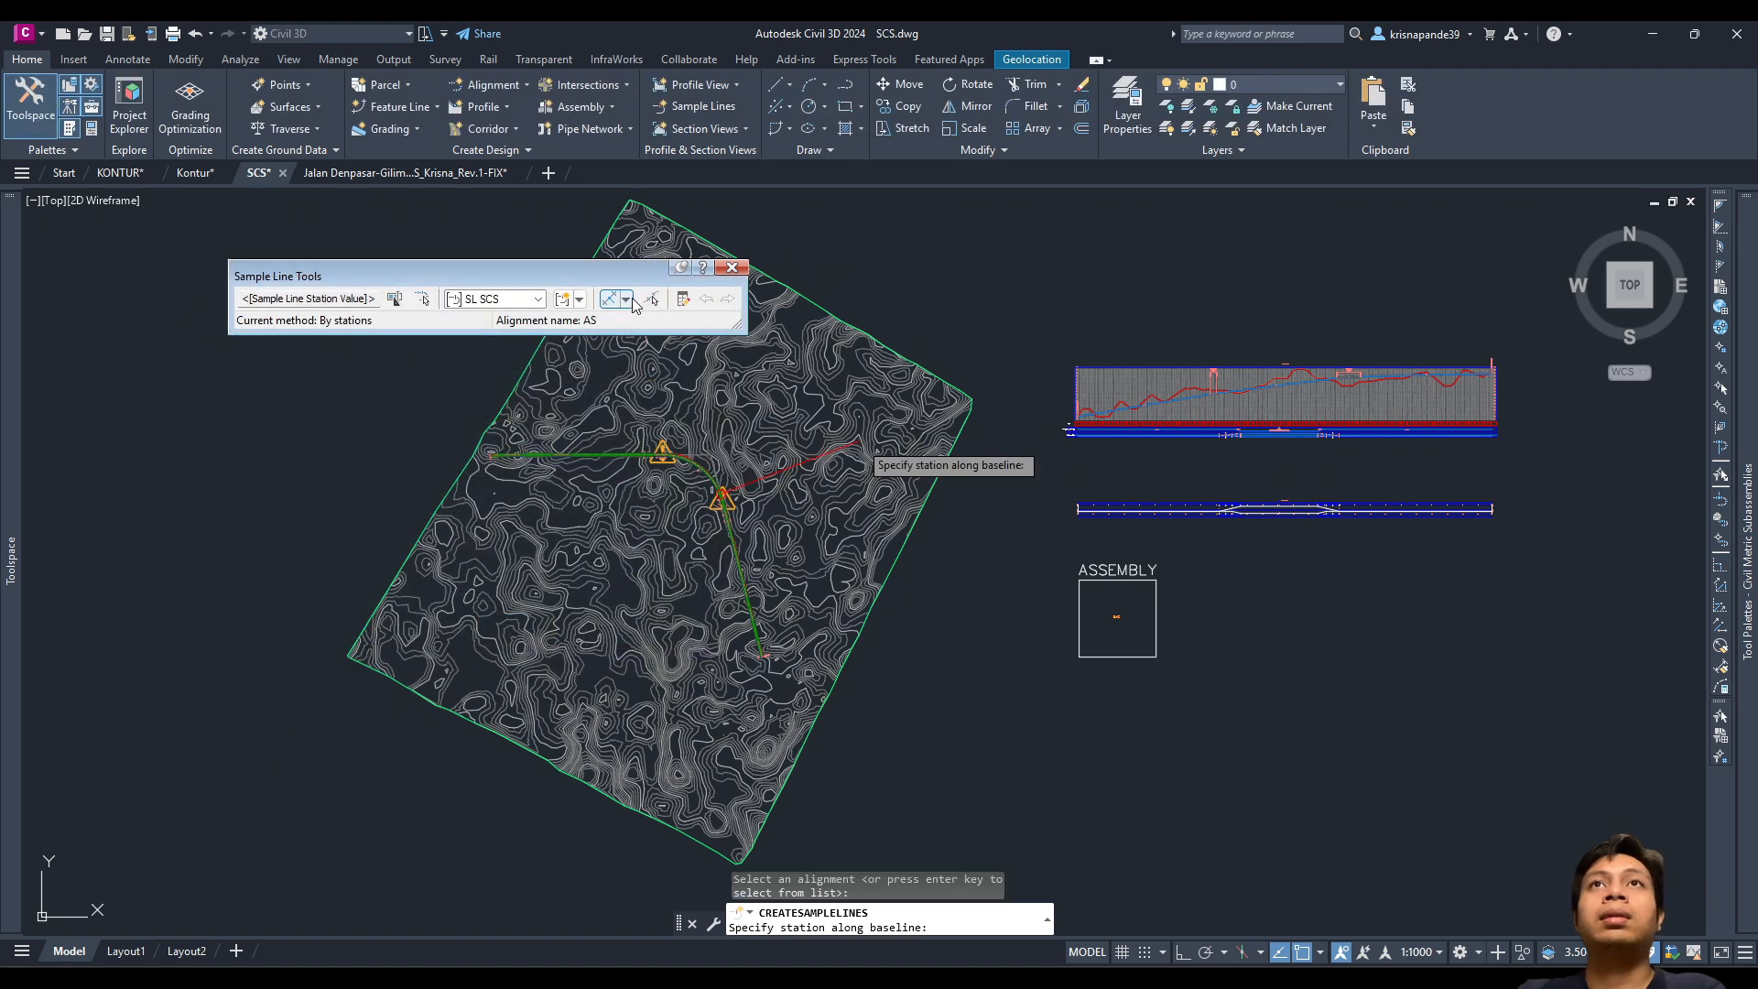
# Step: Choose By range of stations and review its 20.000m swath widths and increments
pyautogui.click(633, 303)
pyautogui.click(654, 321)
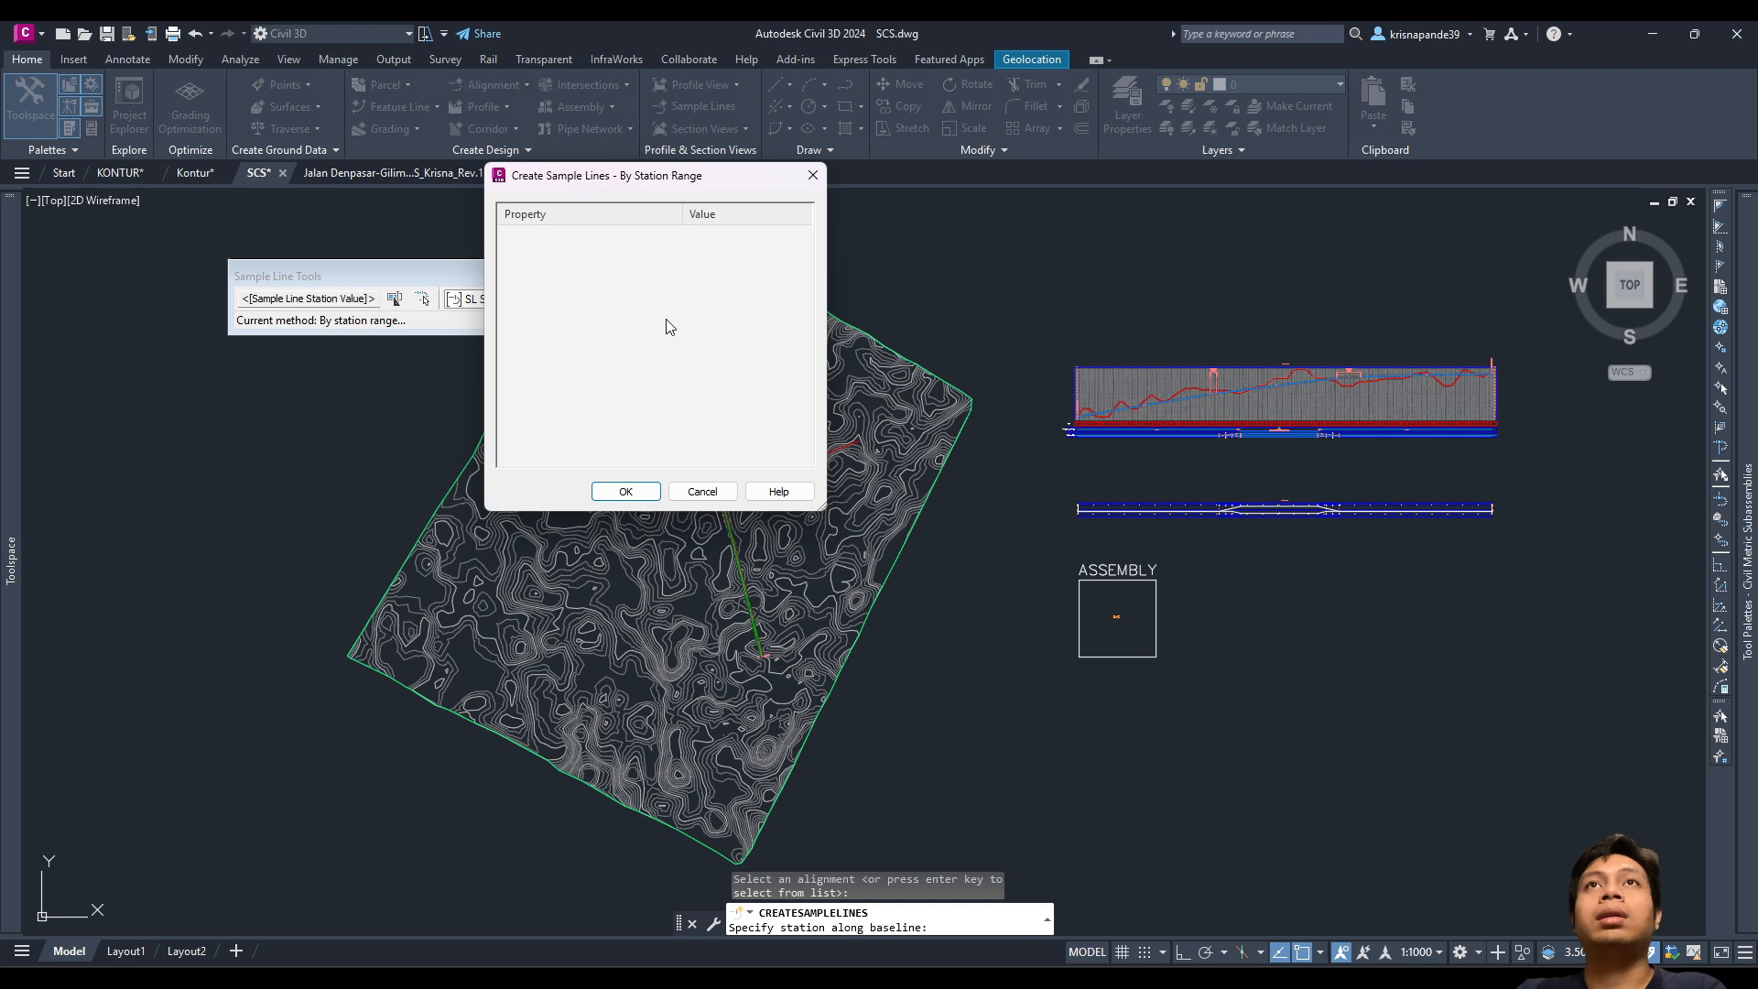
pyautogui.moveTo(601, 175); pyautogui.dragTo(619, 227)
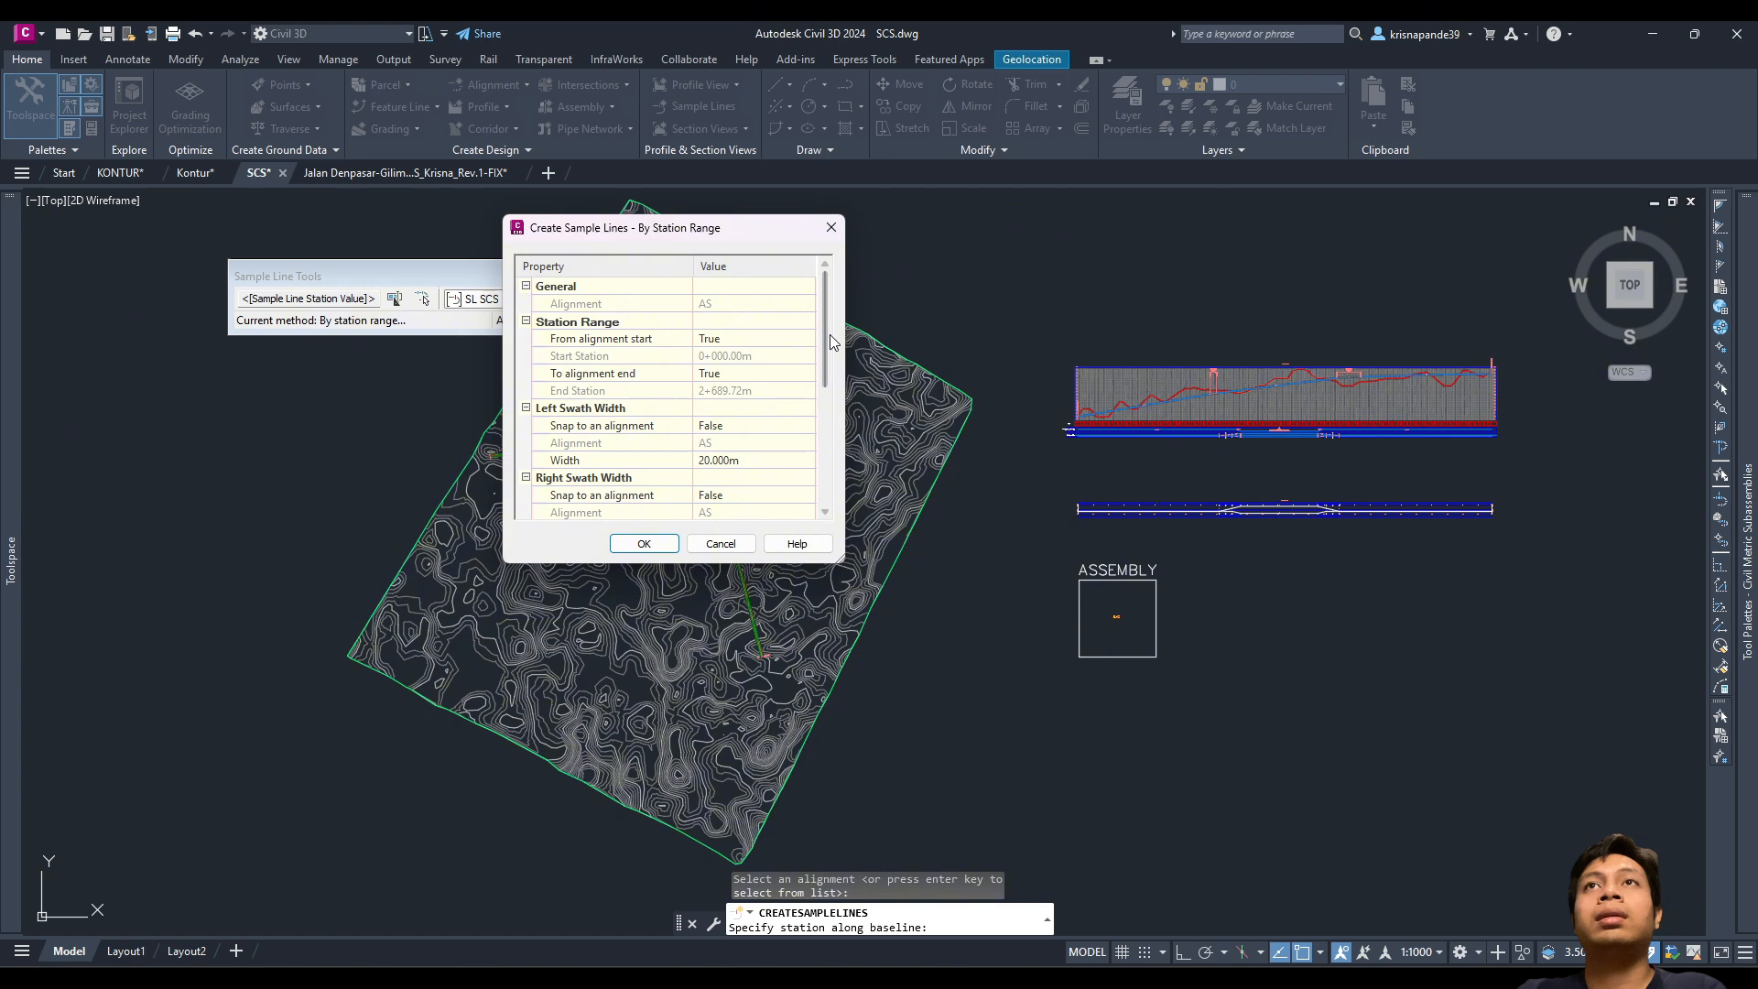
pyautogui.scroll(-3, 846, 344)
pyautogui.scroll(5, 846, 353)
pyautogui.scroll(-5, 846, 412)
pyautogui.scroll(4, 848, 412)
pyautogui.scroll(1, 847, 339)
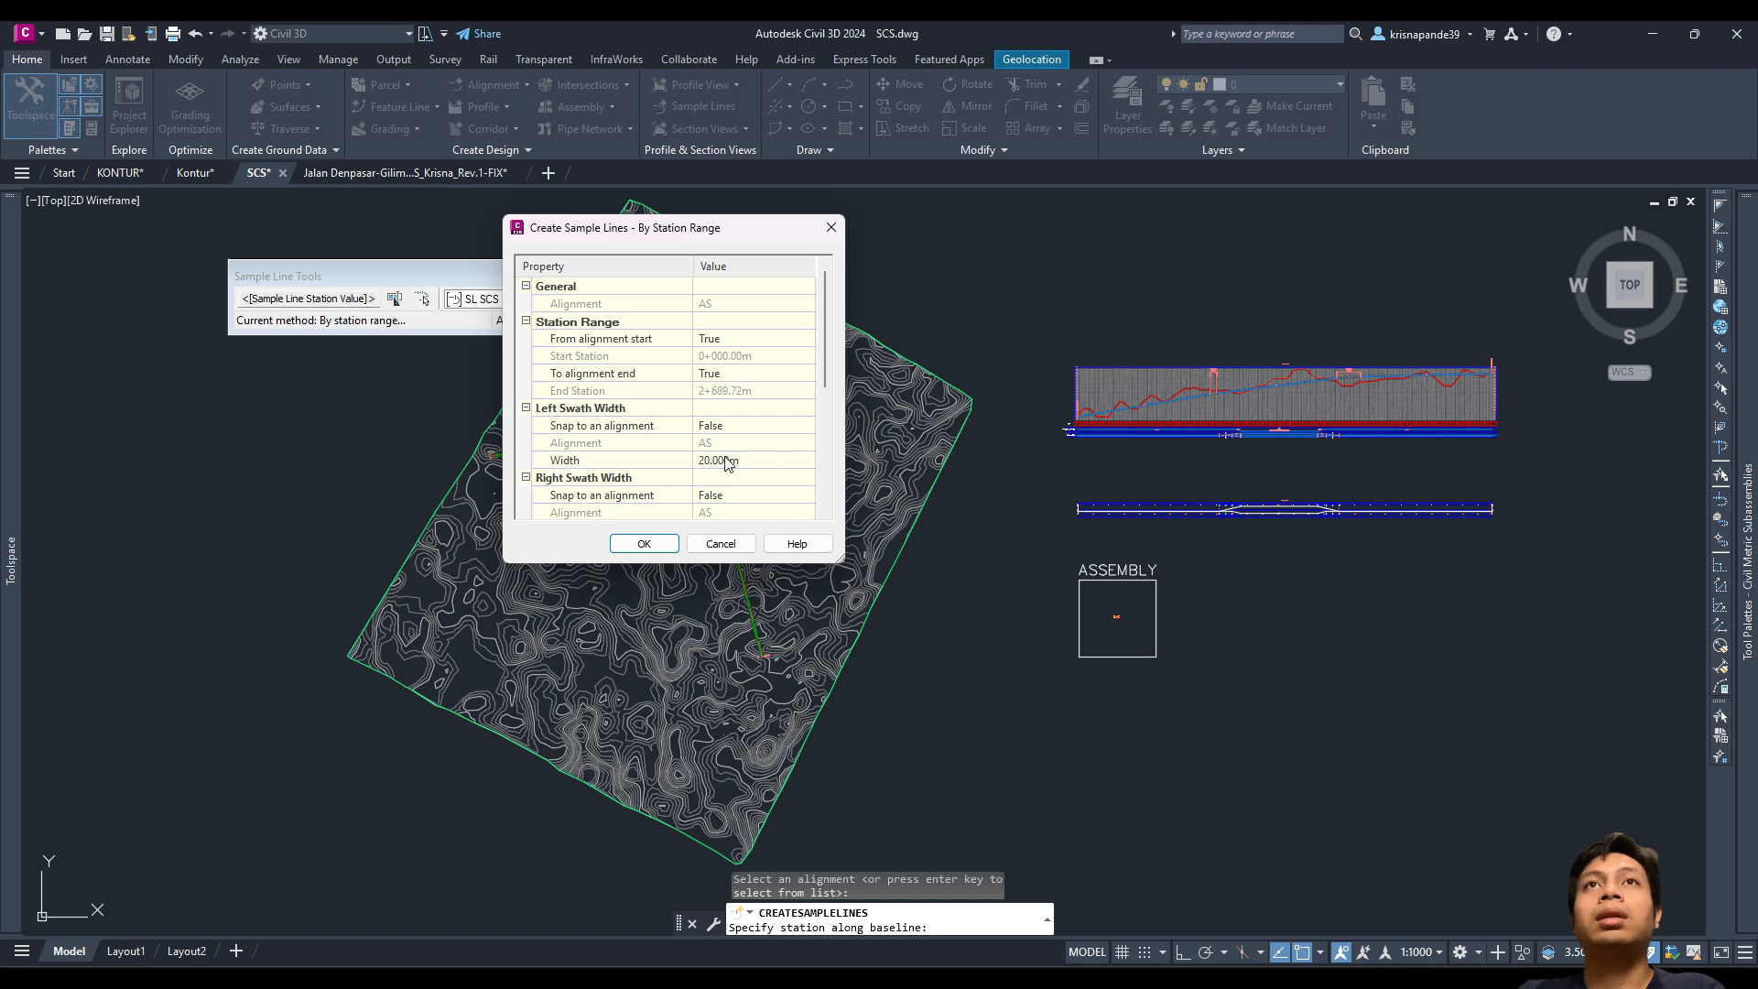
pyautogui.scroll(-1, 750, 467)
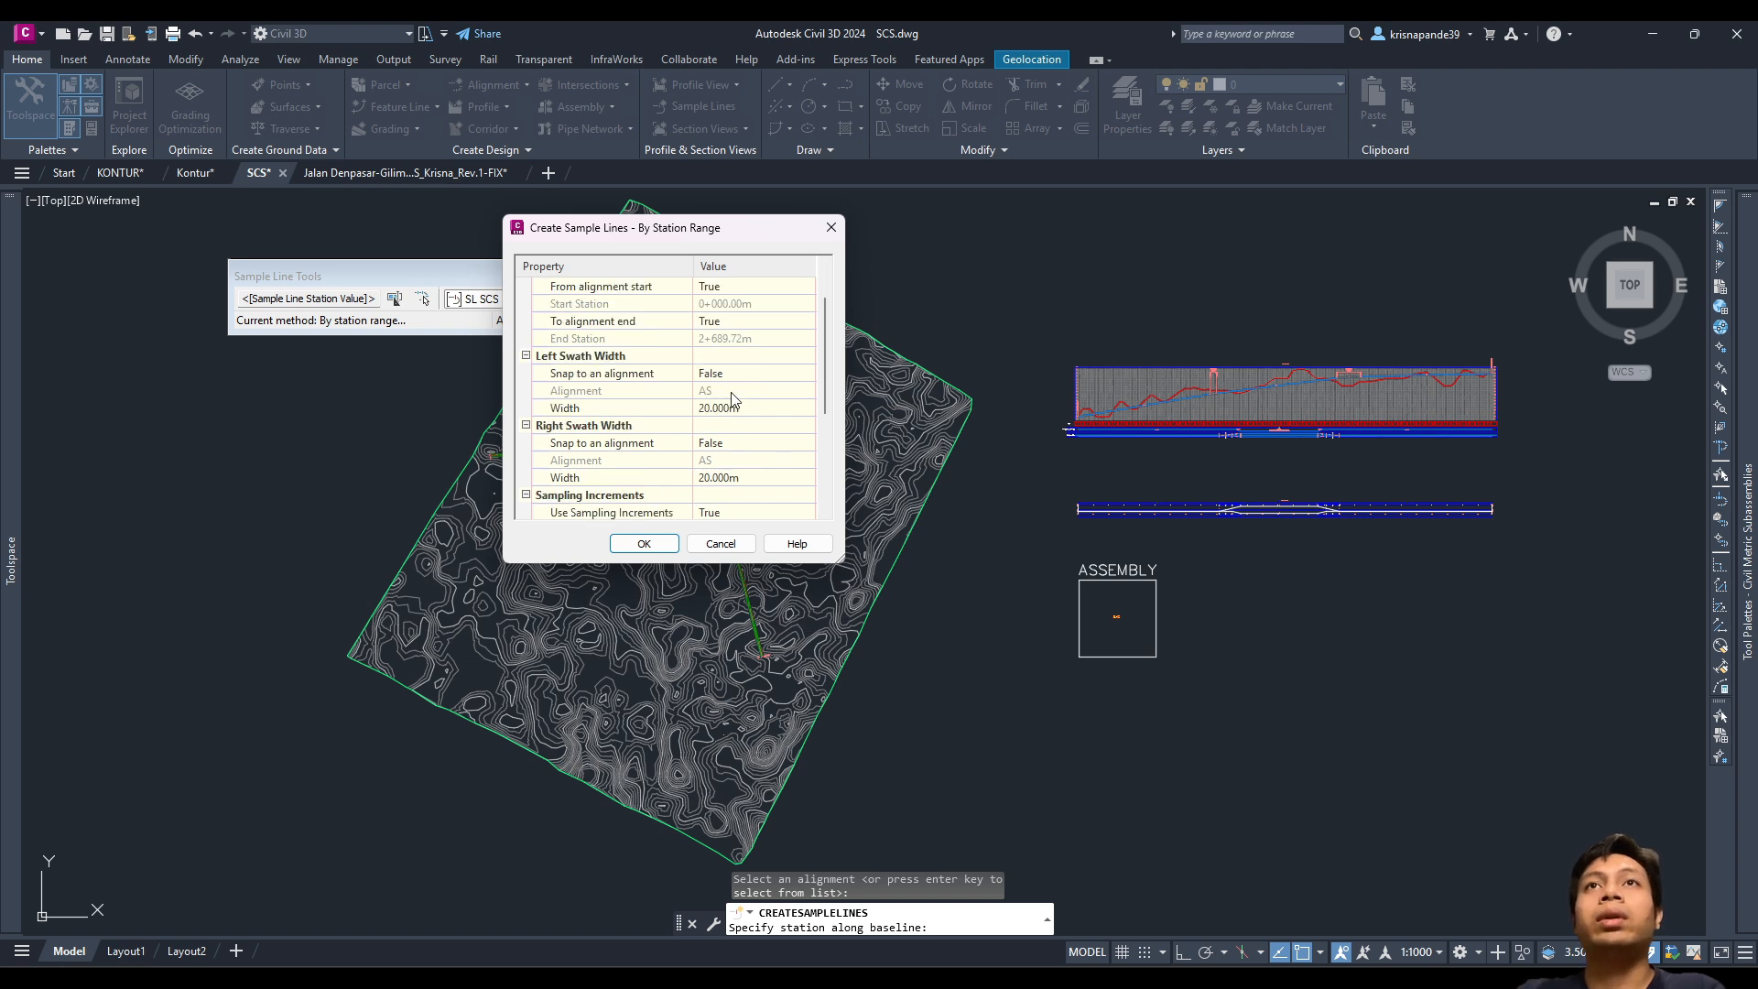
pyautogui.scroll(-2, 732, 477)
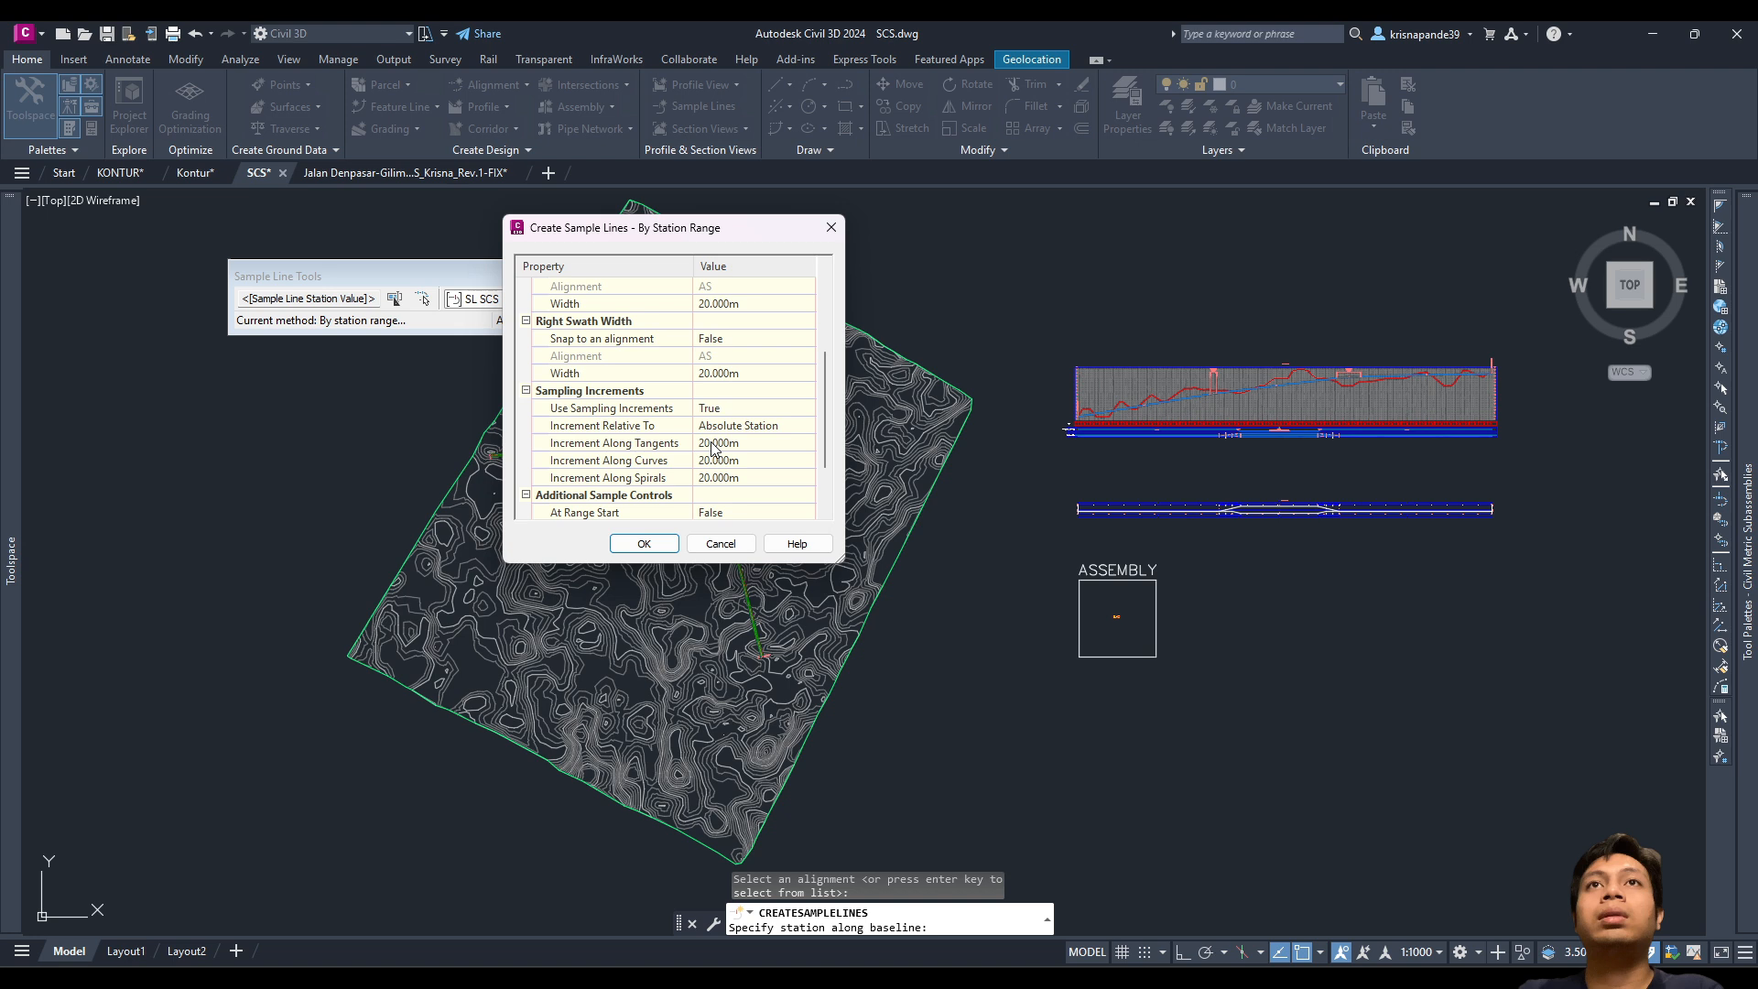
pyautogui.scroll(-1, 714, 448)
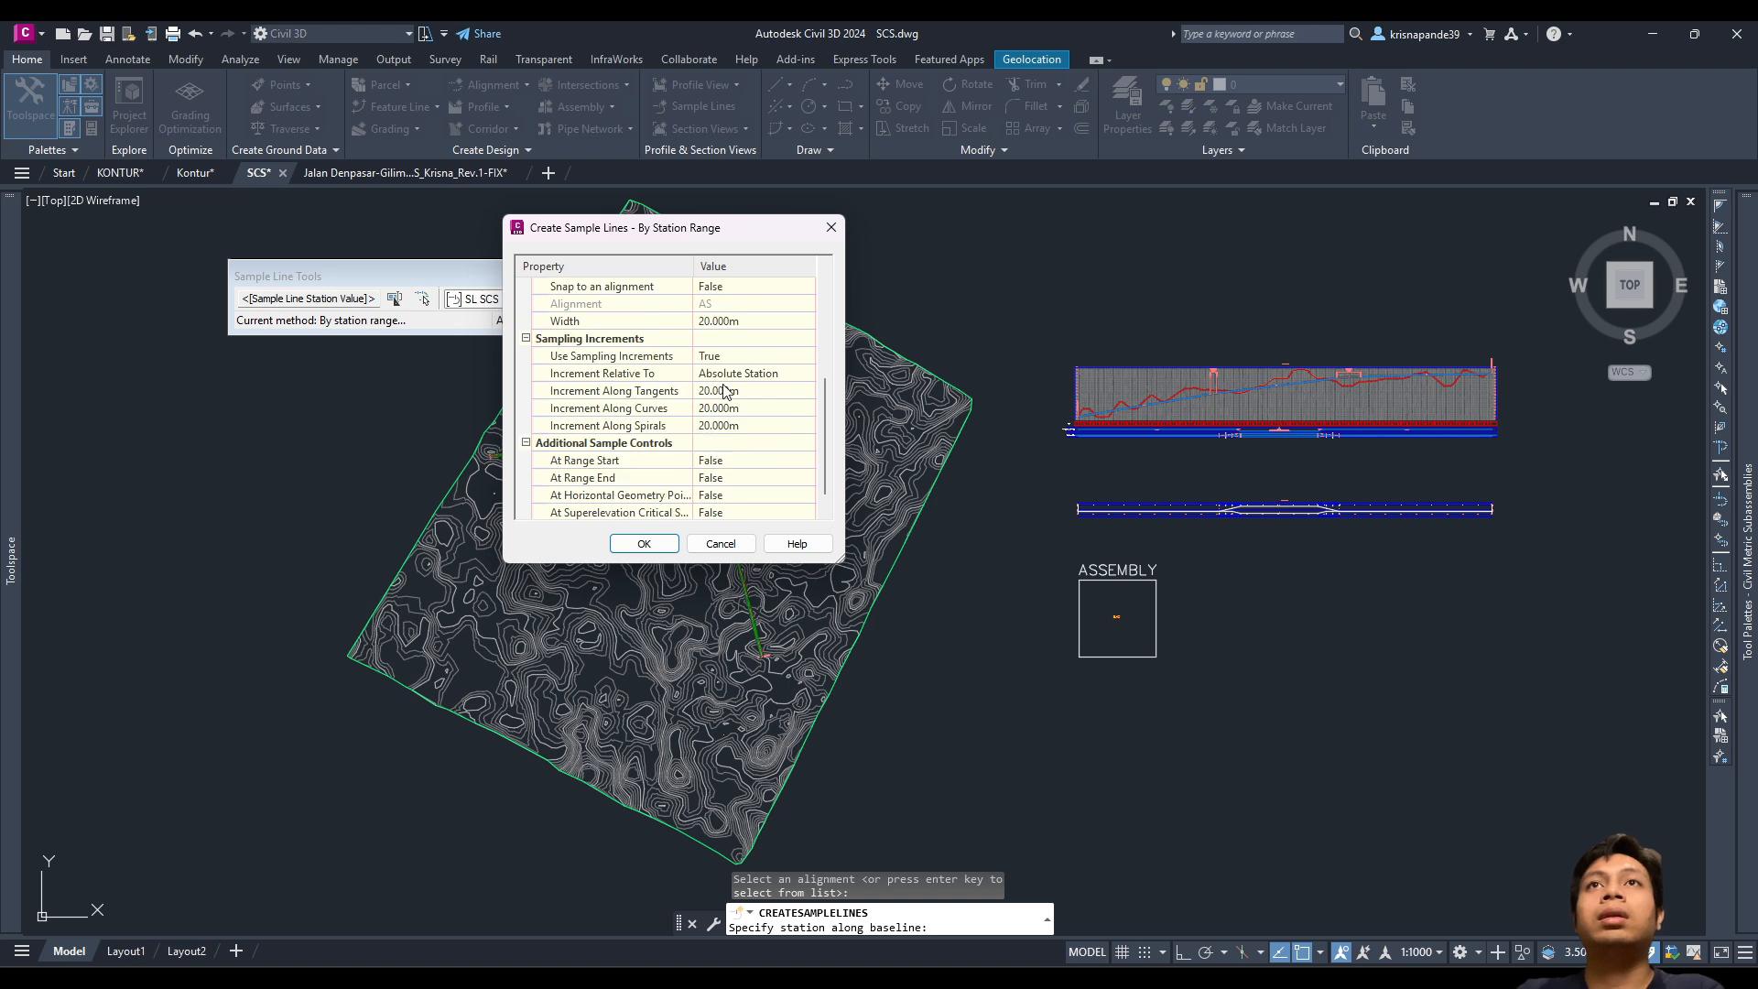
pyautogui.scroll(-1, 719, 458)
# Step: Set range start, range end, geometry points and superelevation critical stations to True, and confirm
pyautogui.click(737, 443)
pyautogui.click(737, 443)
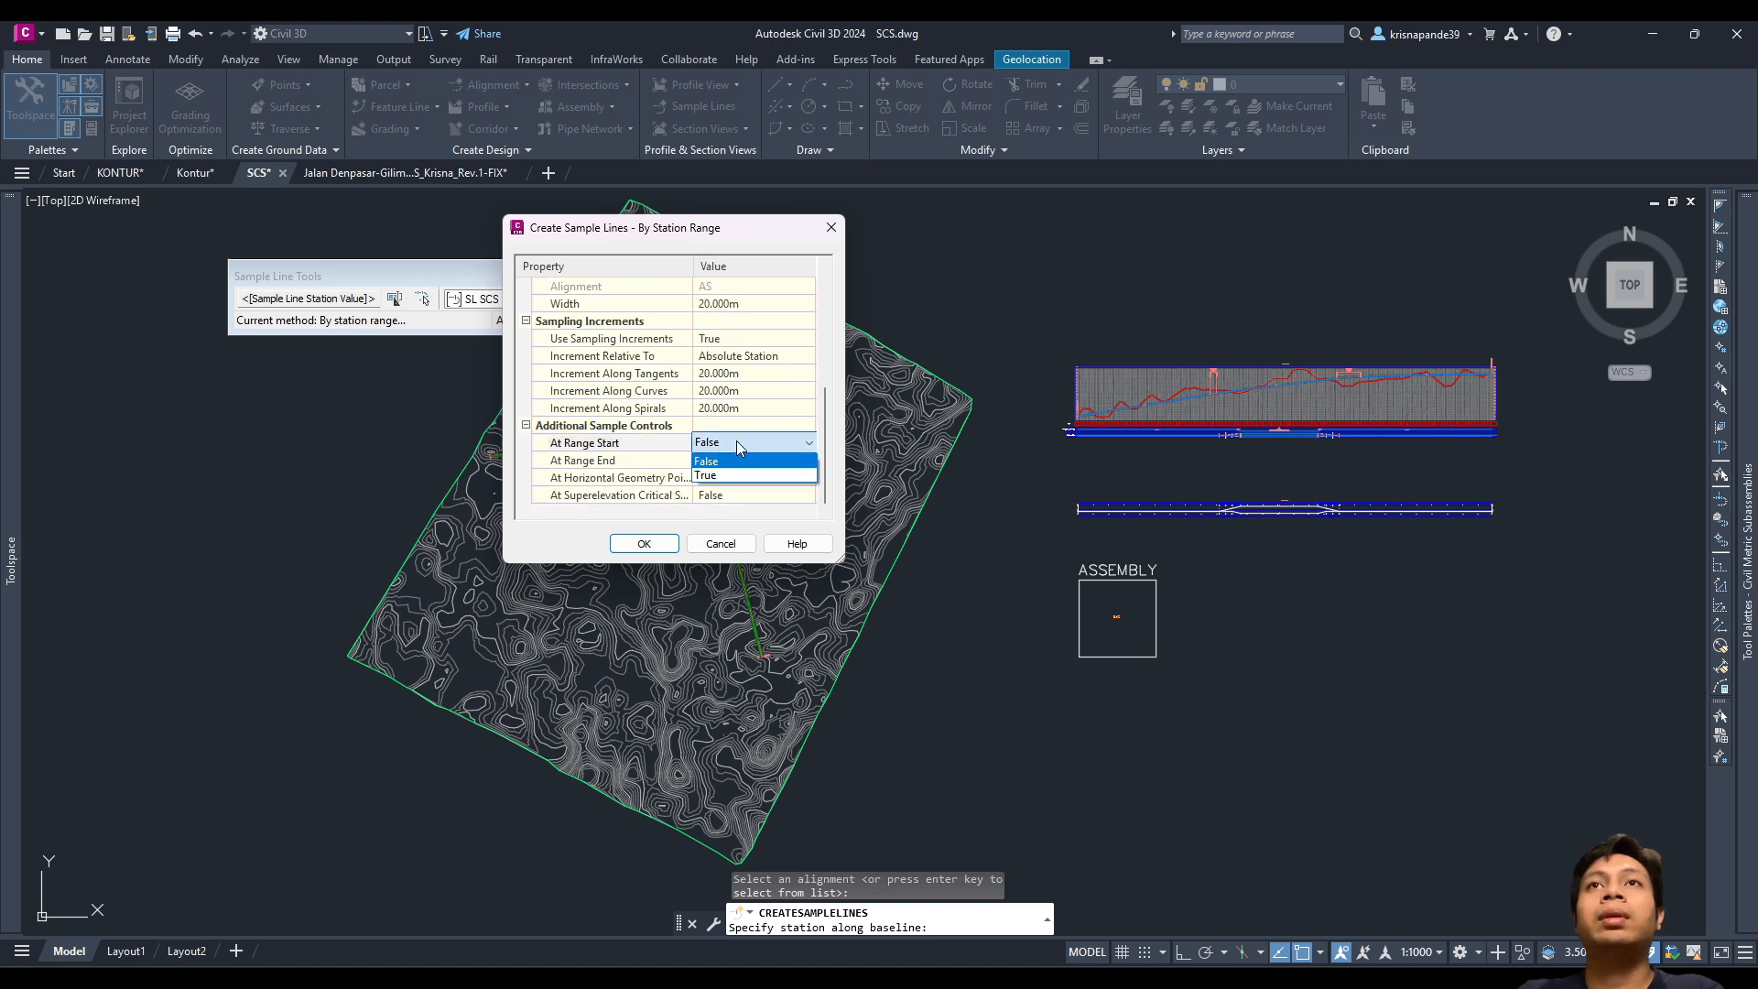
pyautogui.click(720, 475)
pyautogui.click(709, 463)
pyautogui.click(711, 462)
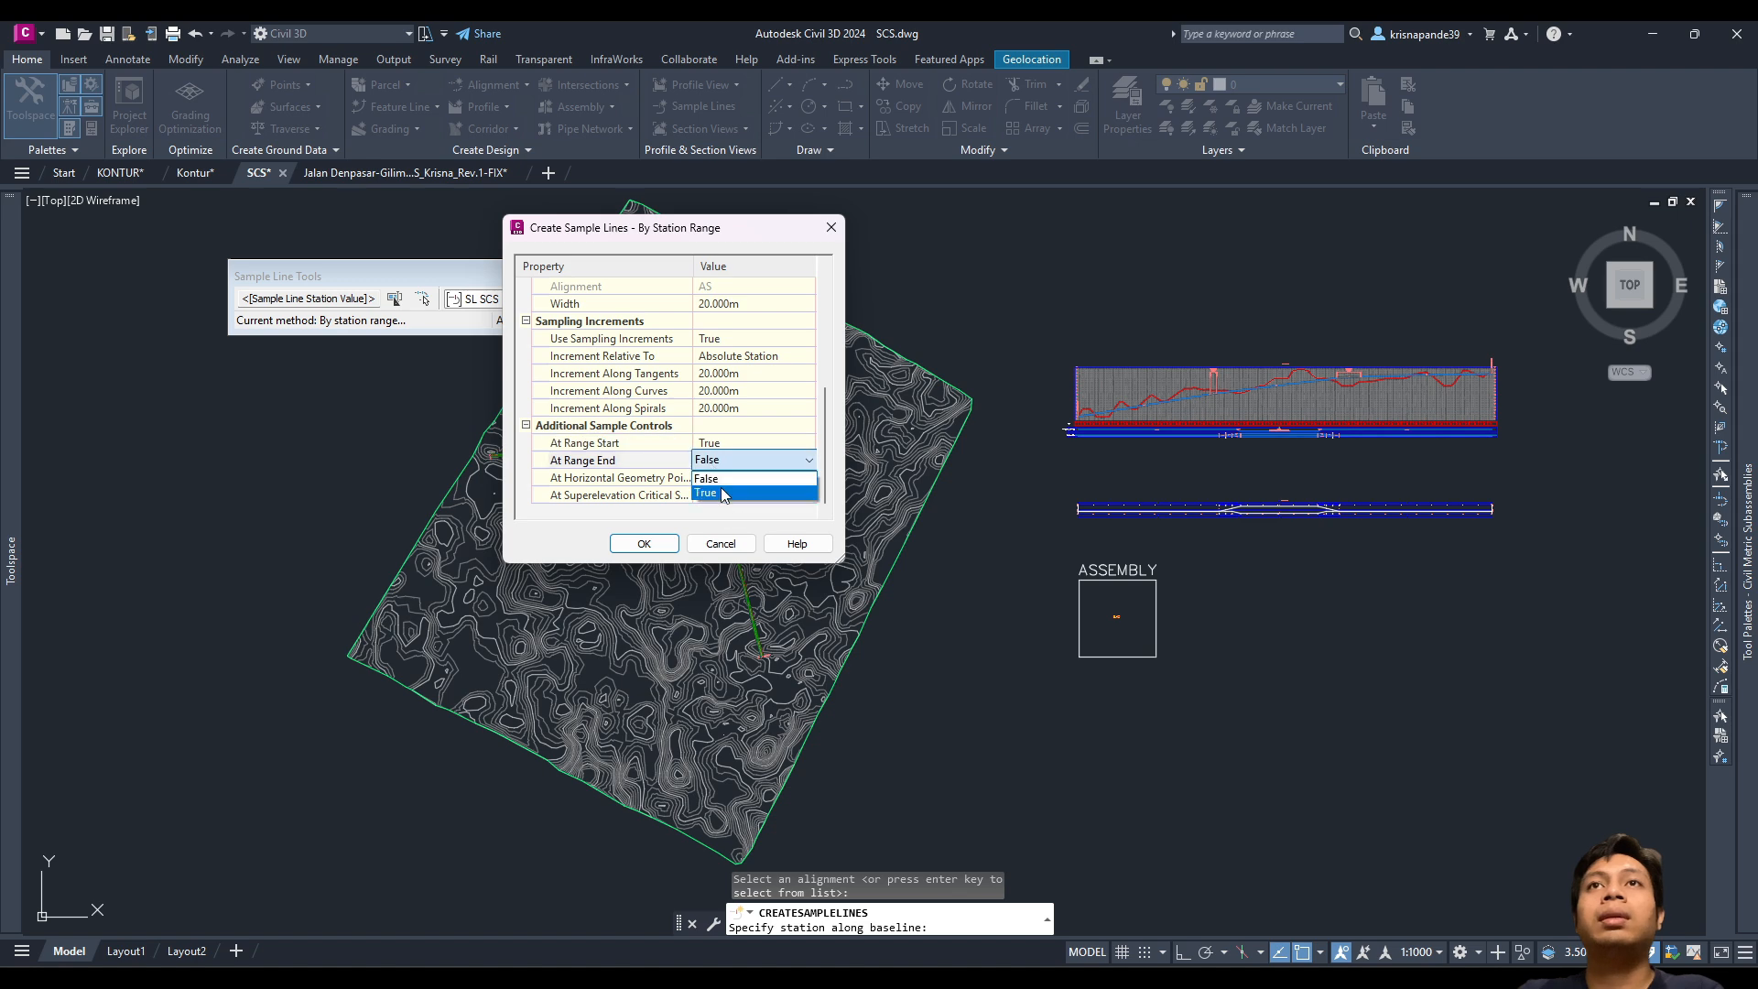
pyautogui.click(719, 491)
pyautogui.click(710, 477)
pyautogui.click(716, 509)
pyautogui.click(711, 495)
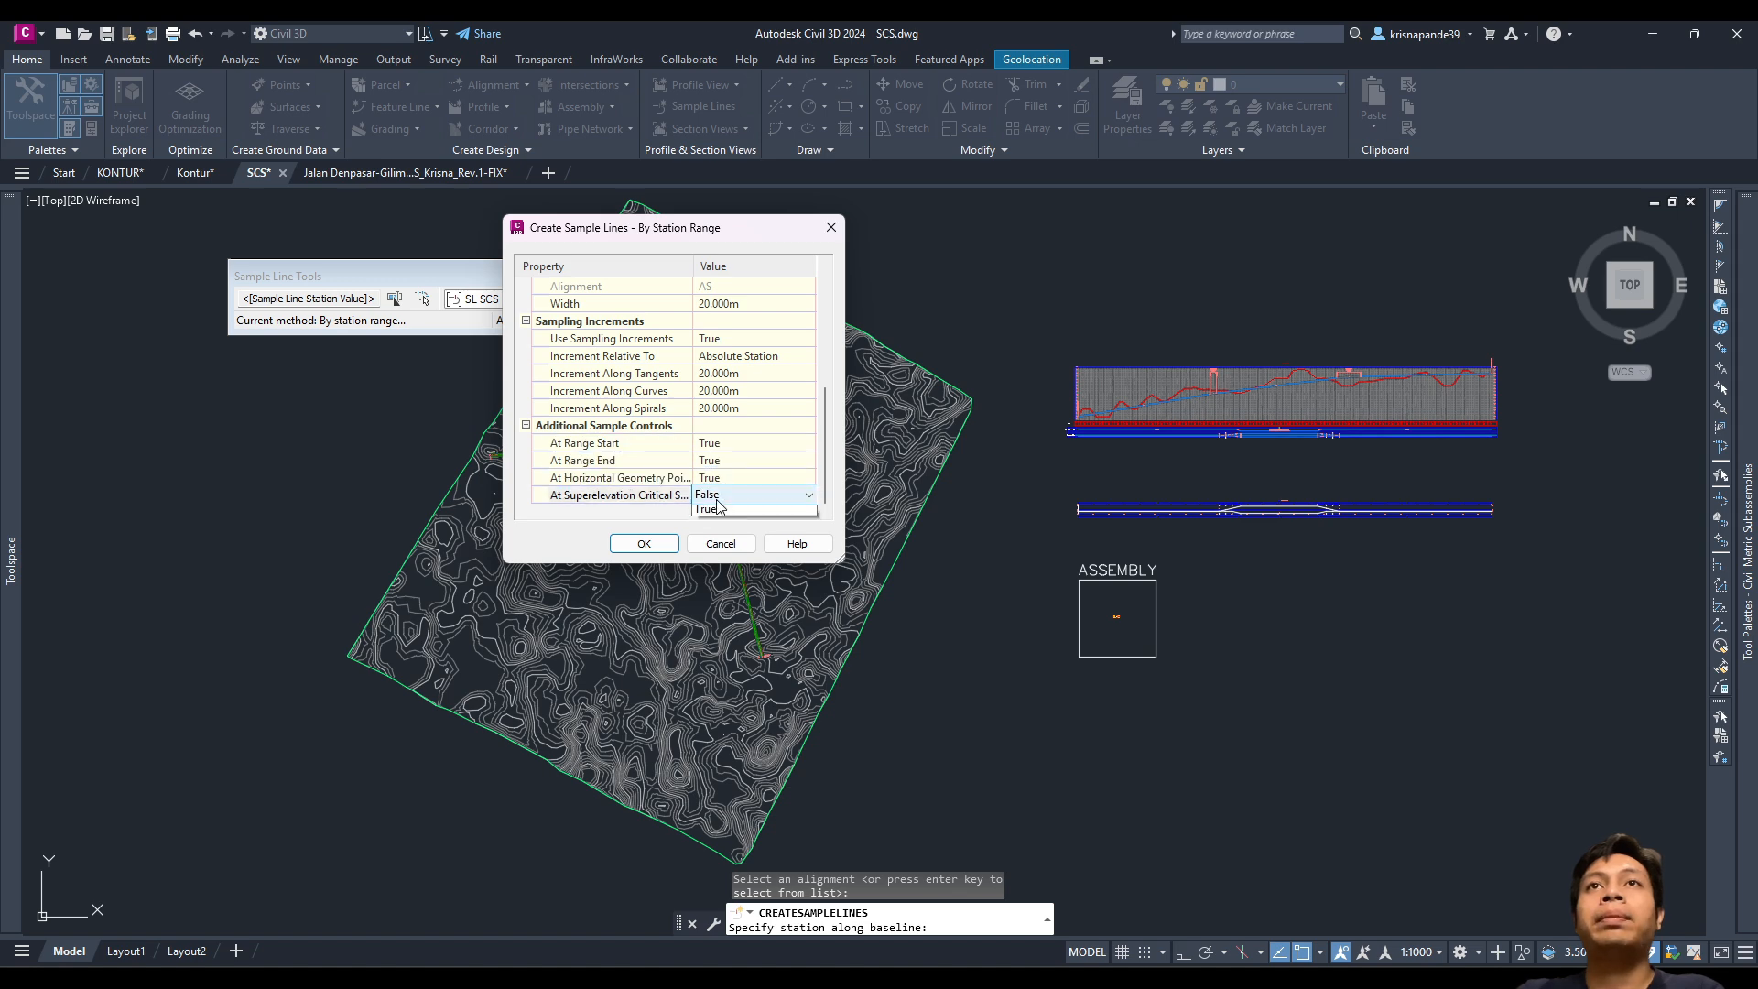
pyautogui.click(715, 526)
pyautogui.click(644, 542)
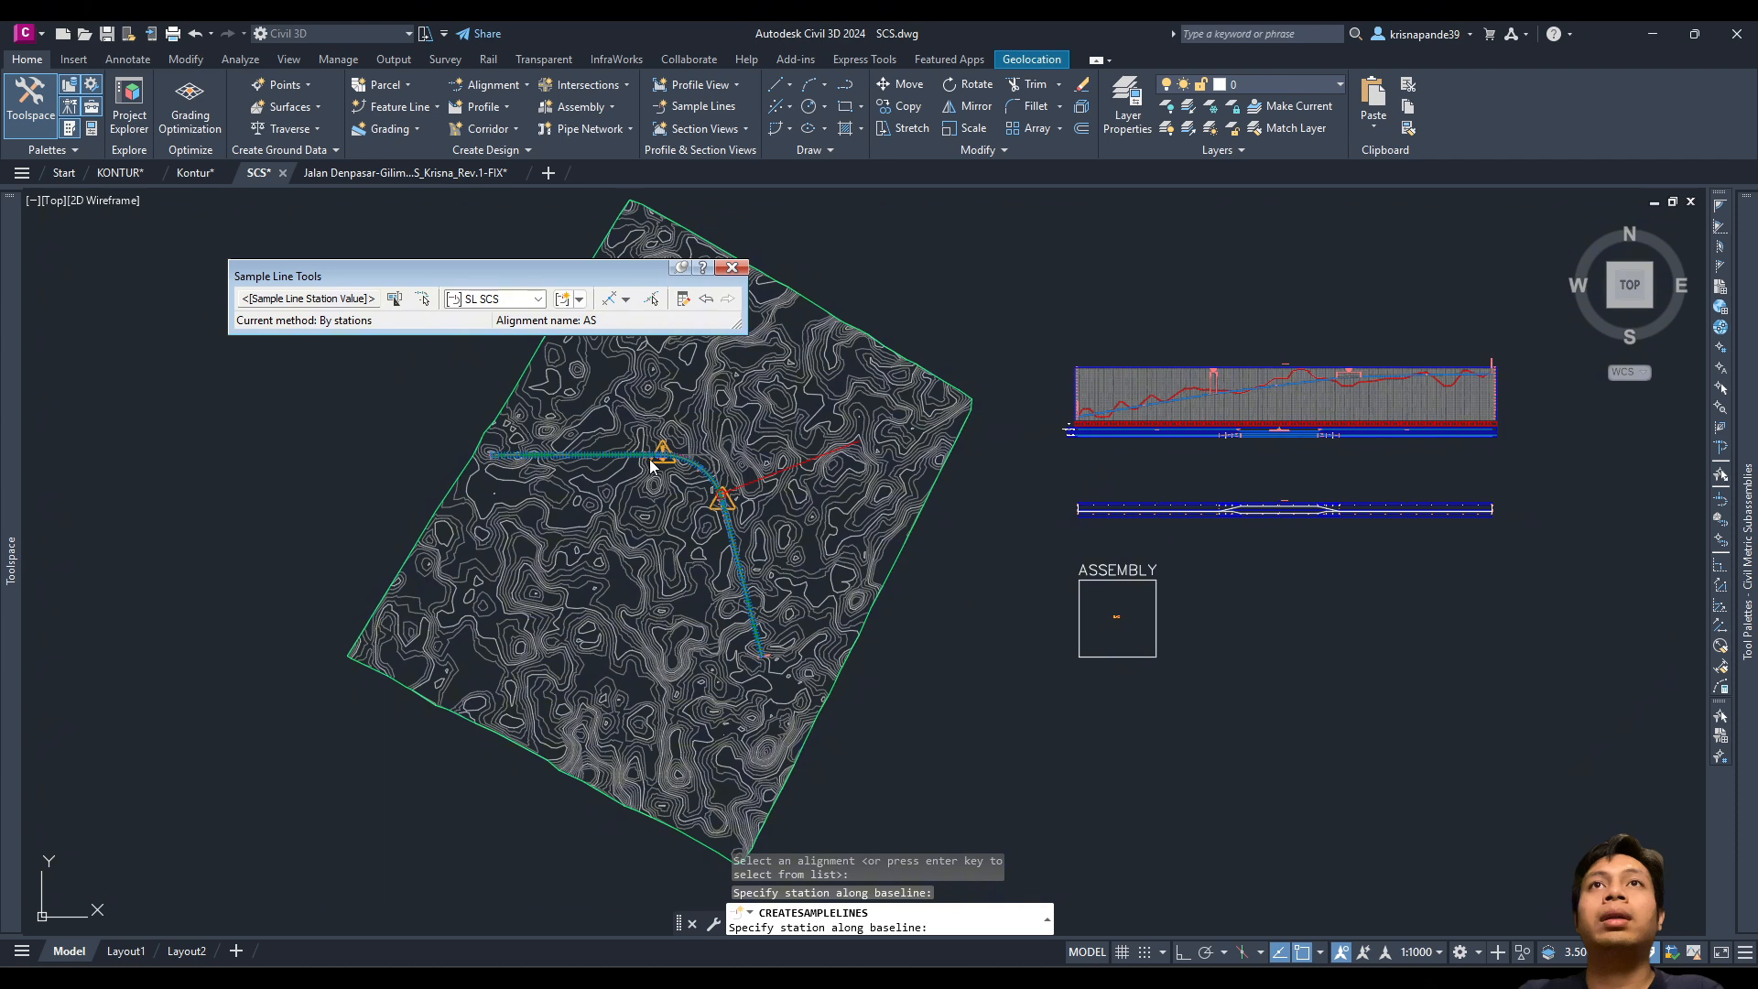
# Step: End CREATESAMPLELINES and zoom out to view the sample lines along alignment AS
pyautogui.scroll(3, 615, 523)
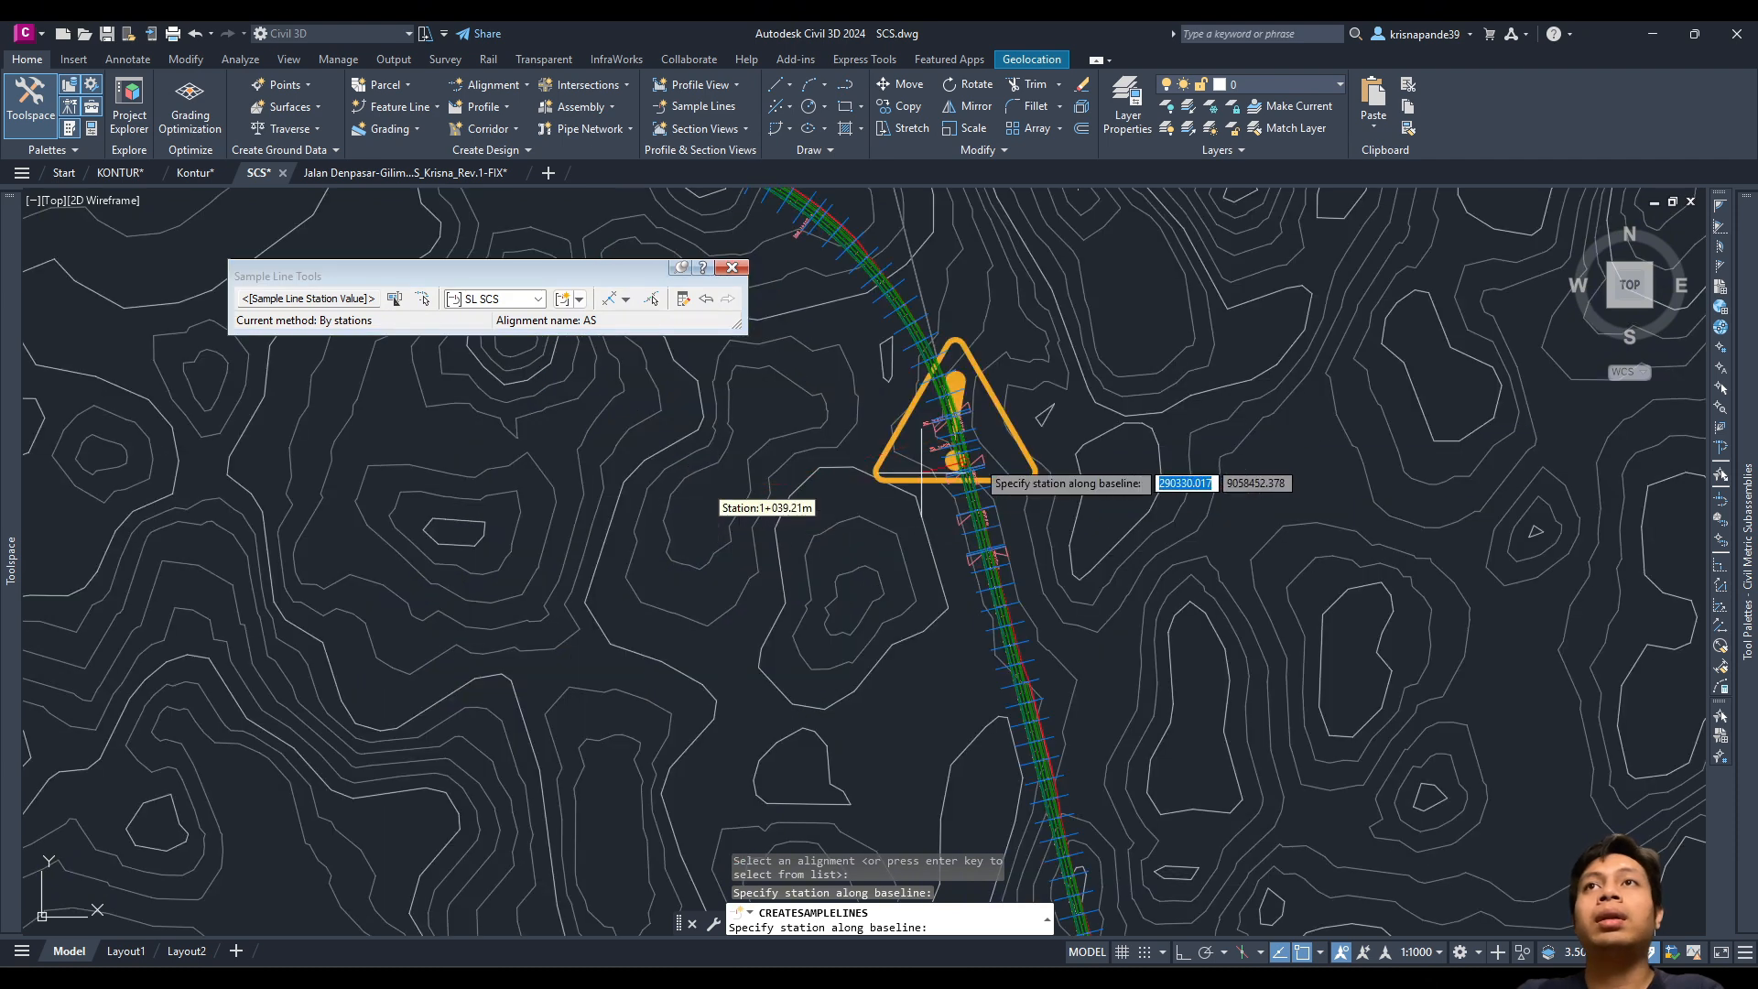
pyautogui.scroll(2, 733, 508)
pyautogui.scroll(-5, 953, 639)
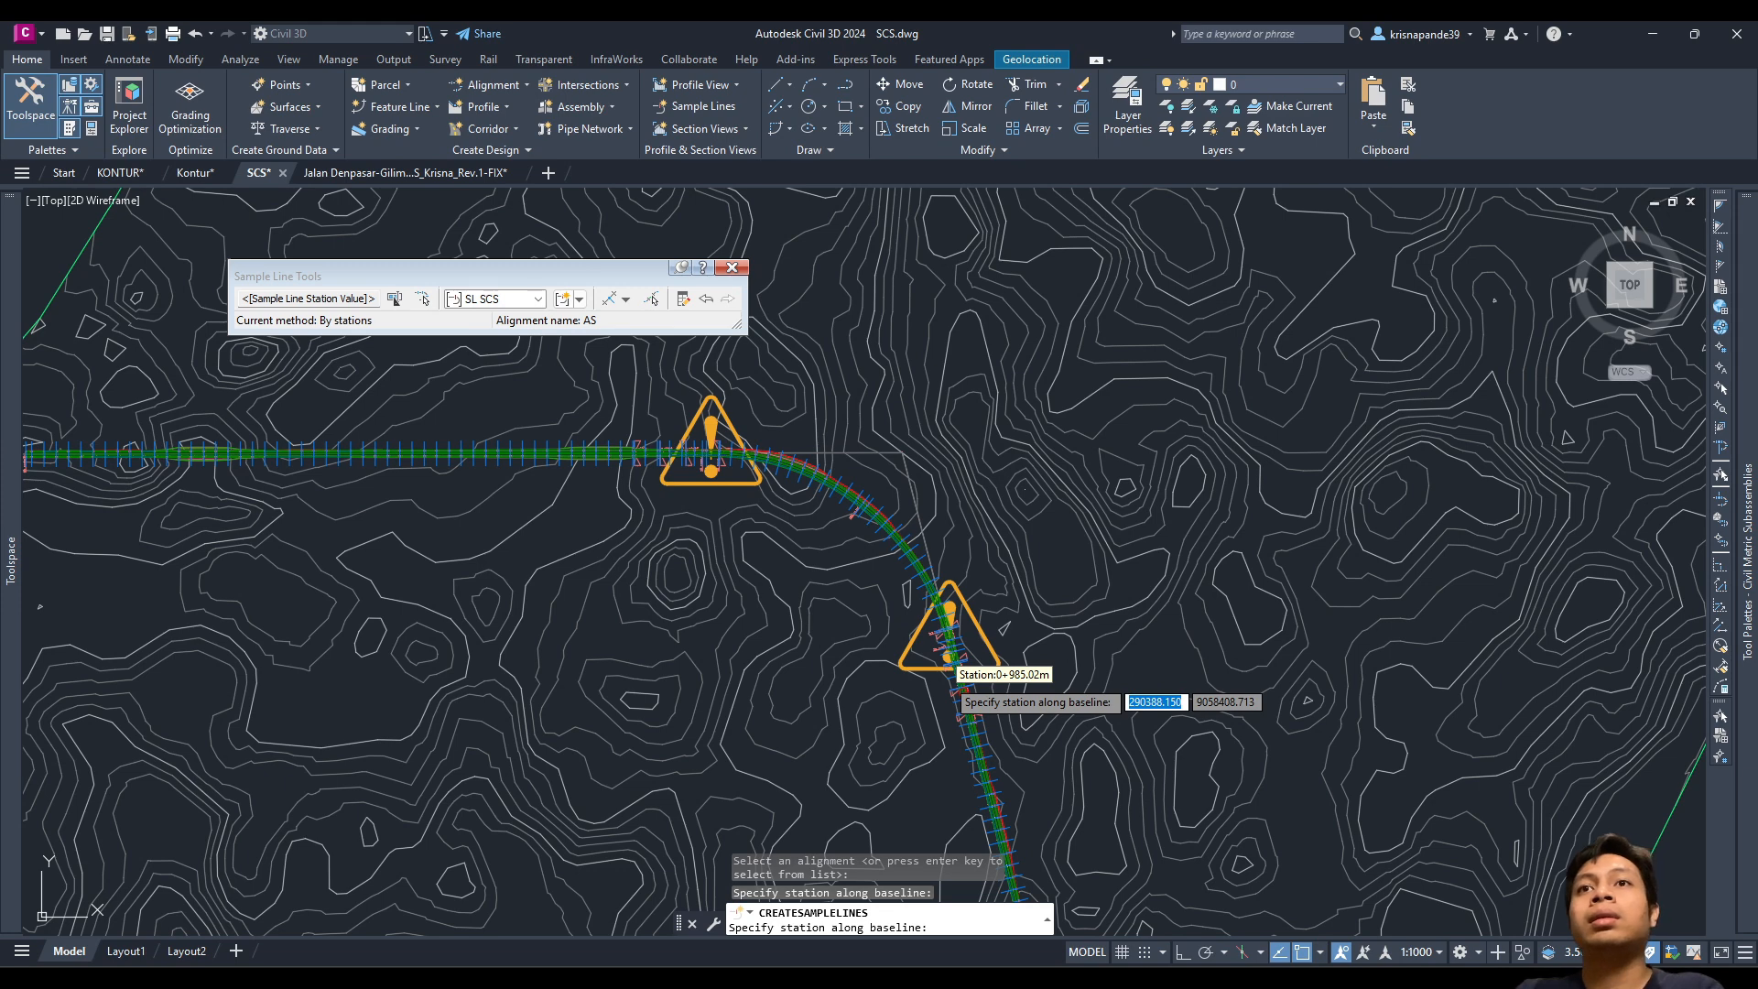
pyautogui.scroll(-2, 744, 271)
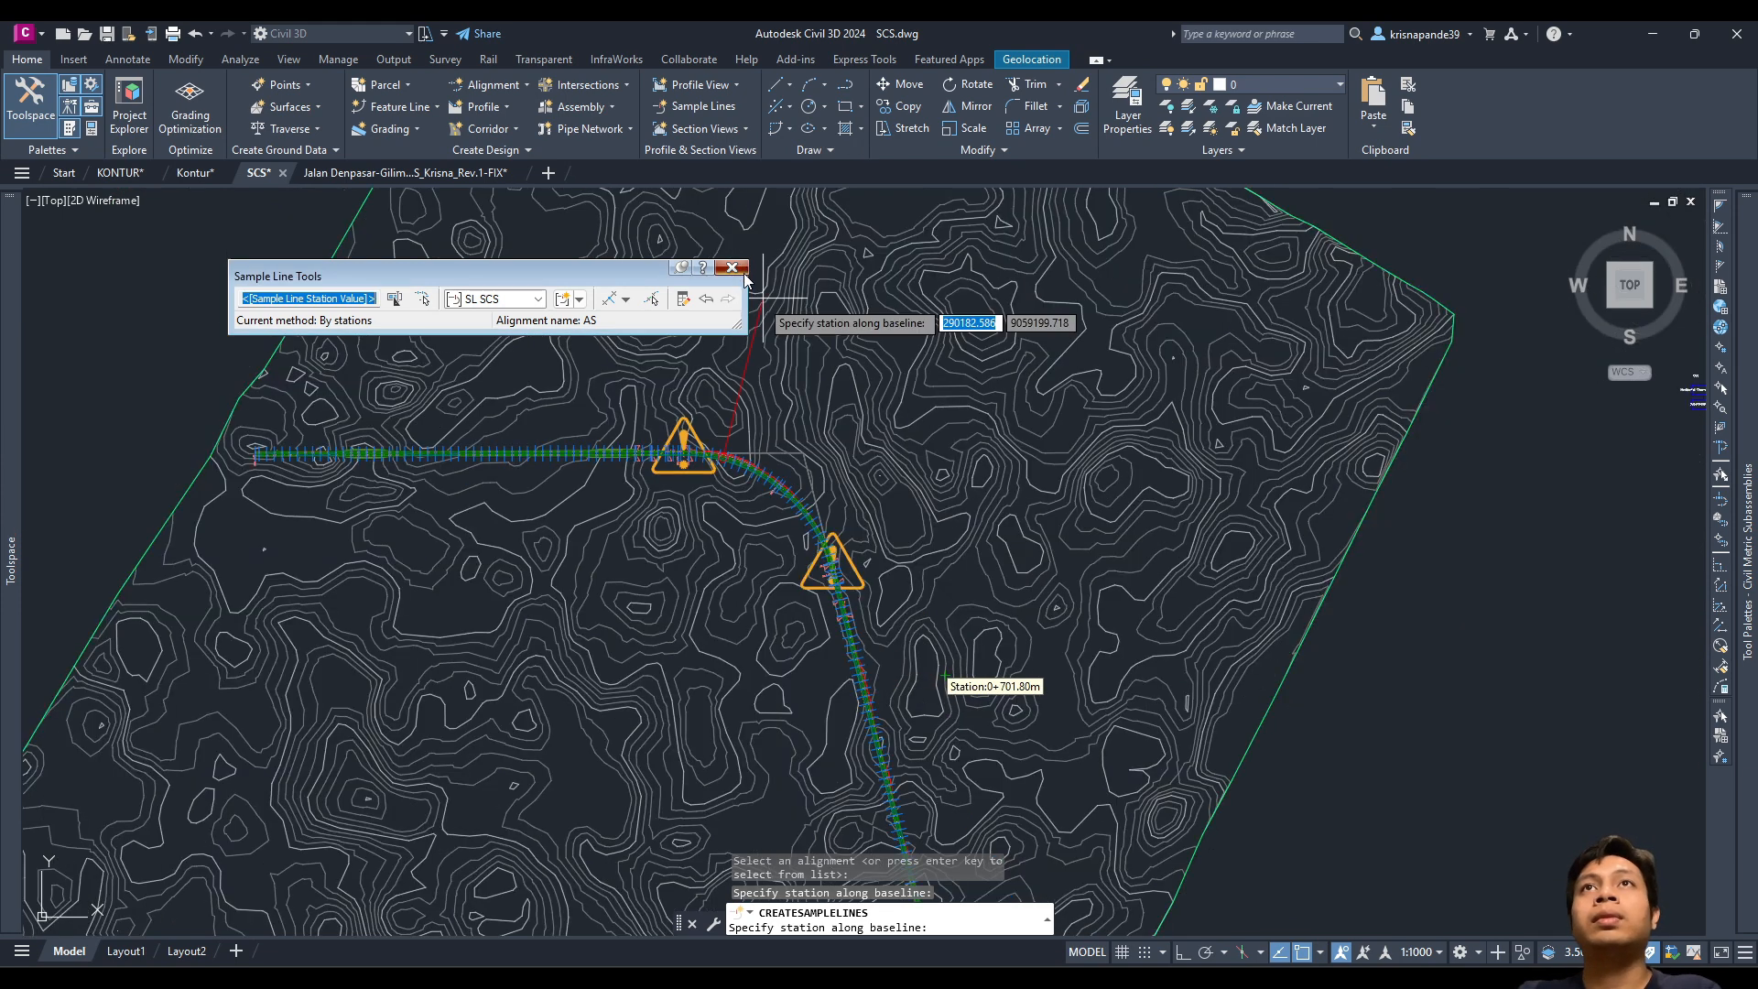
pyautogui.scroll(-4, 742, 272)
pyautogui.press('Return')
pyautogui.scroll(5, 745, 543)
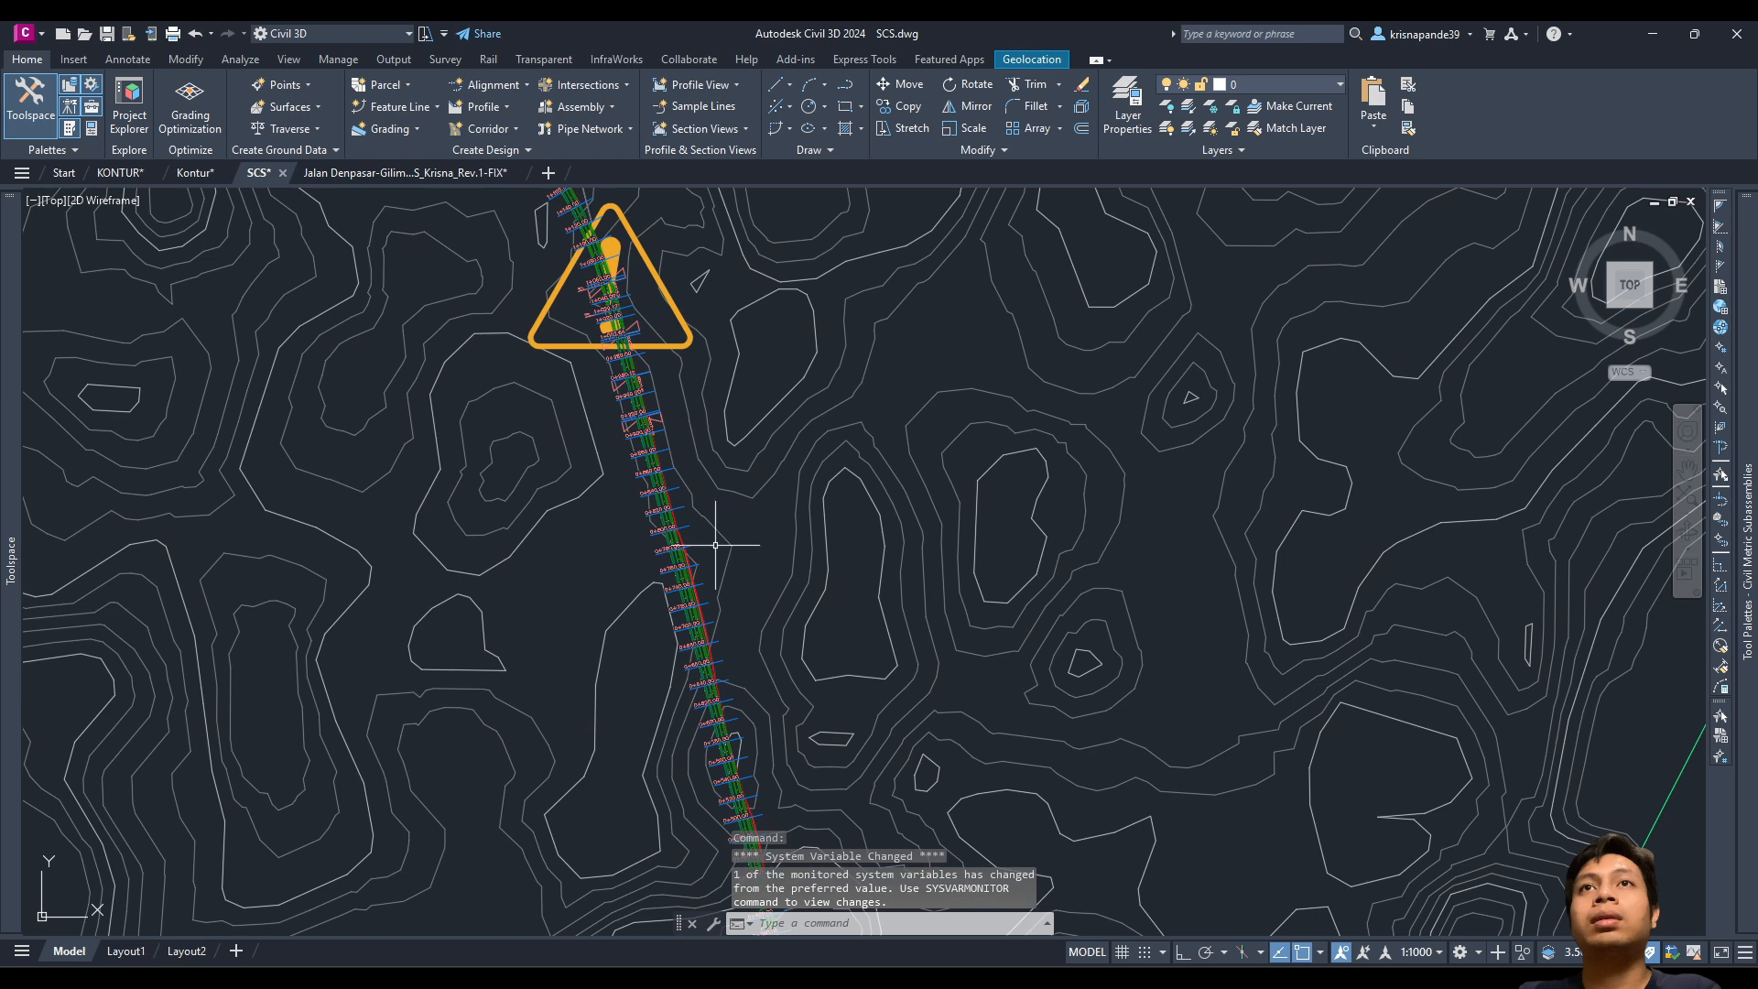
pyautogui.scroll(-4, 695, 553)
pyautogui.scroll(-4, 695, 553)
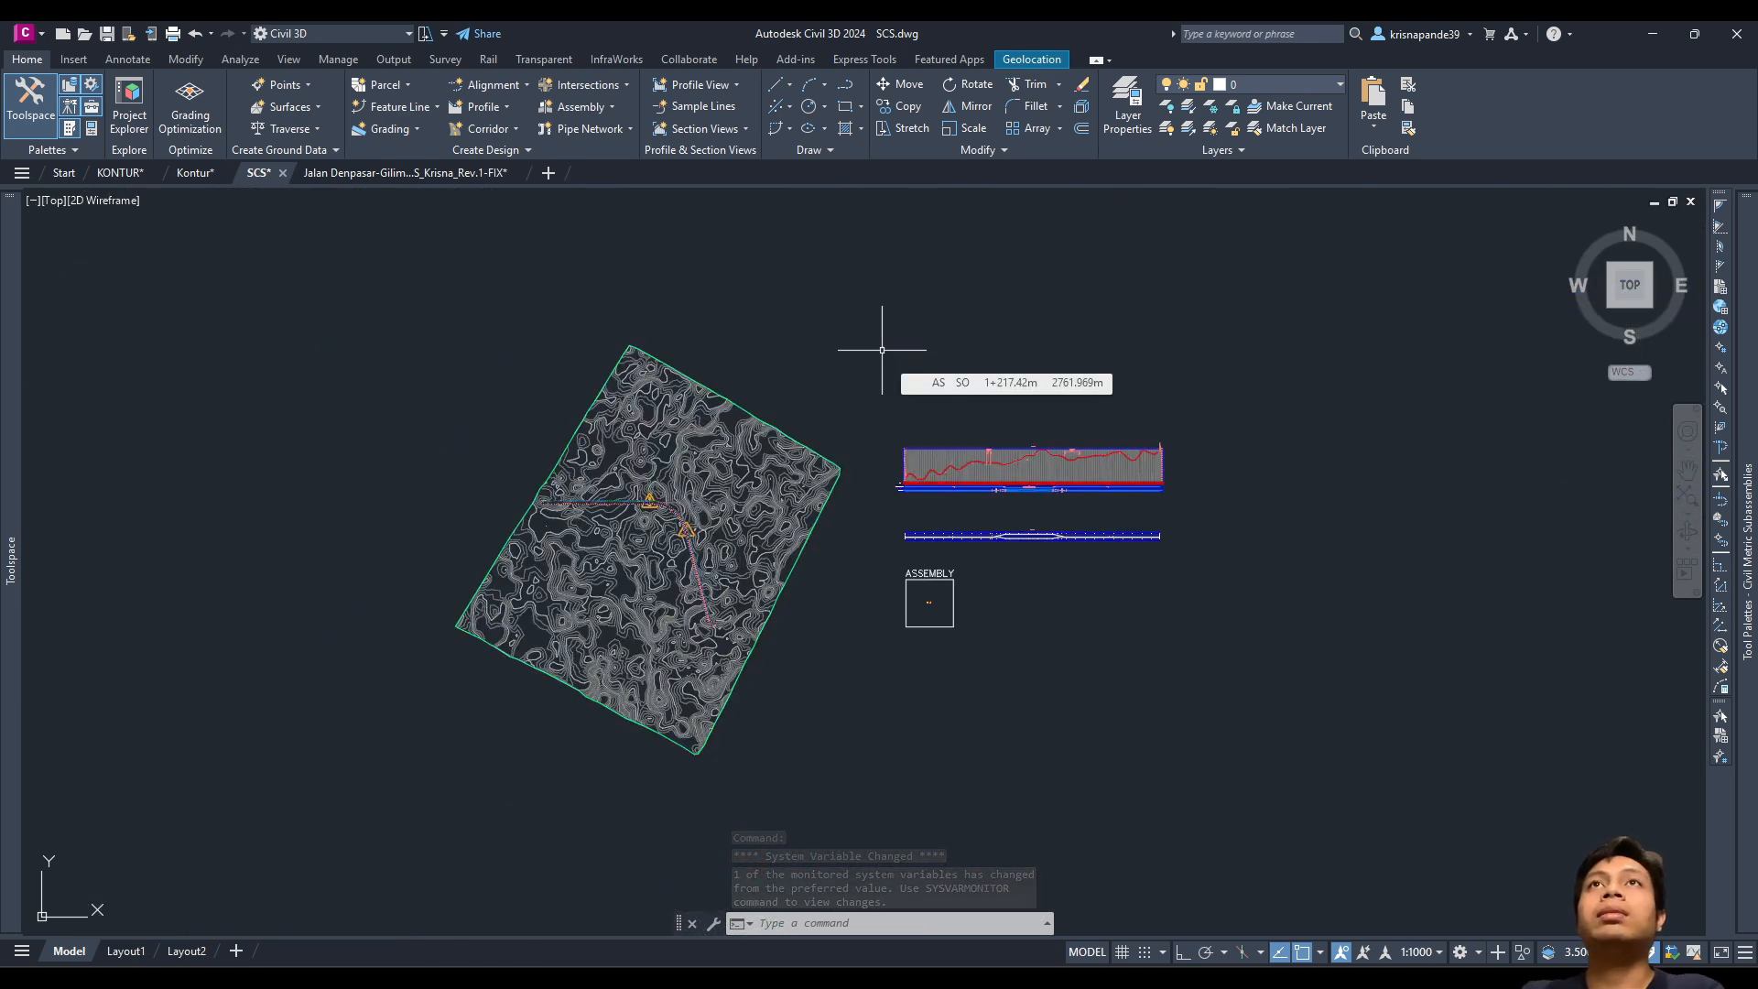
pyautogui.hotkey('alt', 'Tab')
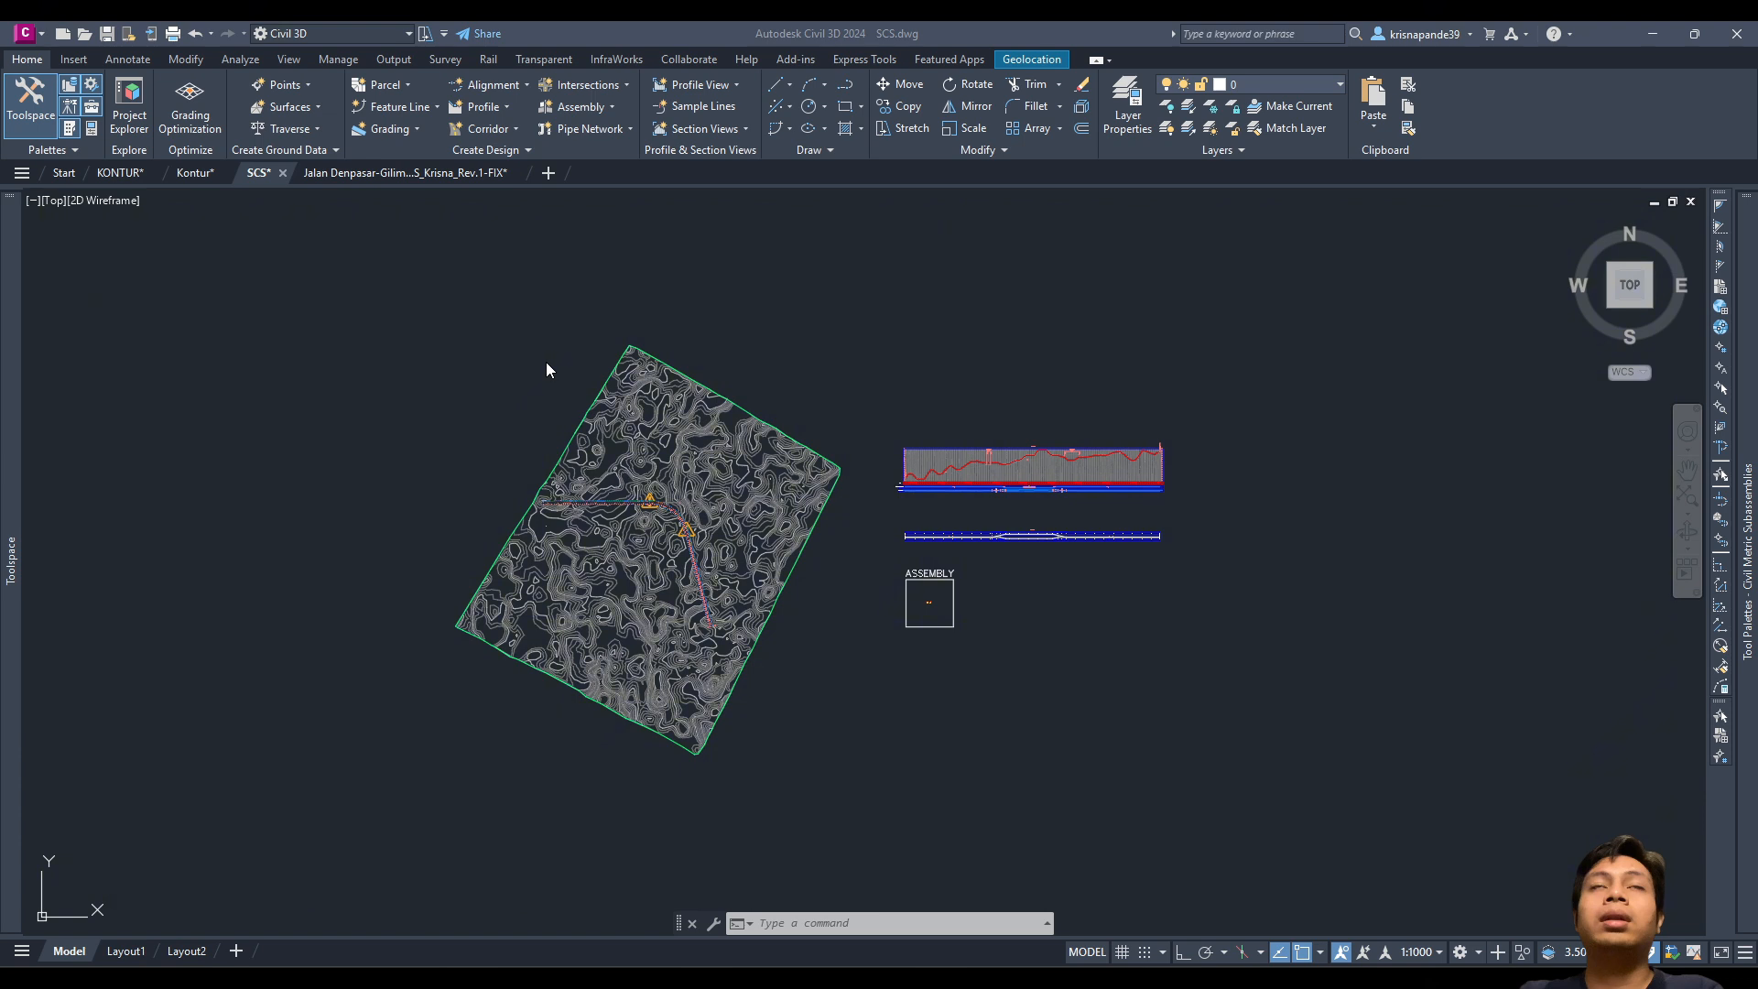
# Step: Expand KORIDOR and Kontur in Prospector, then start Create Surface from the Home ribbon
pyautogui.click(17, 414)
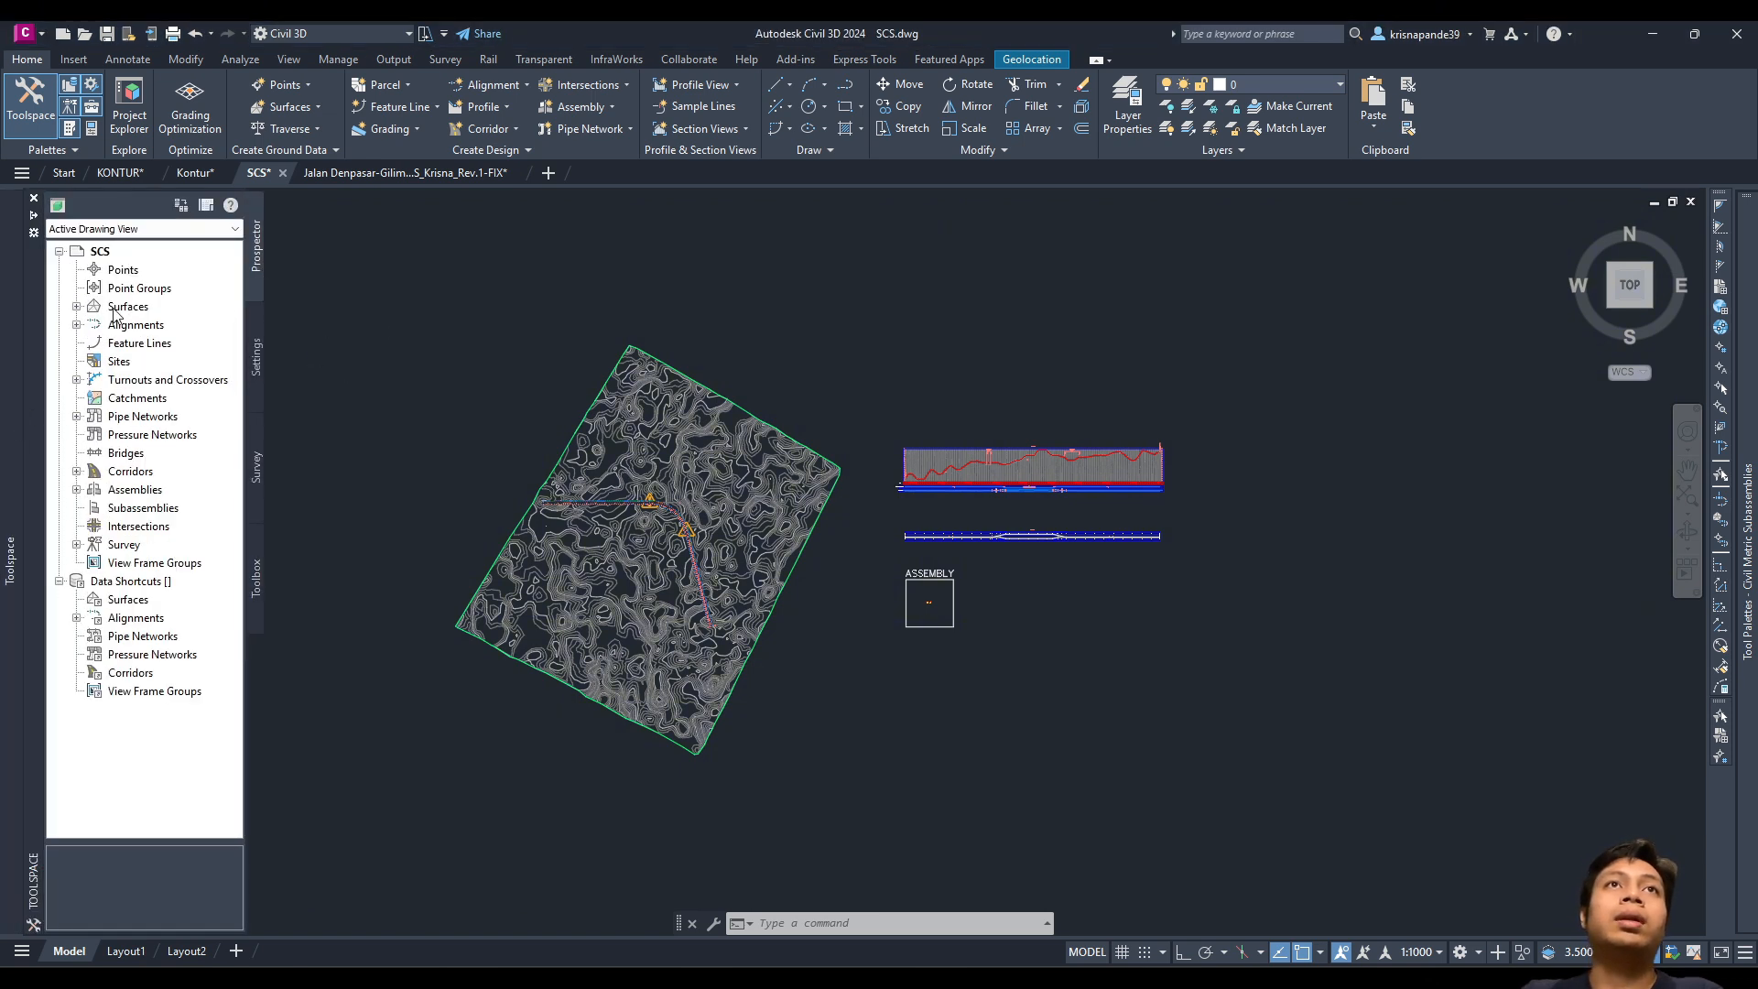
pyautogui.click(77, 470)
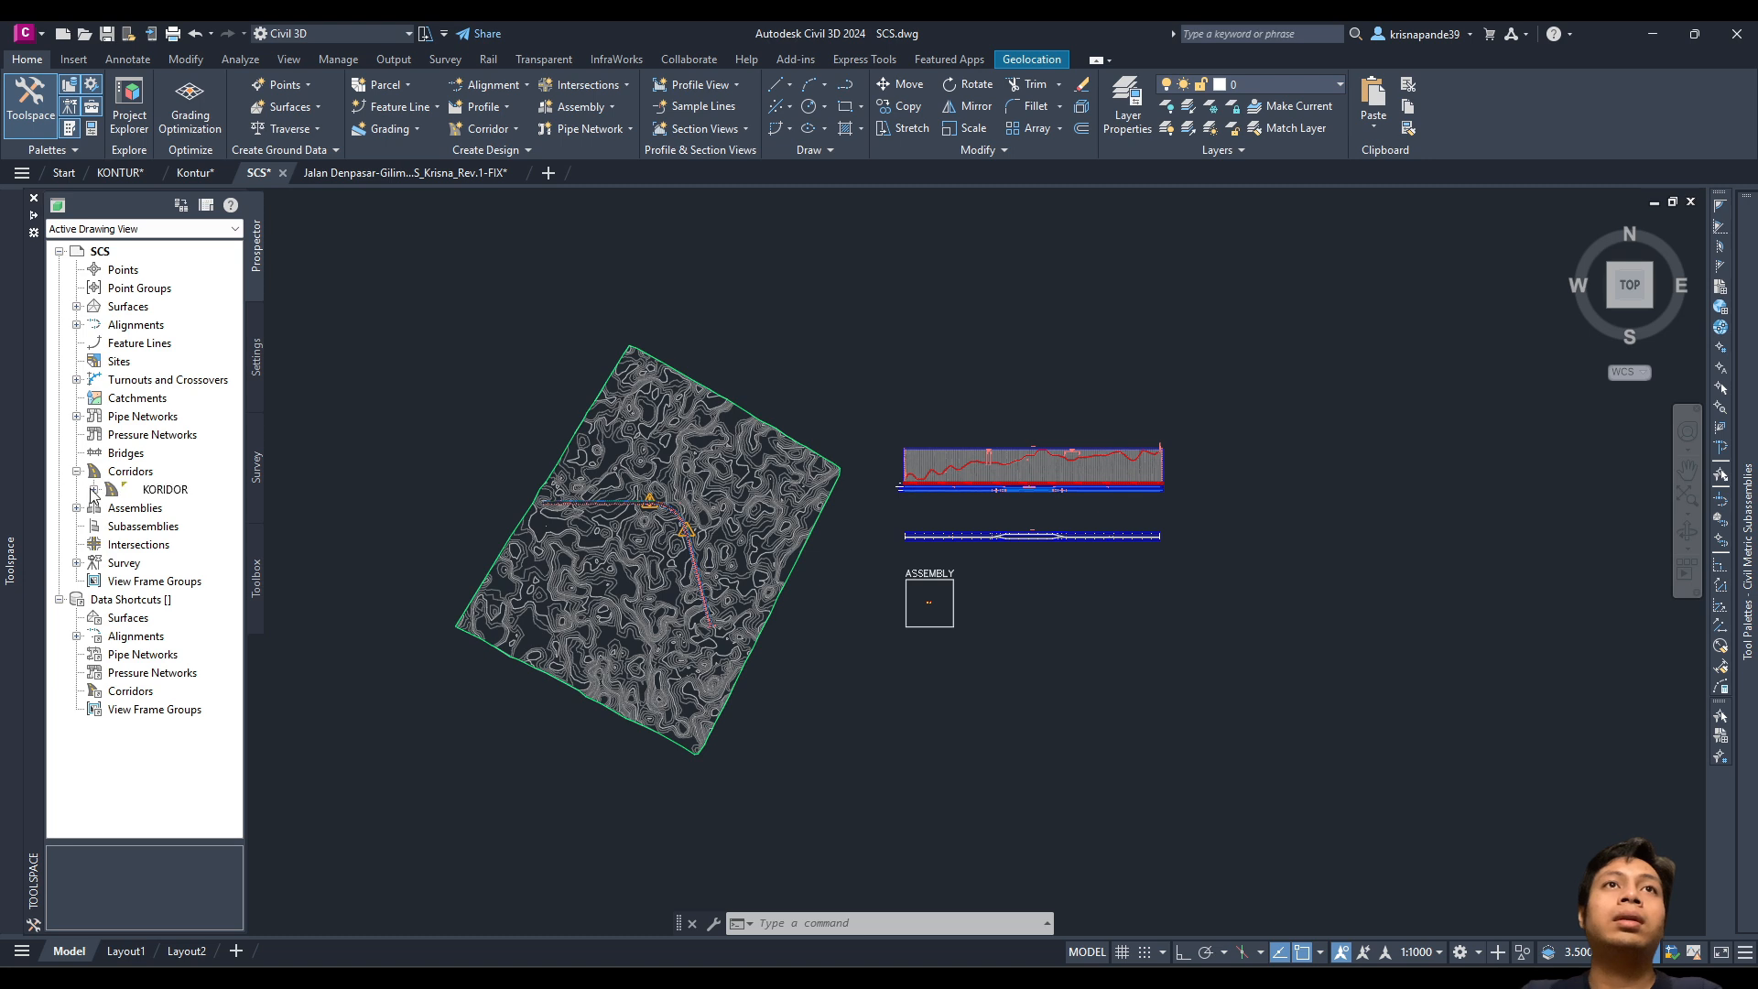
pyautogui.click(109, 490)
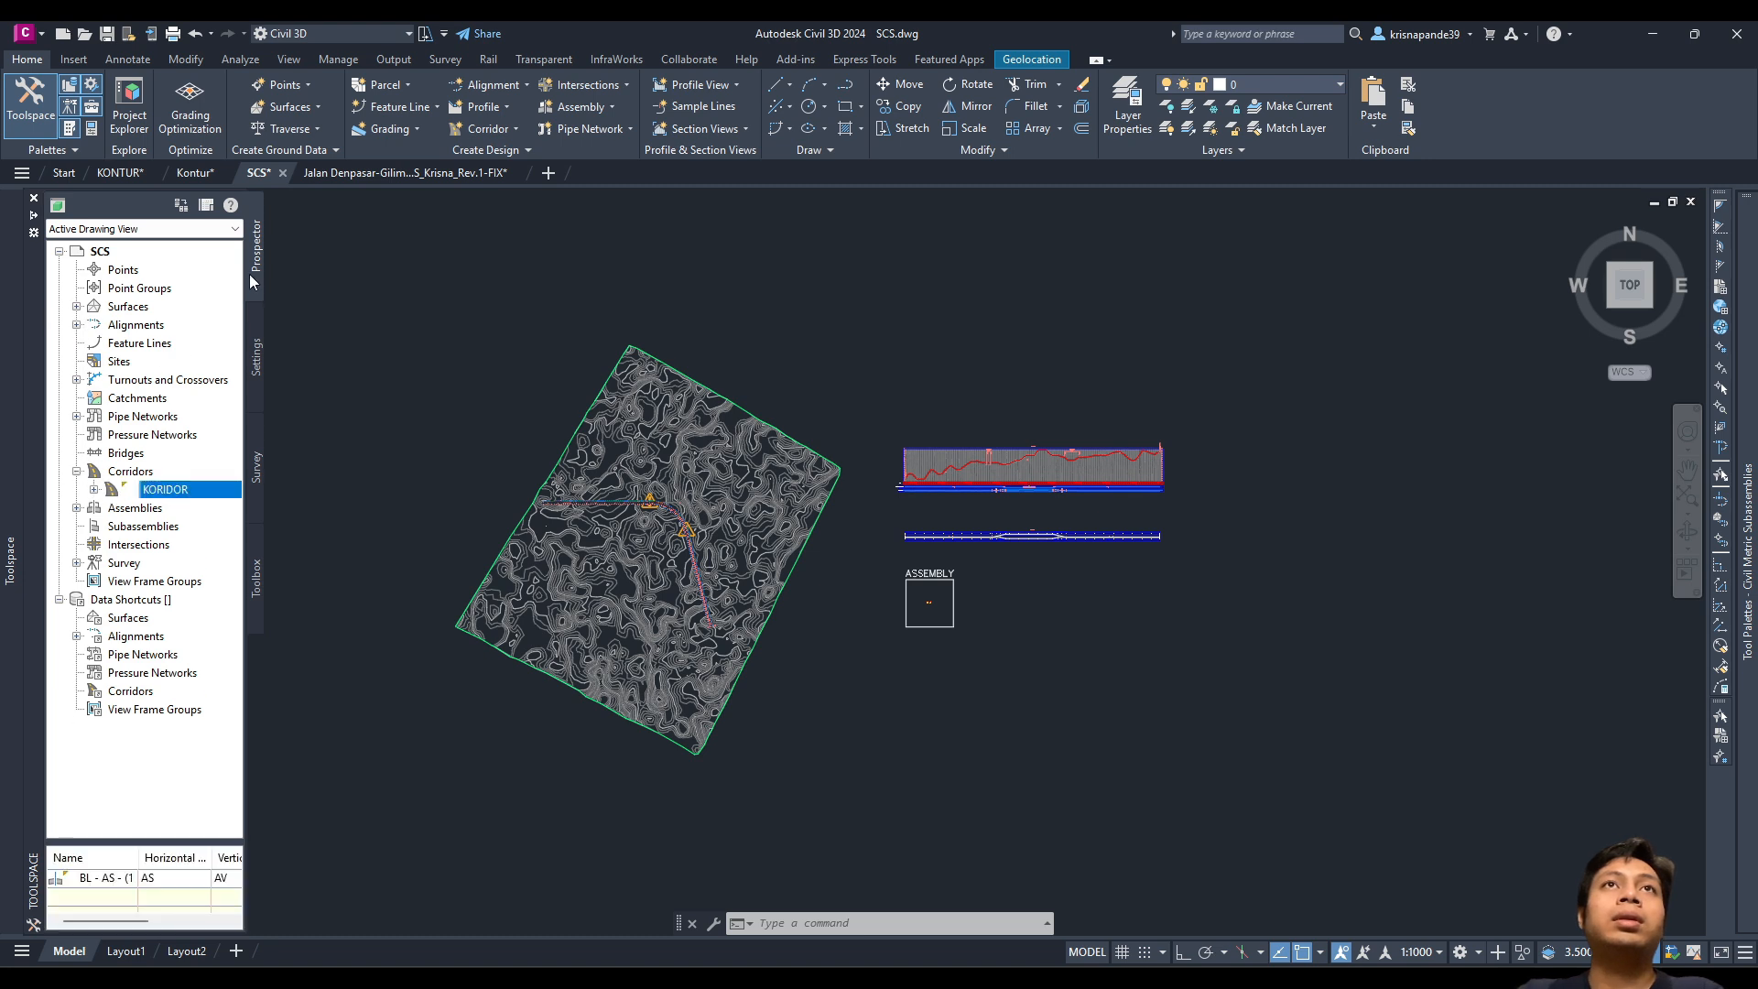
pyautogui.click(77, 307)
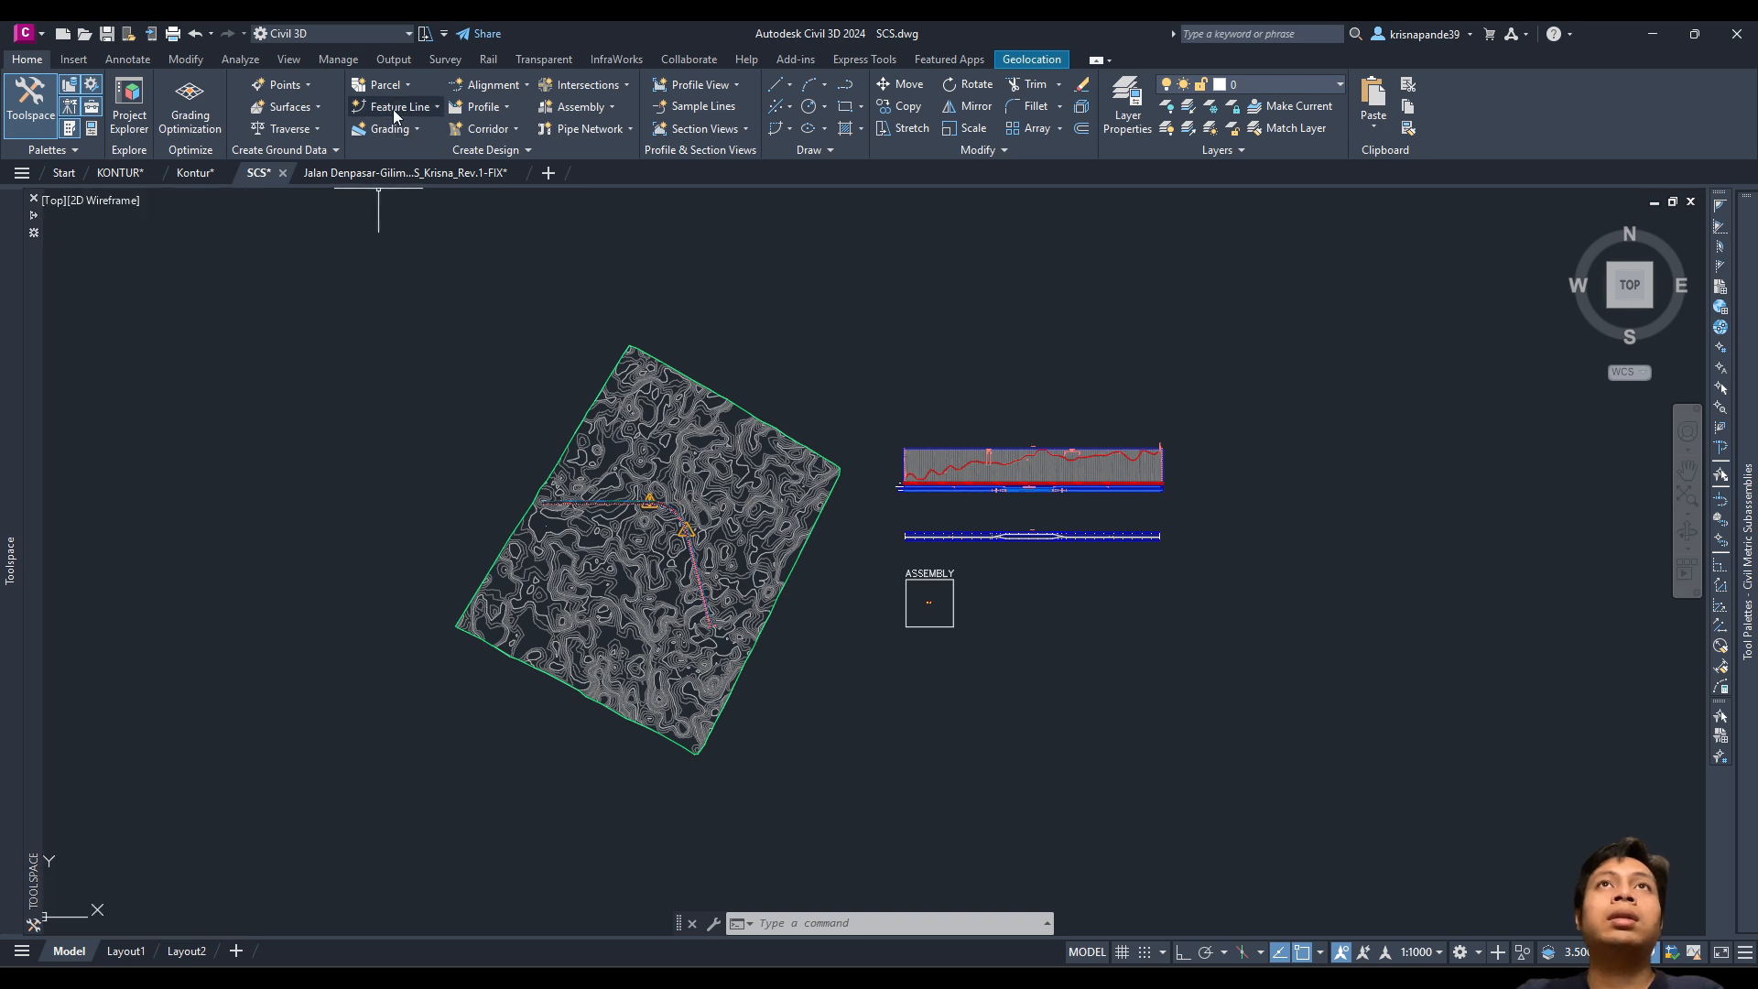
pyautogui.click(319, 108)
pyautogui.click(321, 131)
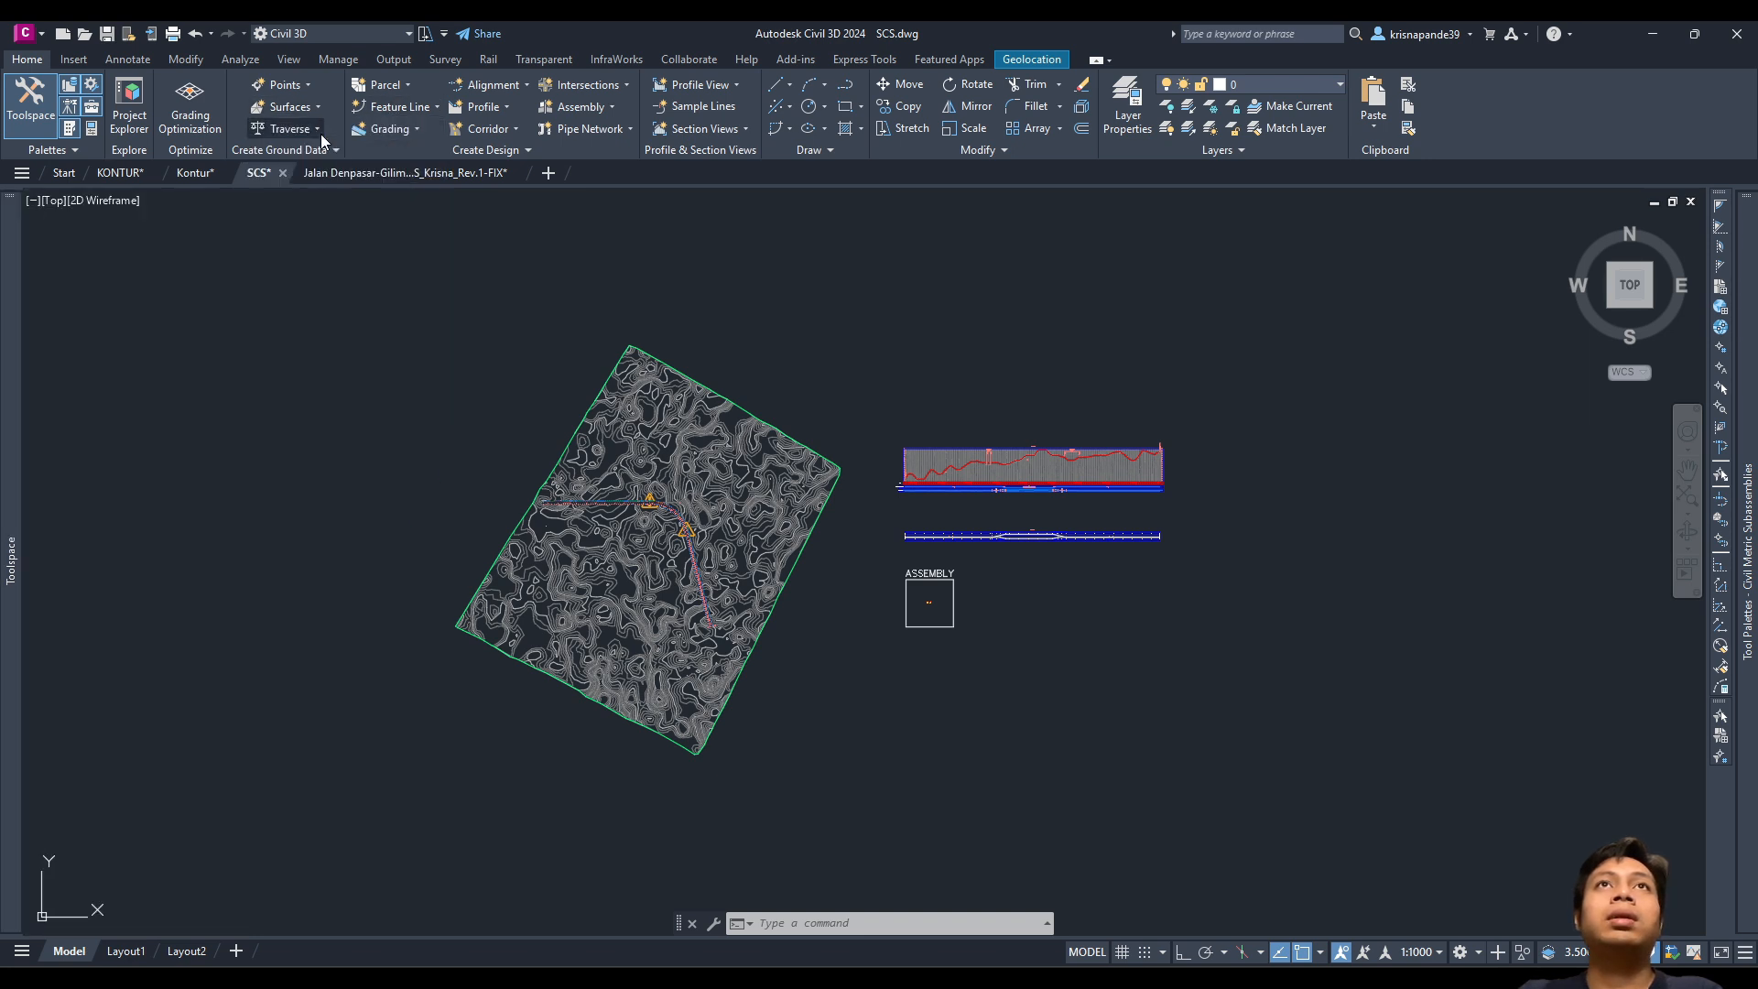
# Step: Name the new TIN surface KONTUR 2 and give it the Contours 2m and 10m (Design) style
pyautogui.click(815, 375)
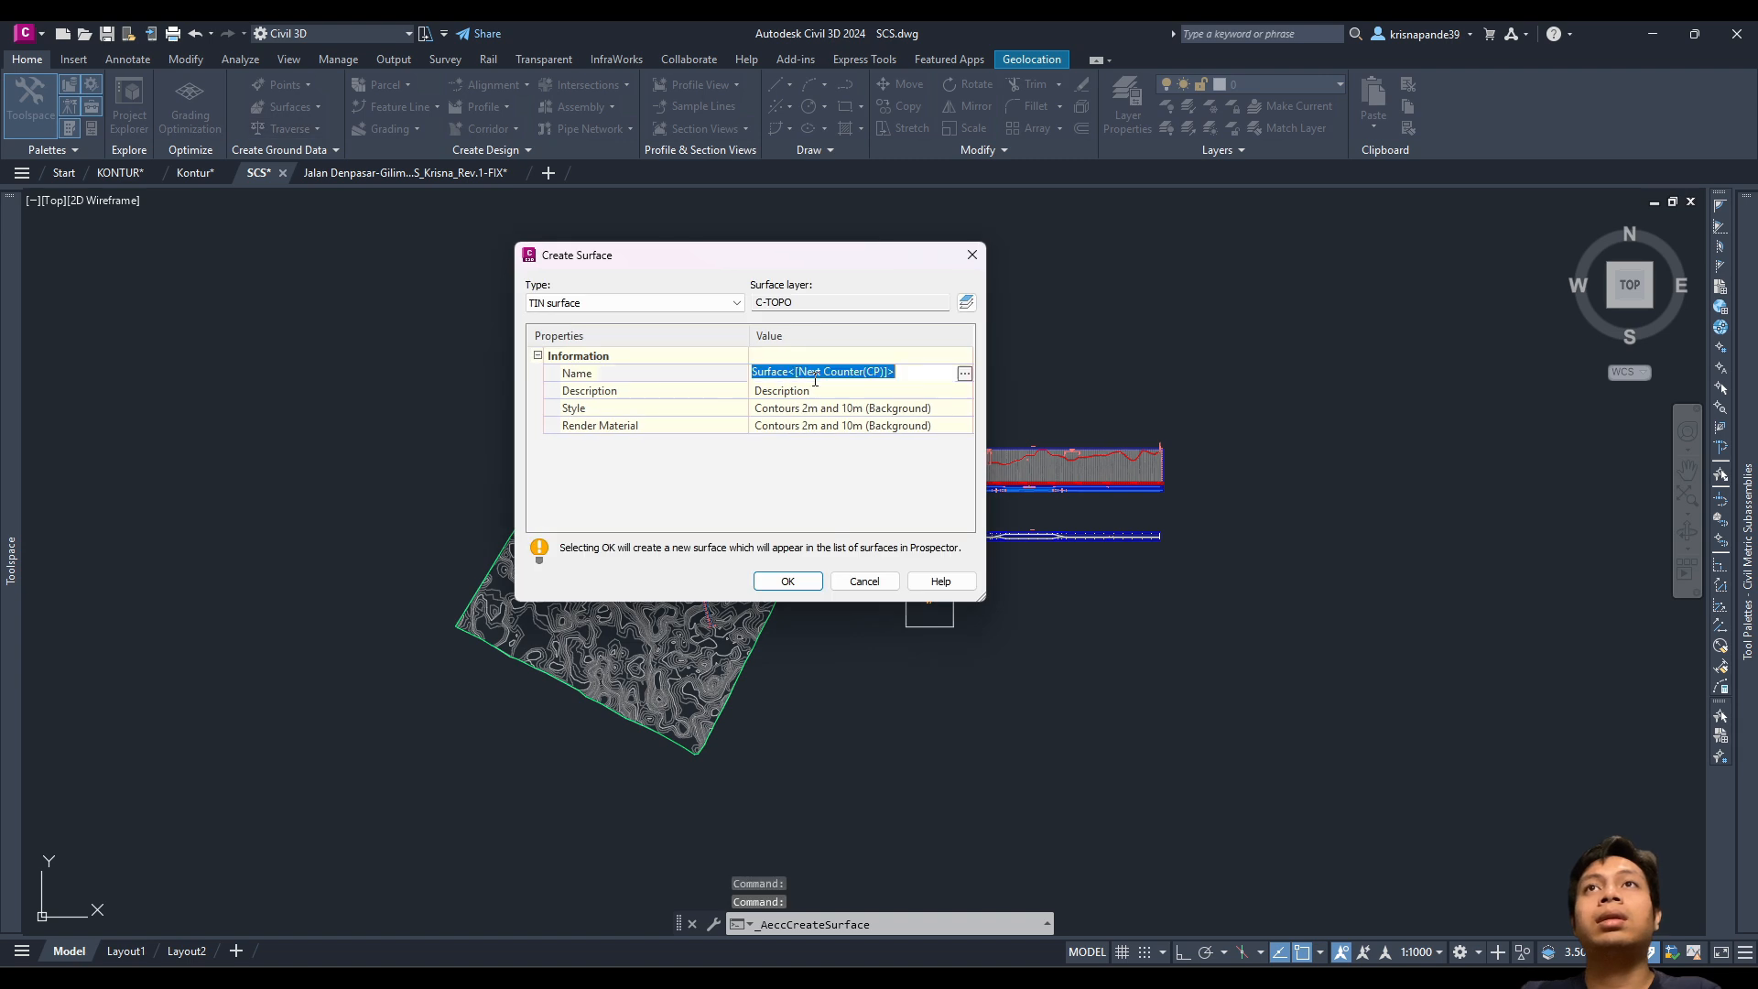
pyautogui.press('capslock')
pyautogui.write('k')
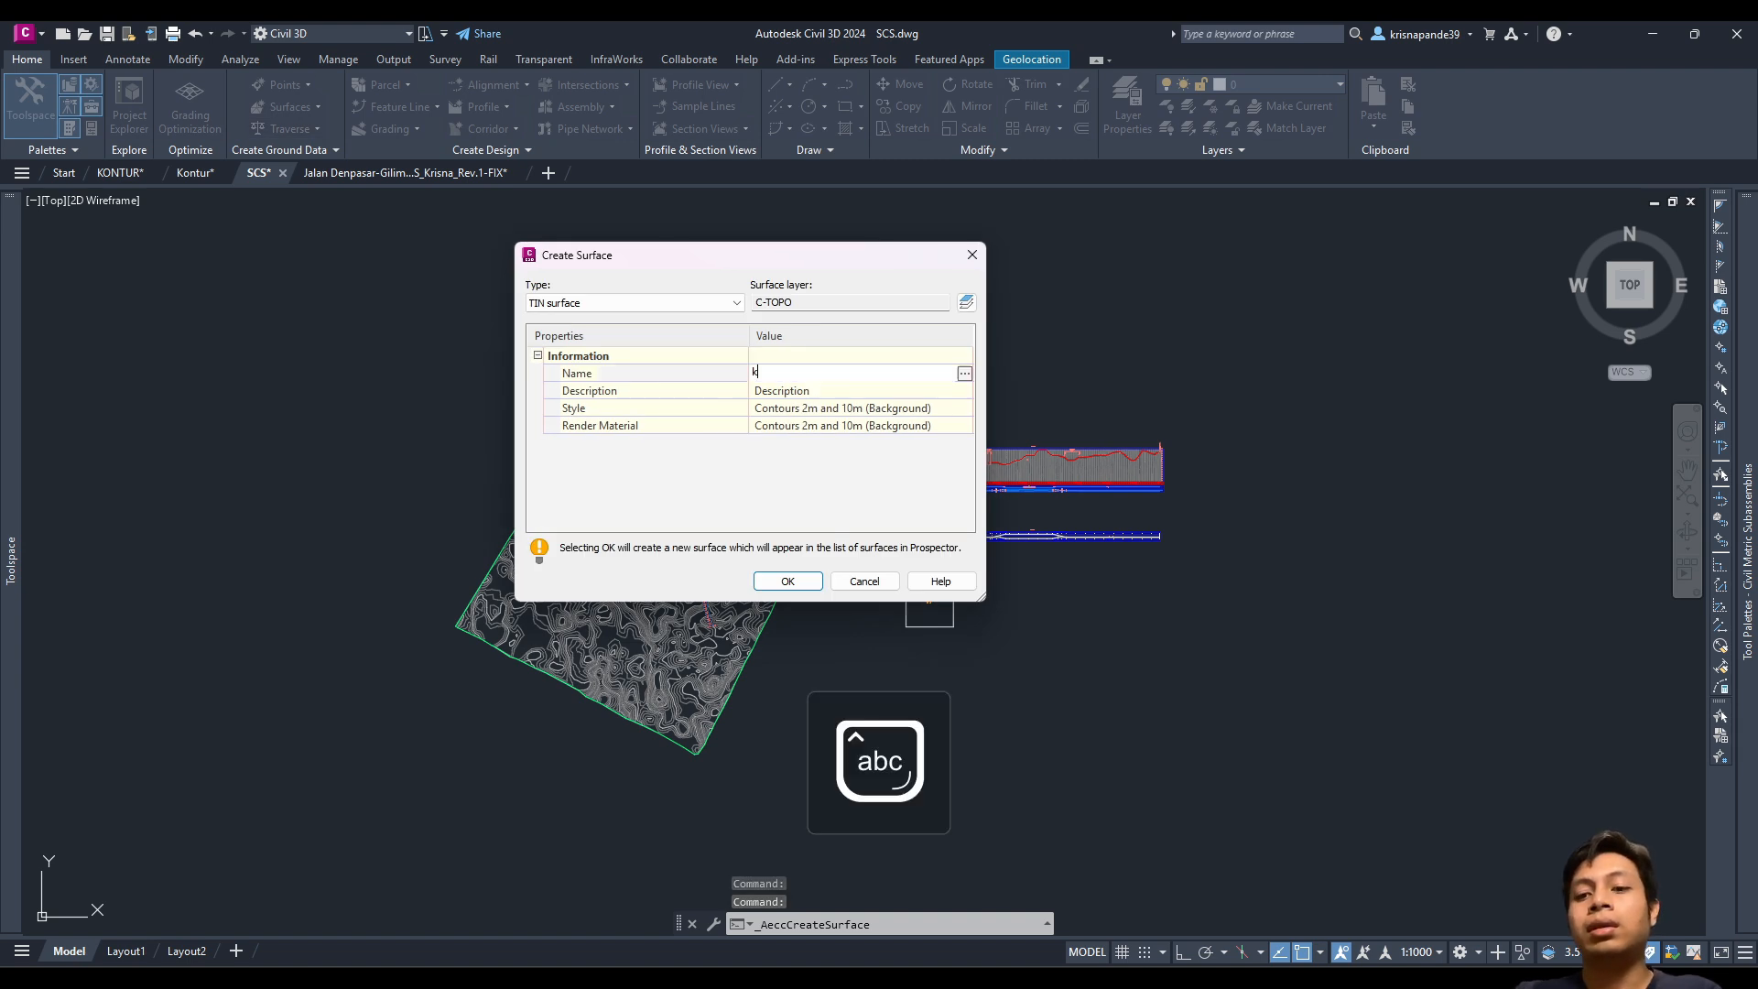
pyautogui.write('opntu')
pyautogui.press('BackSpace')
pyautogui.press('BackSpace')
pyautogui.press('BackSpace')
pyautogui.press('BackSpace')
pyautogui.press('BackSpace')
pyautogui.press('BackSpace')
pyautogui.press('capslock')
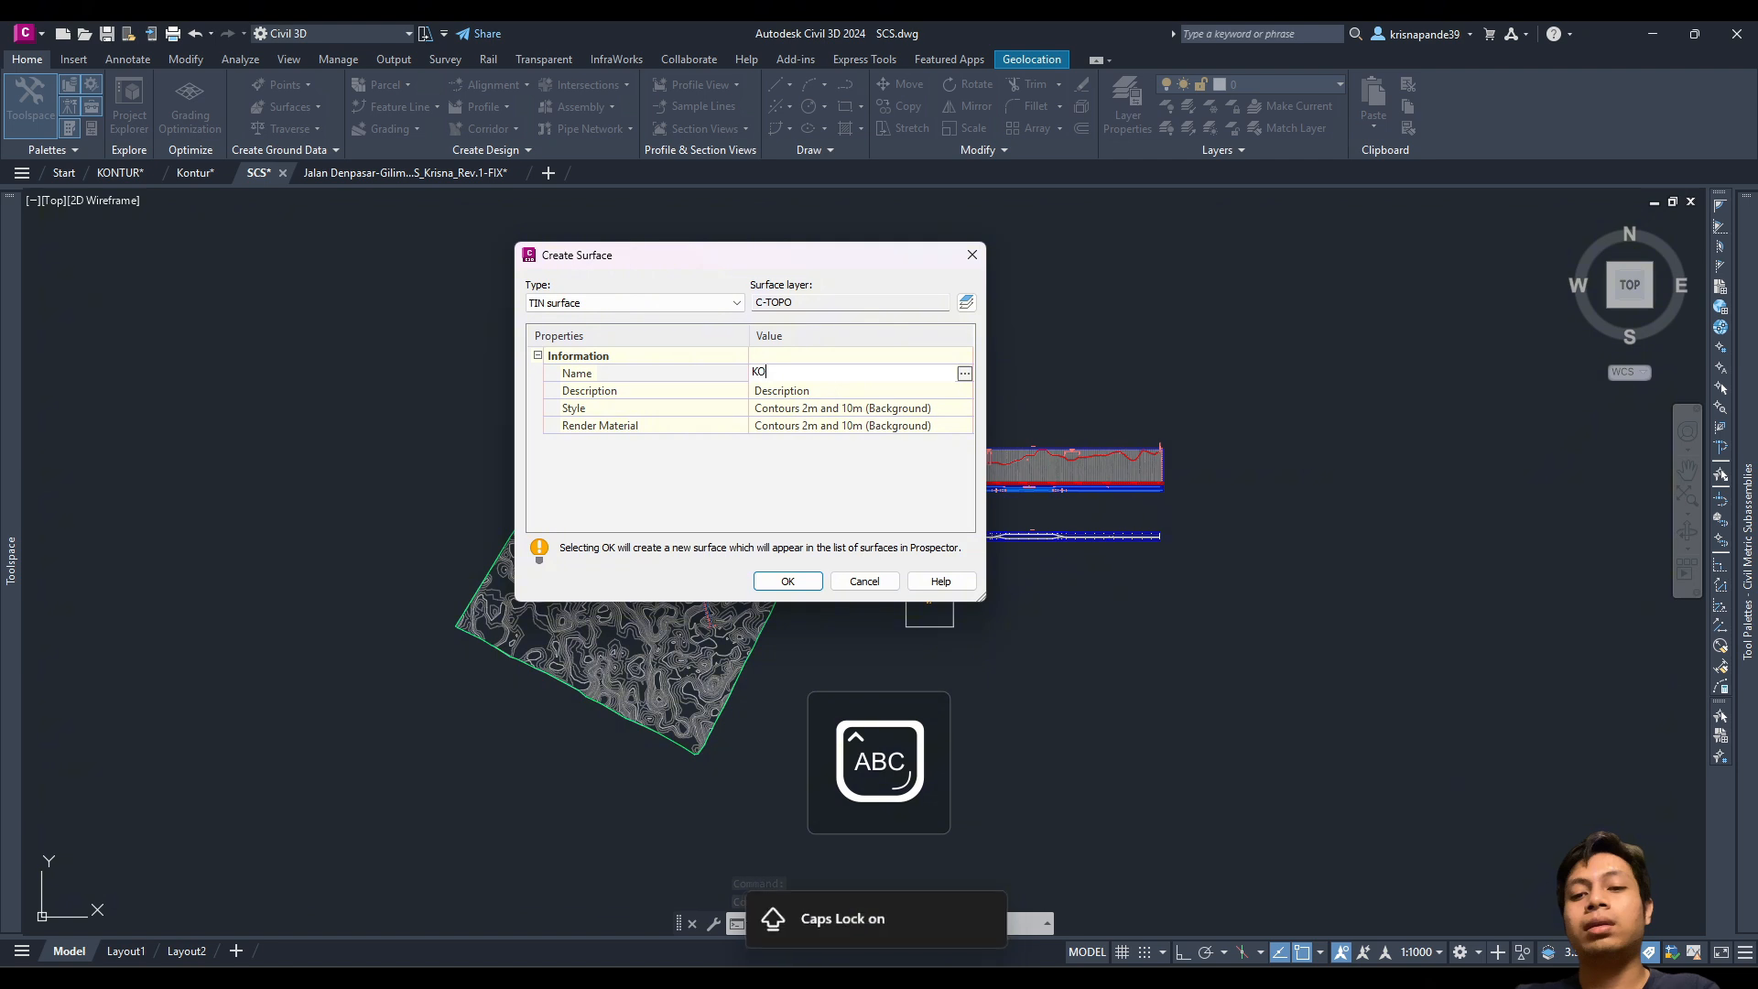
pyautogui.write('KONTUR 2')
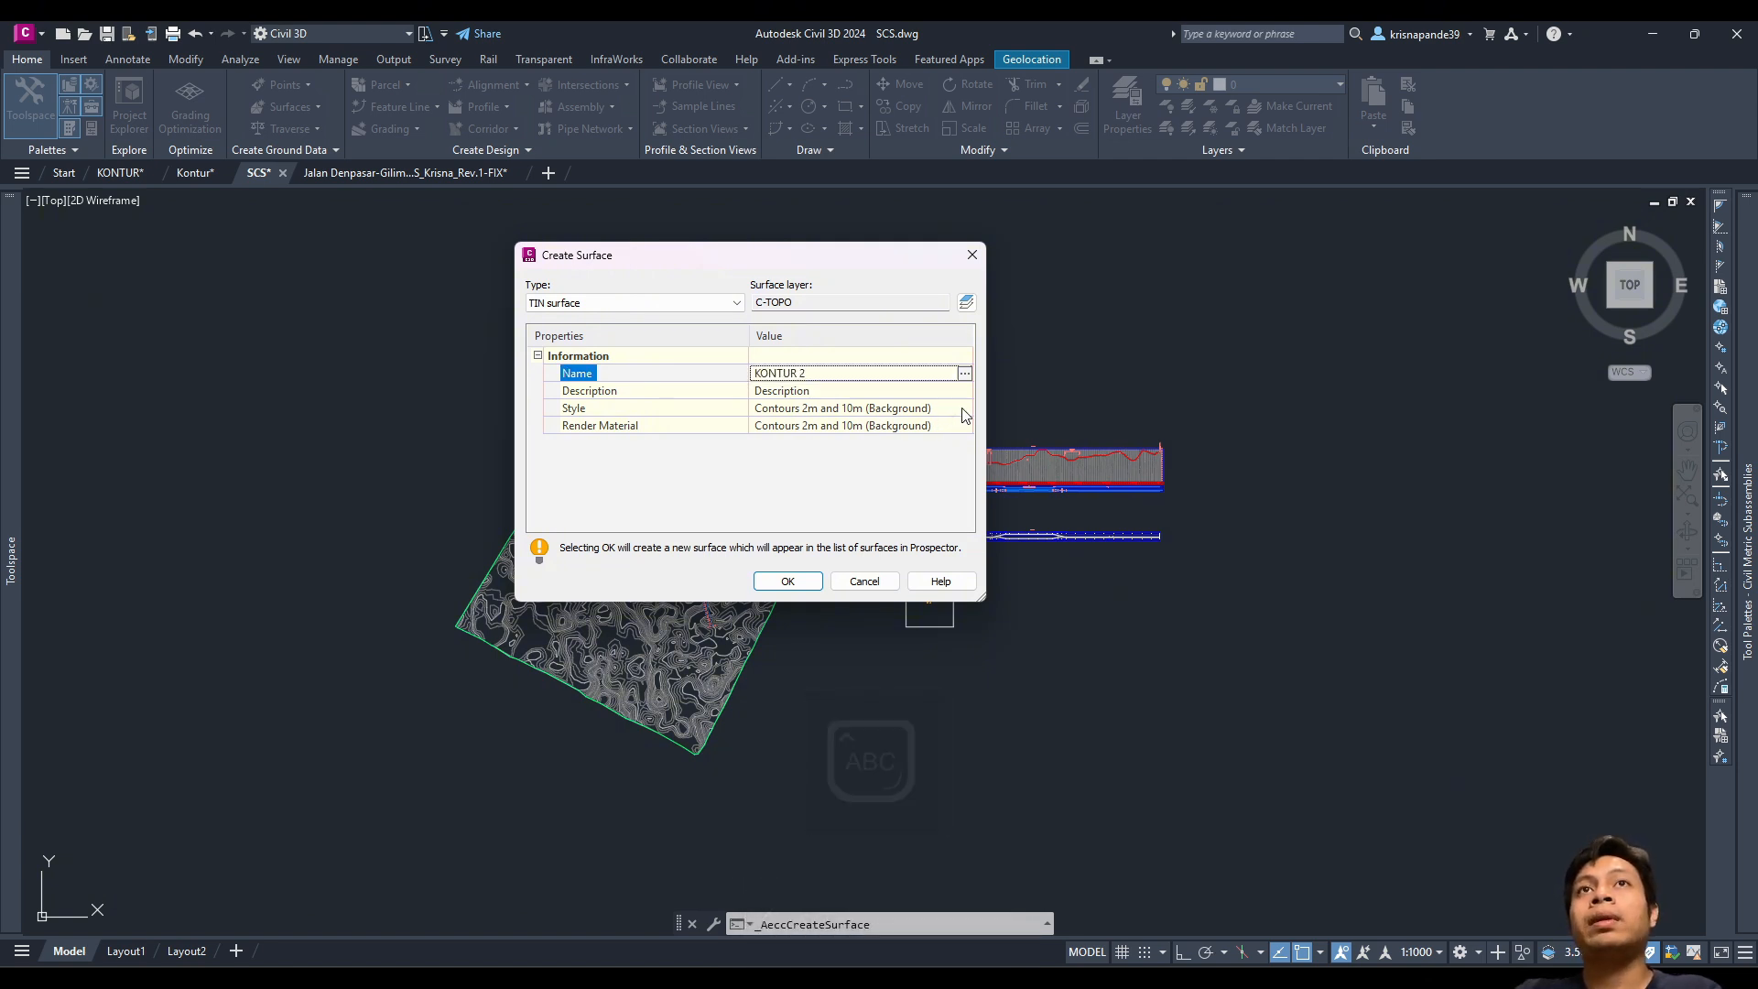
pyautogui.click(948, 408)
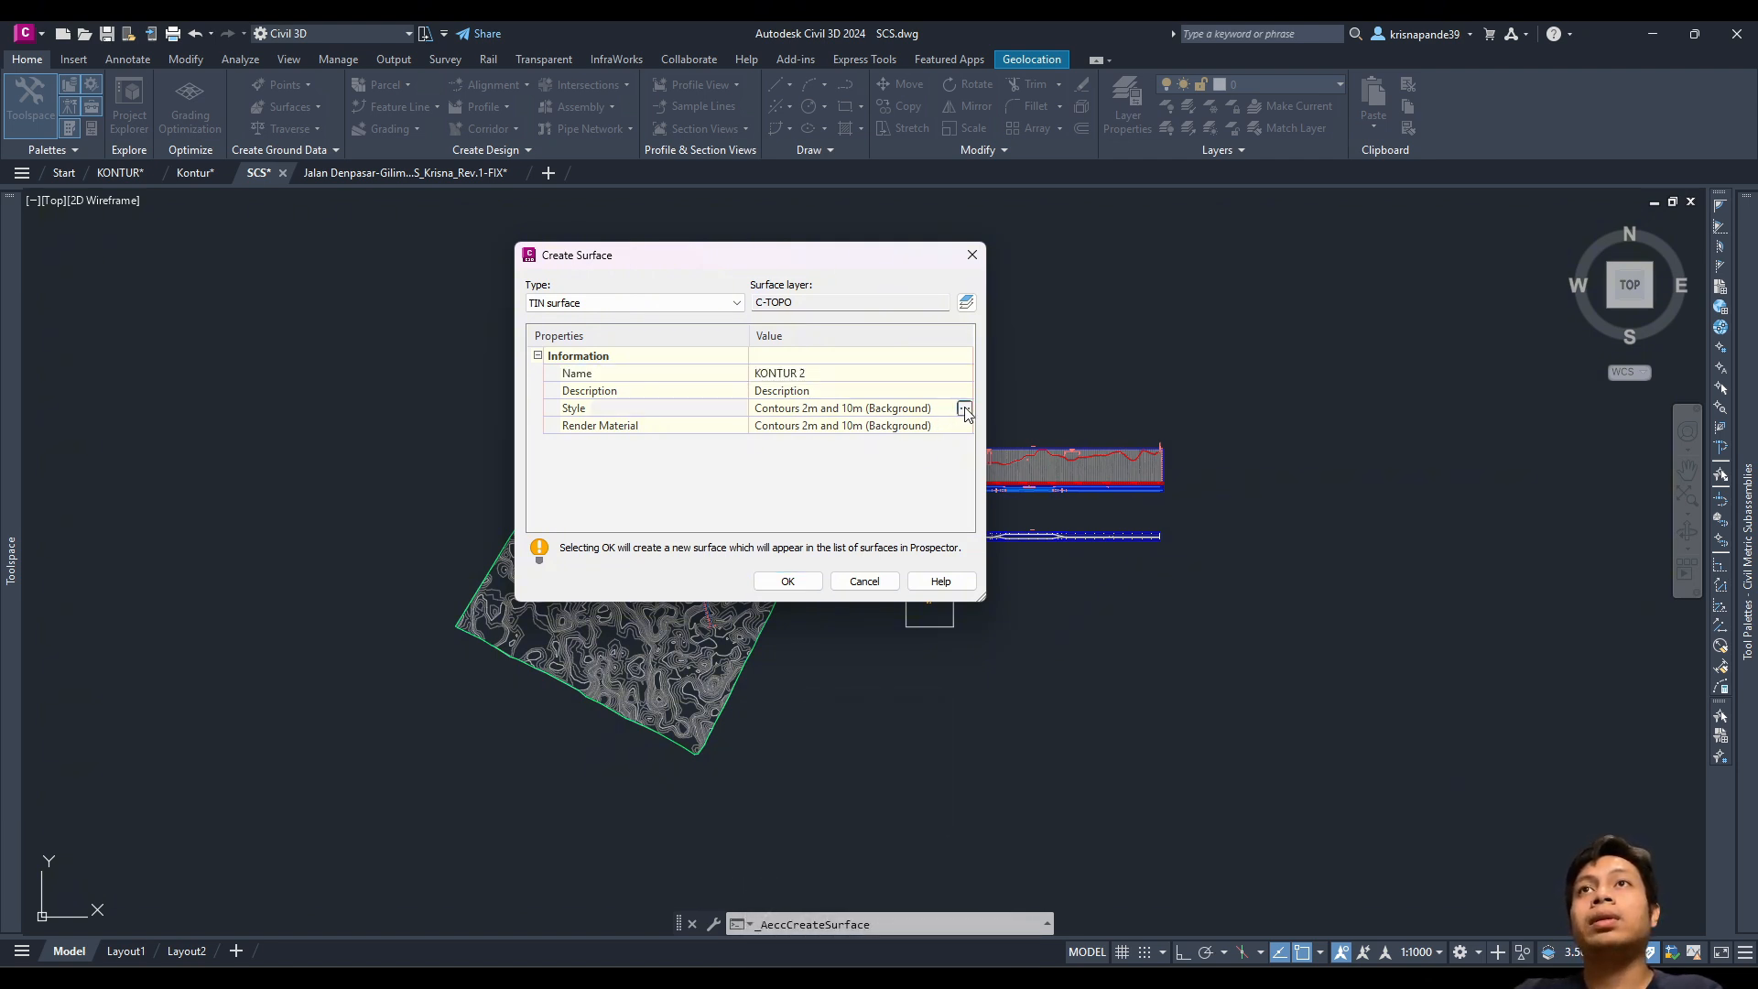
pyautogui.click(963, 408)
pyautogui.click(930, 508)
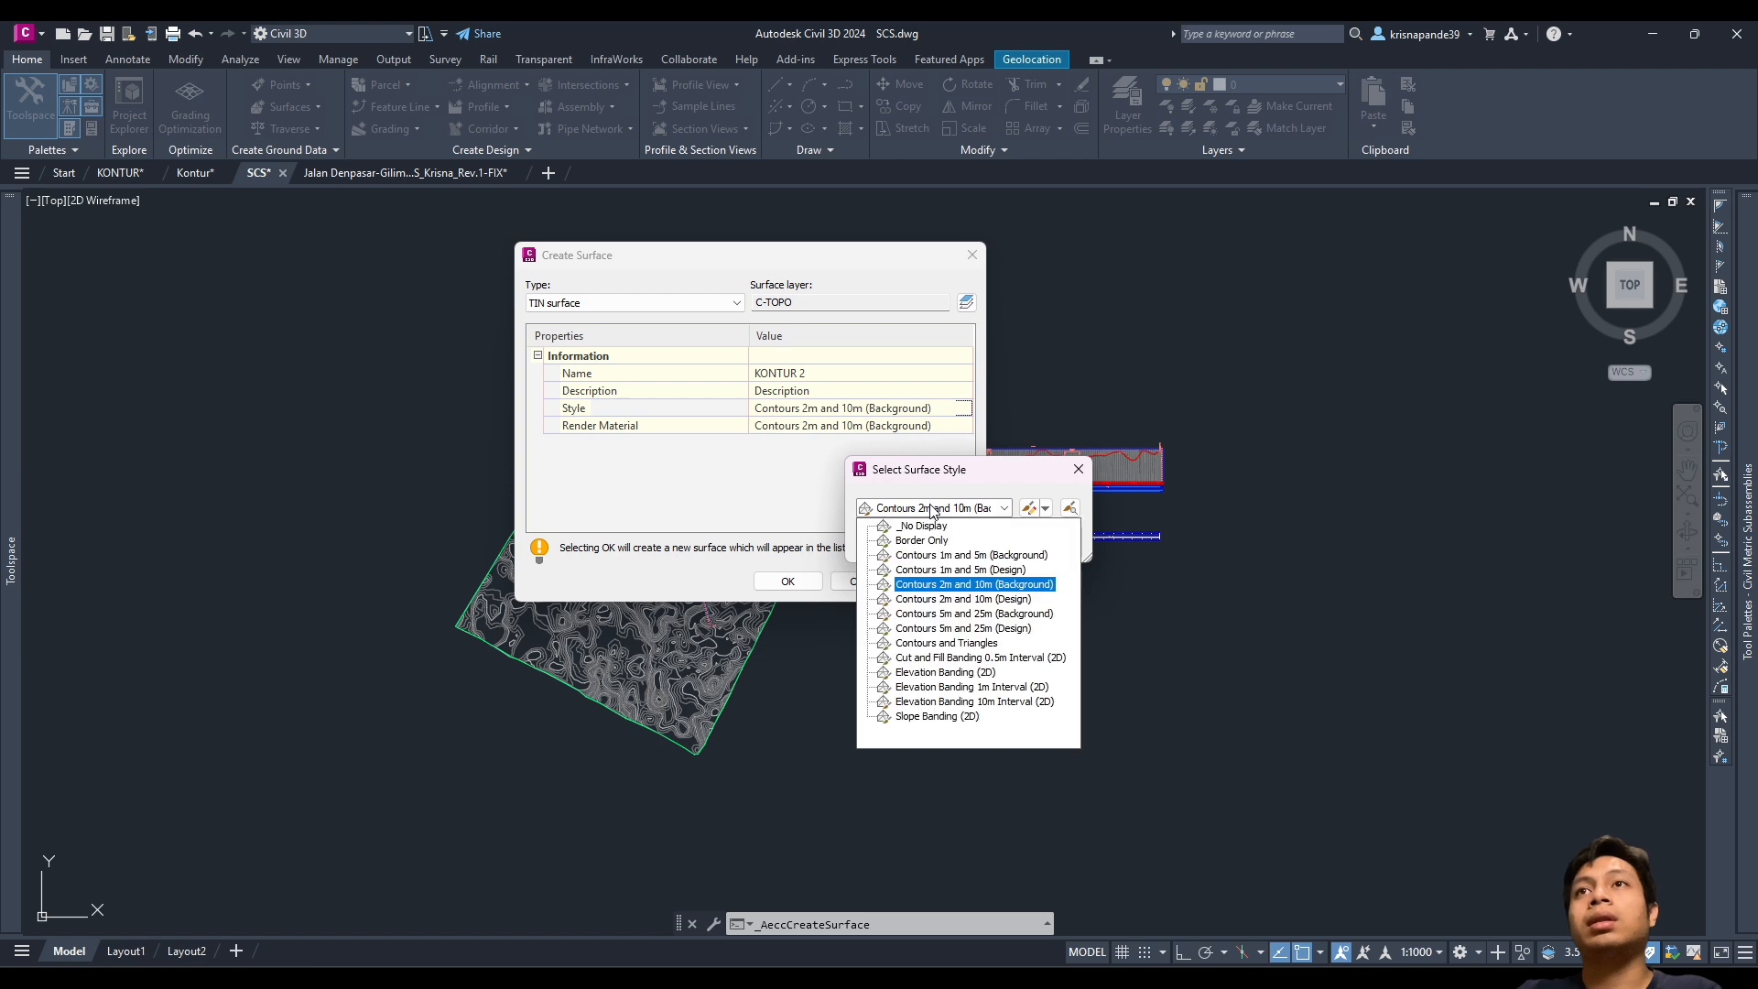
pyautogui.click(962, 599)
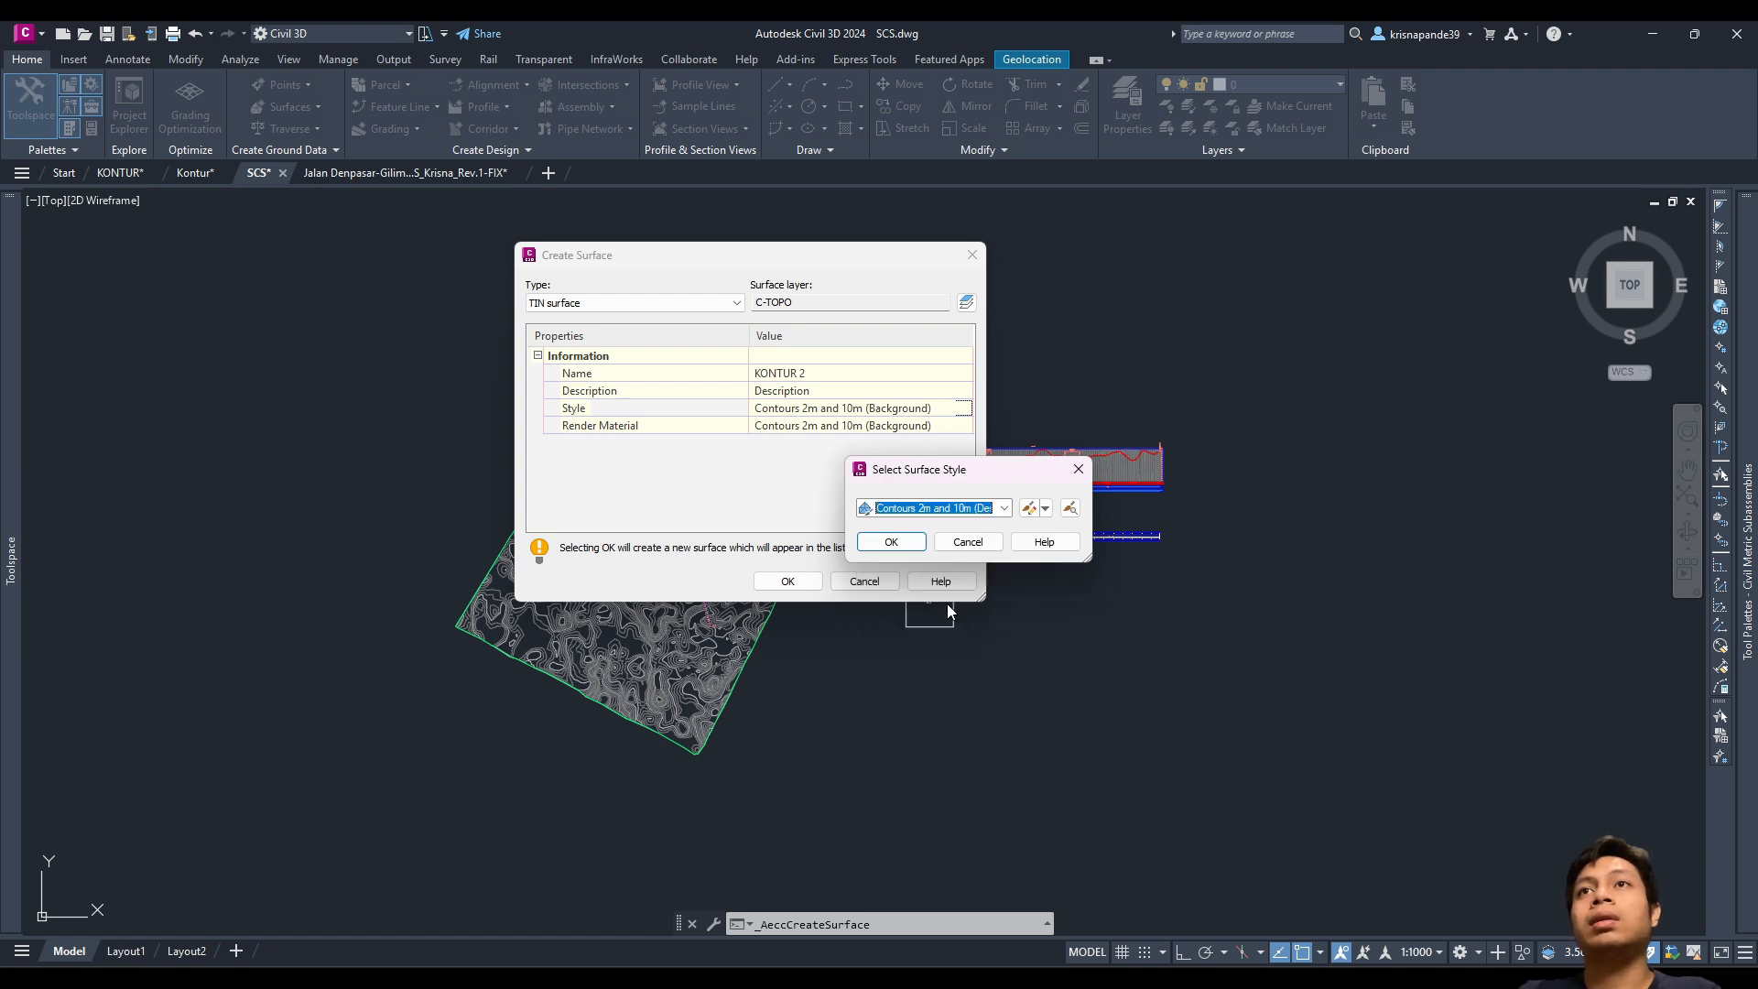
pyautogui.click(889, 542)
pyautogui.click(787, 581)
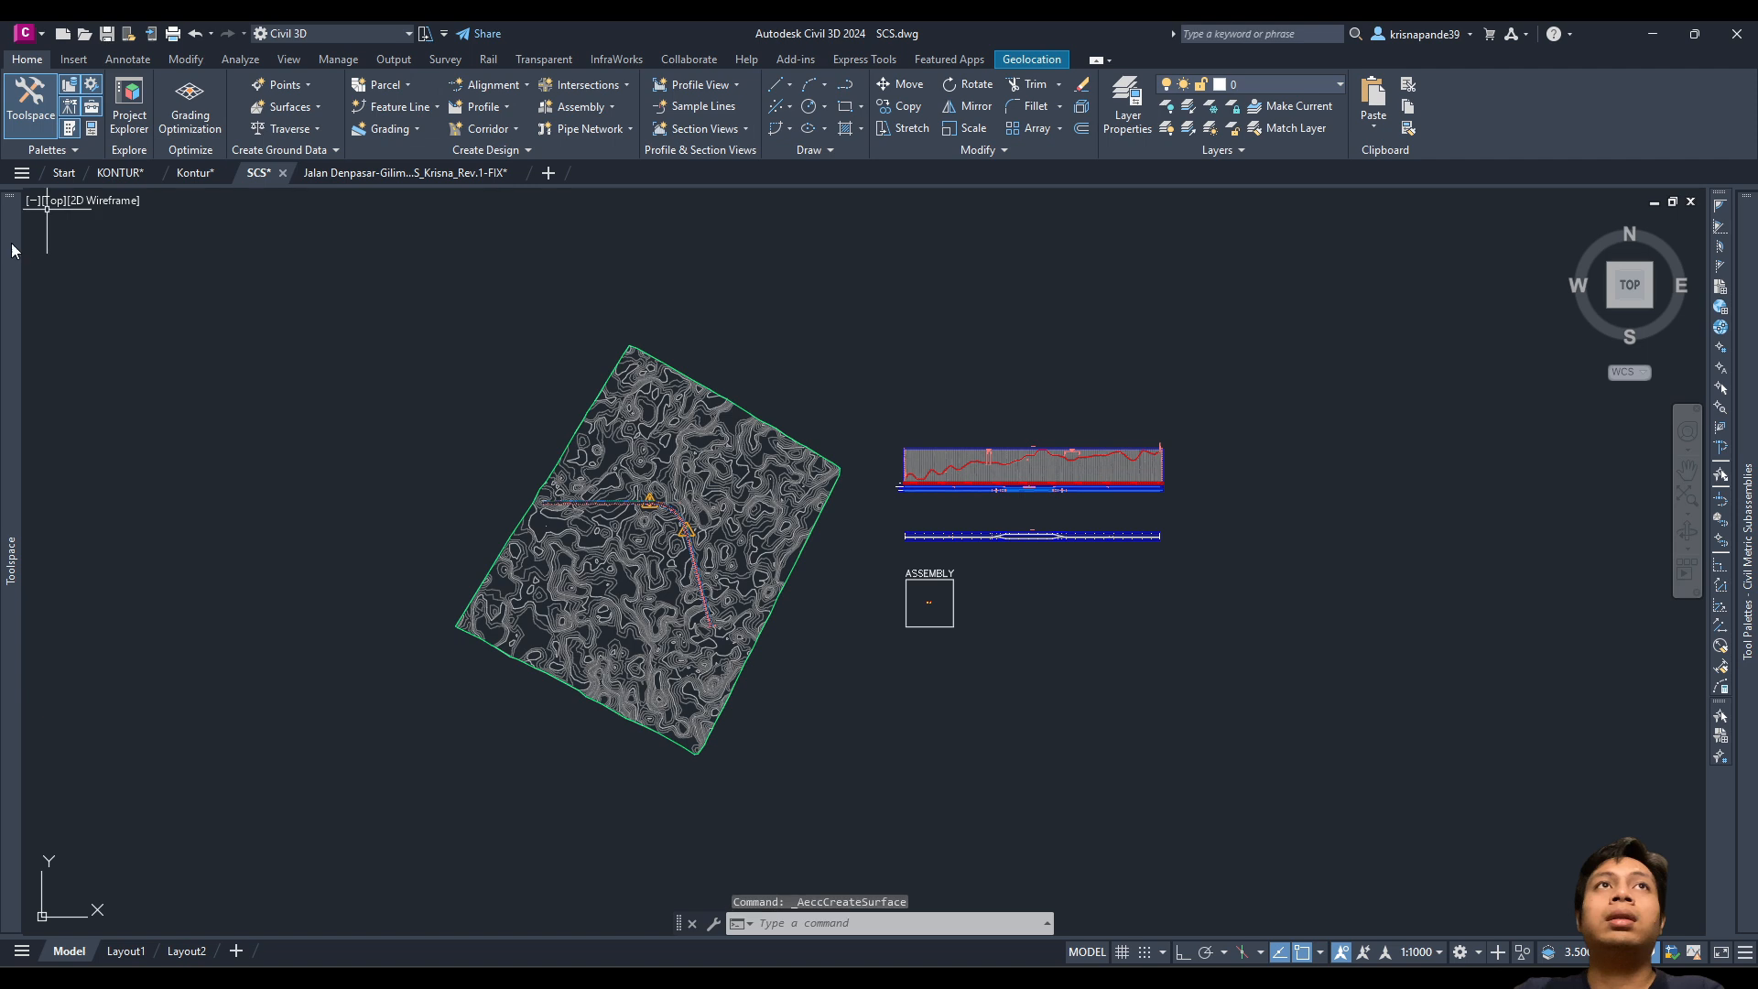
# Step: Paste the Kontur surface into KONTUR 2 through Definition > Edits > Paste Surface
pyautogui.moveTo(12, 279)
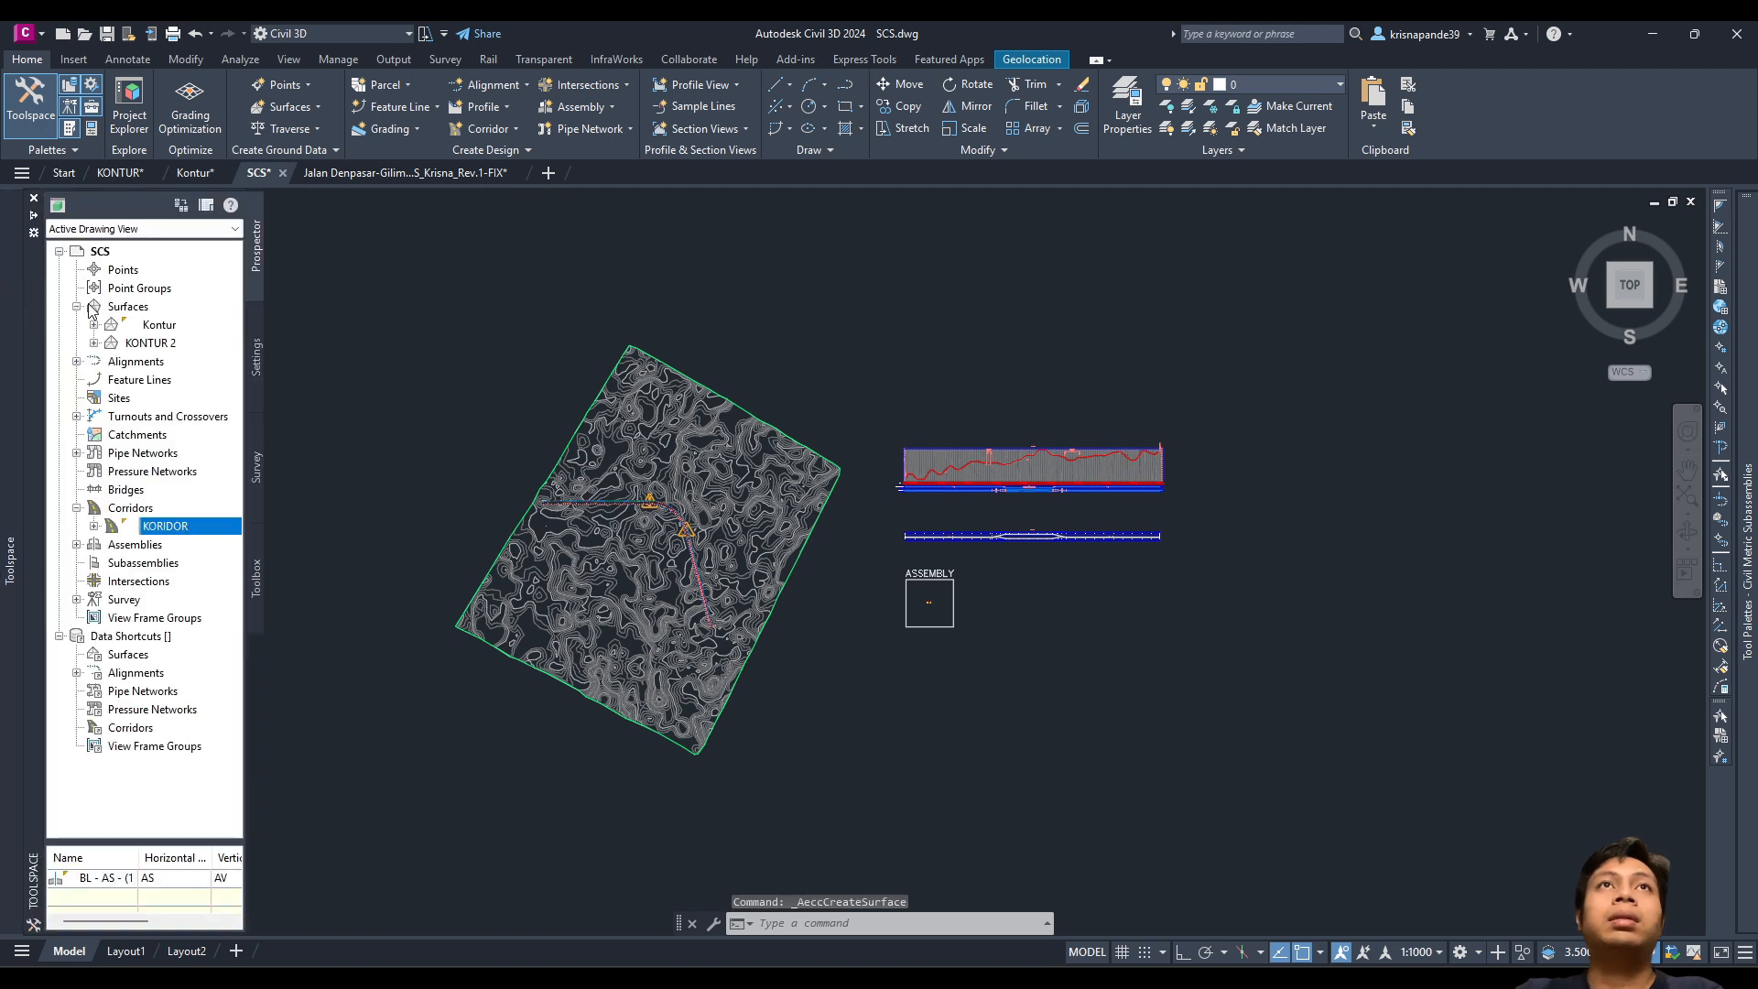
pyautogui.click(94, 343)
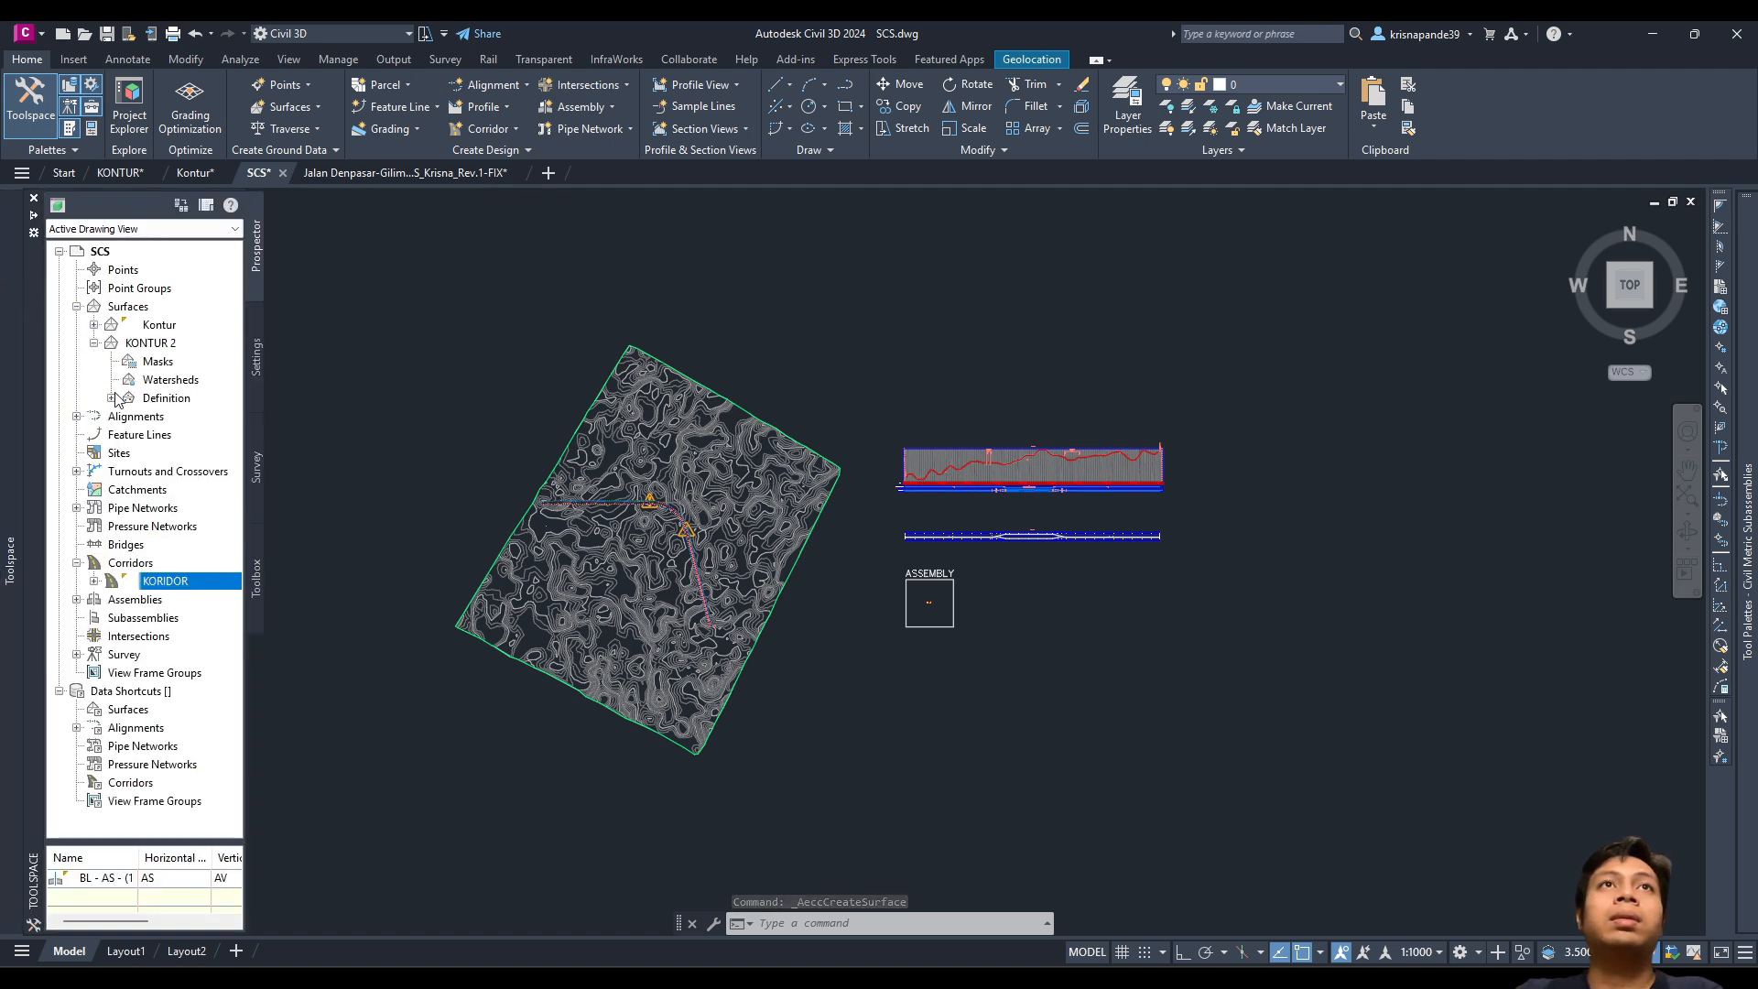
pyautogui.click(111, 398)
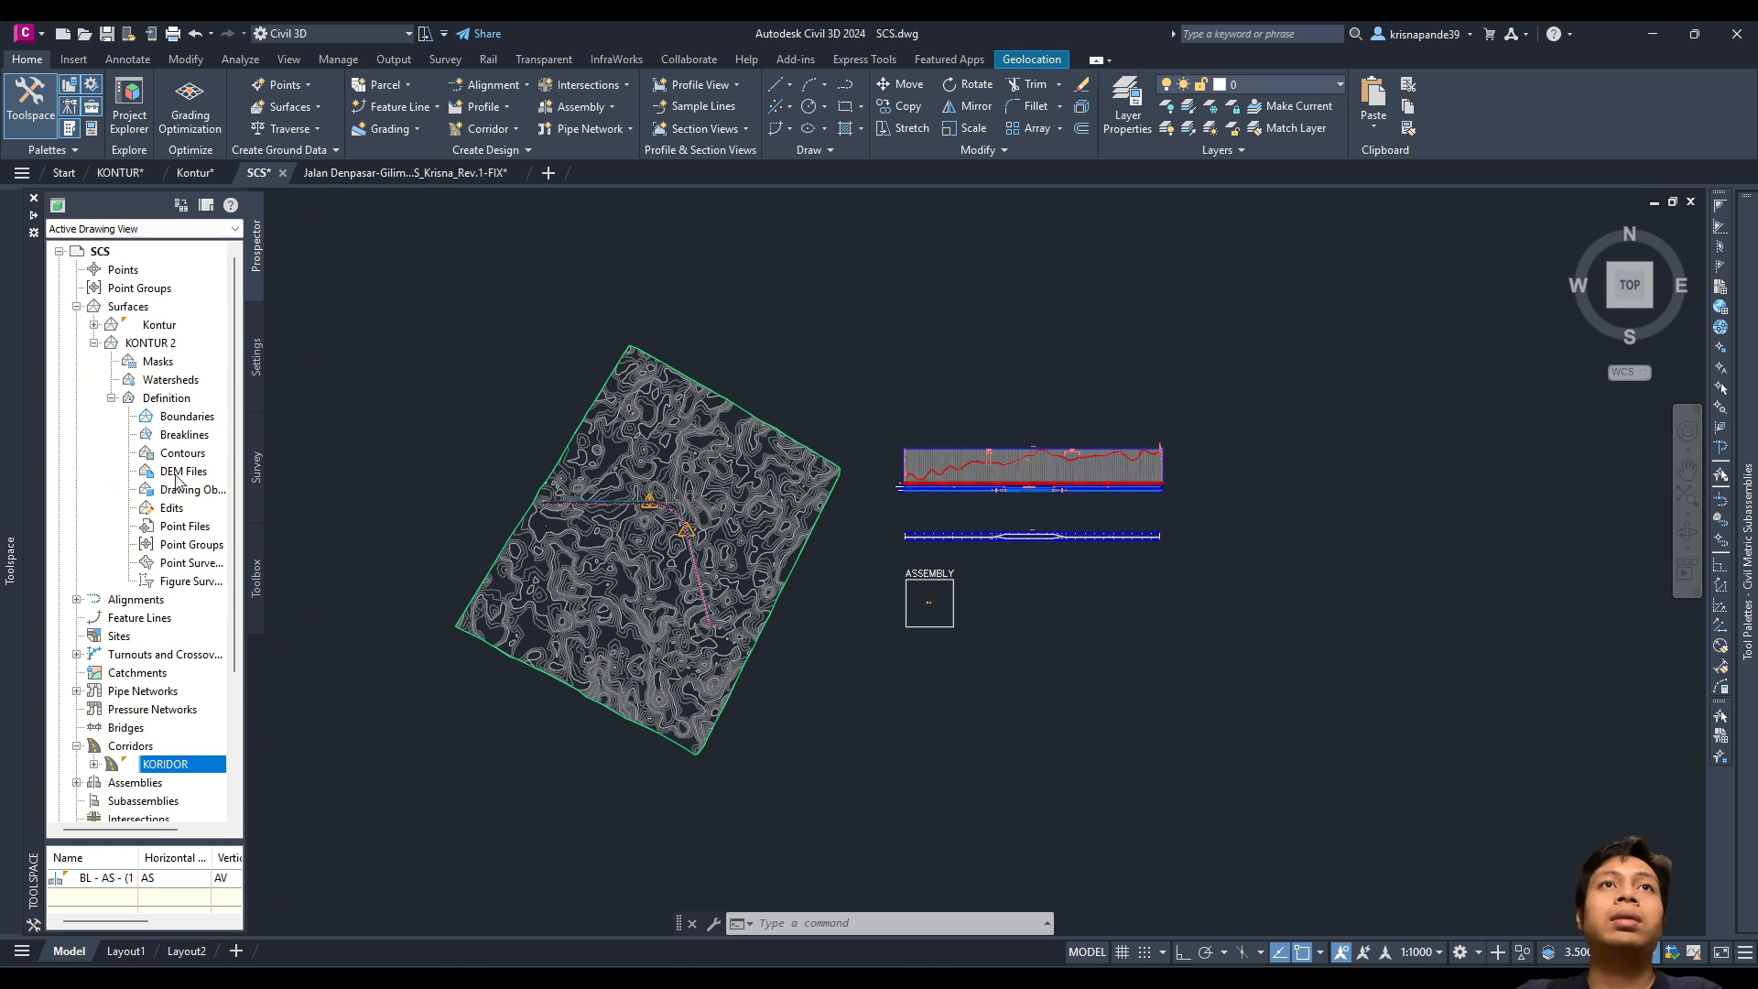
pyautogui.rightClick(174, 509)
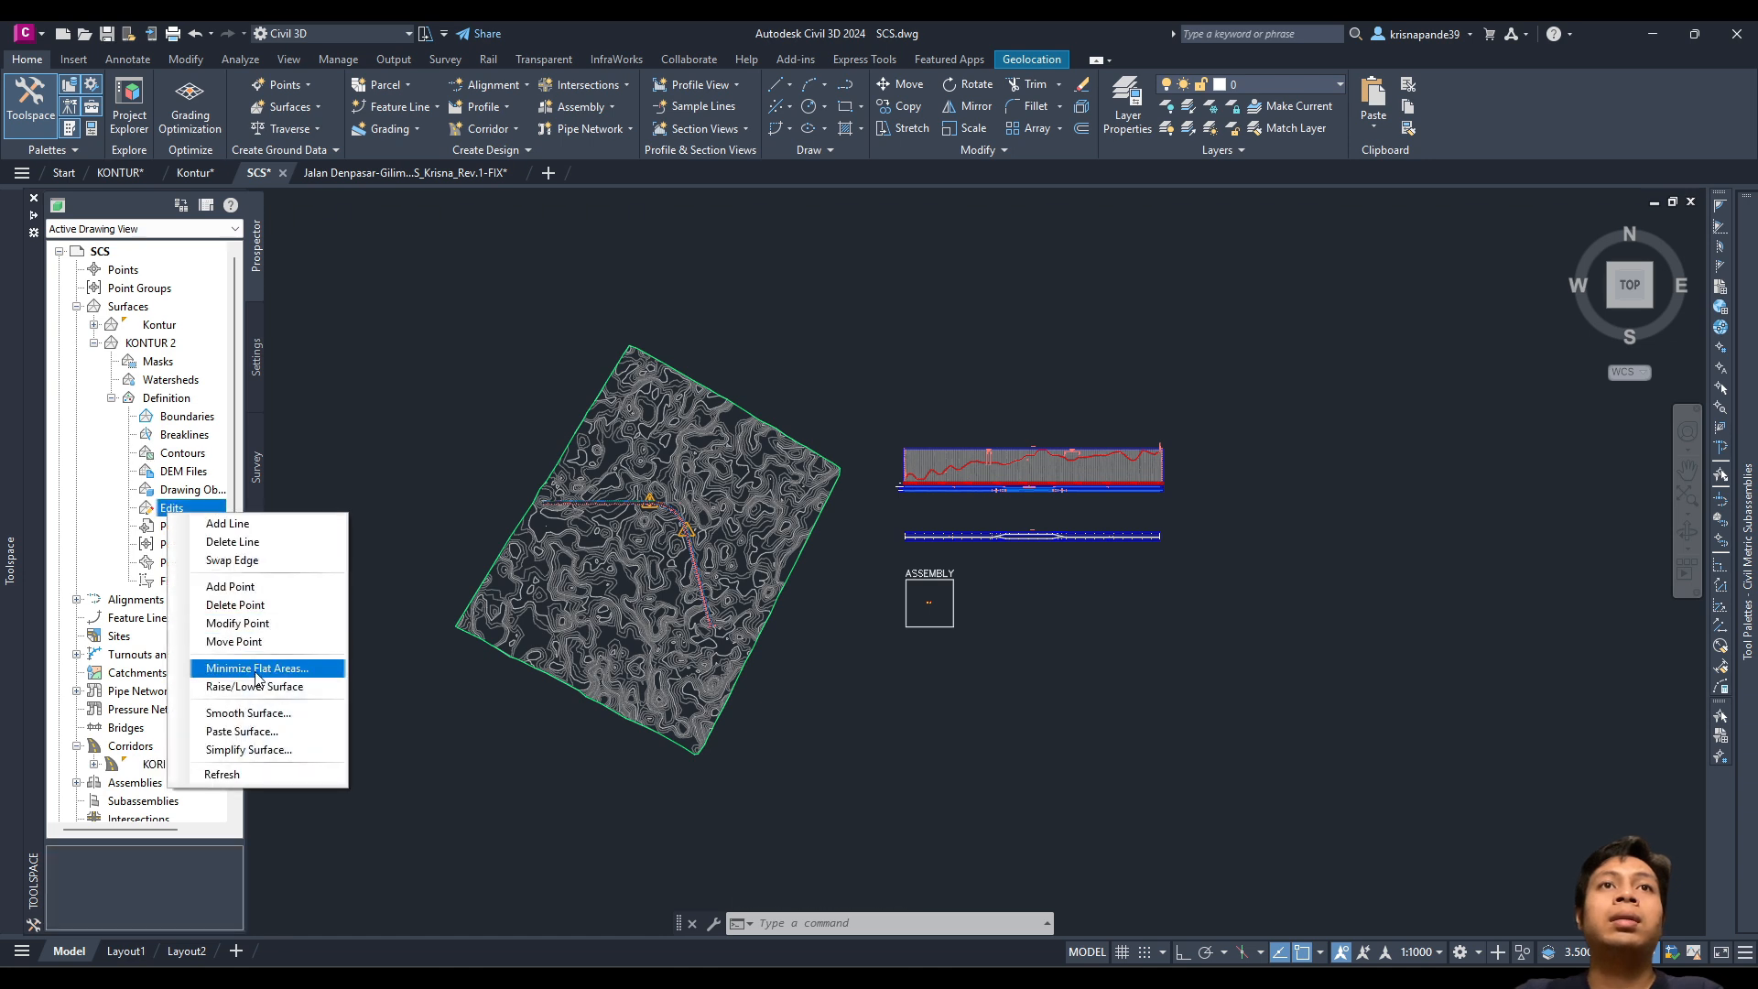
pyautogui.click(241, 731)
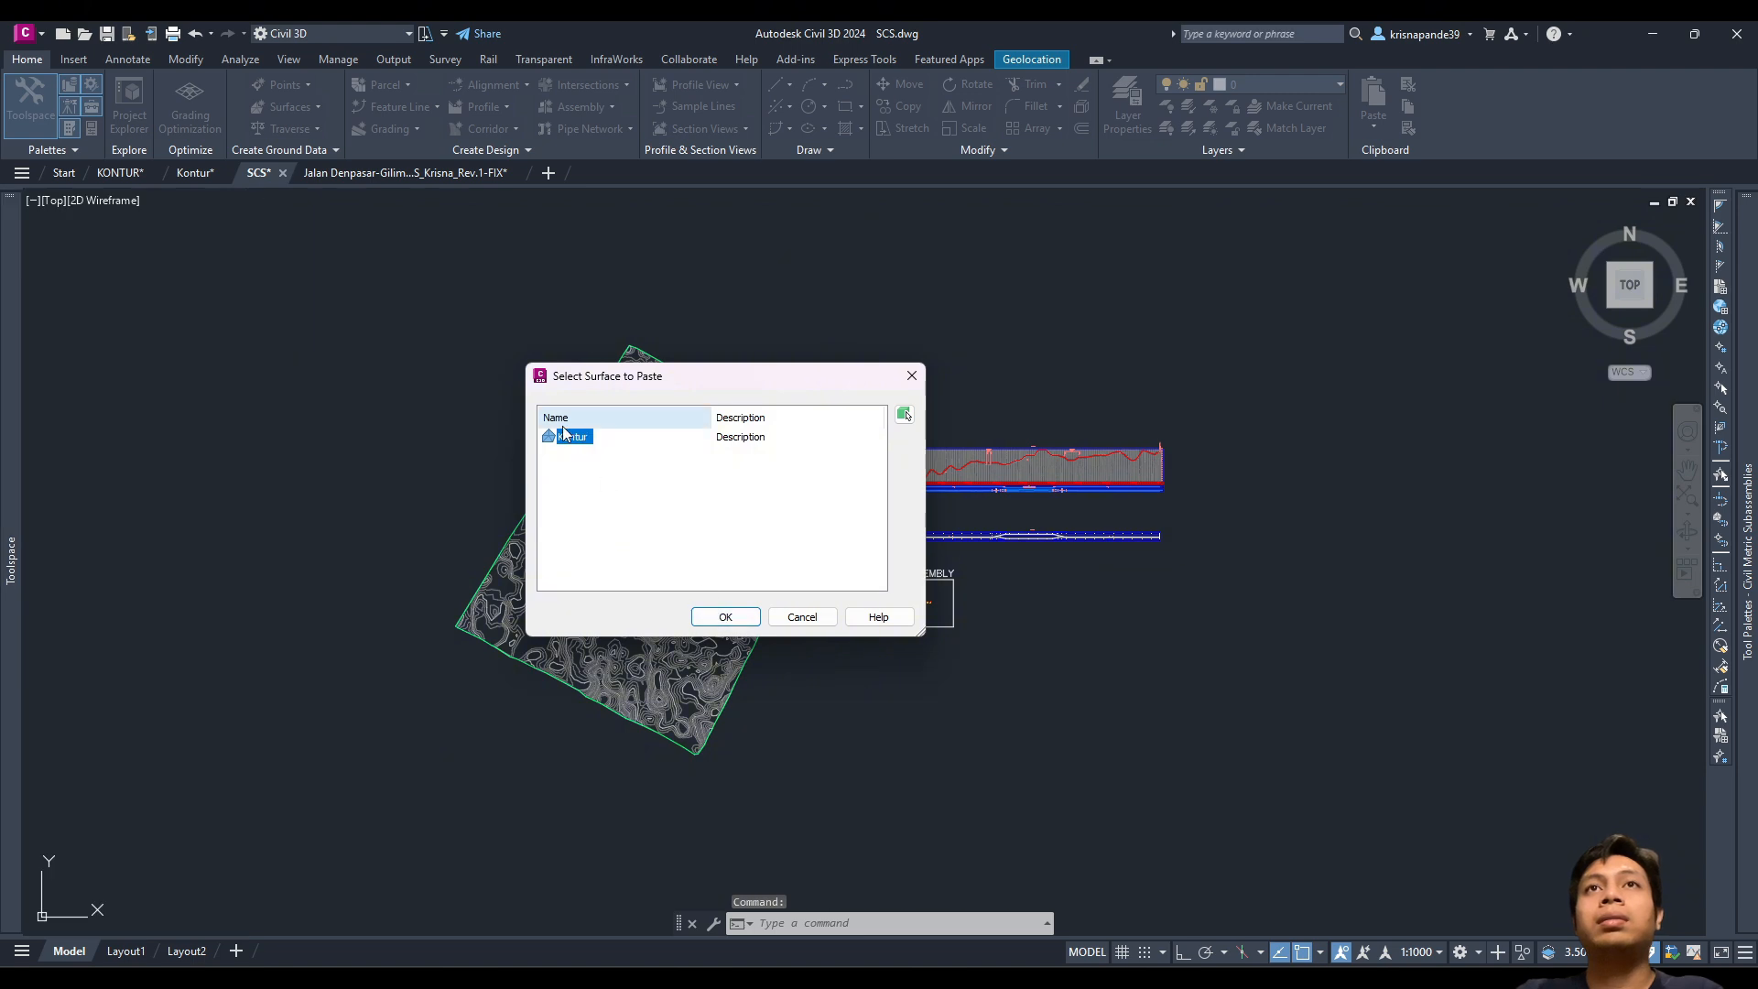
pyautogui.click(711, 614)
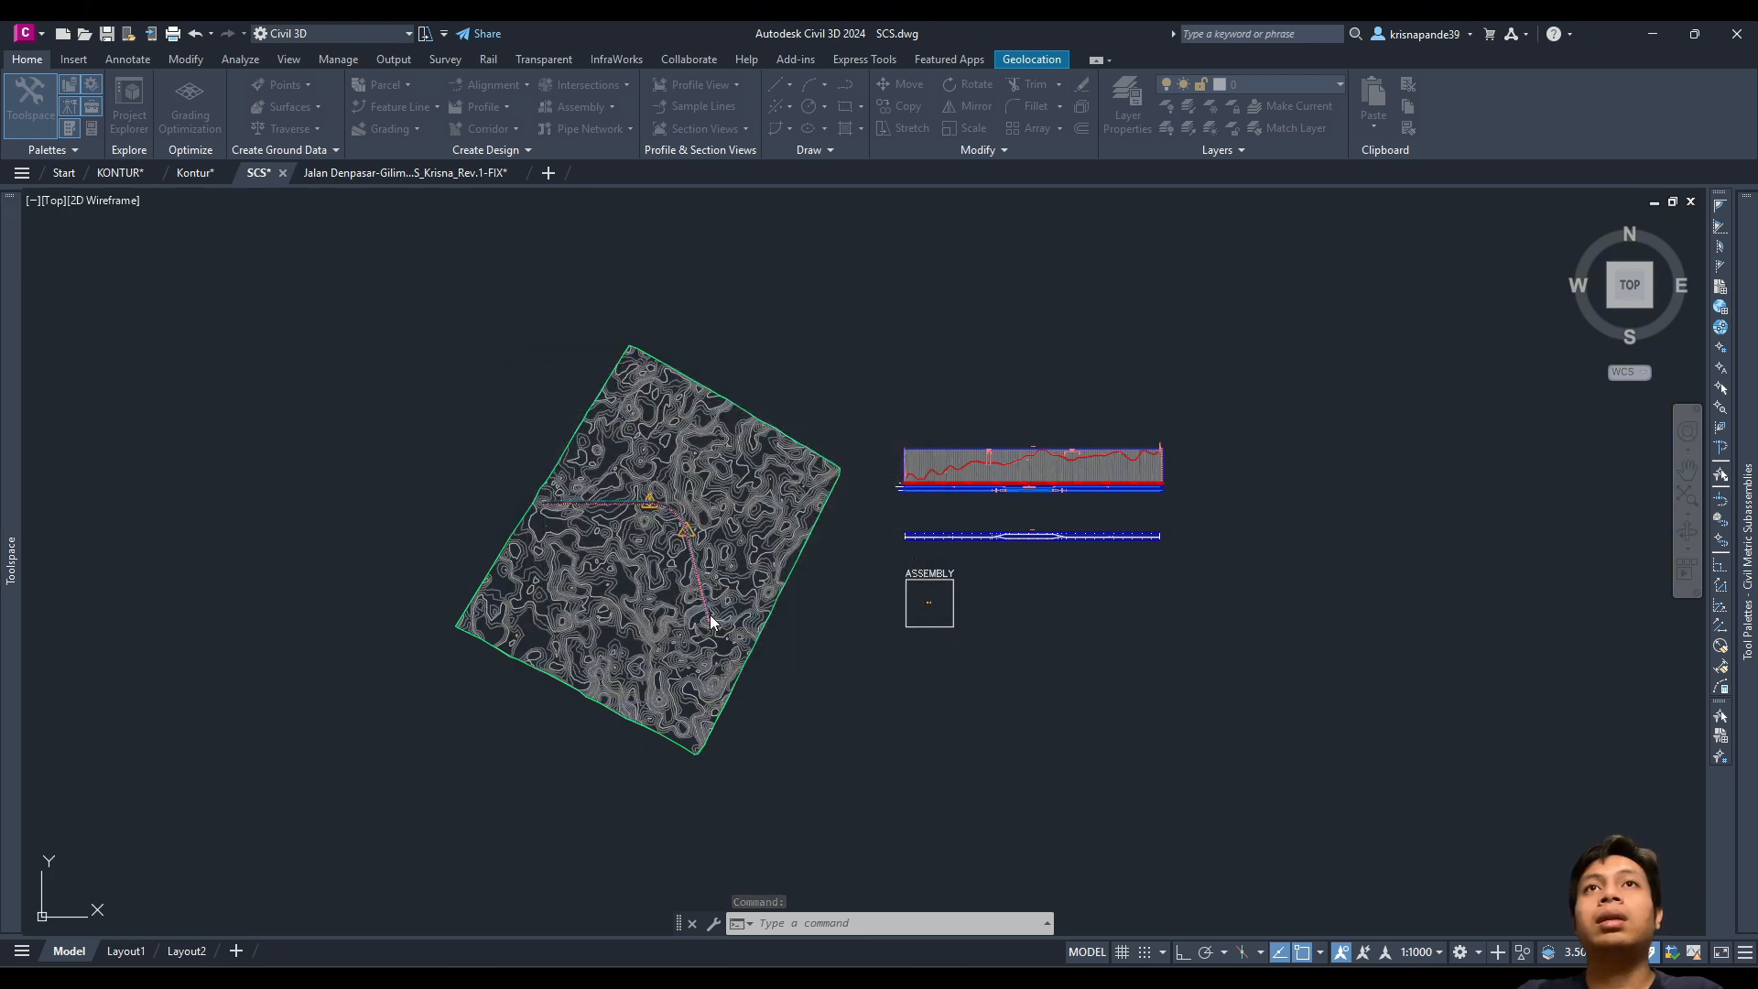
pyautogui.scroll(2, 622, 548)
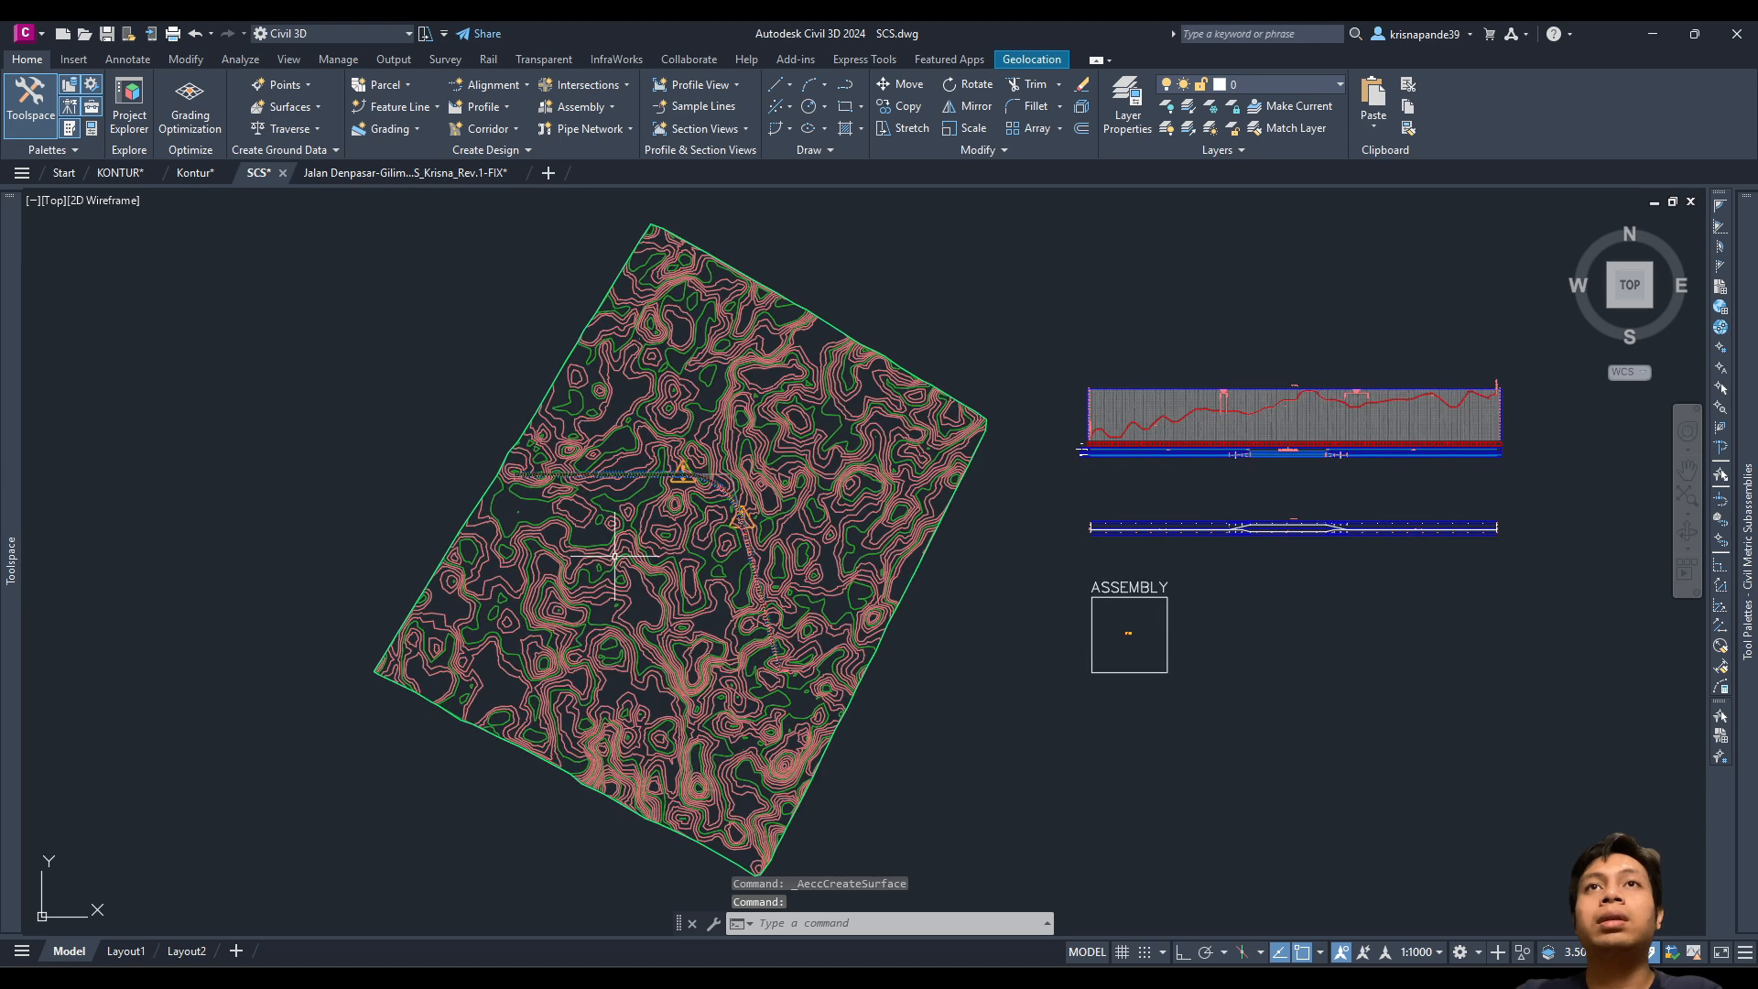
pyautogui.scroll(-2, 611, 545)
pyautogui.moveTo(11, 513)
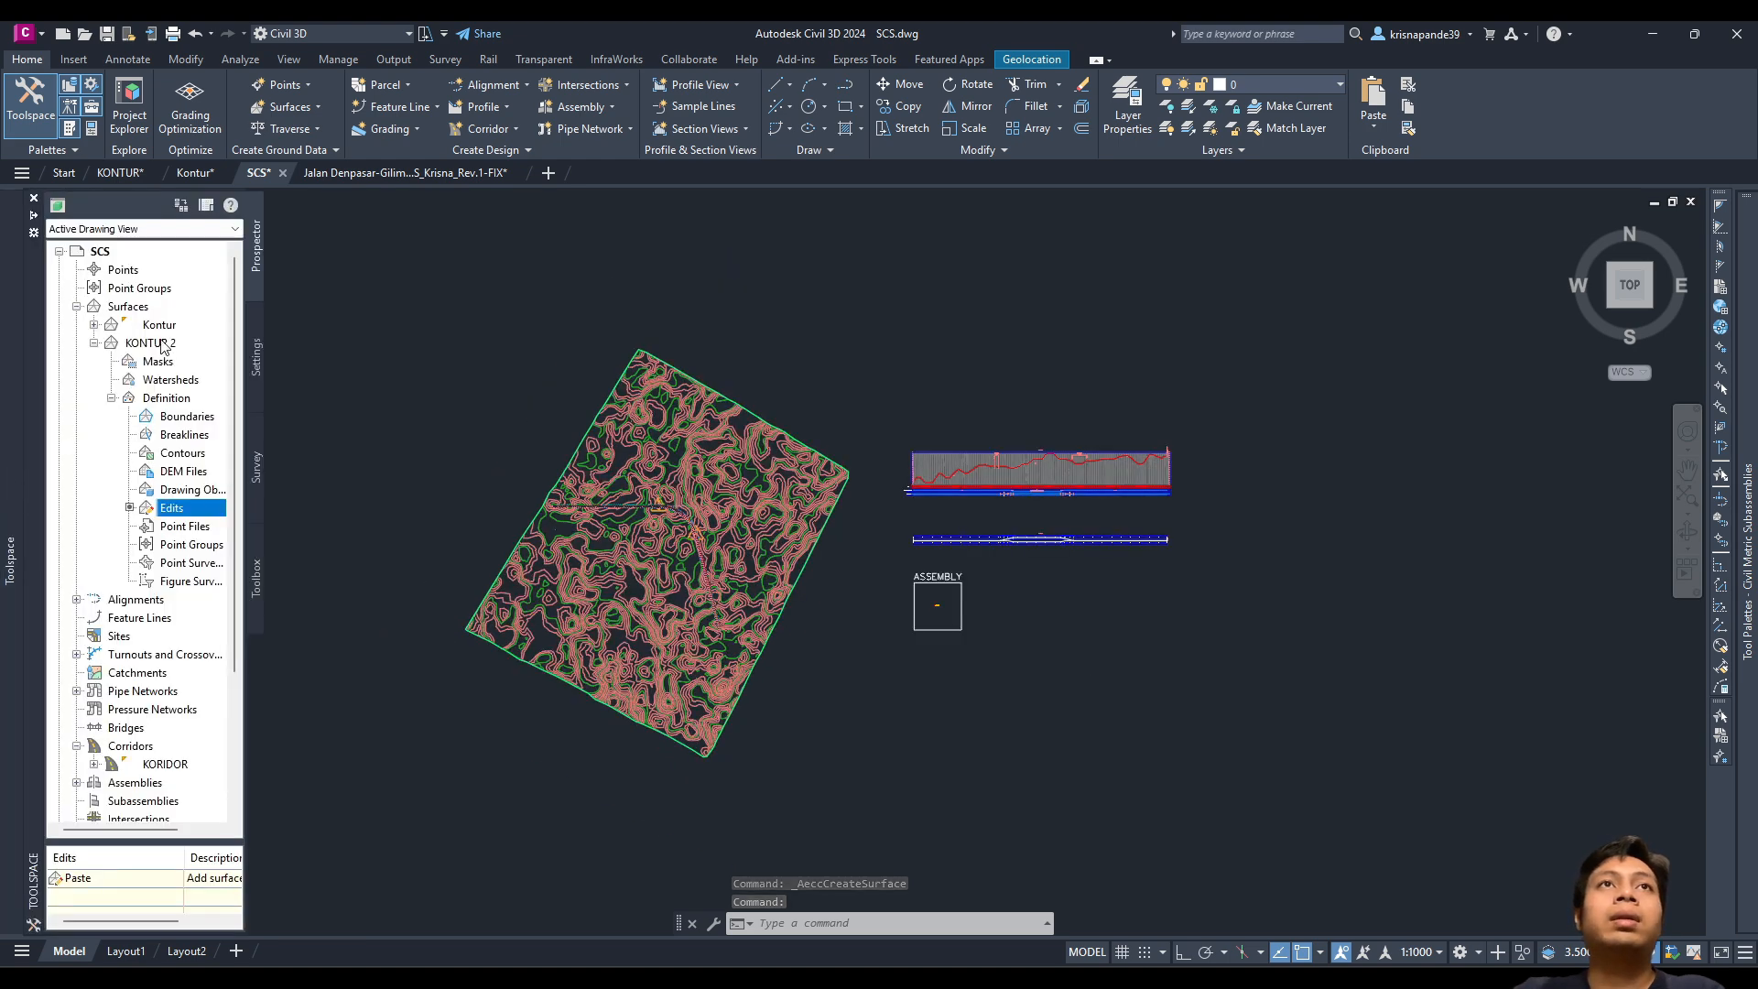
# Step: Add a Hide boundary to KONTUR 2 taken from the Kontur surface's border
pyautogui.click(173, 421)
pyautogui.rightClick(175, 424)
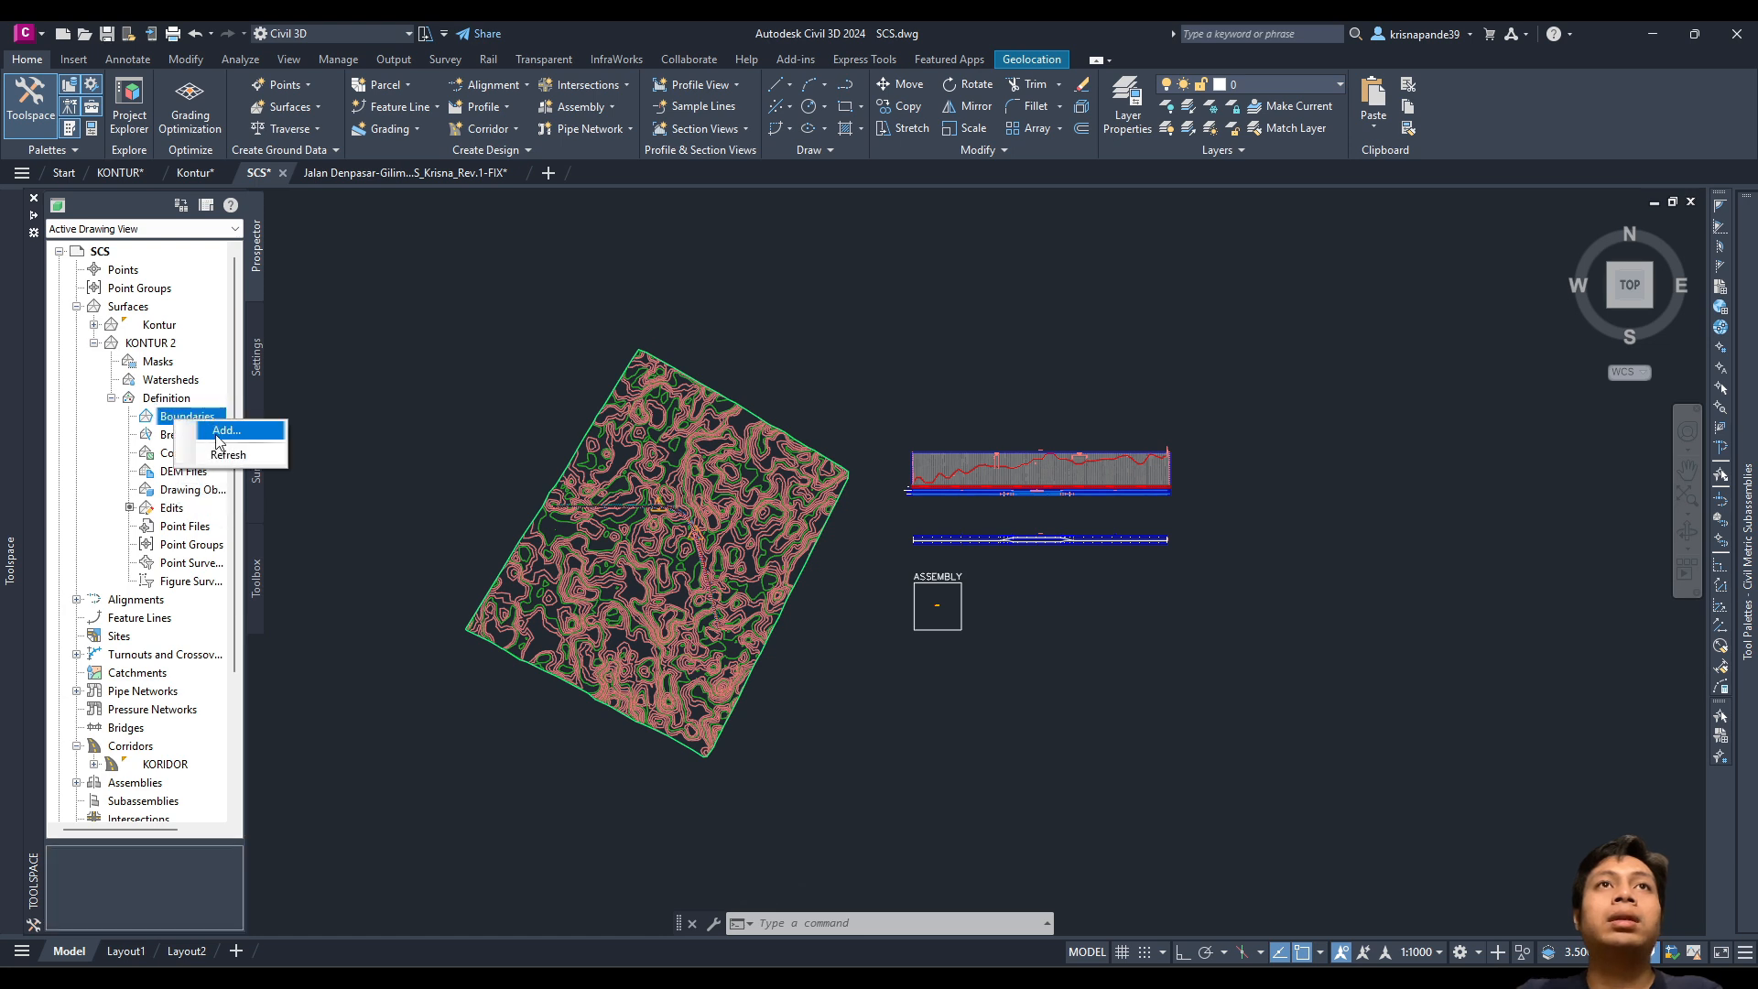
pyautogui.click(210, 432)
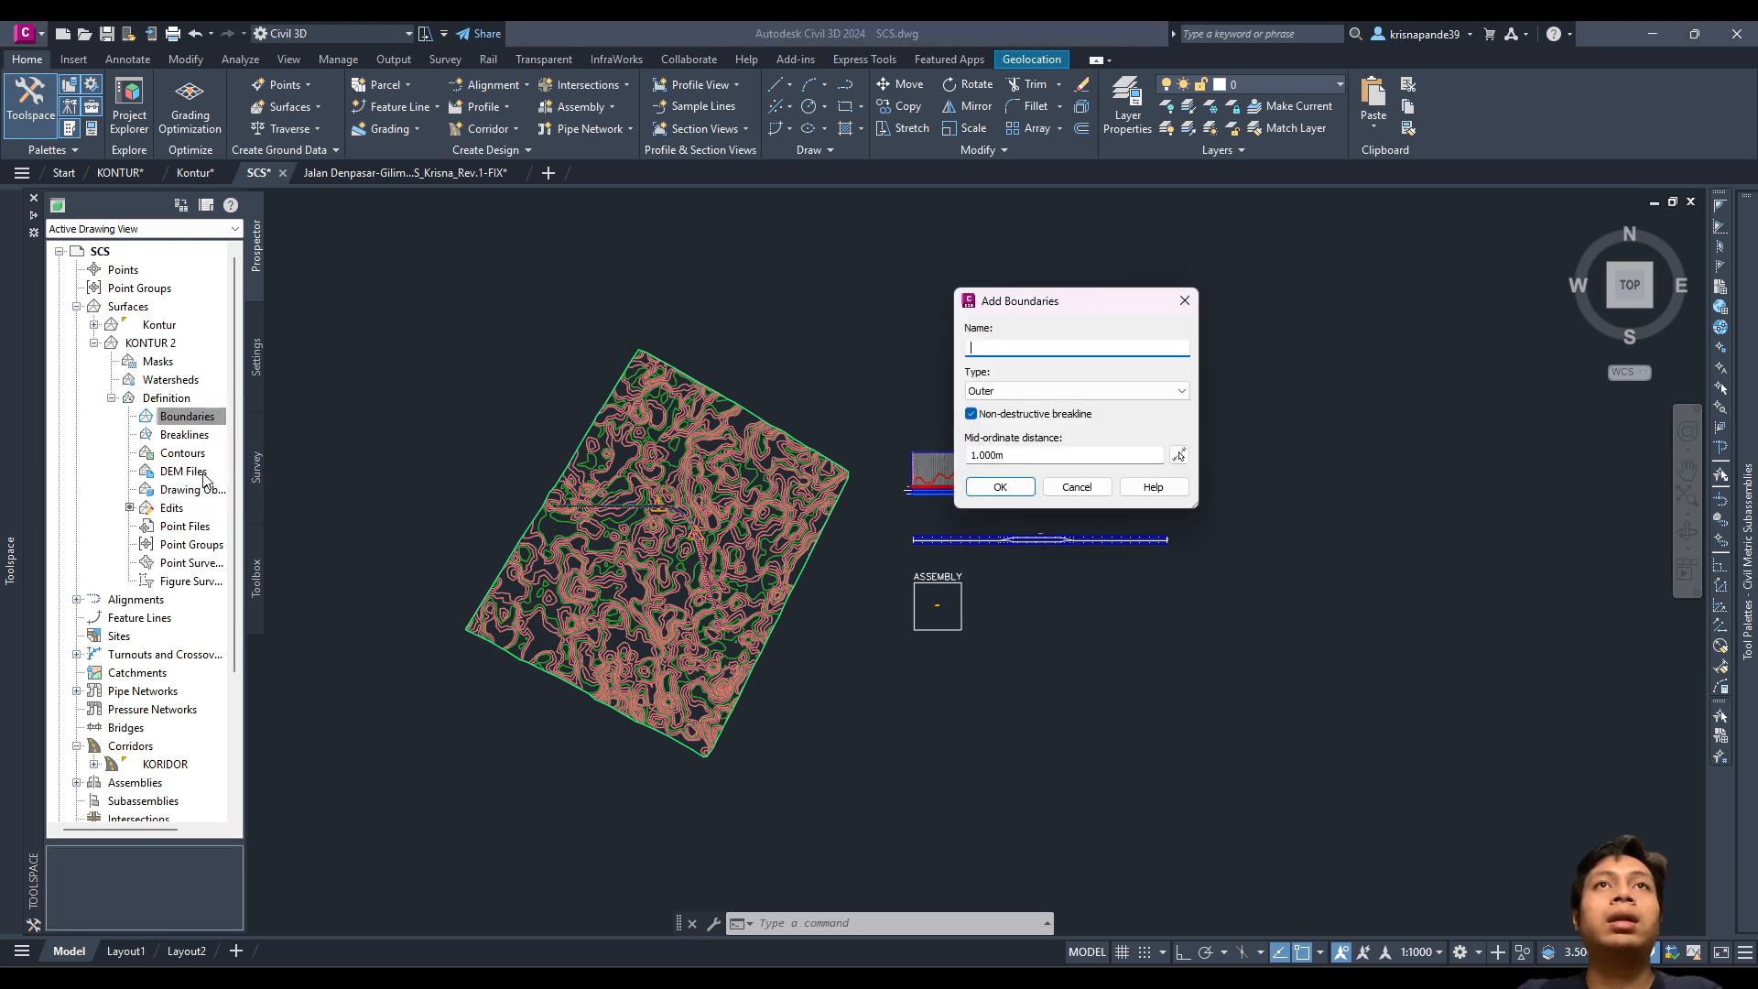
pyautogui.click(1013, 389)
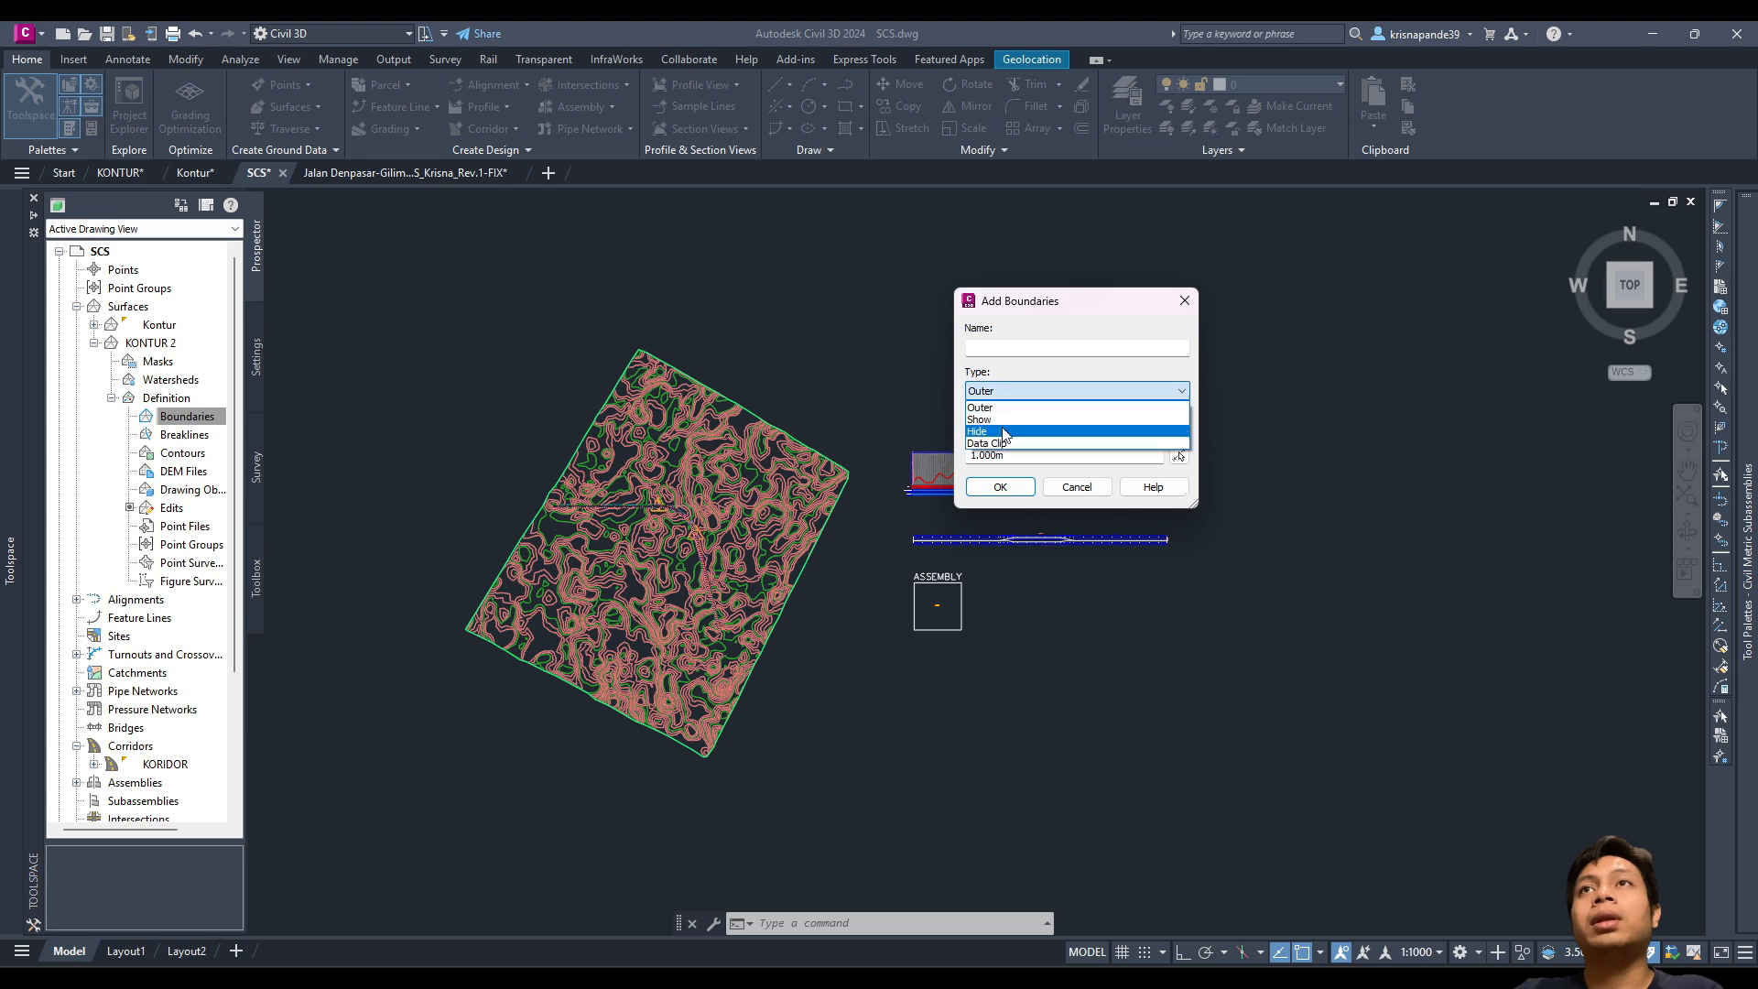
pyautogui.click(991, 420)
pyautogui.click(998, 485)
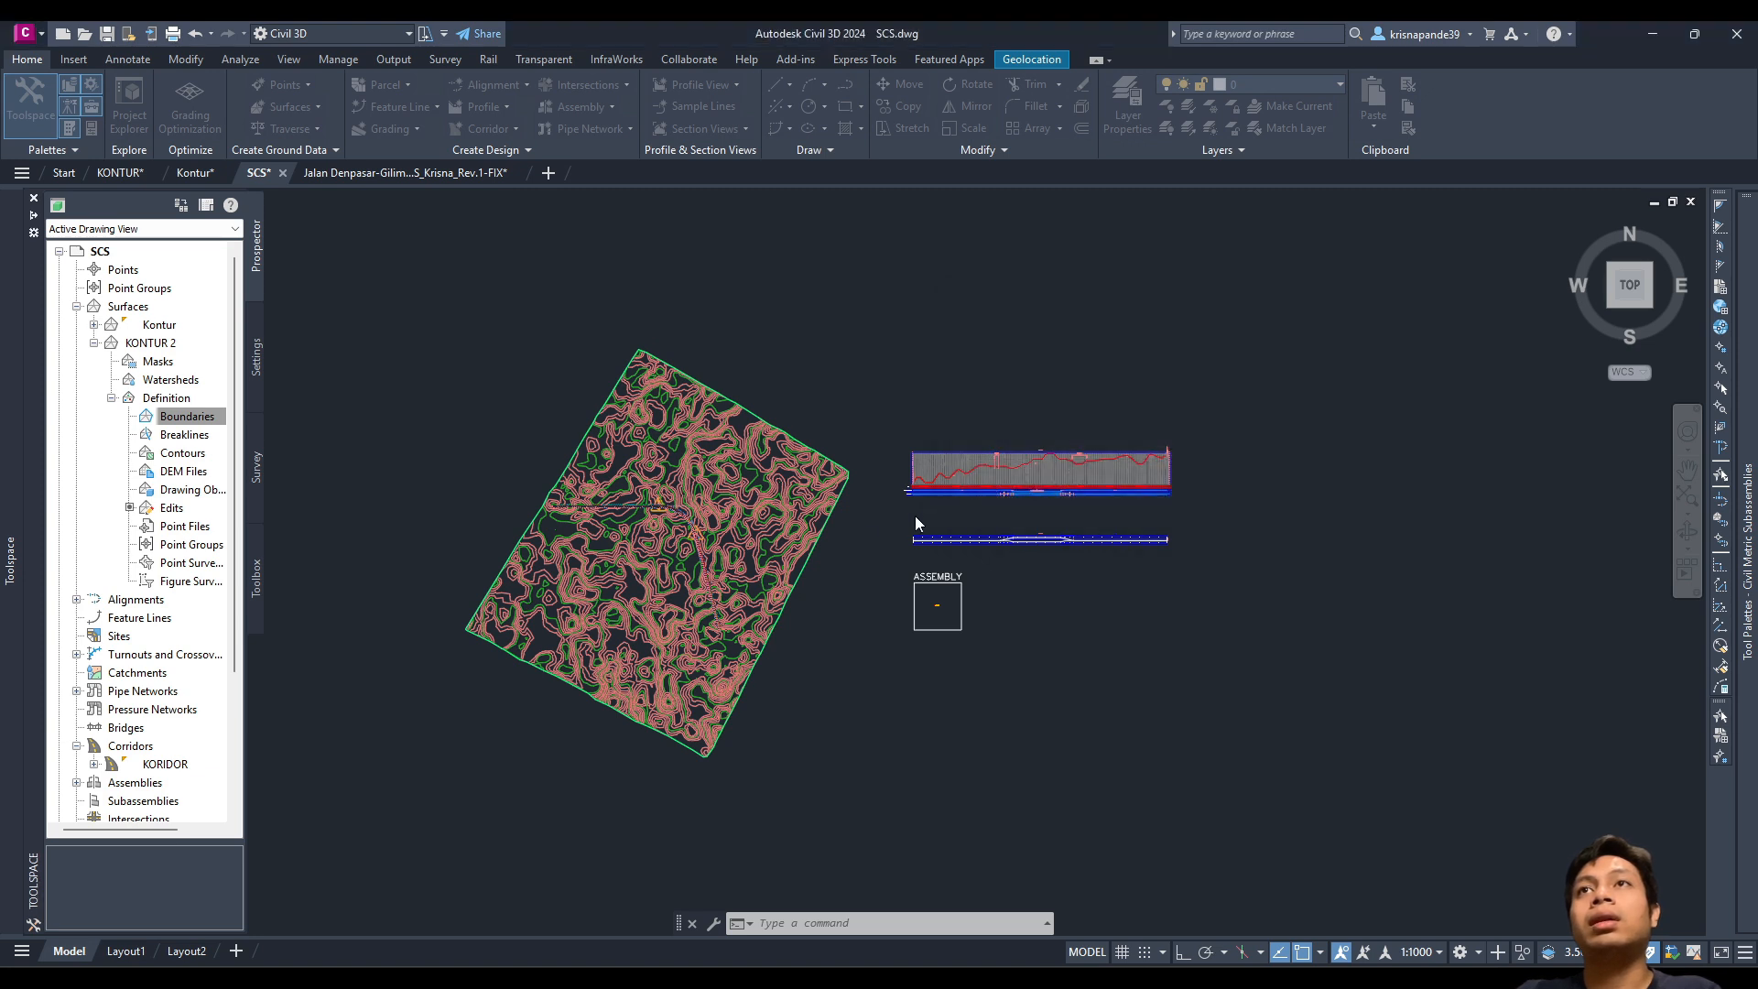
pyautogui.write('s')
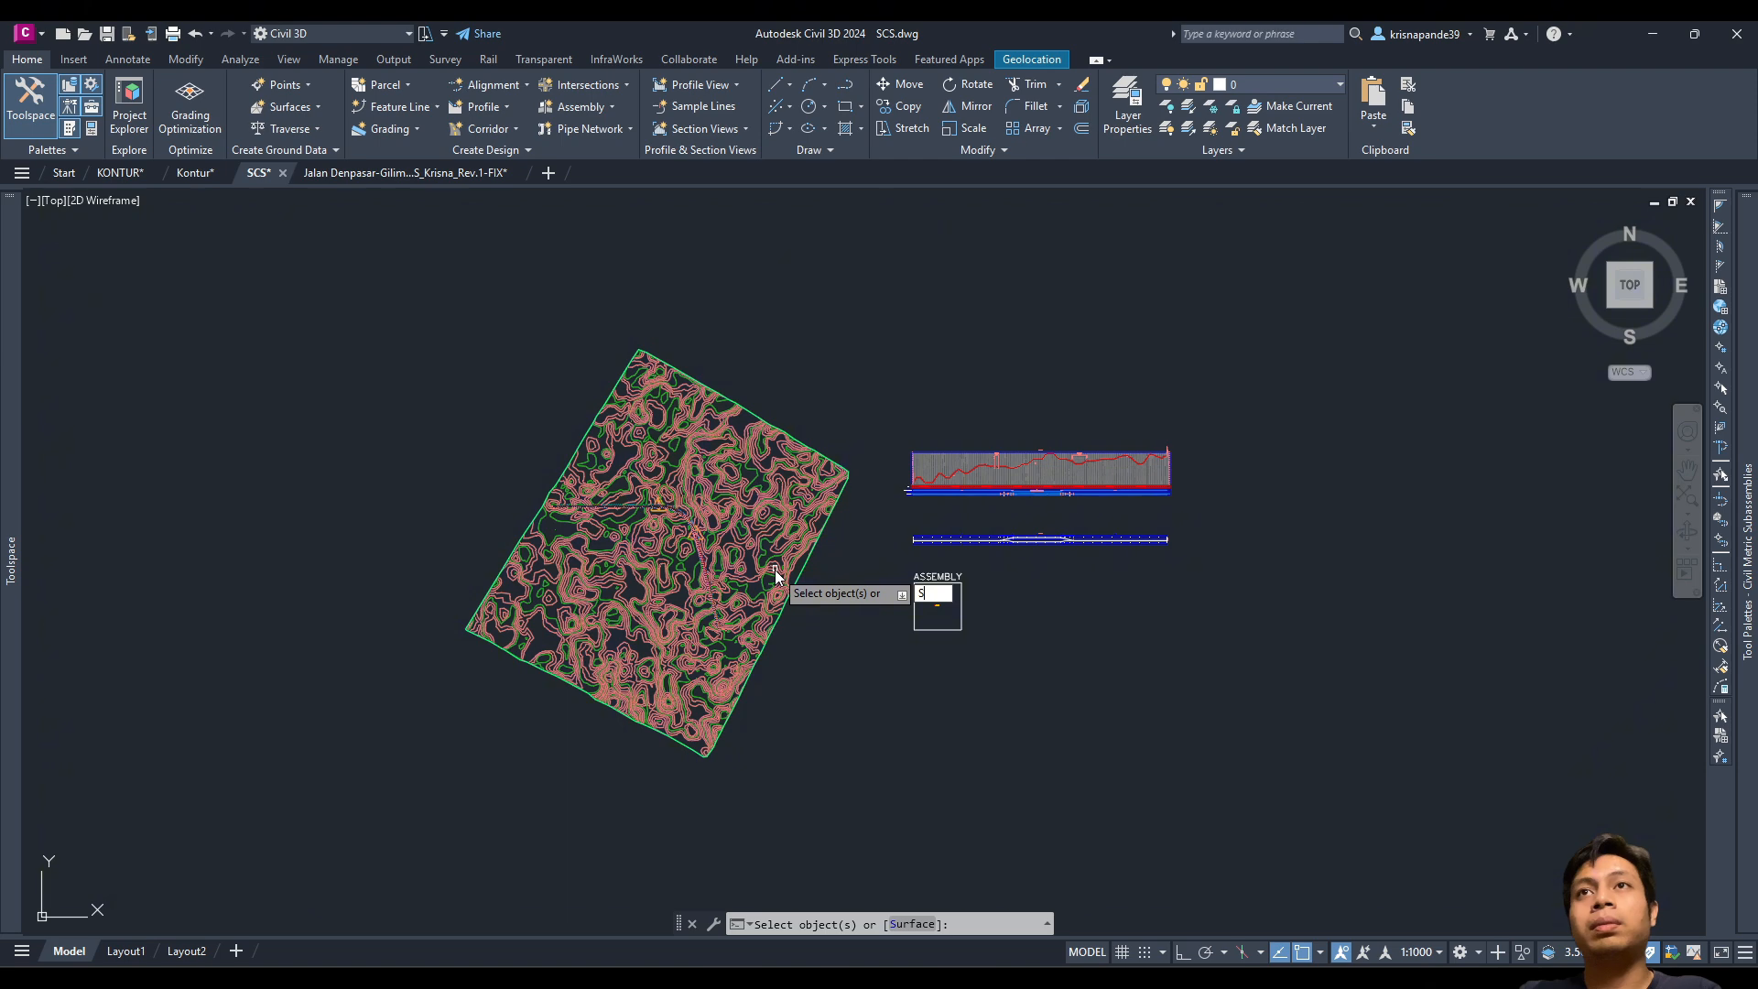
pyautogui.press('Return')
pyautogui.press('Return')
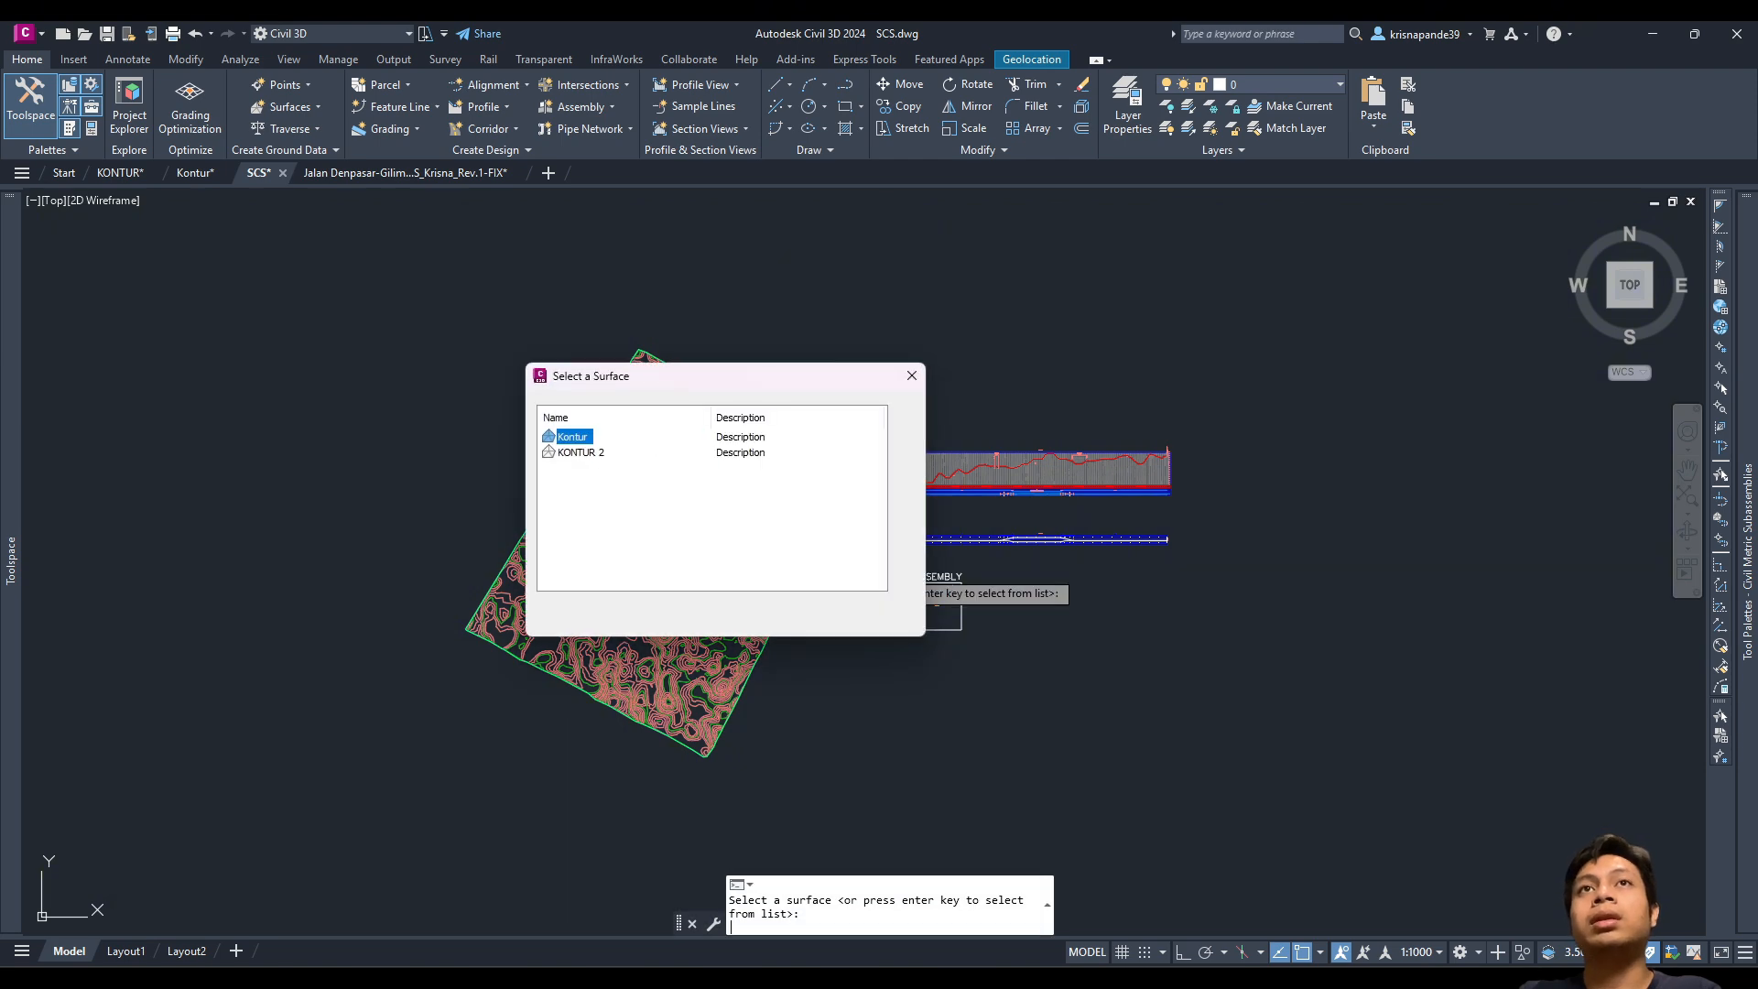
pyautogui.click(582, 452)
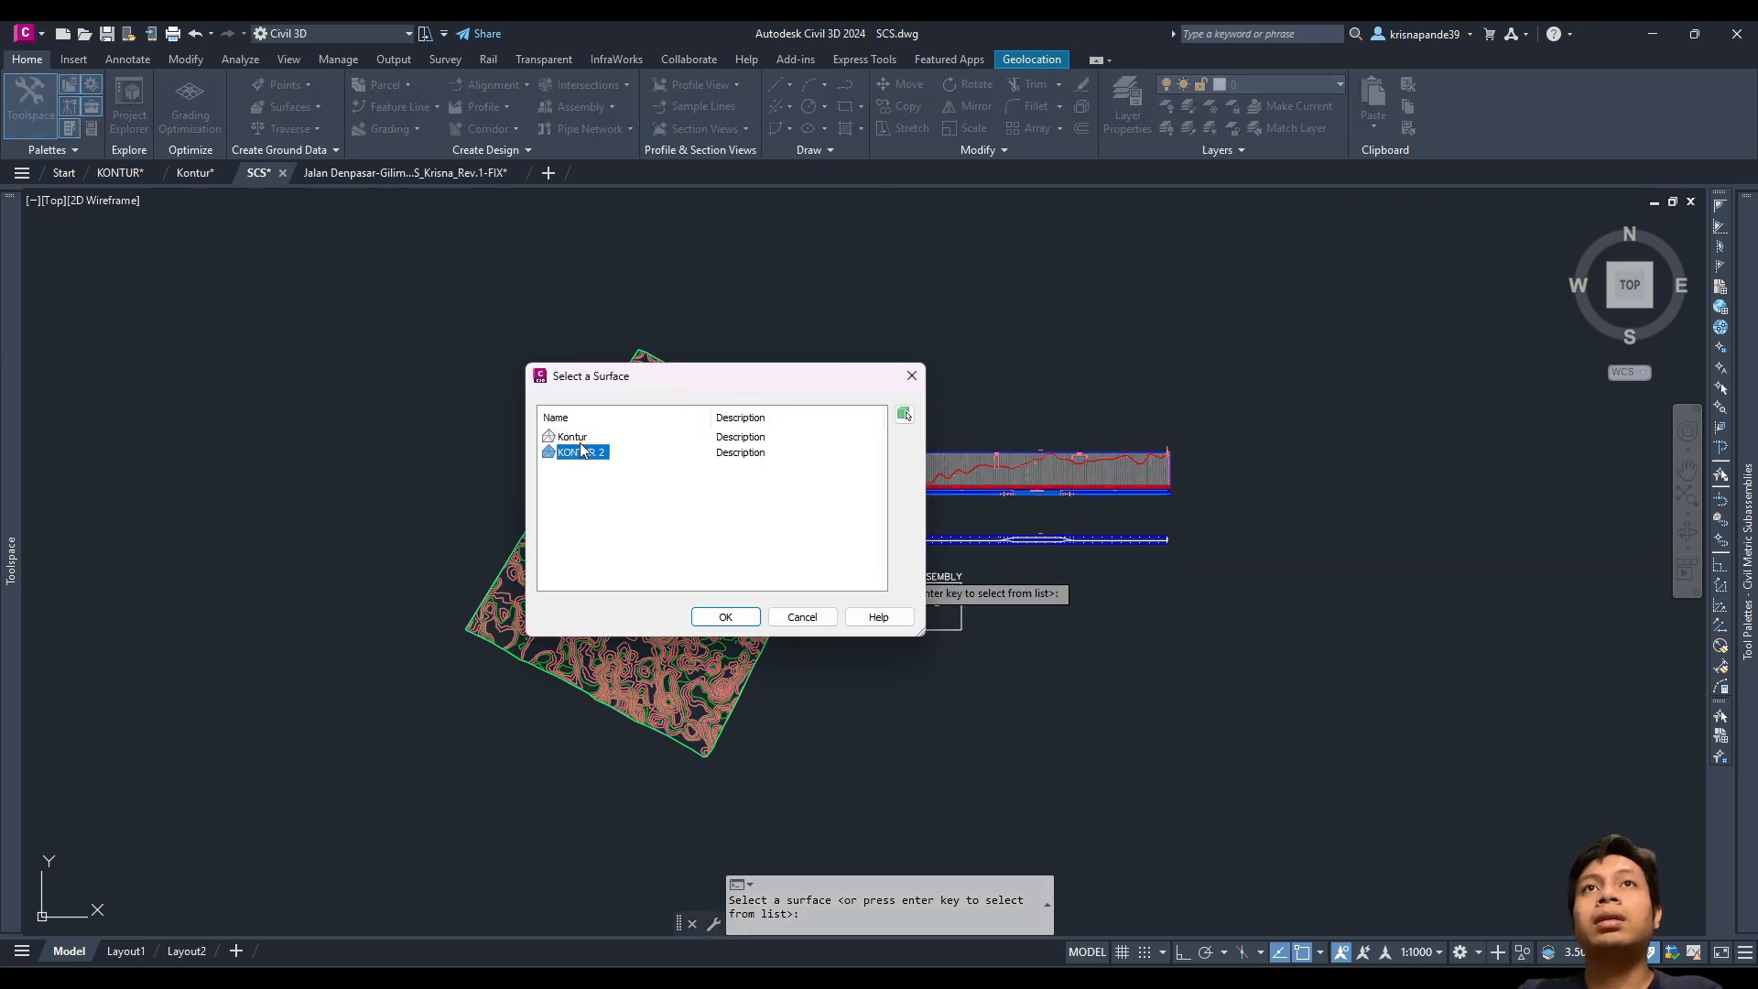
pyautogui.click(575, 436)
pyautogui.click(728, 617)
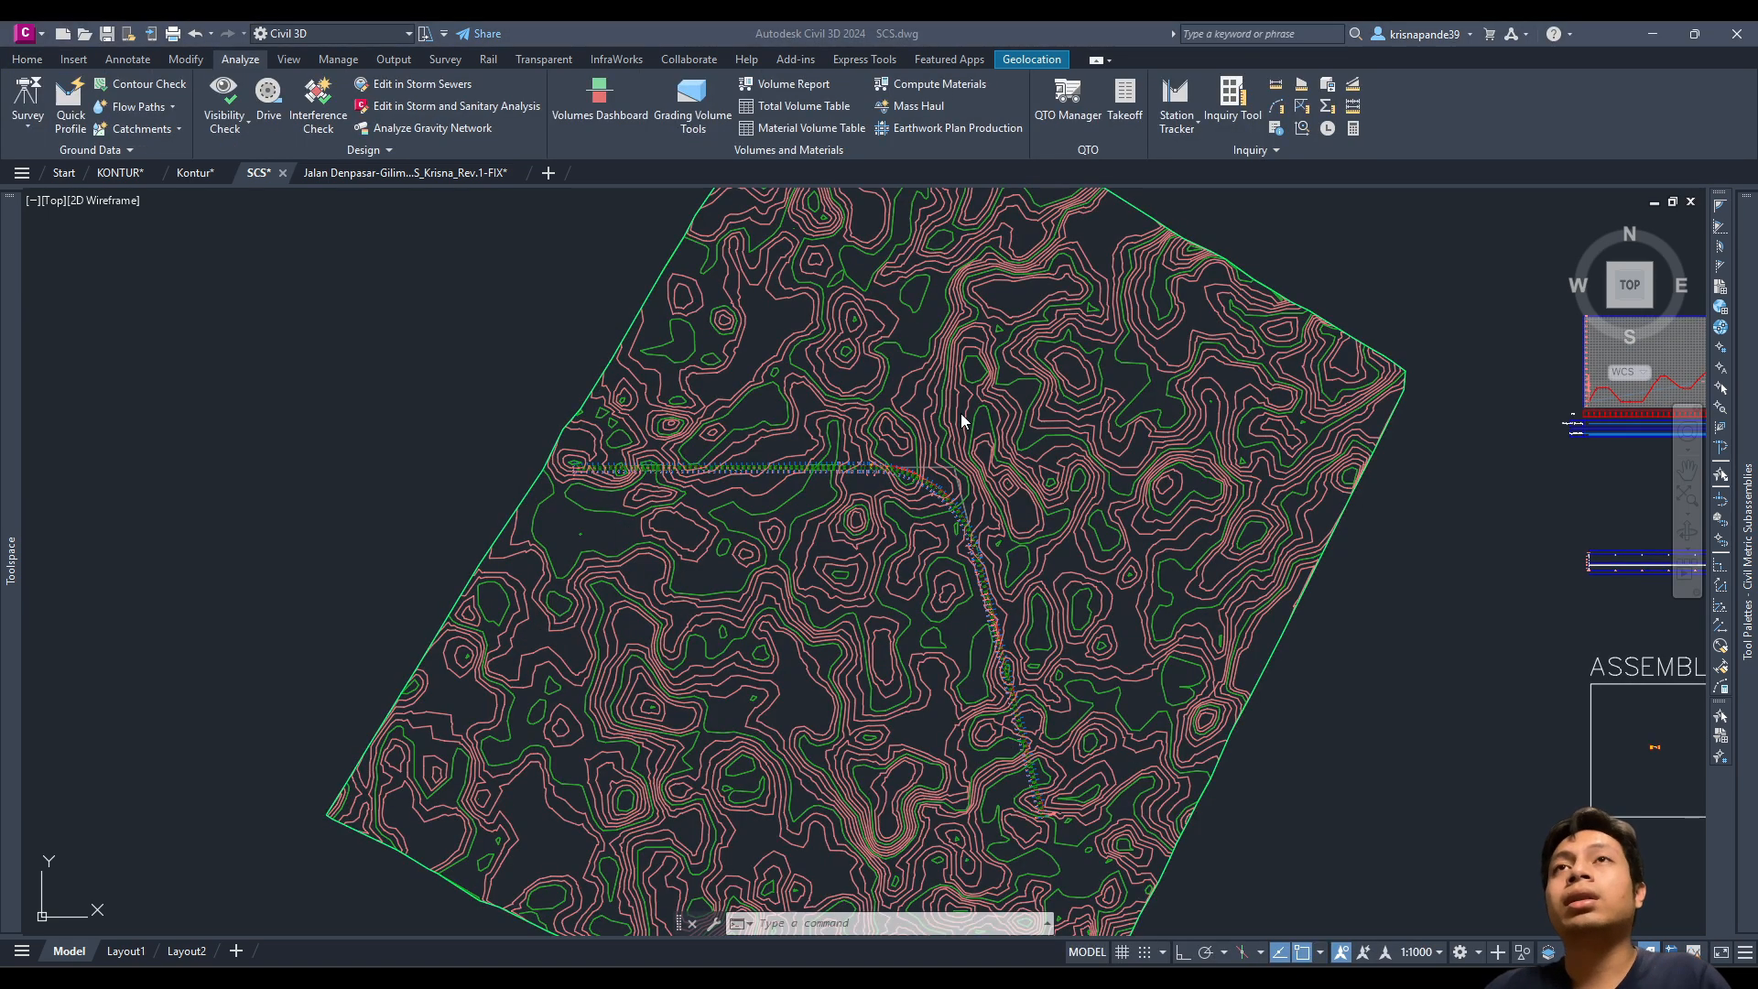
# Step: Zoom to the KORIDOR corridor's station labels from 1+400.00 to 1+613.39
pyautogui.scroll(5, 923, 499)
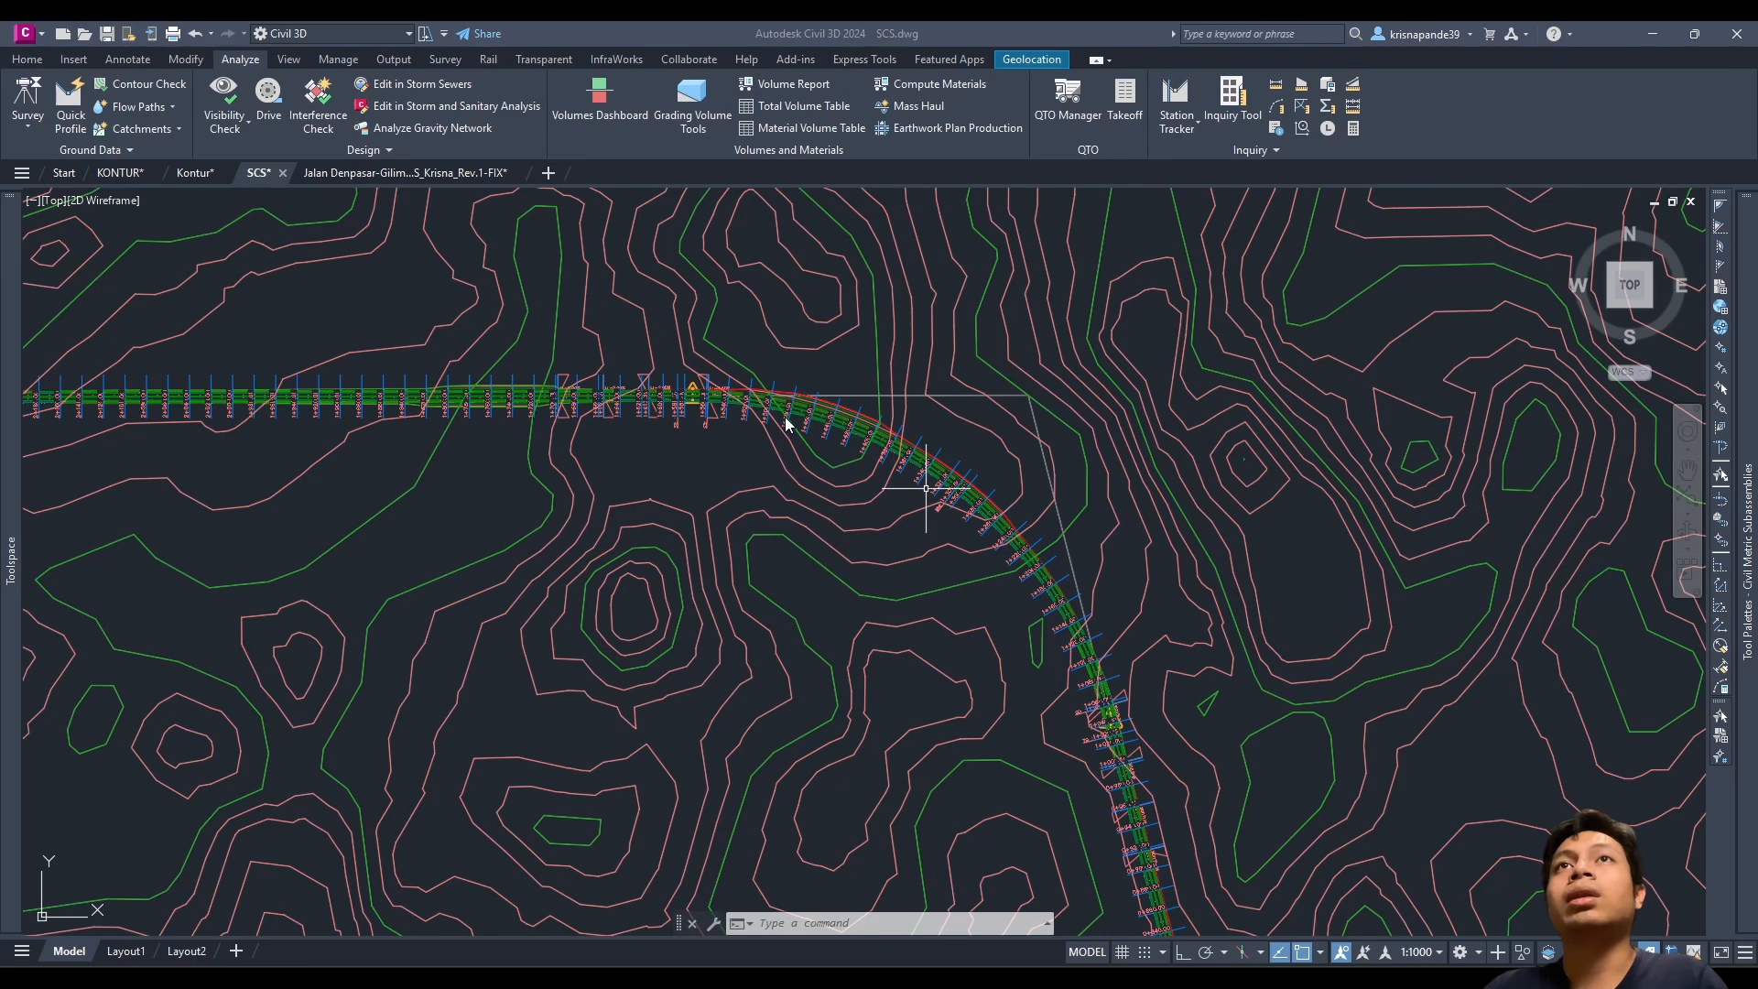
pyautogui.scroll(6, 755, 417)
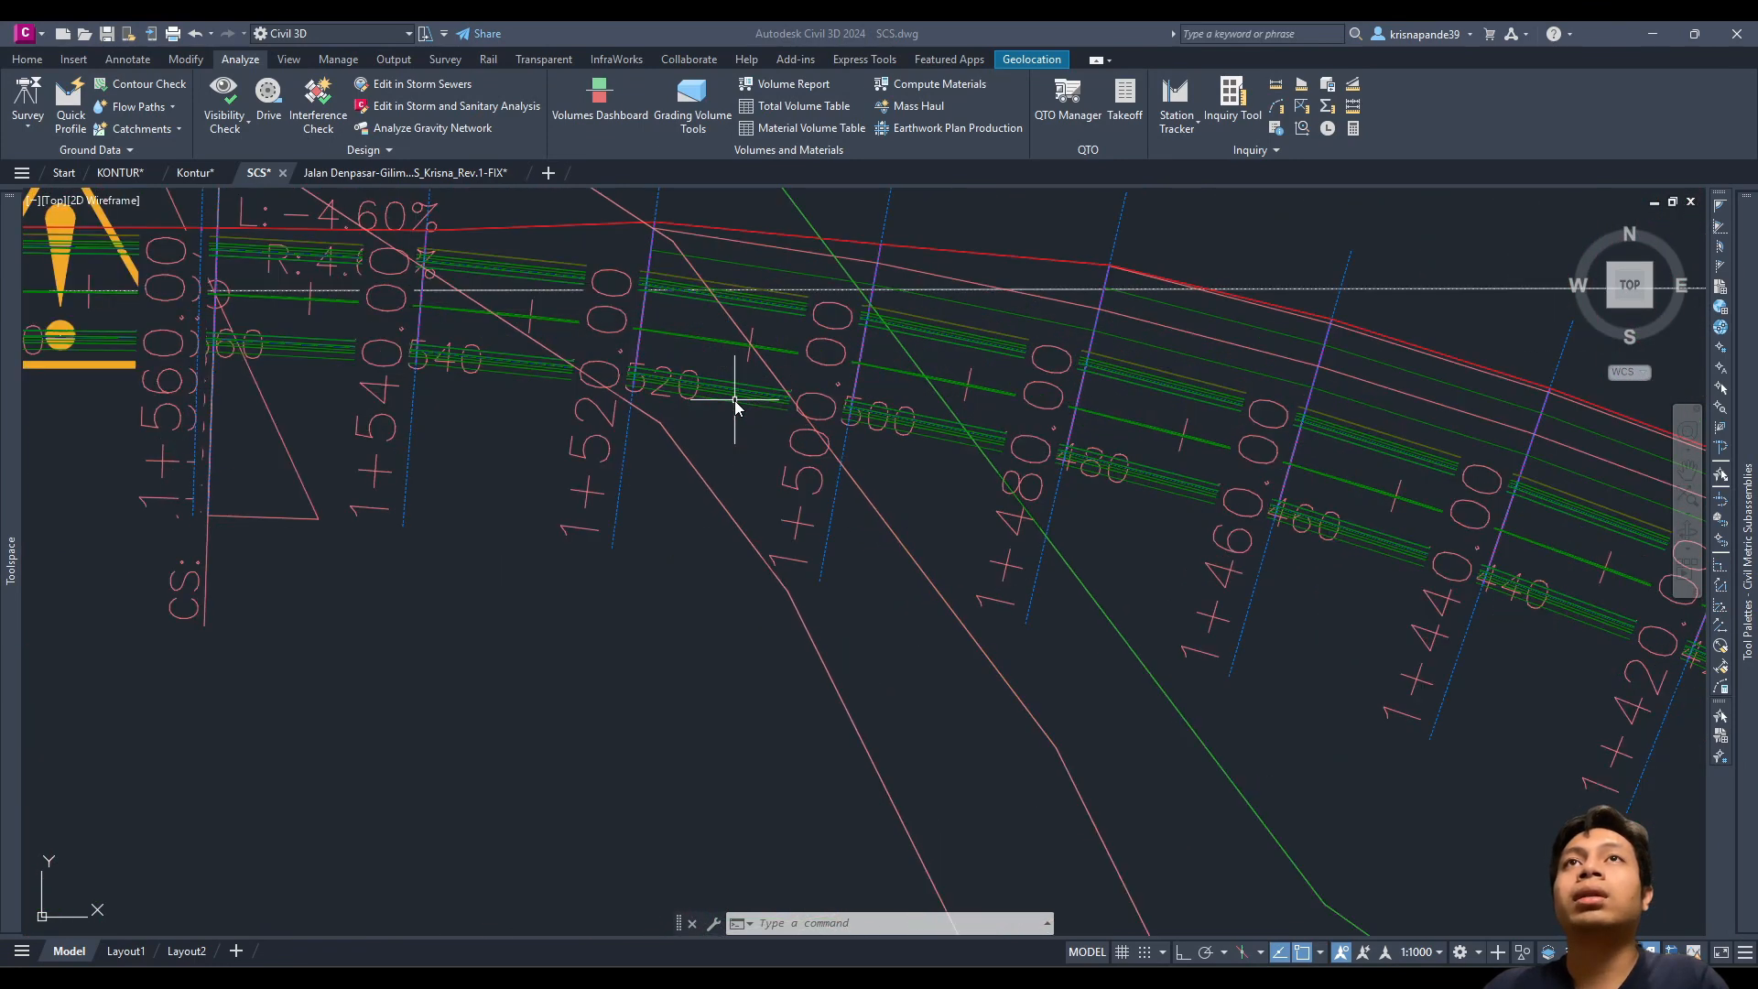
pyautogui.moveTo(696, 458); pyautogui.dragTo(703, 609, button='middle')
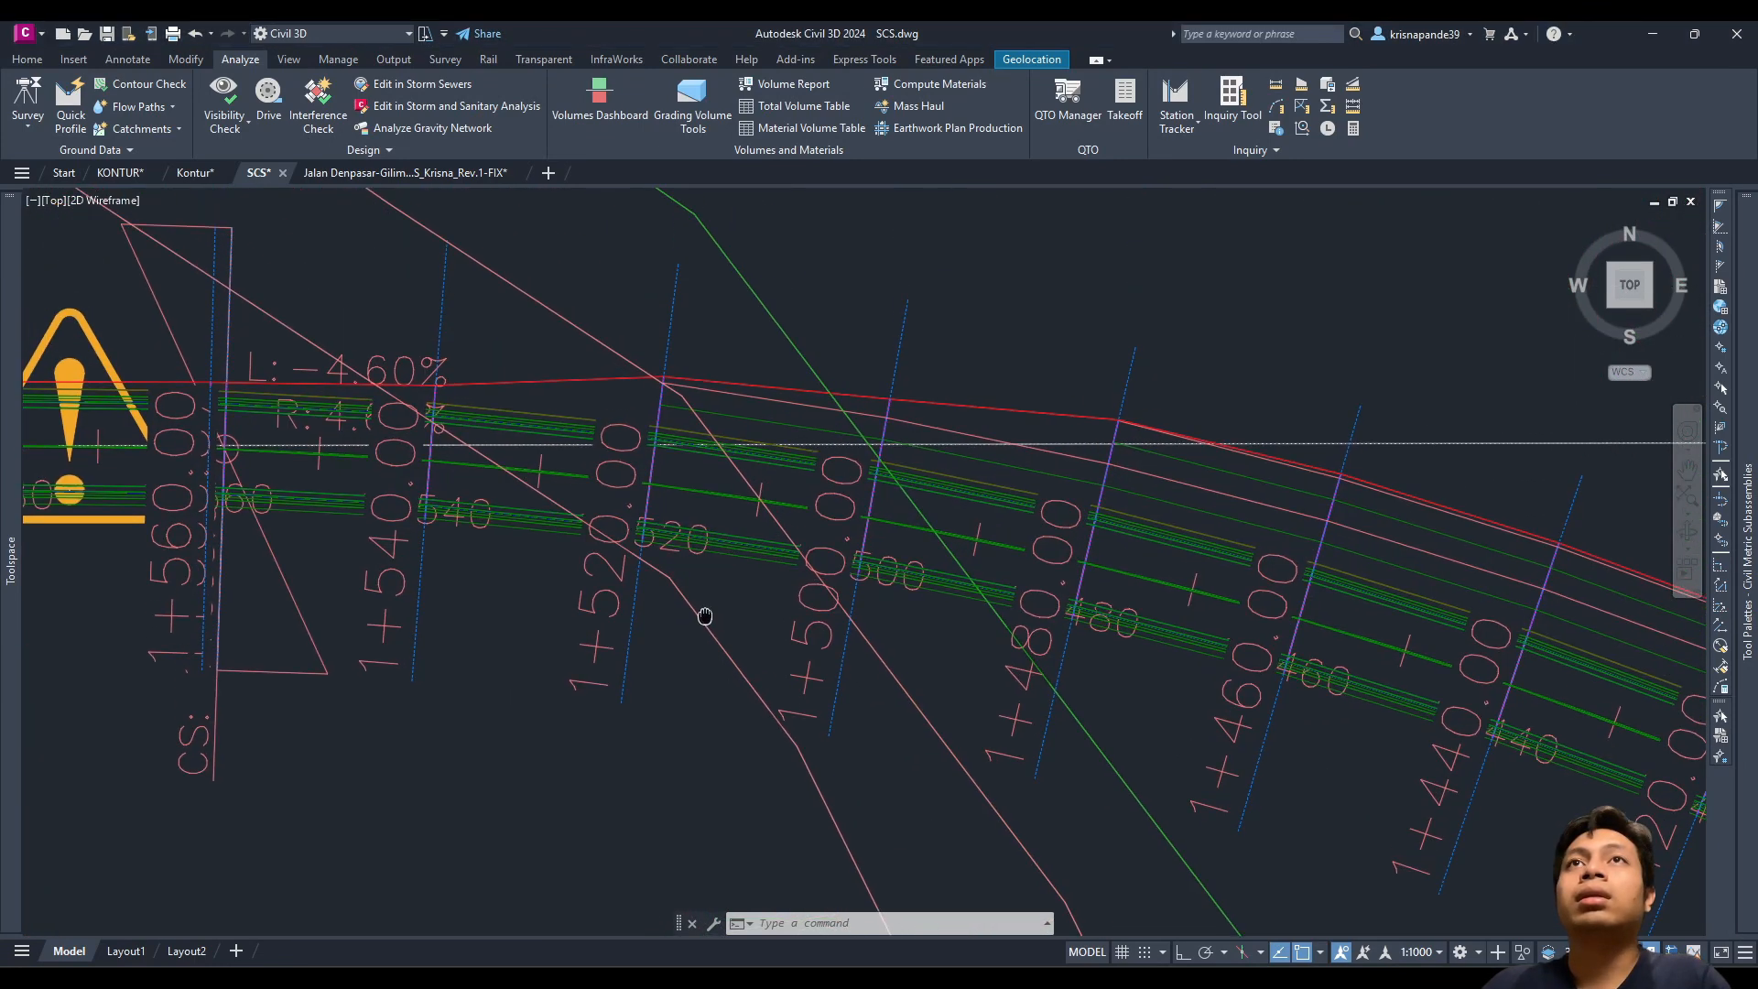
pyautogui.click(733, 550)
pyautogui.press('Escape')
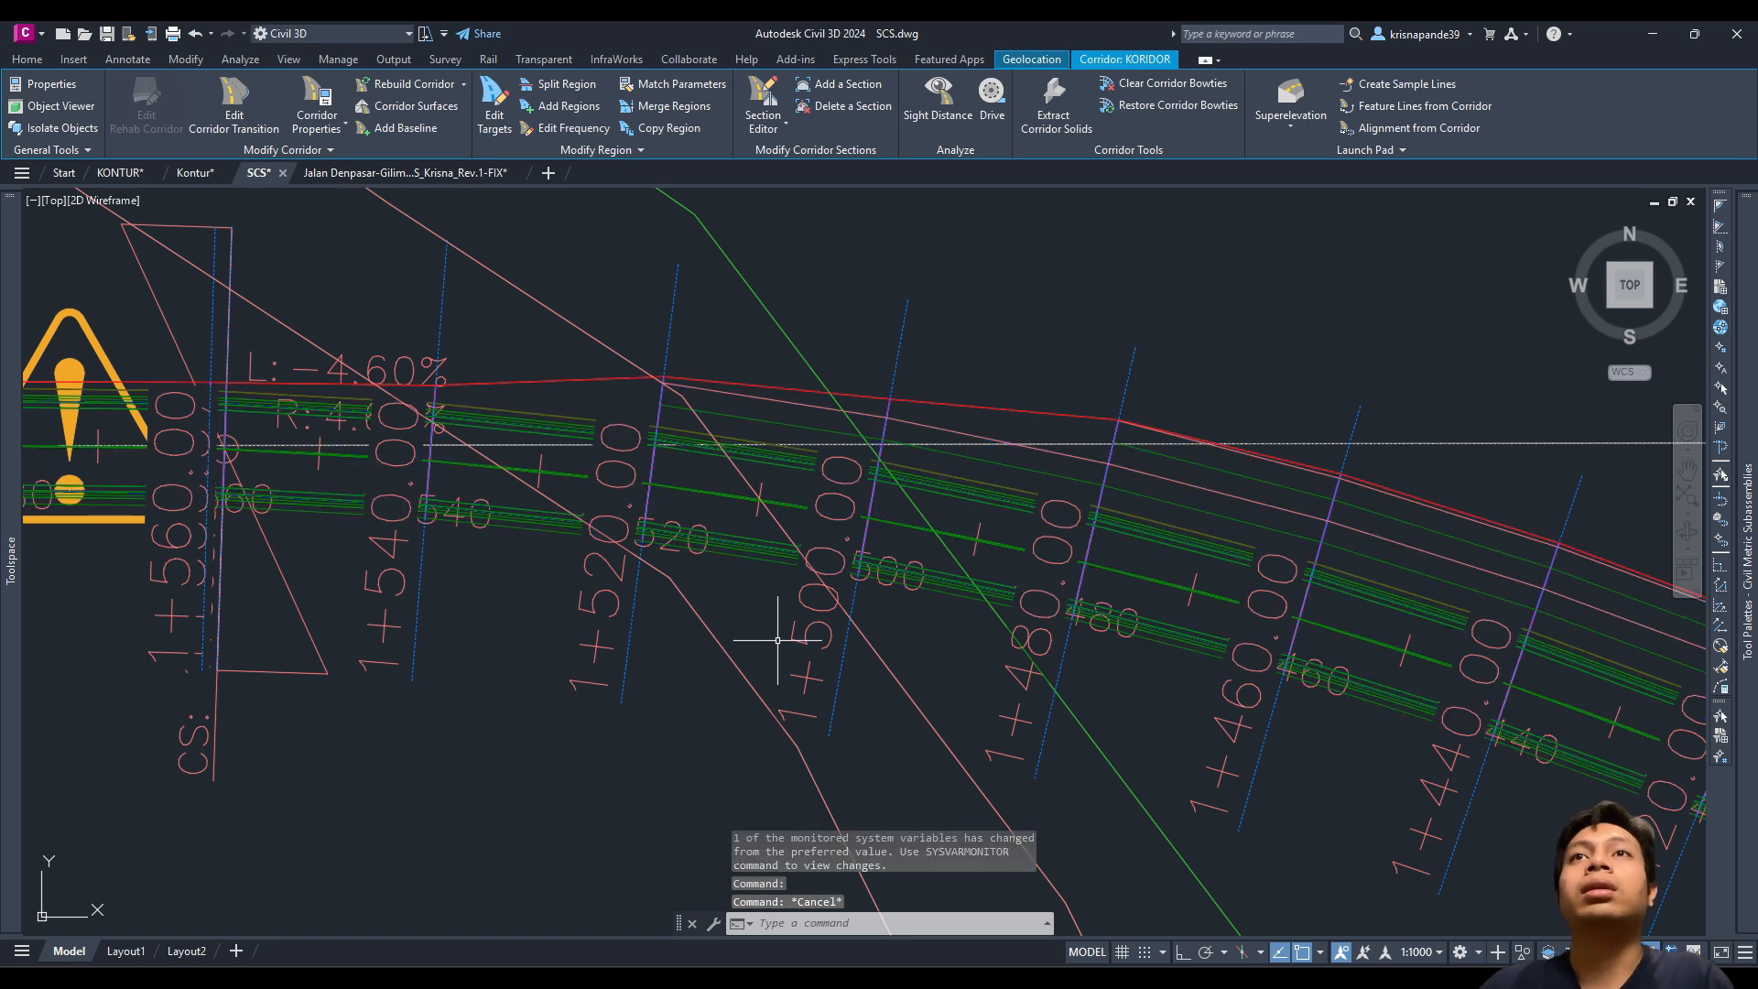
pyautogui.scroll(-4, 773, 632)
pyautogui.scroll(2, 760, 626)
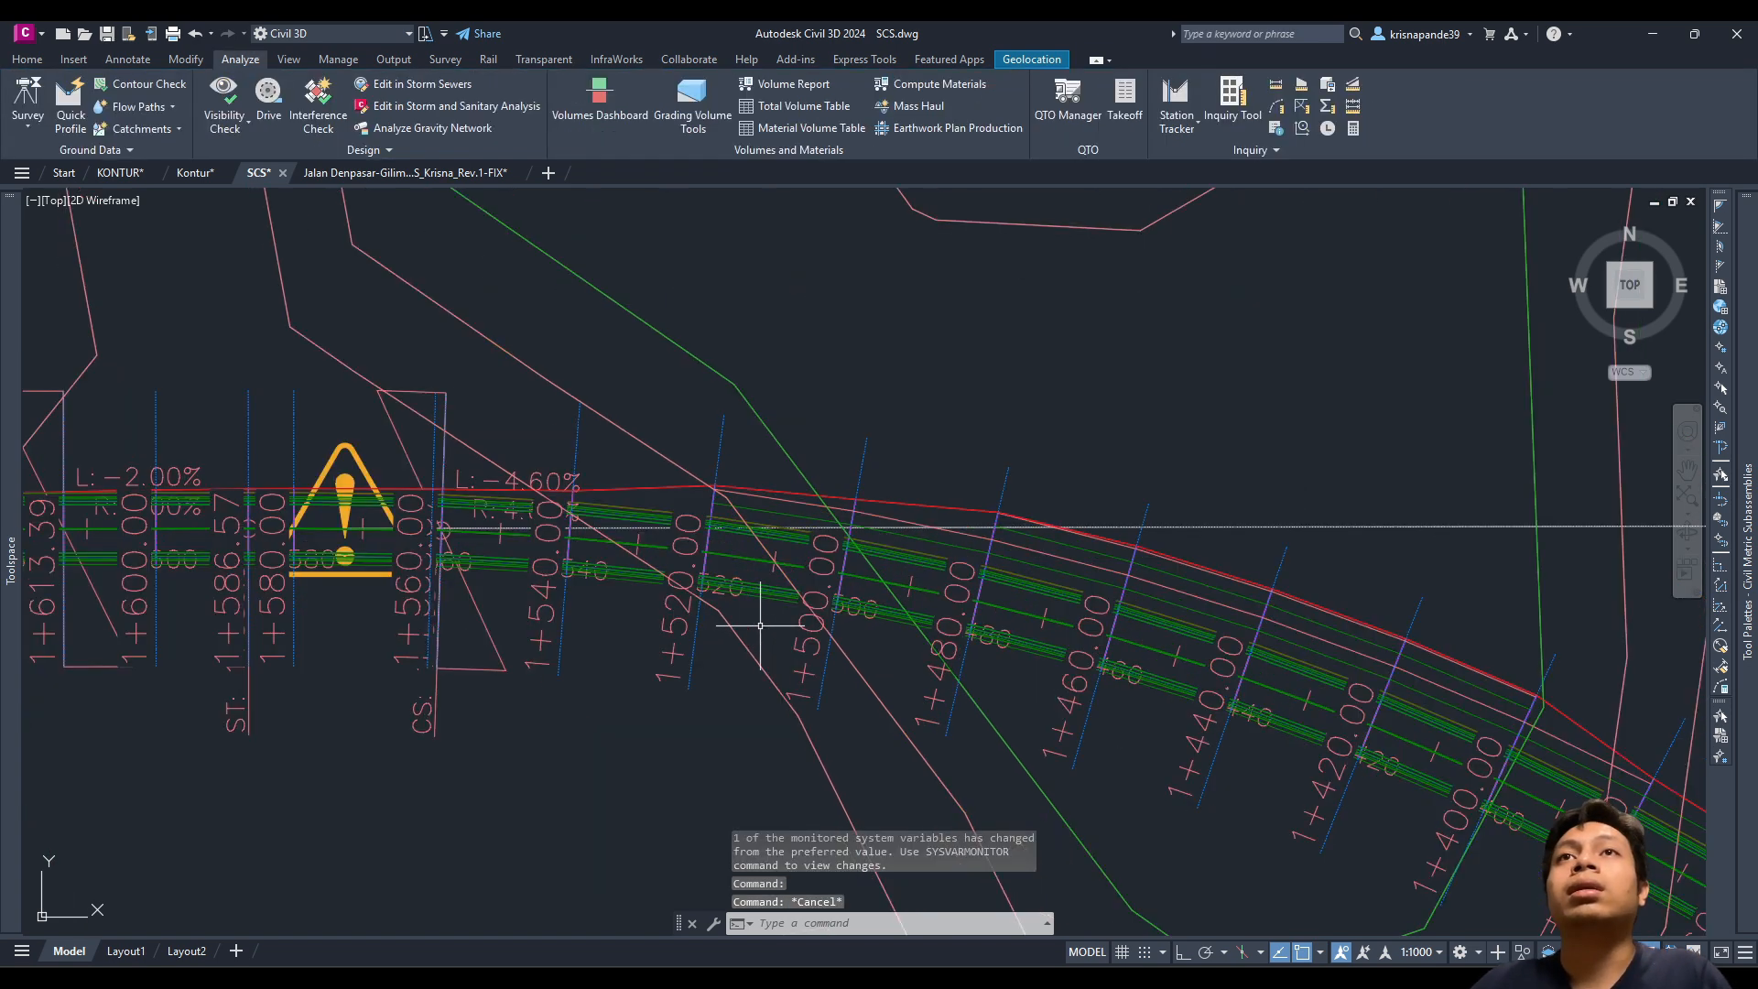
# Step: Add a corridor surface to KORIDOR using the Top links as breaklines
pyautogui.click(765, 591)
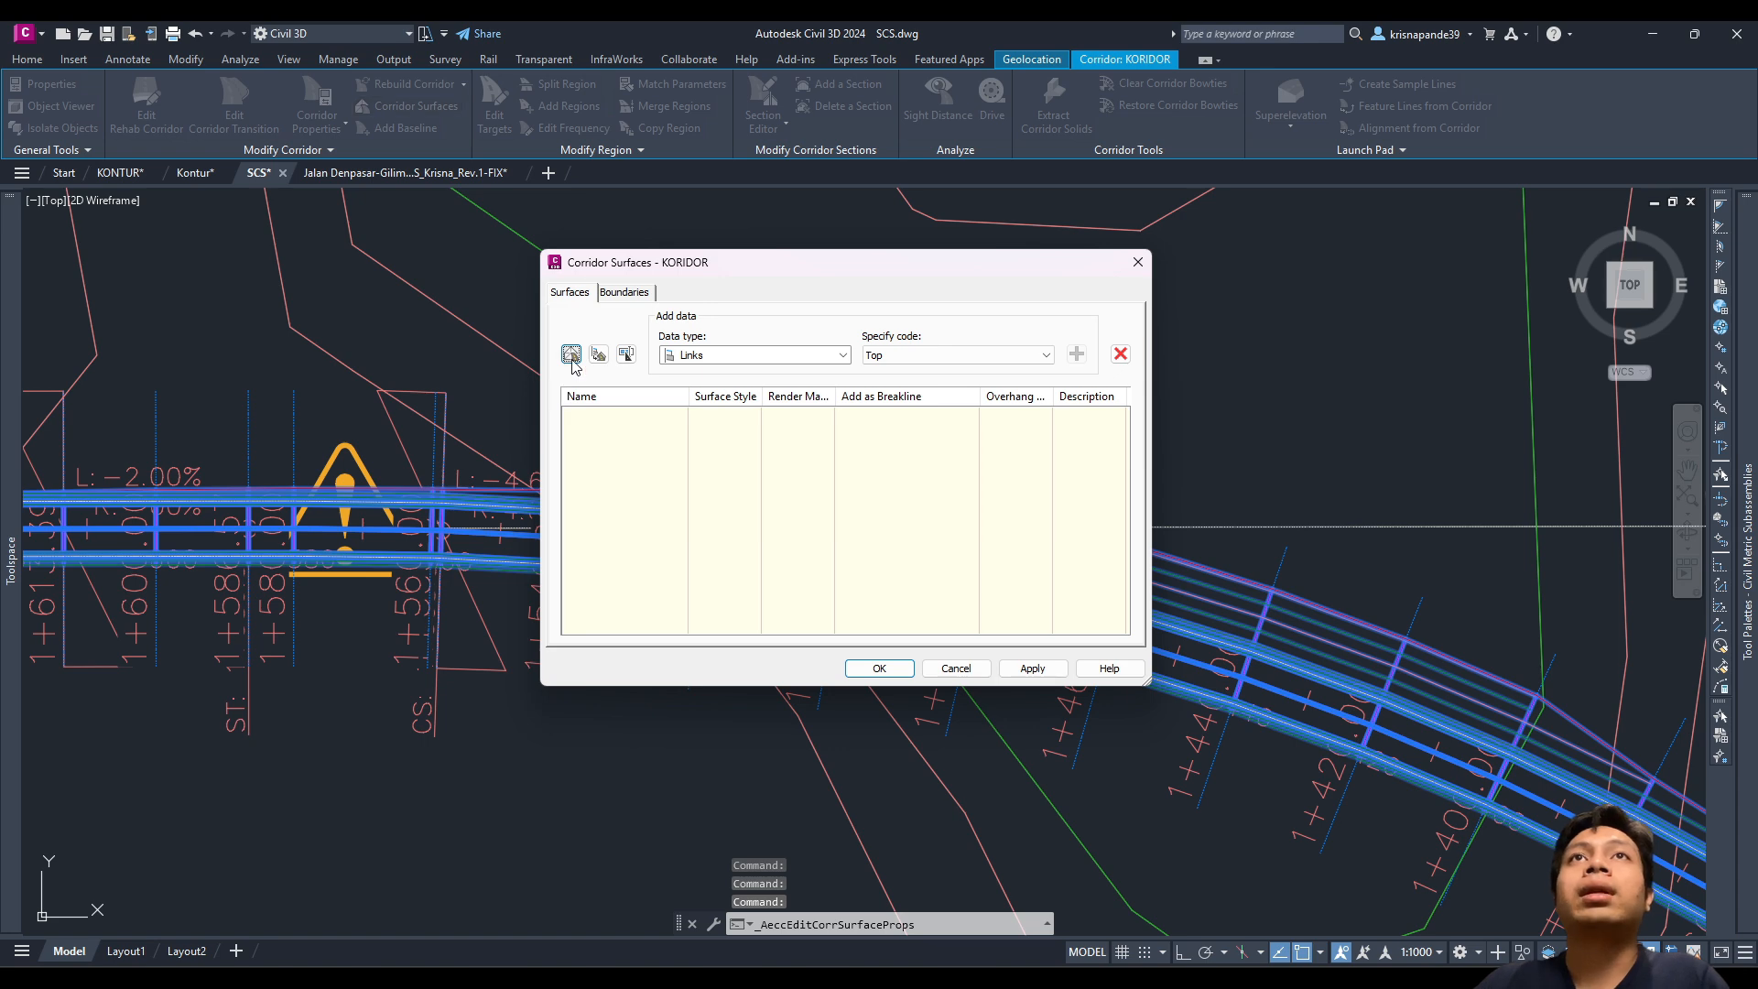
pyautogui.click(571, 356)
pyautogui.click(1076, 355)
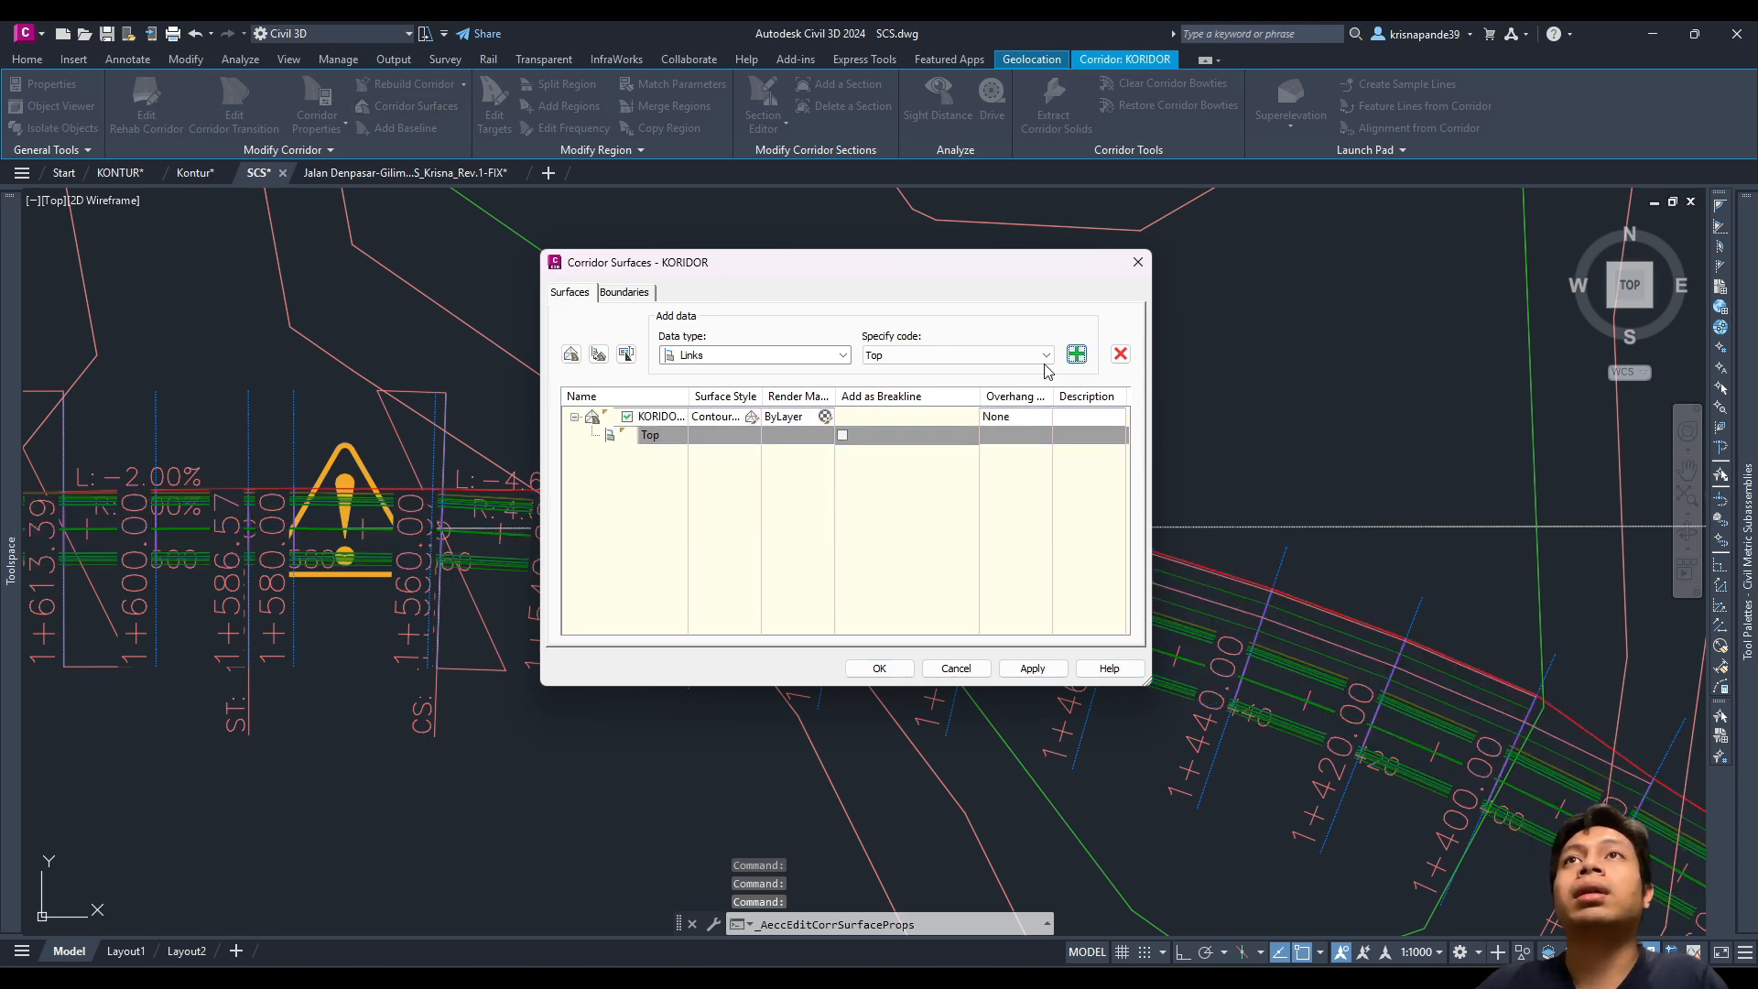
pyautogui.click(842, 436)
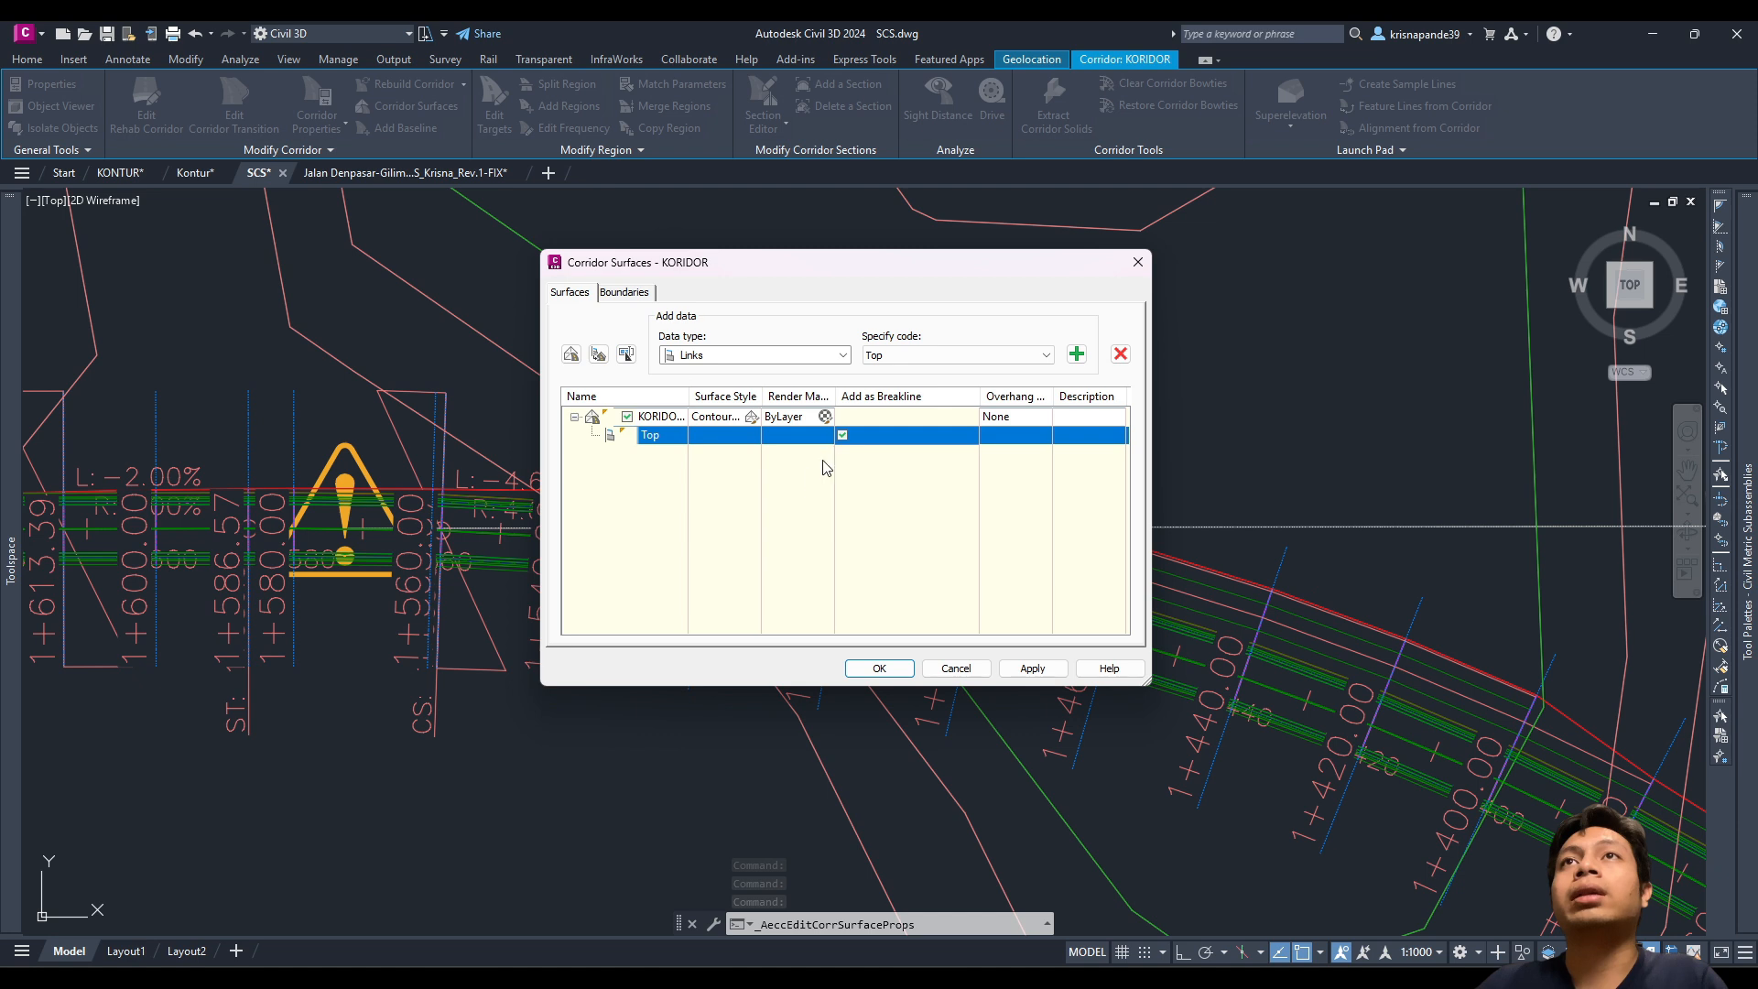
# Step: Give KORIDOR - (2) an outside boundary from the corridor extents and rebuild the corridor
pyautogui.click(624, 295)
pyautogui.click(649, 348)
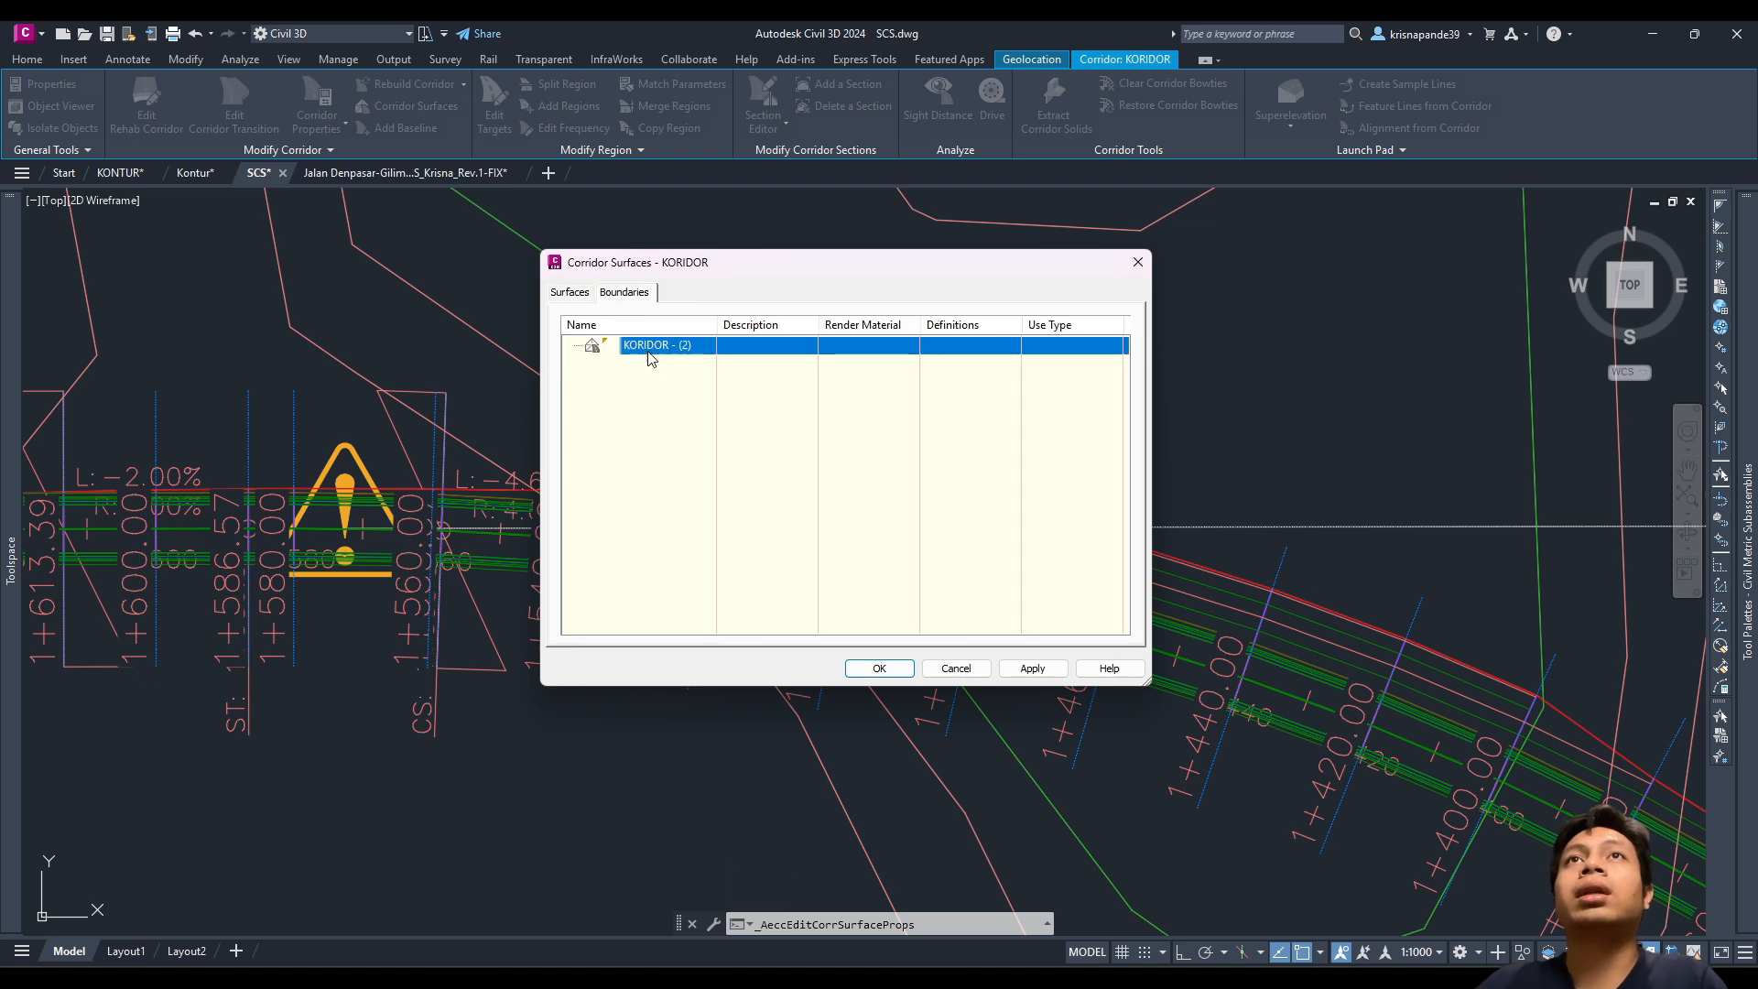
pyautogui.rightClick(653, 352)
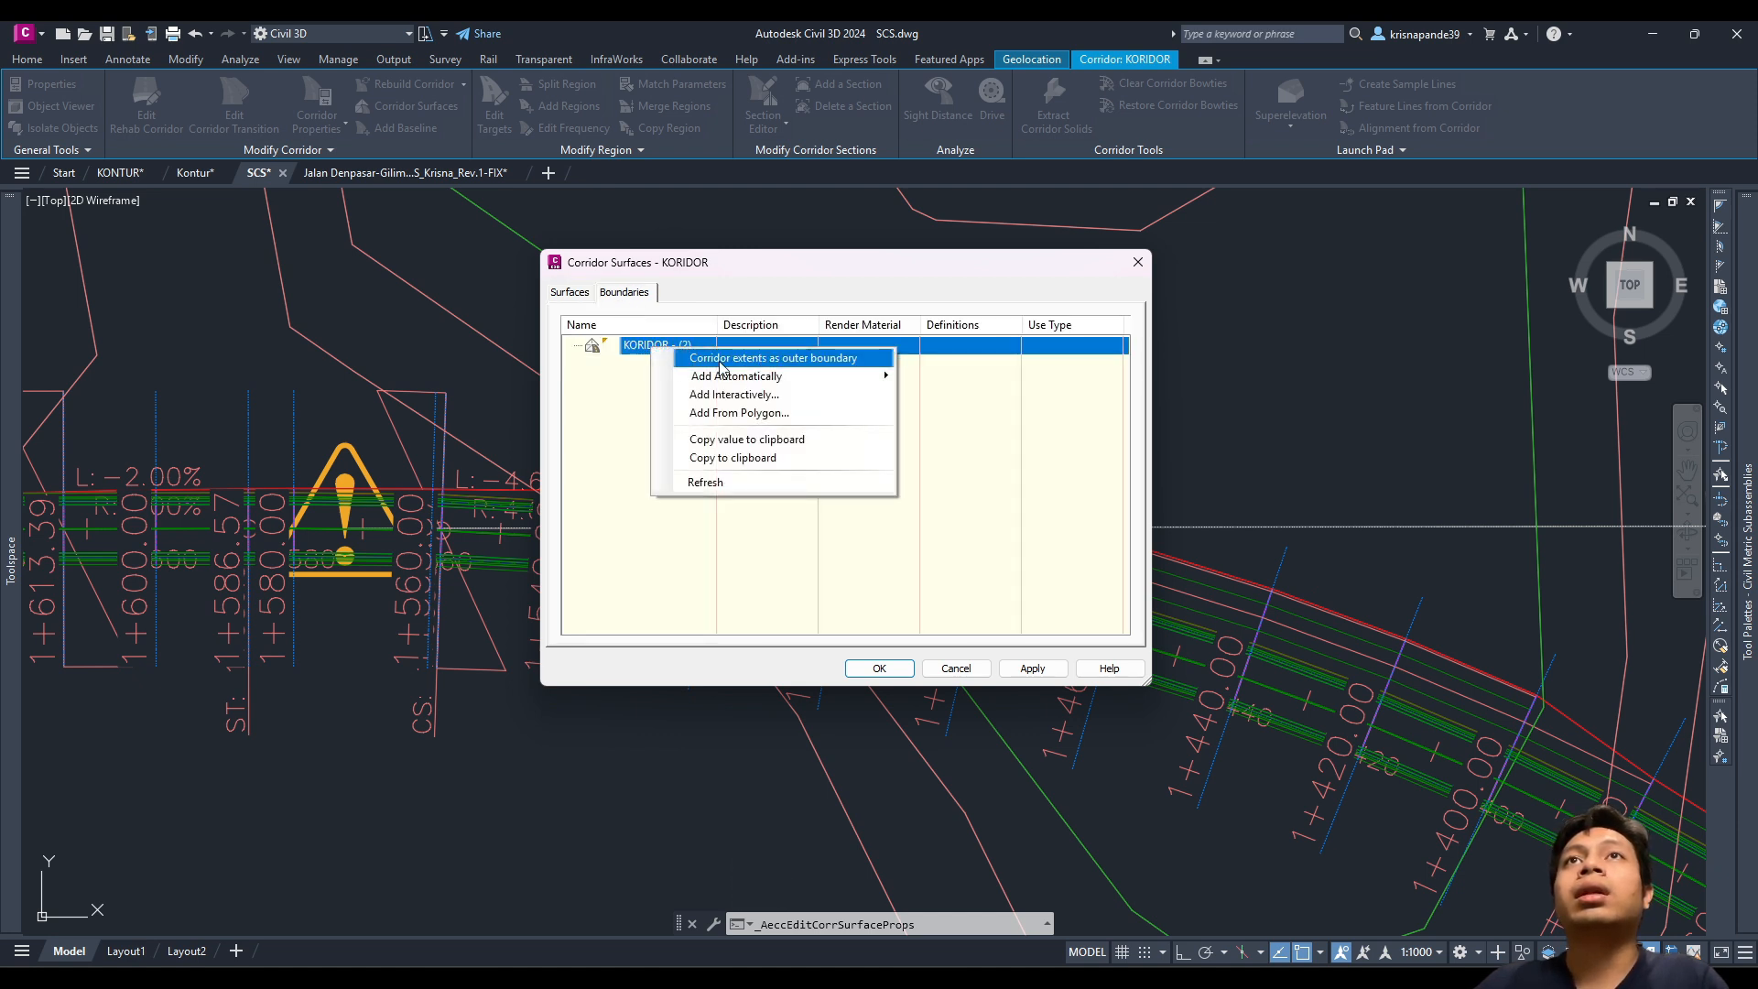
pyautogui.click(767, 359)
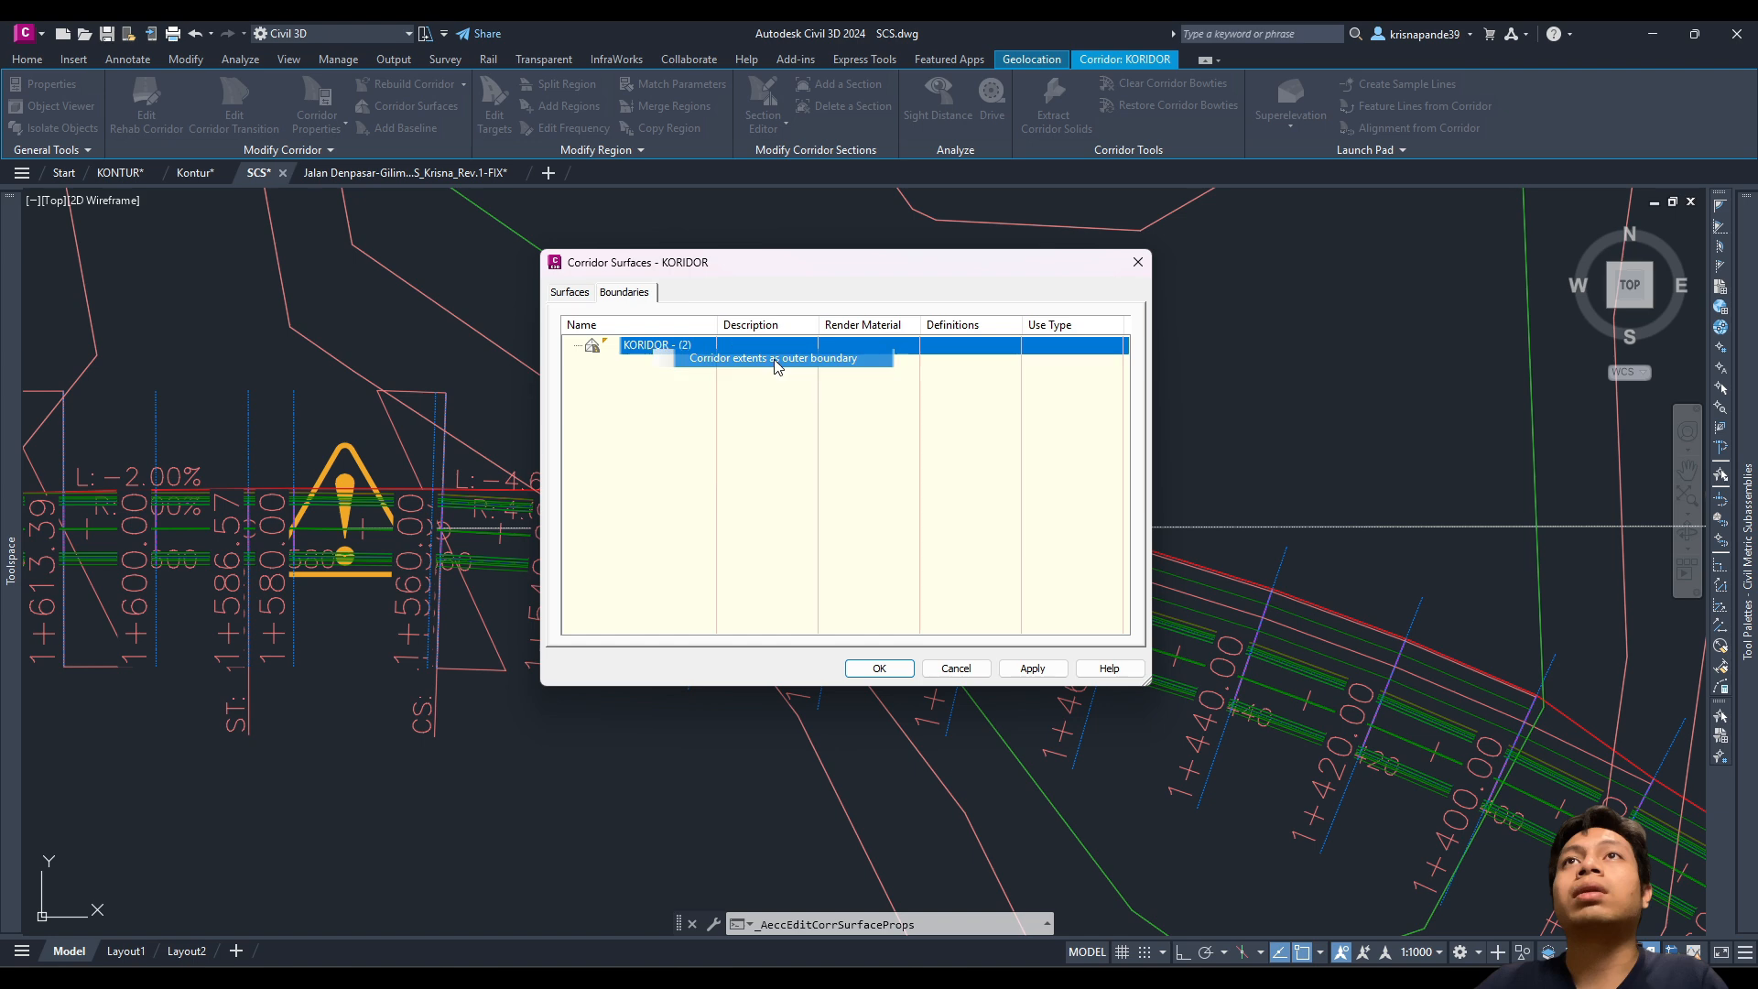
pyautogui.click(896, 664)
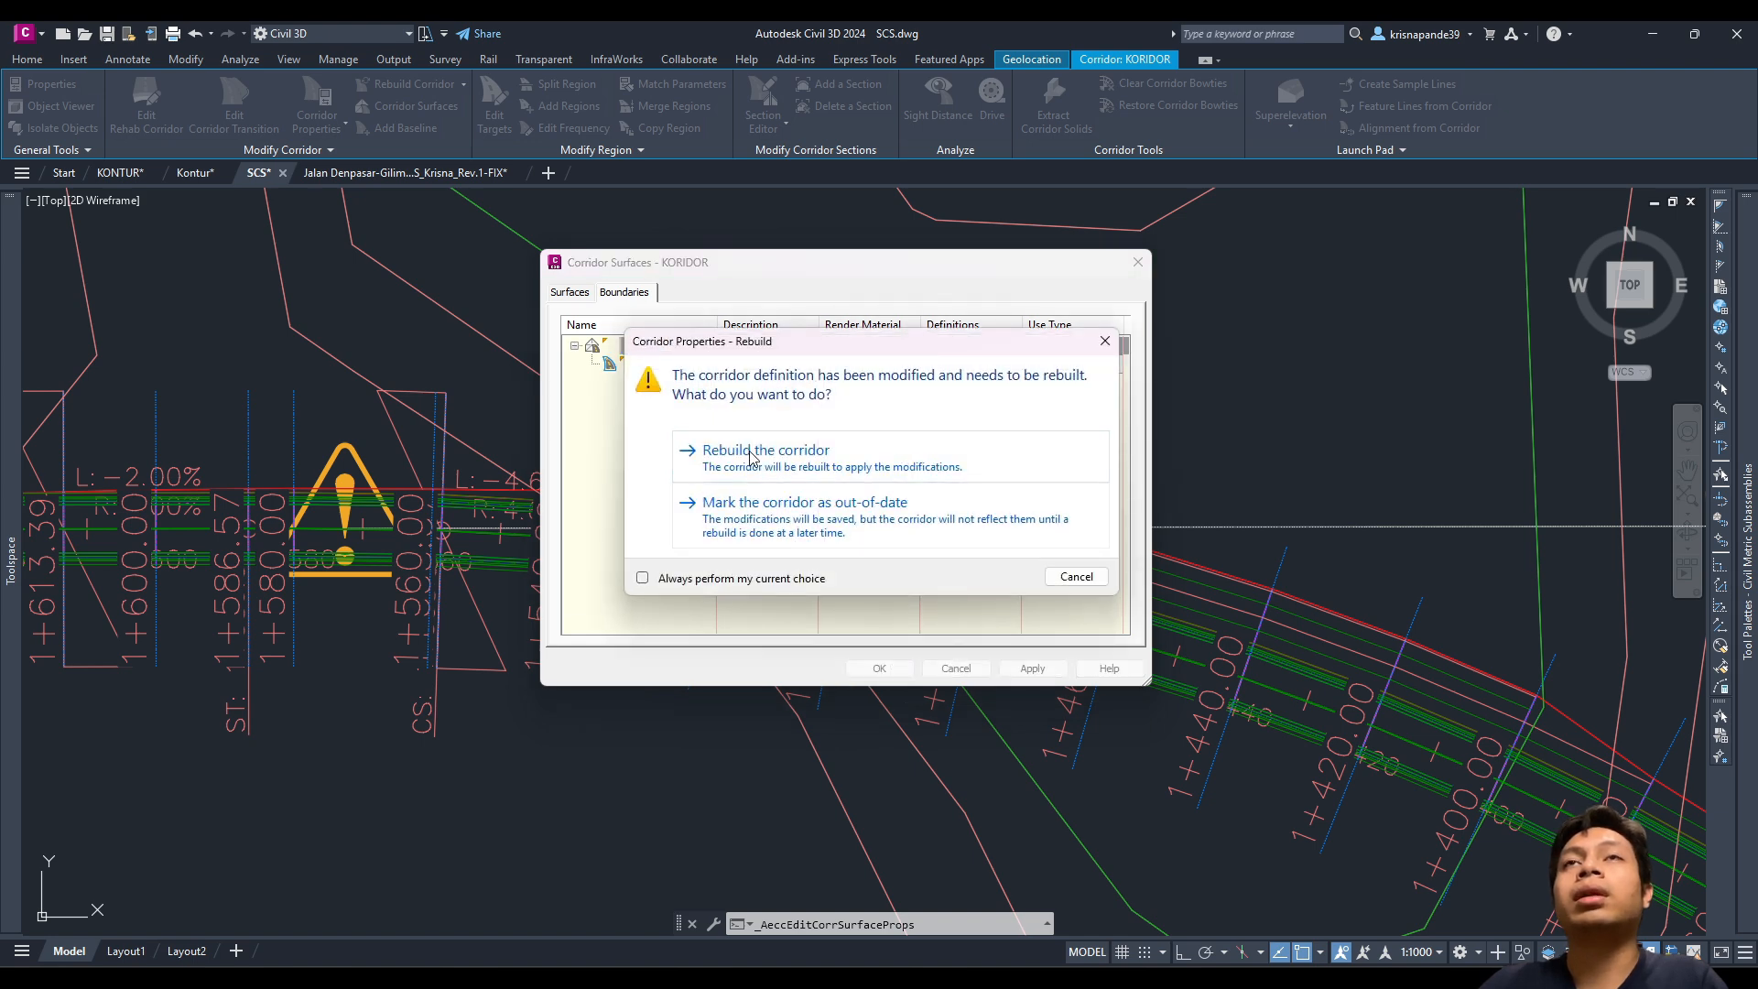
pyautogui.click(751, 453)
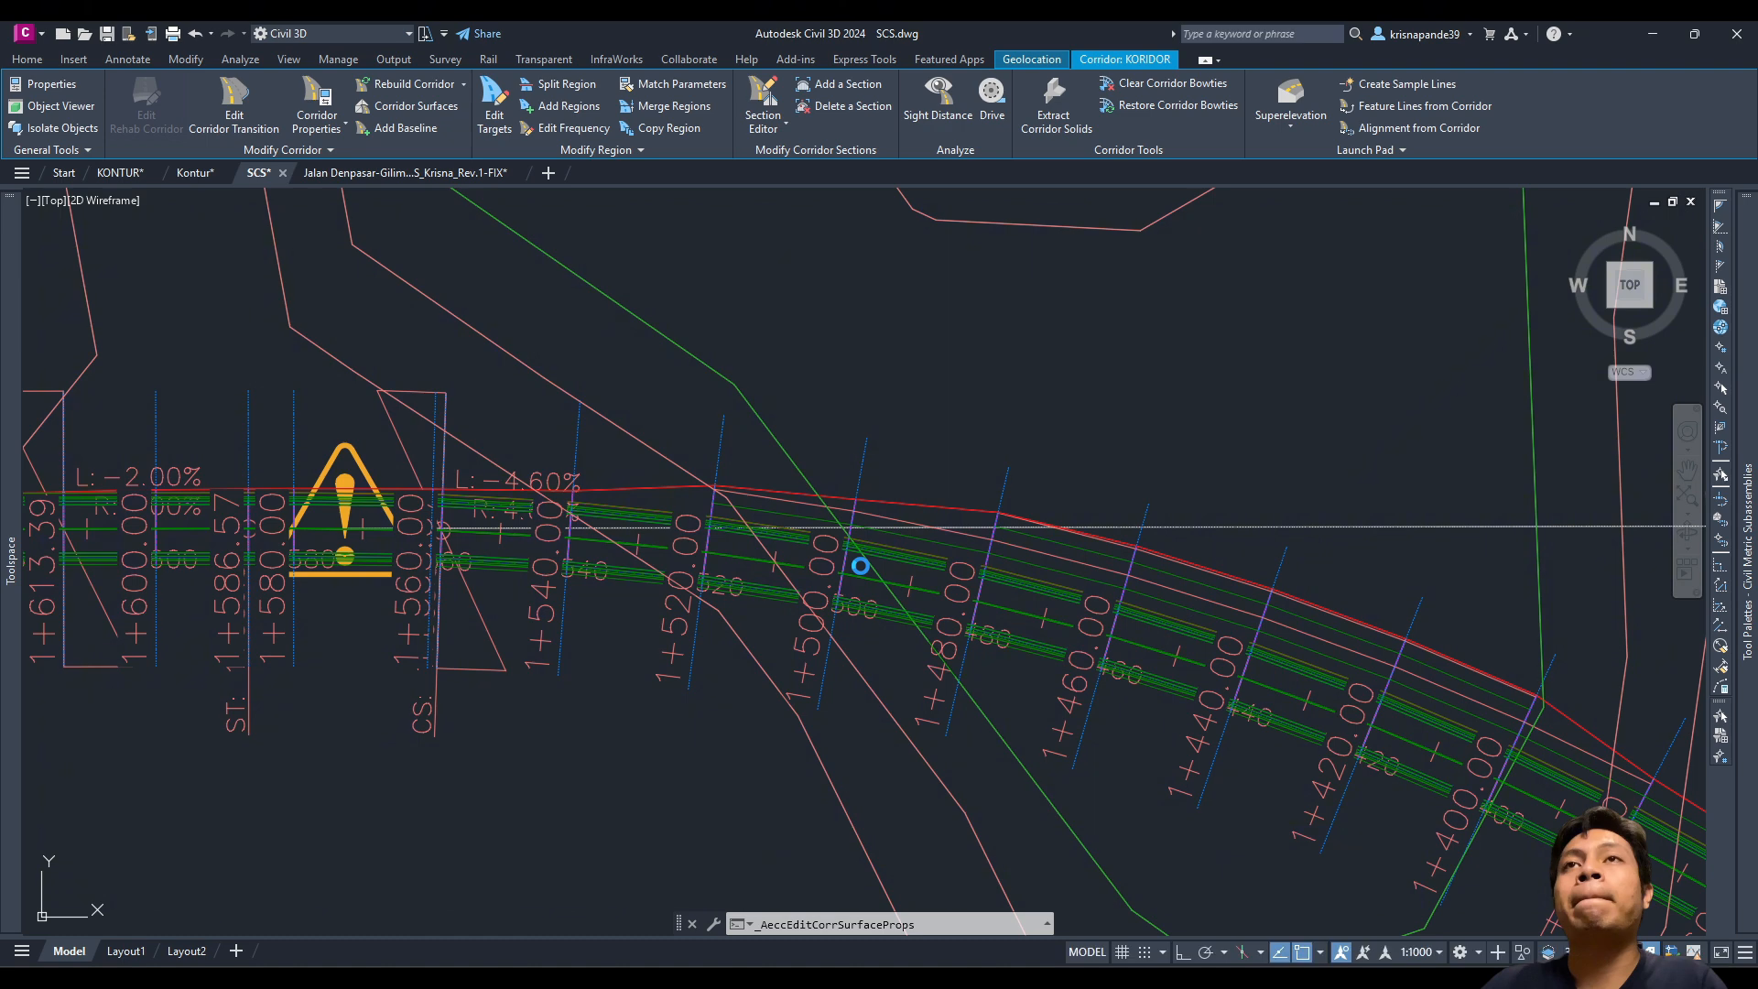
pyautogui.scroll(-10, 830, 586)
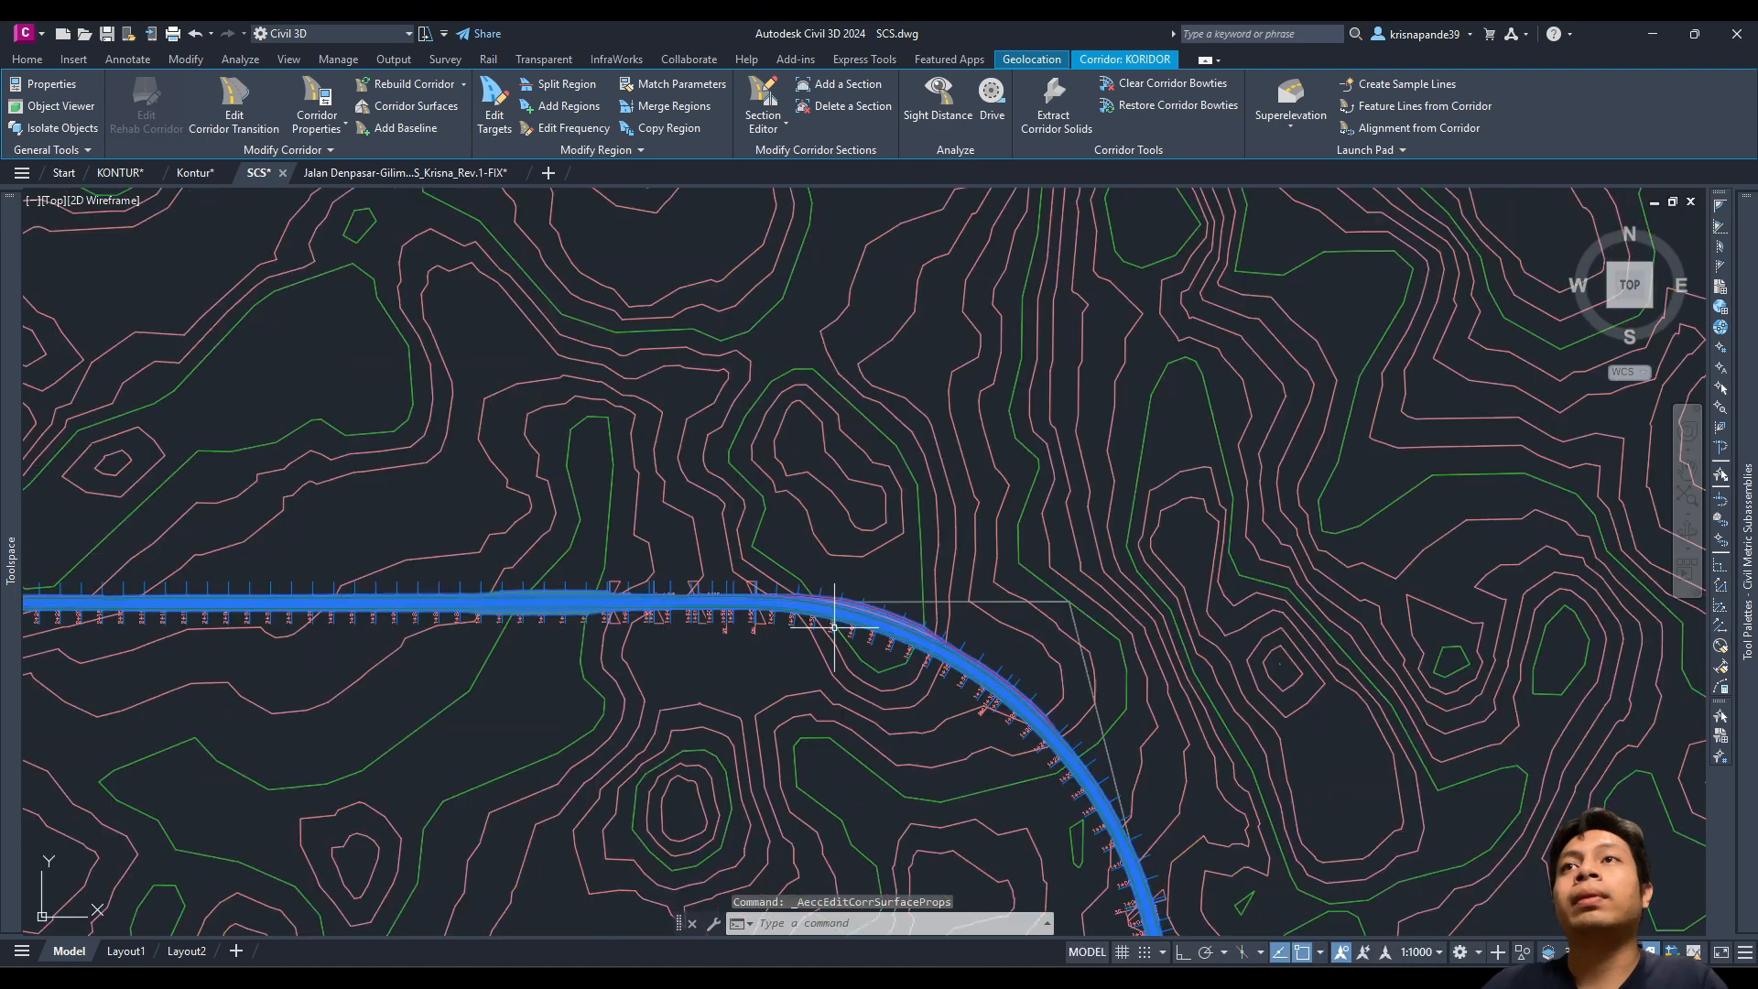
pyautogui.moveTo(851, 706); pyautogui.dragTo(787, 533, button='middle')
pyautogui.press('Escape')
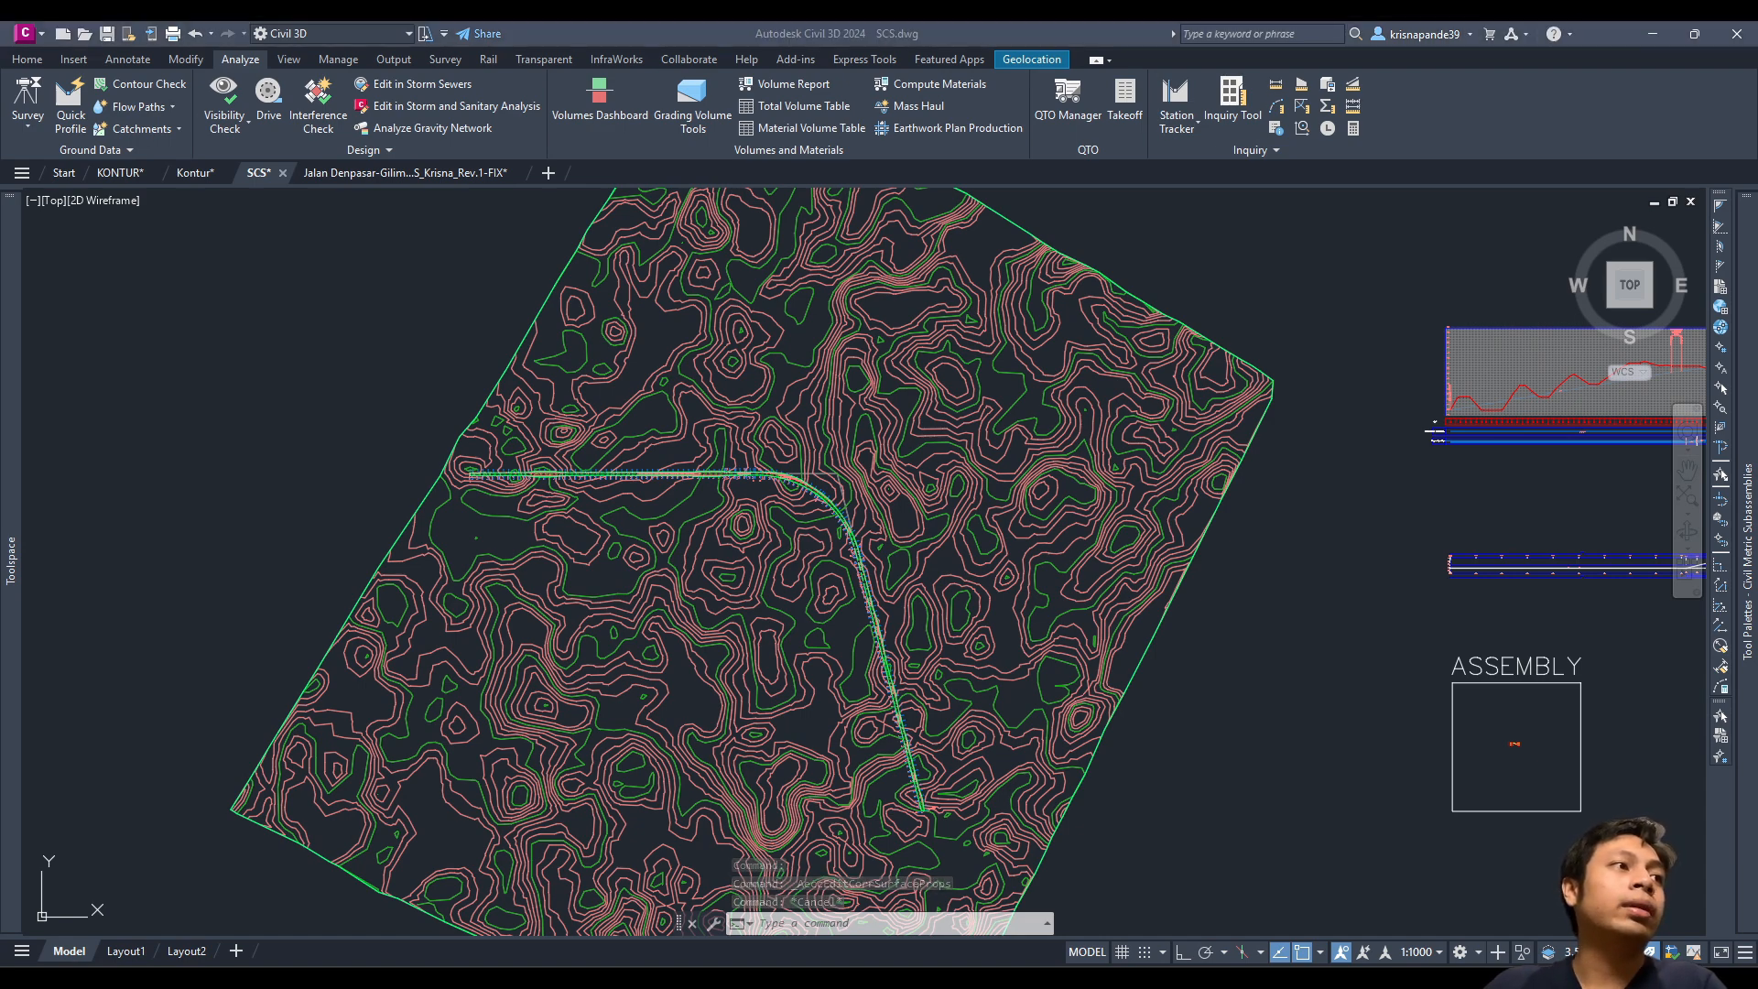
# Step: Add a Hide-type boundary to KONTUR 2 with the S option, picking the KORIDOR - (2) surface
pyautogui.scroll(5, 887, 528)
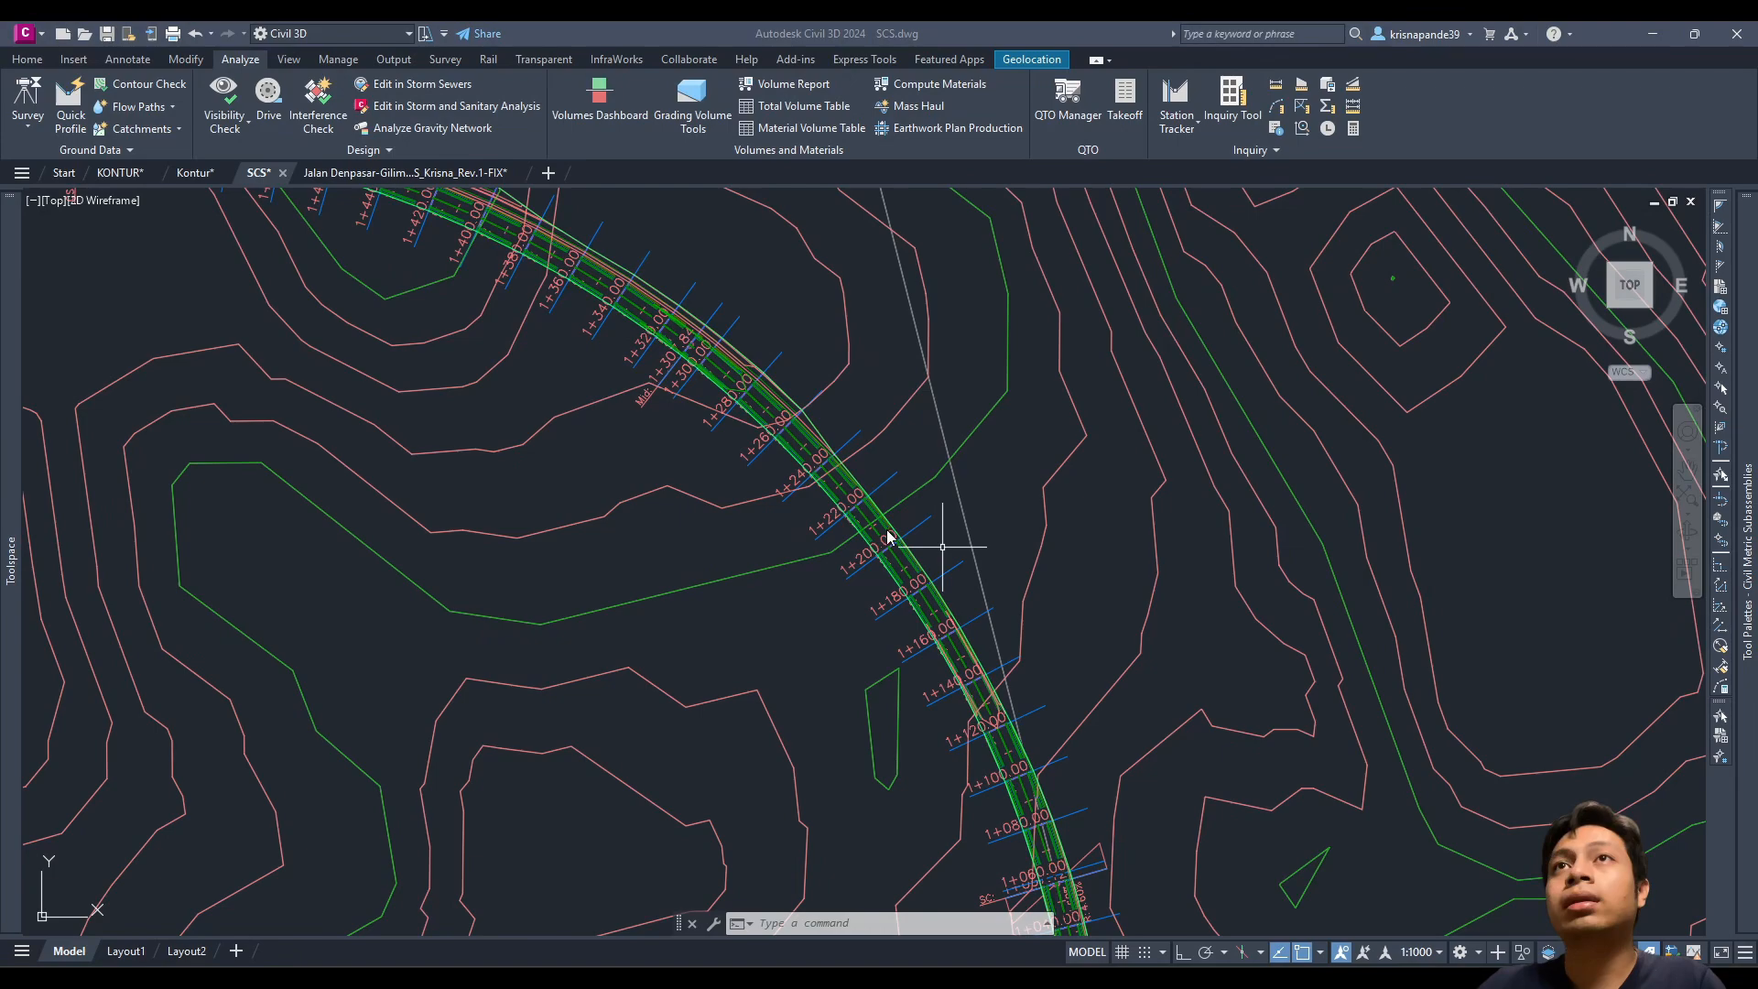
pyautogui.scroll(3, 886, 522)
pyautogui.scroll(-6, 836, 487)
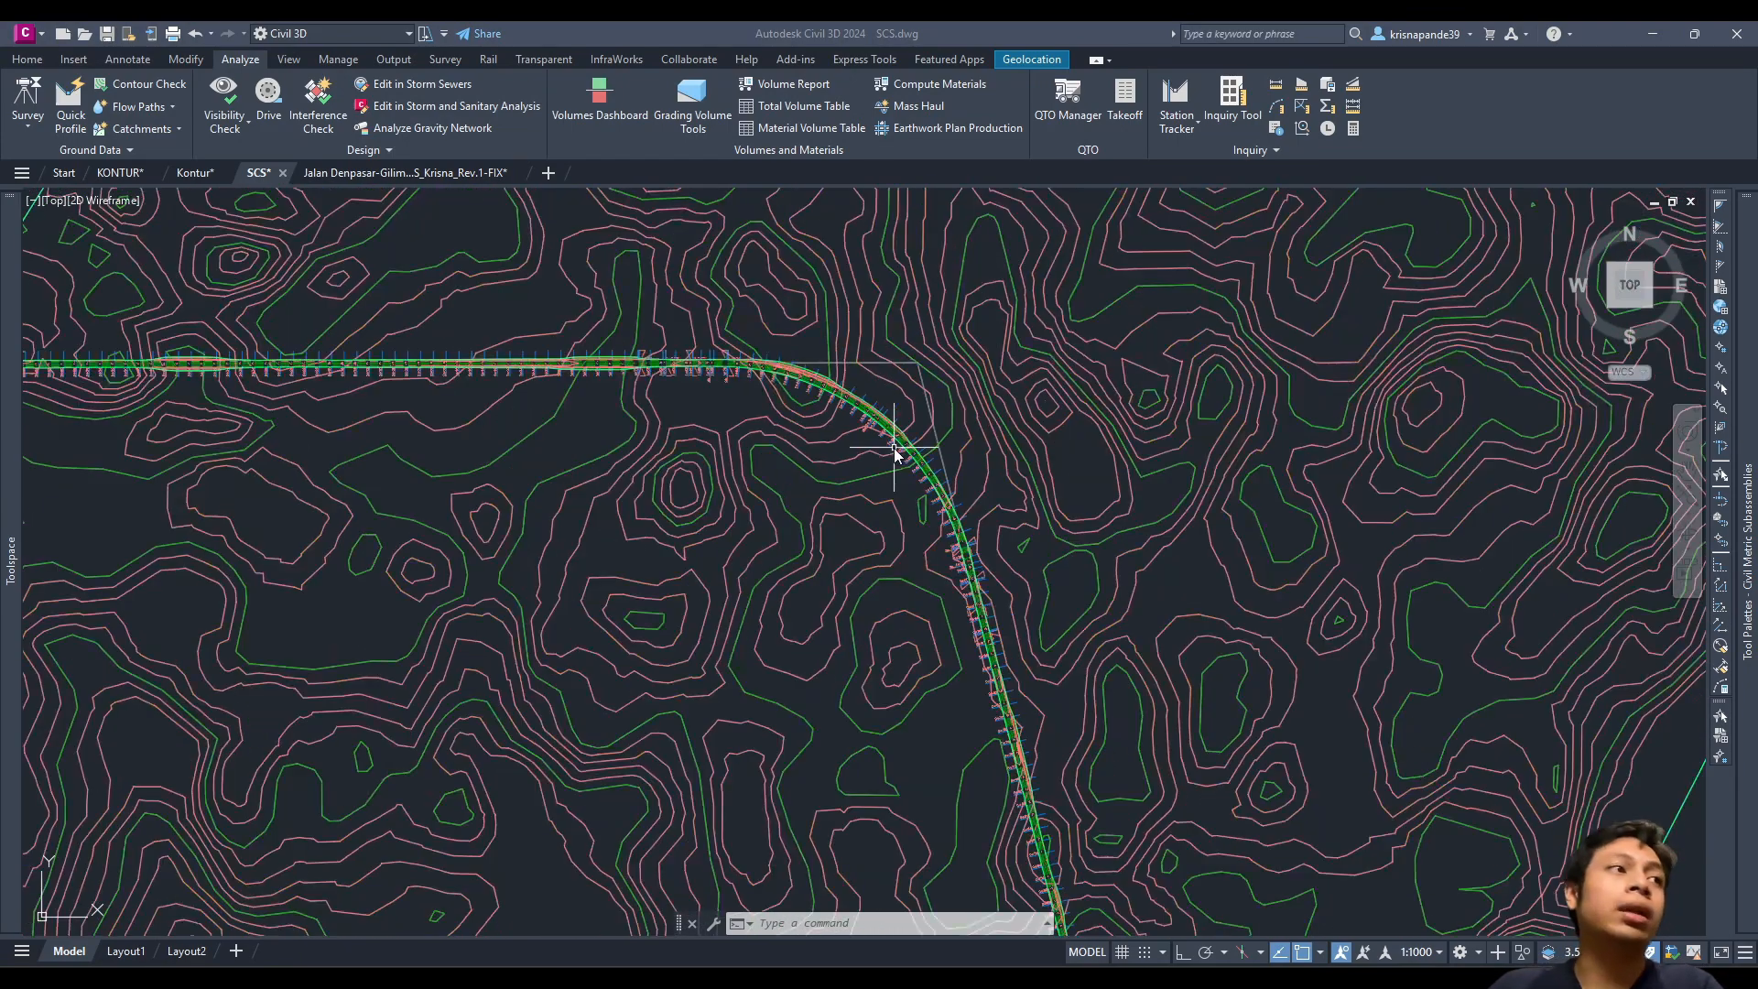
pyautogui.scroll(-3, 1013, 633)
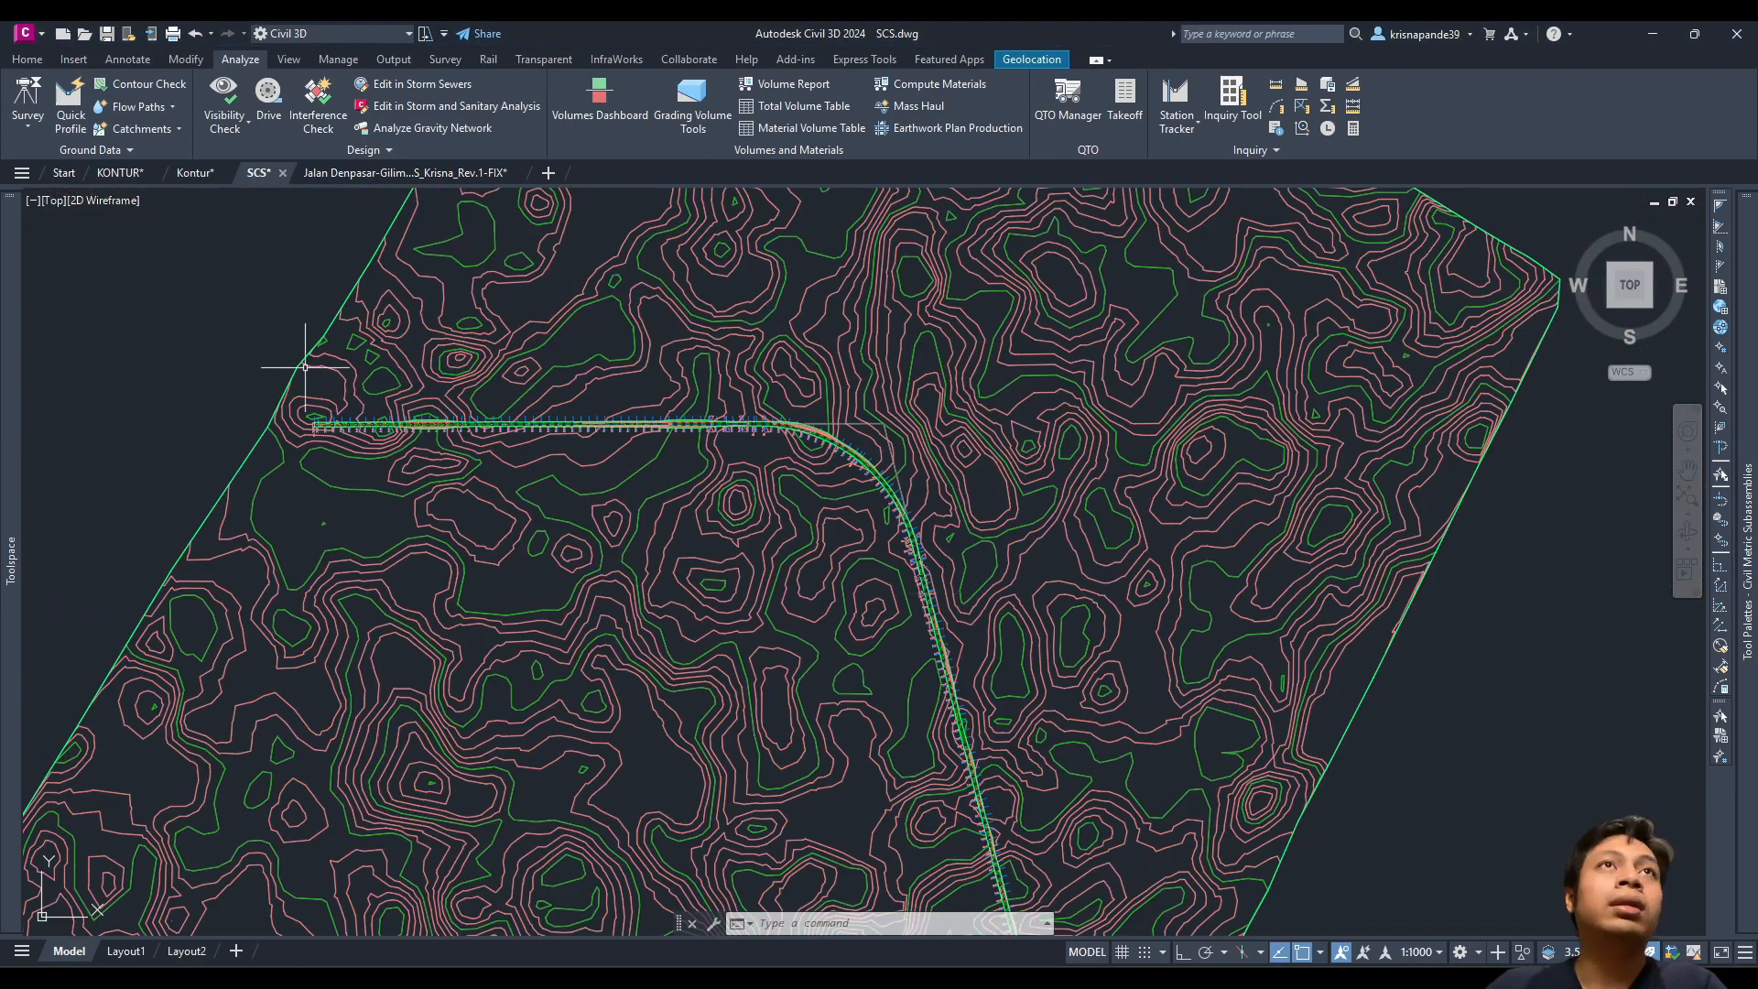
pyautogui.moveTo(17, 406)
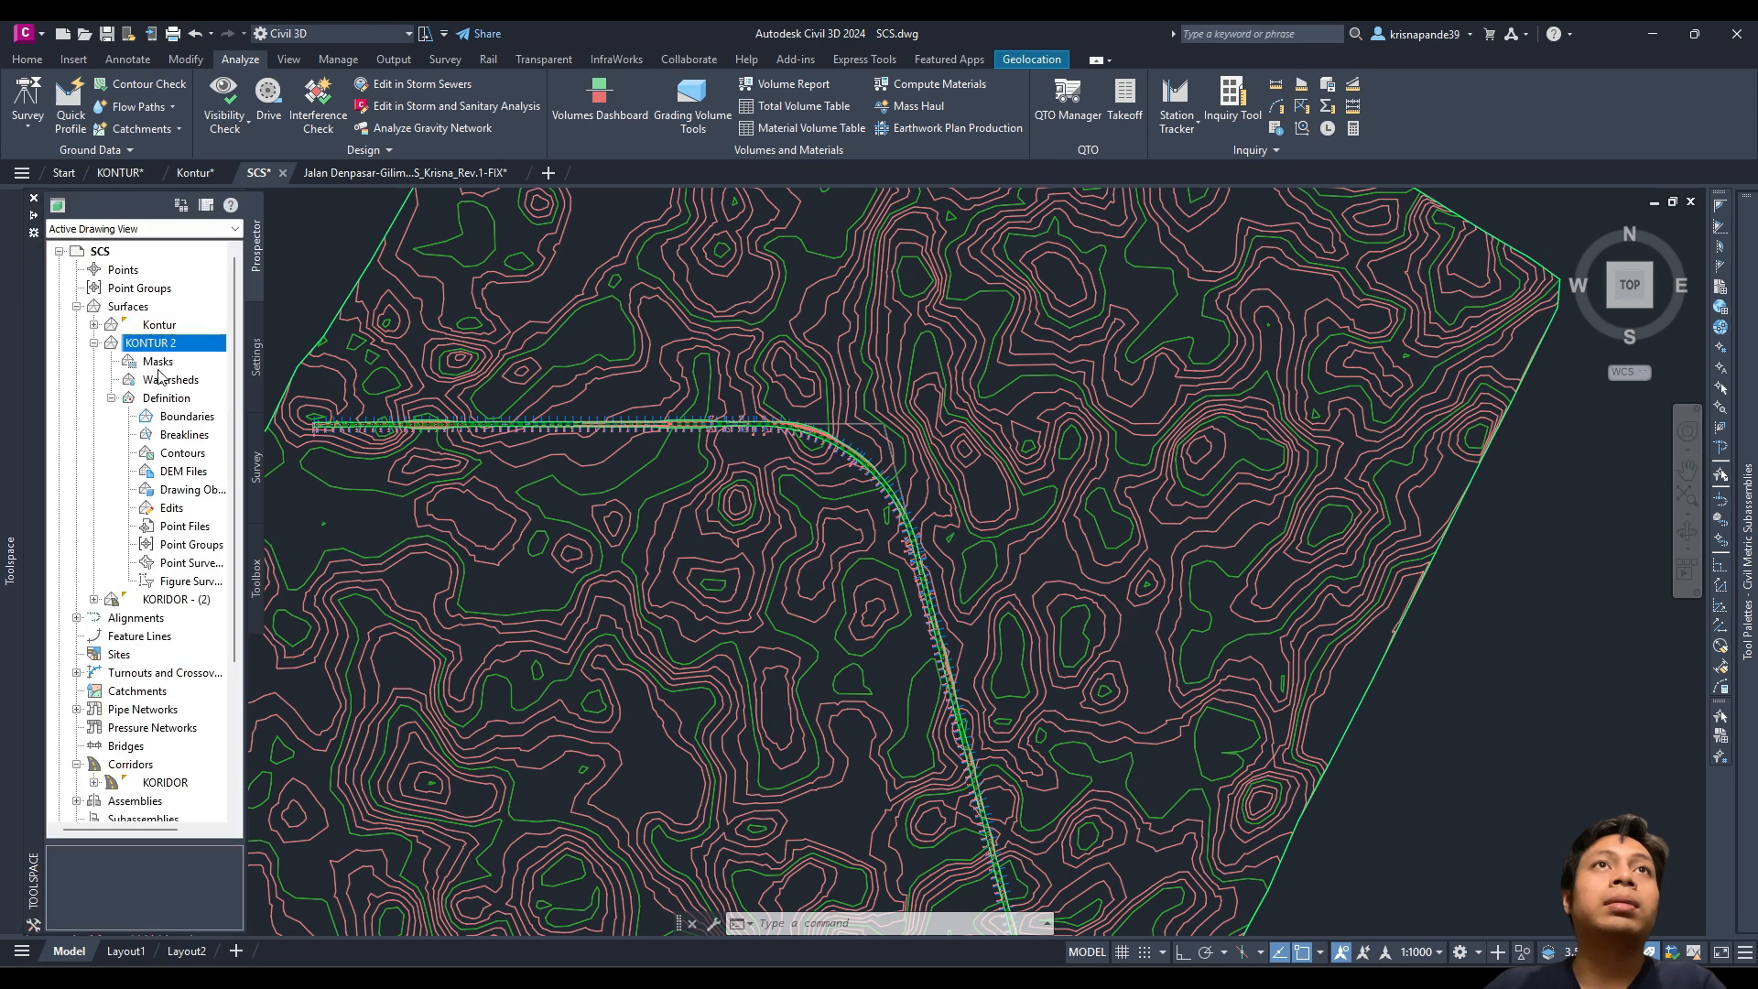
pyautogui.click(169, 416)
pyautogui.rightClick(170, 416)
pyautogui.click(197, 423)
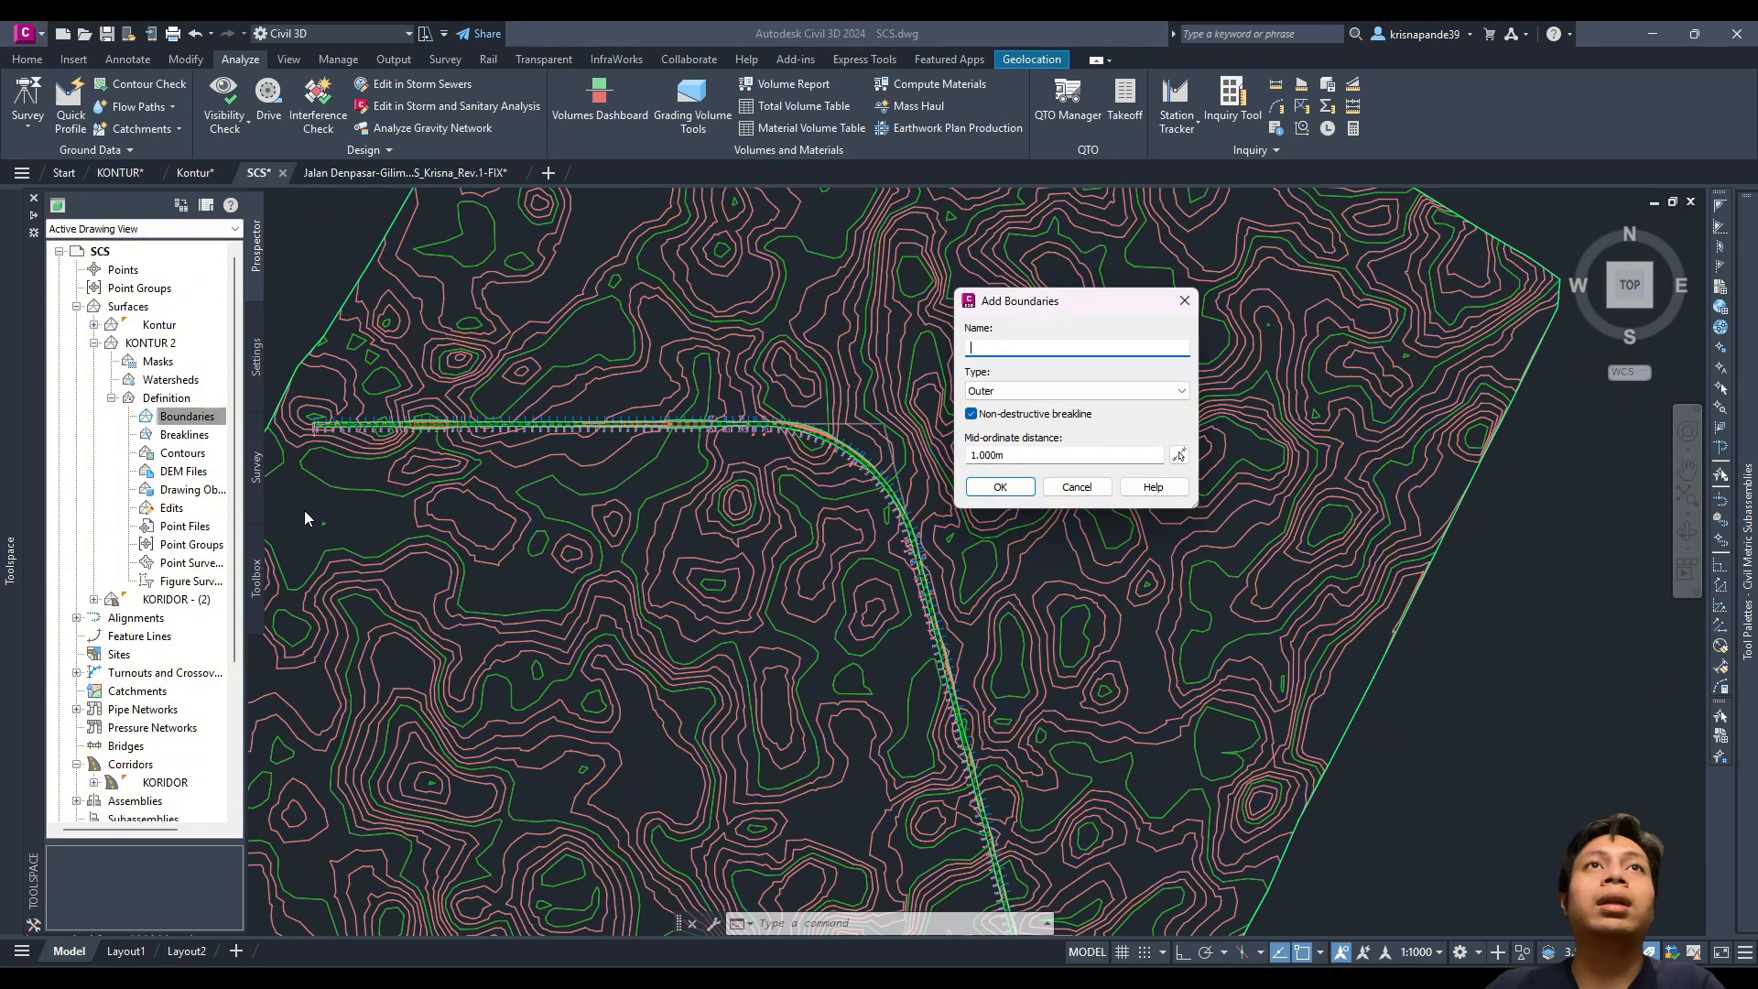
pyautogui.click(998, 391)
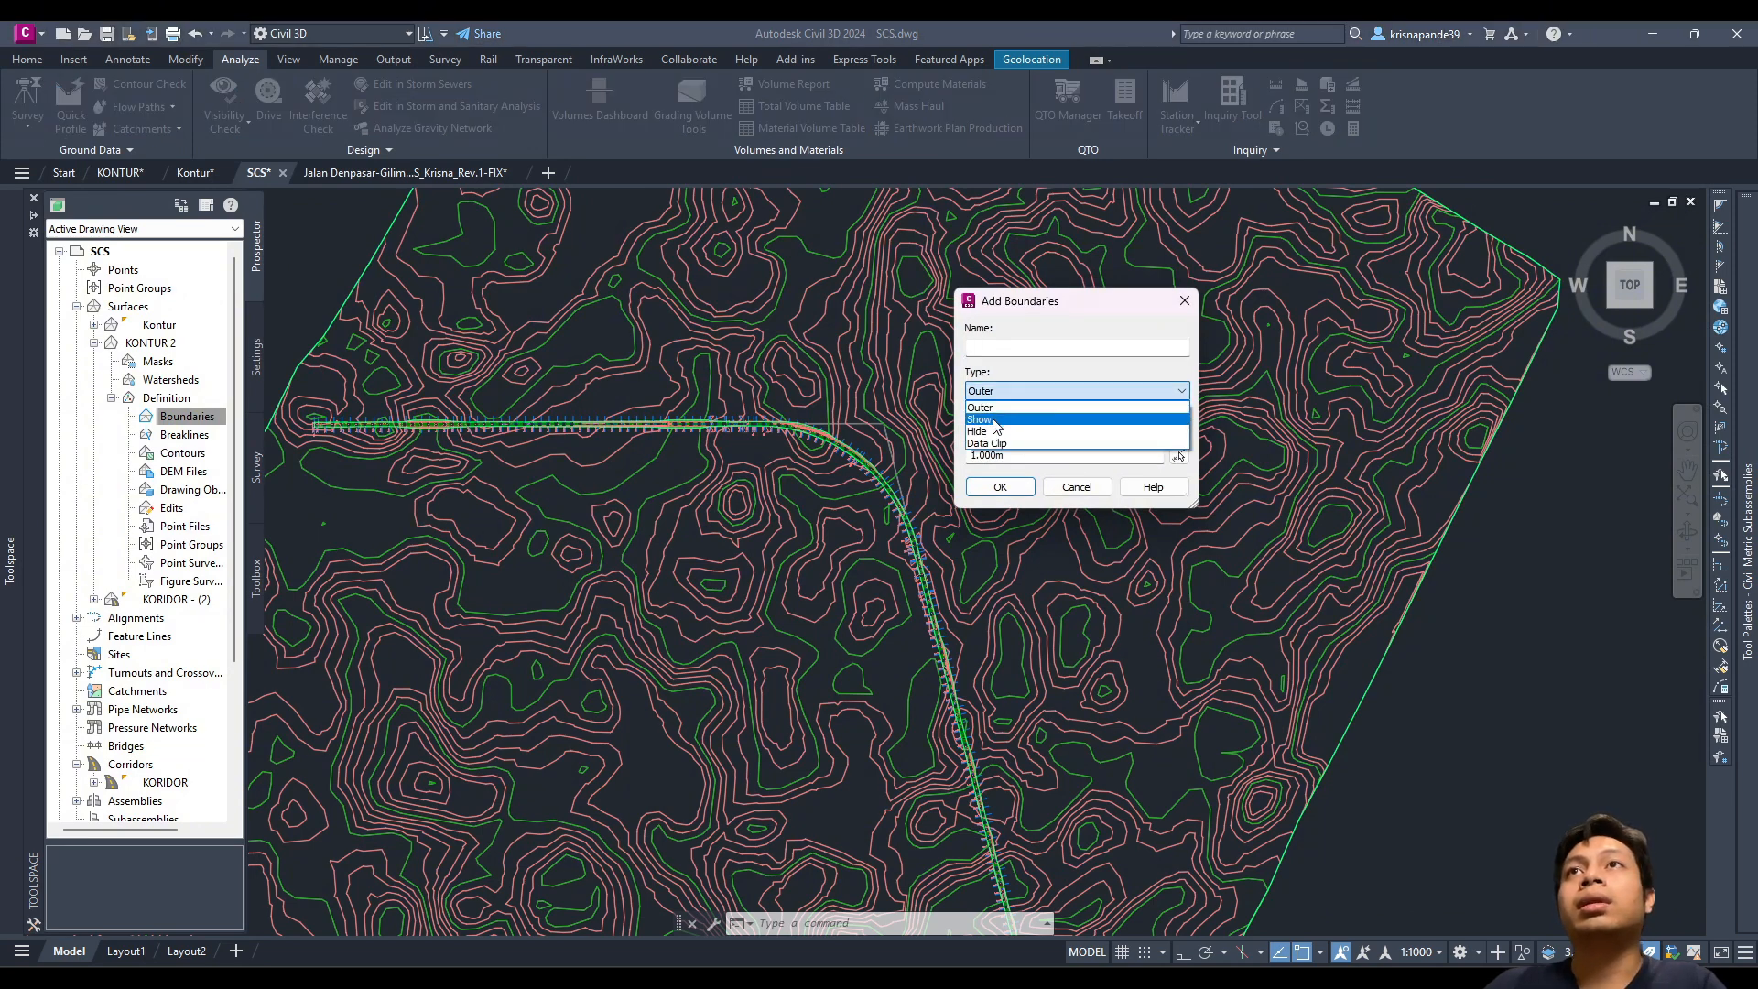
pyautogui.click(992, 431)
pyautogui.click(991, 491)
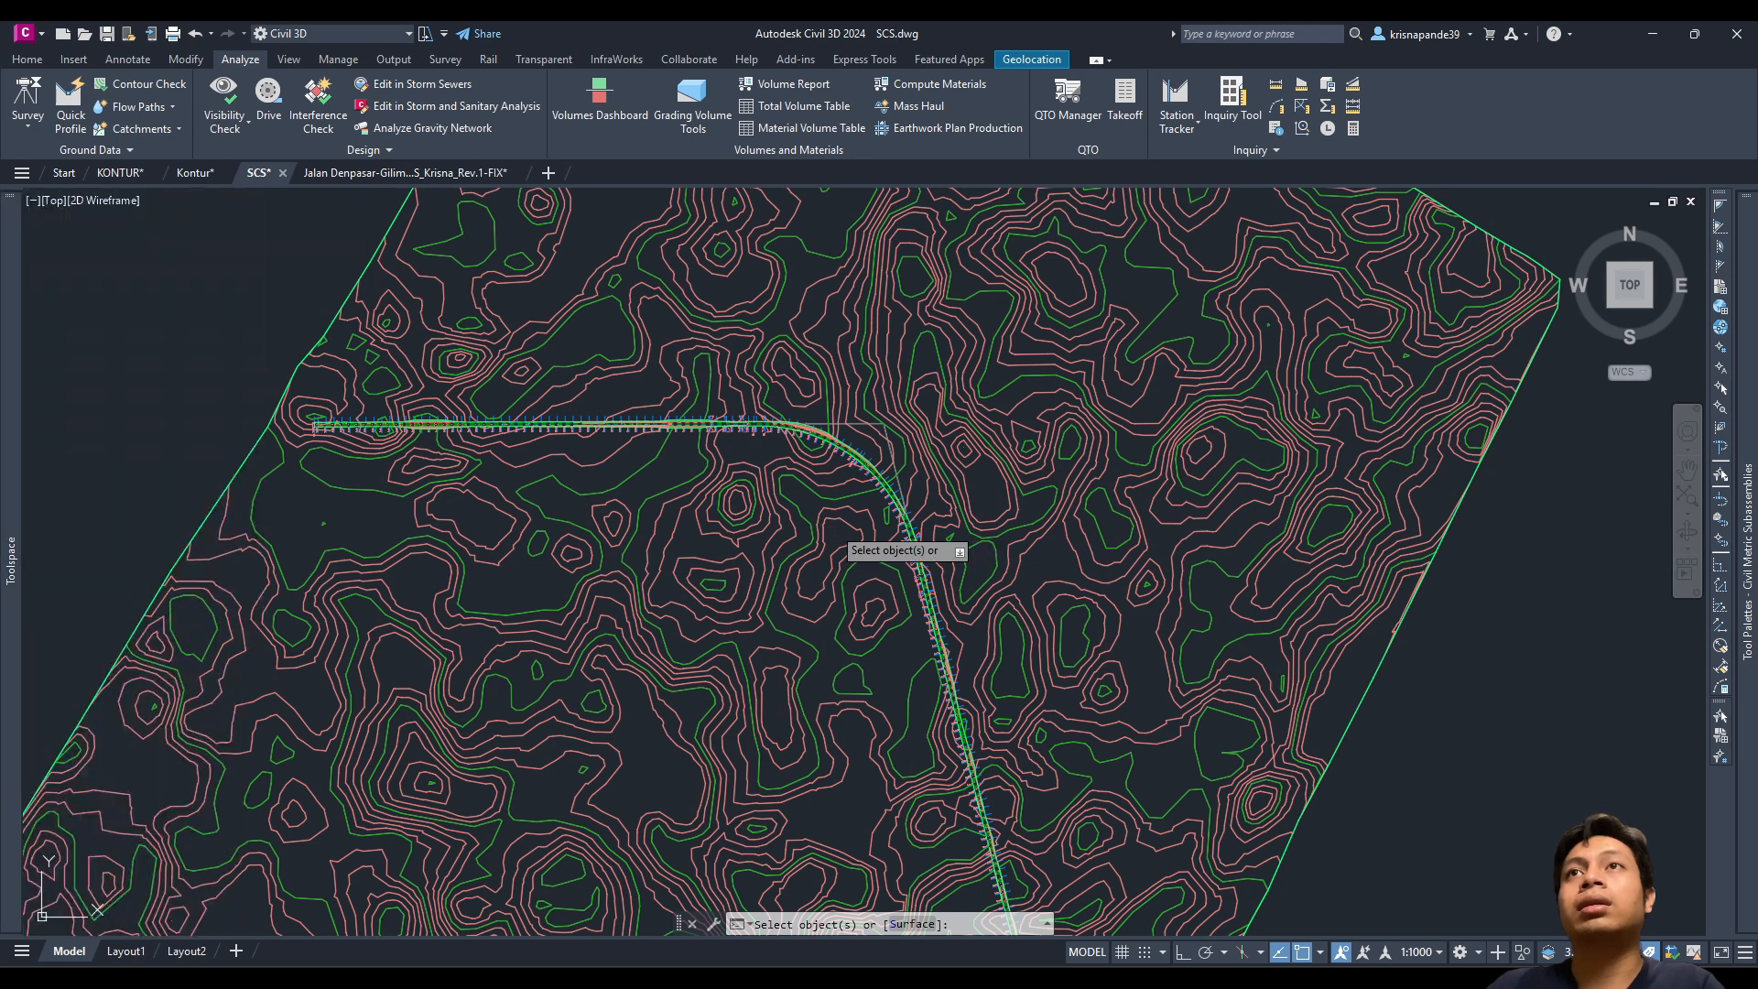
pyautogui.write('s')
pyautogui.press('Return')
pyautogui.press('Return')
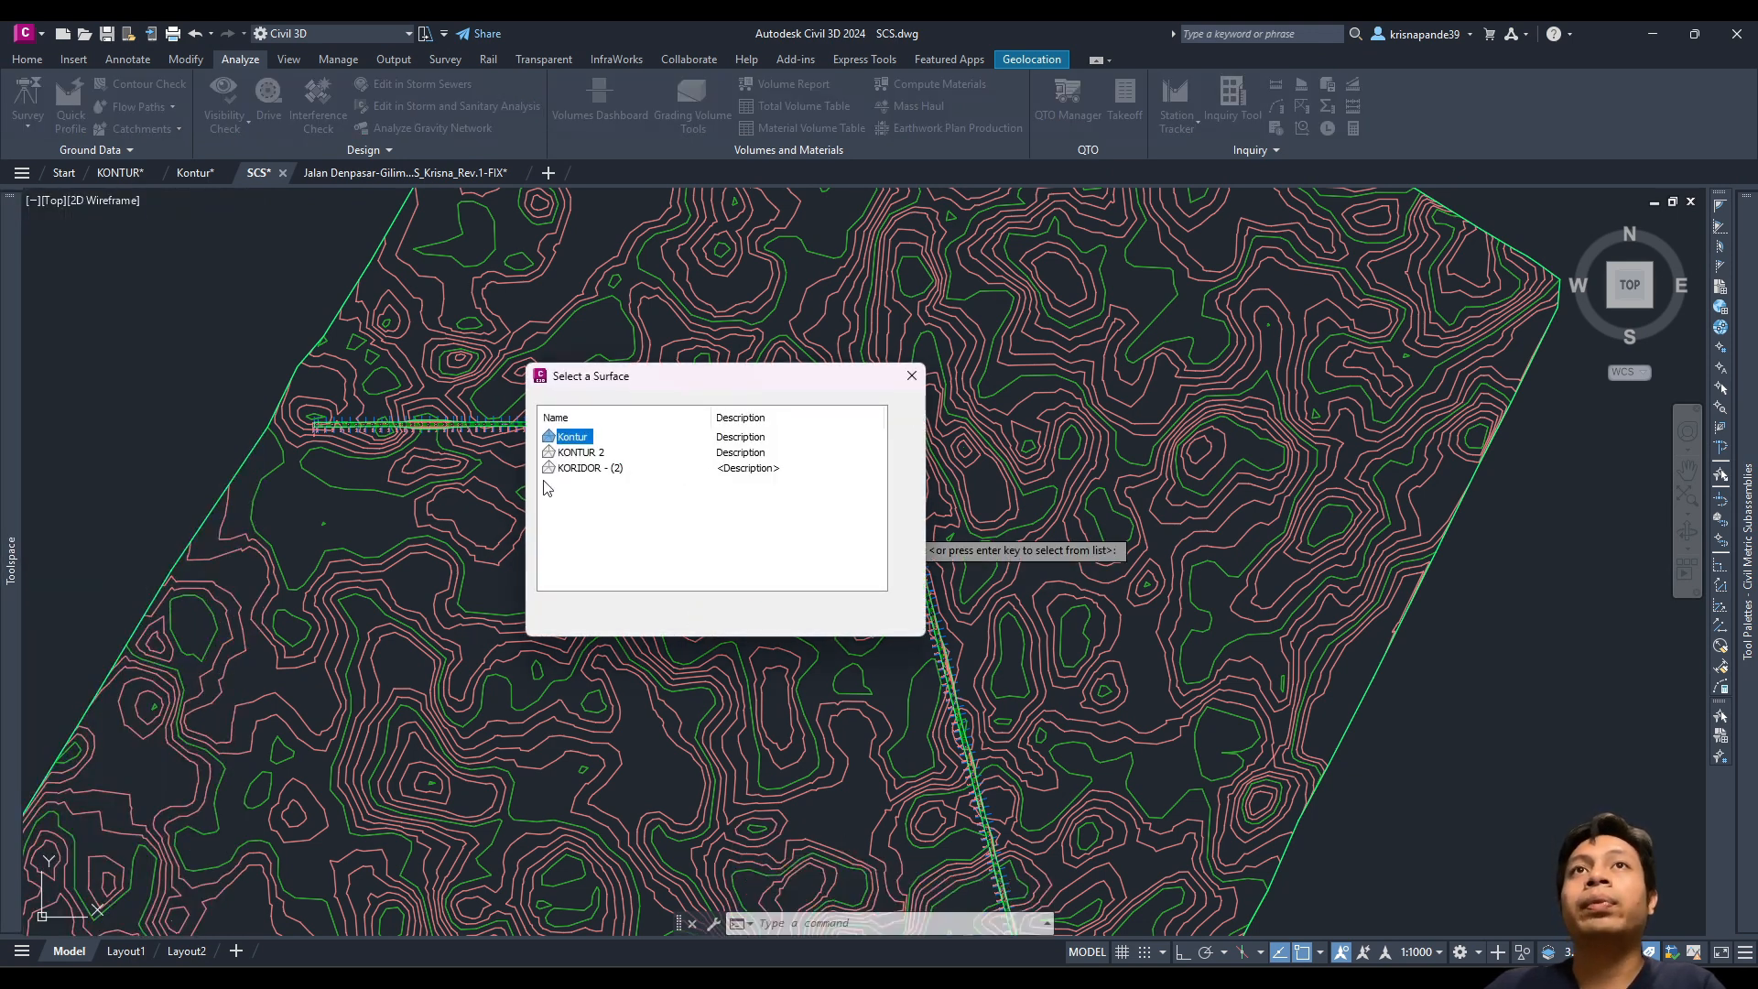
pyautogui.click(591, 468)
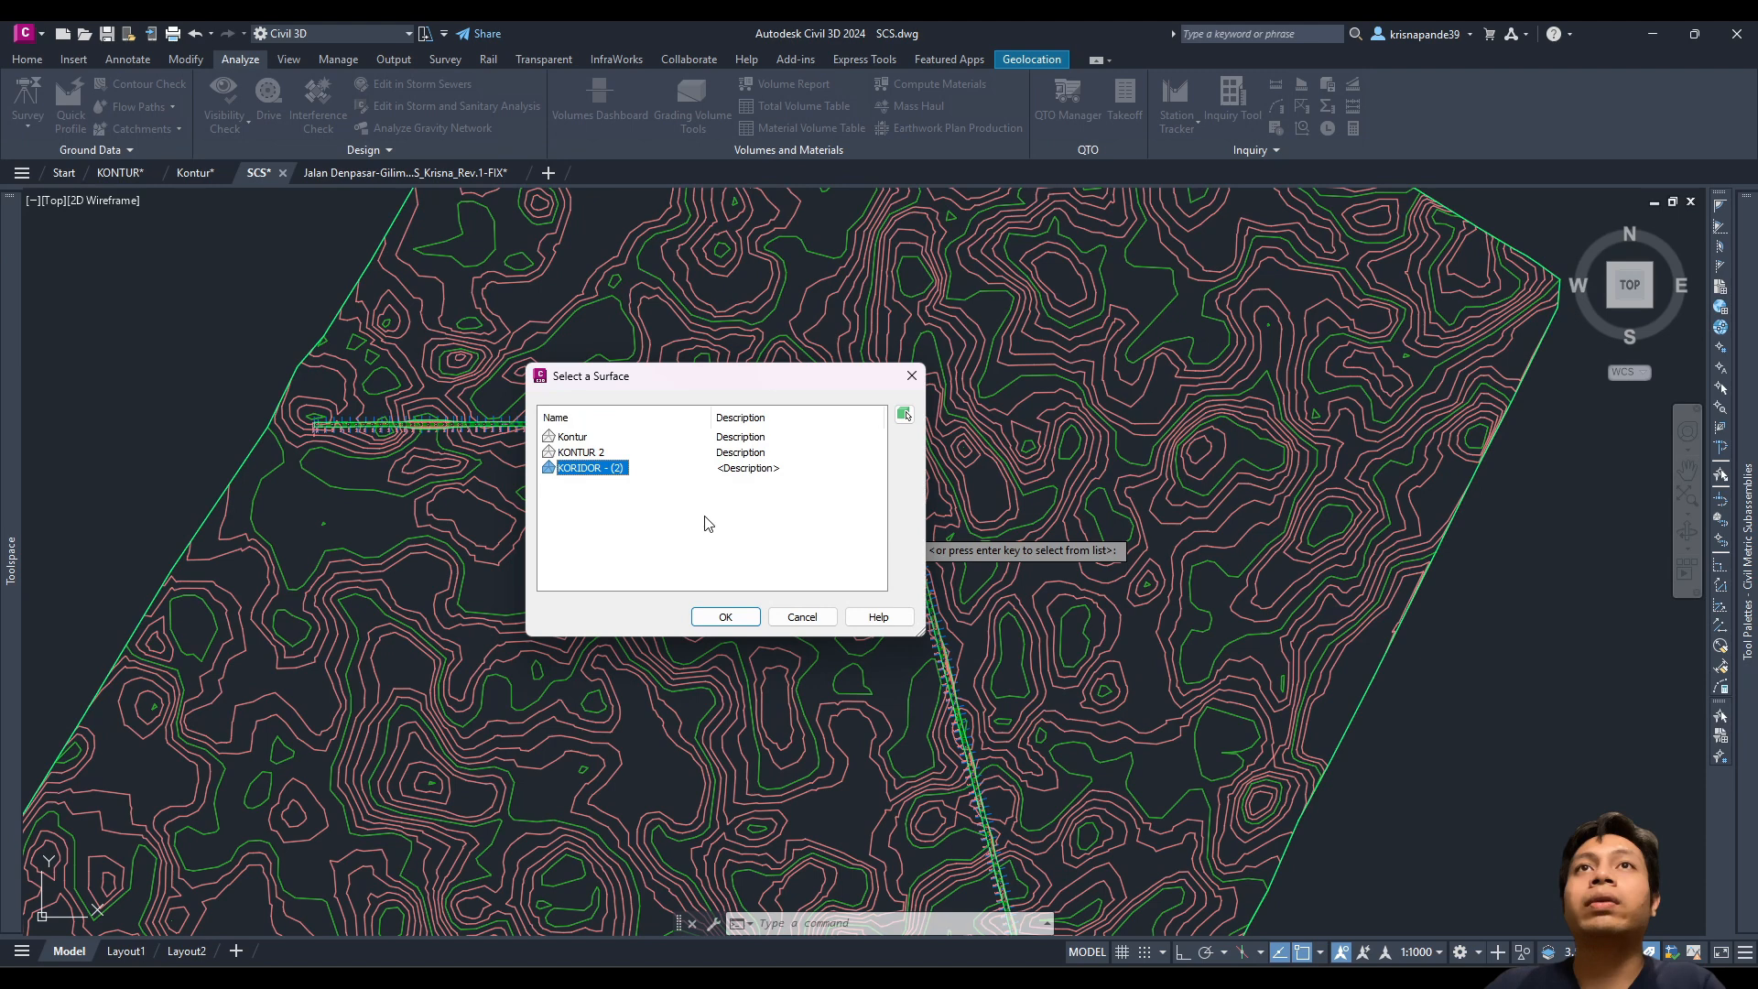
pyautogui.click(720, 616)
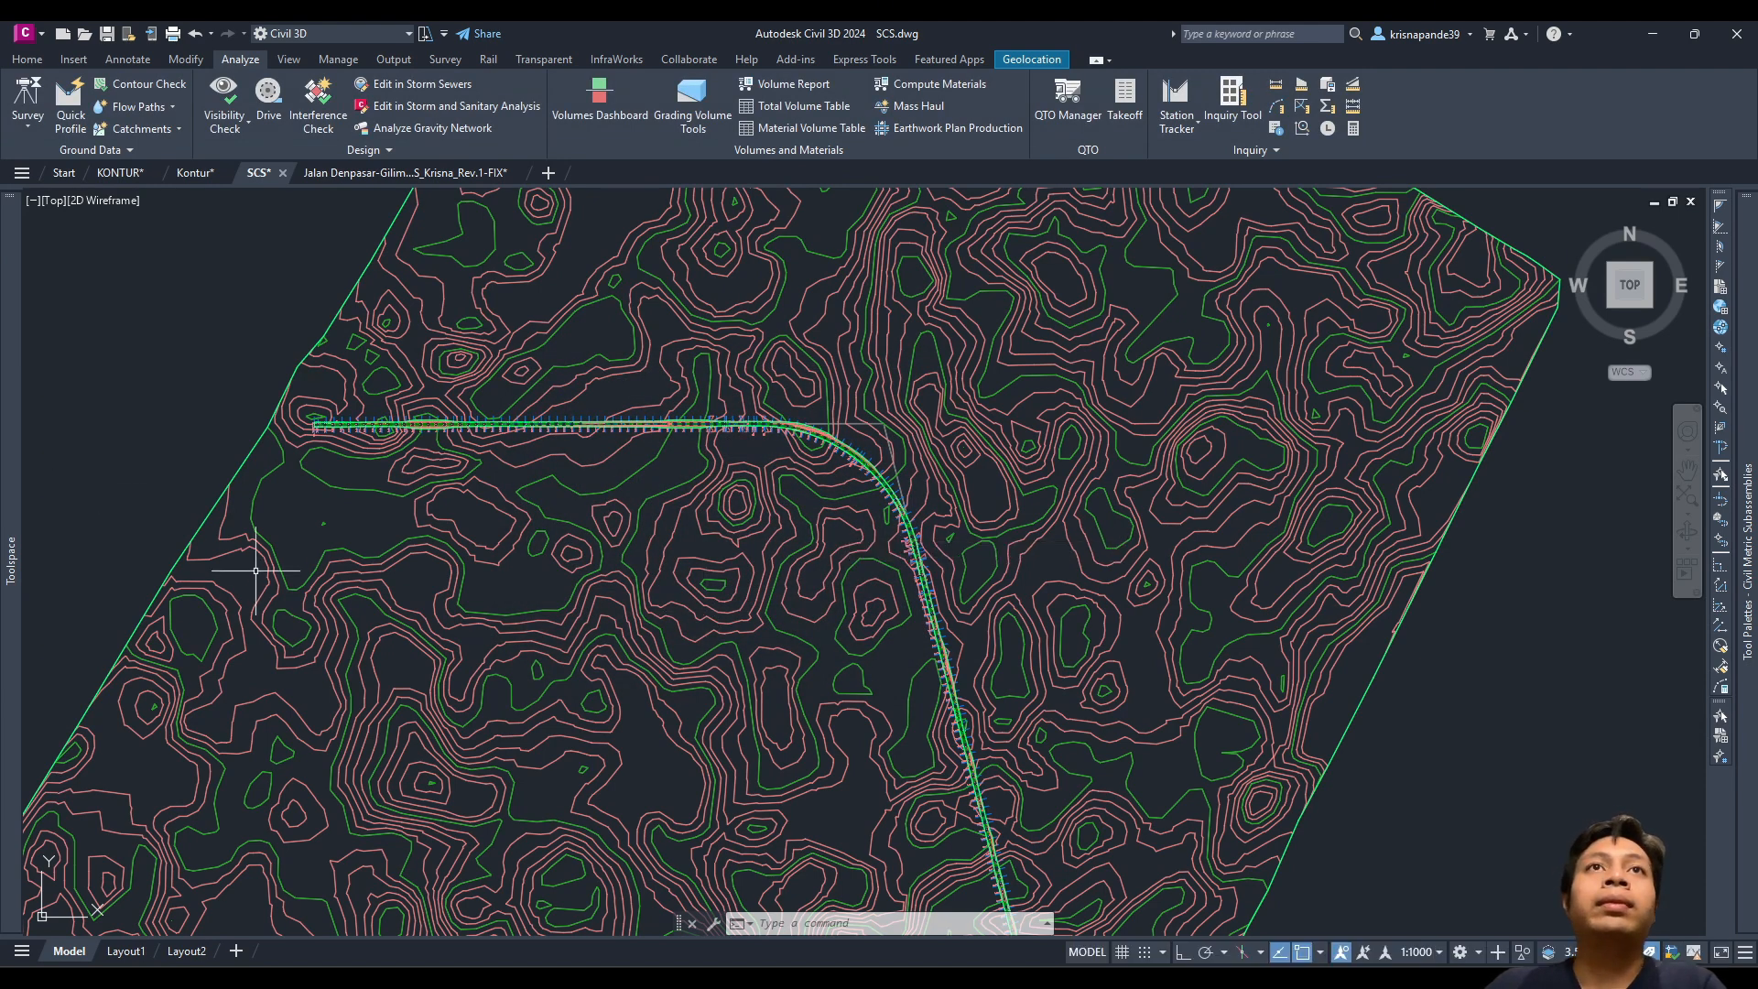
# Step: Change the Kontur surface's style to _No Display in its Surface Properties
pyautogui.moveTo(17, 449)
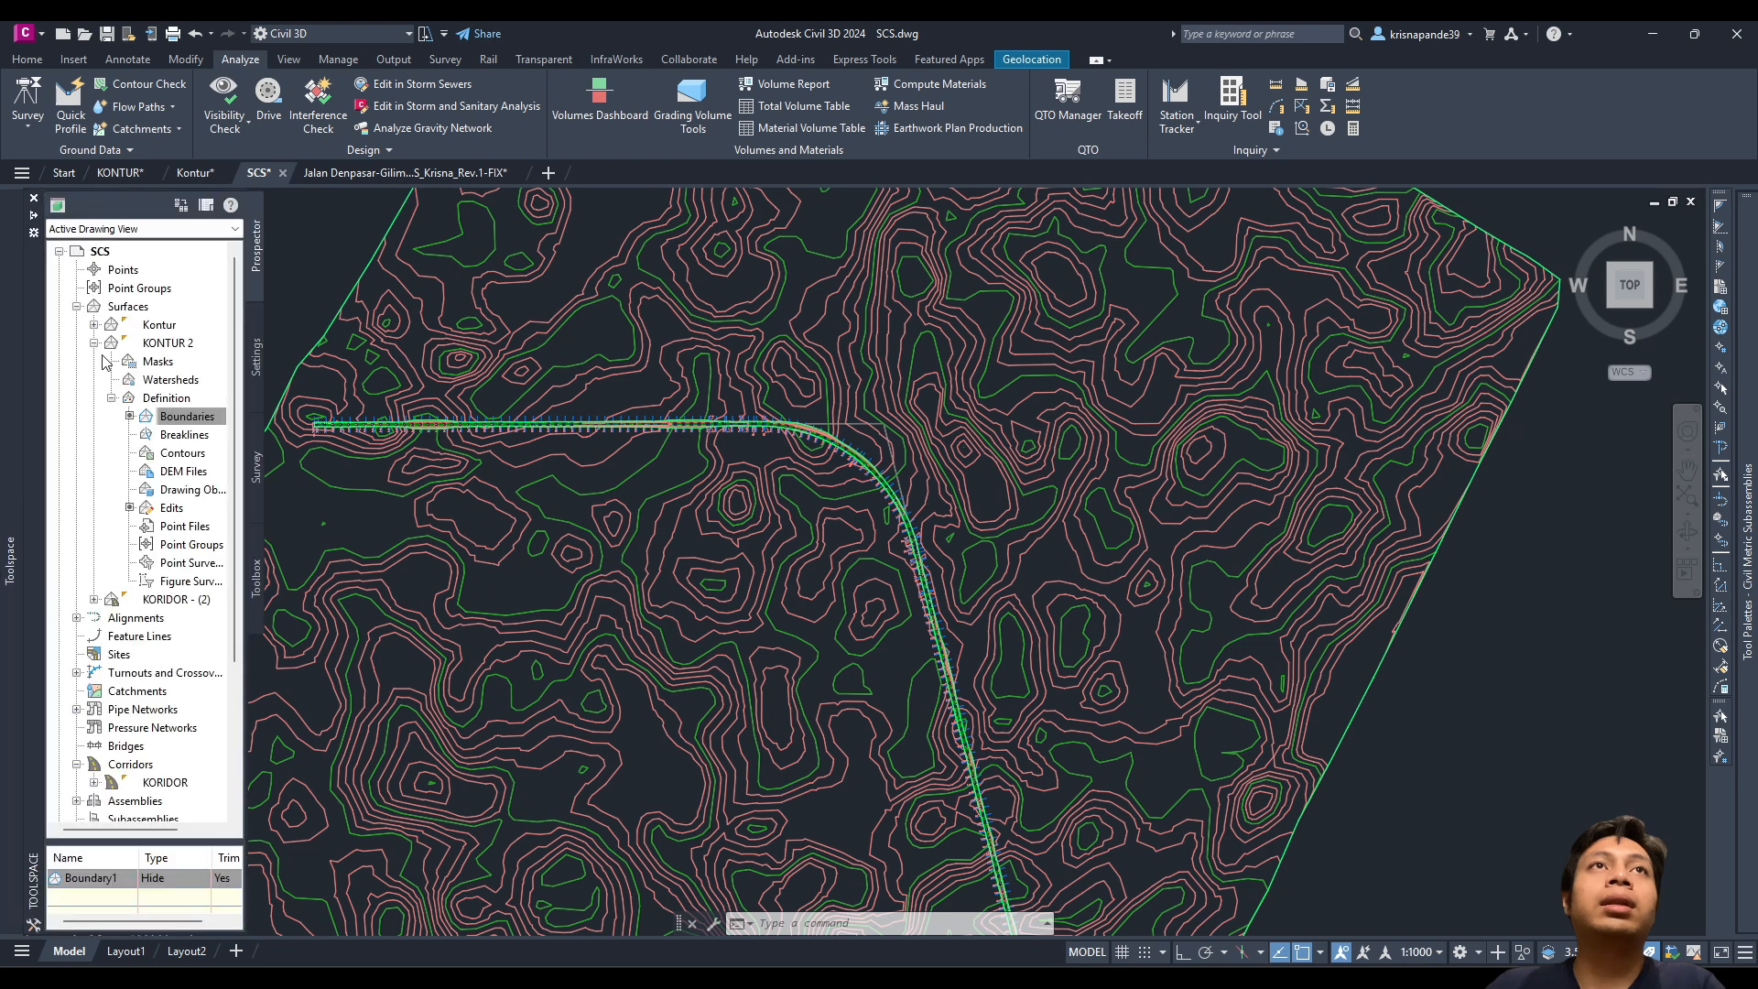
pyautogui.click(156, 325)
pyautogui.rightClick(179, 326)
pyautogui.click(192, 337)
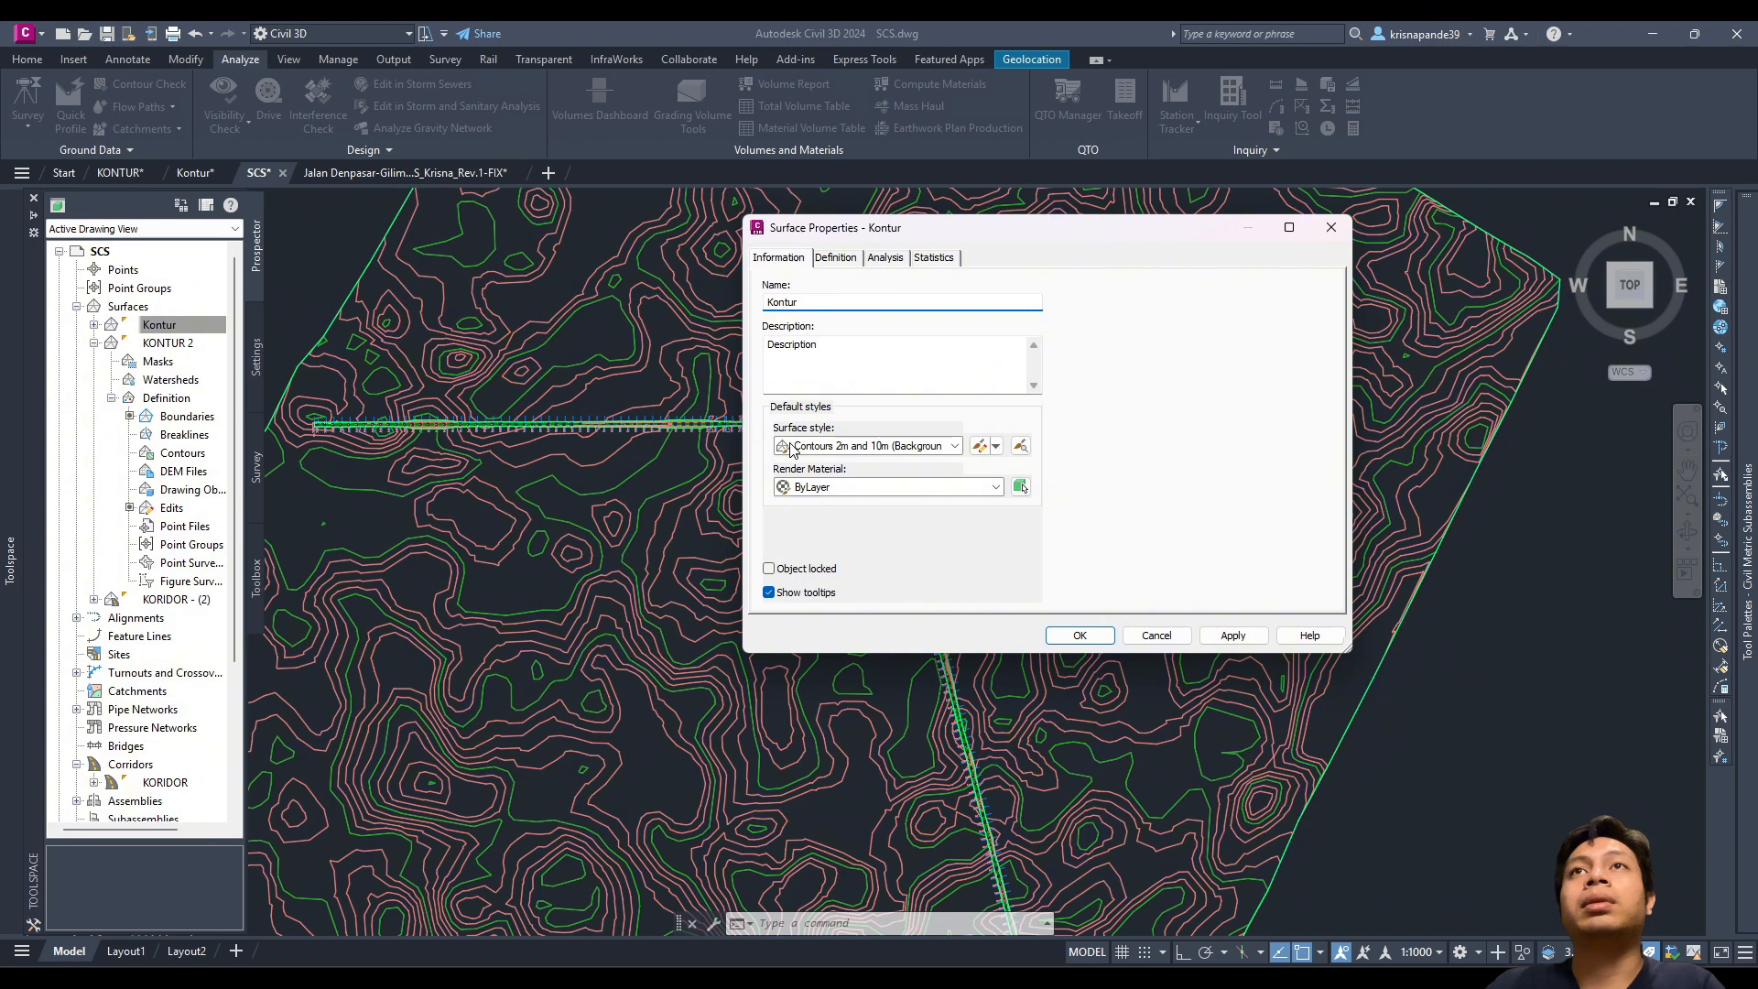
pyautogui.doubleClick(818, 446)
pyautogui.click(817, 447)
pyautogui.click(838, 463)
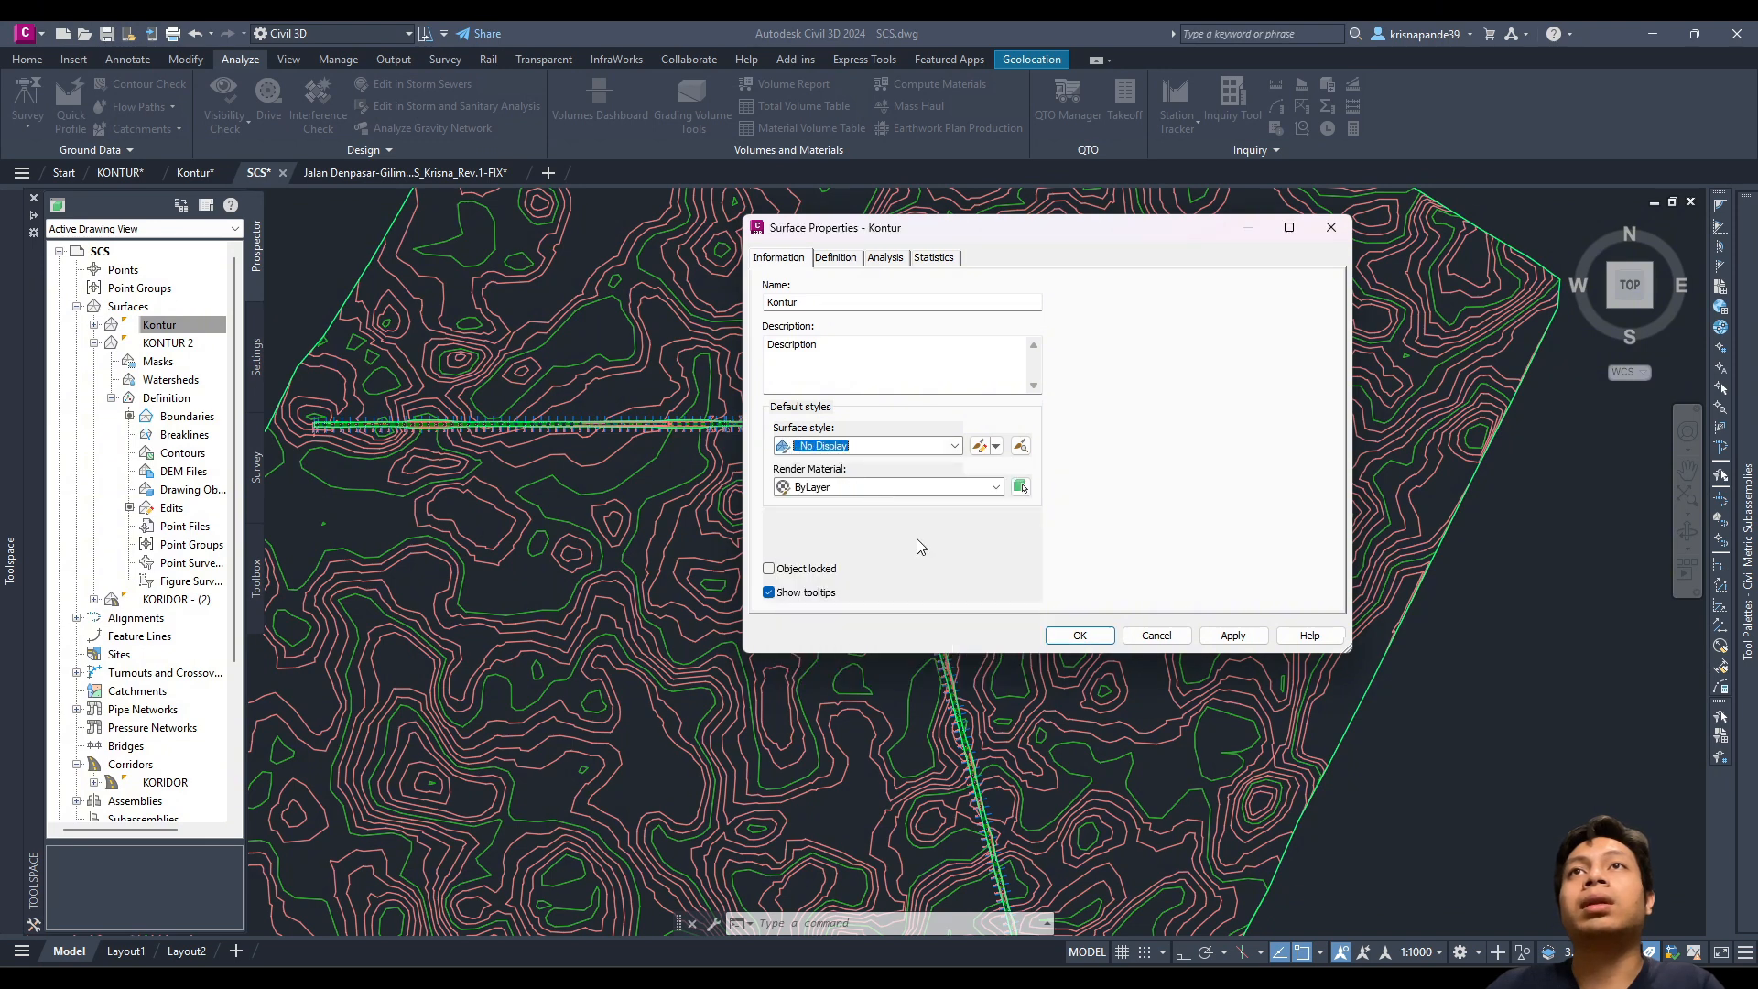
pyautogui.click(1080, 635)
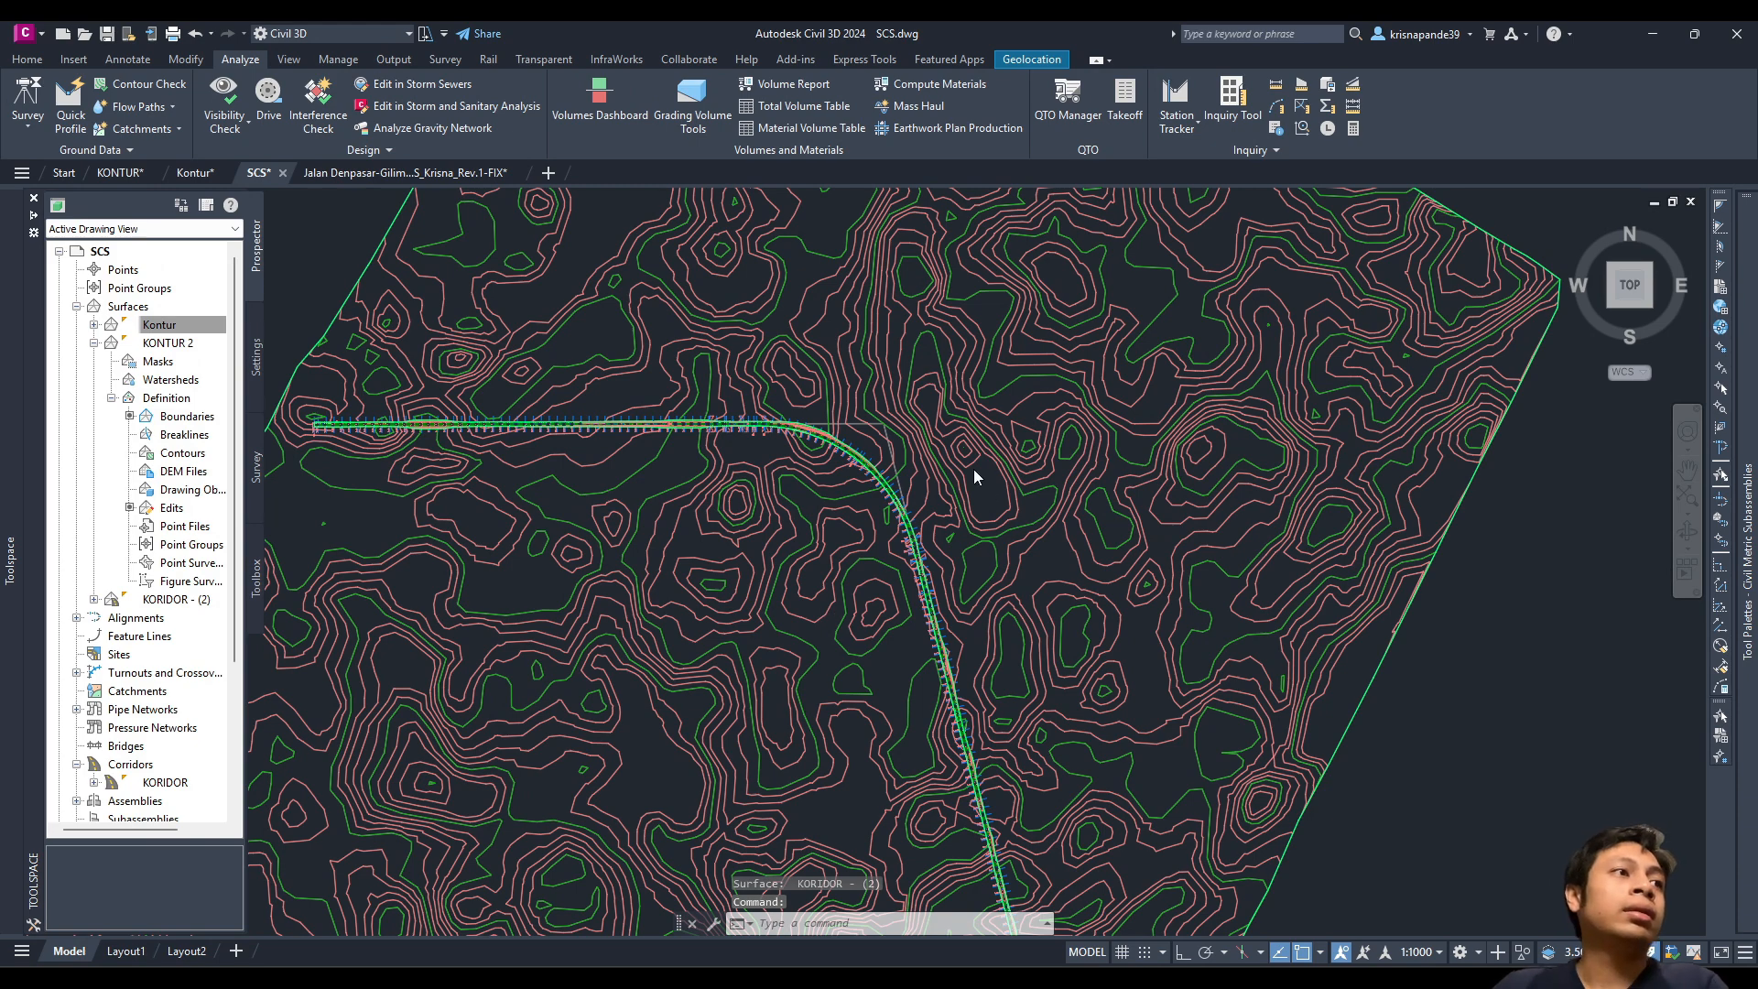
pyautogui.scroll(-4, 1006, 510)
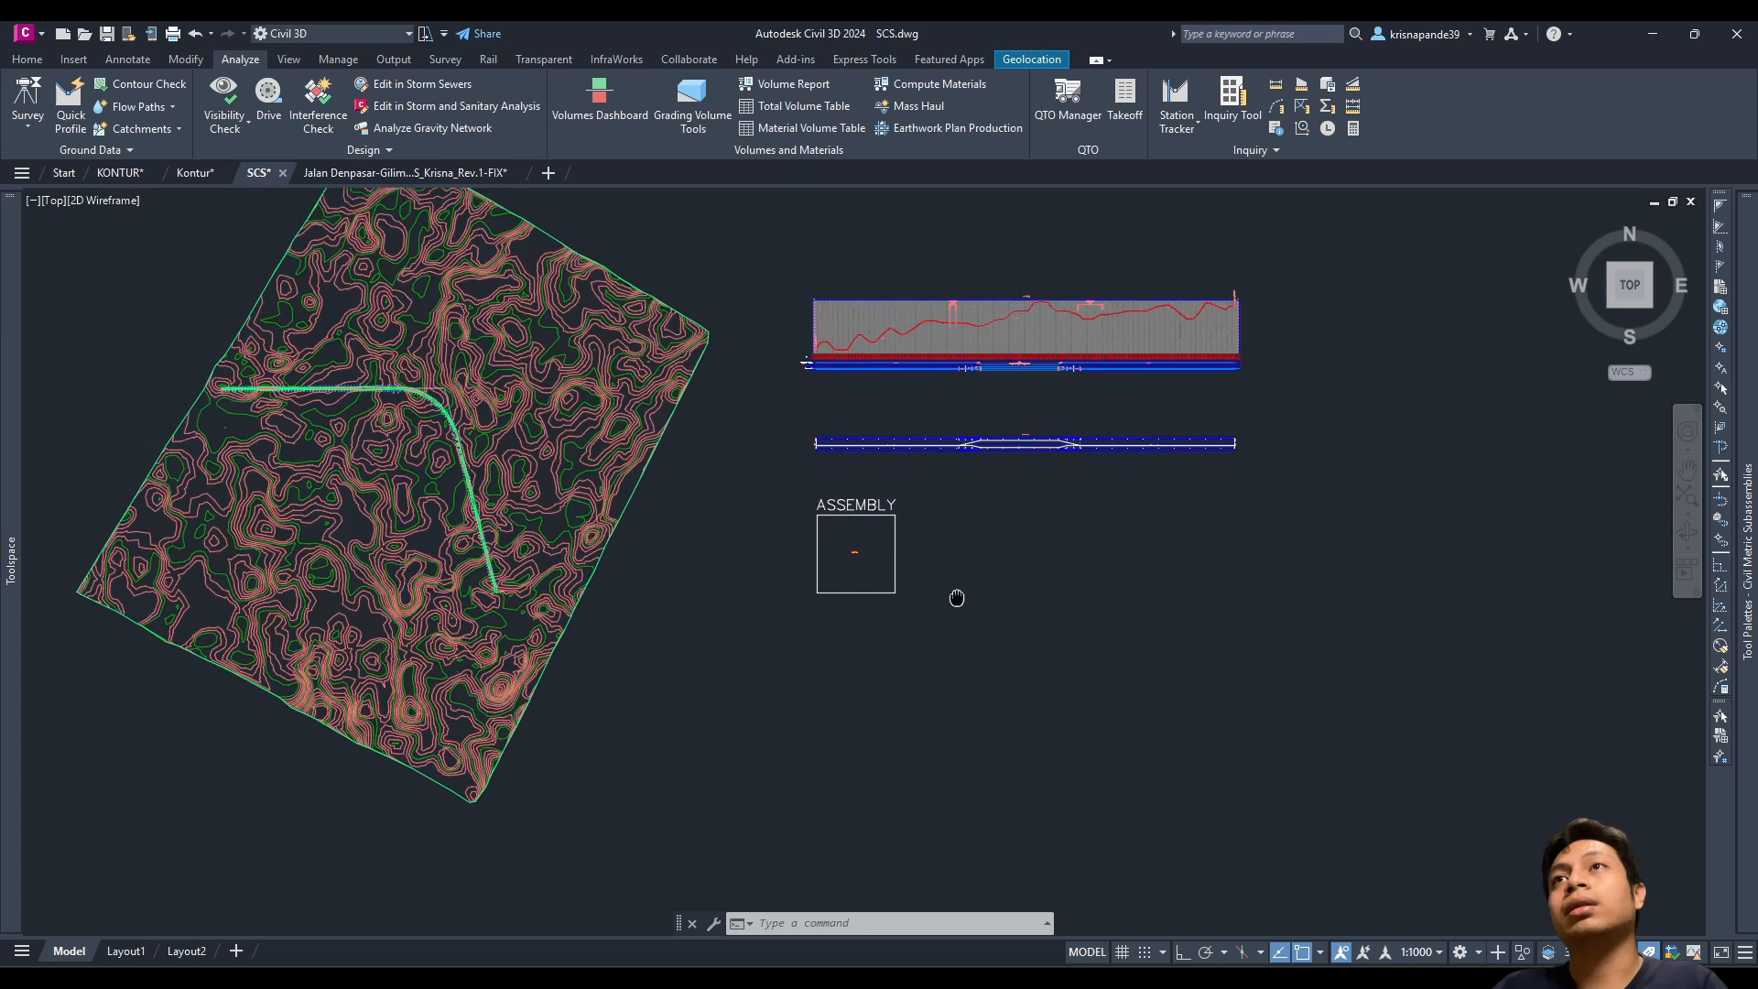
pyautogui.scroll(2, 900, 497)
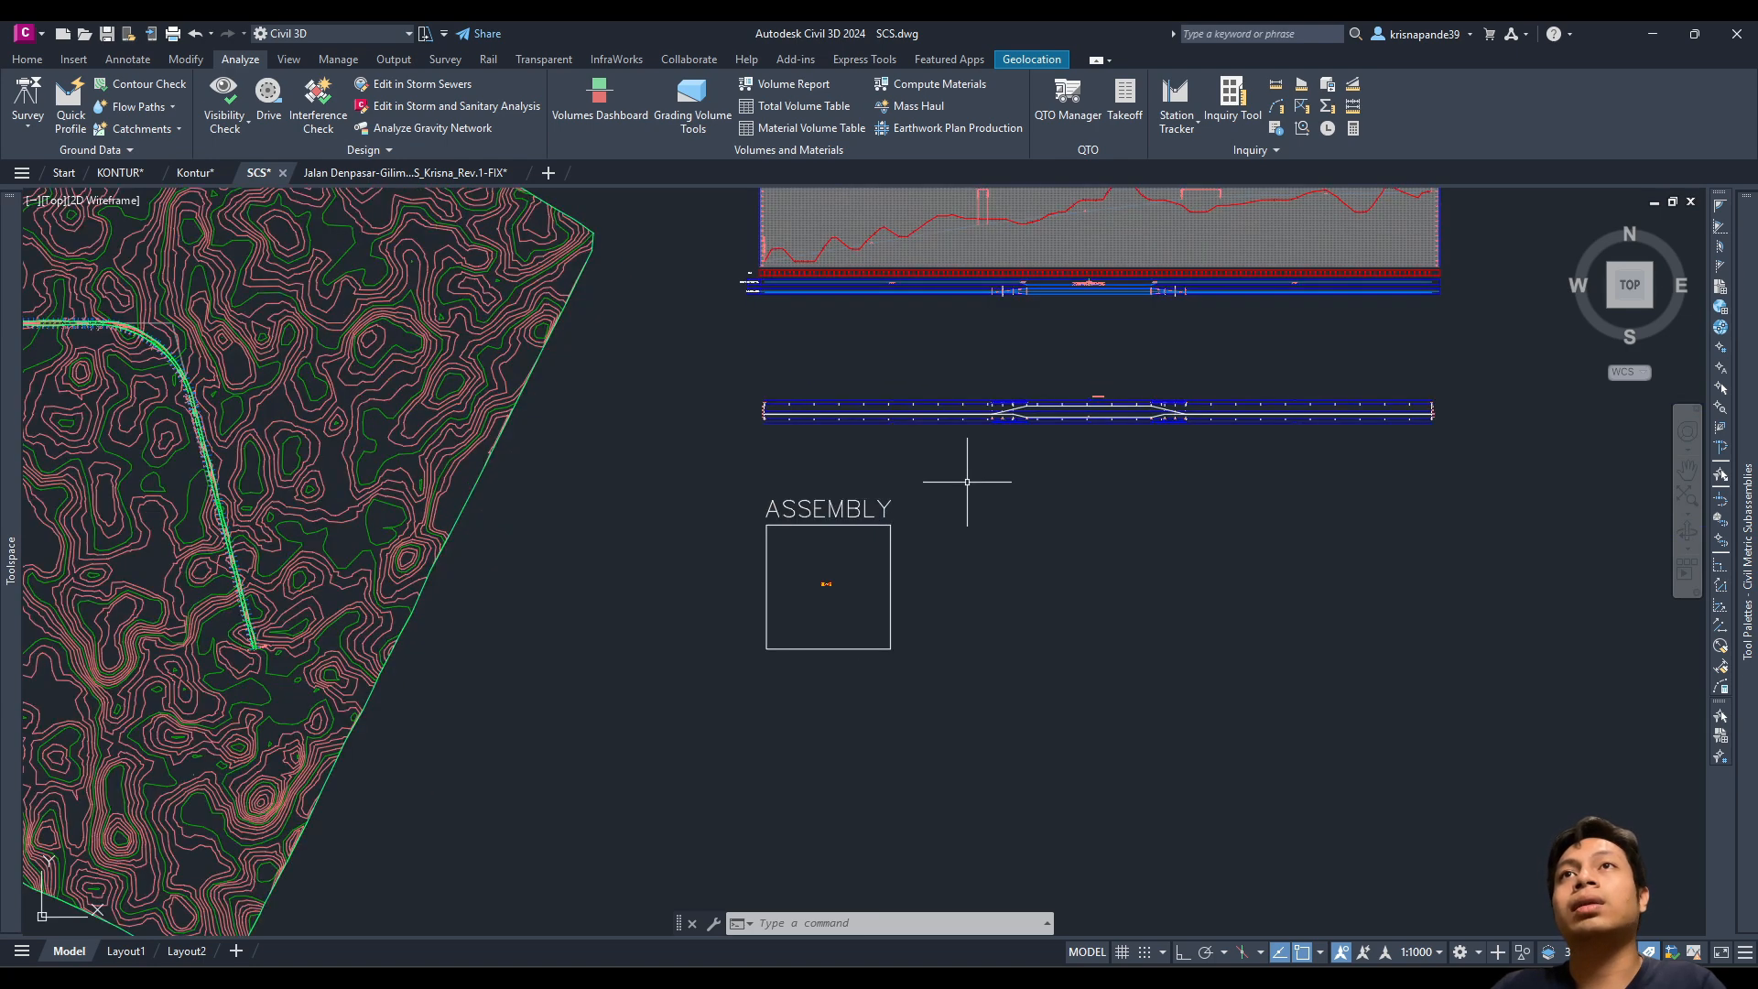
pyautogui.scroll(-2, 920, 589)
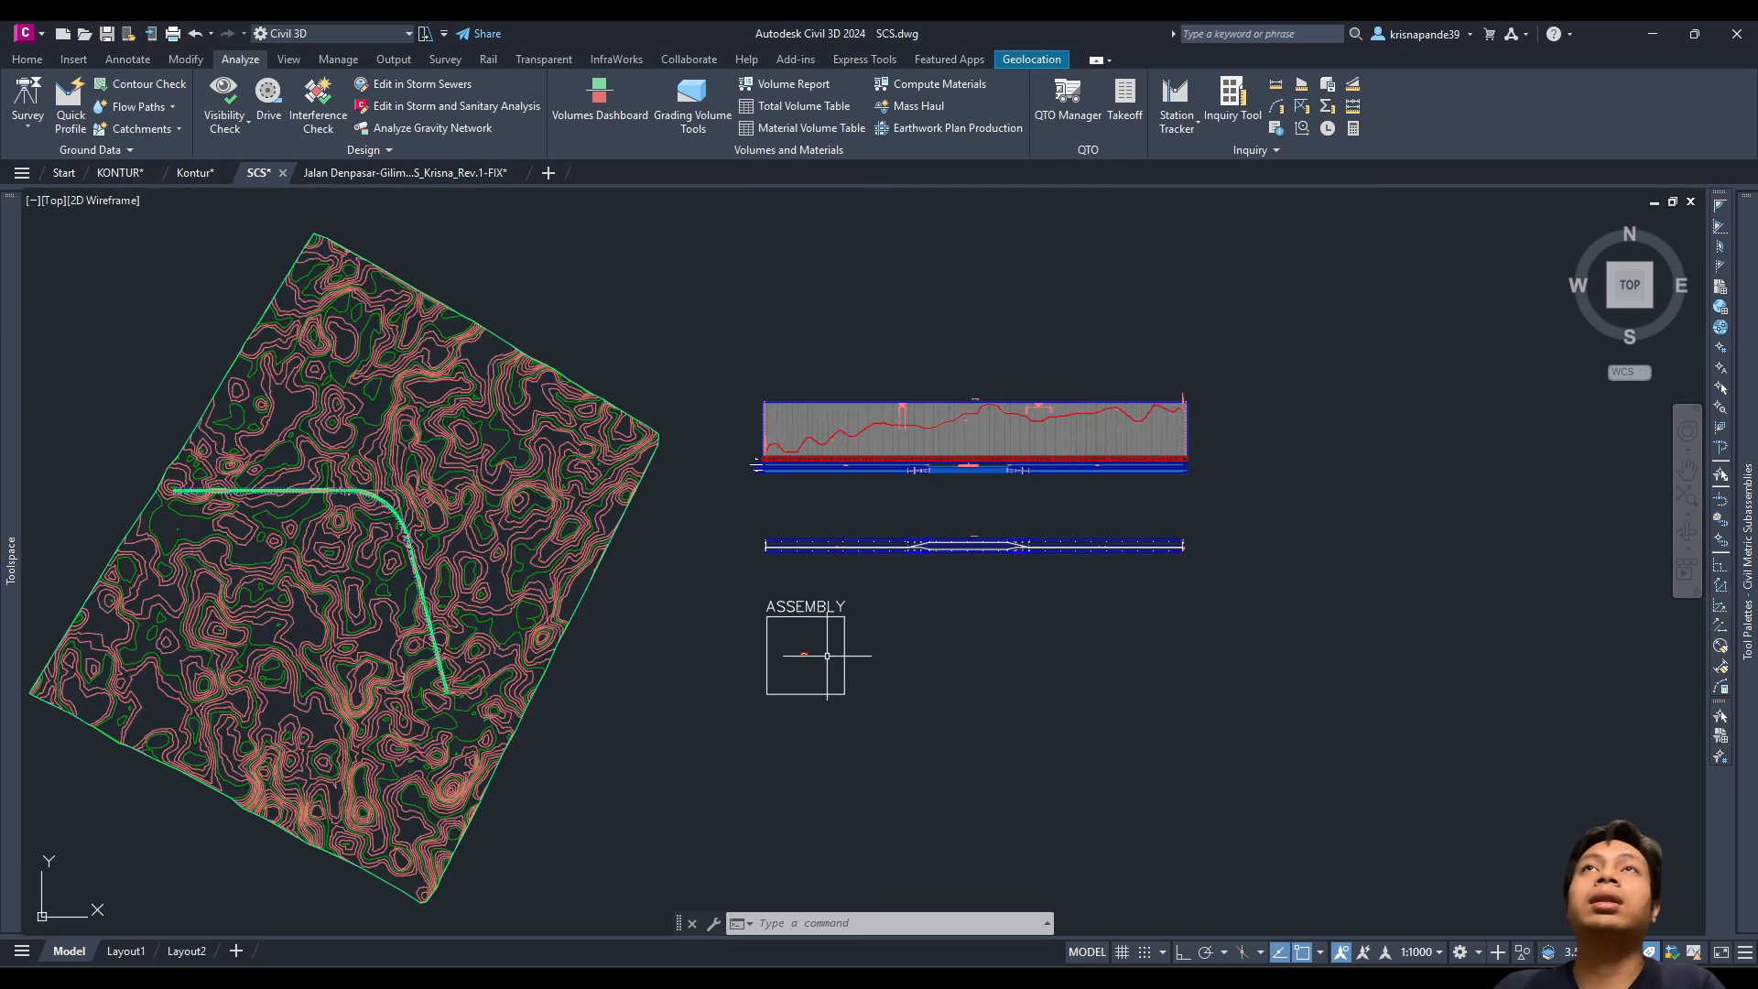
pyautogui.click(28, 58)
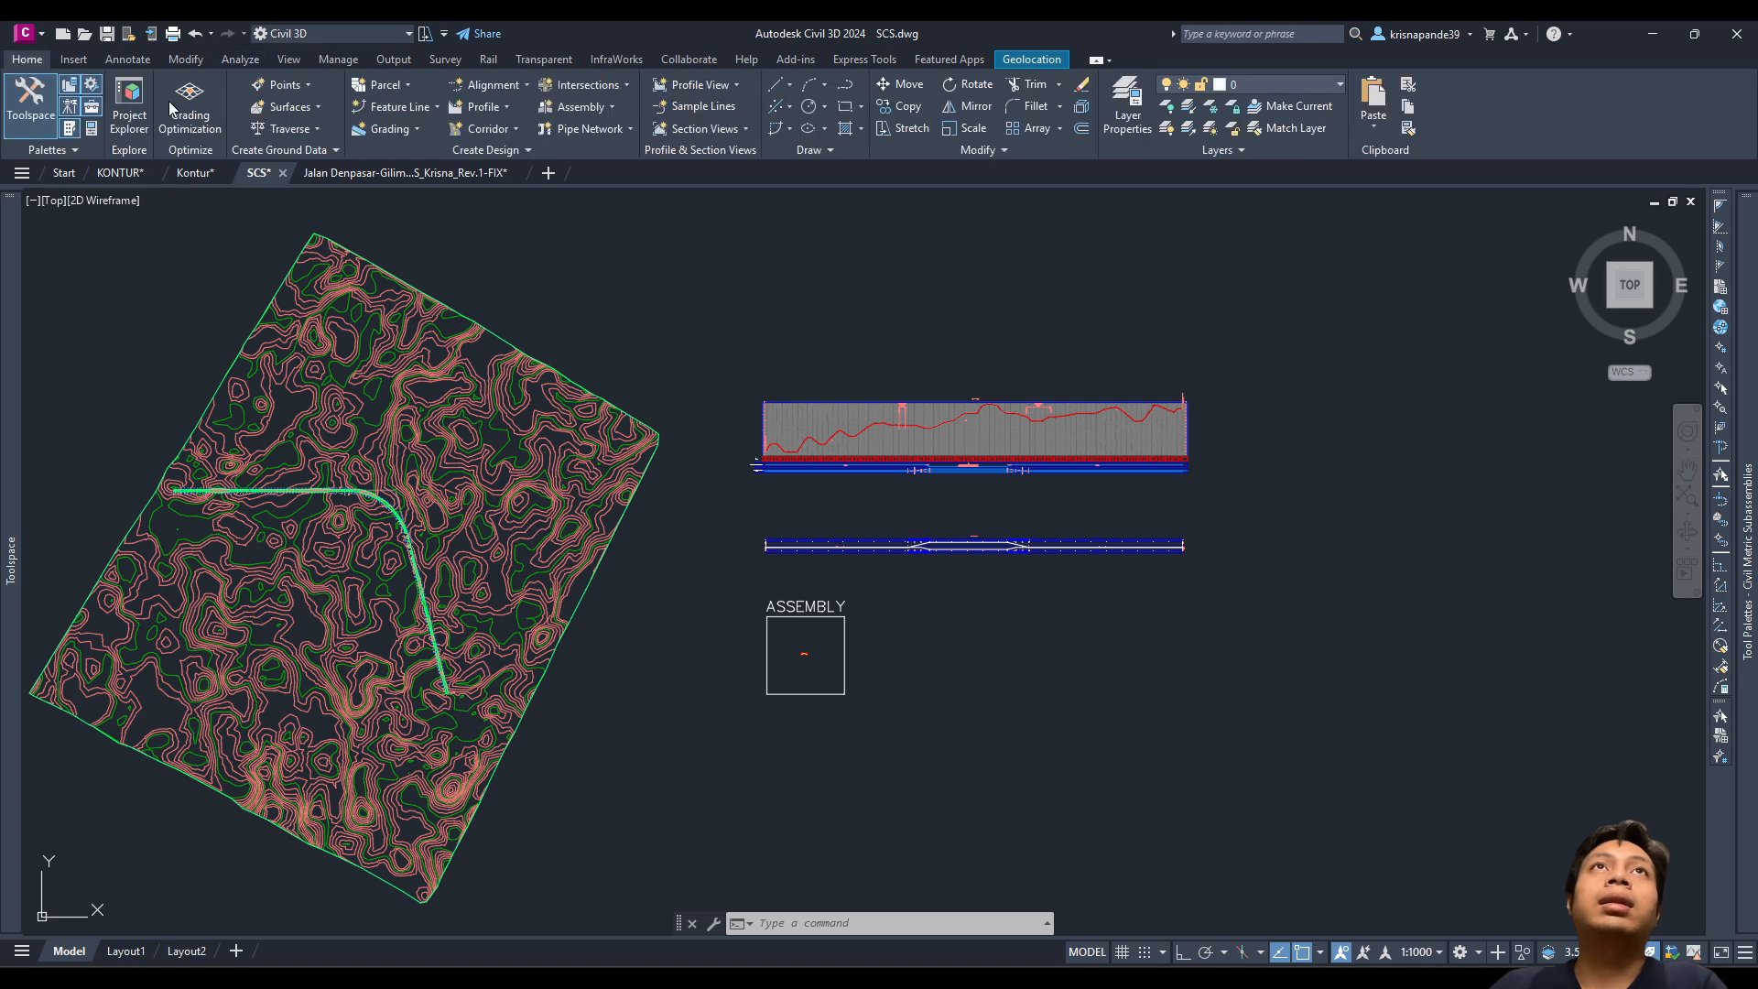
# Step: Compute materials for alignment AS and group SL SCS, mapping EG and DATUM to Kontur
pyautogui.click(240, 59)
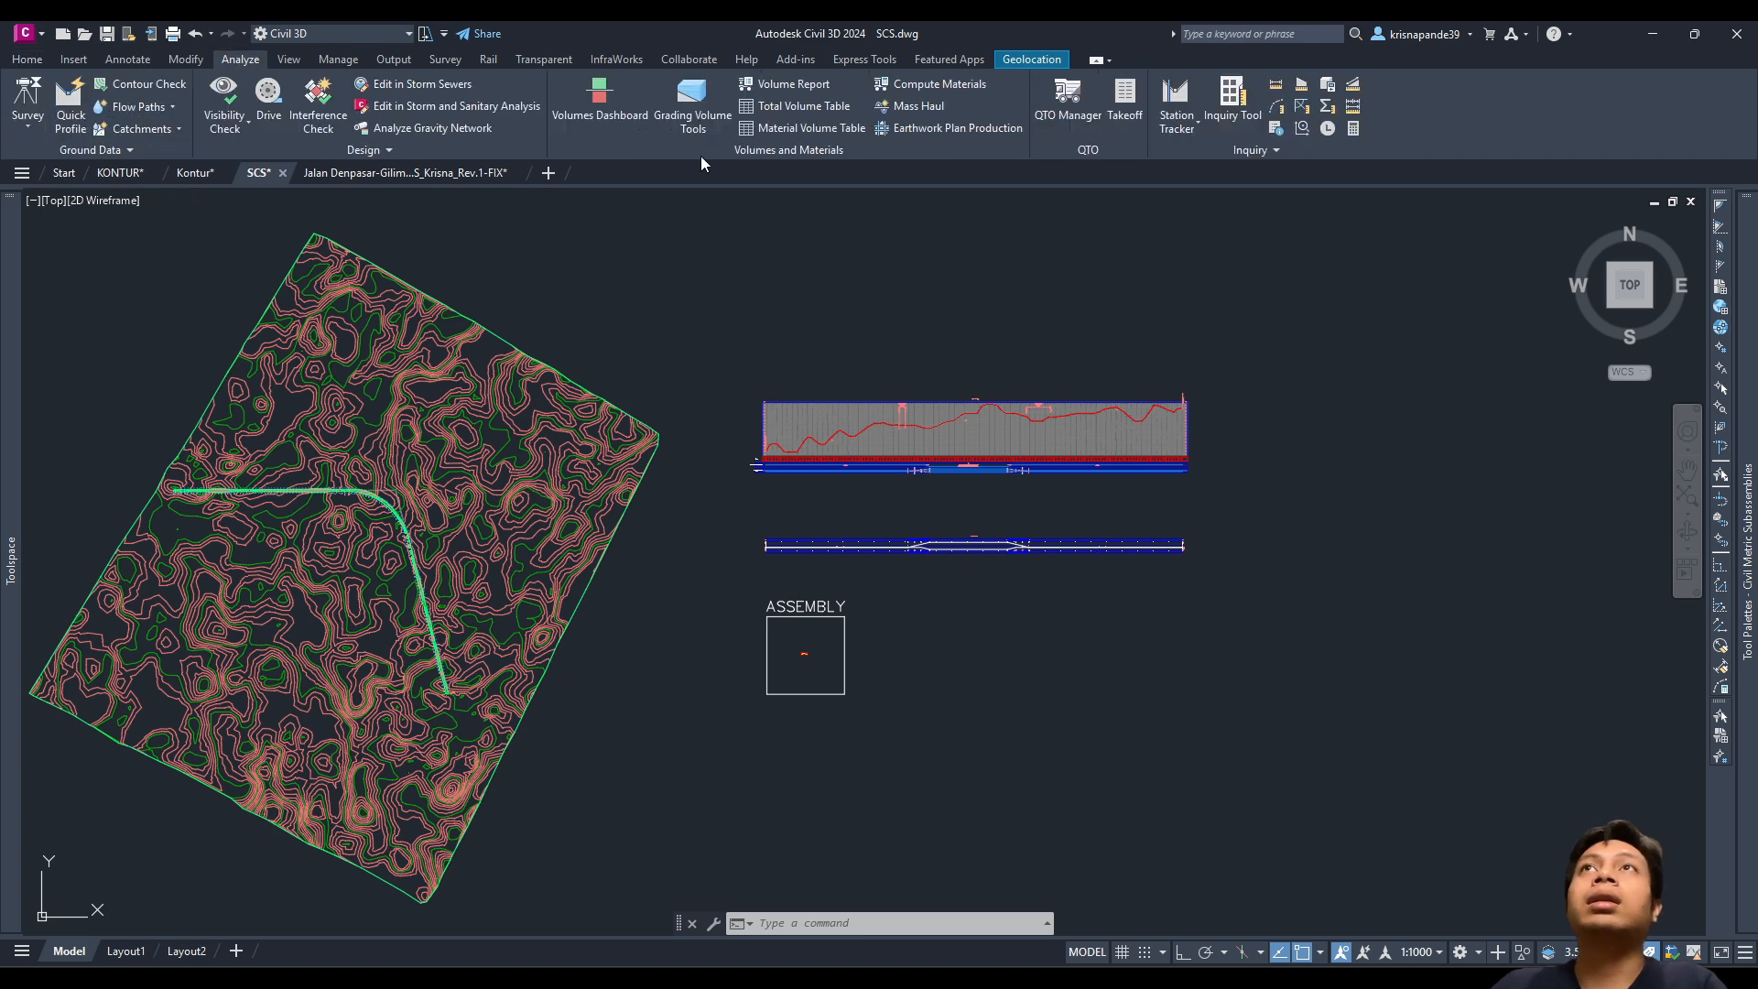
pyautogui.click(952, 85)
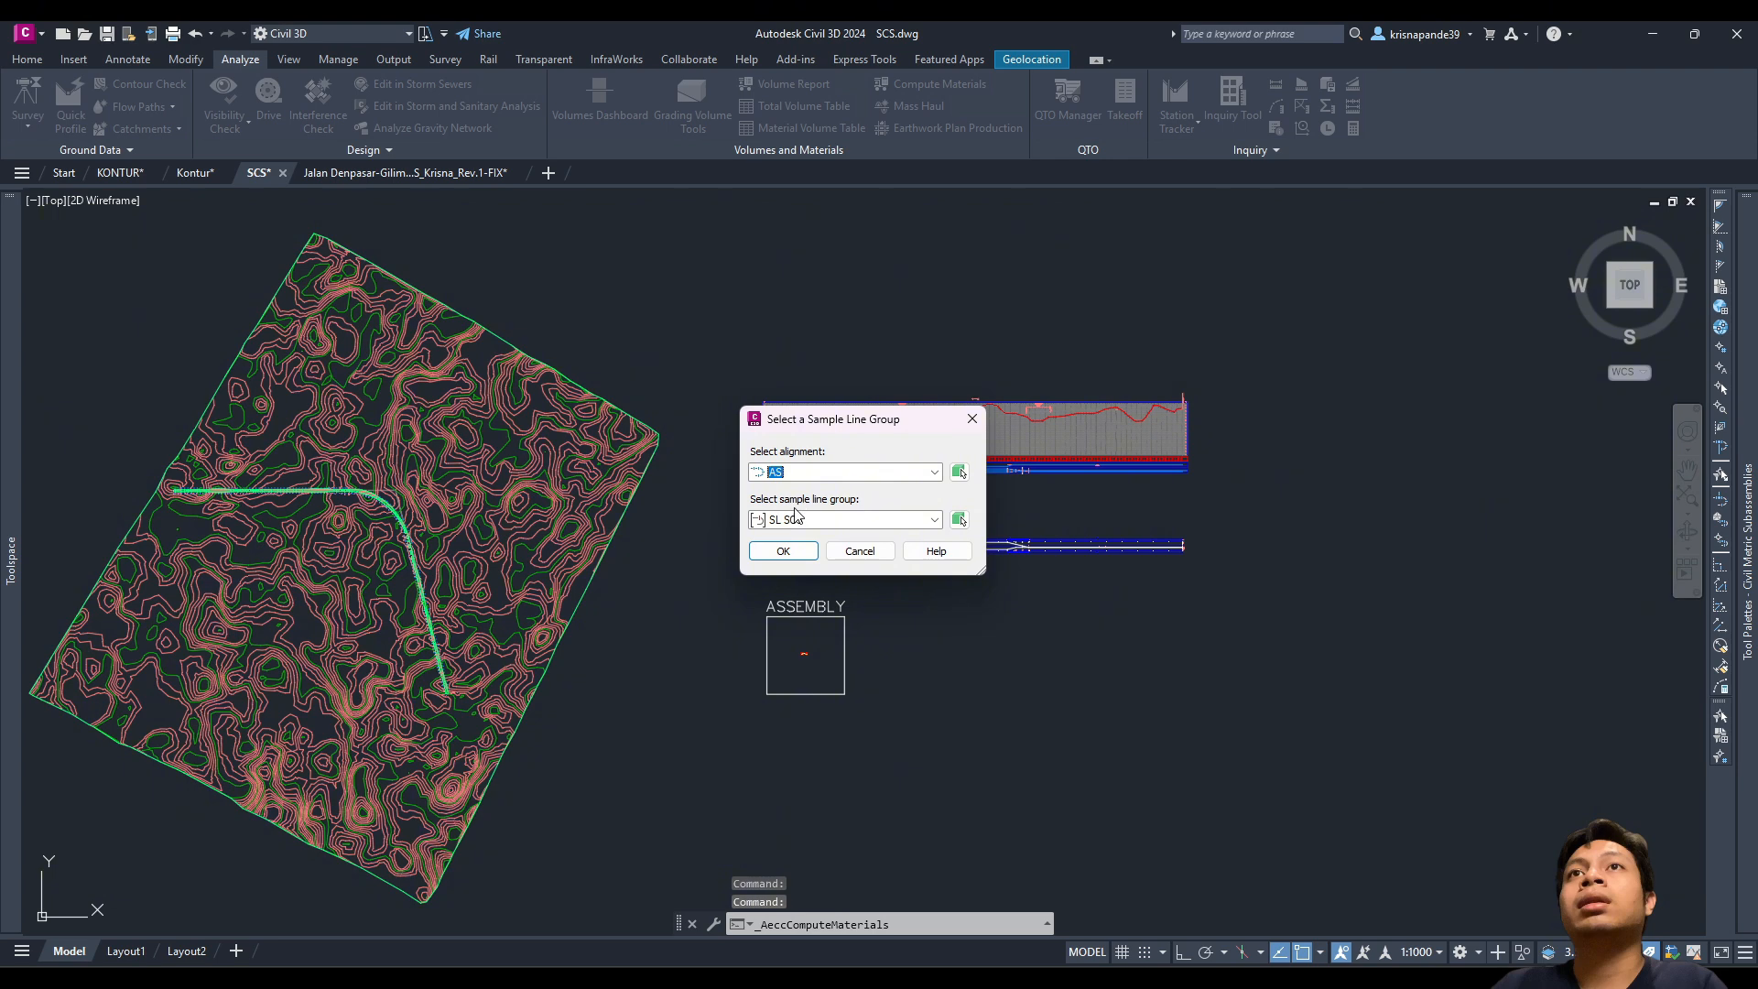
pyautogui.press('Tab')
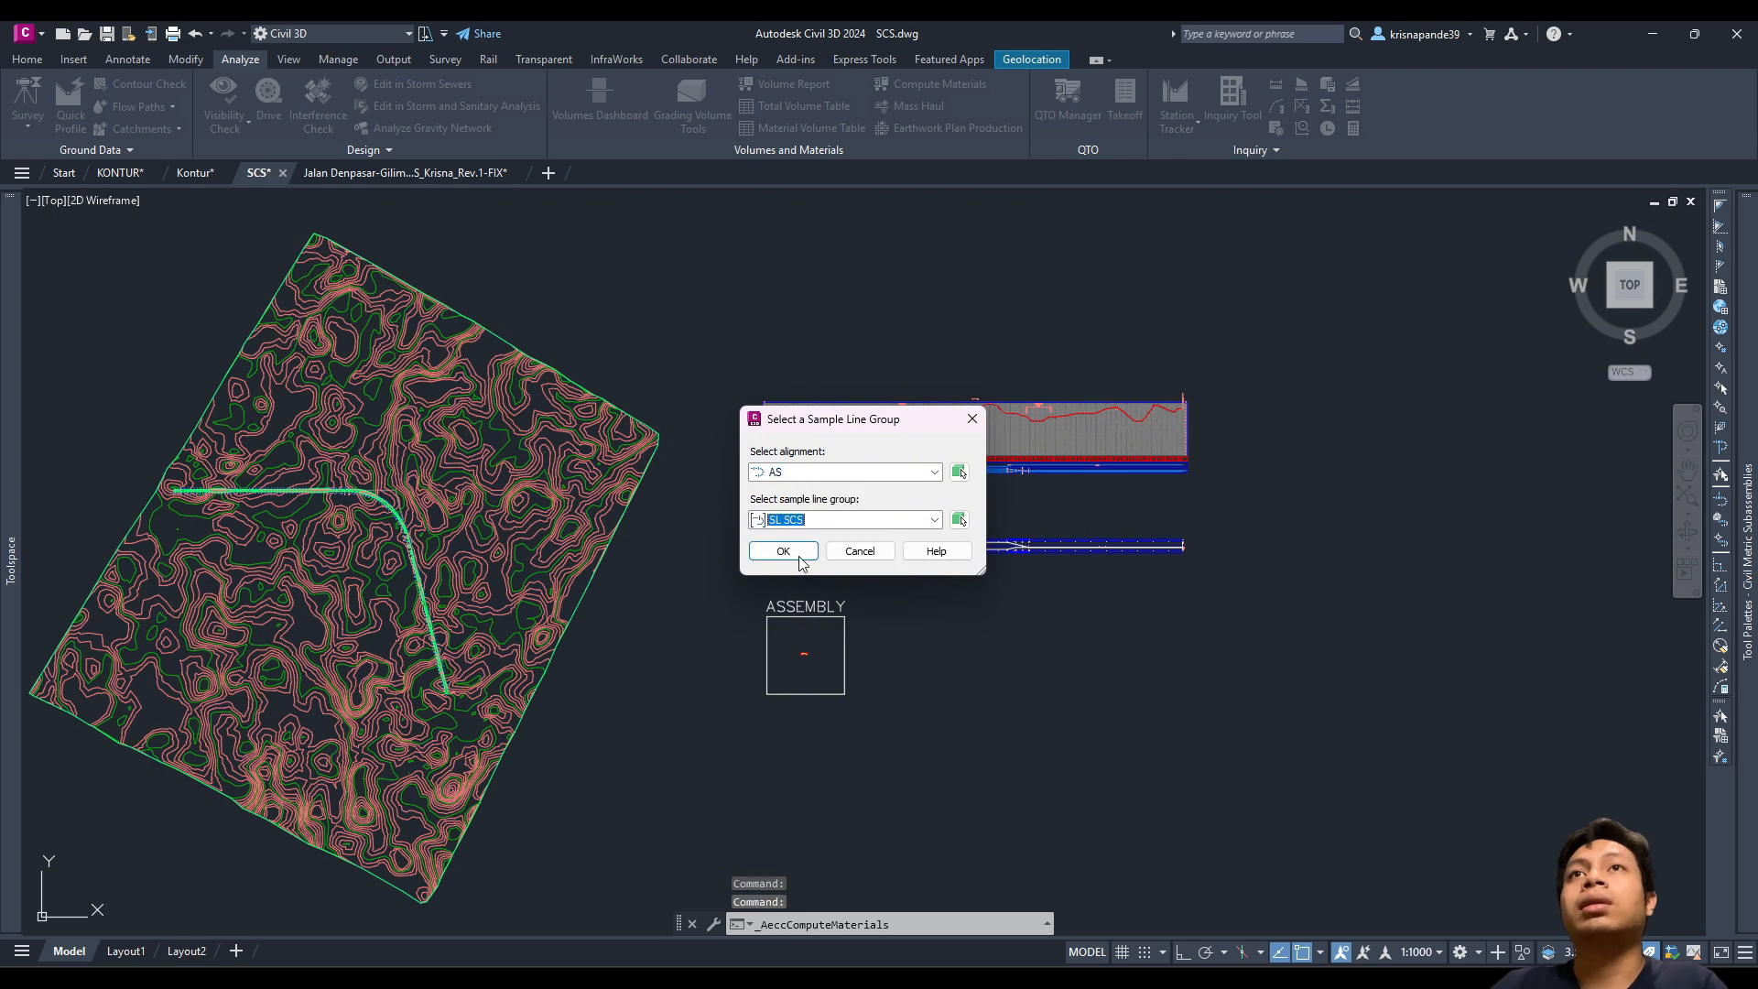
pyautogui.click(785, 552)
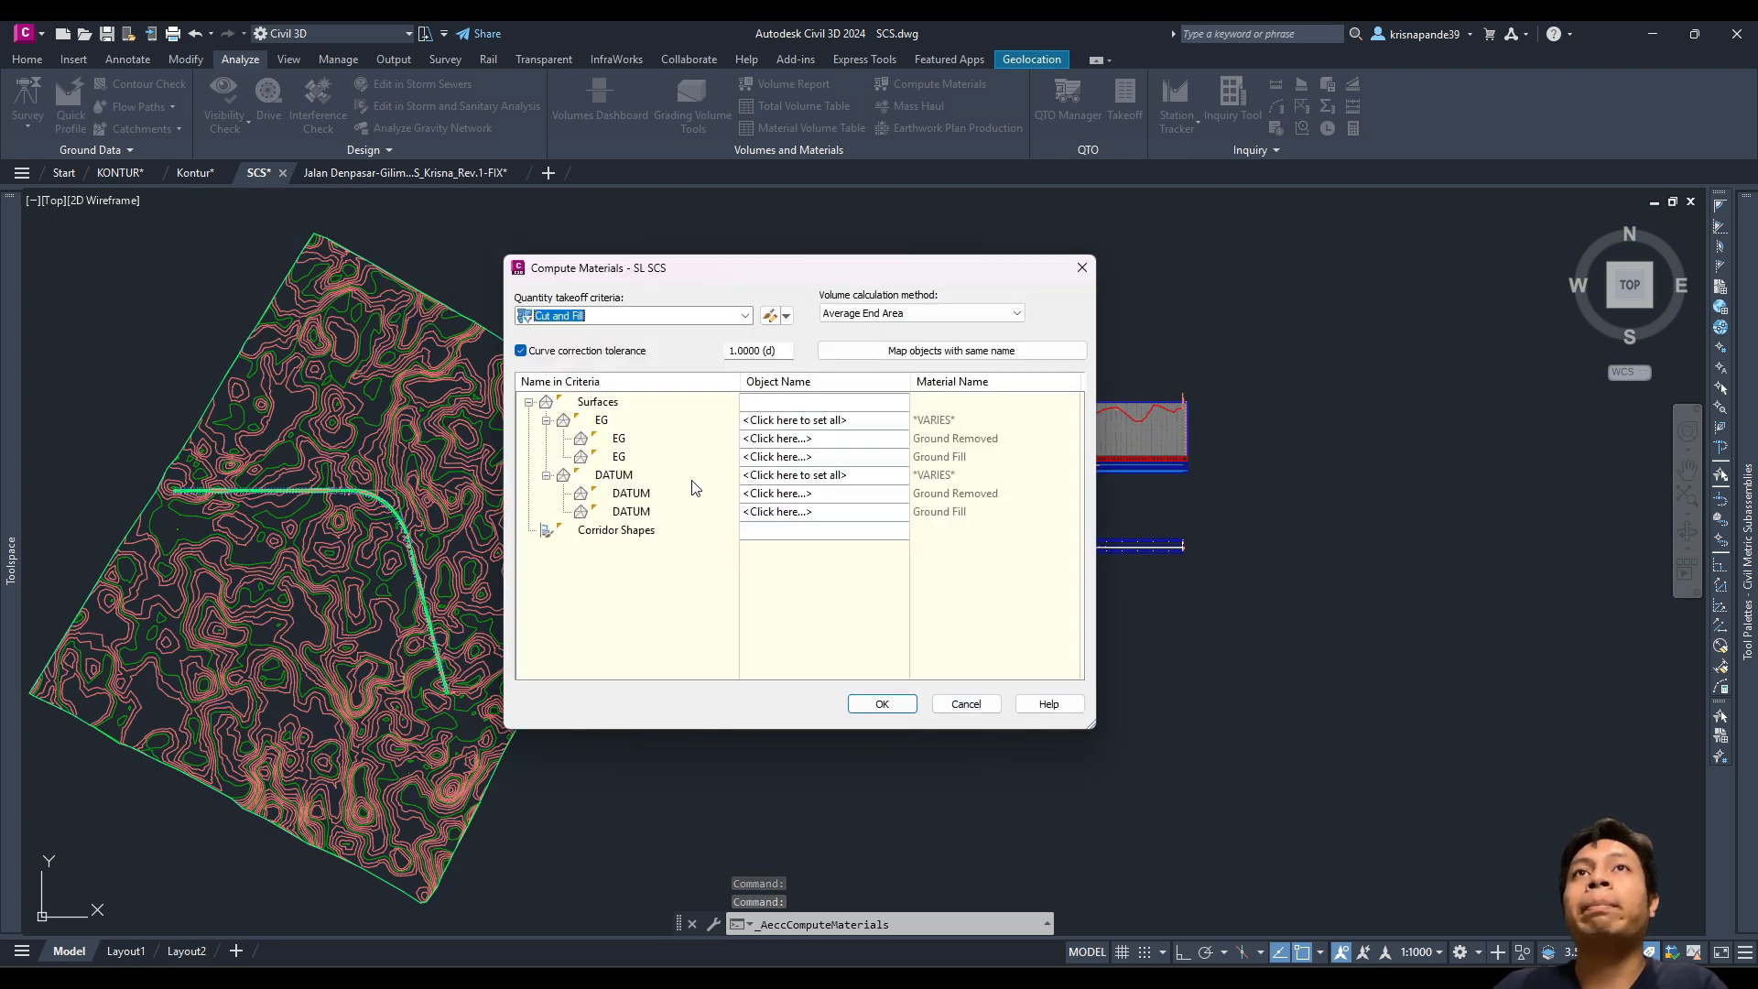
pyautogui.click(757, 420)
pyautogui.click(780, 439)
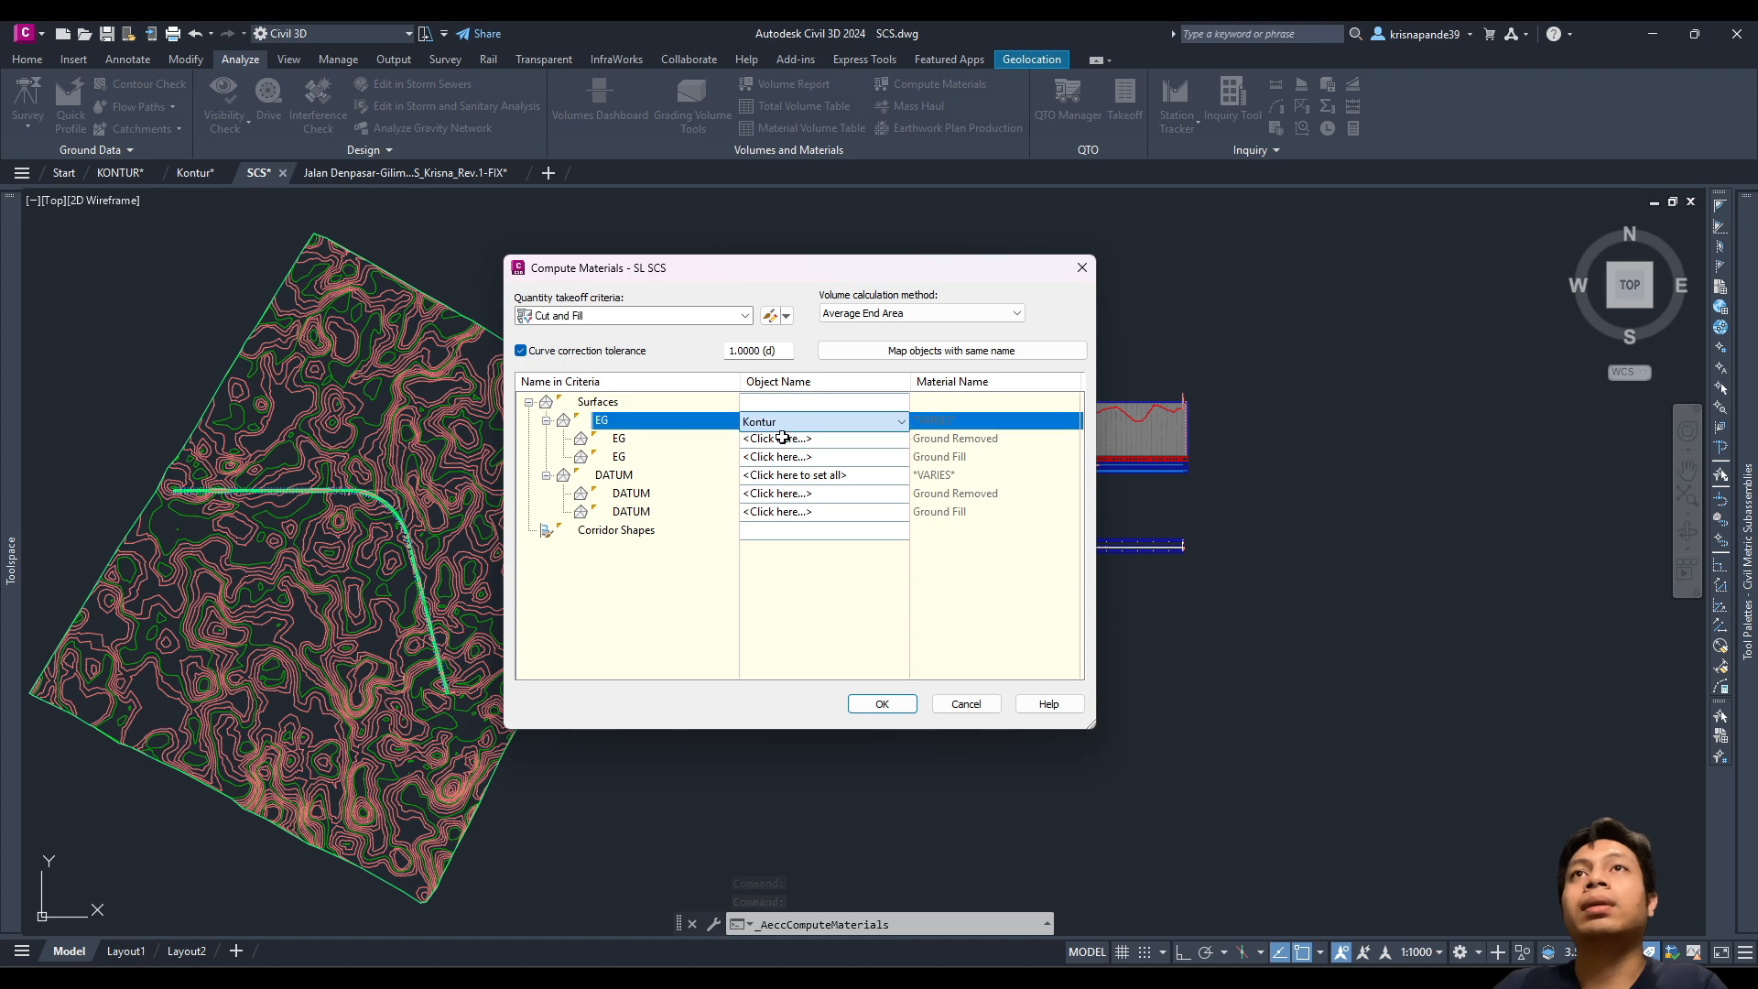
pyautogui.click(788, 474)
pyautogui.click(787, 494)
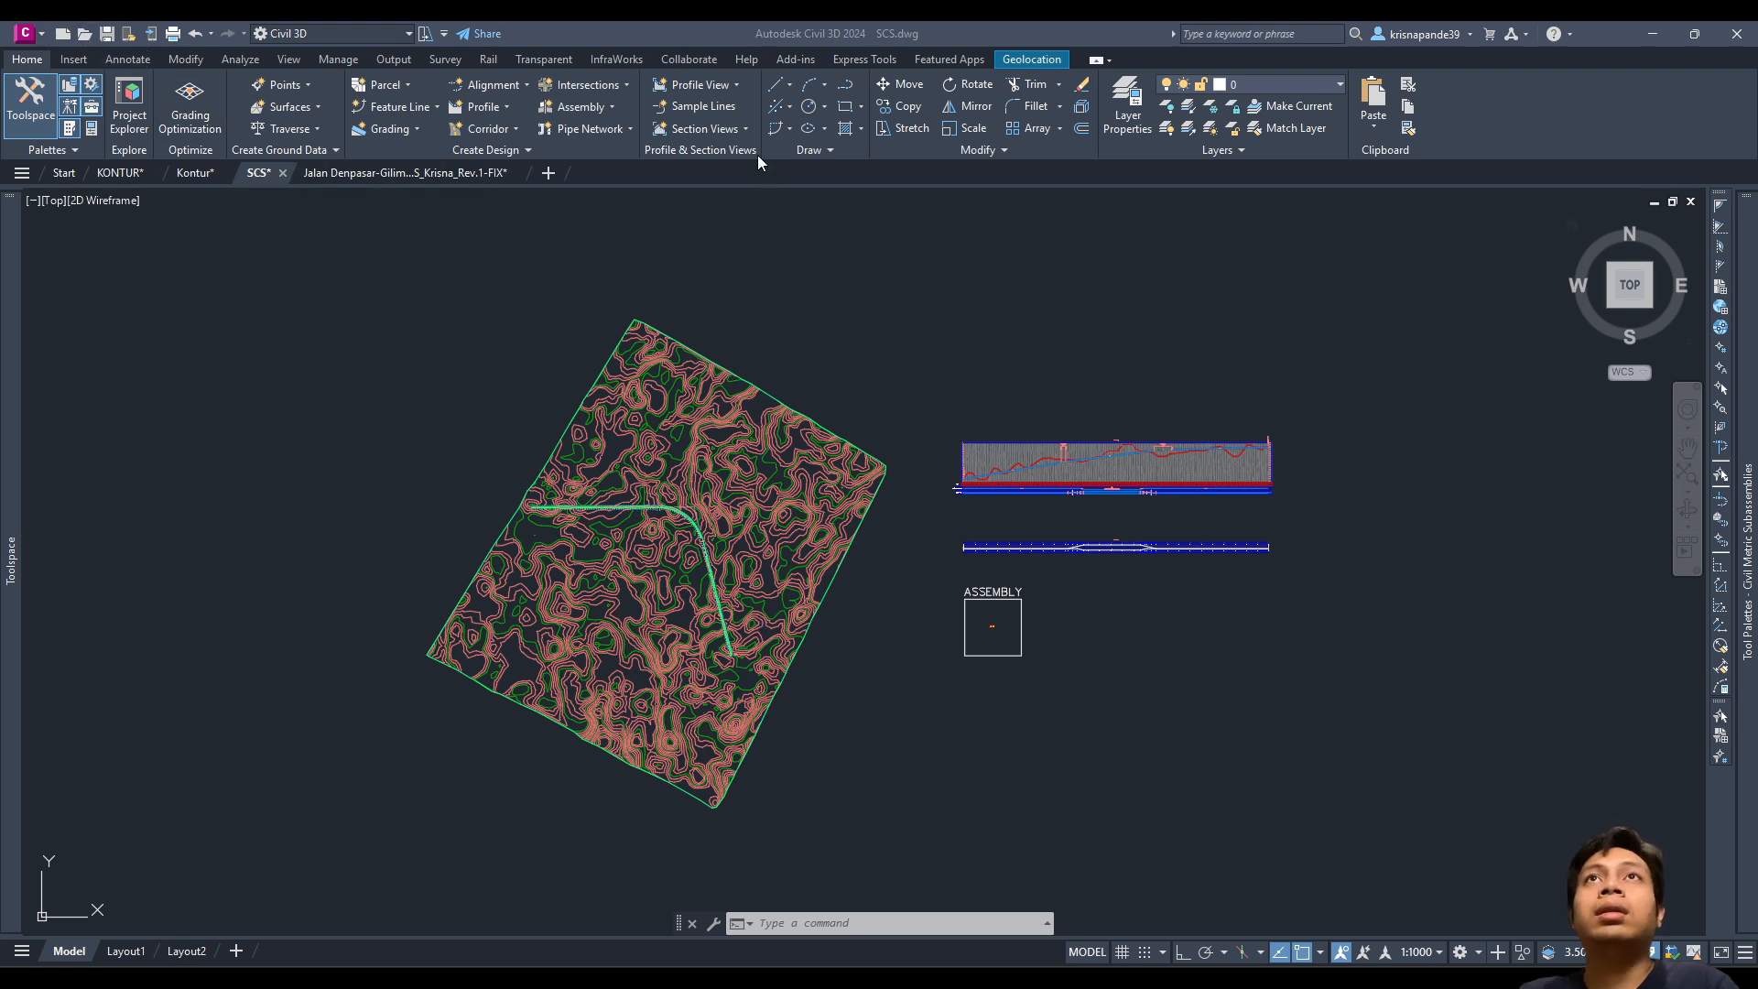
# Step: Set up multiple section views with a Basic Total Volume table and create them
pyautogui.click(698, 130)
pyautogui.click(690, 167)
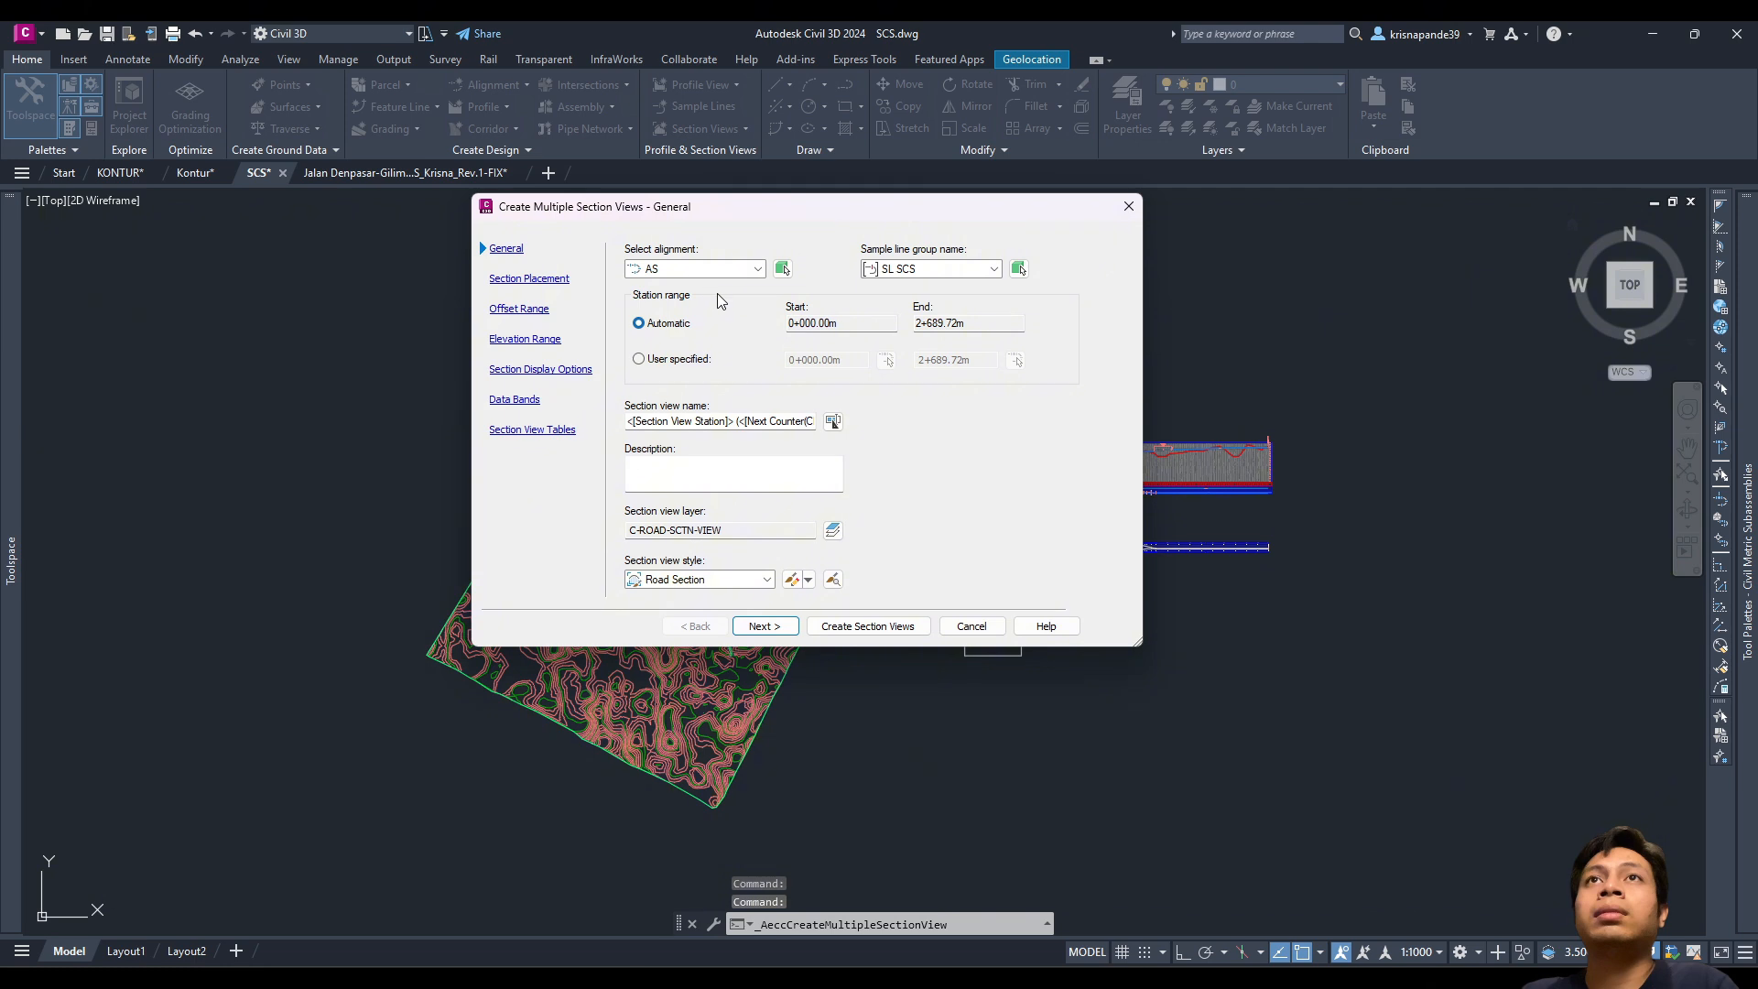
pyautogui.click(568, 435)
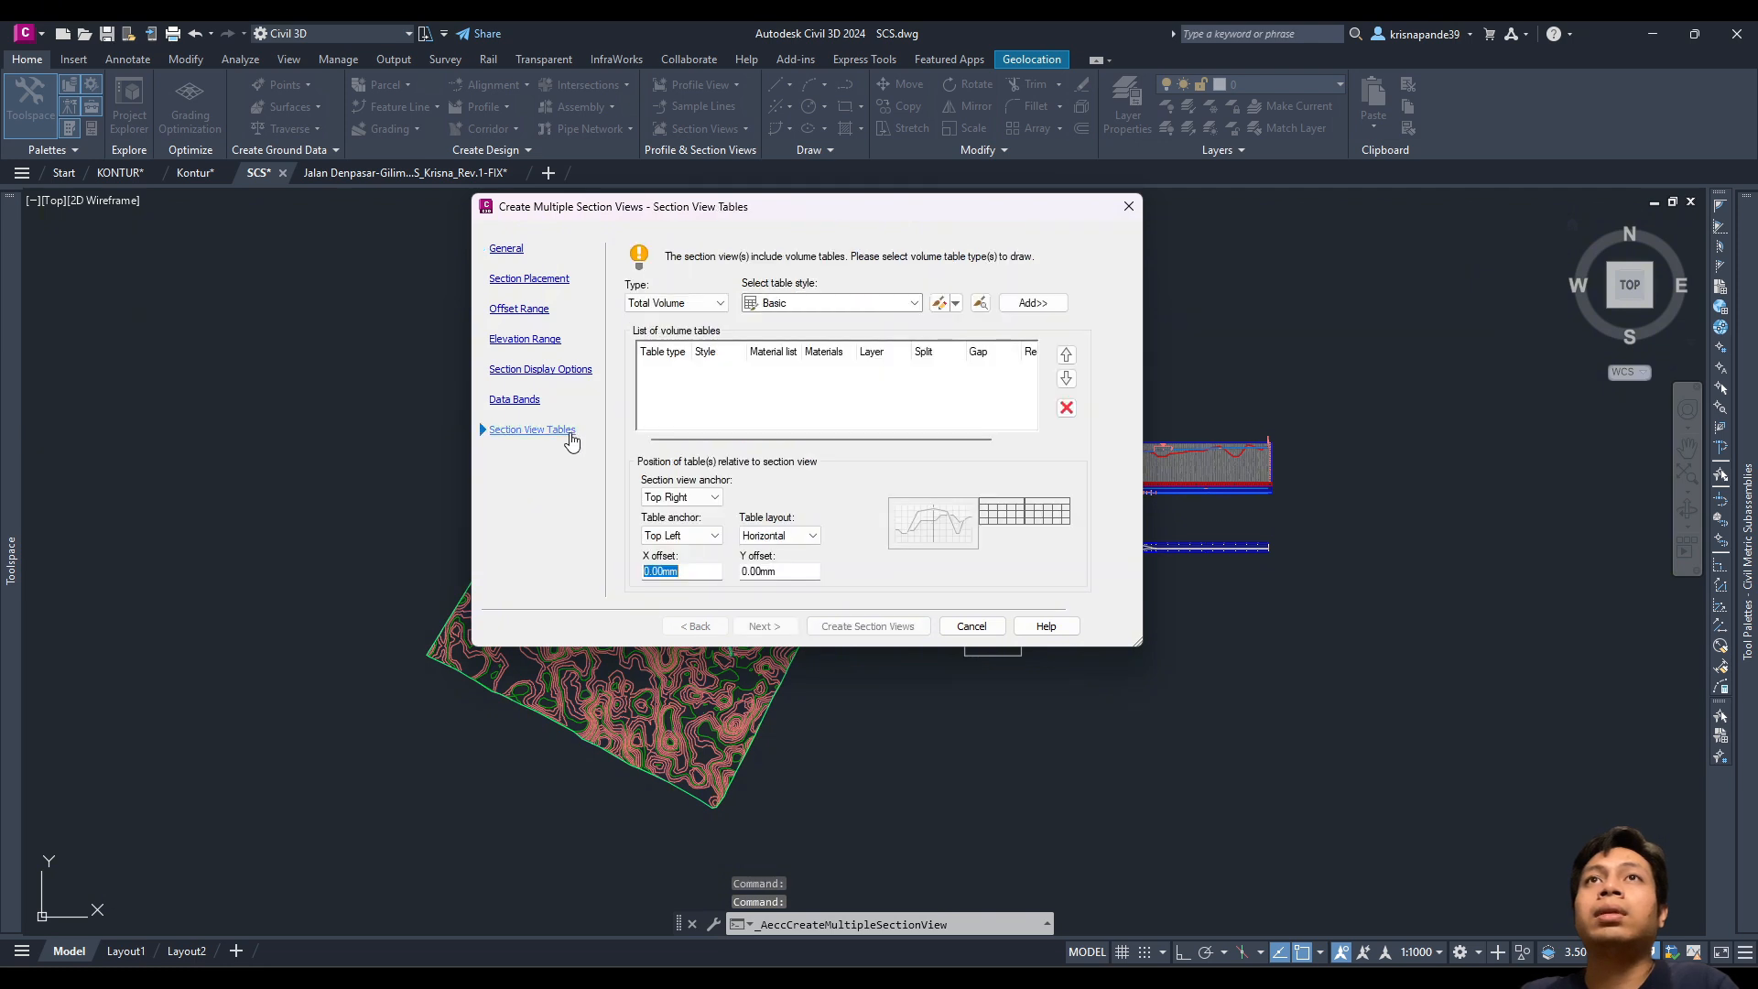
pyautogui.click(1044, 304)
pyautogui.click(886, 632)
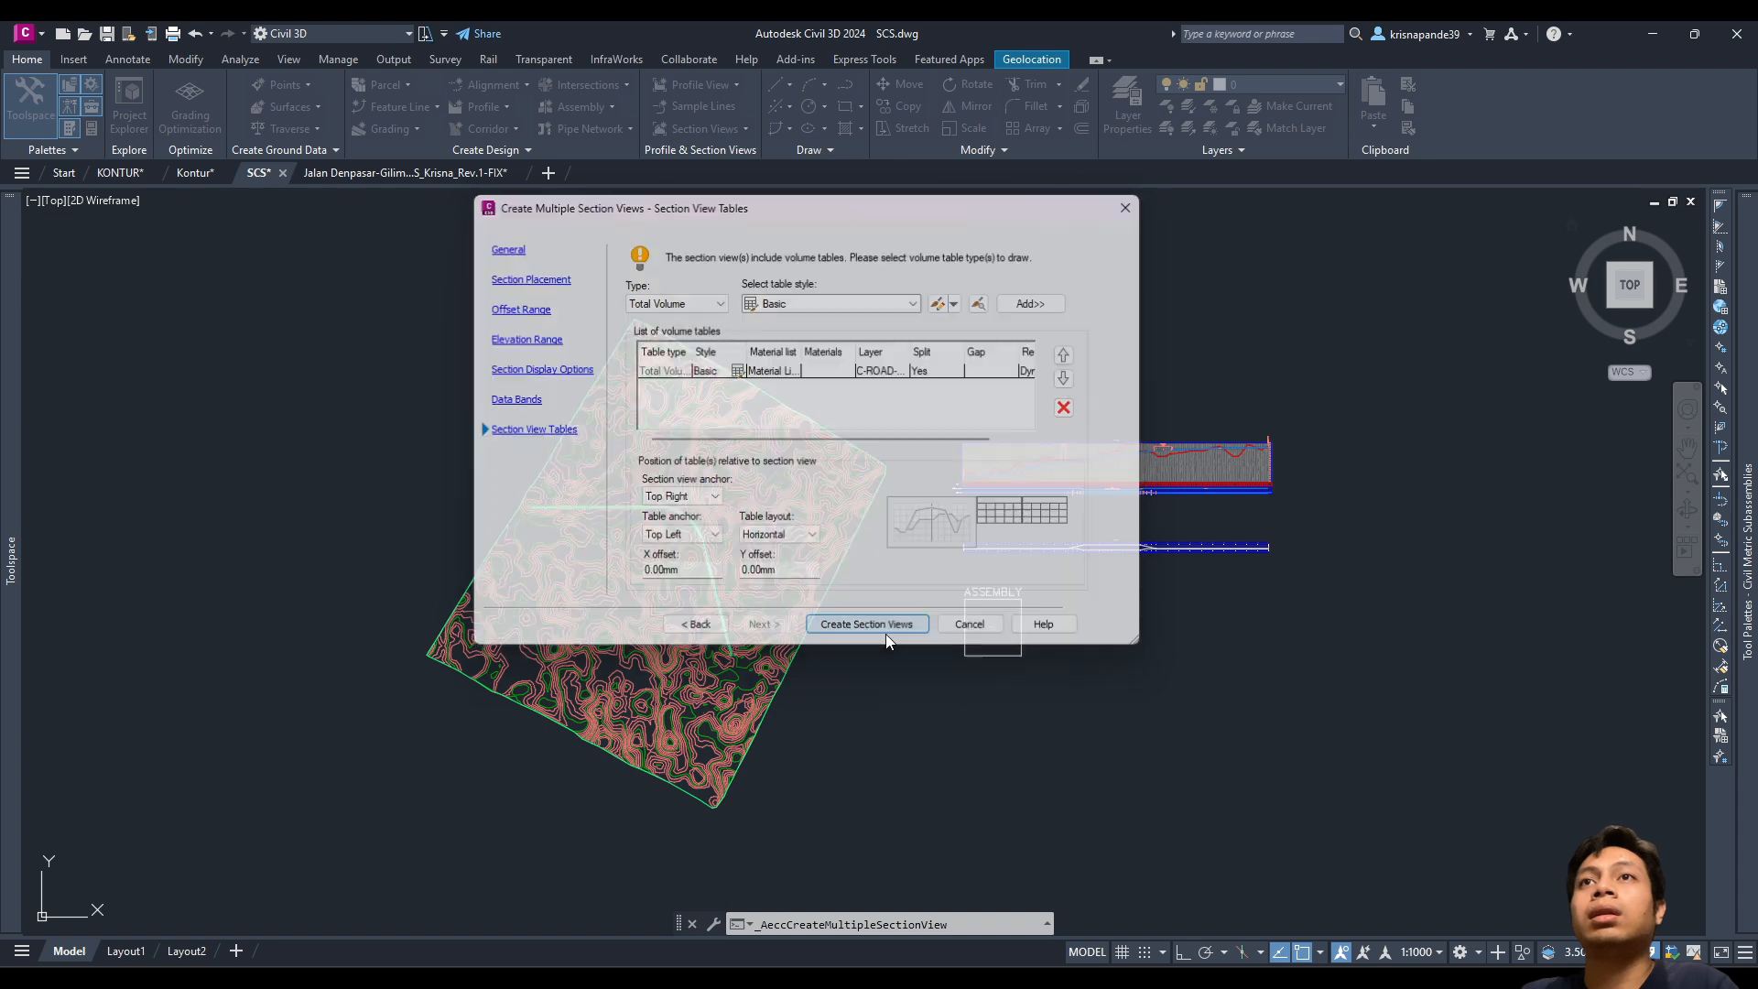
pyautogui.moveTo(1003, 744)
pyautogui.mouseDown(button='middle')
pyautogui.moveTo(868, 640)
pyautogui.moveTo(733, 609)
pyautogui.mouseUp(button='middle')
# Step: Place the section view origin below the assembly and inspect the new row of section views
pyautogui.scroll(3, 732, 609)
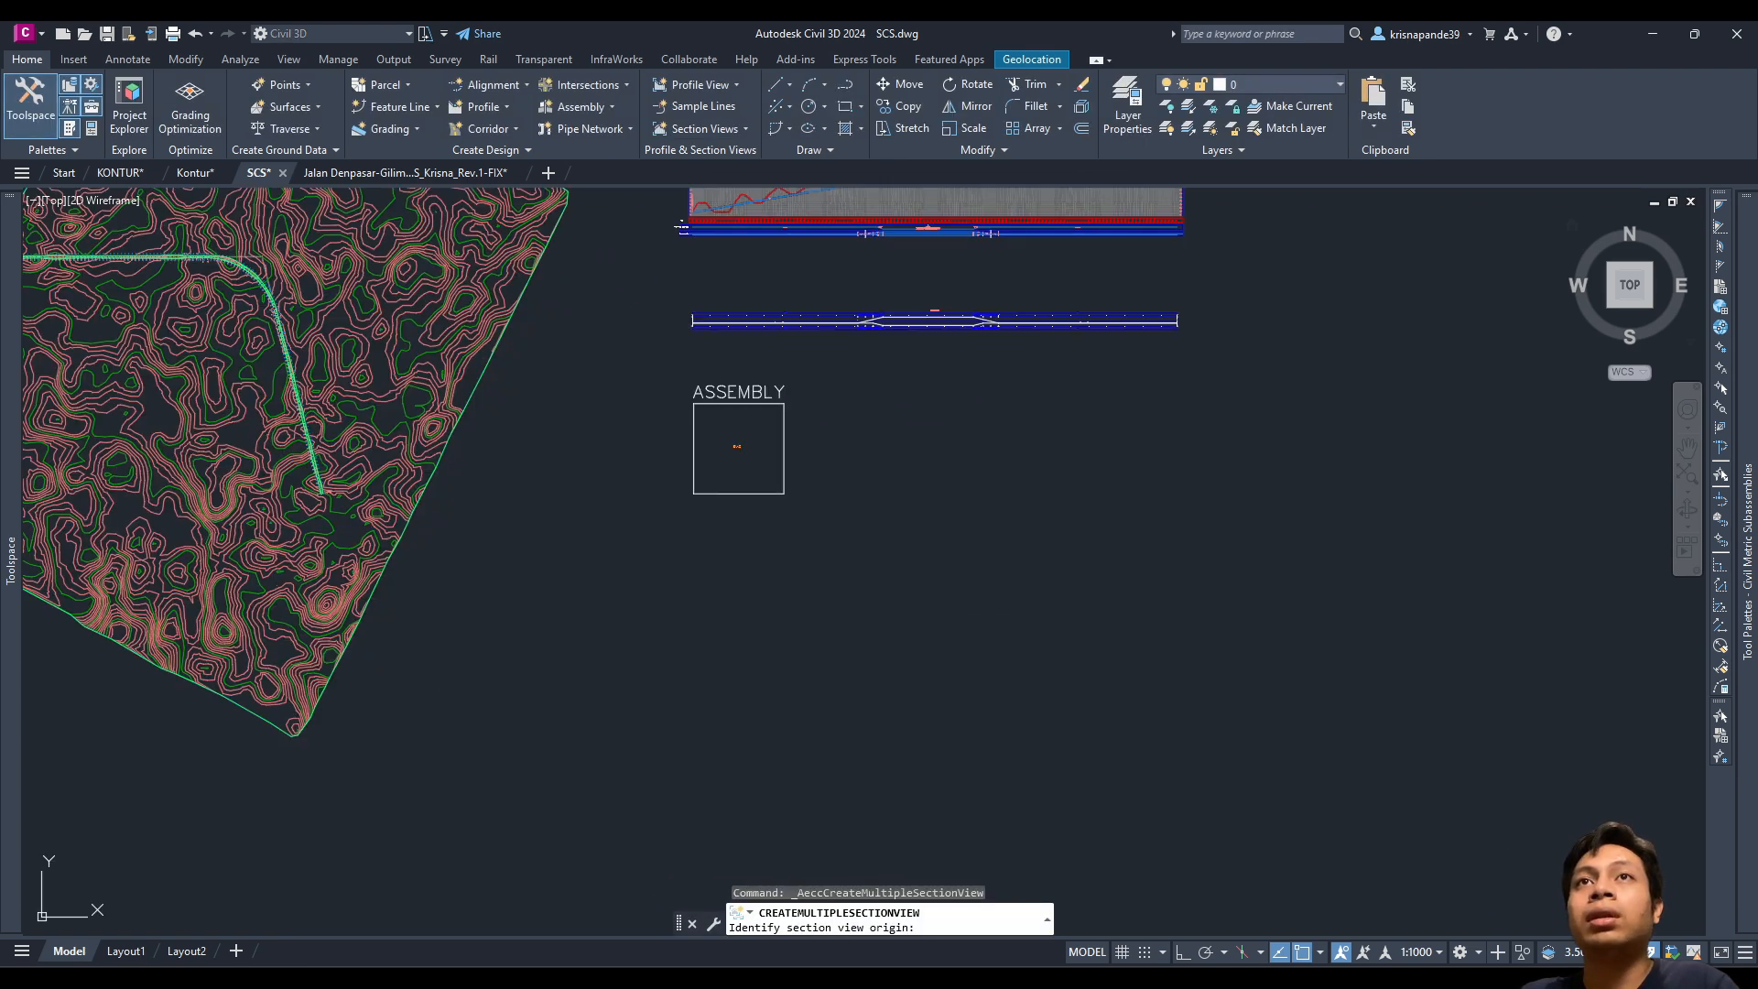
pyautogui.click(696, 632)
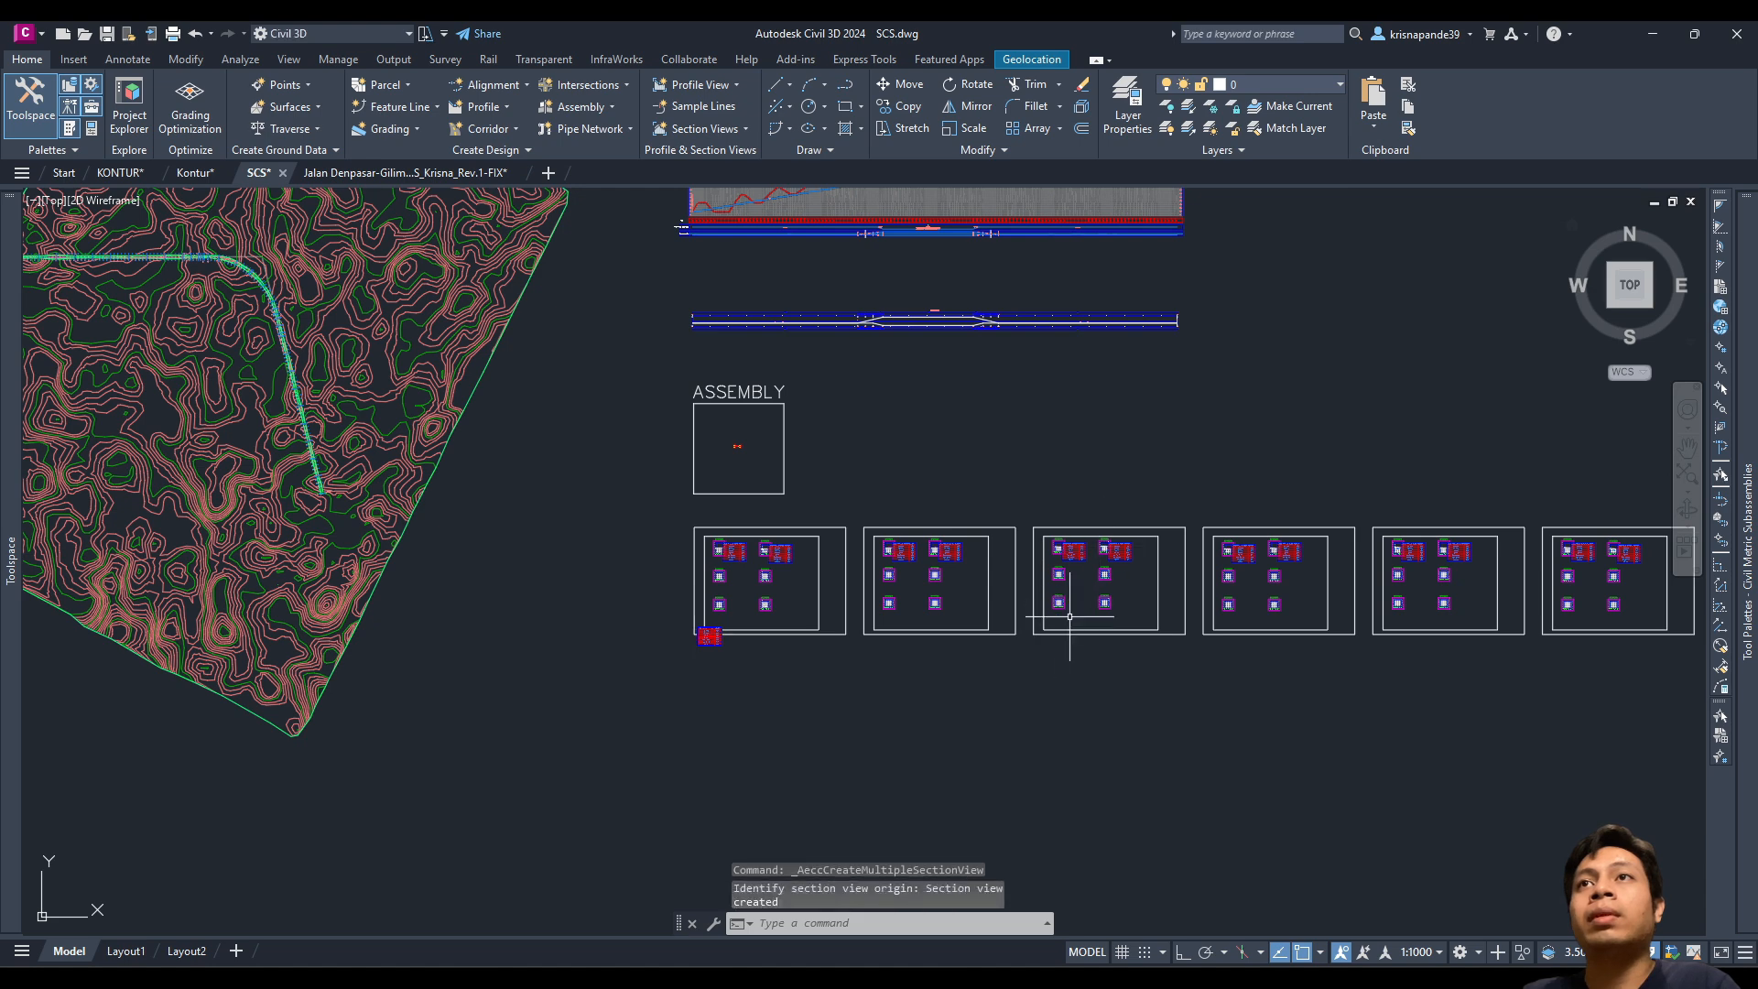
pyautogui.moveTo(1052, 612); pyautogui.dragTo(927, 620, button='middle')
pyautogui.scroll(4, 928, 620)
pyautogui.scroll(-4, 1099, 589)
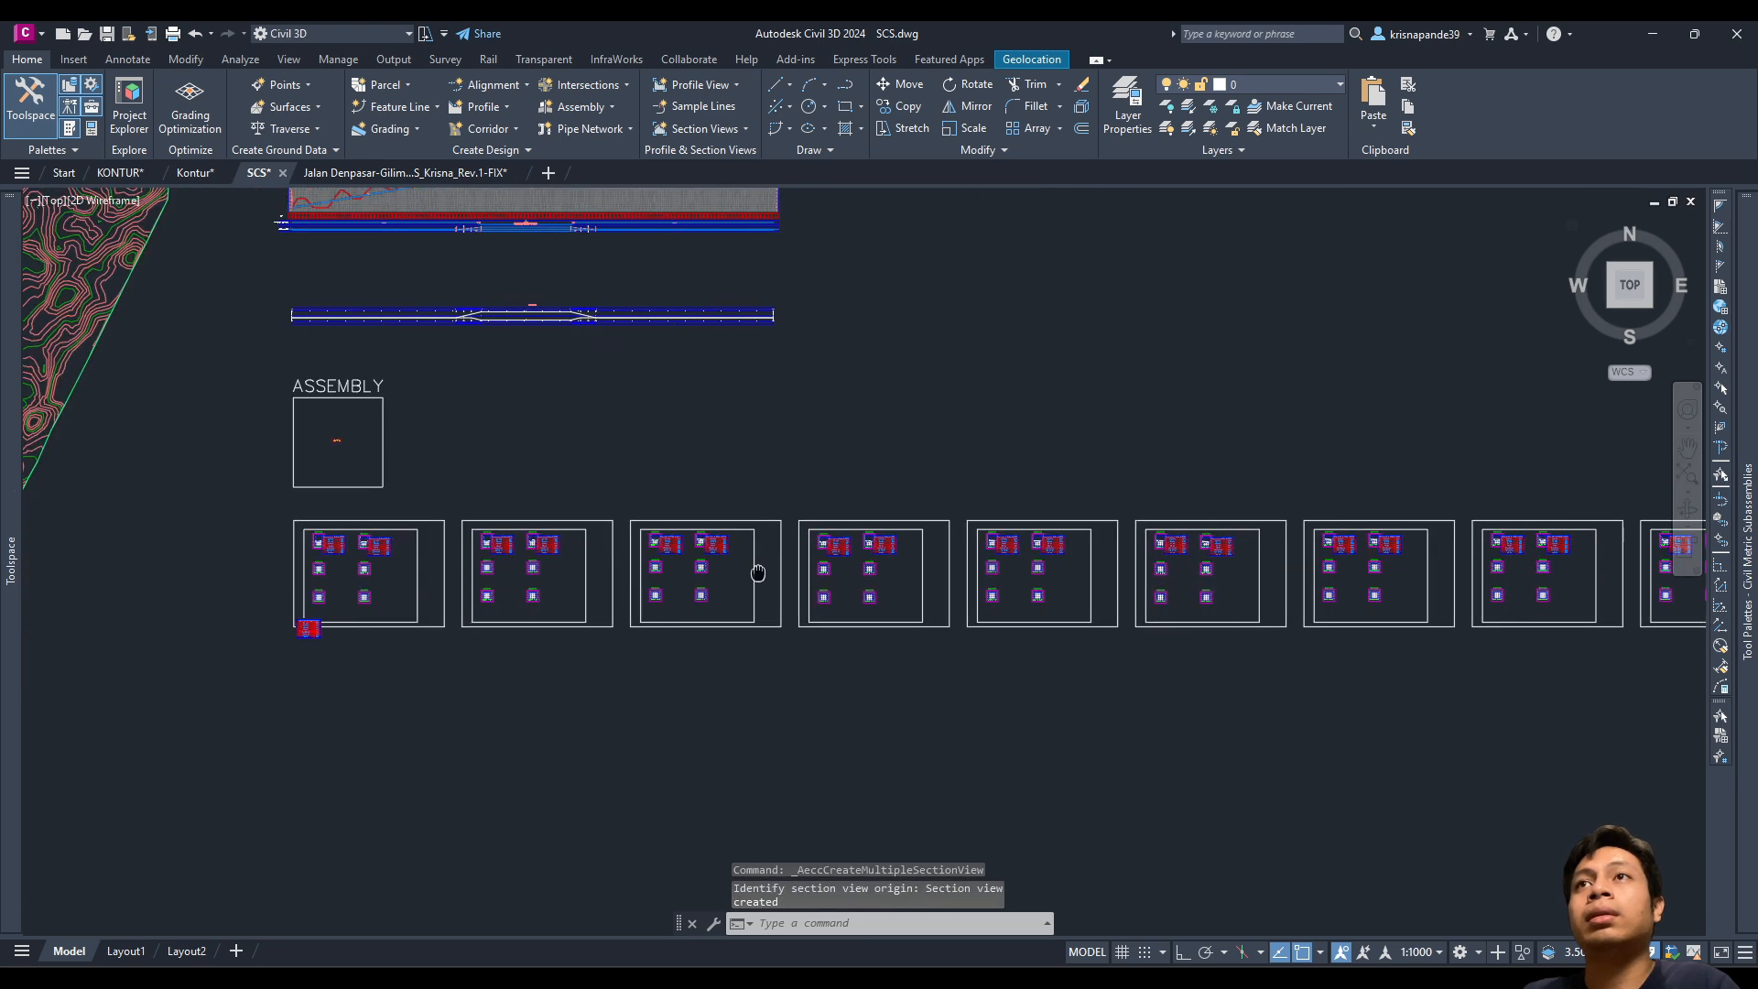
pyautogui.scroll(4, 887, 560)
pyautogui.scroll(-5, 1136, 563)
pyautogui.scroll(6, 1123, 579)
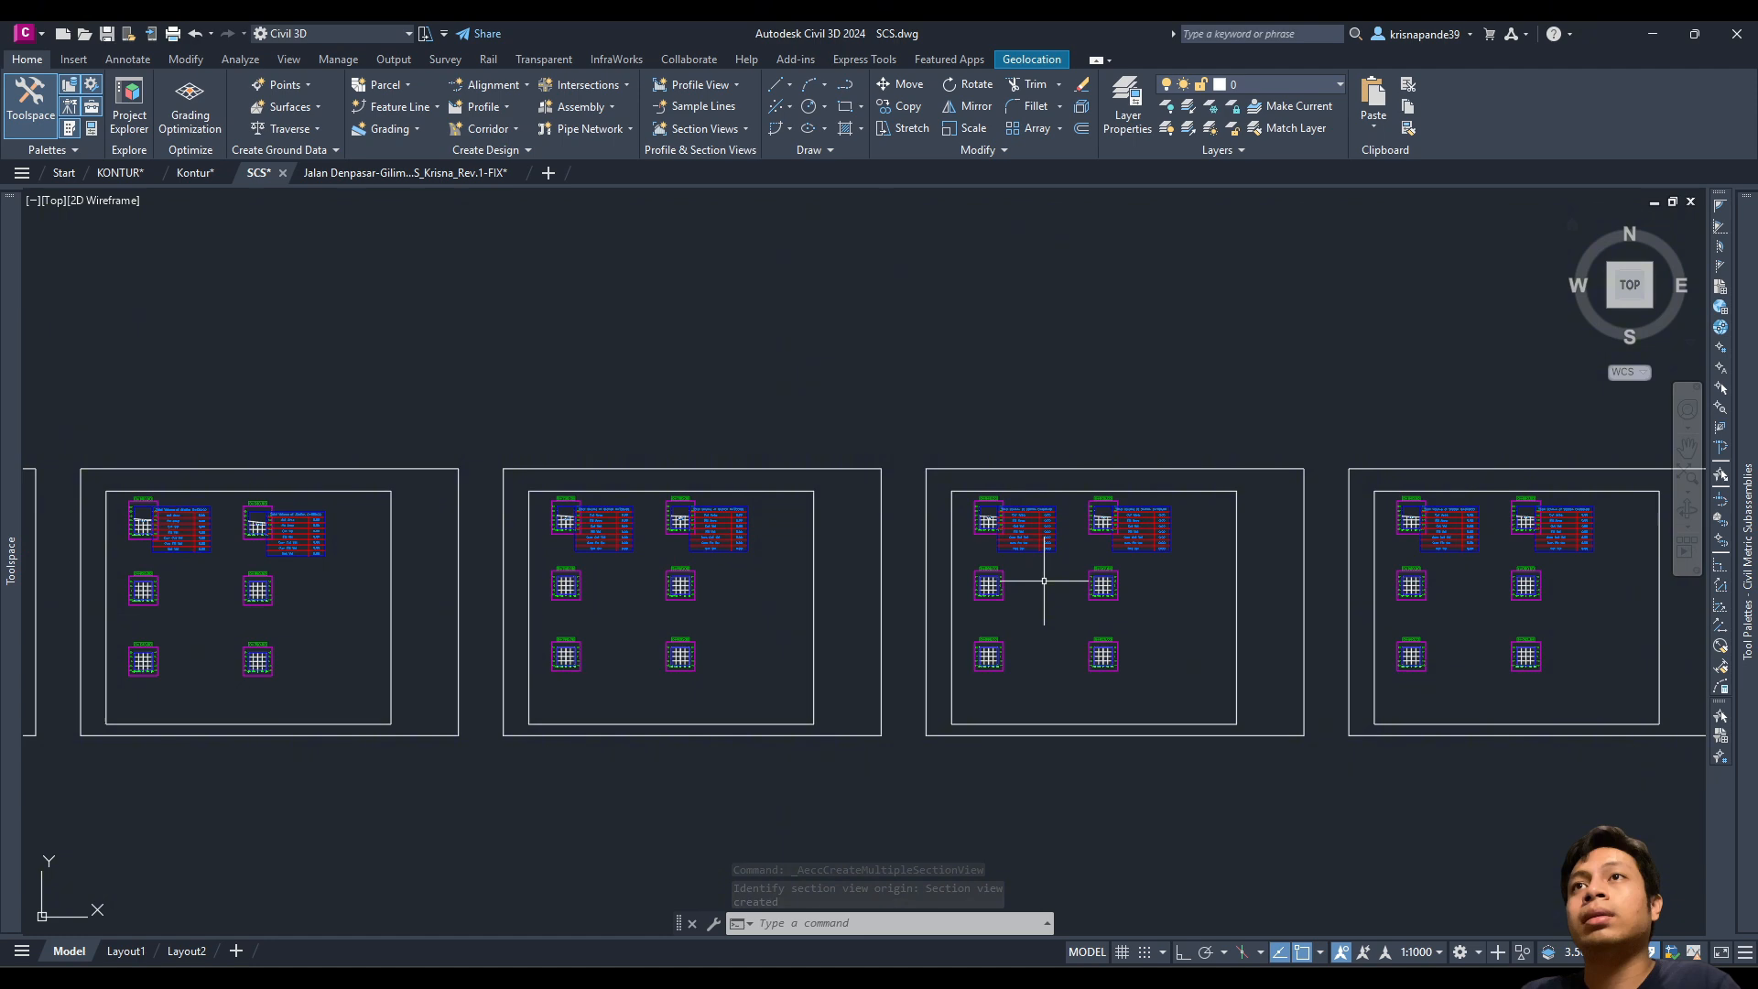
pyautogui.scroll(4, 1123, 579)
pyautogui.scroll(-5, 1242, 589)
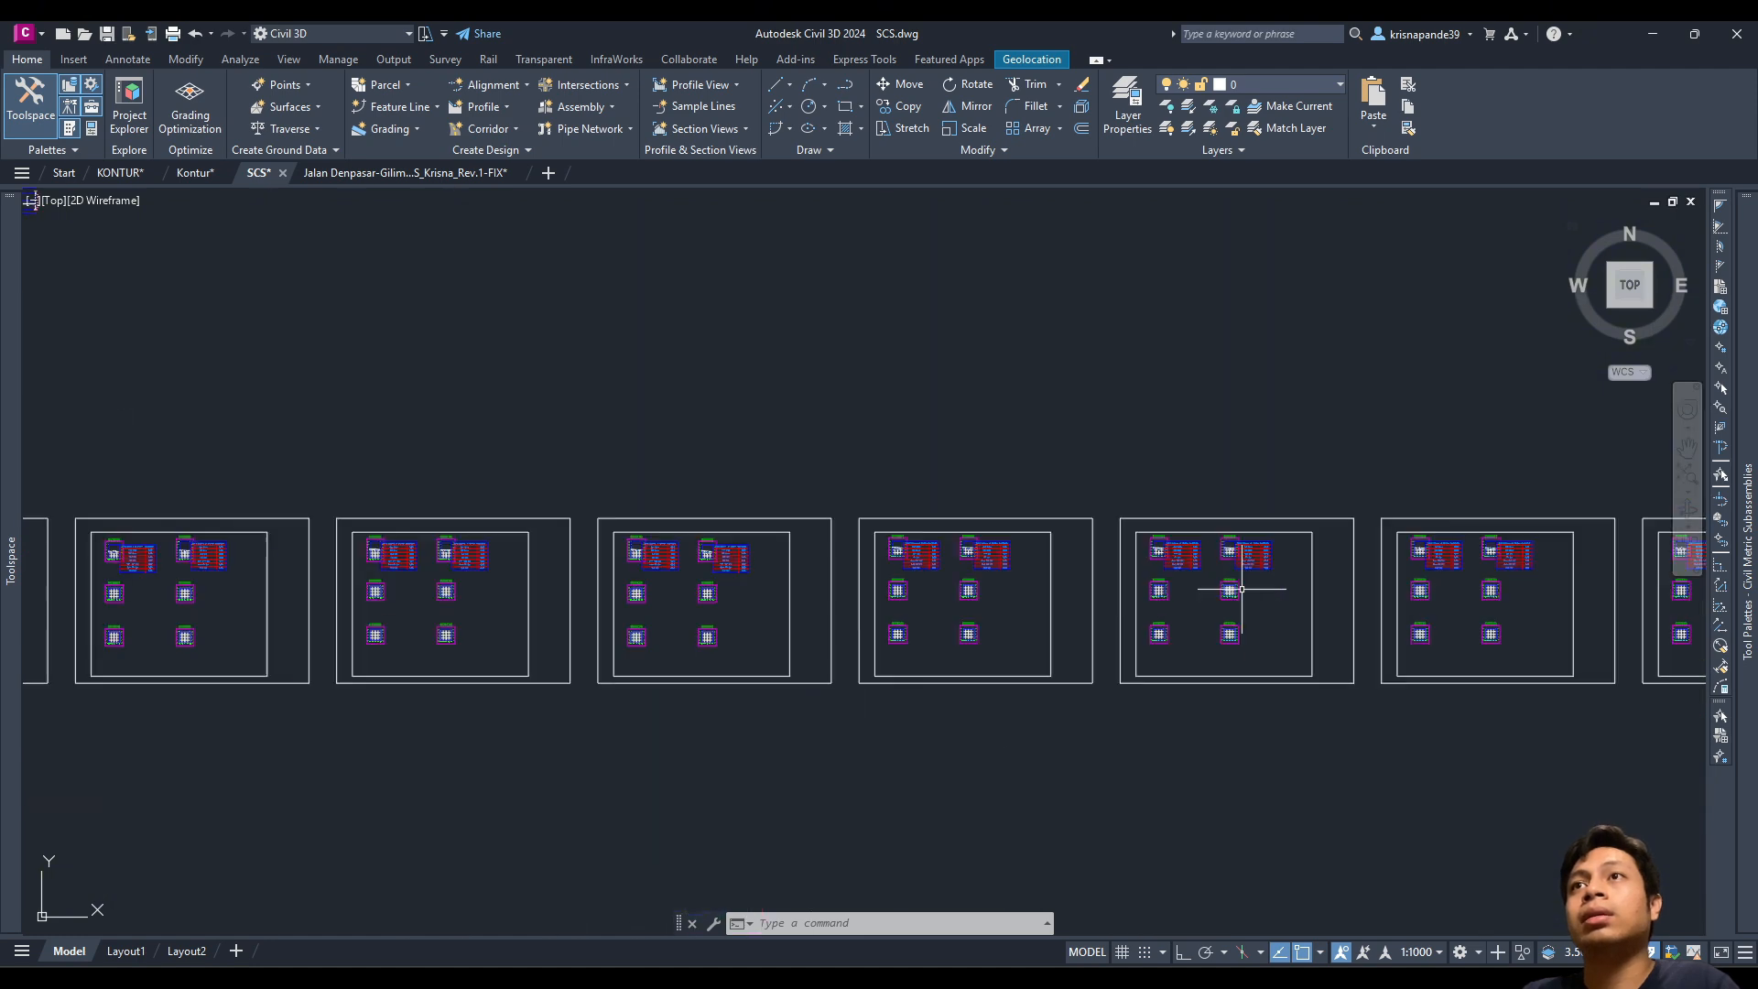
pyautogui.scroll(-5, 806, 578)
pyautogui.moveTo(873, 577)
pyautogui.mouseDown(button='middle')
pyautogui.moveTo(597, 565)
pyautogui.moveTo(813, 568)
pyautogui.mouseUp(button='middle')
pyautogui.scroll(2, 813, 568)
pyautogui.scroll(-4, 812, 568)
pyautogui.scroll(4, 883, 579)
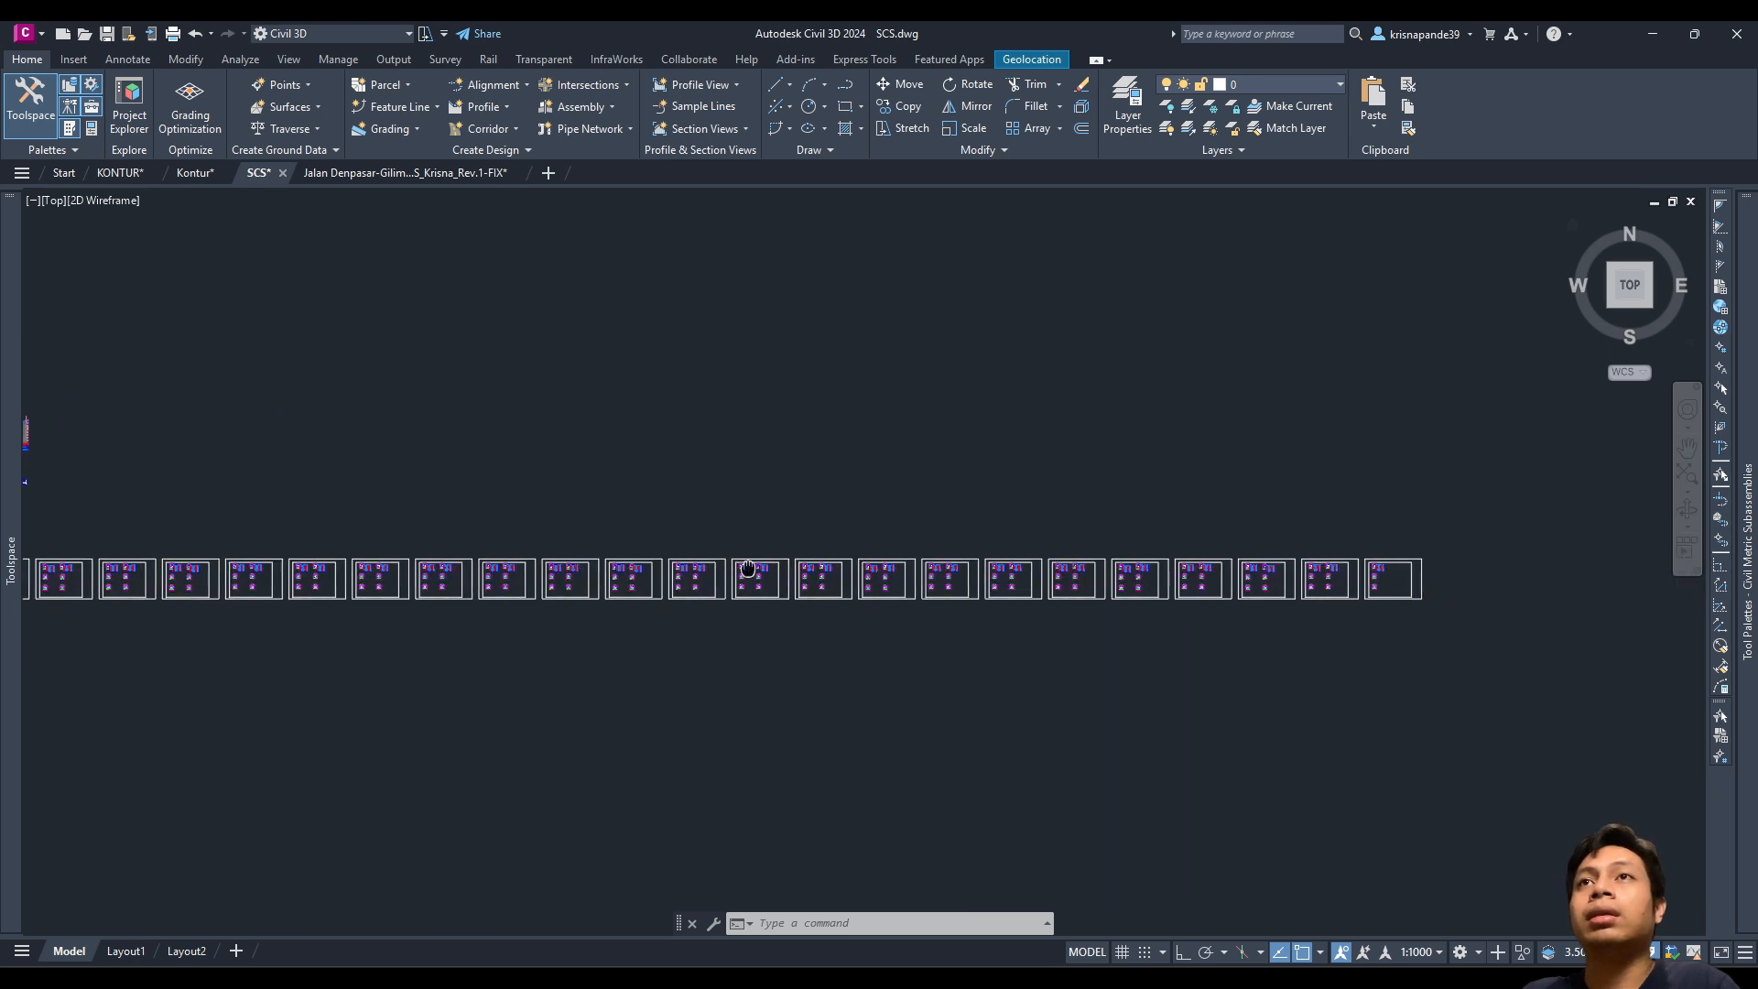
pyautogui.scroll(-4, 864, 567)
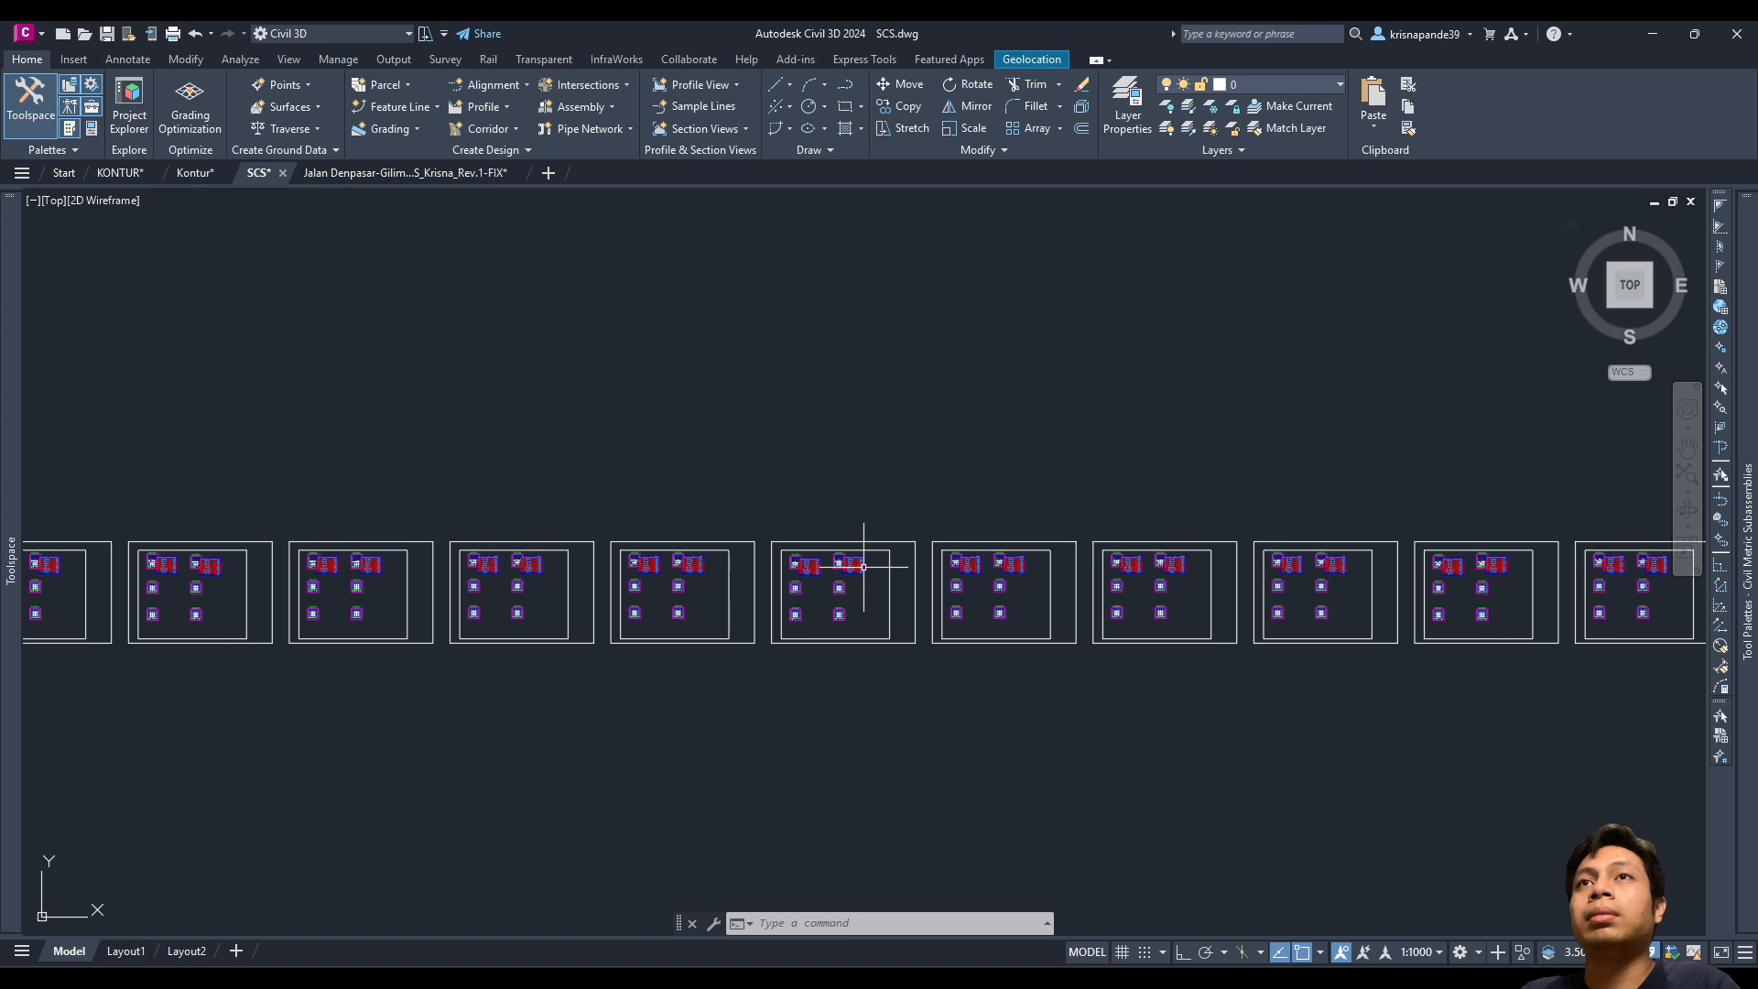
# Step: Pan and zoom back to the contour surface, profiles and assembly
pyautogui.moveTo(470, 570); pyautogui.dragTo(843, 613, button='middle')
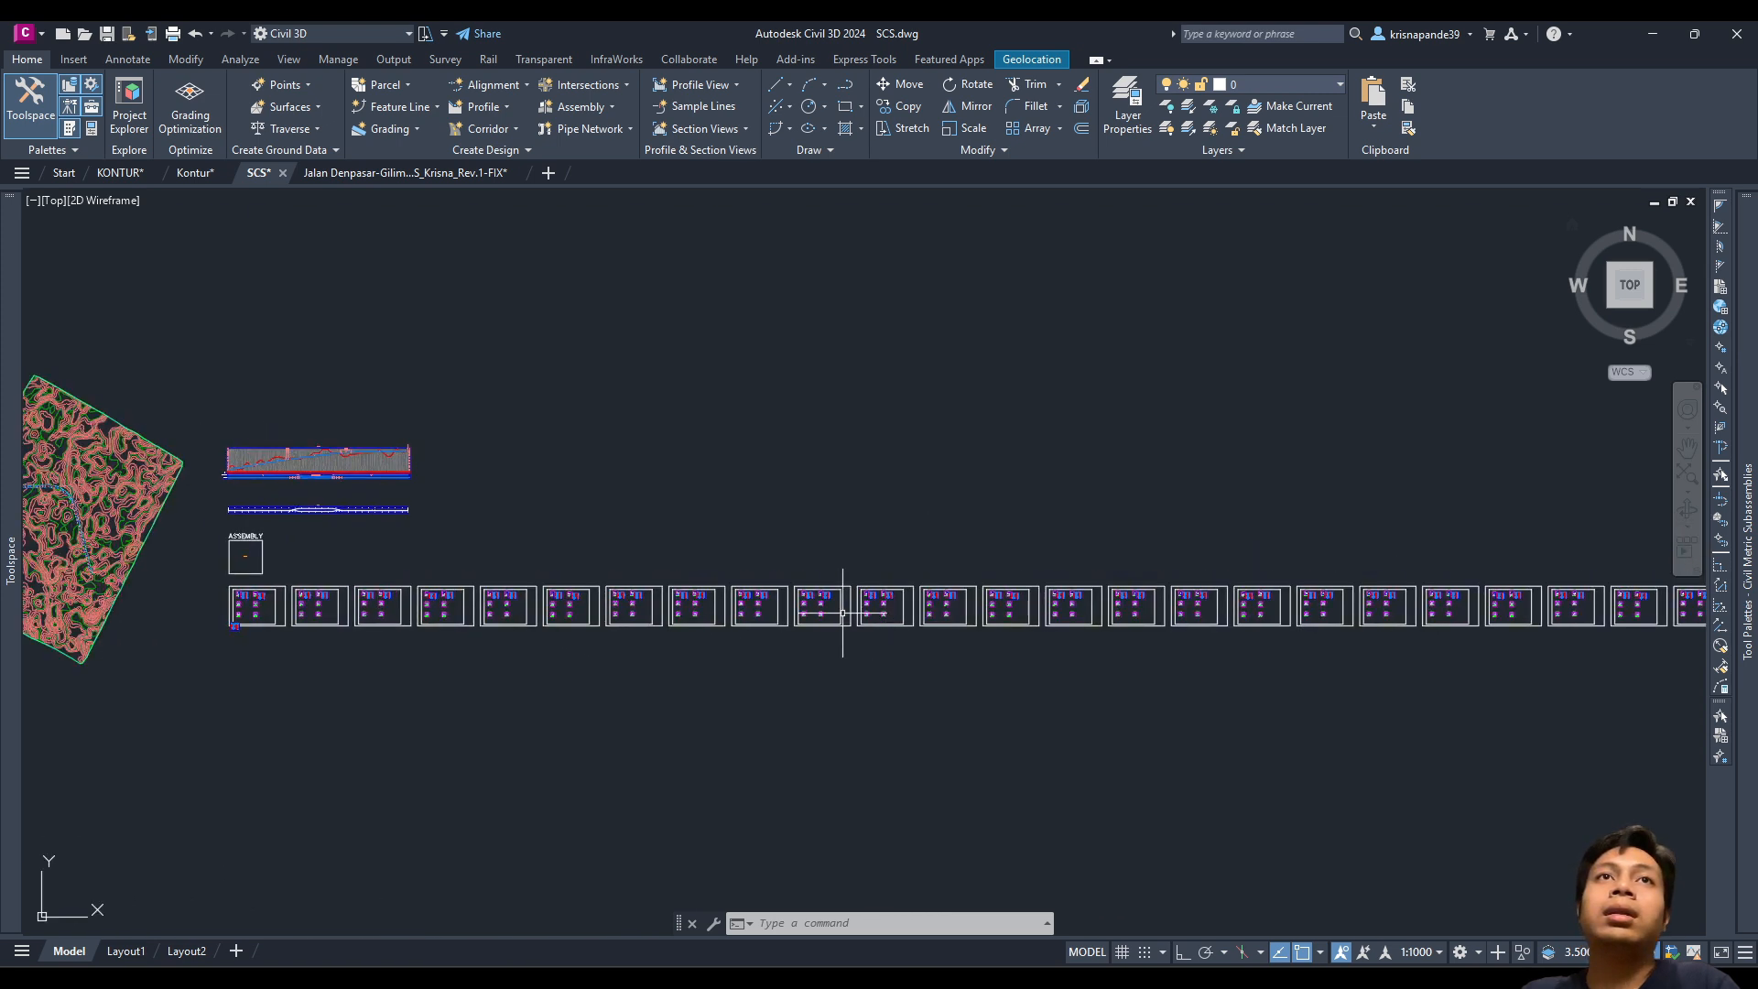
pyautogui.scroll(2, 237, 603)
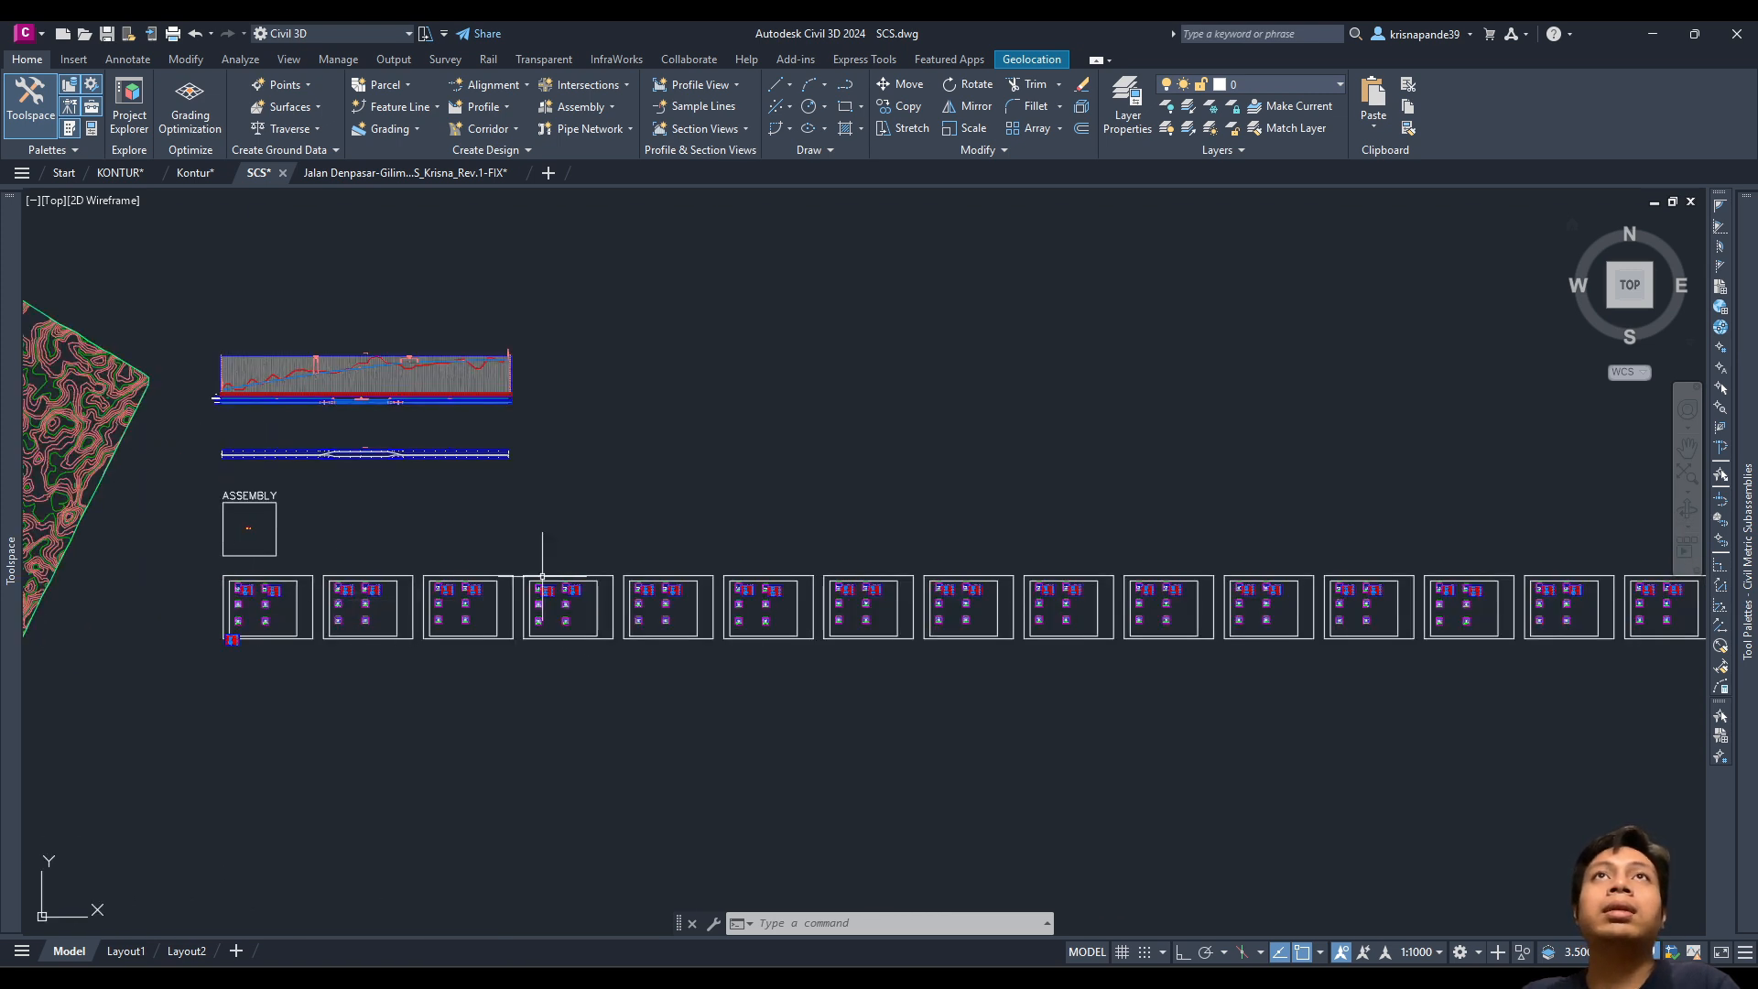
pyautogui.scroll(-2, 922, 538)
pyautogui.moveTo(922, 538); pyautogui.dragTo(553, 479, button='middle')
pyautogui.scroll(-2, 1138, 499)
pyautogui.moveTo(1138, 498); pyautogui.dragTo(1119, 527, button='middle')
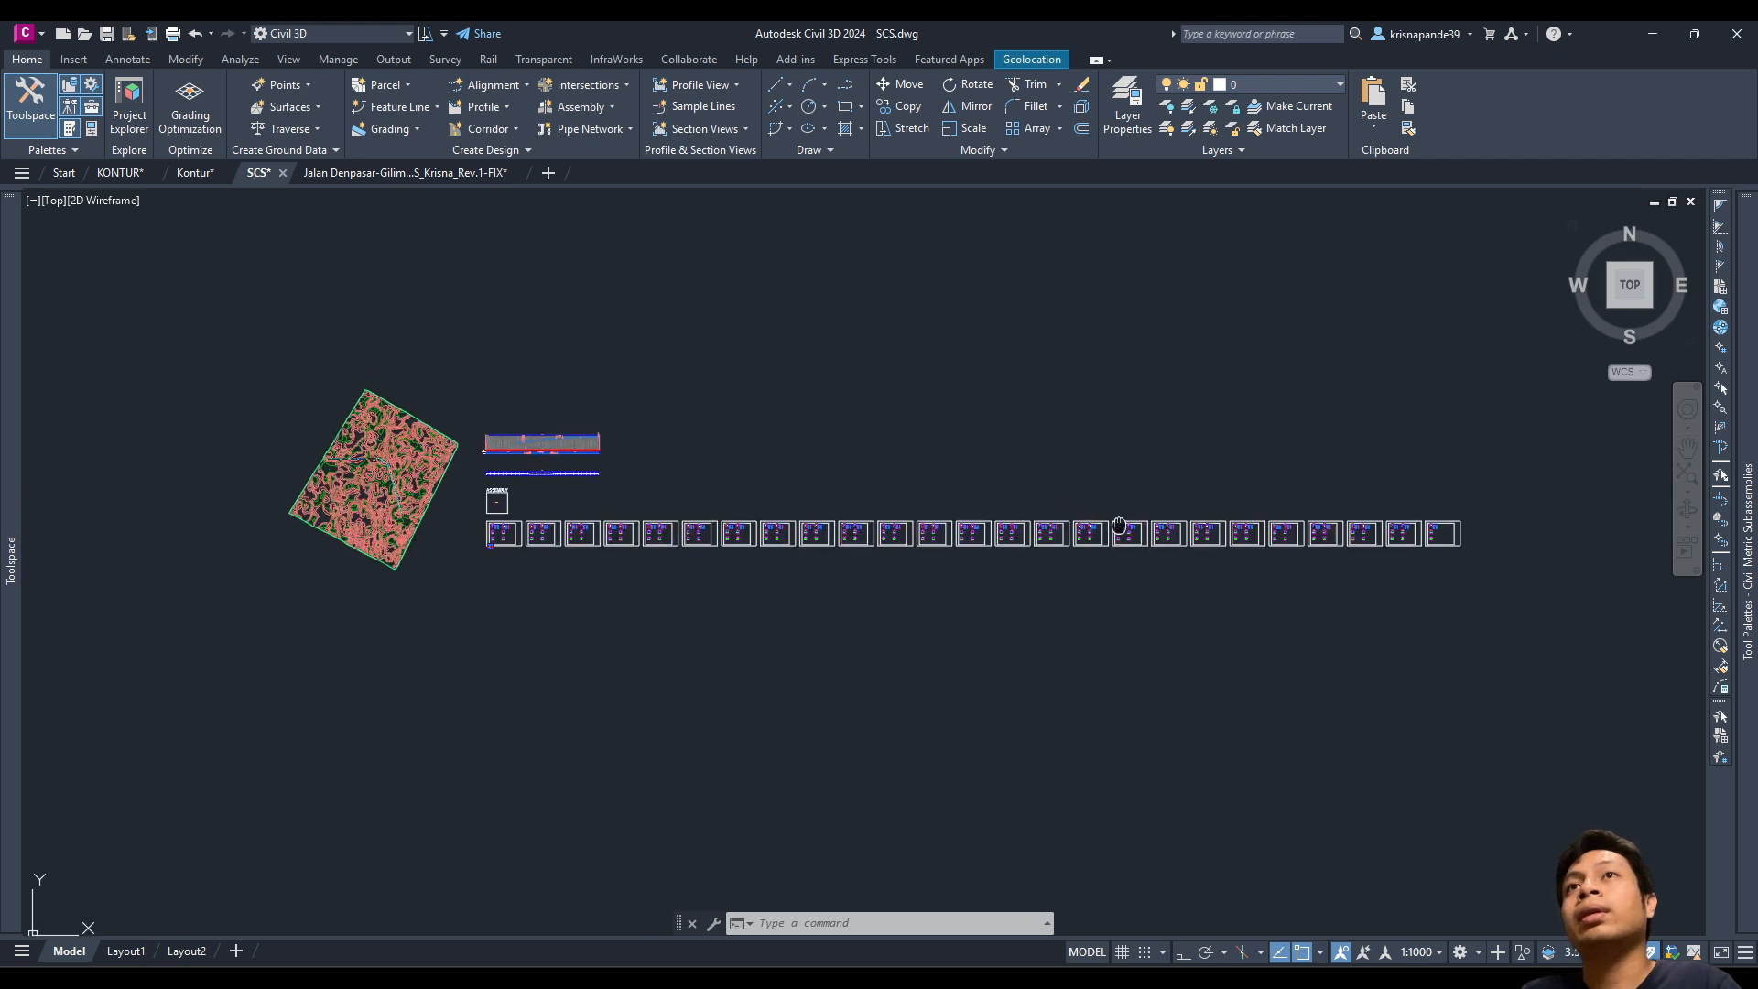
pyautogui.scroll(2, 497, 541)
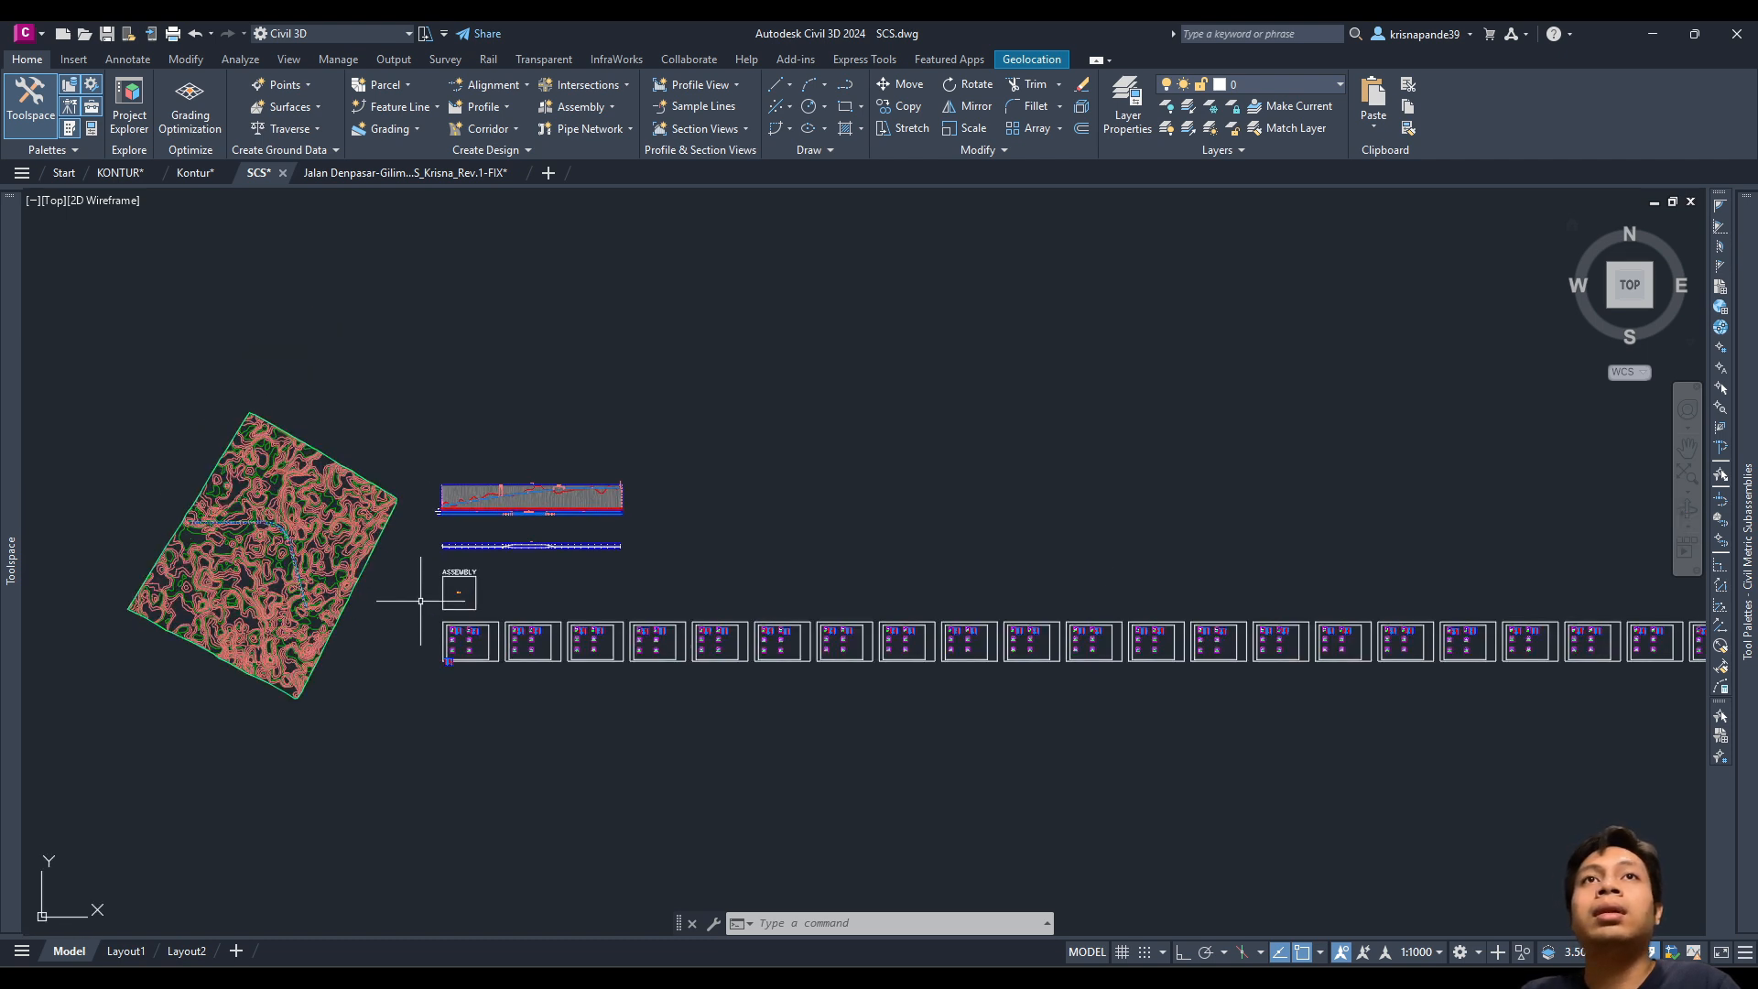
pyautogui.scroll(2, 476, 489)
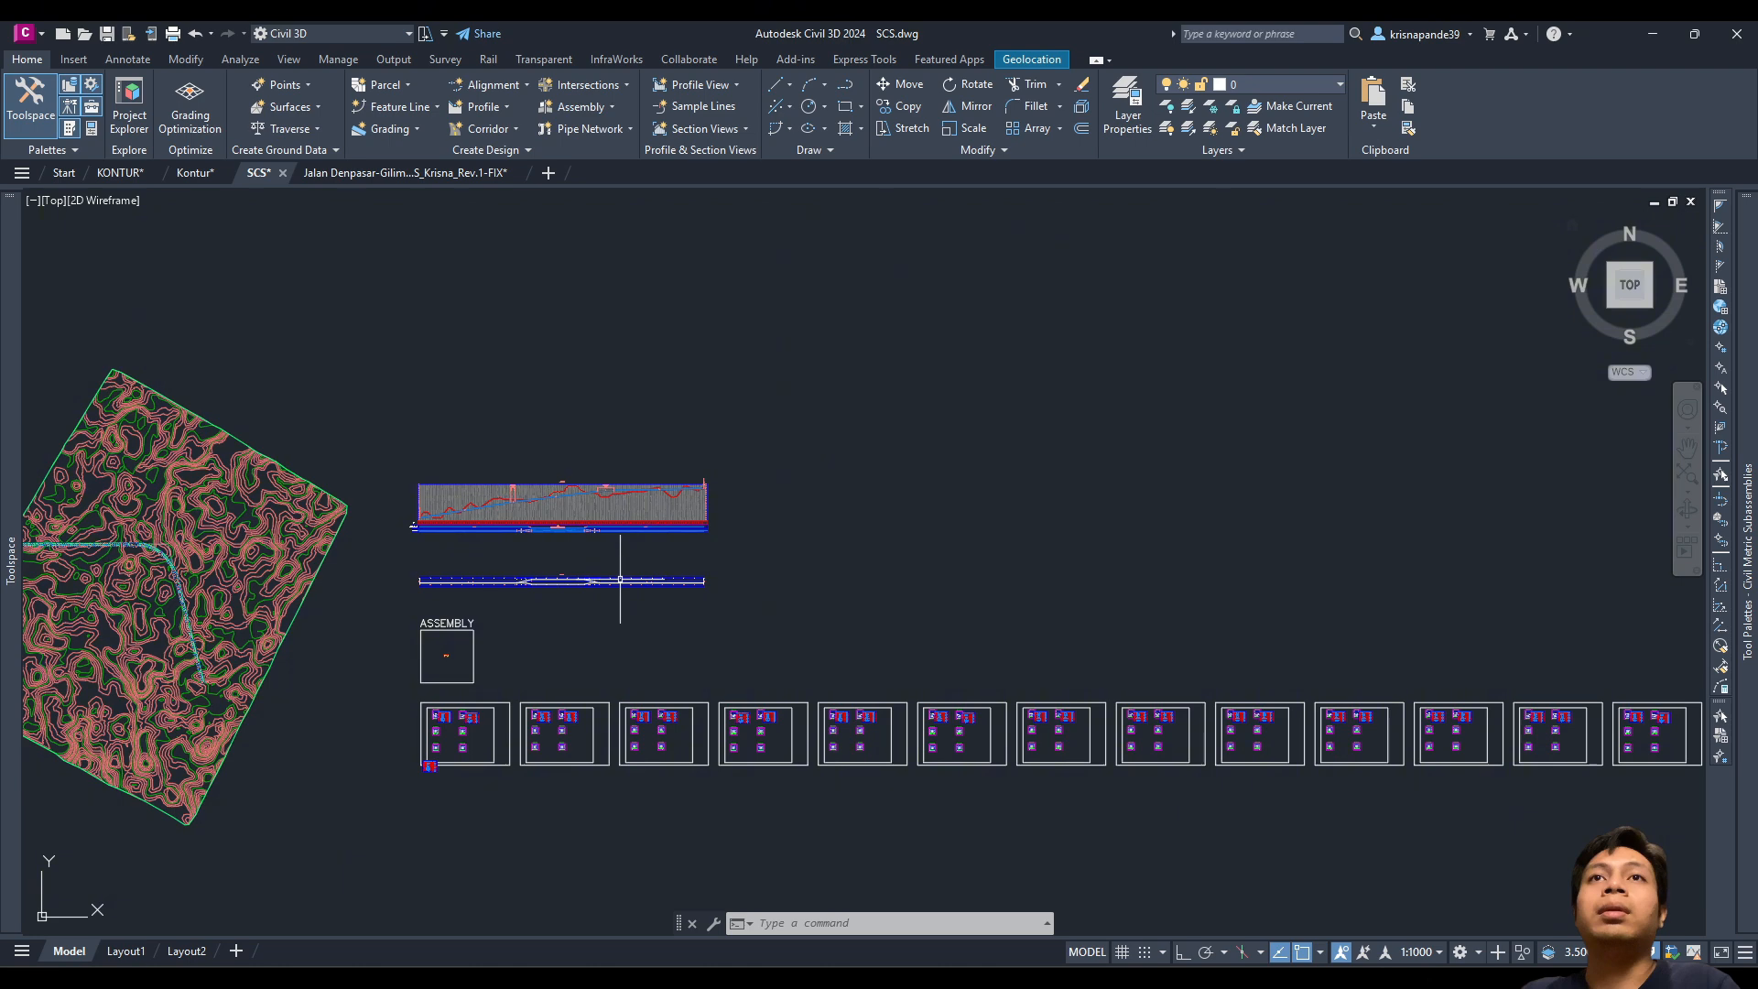
pyautogui.scroll(-2, 665, 639)
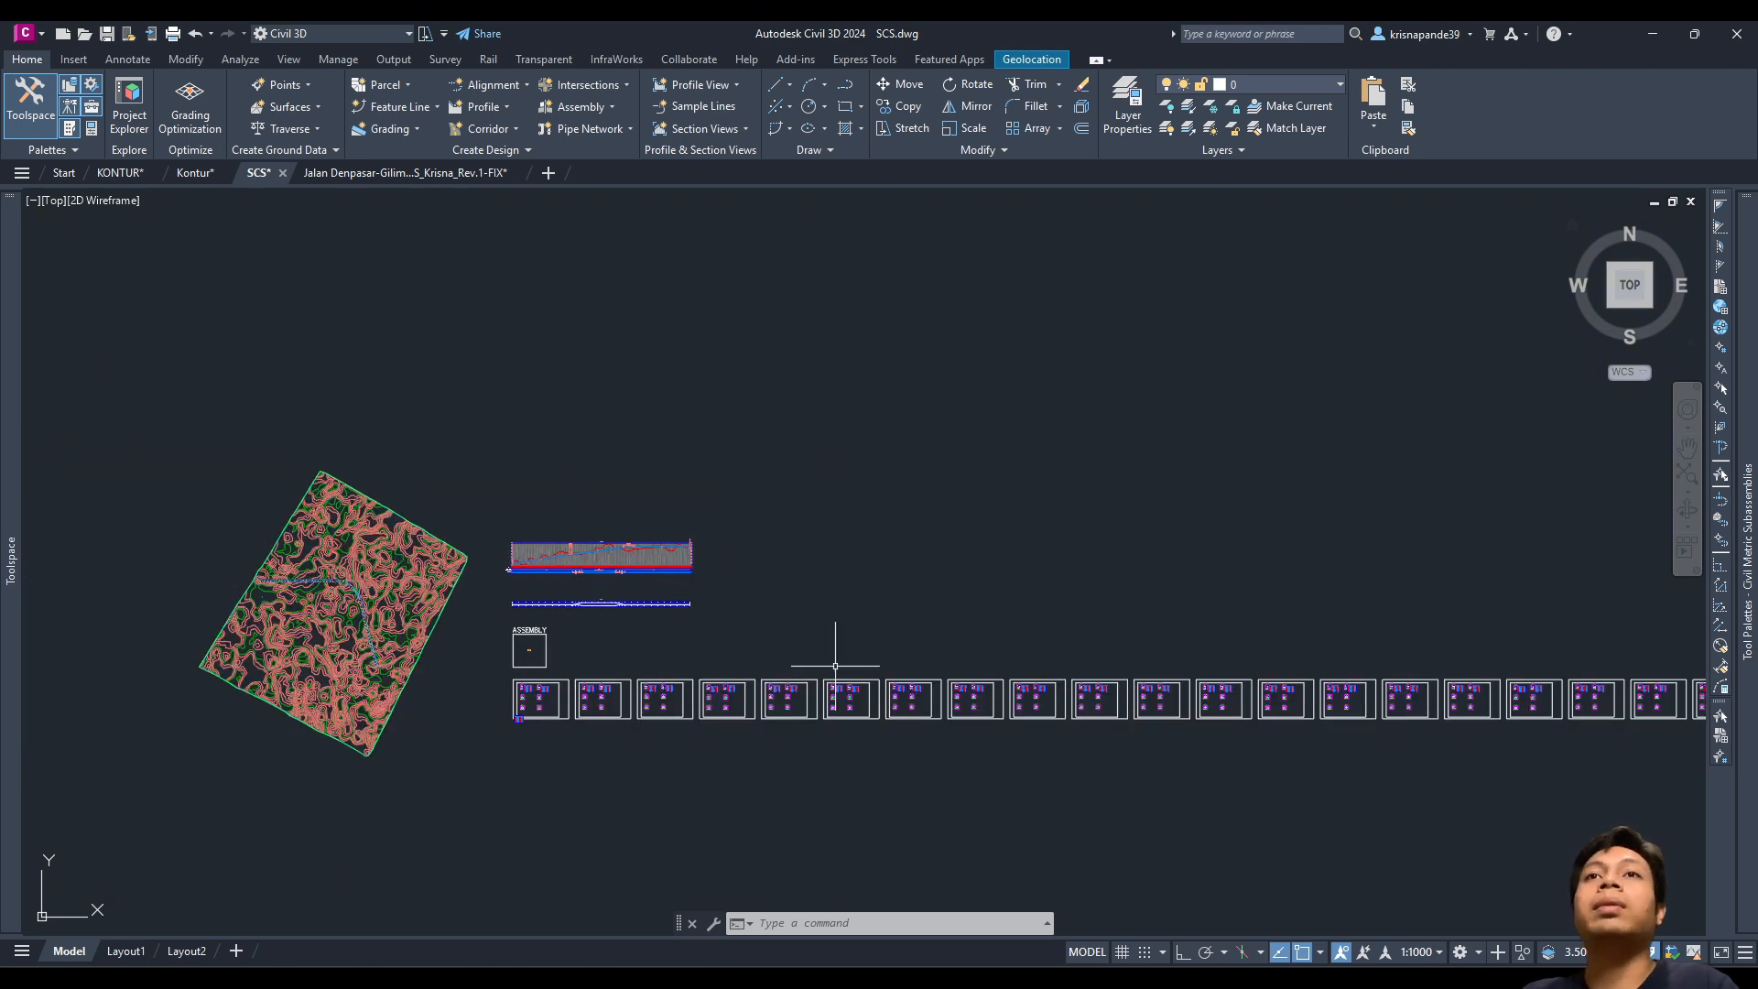
pyautogui.scroll(-3, 835, 666)
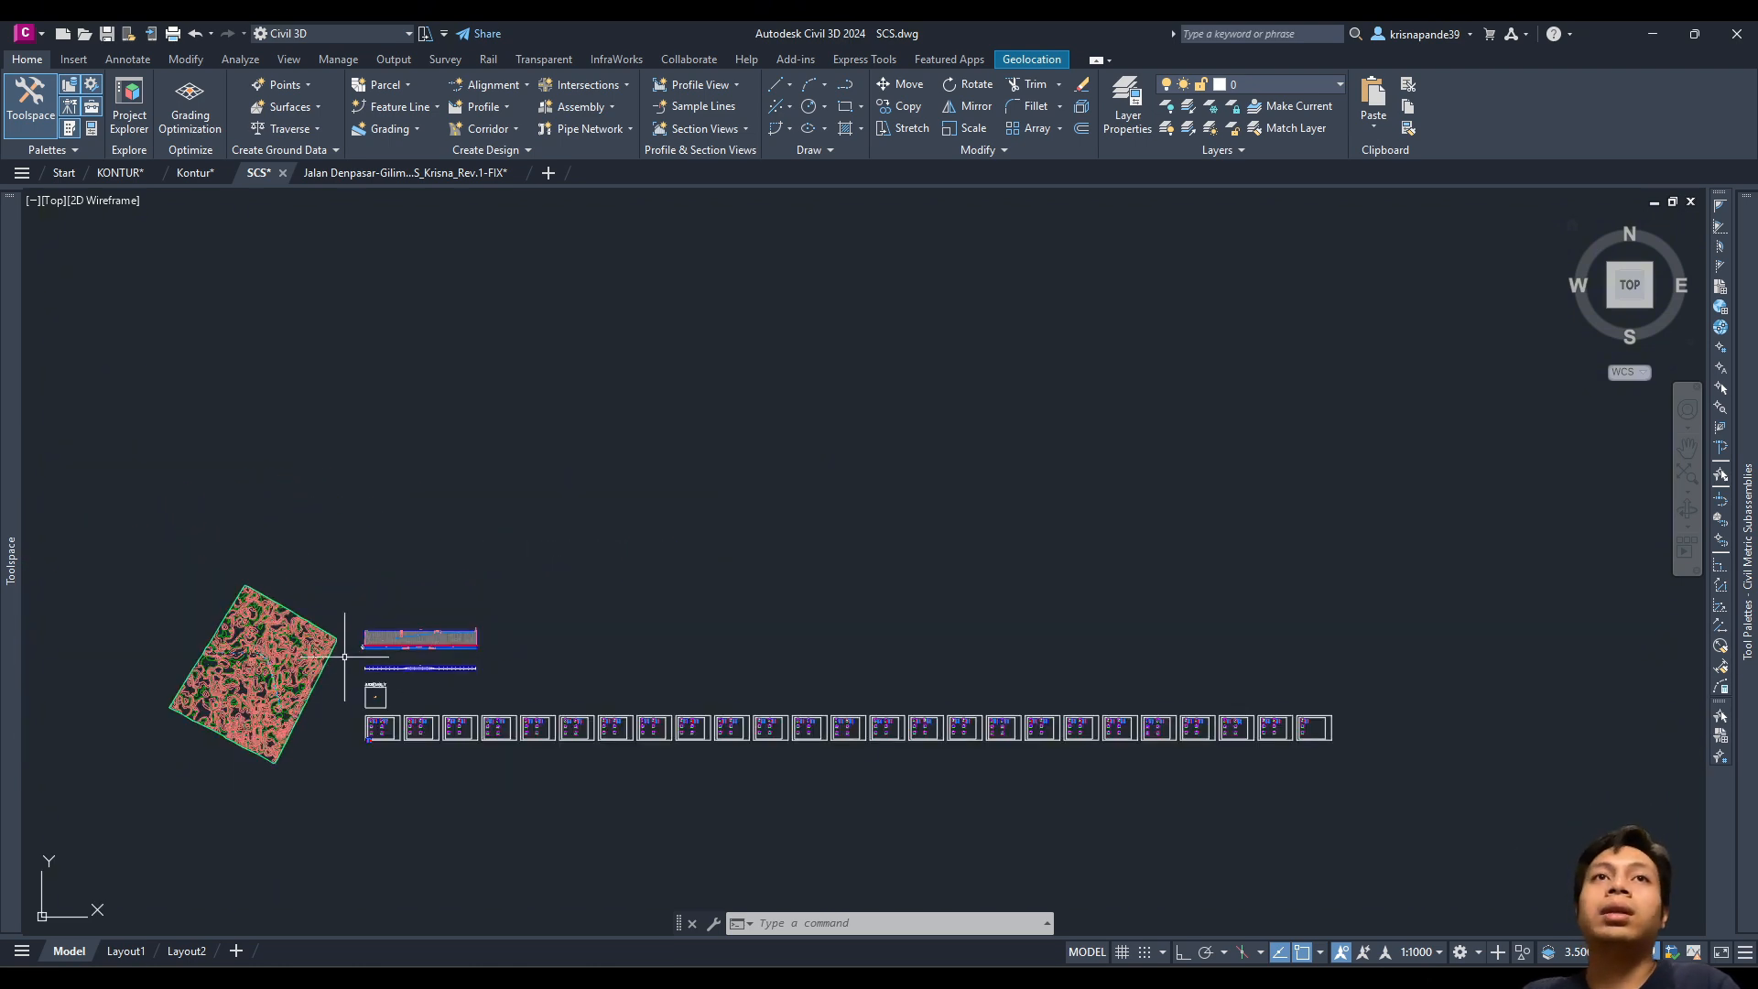
pyautogui.scroll(2, 345, 657)
pyautogui.press('Escape')
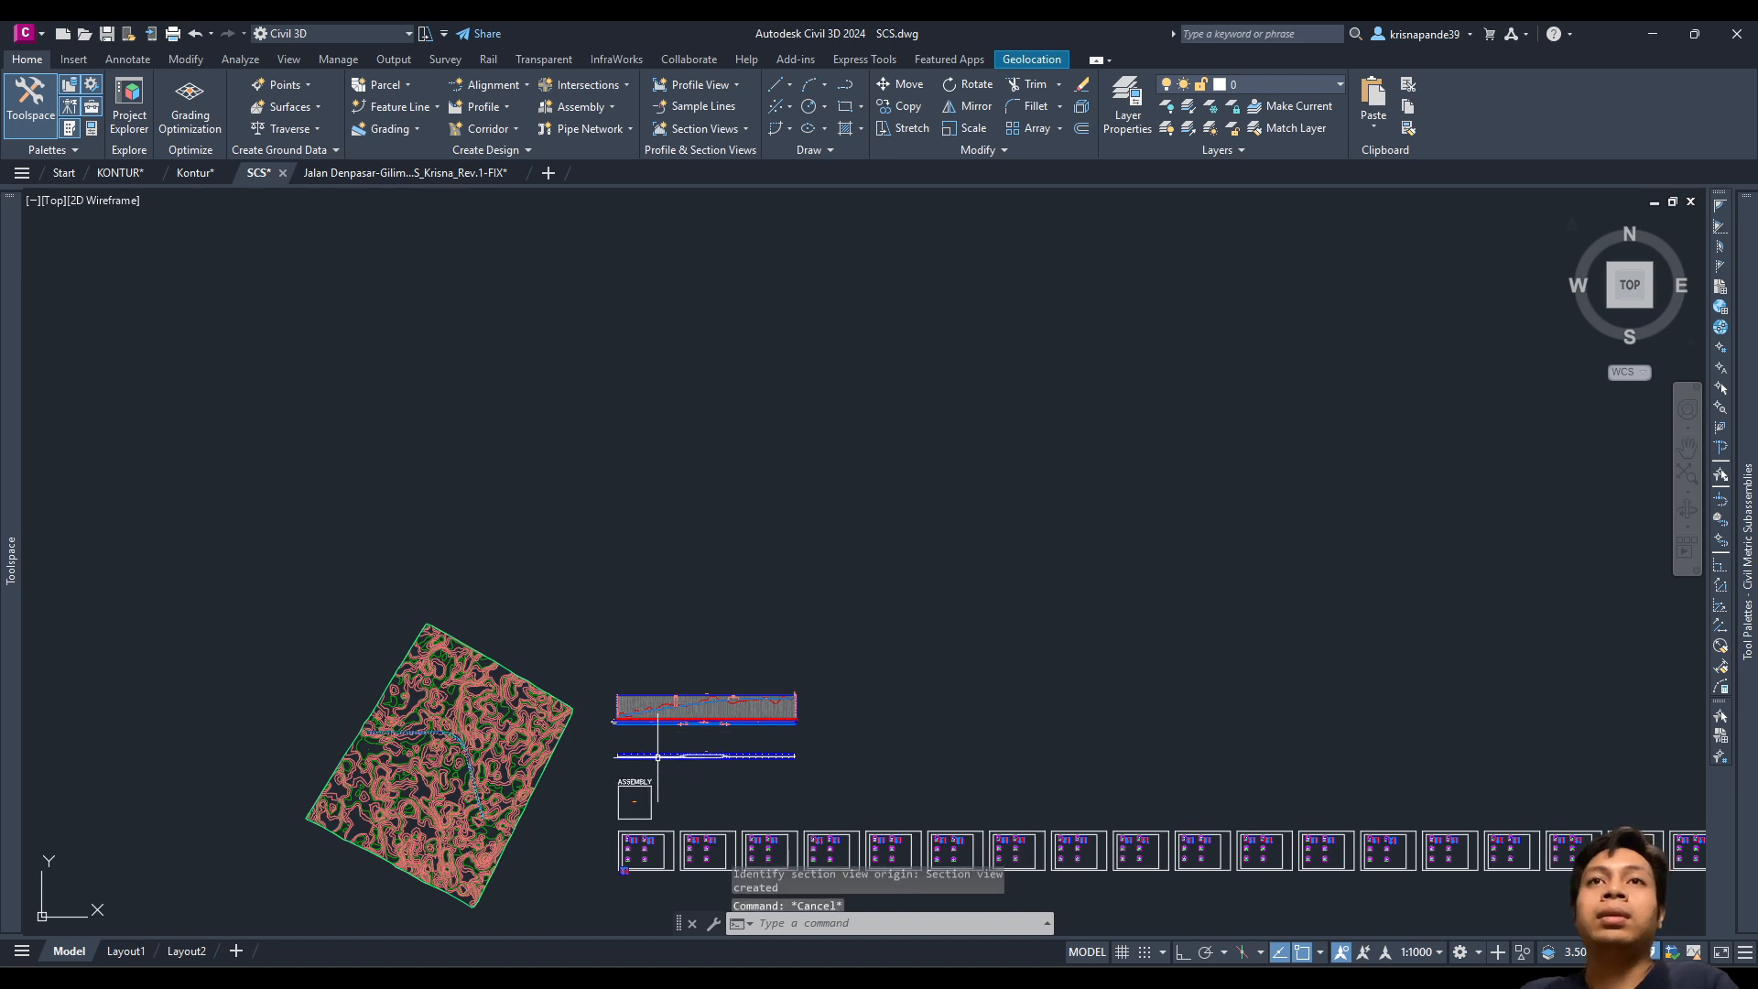
pyautogui.moveTo(568, 752); pyautogui.dragTo(711, 651, button='middle')
pyautogui.scroll(2, 633, 701)
pyautogui.moveTo(553, 705); pyautogui.dragTo(871, 629, button='middle')
pyautogui.scroll(4, 744, 534)
pyautogui.scroll(-2, 744, 534)
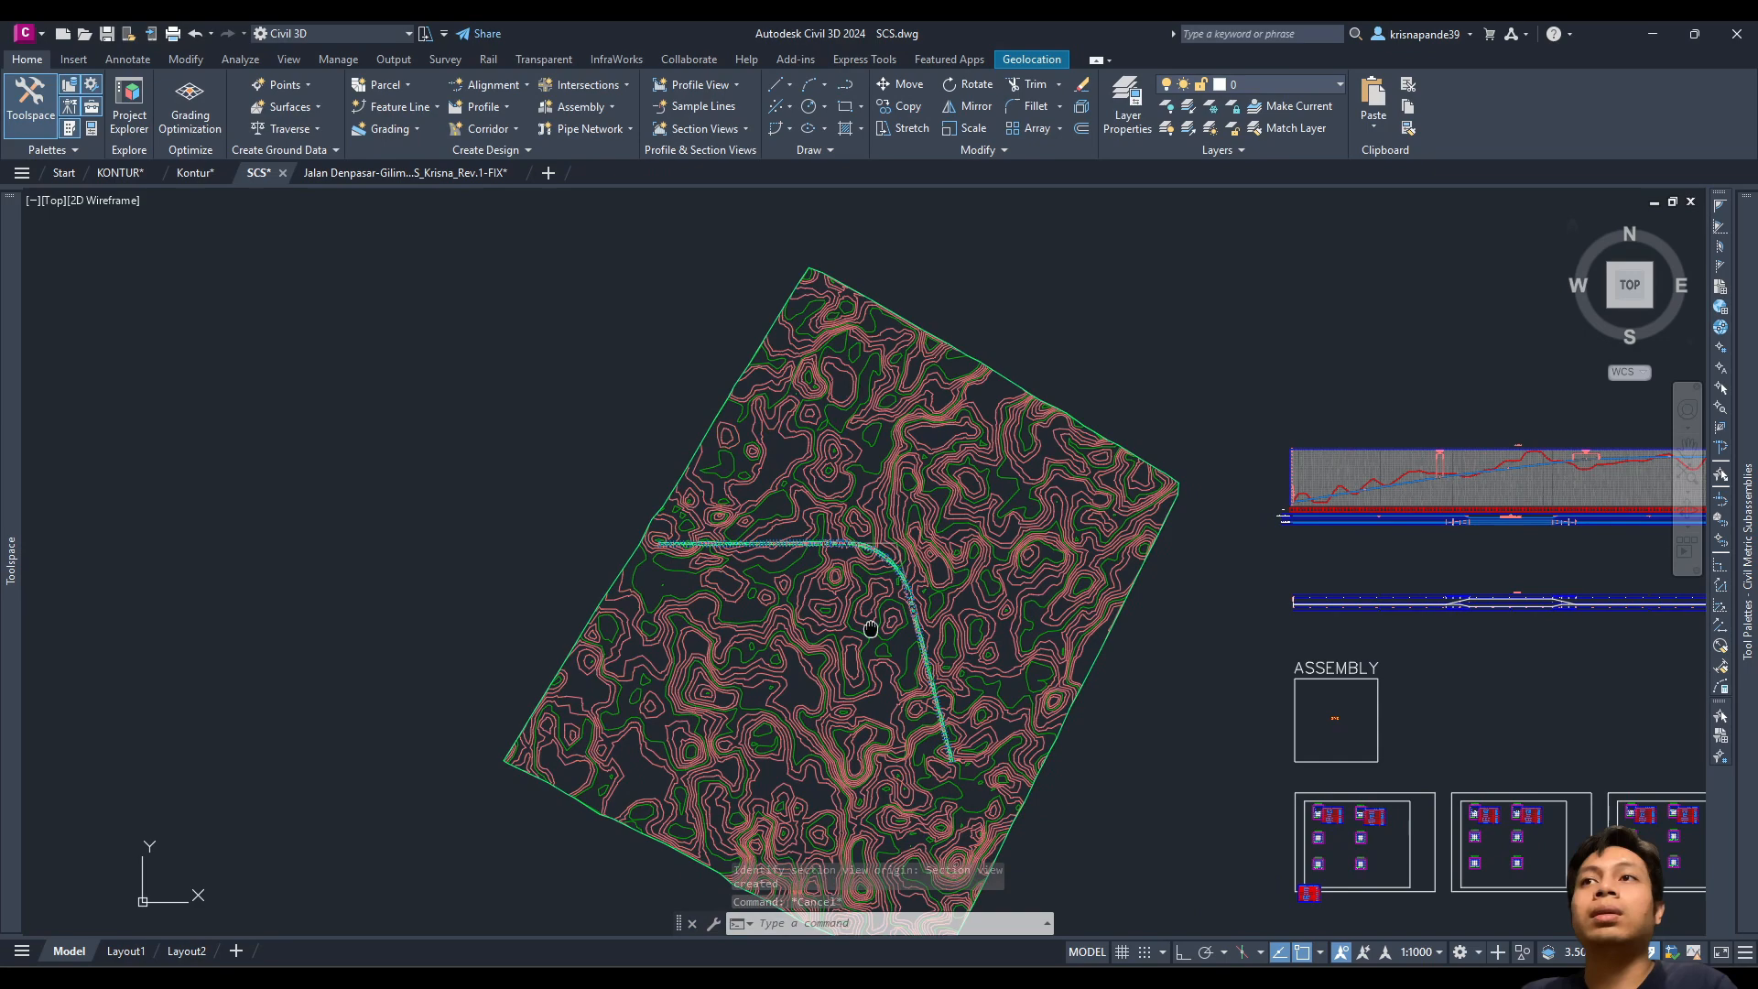
pyautogui.scroll(-2, 871, 628)
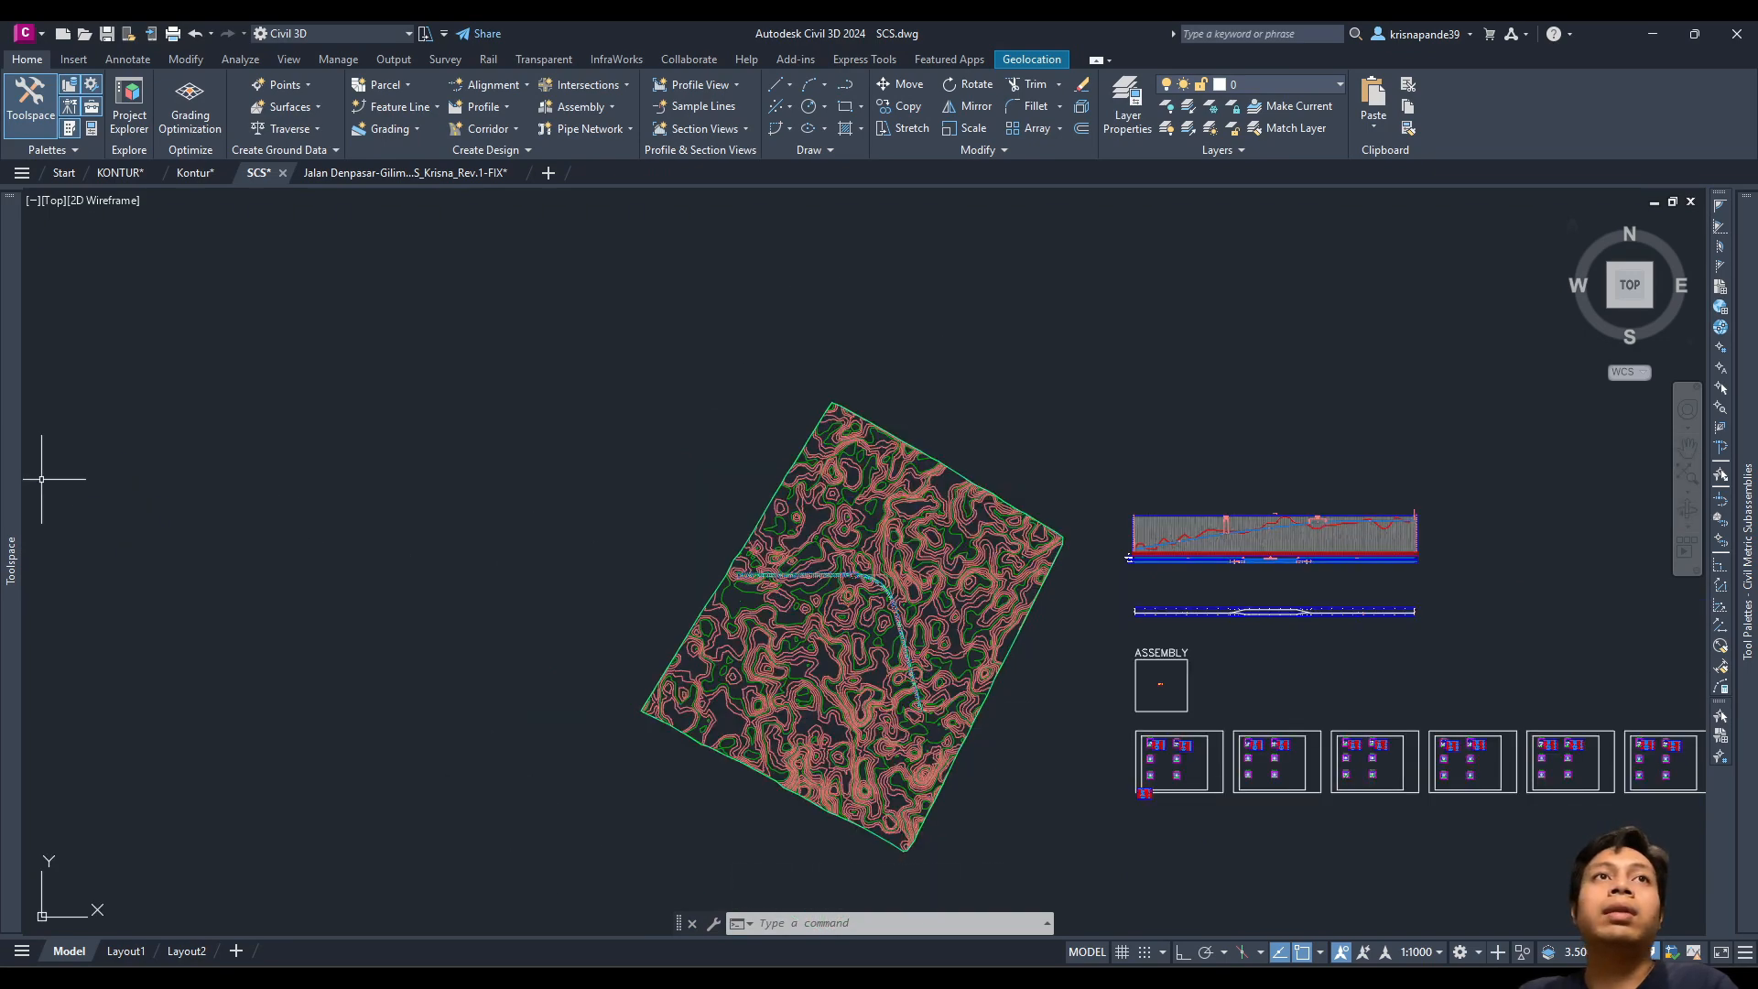
# Step: Select the KORIDOR corridor in the drawing
pyautogui.moveTo(18, 461)
pyautogui.press('Escape')
pyautogui.press('Escape')
pyautogui.scroll(10, 852, 659)
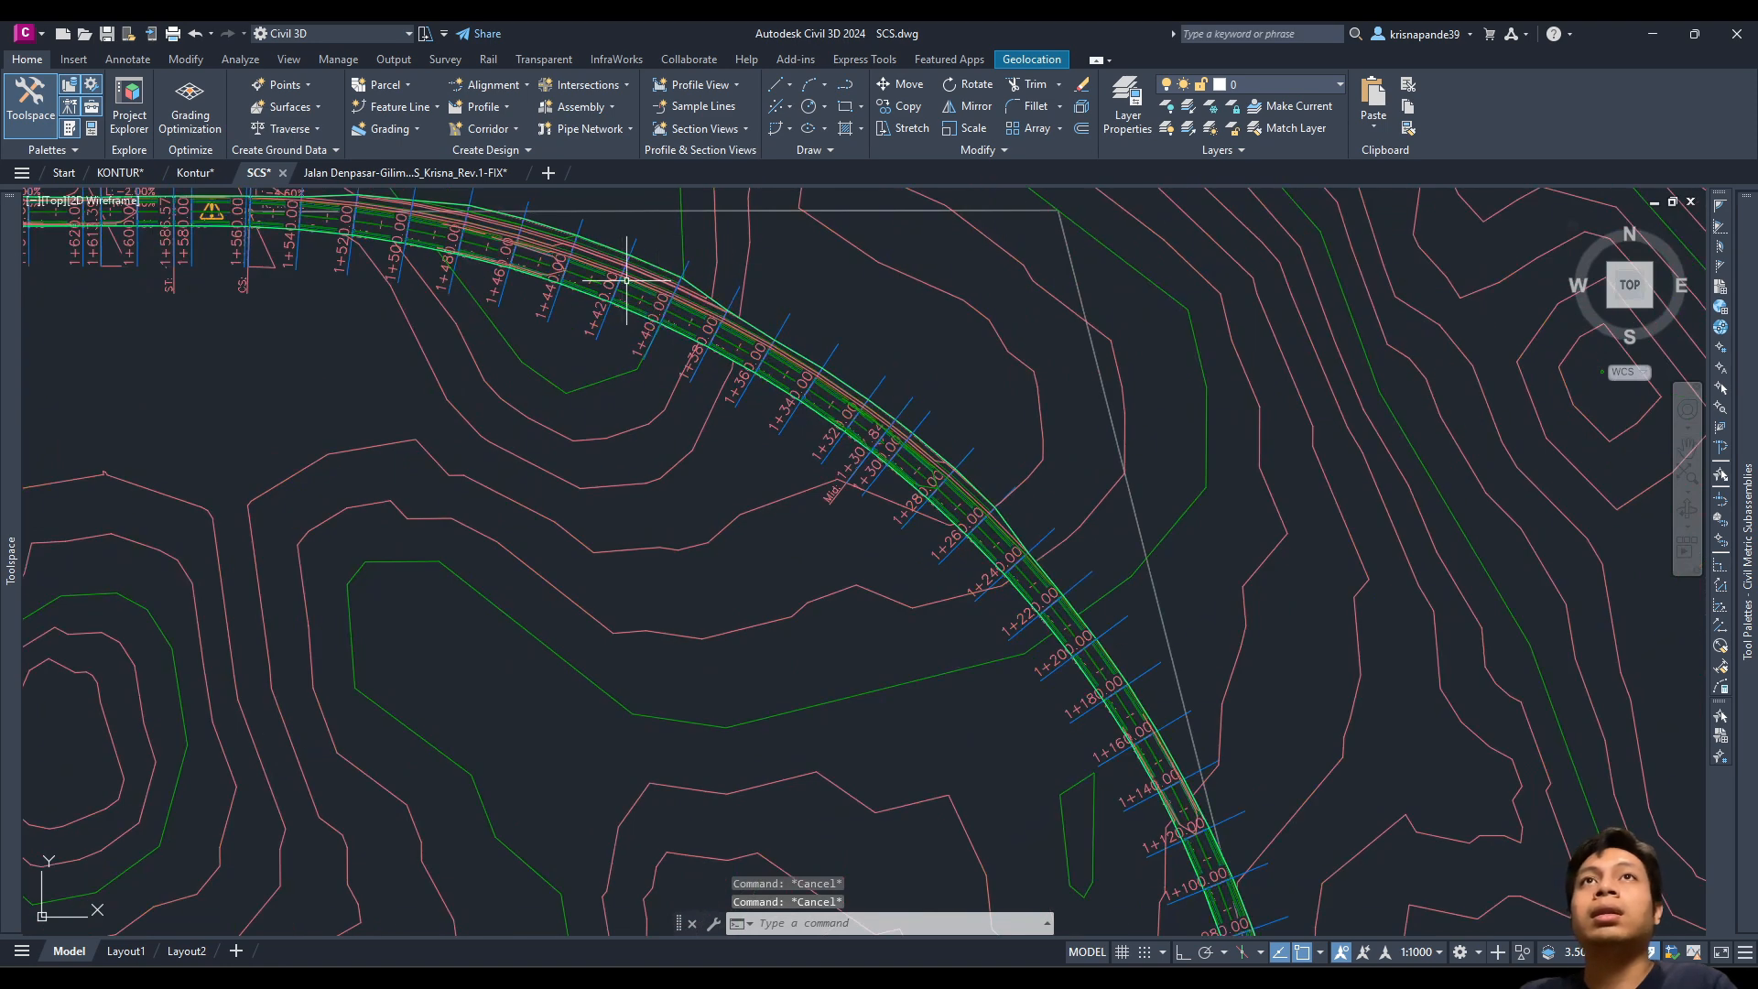
pyautogui.click(627, 279)
pyautogui.press('Escape')
pyautogui.scroll(2, 471, 229)
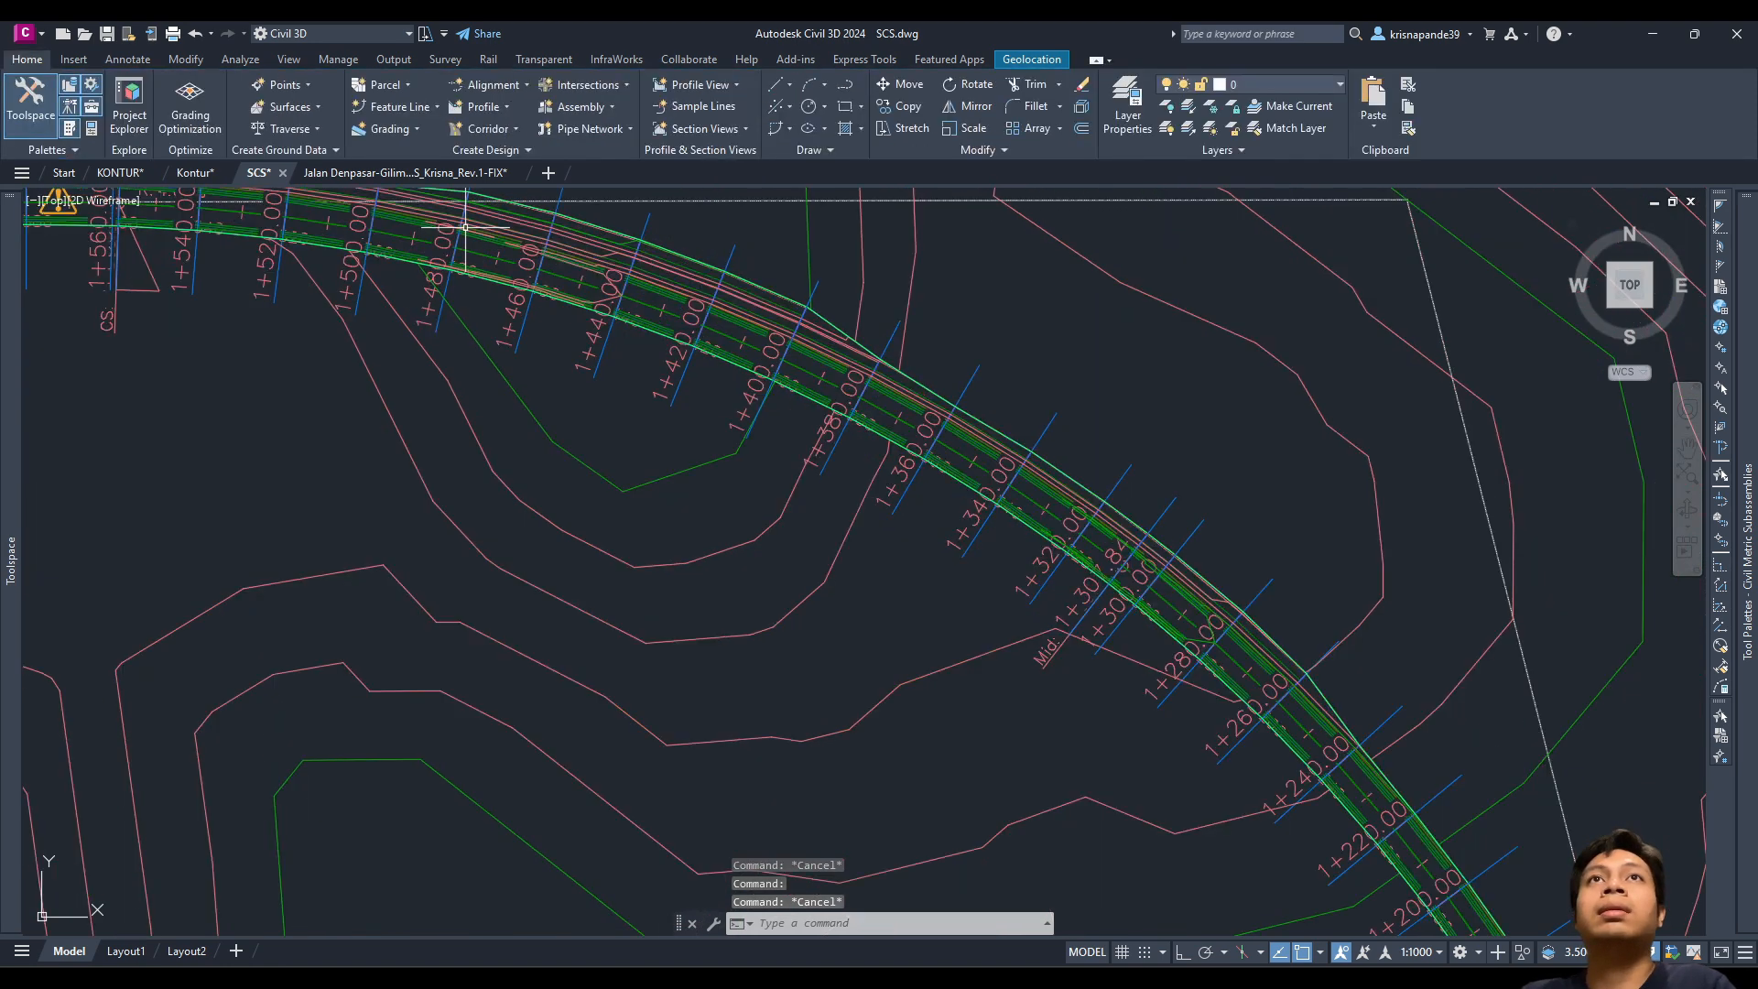
pyautogui.click(478, 234)
pyautogui.press('Escape')
pyautogui.scroll(6, 481, 240)
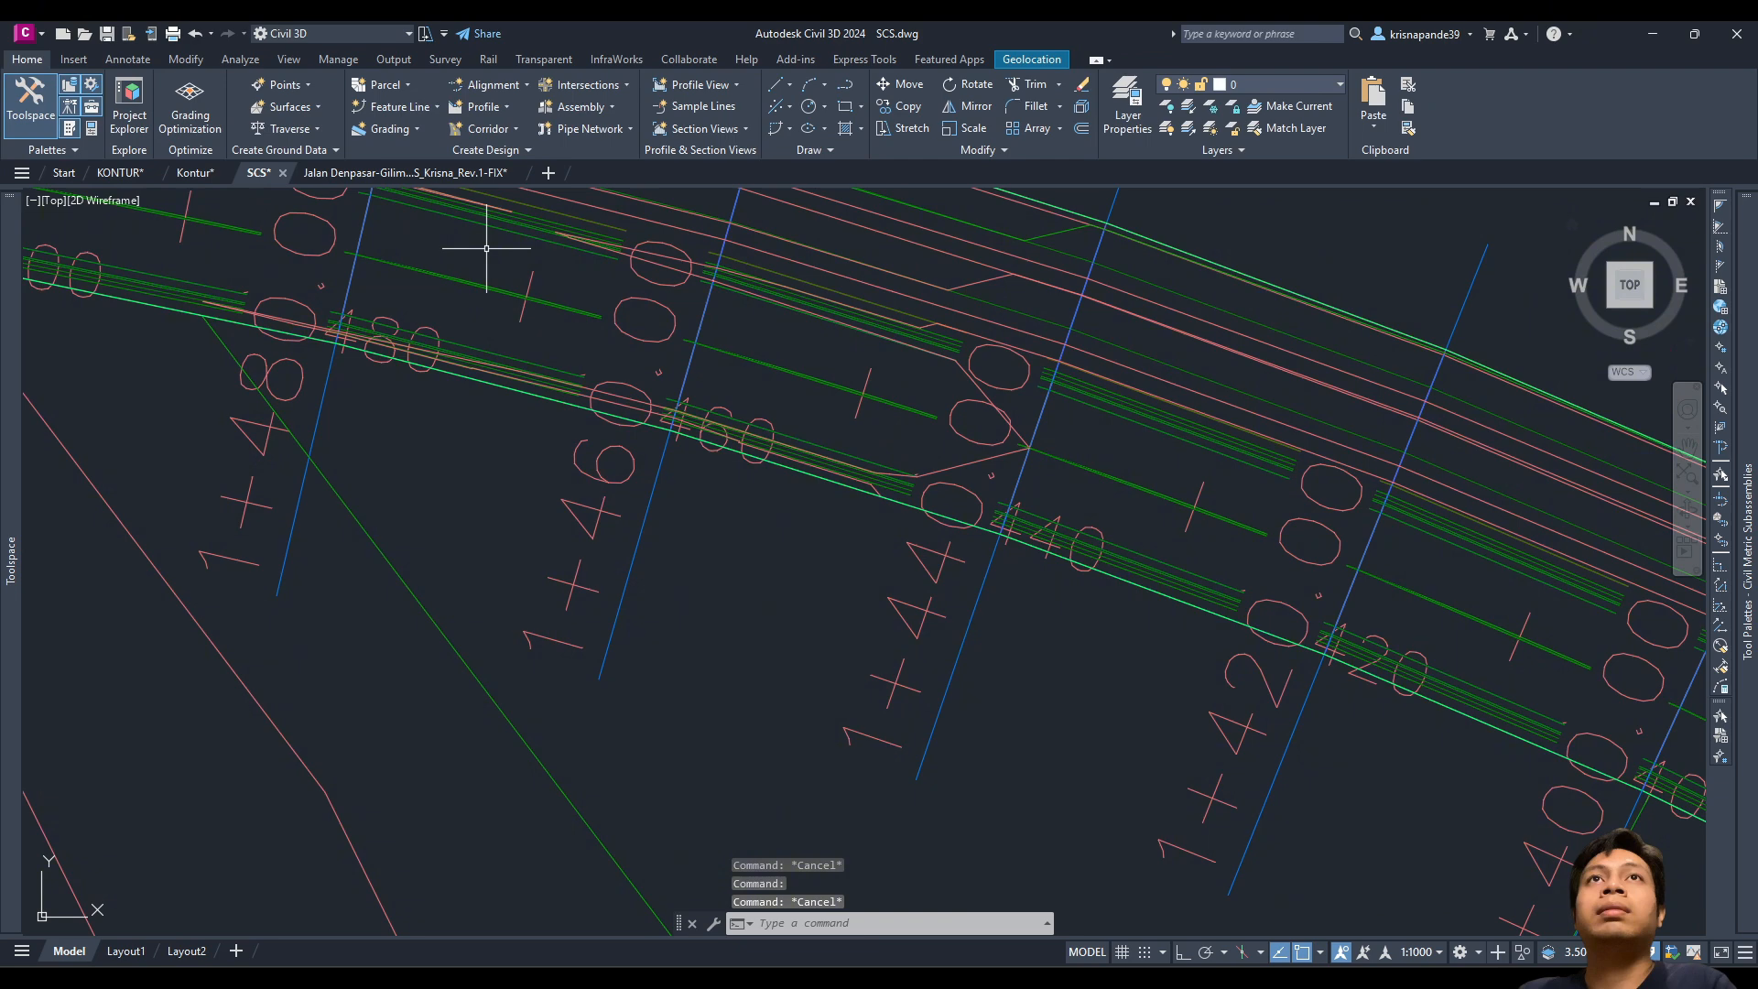
pyautogui.click(493, 230)
# Step: Start the corridor Drive tool and pick a KORIDOR feature line to follow
pyautogui.scroll(-6, 549, 321)
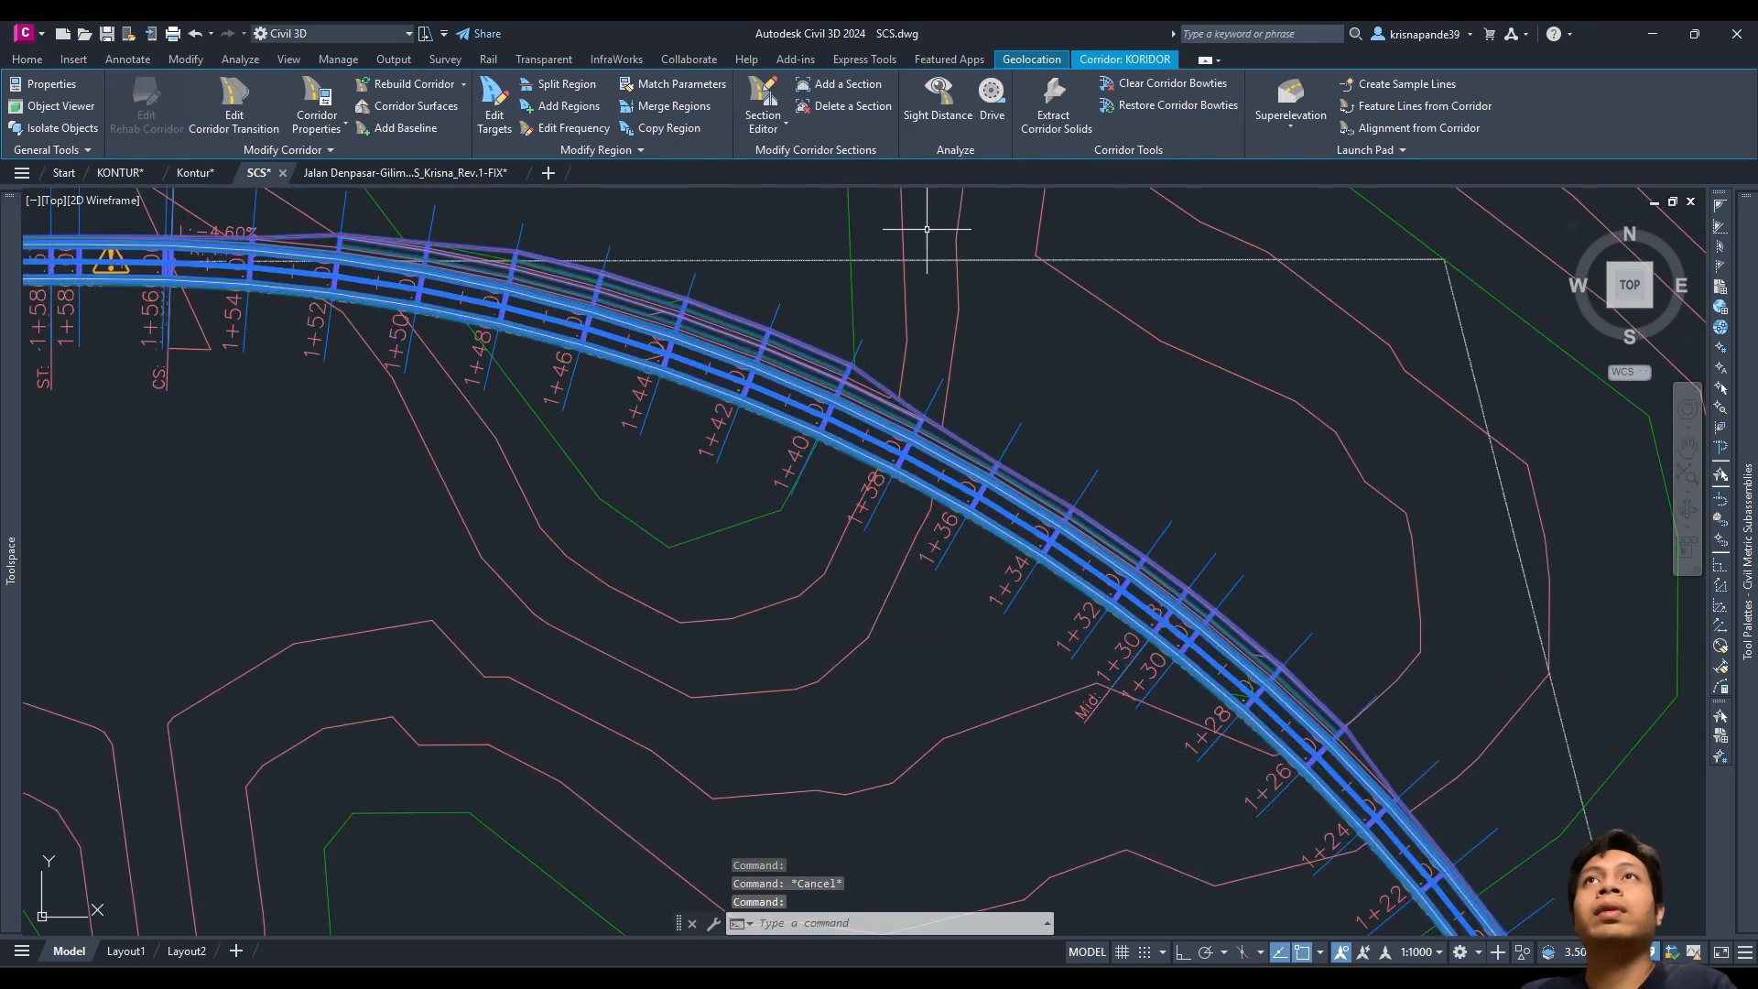
pyautogui.moveTo(925, 229); pyautogui.dragTo(1328, 418, button='middle')
pyautogui.click(992, 101)
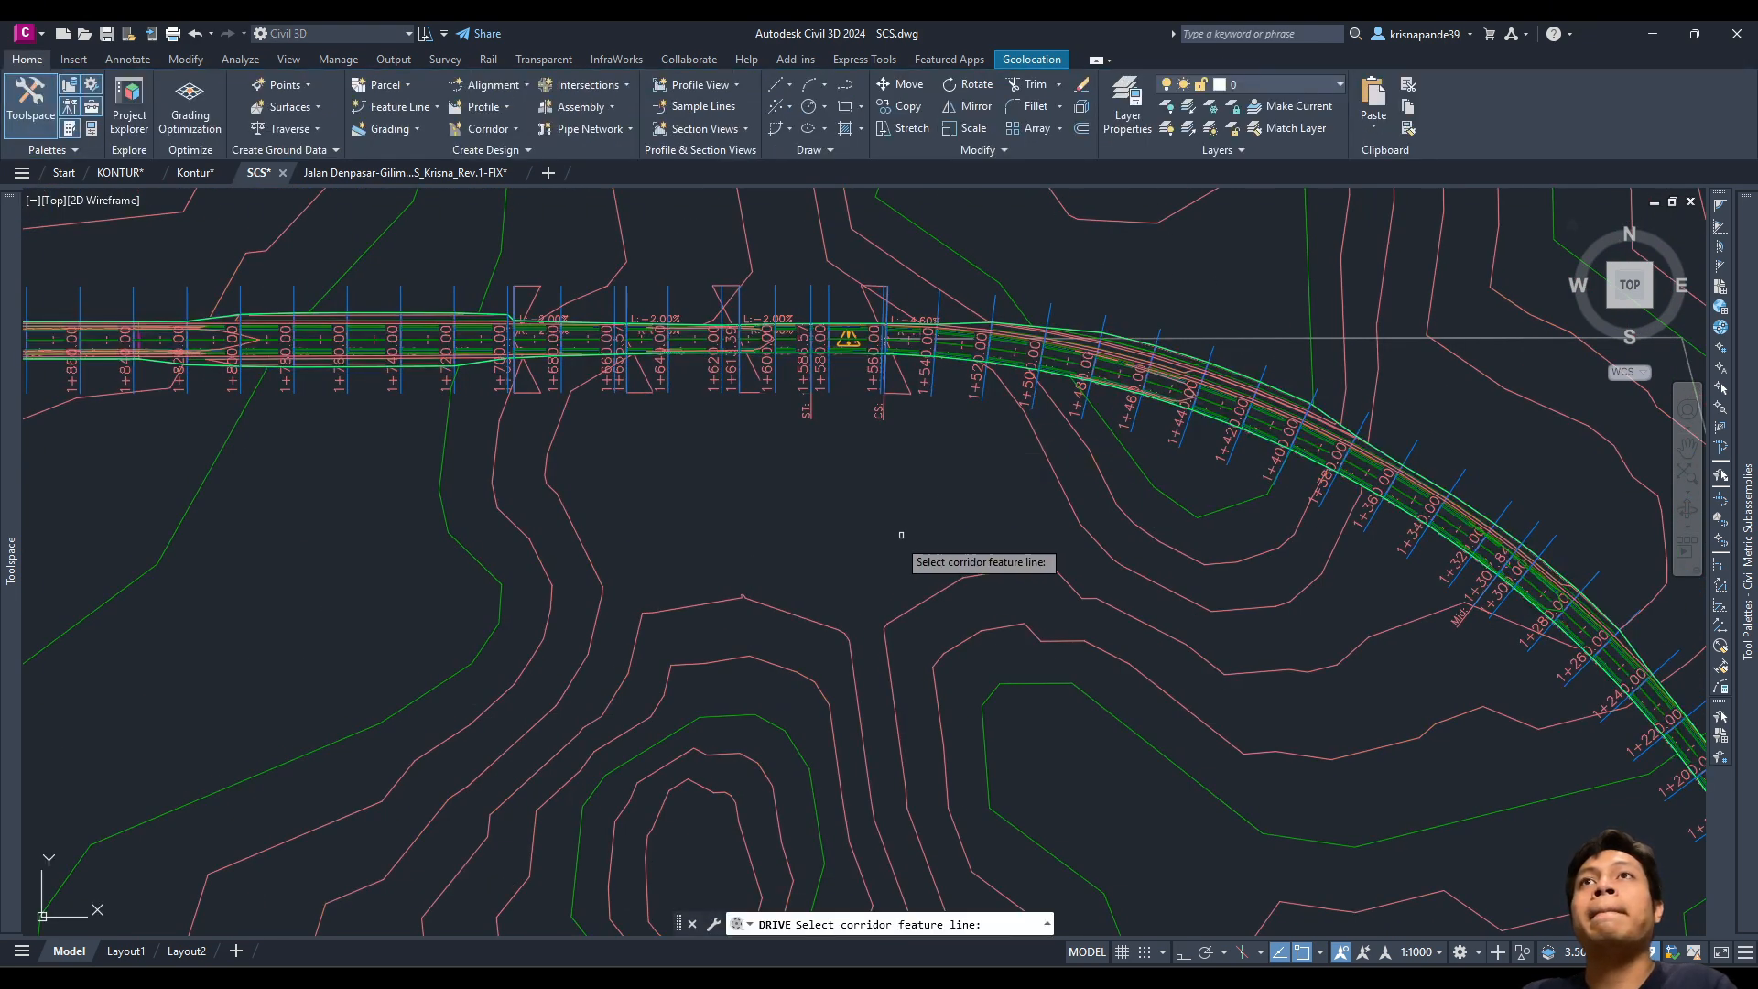
pyautogui.scroll(4, 621, 294)
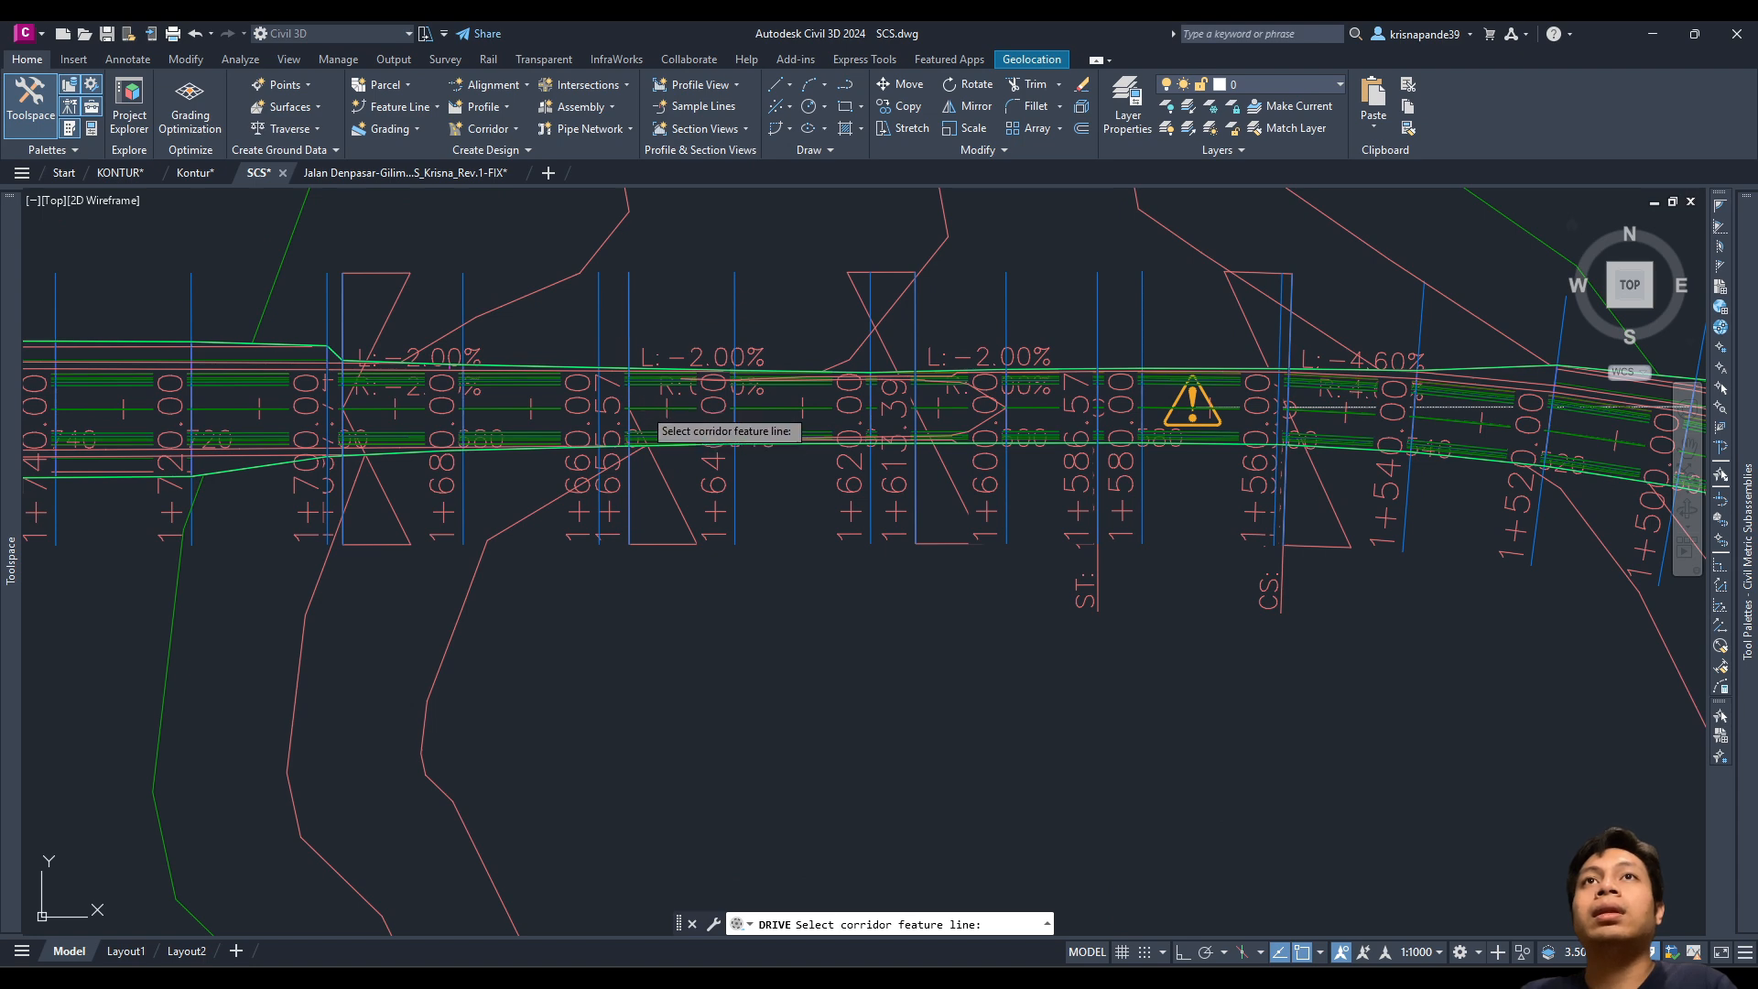
pyautogui.click(646, 412)
# Step: Confirm Crown as the drive path, play the drive-through, and raise its speed to 61 km/h
pyautogui.click(709, 497)
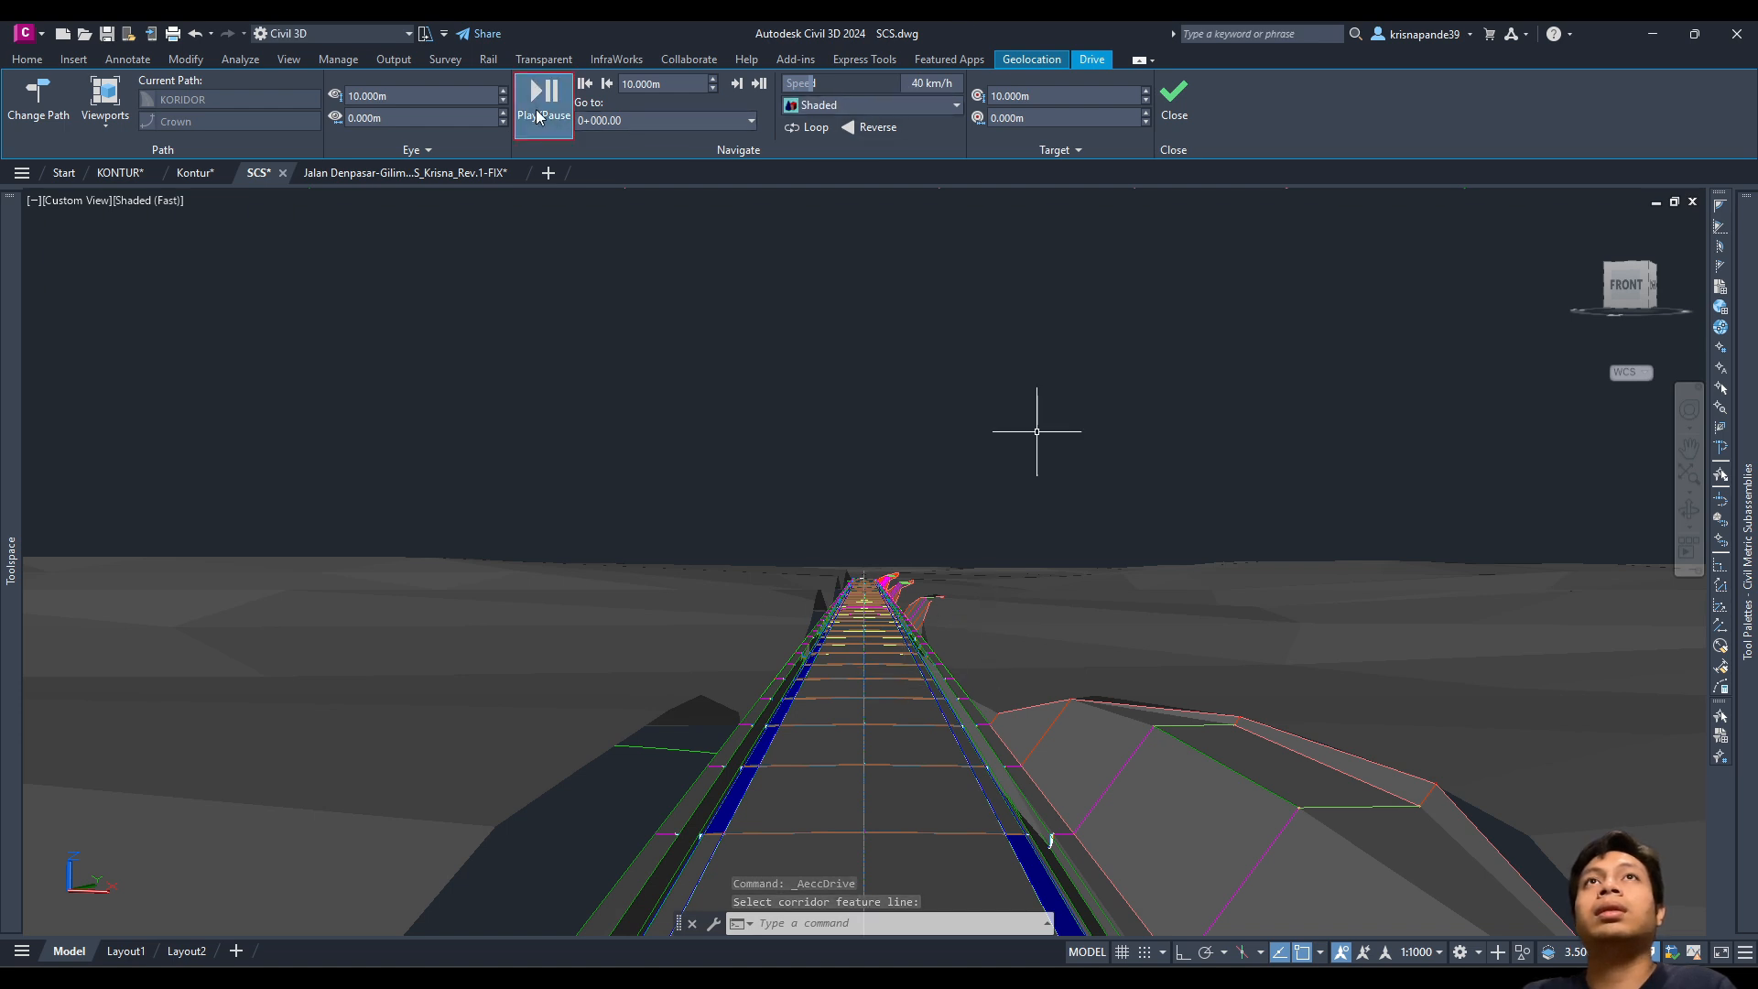
pyautogui.click(544, 99)
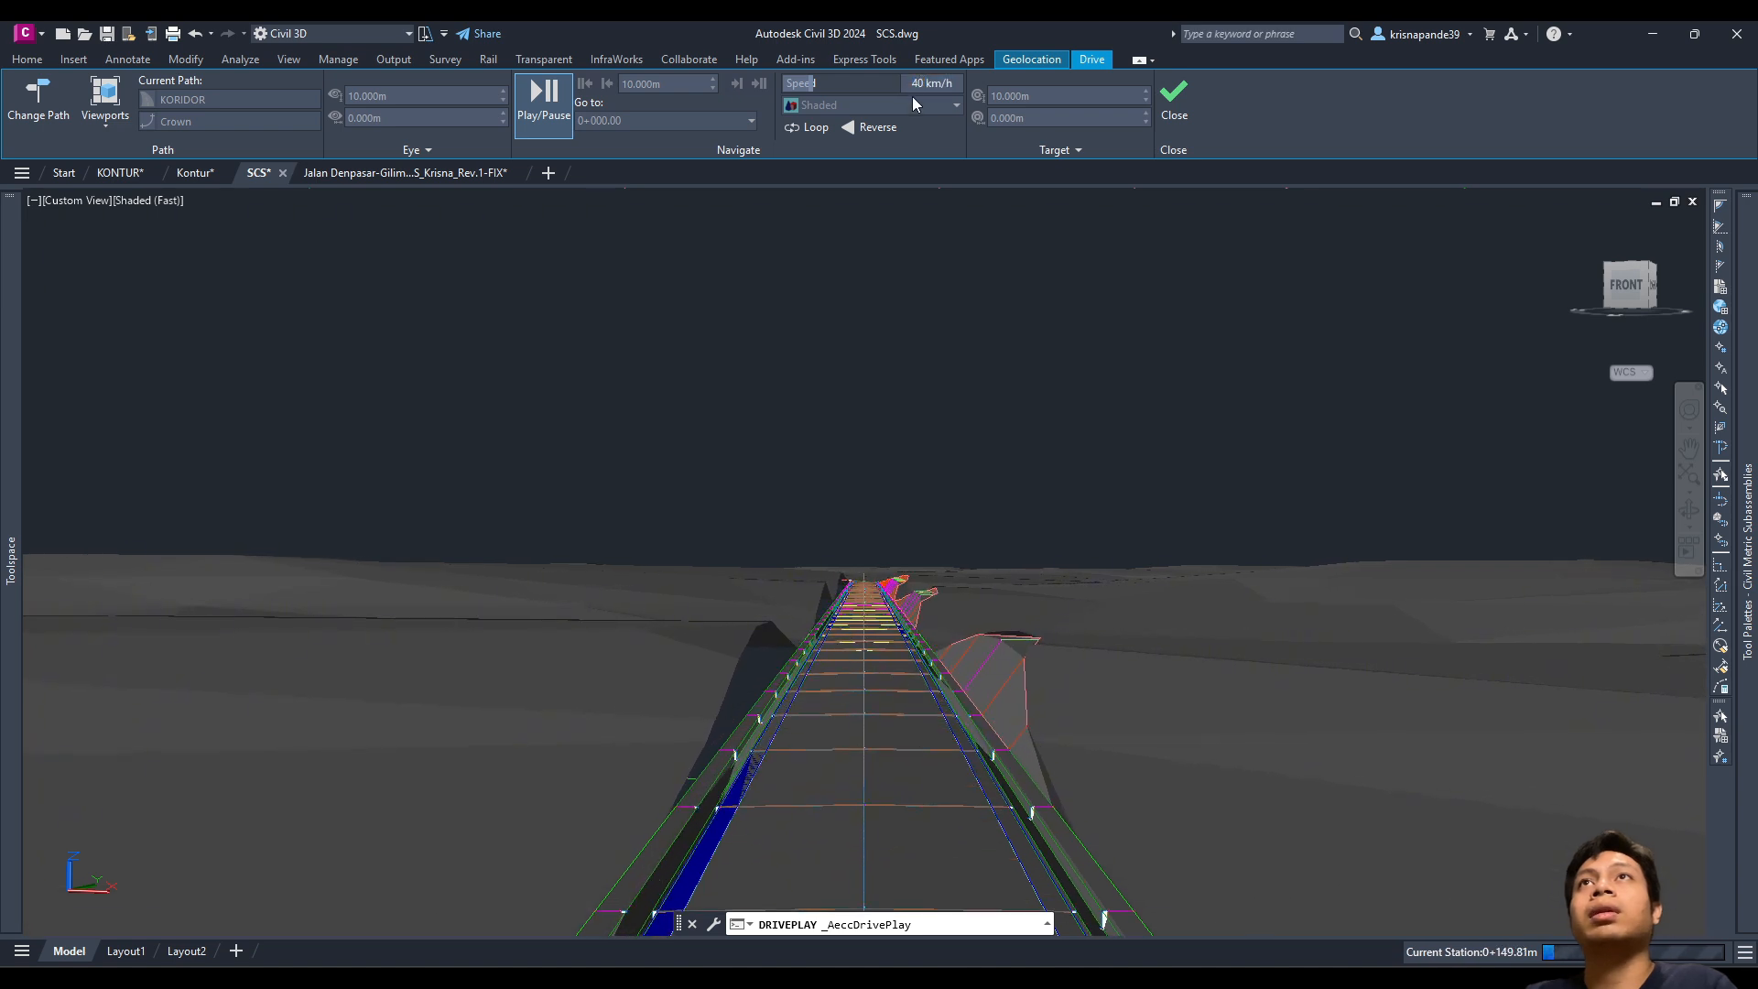
pyautogui.moveTo(942, 86); pyautogui.dragTo(959, 90)
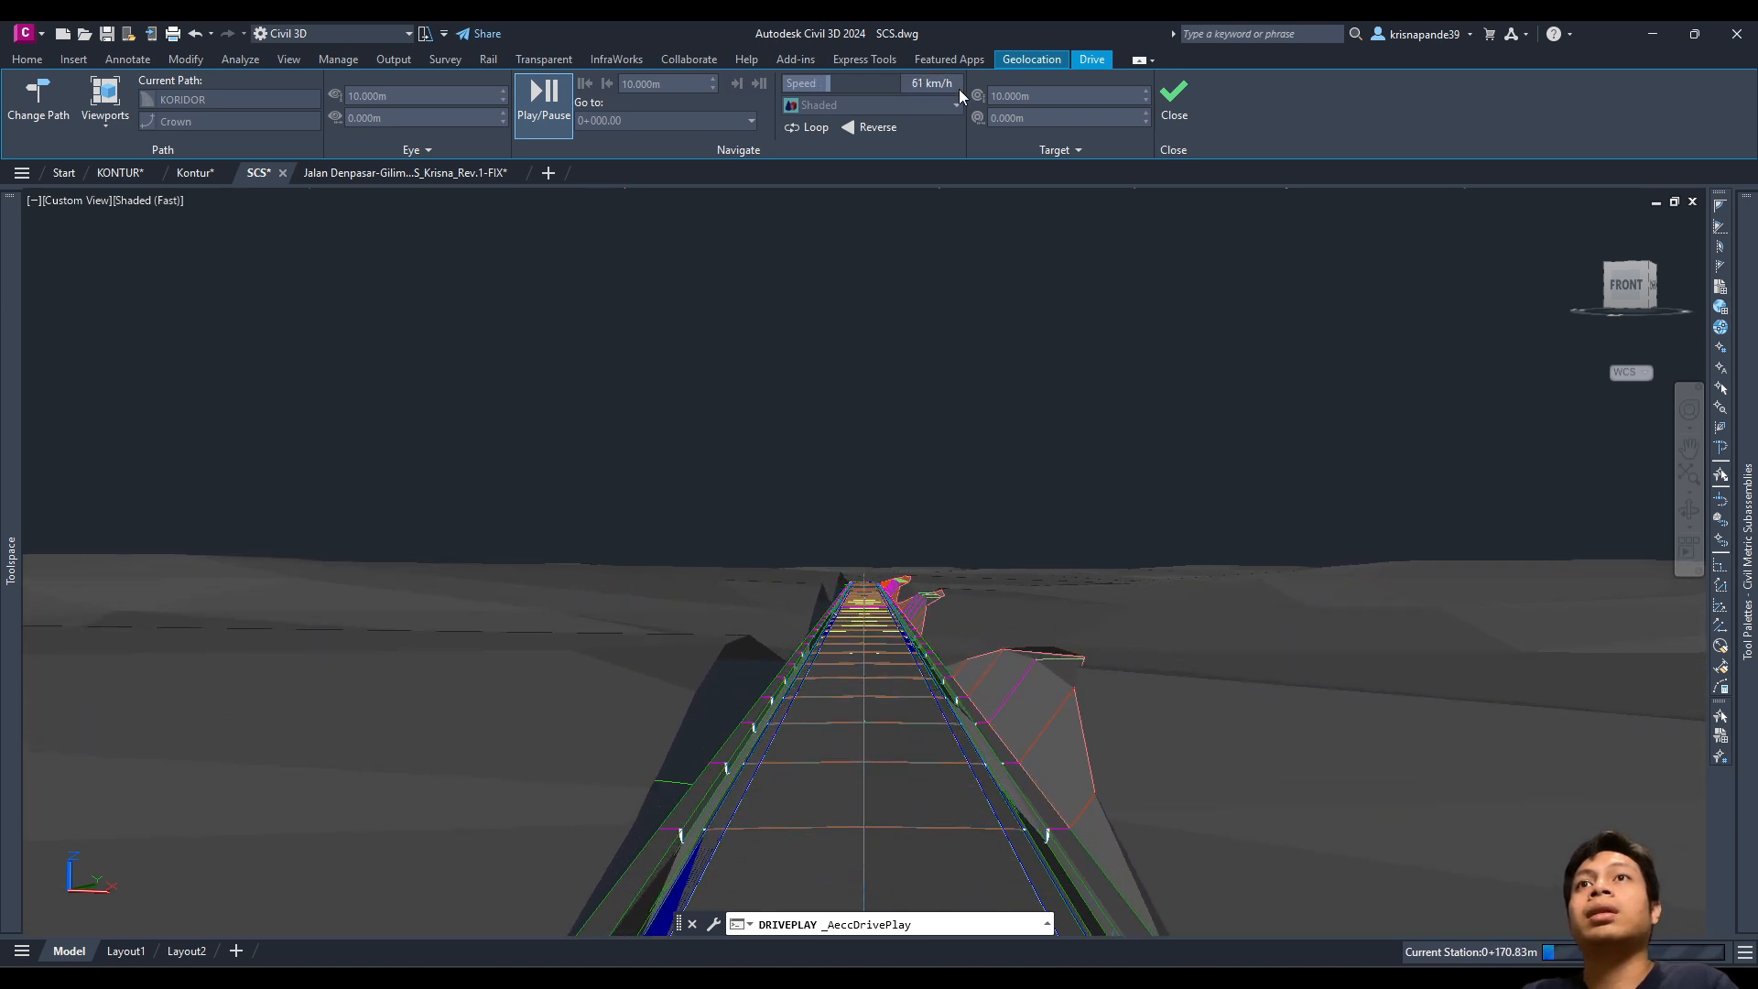